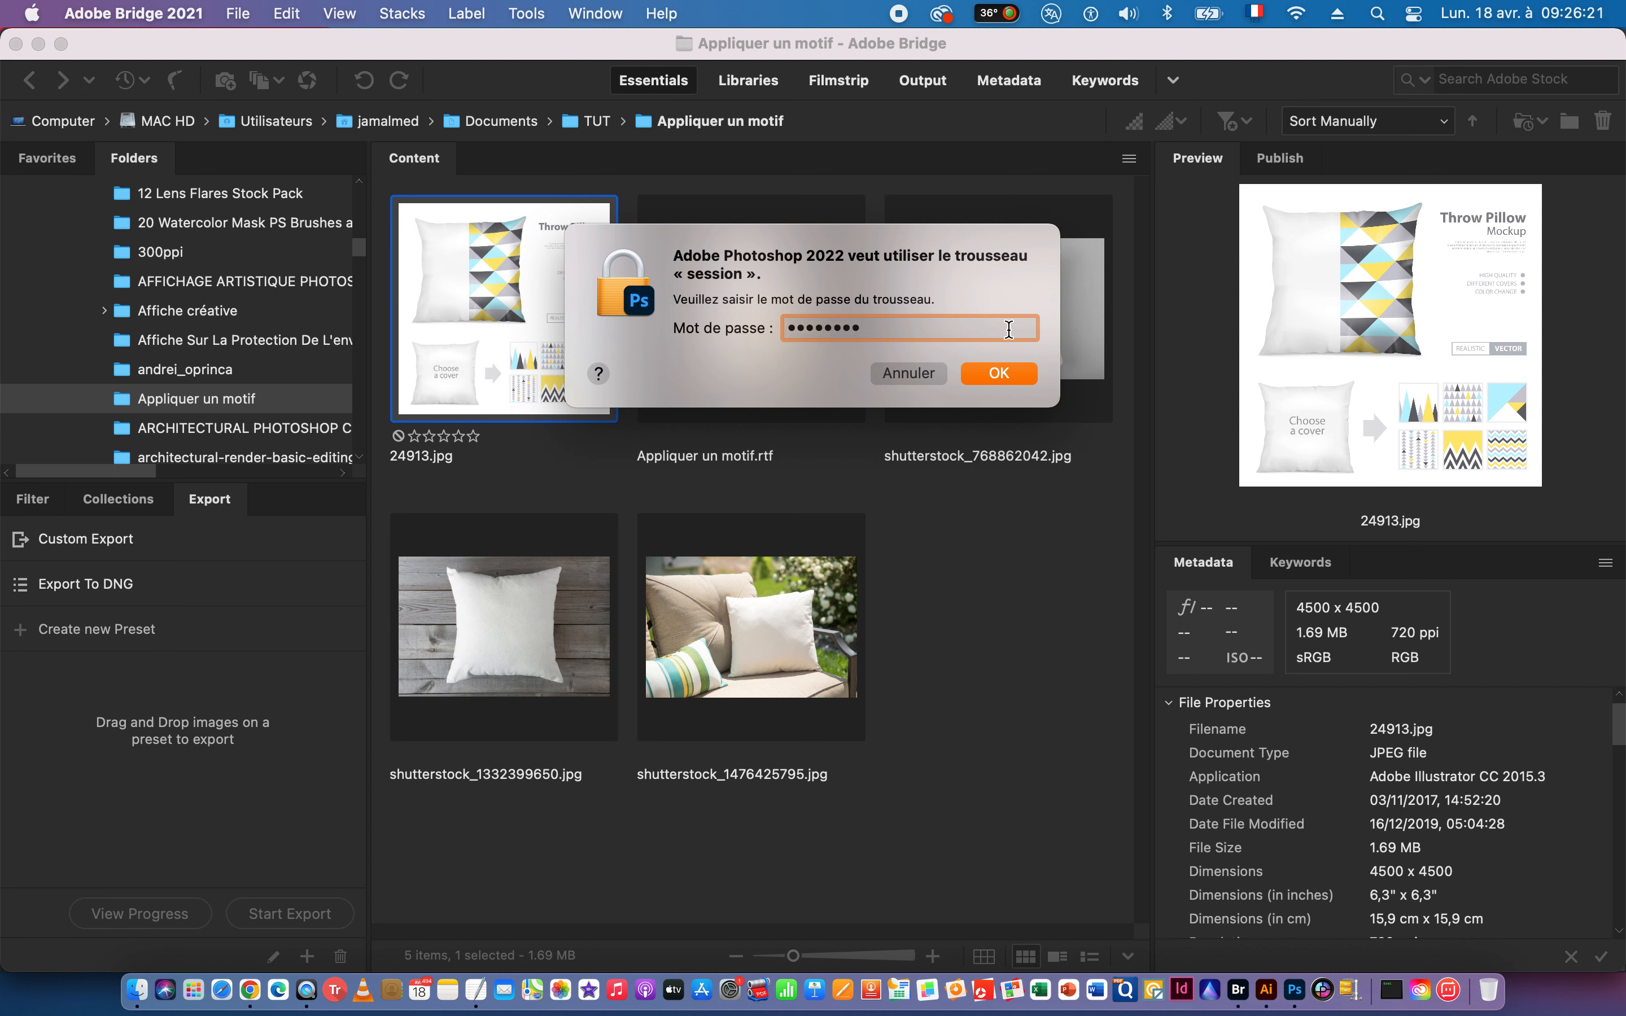
Submit the keychain password, switch to Adobe Illustrator and open the recent file 24913.eps.
{"action": "left_click", "coordinate": [1003, 374]}
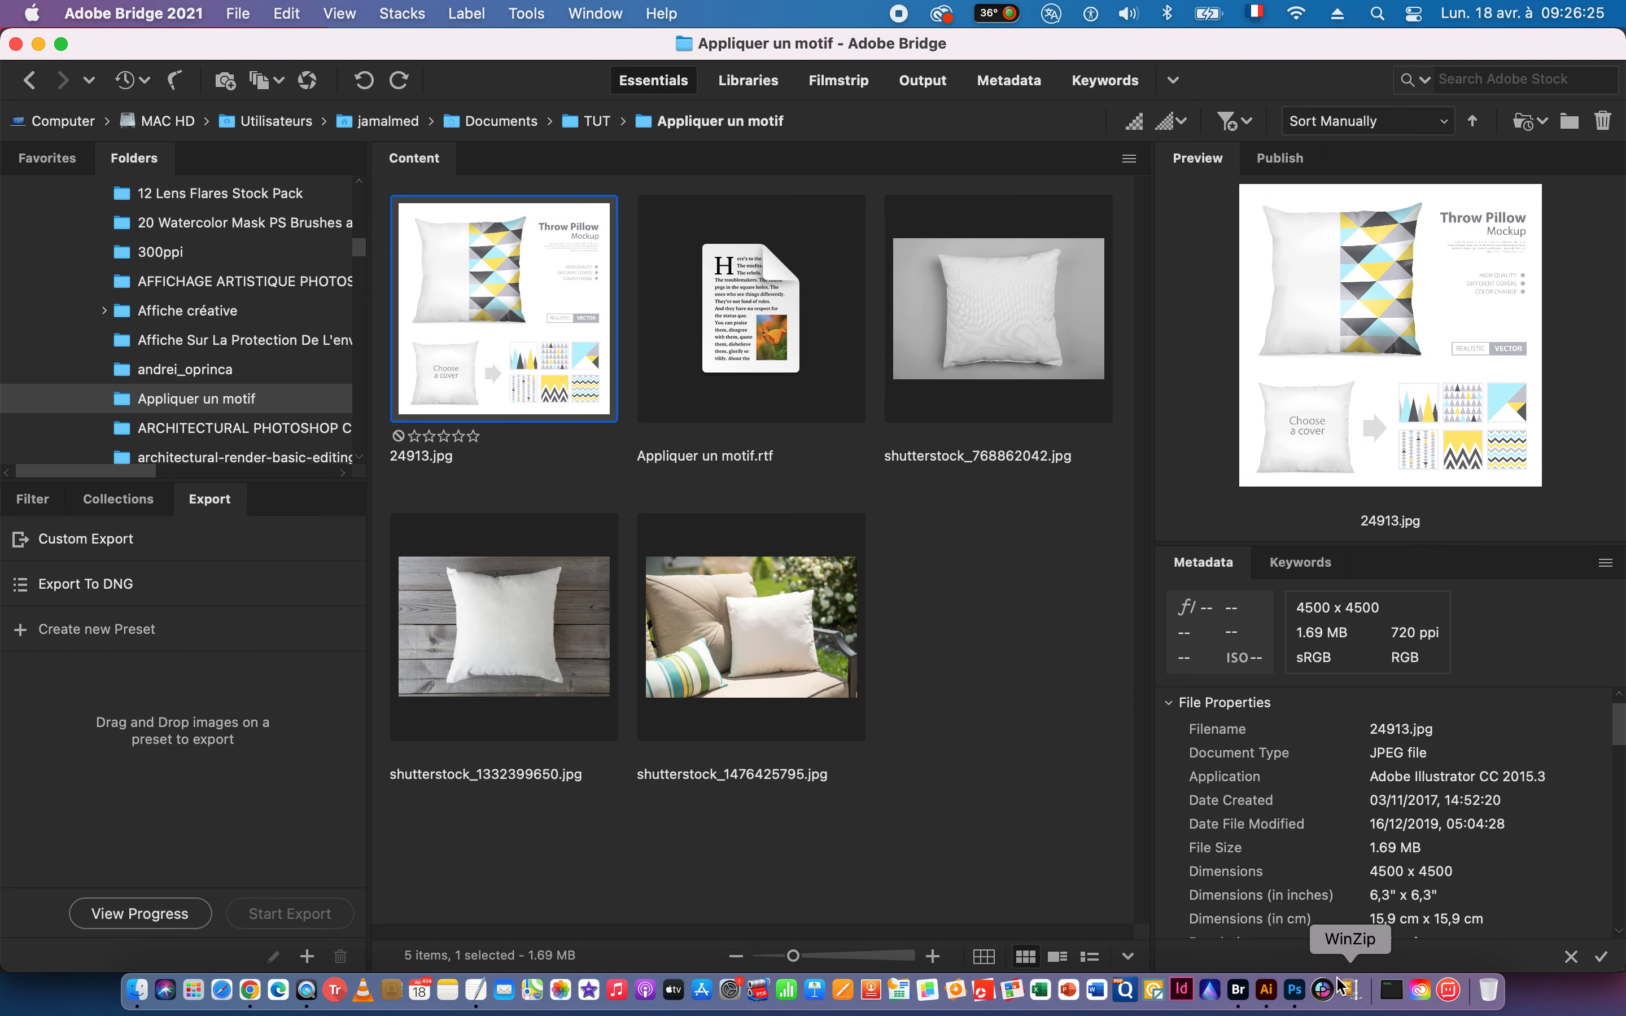
{"action": "left_click", "coordinate": [1266, 989]}
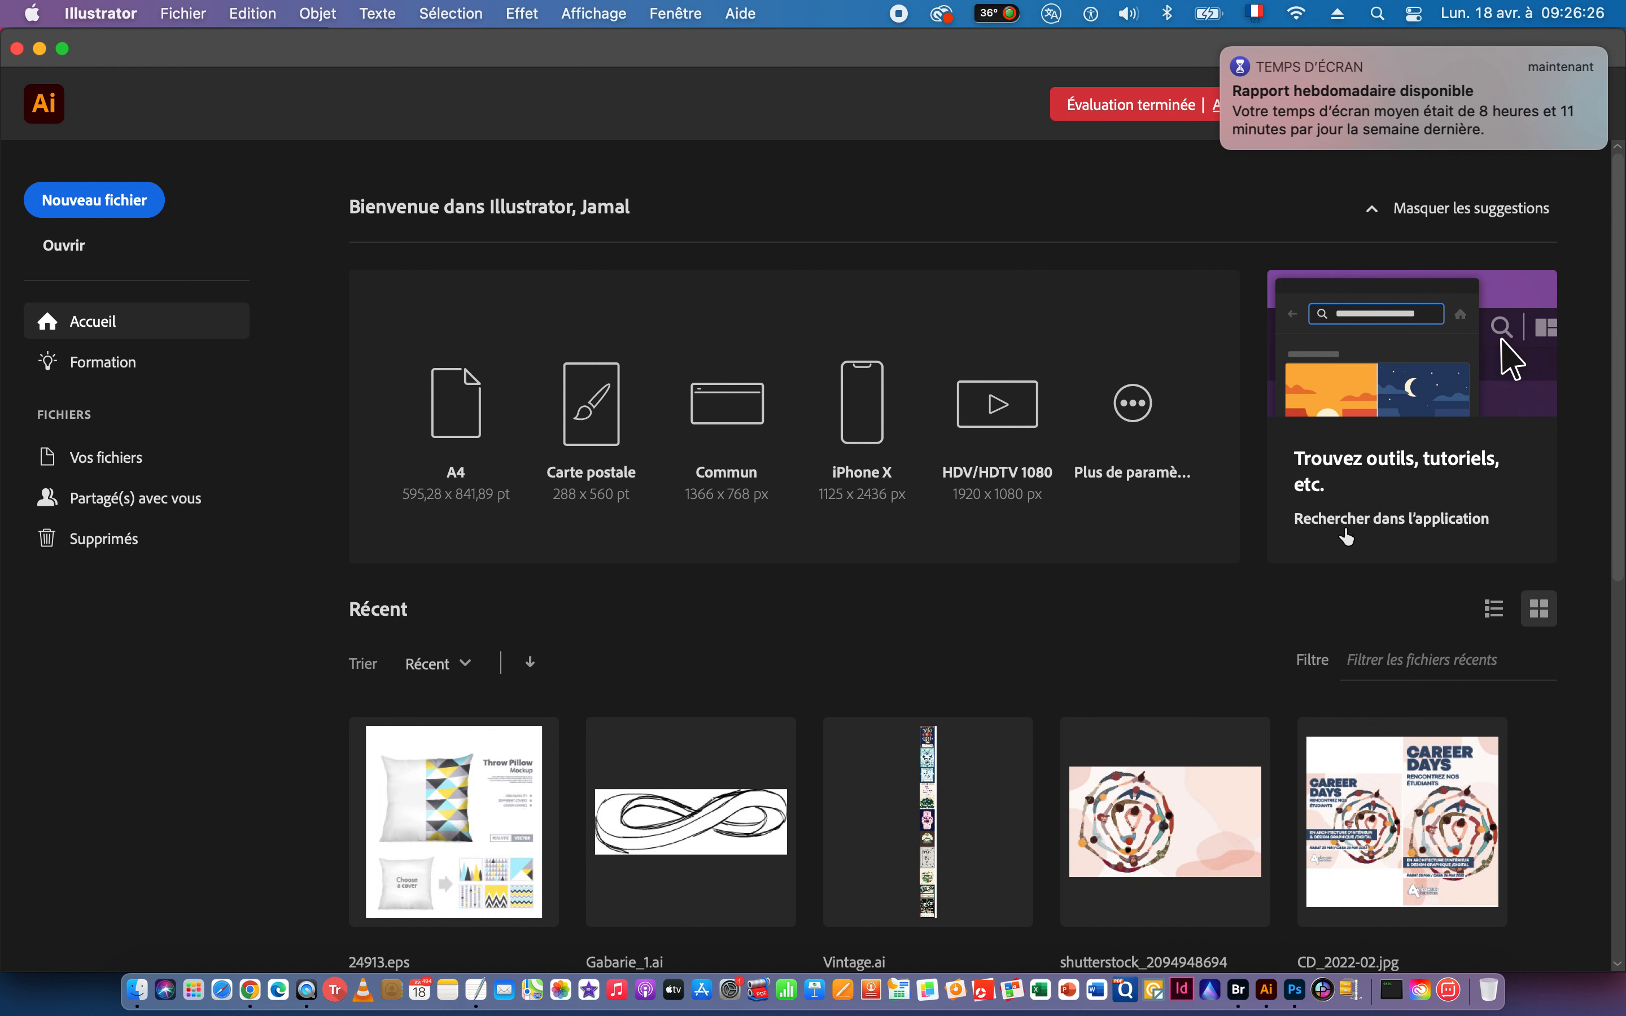
{"action": "scroll", "coordinate": [468, 809], "scroll_direction": "down", "scroll_amount": 1}
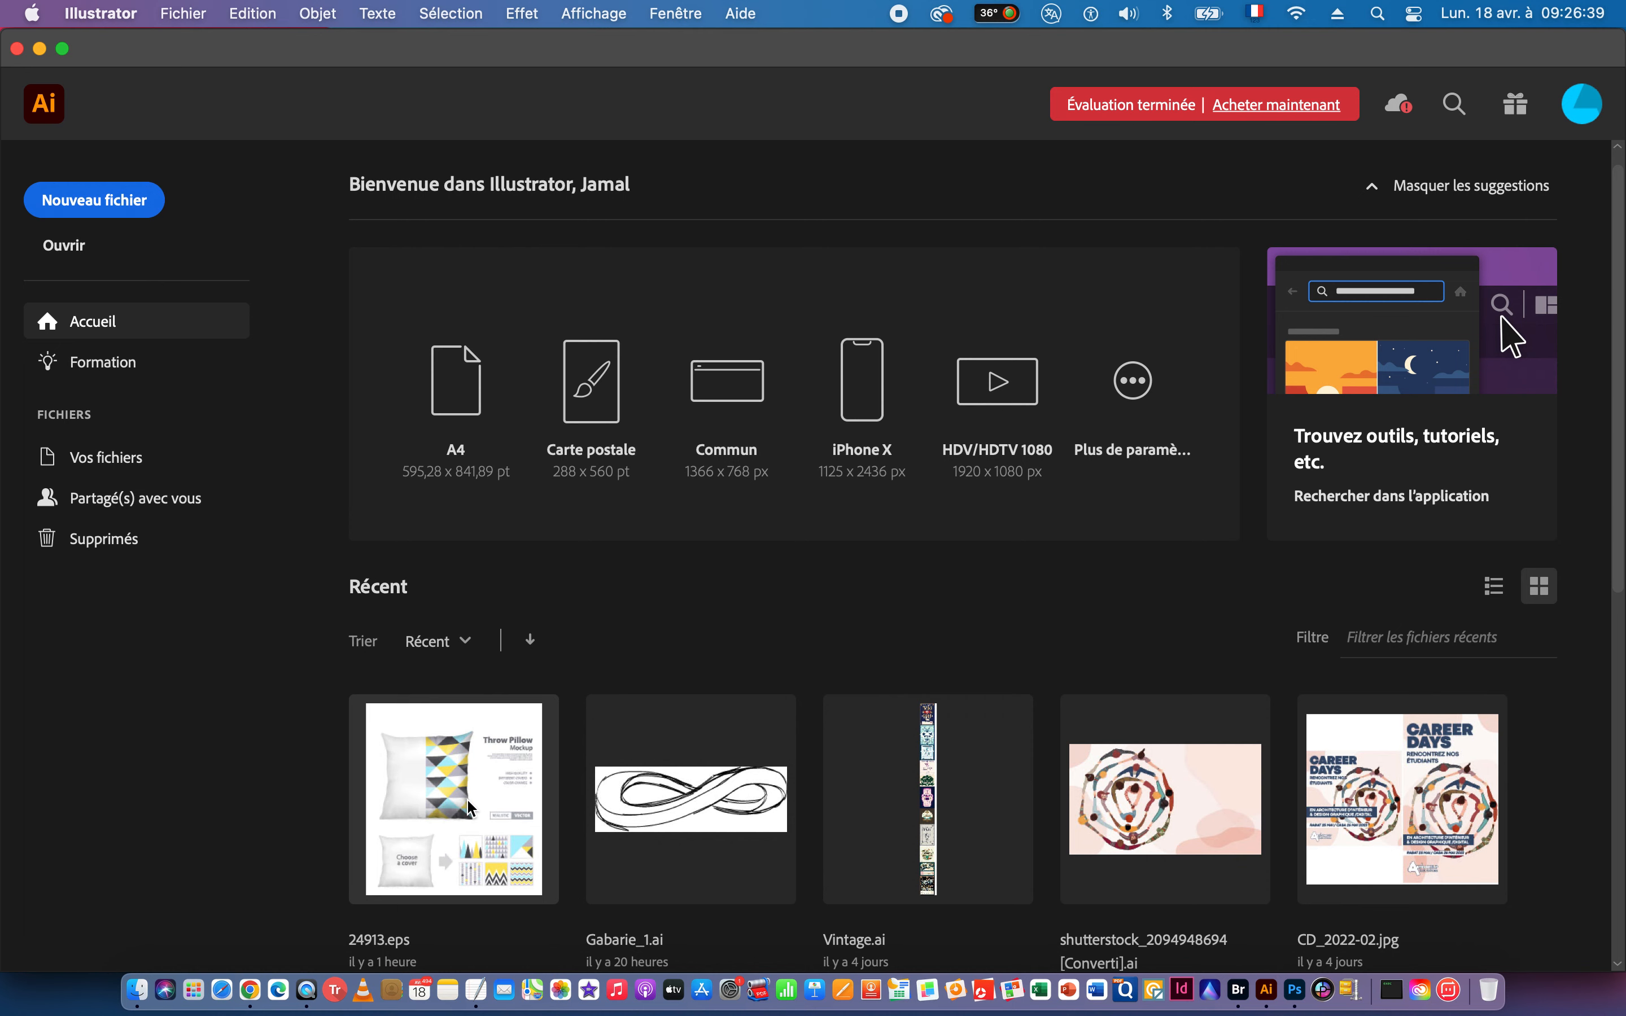
{"action": "left_click", "coordinate": [467, 797]}
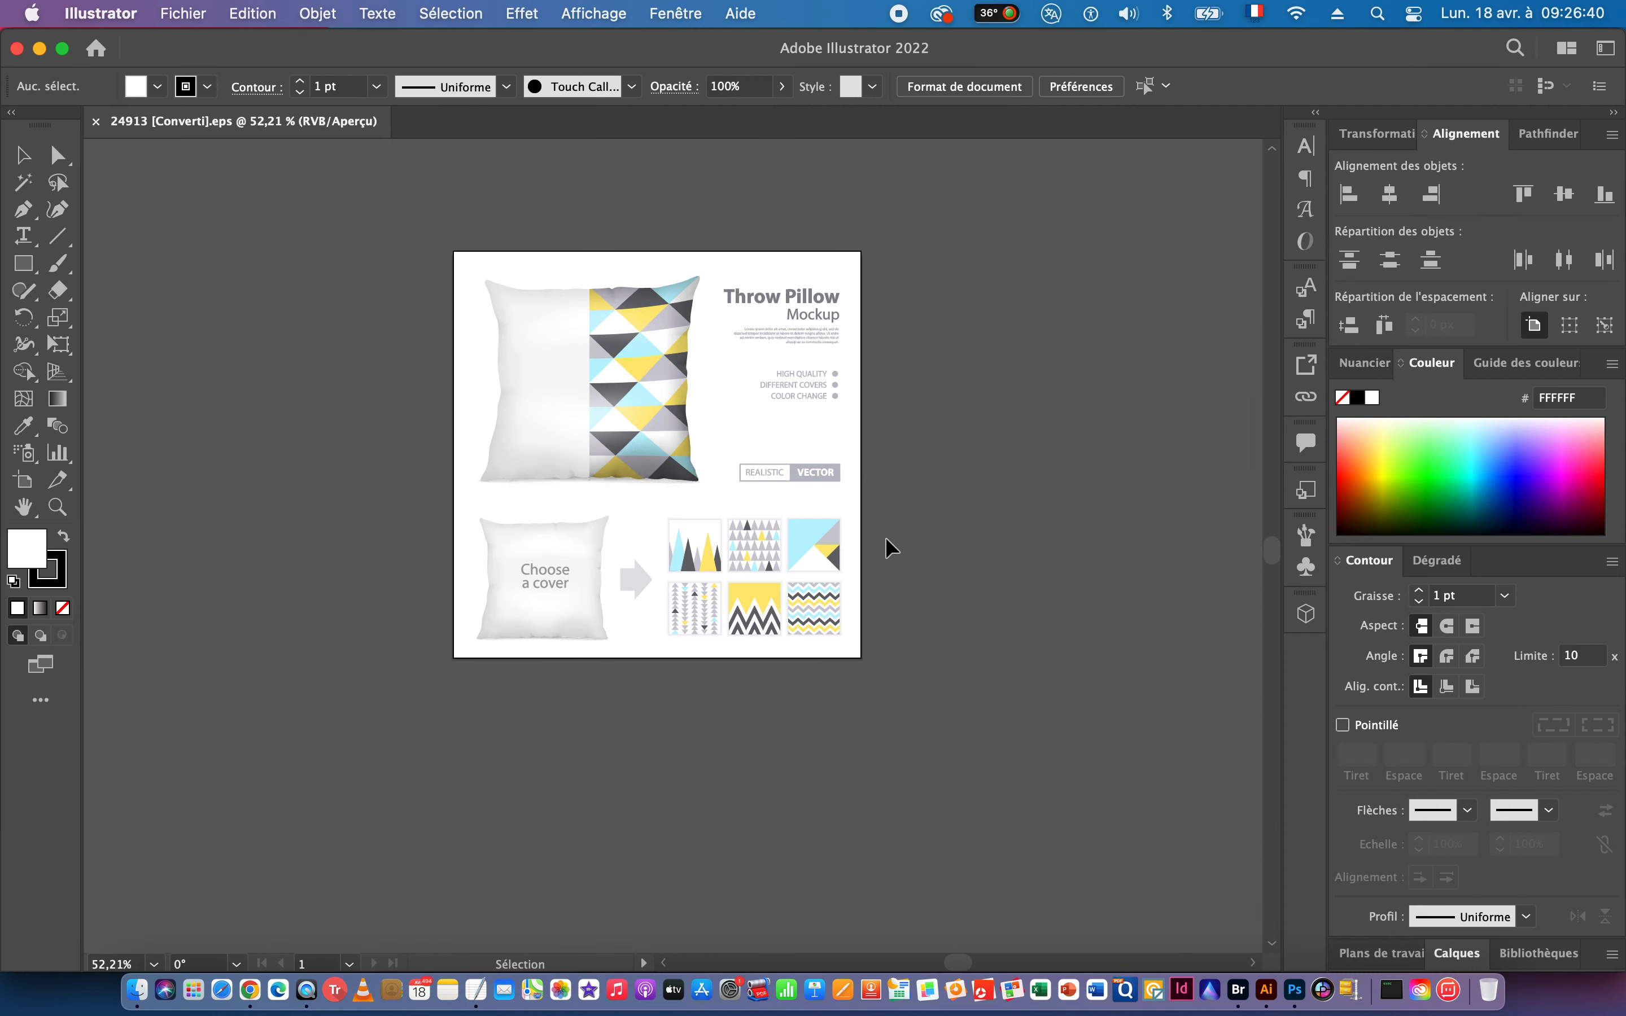
Examine the six geometric cover patterns and the pillow illustrations in the throw pillow mockup.
{"action": "key", "text": "super+space"}
{"action": "left_click_drag", "start_coordinate": [744, 611], "coordinate": [1012, 584]}
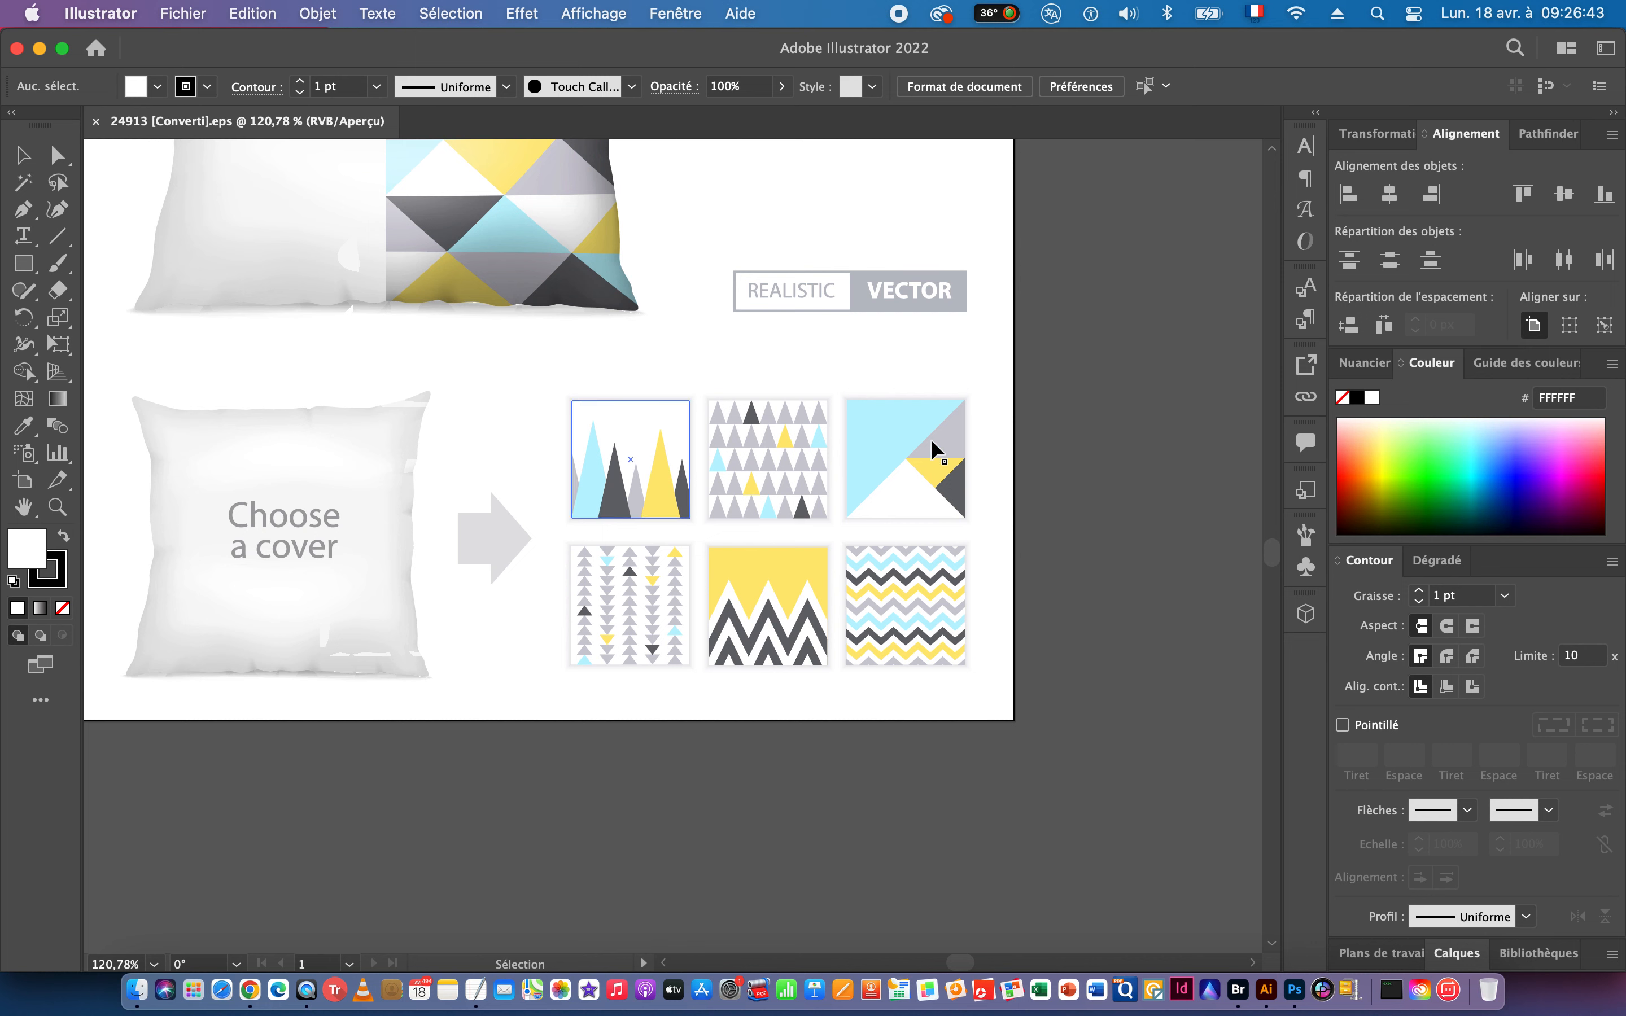
{"action": "left_click_drag", "start_coordinate": [835, 501], "coordinate": [975, 763]}
{"action": "key", "text": "super+space"}
{"action": "left_click_drag", "start_coordinate": [998, 690], "coordinate": [761, 567]}
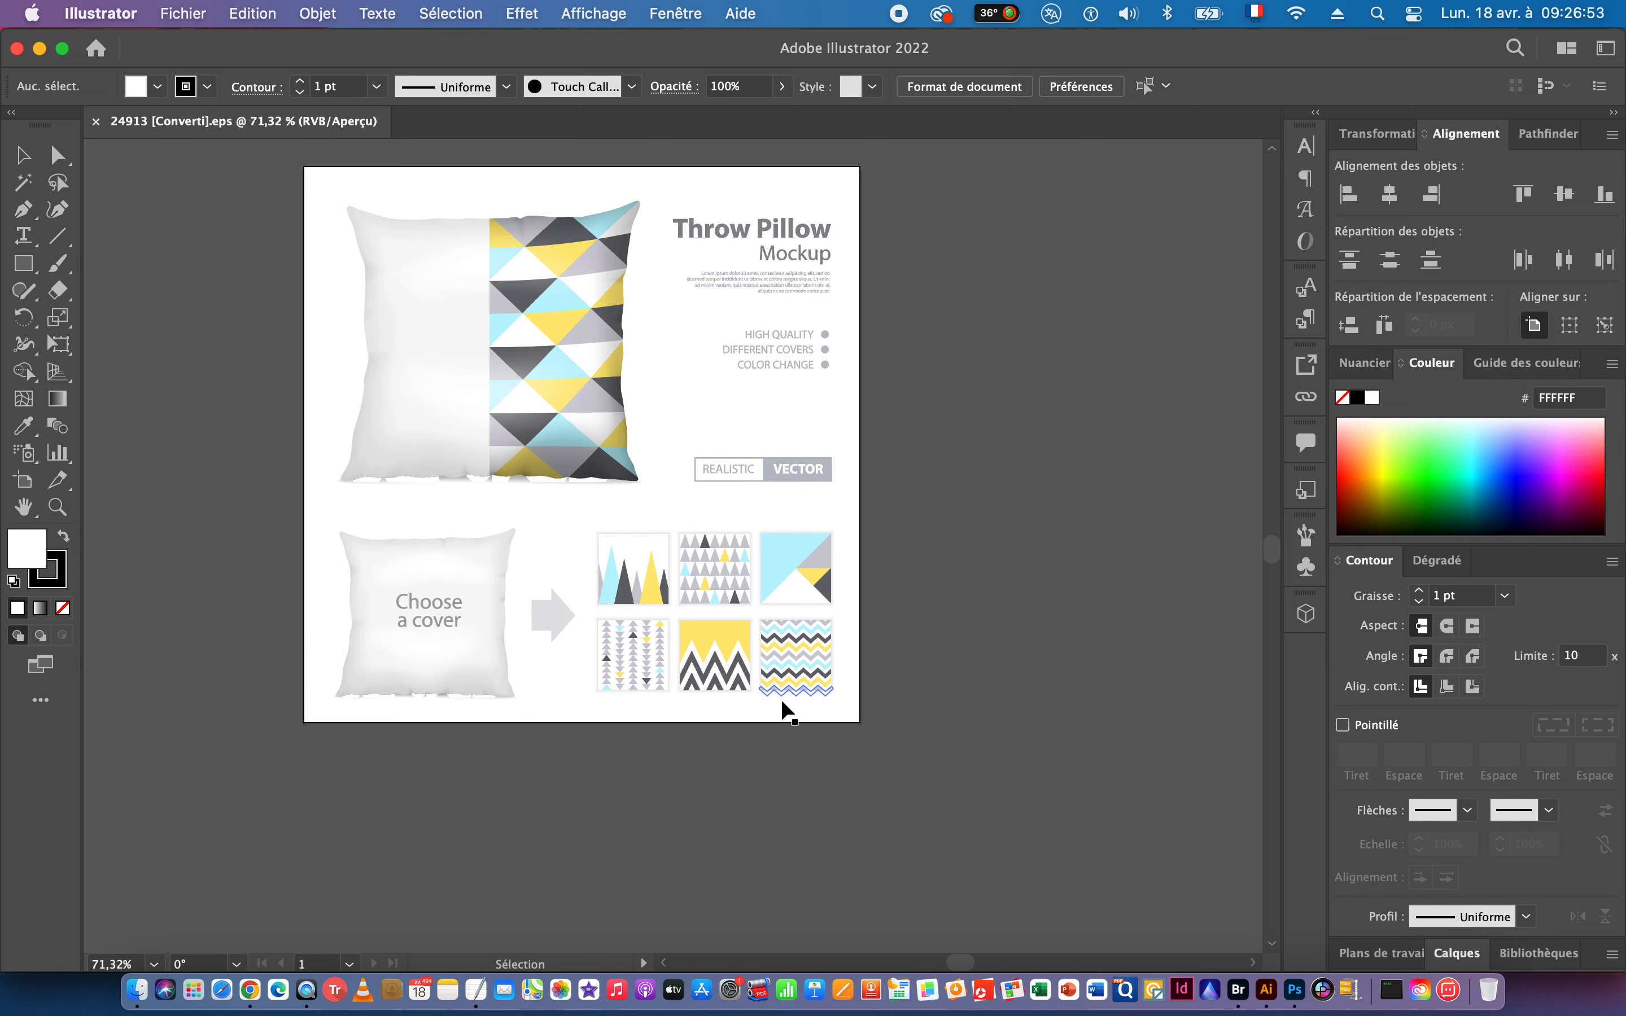
{"action": "left_click_drag", "start_coordinate": [664, 684], "coordinate": [877, 677]}
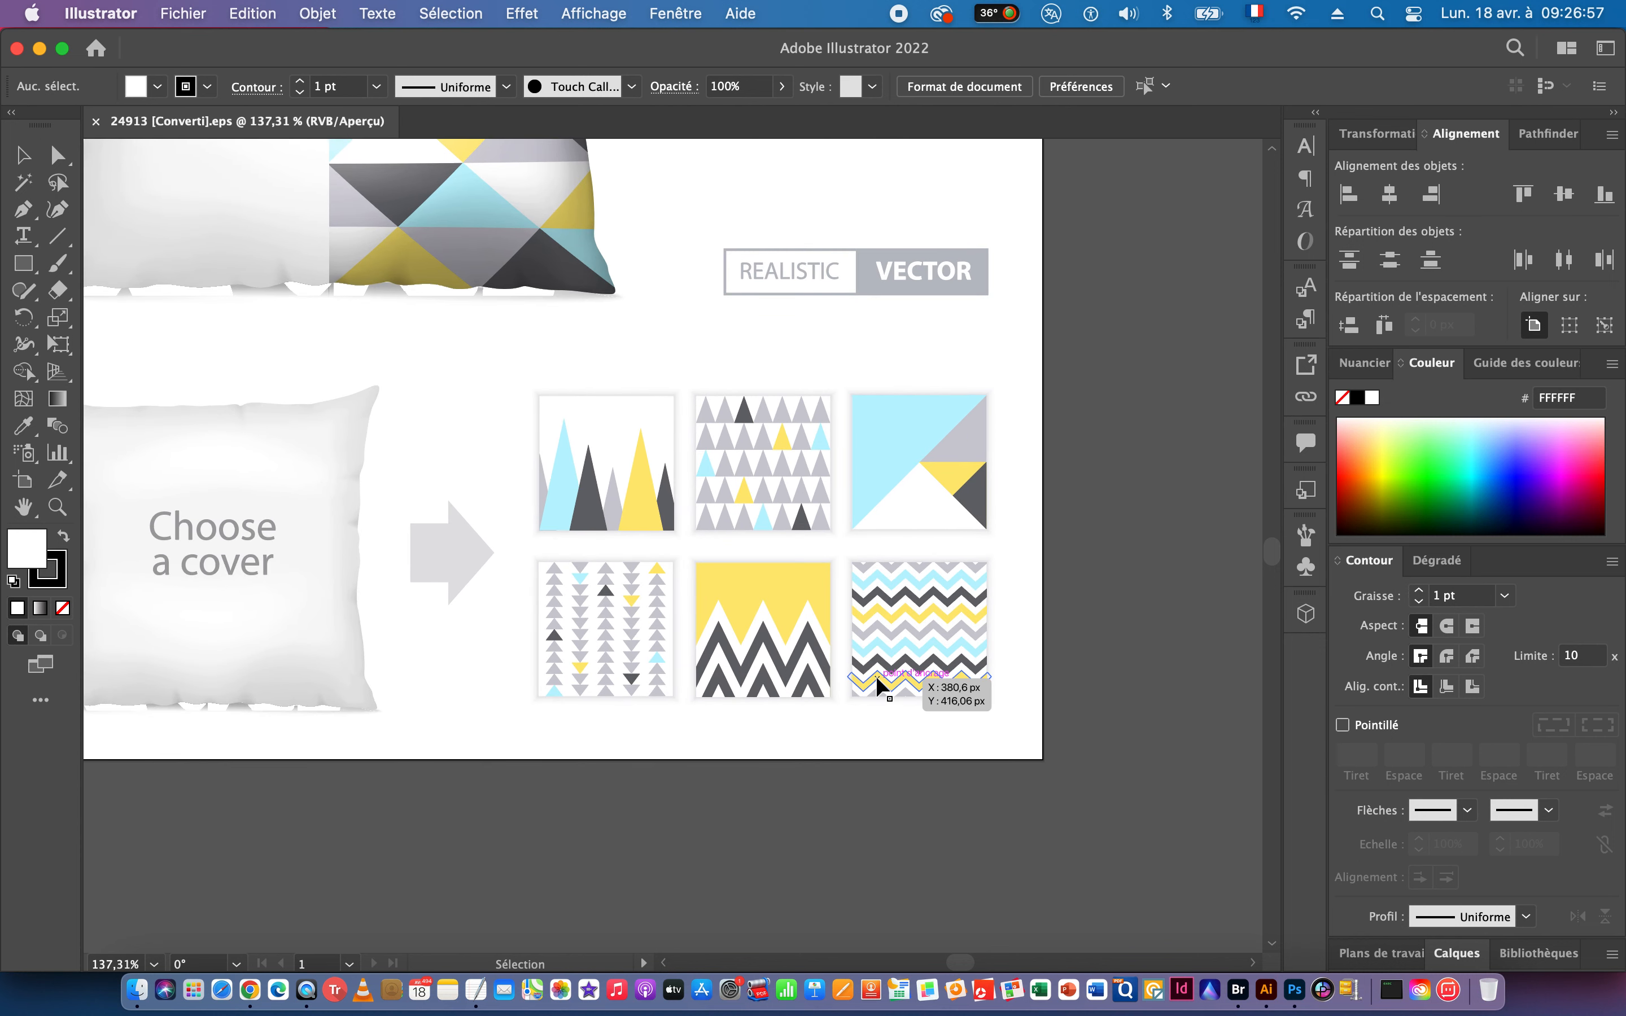
{"action": "left_click_drag", "start_coordinate": [894, 674], "coordinate": [686, 664]}
{"action": "left_click_drag", "start_coordinate": [848, 657], "coordinate": [738, 672]}
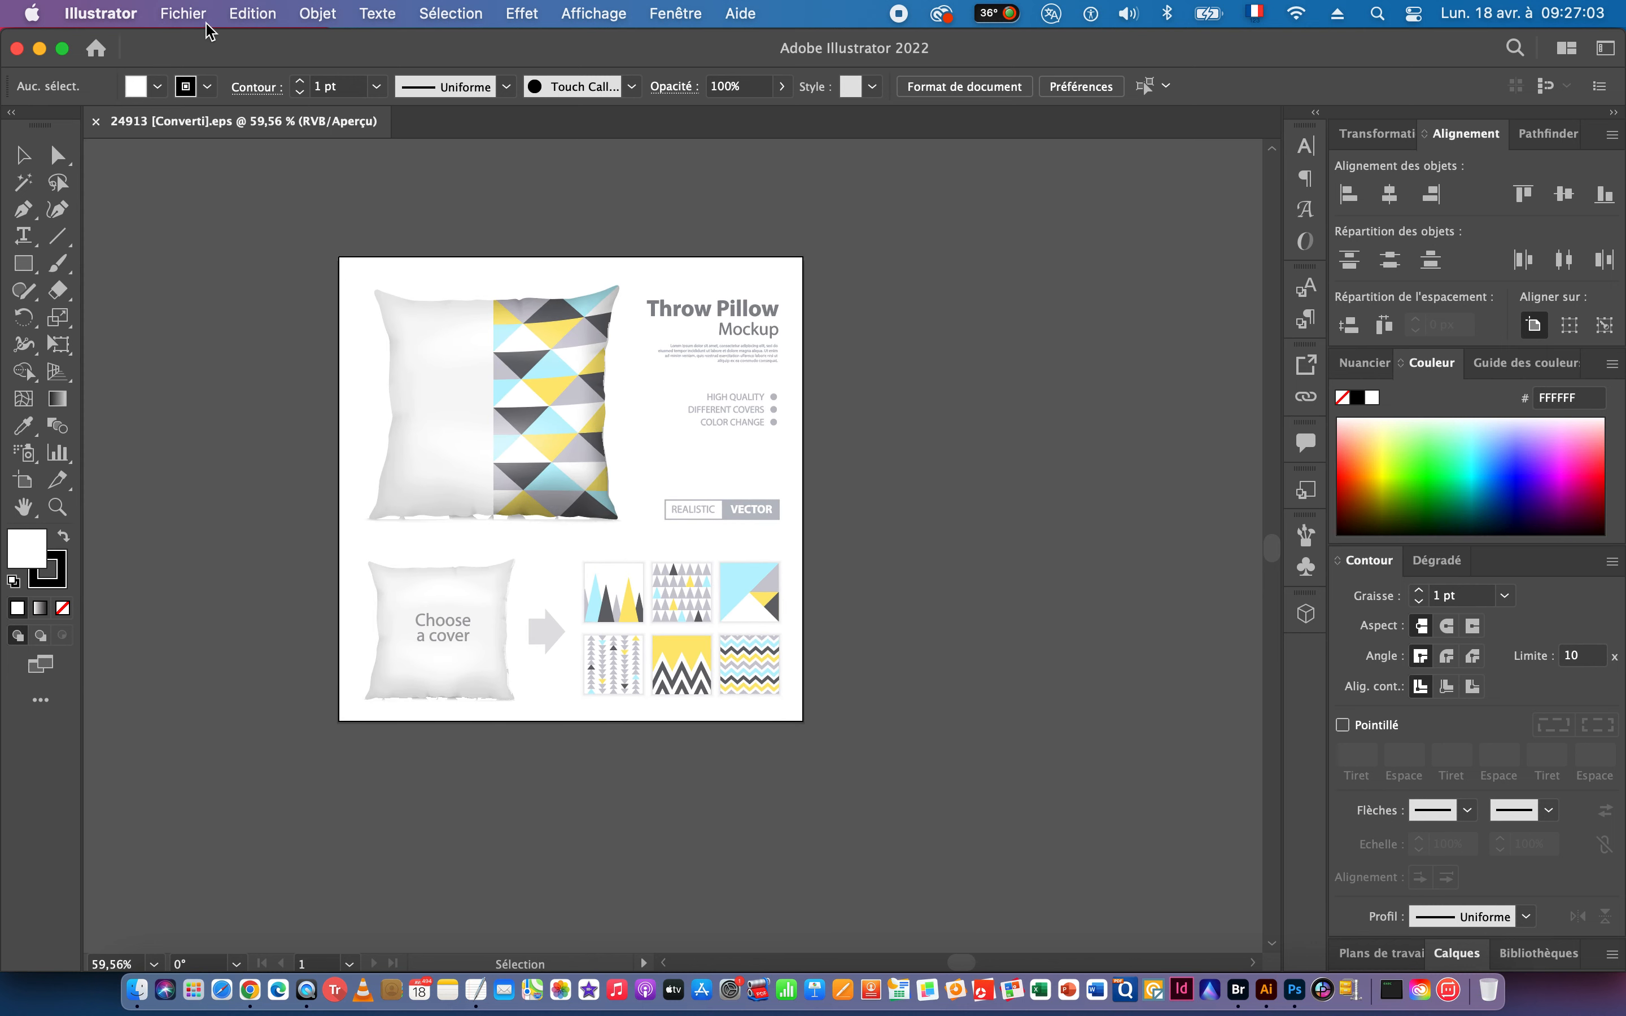
Create a new A3 print document in landscape orientation, 420 × 297 mm, in CMYK at 300 ppi.
{"action": "left_click", "coordinate": [180, 14]}
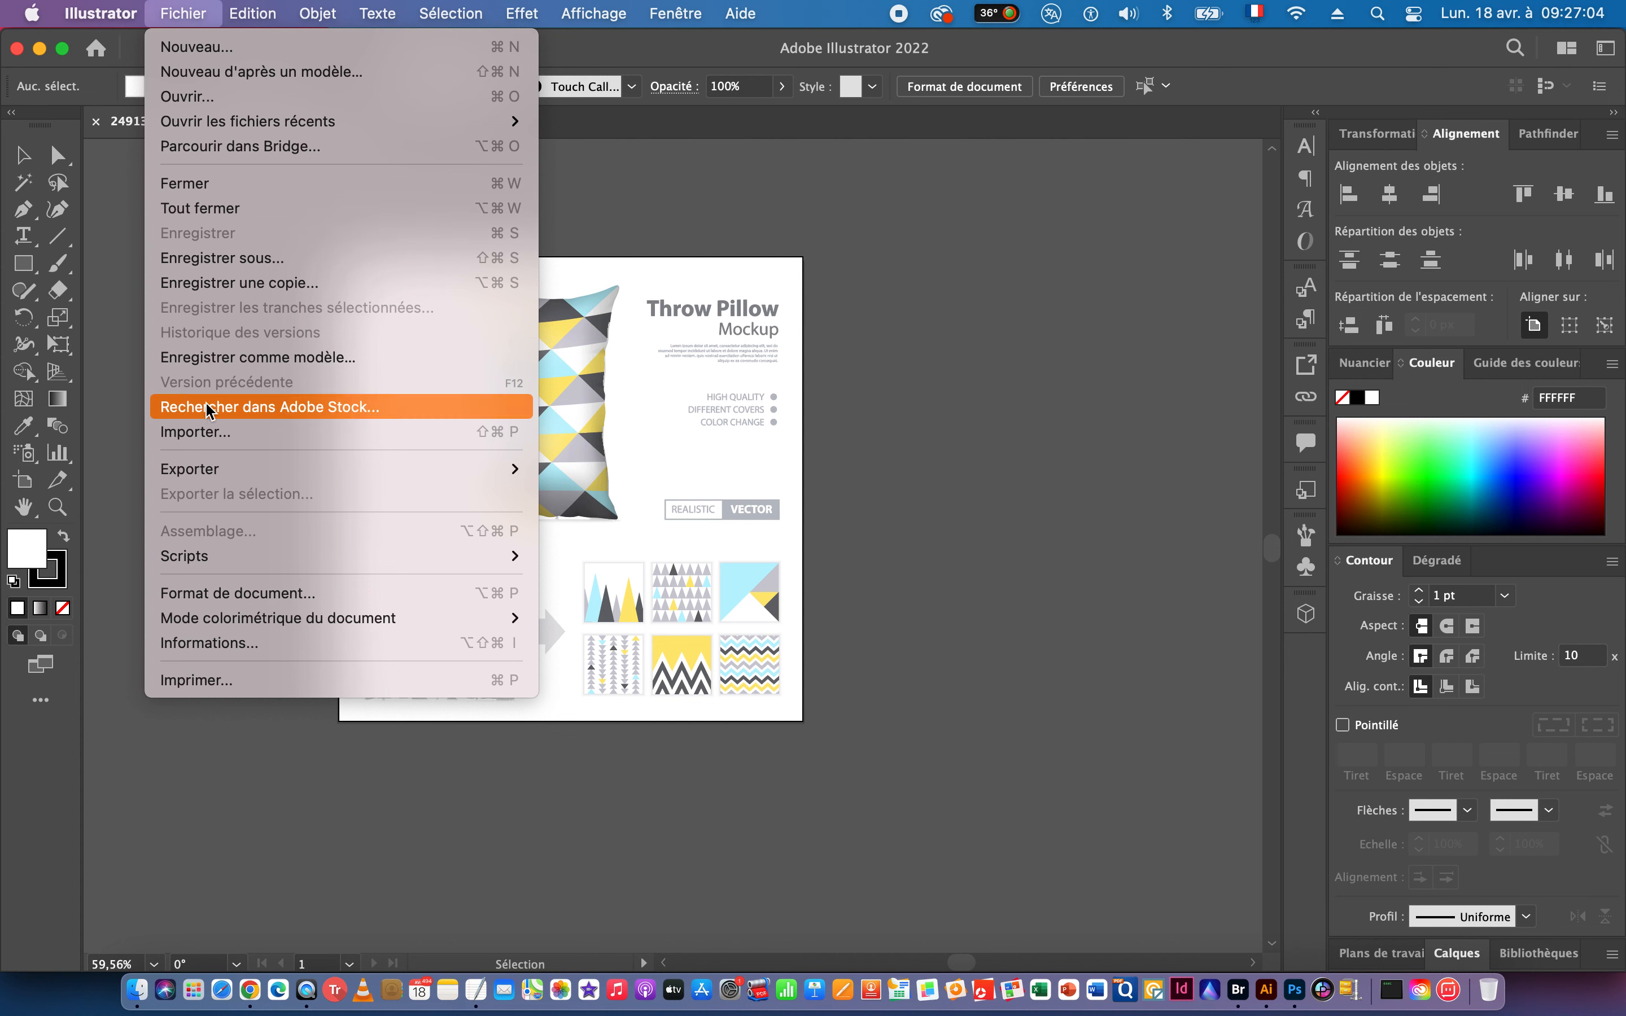
{"action": "left_click", "coordinate": [216, 50]}
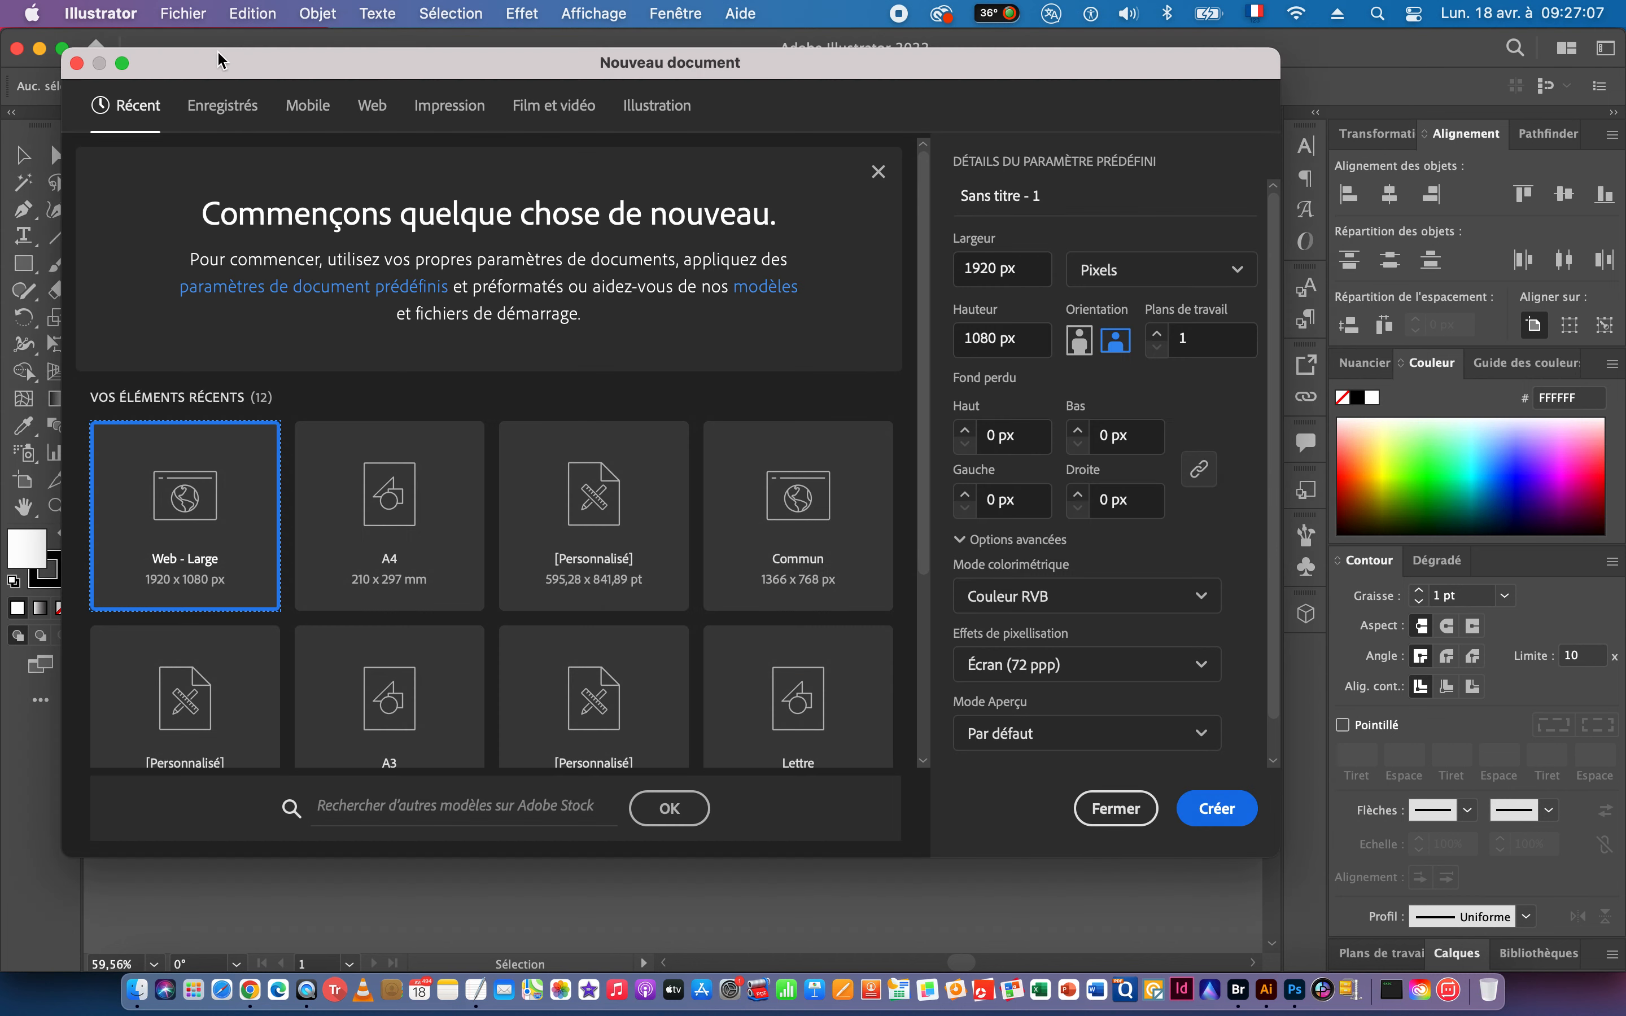
{"action": "left_click", "coordinate": [391, 512]}
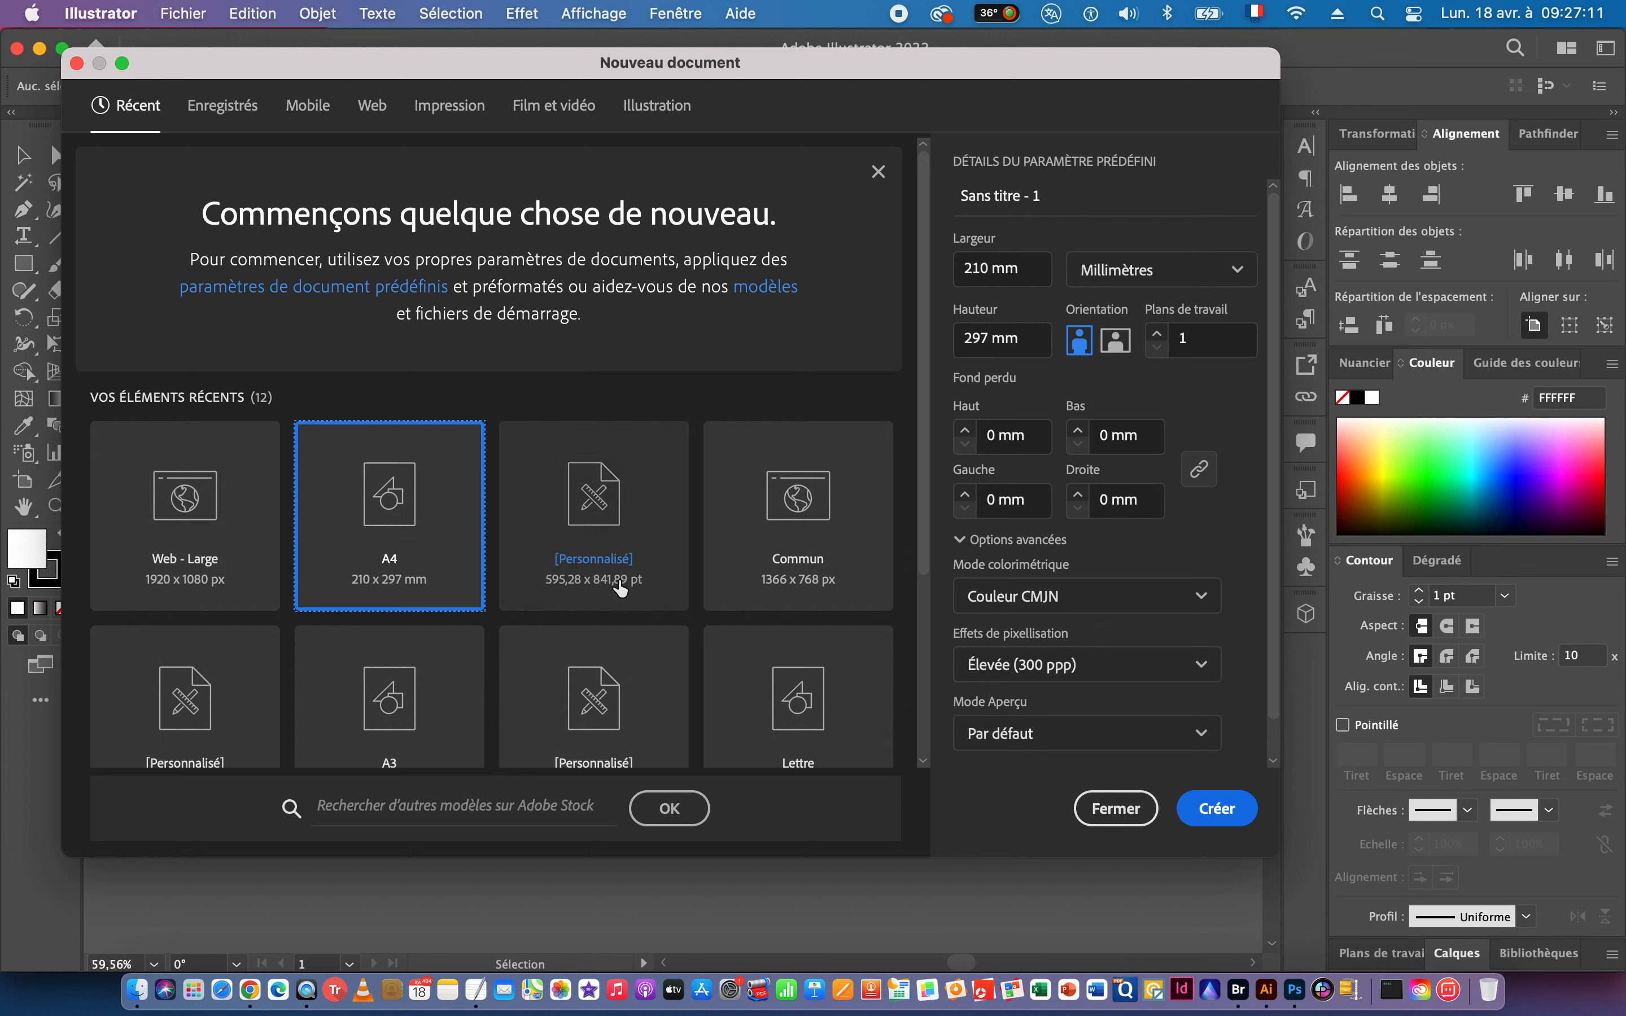
{"action": "left_click_drag", "start_coordinate": [922, 472], "coordinate": [924, 693]}
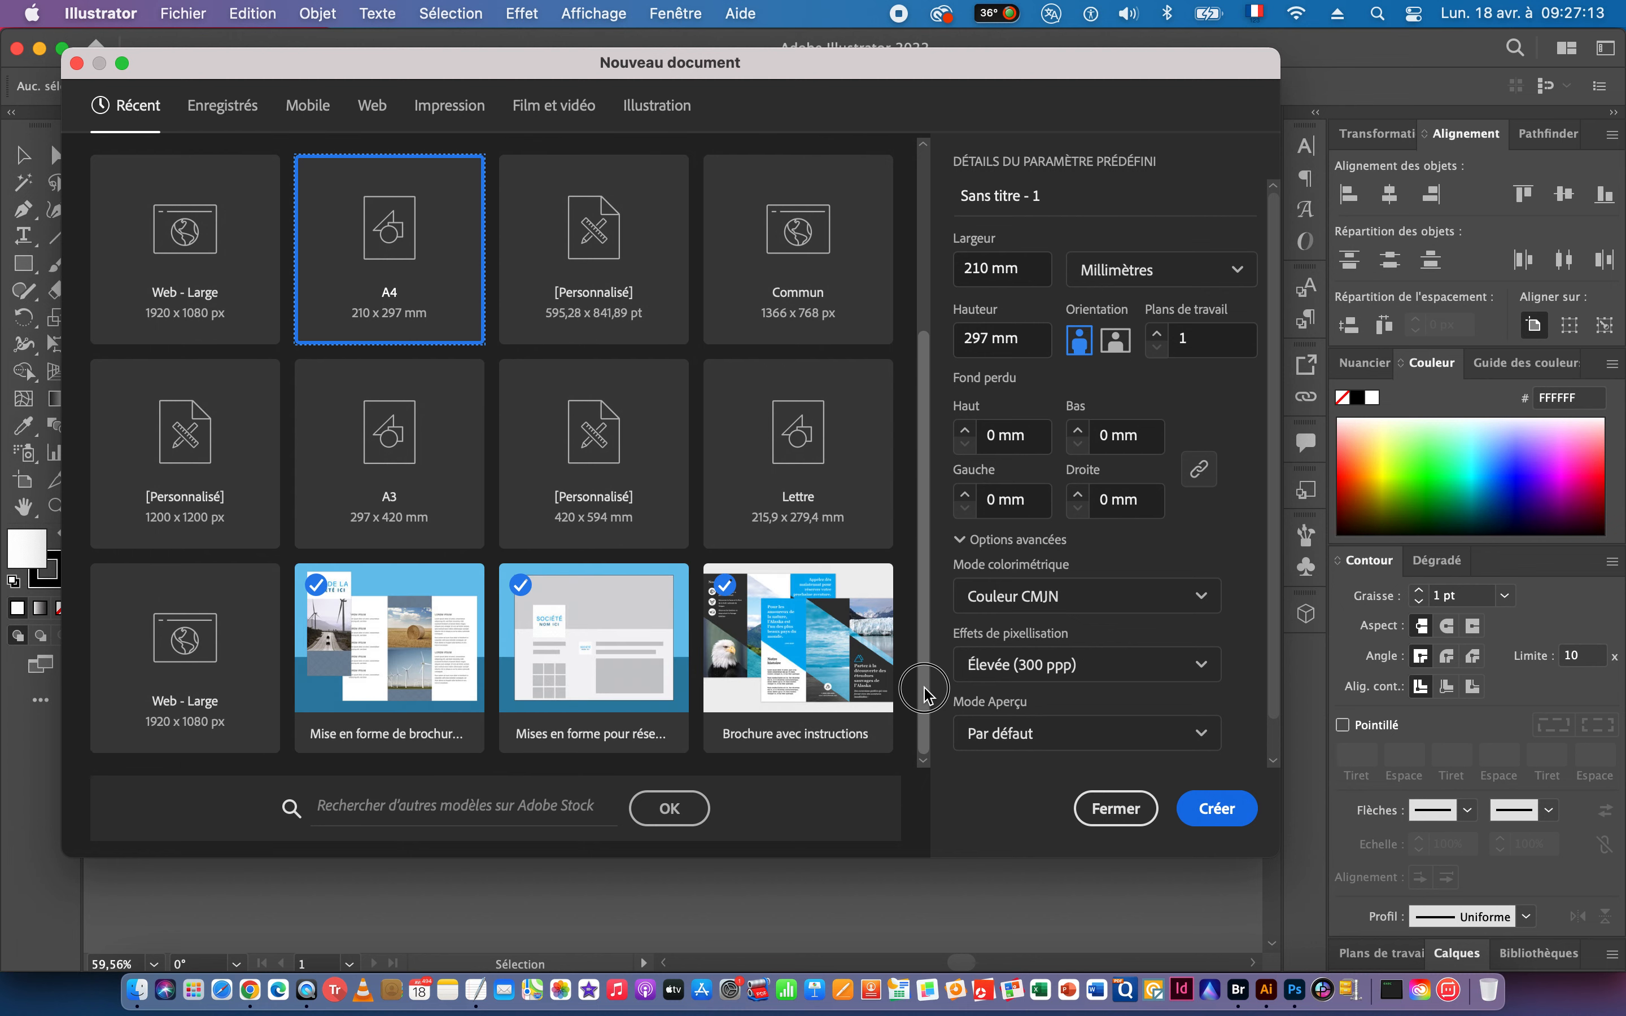
{"action": "left_click", "coordinate": [397, 445]}
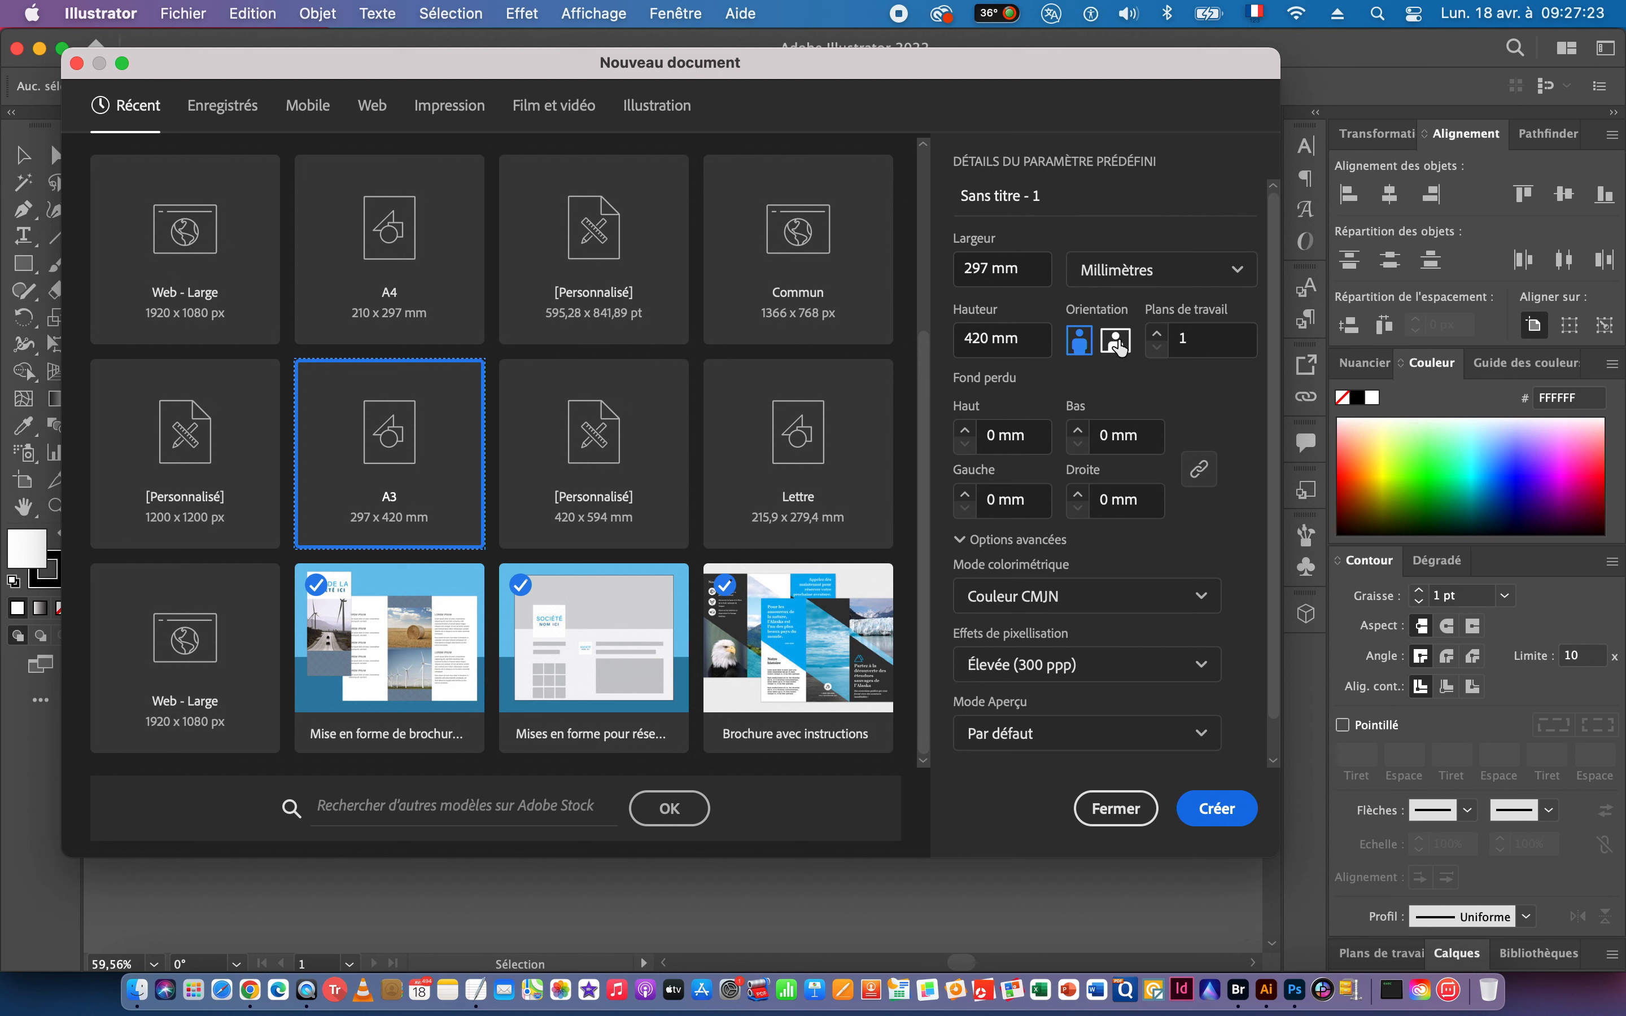
{"action": "left_click", "coordinate": [1116, 342]}
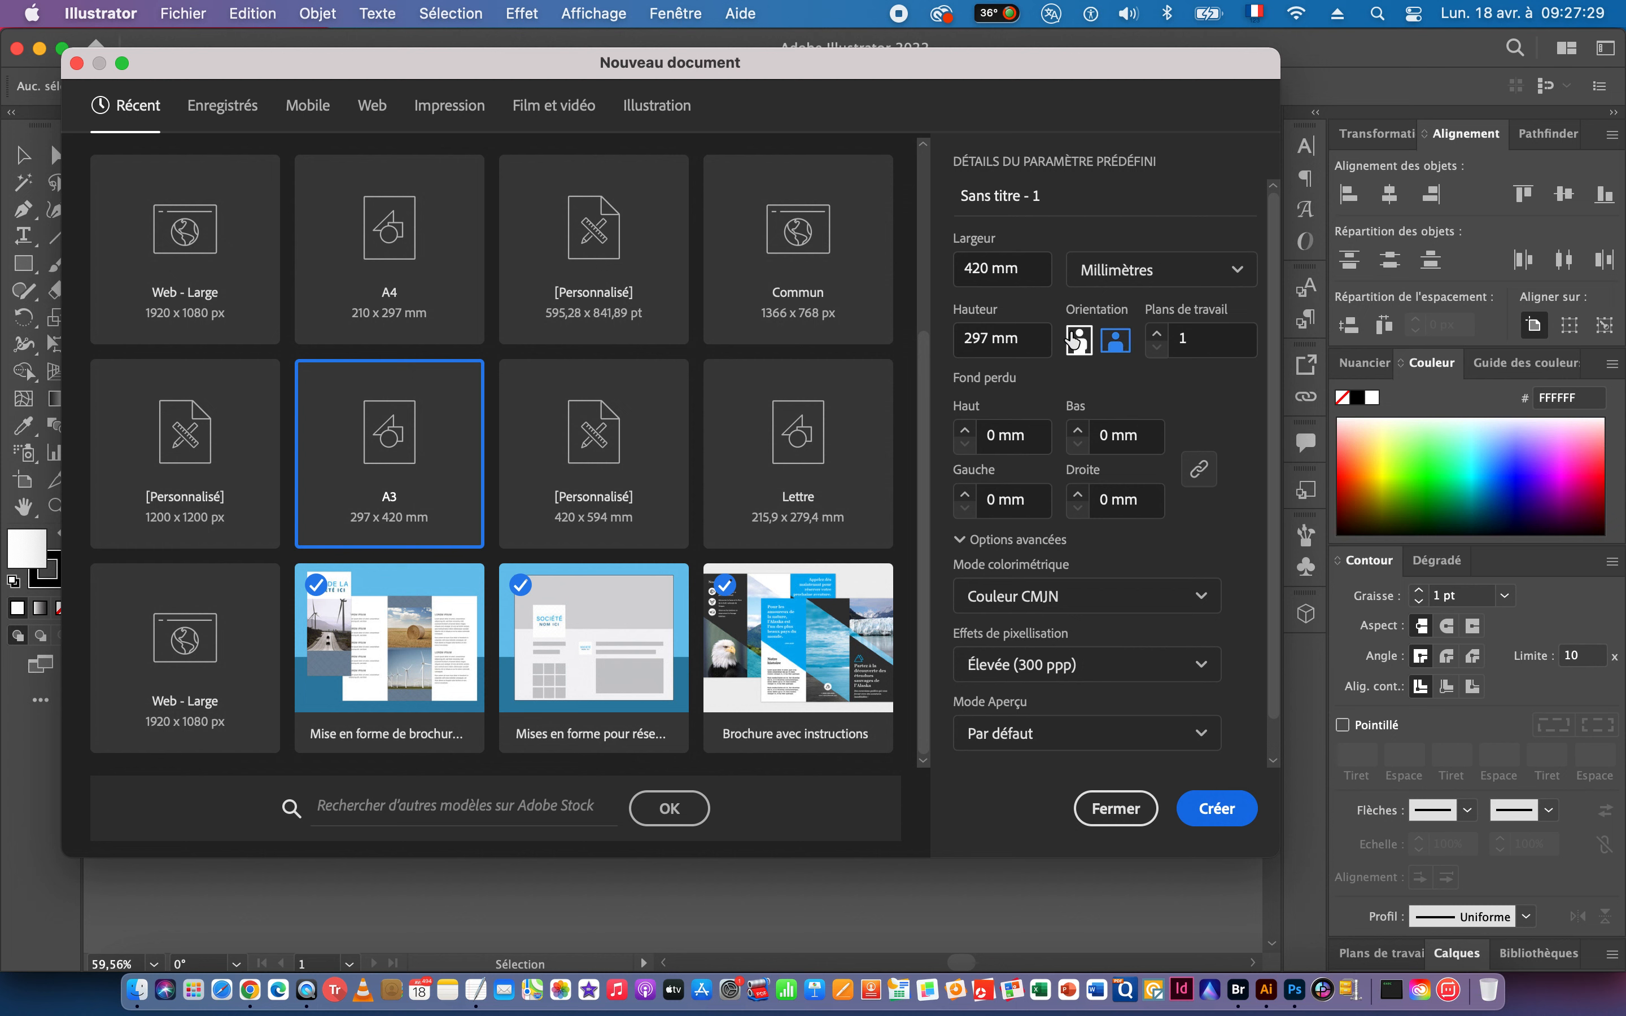
{"action": "left_click", "coordinate": [1230, 815]}
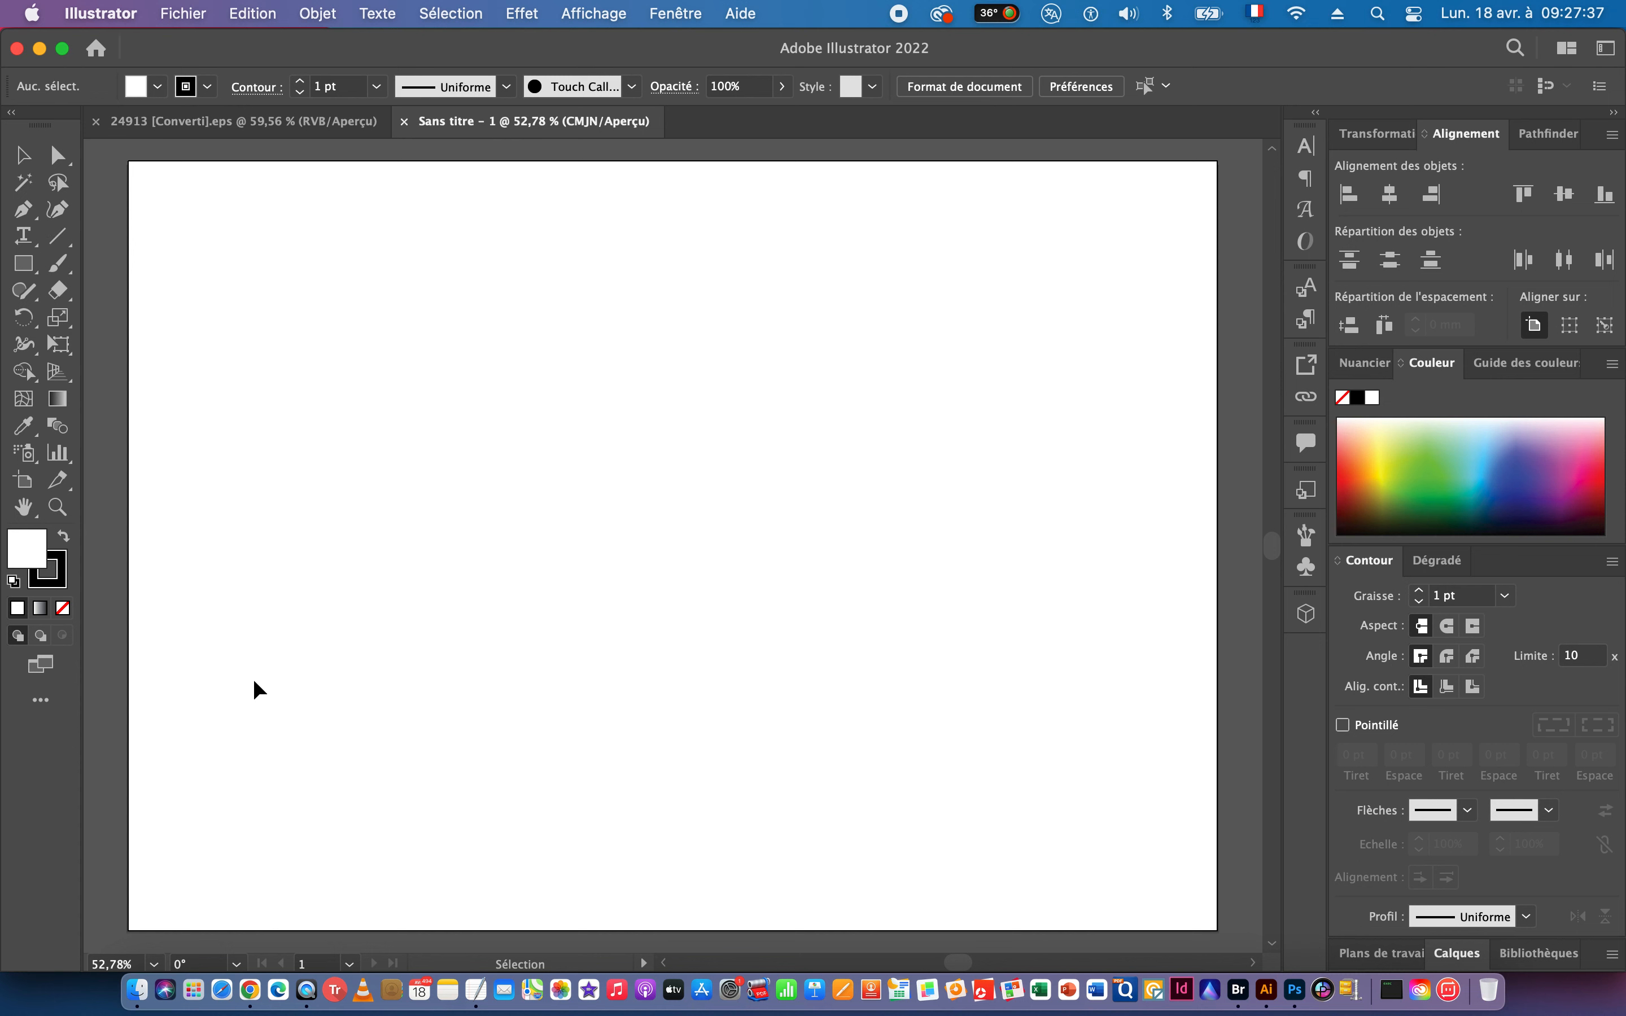
Change the A3 artboard's orientation to portrait, 297 × 420 mm, and leave artboard editing.
{"action": "scroll", "coordinate": [672, 681], "scroll_direction": "down", "scroll_amount": 1}
{"action": "left_click_drag", "start_coordinate": [665, 682], "coordinate": [623, 684]}
{"action": "scroll", "coordinate": [625, 692], "scroll_direction": "down", "scroll_amount": 1}
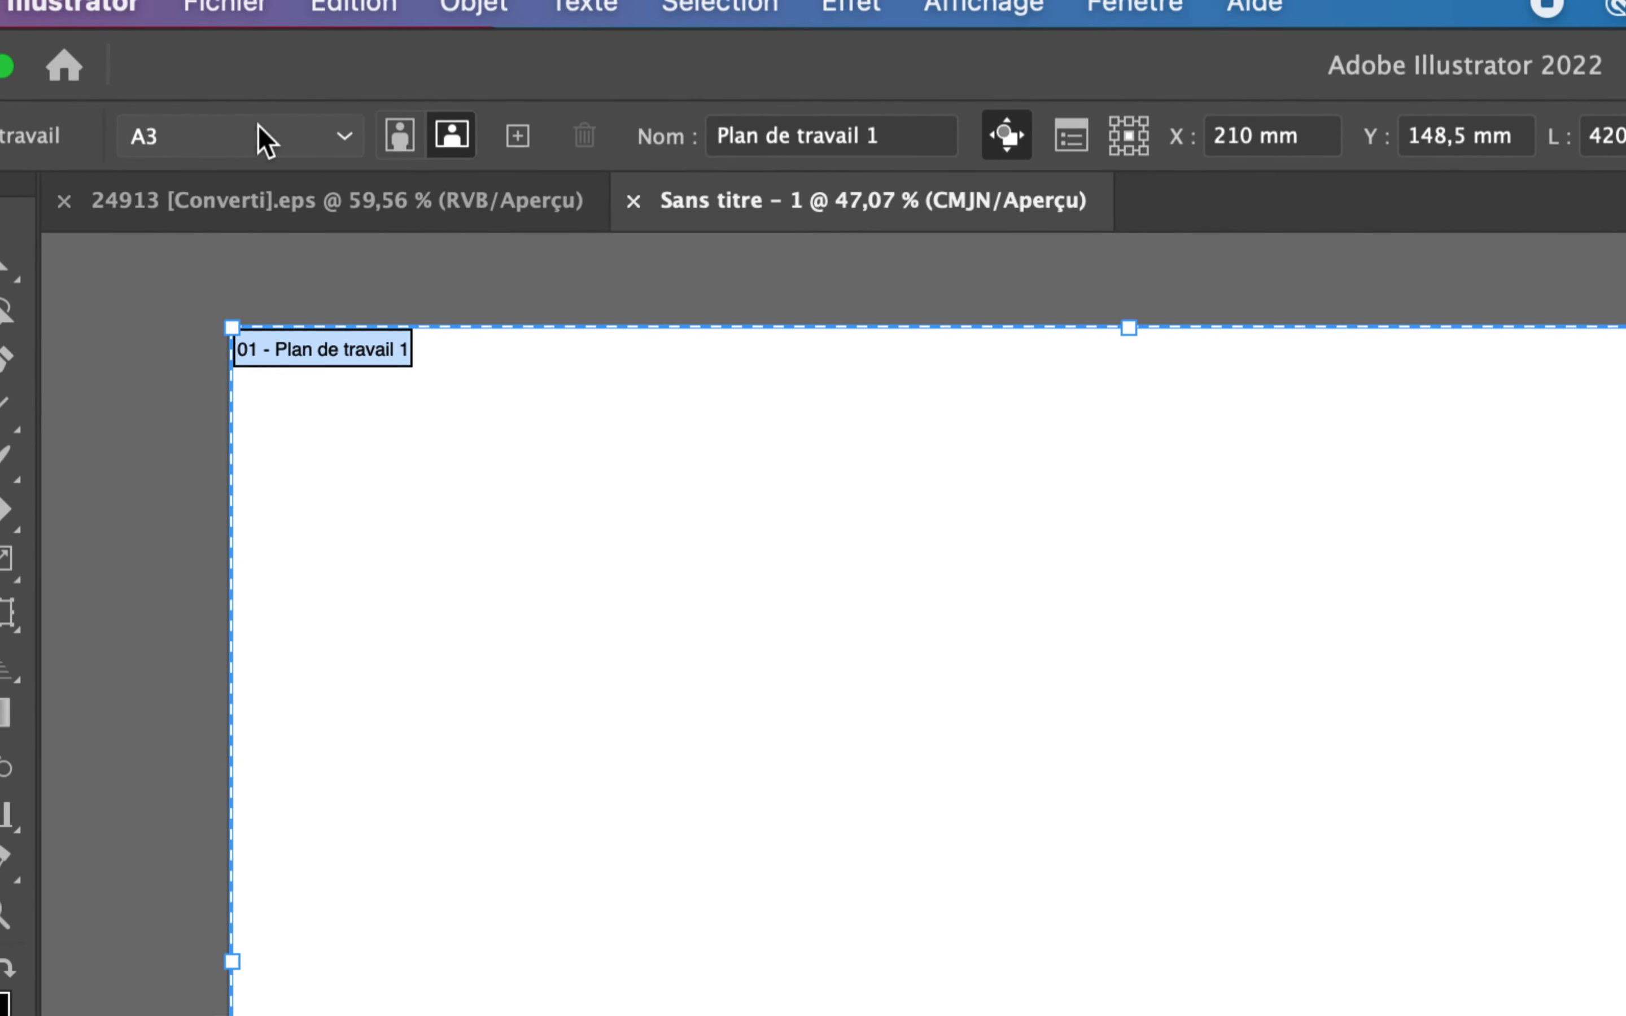
{"action": "left_click", "coordinate": [407, 141]}
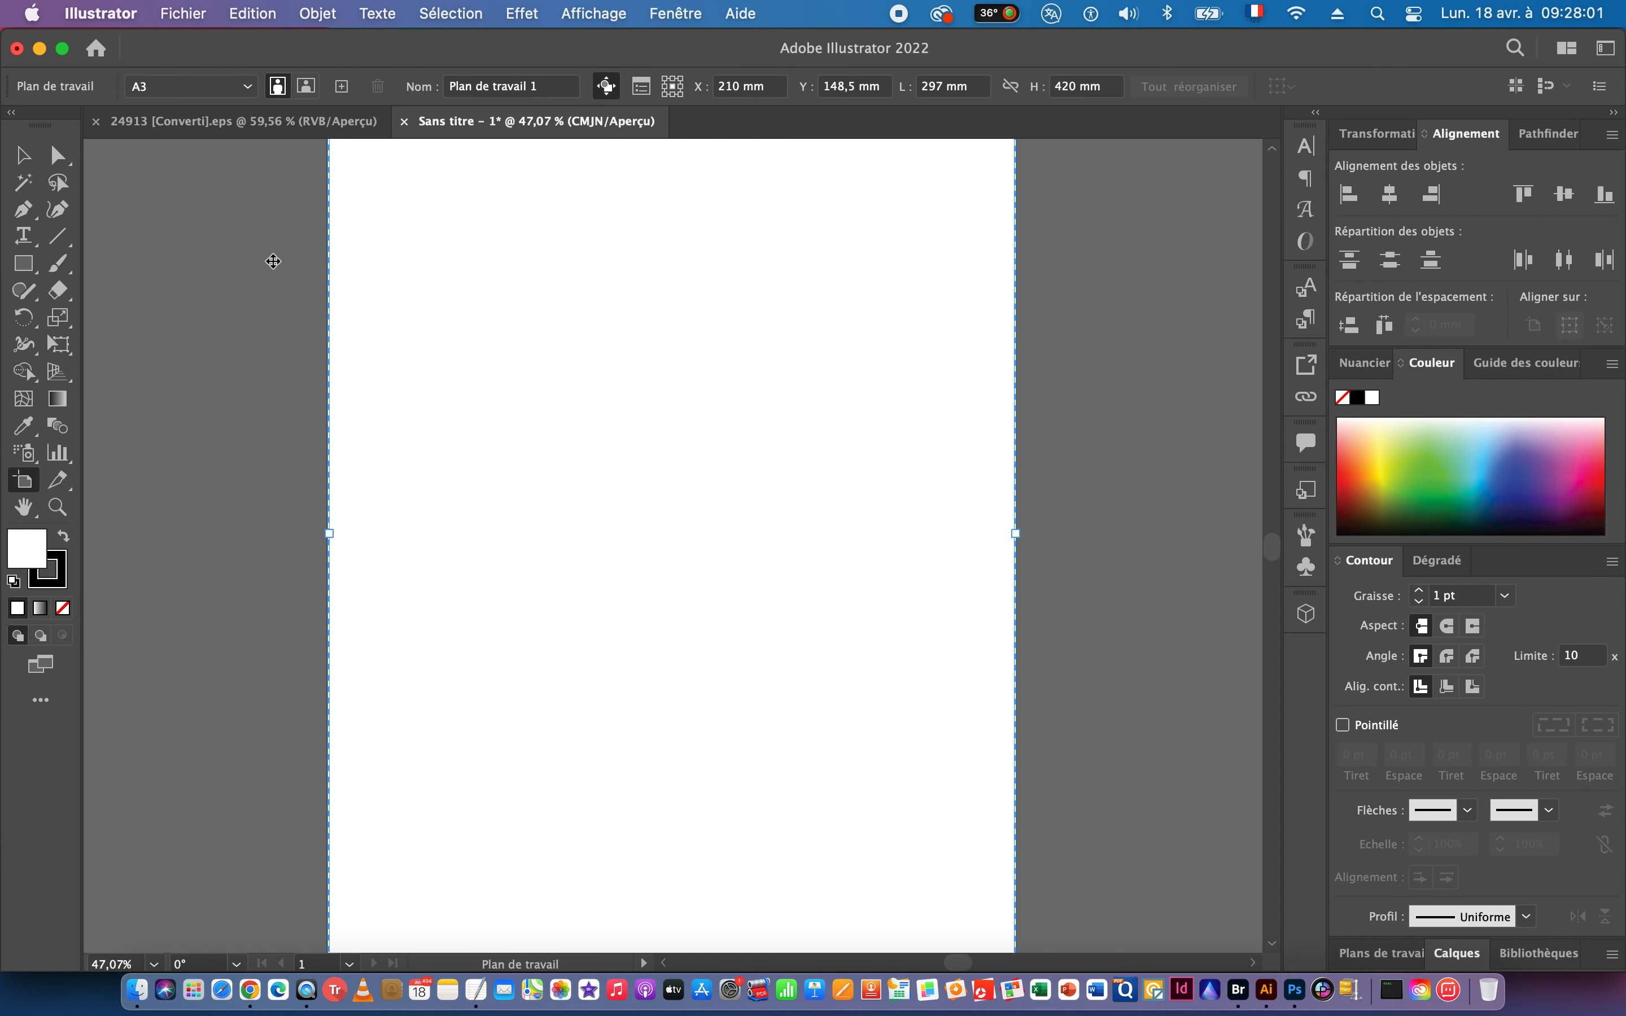
{"action": "left_click", "coordinate": [306, 87]}
{"action": "left_click", "coordinate": [278, 88]}
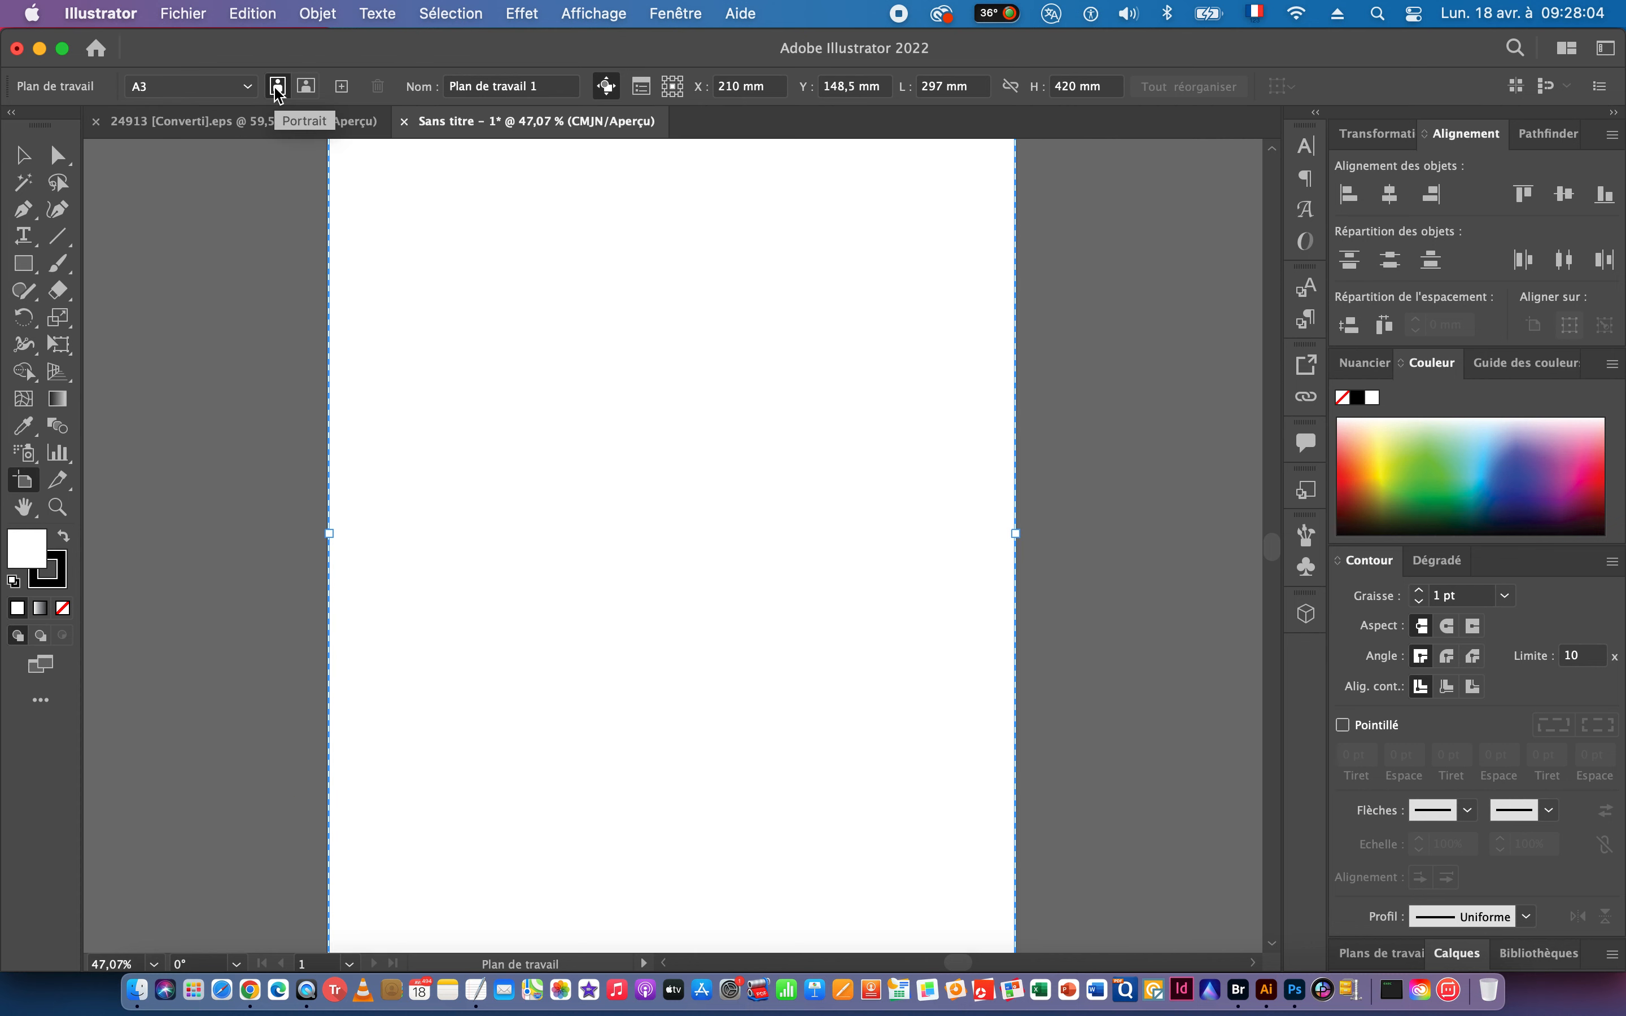
{"action": "left_click", "coordinate": [307, 88]}
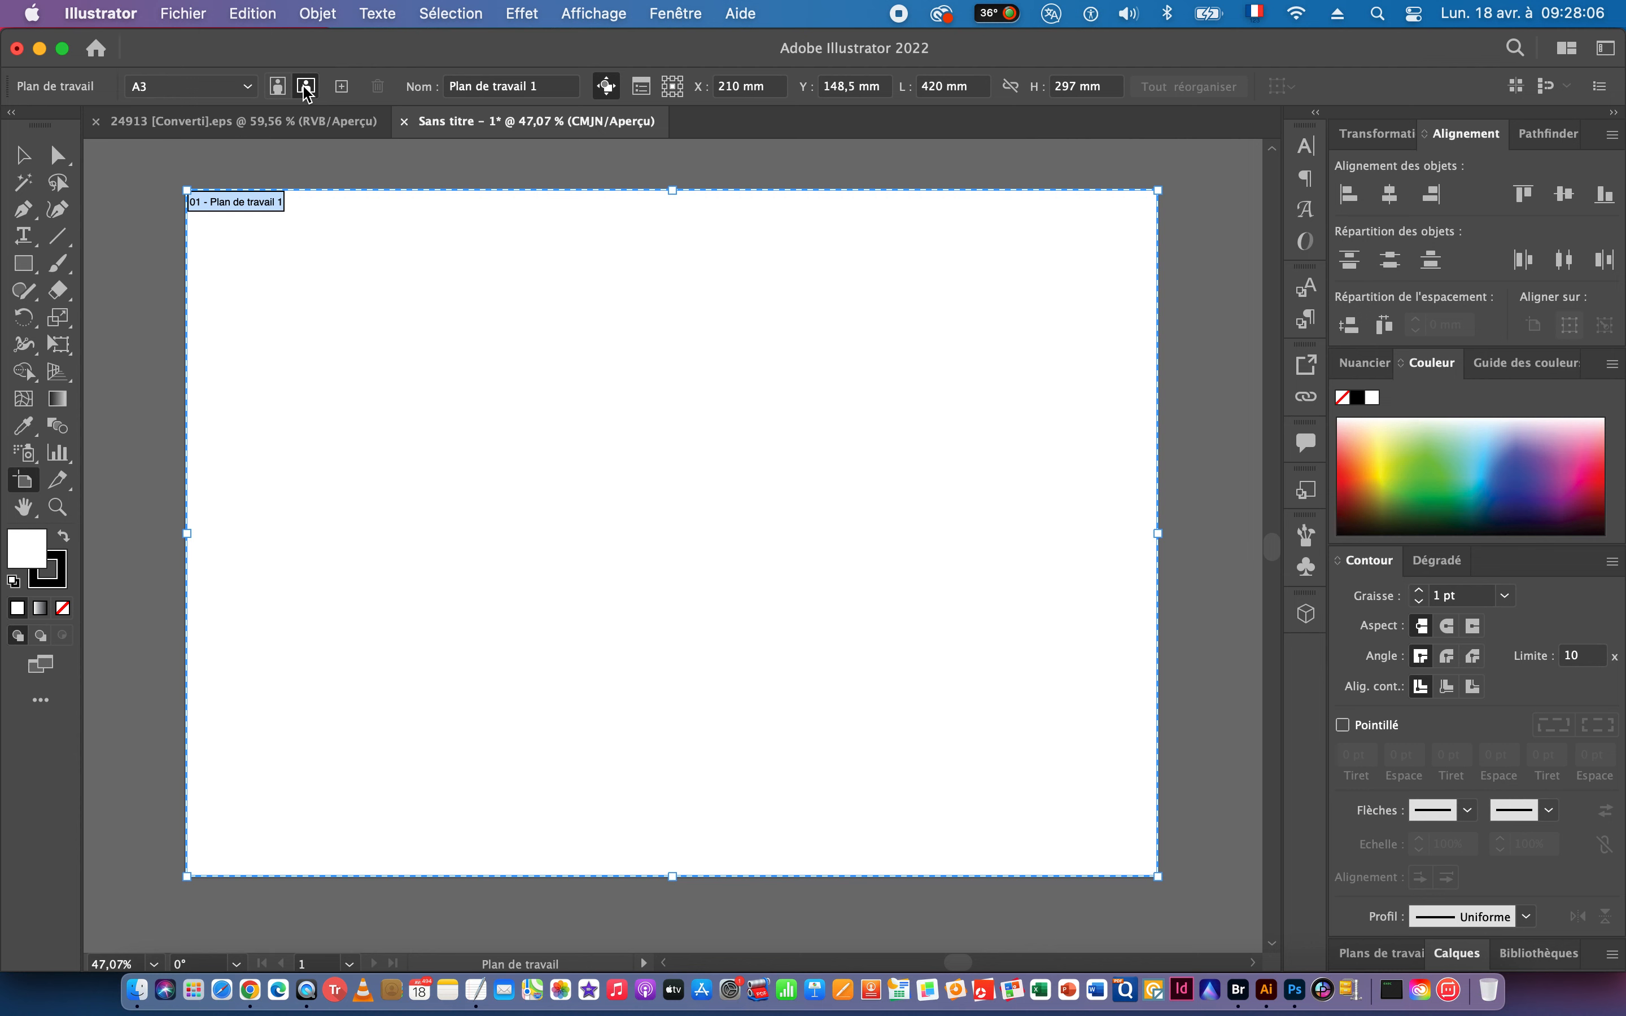
{"action": "left_click", "coordinate": [278, 87]}
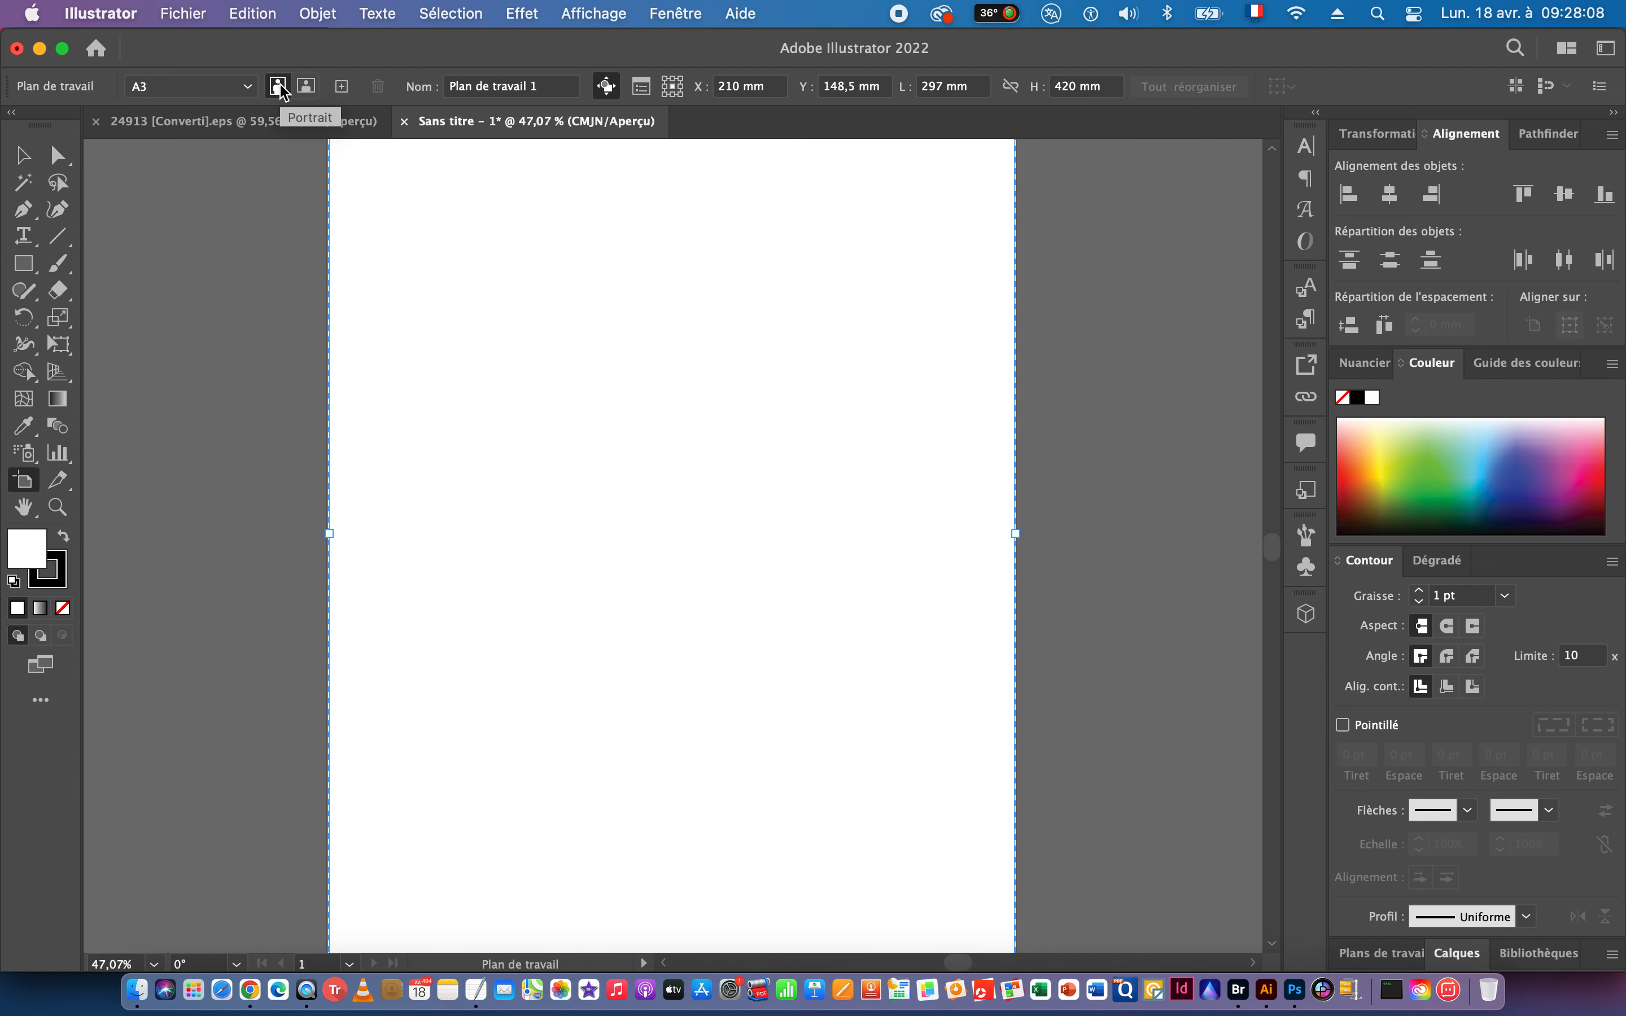
{"action": "left_click", "coordinate": [25, 157]}
{"action": "key", "text": "super+space"}
{"action": "left_click_drag", "start_coordinate": [747, 512], "coordinate": [629, 515]}
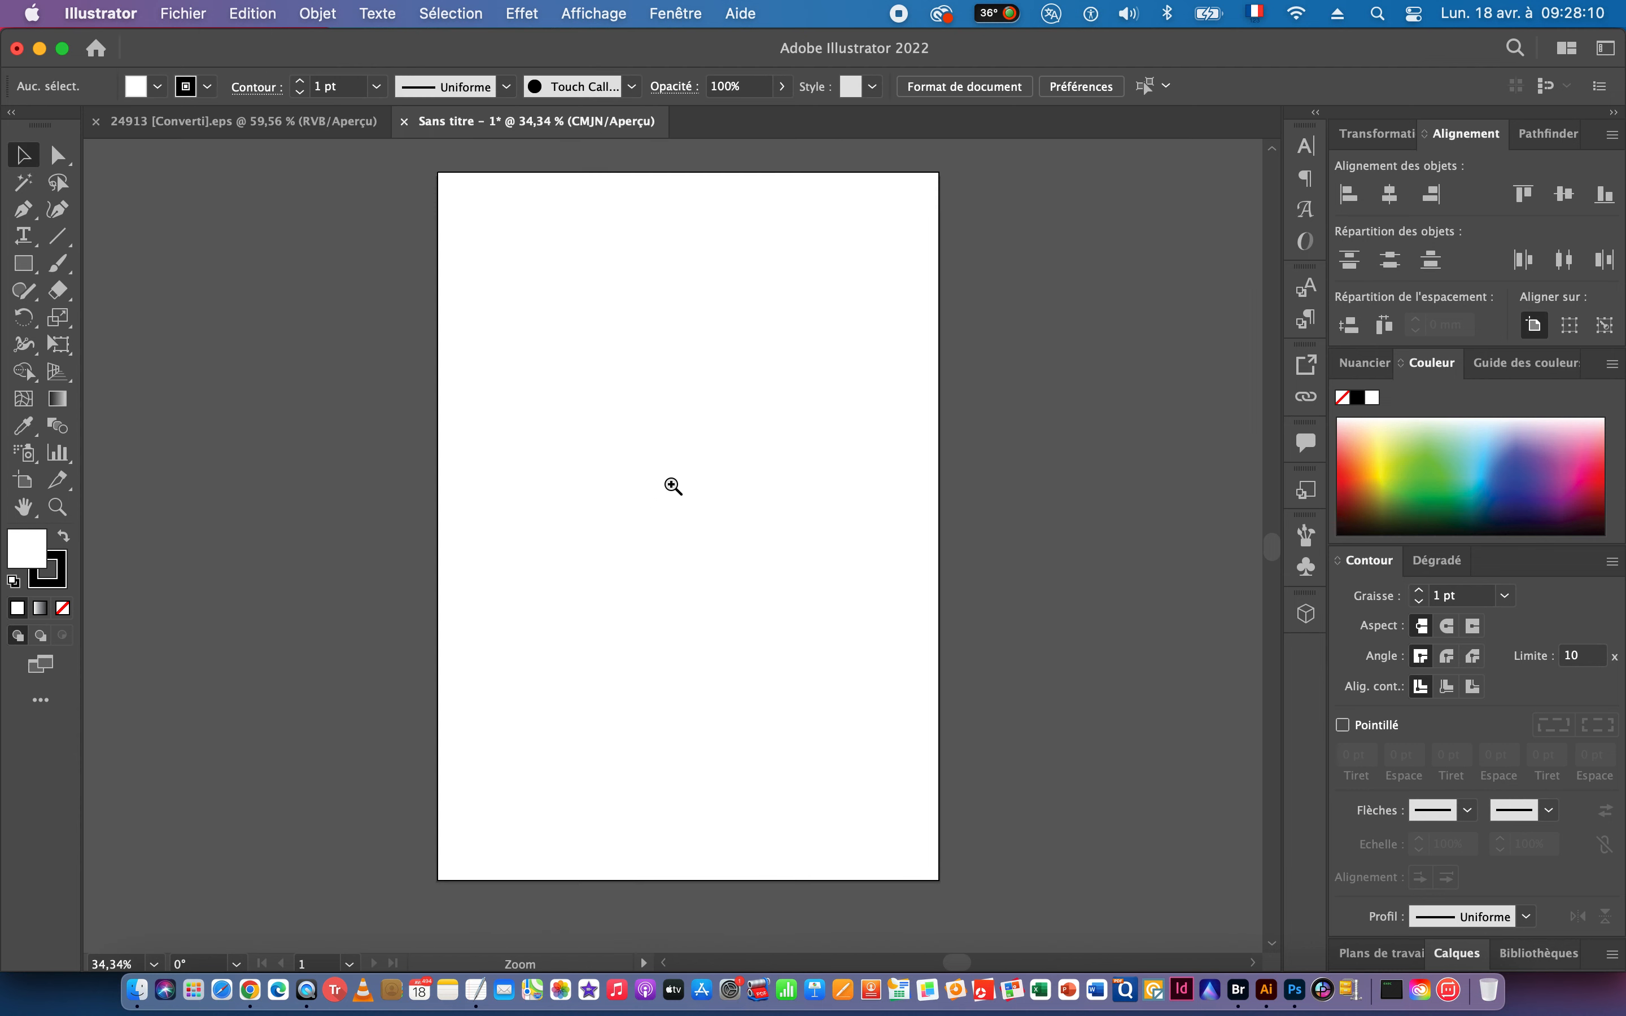
{"action": "left_click_drag", "start_coordinate": [662, 388], "coordinate": [634, 420]}
{"action": "left_click_drag", "start_coordinate": [569, 518], "coordinate": [607, 518]}
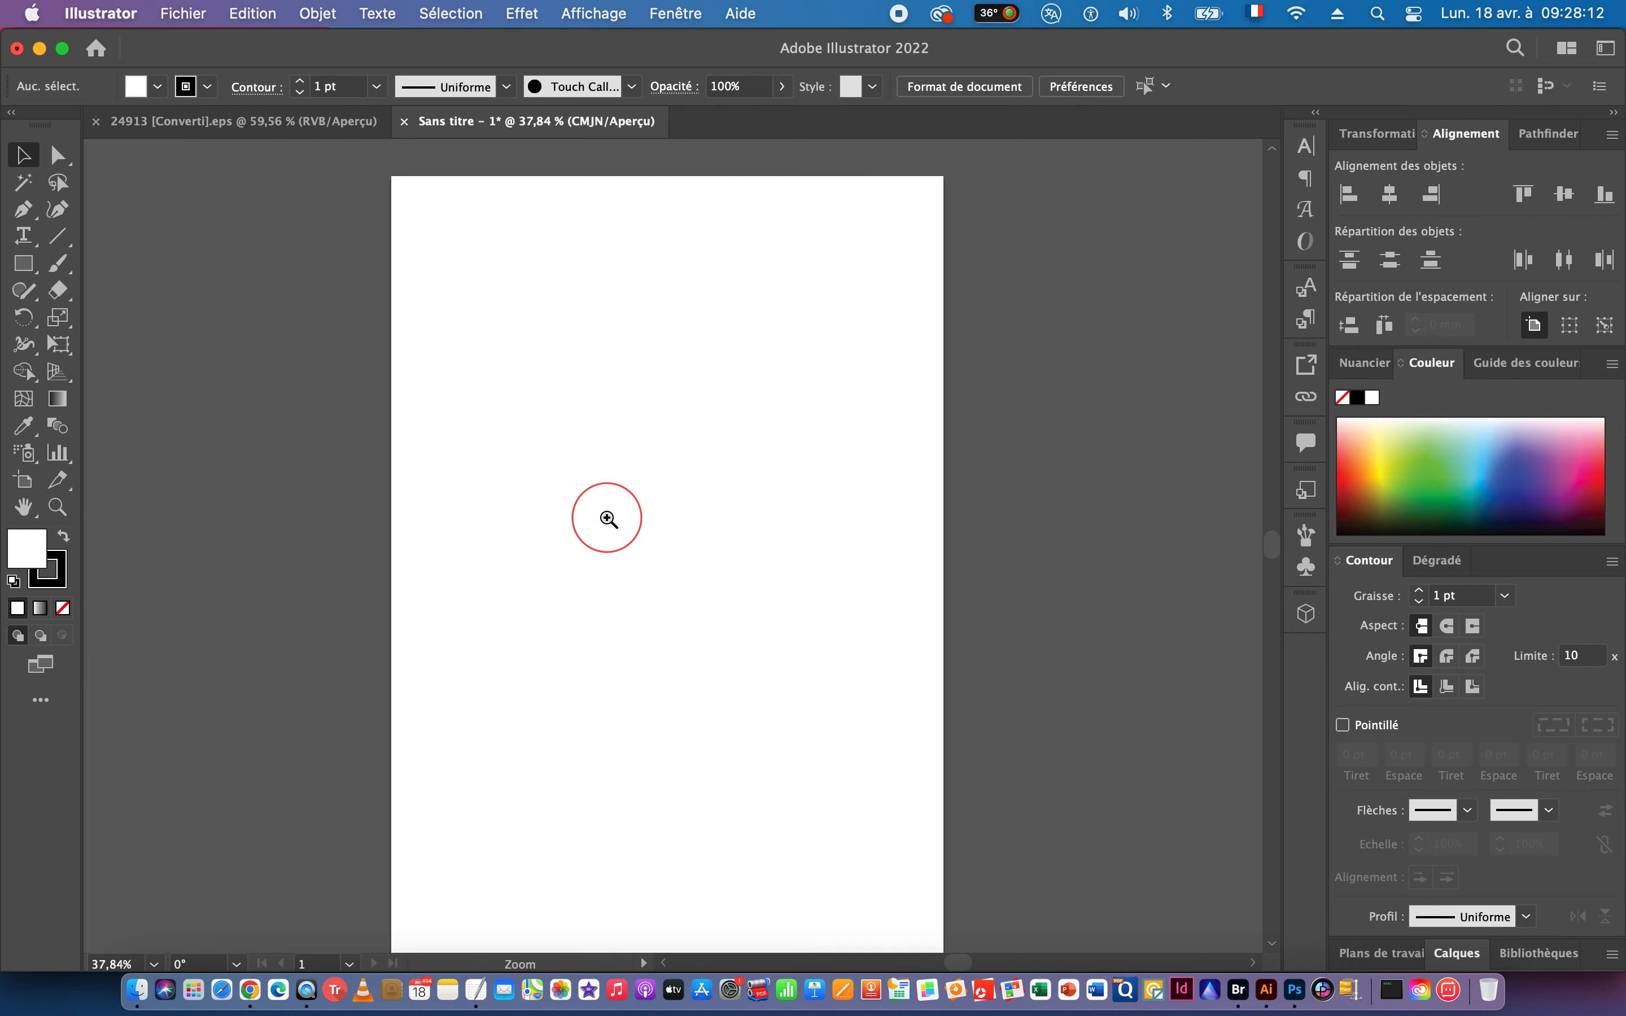
Preview the pillow photos in Adobe Bridge and place shutterstock_1476425795.jpg on the new Illustrator artboard.
{"action": "key", "text": "super+Tab"}
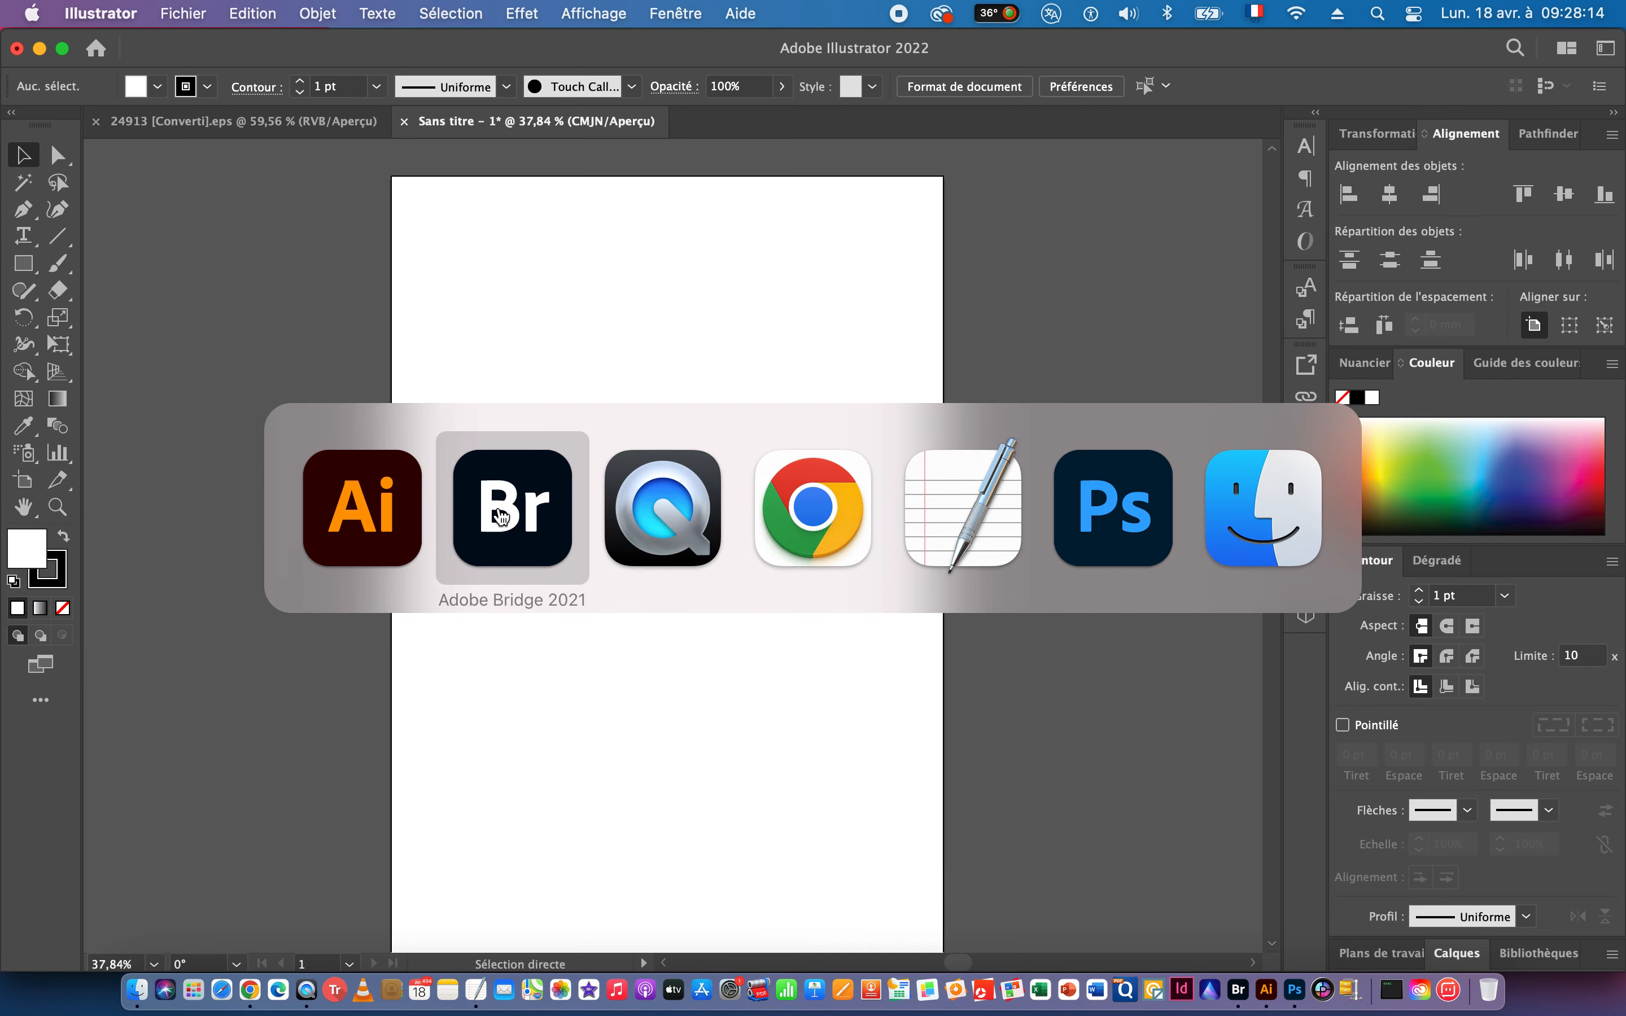
{"action": "left_click", "coordinate": [518, 511]}
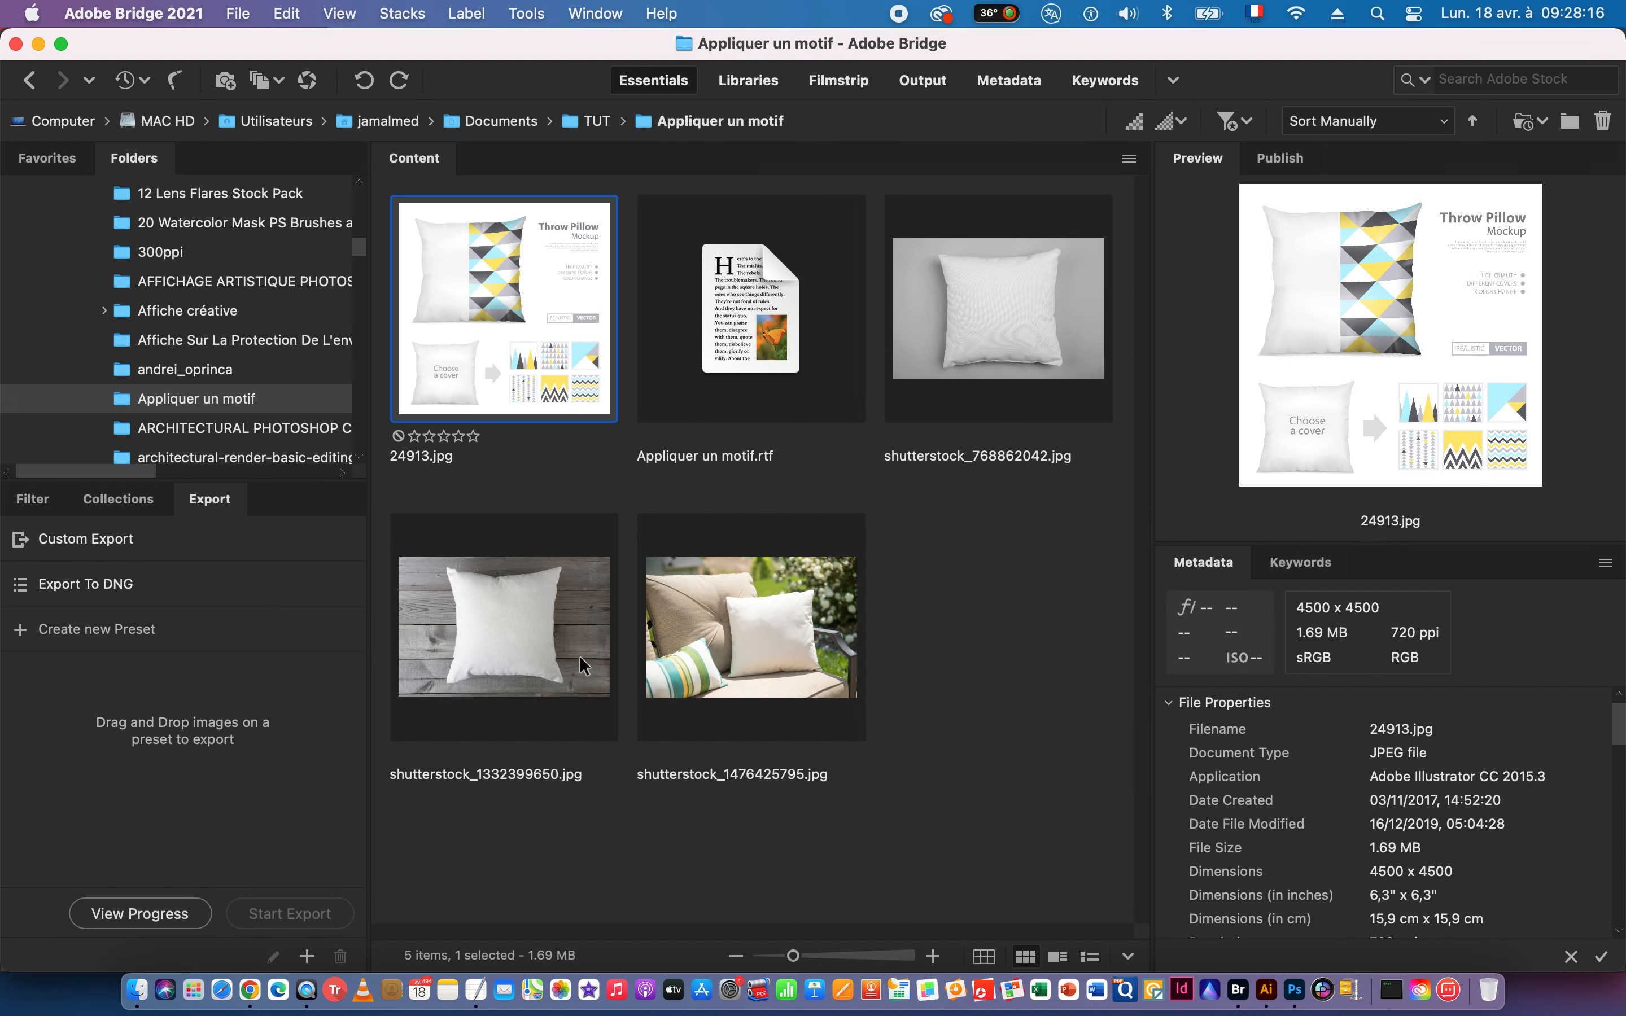
{"action": "left_click", "coordinate": [734, 663]}
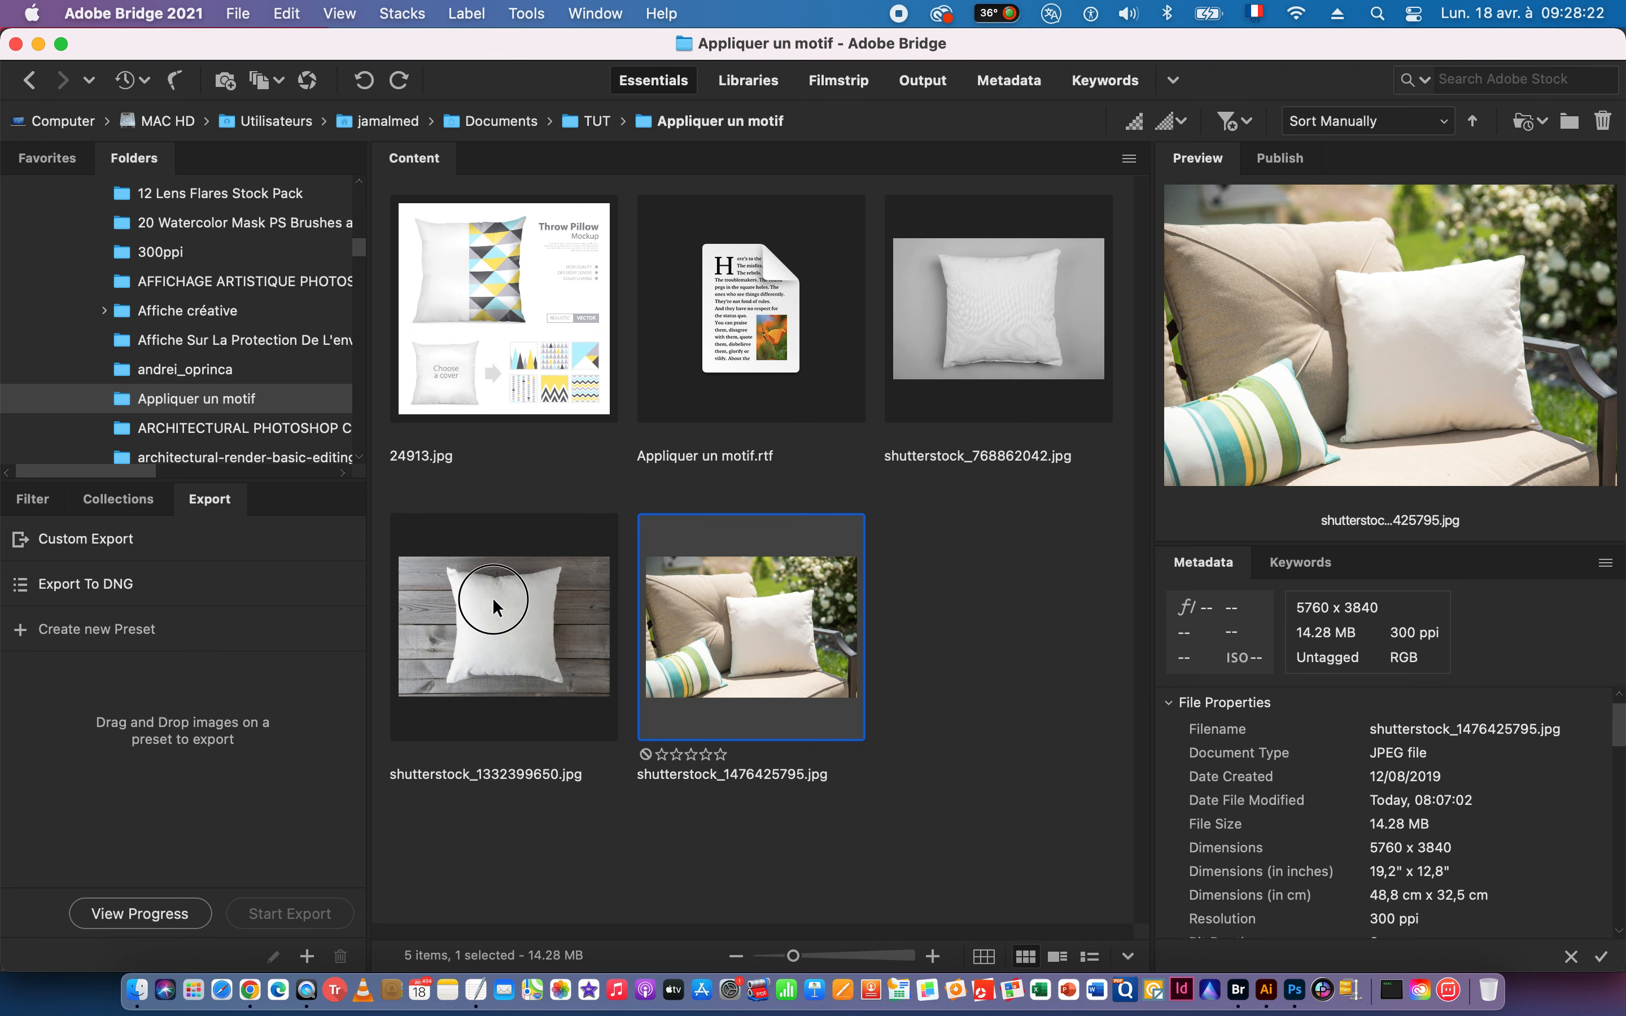
{"action": "left_click", "coordinate": [470, 598]}
{"action": "left_click", "coordinate": [994, 336]}
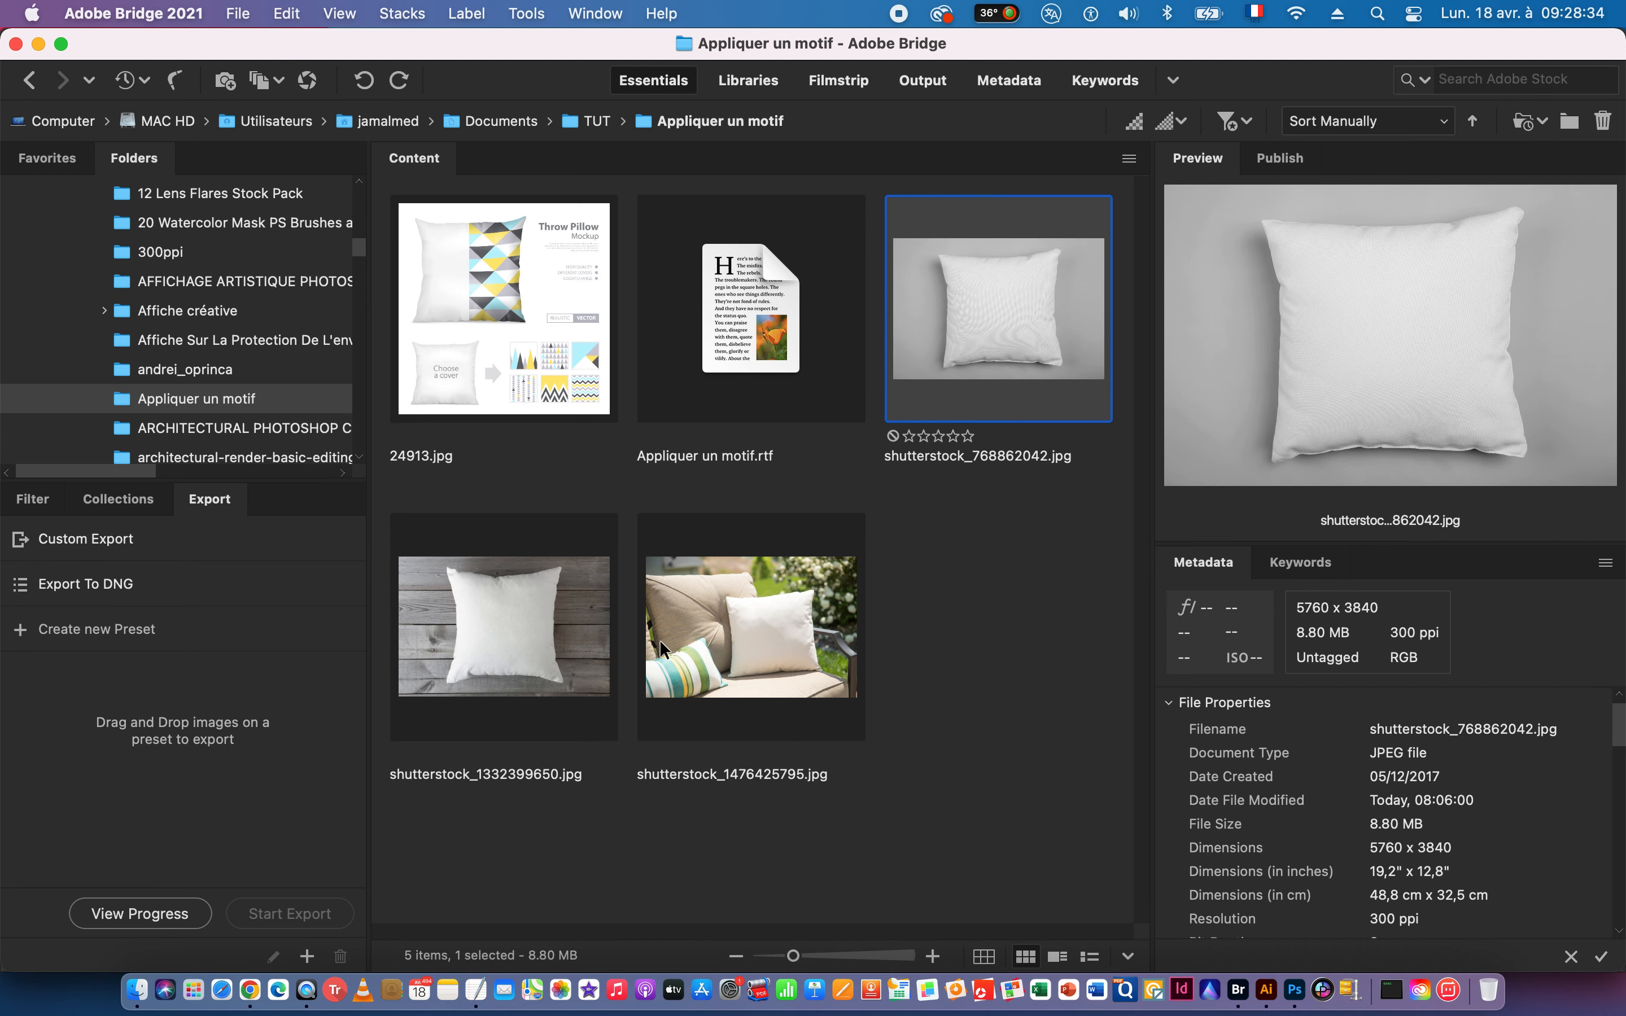
{"action": "left_click_drag", "start_coordinate": [601, 51], "coordinate": [694, 51]}
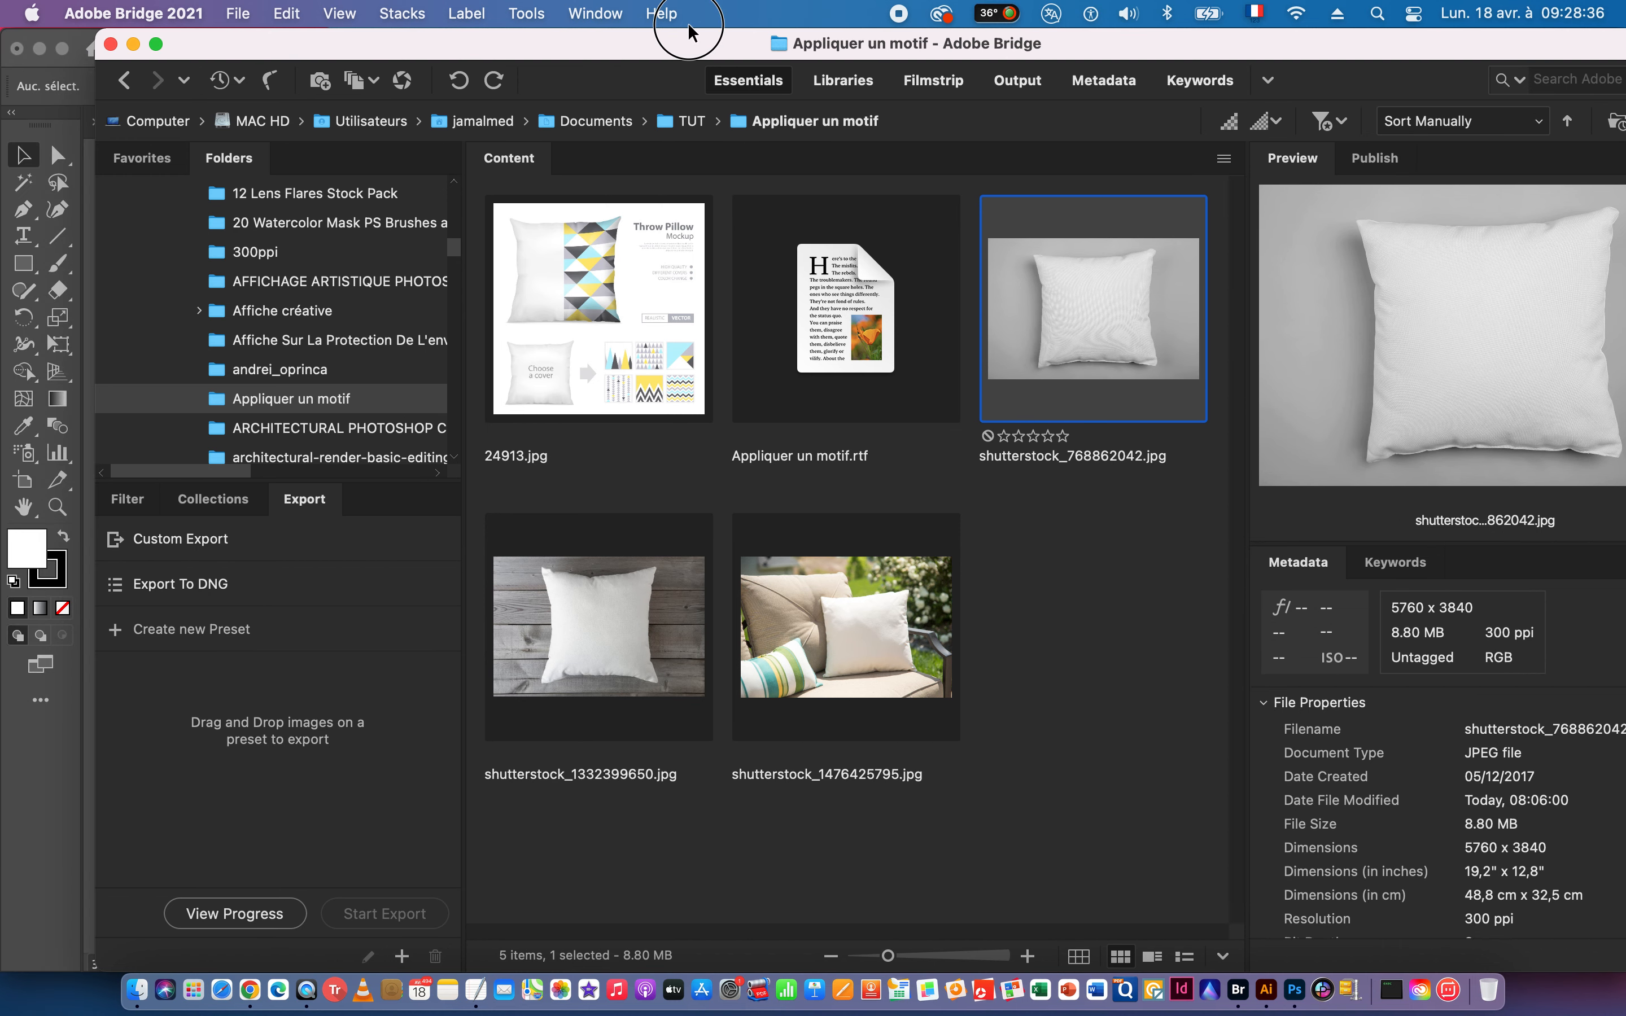
{"action": "left_click_drag", "start_coordinate": [356, 40], "coordinate": [984, 40]}
{"action": "left_click_drag", "start_coordinate": [1484, 635], "coordinate": [449, 539]}
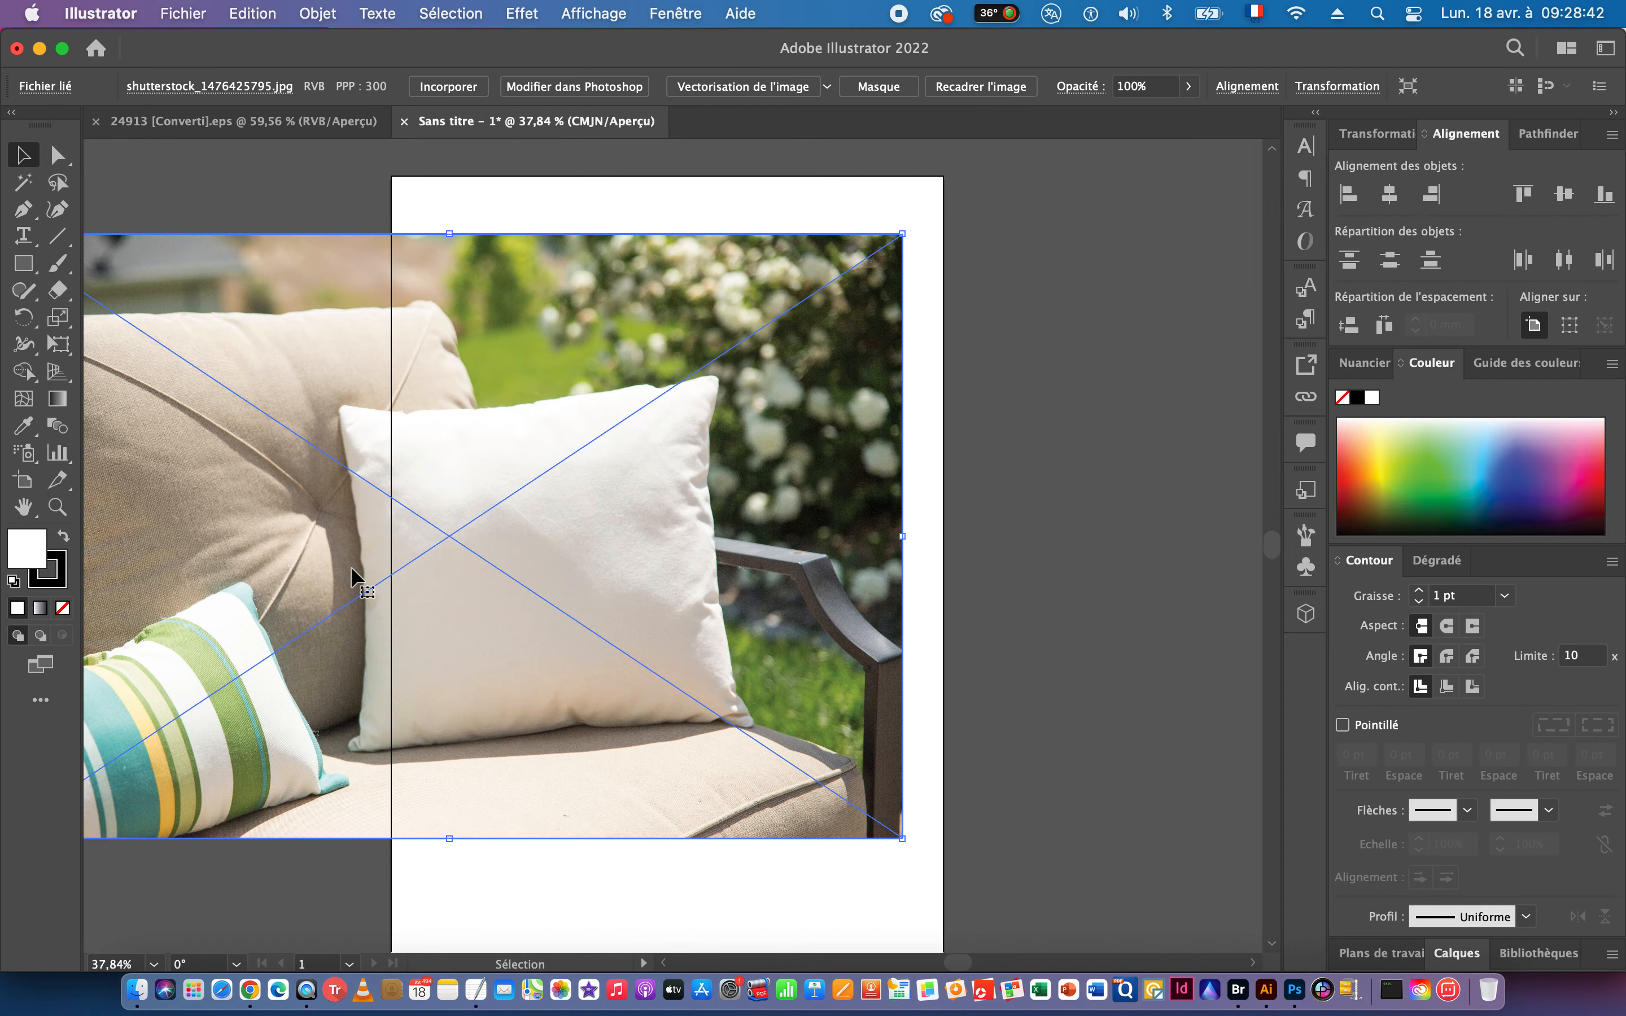
Scale the placed sofa photo down proportionally to about 691 ppi and position it near the artboard's upper left.
{"action": "key", "text": "space"}
{"action": "left_click_drag", "start_coordinate": [374, 560], "coordinate": [663, 547]}
{"action": "left_click_drag", "start_coordinate": [286, 522], "coordinate": [796, 514]}
{"action": "left_click_drag", "start_coordinate": [960, 505], "coordinate": [877, 336]}
{"action": "left_click_drag", "start_coordinate": [911, 421], "coordinate": [556, 434]}
{"action": "scroll", "coordinate": [537, 388], "scroll_direction": "up", "scroll_amount": 3}
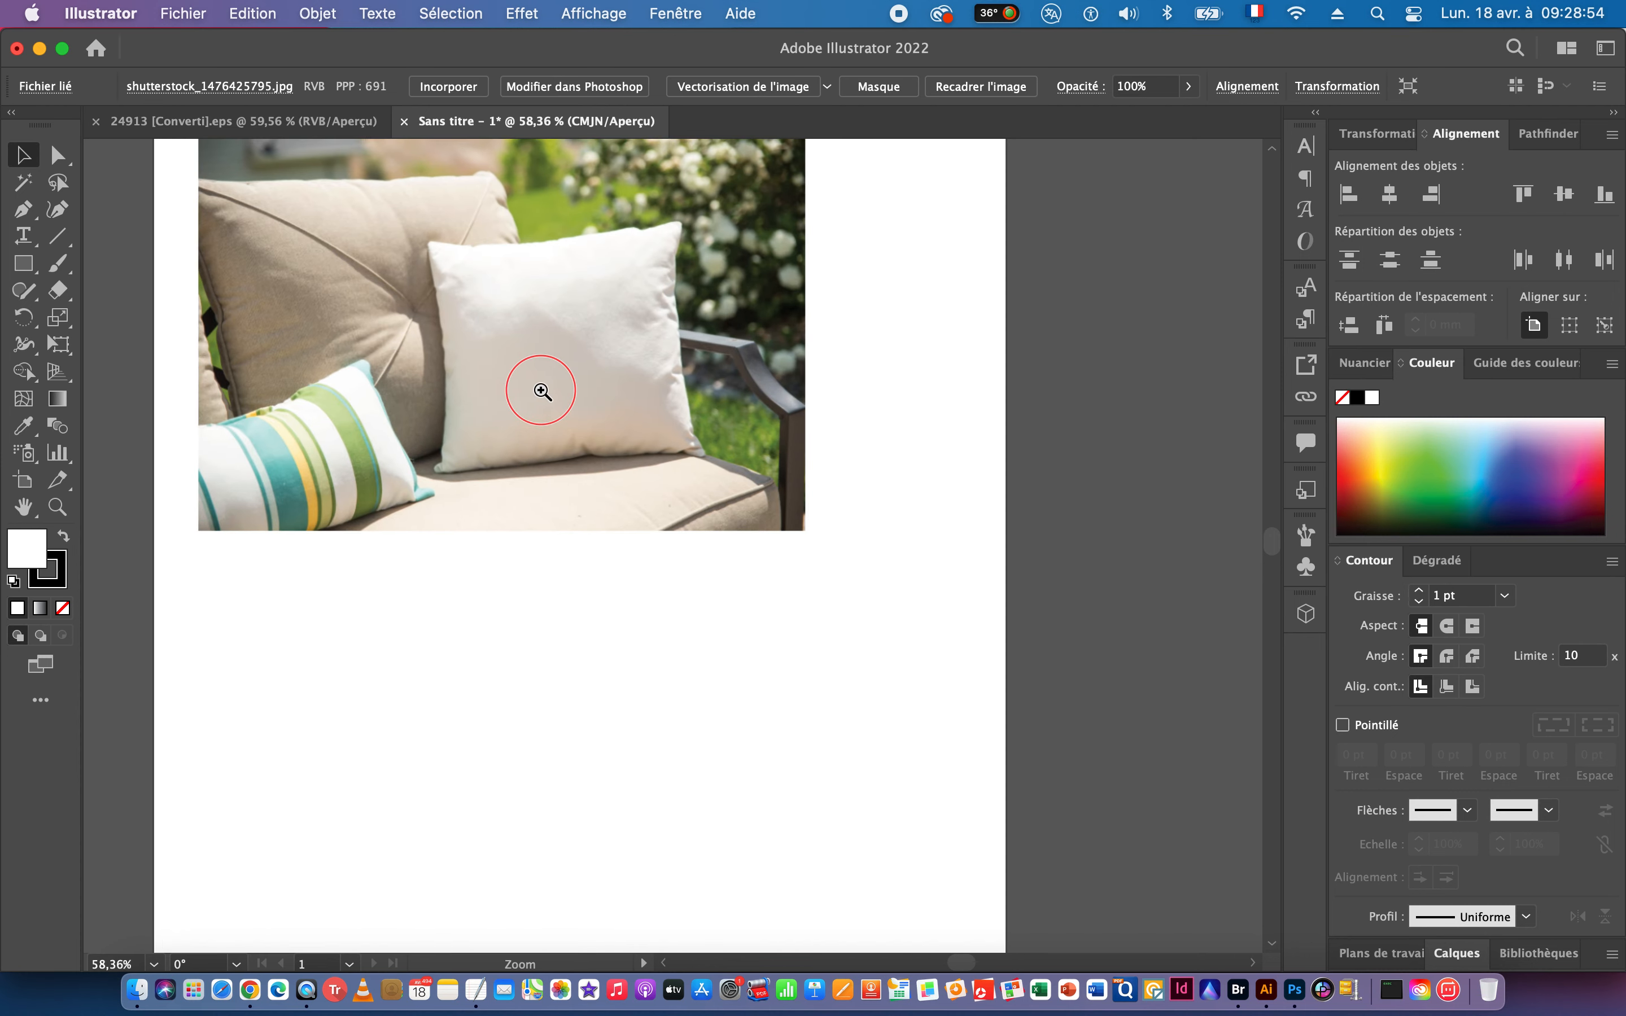
{"action": "left_click_drag", "start_coordinate": [580, 334], "coordinate": [585, 416]}
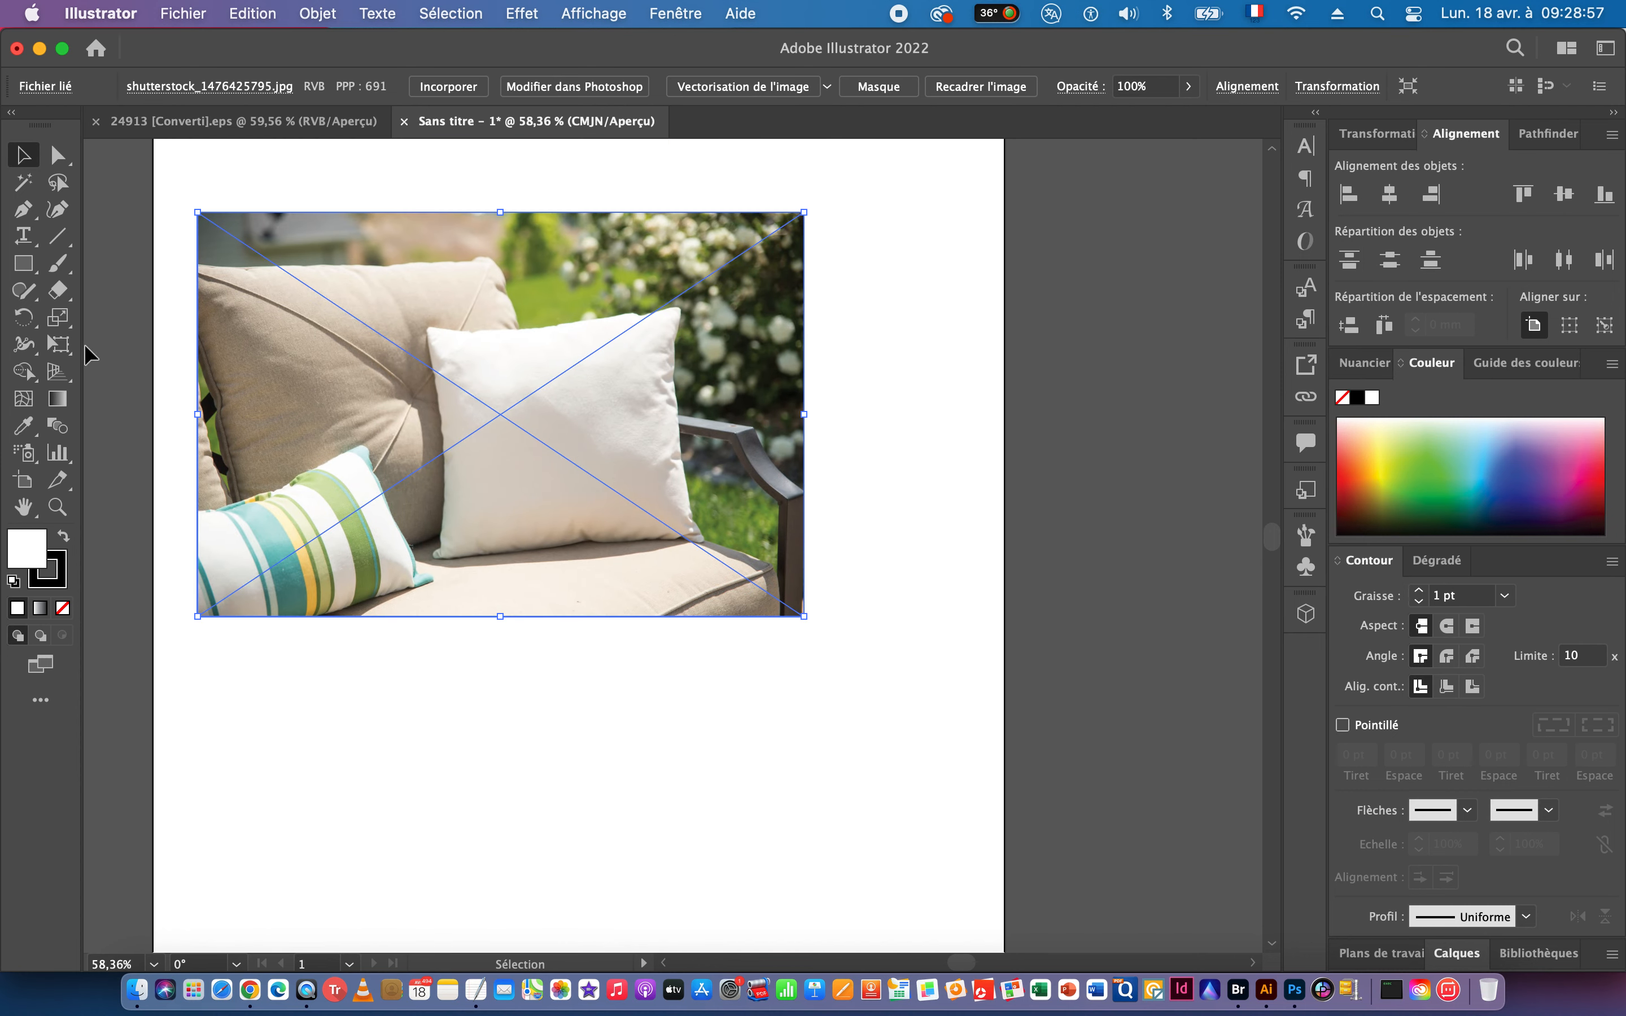
Draw a small square just below the photo, aligned with the photo's left edge.
{"action": "left_click", "coordinate": [22, 263]}
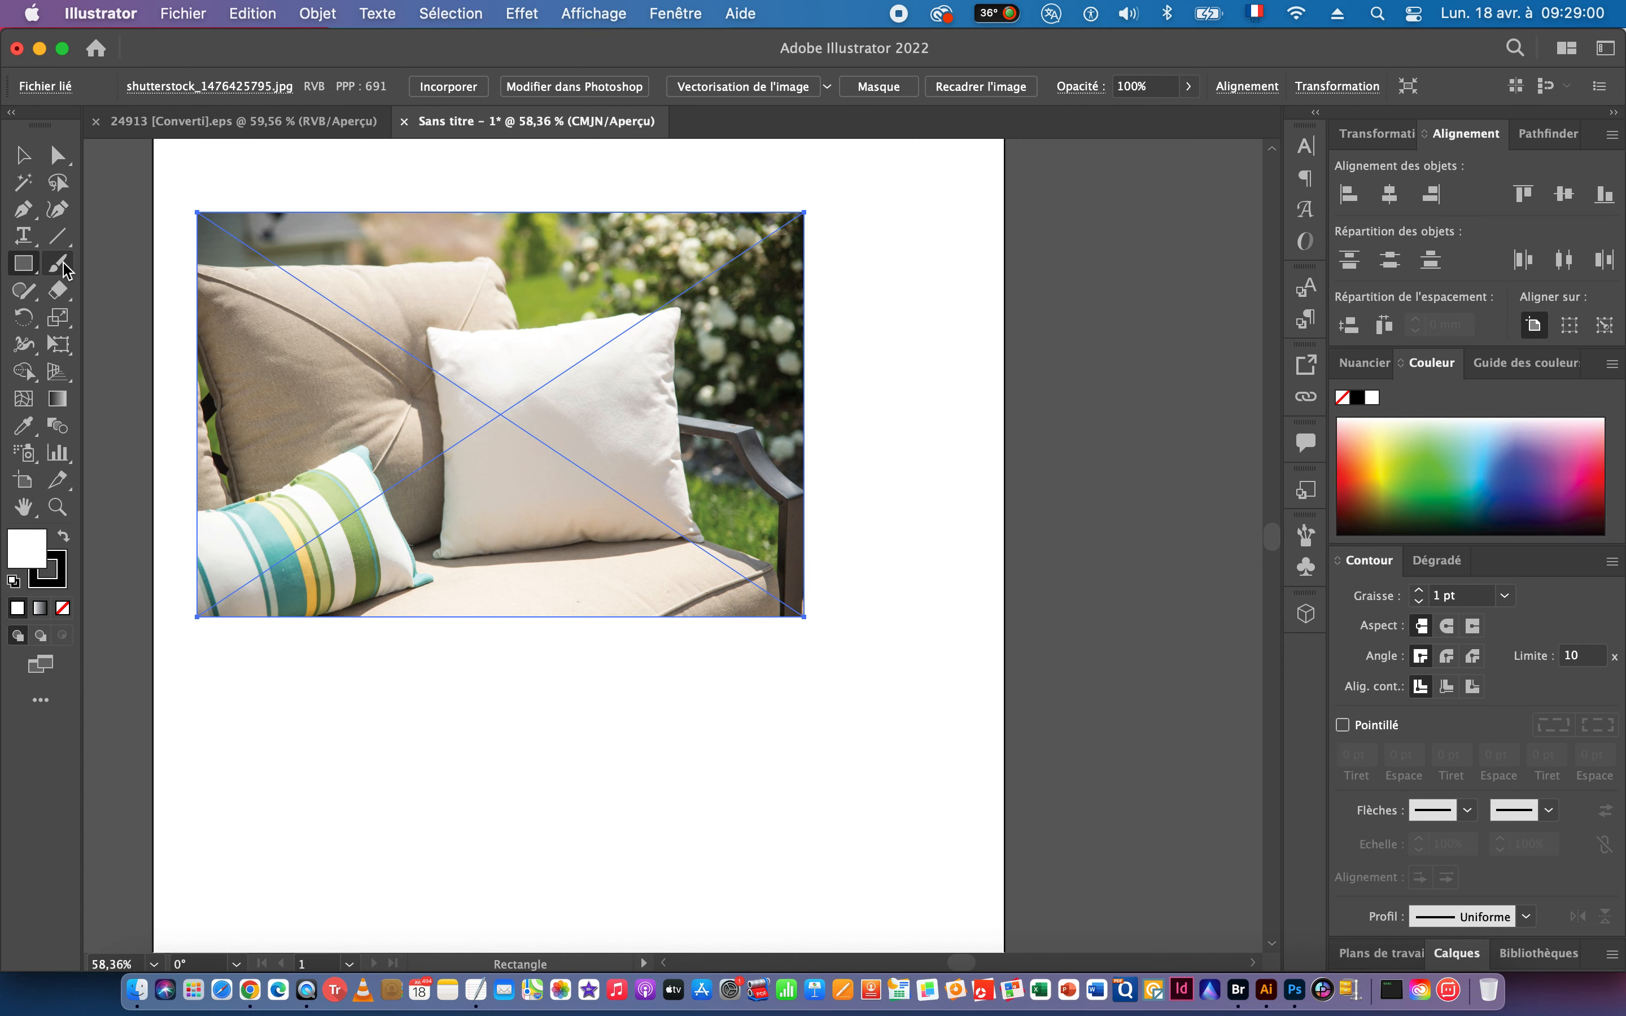
{"action": "key", "text": "space"}
{"action": "left_click_drag", "start_coordinate": [401, 585], "coordinate": [515, 441]}
{"action": "key", "text": "super+space"}
{"action": "left_click_drag", "start_coordinate": [361, 478], "coordinate": [592, 472]}
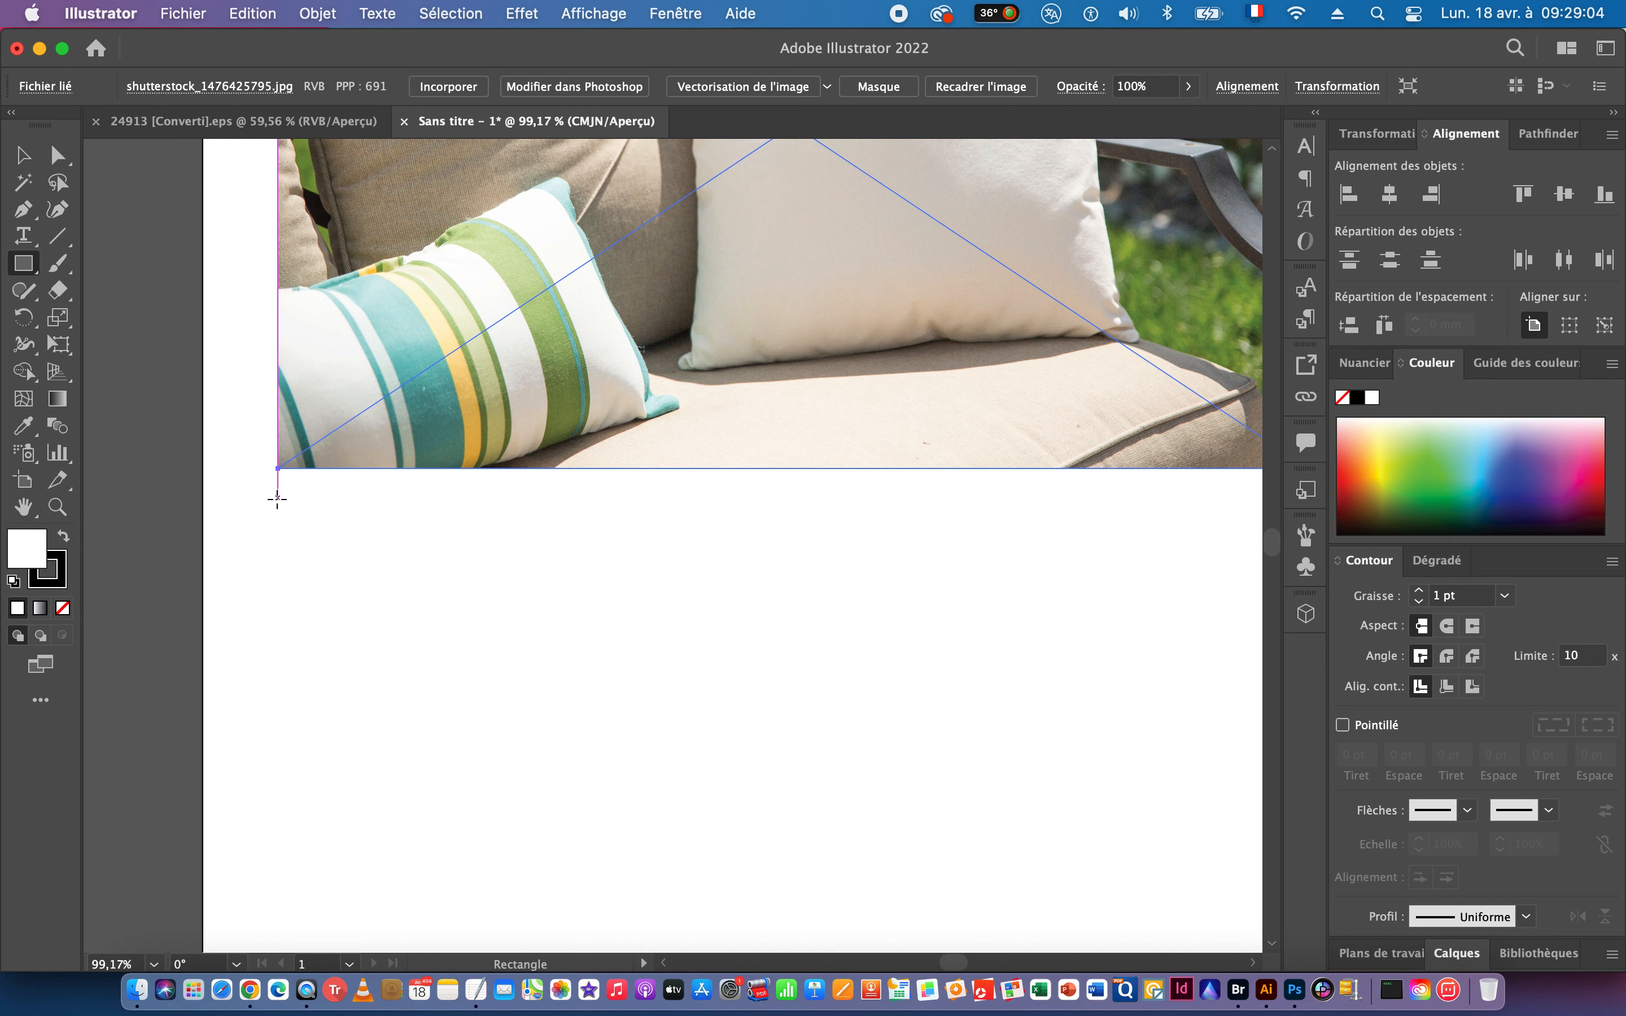
{"action": "left_click_drag", "start_coordinate": [279, 499], "coordinate": [367, 586]}
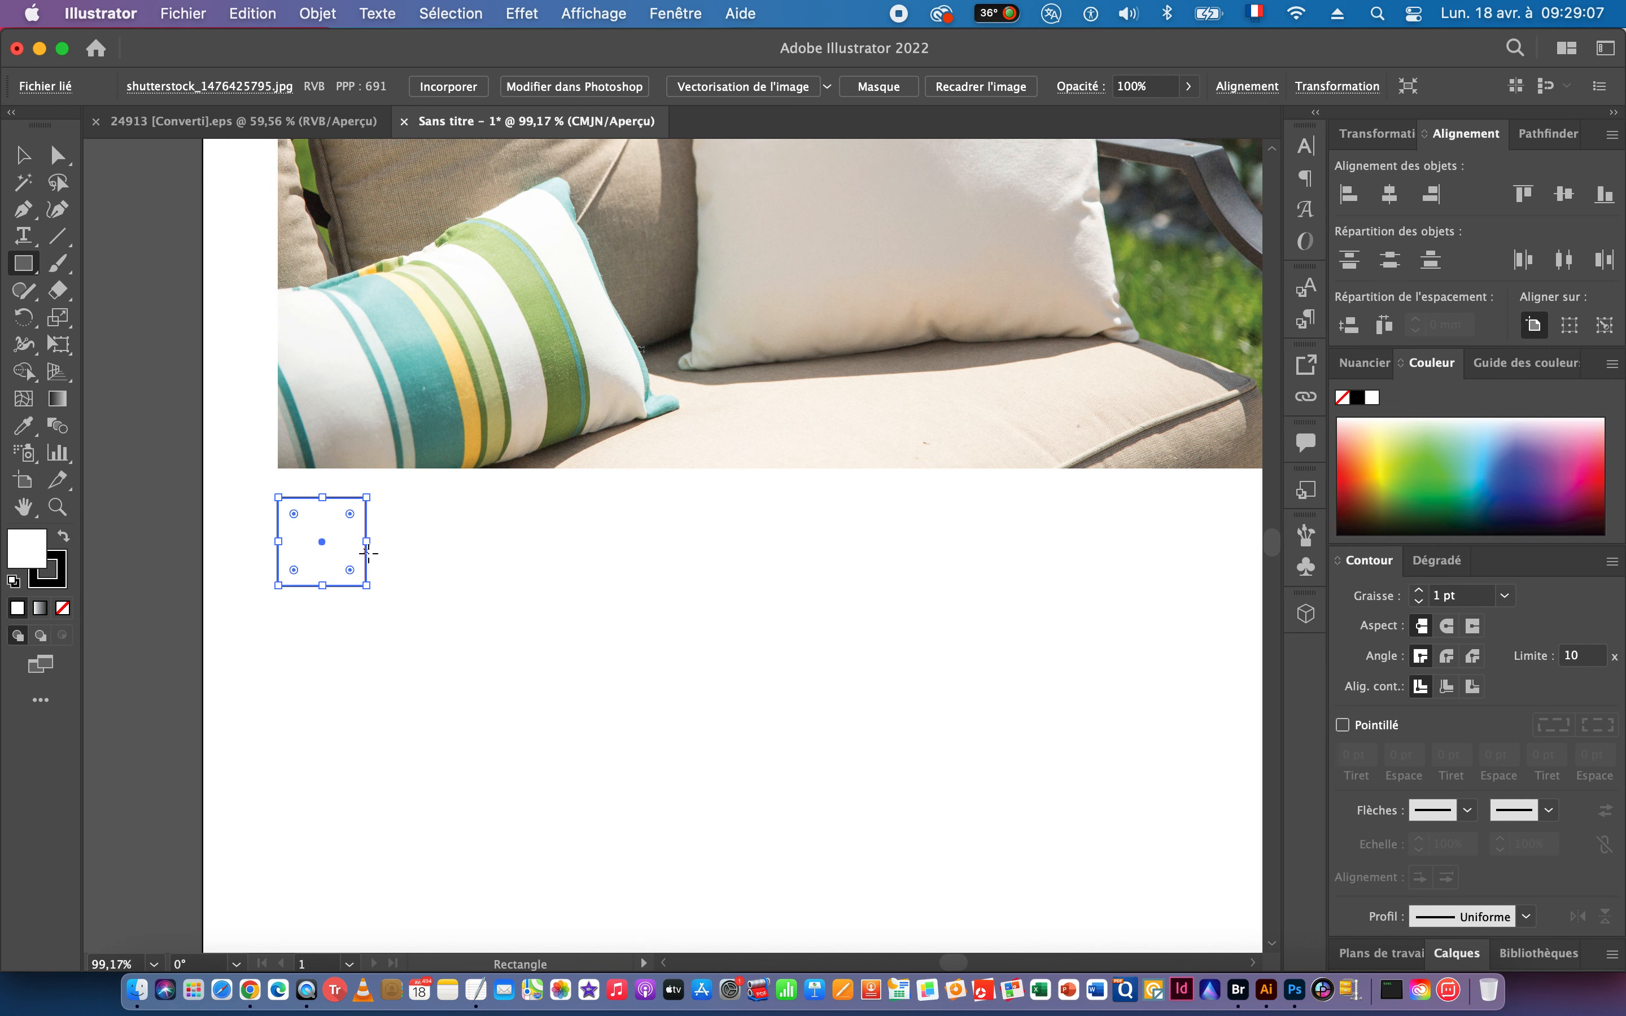
Fill the small square with the teal sampled from the striped pillow using the Eyedropper tool.
{"action": "left_click", "coordinate": [24, 425]}
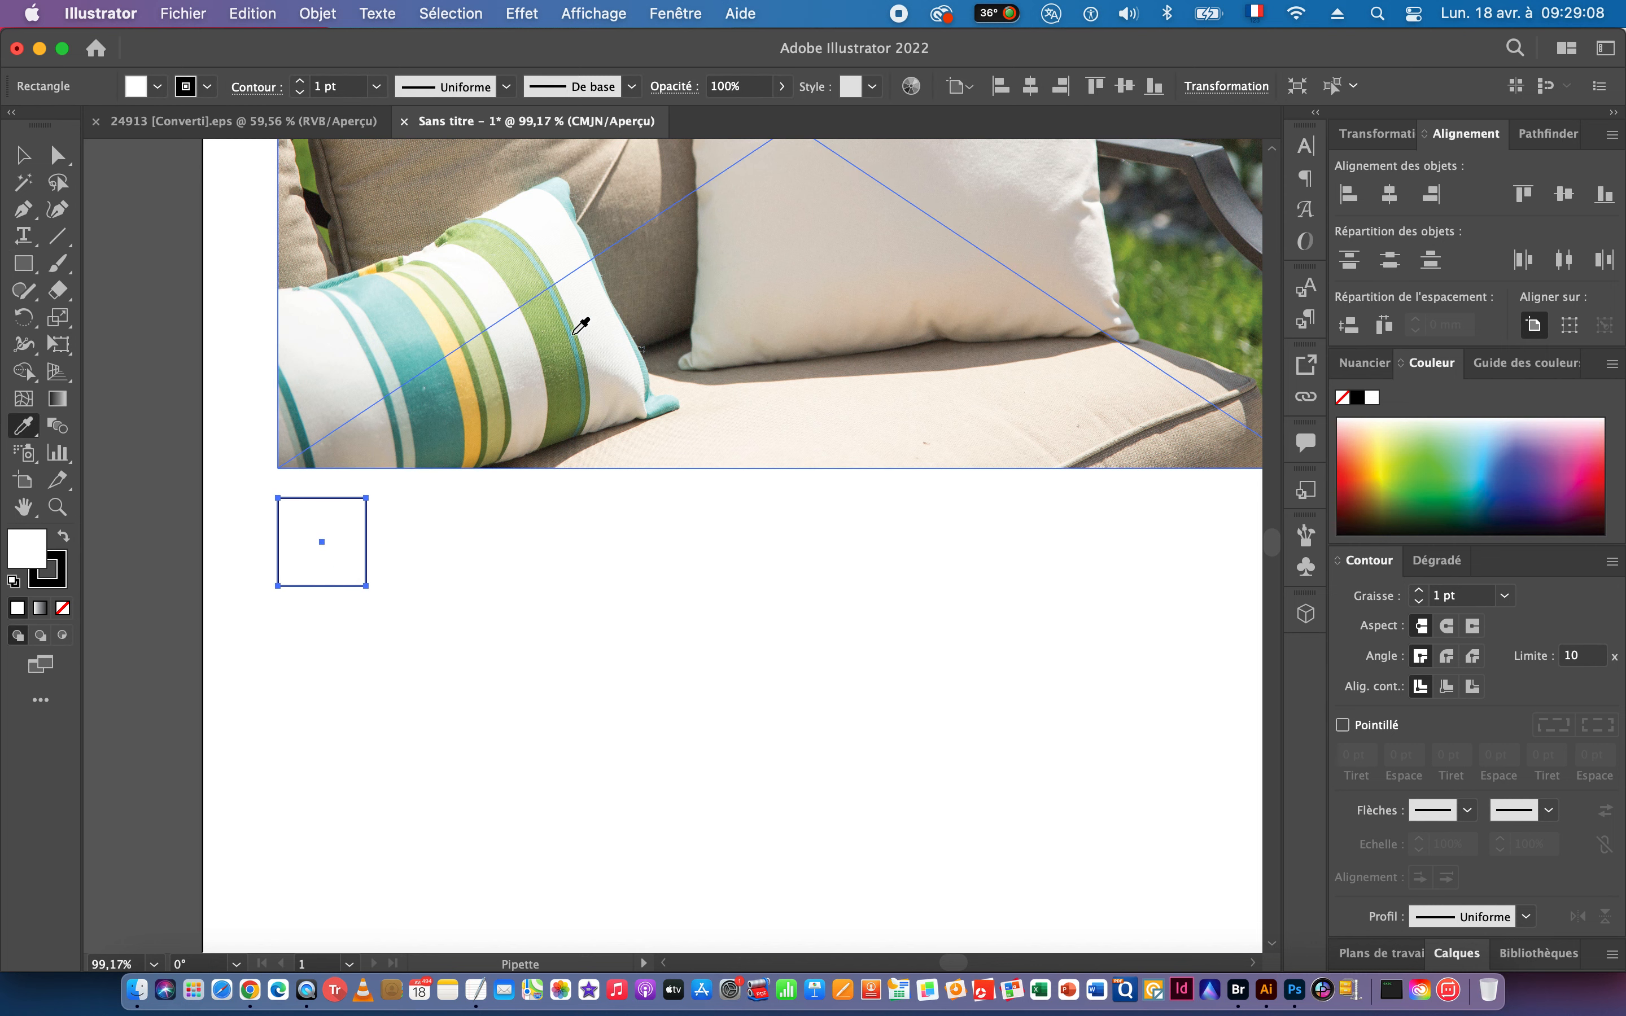
{"action": "key", "text": "super+space"}
{"action": "left_click_drag", "start_coordinate": [435, 385], "coordinate": [495, 382]}
{"action": "left_click", "coordinate": [464, 339]}
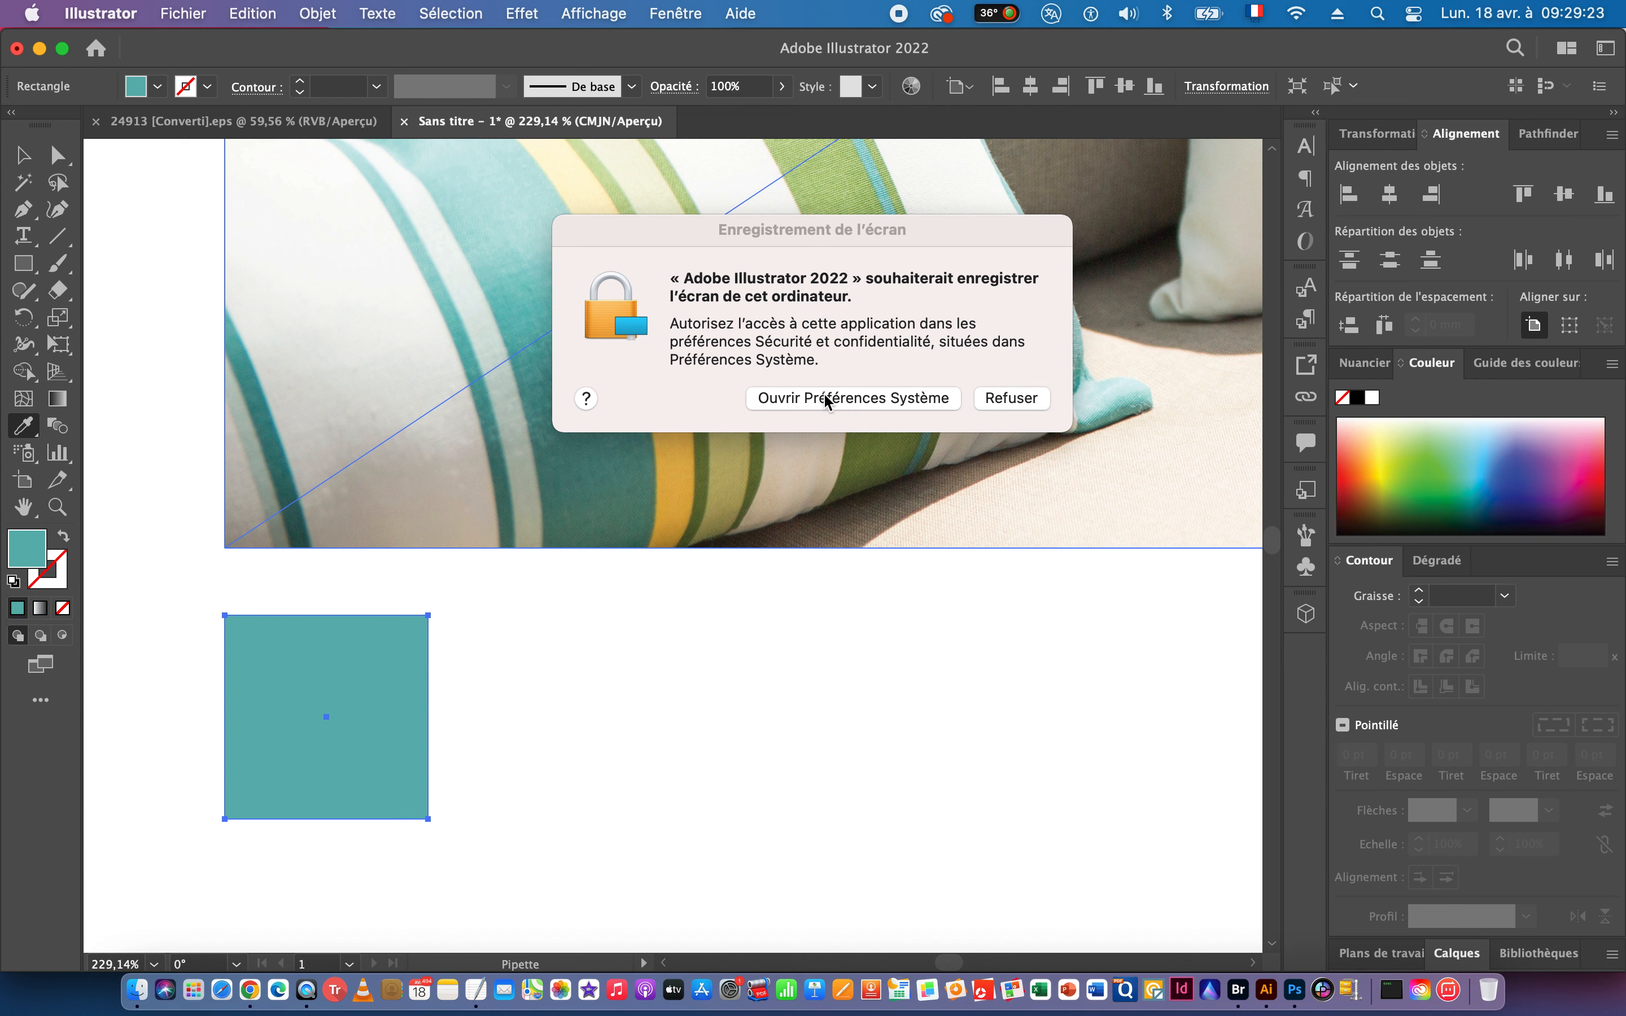
Dismiss the screen-recording permission request and close the system's security and privacy settings.
{"action": "left_click", "coordinate": [860, 403]}
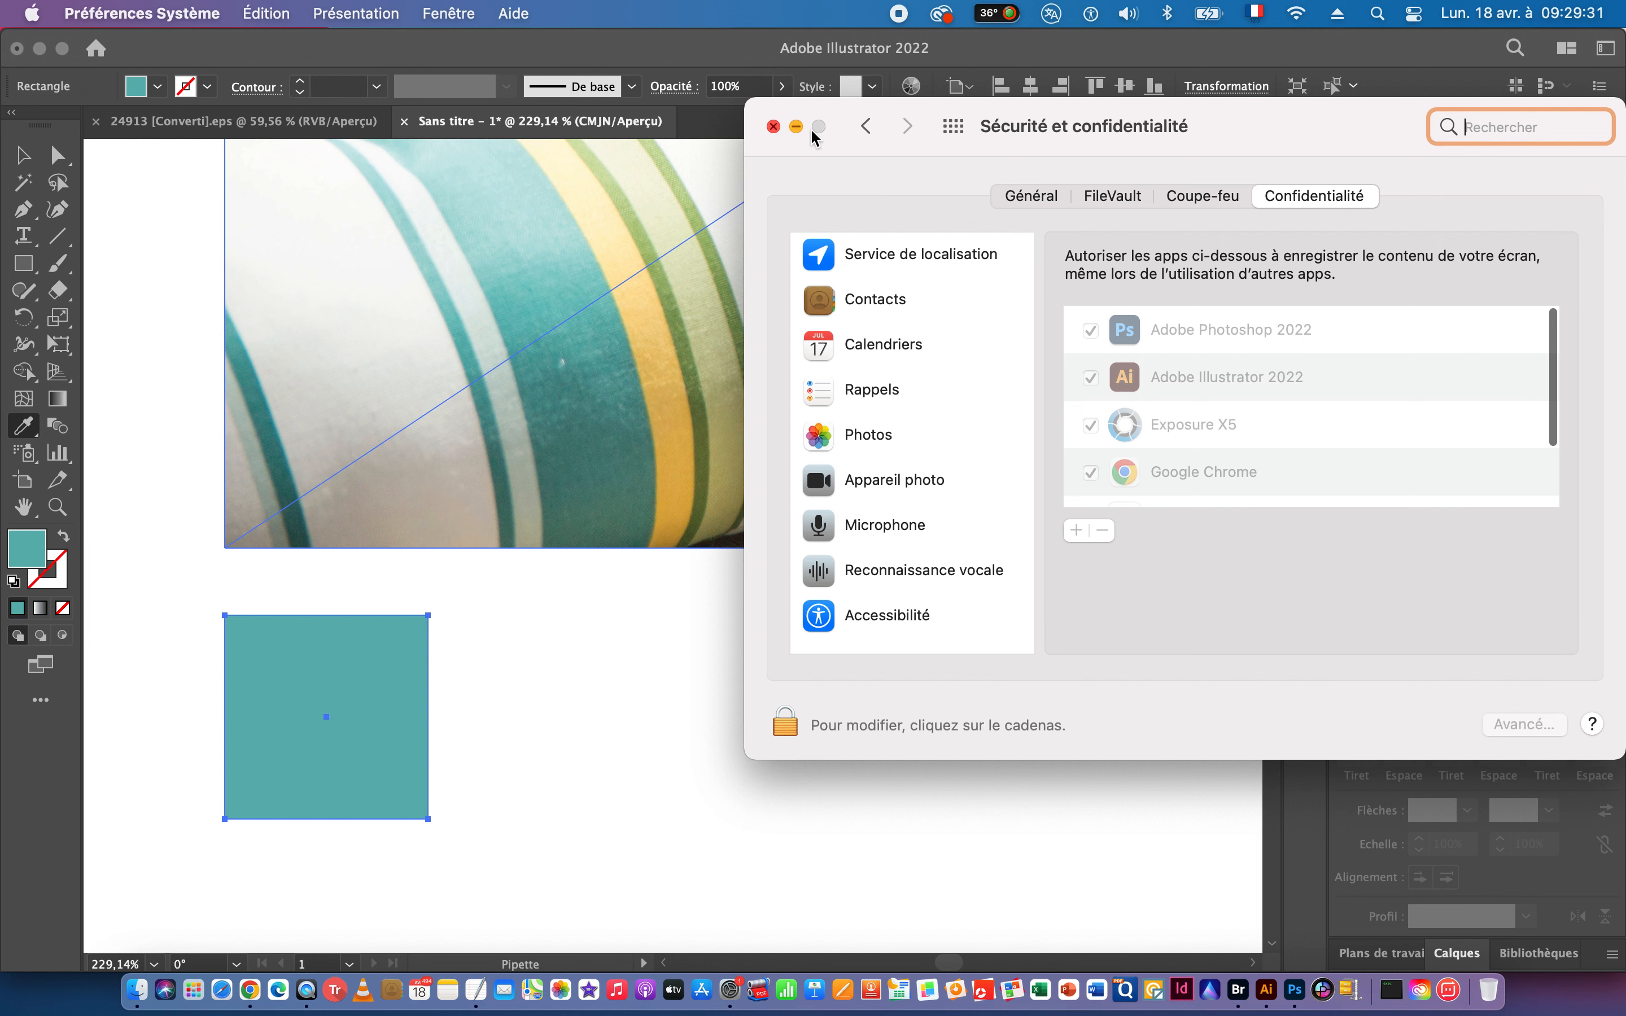
{"action": "left_click", "coordinate": [774, 127]}
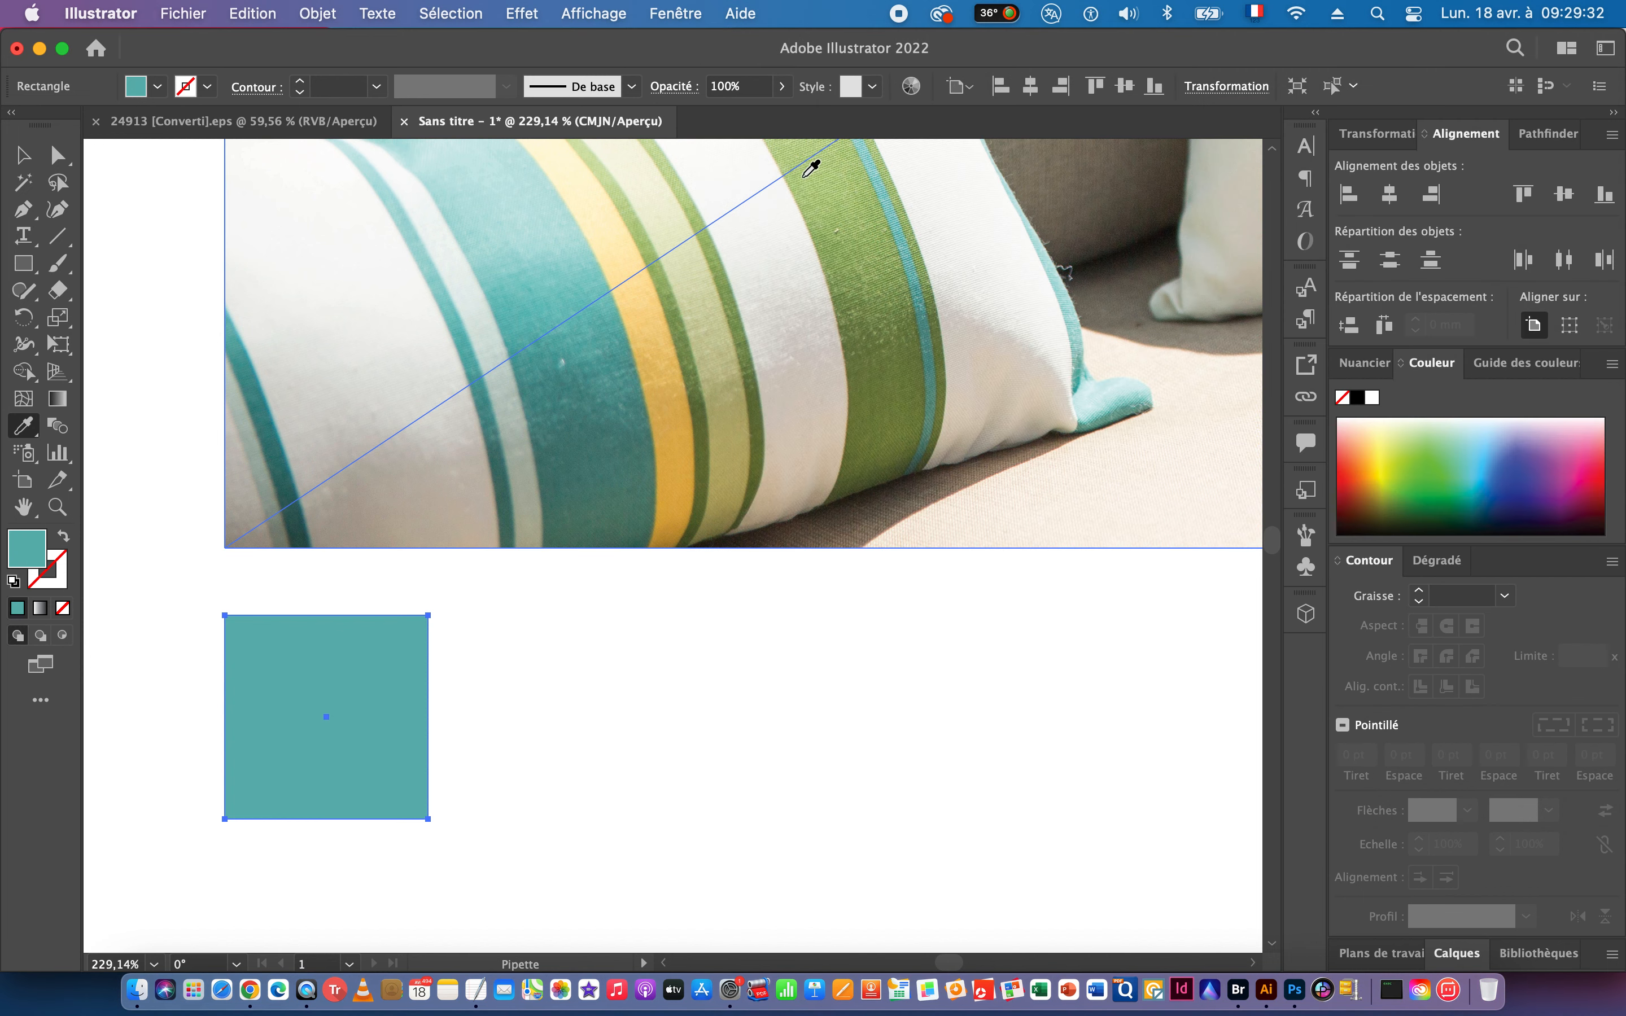
Duplicate the teal square horizontally, leaving a small gap to the right of the original.
{"action": "left_click", "coordinate": [23, 155]}
{"action": "left_click_drag", "start_coordinate": [841, 445], "coordinate": [587, 444]}
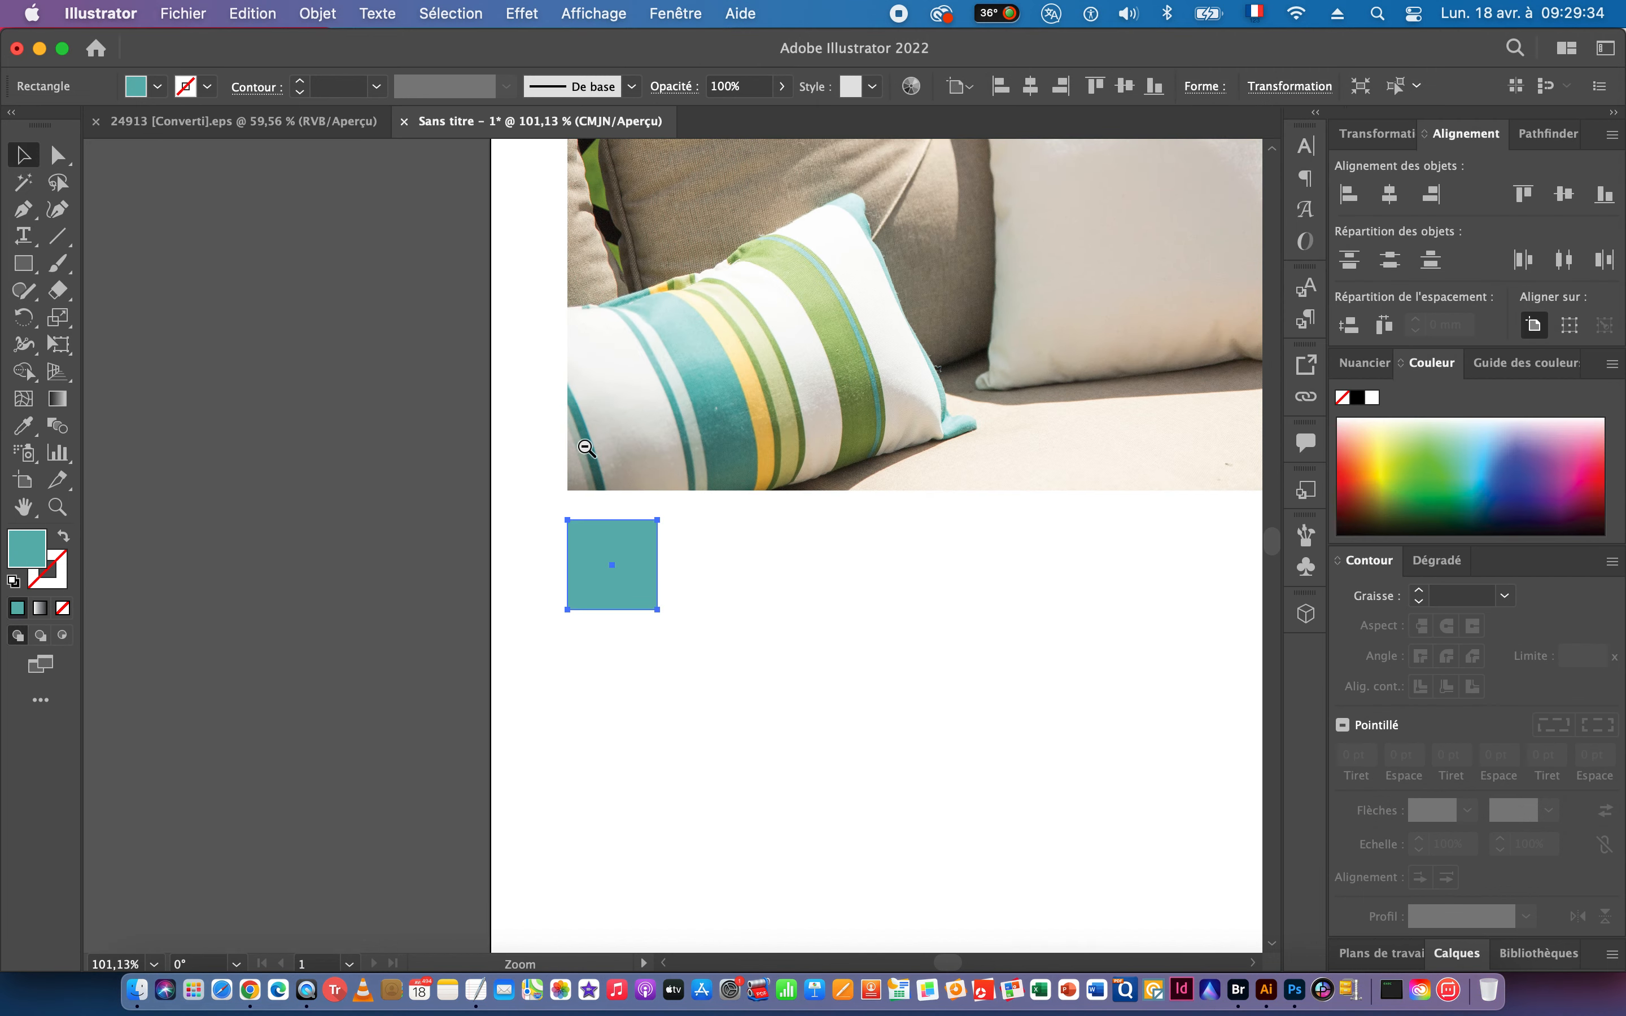
{"action": "left_click_drag", "start_coordinate": [961, 459], "coordinate": [614, 480]}
{"action": "left_click_drag", "start_coordinate": [262, 565], "coordinate": [427, 581]}
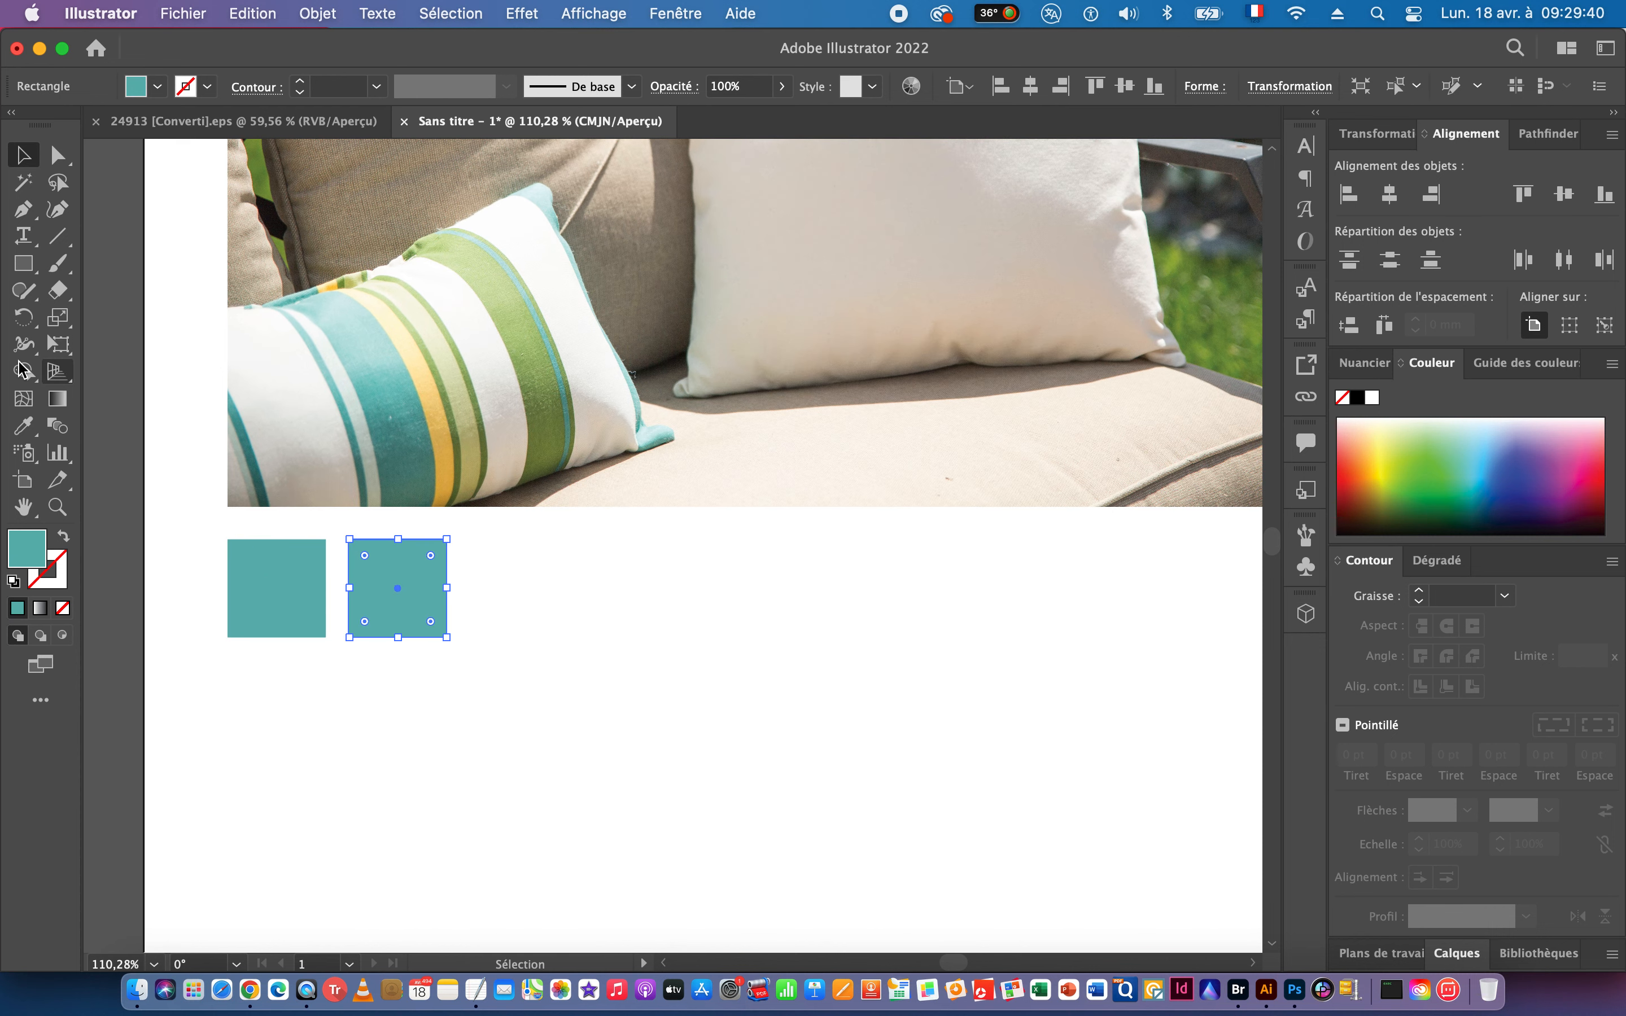
Fill the copied square with the pale grey-green sampled from the light stripe on the patterned pillow.
{"action": "left_click", "coordinate": [25, 428]}
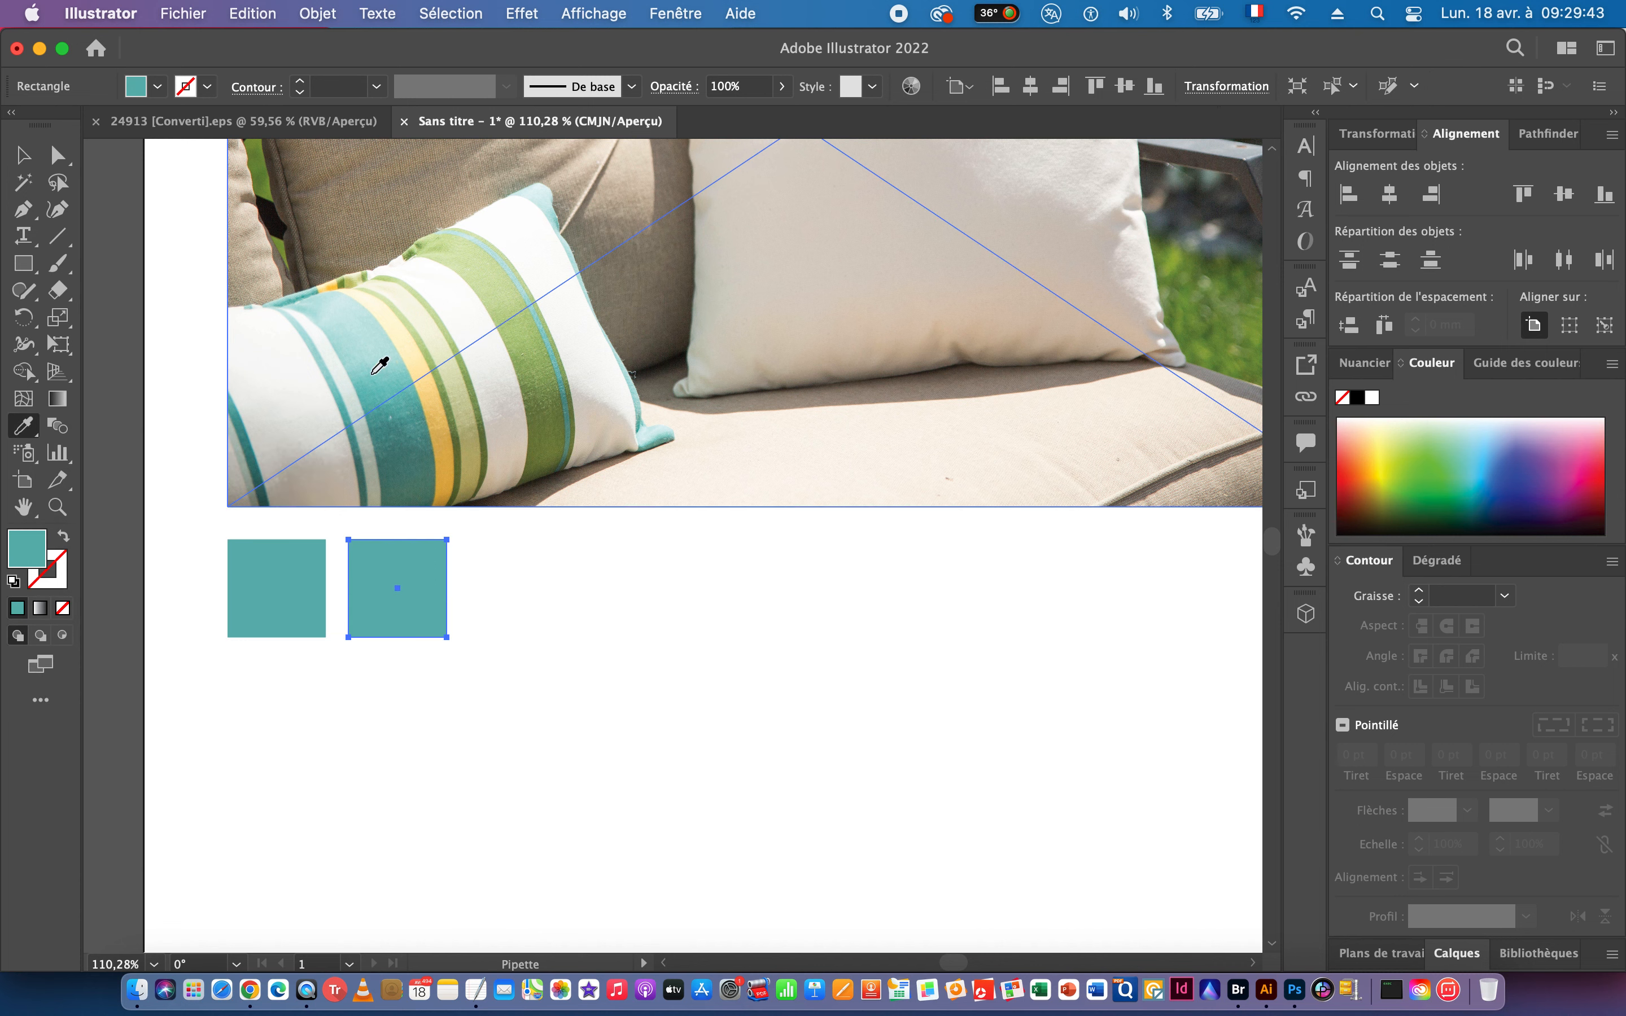
{"action": "scroll", "coordinate": [283, 430], "scroll_direction": "up", "scroll_amount": 5}
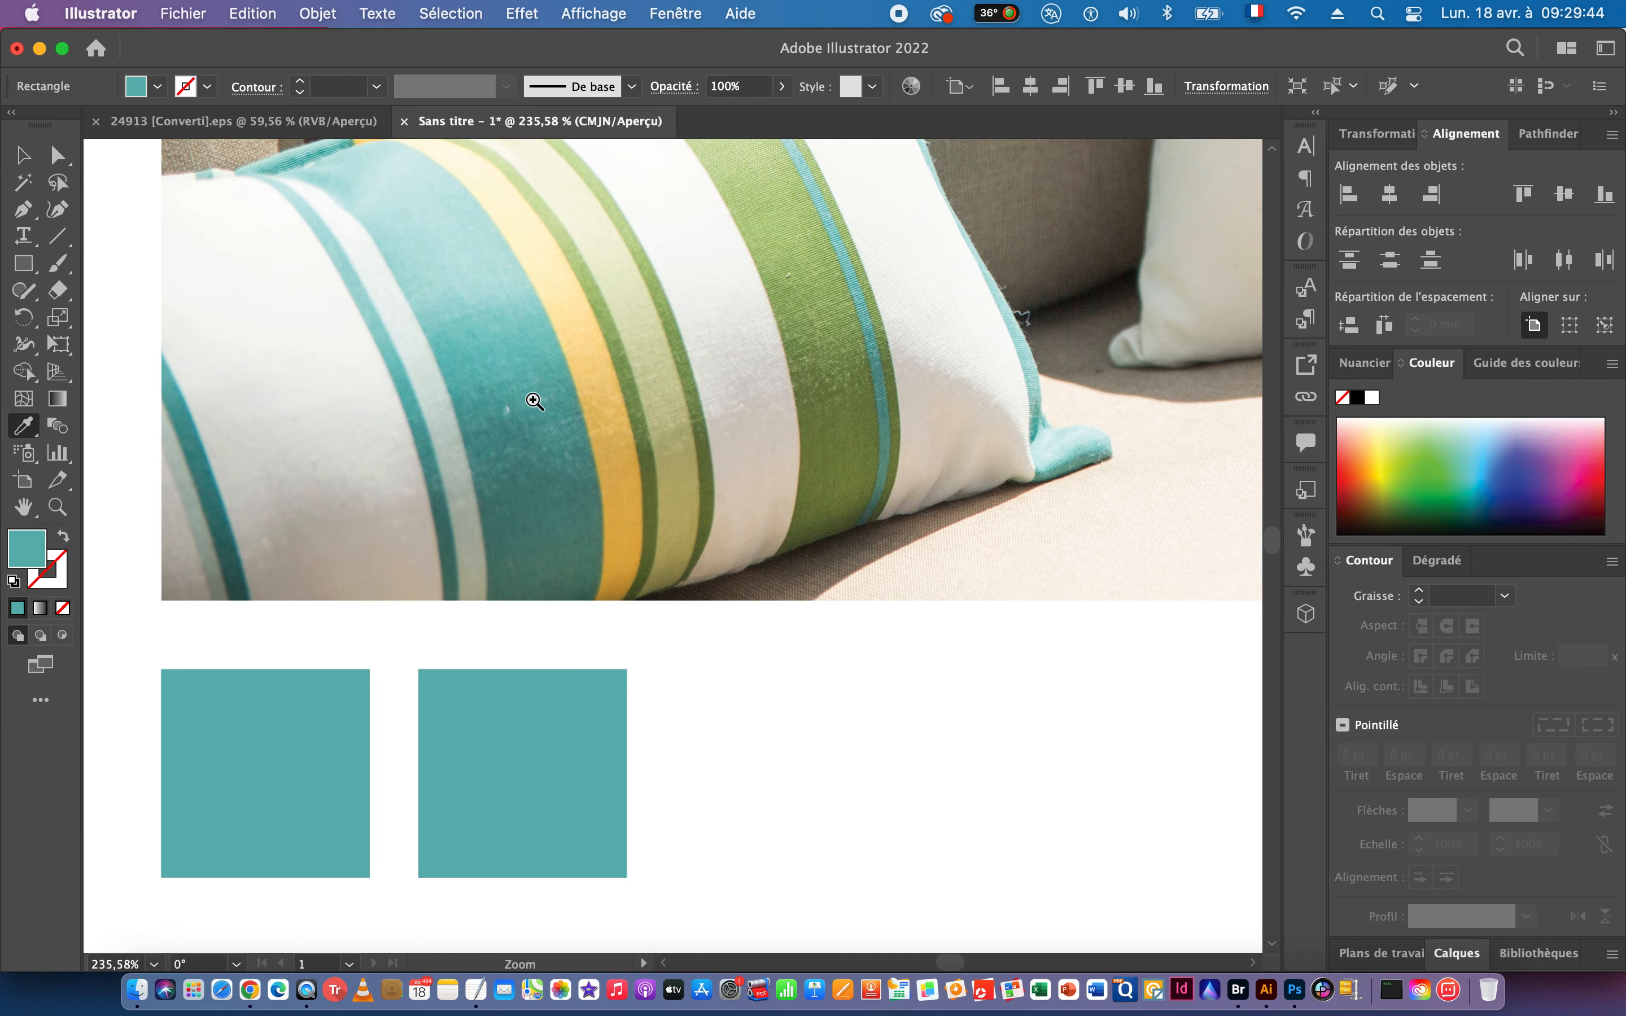
{"action": "left_click", "coordinate": [434, 378]}
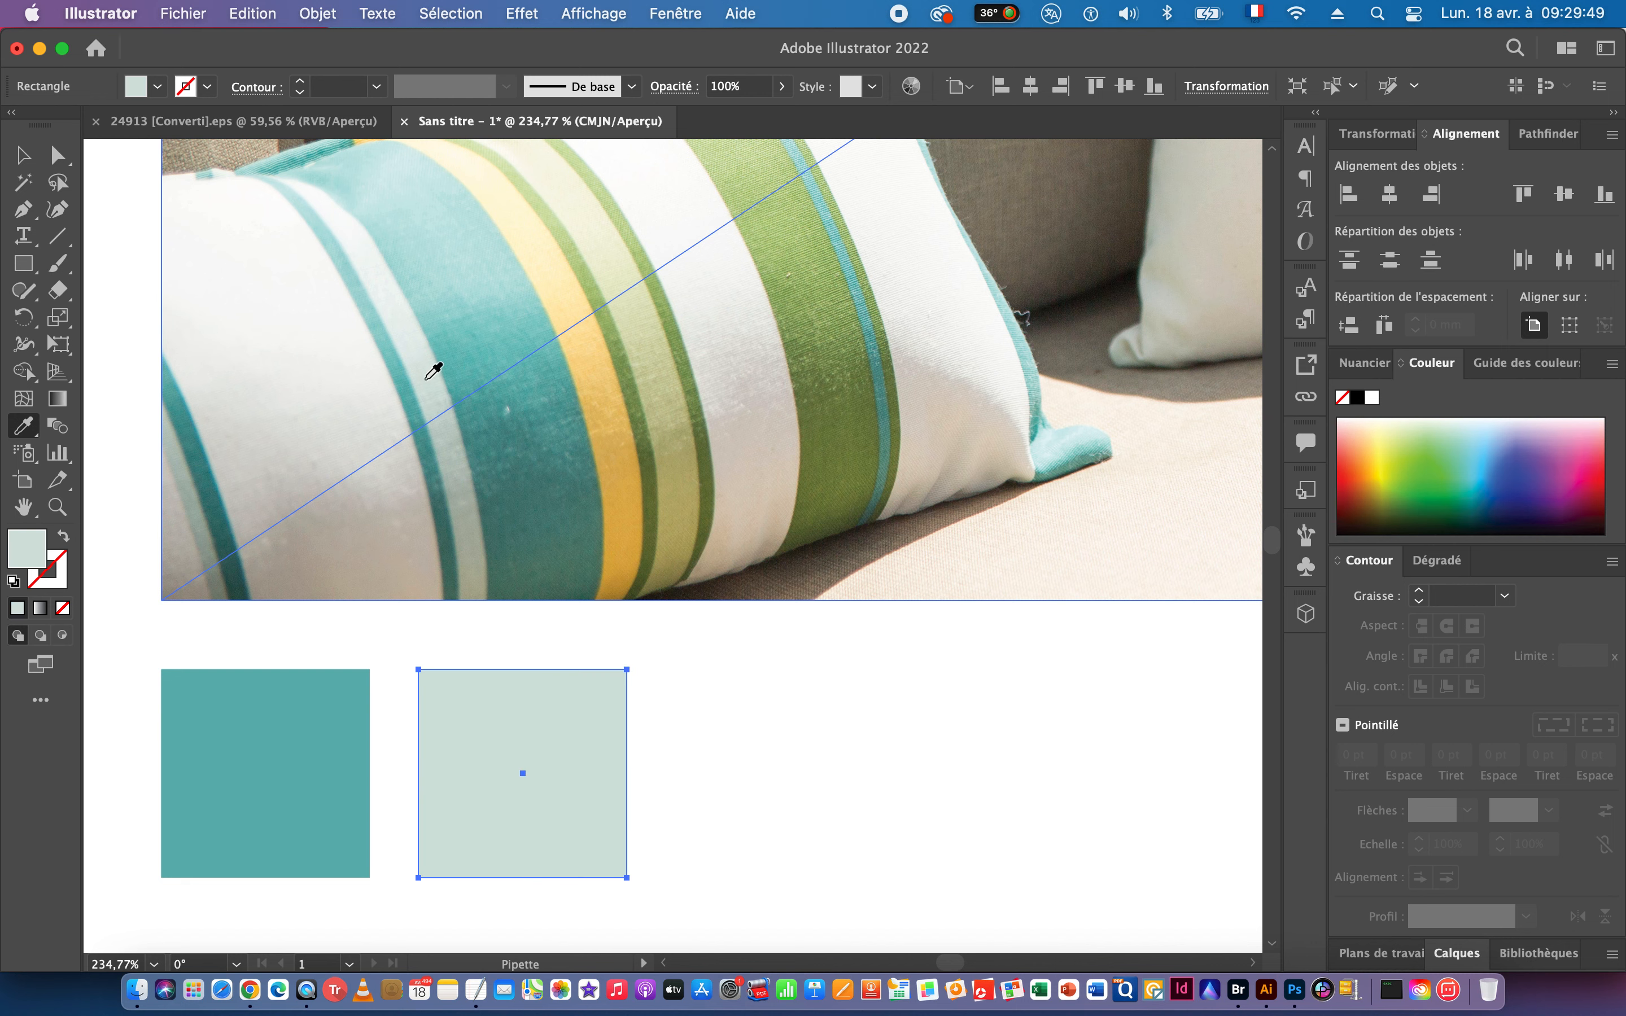
Repeat the last transformation to add a third square and fill it with the yellow sampled from the pillow.
{"action": "left_click", "coordinate": [436, 17]}
{"action": "mouse_move", "coordinate": [317, 17]}
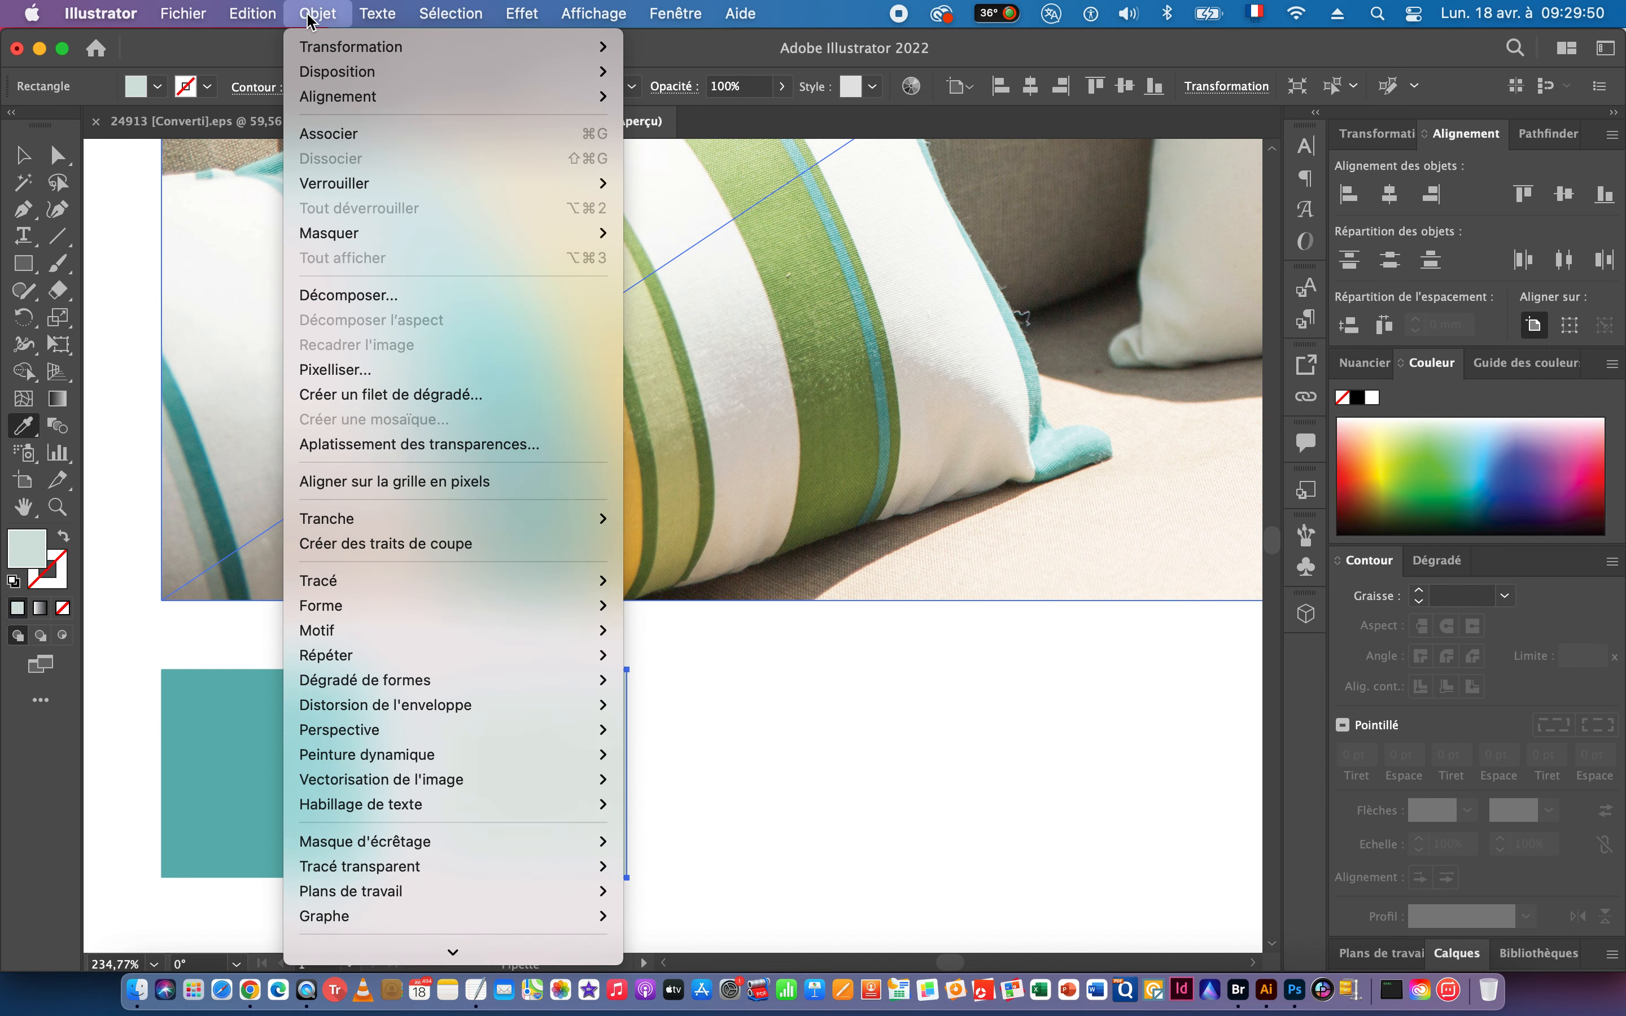
{"action": "mouse_move", "coordinate": [344, 51]}
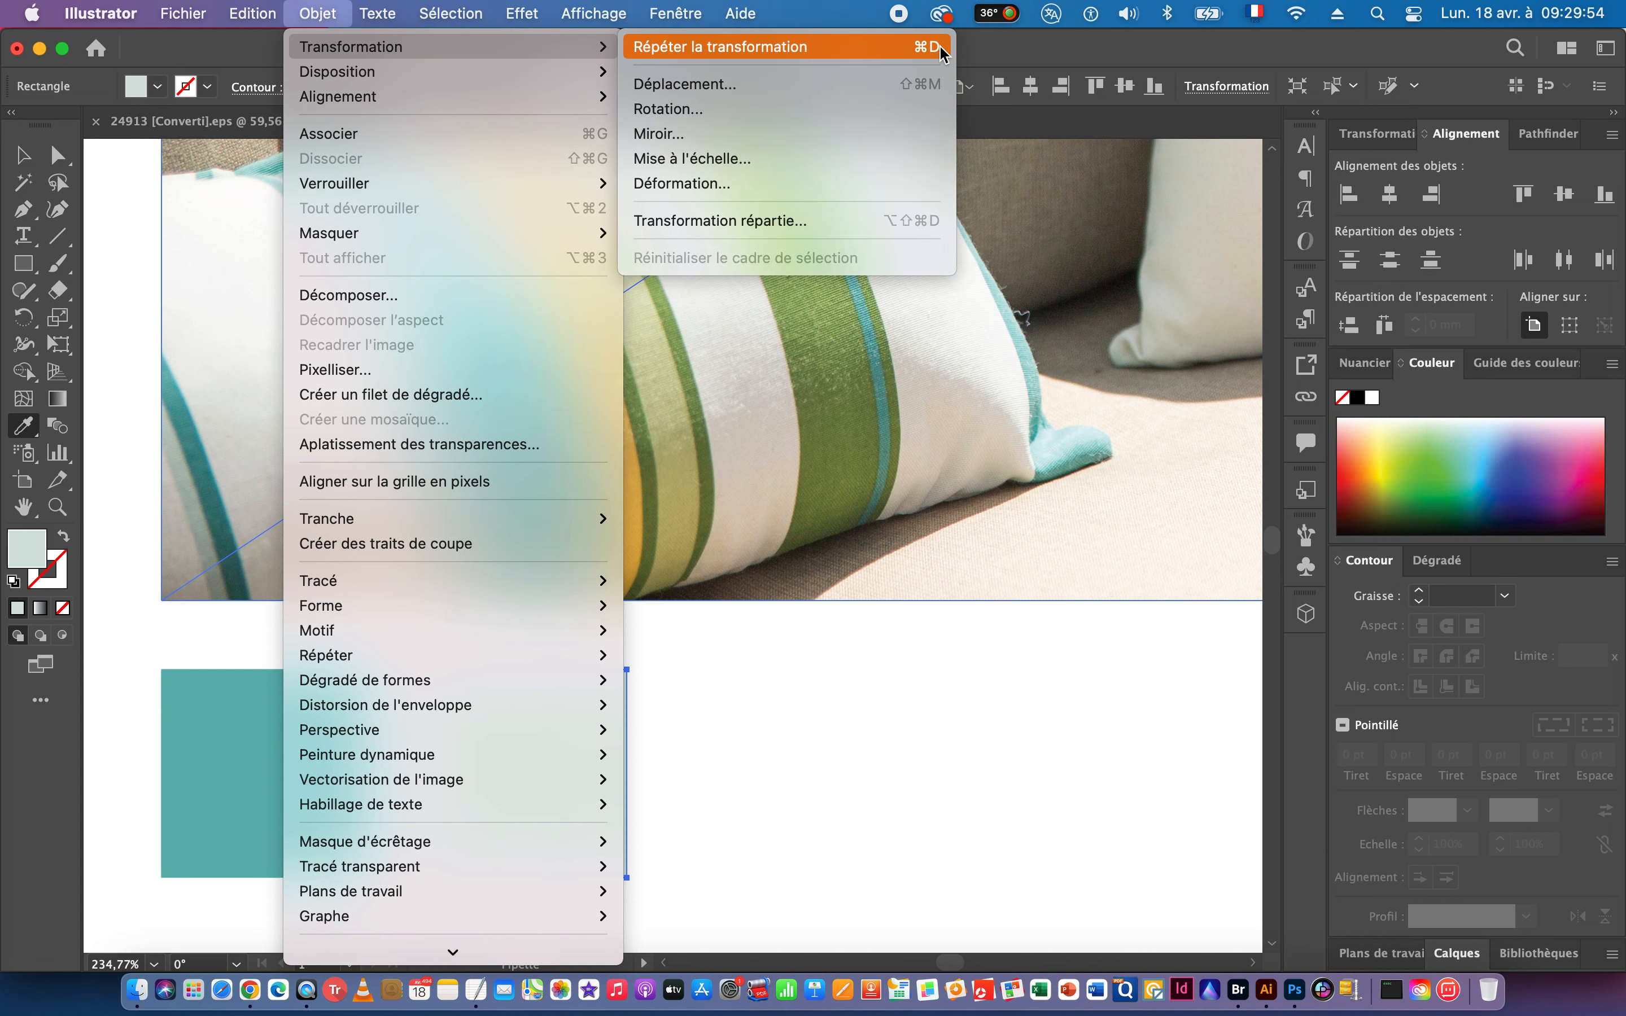
{"action": "left_click", "coordinate": [920, 45]}
{"action": "left_click", "coordinate": [378, 14]}
{"action": "left_click", "coordinate": [318, 13]}
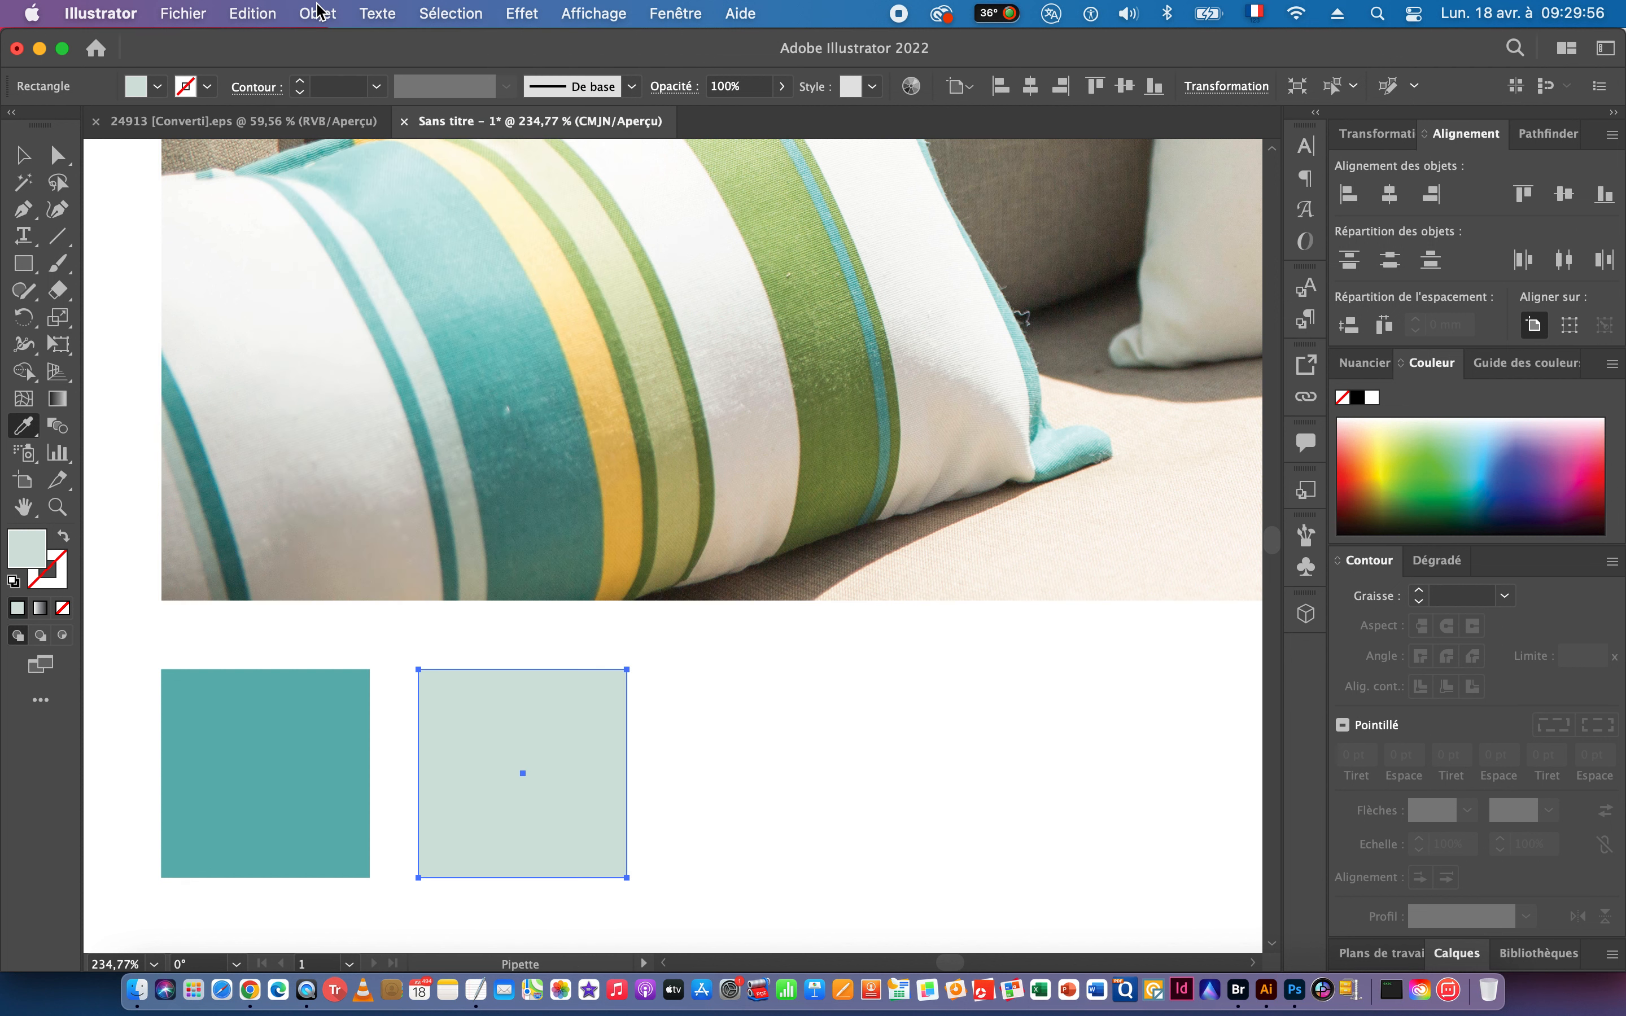
{"action": "key", "text": "super+d"}
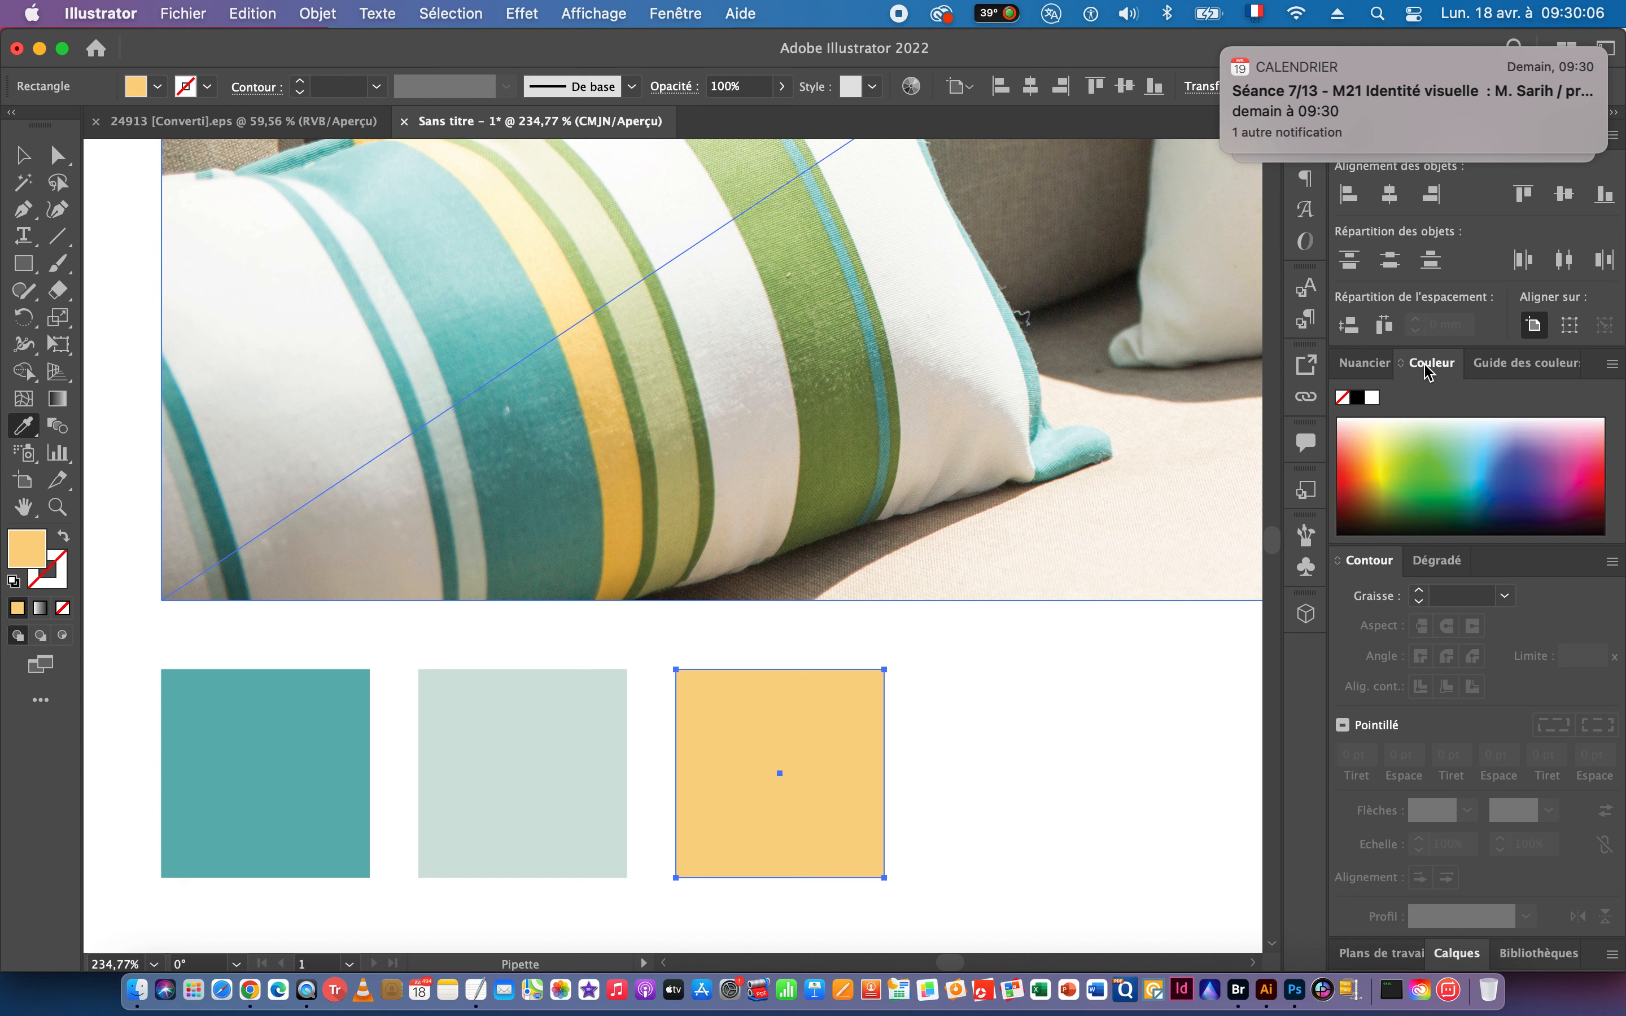
Display the CMYK sliders, clear the calendar notification and set the third square's yellow component to 84%.
{"action": "left_click", "coordinate": [1404, 363]}
{"action": "left_click", "coordinate": [1404, 363]}
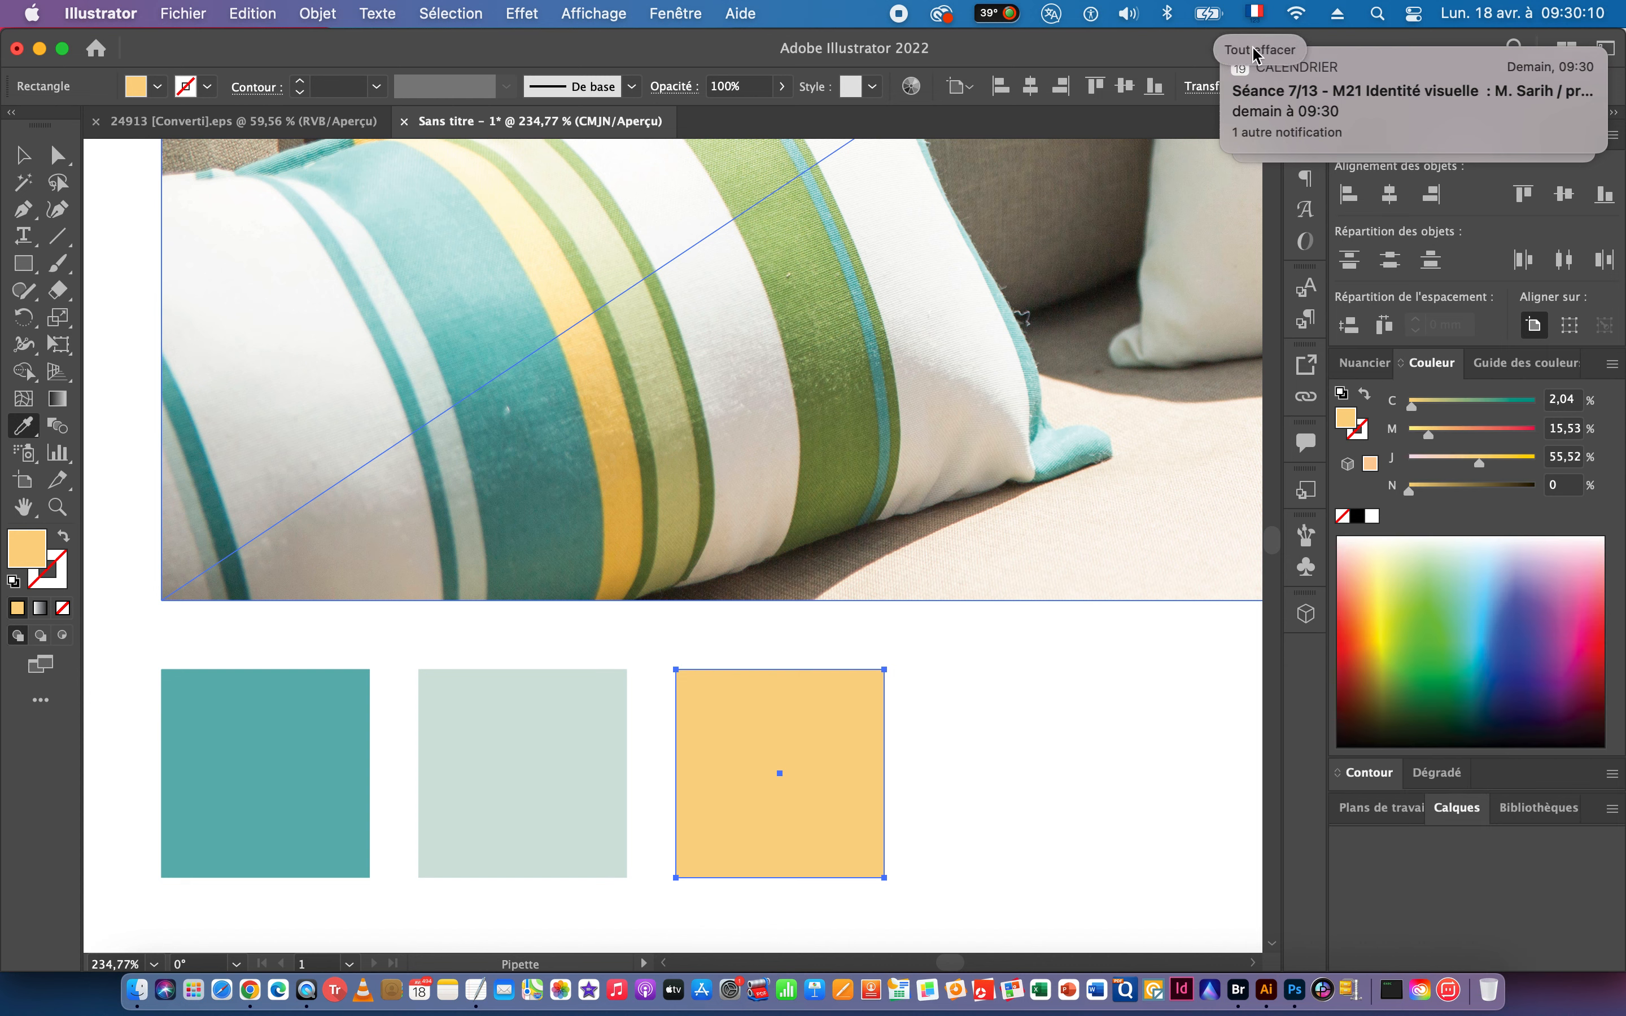
{"action": "left_click", "coordinate": [1226, 50]}
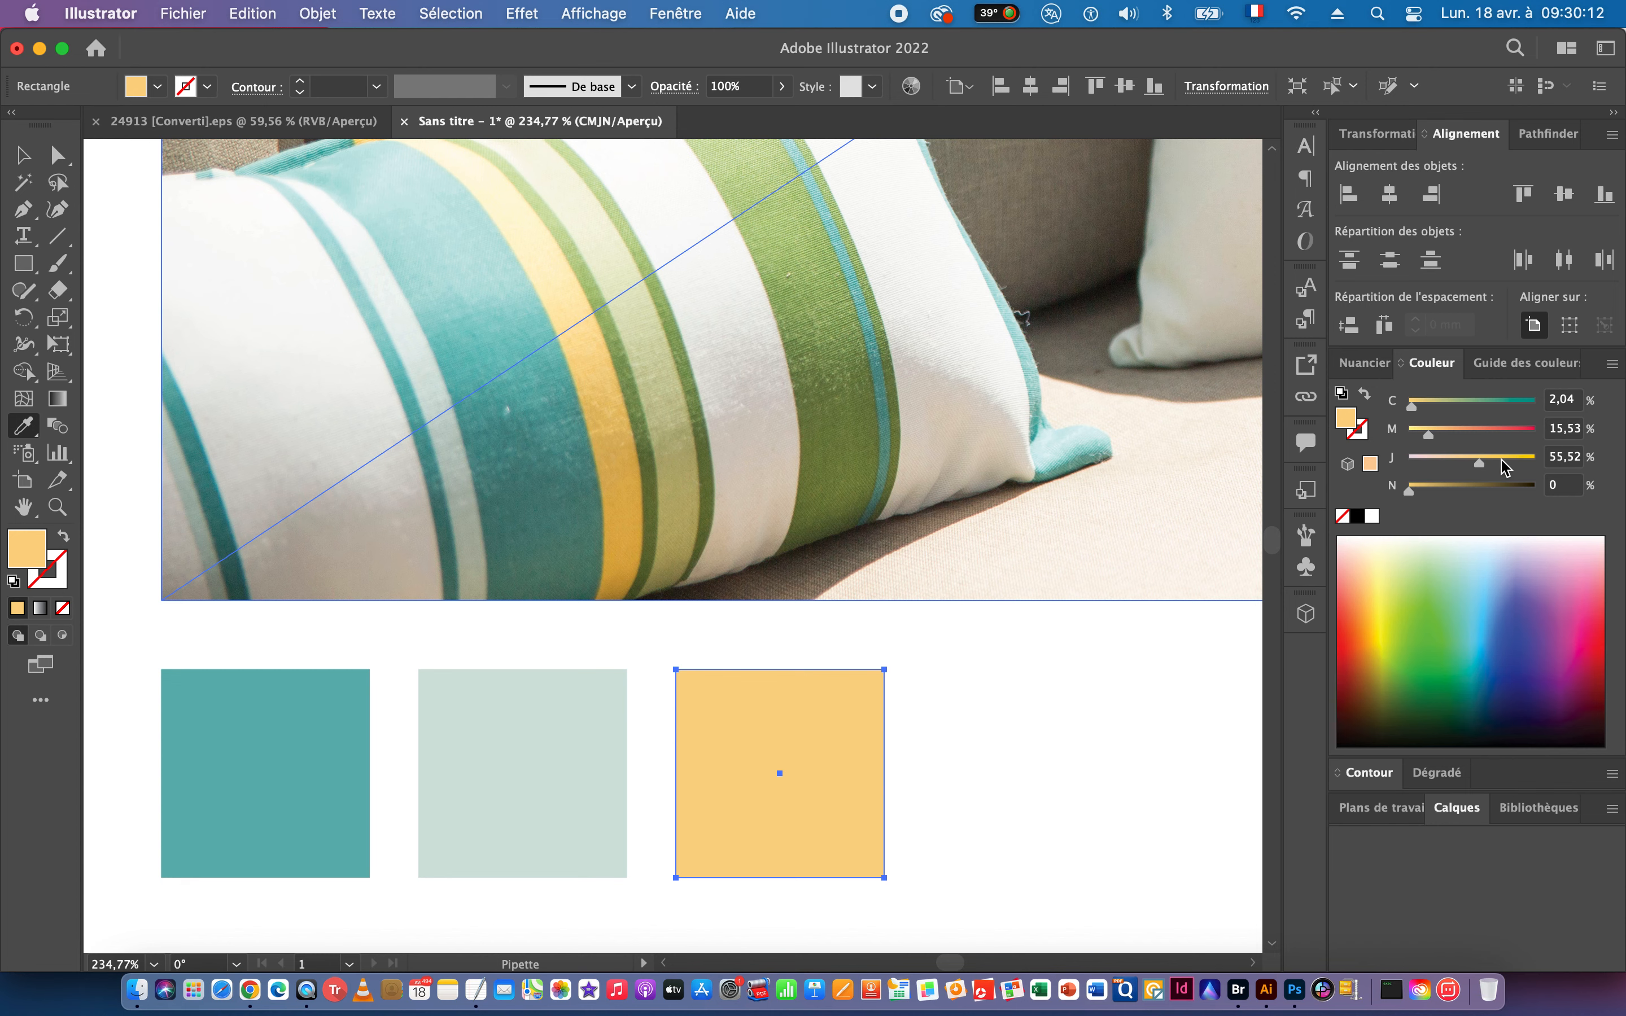
{"action": "left_click_drag", "start_coordinate": [1485, 464], "coordinate": [1517, 468]}
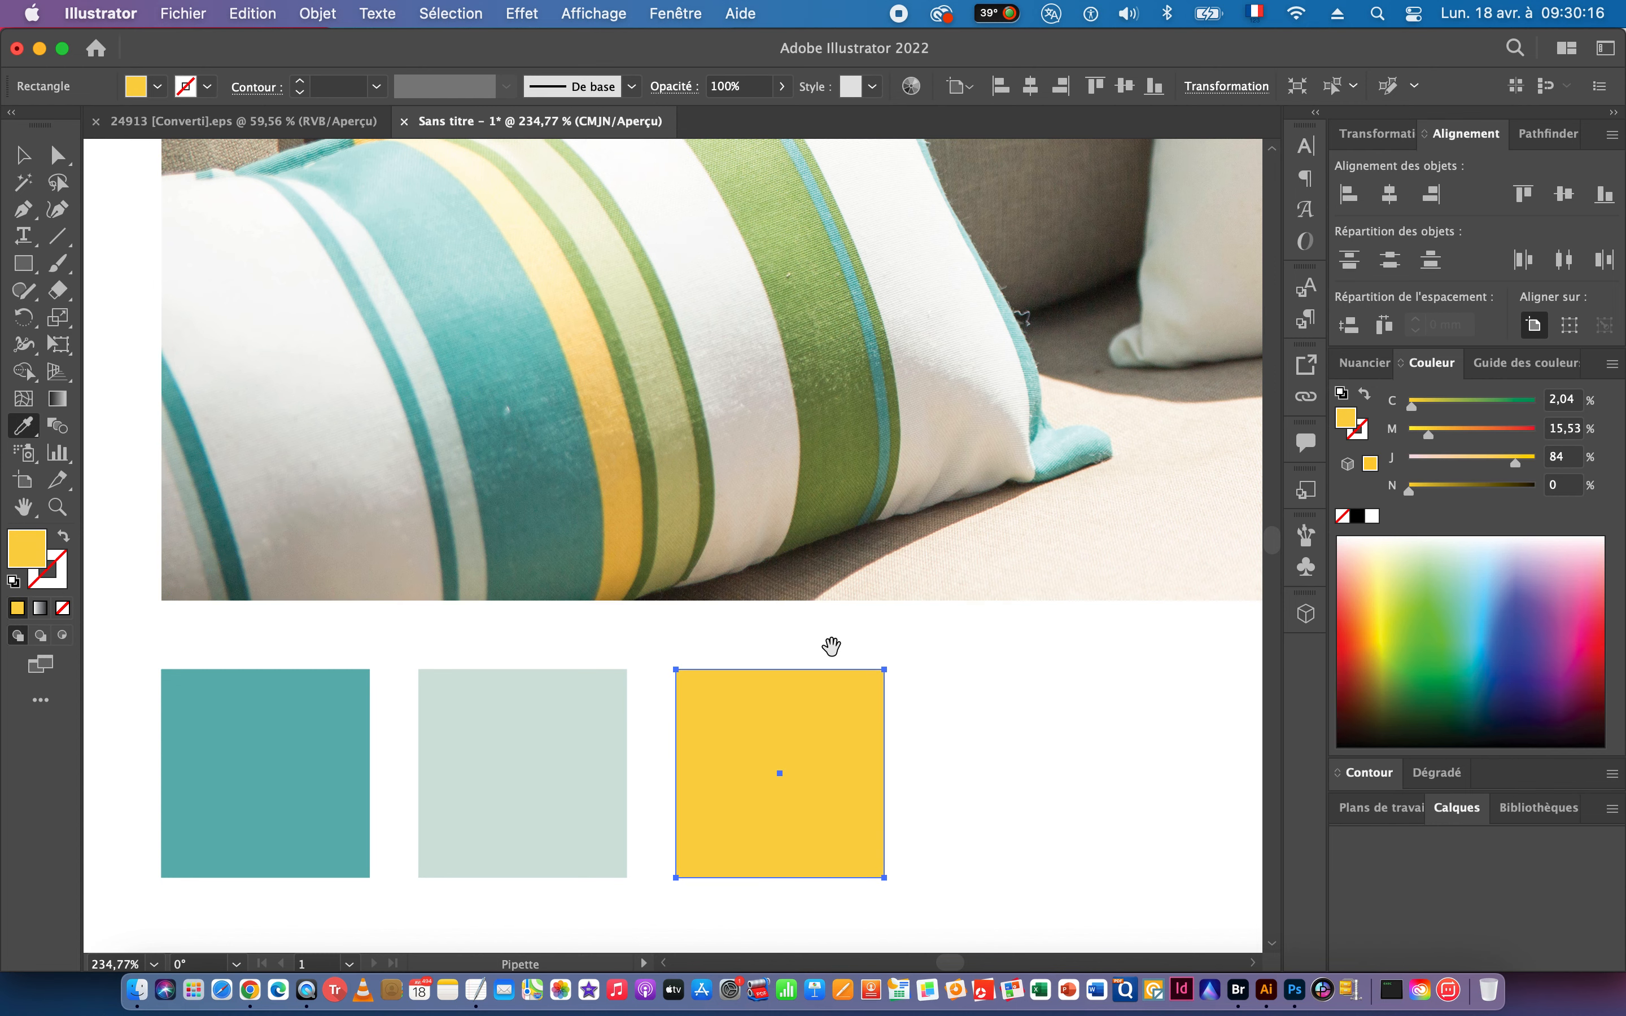
Add a fourth square with the repeated transformation and fill it with the pillow's dark green, adjusted to 60% cyan and 100% yellow.
{"action": "left_click_drag", "start_coordinate": [831, 646], "coordinate": [705, 624]}
{"action": "key", "text": "super+d"}
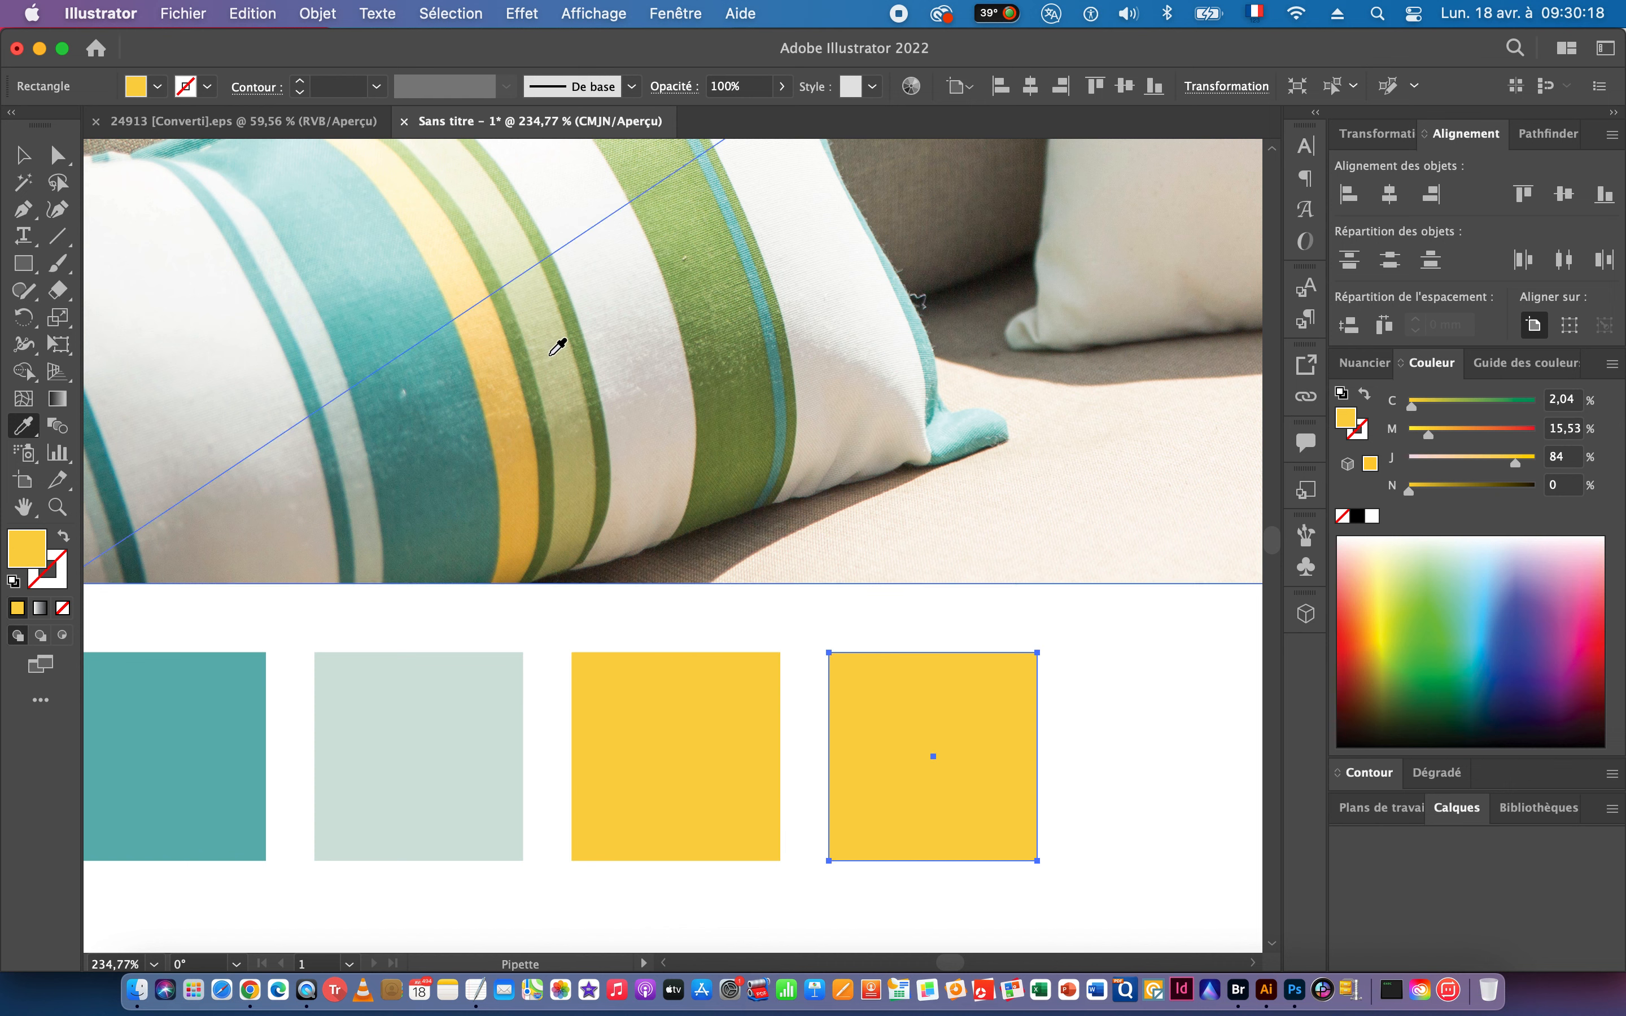
{"action": "left_click", "coordinate": [526, 339]}
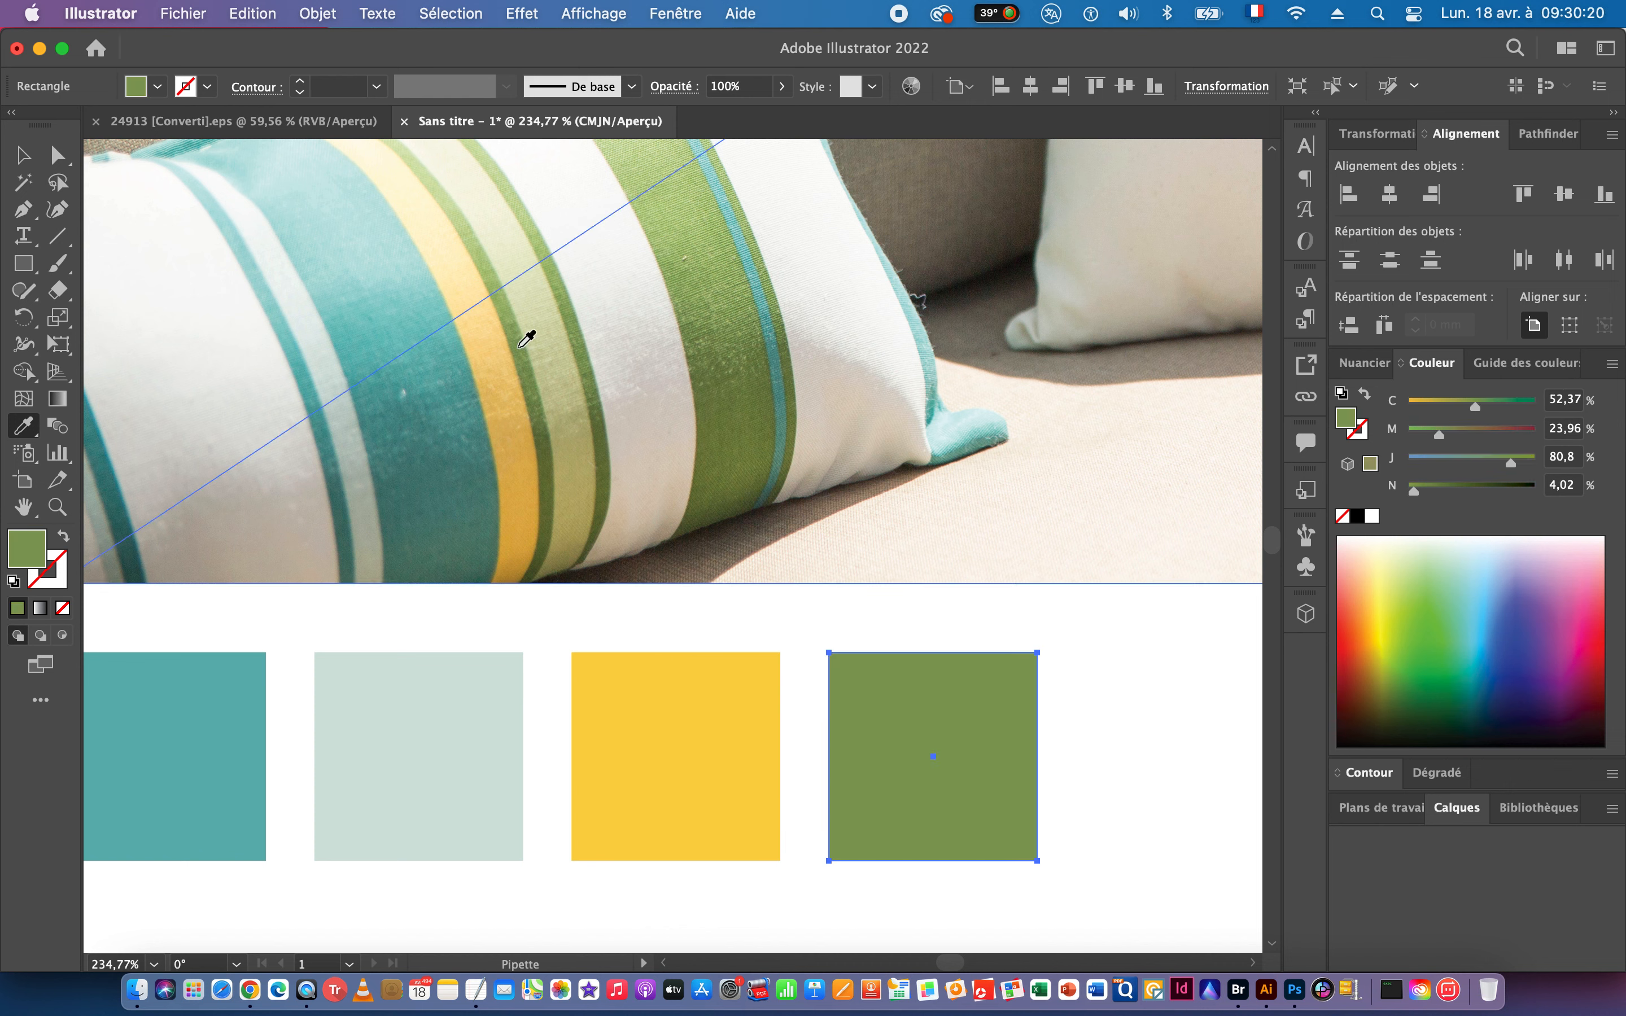
{"action": "left_click_drag", "start_coordinate": [1481, 407], "coordinate": [1489, 410]}
{"action": "left_click_drag", "start_coordinate": [1513, 463], "coordinate": [1552, 464]}
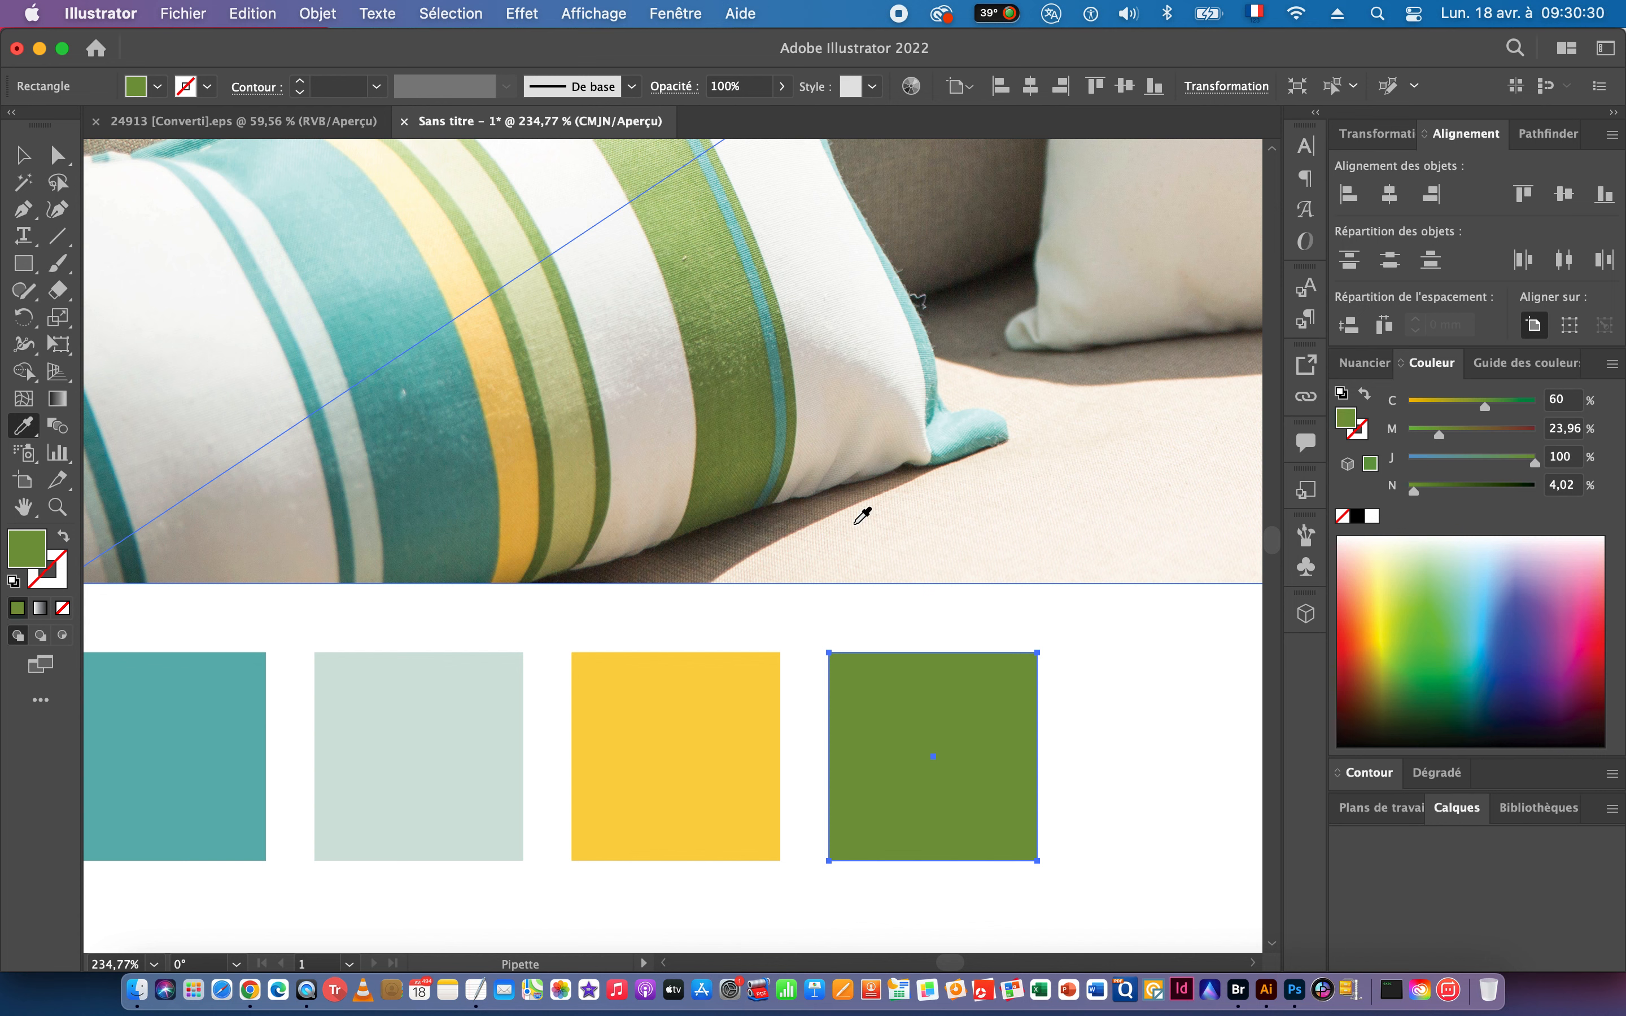
Add a fifth square with the repeated transformation and fill it with the light green sampled from the pillow, then deselect it.
{"action": "key", "text": "super+d"}
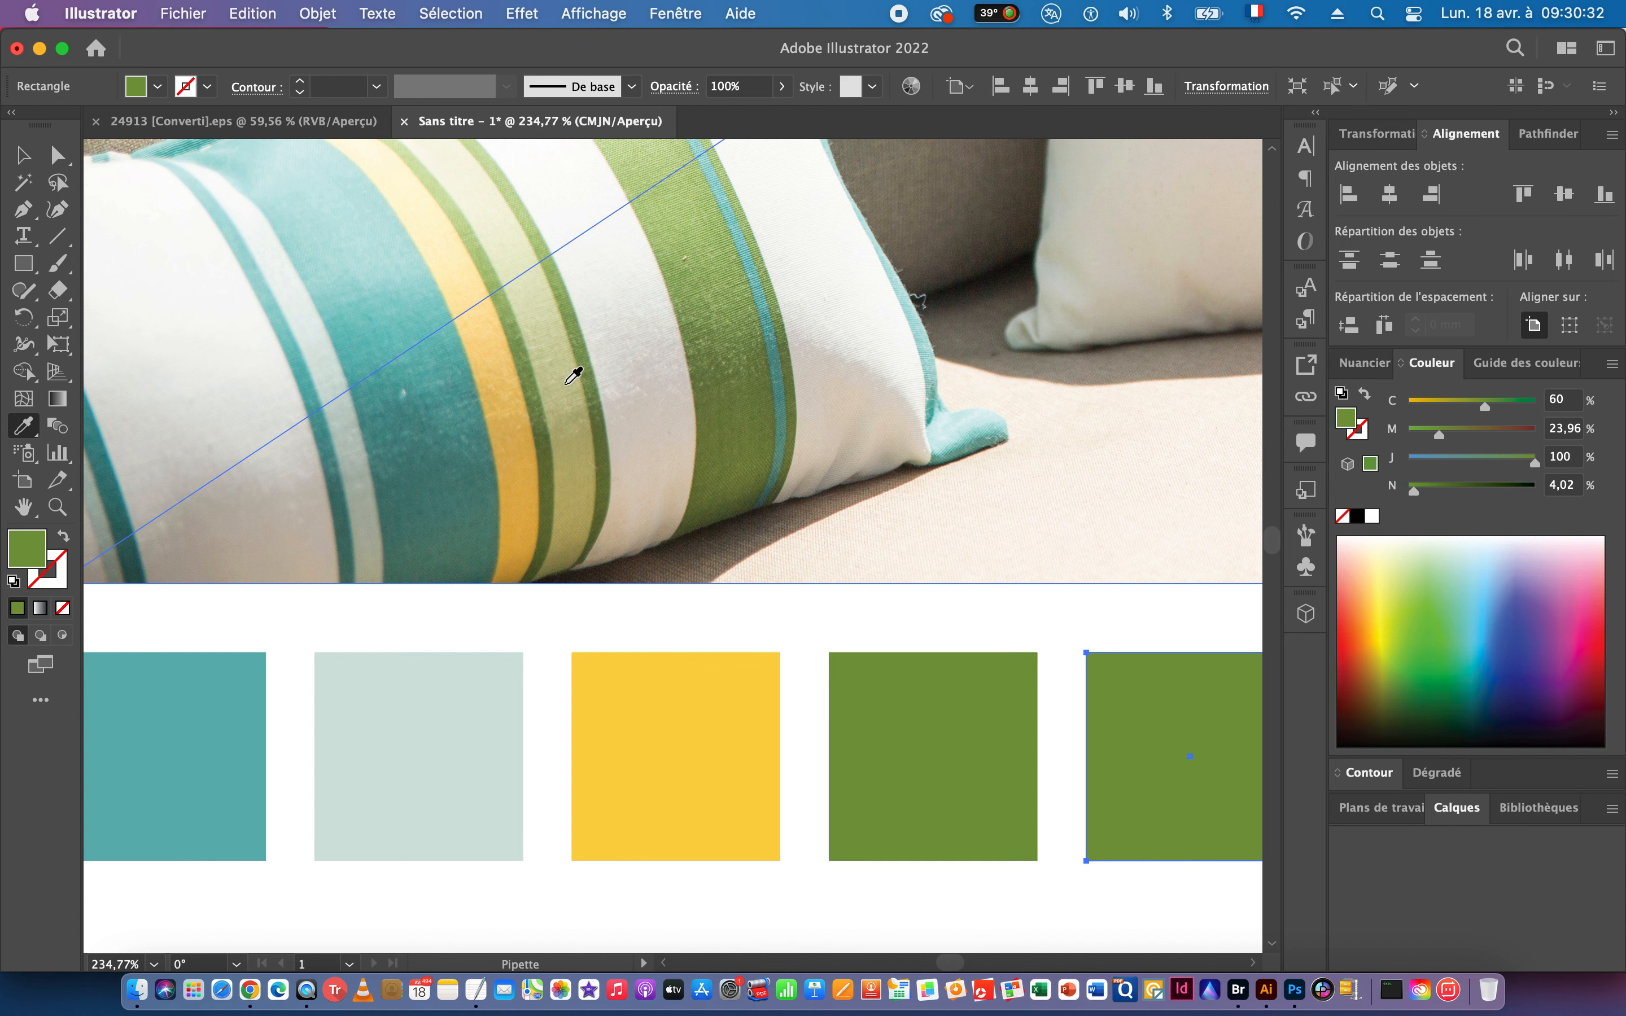
{"action": "left_click", "coordinate": [575, 368]}
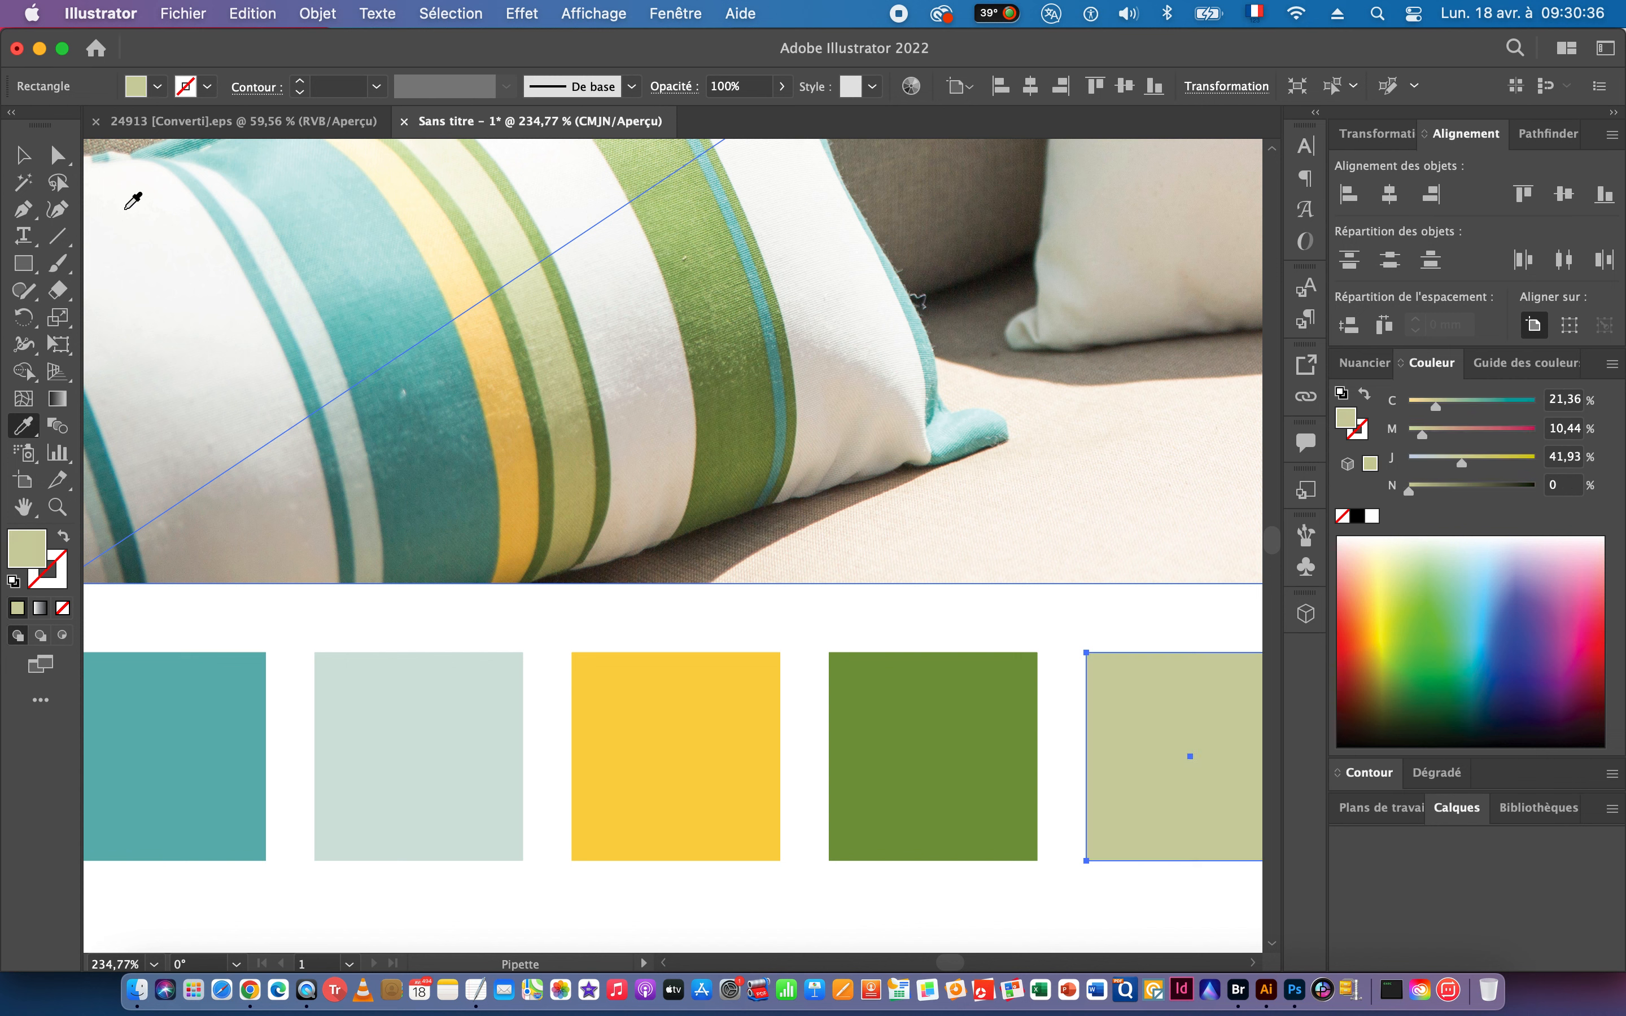
{"action": "left_click", "coordinate": [23, 156]}
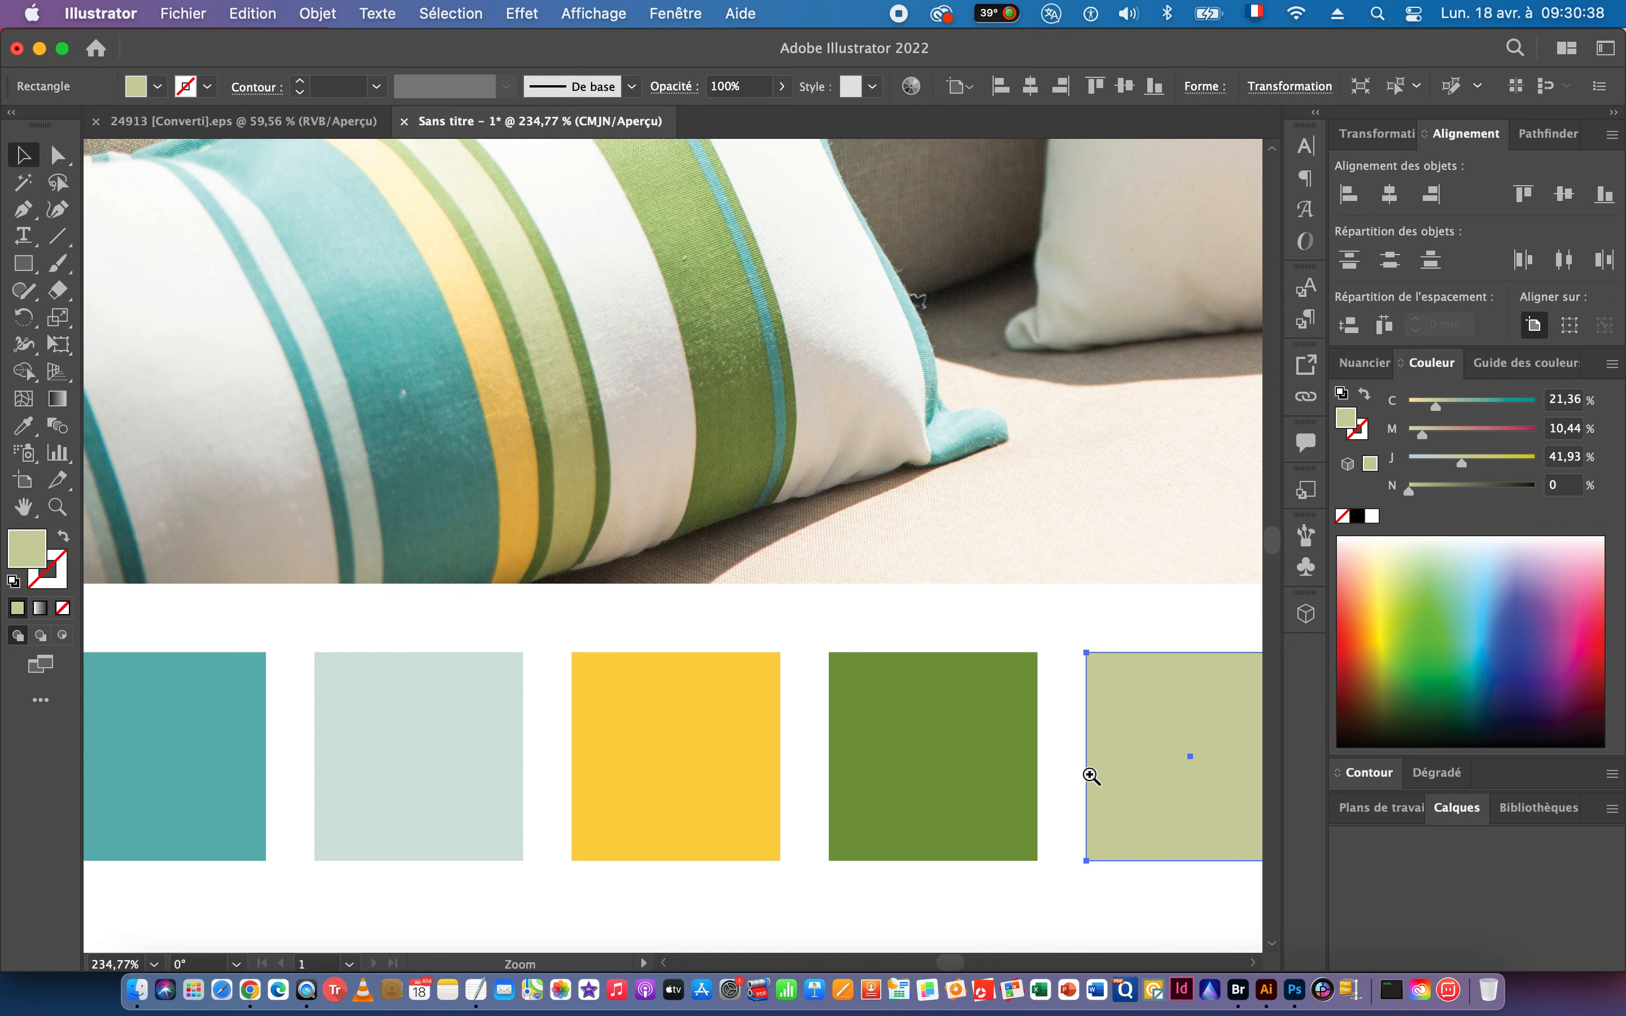
{"action": "left_click_drag", "start_coordinate": [1087, 770], "coordinate": [846, 756]}
{"action": "left_click_drag", "start_coordinate": [968, 746], "coordinate": [816, 718]}
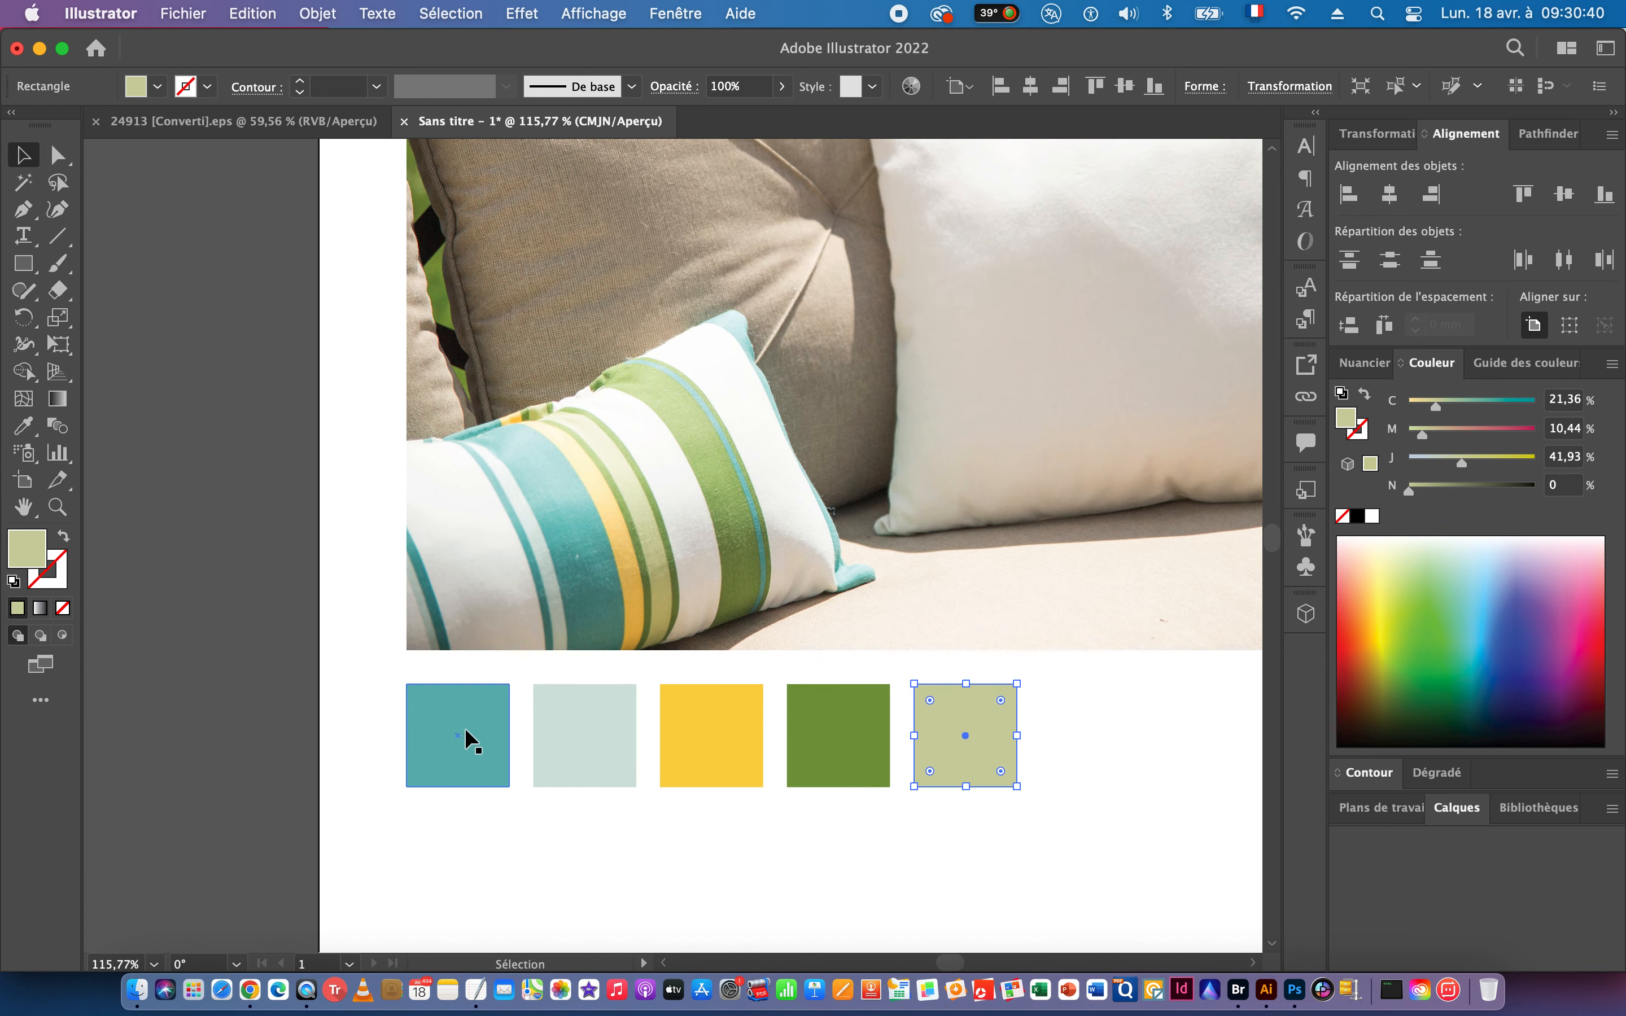
{"action": "left_click", "coordinate": [739, 828]}
Stretch all five colour swatches together horizontally until the row ends at the photo's right edge.
{"action": "left_click_drag", "start_coordinate": [954, 791], "coordinate": [873, 782]}
{"action": "left_click_drag", "start_coordinate": [1021, 786], "coordinate": [646, 667]}
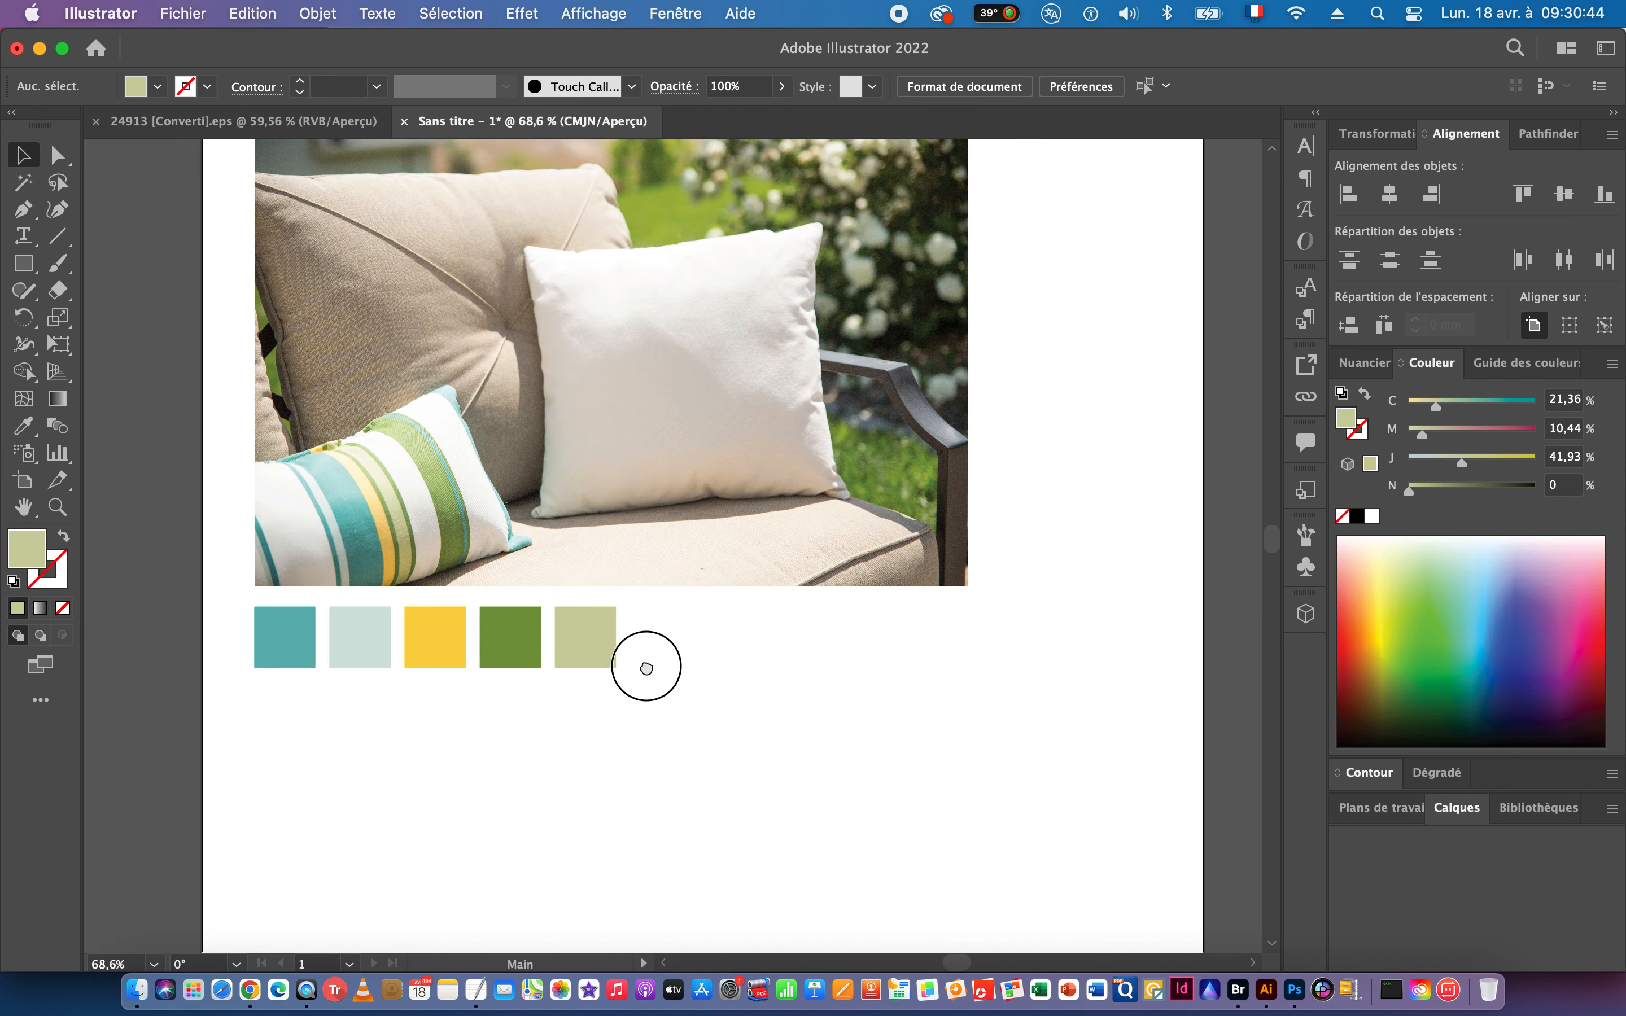
{"action": "left_click", "coordinate": [670, 618]}
{"action": "left_click_drag", "start_coordinate": [668, 615], "coordinate": [262, 649]}
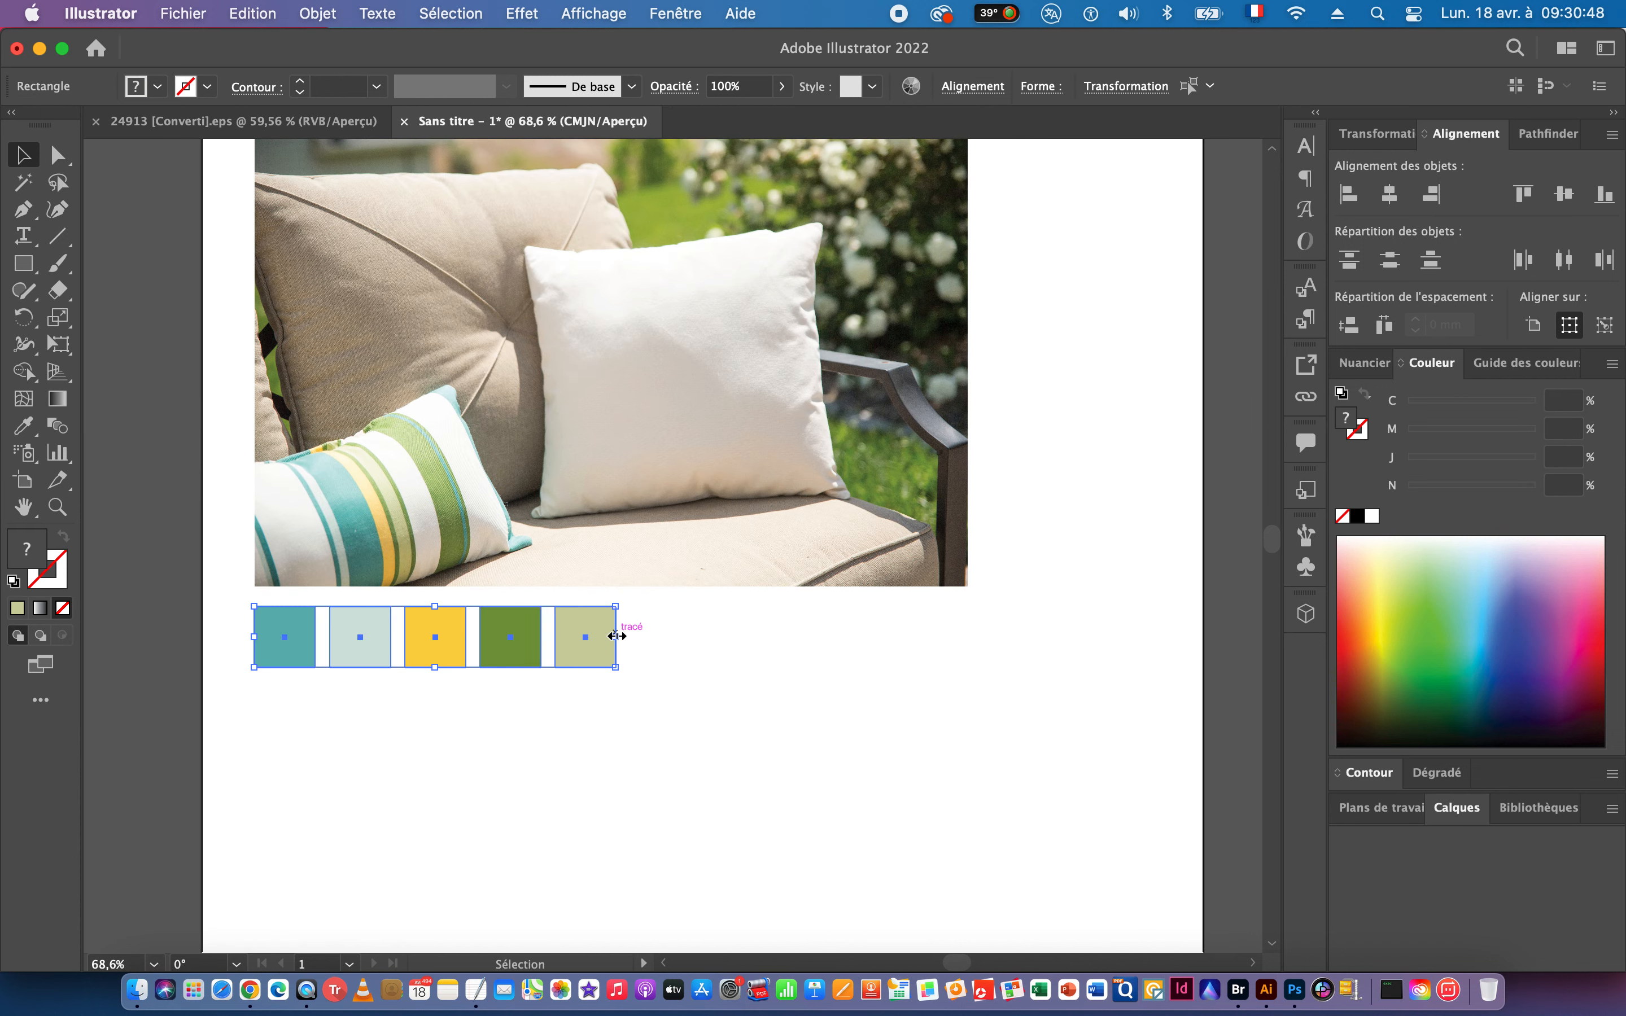
{"action": "left_click_drag", "start_coordinate": [642, 638], "coordinate": [968, 637]}
{"action": "left_click", "coordinate": [773, 741]}
Create a four-sided polygon with a 17,639 mm radius below the colour swatches.
{"action": "left_click_drag", "start_coordinate": [966, 728], "coordinate": [773, 666]}
{"action": "left_click_drag", "start_coordinate": [679, 736], "coordinate": [724, 653]}
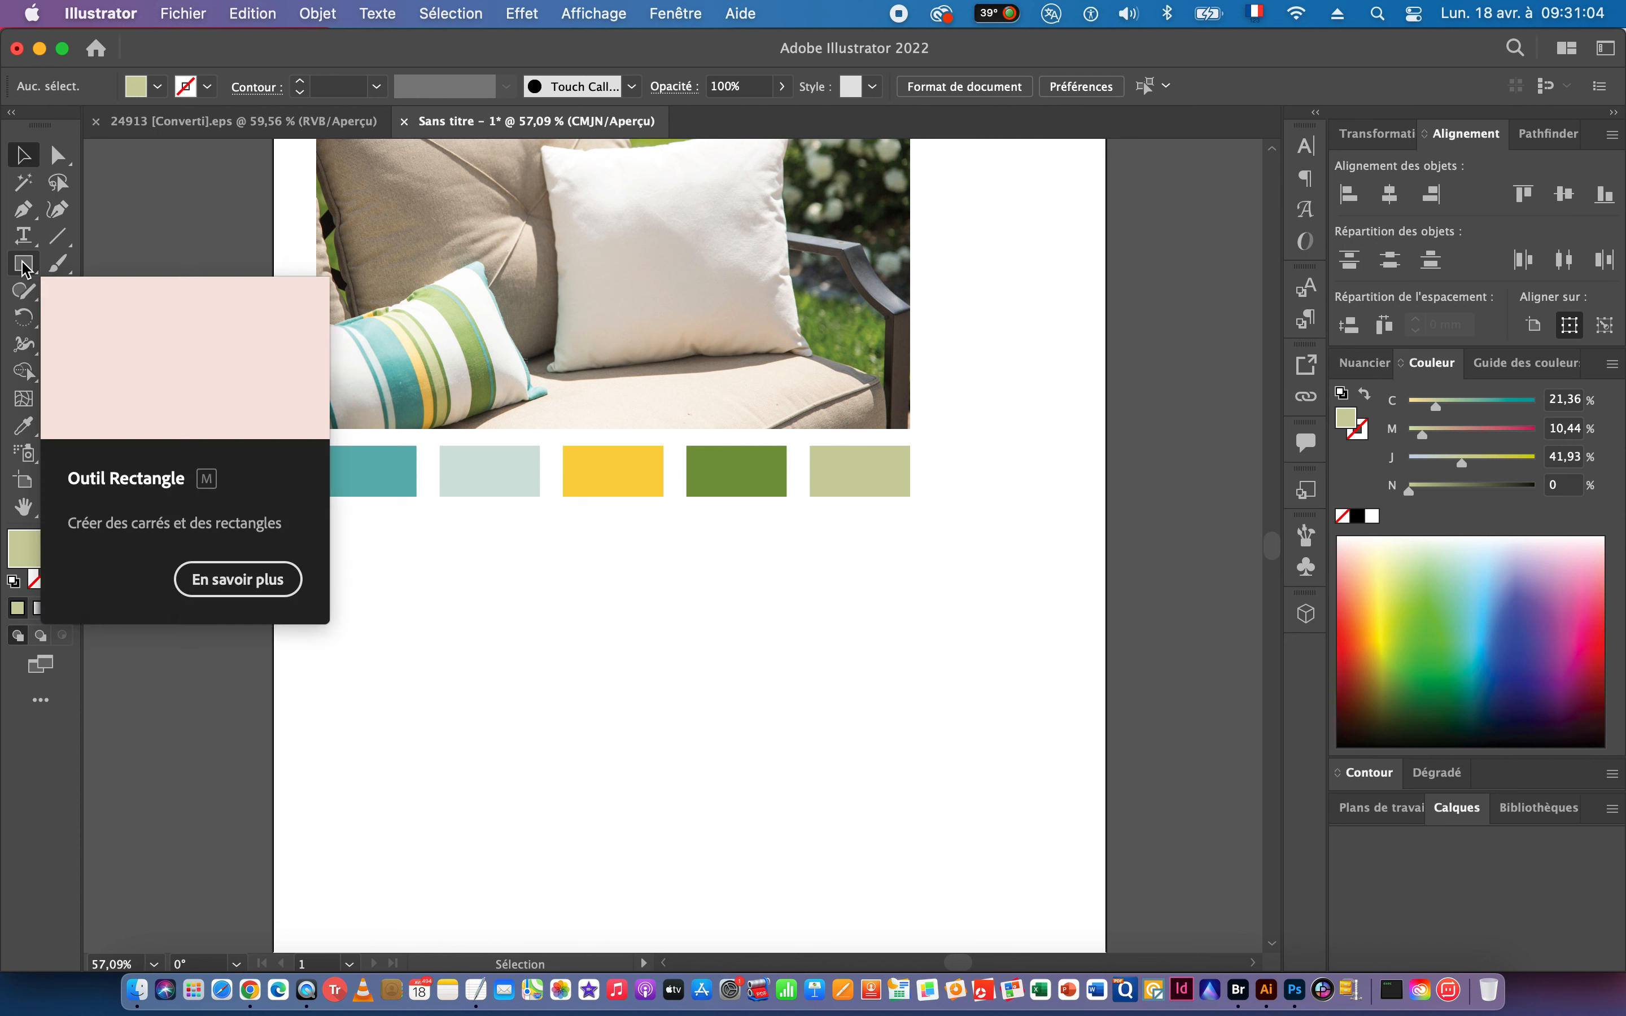
{"action": "left_click_drag", "start_coordinate": [24, 268], "coordinate": [117, 343]}
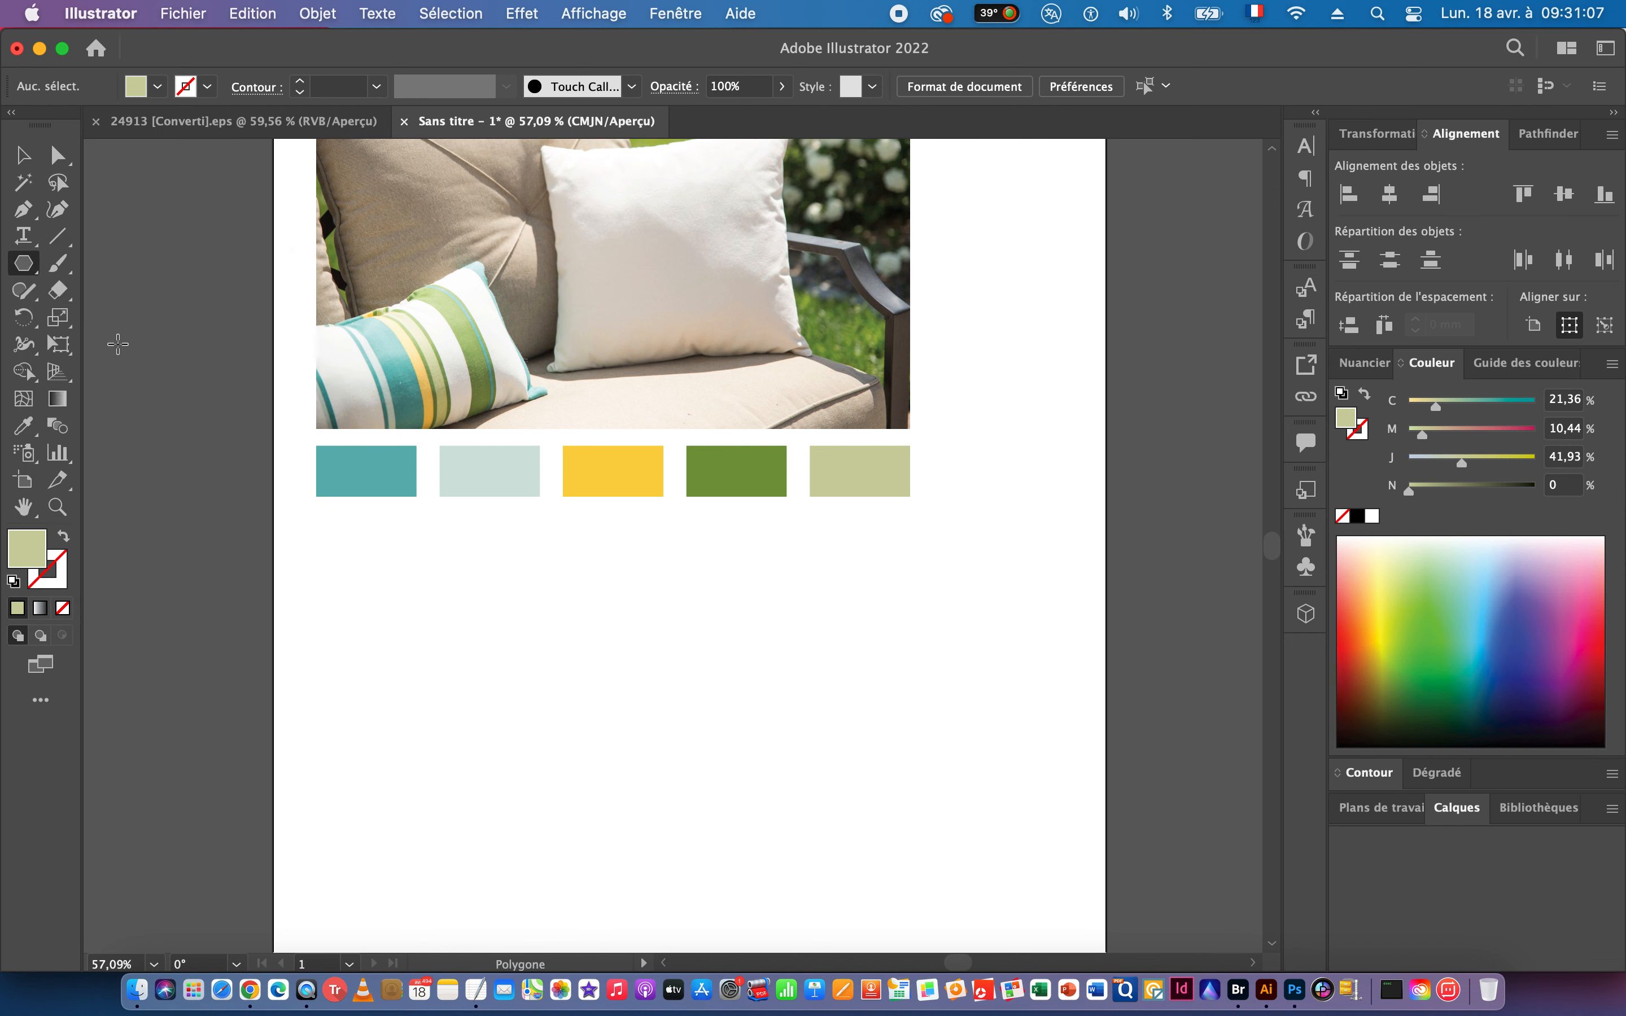
{"action": "left_click", "coordinate": [442, 618]}
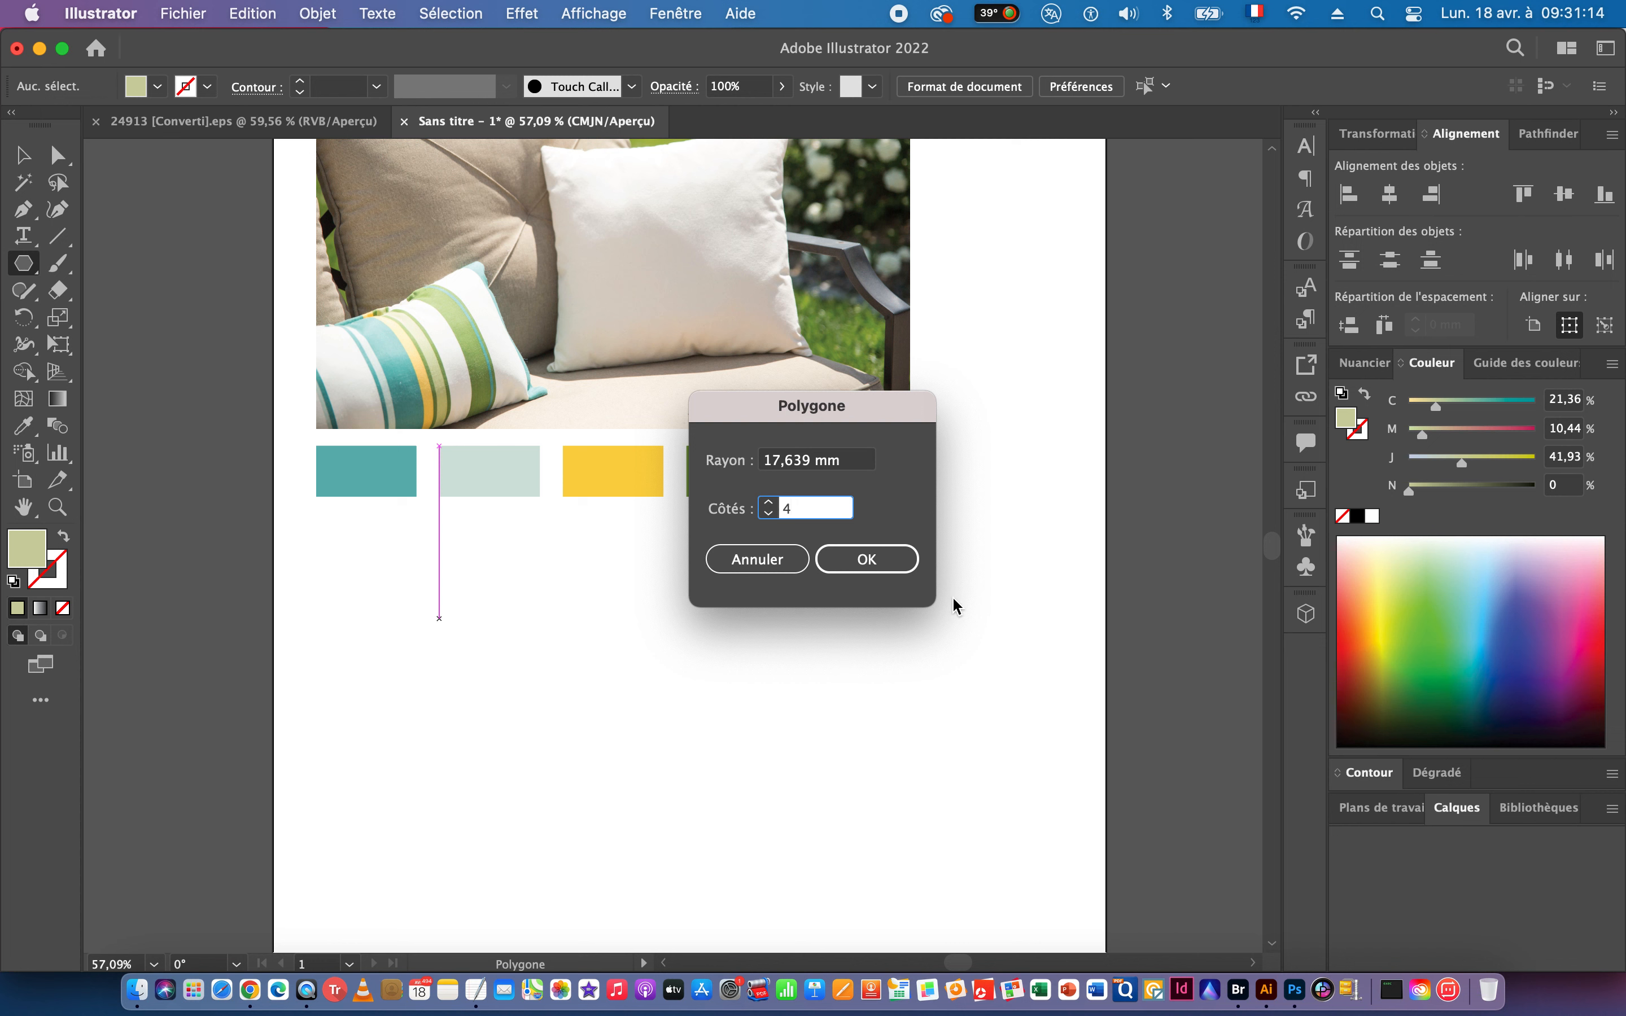
{"action": "left_click", "coordinate": [842, 560]}
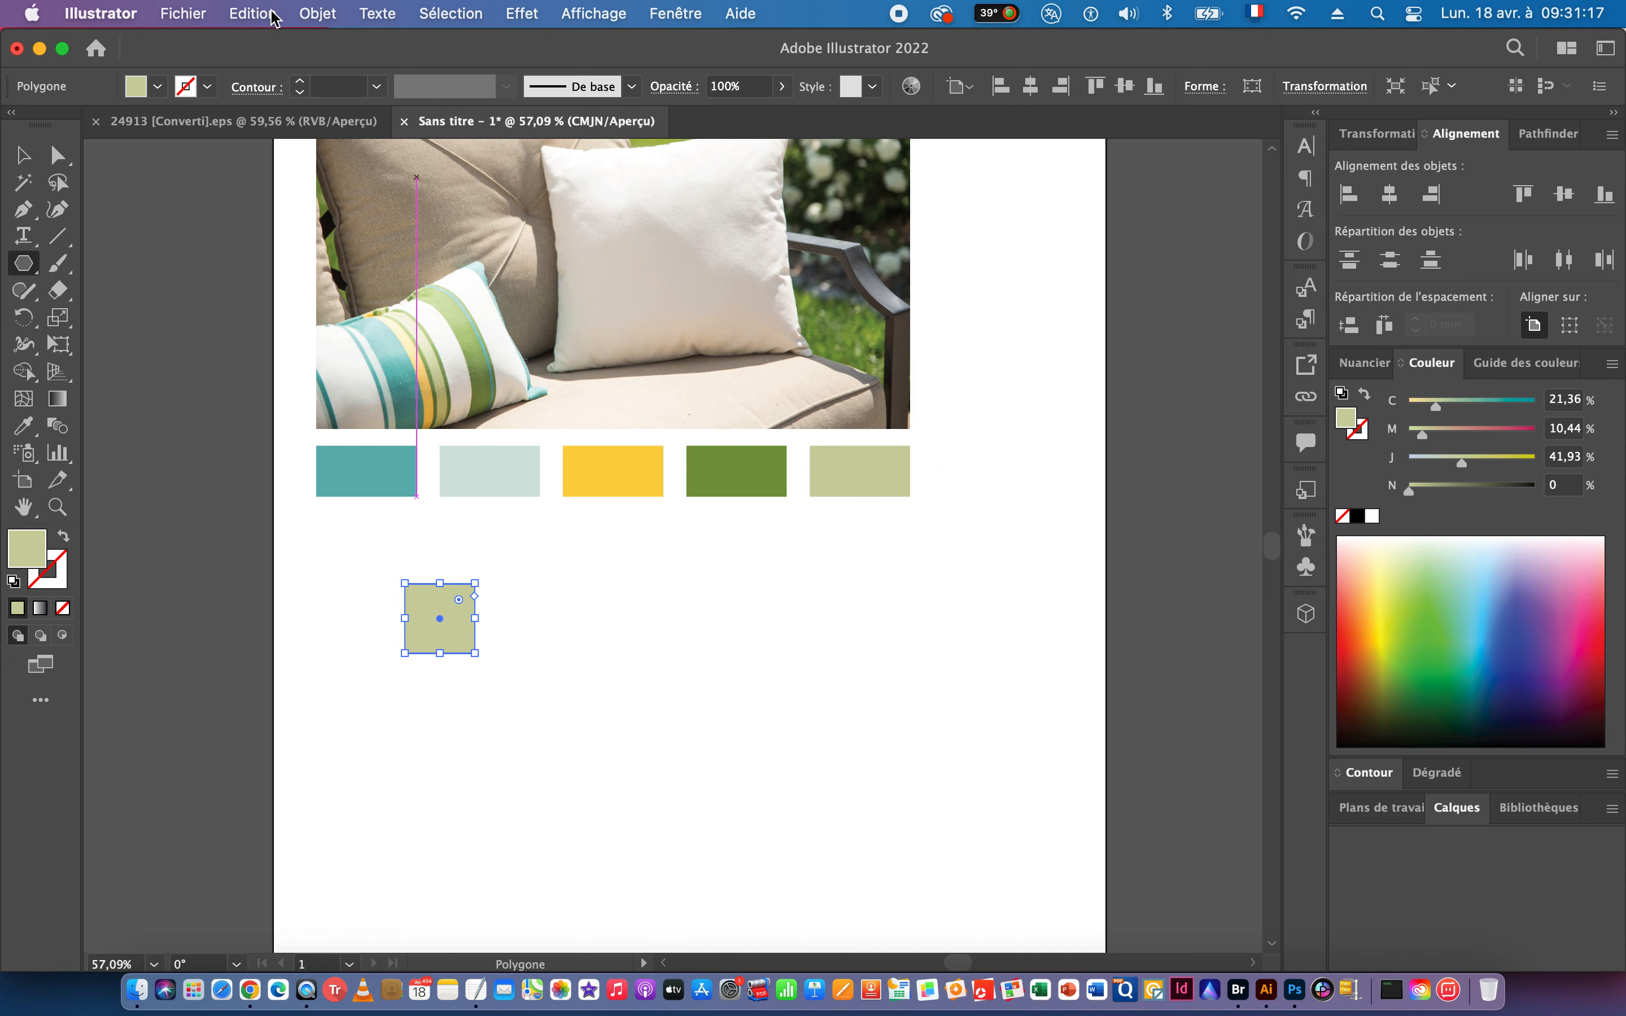
Rotate the four-sided polygon by 45° so that it stands as a diamond.
{"action": "left_click", "coordinate": [423, 682]}
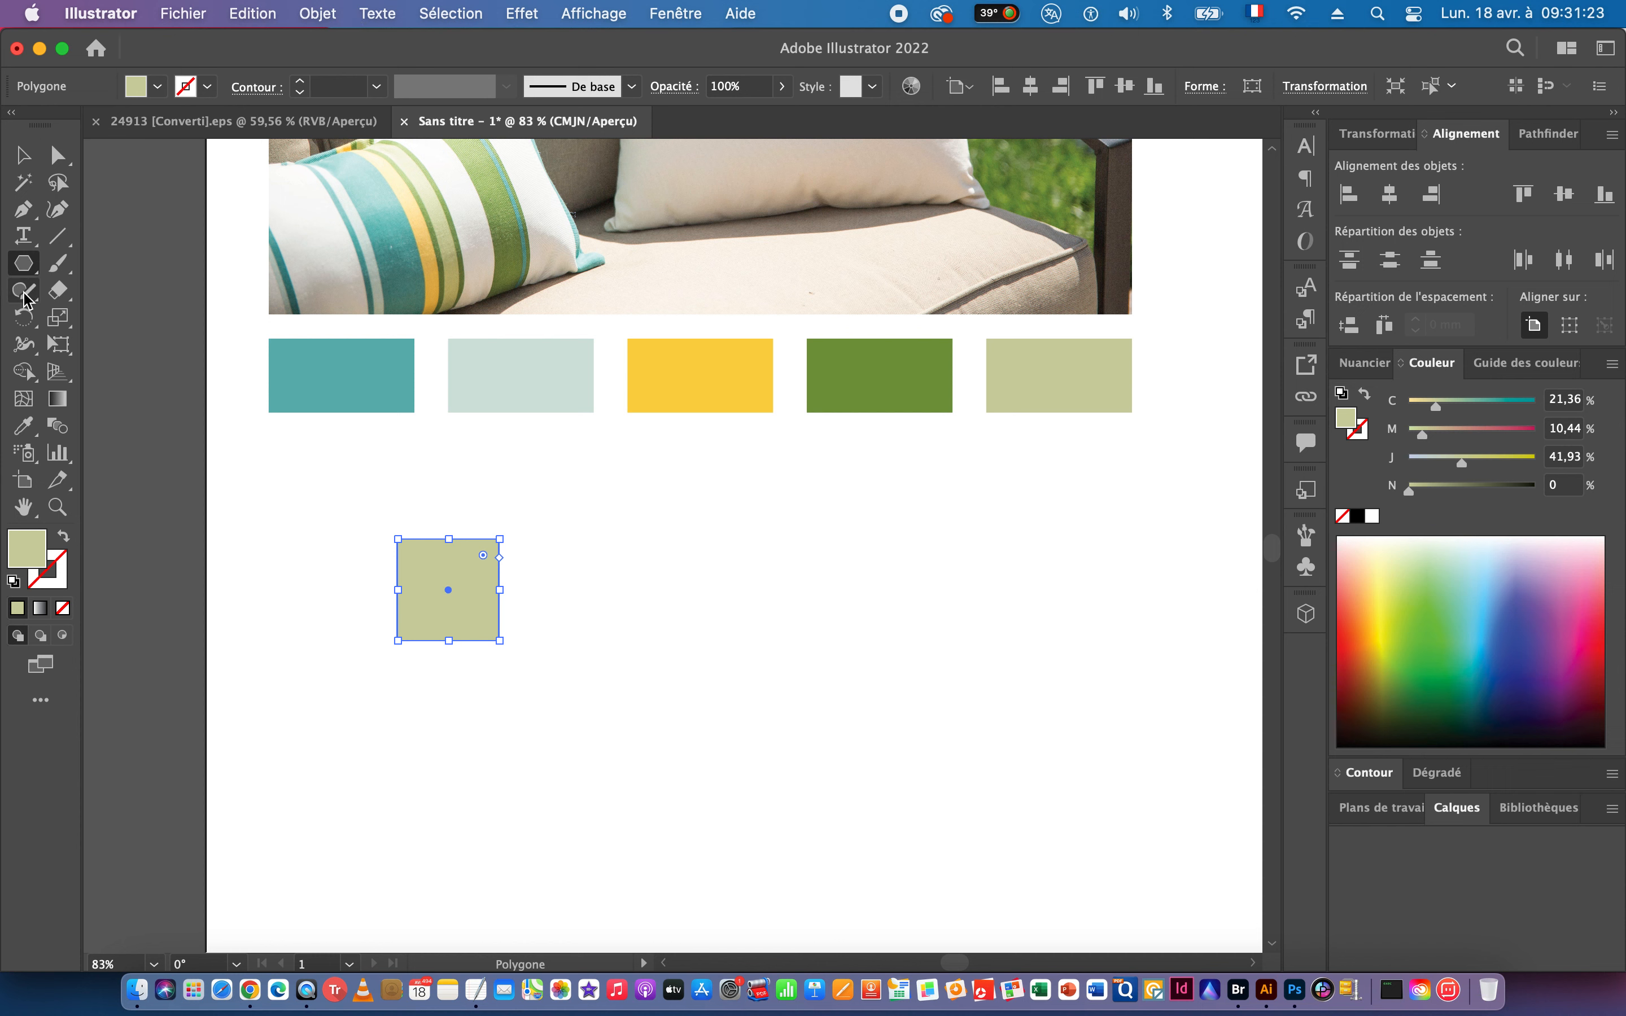
{"action": "left_click", "coordinate": [24, 317]}
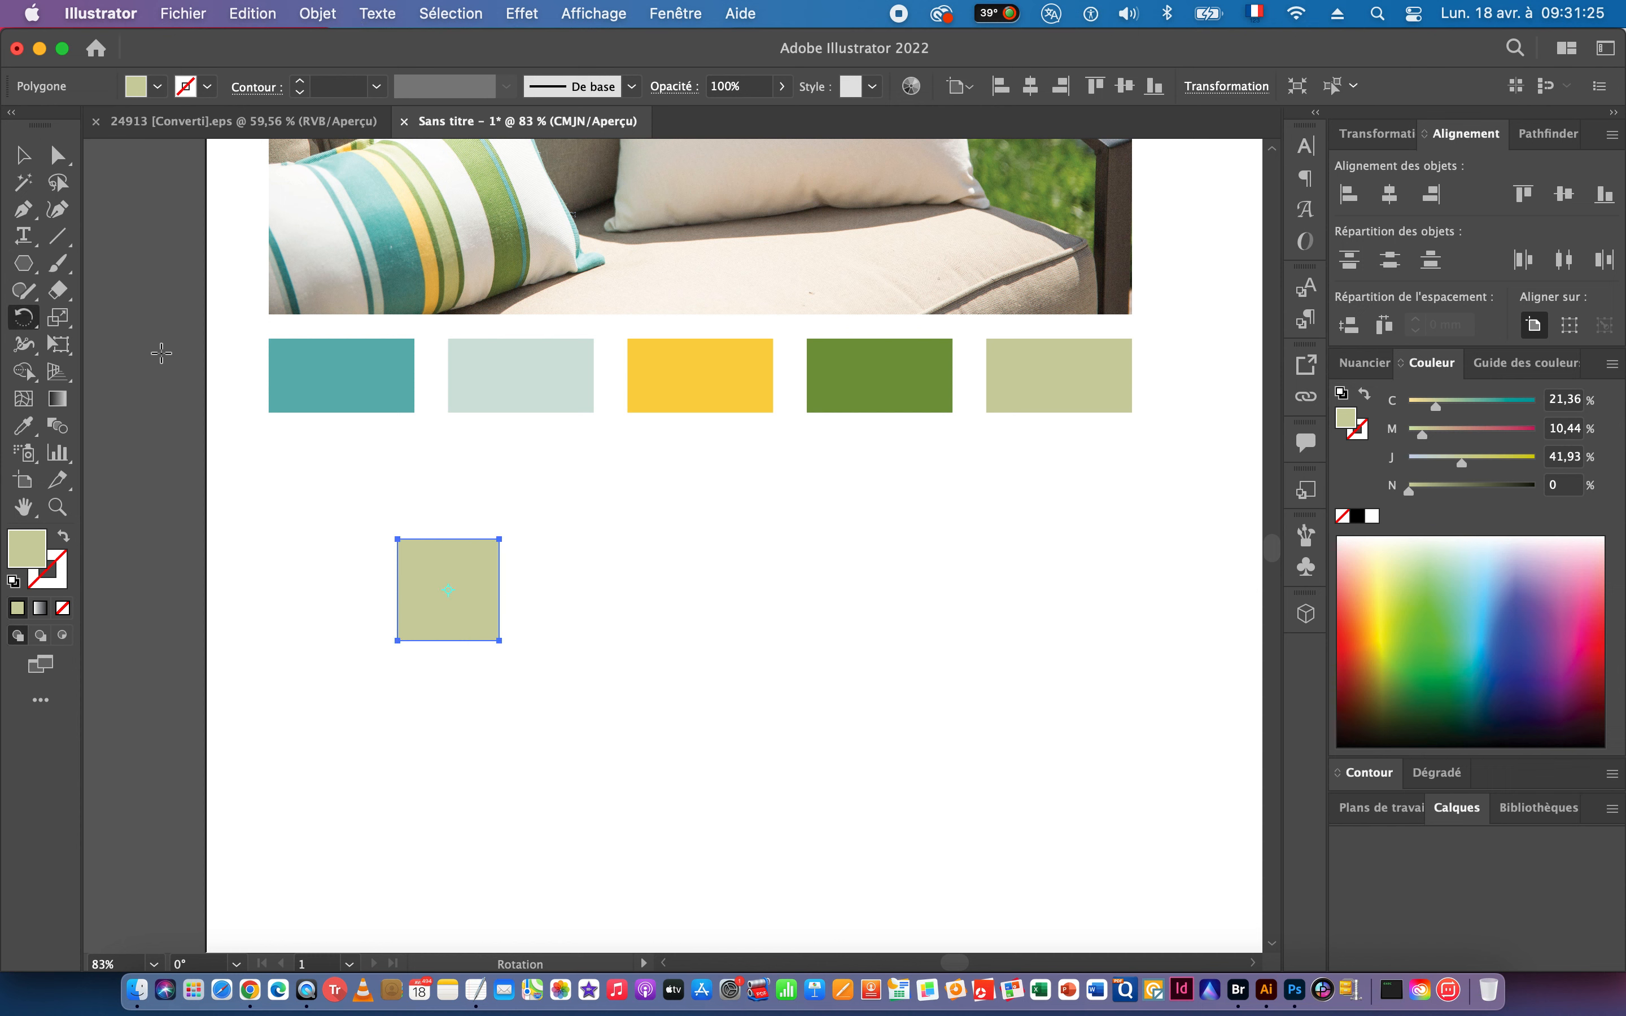
{"action": "key", "text": "Return"}
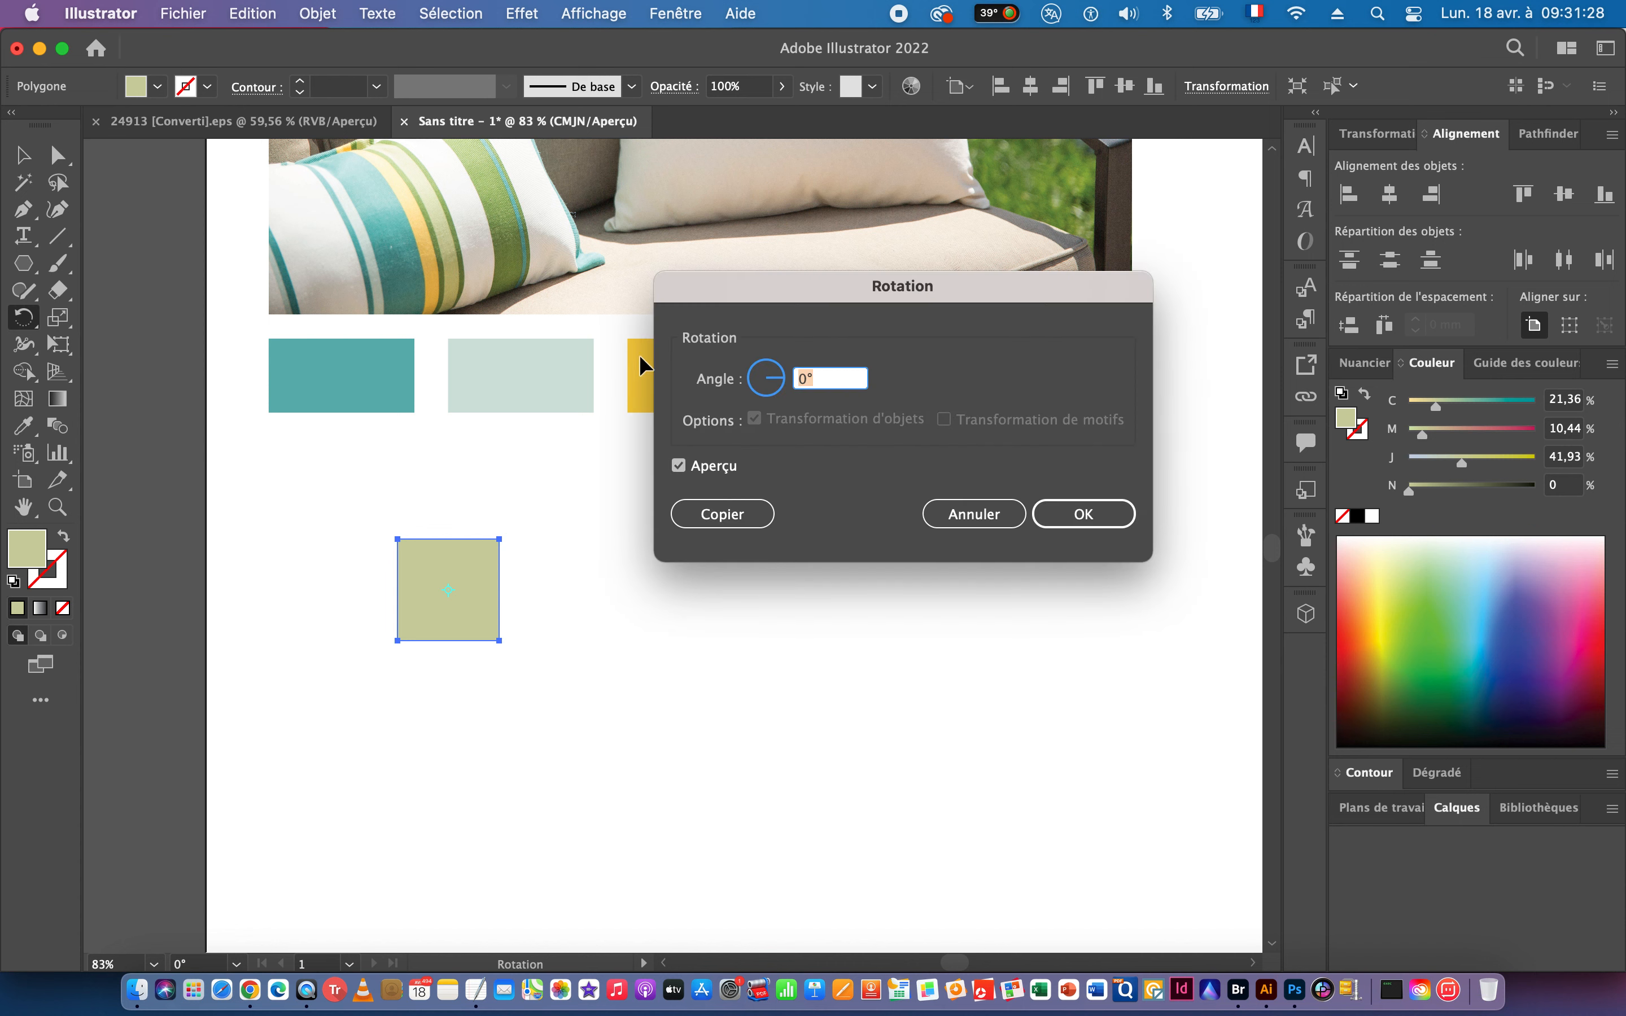
{"action": "type", "text": "45"}
{"action": "left_click", "coordinate": [1072, 519]}
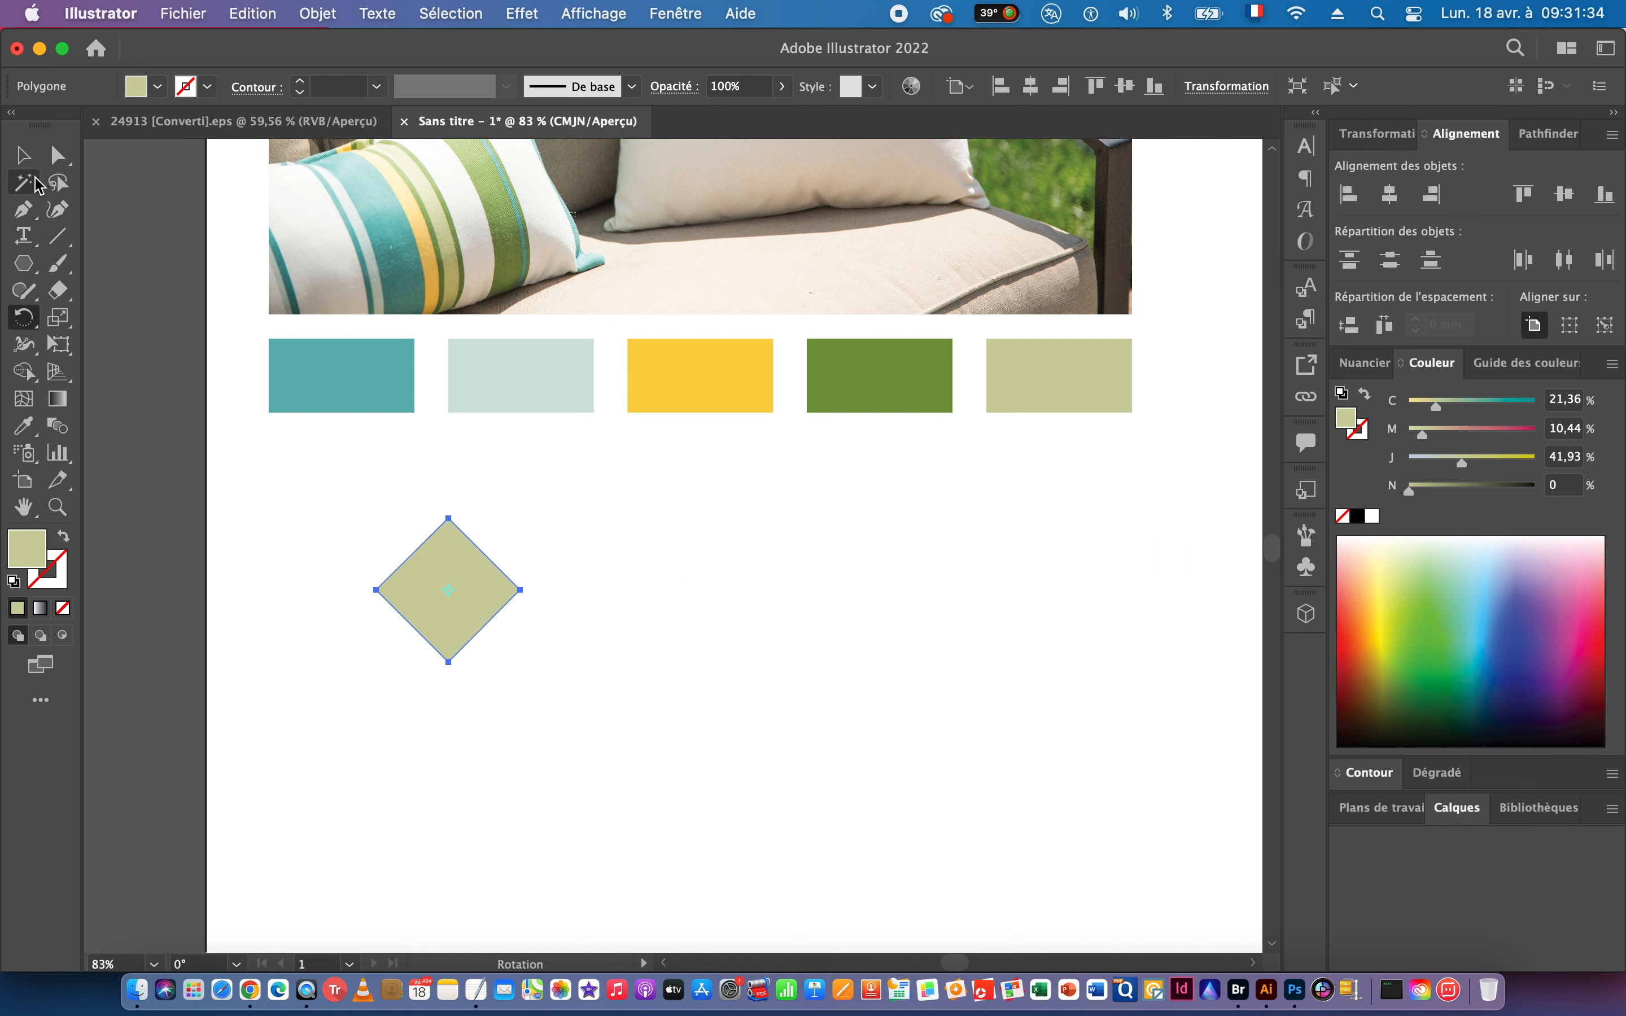
Duplicate the diamond to its right so that the side corners of both shapes touch.
{"action": "left_click", "coordinate": [24, 156]}
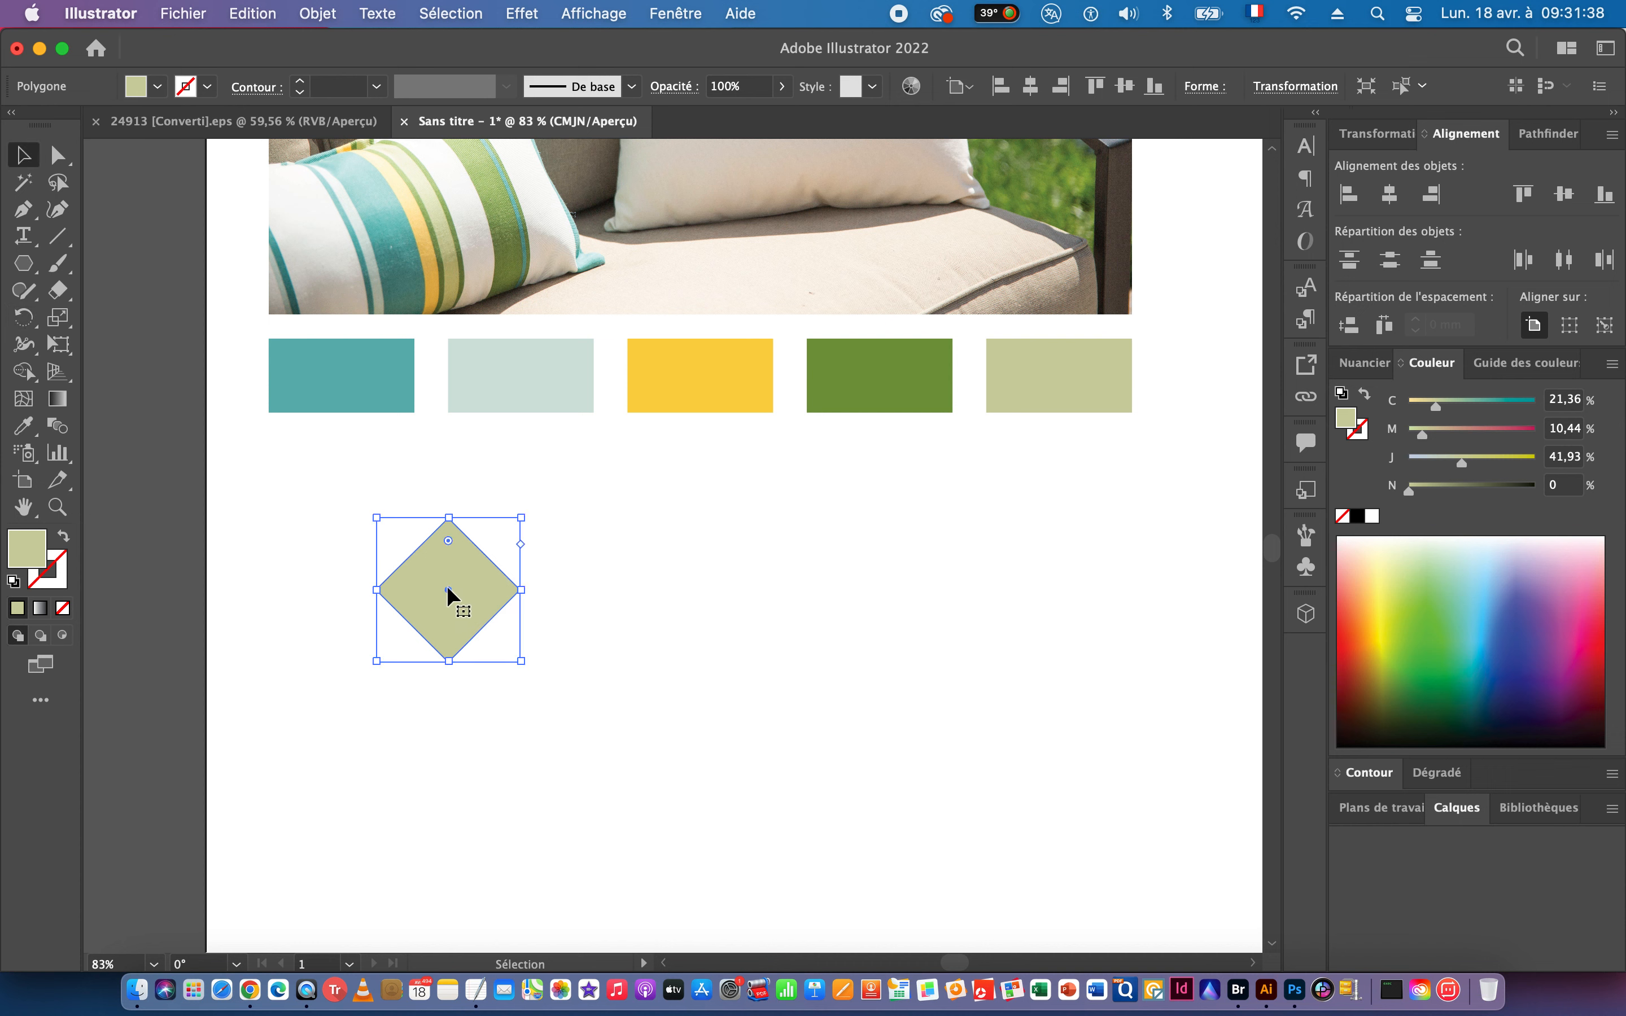
{"action": "left_click_drag", "start_coordinate": [448, 588], "coordinate": [590, 597]}
{"action": "left_click_drag", "start_coordinate": [476, 618], "coordinate": [1015, 609]}
{"action": "left_click_drag", "start_coordinate": [841, 461], "coordinate": [838, 460]}
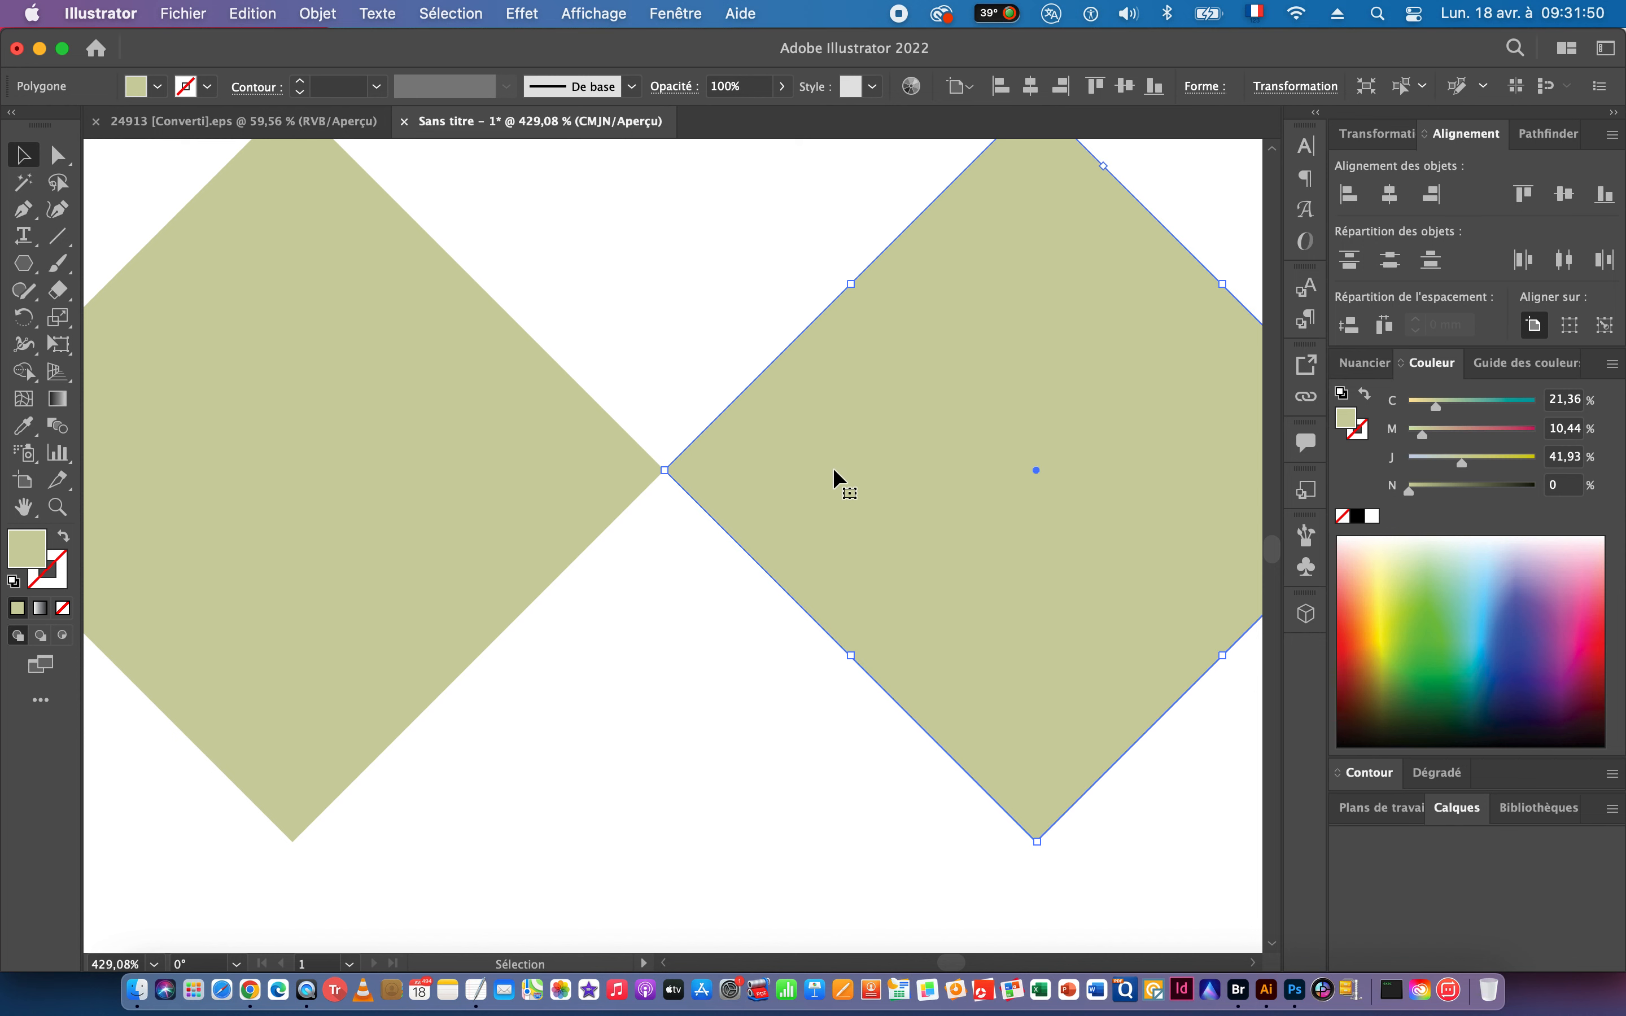
Delete the duplicated diamond and select the original one.
{"action": "key", "text": "Delete"}
{"action": "left_click", "coordinate": [325, 459]}
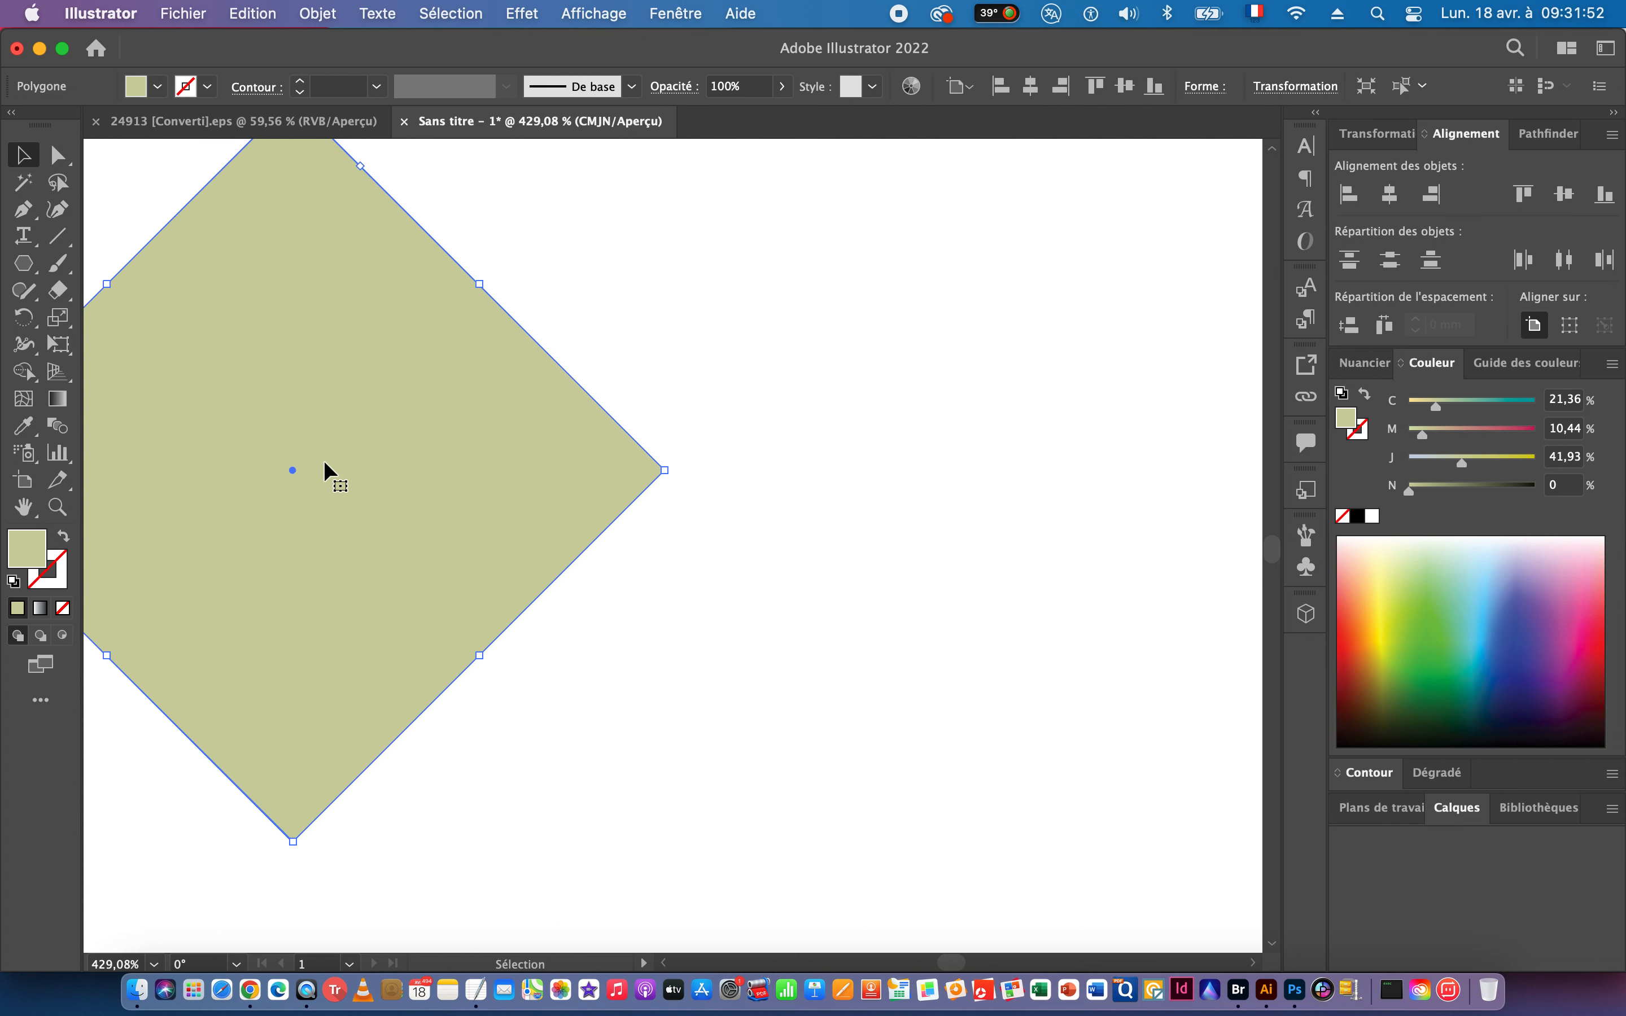
{"action": "left_click_drag", "start_coordinate": [680, 623], "coordinate": [453, 625]}
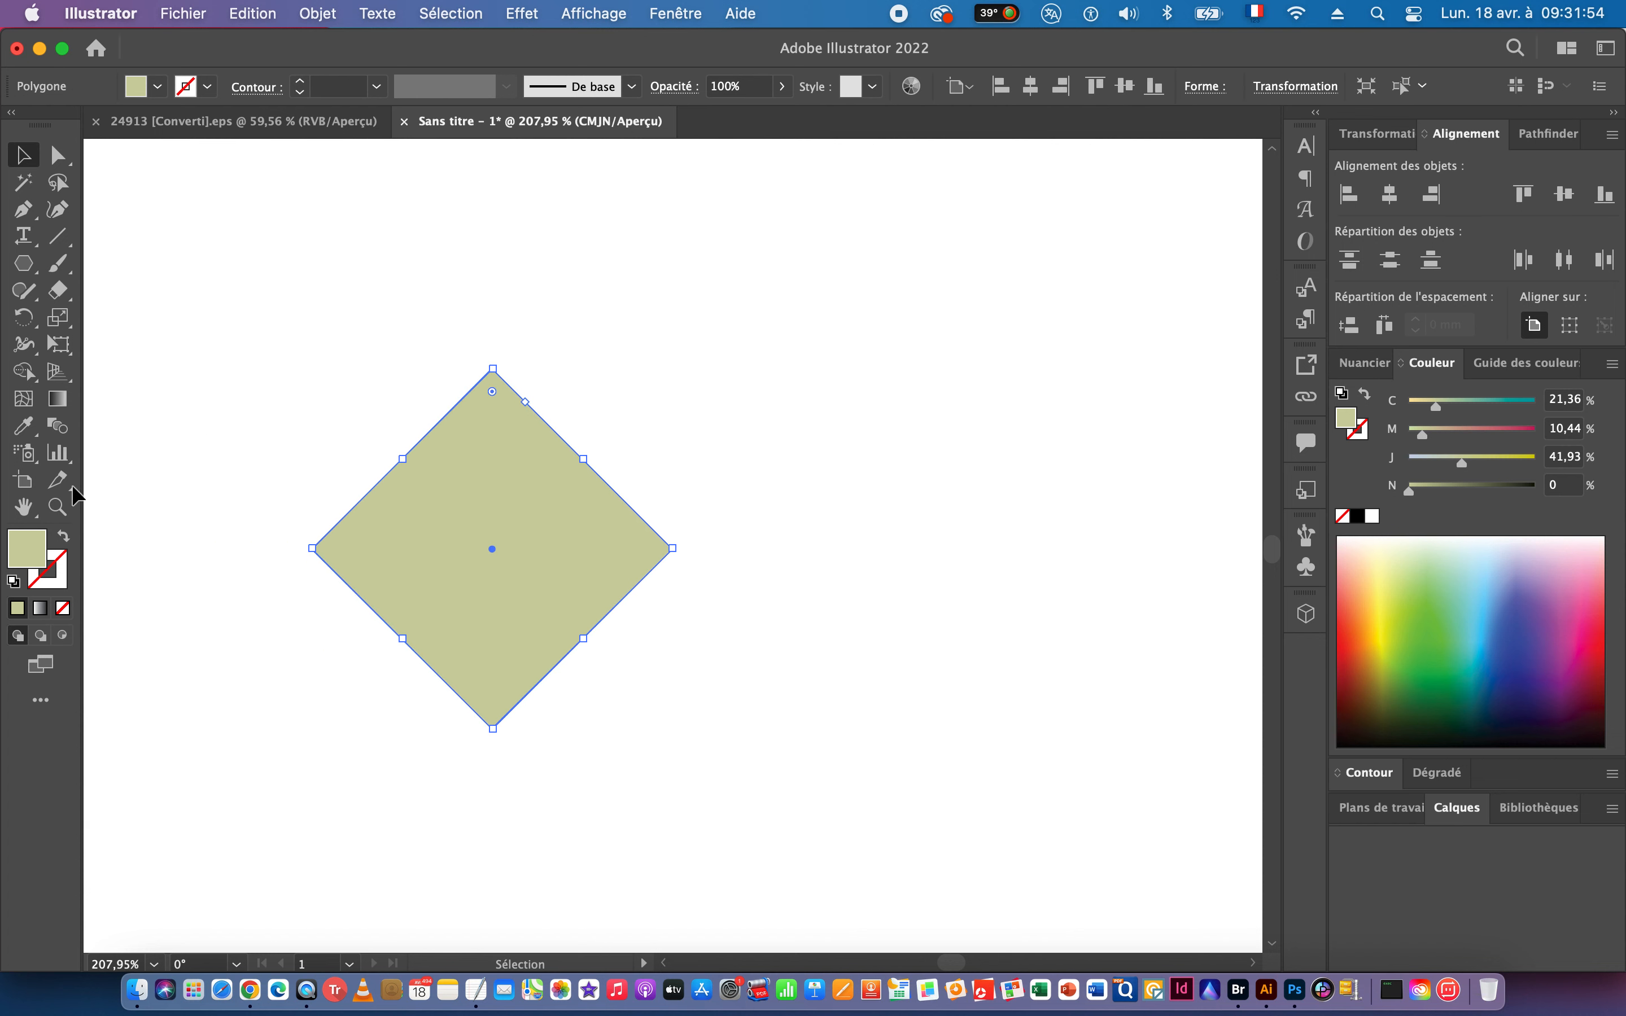
Swap the diamond's fill and stroke so only a sage-green outline remains, and set the stroke weight to 3 pt.
{"action": "left_click", "coordinate": [64, 540]}
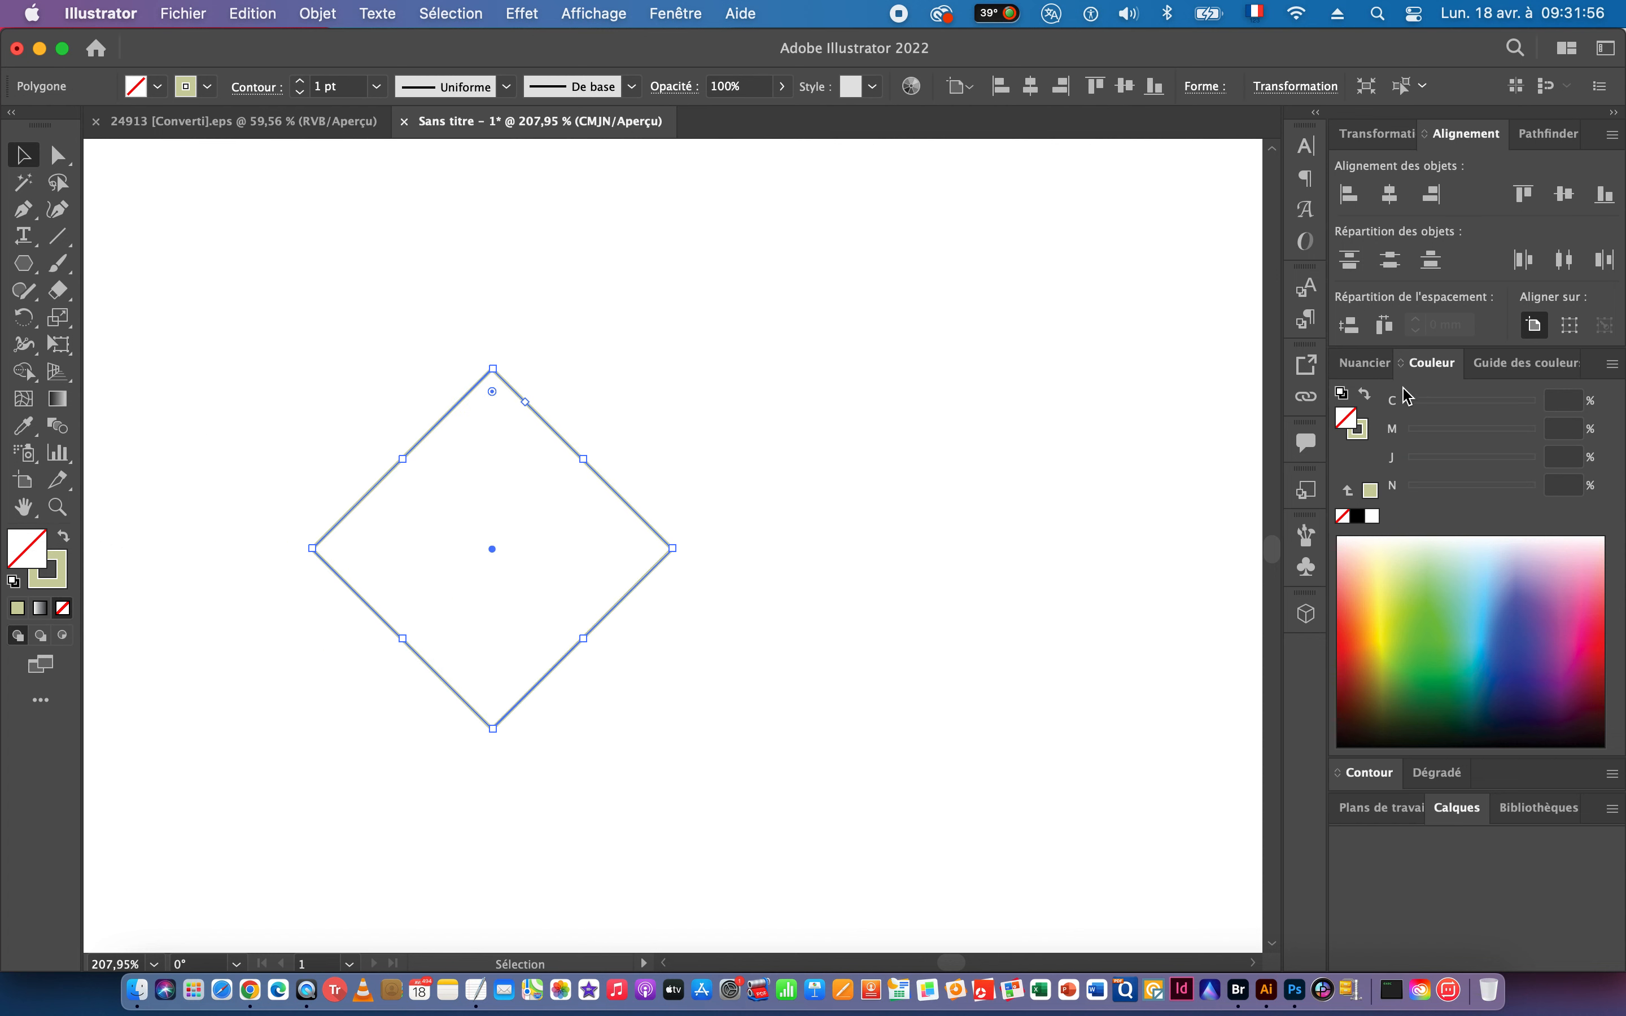
{"action": "left_click", "coordinate": [1371, 365]}
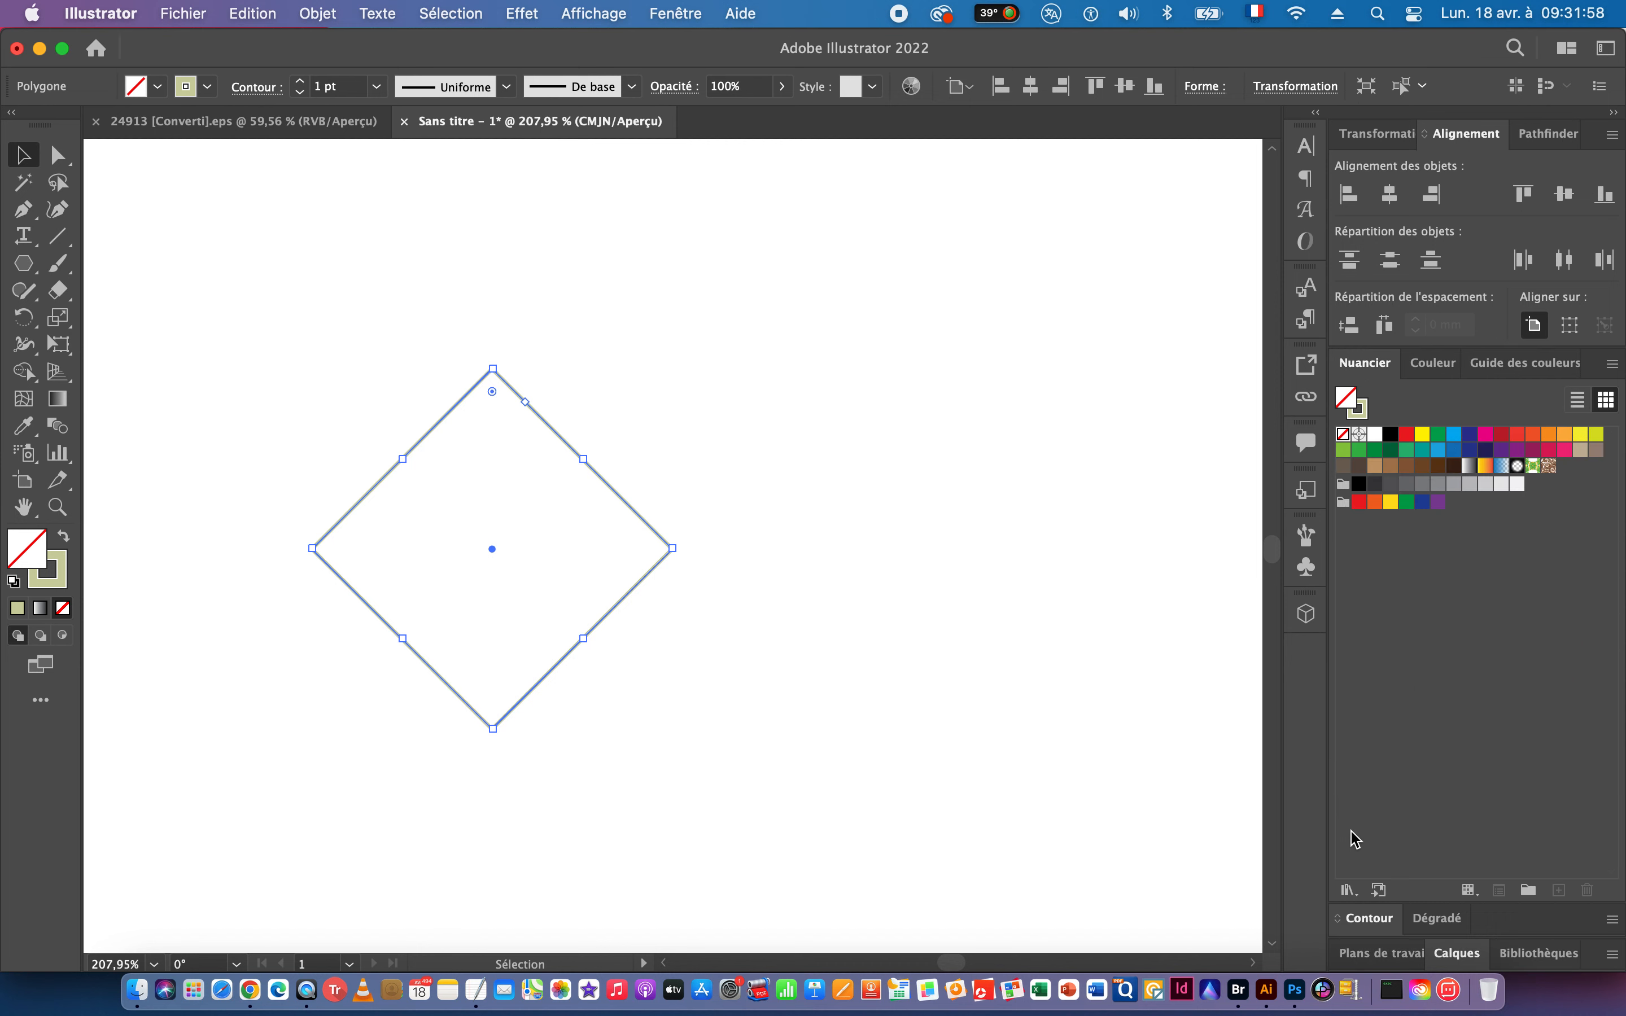
{"action": "left_click", "coordinate": [1378, 919]}
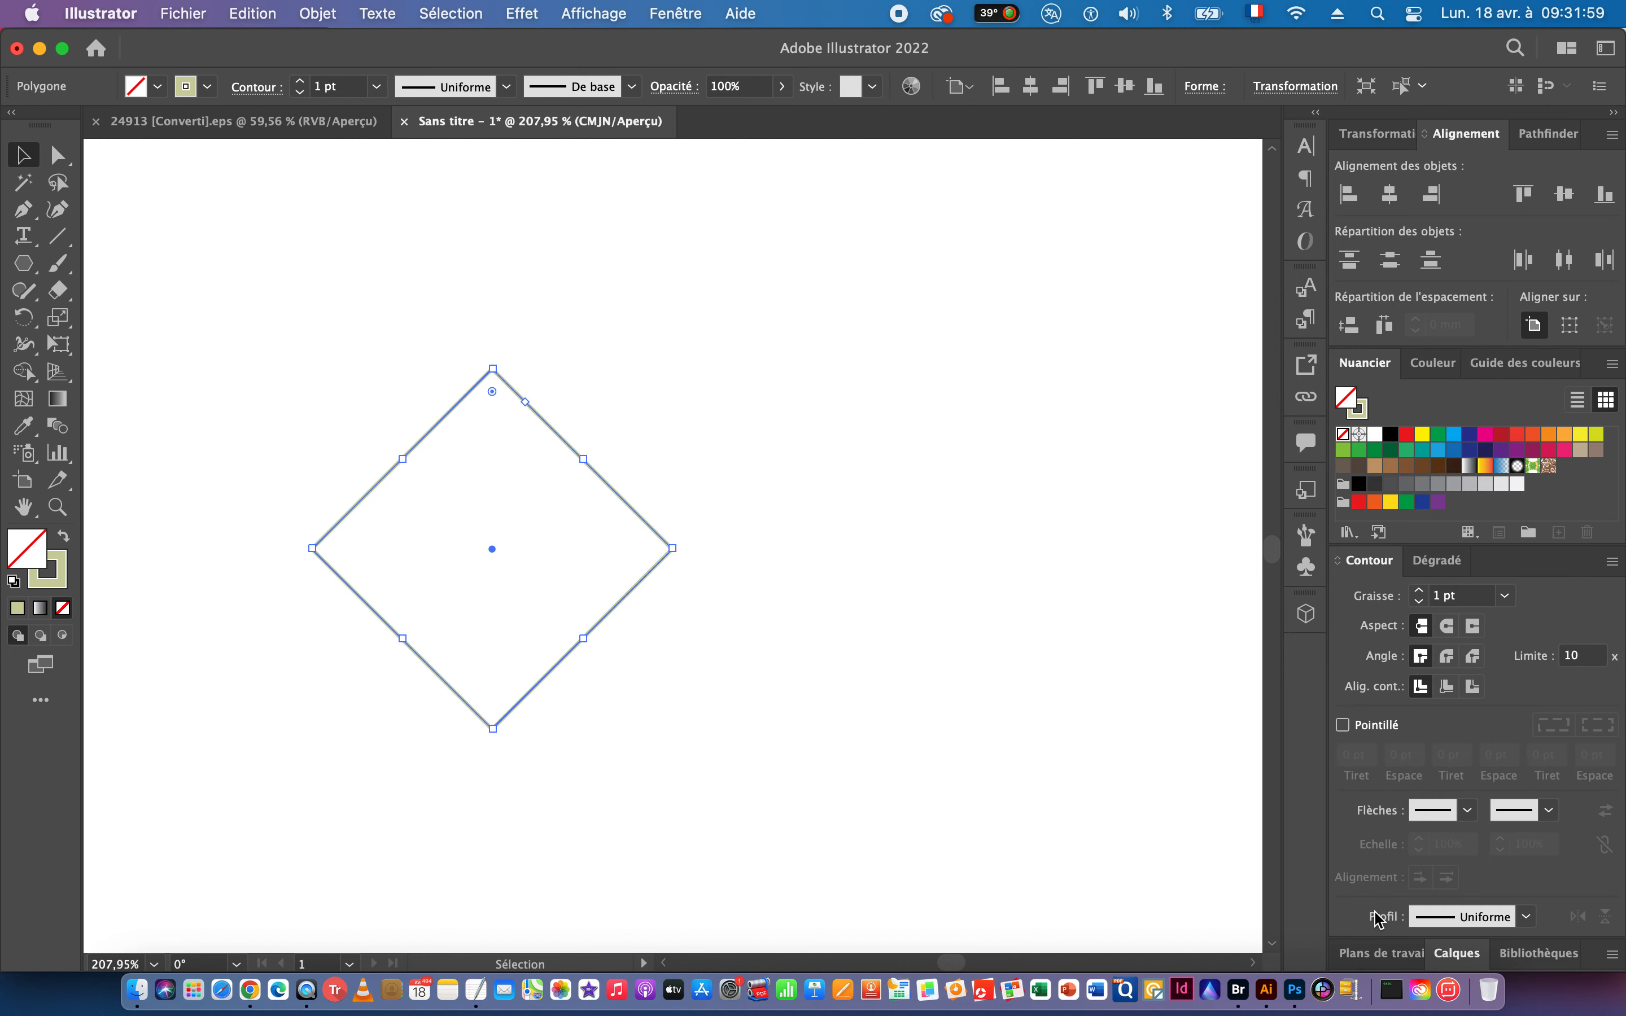
{"action": "left_click", "coordinate": [1422, 591]}
{"action": "left_click", "coordinate": [1421, 592]}
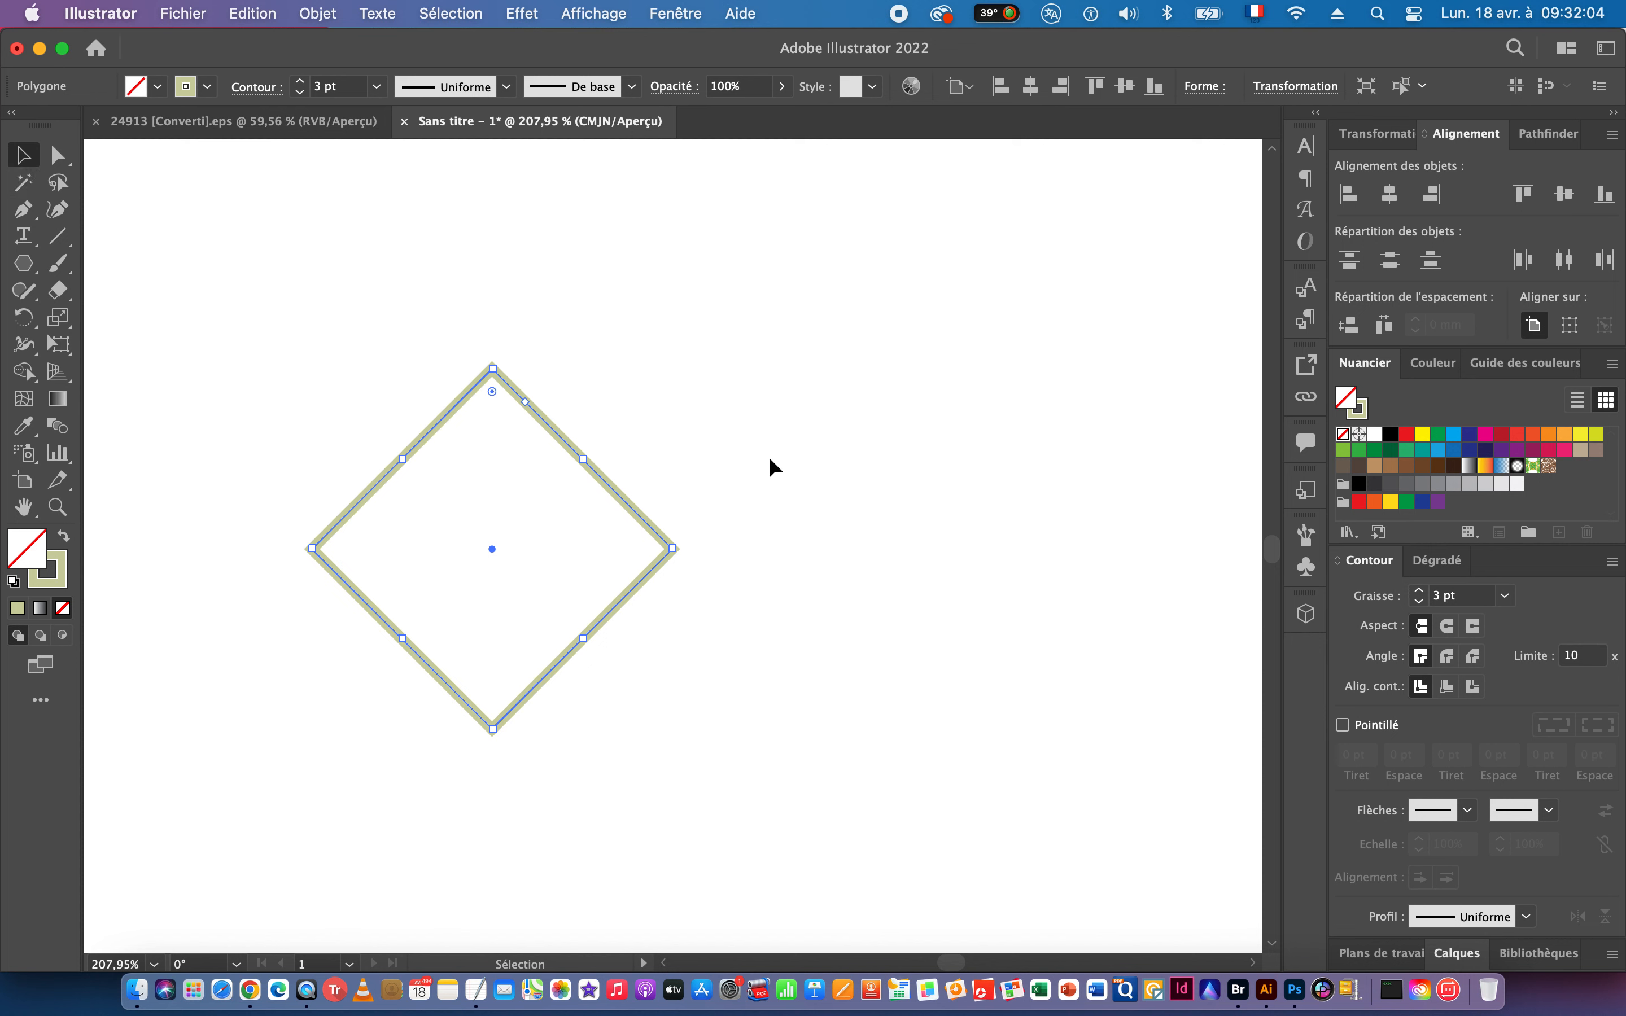
Create a copy of the outlined diamond moved 35,278 mm horizontally, matching its width, with 0 mm vertical offset.
{"action": "key", "text": "Return"}
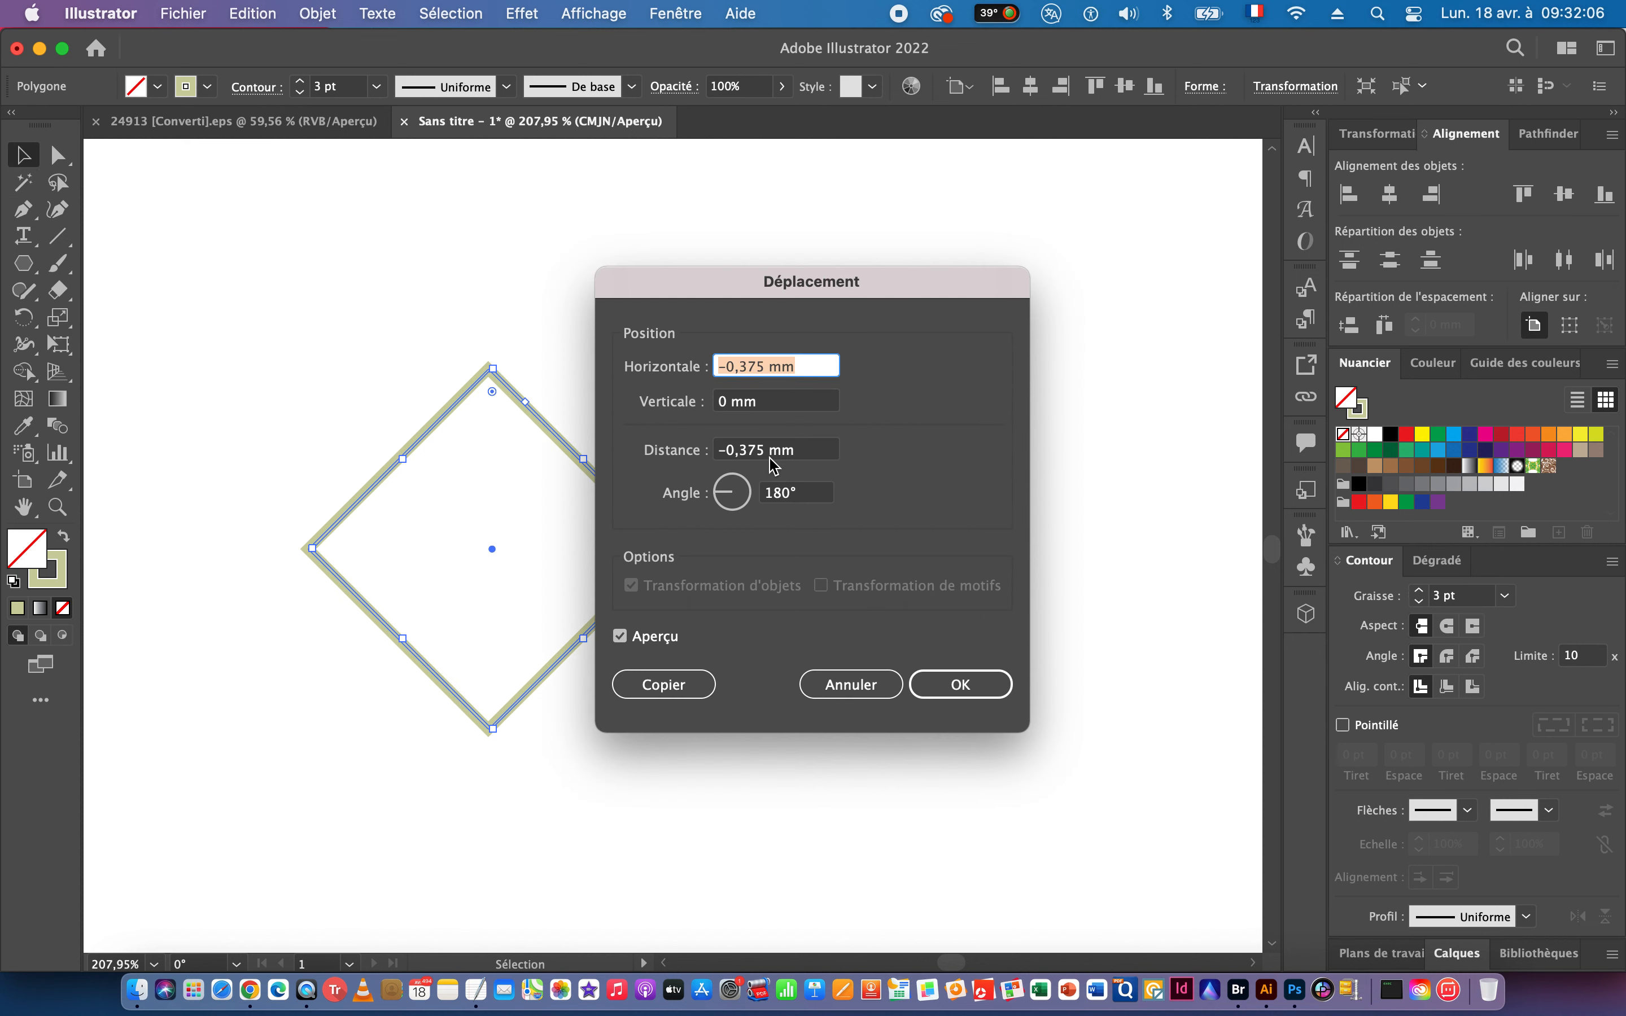
{"action": "left_click", "coordinate": [852, 685]}
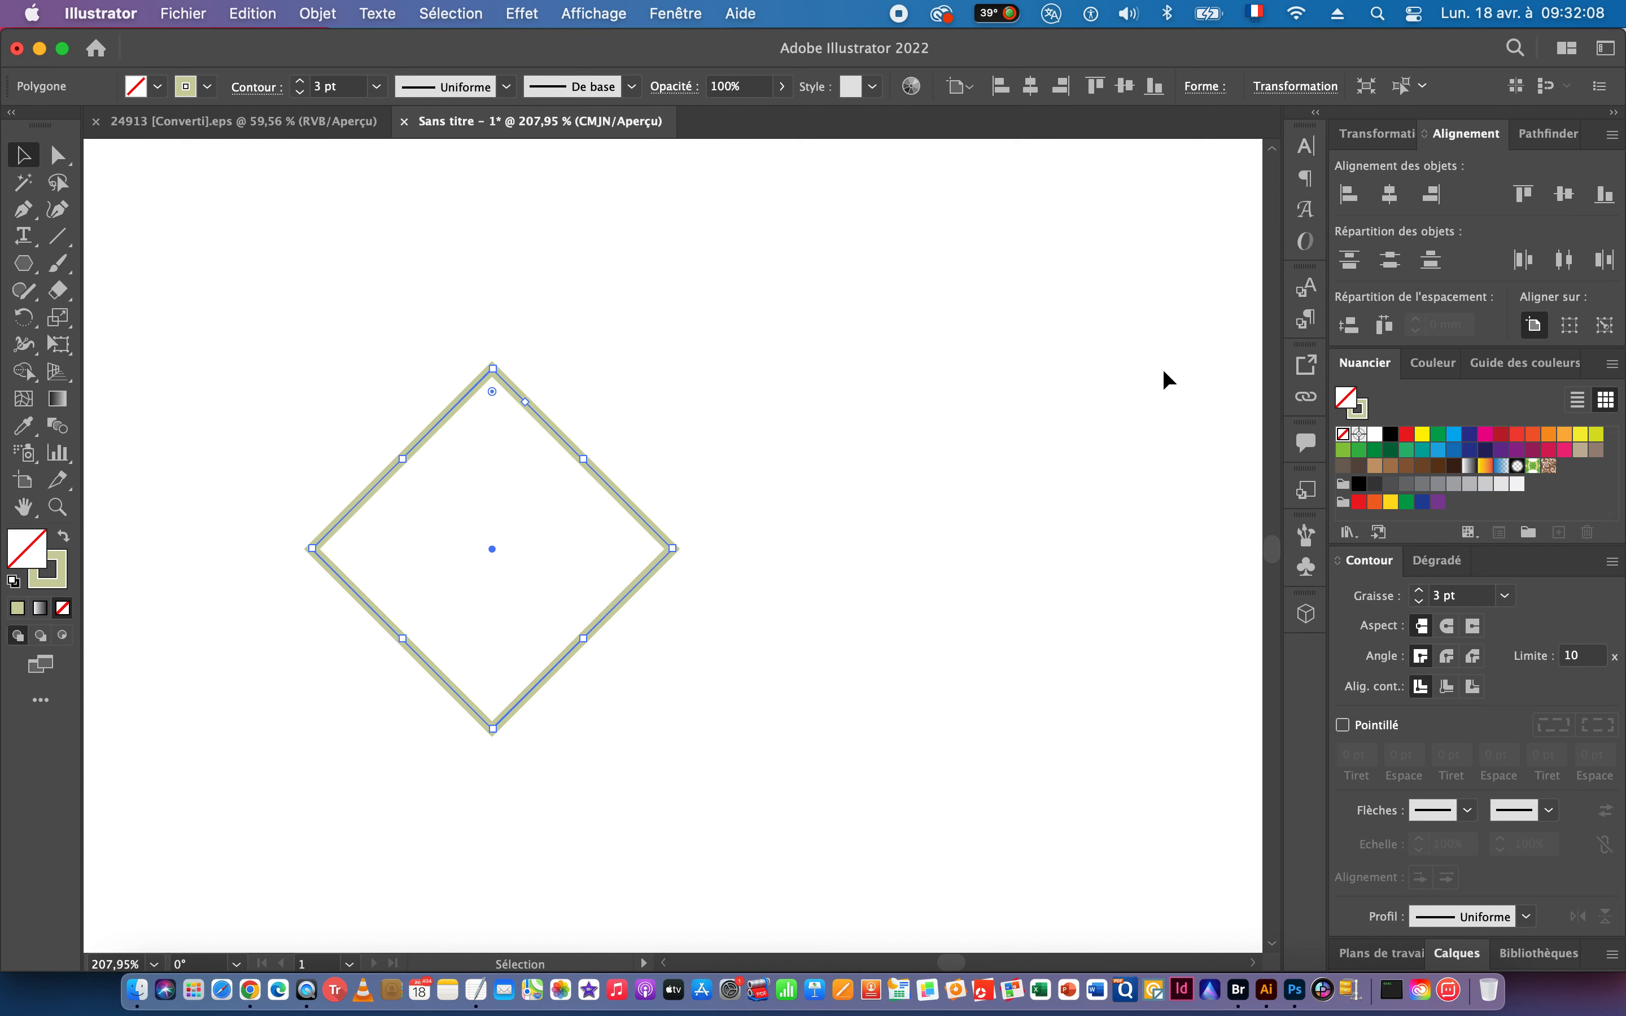
{"action": "left_click", "coordinate": [1372, 140]}
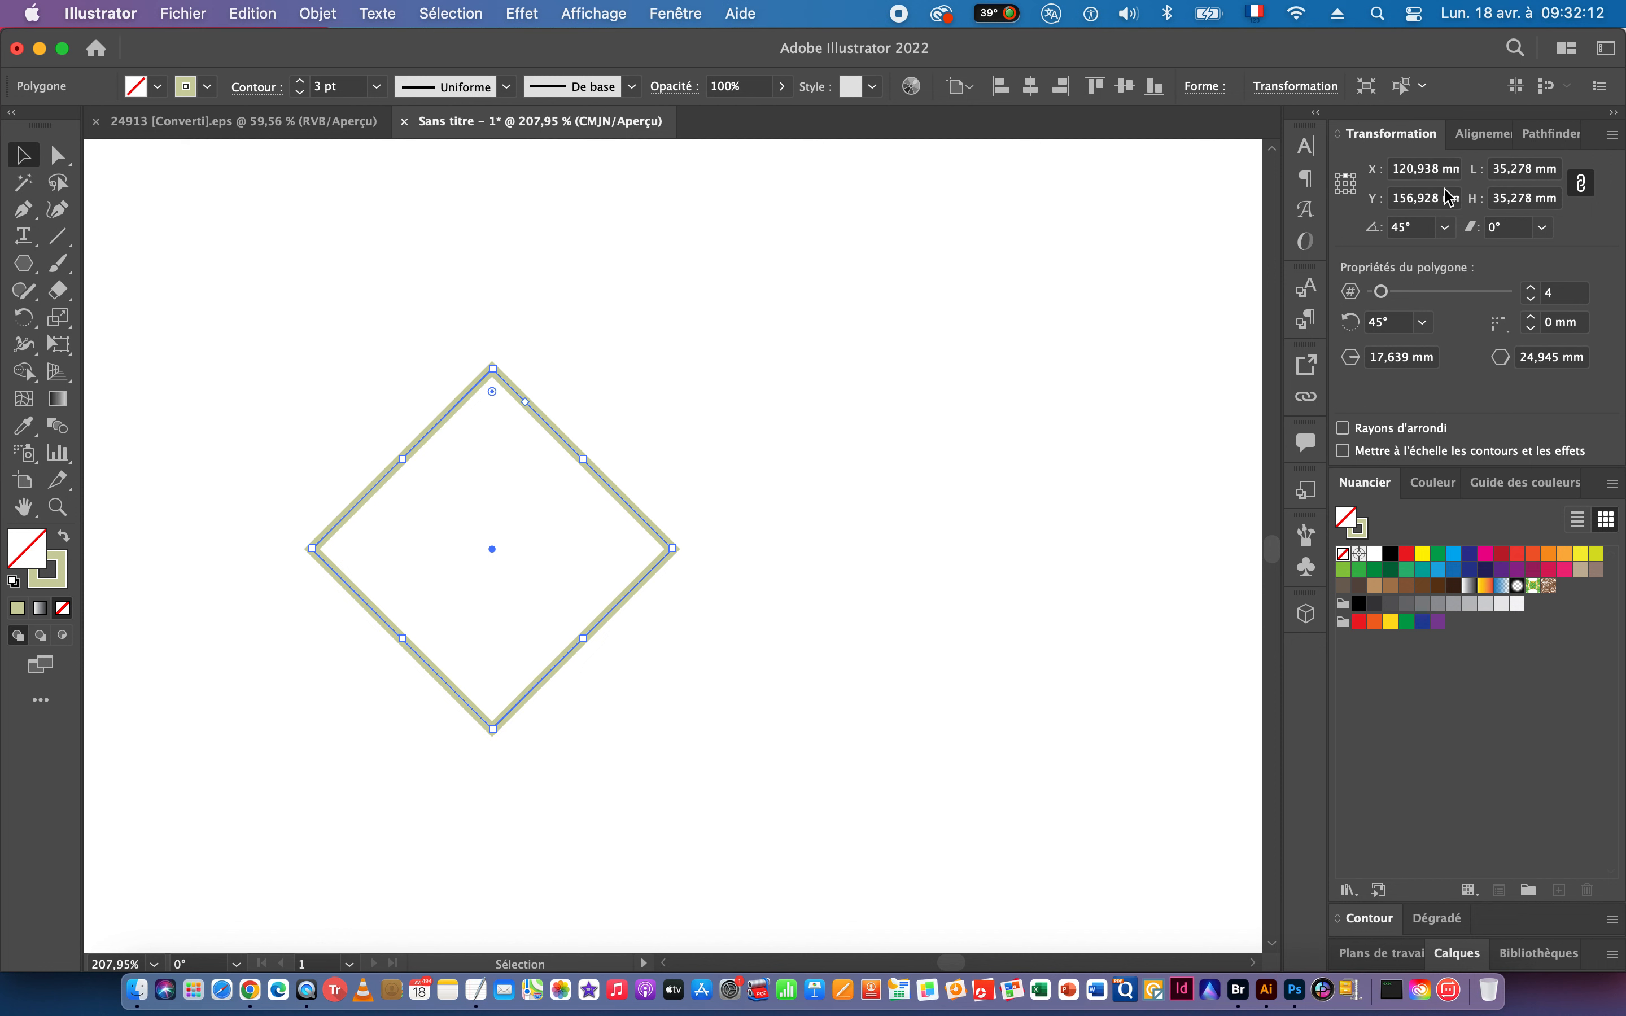
{"action": "left_click", "coordinate": [1541, 166]}
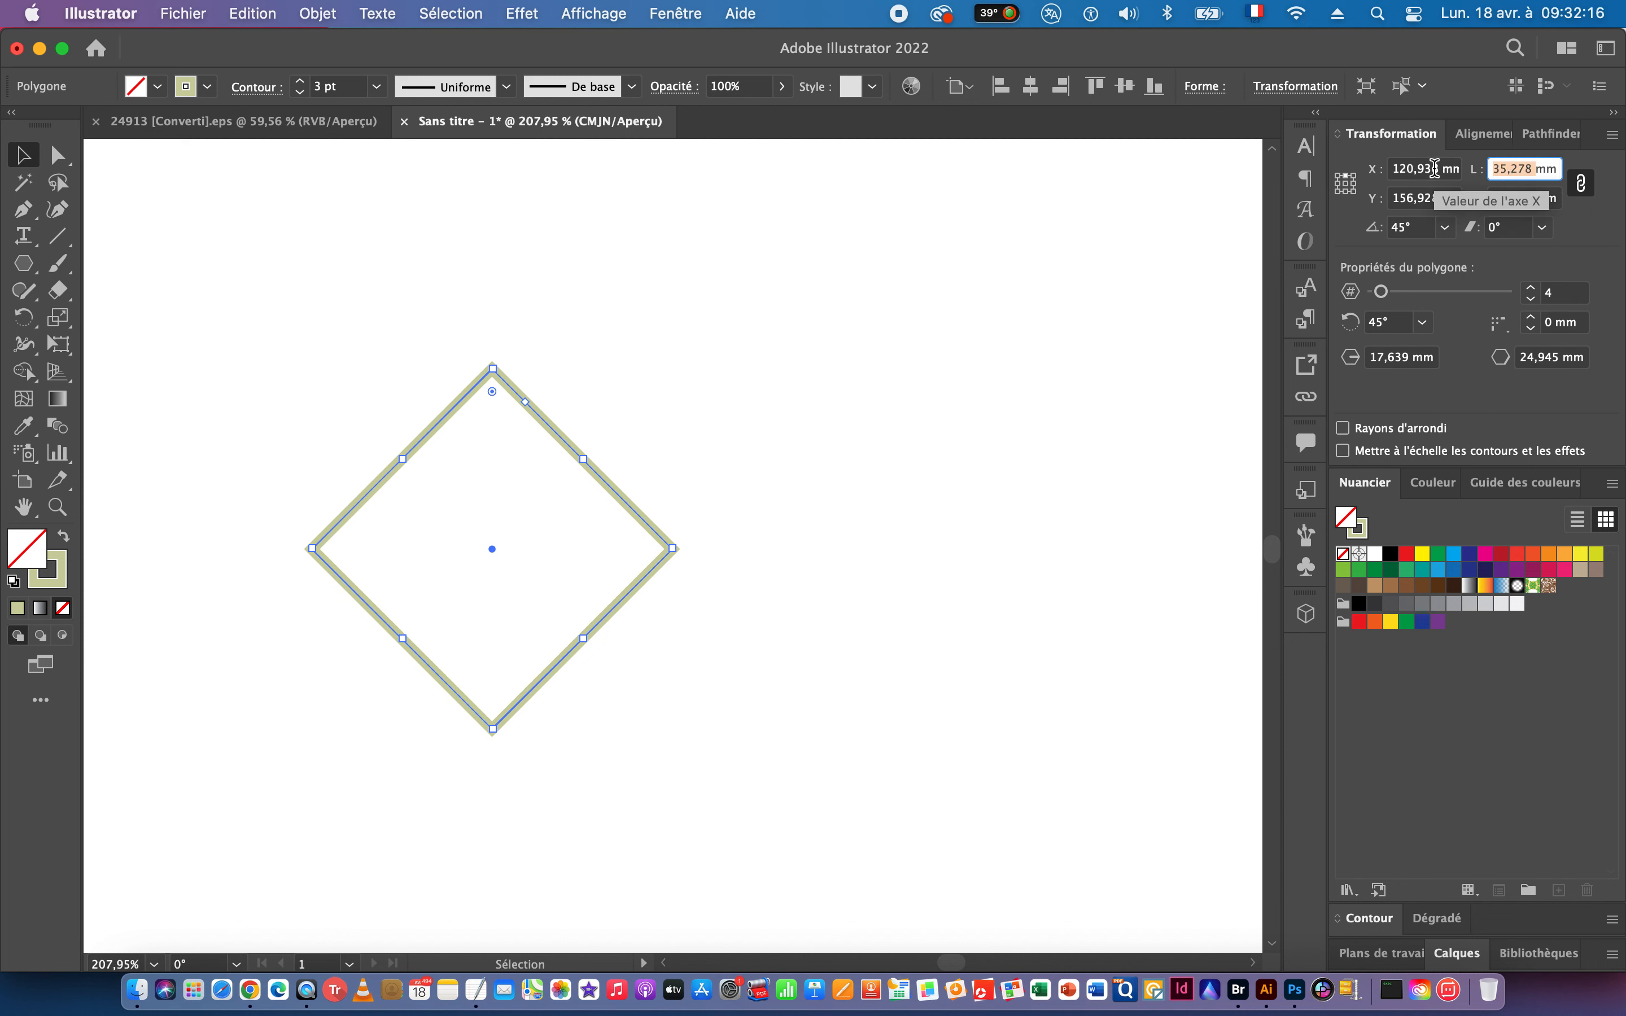
{"action": "left_click", "coordinate": [21, 151]}
{"action": "key", "text": "Return"}
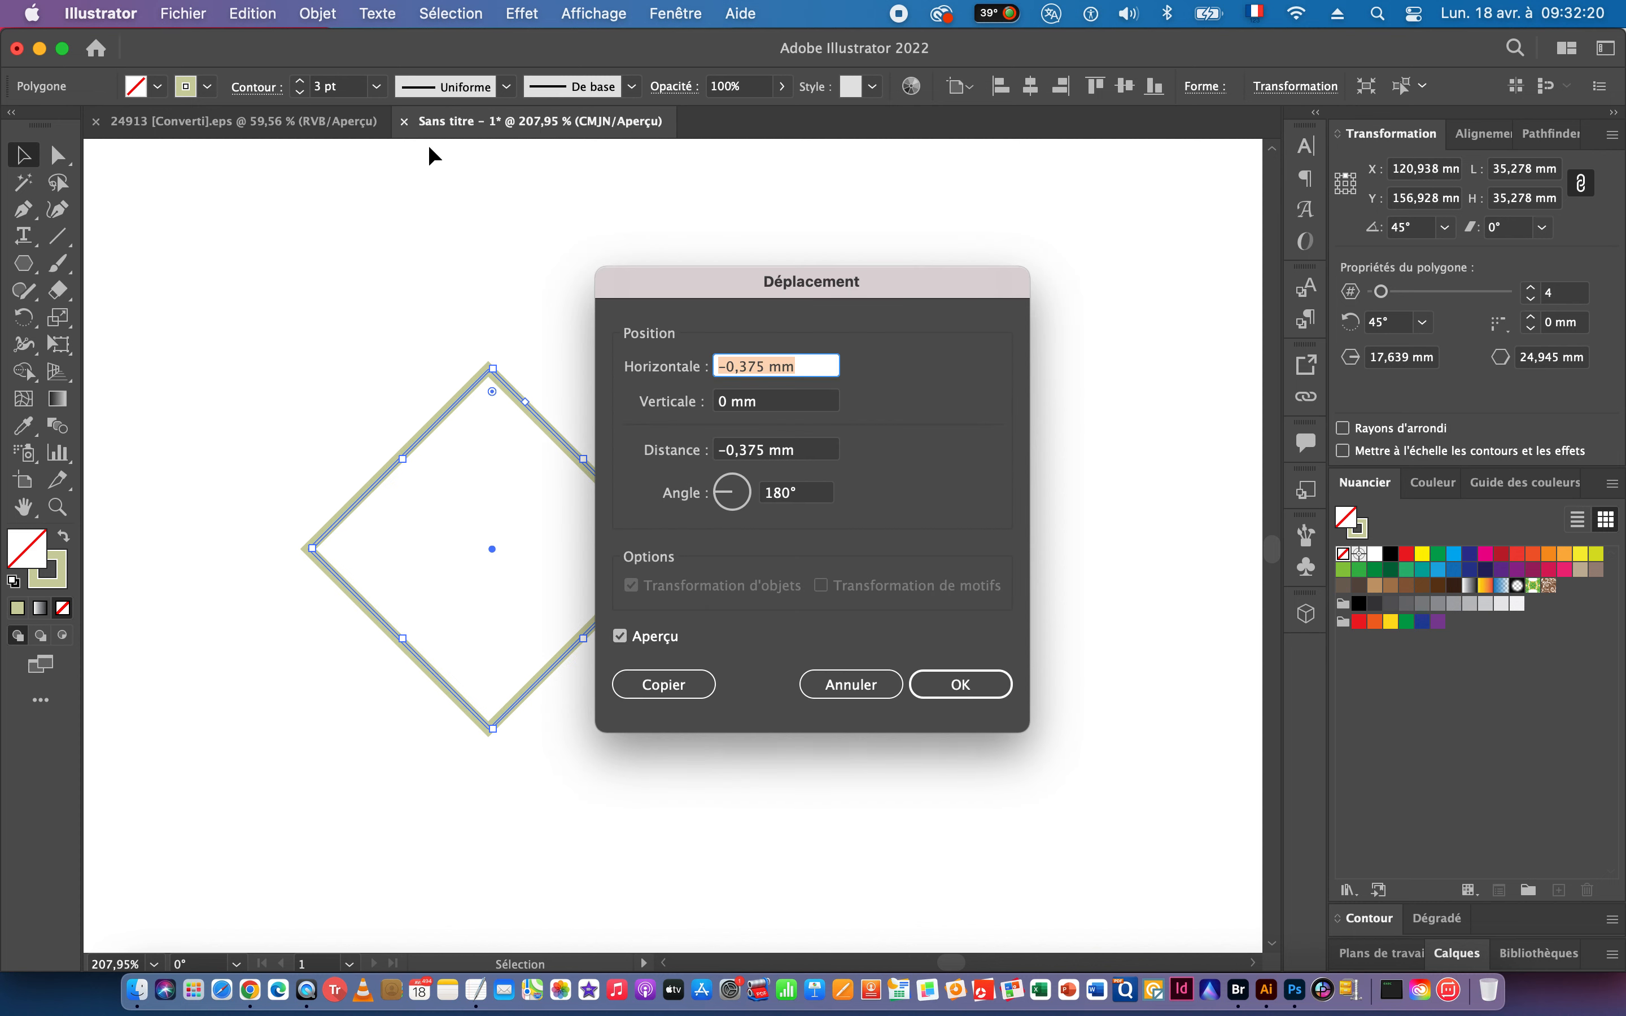
{"action": "type", "text": "35,278"}
{"action": "left_click", "coordinate": [664, 684]}
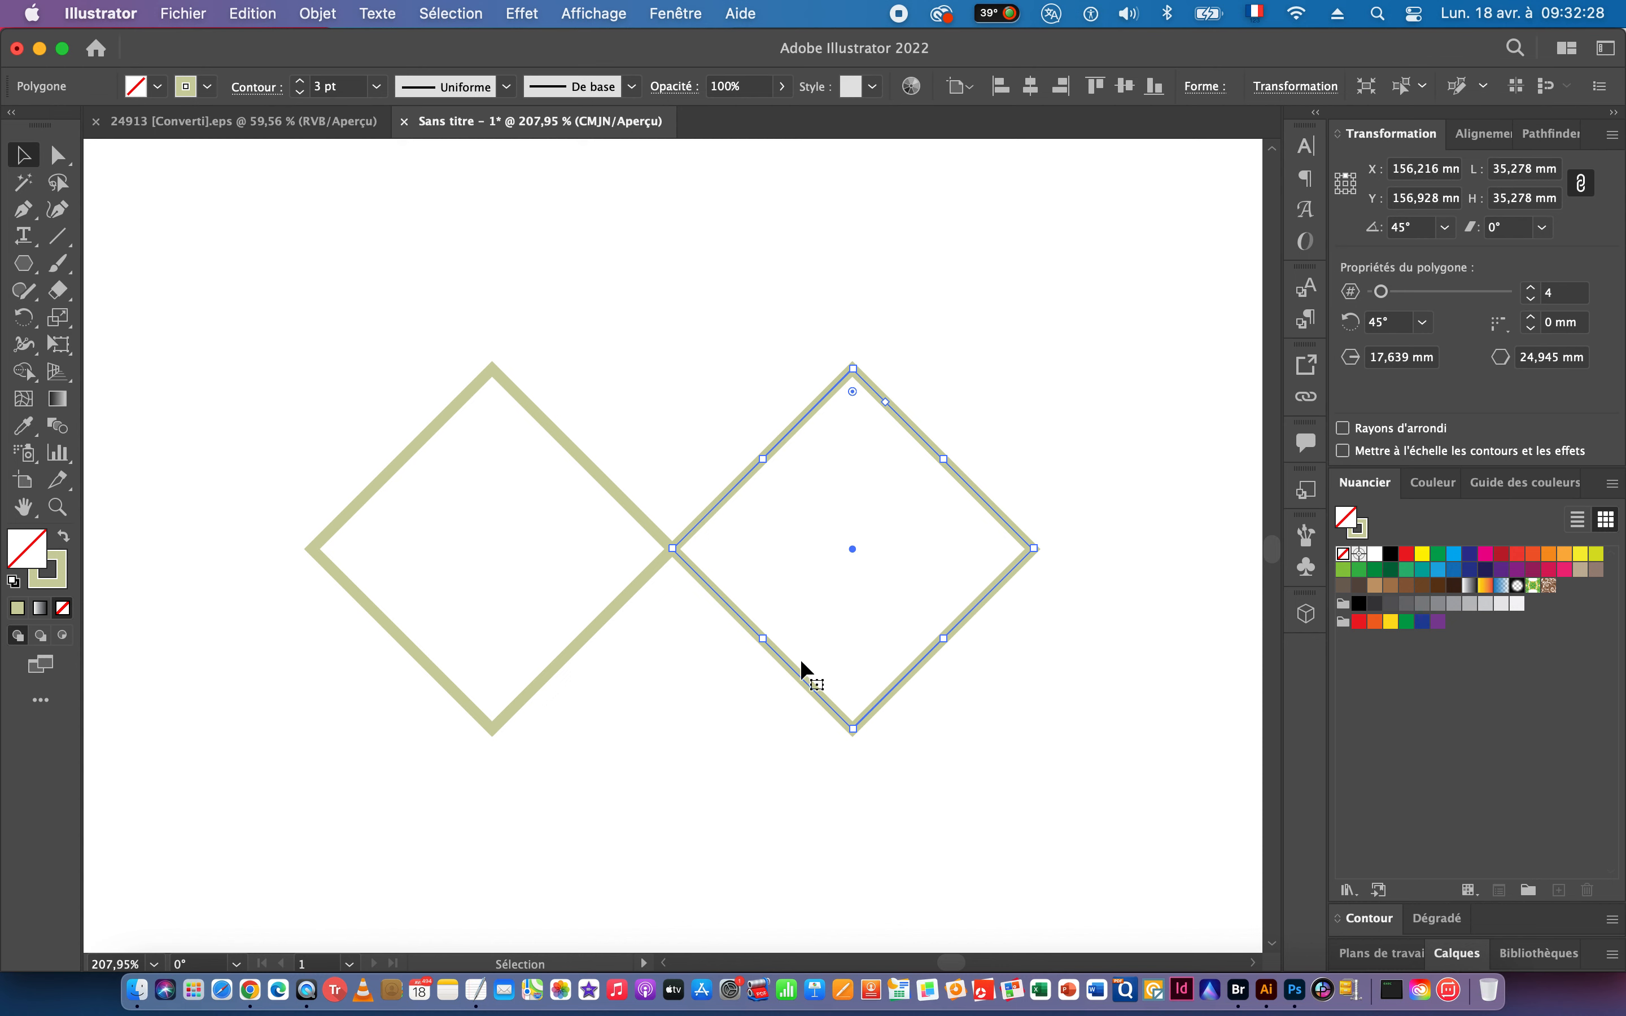
Repeat the copy transformation twice to complete a horizontal row of four touching diamonds.
{"action": "left_click_drag", "start_coordinate": [857, 620], "coordinate": [643, 599]}
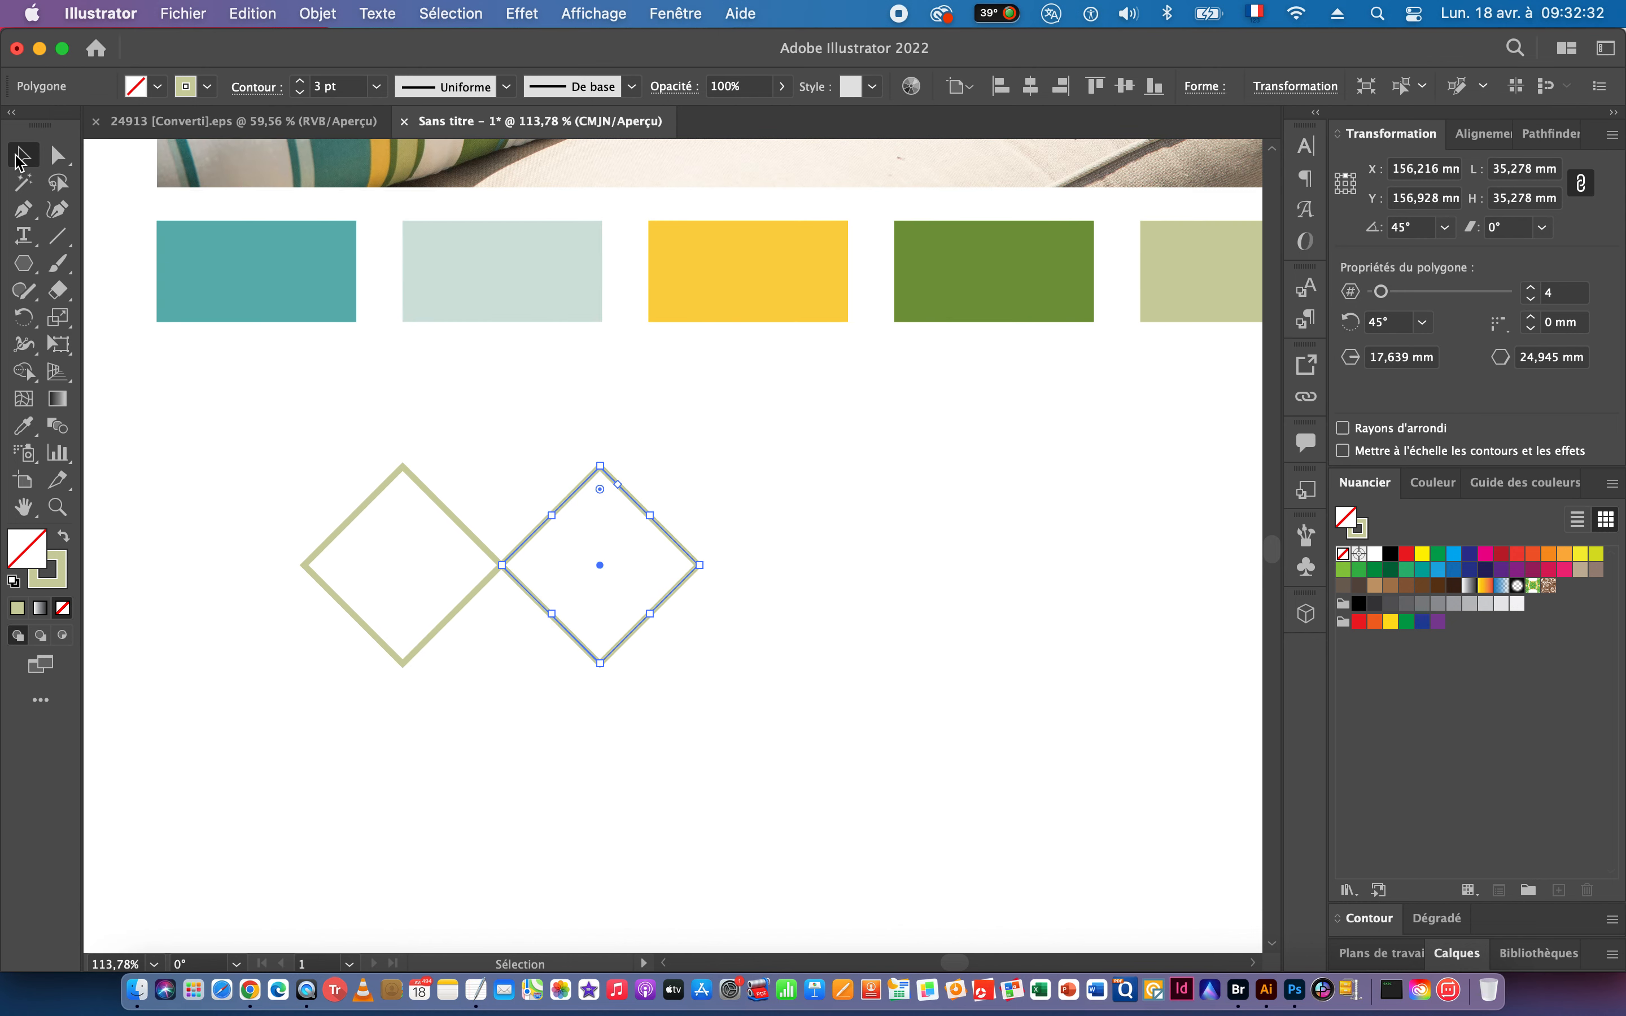
{"action": "key", "text": "super+d"}
{"action": "key", "text": "super+d"}
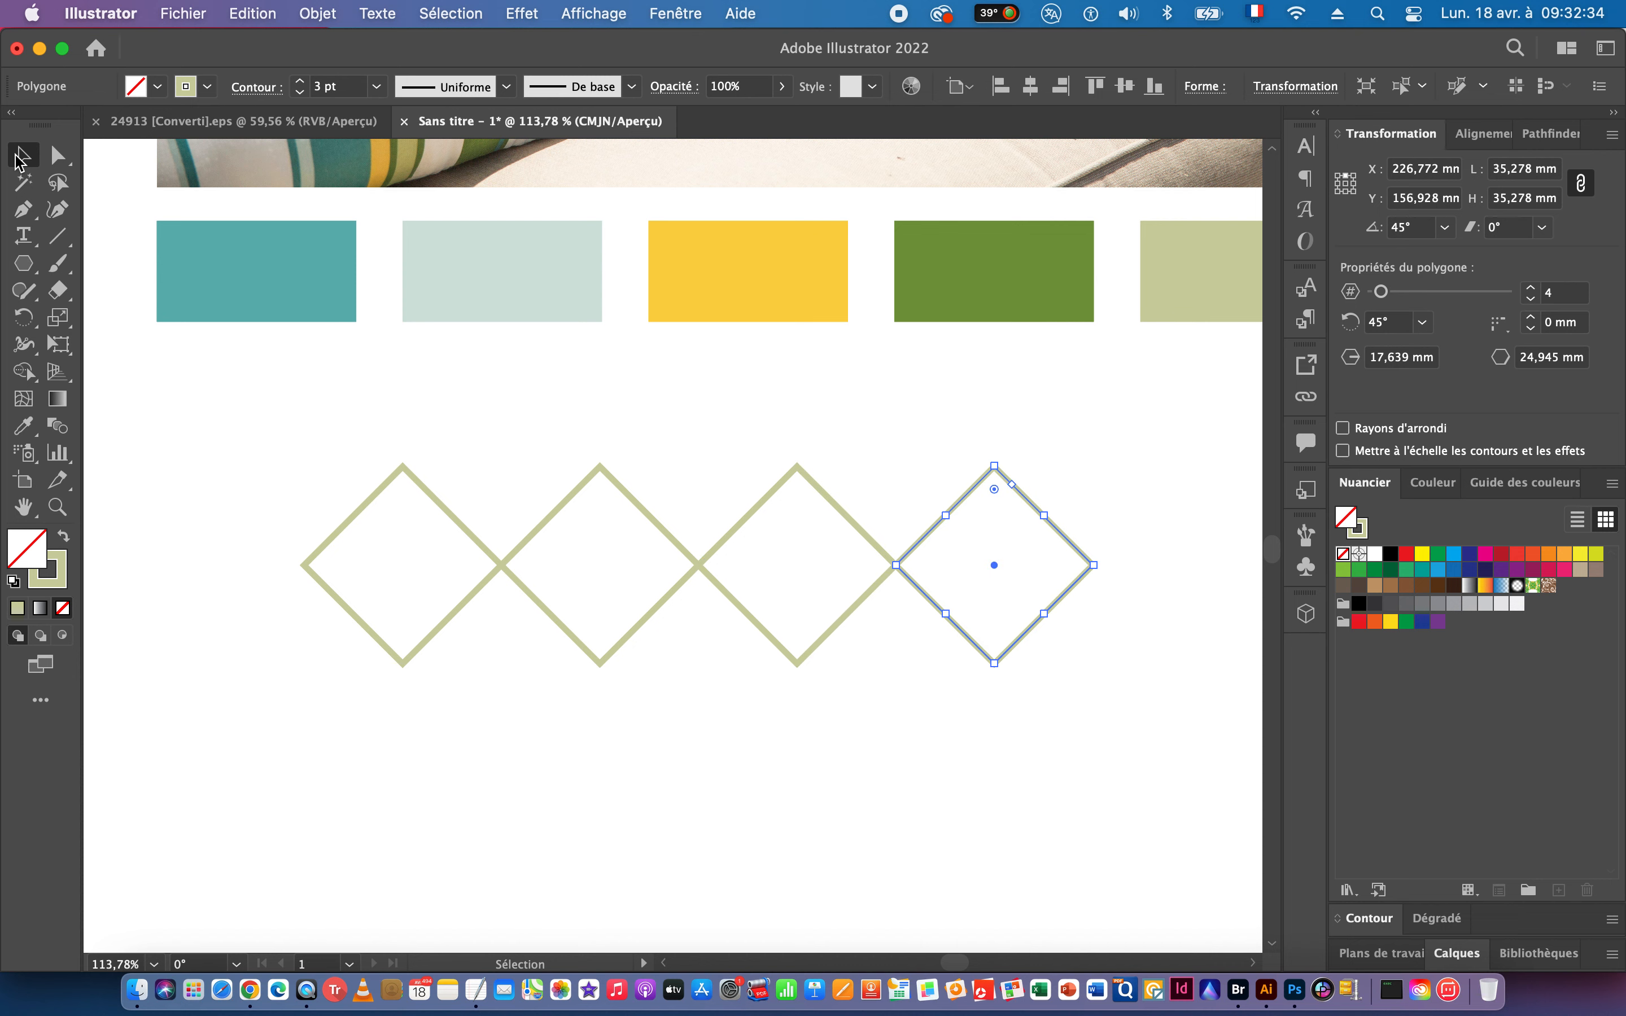
Select all four diamonds and copy the row straight down with a 0 mm horizontal and 35,278 mm vertical offset.
{"action": "left_click_drag", "start_coordinate": [657, 599], "coordinate": [479, 592]}
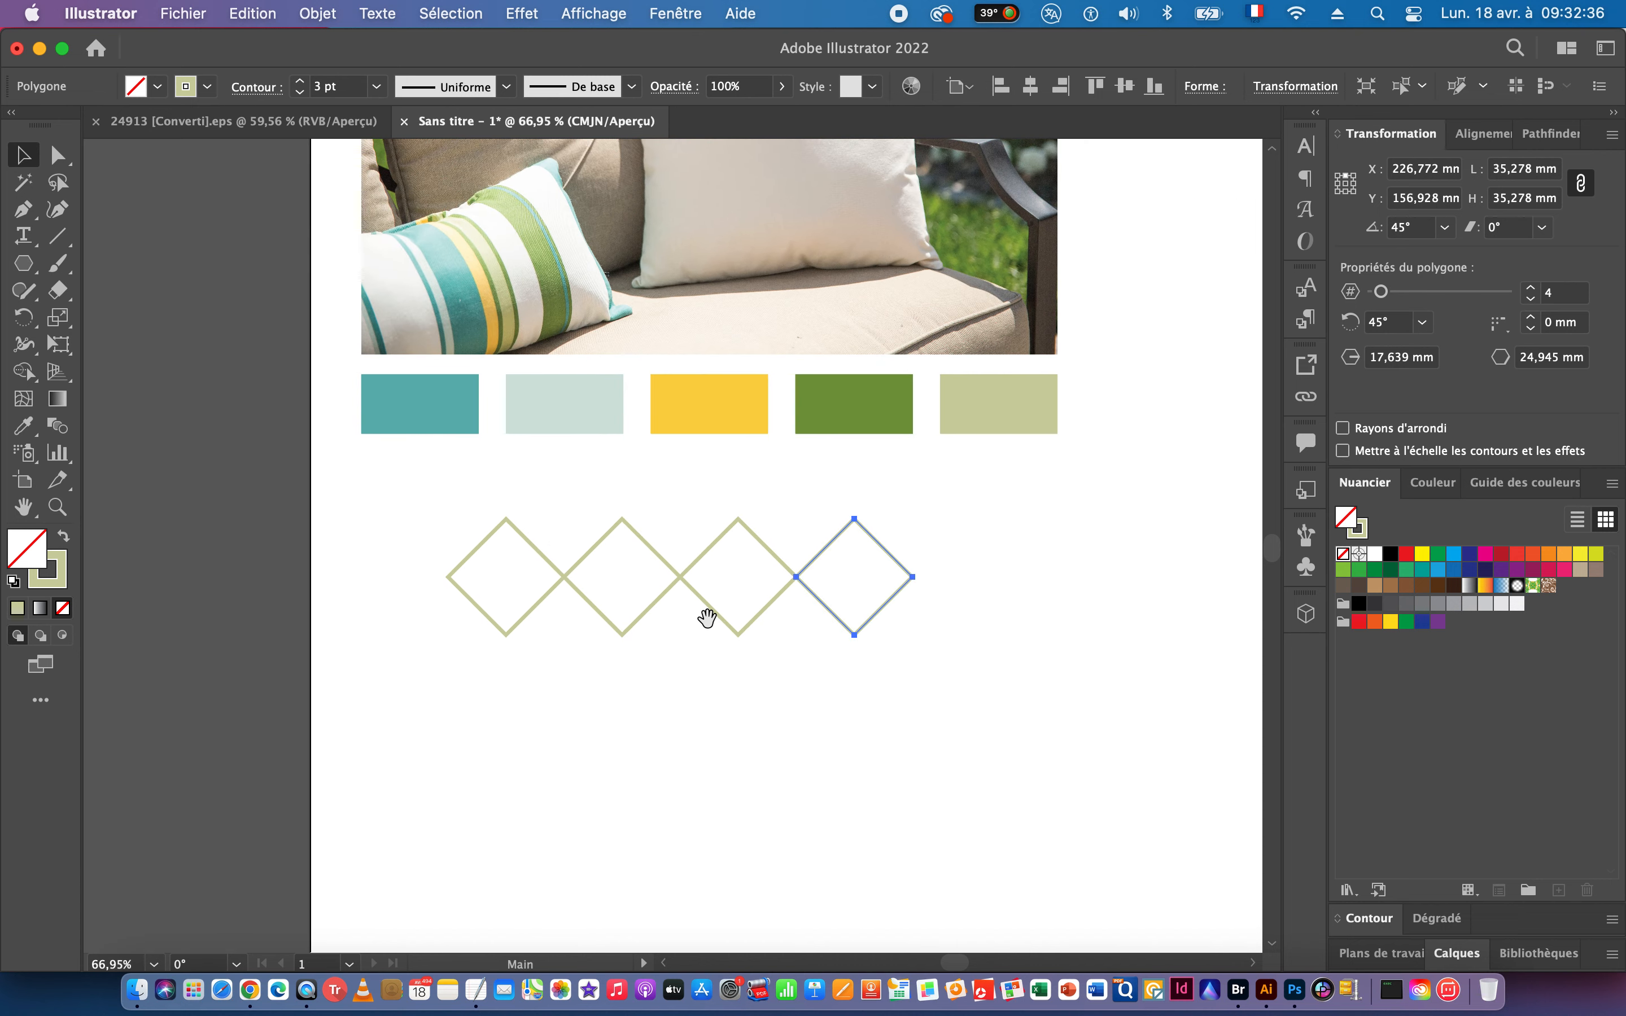
{"action": "left_click_drag", "start_coordinate": [708, 617], "coordinate": [584, 610]}
{"action": "left_click_drag", "start_coordinate": [398, 590], "coordinate": [401, 512]}
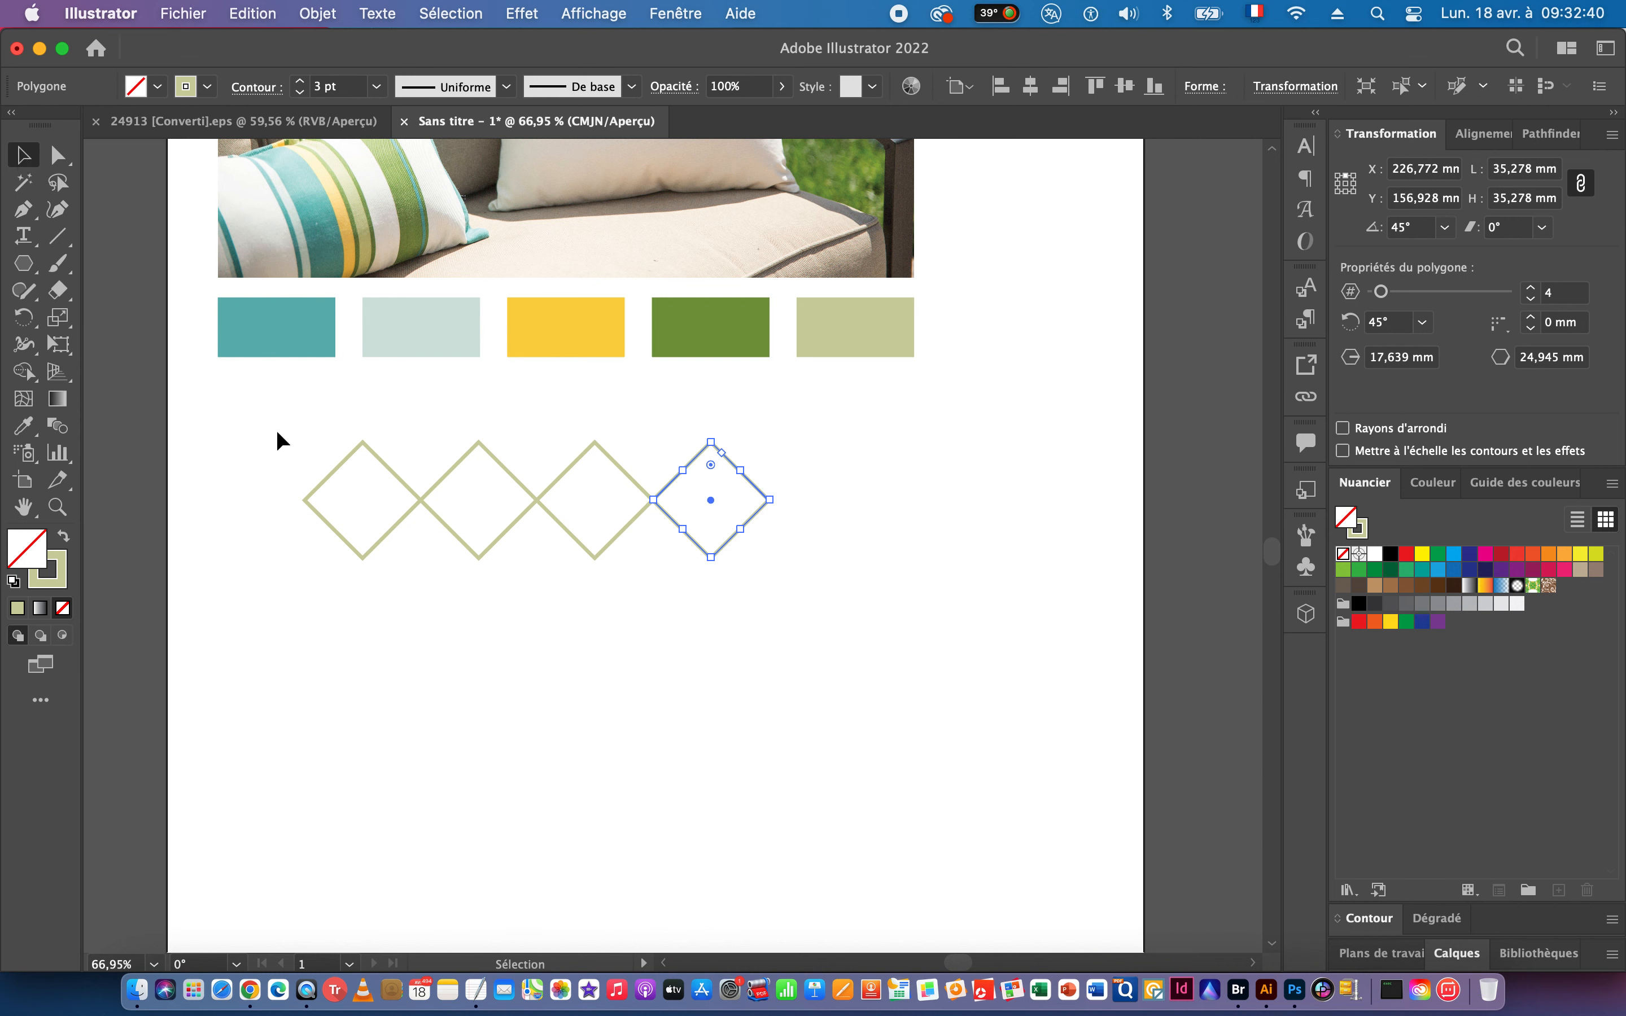
{"action": "left_click_drag", "start_coordinate": [786, 561], "coordinate": [786, 562]}
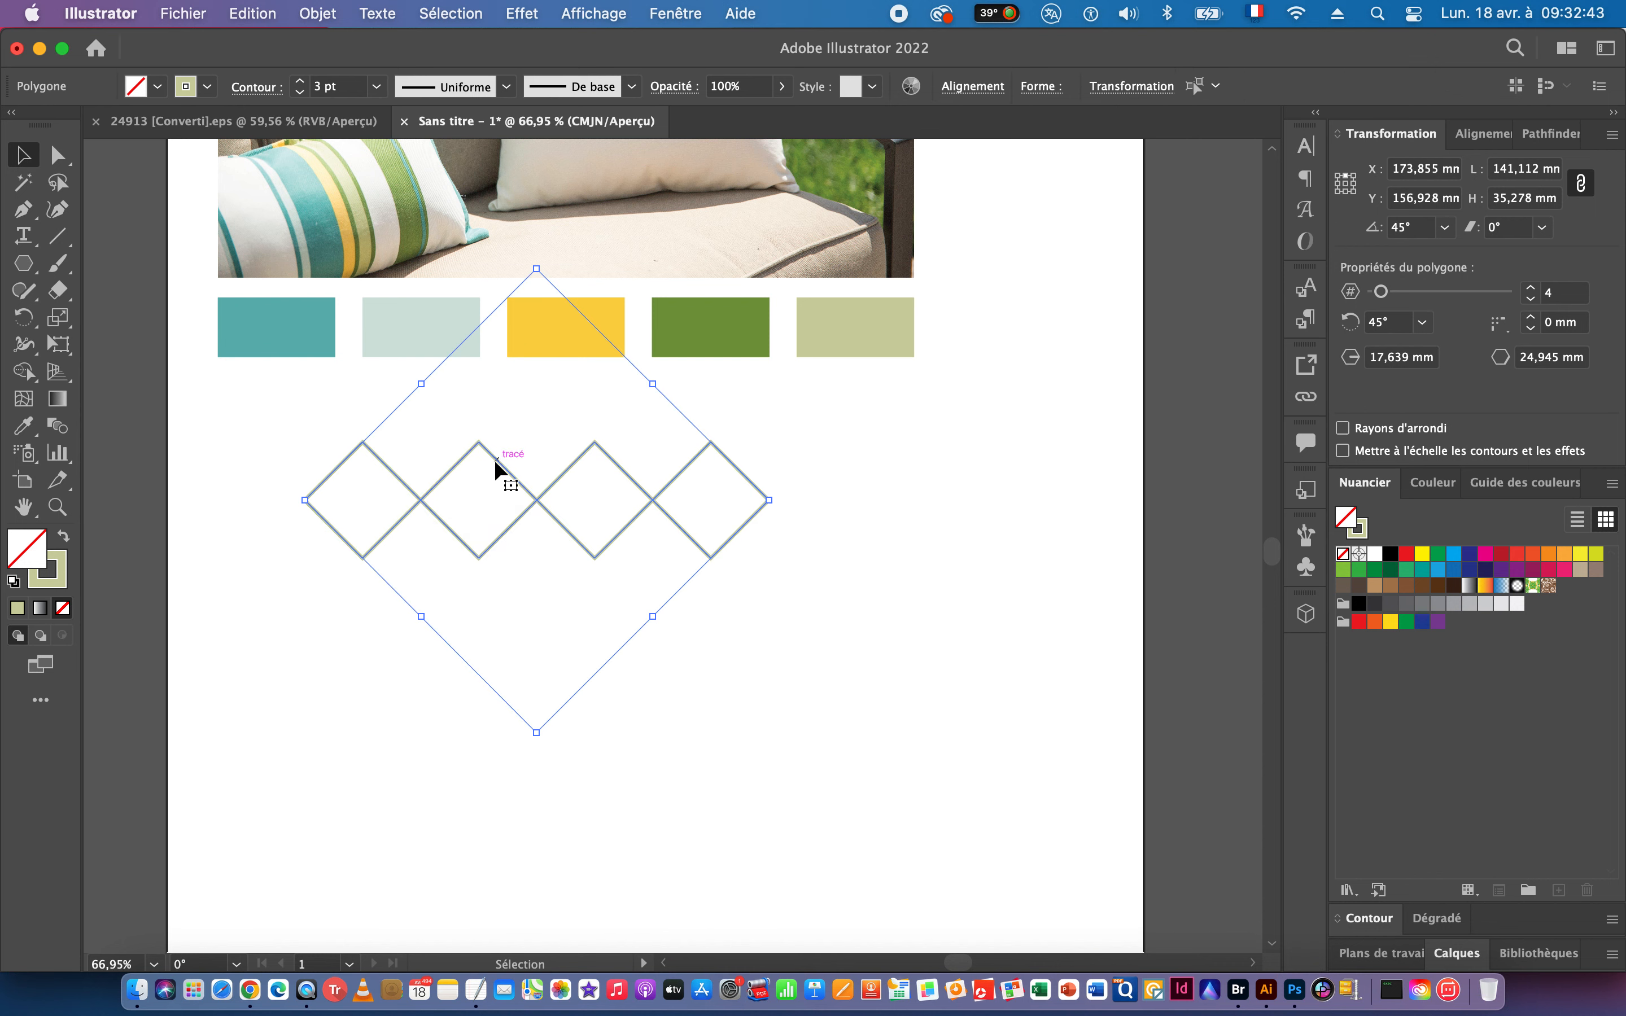
{"action": "key", "text": "a"}
{"action": "left_click_drag", "start_coordinate": [534, 570], "coordinate": [592, 551]}
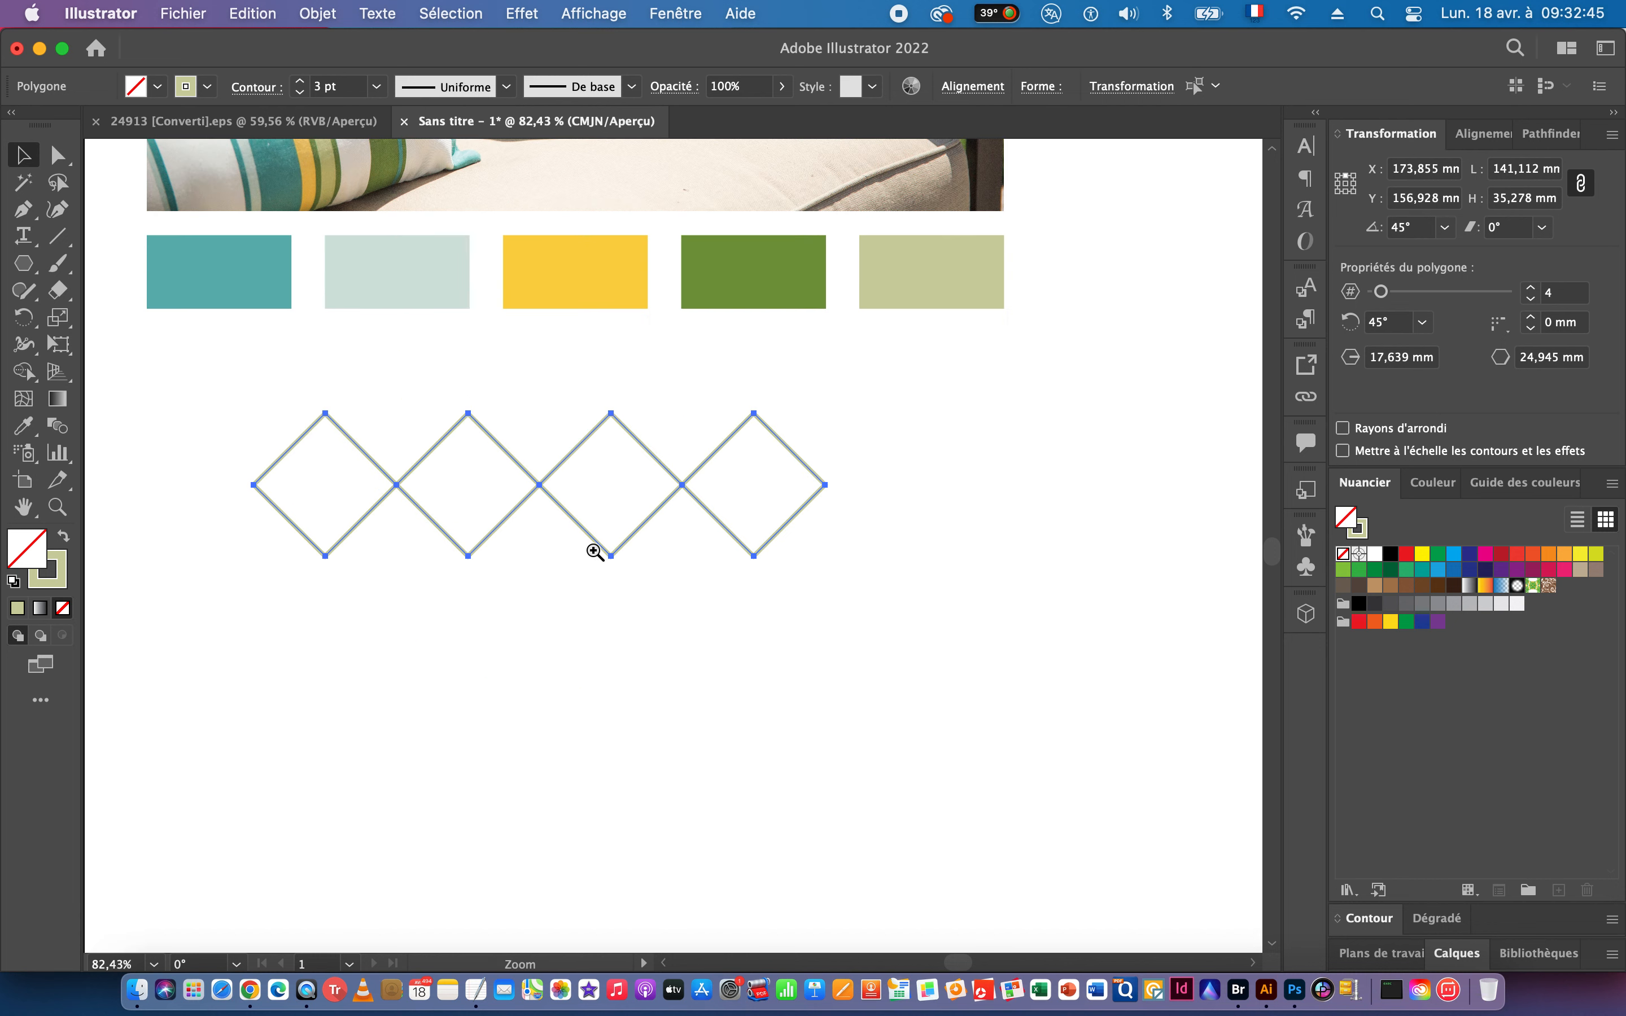
{"action": "left_click", "coordinate": [1534, 201]}
{"action": "key", "text": "super+c"}
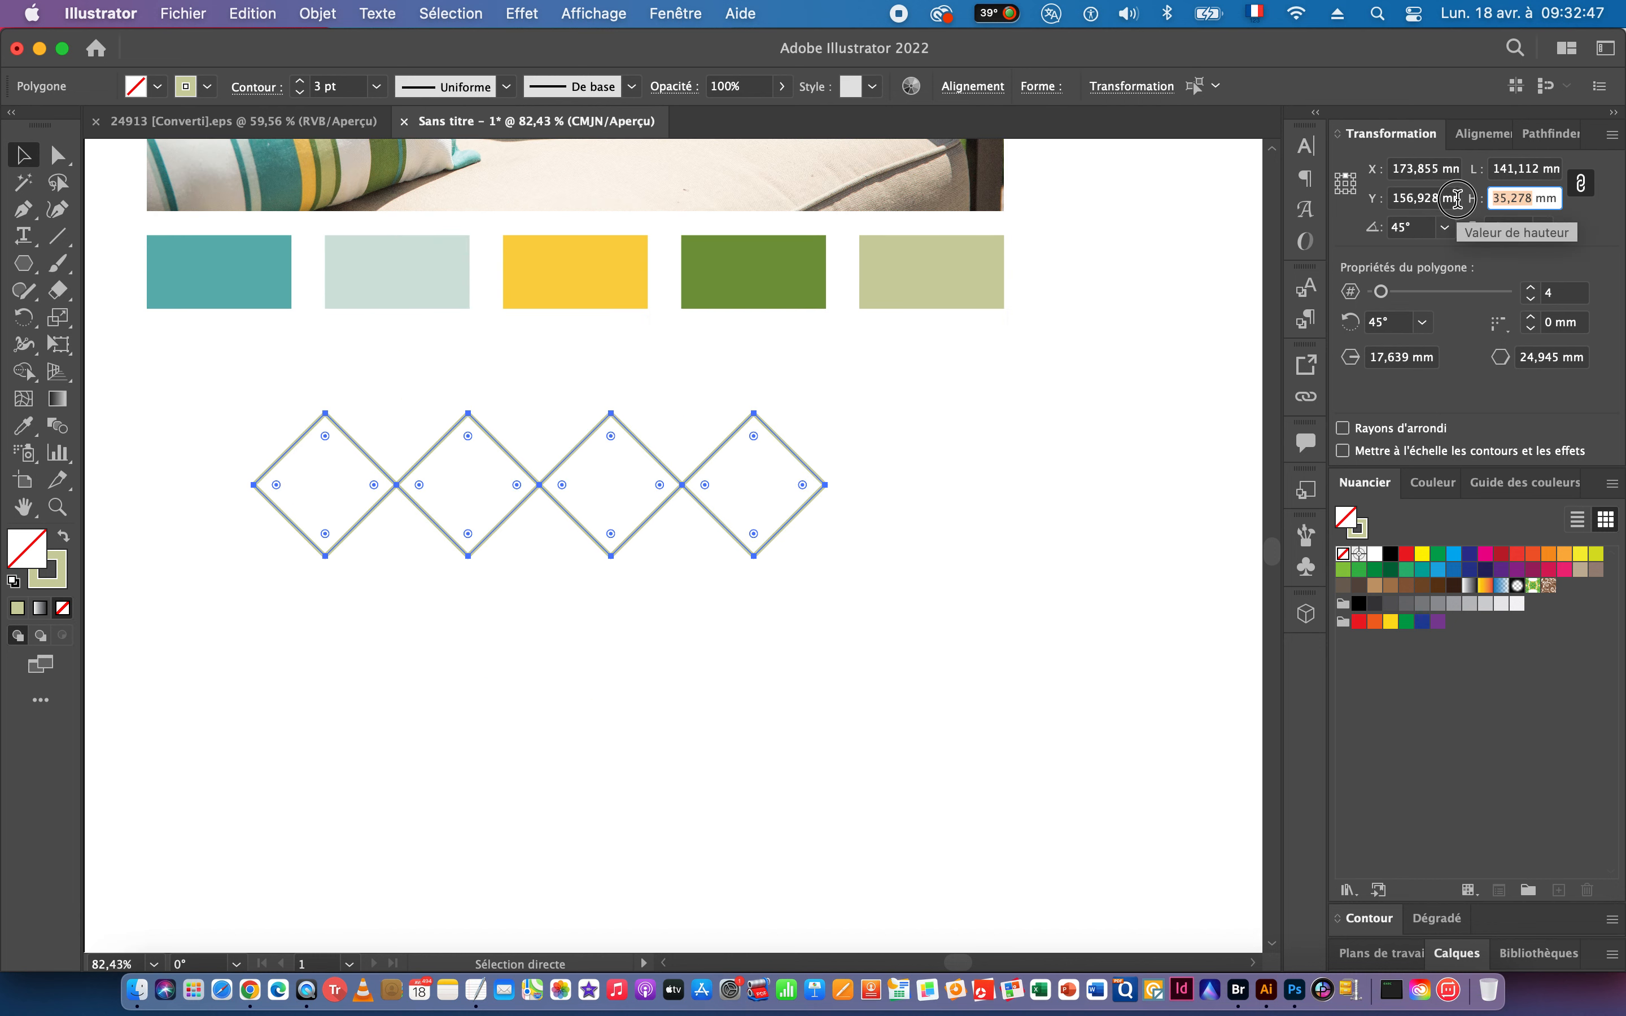
{"action": "key", "text": "Return"}
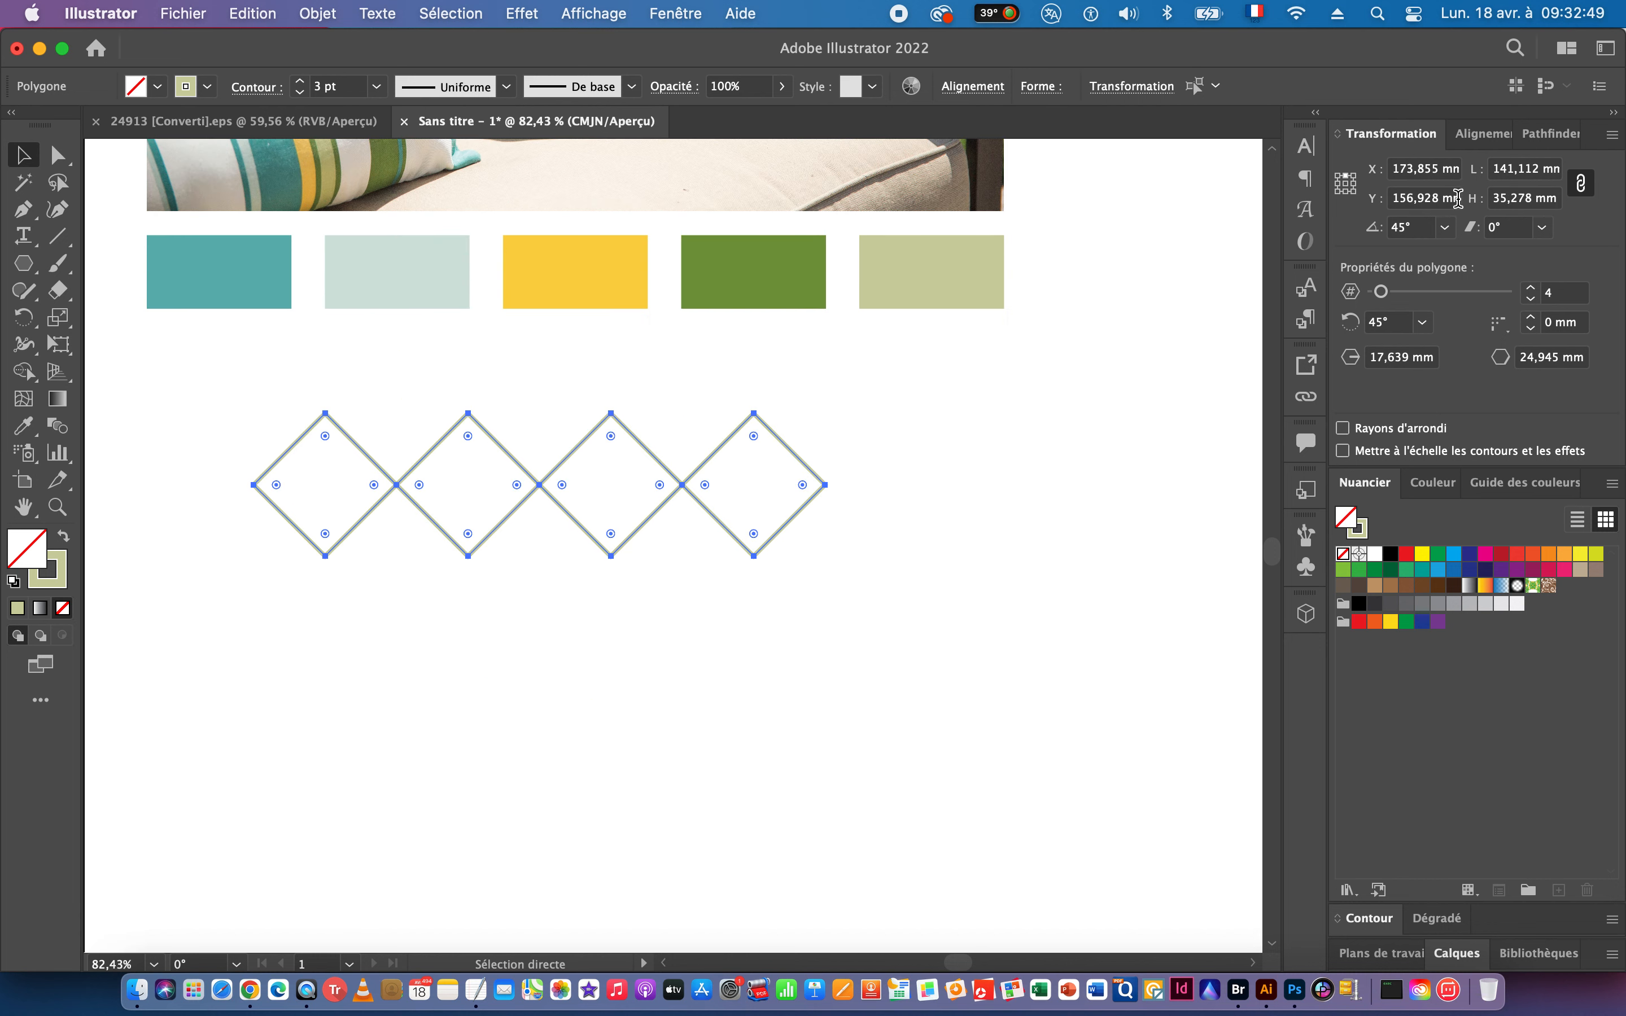
{"action": "key", "text": "Return"}
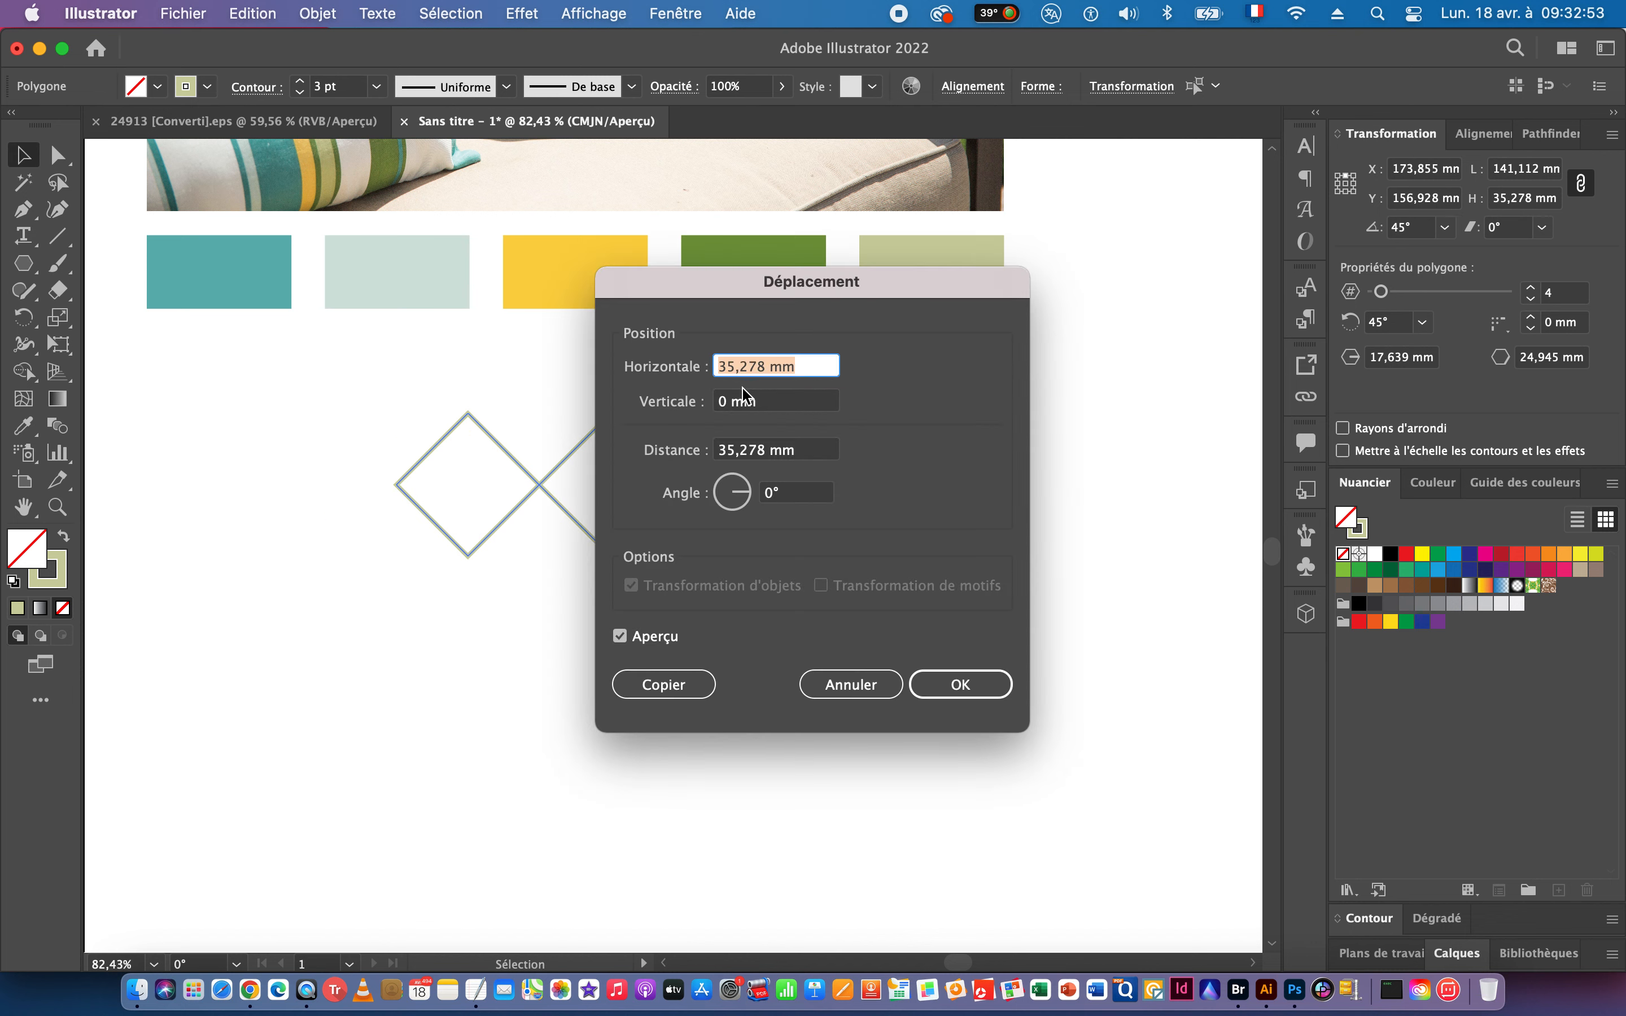
{"action": "type", "text": "0"}
{"action": "key", "text": "Tab"}
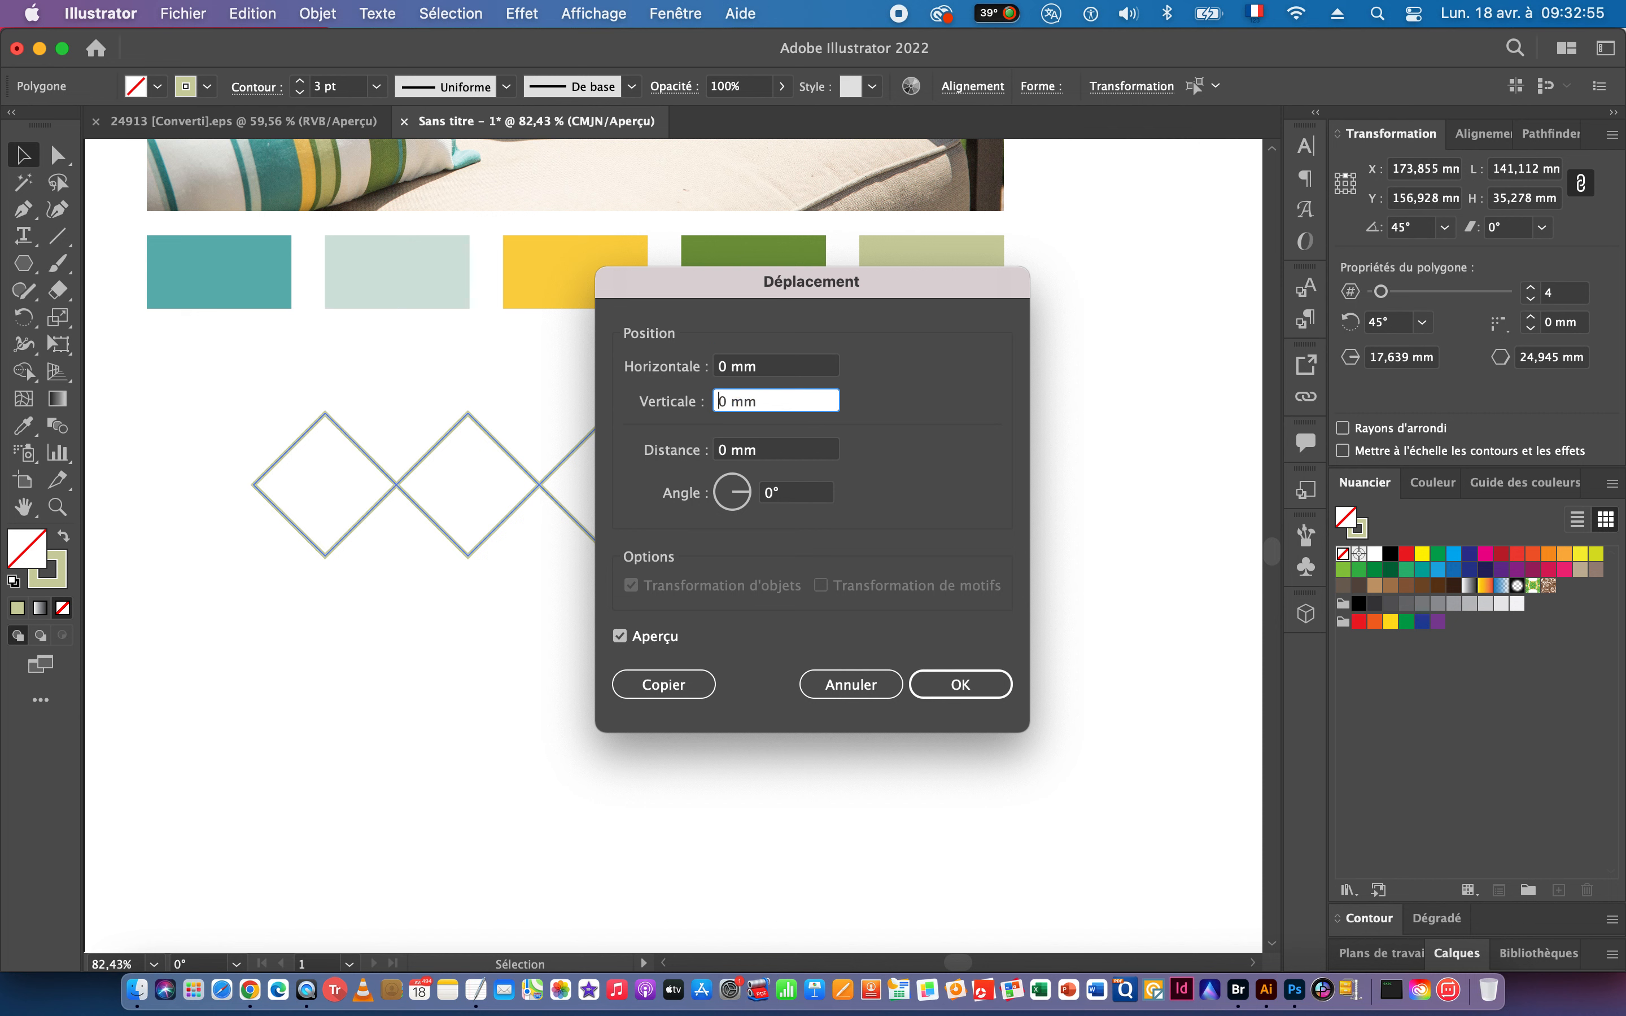
{"action": "key", "text": "super+v"}
{"action": "left_click", "coordinate": [664, 684]}
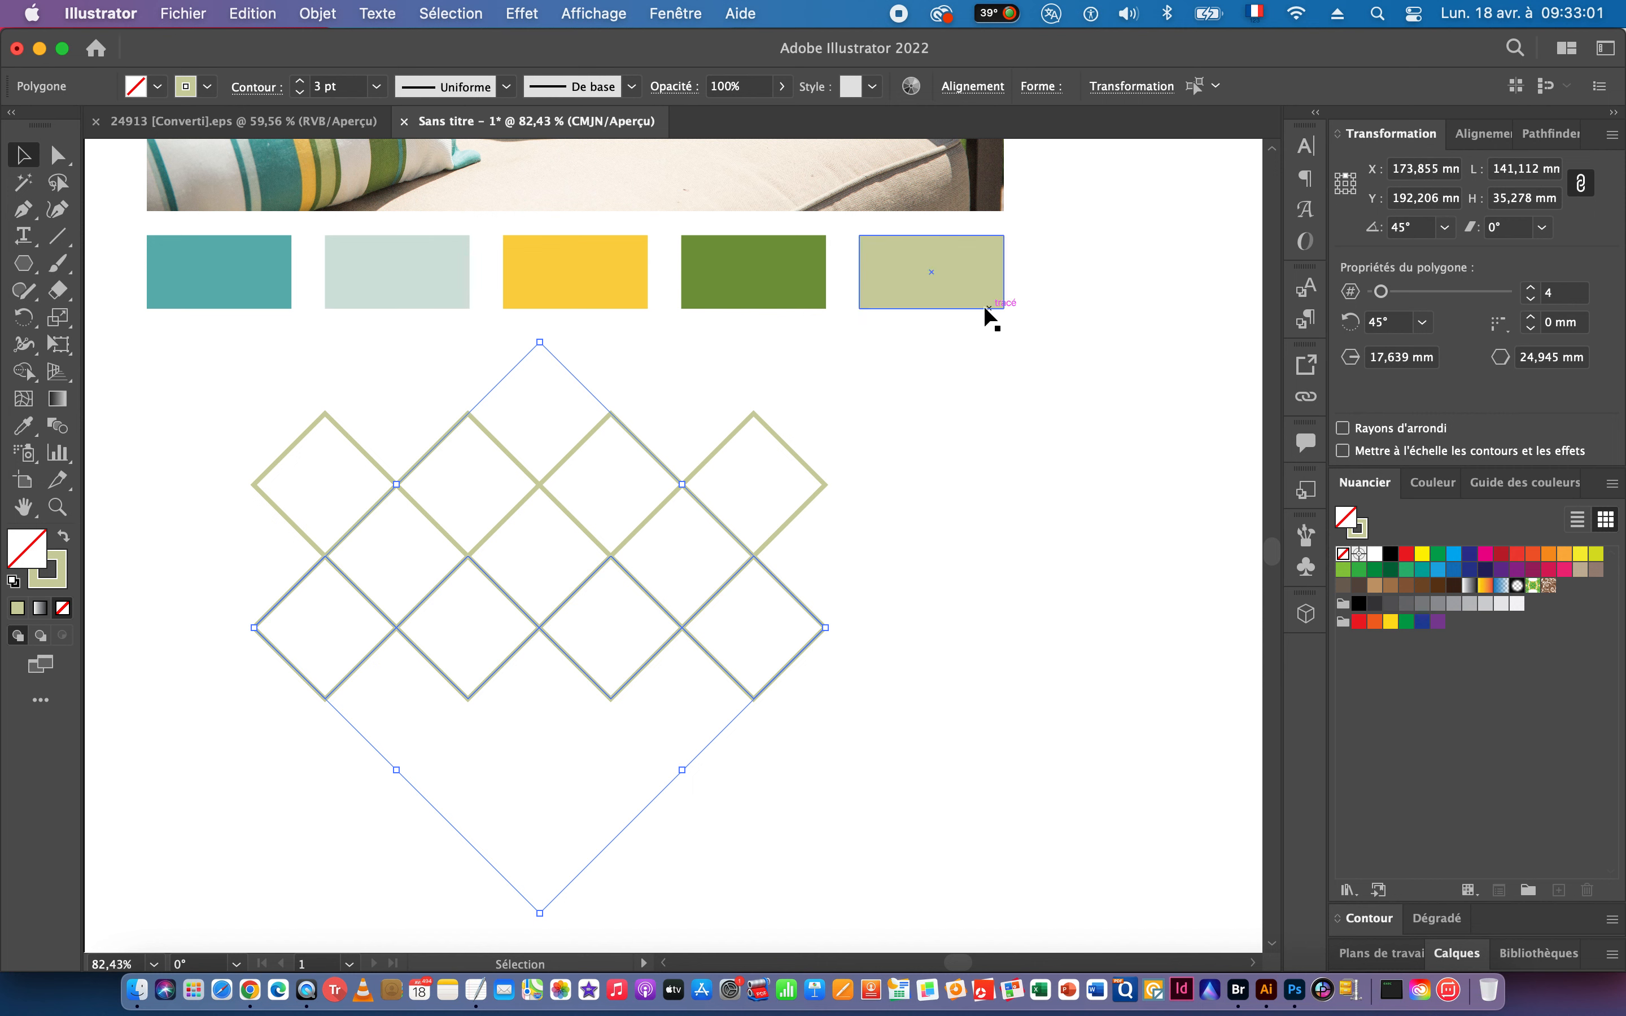
Recolour the lower row's outlines with the teal sampled from the first palette swatch, keeping the diamonds unfilled.
{"action": "left_click", "coordinate": [64, 568]}
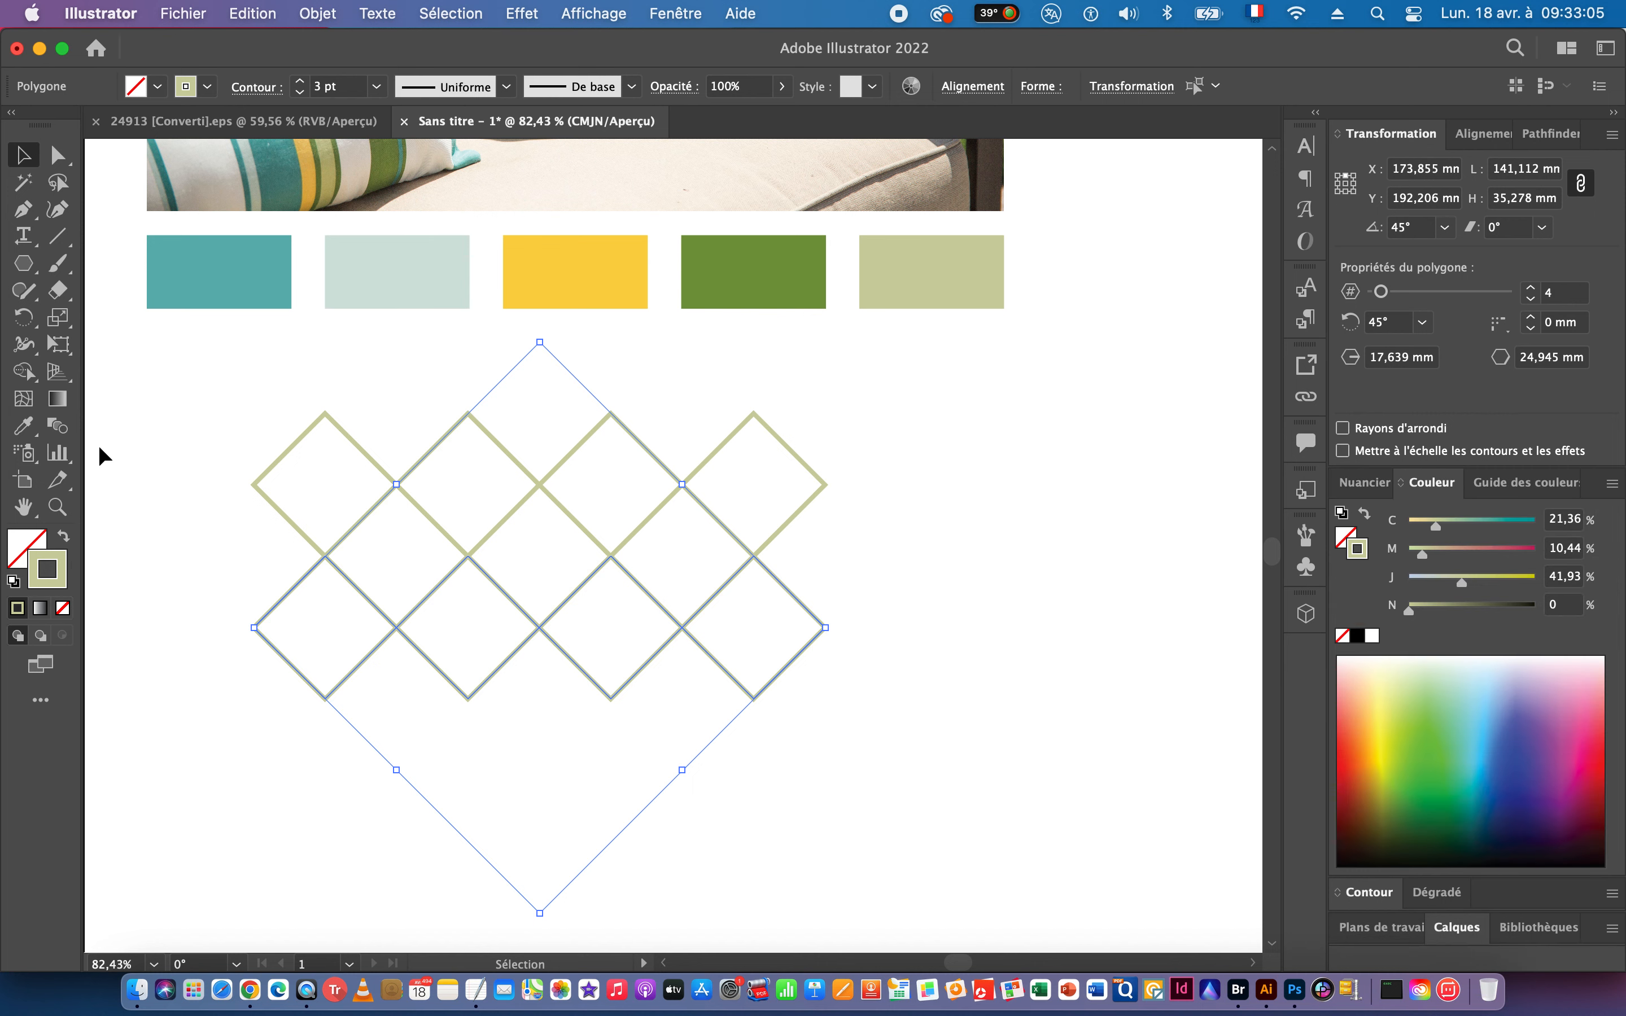
{"action": "left_click", "coordinate": [23, 425]}
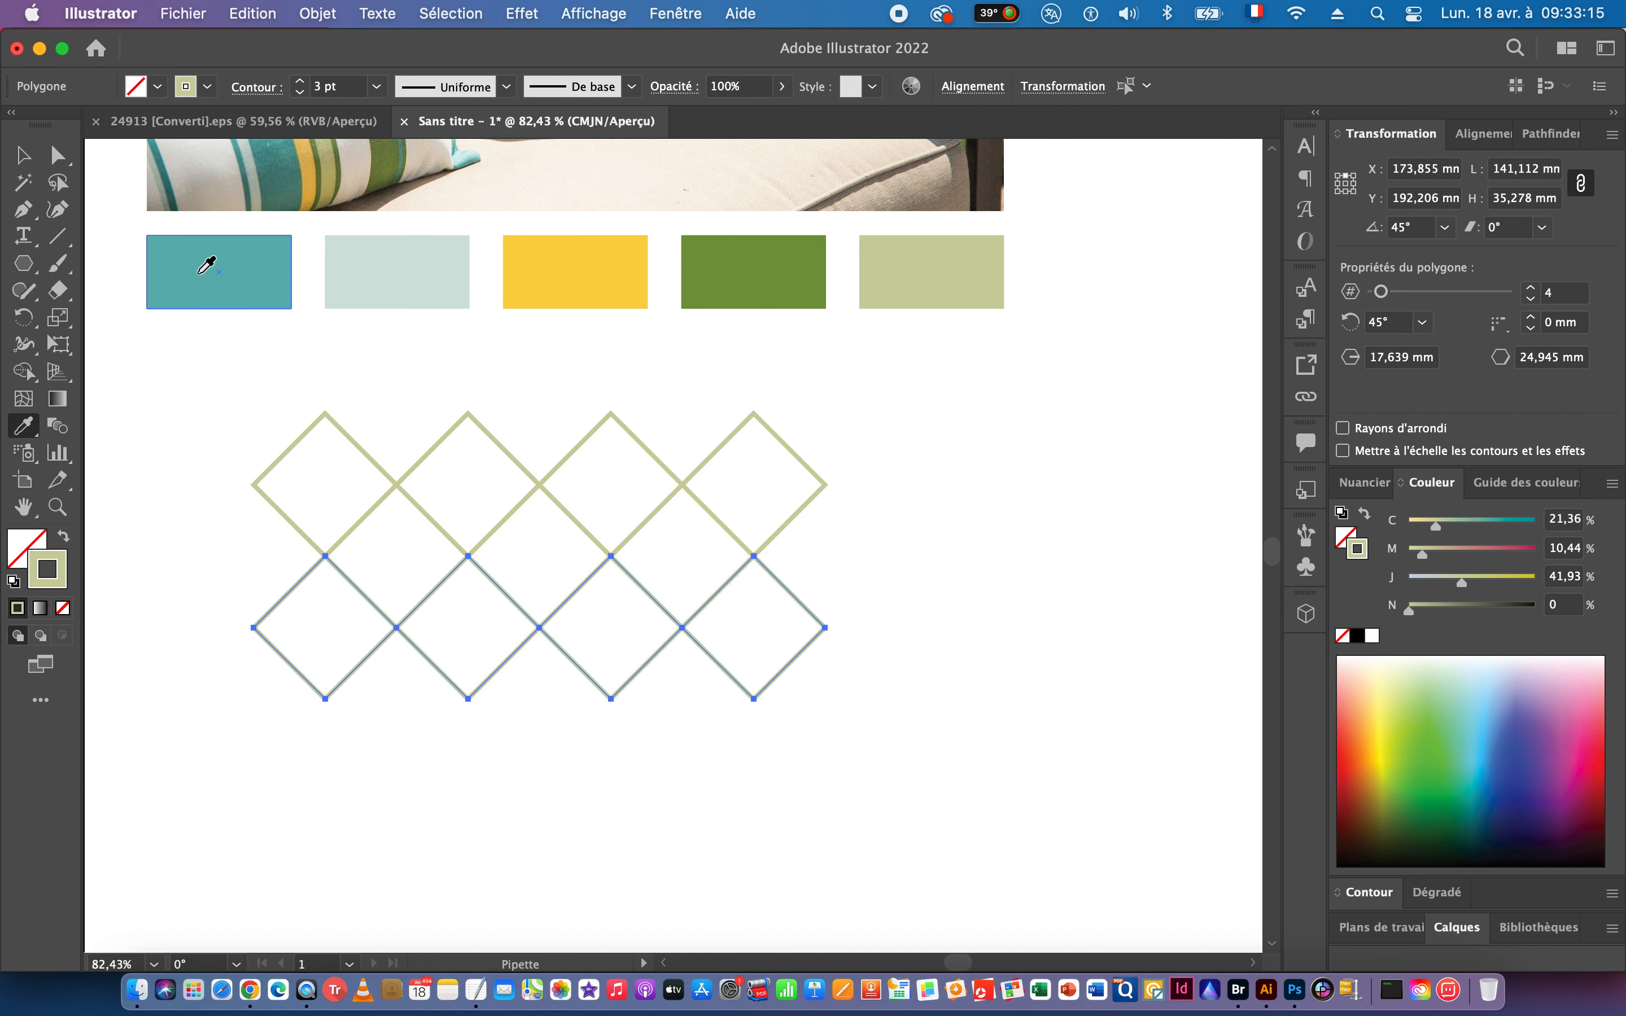
{"action": "left_click", "coordinate": [242, 268]}
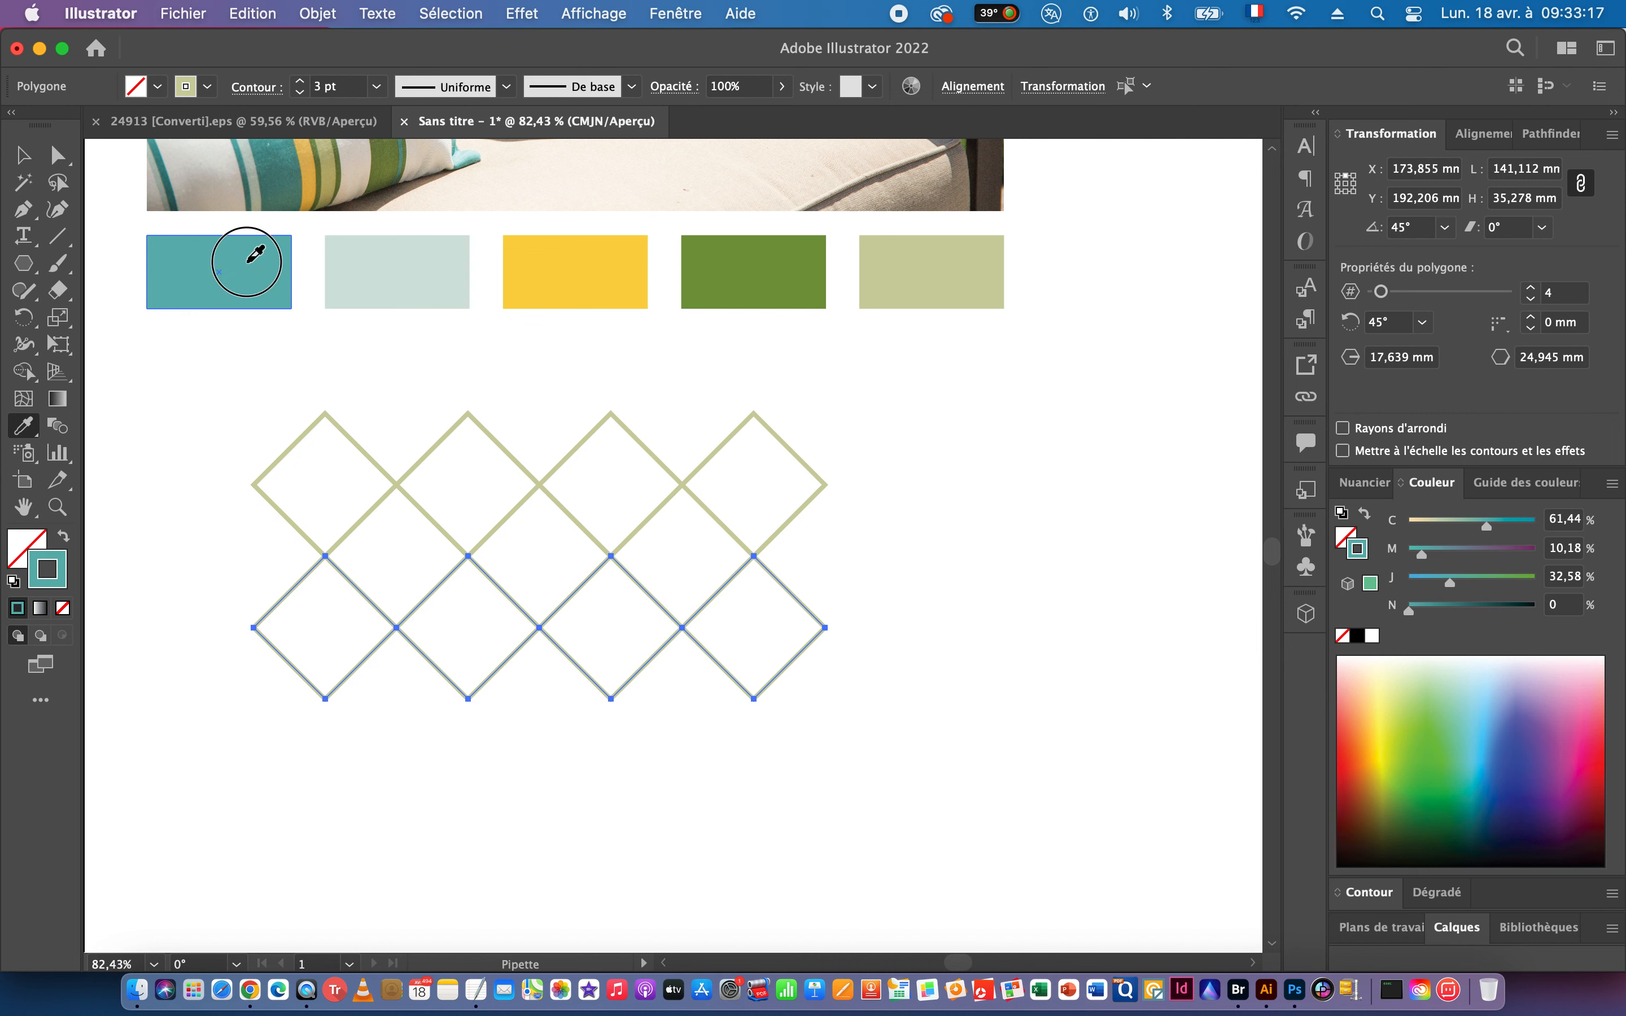
{"action": "left_click", "coordinate": [22, 160]}
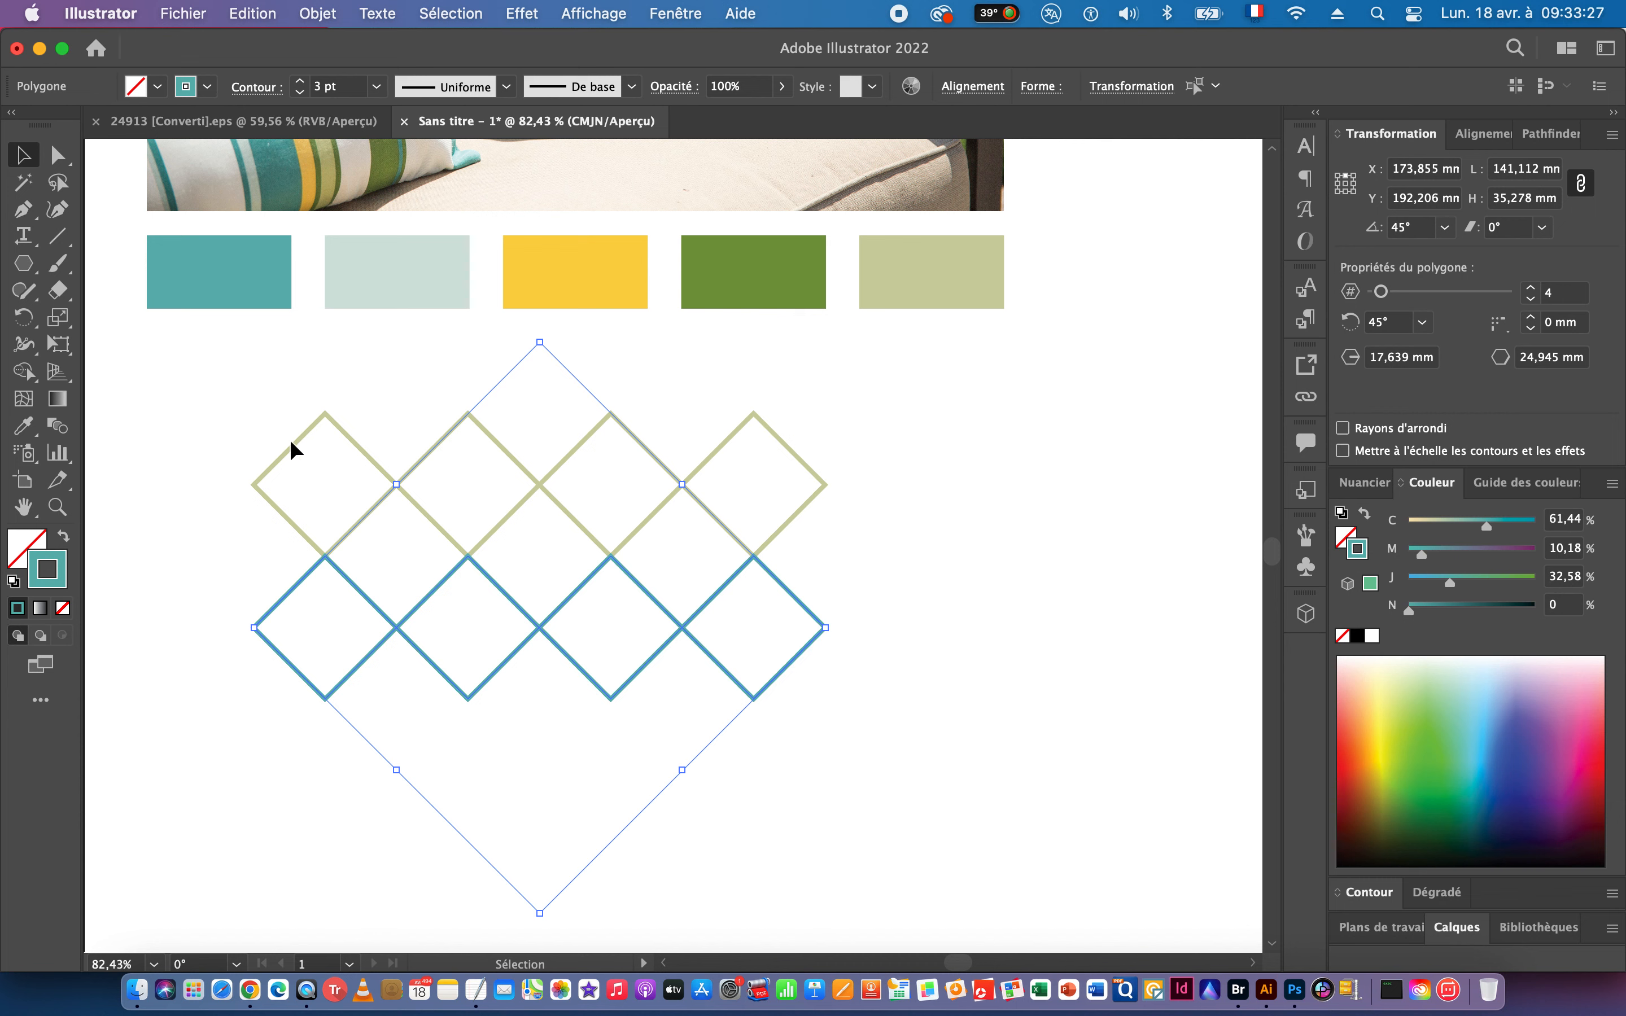
Select the upper row of diamonds and copy it down by half its height, using 0 mm horizontal and 35,278/2 vertical.
{"action": "left_click_drag", "start_coordinate": [308, 428], "coordinate": [820, 482]}
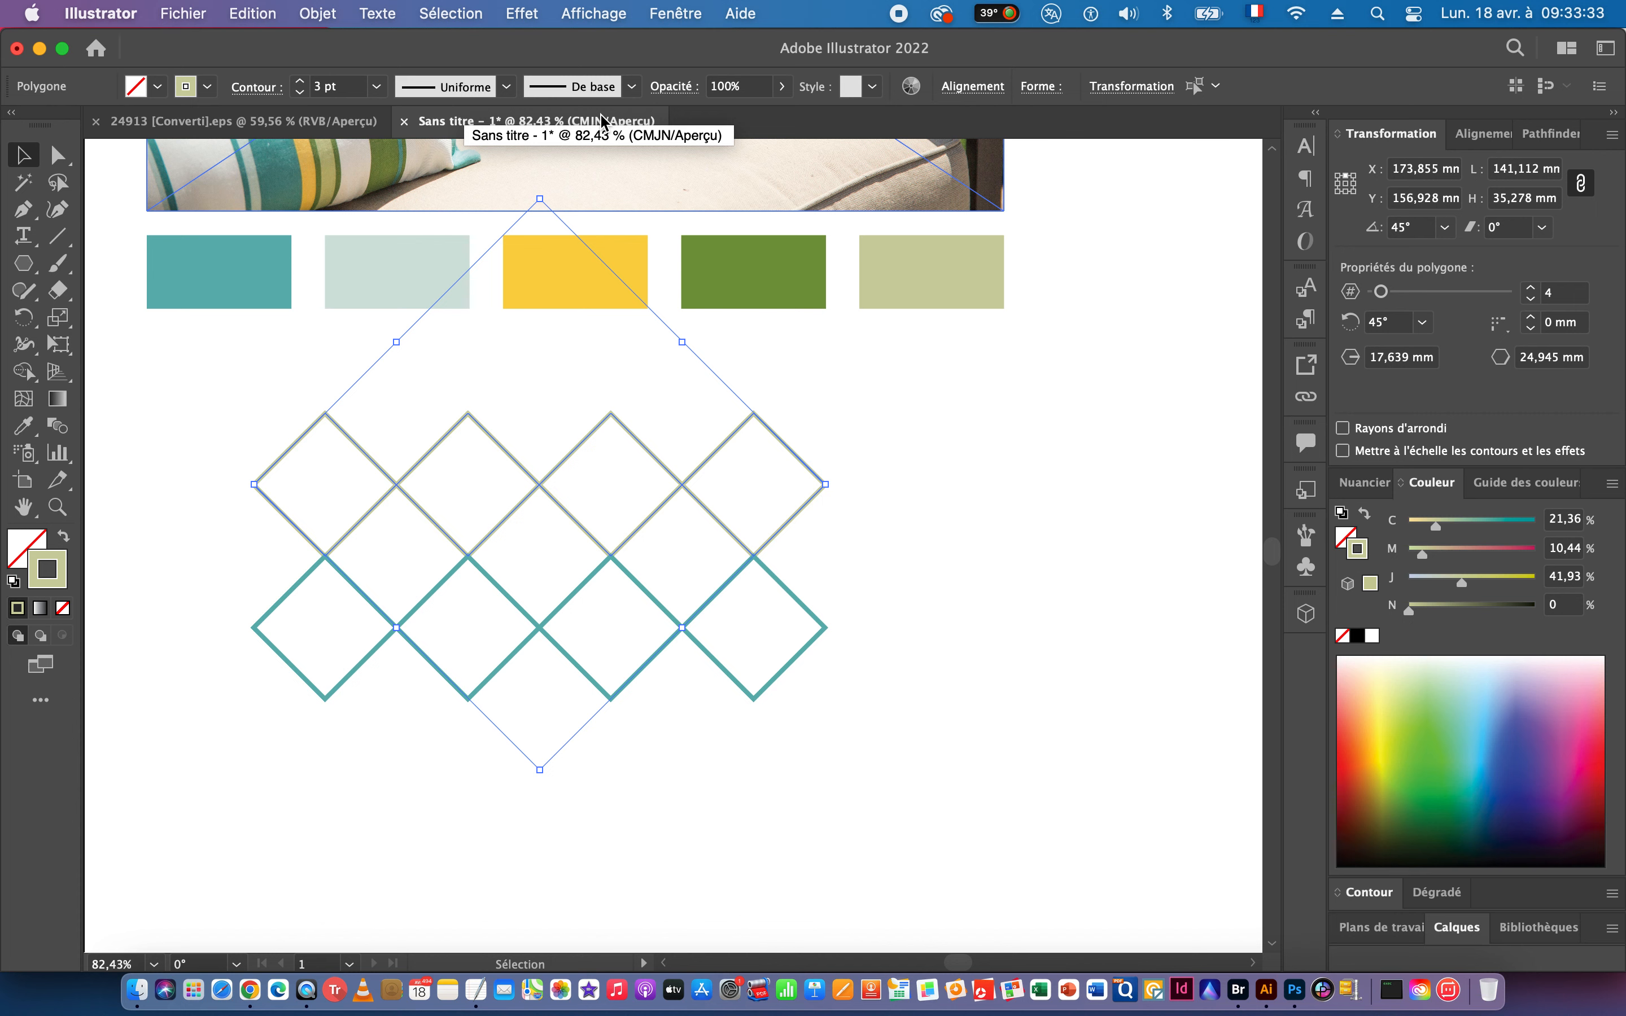
{"action": "key", "text": "Return"}
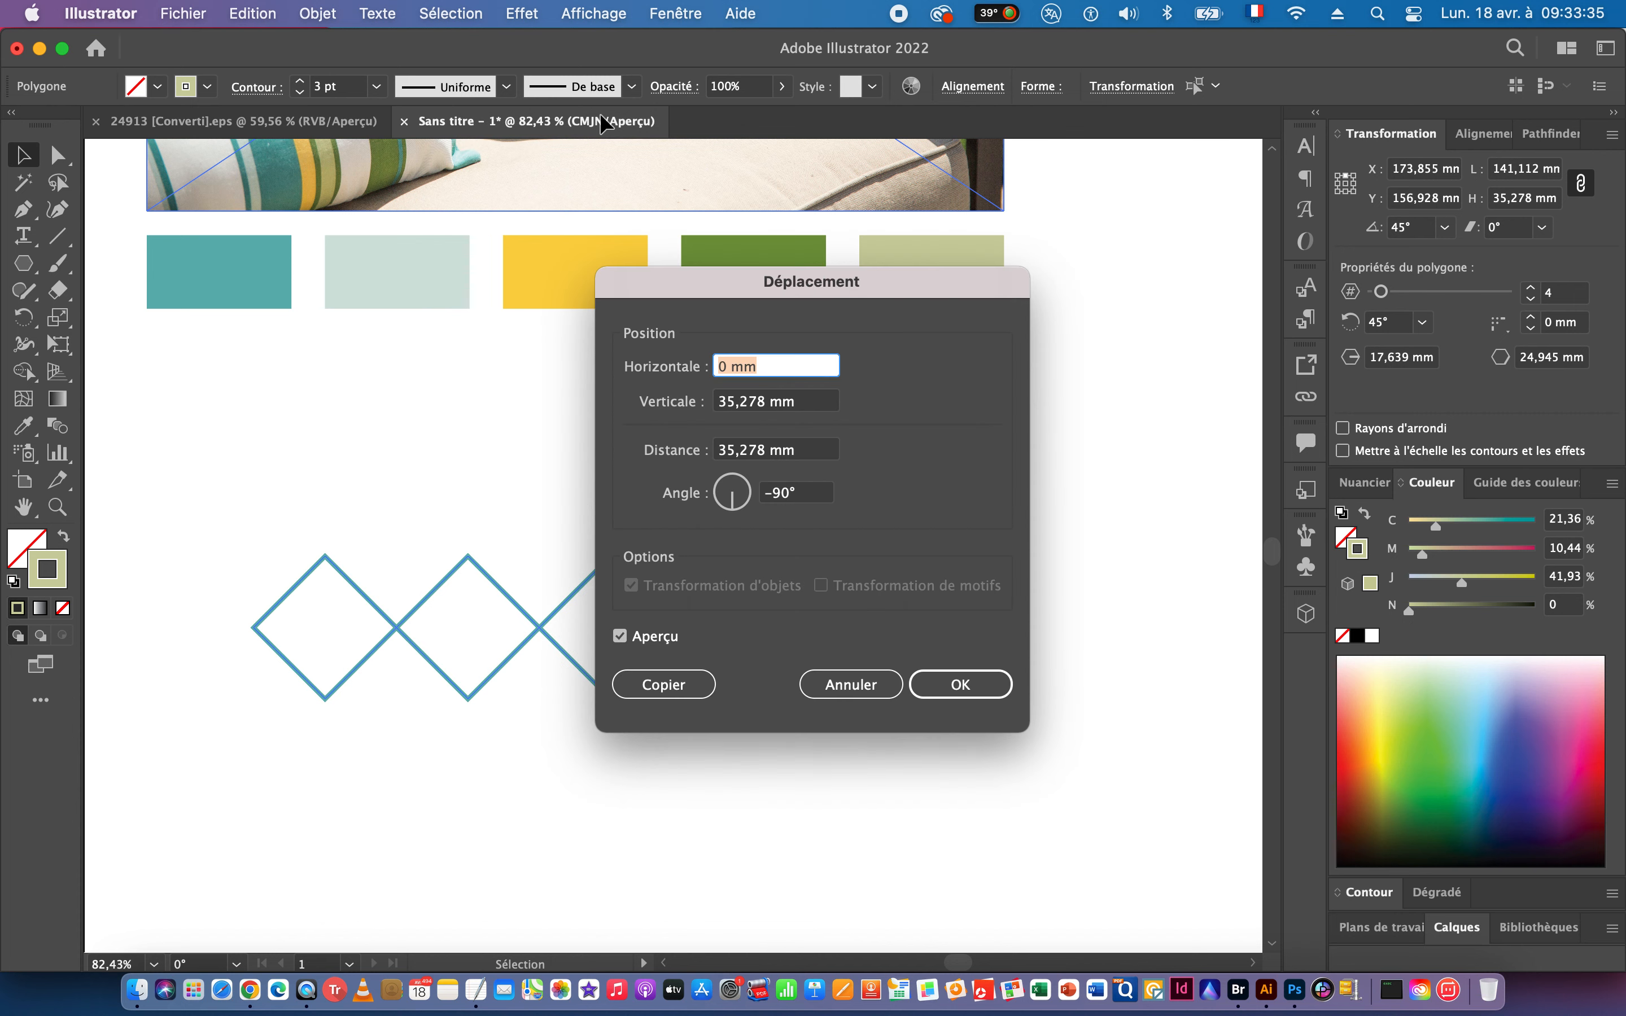
{"action": "key", "text": "Tab"}
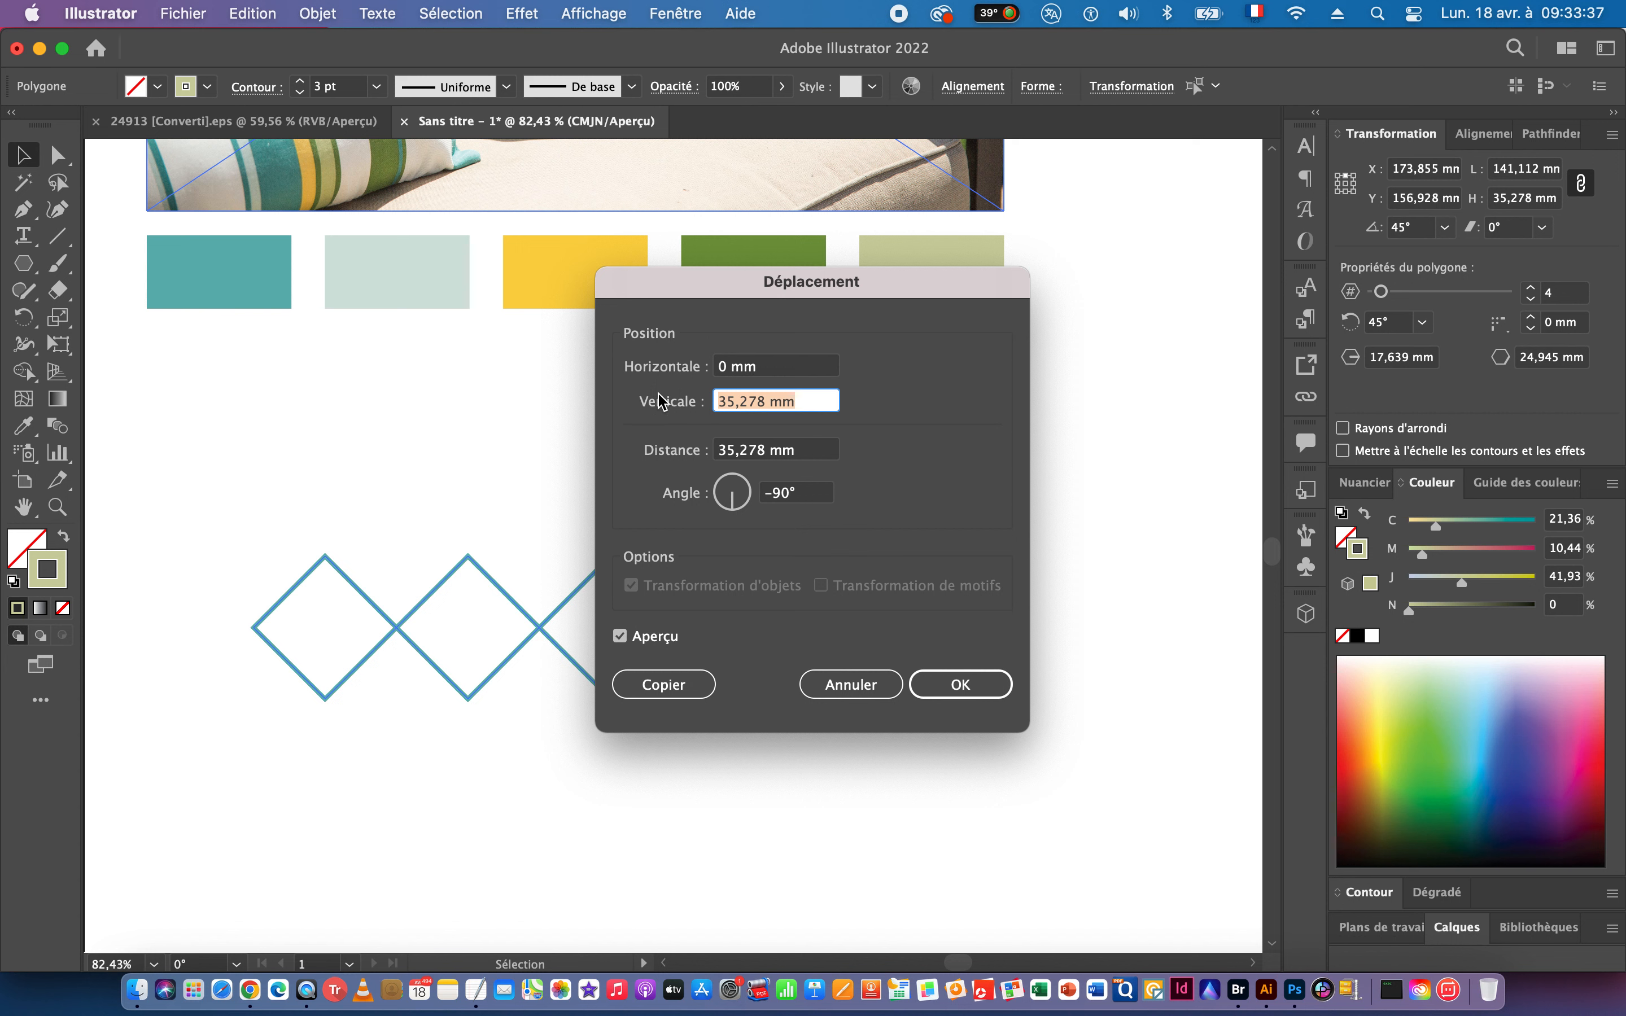
{"action": "type", "text": "35,278"}
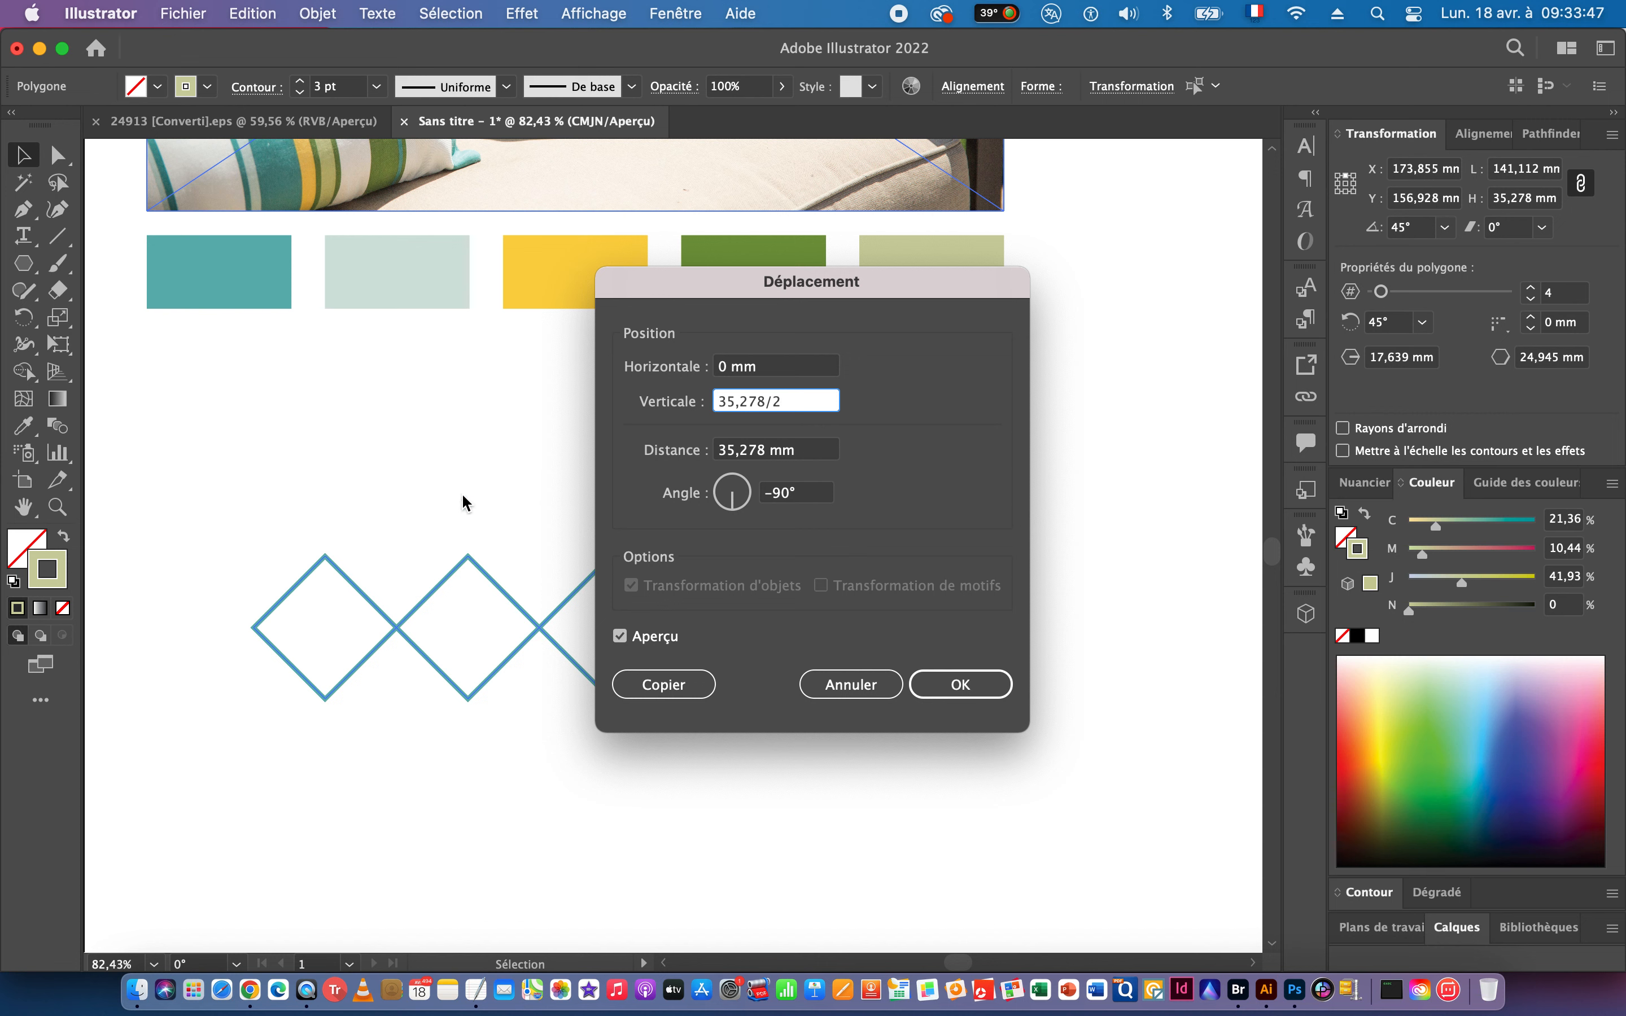
{"action": "left_click", "coordinate": [679, 686]}
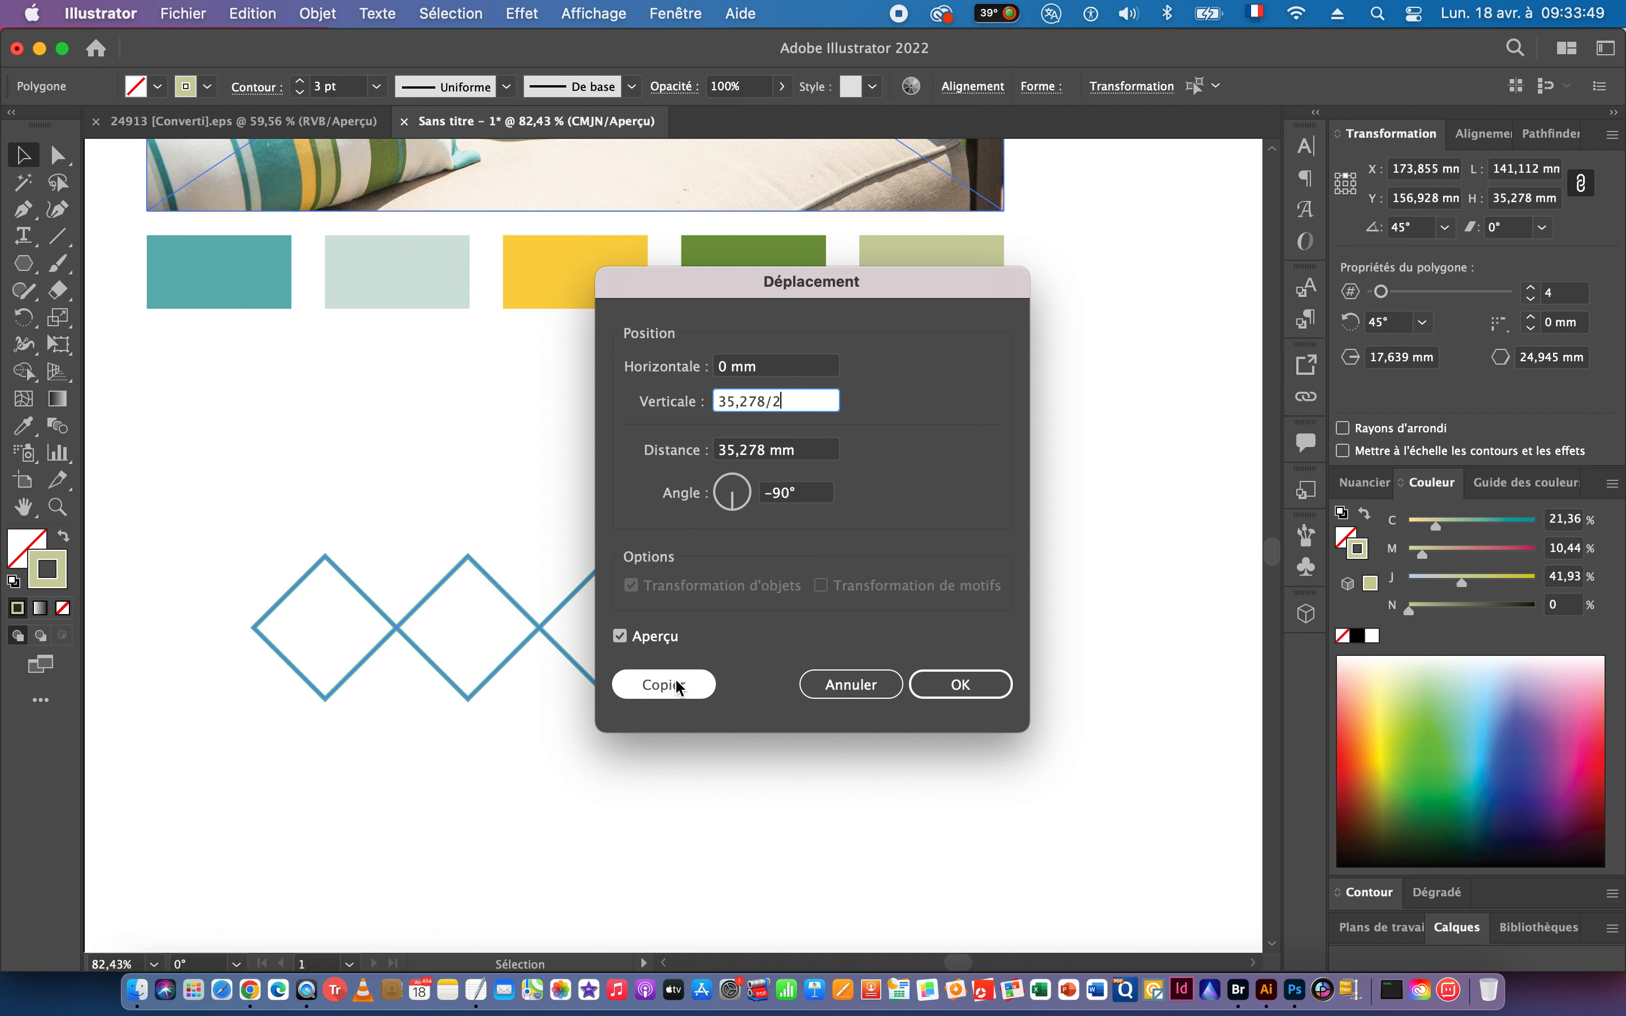
{"action": "left_click", "coordinate": [664, 685]}
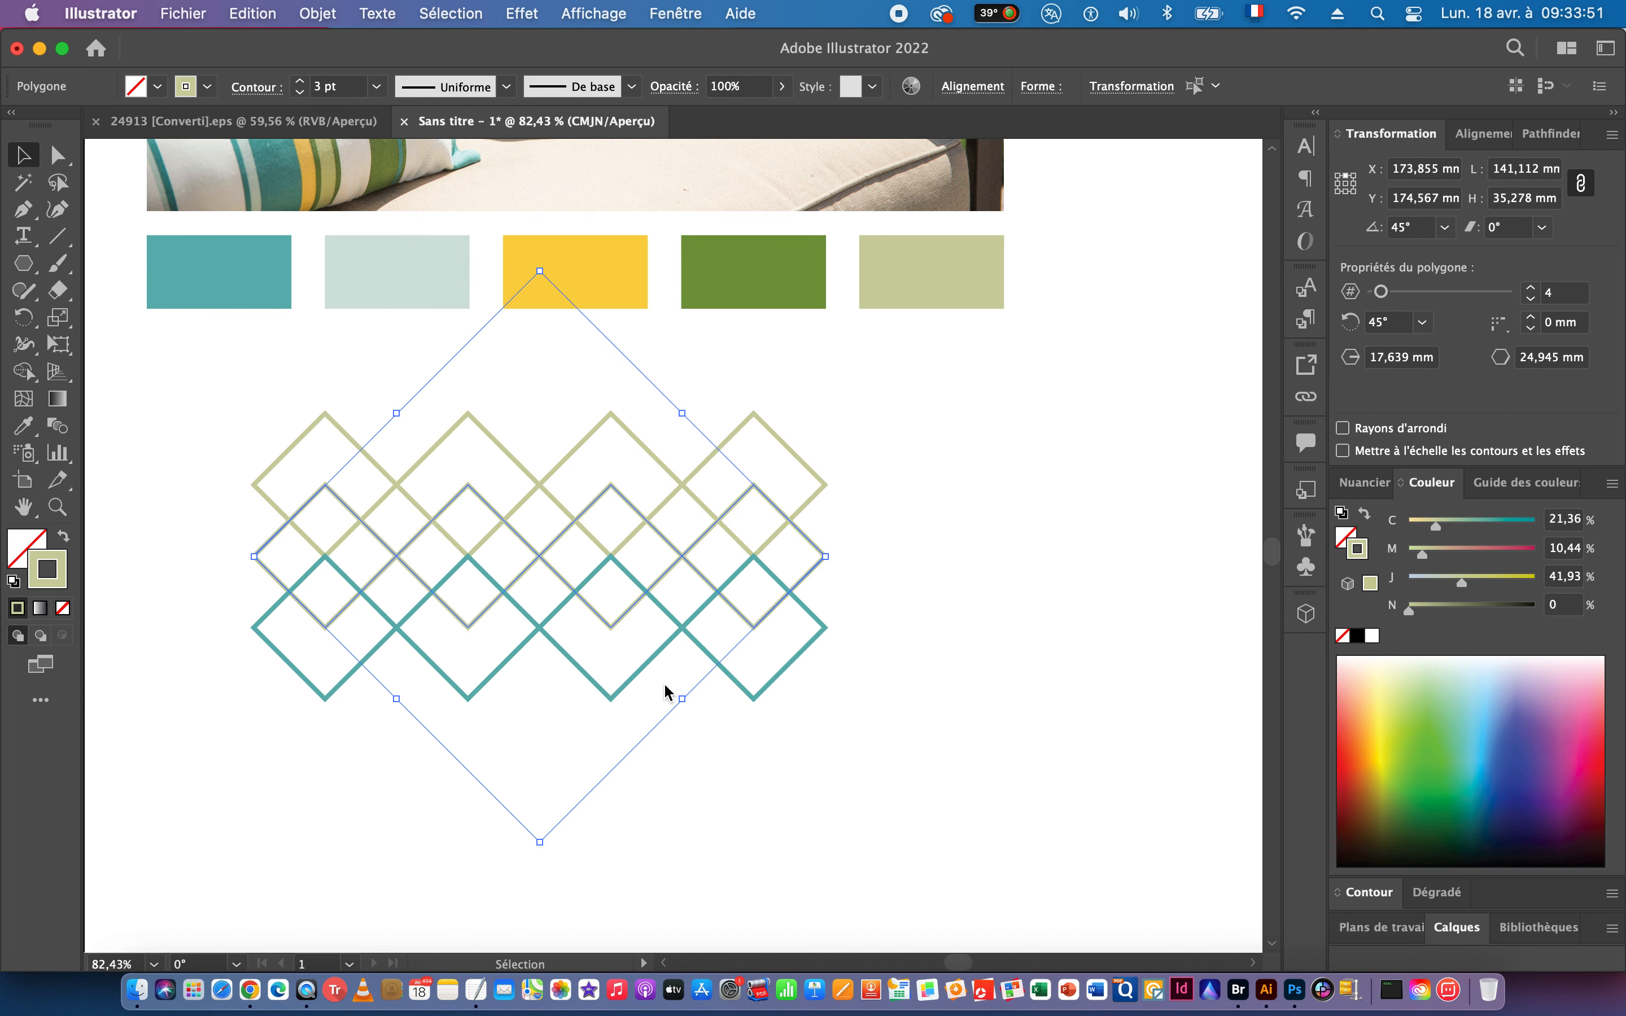
Apply the pale blue-green fill without stroke from the second palette swatch to the middle row of diamonds.
{"action": "scroll", "coordinate": [494, 399], "scroll_direction": "down", "scroll_amount": 1}
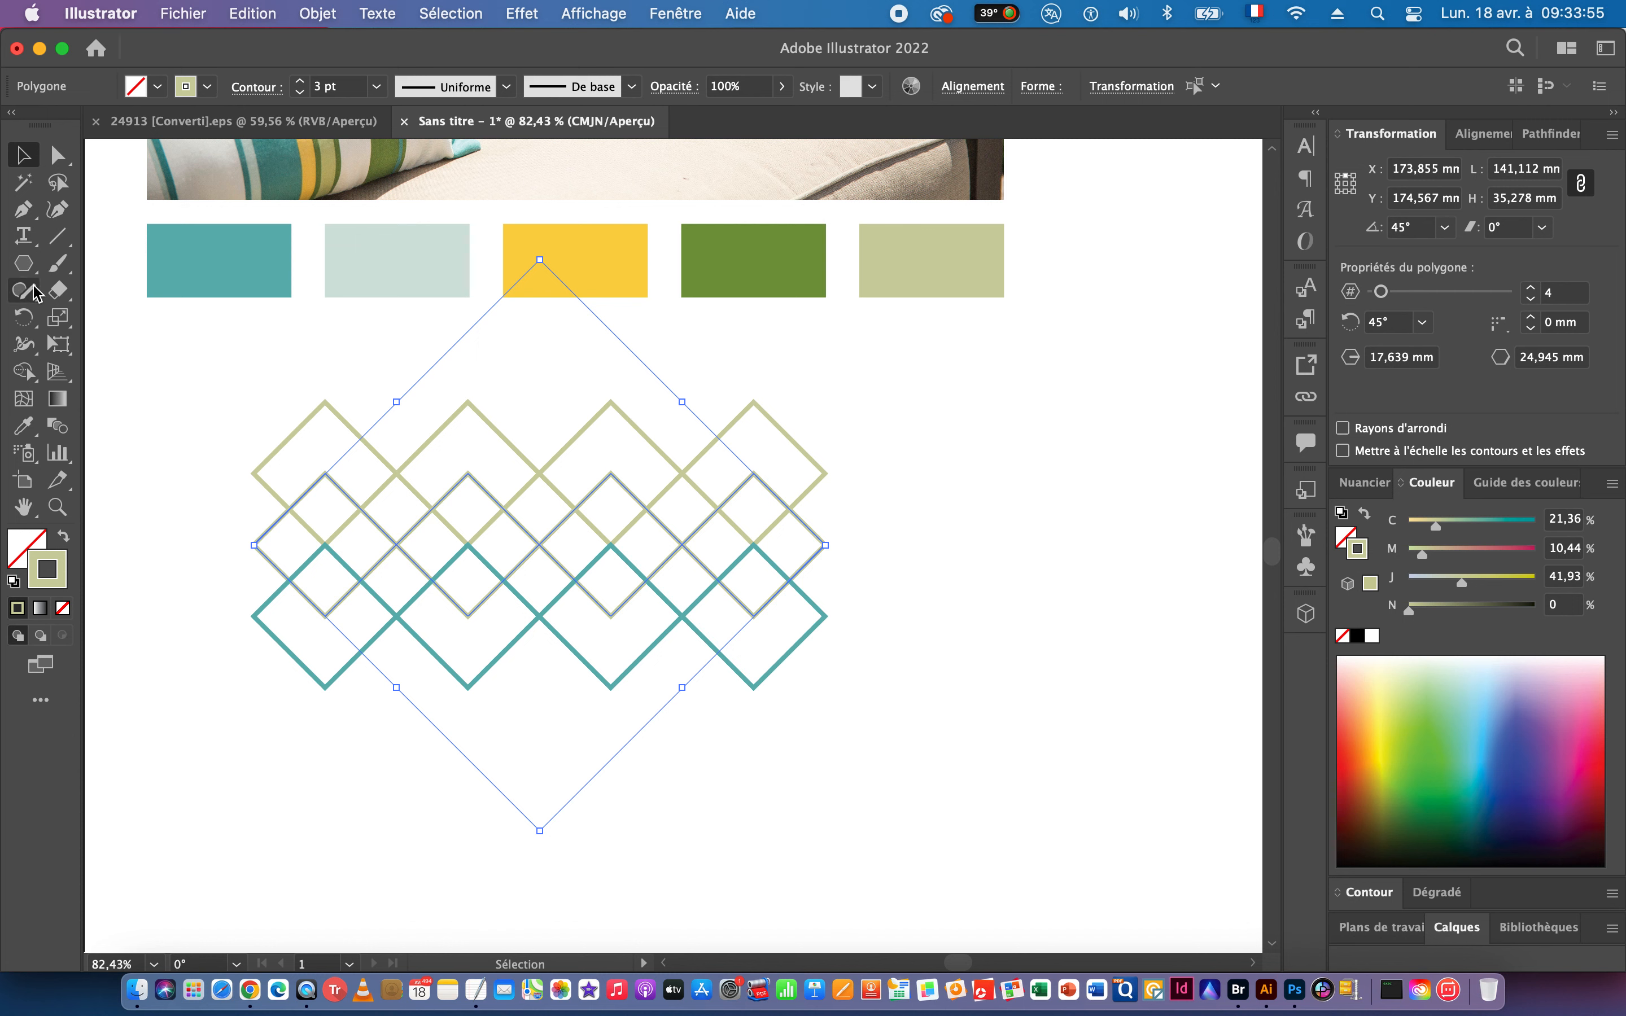
{"action": "left_click", "coordinate": [26, 426]}
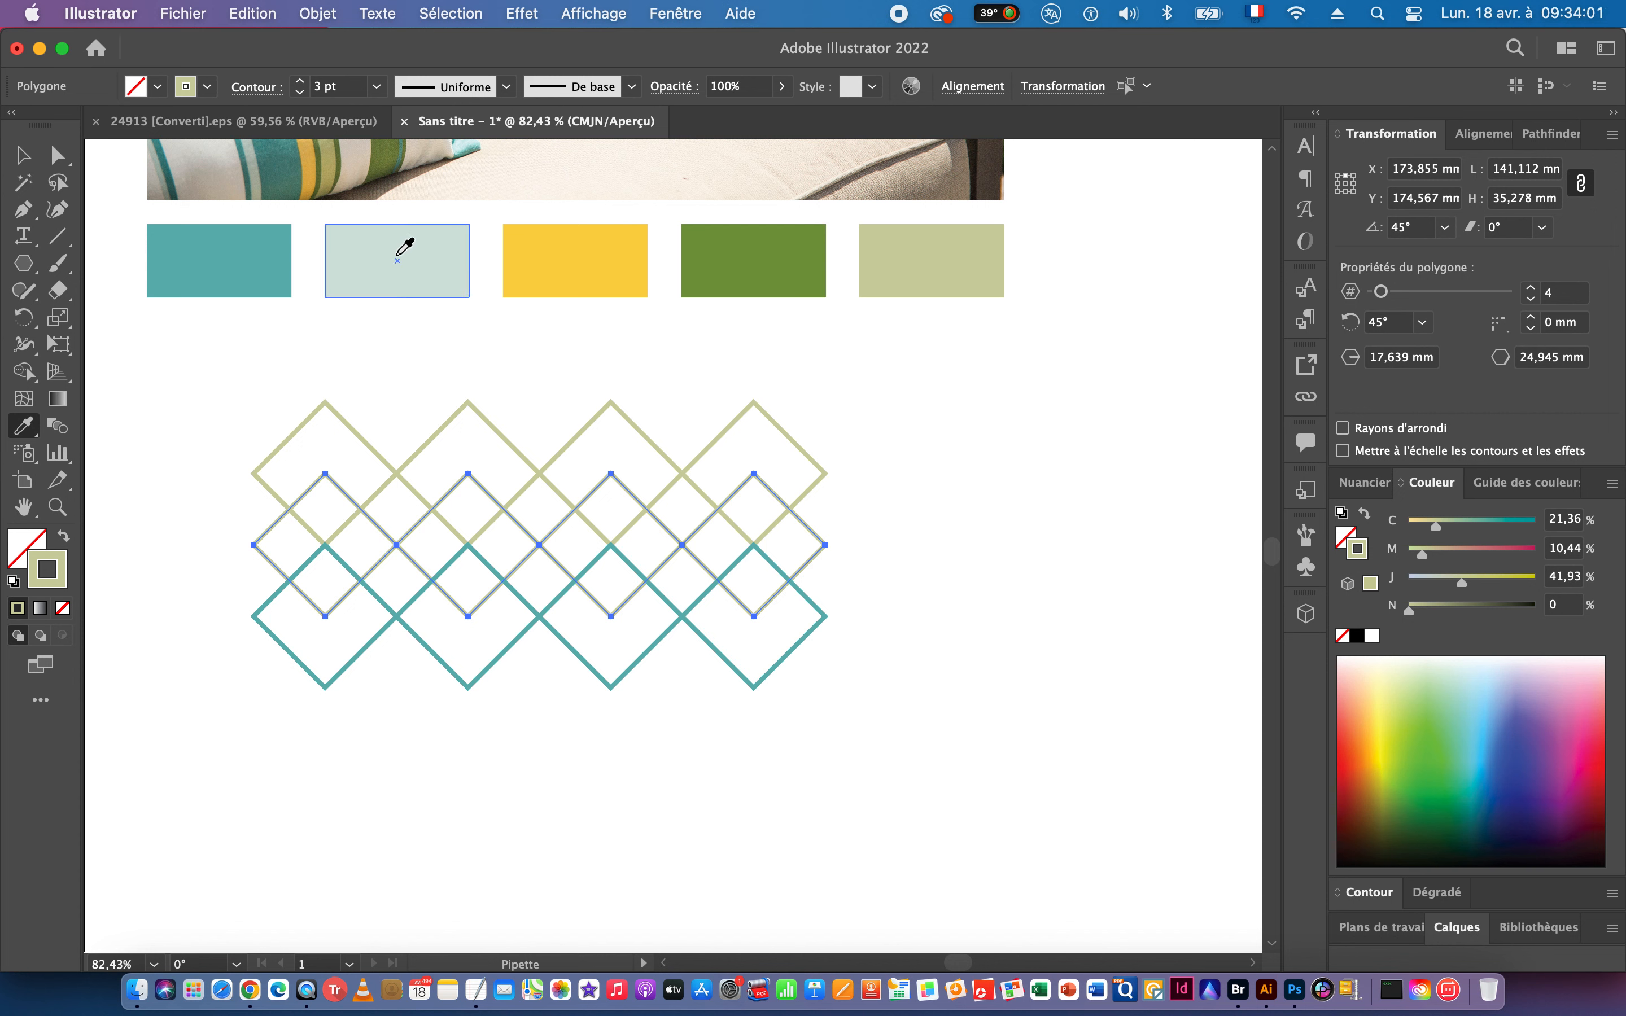
{"action": "left_click", "coordinate": [398, 260]}
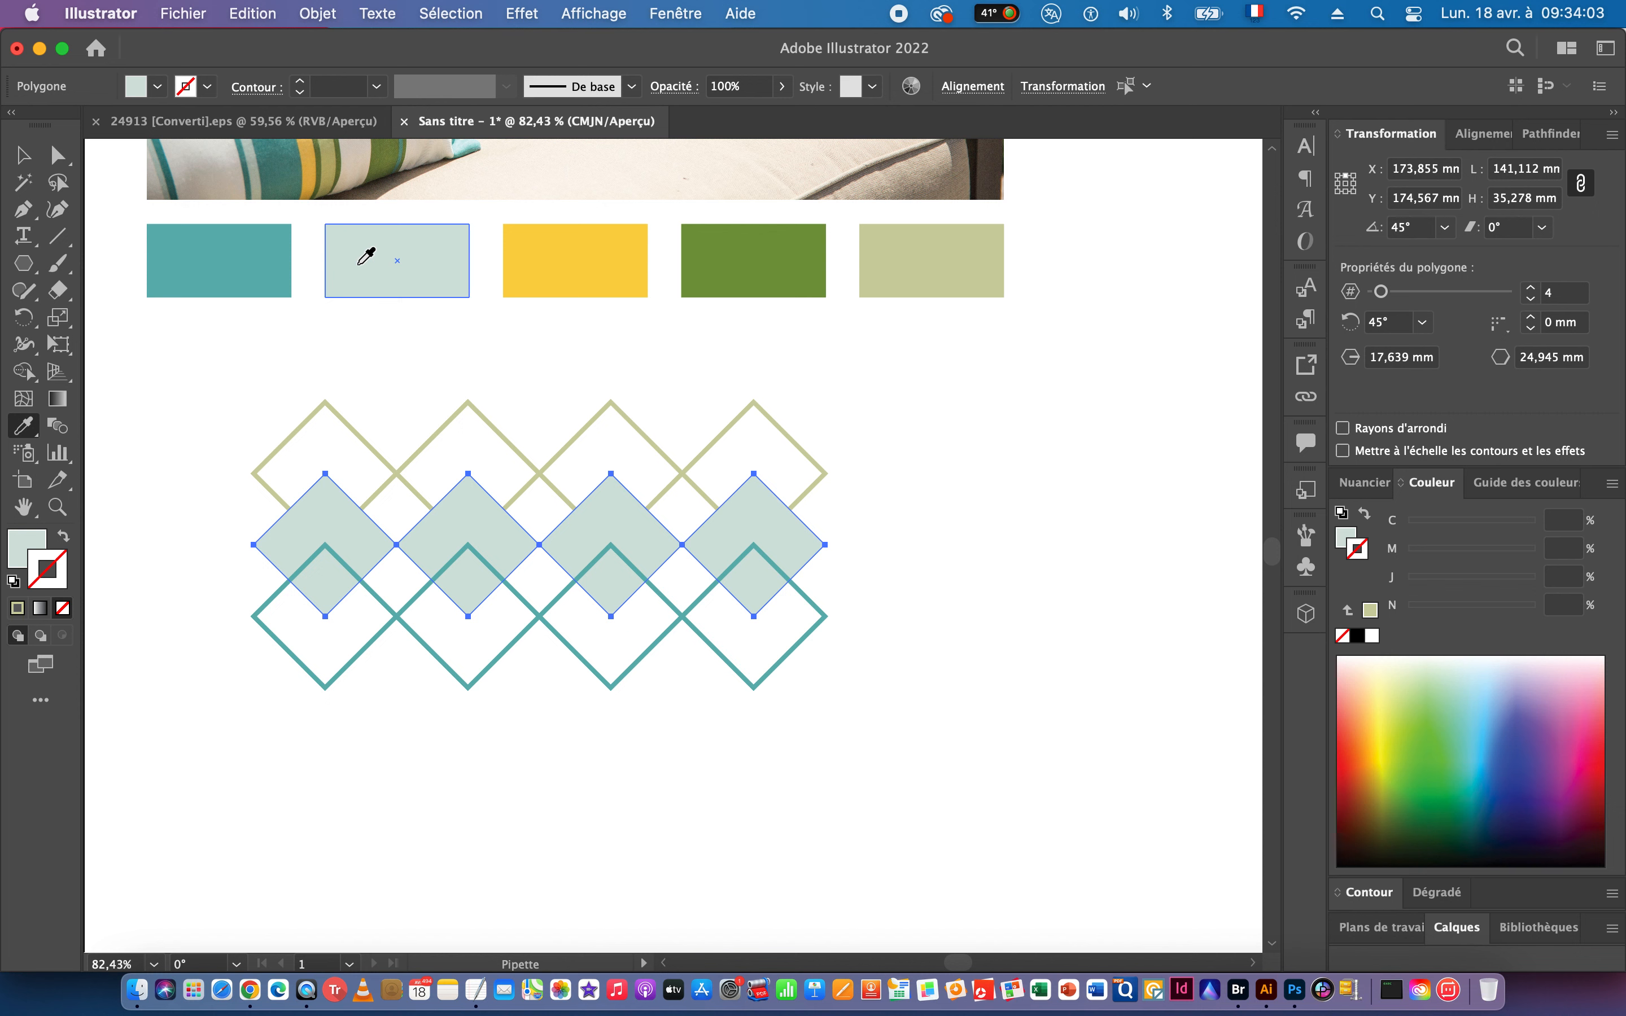
{"action": "key", "text": "v"}
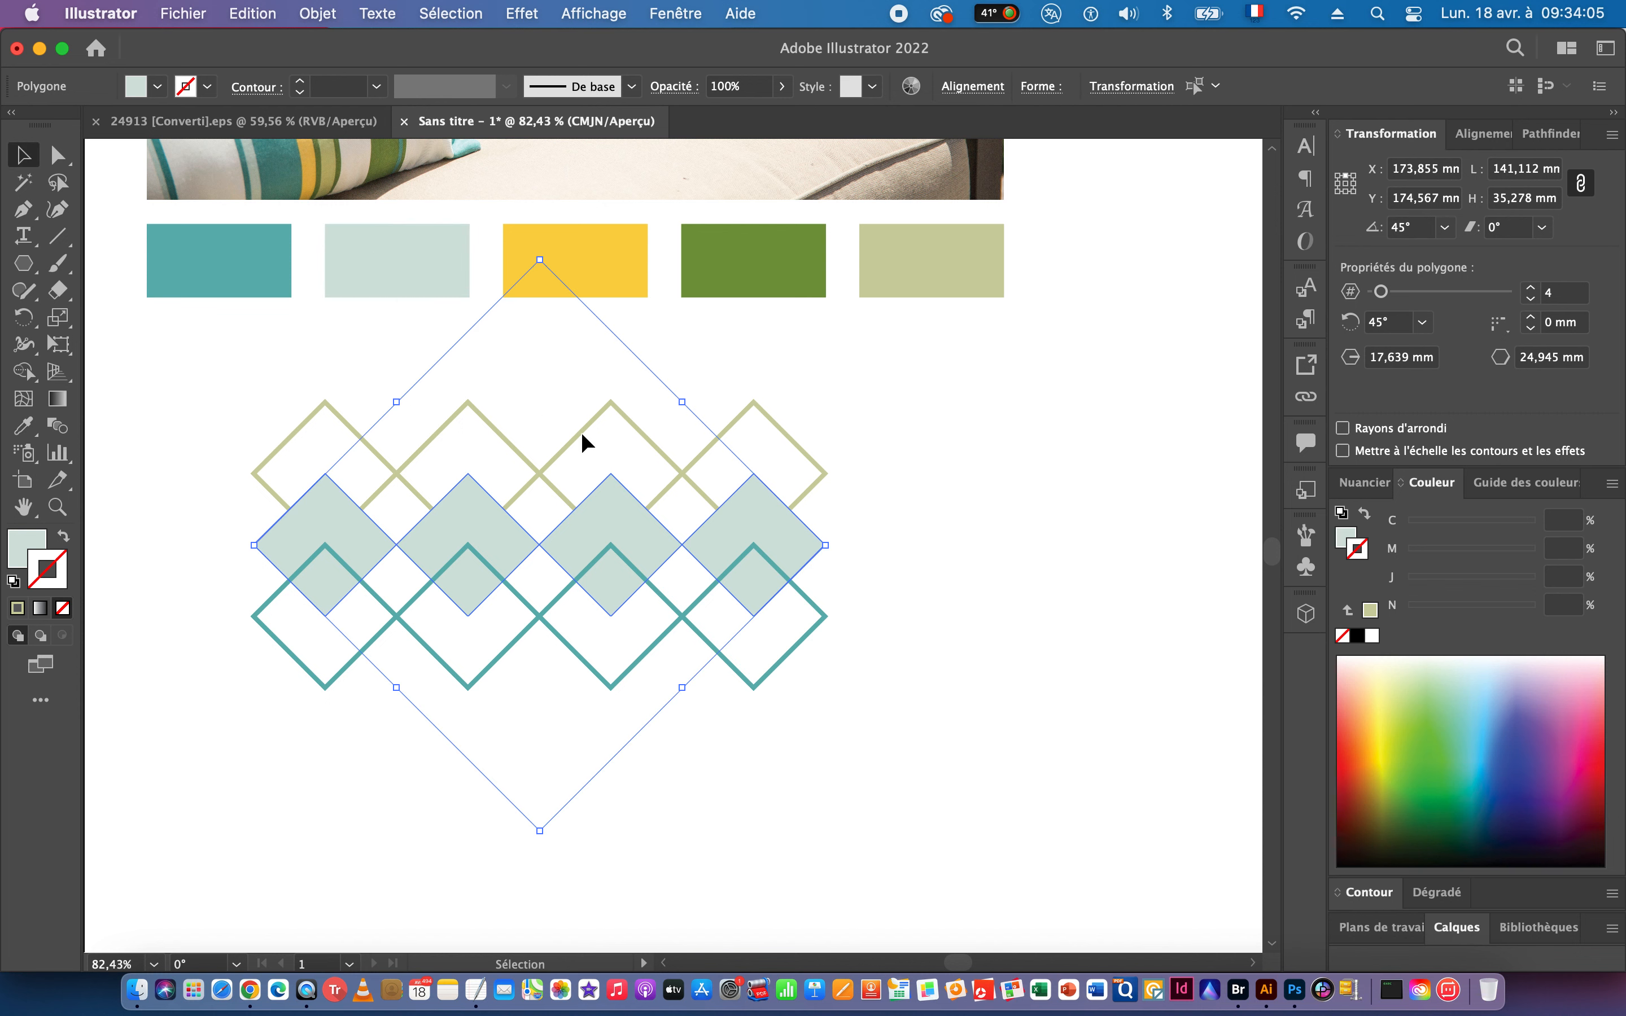
Bring the upper row of beige-outlined diamonds to the front of the stack and deselect it.
{"action": "left_click_drag", "start_coordinate": [274, 382], "coordinate": [840, 421]}
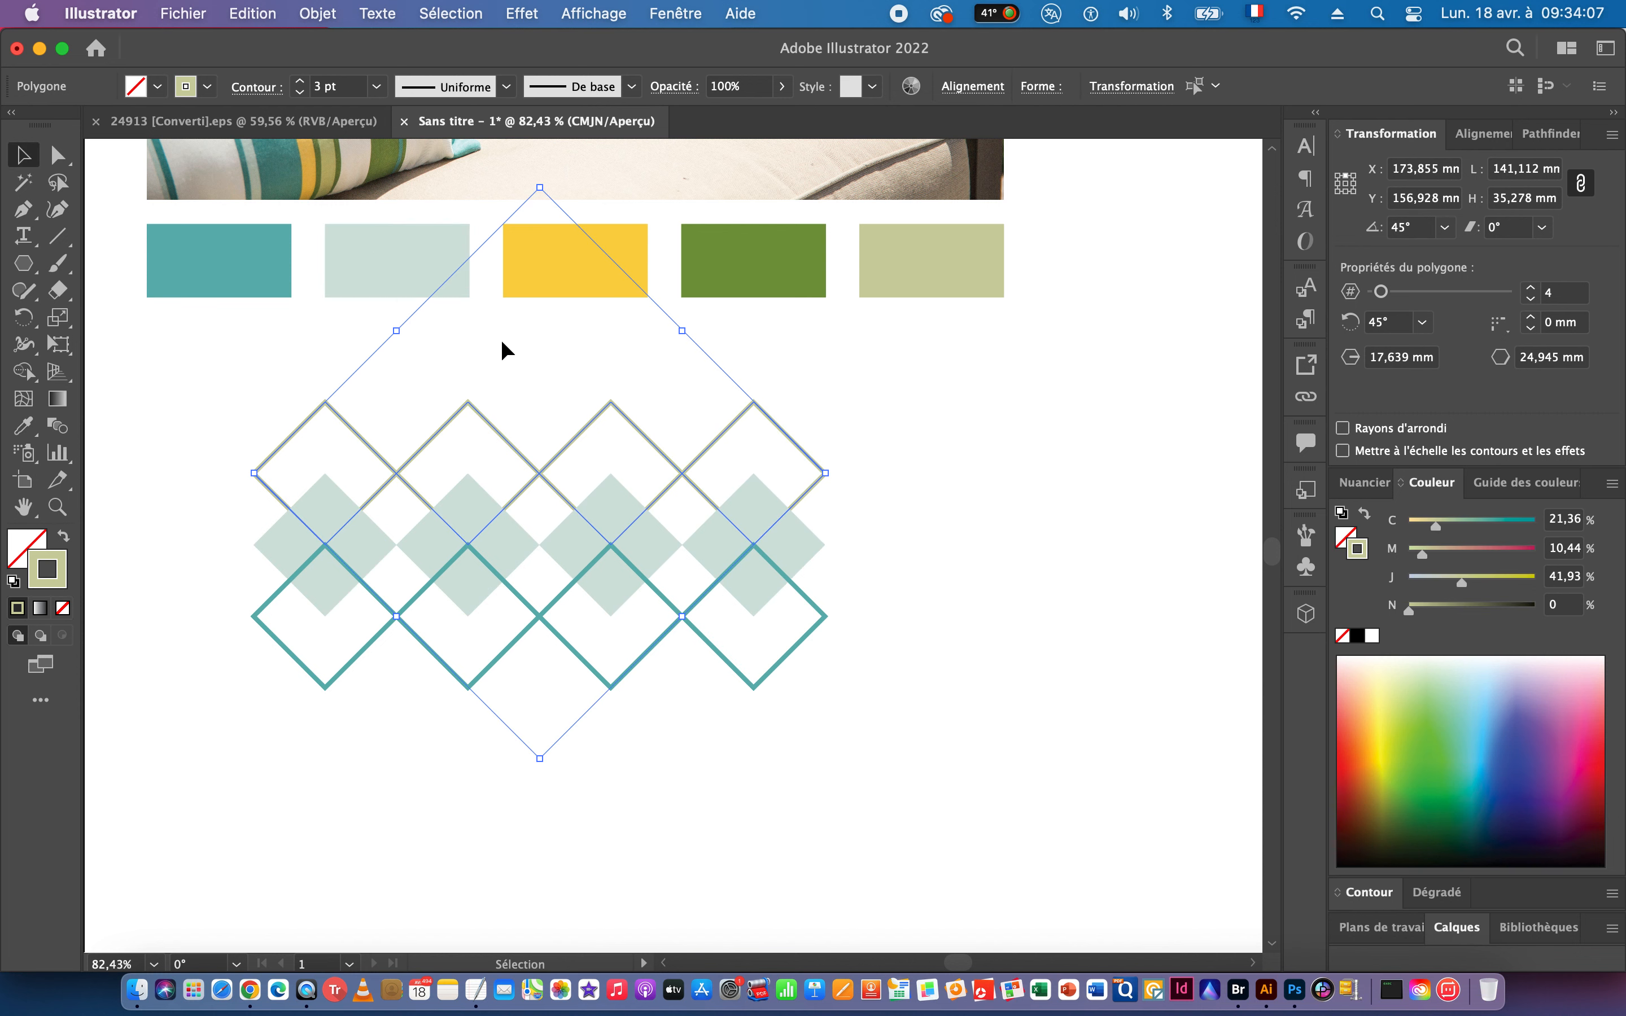
{"action": "left_click", "coordinate": [320, 15]}
{"action": "mouse_move", "coordinate": [353, 71]}
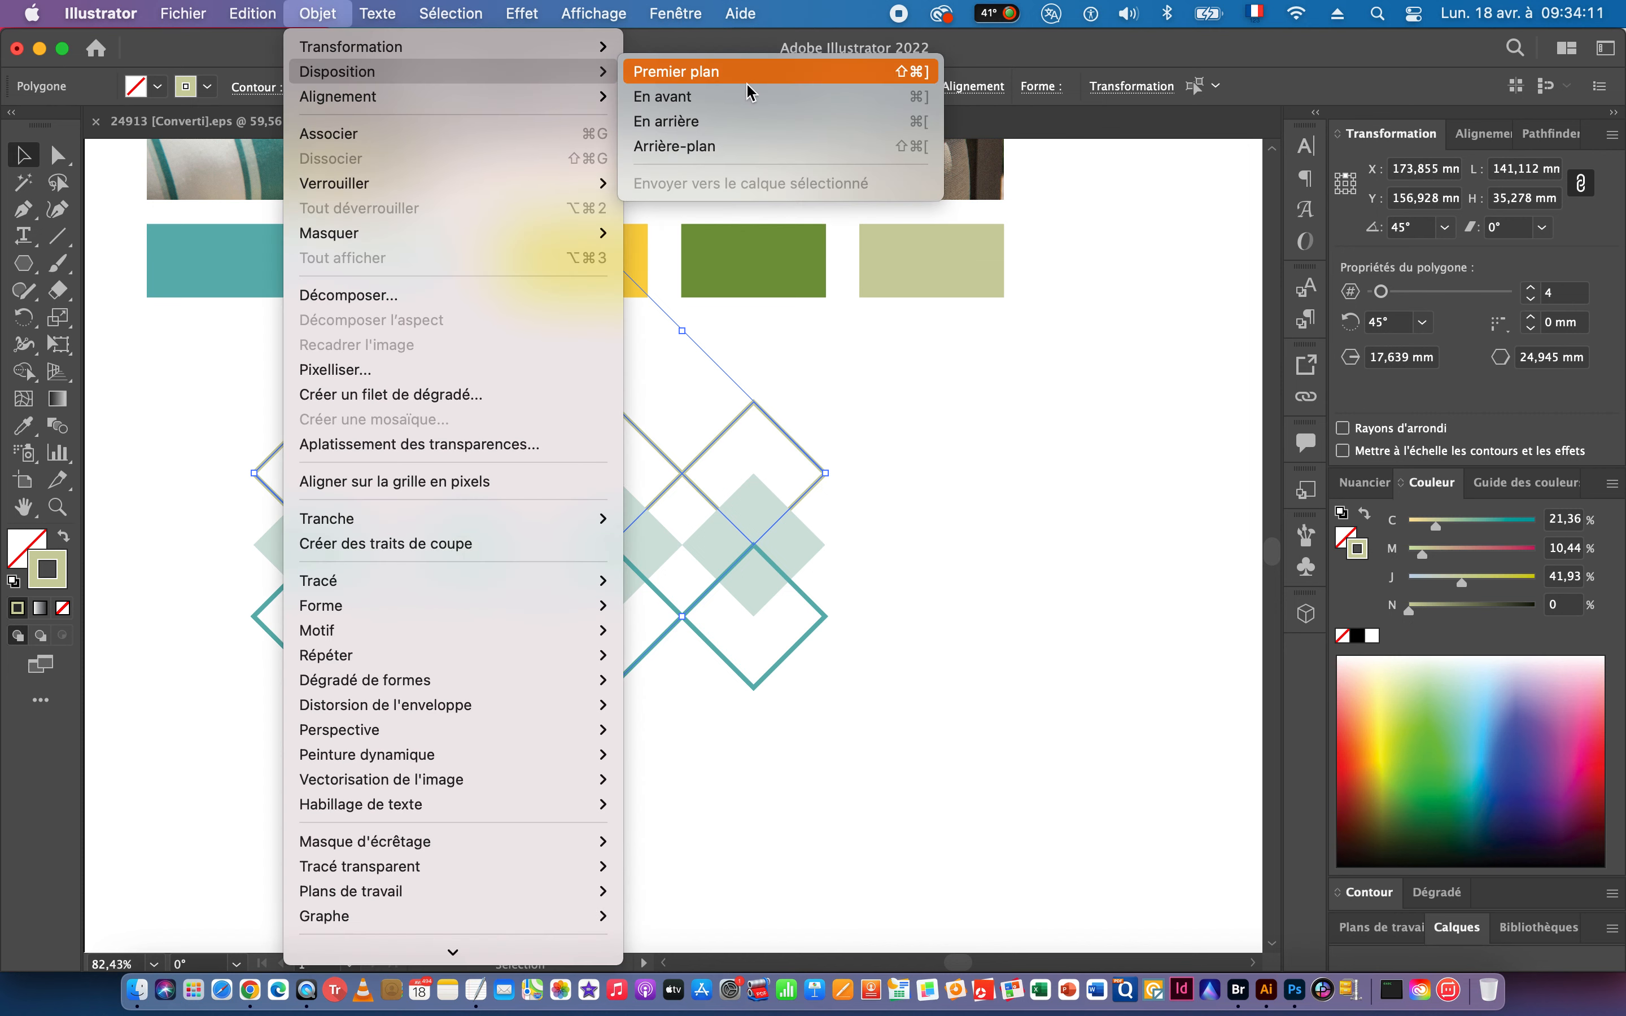
{"action": "left_click", "coordinate": [746, 73]}
{"action": "left_click", "coordinate": [984, 629]}
{"action": "left_click_drag", "start_coordinate": [819, 627], "coordinate": [983, 628]}
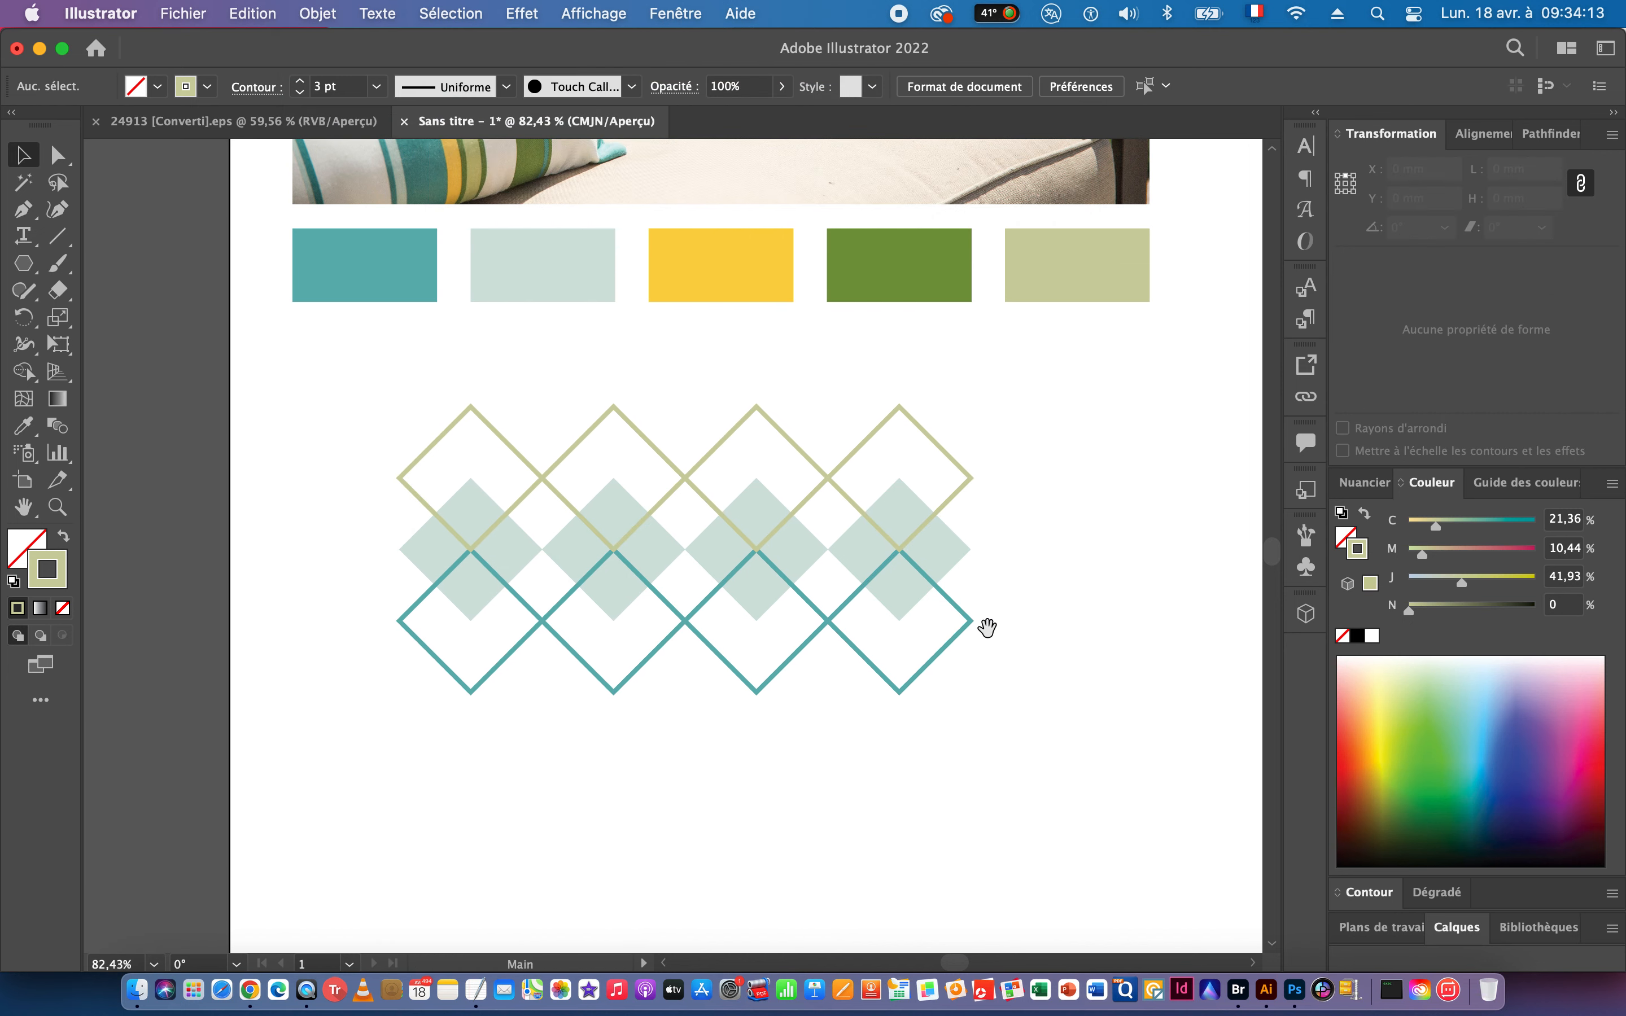
Scale all three diamond rows down together to about 85 mm wide and place them just beneath the first two palette swatches.
{"action": "left_click_drag", "start_coordinate": [1071, 598], "coordinate": [739, 608]}
{"action": "left_click_drag", "start_coordinate": [984, 598], "coordinate": [598, 588]}
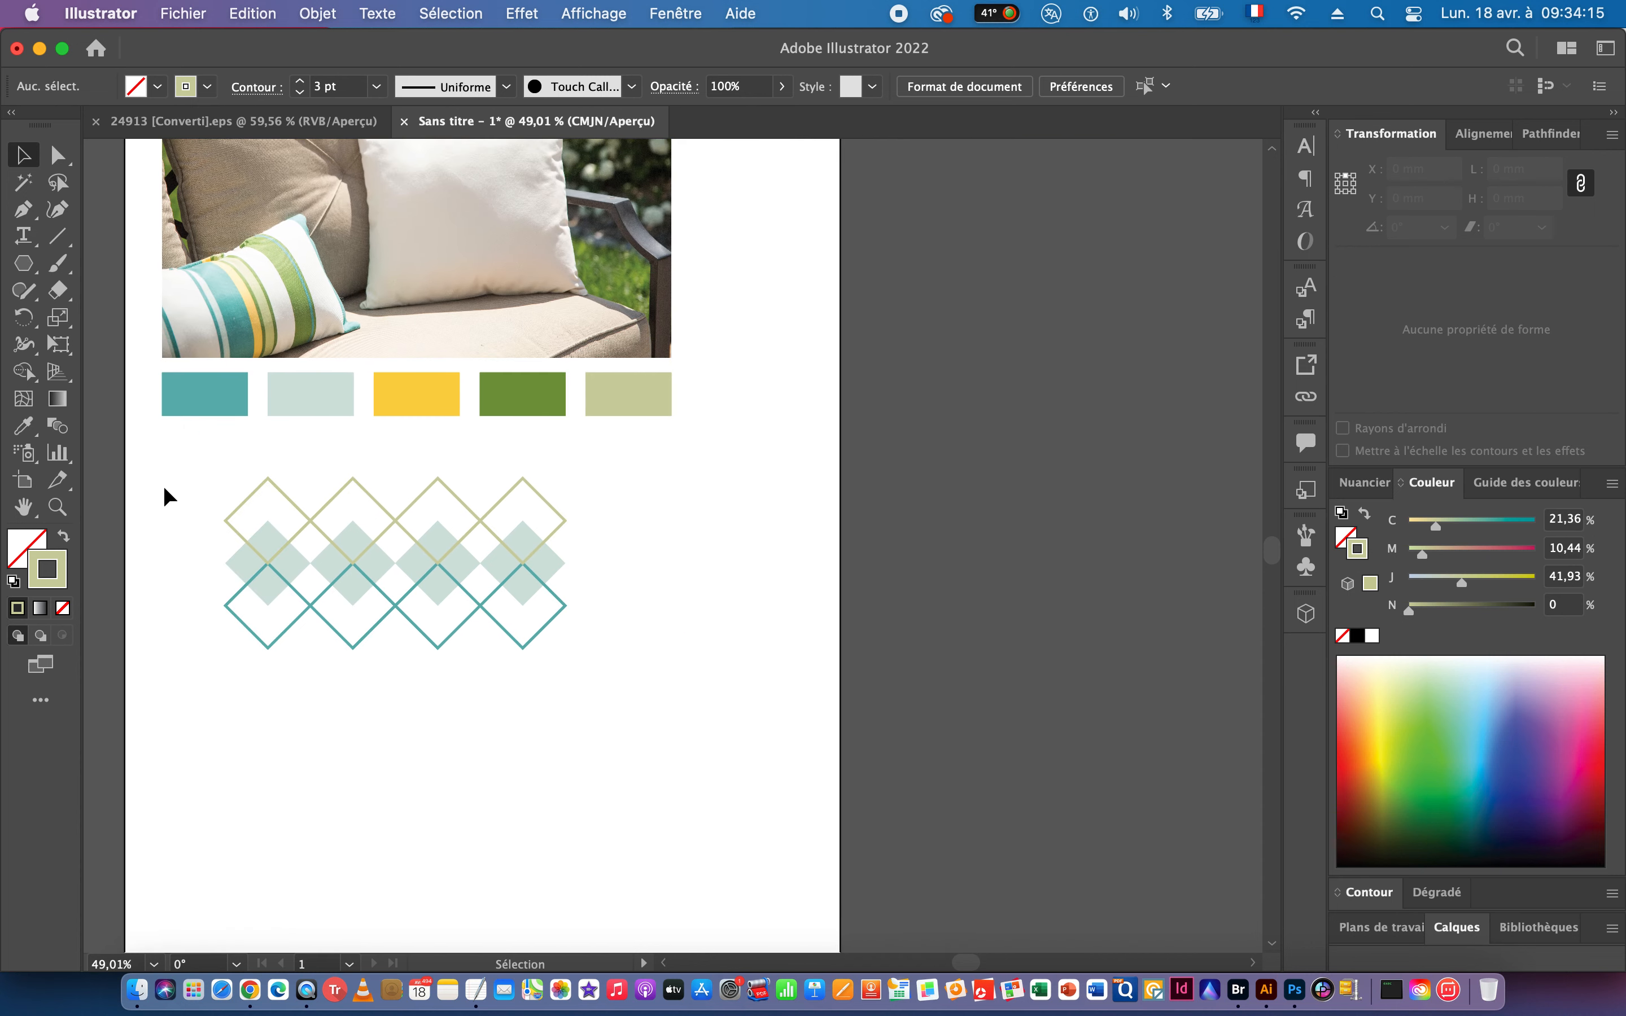
{"action": "left_click_drag", "start_coordinate": [201, 471], "coordinate": [602, 667]}
{"action": "scroll", "coordinate": [603, 664], "scroll_direction": "down", "scroll_amount": 1}
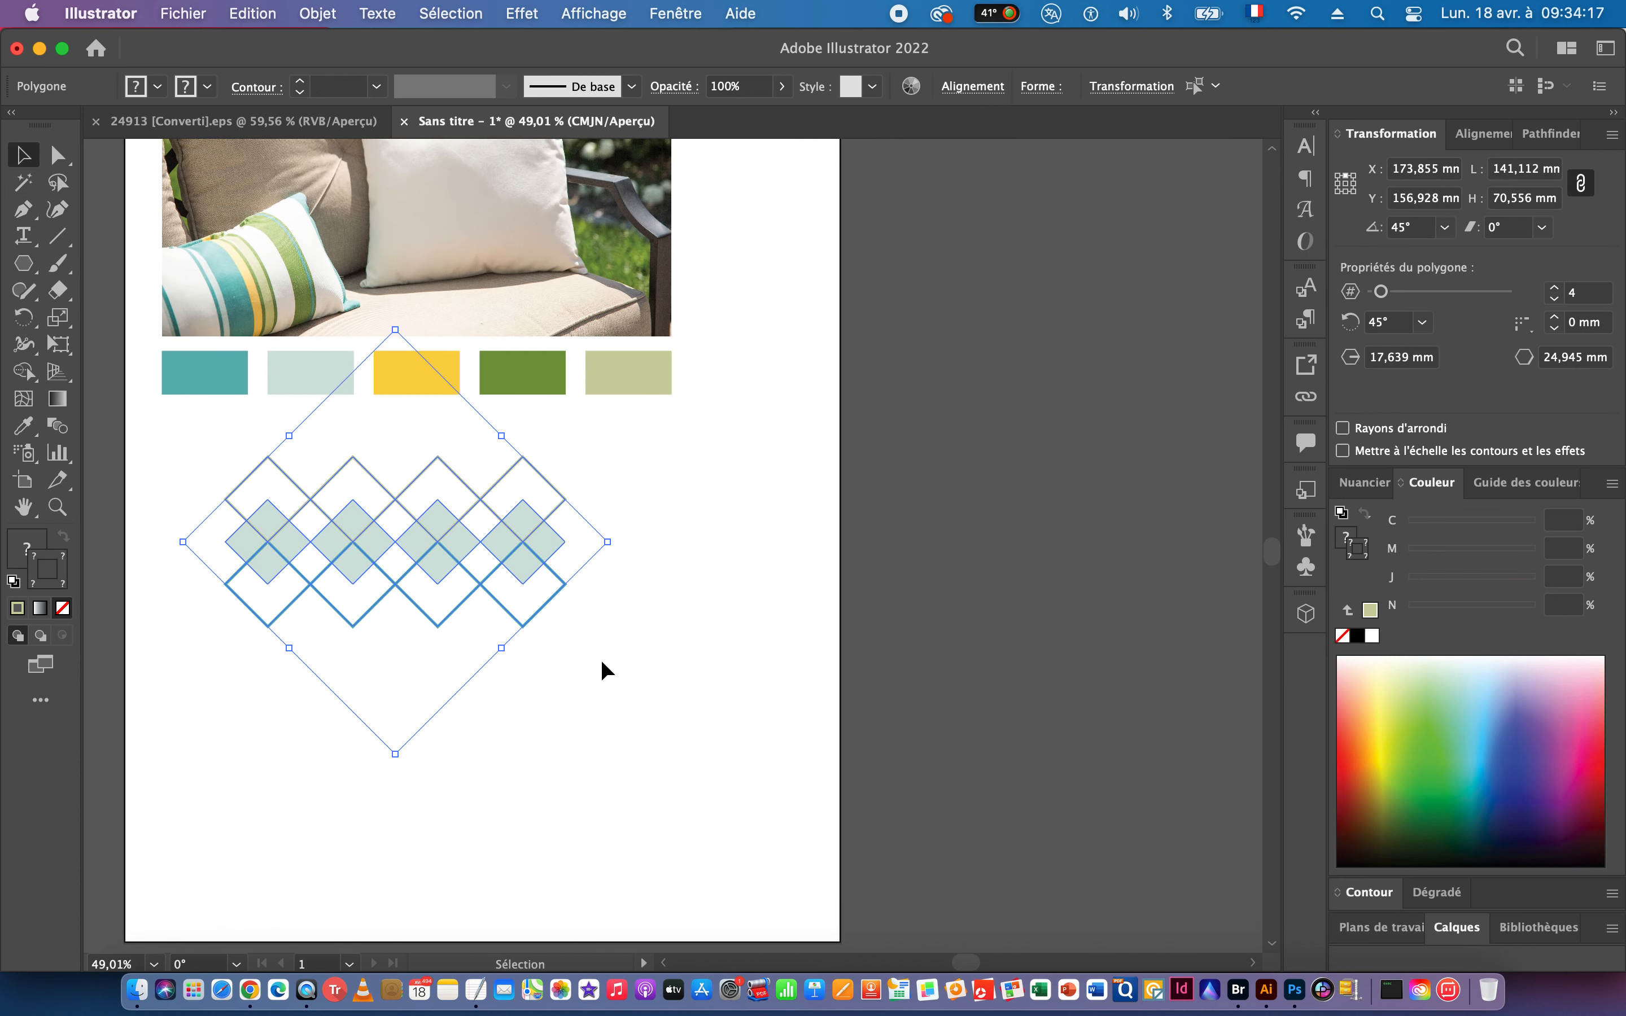
{"action": "left_click_drag", "start_coordinate": [464, 618], "coordinate": [690, 635]}
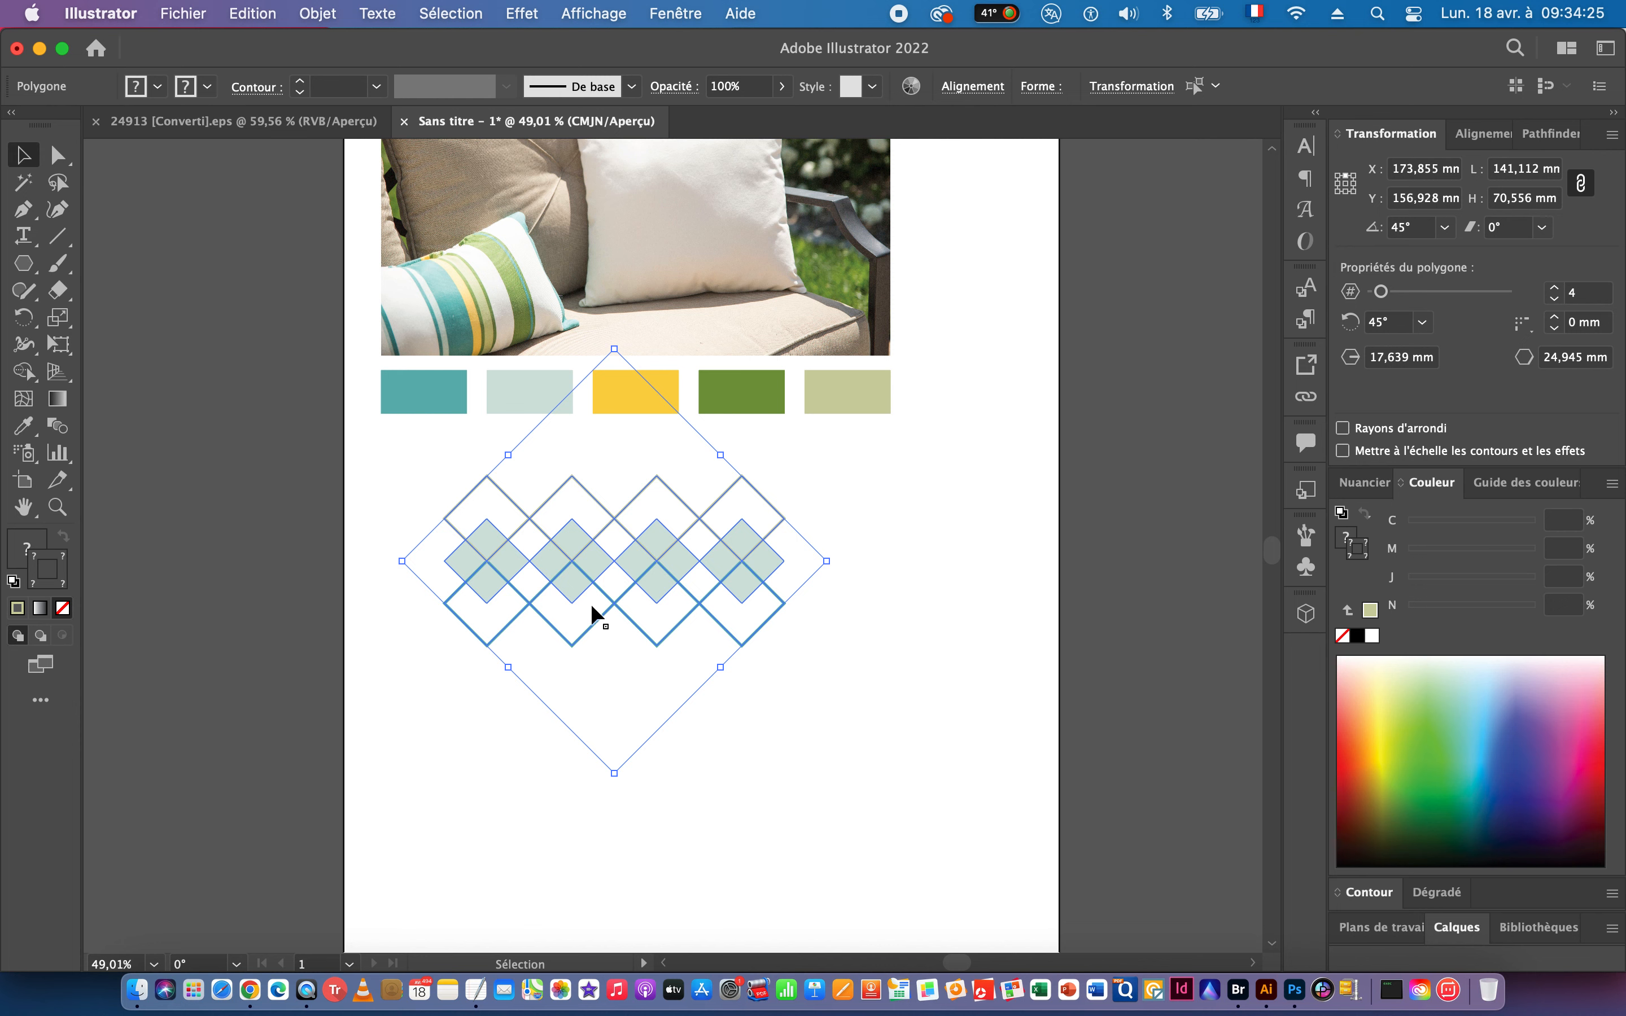
{"action": "left_click_drag", "start_coordinate": [827, 560], "coordinate": [657, 560]}
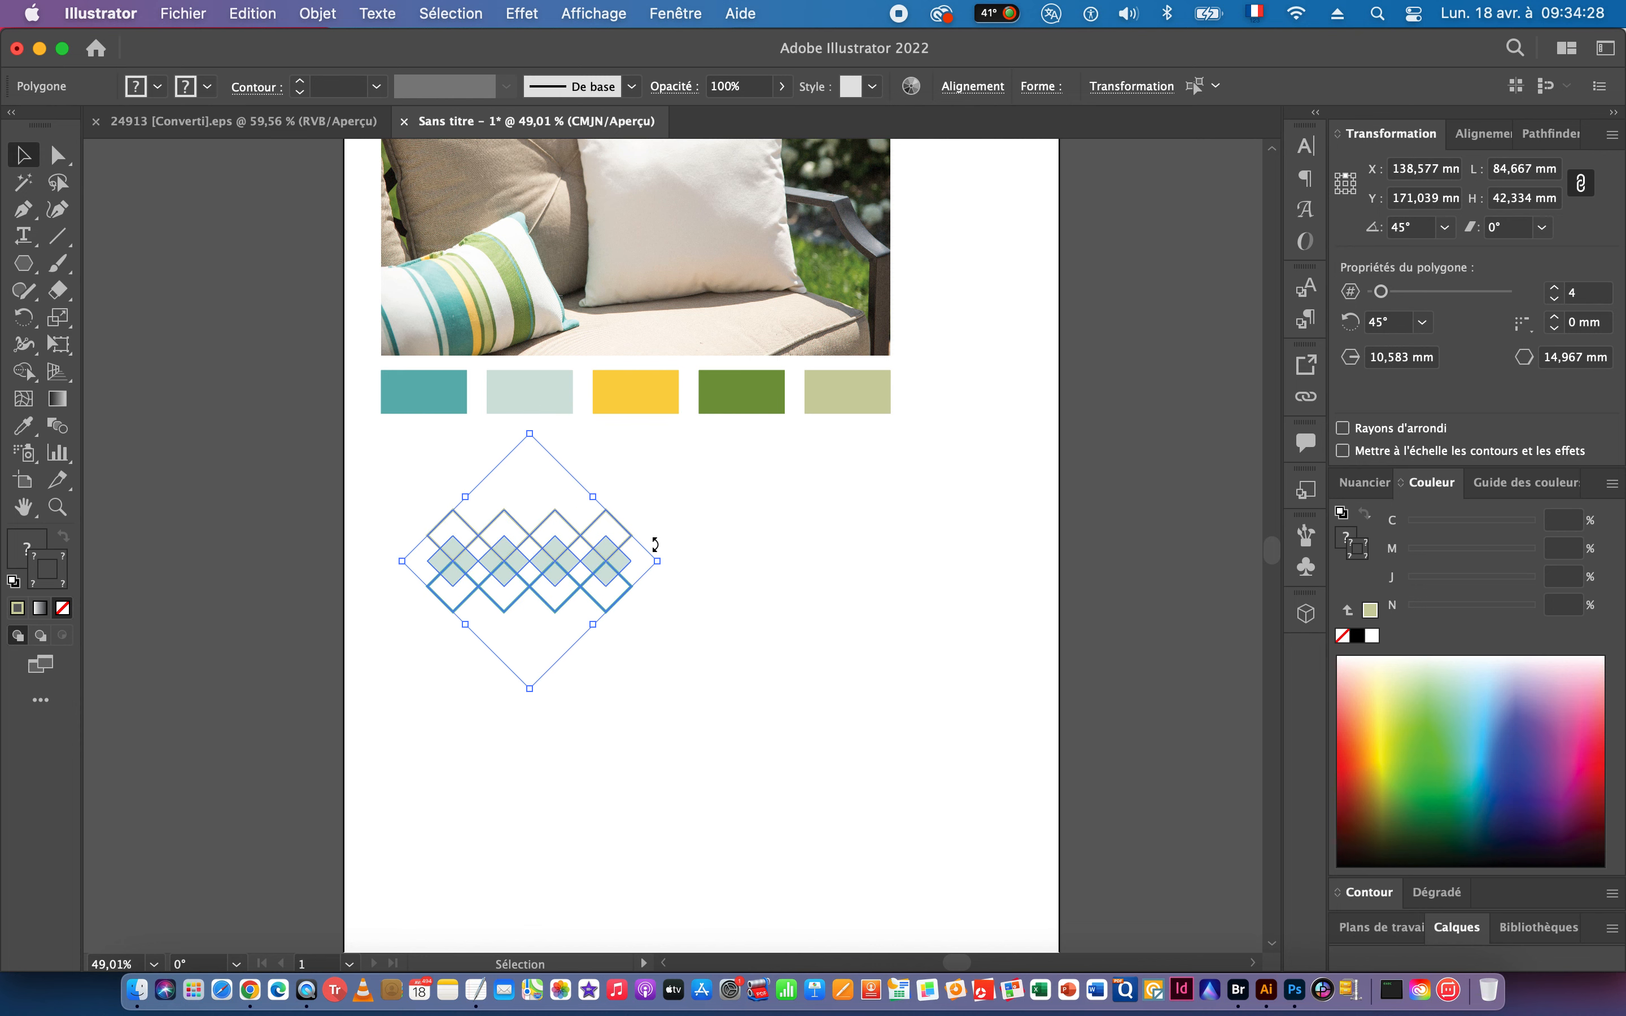
{"action": "left_click_drag", "start_coordinate": [521, 557], "coordinate": [475, 509]}
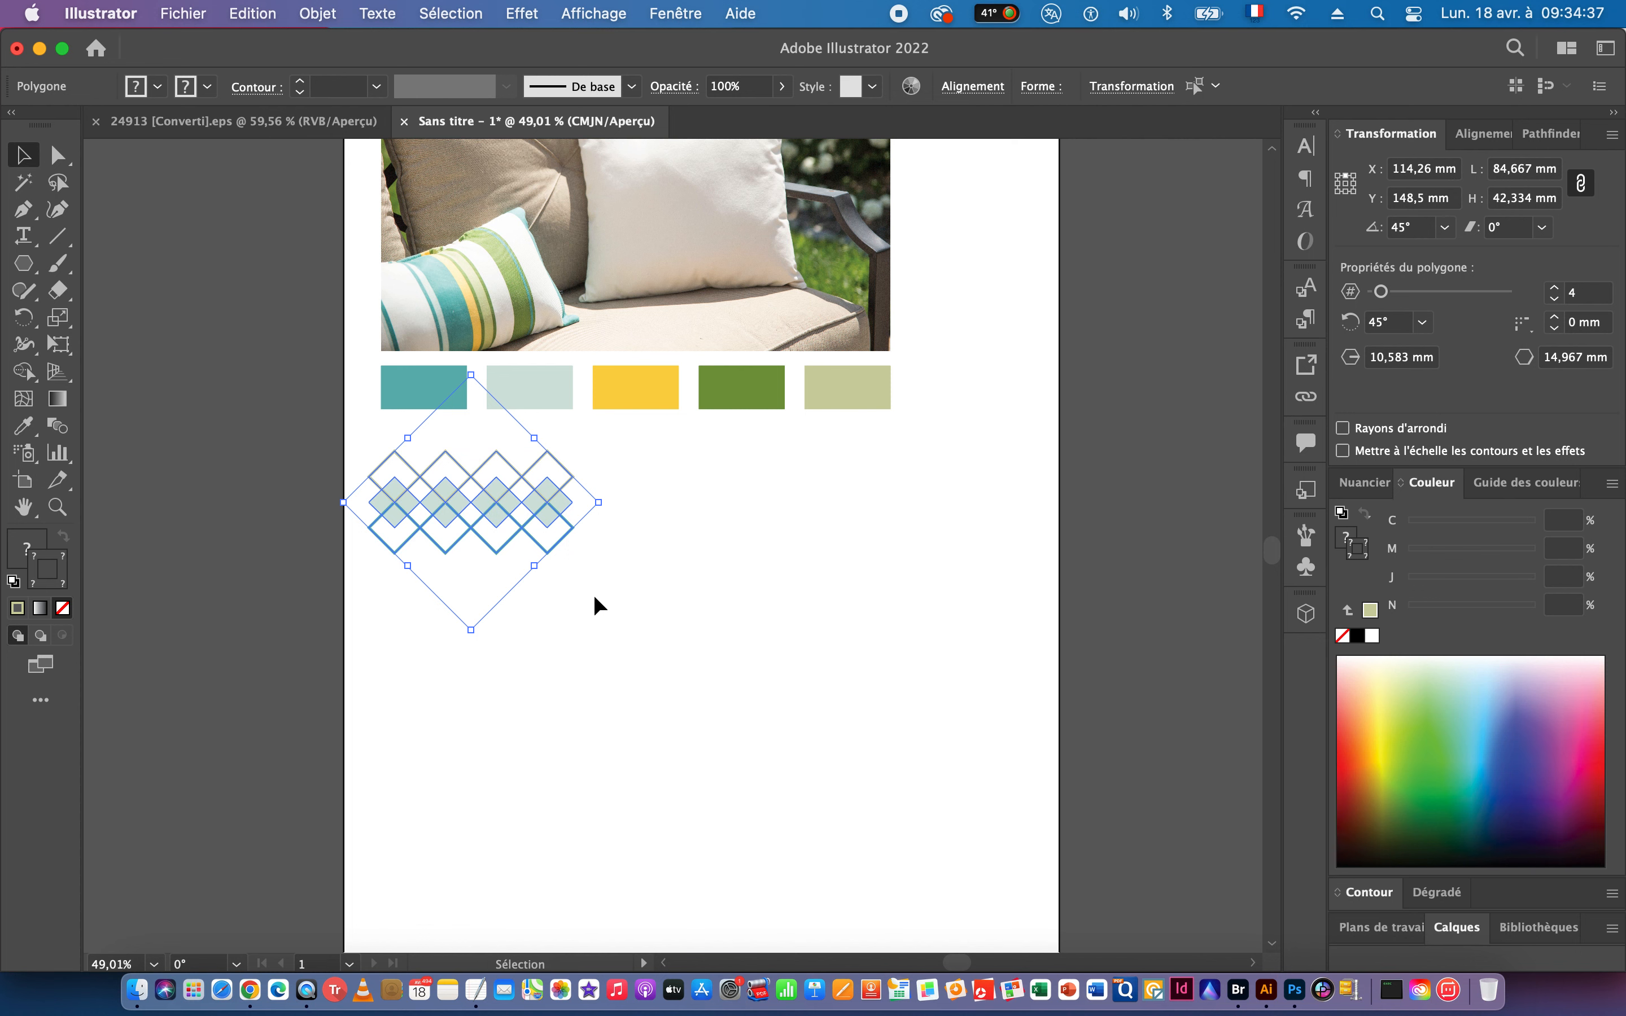
{"action": "left_click", "coordinate": [651, 603]}
Draw a thin rectangle about 90 by 5.5 mm beside the diamonds and swap its stroke colour into the fill.
{"action": "left_click_drag", "start_coordinate": [733, 515], "coordinate": [631, 561]}
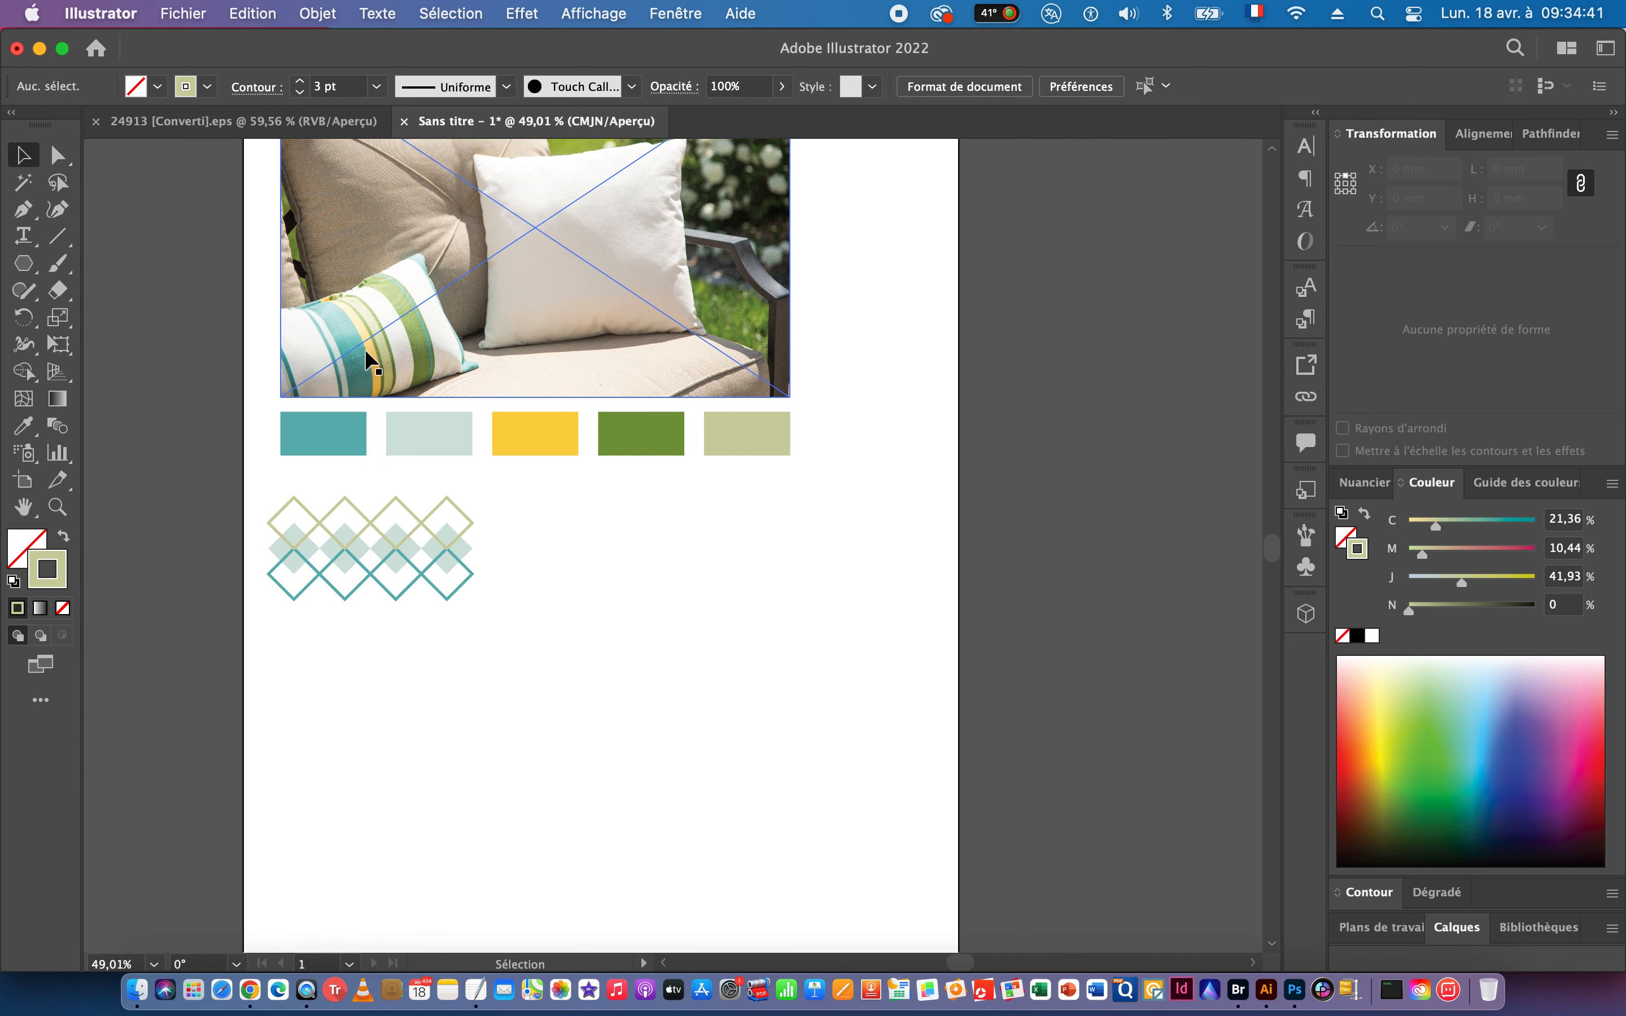
{"action": "key", "text": "super+space"}
{"action": "mouse_move", "coordinate": [586, 572]}
{"action": "left_mouse_down"}
{"action": "mouse_move", "coordinate": [635, 562]}
{"action": "mouse_move", "coordinate": [573, 540]}
{"action": "left_mouse_up"}
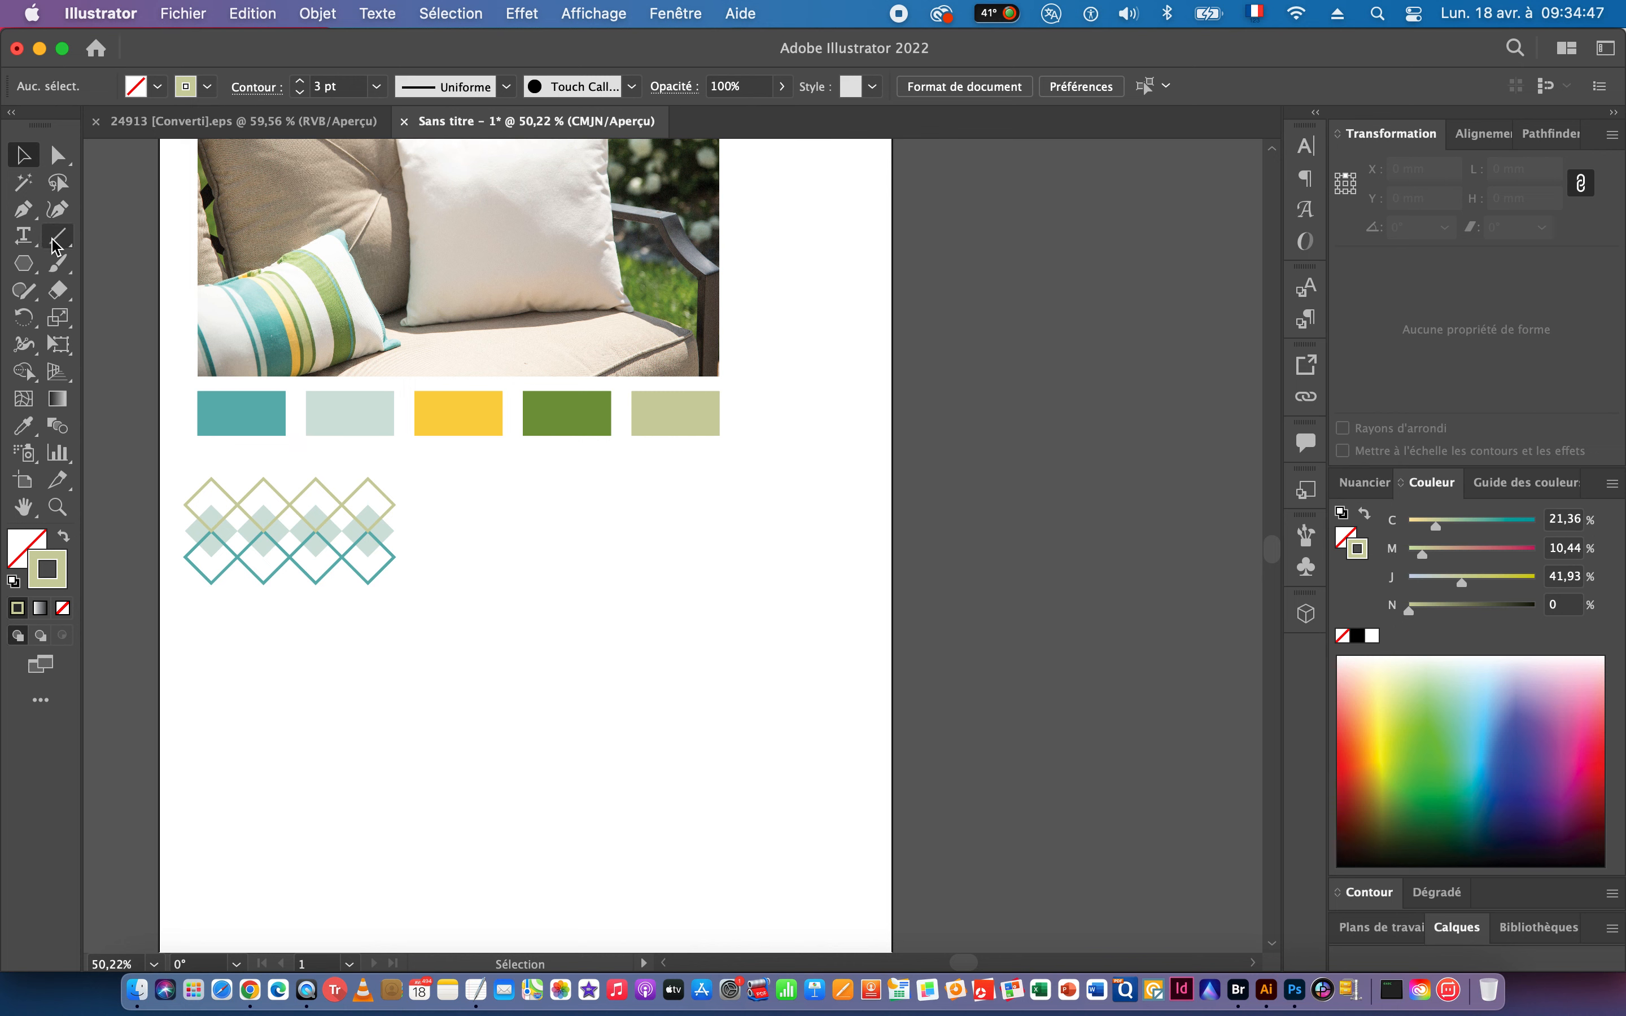
{"action": "left_click", "coordinate": [25, 269]}
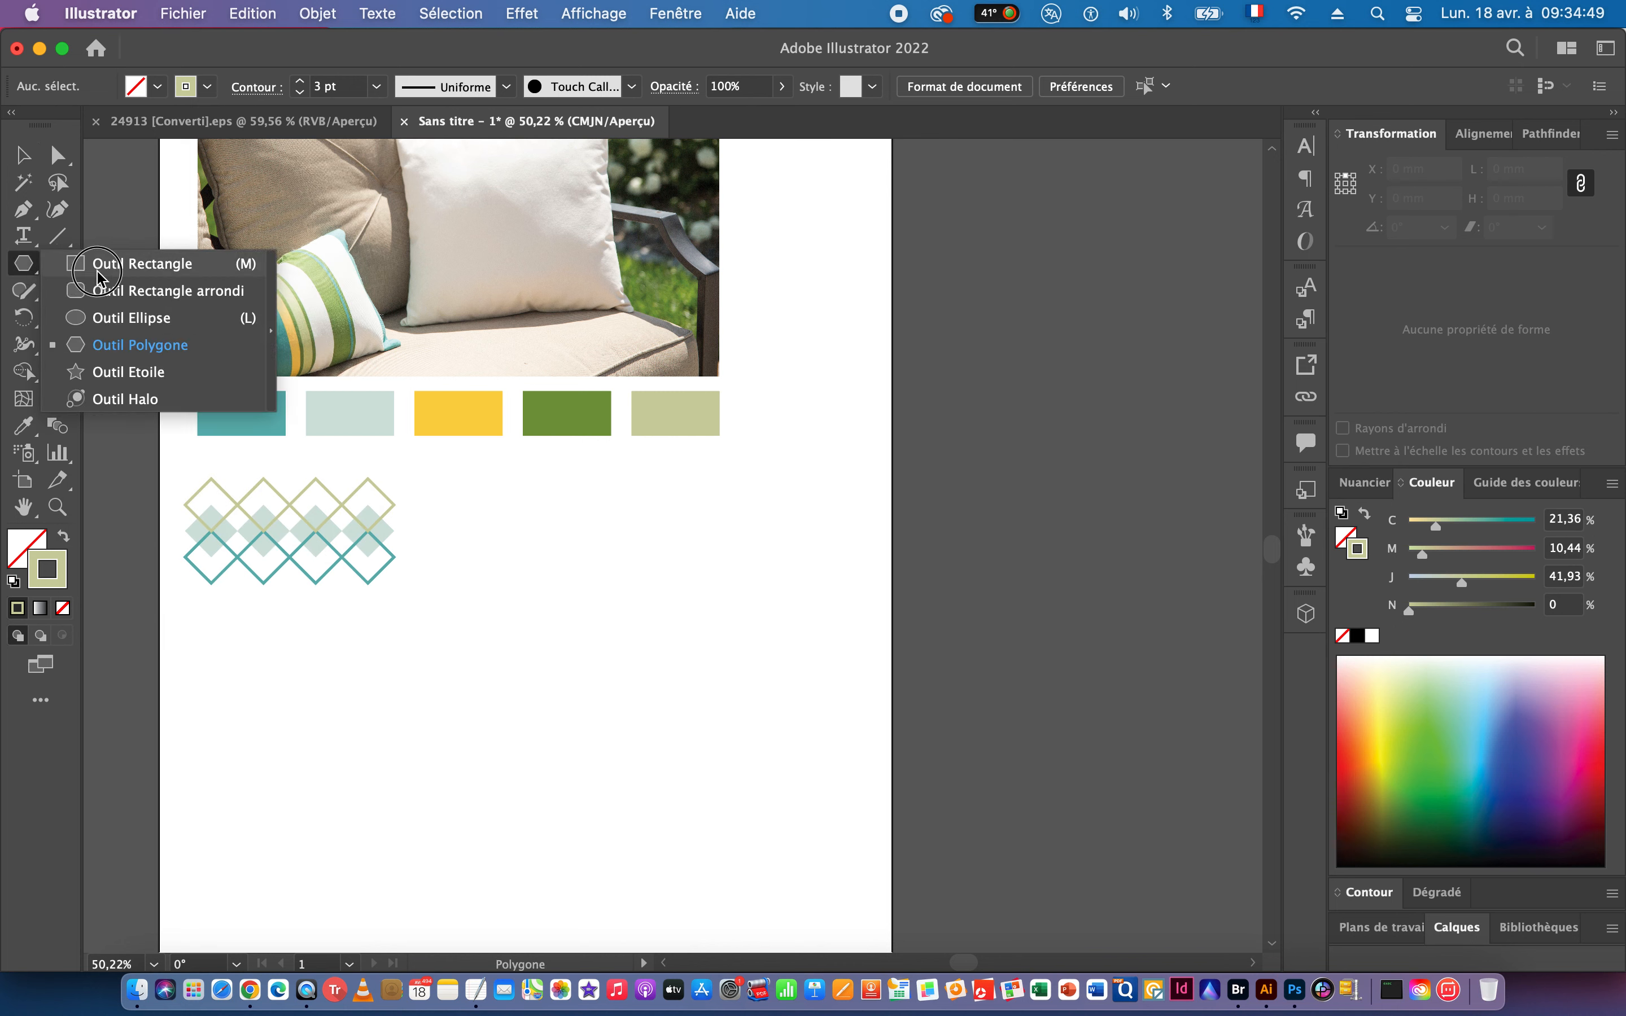
{"action": "left_click", "coordinate": [141, 264]}
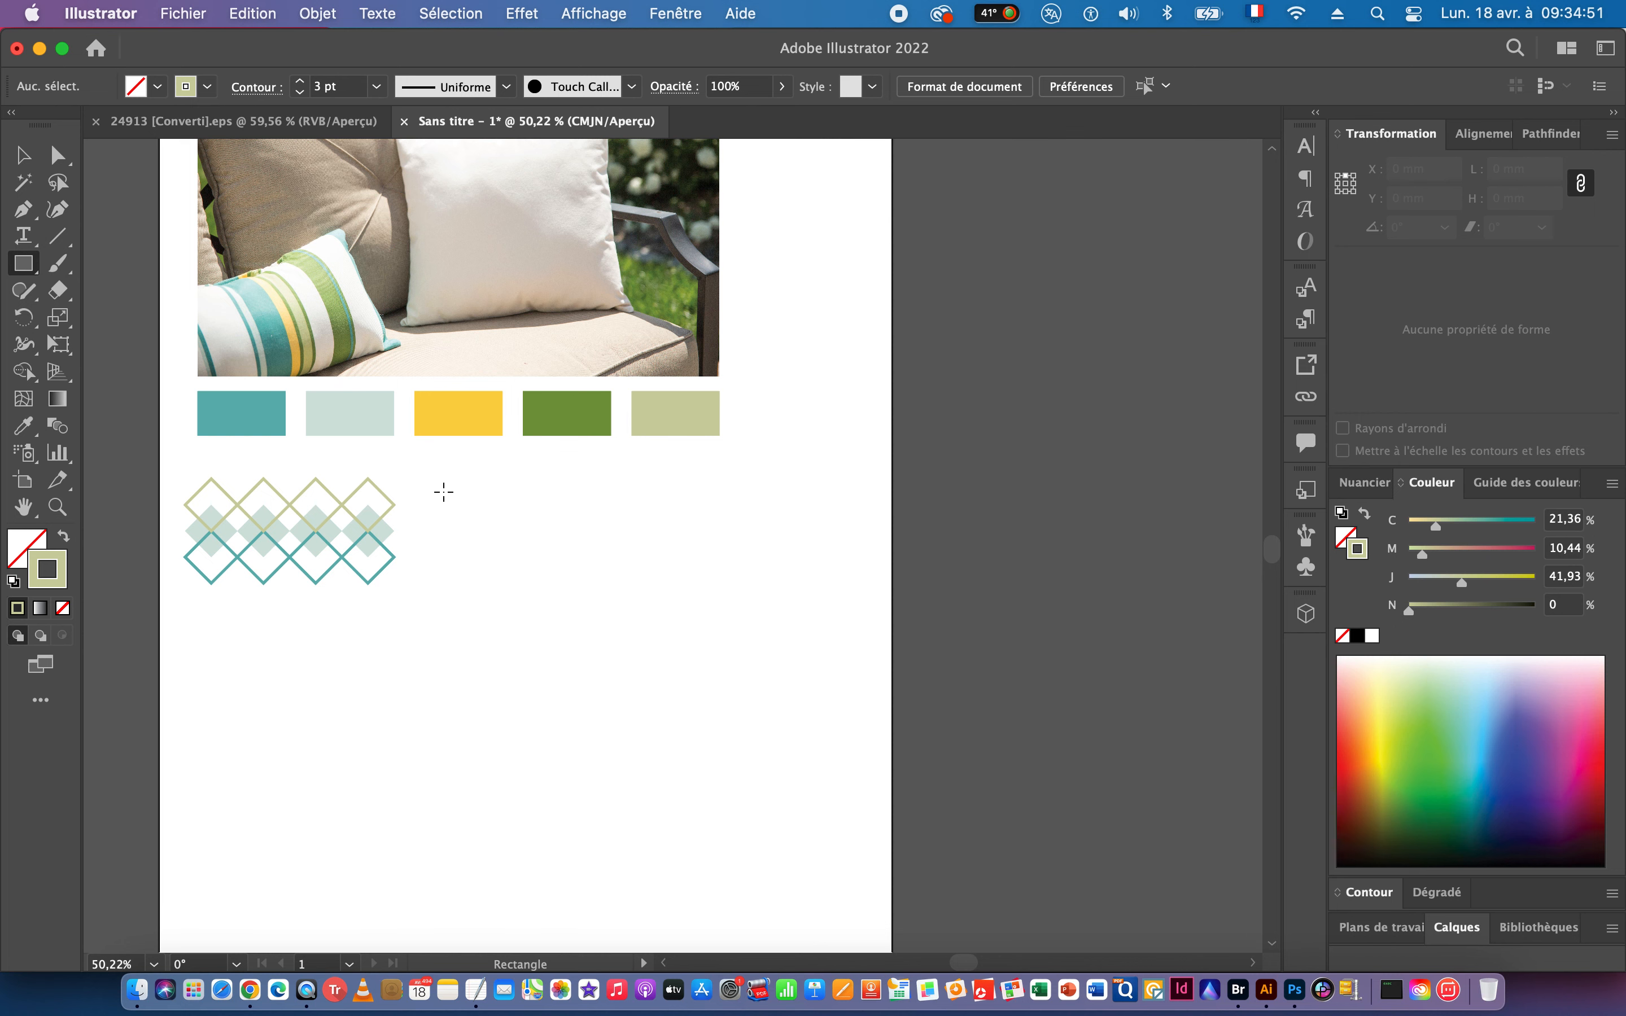
{"action": "left_click_drag", "start_coordinate": [440, 485], "coordinate": [662, 498]}
{"action": "key", "text": "super+space"}
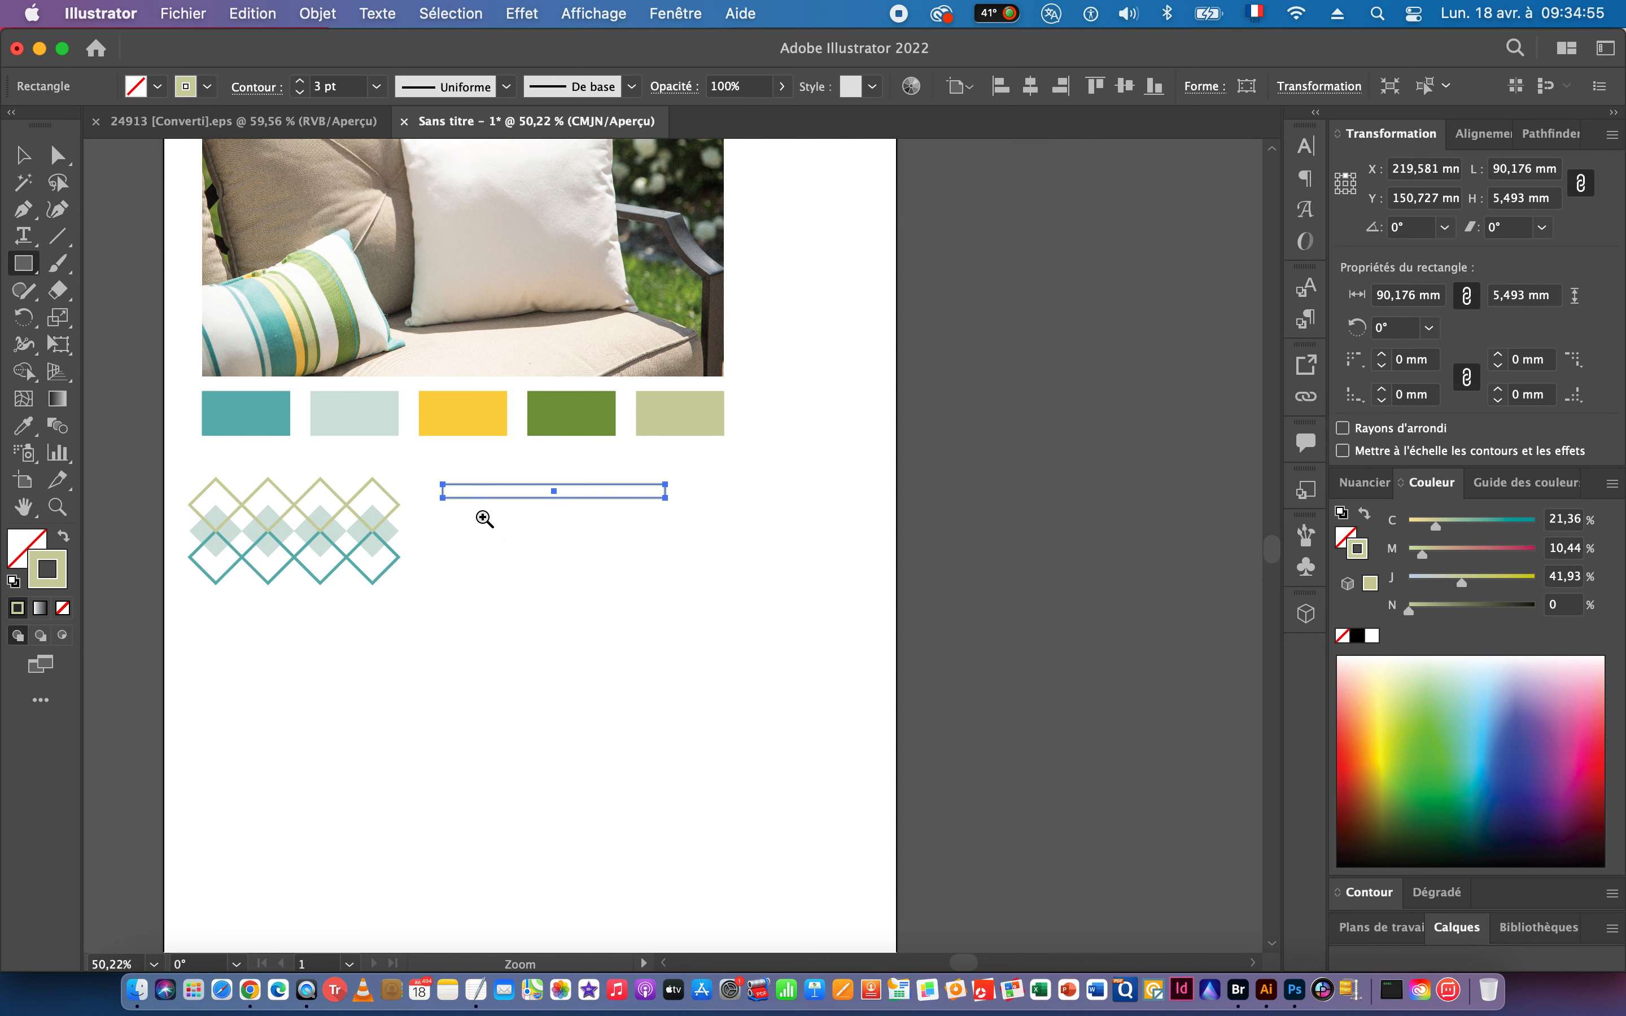
{"action": "left_click_drag", "start_coordinate": [482, 519], "coordinate": [630, 516]}
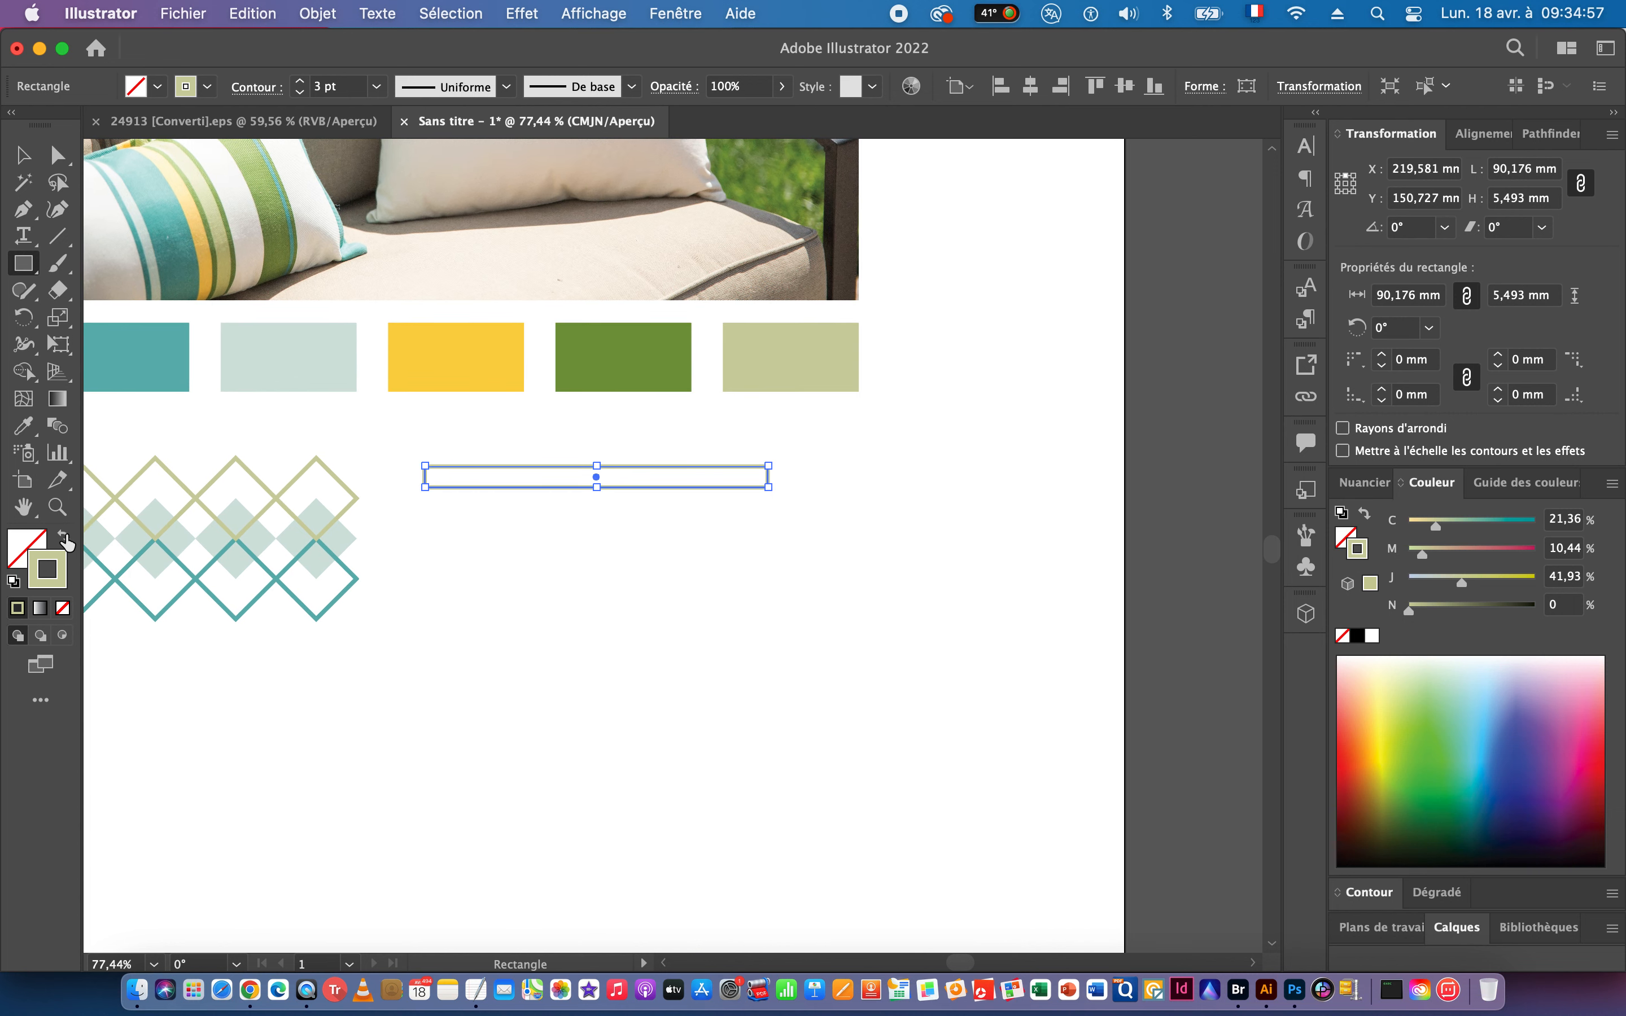
{"action": "left_click", "coordinate": [64, 536]}
Thin the beige stripe to about 2.7 mm high and place a copy of it straight below.
{"action": "key", "text": "super+space"}
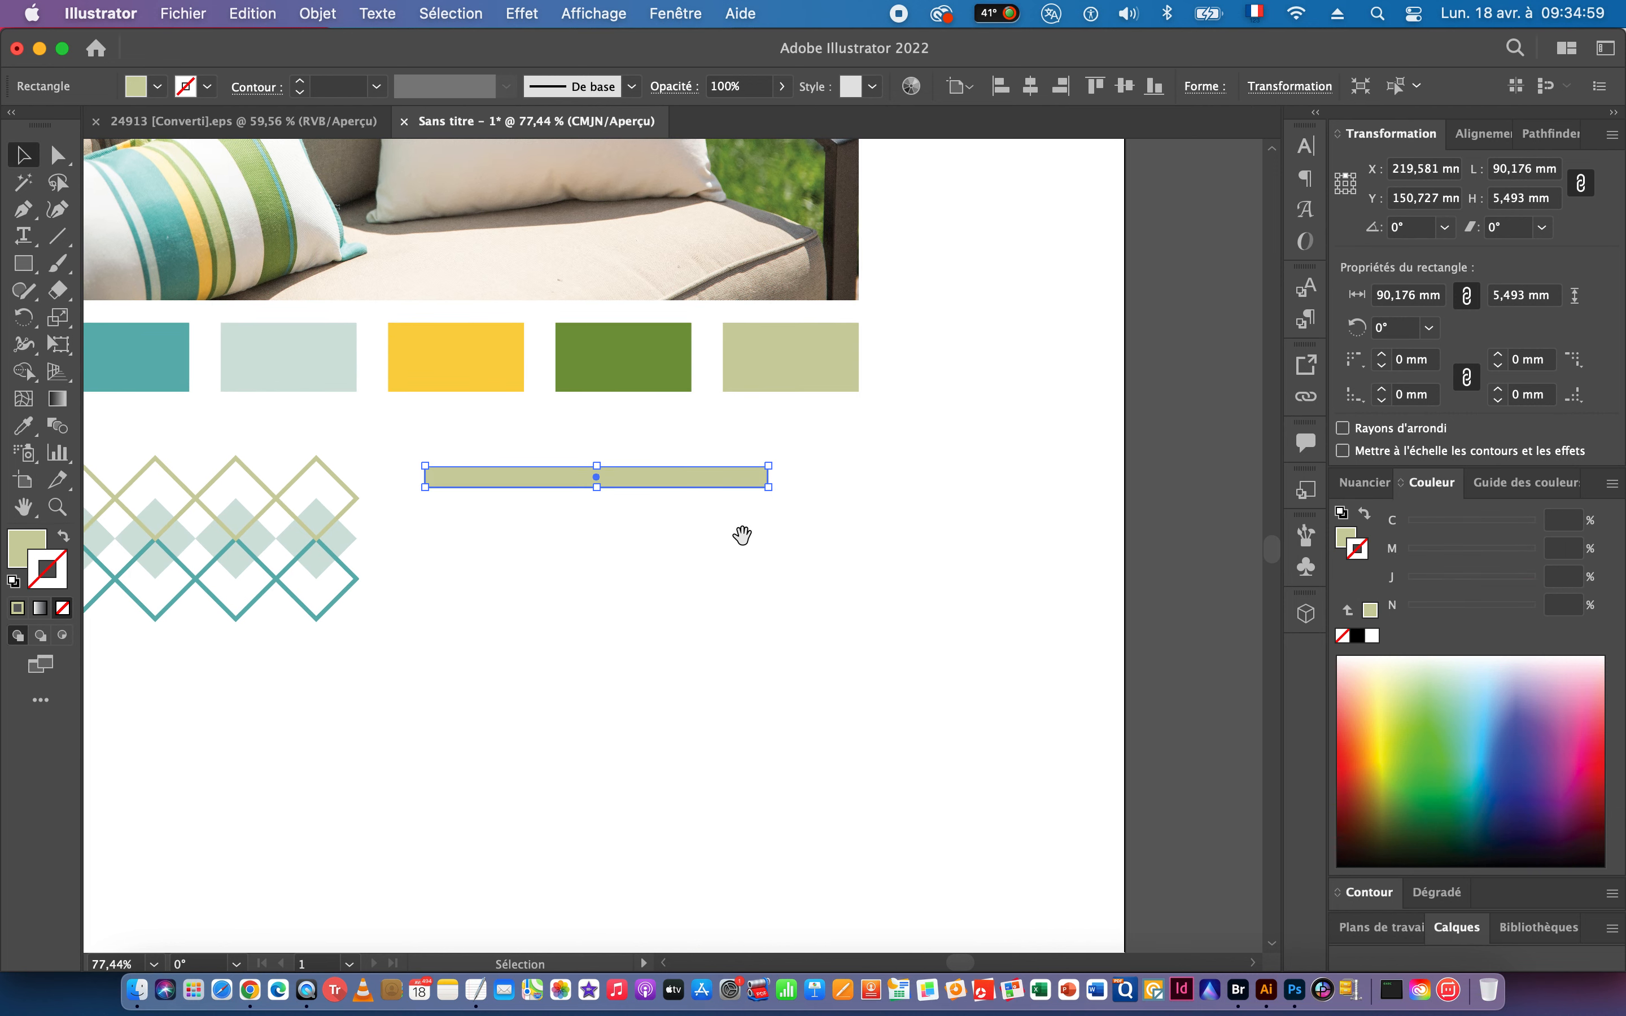
{"action": "left_click_drag", "start_coordinate": [538, 483], "coordinate": [693, 523]}
{"action": "key", "text": "space"}
{"action": "key", "text": "super+space"}
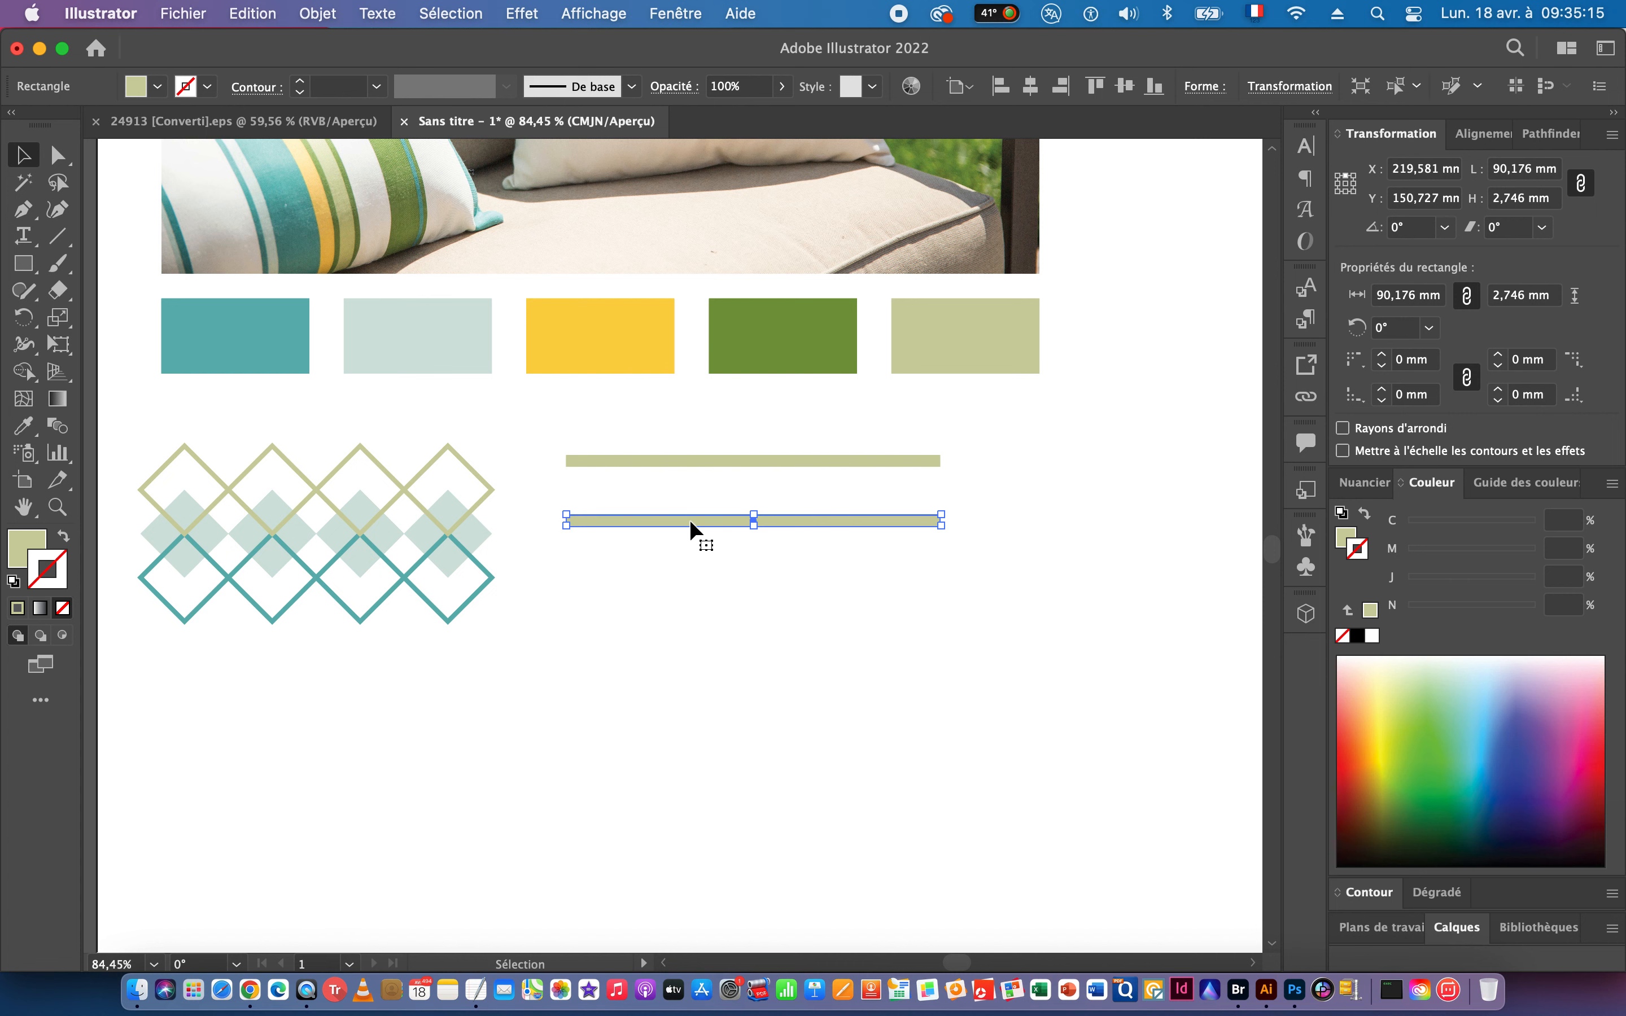
Fill the lower stripe with the teal sampled from the first swatch and place a copy flush against its lower edge.
{"action": "left_click", "coordinate": [24, 425]}
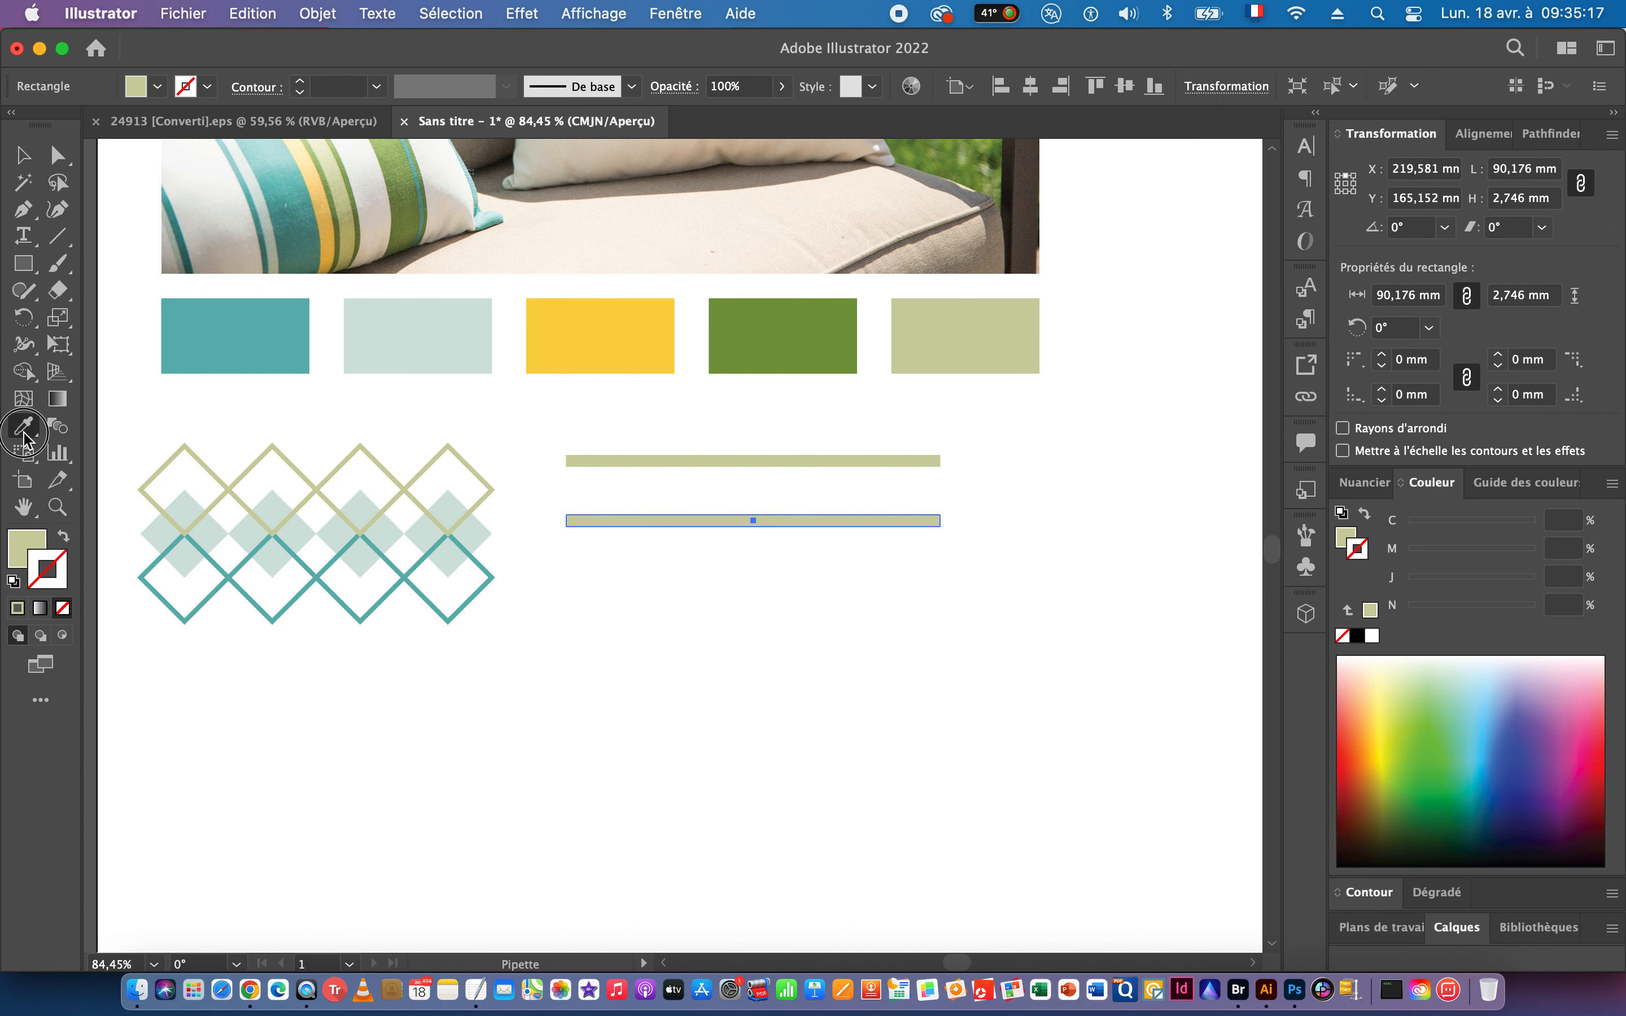
{"action": "left_click", "coordinate": [230, 334]}
{"action": "key", "text": "super"}
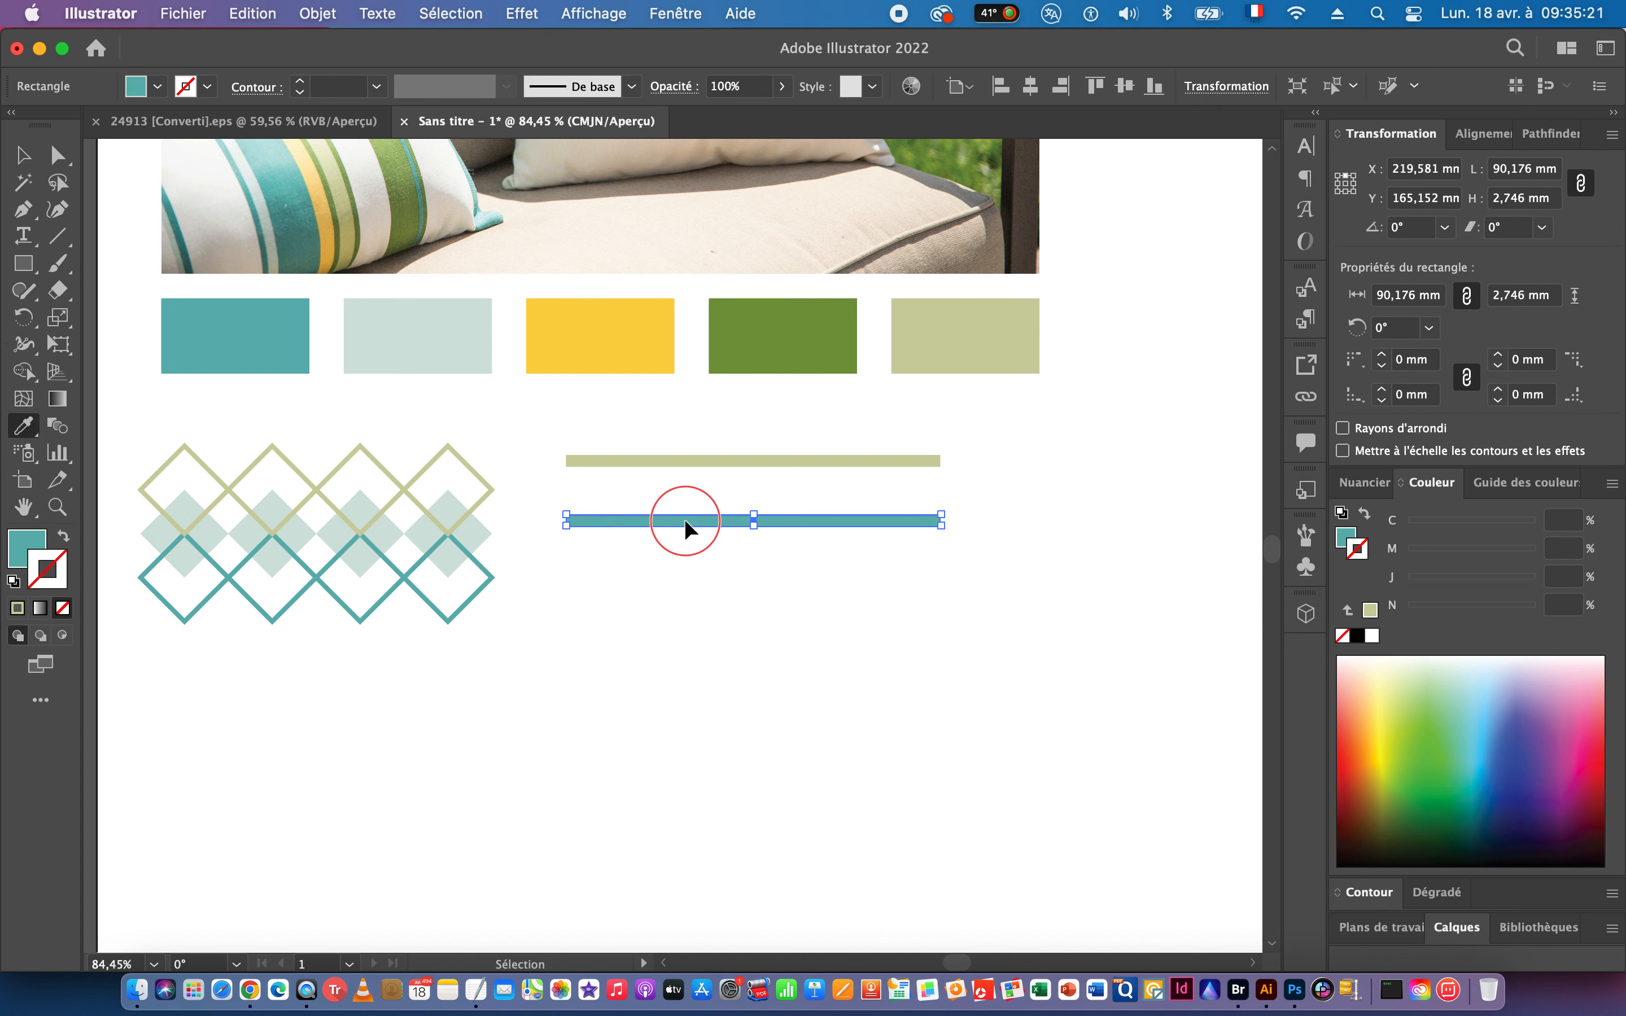
{"action": "left_click_drag", "start_coordinate": [689, 528], "coordinate": [998, 527]}
{"action": "left_click", "coordinate": [24, 156]}
{"action": "key", "text": "super+space"}
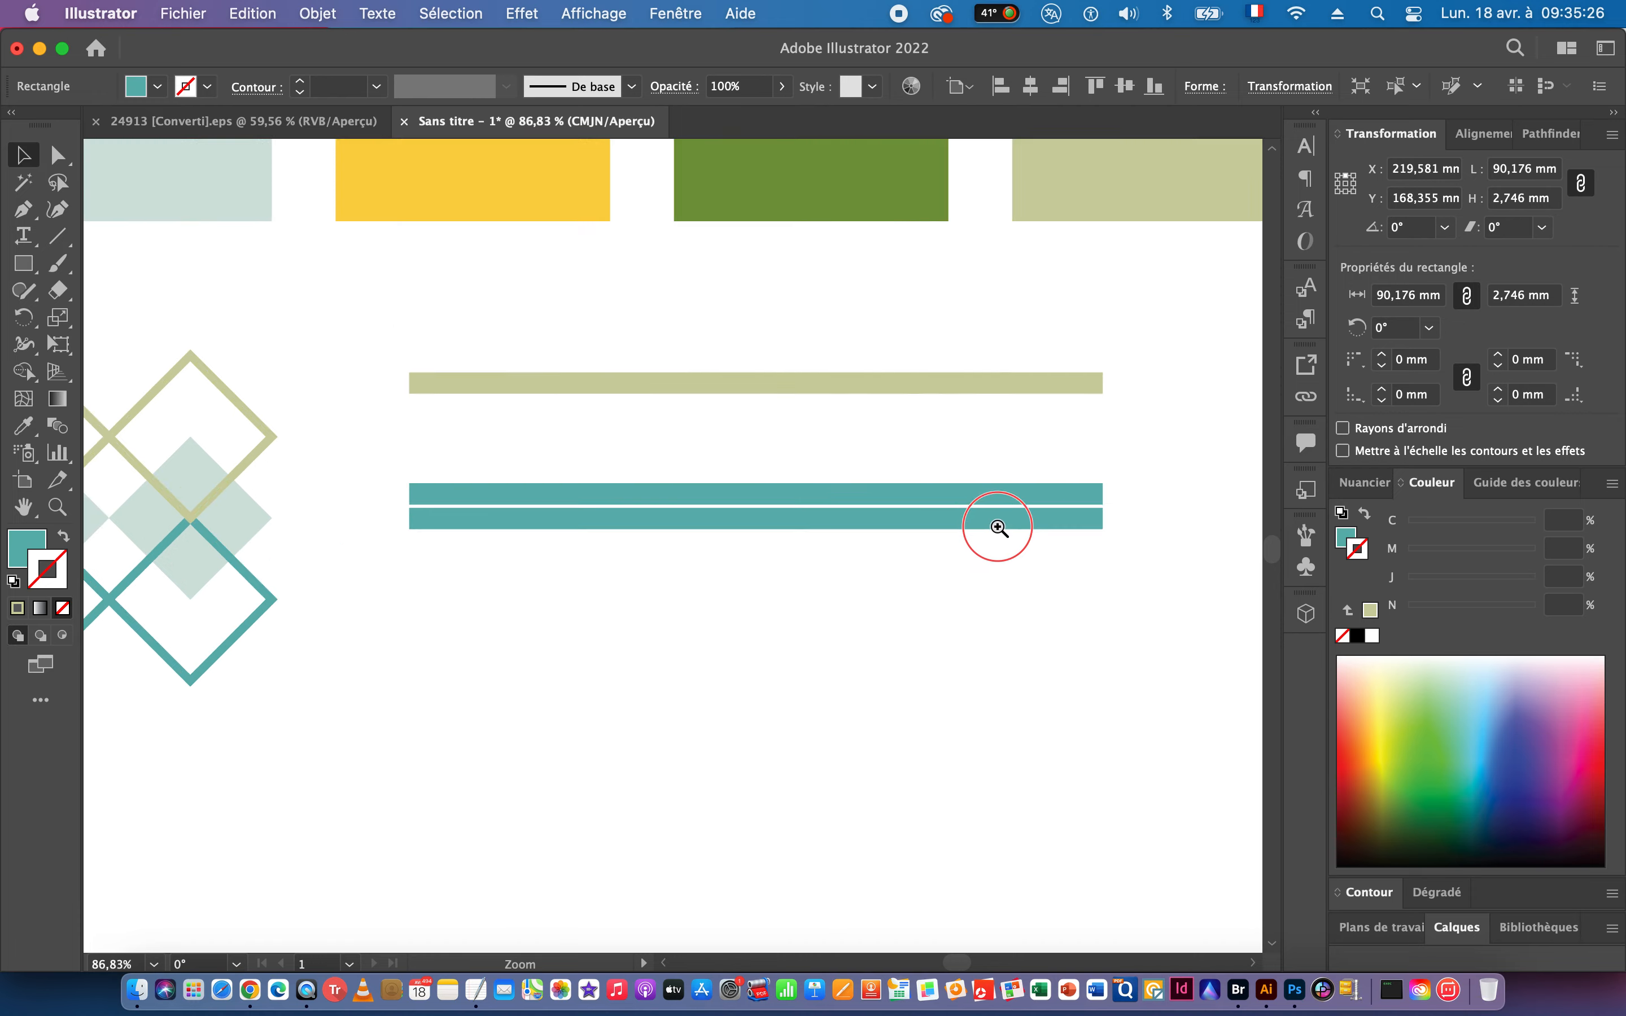
{"action": "left_click_drag", "start_coordinate": [718, 527], "coordinate": [718, 522]}
{"action": "left_click", "coordinate": [545, 563], "text": "alt+super"}
{"action": "left_click", "coordinate": [936, 588], "text": "alt+super"}
{"action": "left_click", "coordinate": [823, 589], "text": "alt+super"}
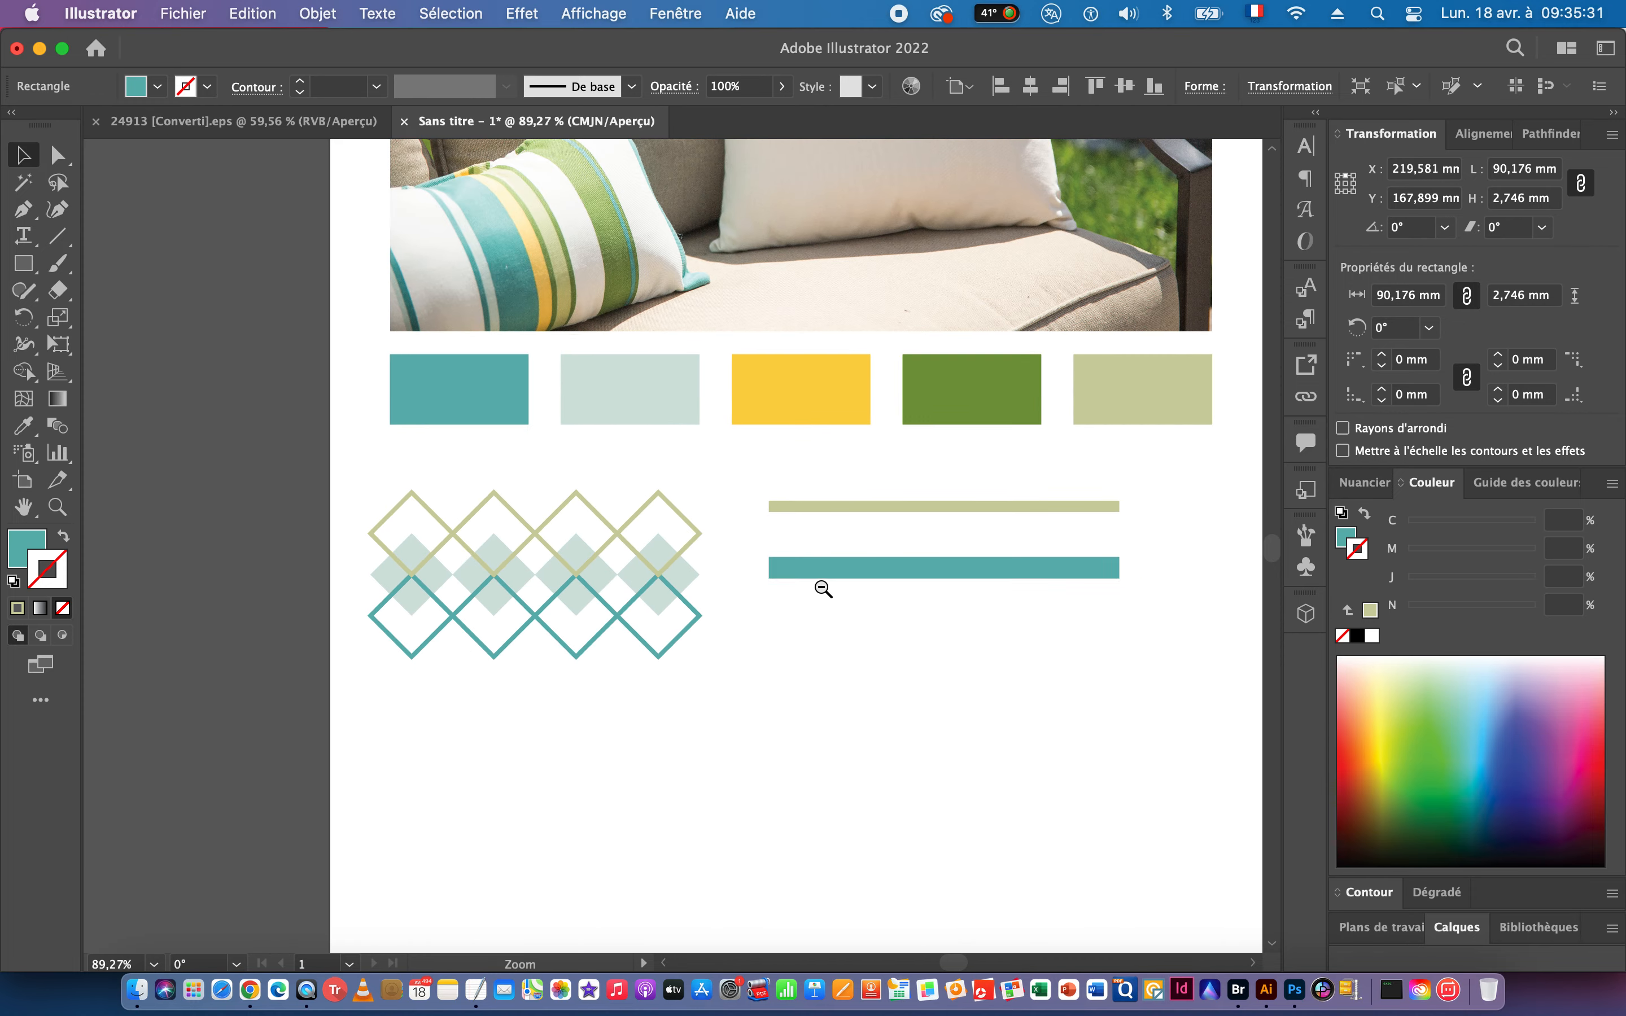
{"action": "left_click", "coordinate": [823, 589], "text": "alt+super"}
Stretch the second teal stripe to about 12.4 mm high and fill it with the pale blue-green from the second swatch.
{"action": "left_click_drag", "start_coordinate": [833, 534], "coordinate": [834, 575]}
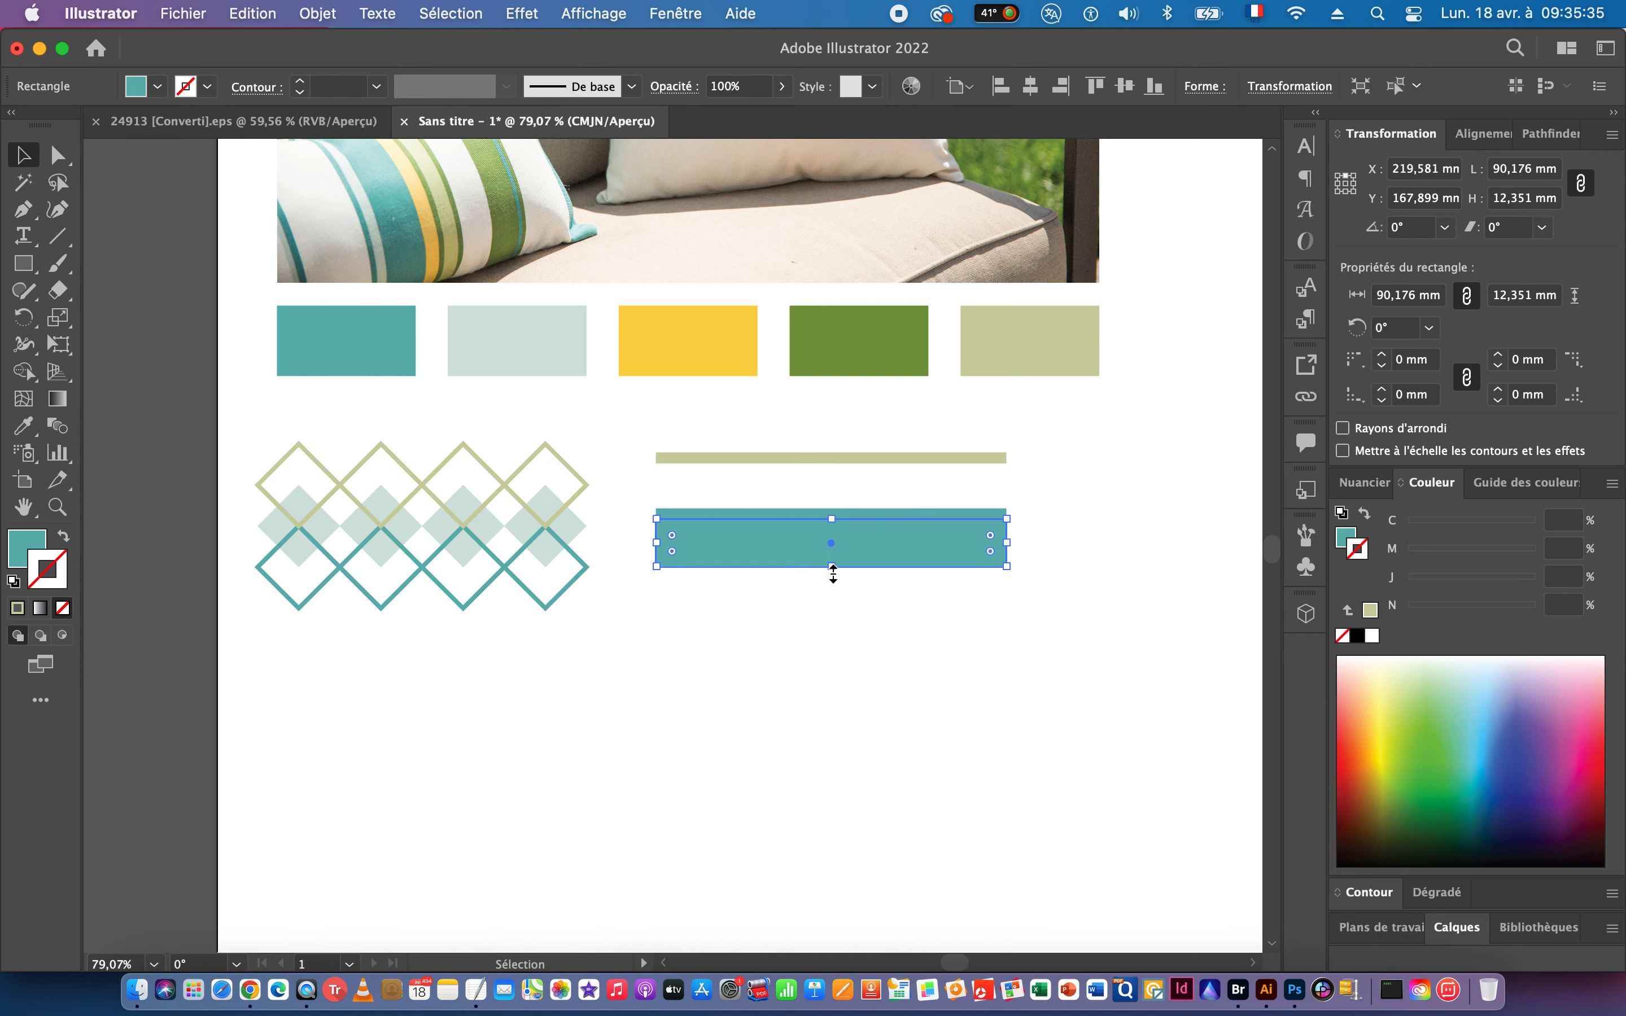
{"action": "key", "text": "i"}
{"action": "left_click", "coordinate": [559, 339]}
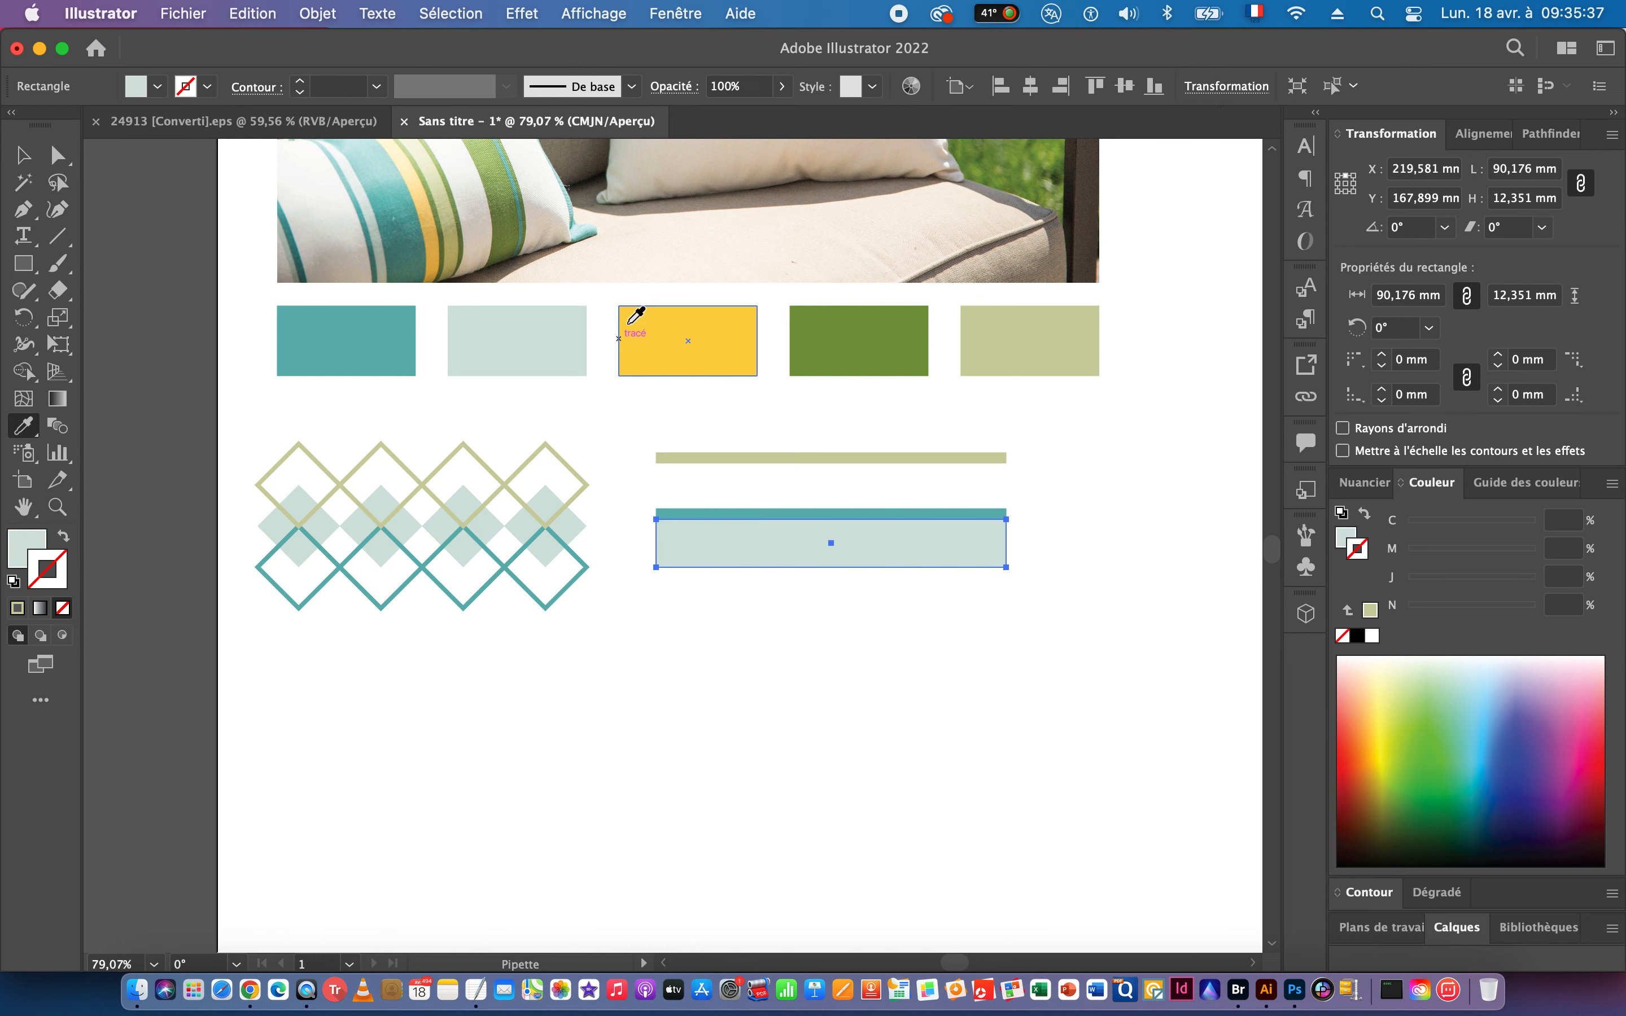
{"action": "left_click", "coordinate": [18, 151]}
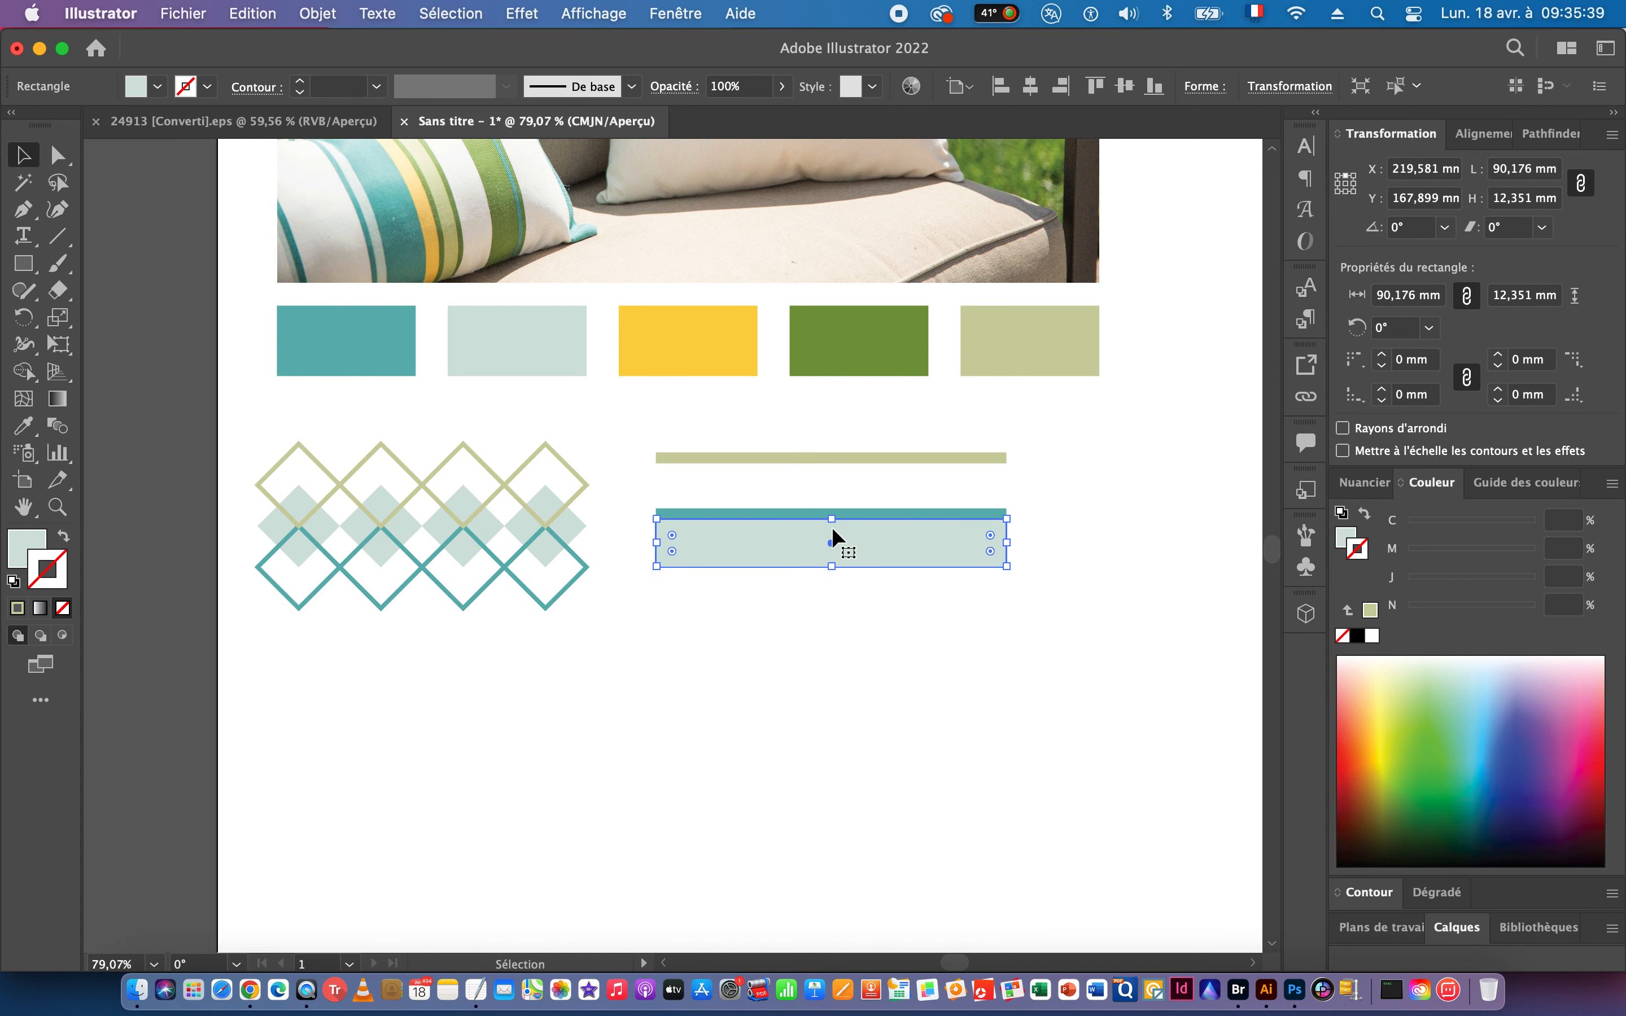
Copy the beige stripe down to the pale band's lower edge and fill the copy with the yellow from the third swatch.
{"action": "left_click_drag", "start_coordinate": [793, 467], "coordinate": [793, 580]}
{"action": "key", "text": "i"}
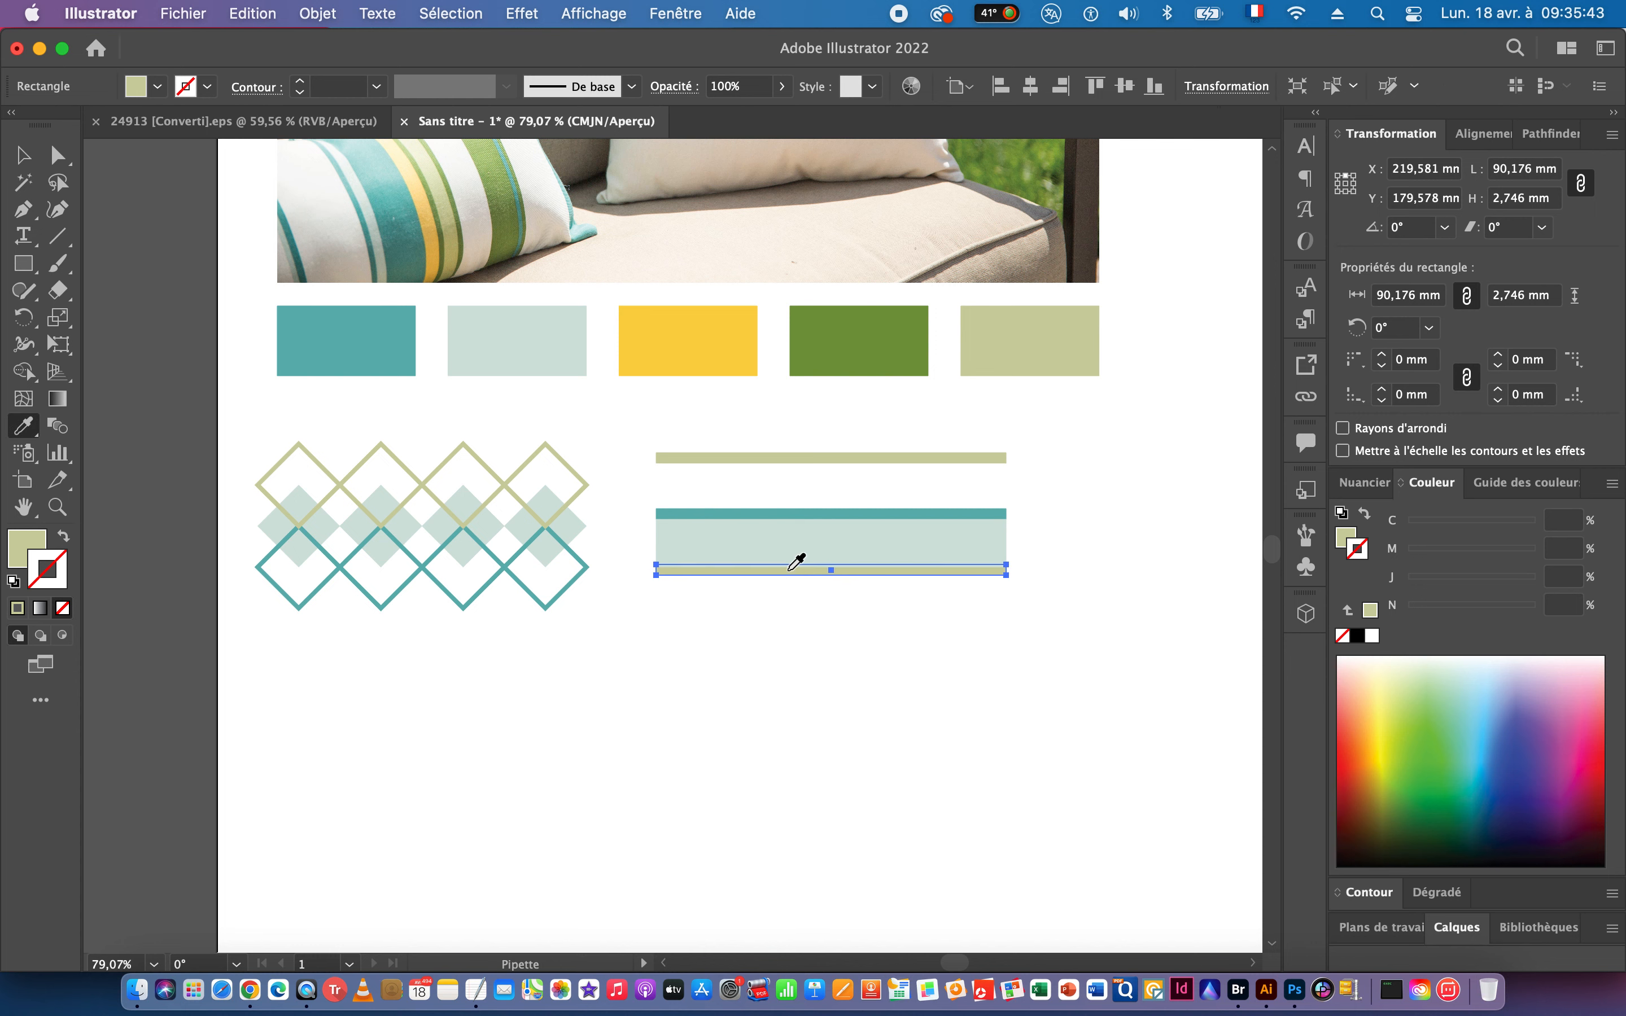
{"action": "left_click", "coordinate": [716, 348]}
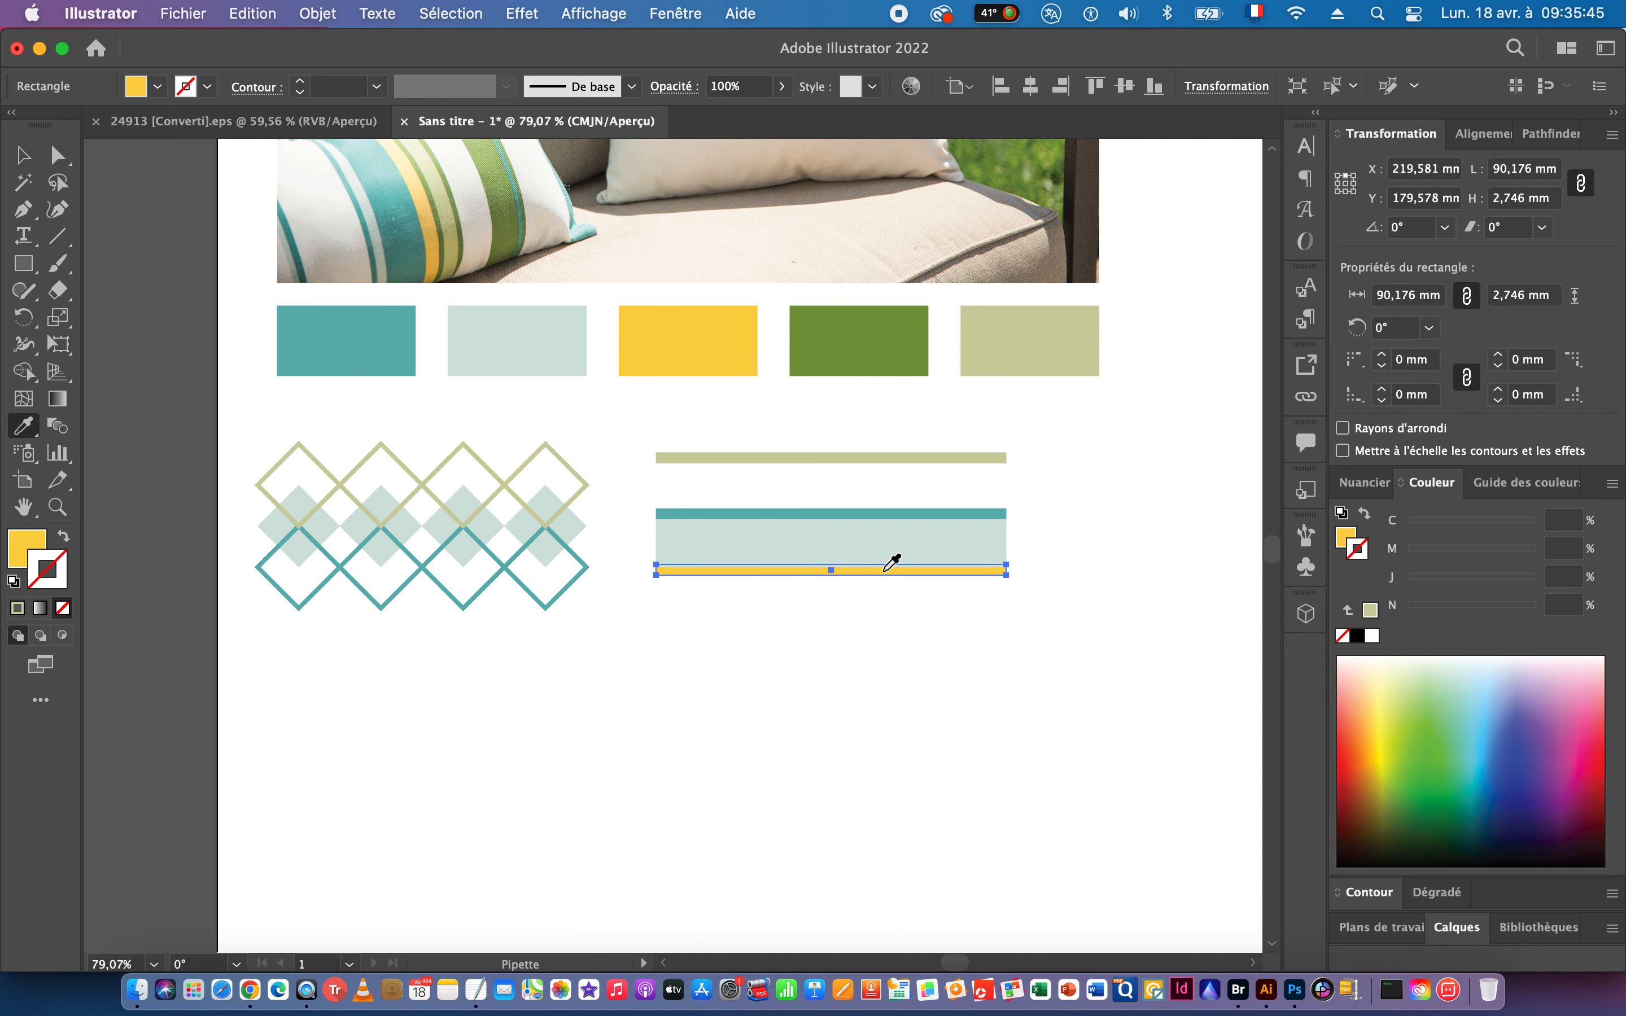
Move the yellow stripe slightly down so it sits flush against the pale blue-green band's lower edge.
{"action": "key", "text": "super+space"}
{"action": "left_click", "coordinate": [868, 586]}
{"action": "left_click", "coordinate": [970, 568]}
{"action": "key", "text": "v"}
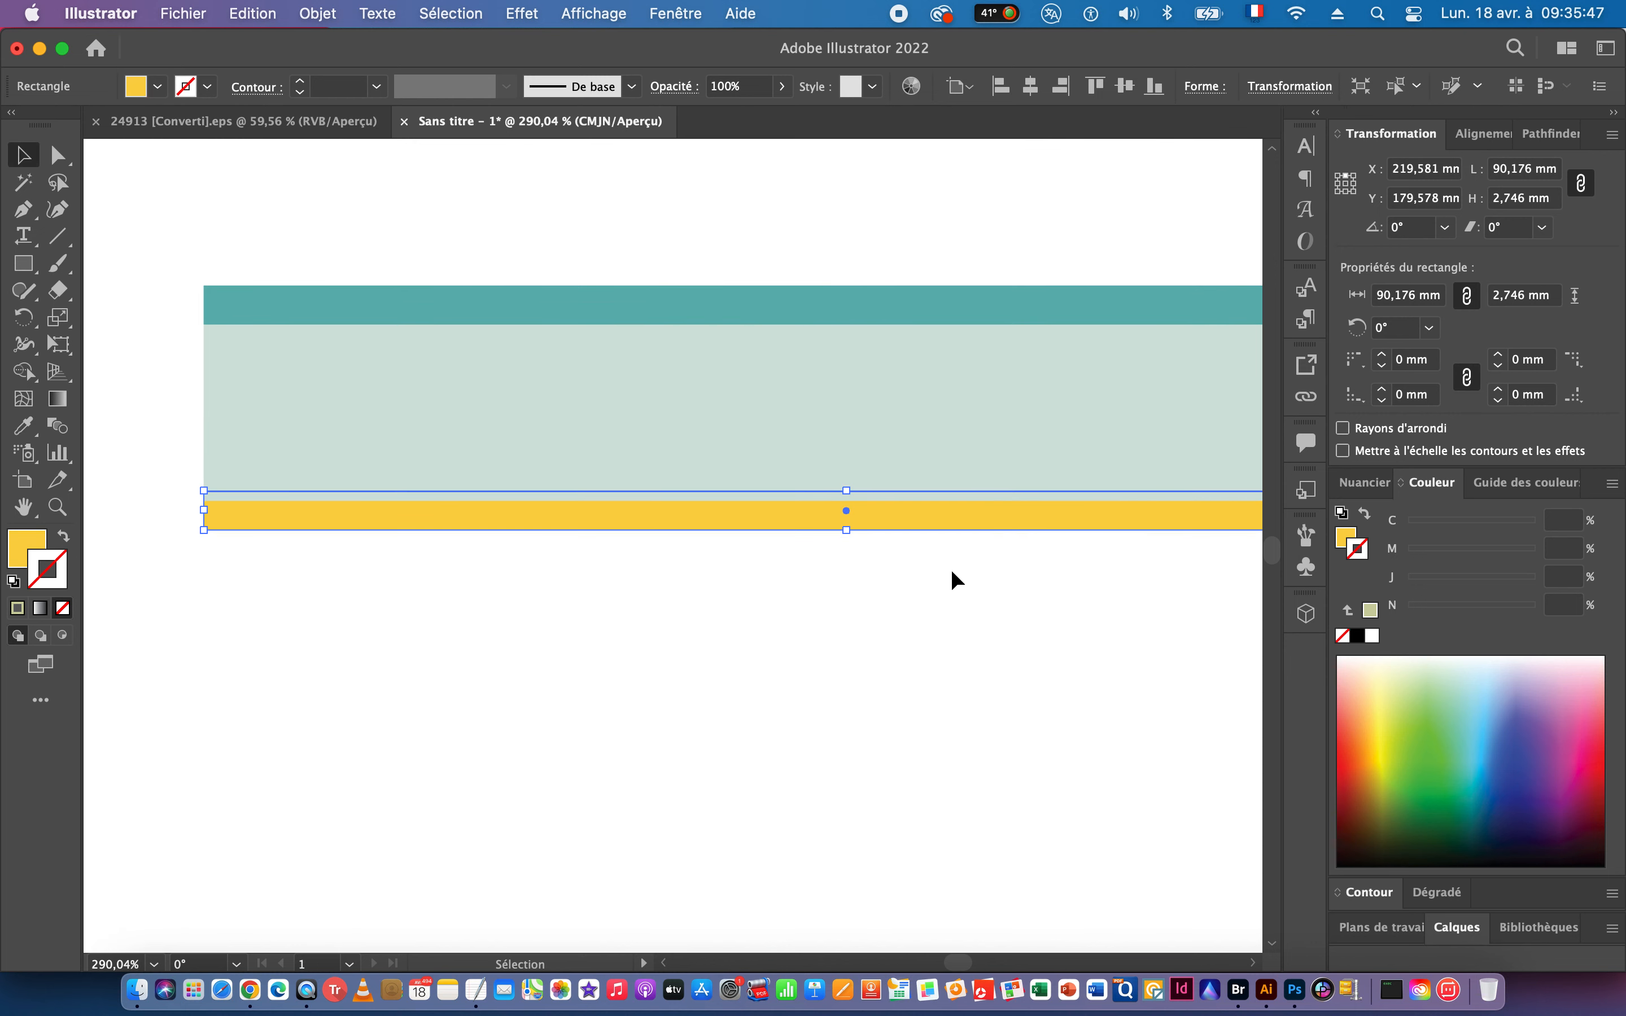
{"action": "left_click_drag", "start_coordinate": [798, 519], "coordinate": [799, 529]}
Select all four stripes and place a copy of the whole set directly below the original.
{"action": "key", "text": "super+space"}
{"action": "left_click_drag", "start_coordinate": [1022, 565], "coordinate": [680, 562]}
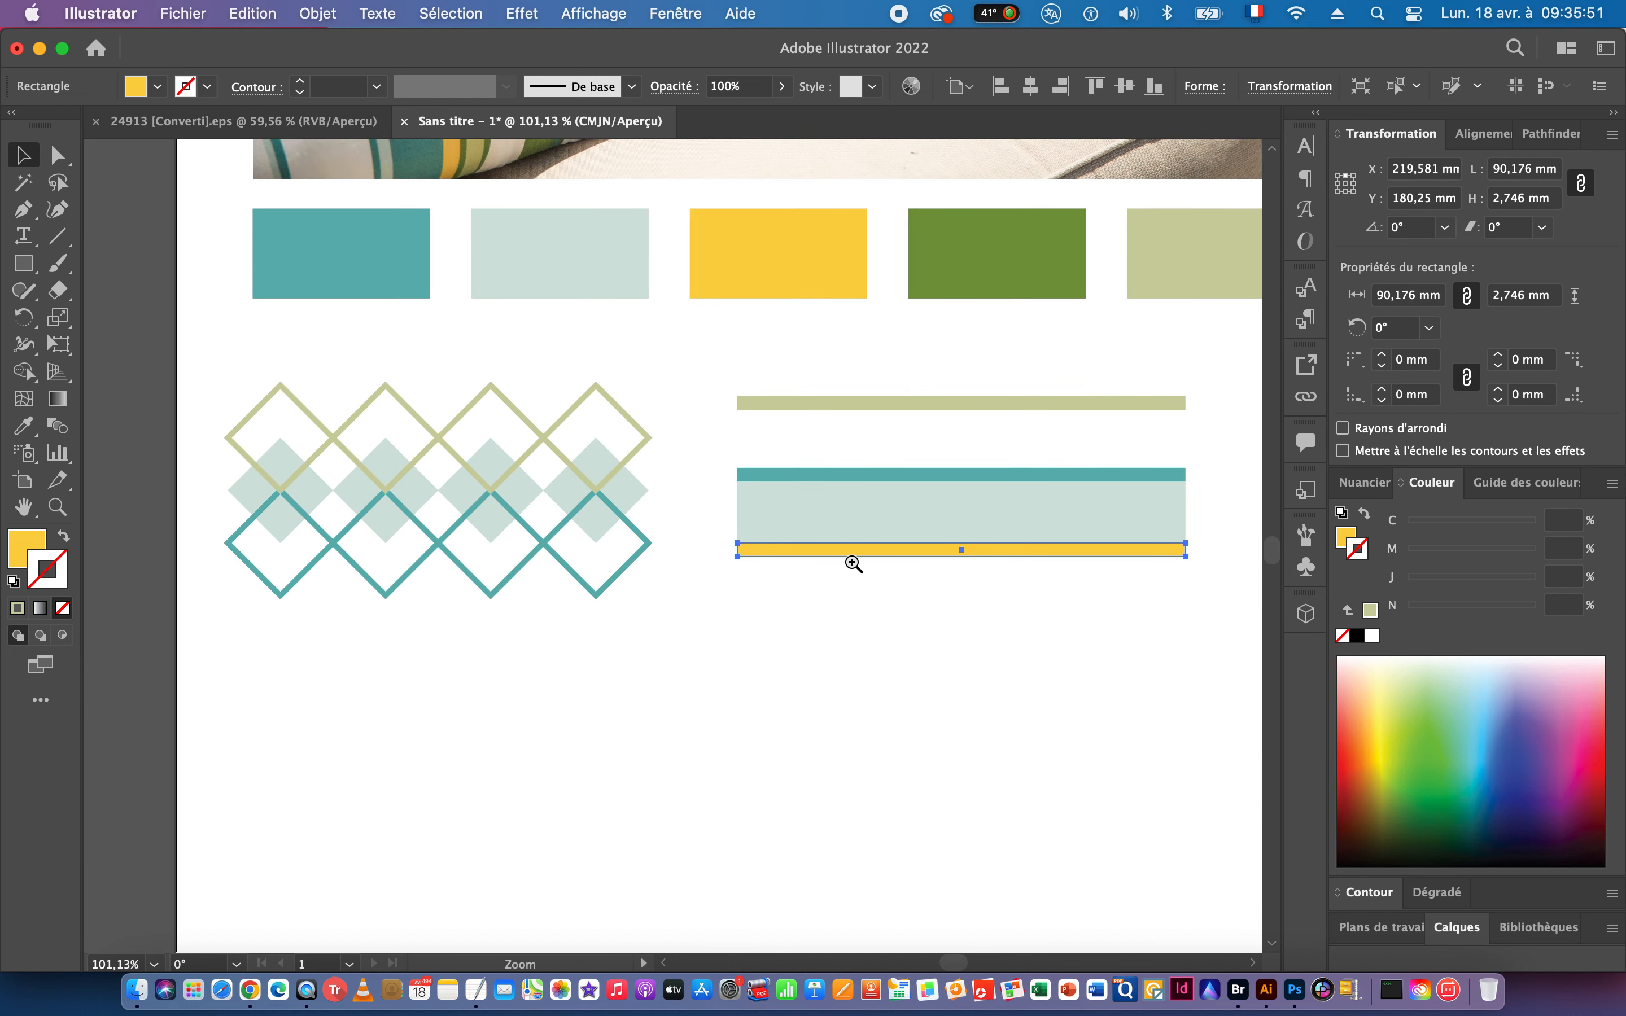
{"action": "left_click_drag", "start_coordinate": [925, 562], "coordinate": [787, 563]}
{"action": "left_click_drag", "start_coordinate": [893, 558], "coordinate": [829, 558]}
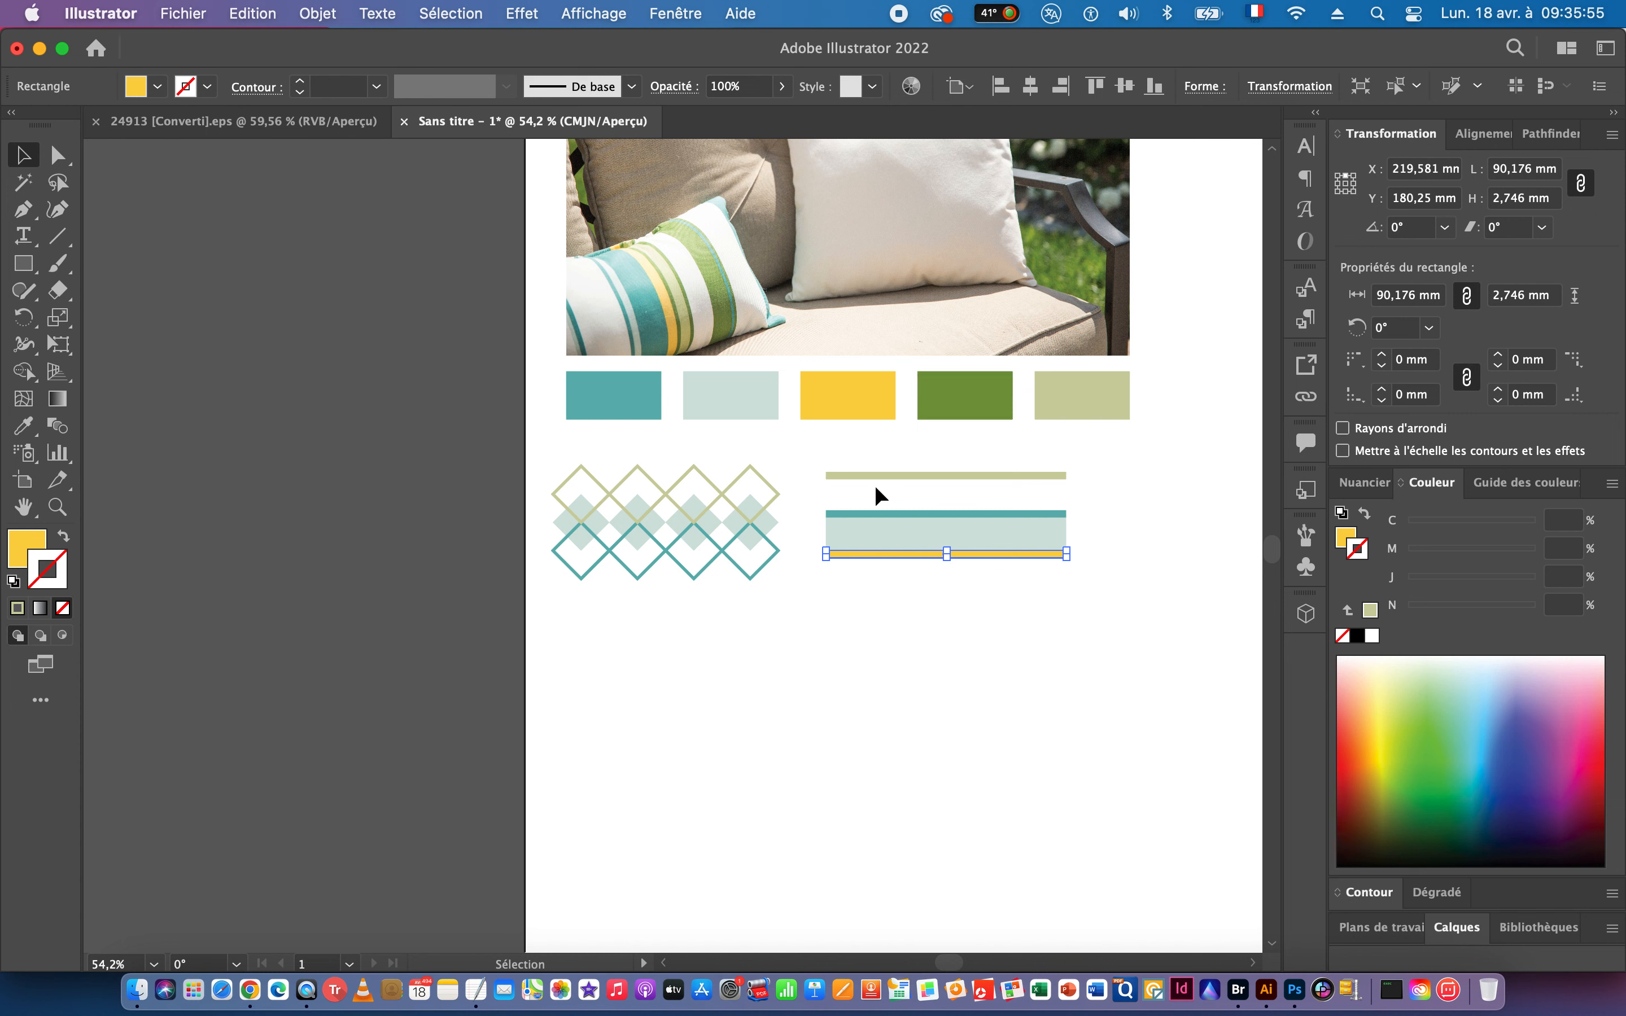
{"action": "left_click_drag", "start_coordinate": [866, 461], "coordinate": [943, 592]}
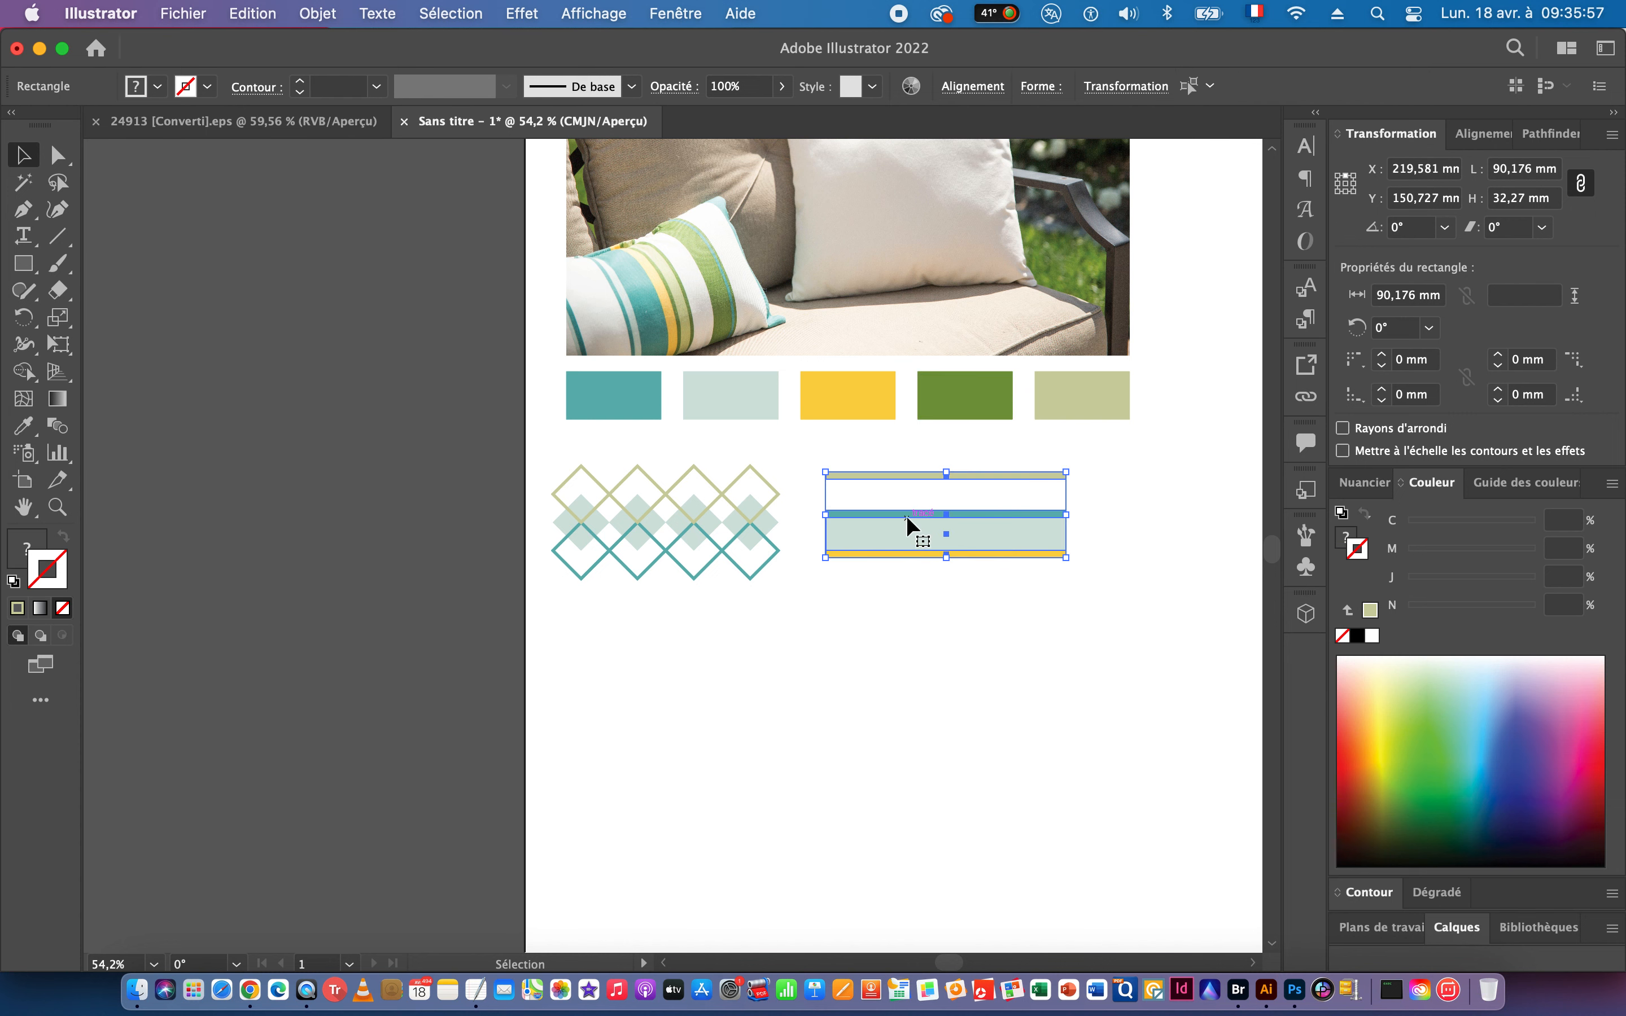
{"action": "left_click_drag", "start_coordinate": [908, 526], "coordinate": [911, 624]}
{"action": "left_click", "coordinate": [1166, 572]}
Recolour the copied set's beige stripe with the second swatch's pale blue-green and its wide band with the fourth swatch's green.
{"action": "left_click", "coordinate": [1032, 576]}
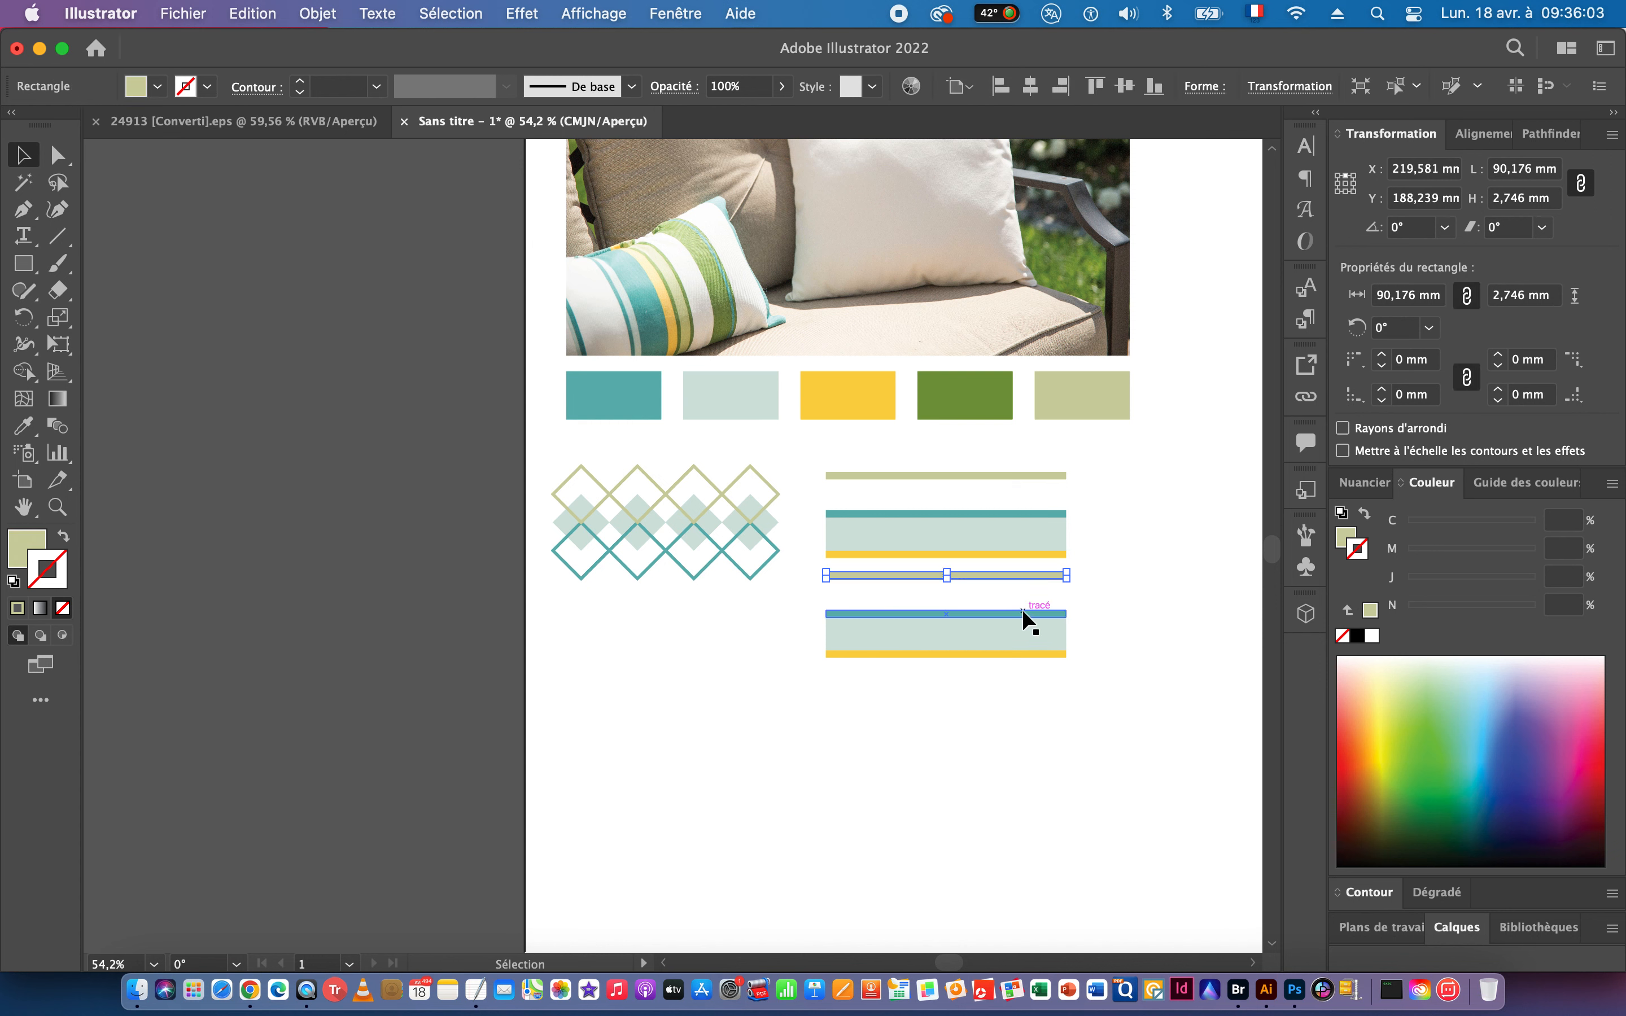
{"action": "key", "text": "i"}
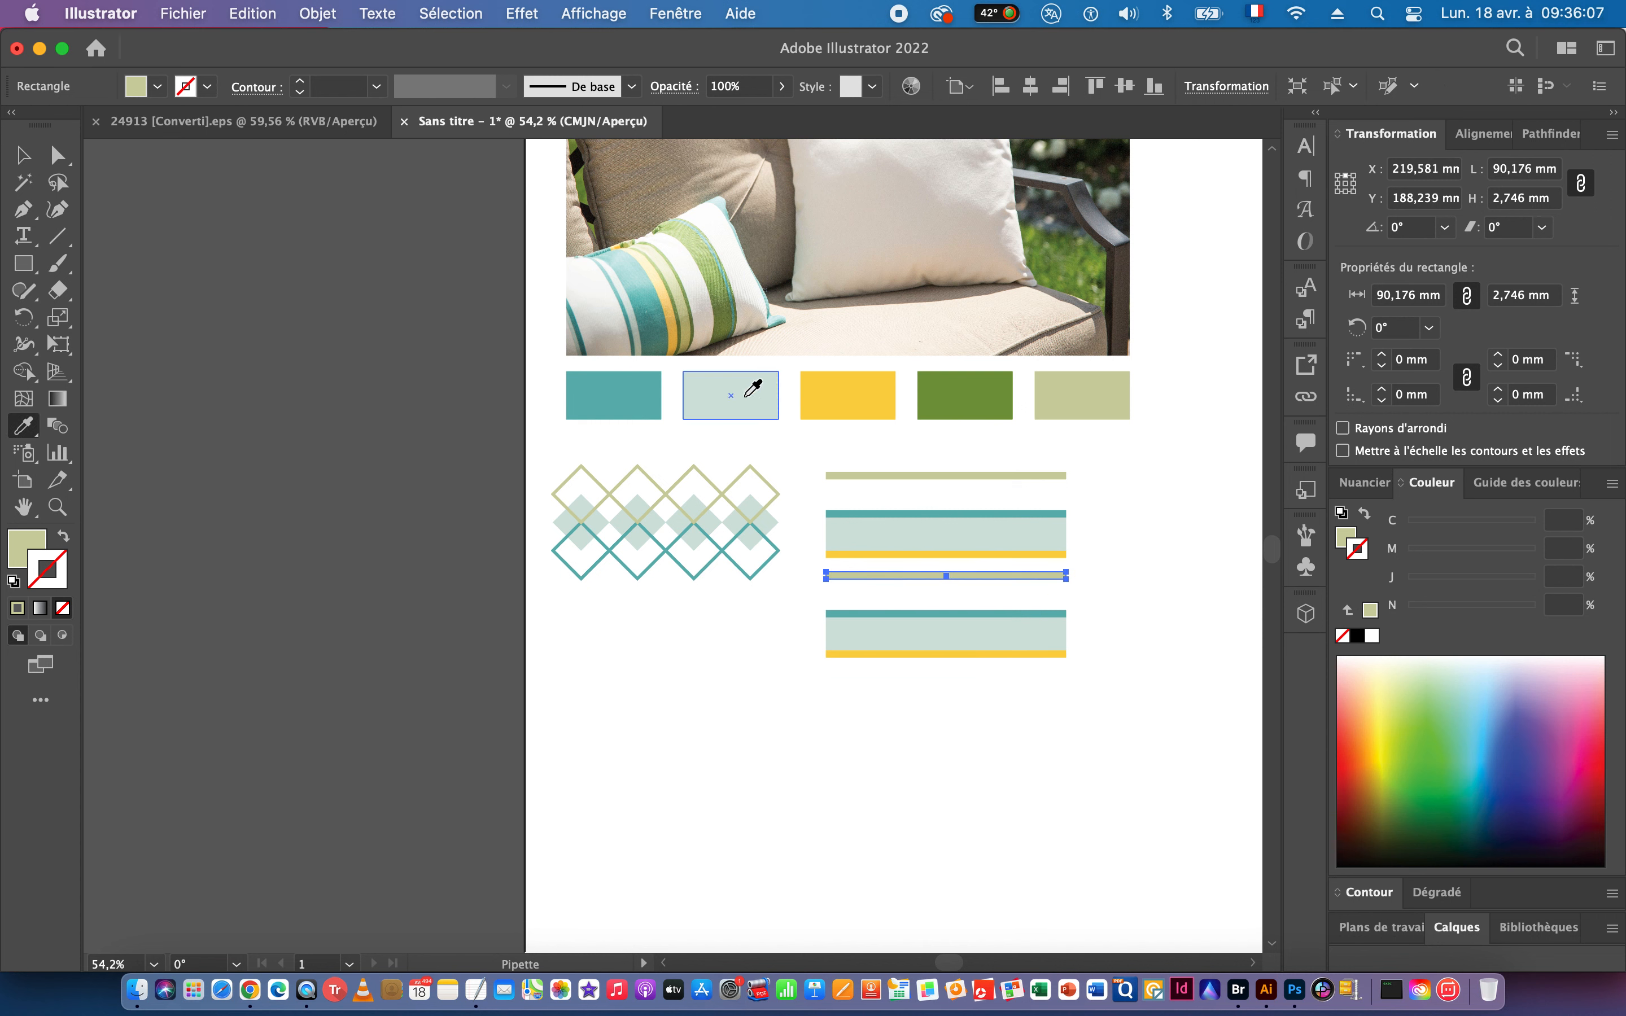
{"action": "left_click", "coordinate": [746, 396]}
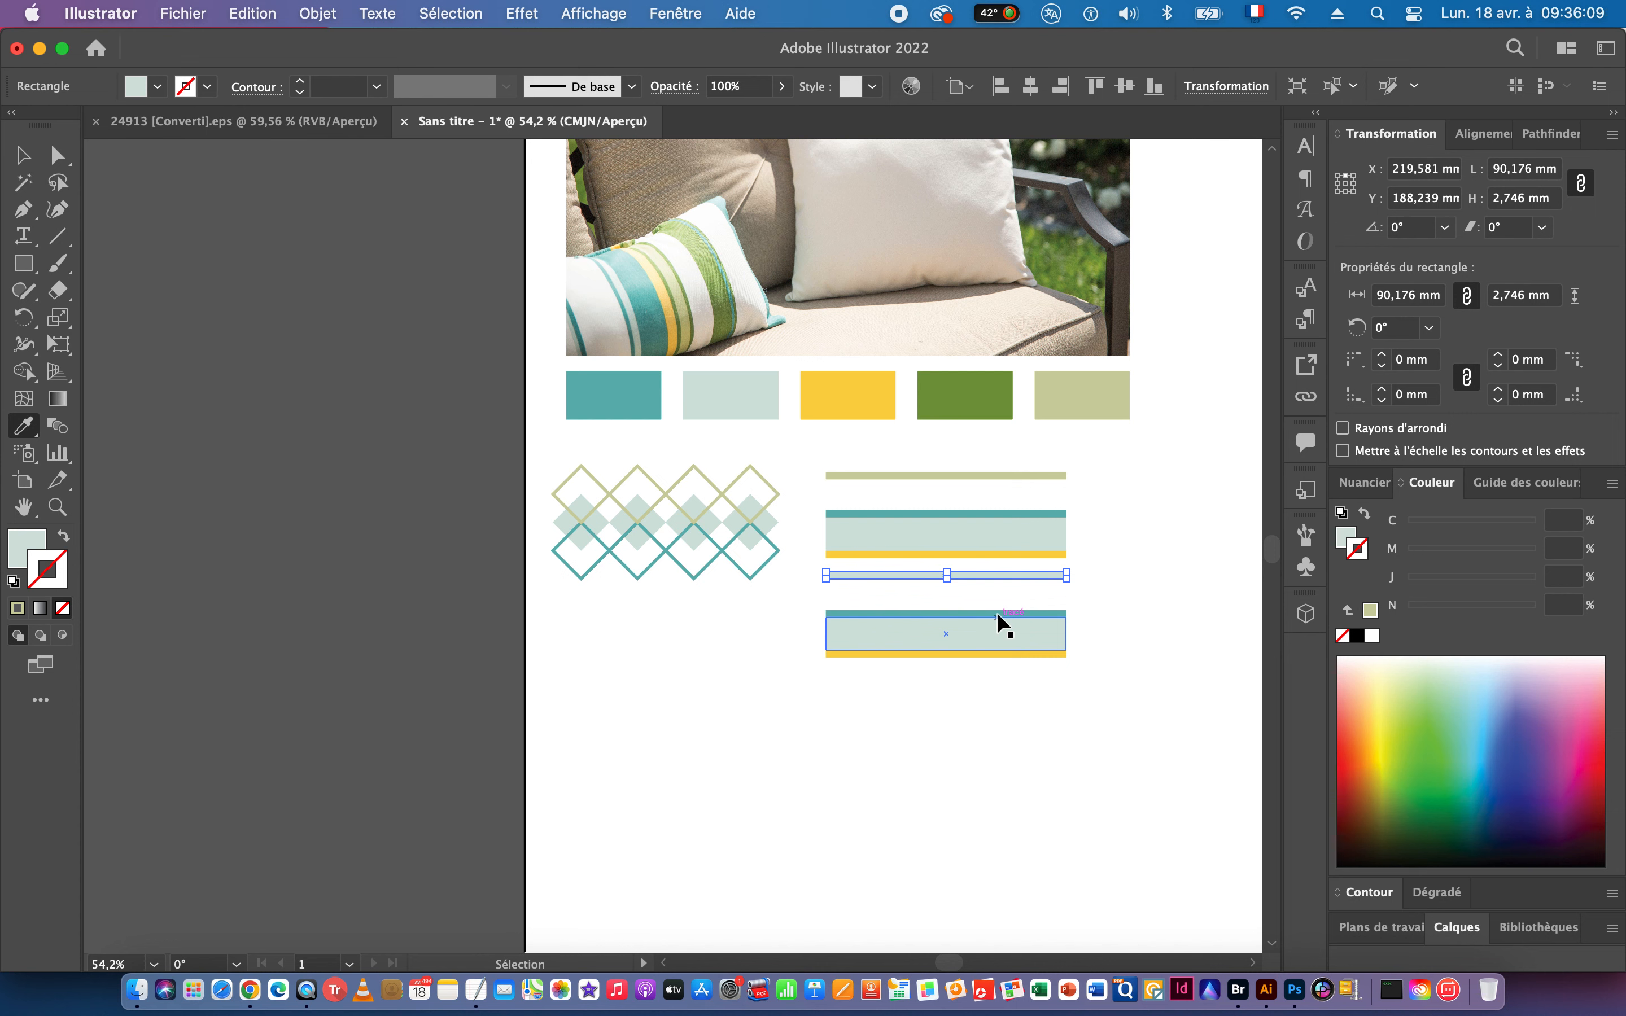
{"action": "left_click", "coordinate": [1005, 625], "text": "super"}
{"action": "left_click", "coordinate": [996, 396]}
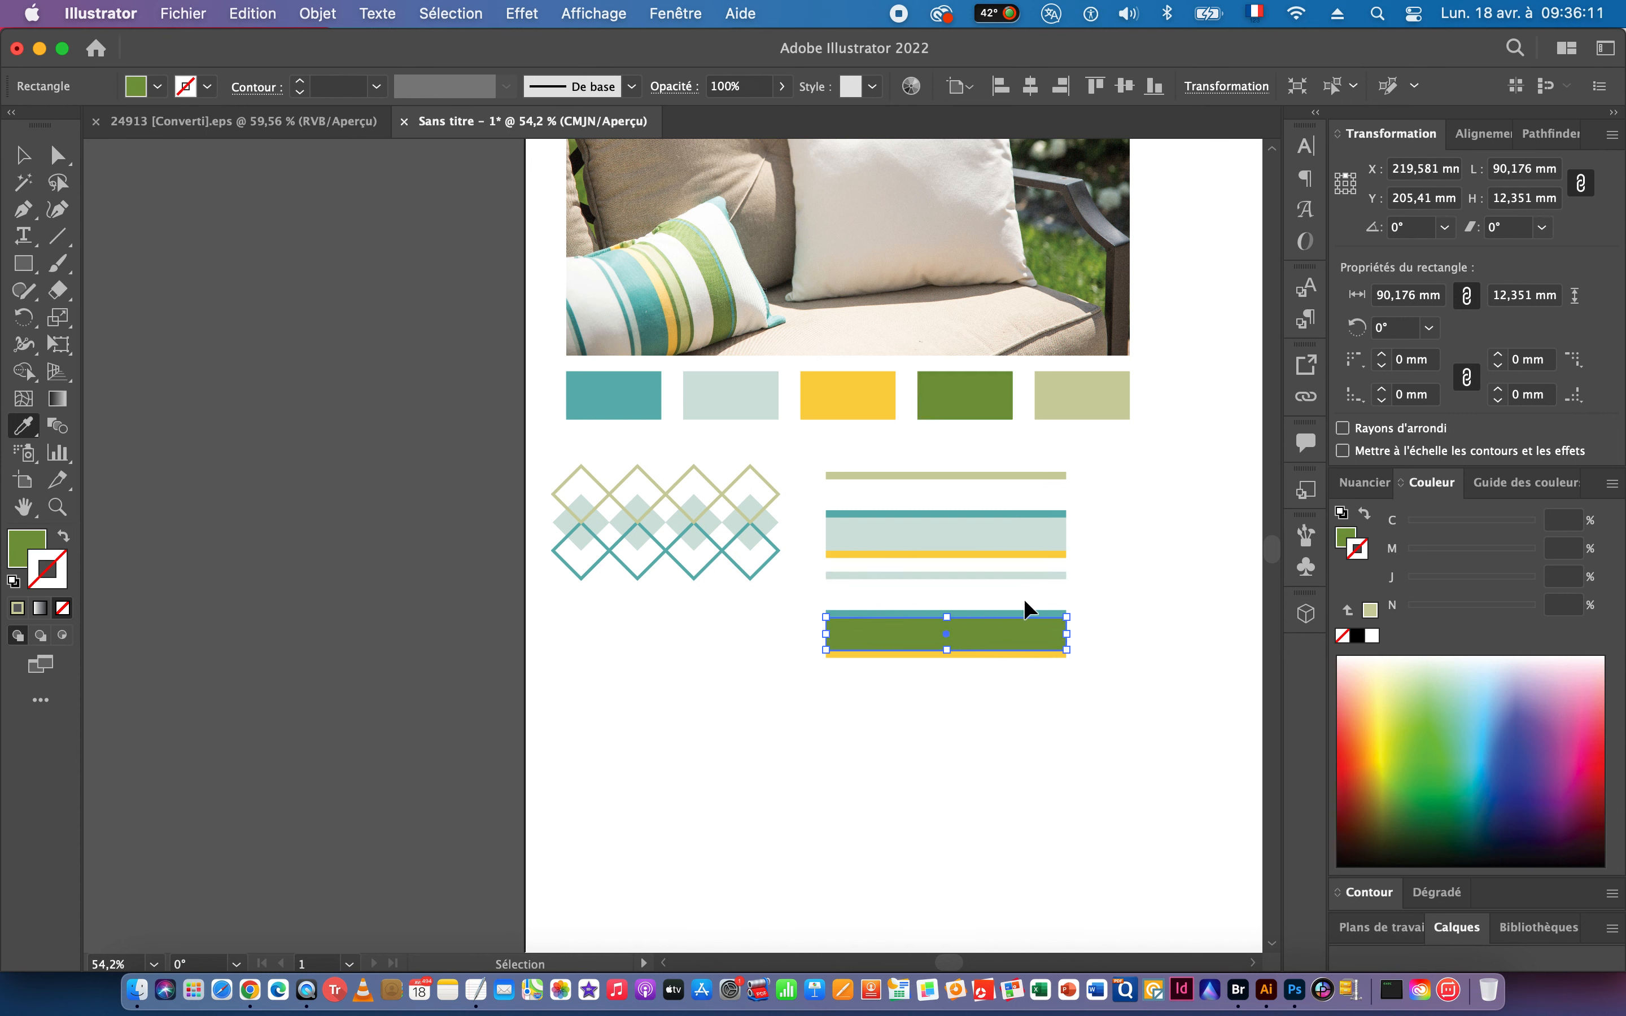
Recolour the lower stripe set's teal stripe with the fourth swatch's green and its wide green band with the fifth swatch's beige.
{"action": "left_click", "coordinate": [1049, 614], "text": "super"}
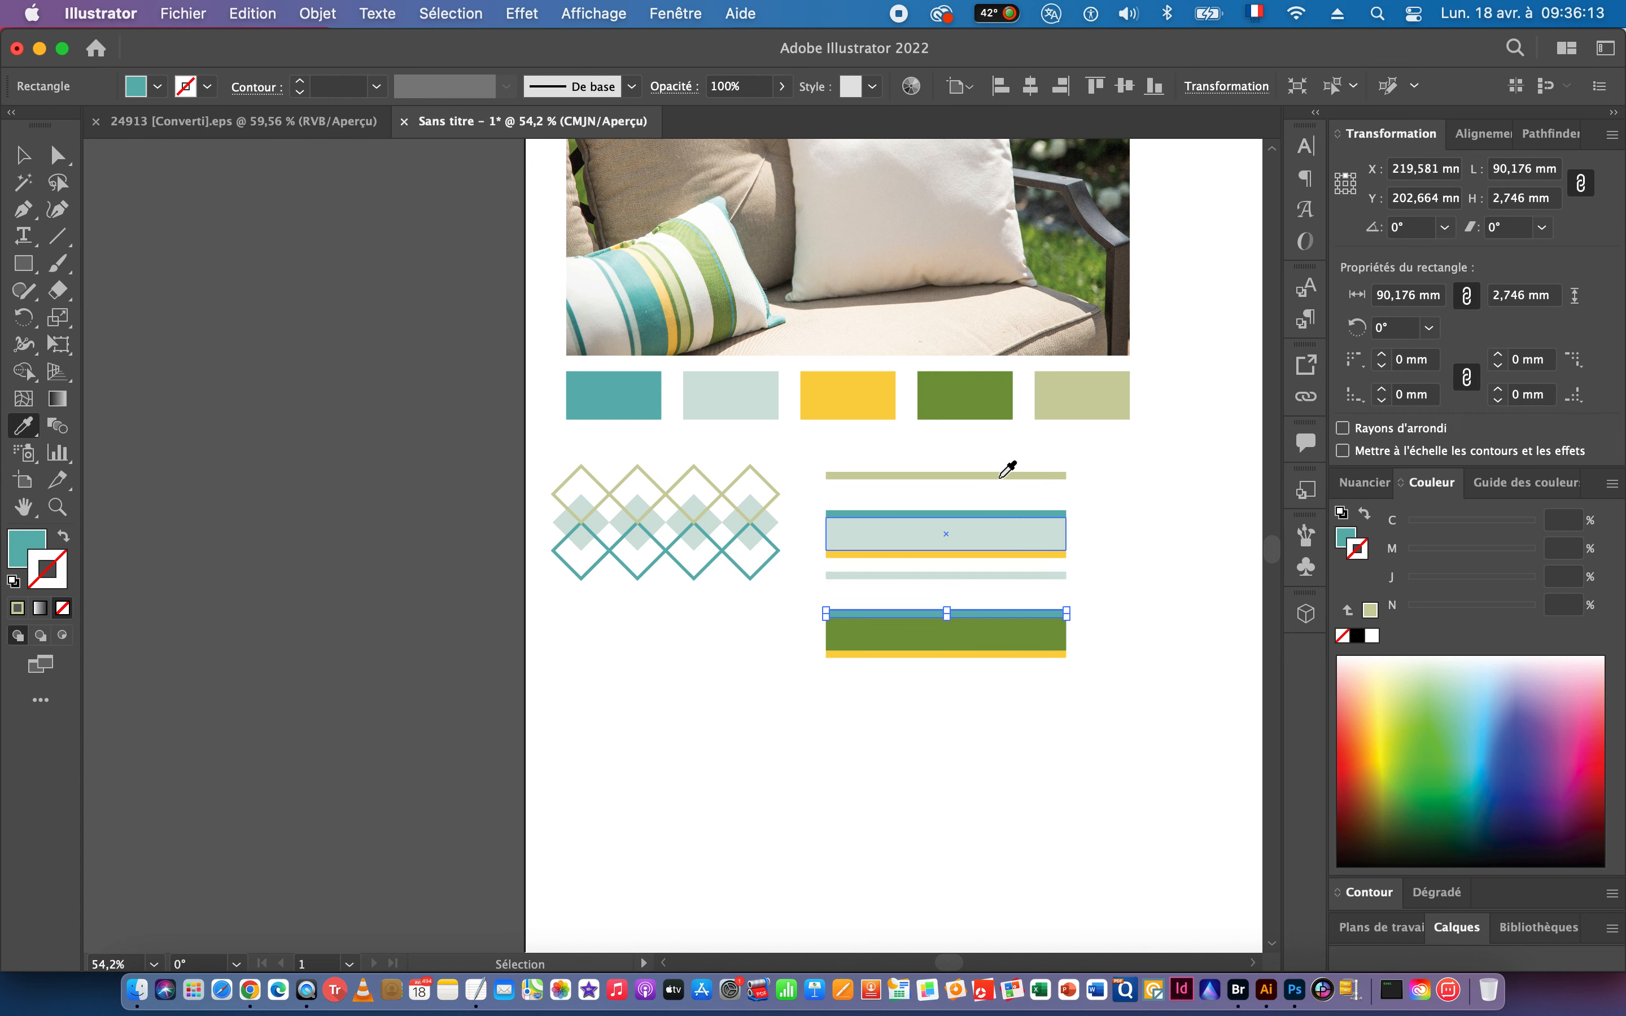
{"action": "left_click", "coordinate": [971, 398]}
{"action": "left_click", "coordinate": [976, 632], "text": "super"}
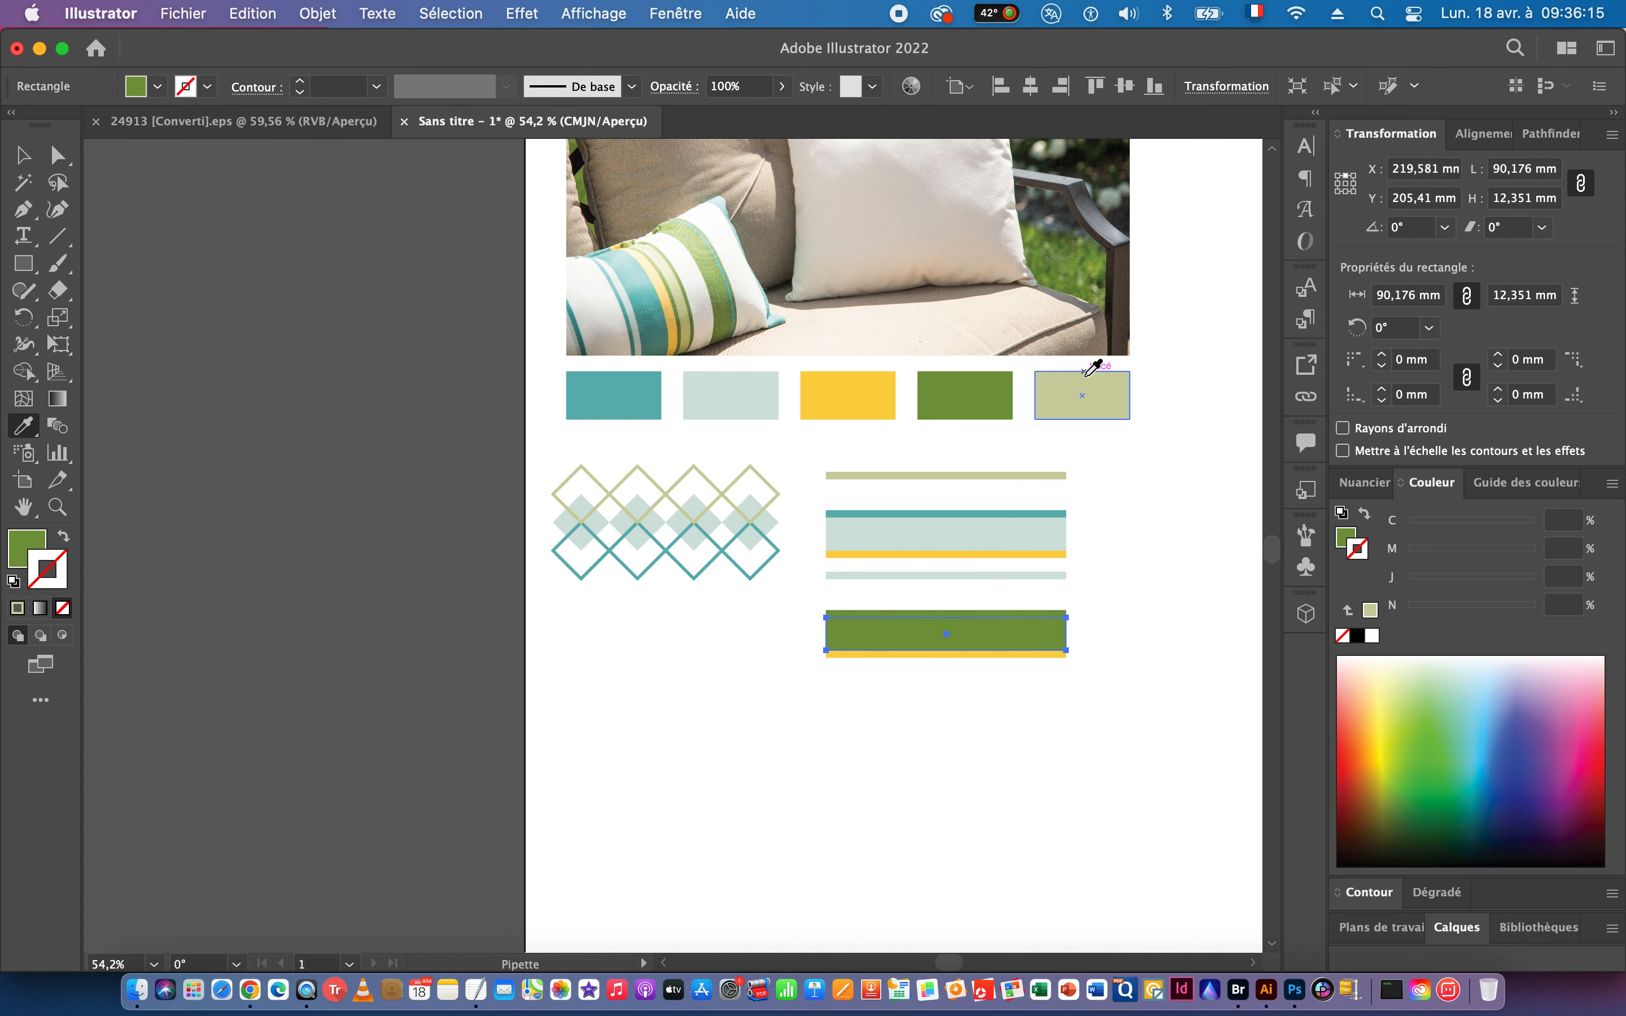
{"action": "left_click", "coordinate": [1085, 399]}
{"action": "left_click", "coordinate": [998, 706]}
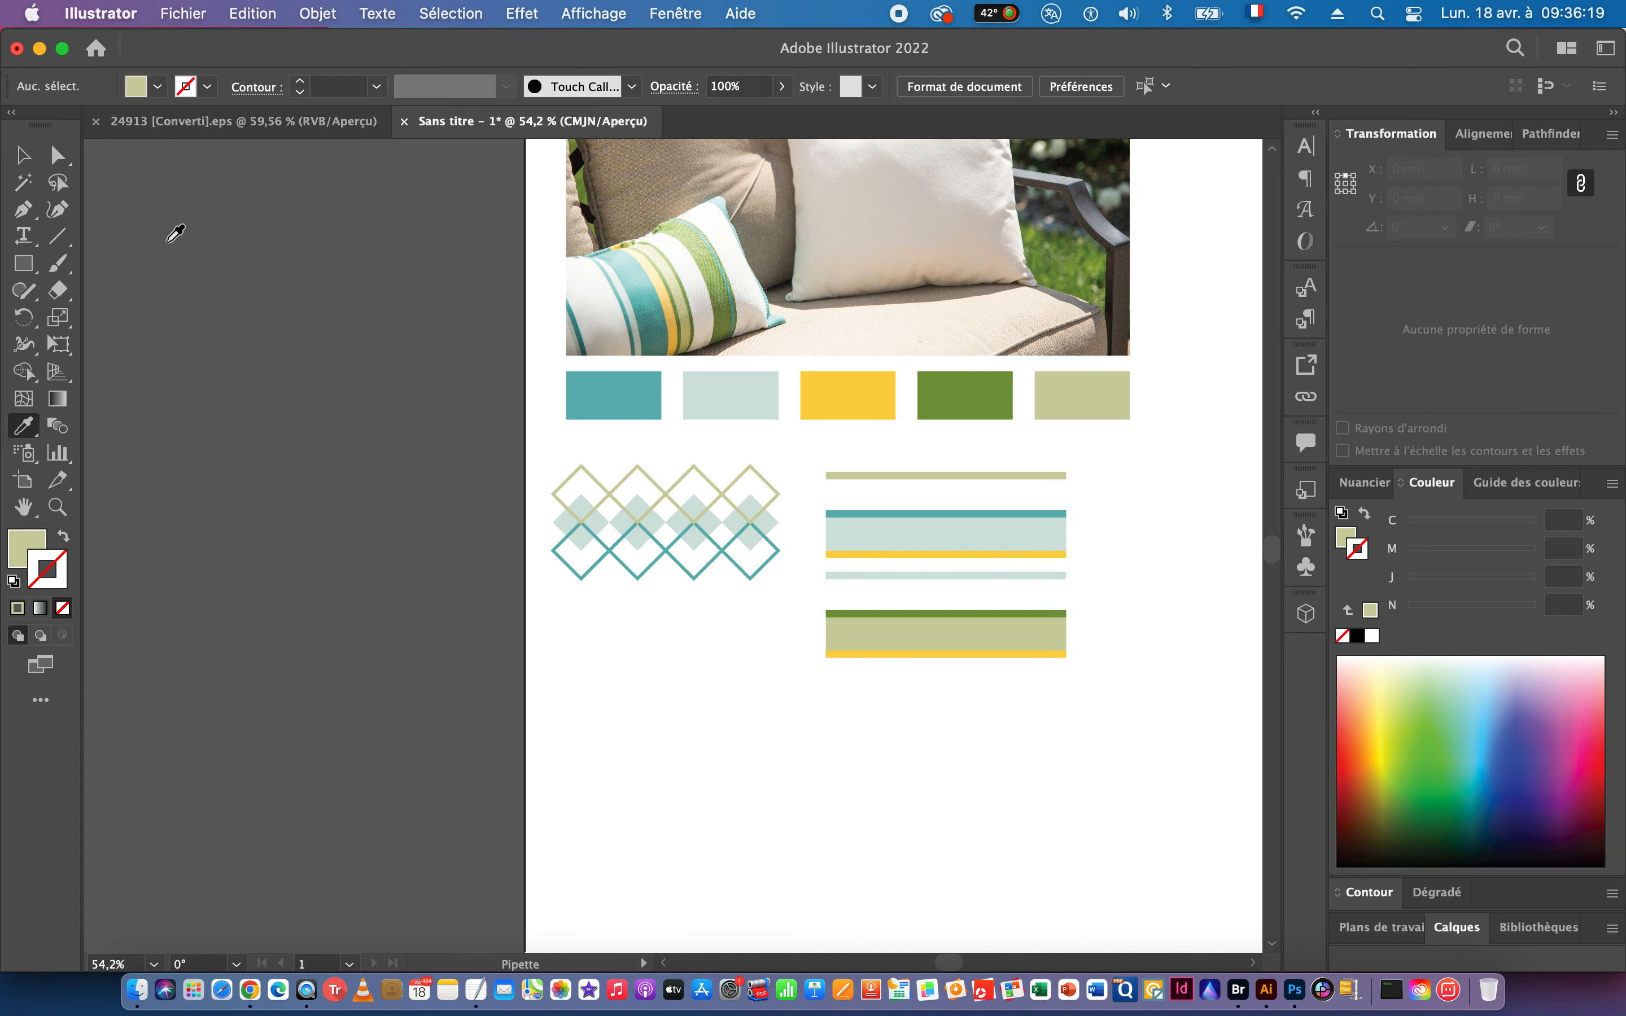
Recolour the lower stripe set's bottom yellow stripe with the second swatch's pale blue-green.
{"action": "left_click", "coordinate": [895, 656], "text": "super"}
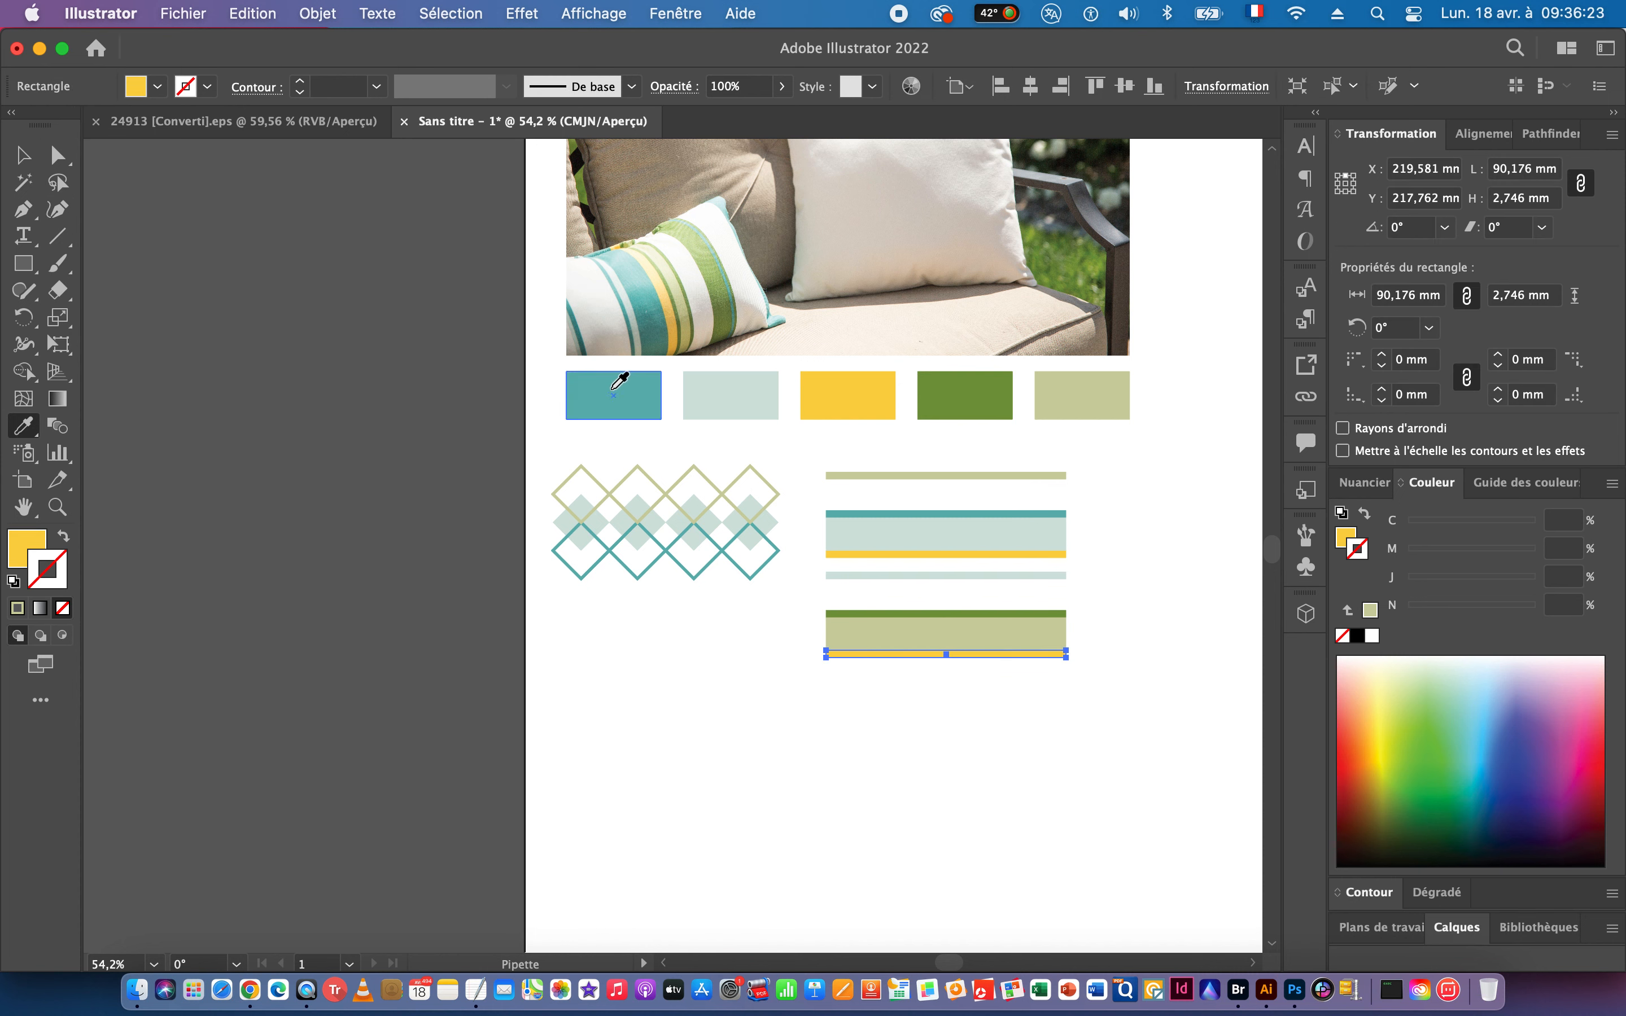
{"action": "left_click", "coordinate": [662, 398]}
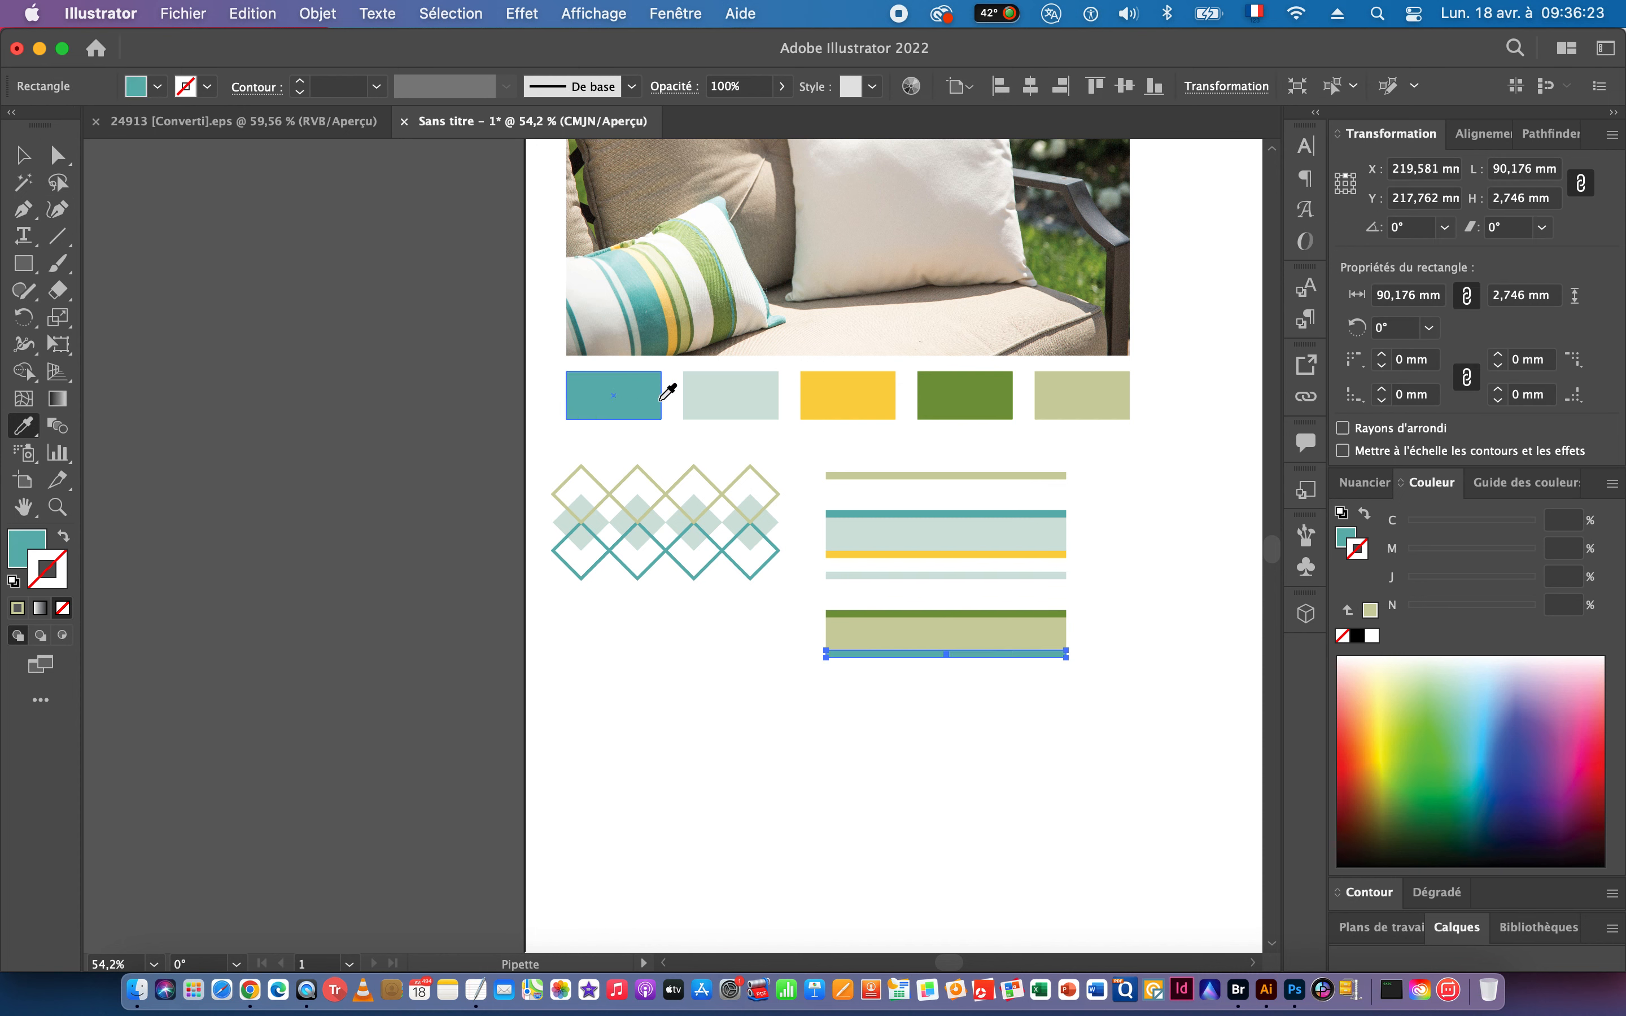
{"action": "left_click", "coordinate": [732, 395]}
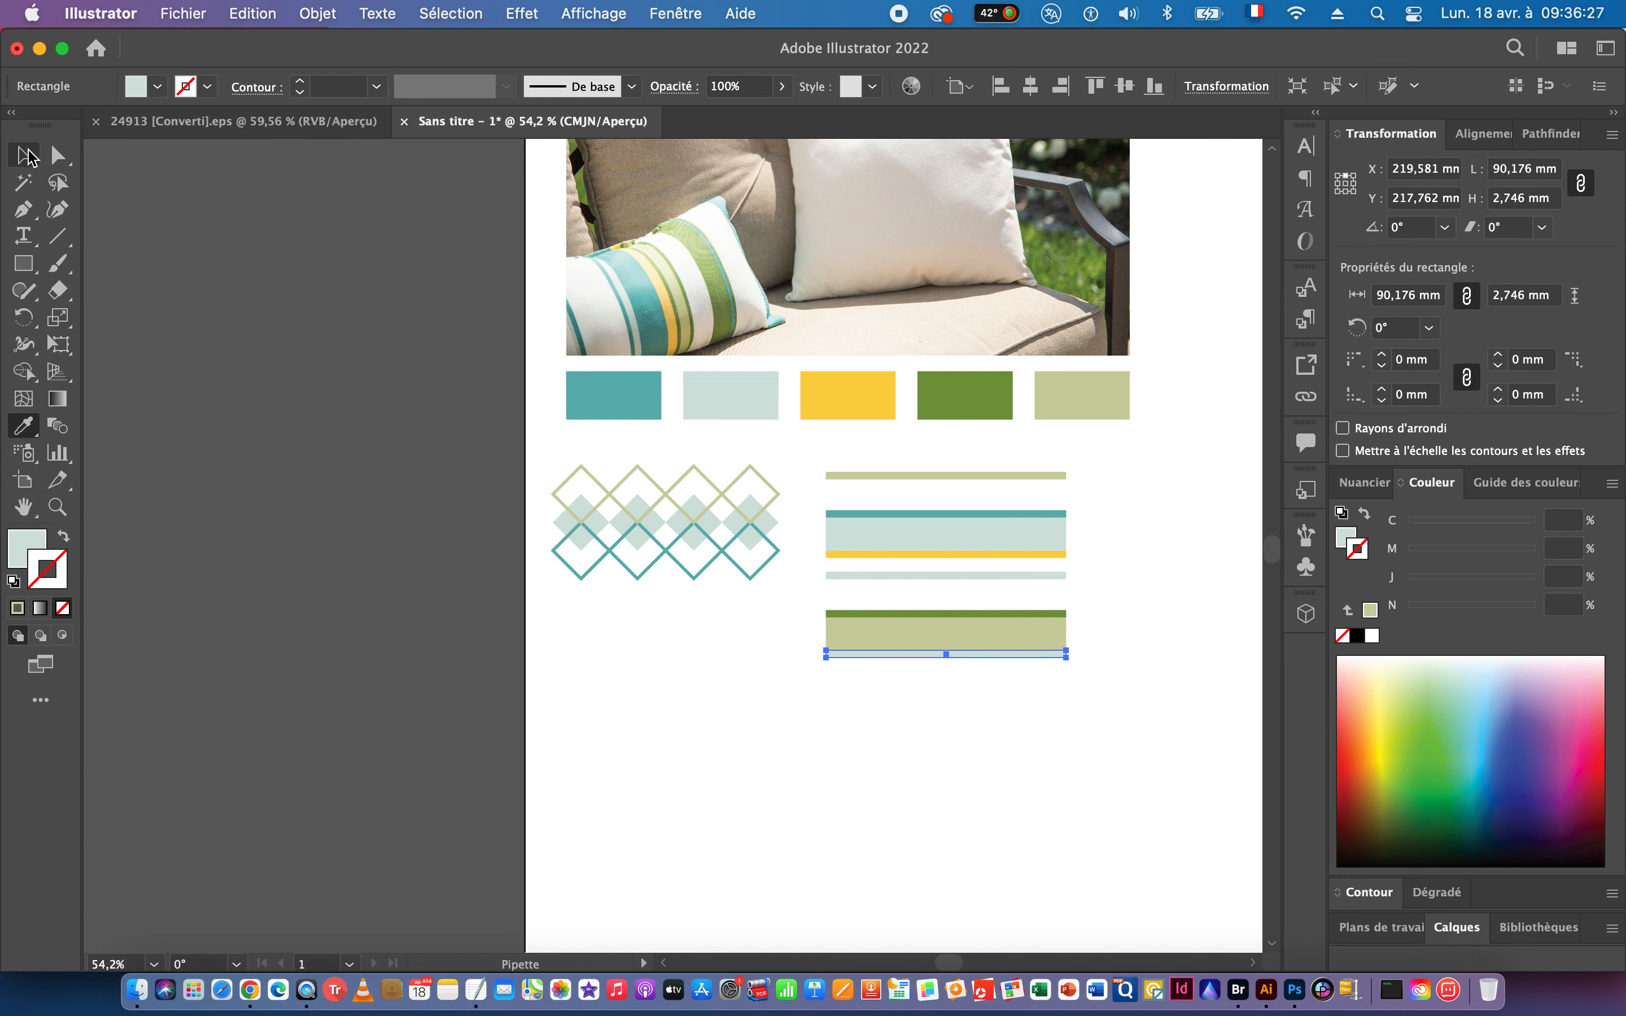
{"action": "left_click", "coordinate": [26, 155]}
Scale both stripe sets together down to about 52 × 40 mm and group them.
{"action": "left_click", "coordinate": [1018, 811]}
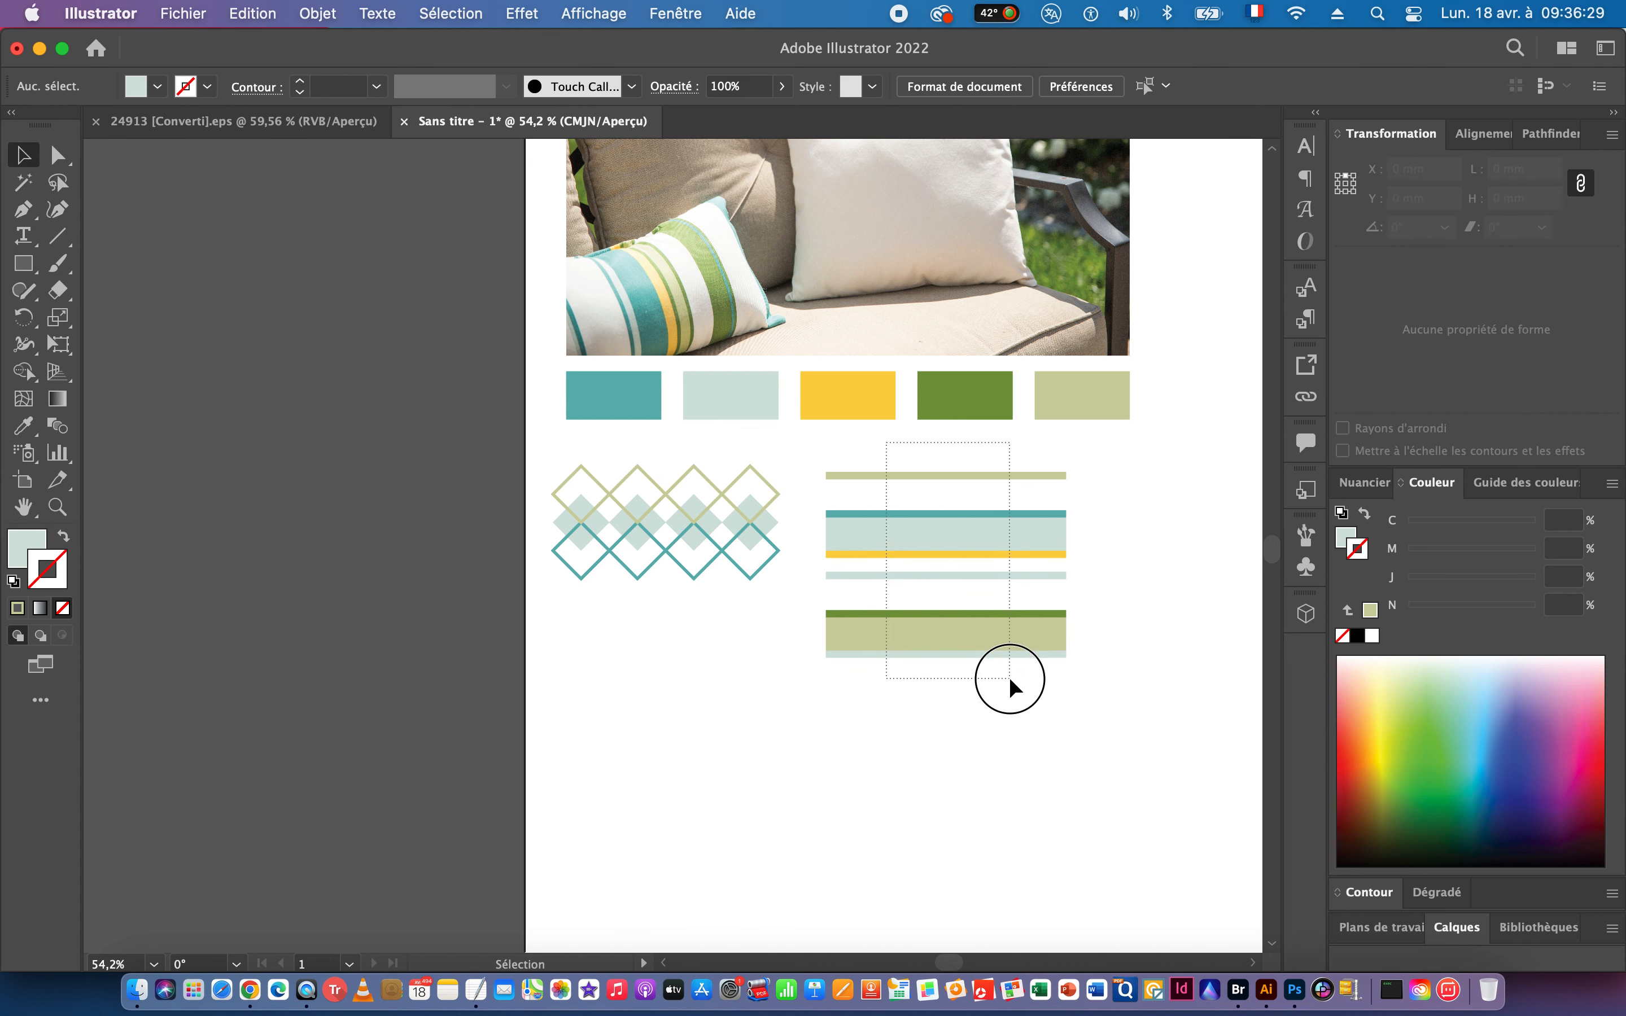
{"action": "left_click_drag", "start_coordinate": [1008, 678], "coordinate": [991, 584]}
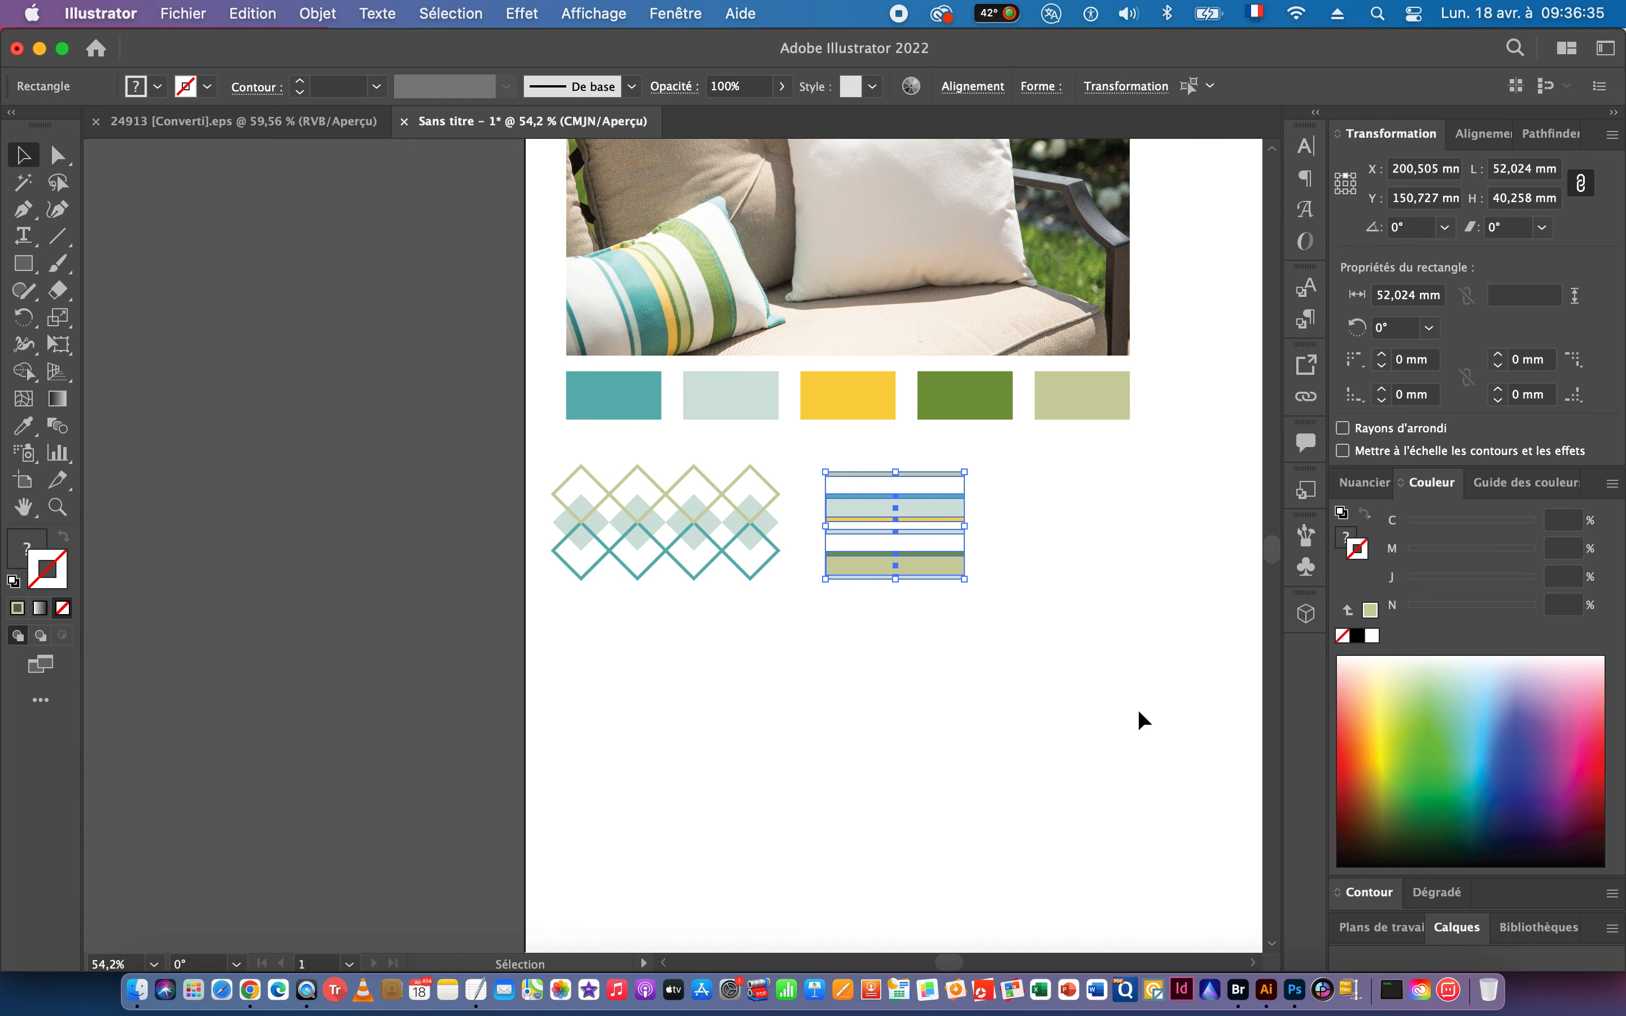
{"action": "key", "text": "a"}
{"action": "key", "text": "v"}
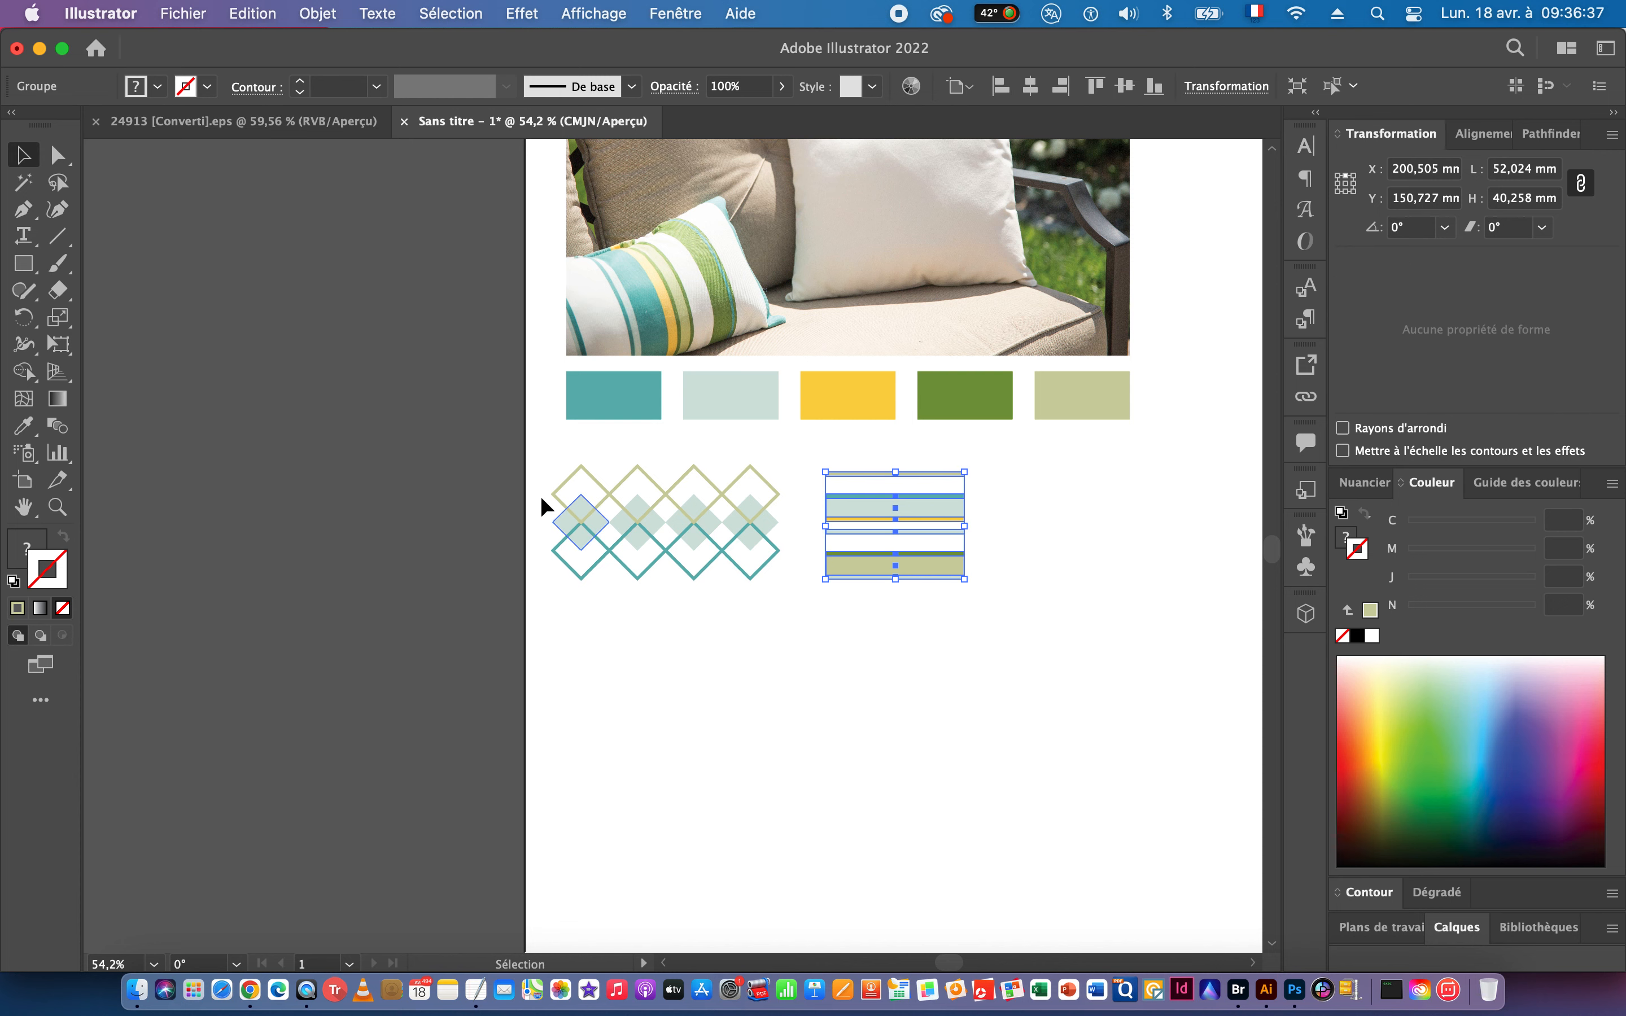
Select all the diamonds of the diamond pattern and group them.
{"action": "left_click_drag", "start_coordinate": [768, 603], "coordinate": [767, 611]}
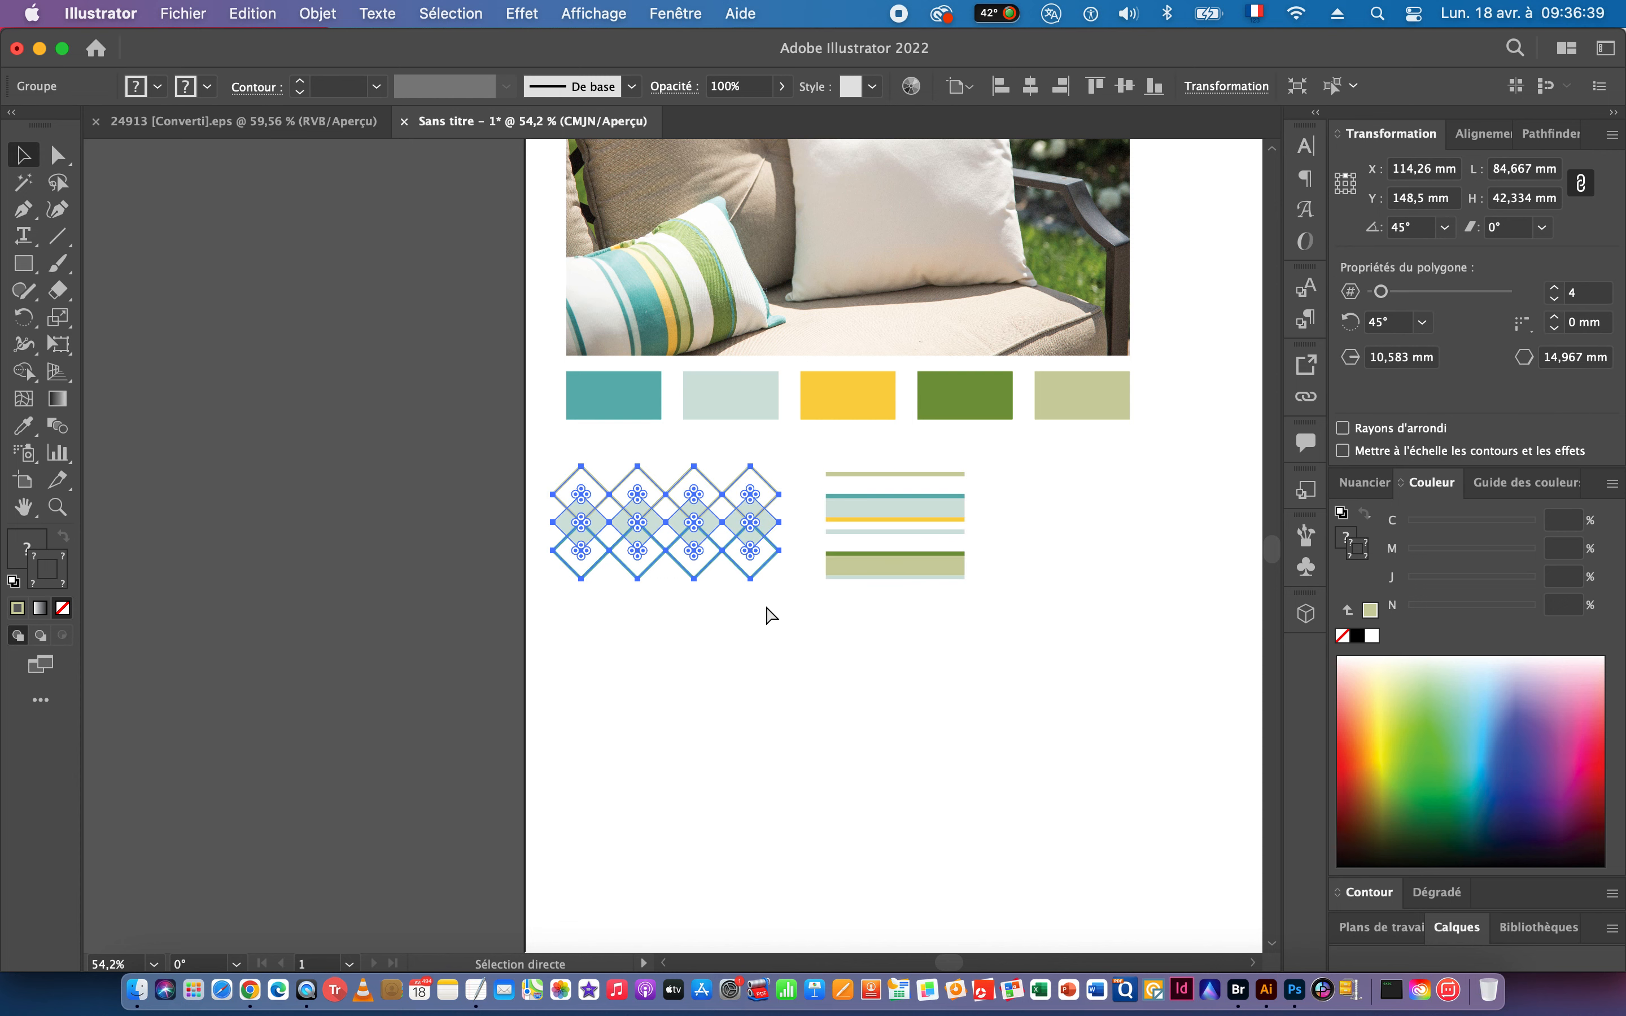
{"action": "key", "text": "super+g"}
{"action": "left_click", "coordinate": [1023, 554]}
Create a six-sided polygon with a 17.639 mm radius to the right of the stripe pattern.
{"action": "key", "text": "space"}
{"action": "left_click_drag", "start_coordinate": [1023, 553], "coordinate": [773, 617]}
{"action": "key", "text": "space"}
{"action": "key", "text": "super+space"}
{"action": "key", "text": "space"}
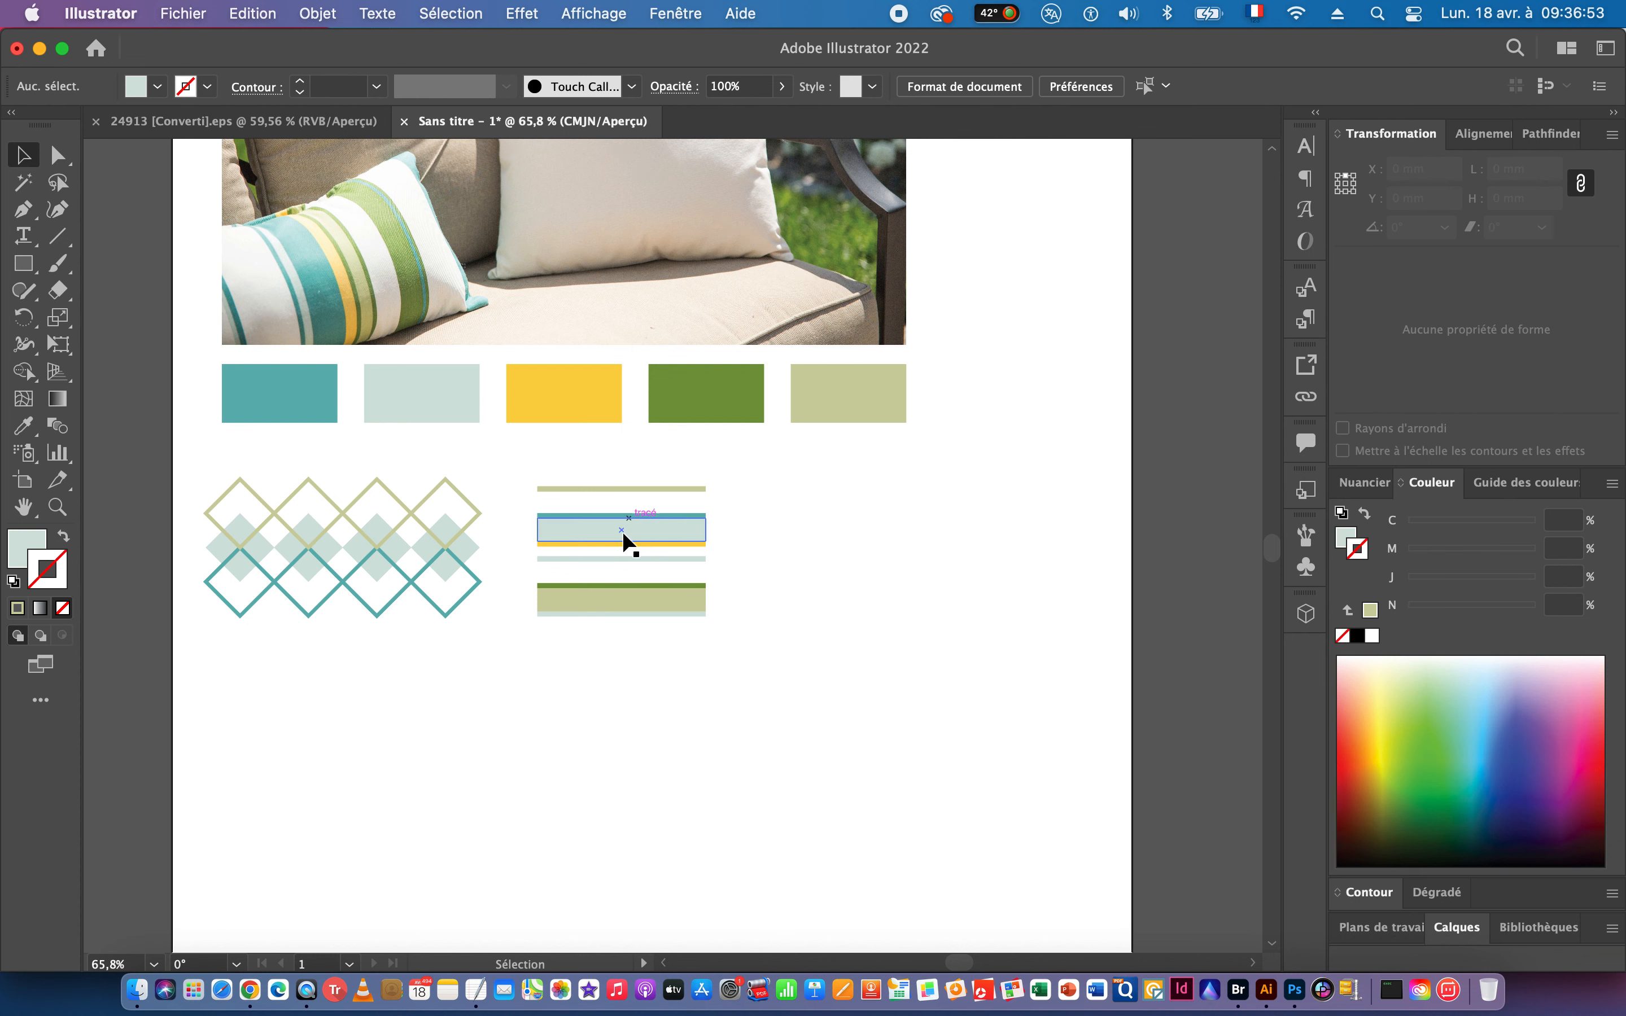
{"action": "key", "text": "space"}
{"action": "left_click_drag", "start_coordinate": [834, 600], "coordinate": [763, 610]}
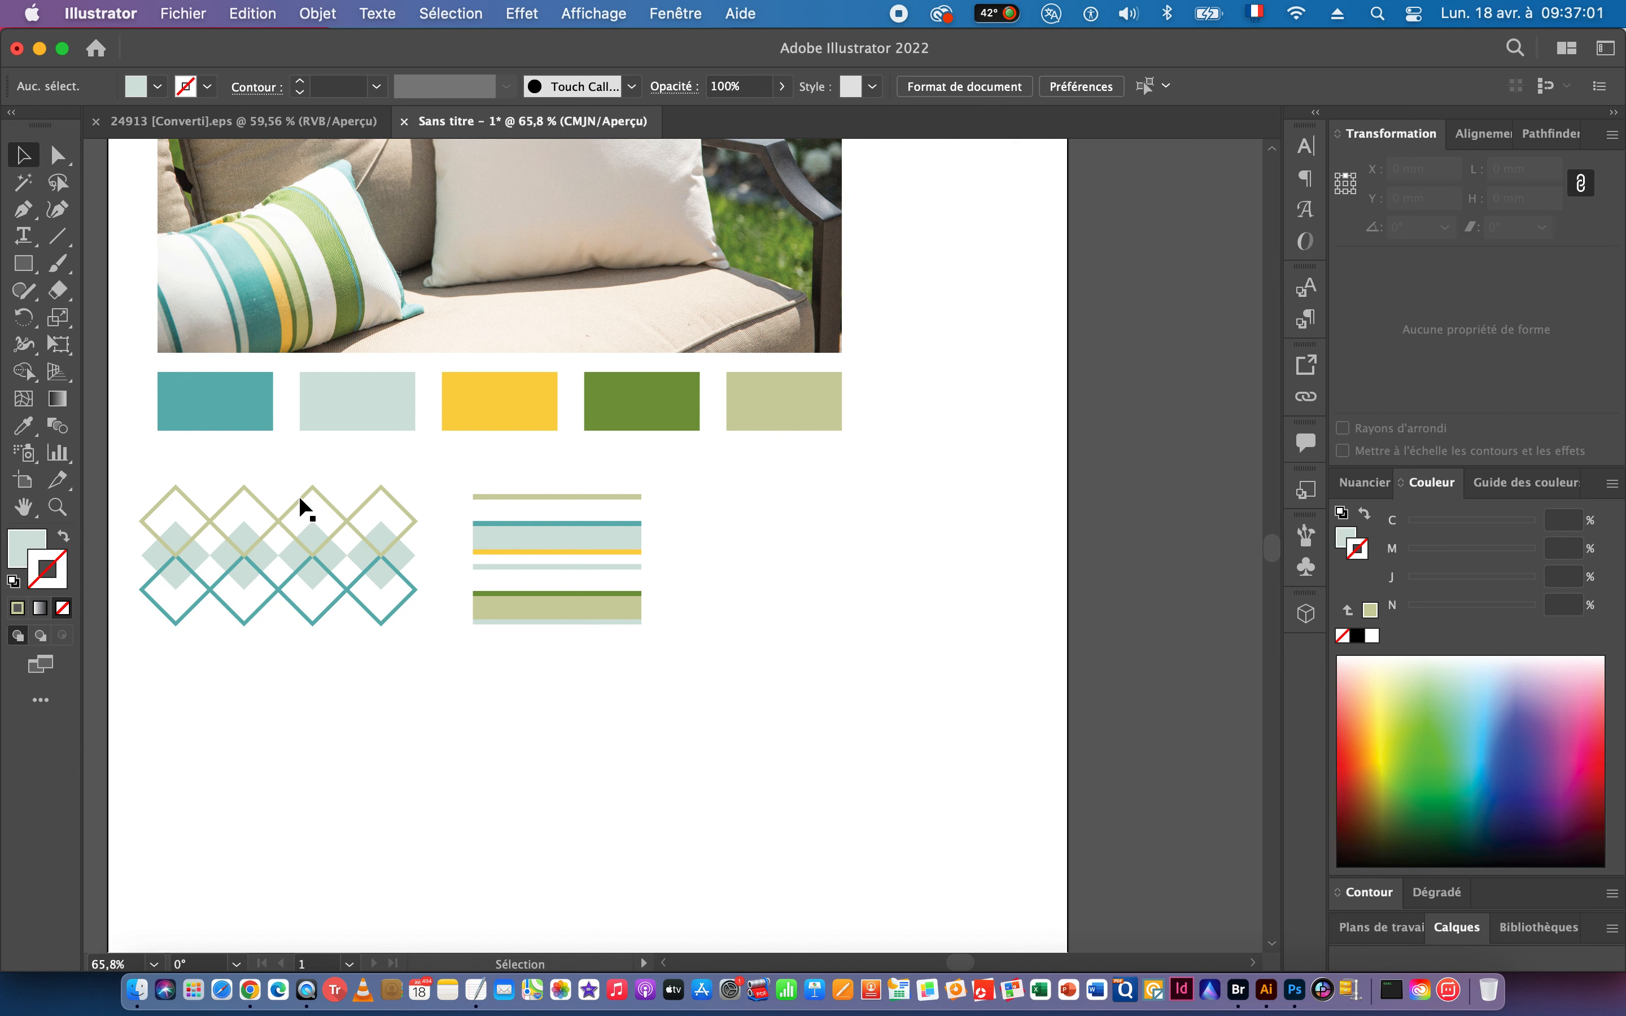
{"action": "left_click", "coordinate": [24, 265]}
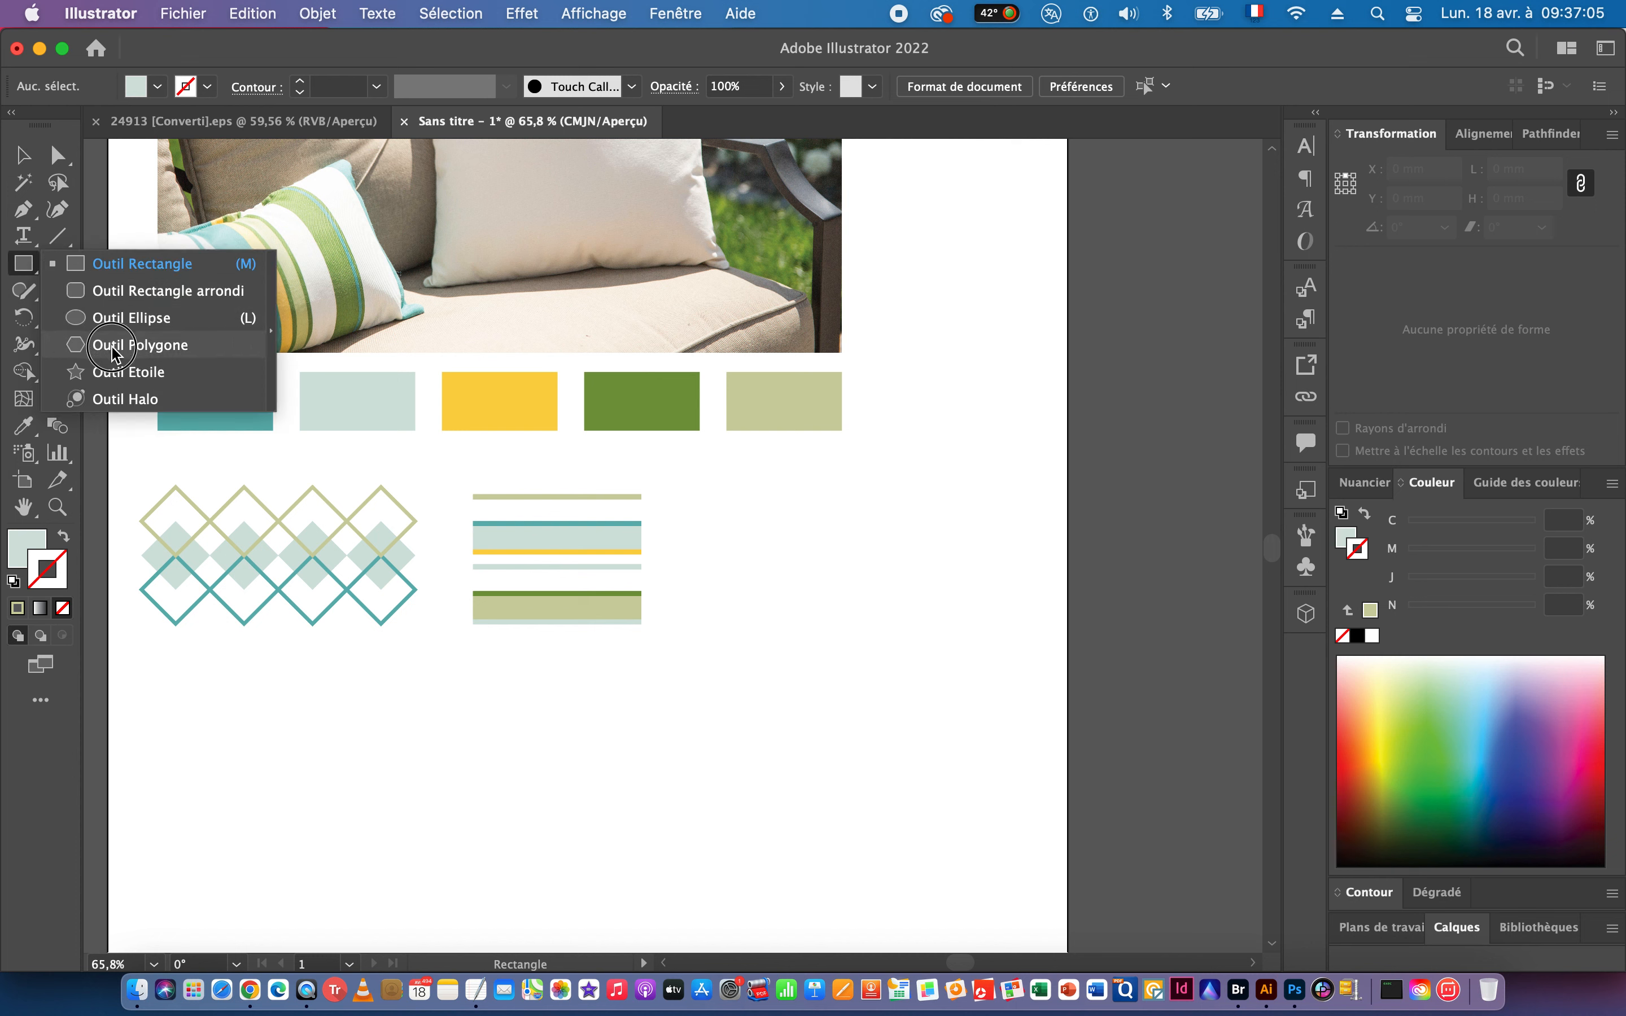
{"action": "left_click", "coordinate": [135, 345]}
{"action": "left_click", "coordinate": [756, 564]}
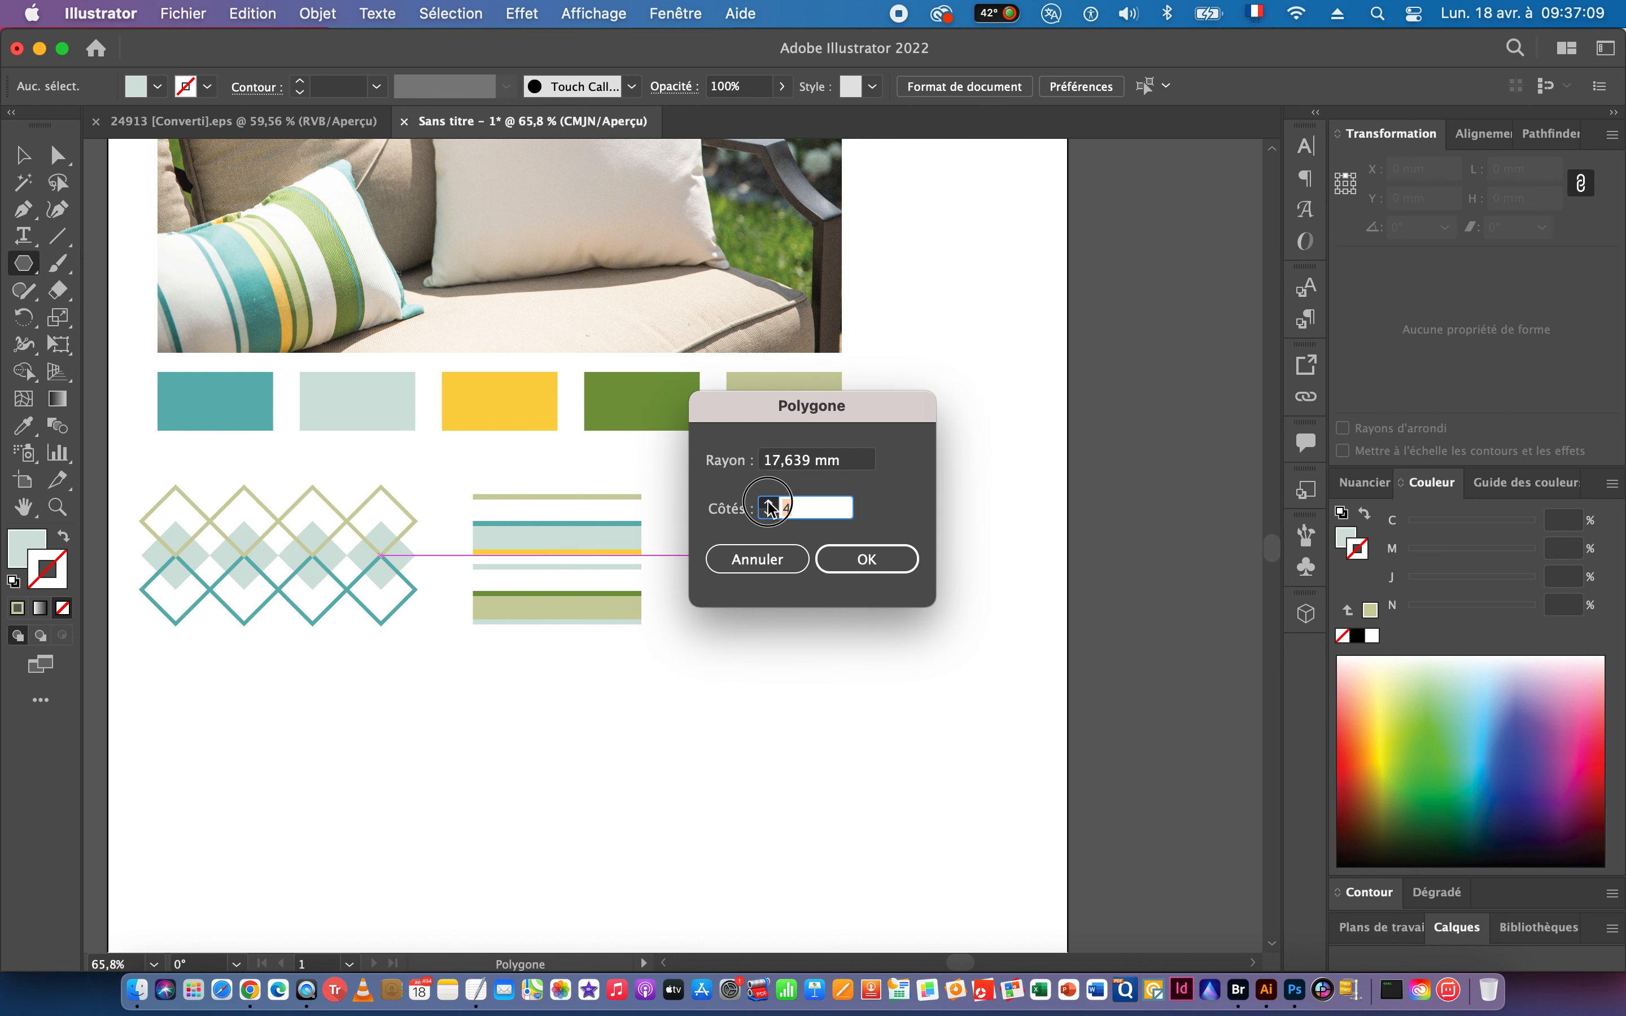
{"action": "left_click", "coordinate": [845, 565]}
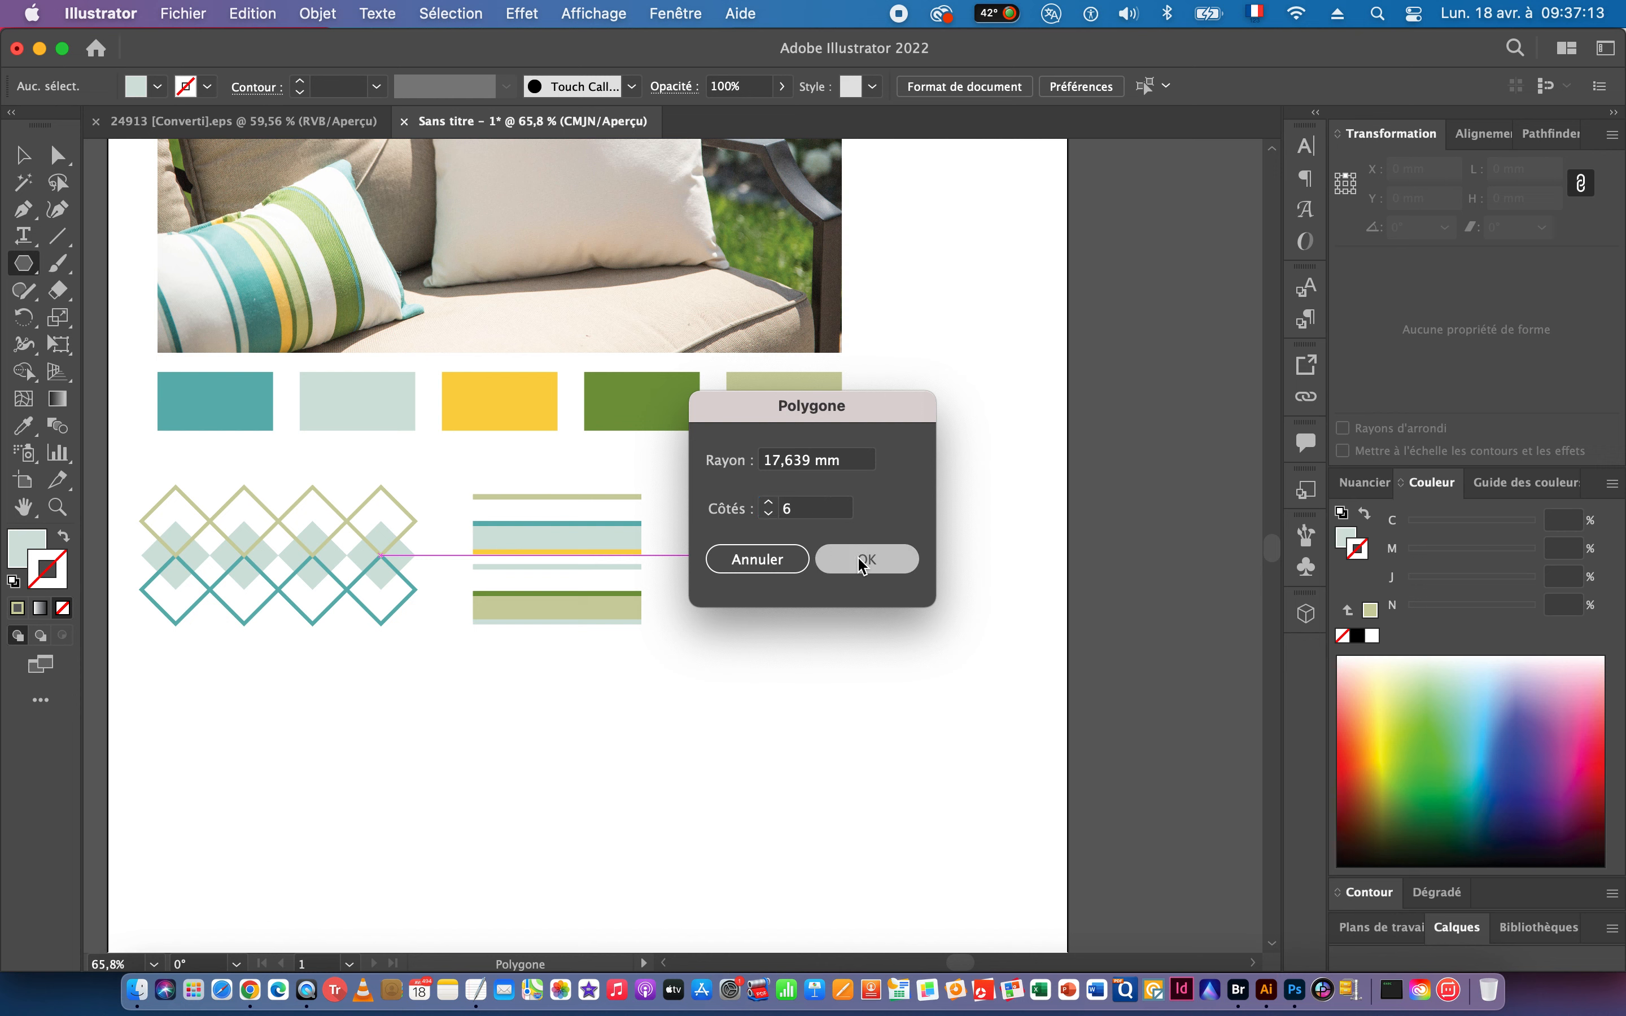
{"action": "left_click", "coordinate": [27, 160]}
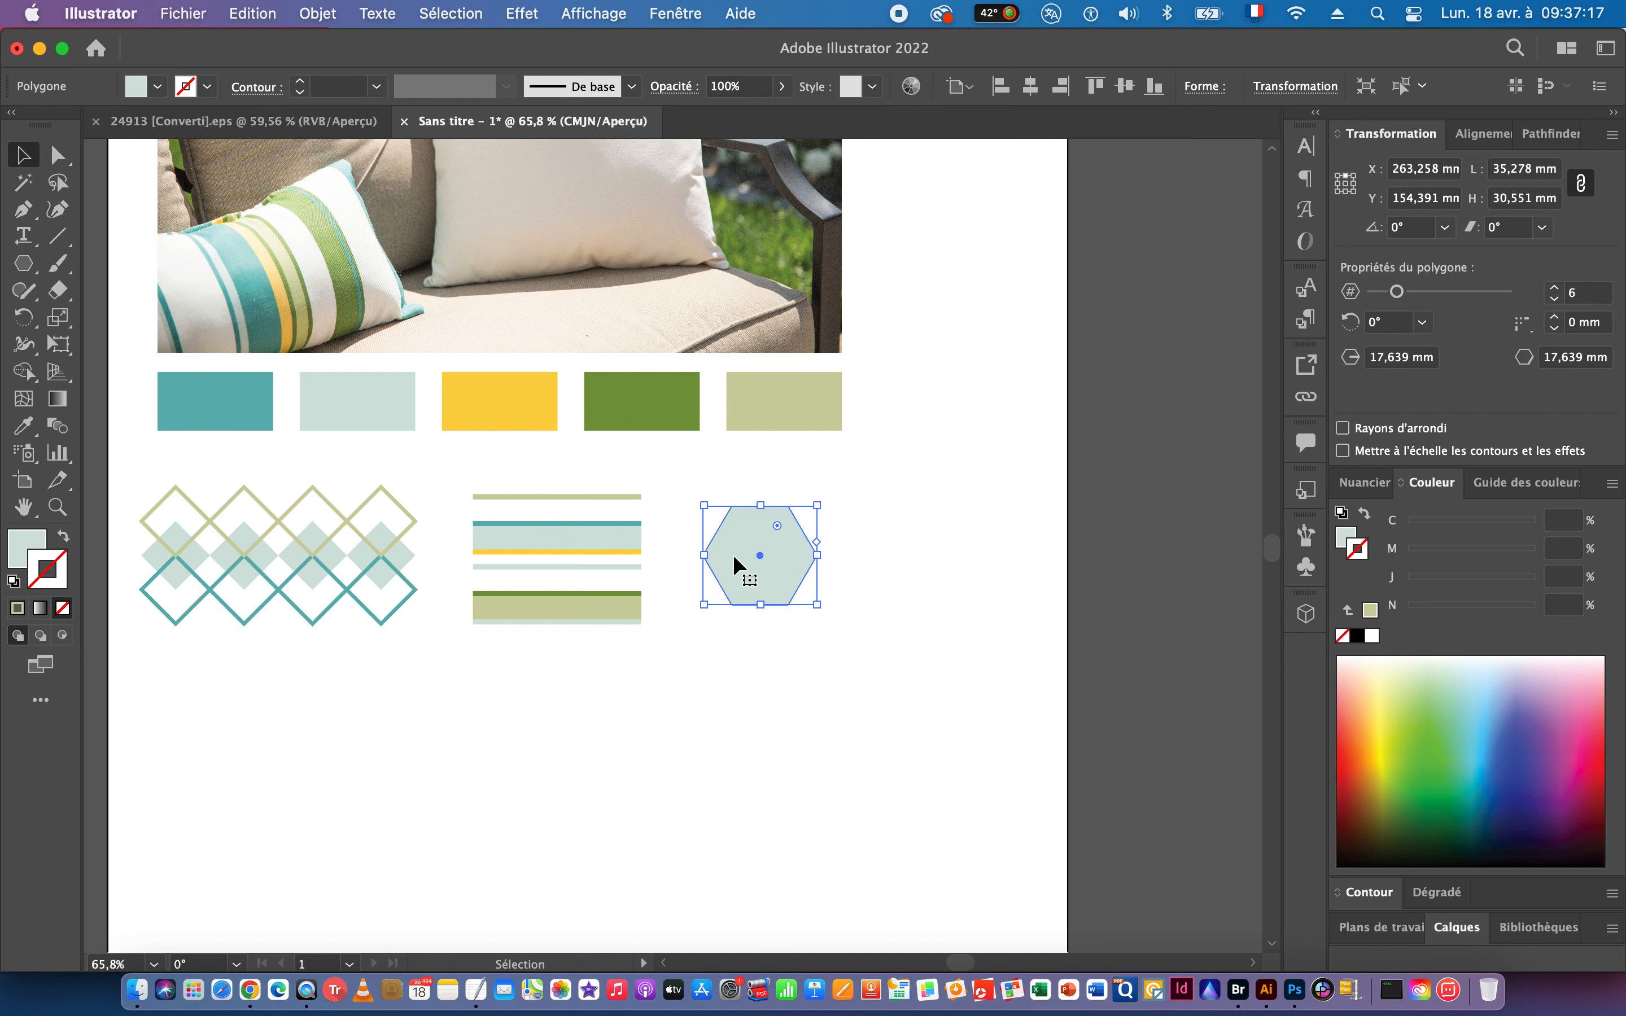
Remove the hexagon's fill and give it the upper diamonds' beige 3 pt outline.
{"action": "key", "text": "shift+x"}
{"action": "key", "text": "z"}
{"action": "left_click", "coordinate": [786, 573]}
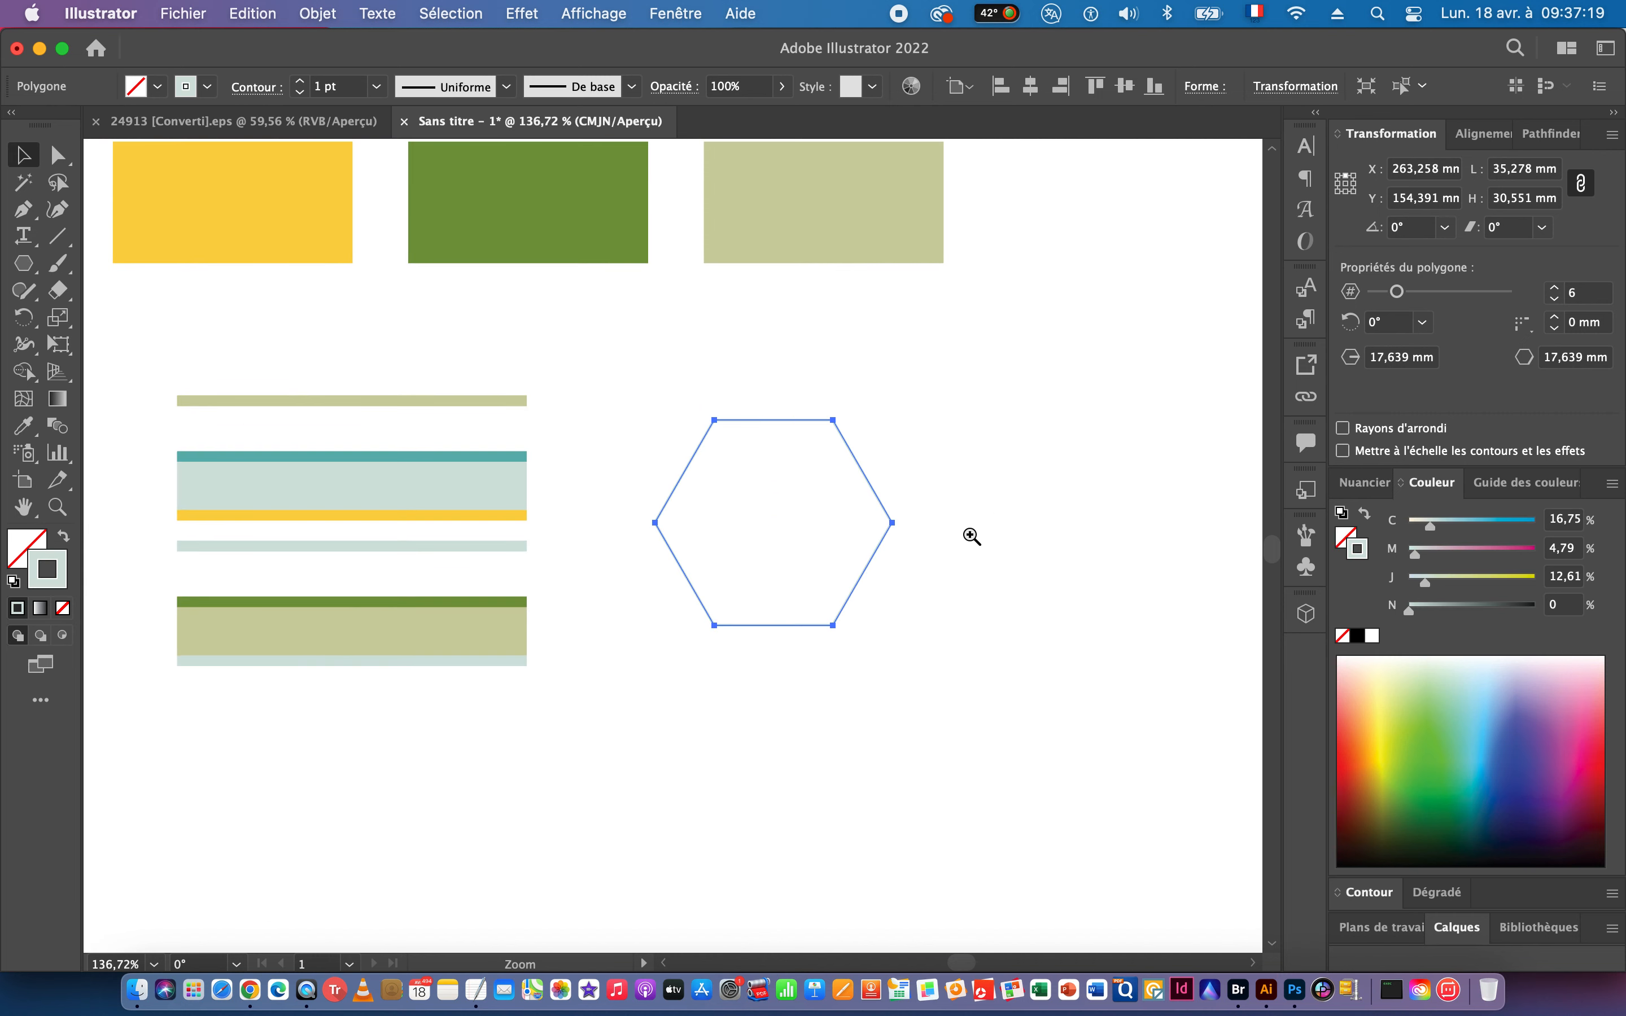
{"action": "left_click_drag", "start_coordinate": [724, 536], "coordinate": [565, 531]}
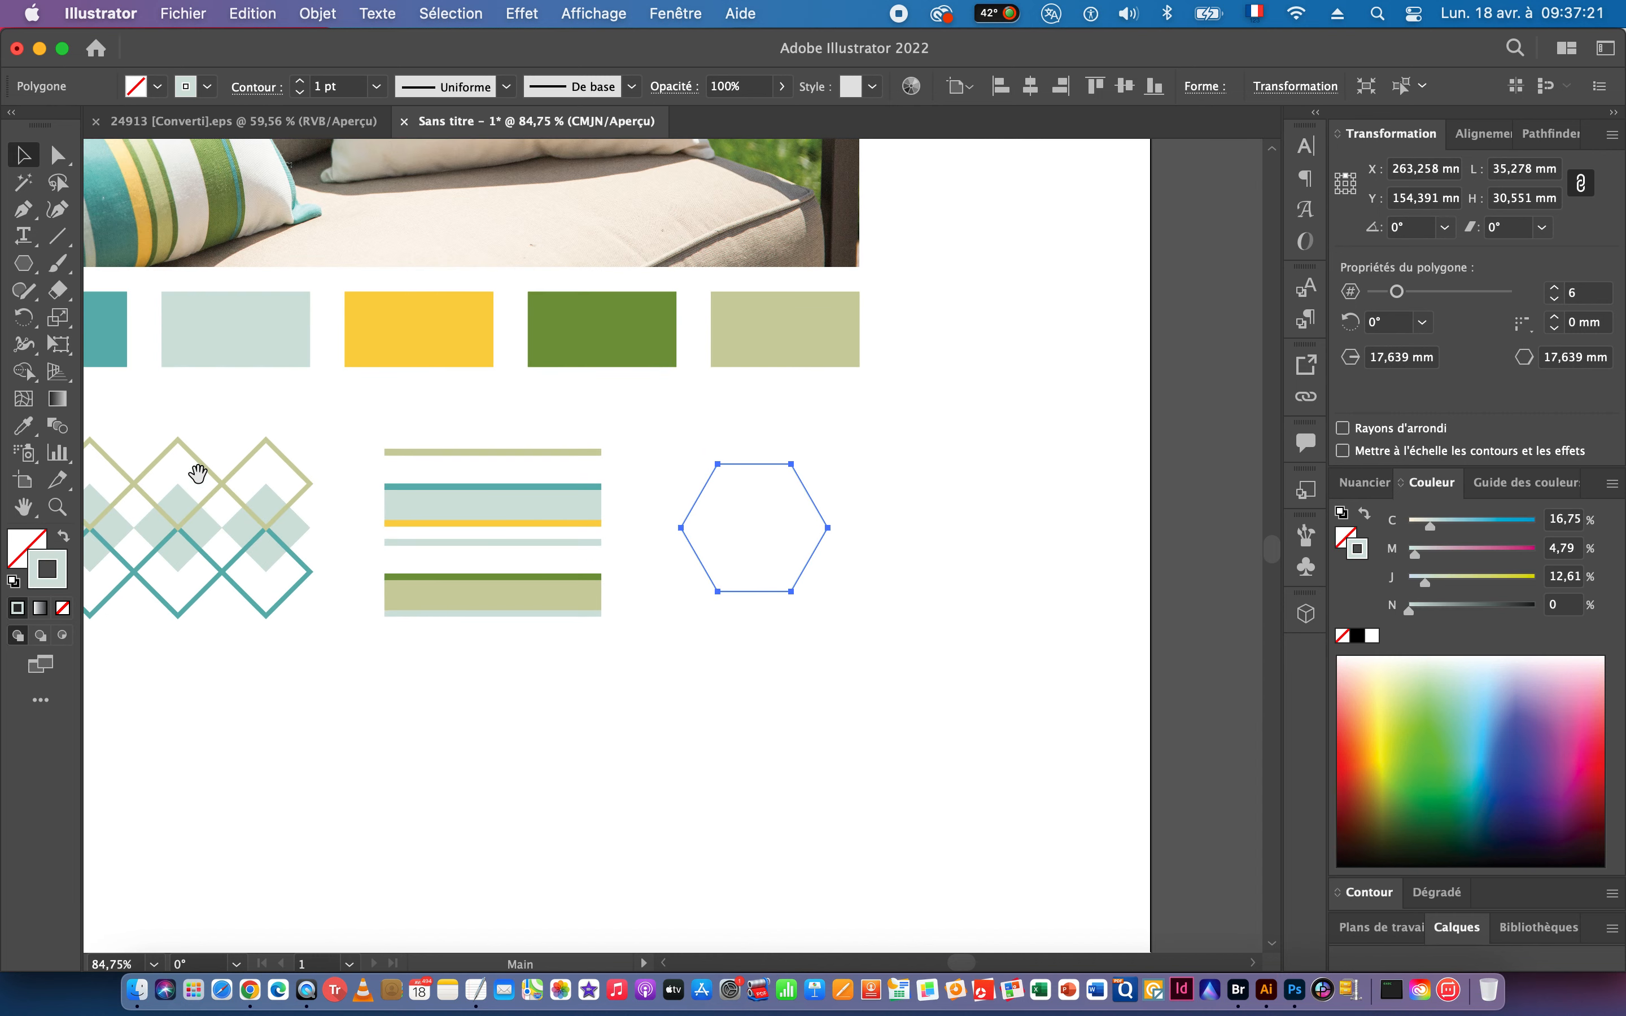
{"action": "left_click", "coordinate": [25, 430]}
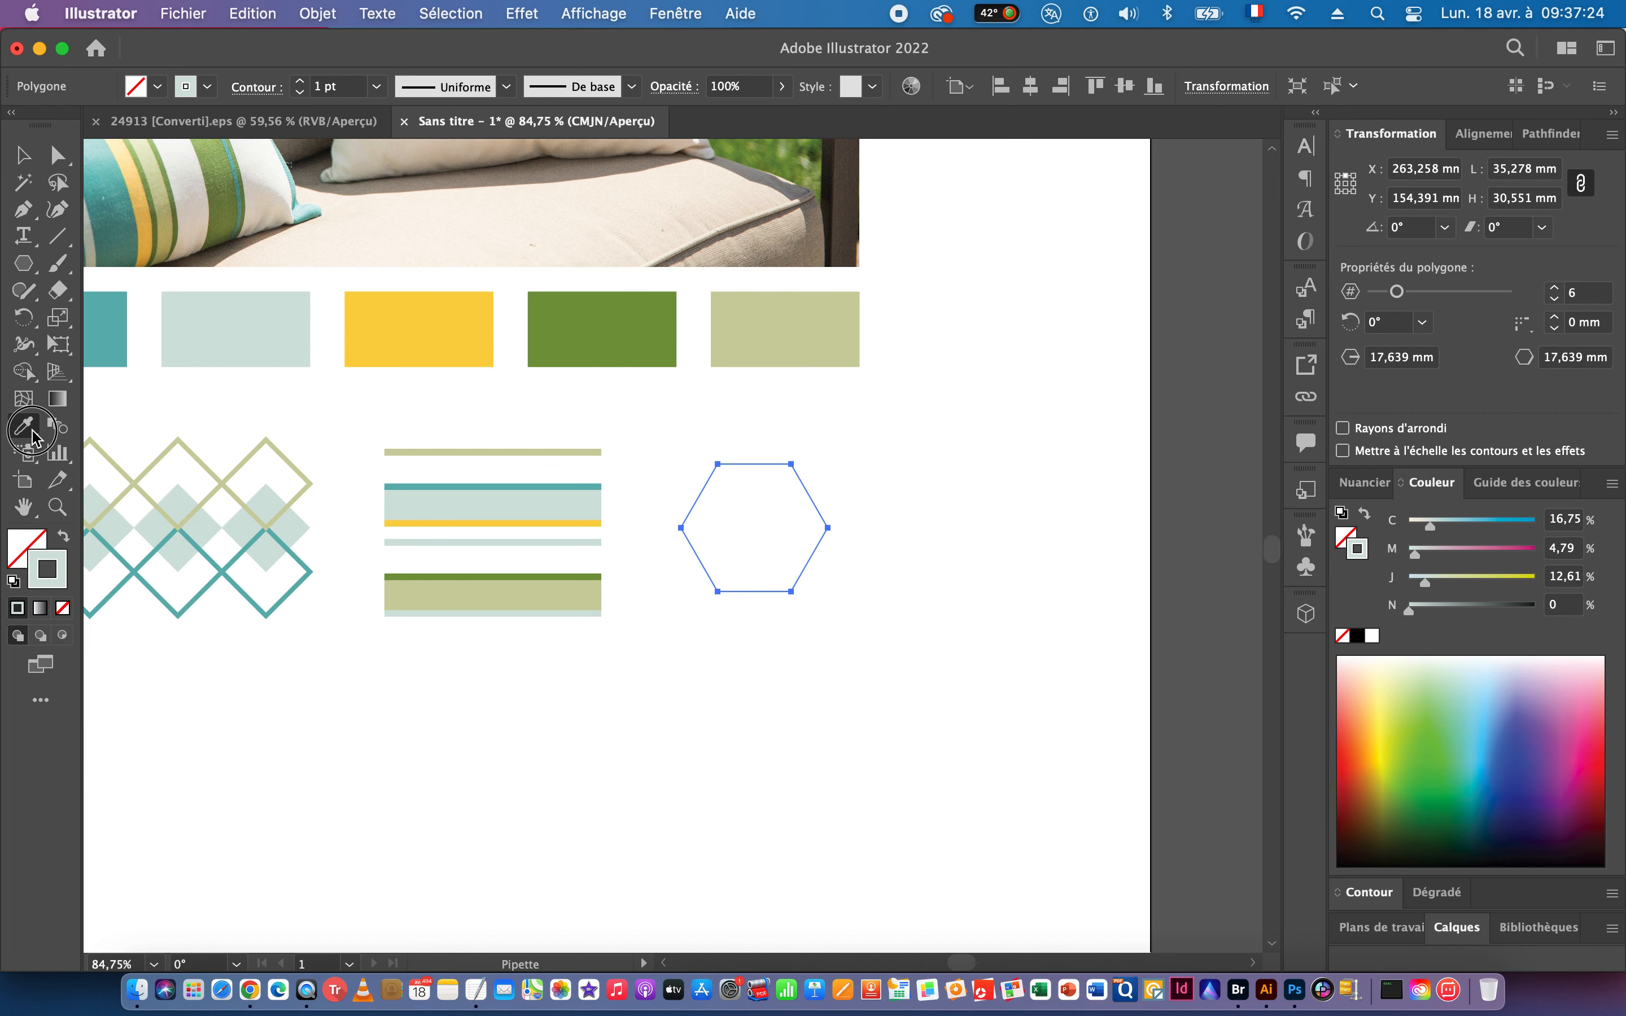
{"action": "left_click", "coordinate": [295, 467]}
{"action": "key", "text": "v"}
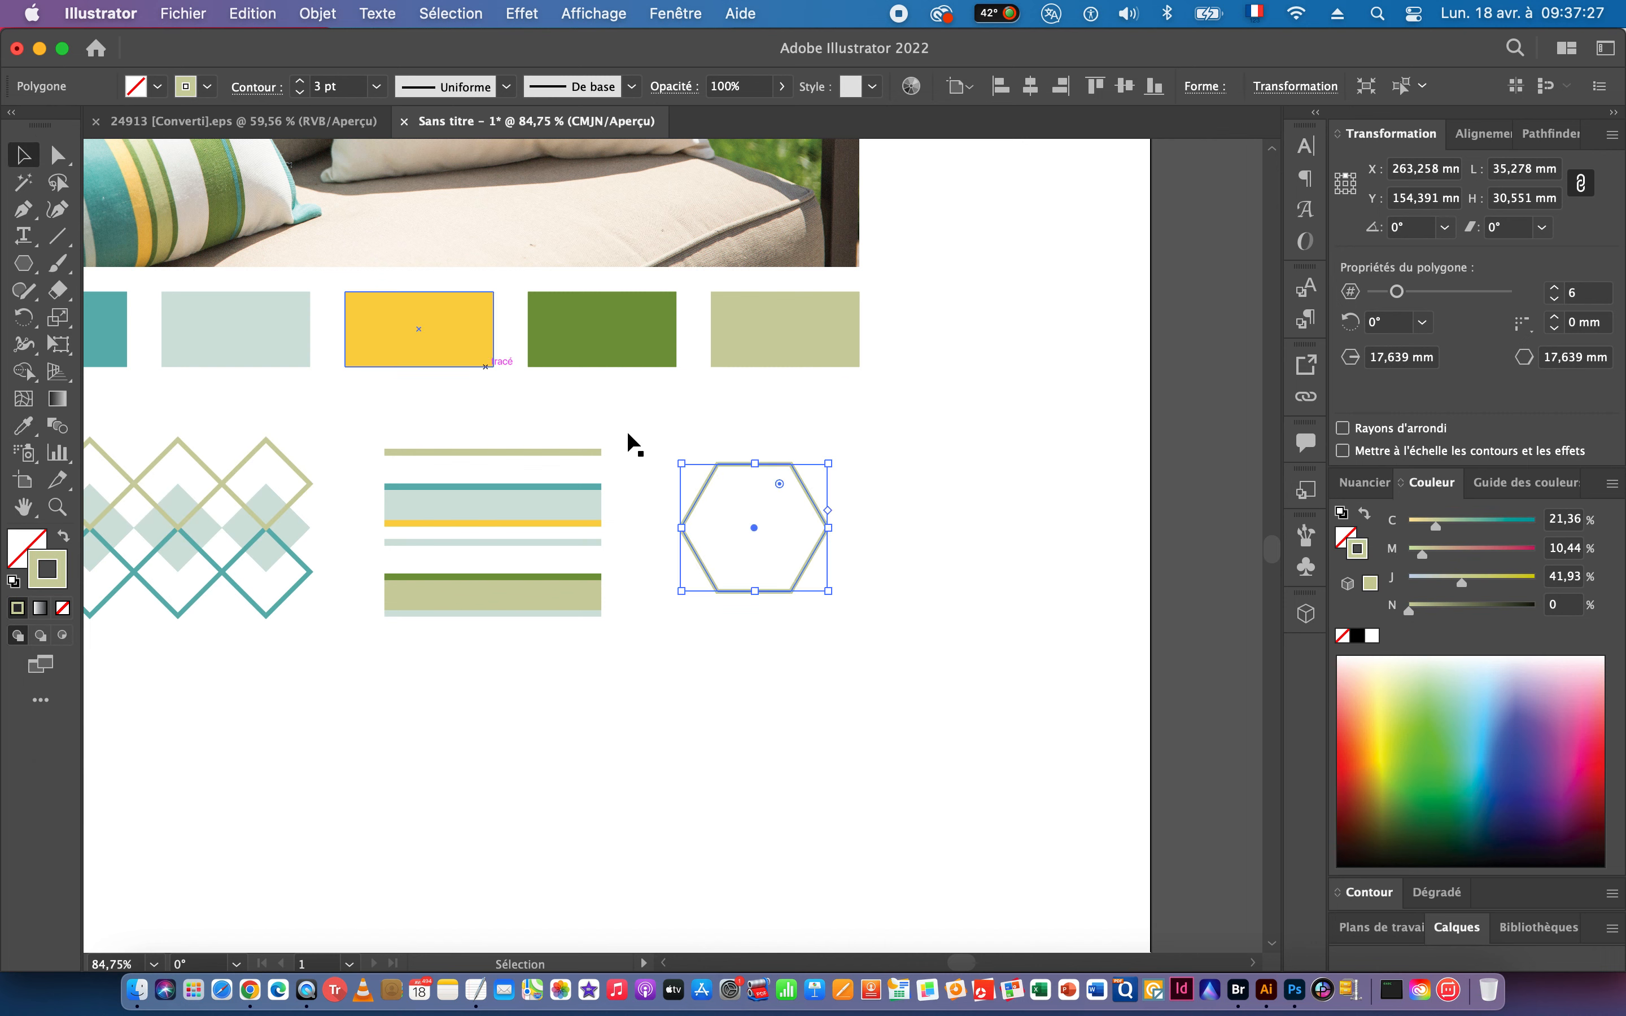
Copy the hexagon half its width to the right and give the copy the lower diamonds' teal outline.
{"action": "scroll", "coordinate": [770, 547], "scroll_direction": "left", "scroll_amount": 3}
{"action": "scroll", "coordinate": [769, 548], "scroll_direction": "up", "scroll_amount": 1}
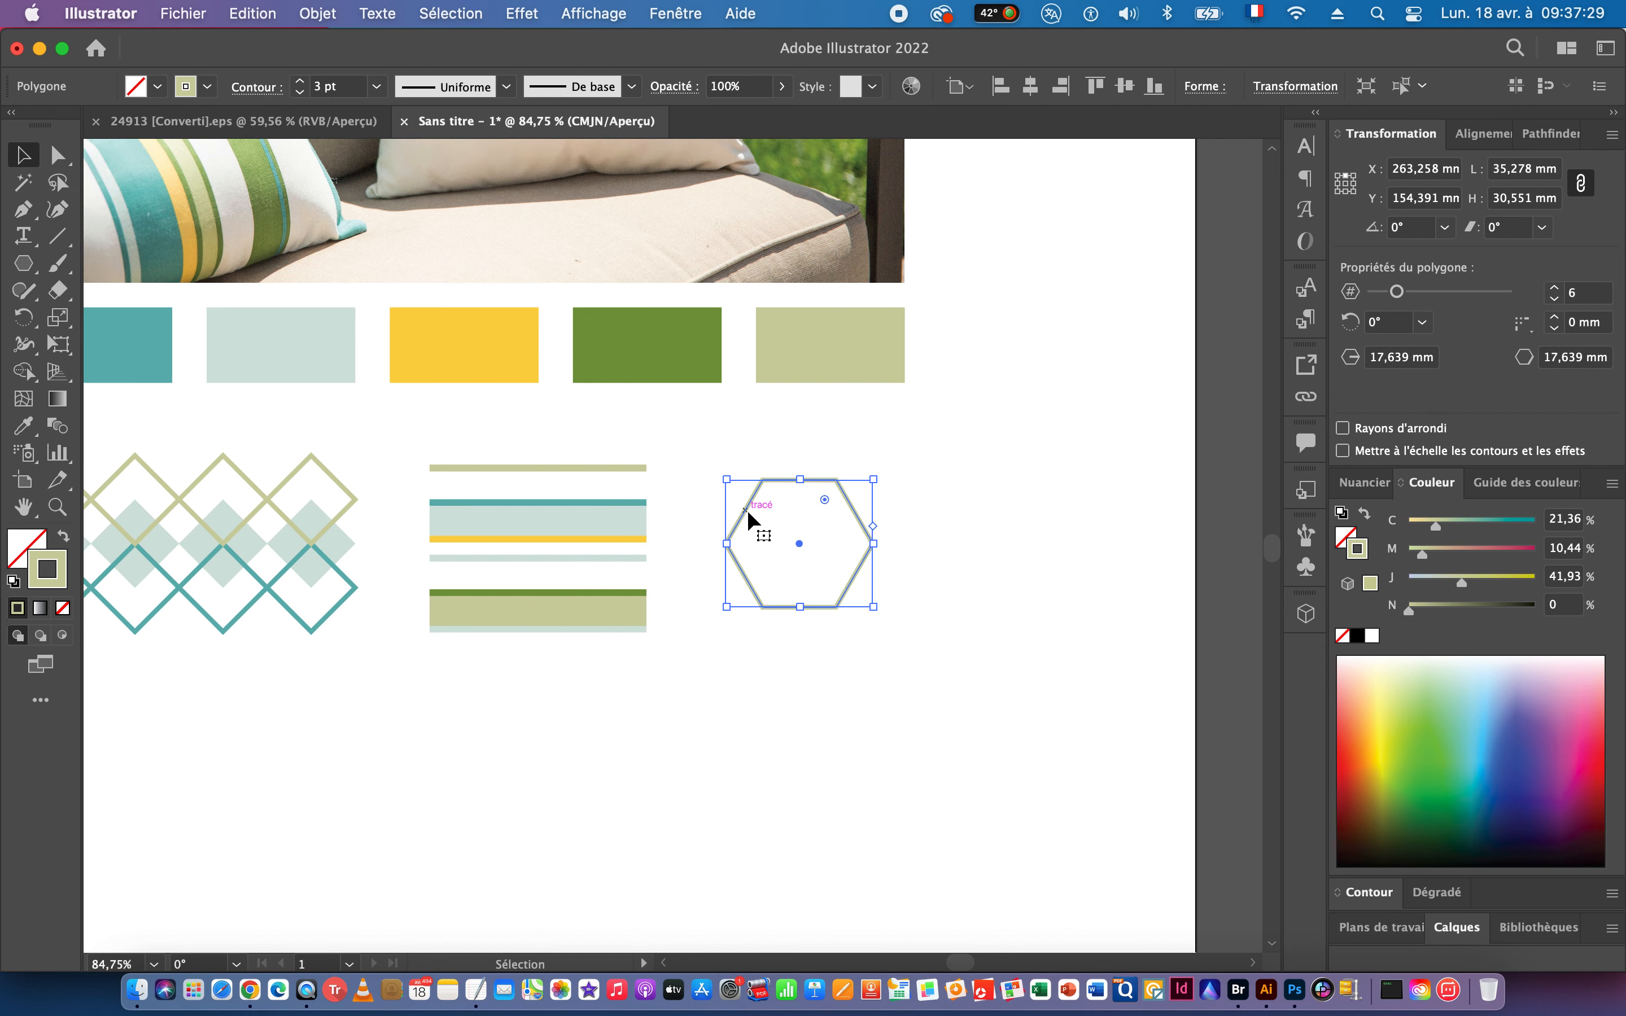
{"action": "left_click_drag", "start_coordinate": [748, 516], "coordinate": [817, 519]}
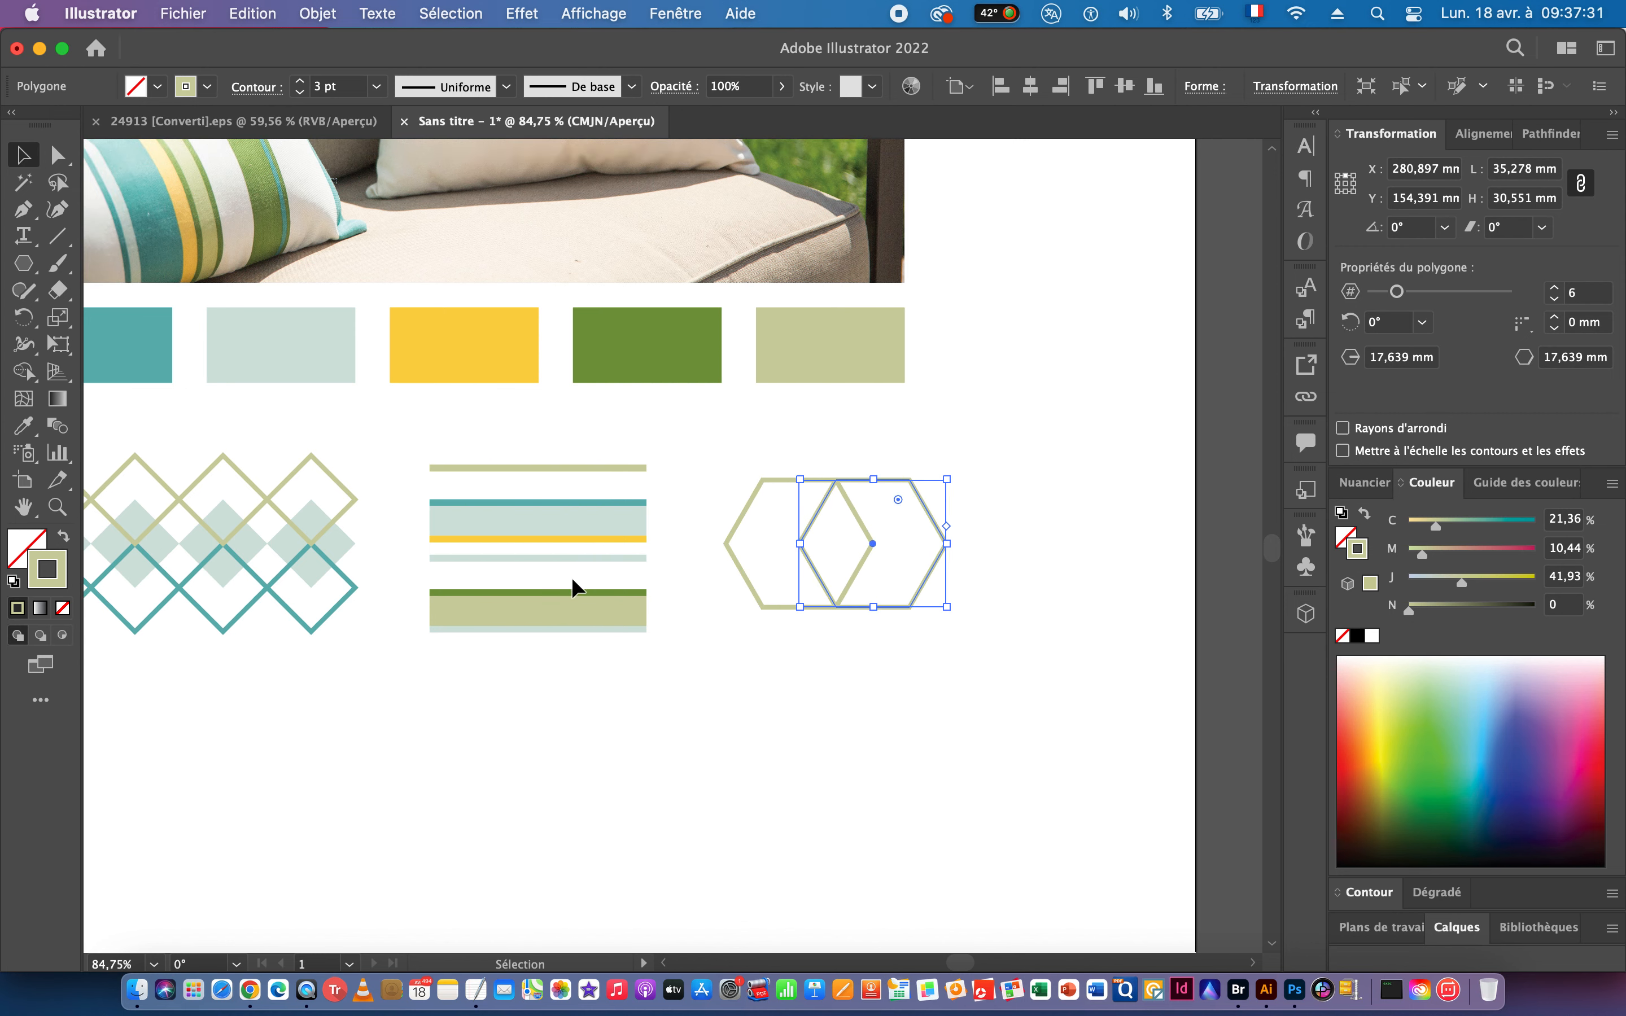
{"action": "left_click", "coordinate": [28, 427]}
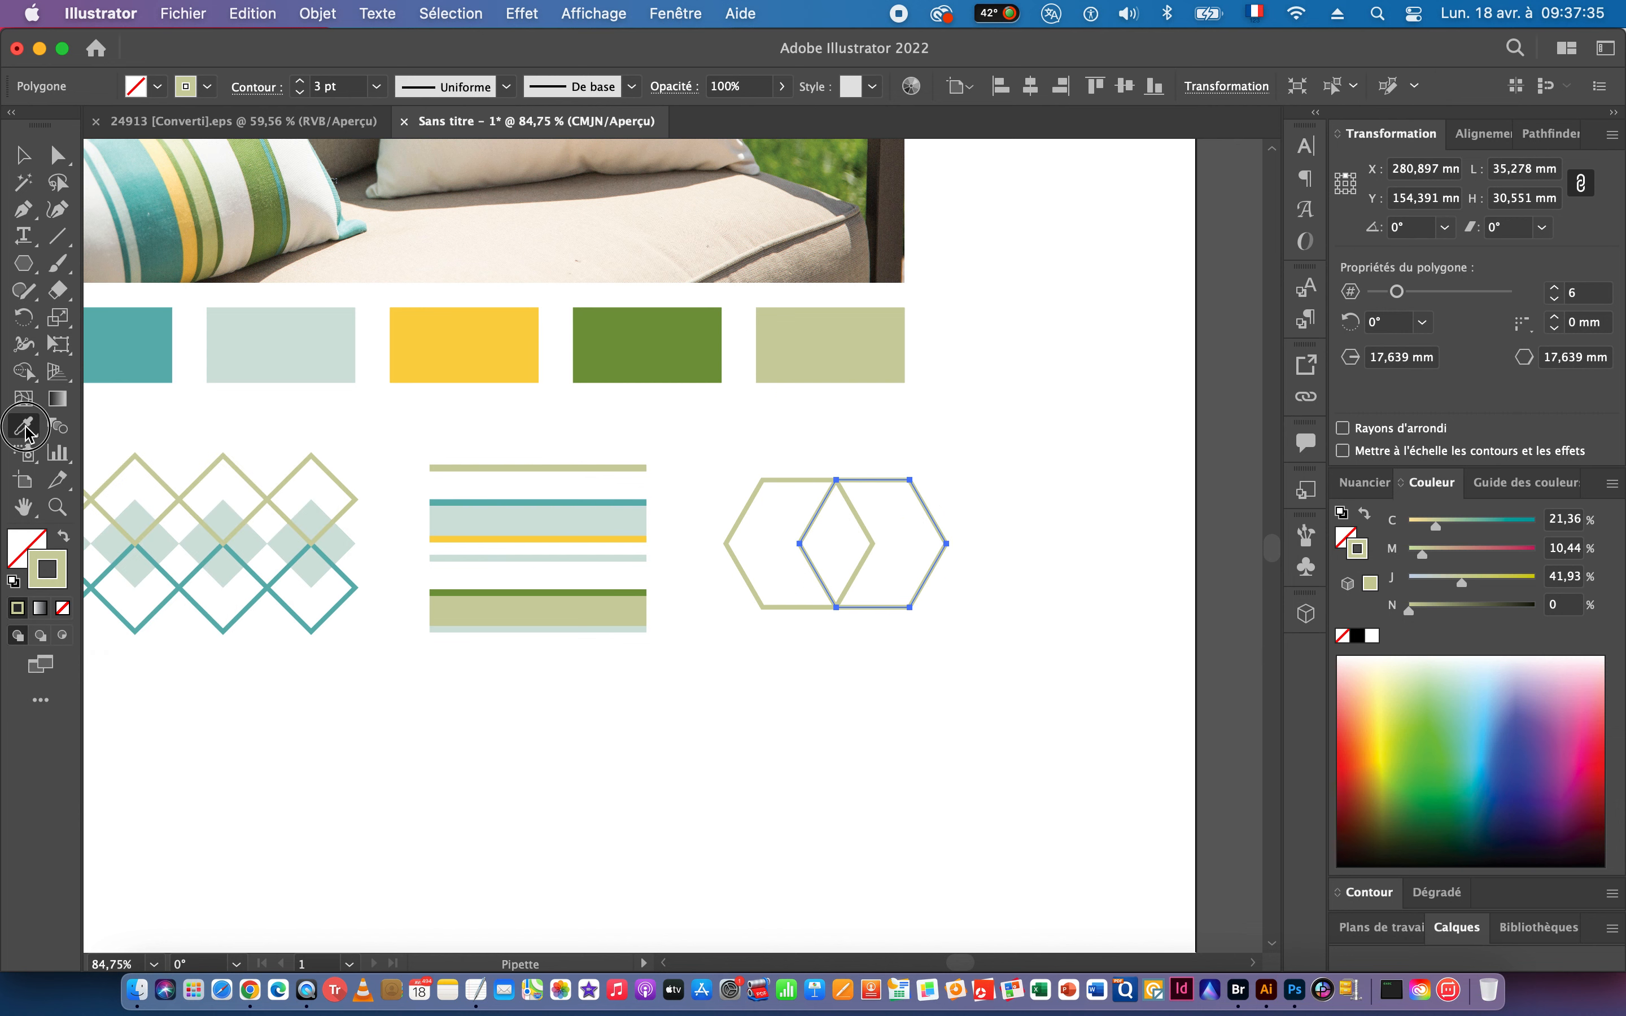
{"action": "left_click", "coordinate": [358, 589]}
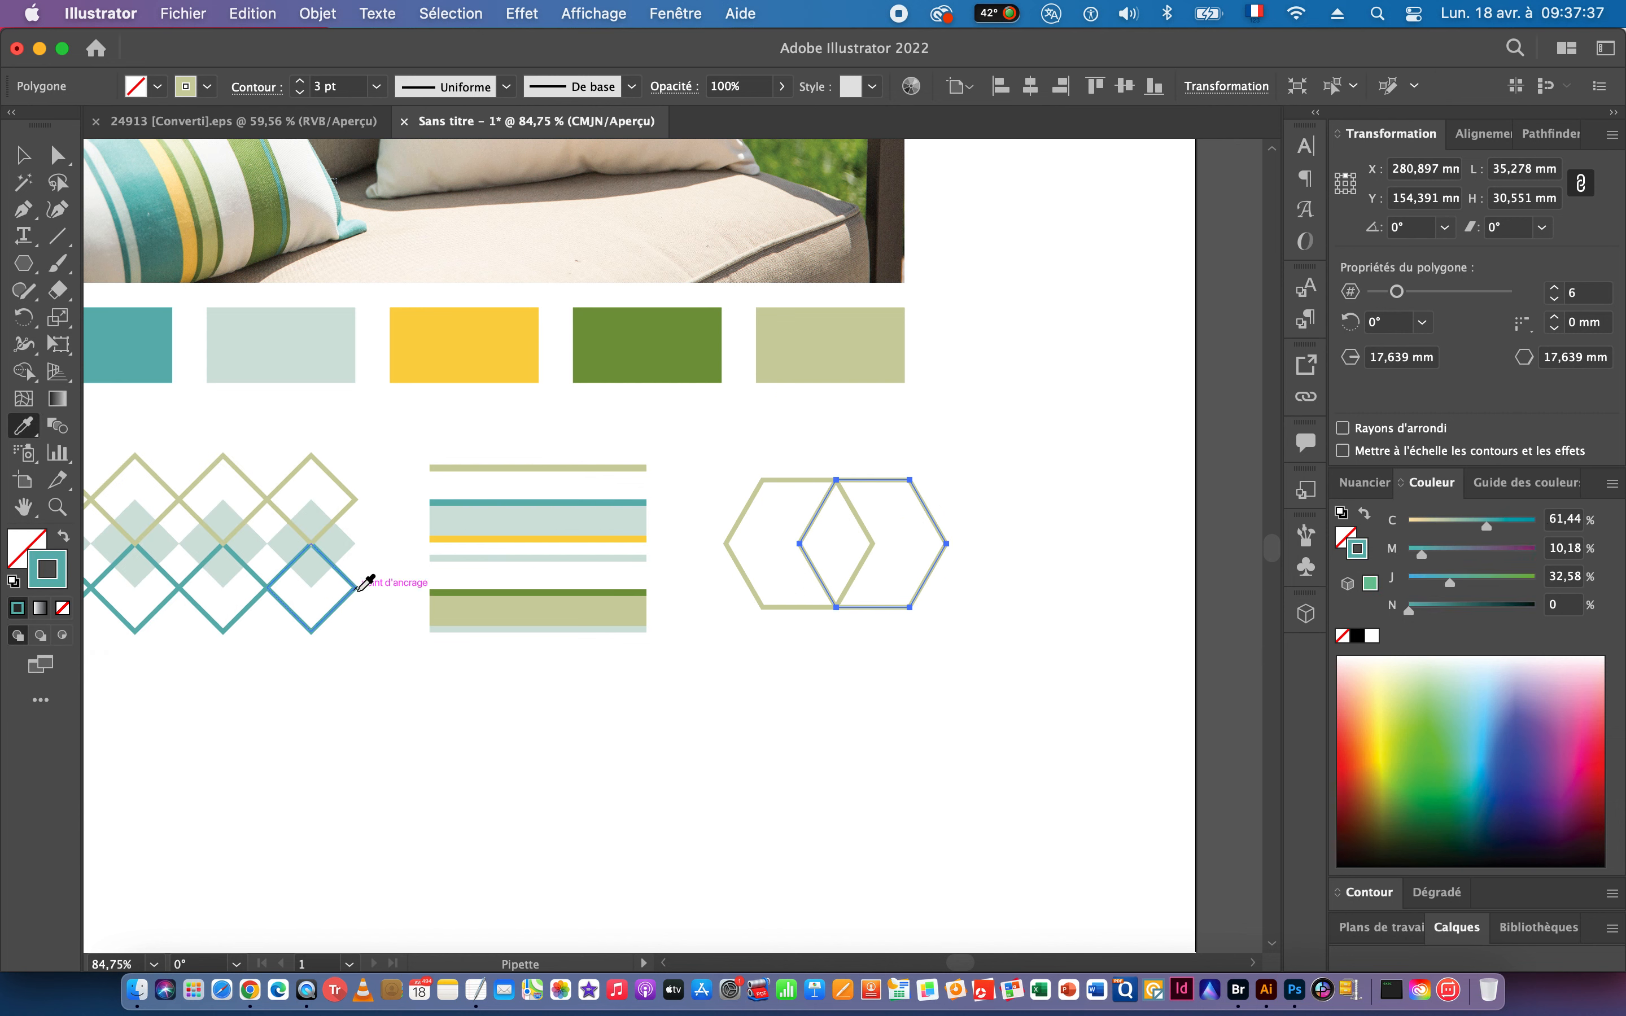
{"action": "left_click", "coordinate": [27, 162]}
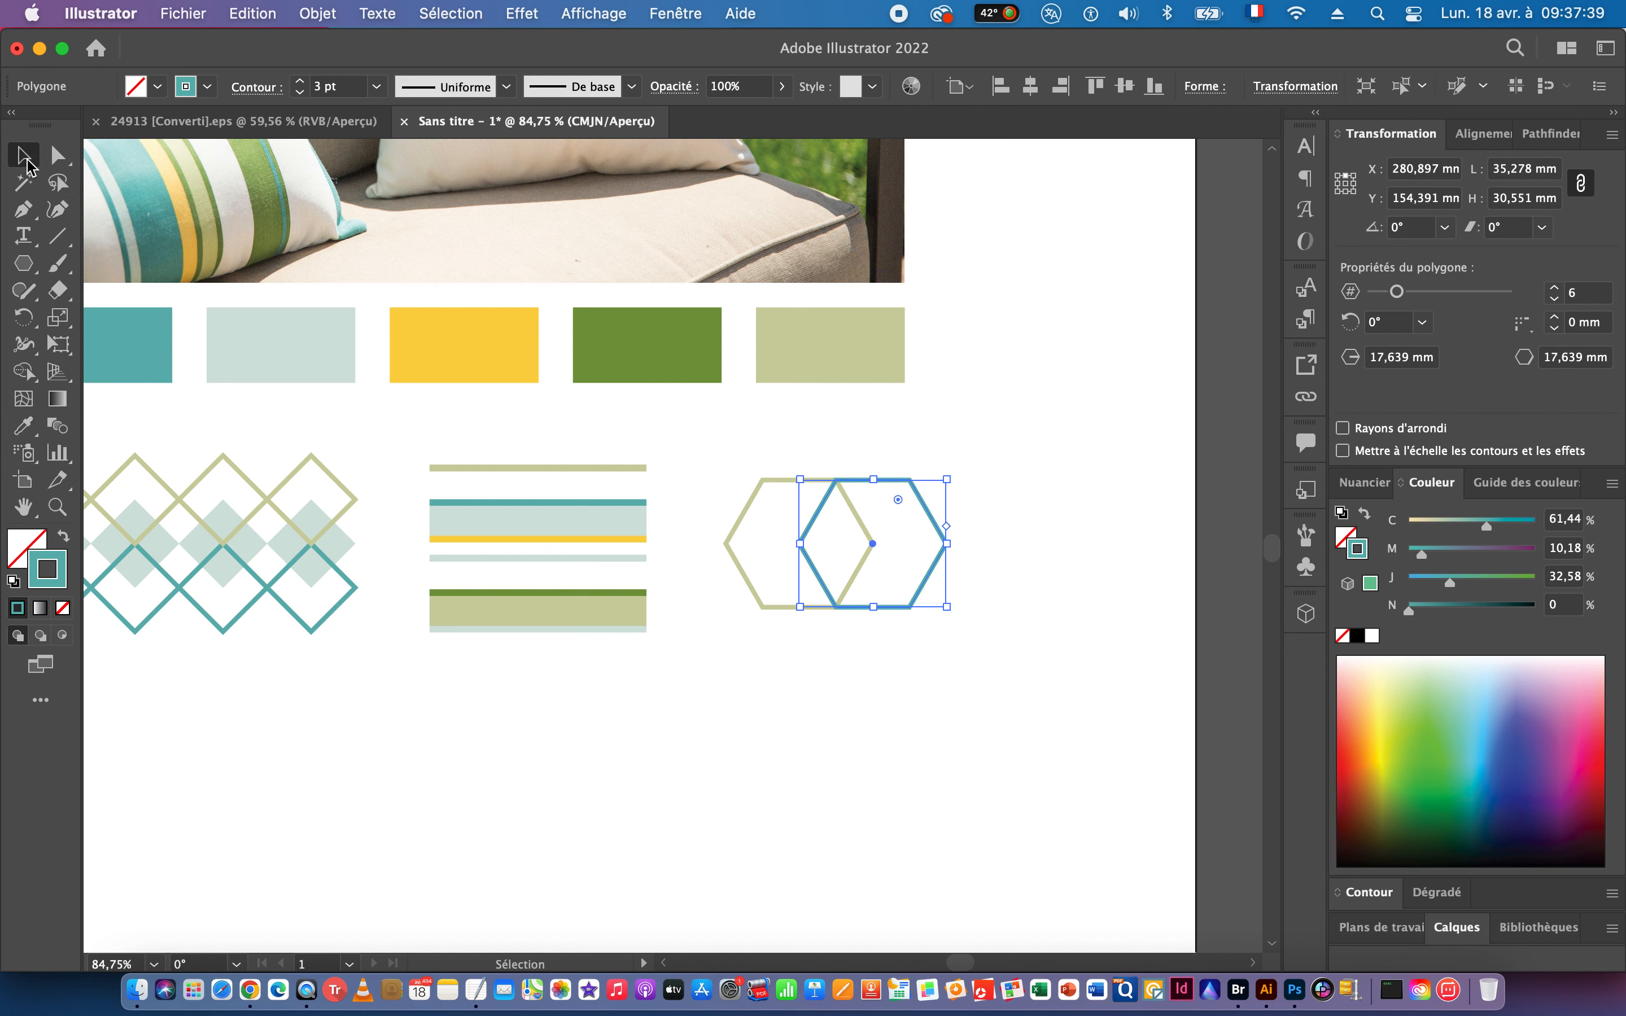
Repeat the copy for a third overlapping hexagon and colour its outline with the third swatch's yellow.
{"action": "key", "text": "super+d"}
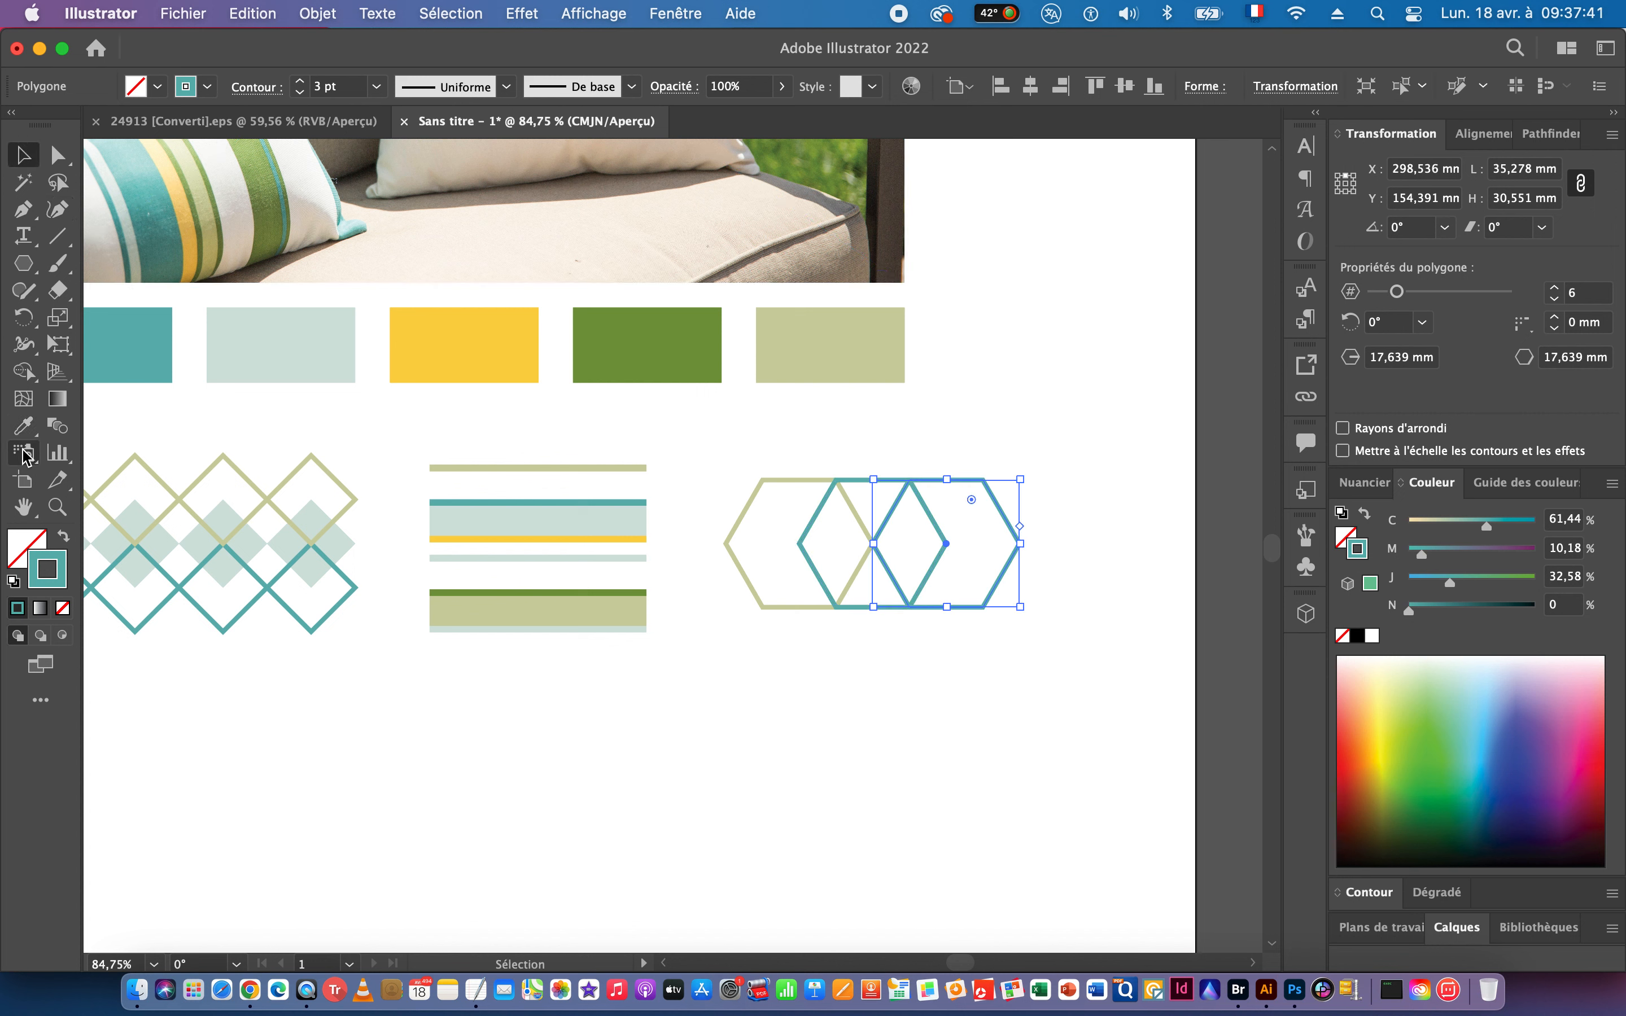
{"action": "left_click", "coordinate": [39, 428]}
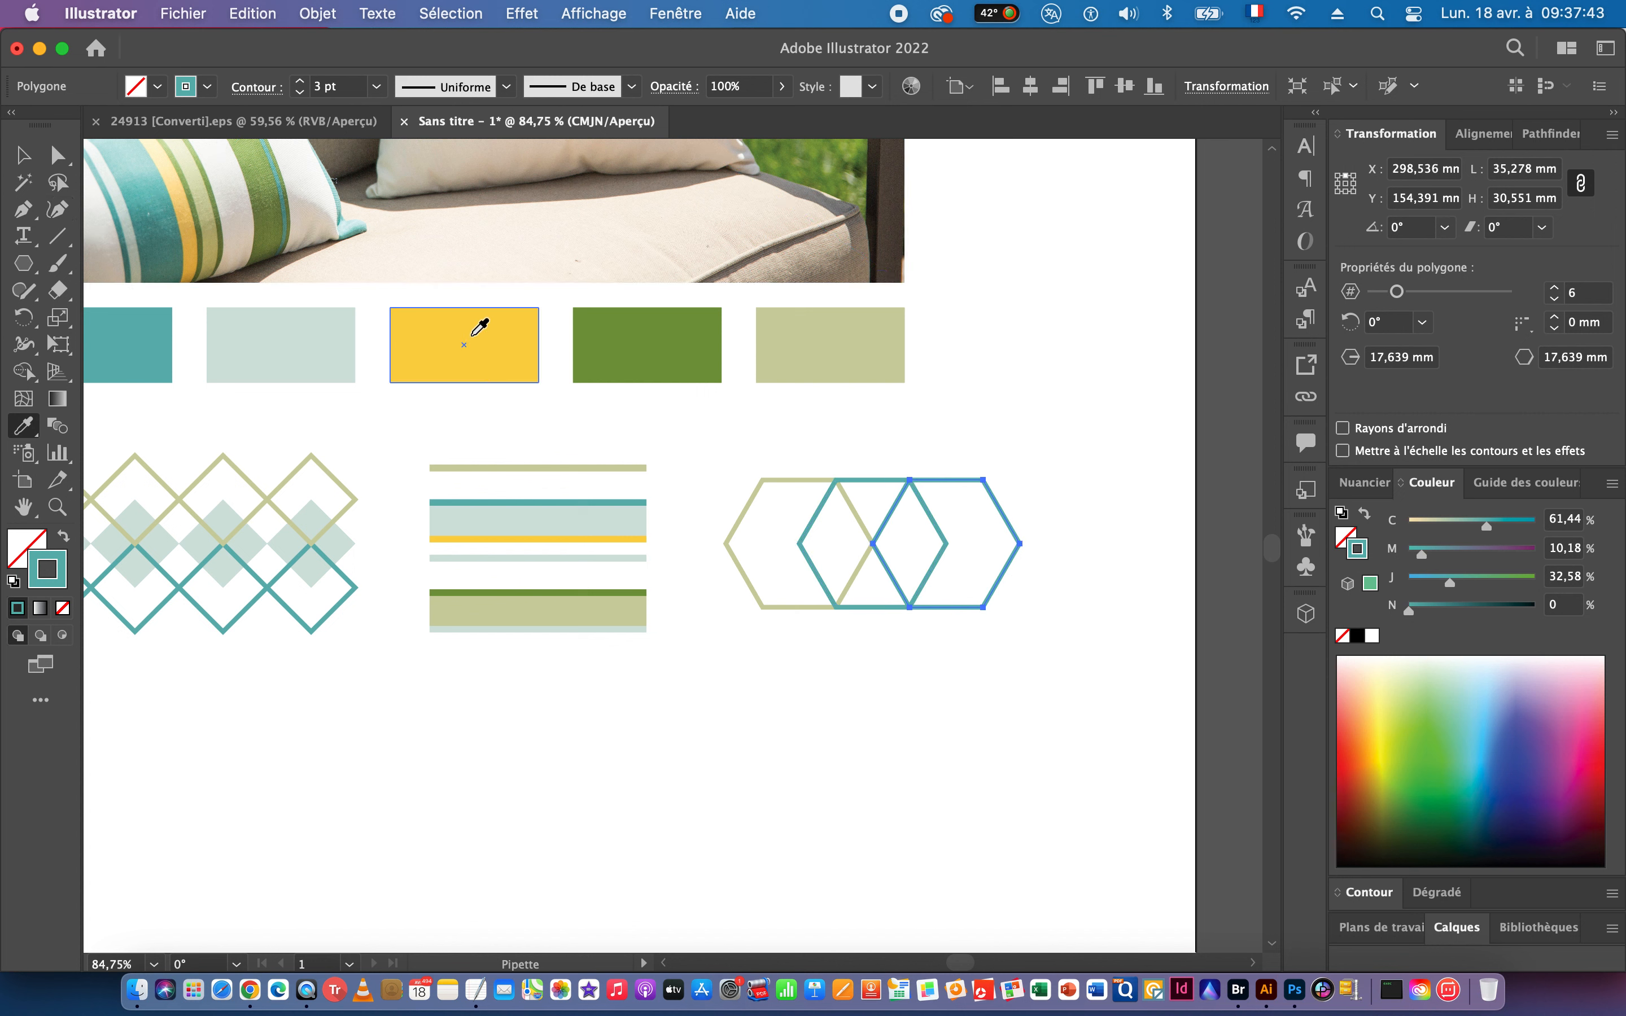
{"action": "left_click", "coordinate": [441, 343]}
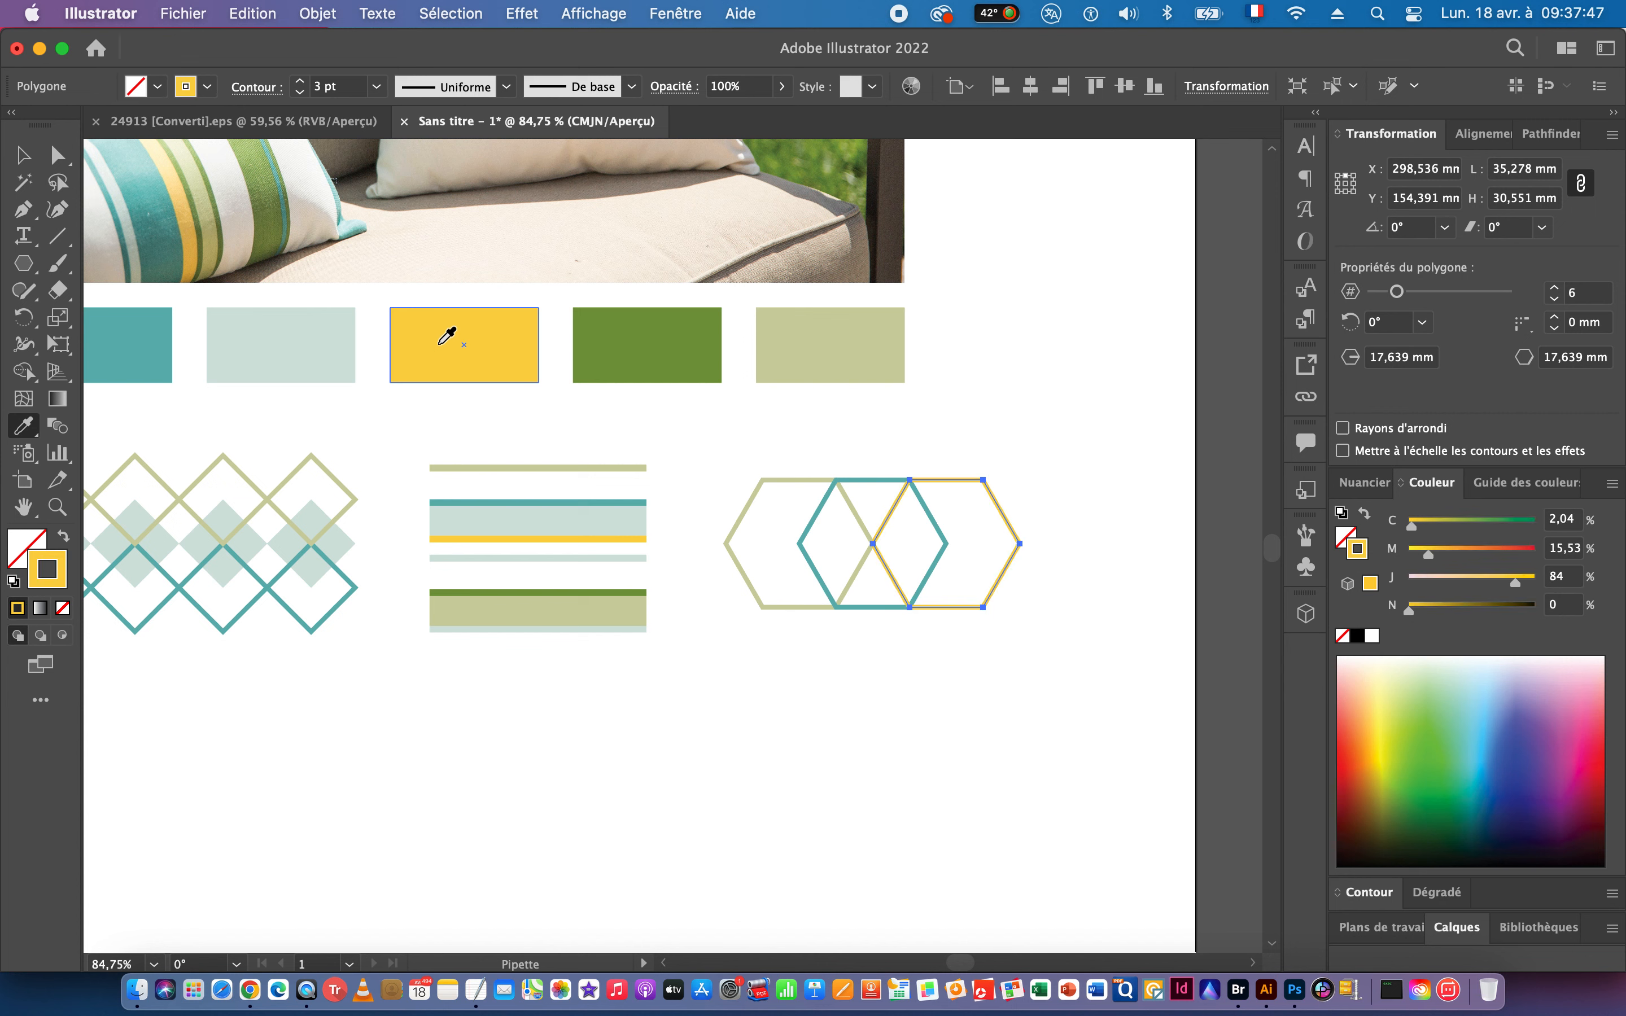
{"action": "left_click", "coordinate": [24, 158]}
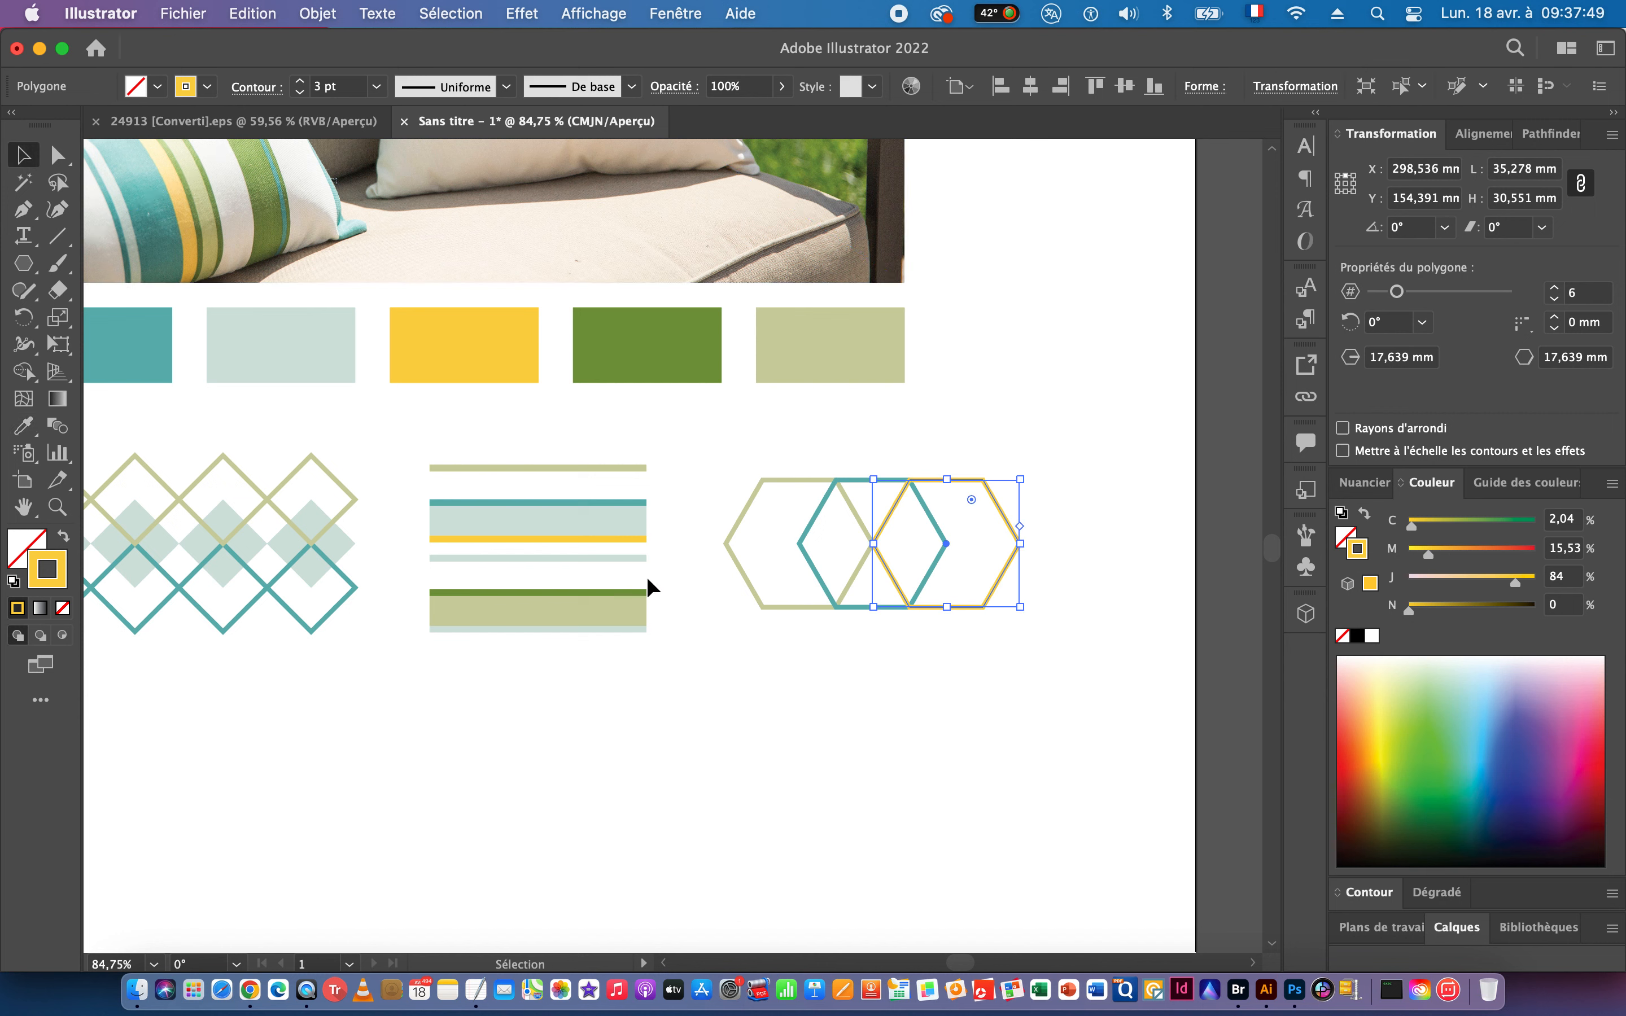
{"action": "left_click", "coordinate": [900, 778]}
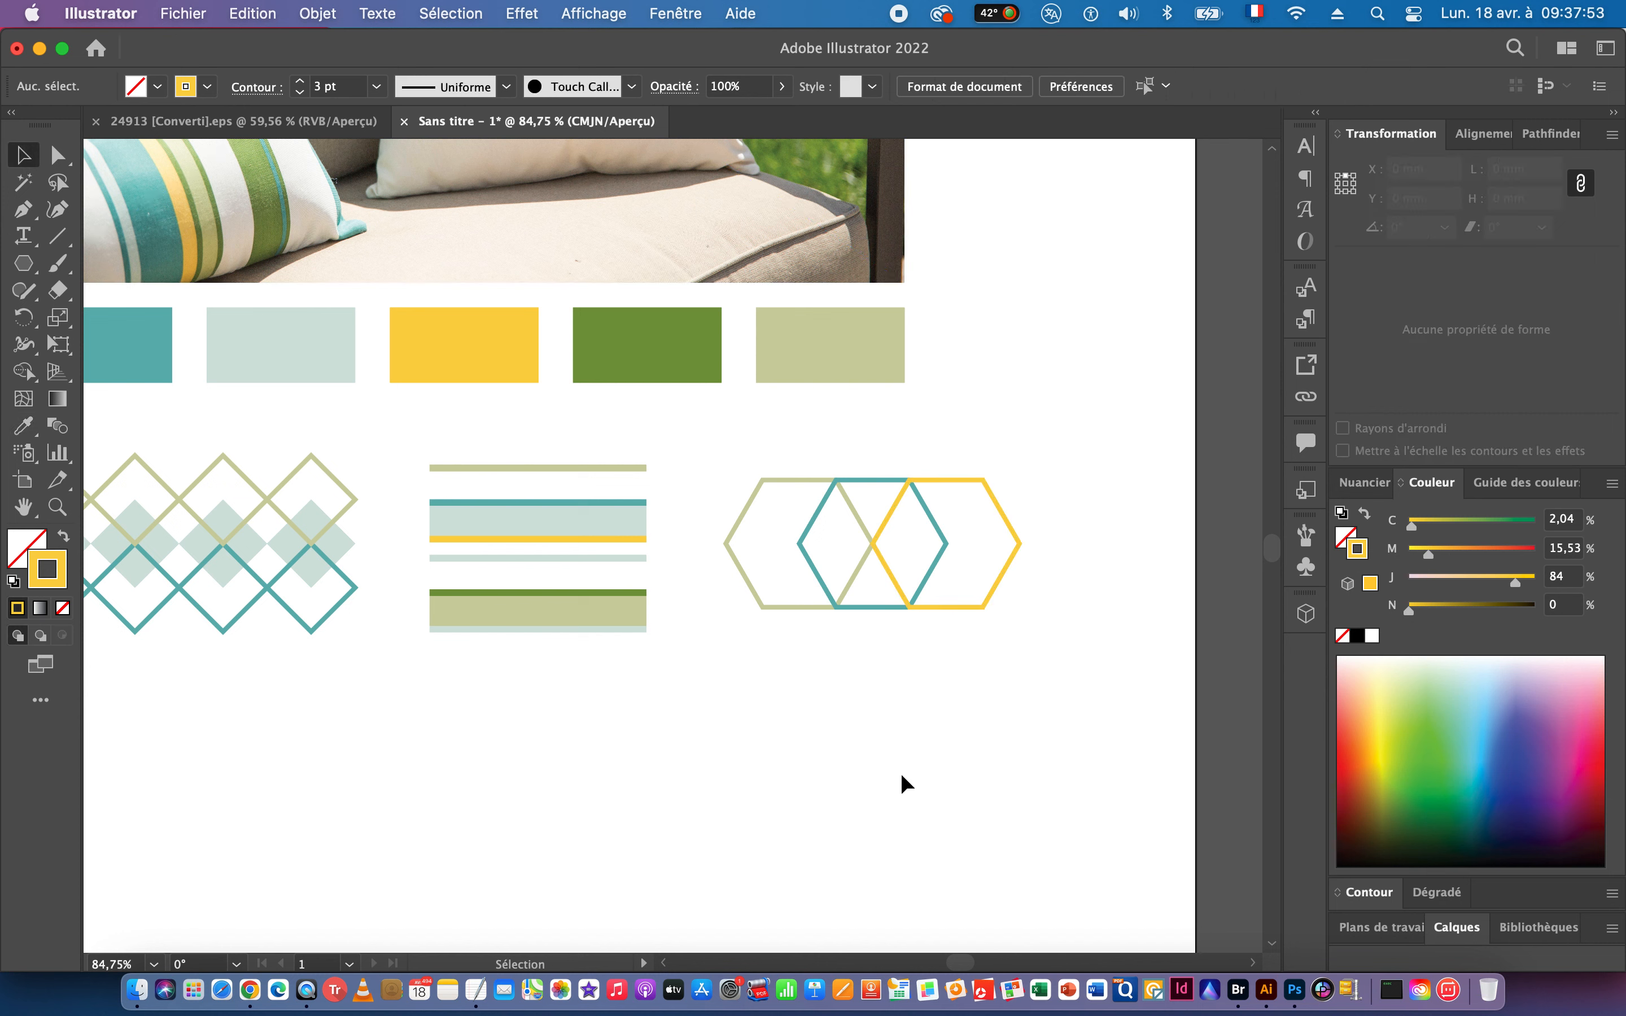
Copy the beige hexagon 52.92 mm horizontally to the right to add a fourth hexagon at the row's end.
{"action": "left_click_drag", "start_coordinate": [846, 570], "coordinate": [917, 582]}
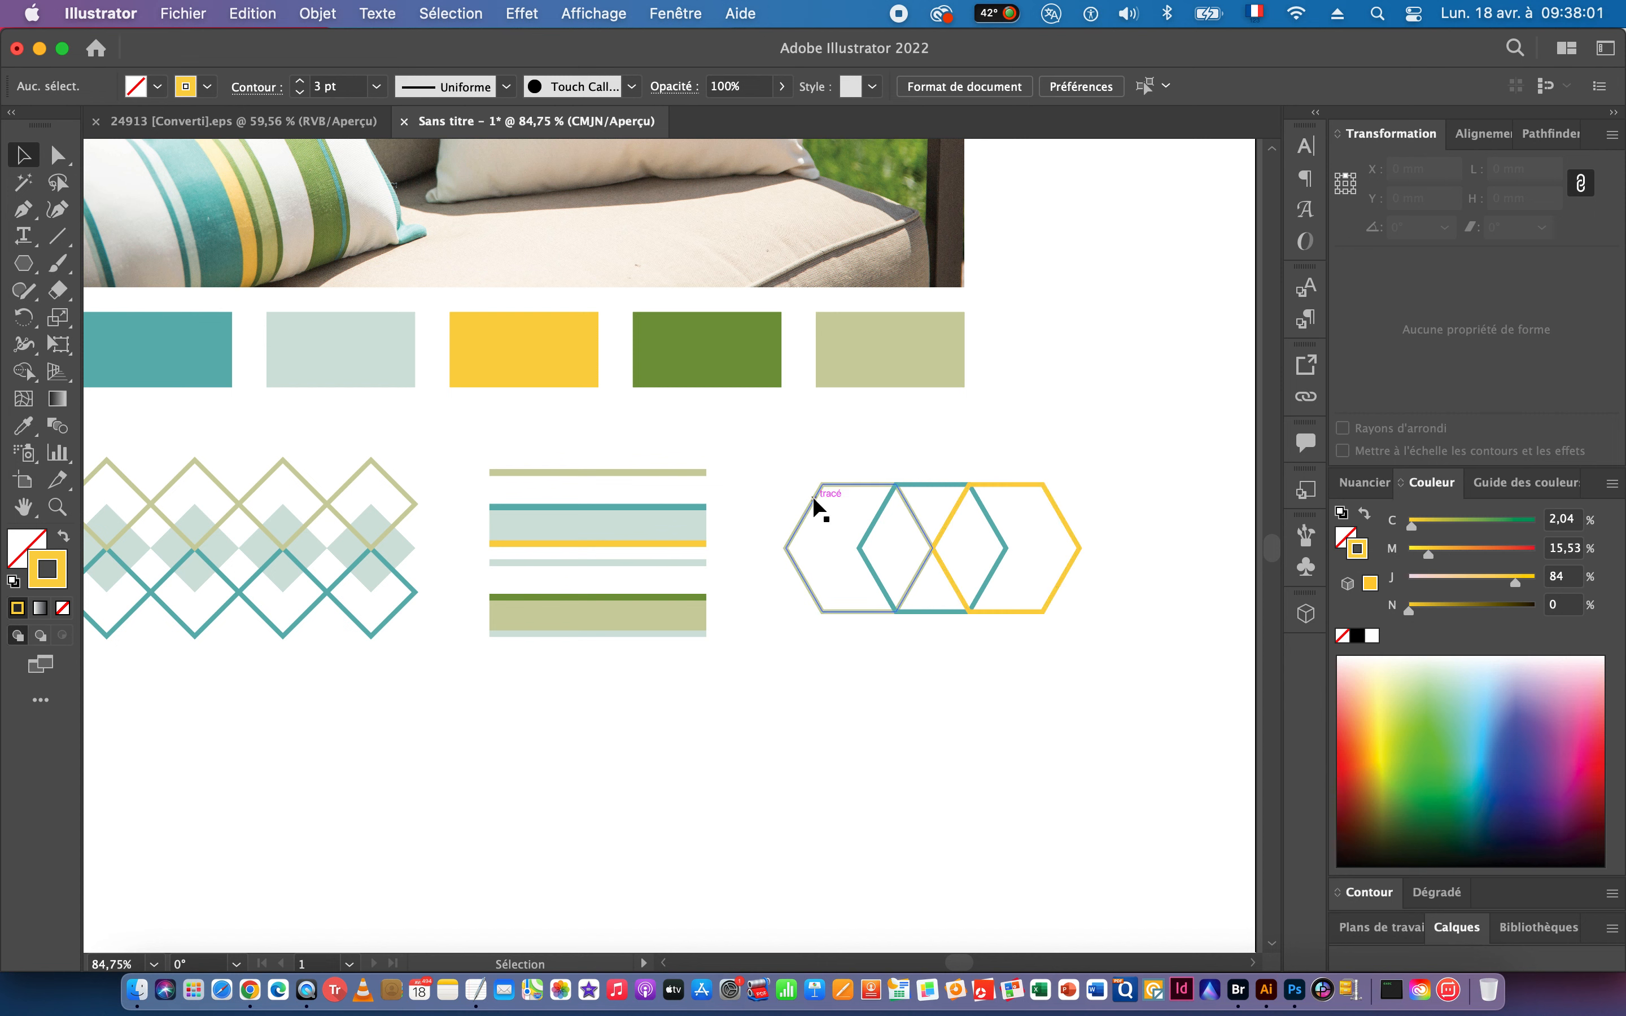
{"action": "left_click_drag", "start_coordinate": [816, 497], "coordinate": [1040, 499]}
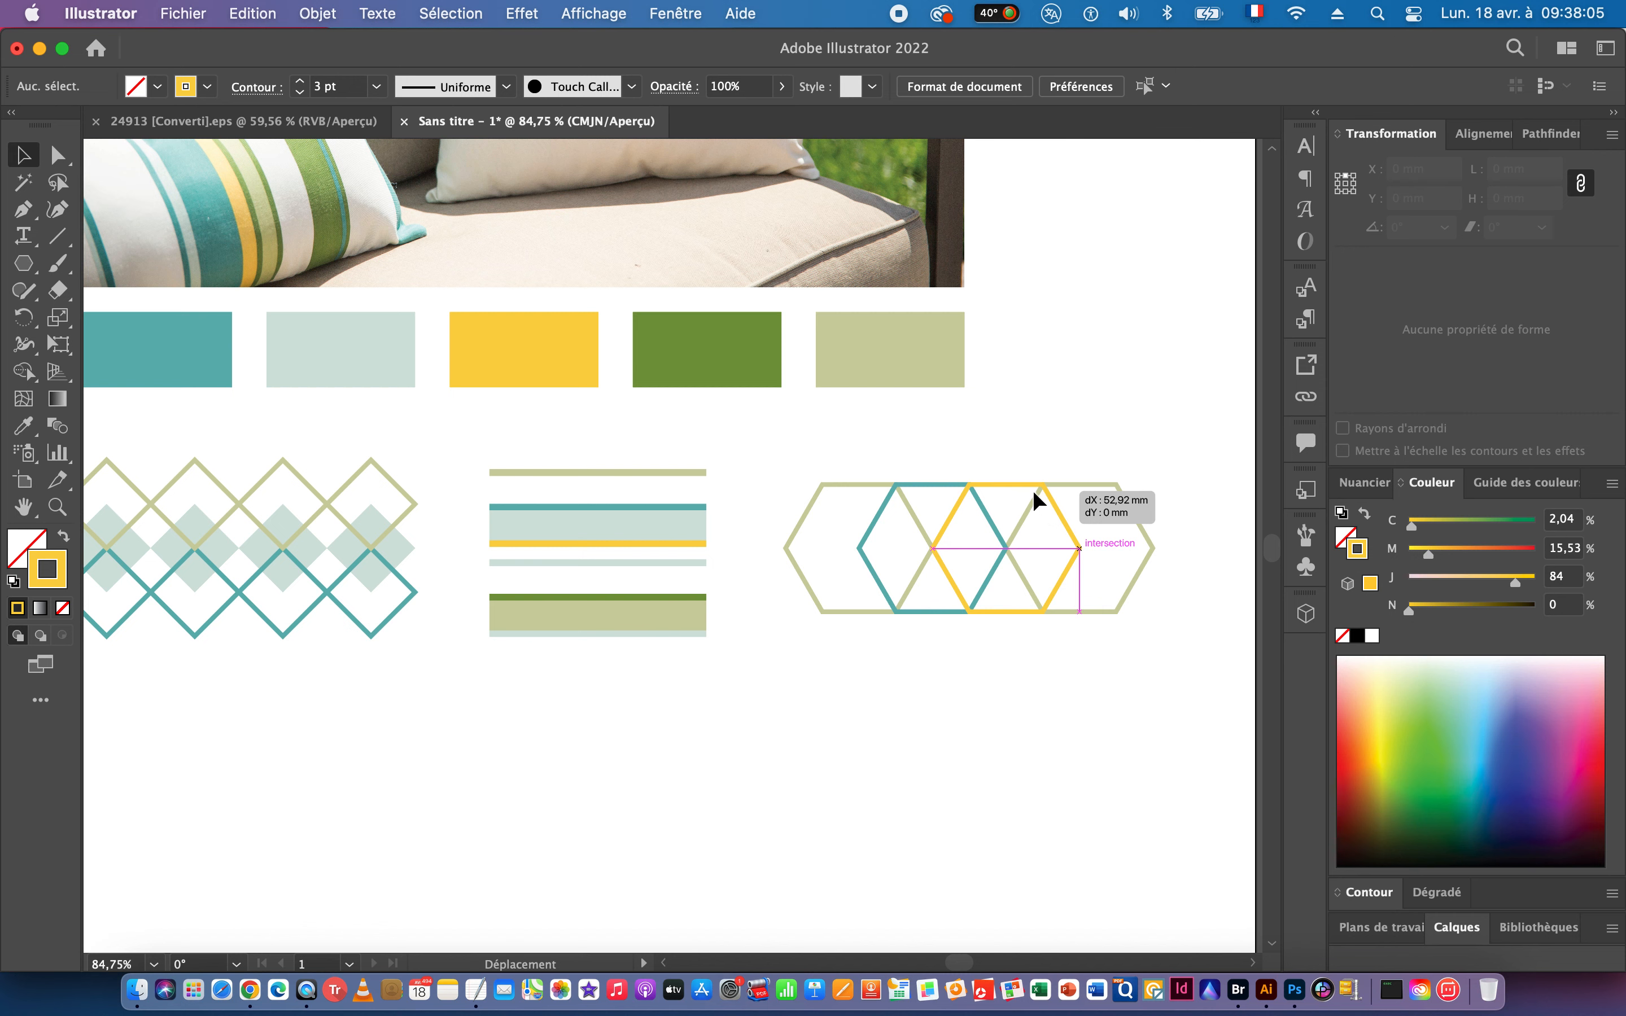
{"action": "left_click", "coordinate": [864, 716]}
Select all four overlapping hexagons and group them.
{"action": "left_click_drag", "start_coordinate": [991, 689], "coordinate": [849, 686]}
{"action": "left_click_drag", "start_coordinate": [773, 485], "coordinate": [1041, 615]}
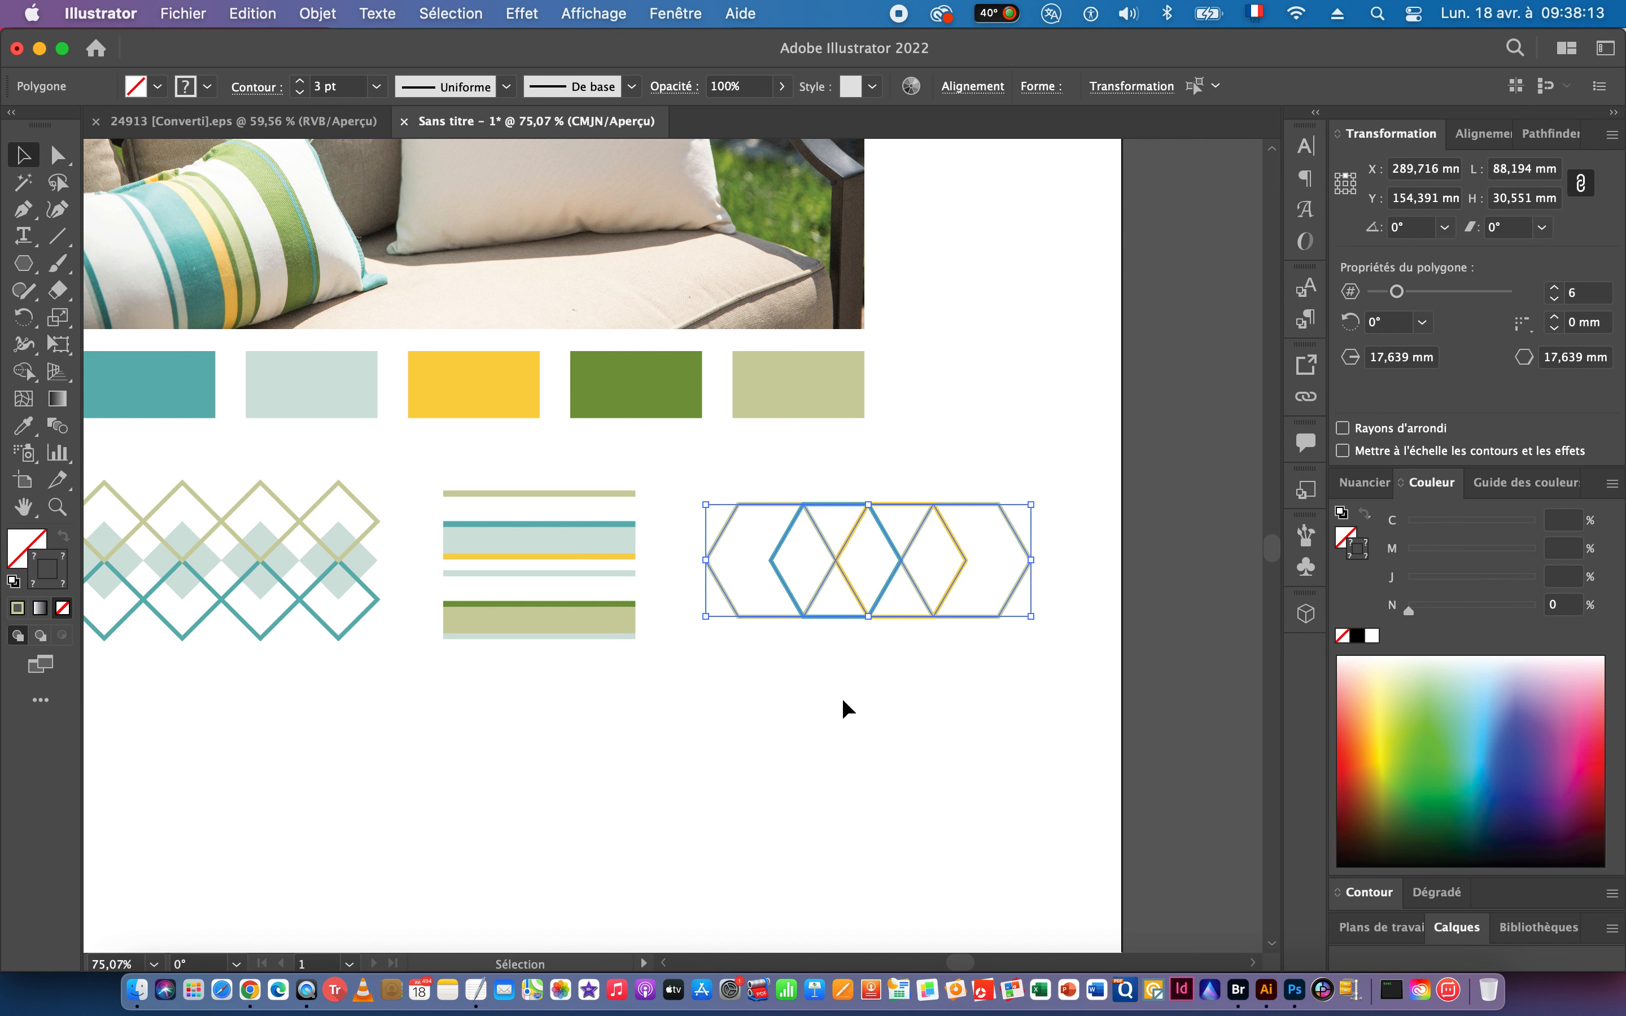
{"action": "key", "text": "a"}
{"action": "key", "text": "v"}
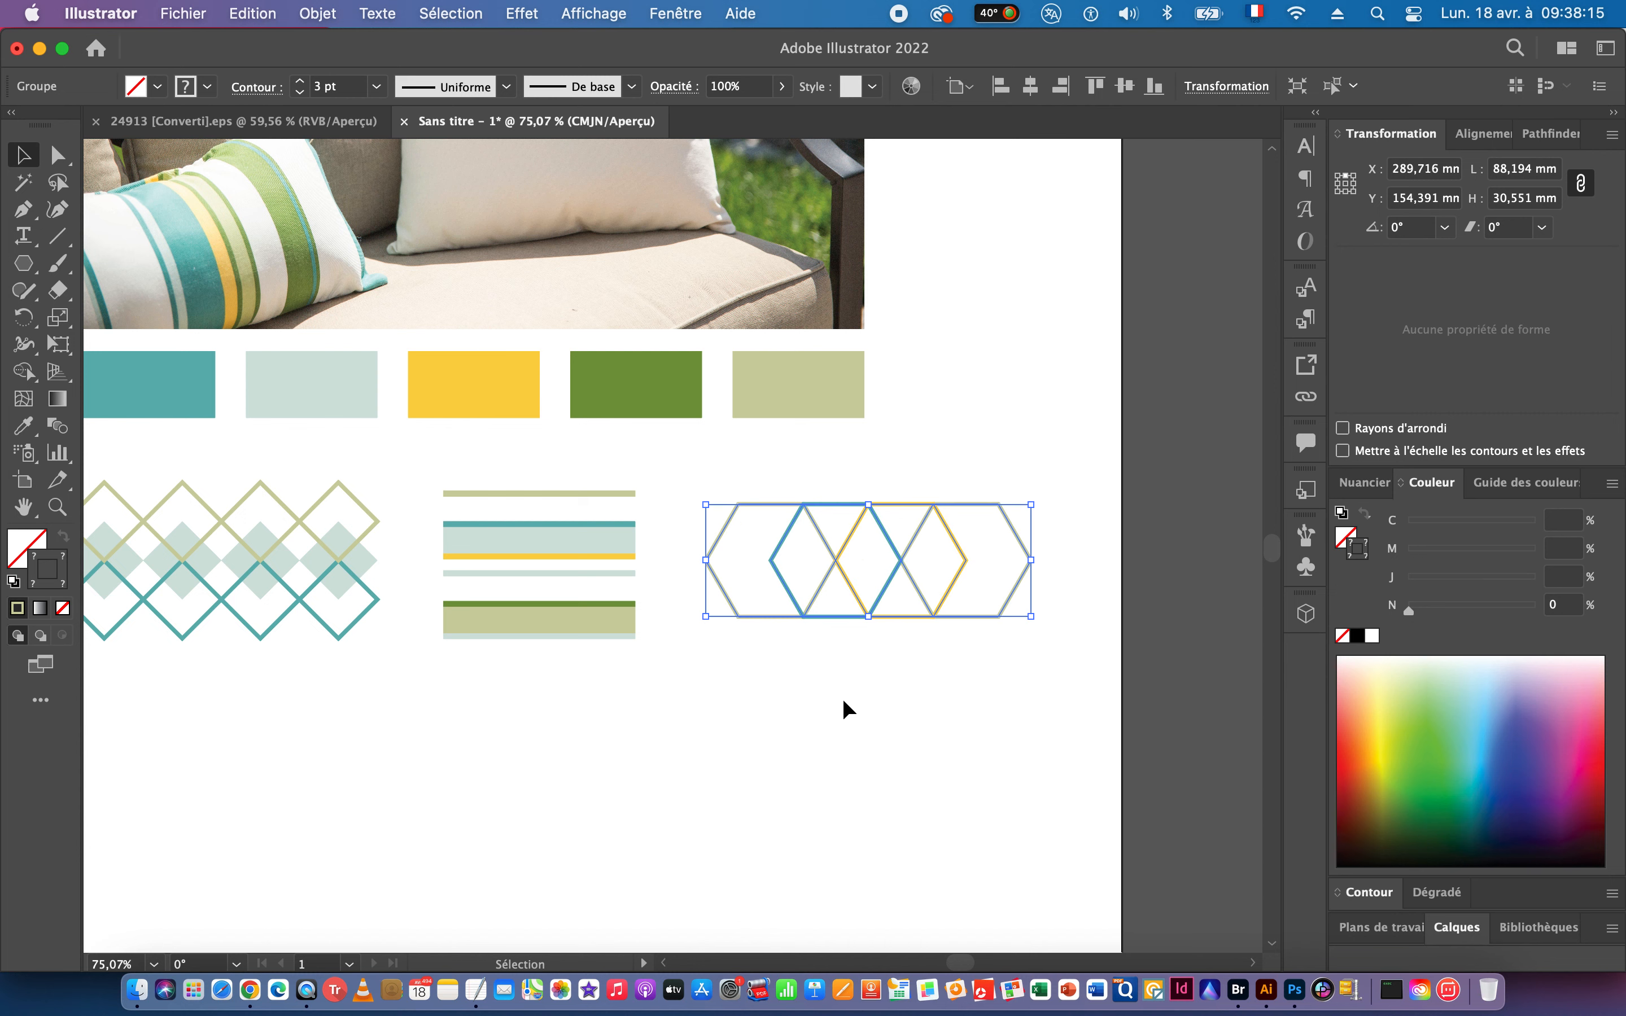
{"action": "left_click_drag", "start_coordinate": [943, 696], "coordinate": [744, 682]}
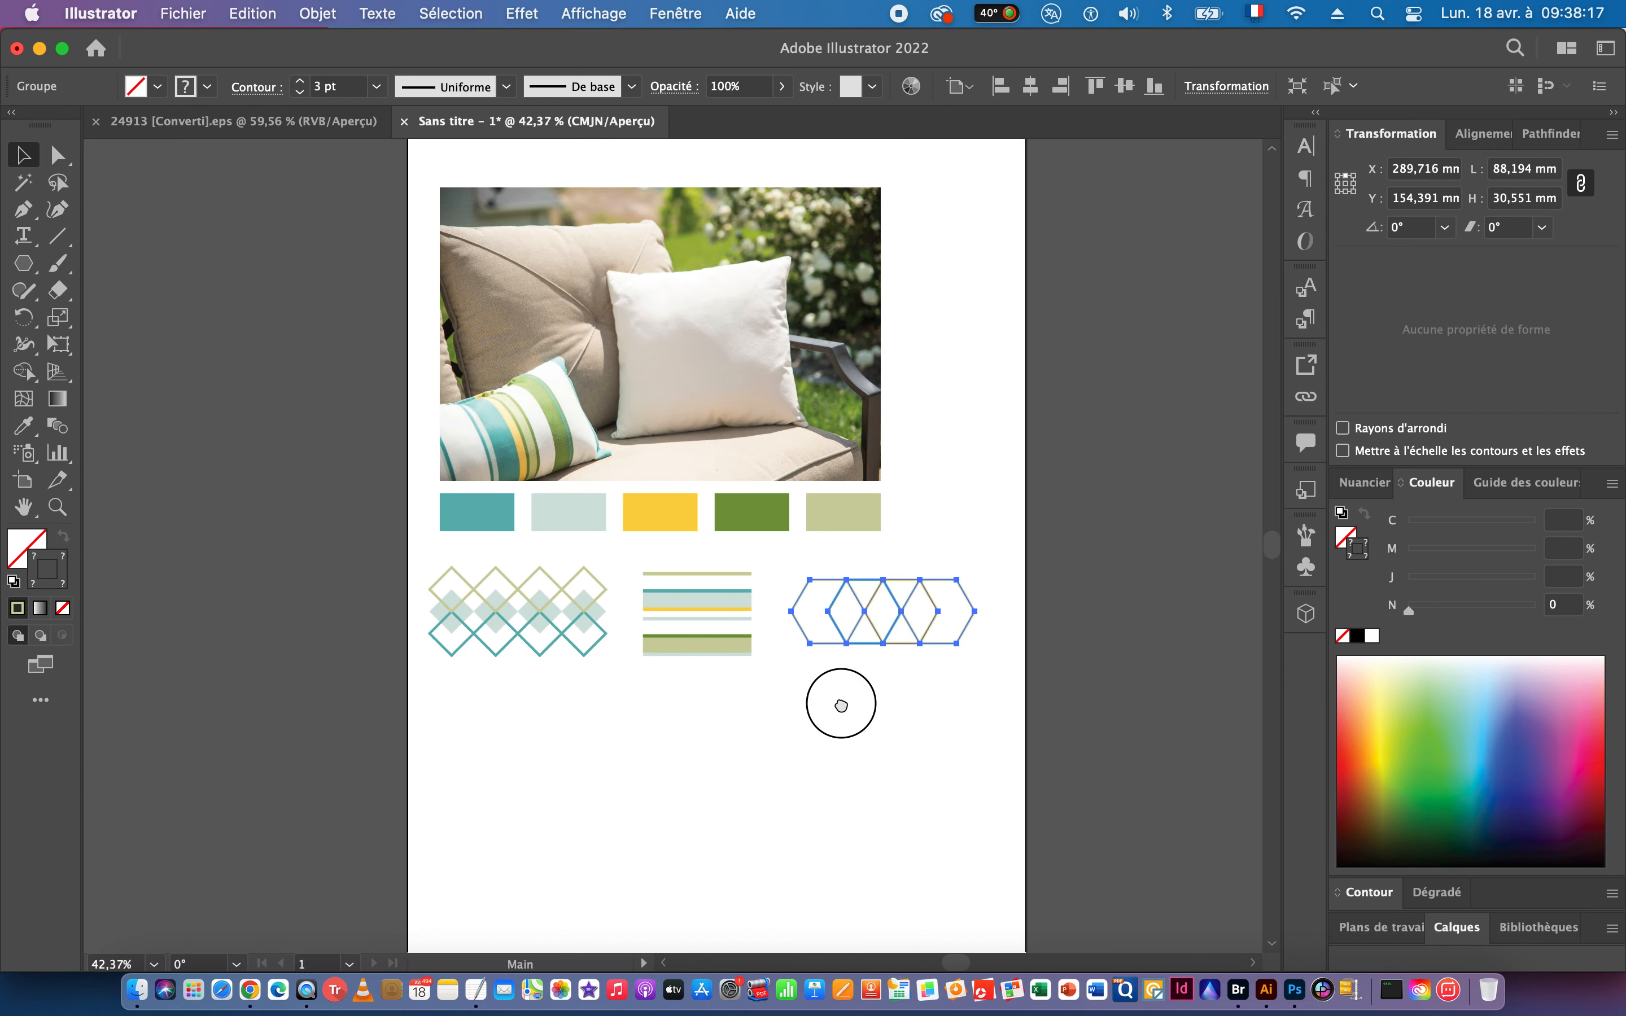
{"action": "left_click_drag", "start_coordinate": [839, 700], "coordinate": [806, 686]}
{"action": "scroll", "coordinate": [806, 685], "scroll_direction": "down", "scroll_amount": 2}
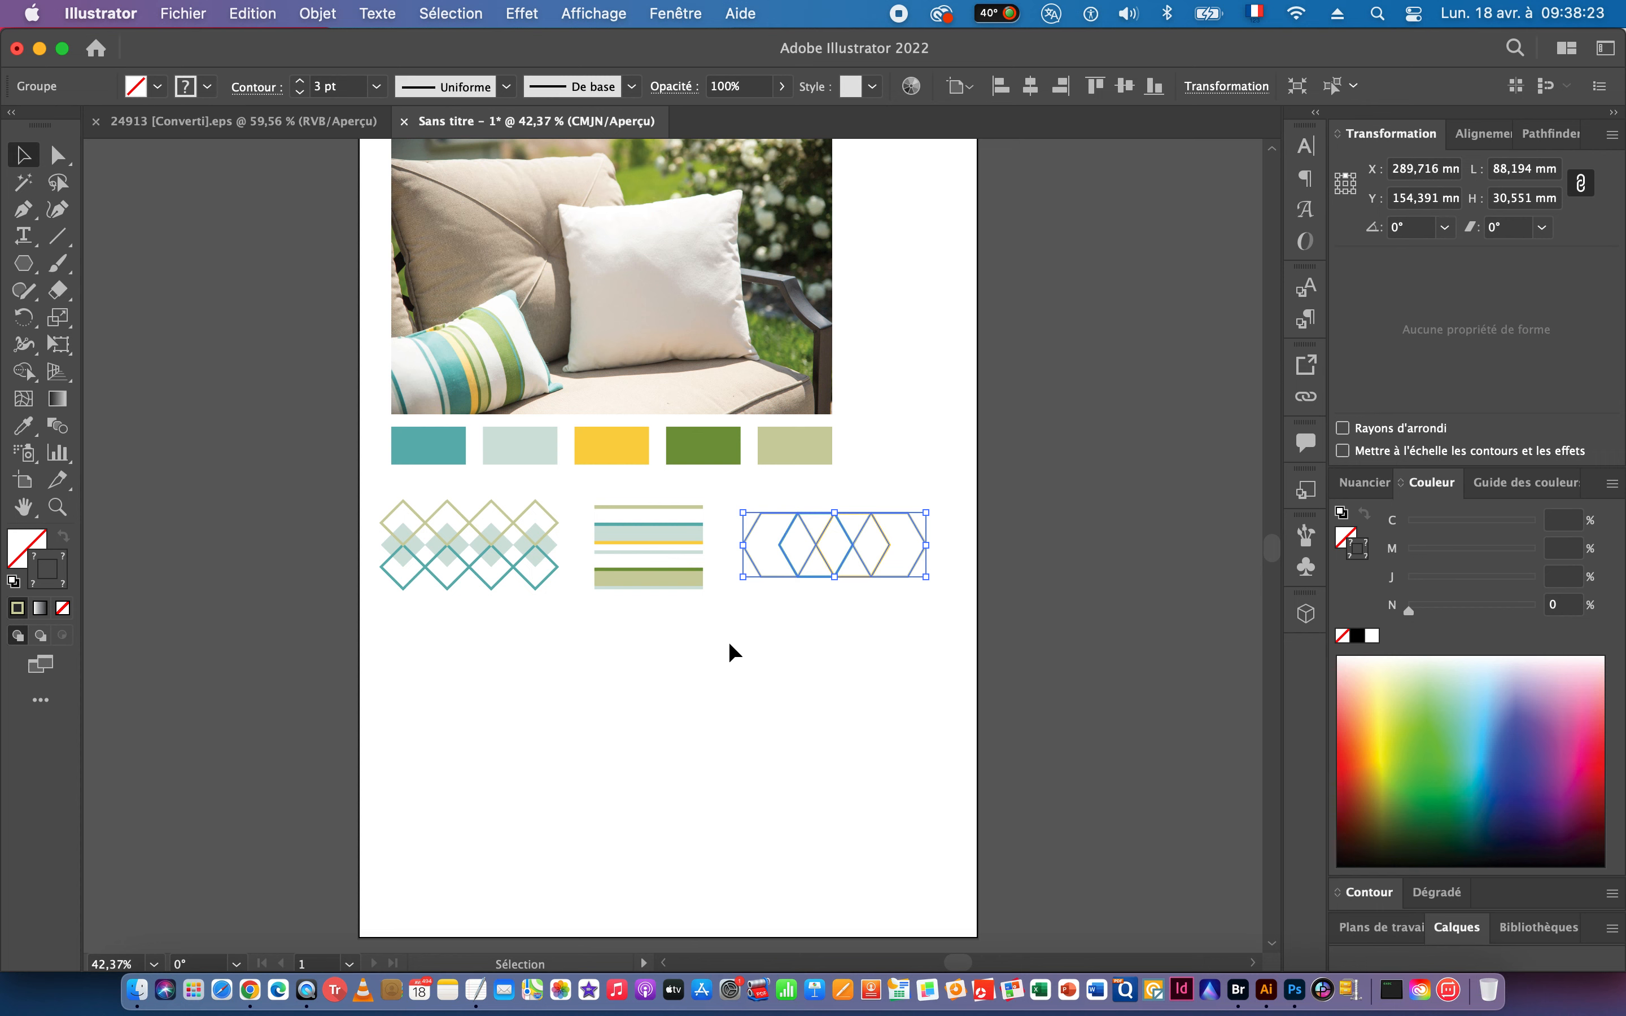
{"action": "left_click_drag", "start_coordinate": [361, 491], "coordinate": [931, 623]}
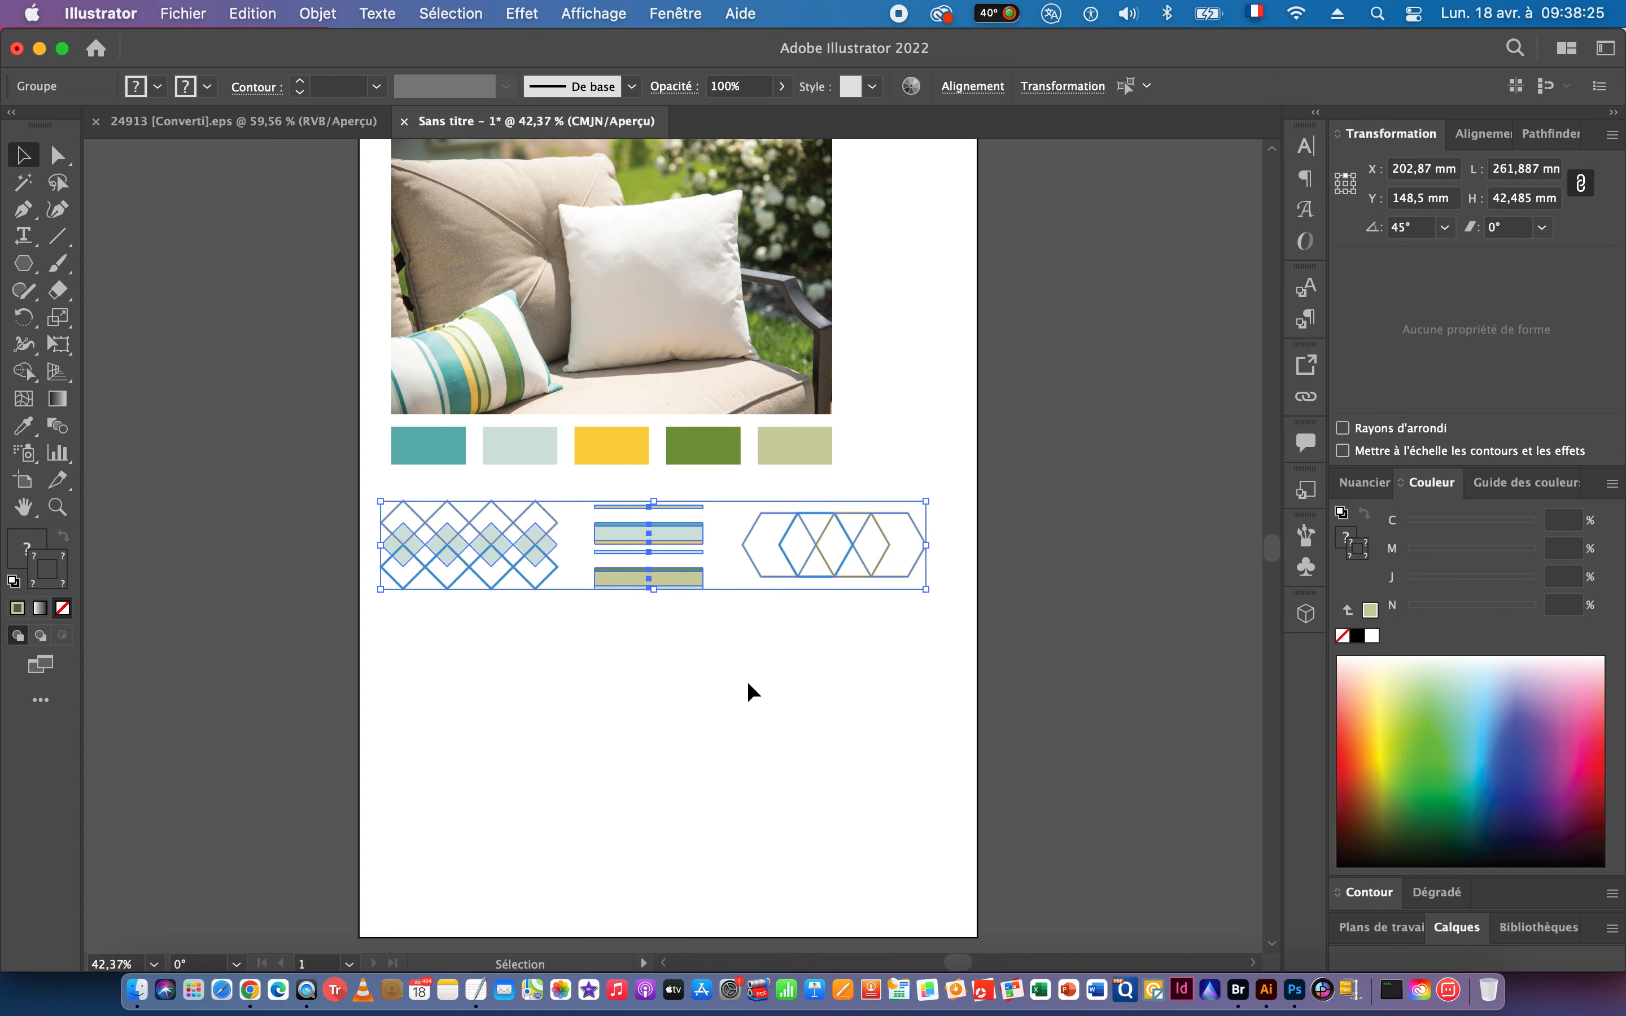
{"action": "left_click", "coordinate": [741, 680]}
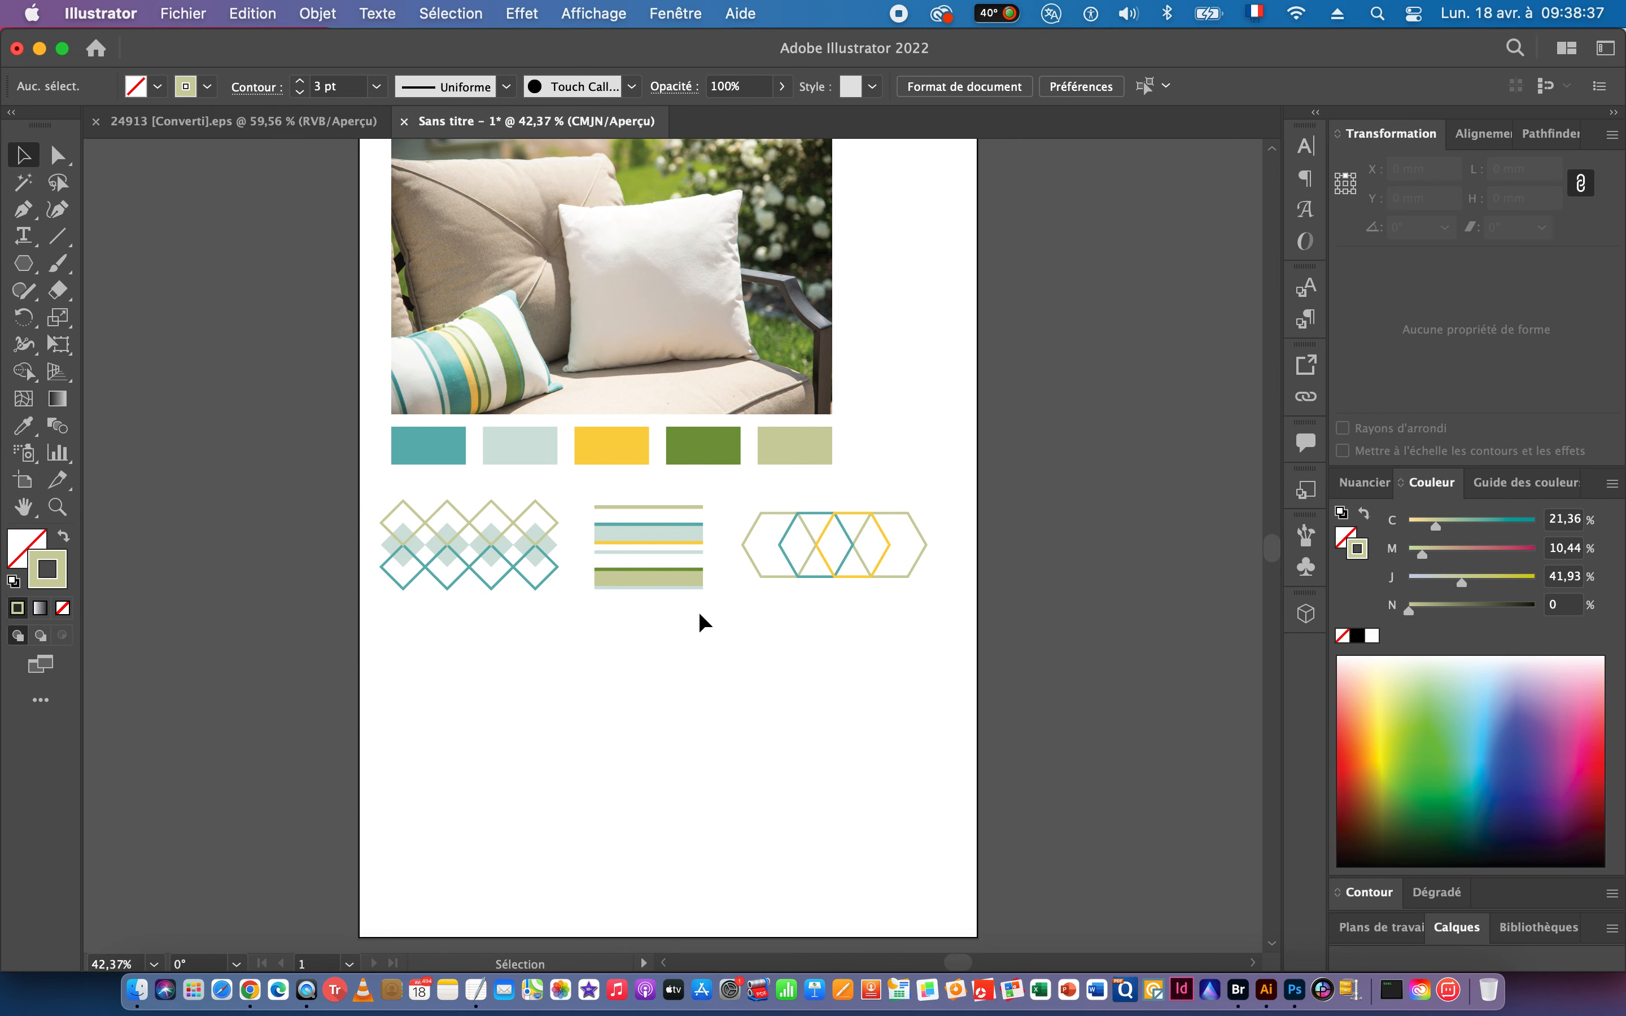
Switch to Photoshop, where the pillow photo shutterstock_1476425795.jpg is open.
{"action": "key", "text": "super+Tab"}
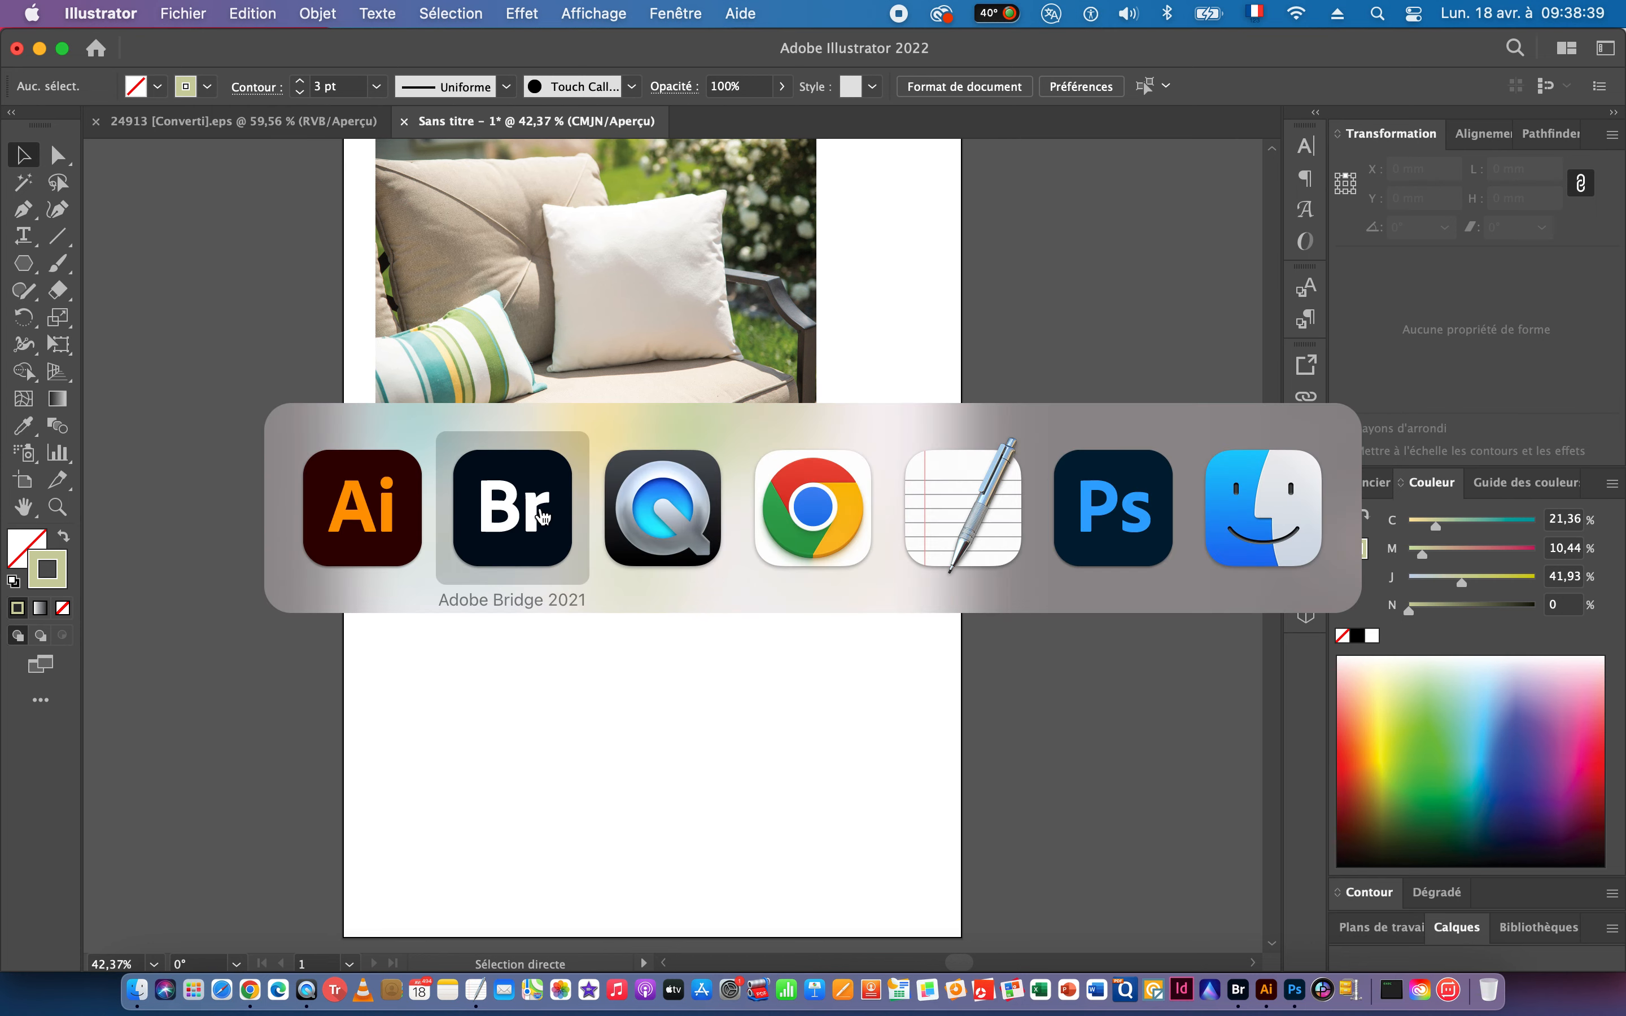
{"action": "left_click", "coordinate": [819, 538]}
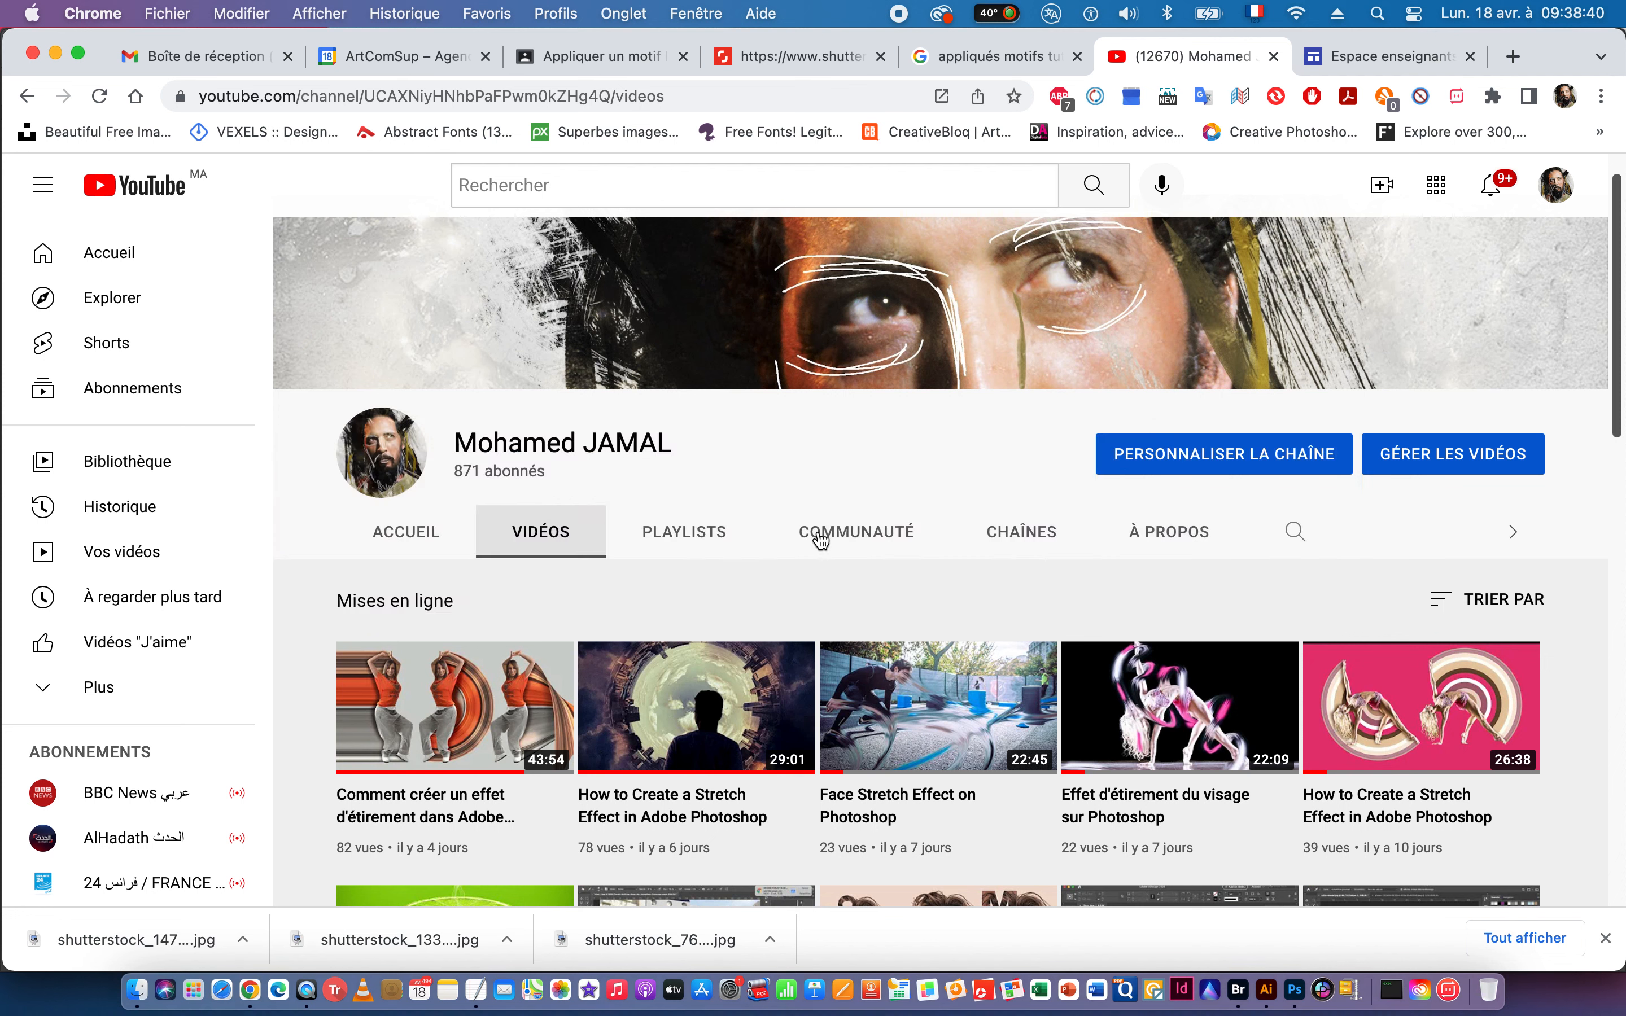
{"action": "key", "text": "super+Tab"}
{"action": "left_click", "coordinate": [1135, 514]}
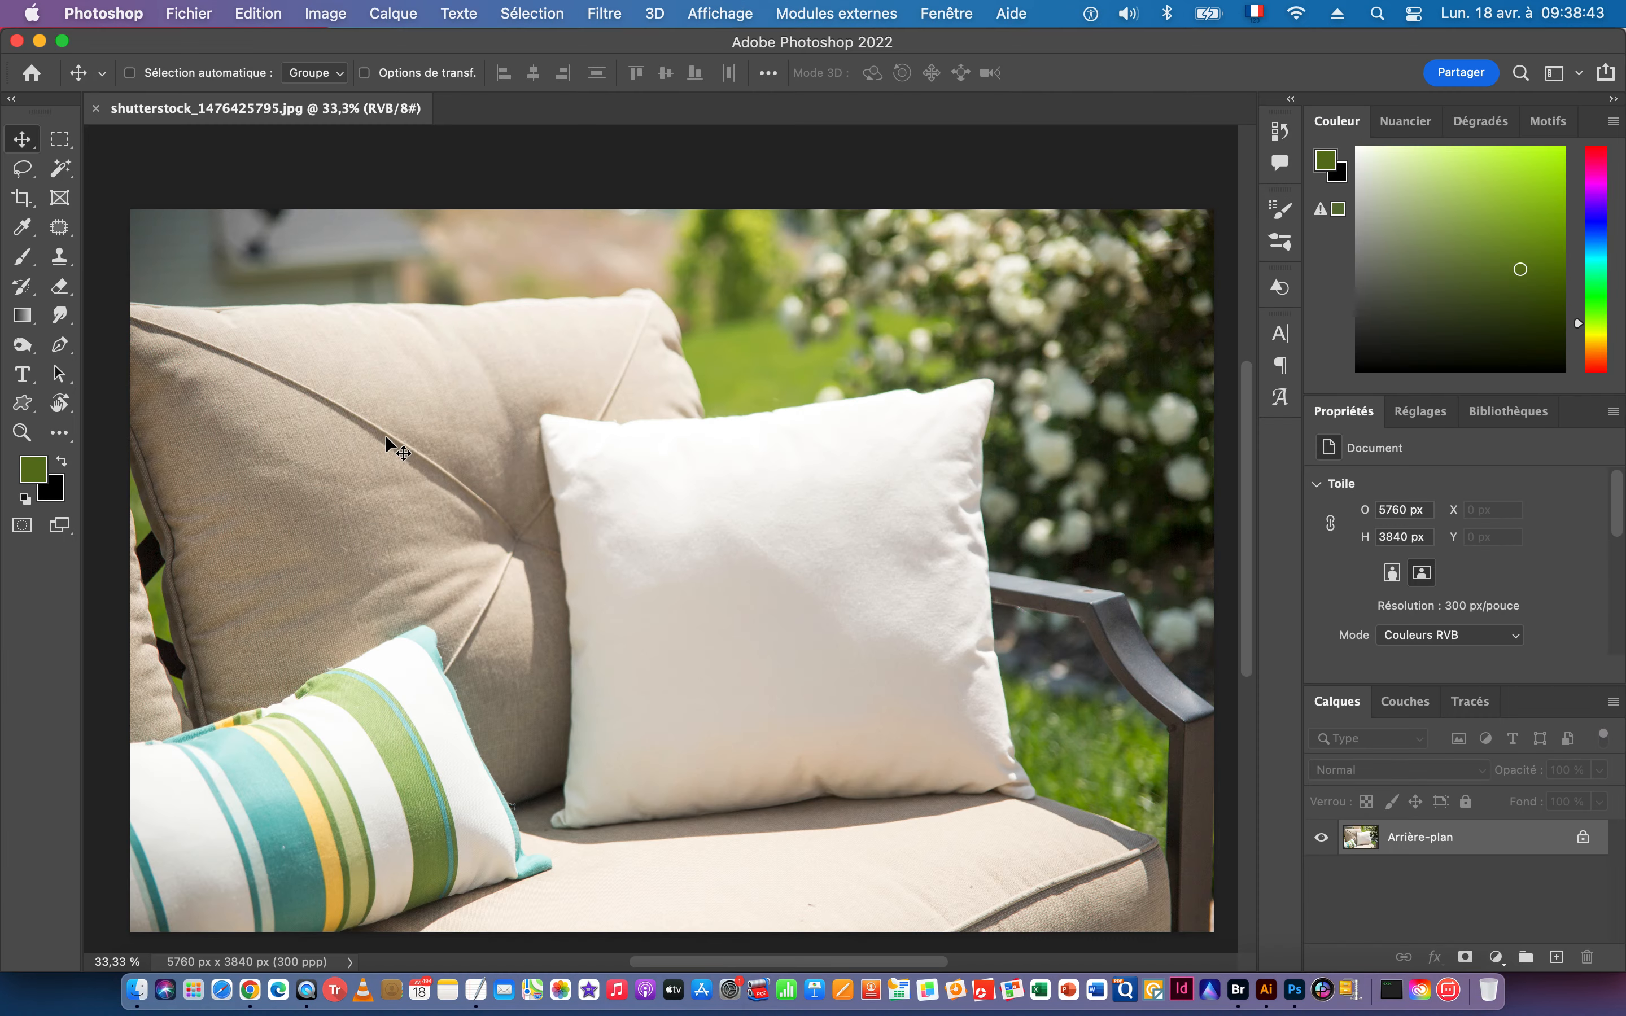
{"action": "mouse_move", "coordinate": [634, 720]}
{"action": "left_mouse_down"}
{"action": "mouse_move", "coordinate": [658, 646]}
{"action": "mouse_move", "coordinate": [629, 699]}
{"action": "left_mouse_up"}
{"action": "scroll", "coordinate": [452, 599], "scroll_direction": "down", "scroll_amount": 1}
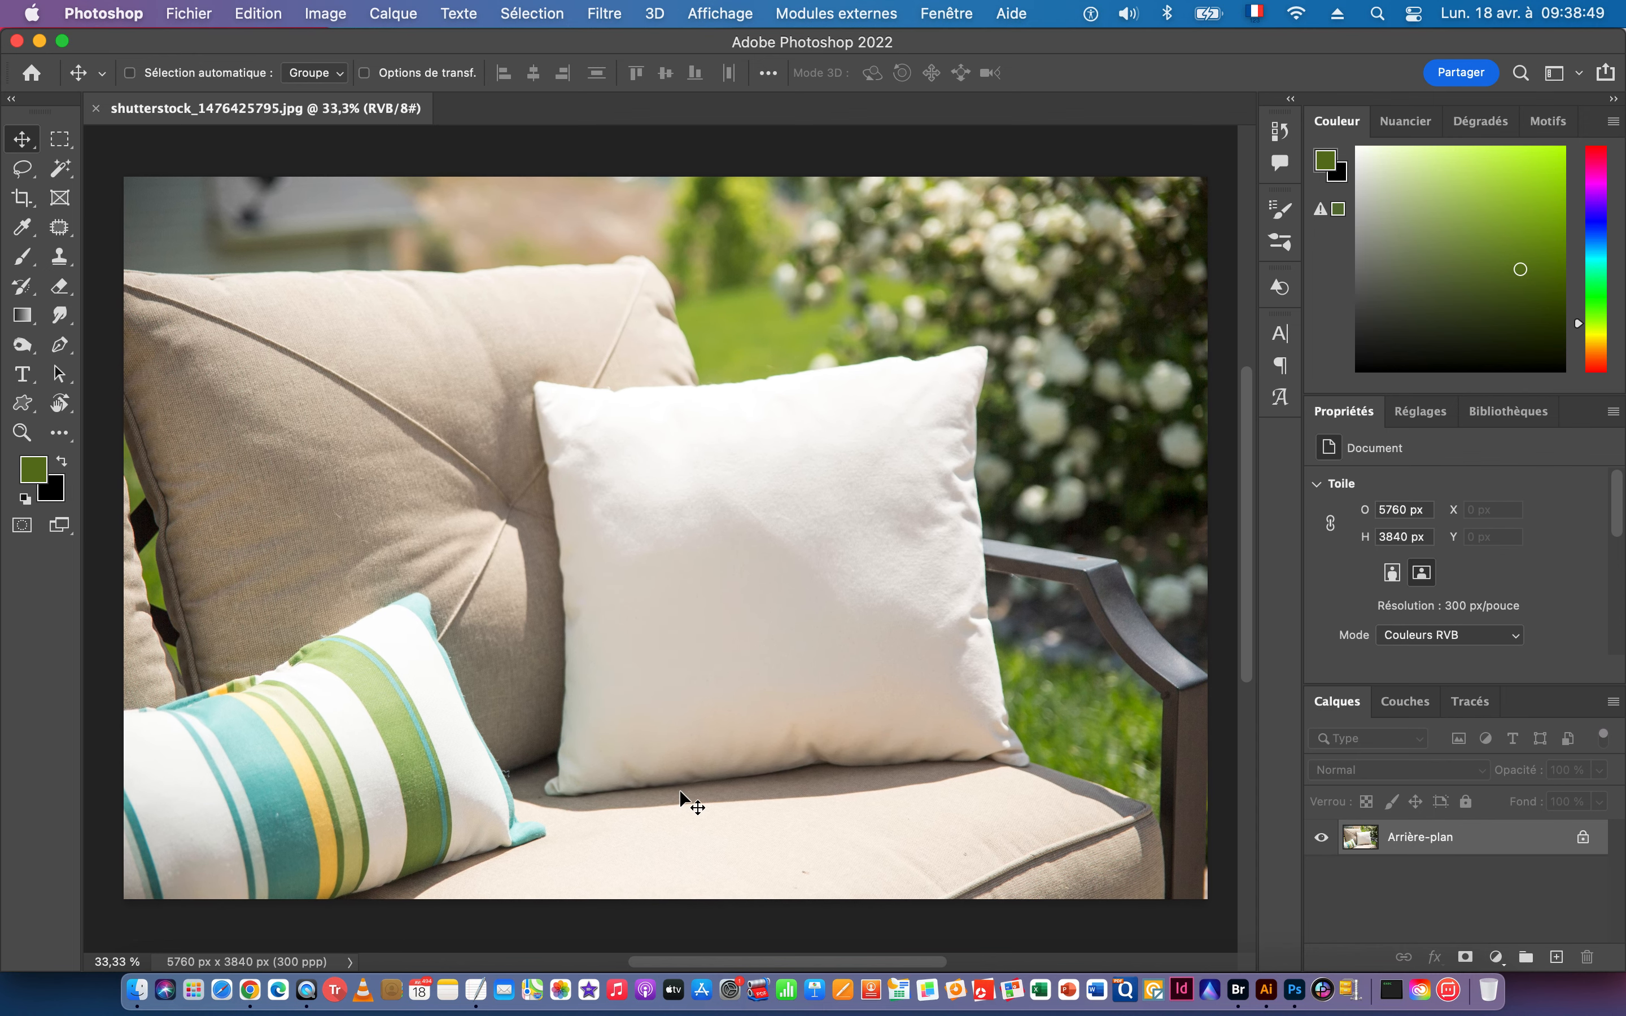
Select the white pillow with the Quick Selection tool and subtract the seat area beneath its bottom edge.
{"action": "left_click", "coordinate": [62, 174]}
{"action": "left_click", "coordinate": [114, 193]}
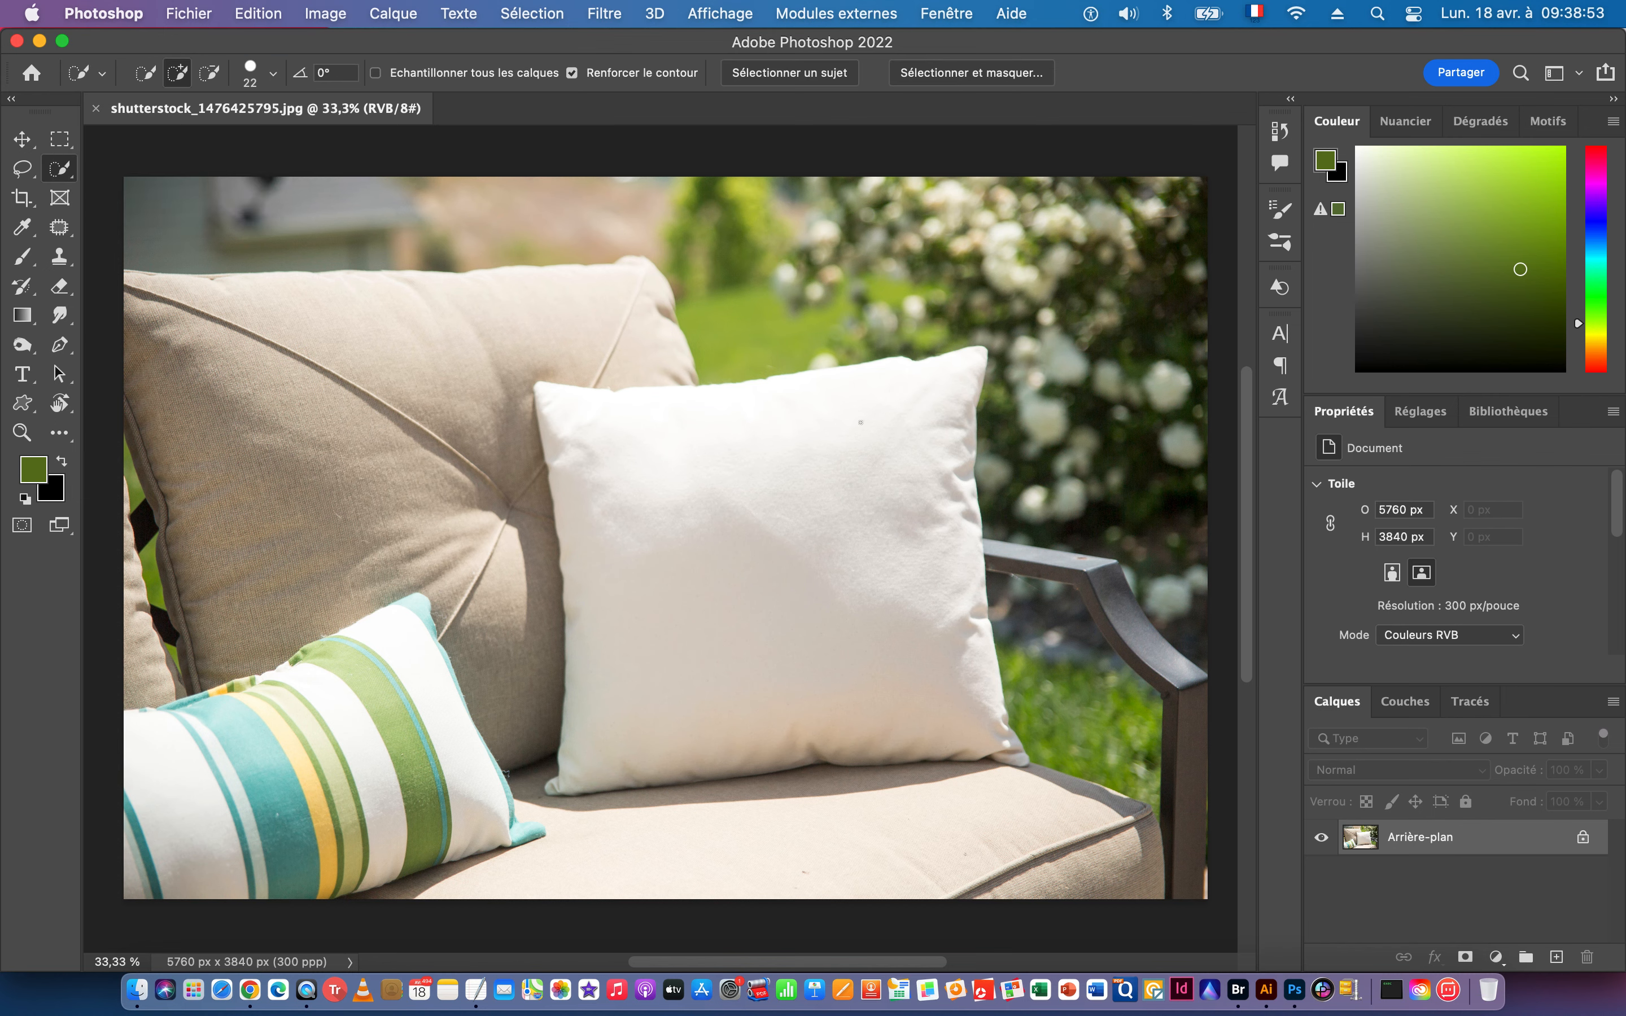
{"action": "left_click_drag", "start_coordinate": [869, 592], "coordinate": [929, 575]}
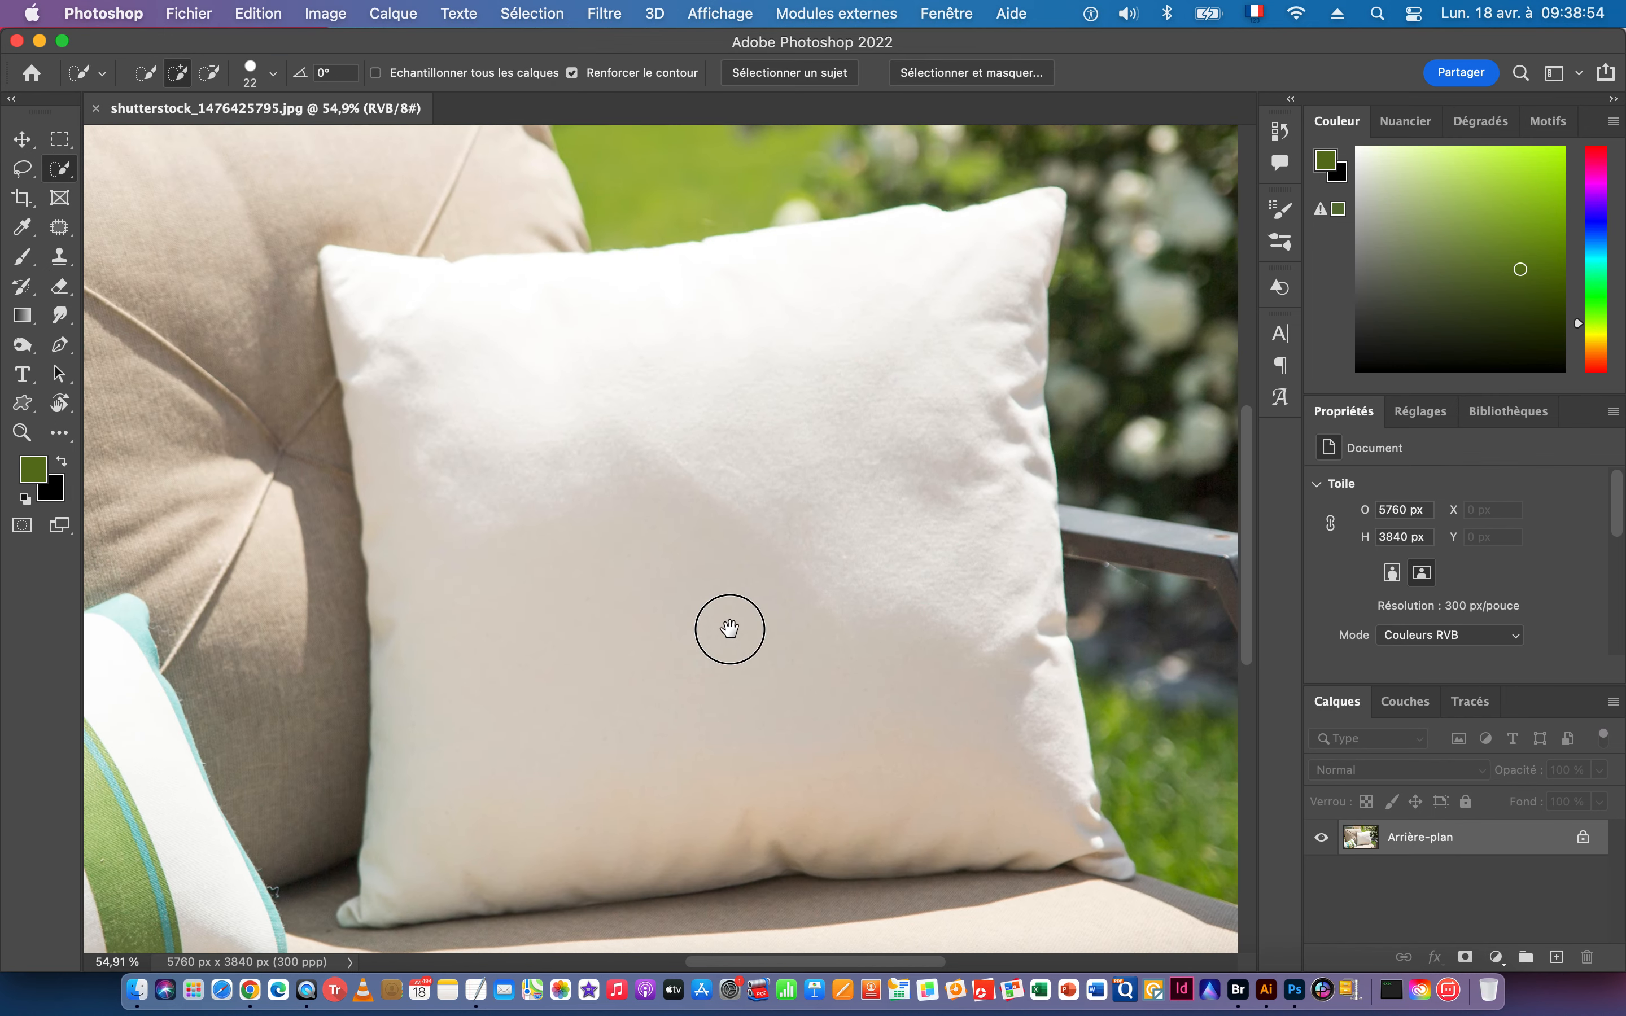
{"action": "left_click_drag", "start_coordinate": [729, 629], "coordinate": [731, 601]}
{"action": "left_click_drag", "start_coordinate": [835, 465], "coordinate": [837, 438]}
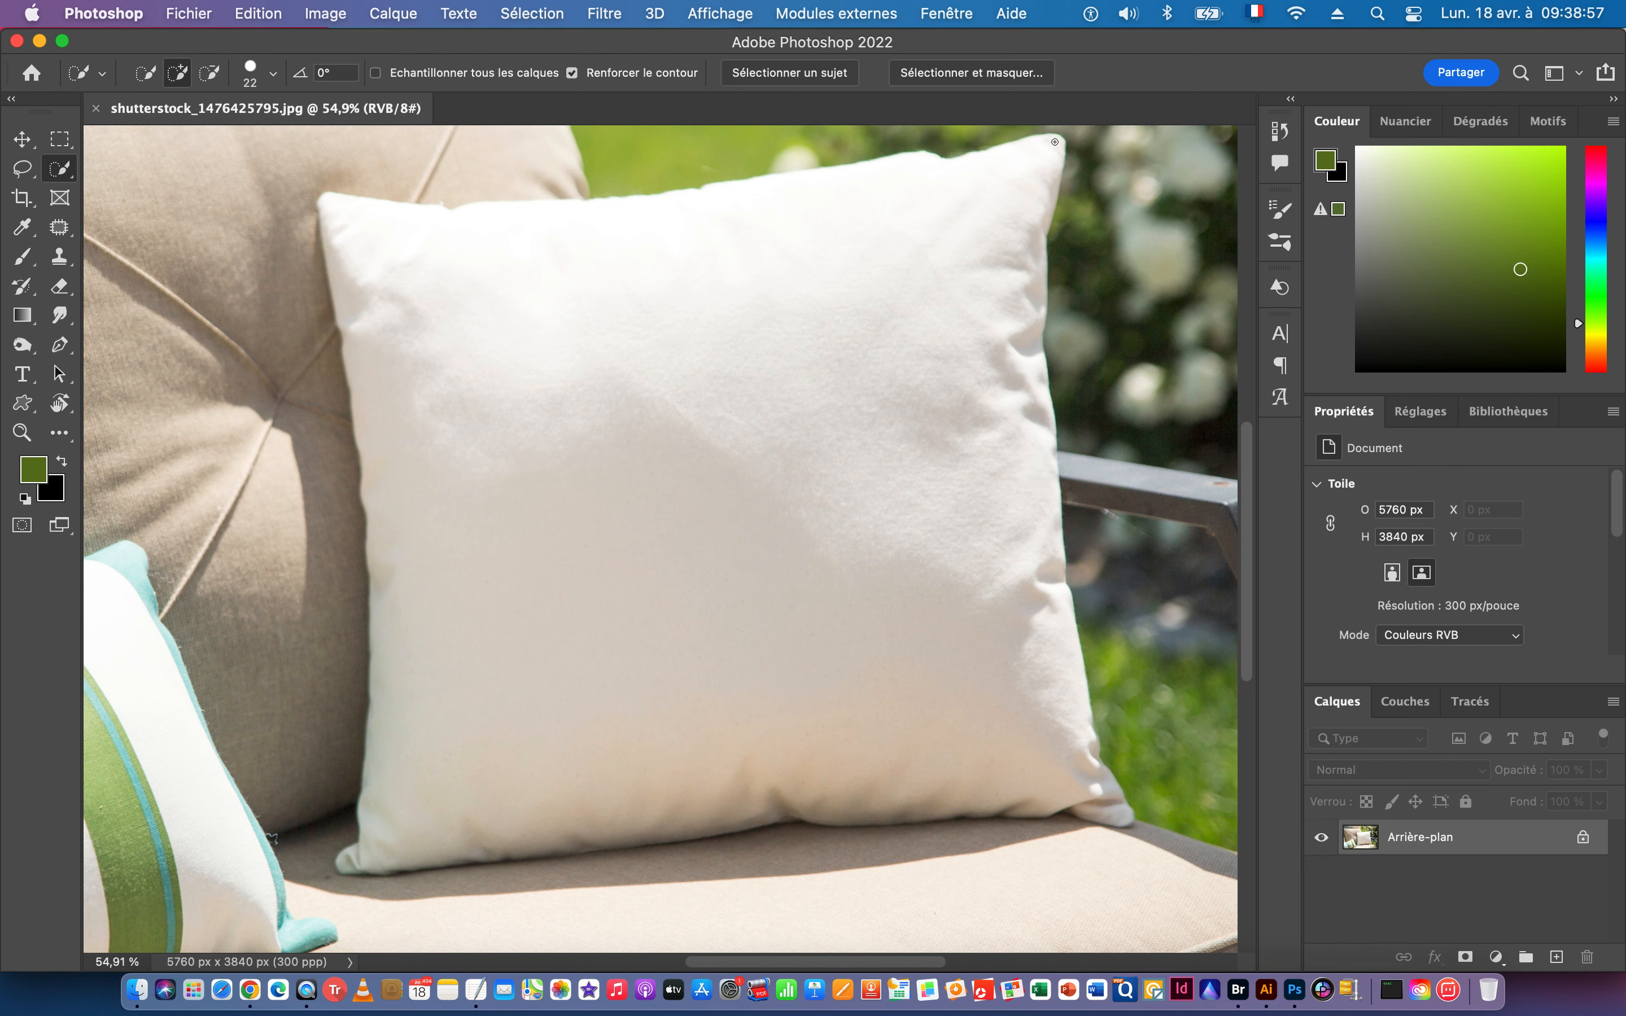
{"action": "mouse_move", "coordinate": [973, 198]}
{"action": "left_mouse_down"}
{"action": "mouse_move", "coordinate": [846, 298]}
{"action": "mouse_move", "coordinate": [658, 381]}
{"action": "left_mouse_up"}
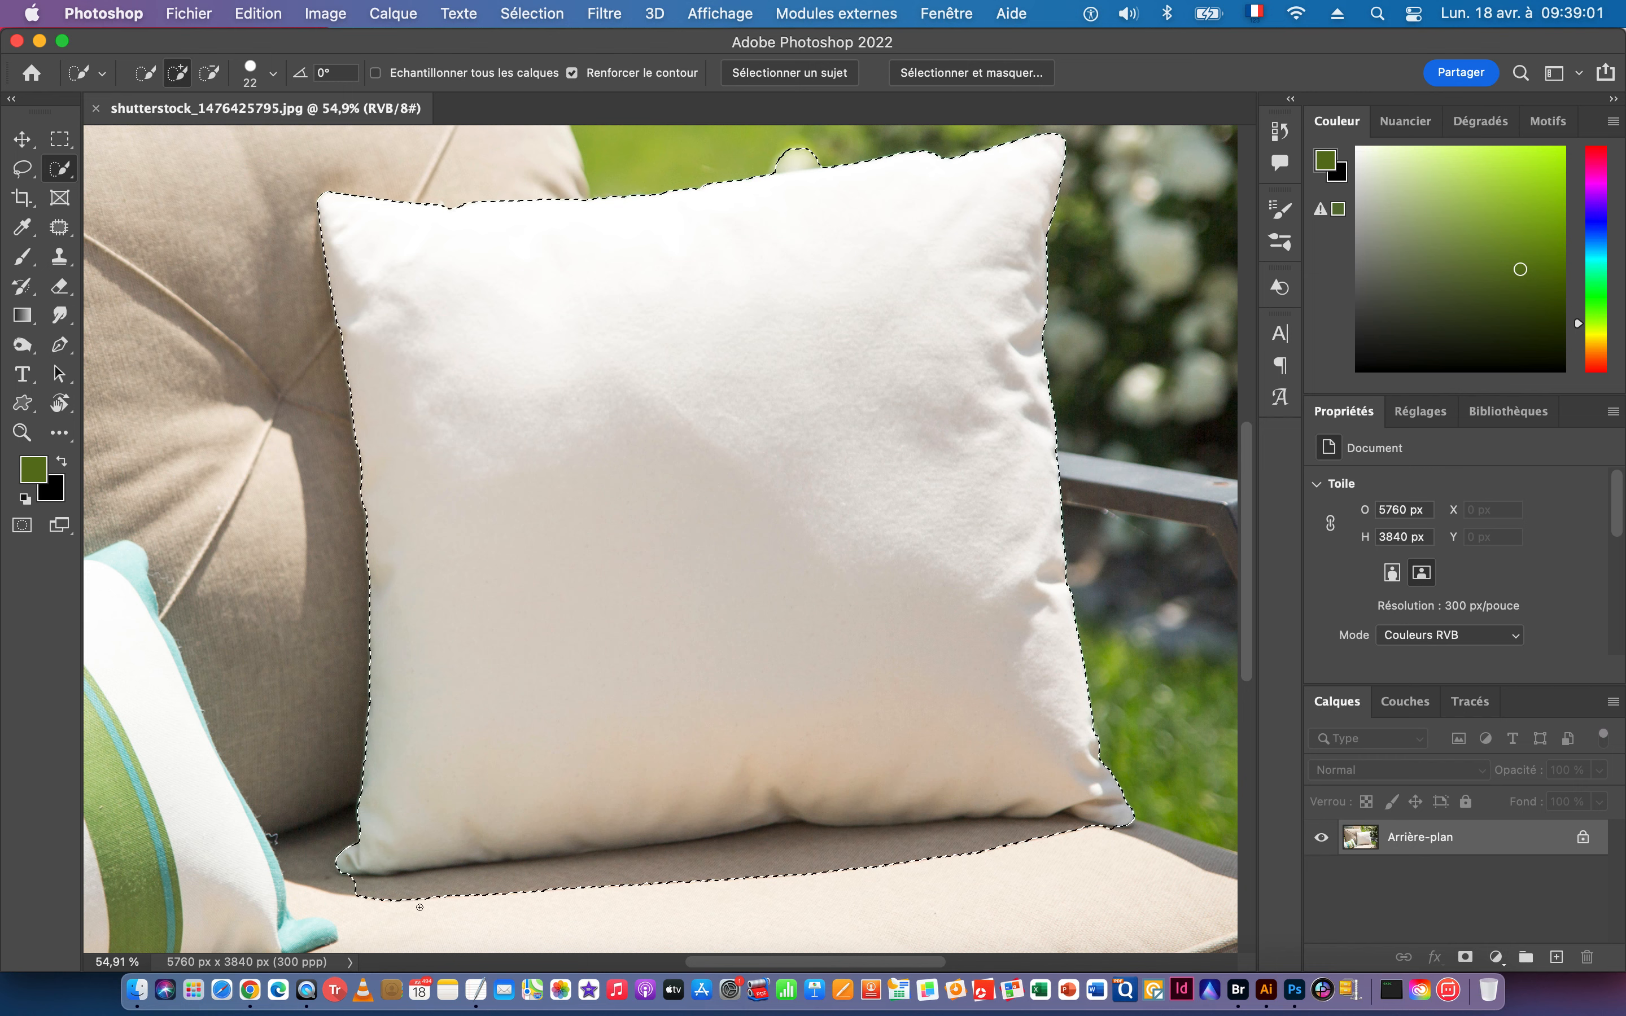
{"action": "key", "text": "alt"}
{"action": "left_click_drag", "start_coordinate": [462, 893], "coordinate": [842, 871]}
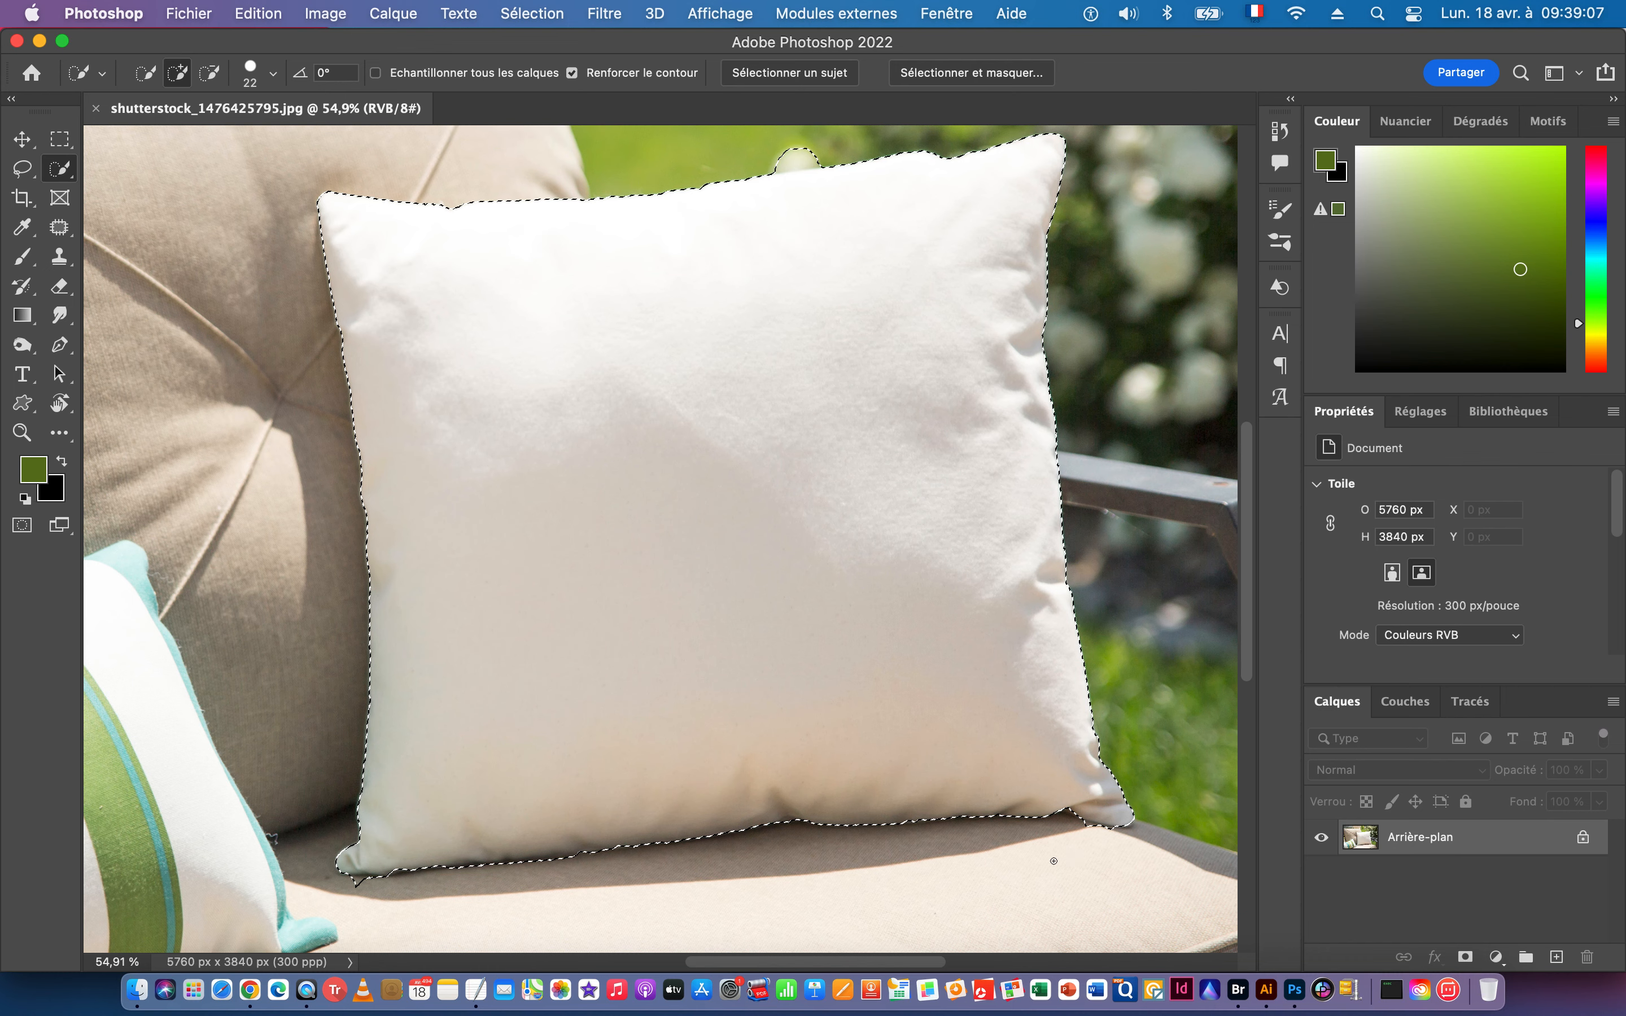
Subtract the excess seat area under the pillow's lower-left corner from the selection with the Lasso tool.
{"action": "mouse_move", "coordinate": [329, 894]}
{"action": "left_mouse_down"}
{"action": "mouse_move", "coordinate": [617, 857]}
{"action": "mouse_move", "coordinate": [714, 748]}
{"action": "left_mouse_up"}
{"action": "left_click", "coordinate": [22, 169]}
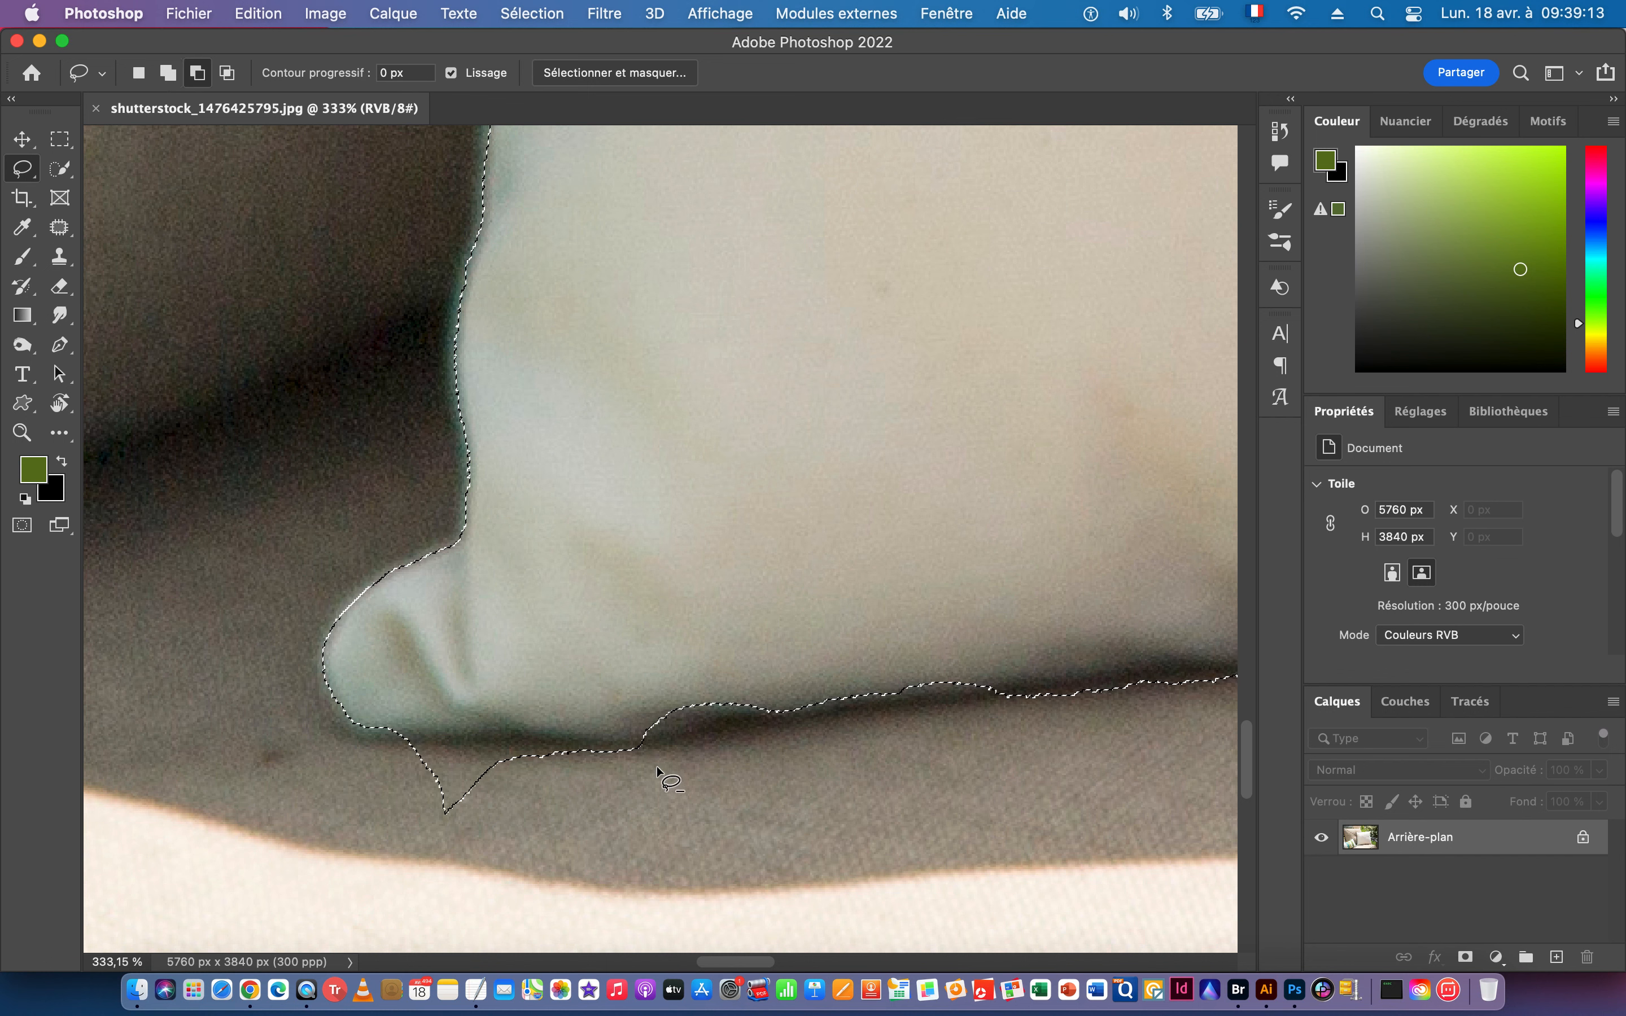
{"action": "mouse_move", "coordinate": [650, 772]}
{"action": "left_mouse_down"}
{"action": "mouse_move", "coordinate": [642, 744]}
{"action": "mouse_move", "coordinate": [418, 740]}
{"action": "mouse_move", "coordinate": [345, 791]}
{"action": "mouse_move", "coordinate": [646, 846]}
{"action": "mouse_move", "coordinate": [650, 780]}
{"action": "left_mouse_up"}
Trim the selection with the Lasso to follow the shadow line along the left part of the pillow's bottom edge.
{"action": "mouse_move", "coordinate": [978, 647]}
{"action": "left_mouse_down"}
{"action": "mouse_move", "coordinate": [997, 662]}
{"action": "mouse_move", "coordinate": [972, 681]}
{"action": "mouse_move", "coordinate": [850, 716]}
{"action": "mouse_move", "coordinate": [626, 746]}
{"action": "mouse_move", "coordinate": [799, 624]}
{"action": "mouse_move", "coordinate": [934, 632]}
{"action": "mouse_move", "coordinate": [402, 615]}
{"action": "left_mouse_up"}
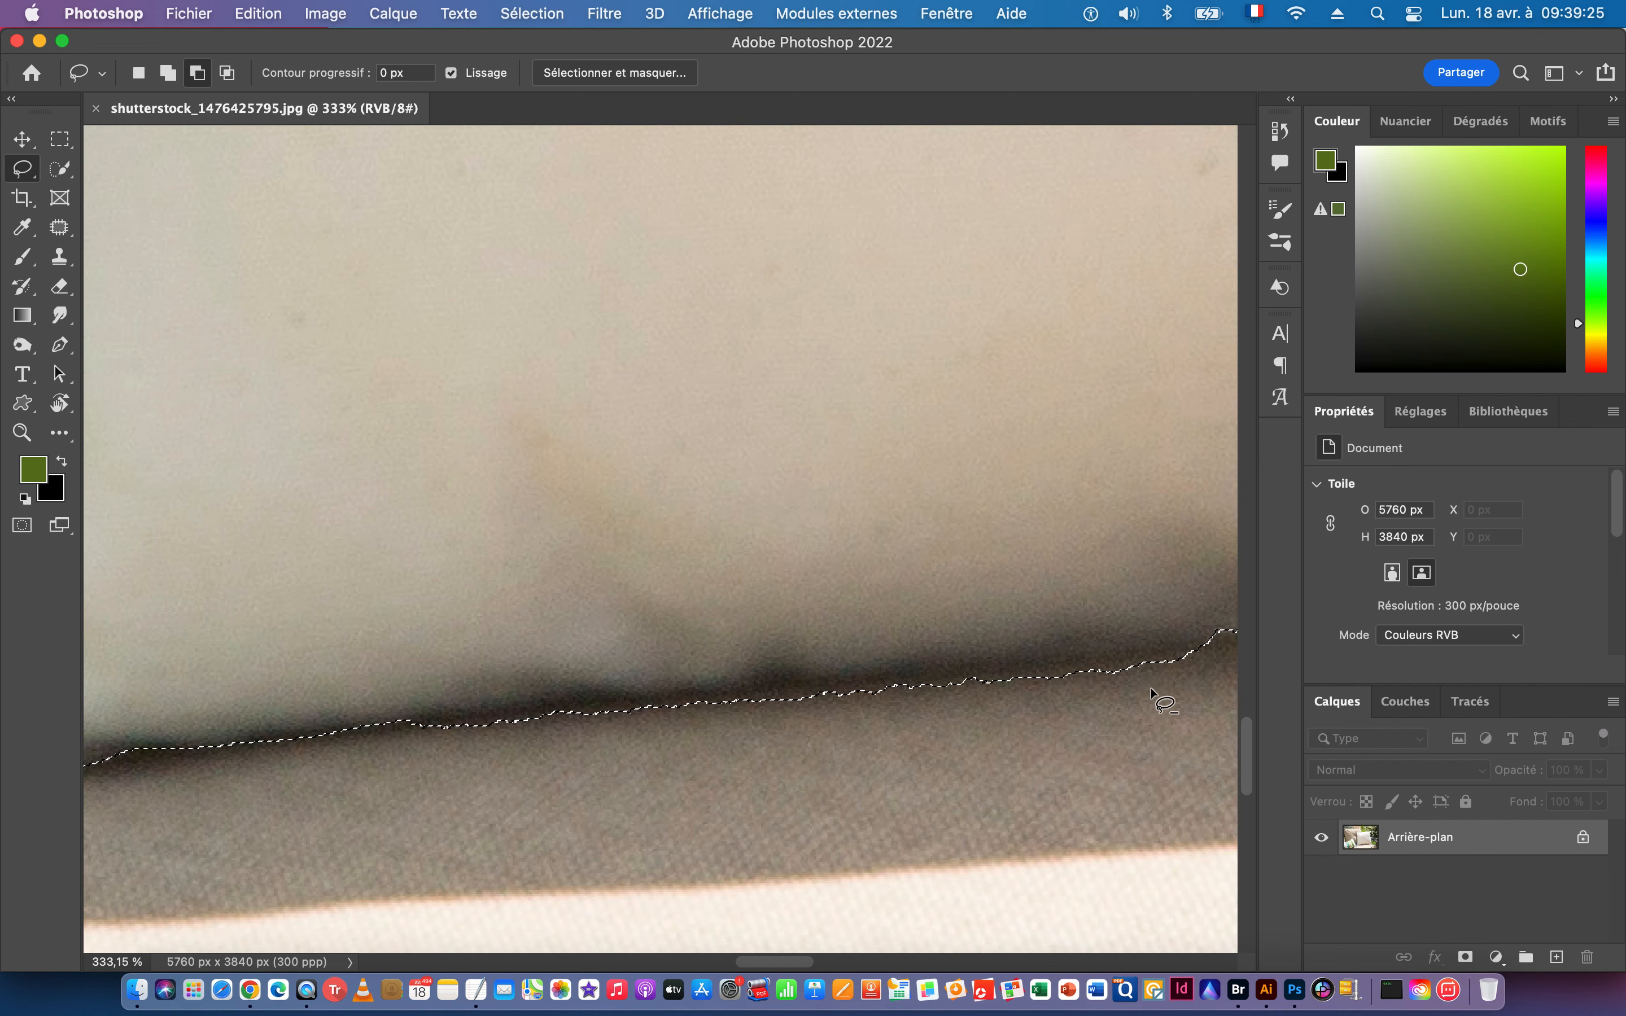
{"action": "mouse_move", "coordinate": [1191, 652]}
{"action": "left_mouse_down"}
{"action": "mouse_move", "coordinate": [705, 719]}
{"action": "mouse_move", "coordinate": [831, 775]}
{"action": "mouse_move", "coordinate": [1124, 723]}
{"action": "mouse_move", "coordinate": [920, 712]}
{"action": "mouse_move", "coordinate": [902, 693]}
{"action": "mouse_move", "coordinate": [811, 681]}
{"action": "mouse_move", "coordinate": [476, 703]}
{"action": "mouse_move", "coordinate": [422, 716]}
{"action": "mouse_move", "coordinate": [405, 745]}
{"action": "mouse_move", "coordinate": [678, 793]}
{"action": "mouse_move", "coordinate": [773, 773]}
{"action": "left_mouse_up"}
{"action": "scroll", "coordinate": [565, 706], "scroll_direction": "down", "scroll_amount": 1}
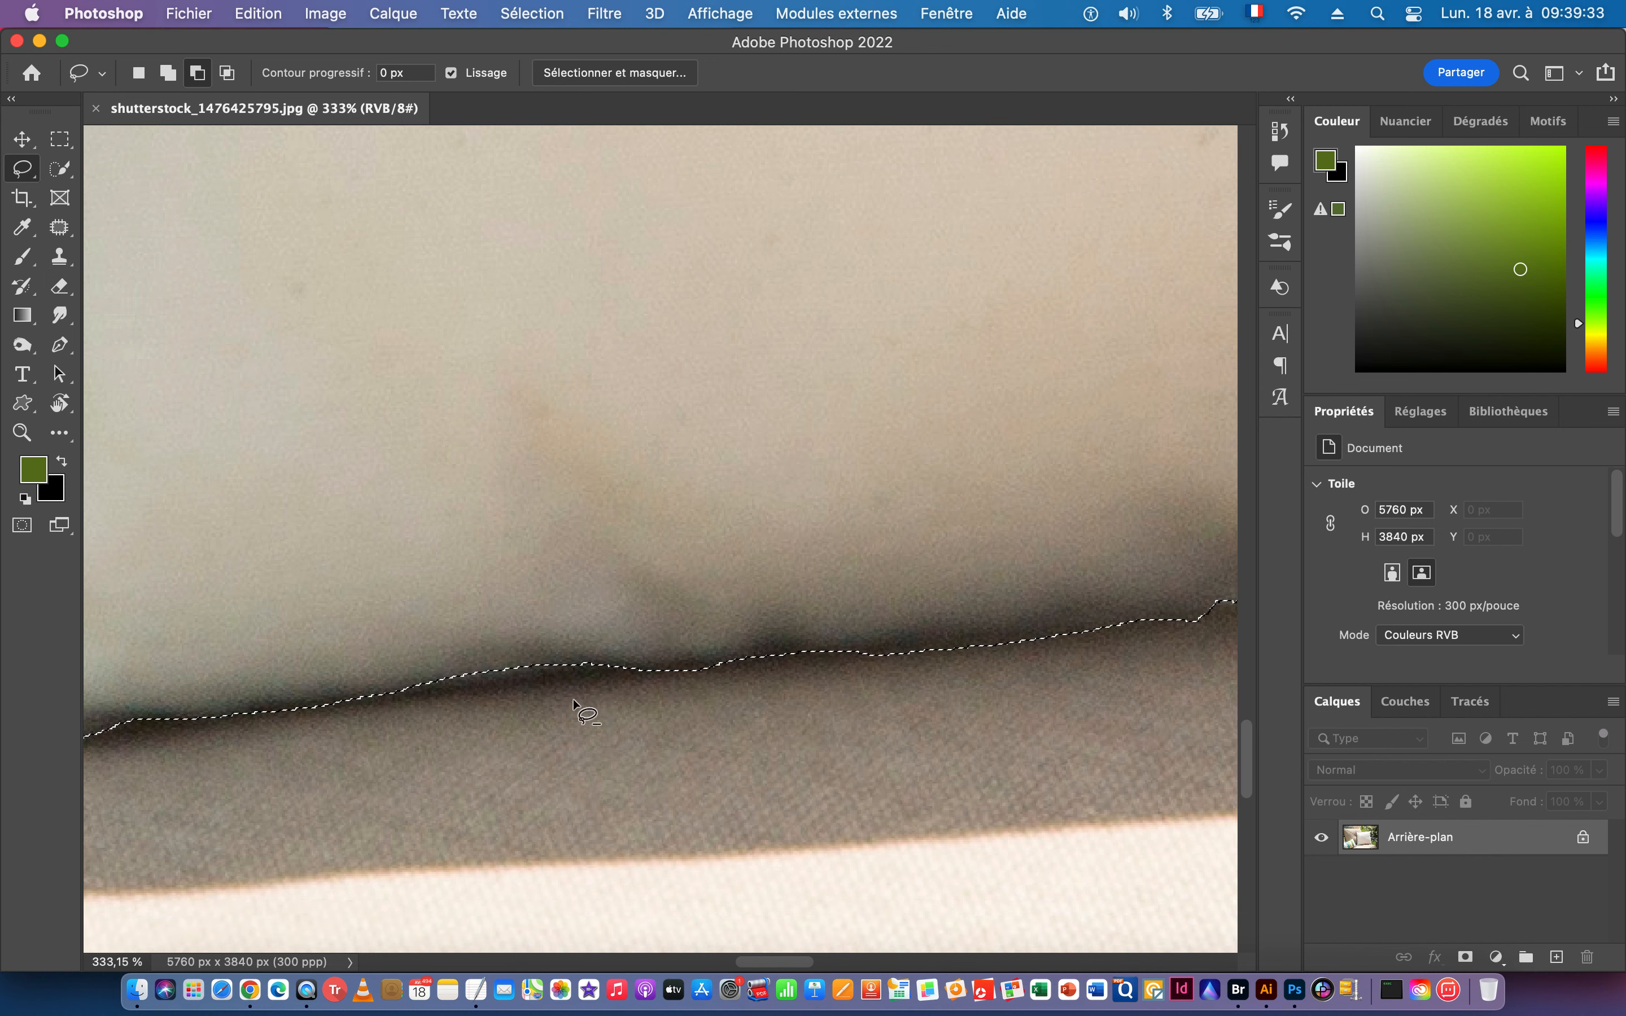
{"action": "mouse_move", "coordinate": [610, 622]}
{"action": "left_mouse_down"}
{"action": "mouse_move", "coordinate": [642, 642]}
{"action": "mouse_move", "coordinate": [625, 666]}
{"action": "mouse_move", "coordinate": [378, 689]}
{"action": "left_mouse_up"}
{"action": "left_click_drag", "start_coordinate": [610, 629], "coordinate": [622, 637]}
Add the missed strip along the middle of the pillow's bottom edge to the selection with the Lasso.
{"action": "key", "text": "space"}
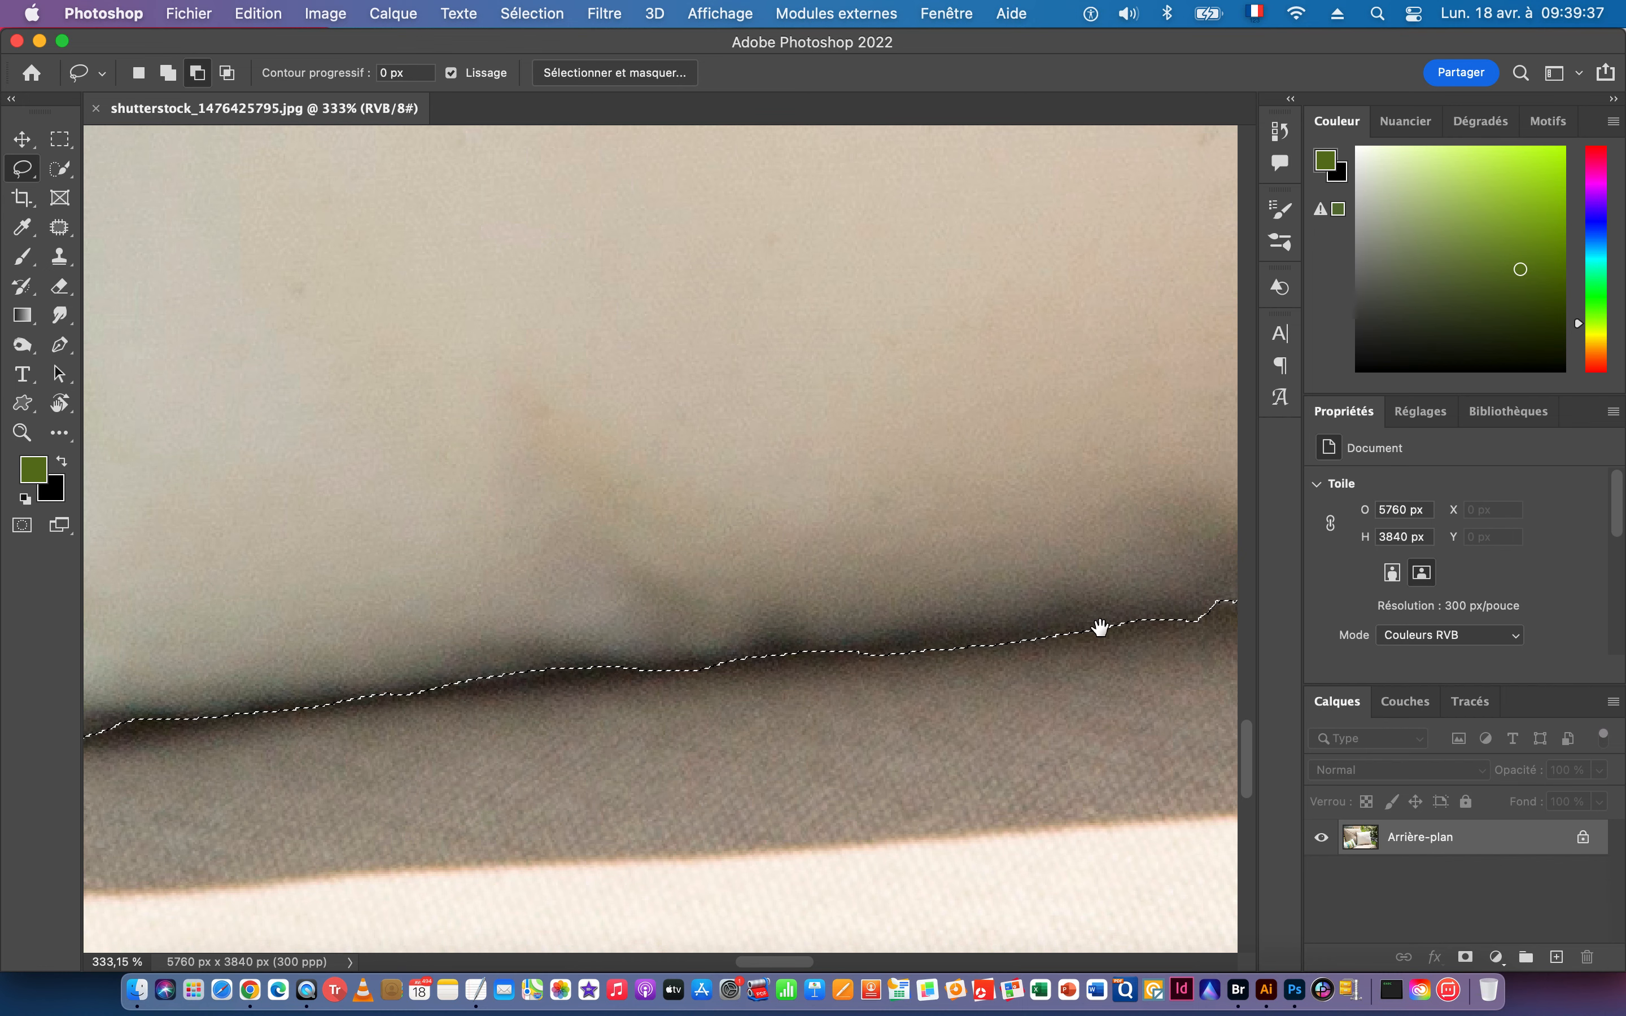
{"action": "left_click_drag", "start_coordinate": [1095, 628], "coordinate": [538, 635]}
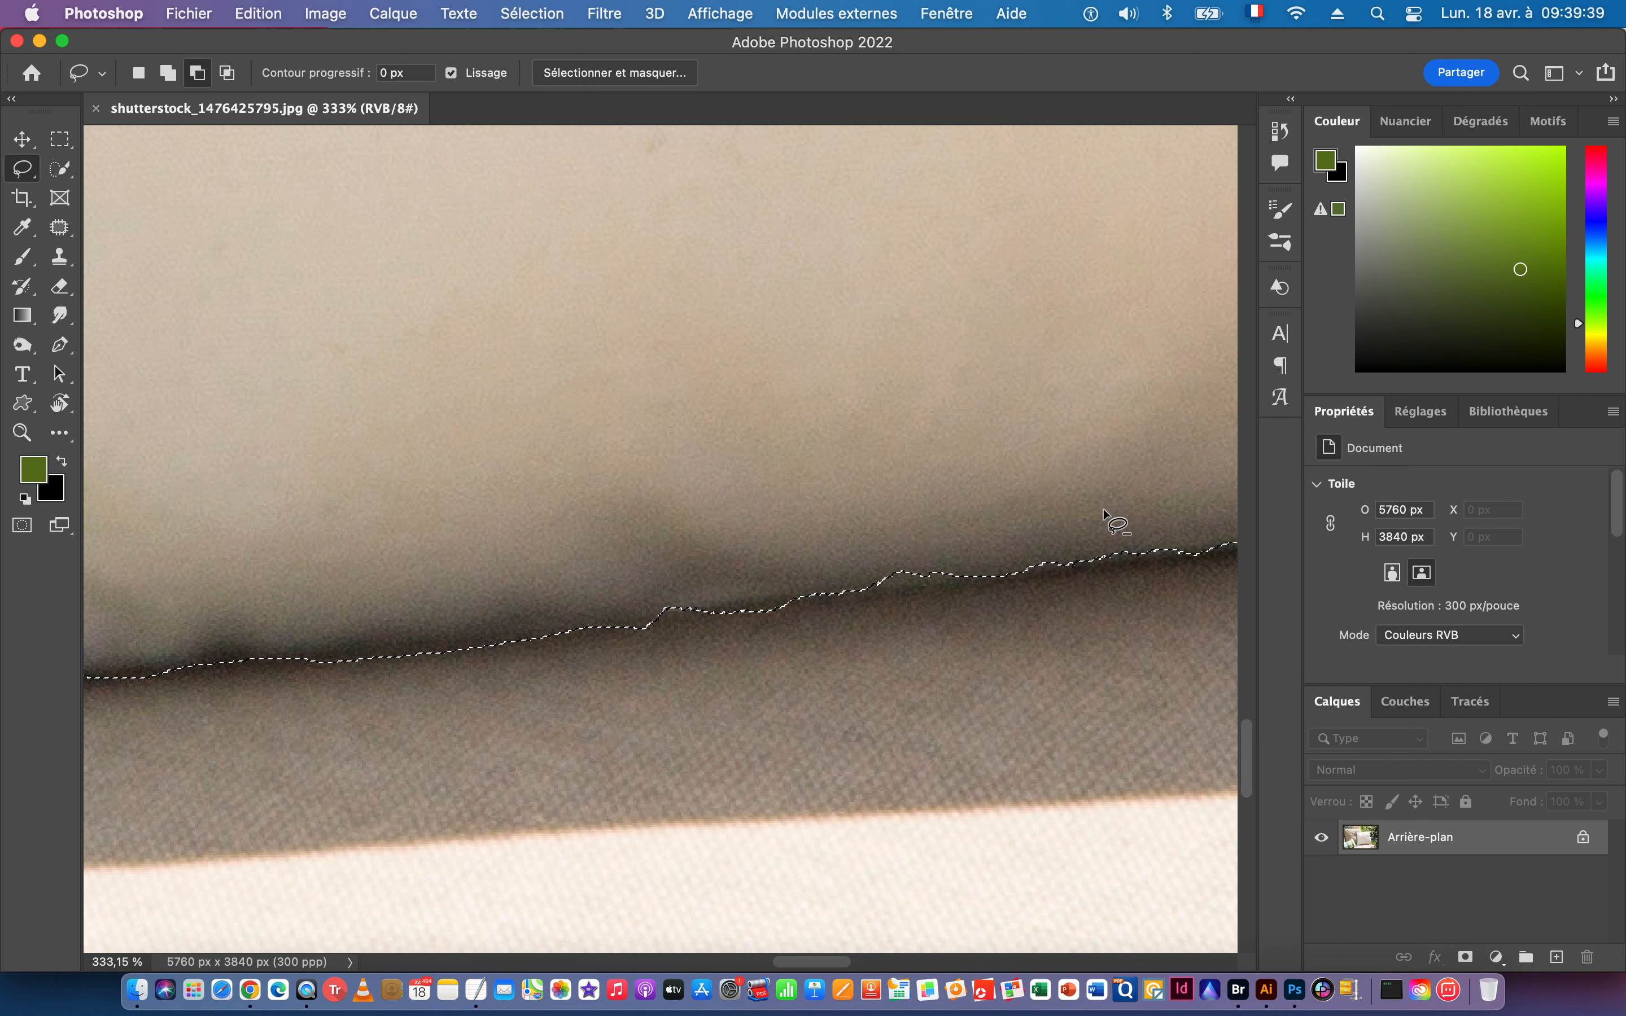
{"action": "key", "text": "shift"}
{"action": "mouse_move", "coordinate": [1167, 508]}
{"action": "left_mouse_down"}
{"action": "mouse_move", "coordinate": [1183, 521]}
{"action": "mouse_move", "coordinate": [1172, 546]}
{"action": "mouse_move", "coordinate": [1035, 579]}
{"action": "left_mouse_up"}
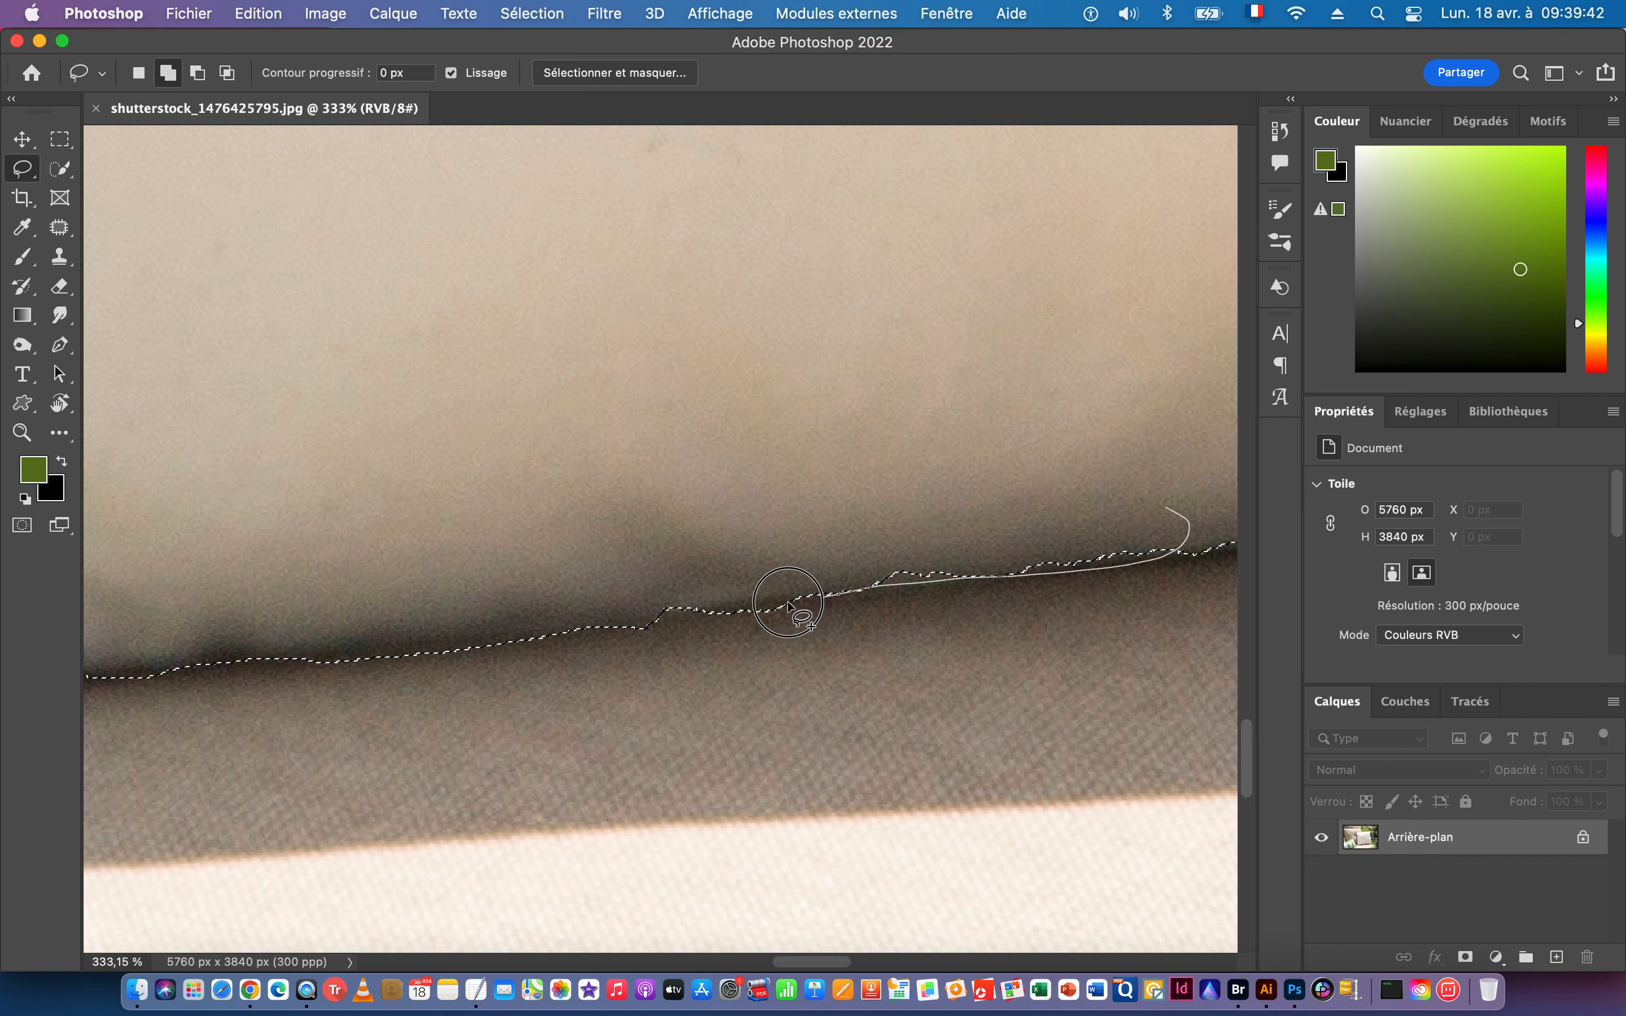
{"action": "mouse_move", "coordinate": [789, 605]}
{"action": "left_mouse_down"}
{"action": "mouse_move", "coordinate": [635, 625]}
{"action": "mouse_move", "coordinate": [689, 537]}
{"action": "mouse_move", "coordinate": [901, 589]}
{"action": "left_mouse_up"}
{"action": "scroll", "coordinate": [900, 588], "scroll_direction": "up", "scroll_amount": 2}
Subtract the remaining seat slivers below the middle and right parts of the pillow's bottom edge from the selection.
{"action": "key", "text": "alt"}
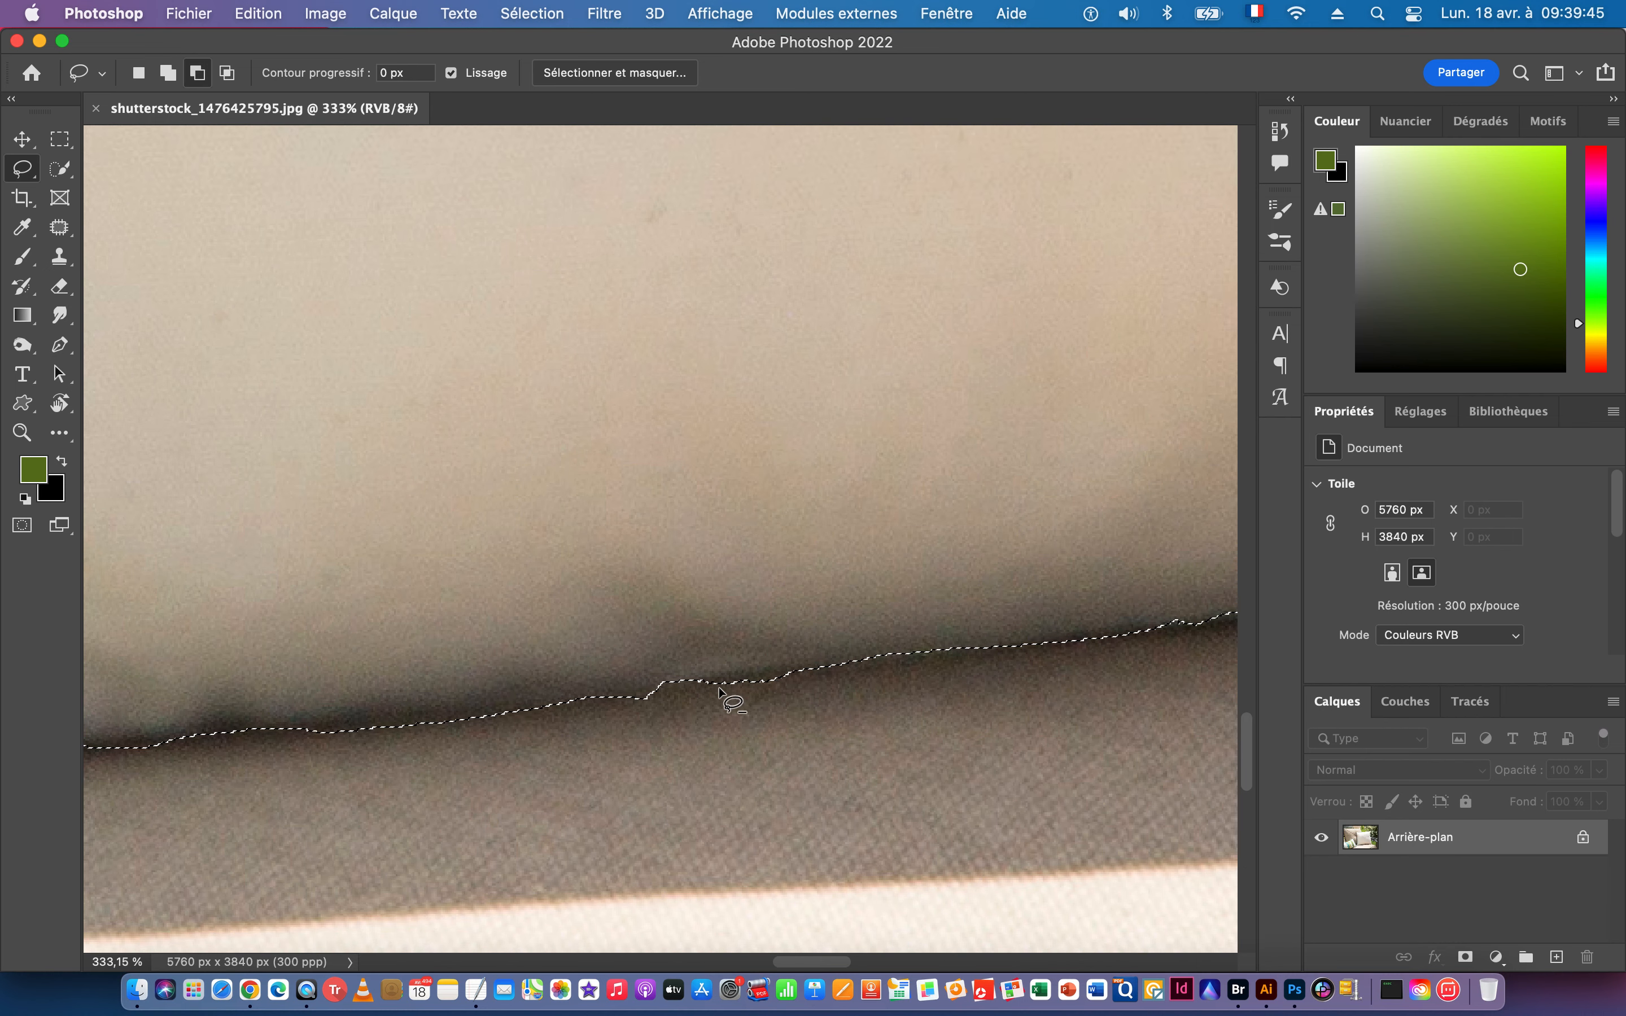
{"action": "mouse_move", "coordinate": [792, 713]}
{"action": "left_mouse_down"}
{"action": "mouse_move", "coordinate": [807, 679]}
{"action": "mouse_move", "coordinate": [672, 685]}
{"action": "mouse_move", "coordinate": [646, 737]}
{"action": "mouse_move", "coordinate": [793, 738]}
{"action": "left_mouse_up"}
{"action": "left_click_drag", "start_coordinate": [969, 653], "coordinate": [522, 653]}
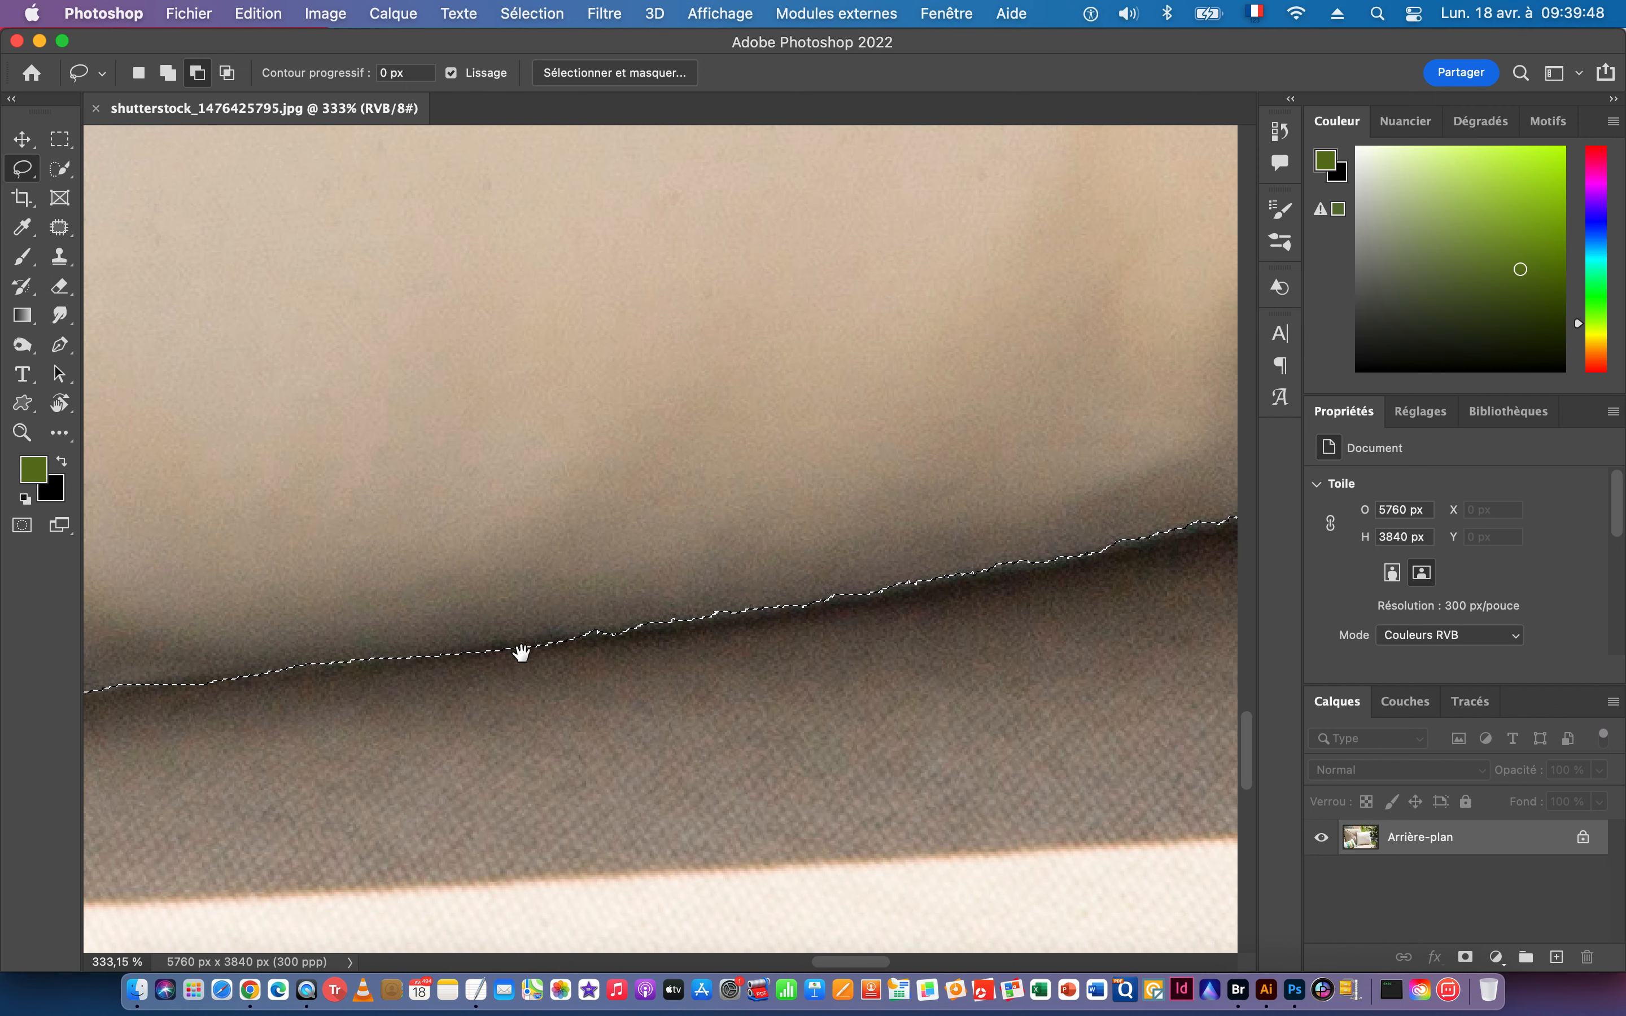
{"action": "mouse_move", "coordinate": [1089, 628]}
{"action": "left_mouse_down"}
{"action": "mouse_move", "coordinate": [944, 643]}
{"action": "mouse_move", "coordinate": [633, 624]}
{"action": "mouse_move", "coordinate": [1215, 600]}
{"action": "mouse_move", "coordinate": [1063, 639]}
{"action": "left_mouse_up"}
Refine the selection with the Lasso around the fold beside the pillow's lower-right corner, undoing the first stroke.
{"action": "mouse_move", "coordinate": [901, 596]}
{"action": "left_mouse_down"}
{"action": "mouse_move", "coordinate": [744, 551]}
{"action": "mouse_move", "coordinate": [770, 657]}
{"action": "mouse_move", "coordinate": [1049, 700]}
{"action": "left_mouse_up"}
{"action": "mouse_move", "coordinate": [751, 440]}
{"action": "left_mouse_down"}
{"action": "mouse_move", "coordinate": [776, 462]}
{"action": "mouse_move", "coordinate": [725, 537]}
{"action": "mouse_move", "coordinate": [608, 504]}
{"action": "mouse_move", "coordinate": [763, 438]}
{"action": "left_mouse_up"}
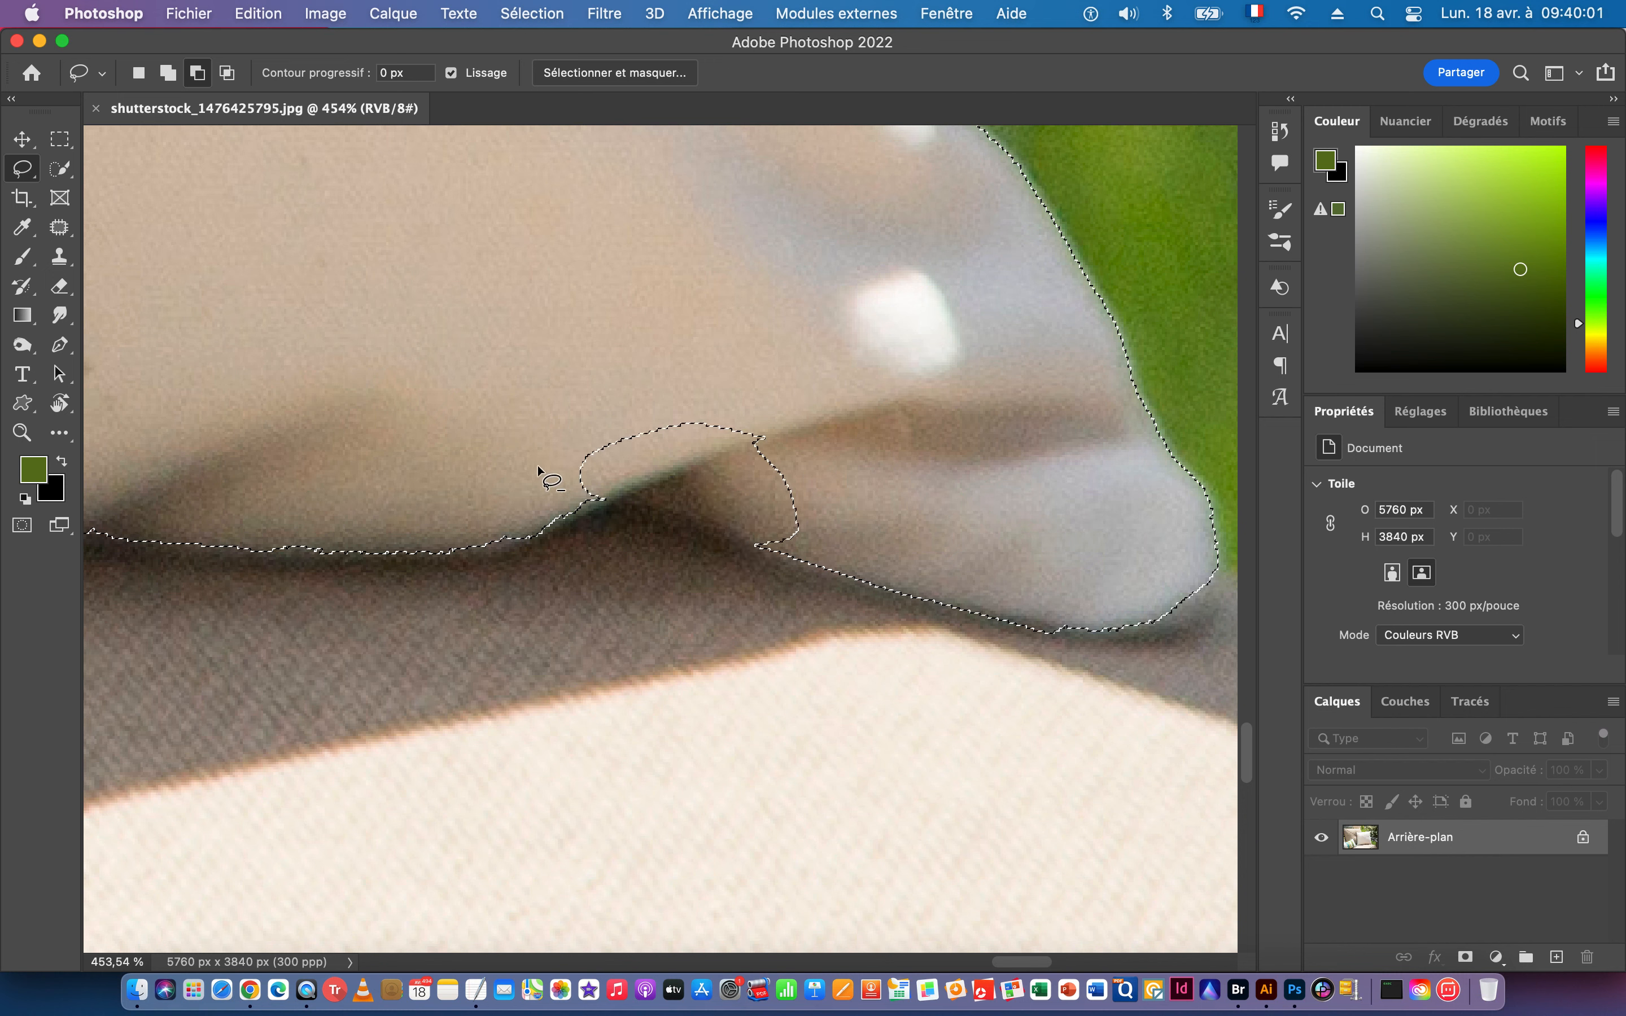
{"action": "key", "text": "super+z"}
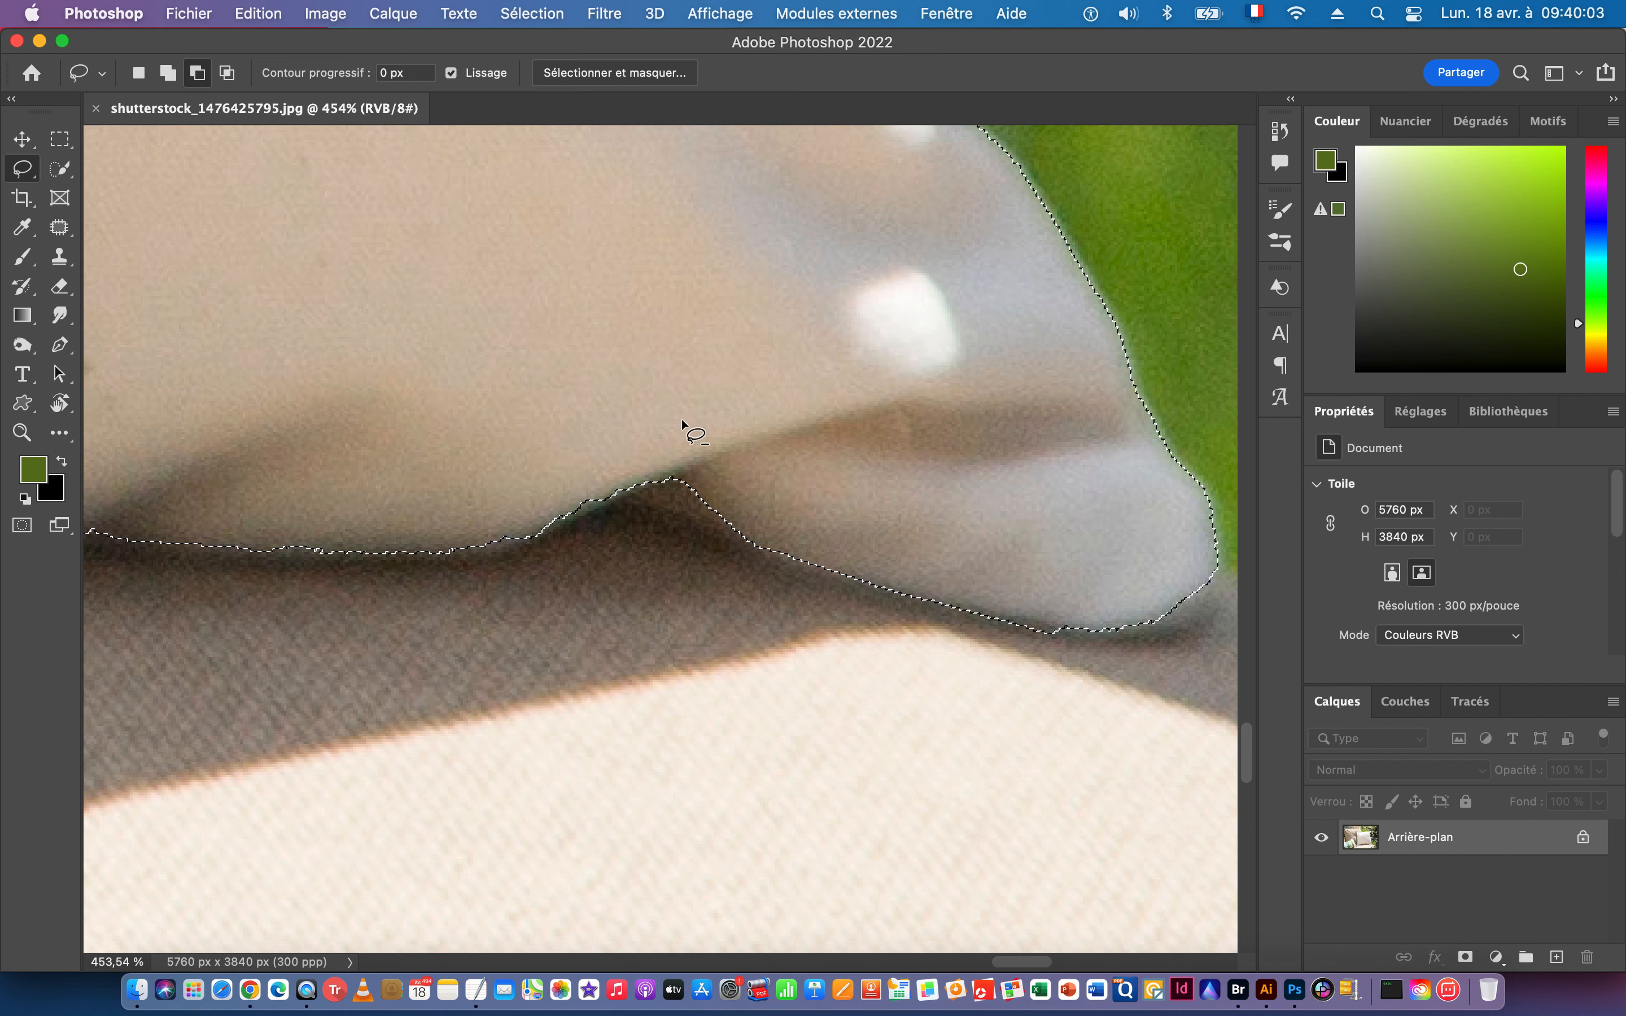
{"action": "mouse_move", "coordinate": [687, 415]}
{"action": "left_mouse_down"}
{"action": "mouse_move", "coordinate": [733, 439]}
{"action": "mouse_move", "coordinate": [790, 512]}
{"action": "mouse_move", "coordinate": [774, 545]}
{"action": "mouse_move", "coordinate": [622, 505]}
{"action": "mouse_move", "coordinate": [610, 449]}
{"action": "mouse_move", "coordinate": [706, 437]}
{"action": "left_mouse_up"}
{"action": "mouse_move", "coordinate": [523, 458]}
{"action": "left_mouse_down"}
{"action": "mouse_move", "coordinate": [621, 479]}
{"action": "mouse_move", "coordinate": [518, 537]}
{"action": "mouse_move", "coordinate": [366, 501]}
{"action": "mouse_move", "coordinate": [336, 530]}
{"action": "left_mouse_up"}
{"action": "key", "text": "alt"}
{"action": "left_click_drag", "start_coordinate": [744, 586], "coordinate": [572, 583]}
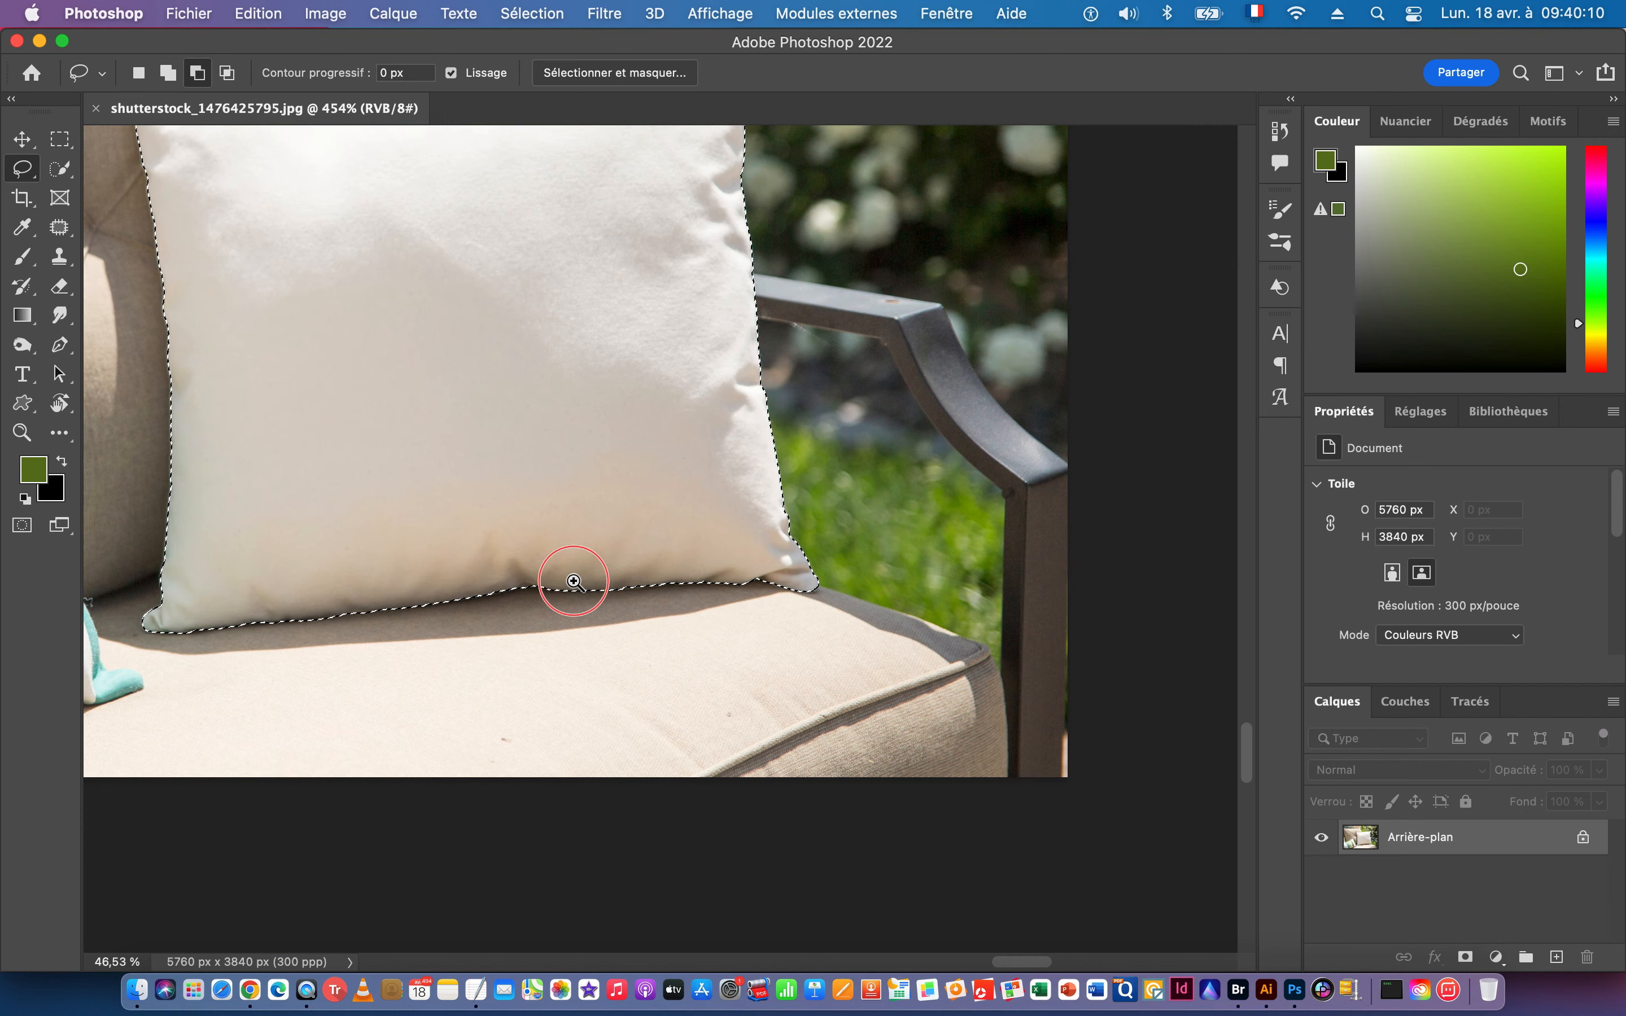
Subtract the white flower behind the pillow's top edge from the selection with the Lasso.
{"action": "left_click_drag", "start_coordinate": [675, 351], "coordinate": [771, 589]}
{"action": "left_click_drag", "start_coordinate": [555, 295], "coordinate": [622, 296]}
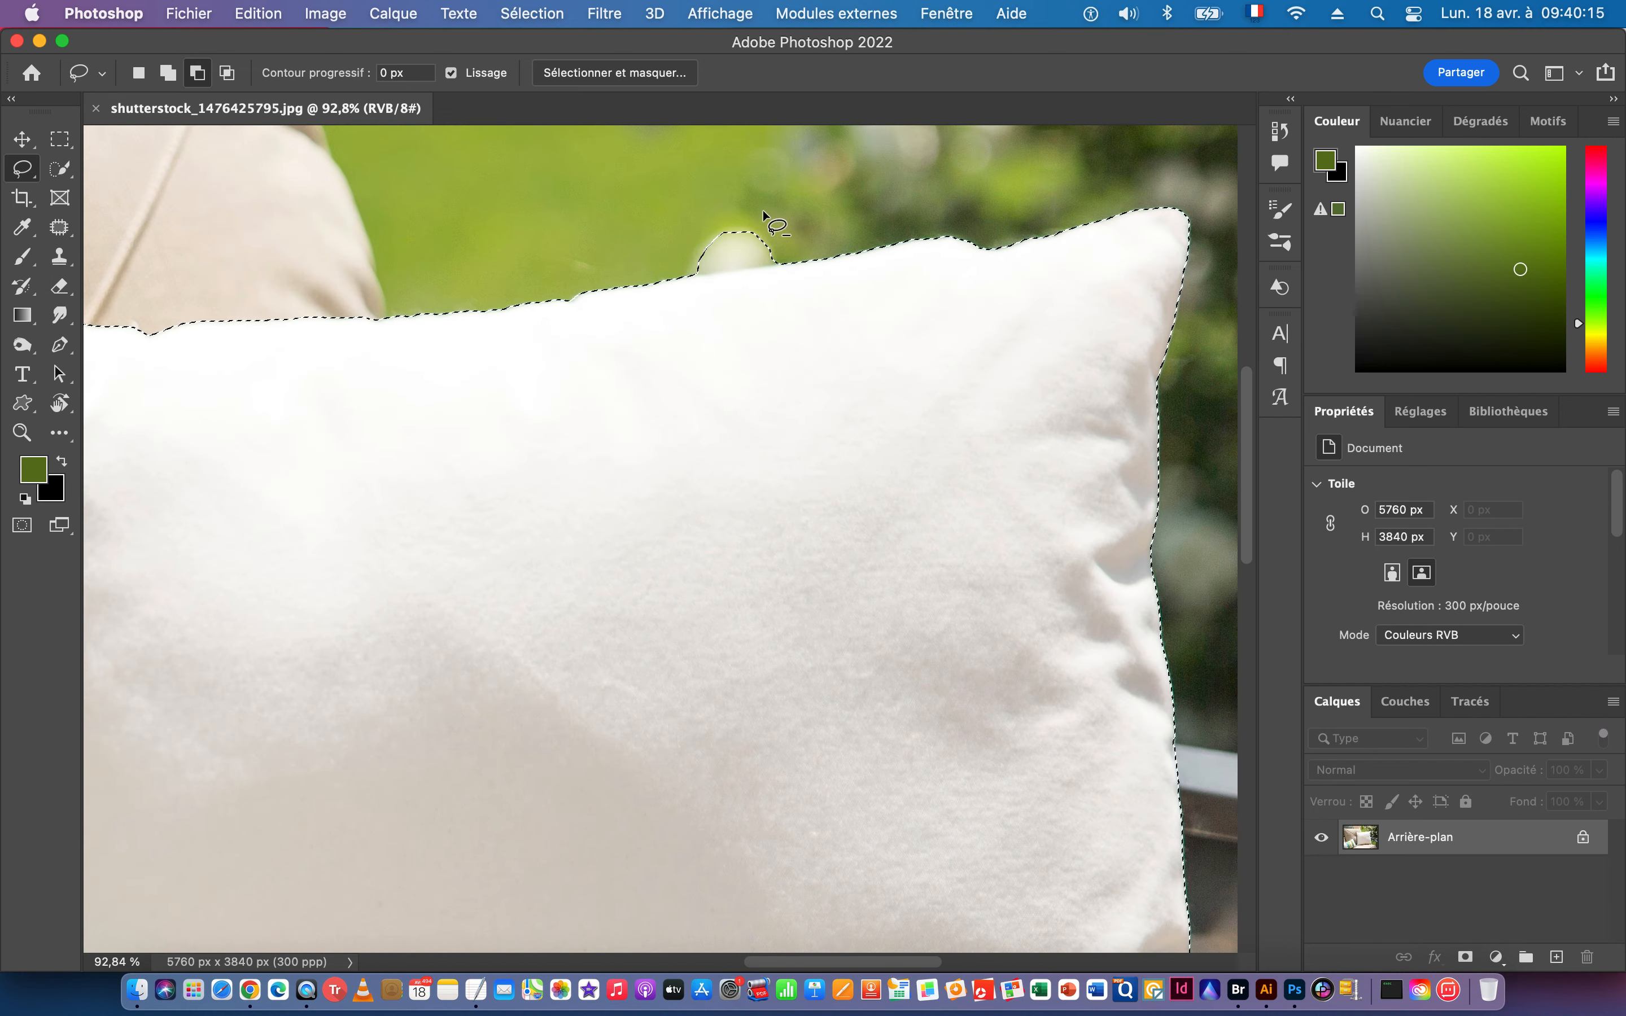
{"action": "scroll", "coordinate": [762, 218], "scroll_direction": "down", "scroll_amount": 1}
{"action": "mouse_move", "coordinate": [762, 212]}
{"action": "left_mouse_down"}
{"action": "mouse_move", "coordinate": [791, 239]}
{"action": "mouse_move", "coordinate": [664, 243]}
{"action": "mouse_move", "coordinate": [715, 218]}
{"action": "mouse_move", "coordinate": [701, 210]}
{"action": "mouse_move", "coordinate": [791, 212]}
{"action": "mouse_move", "coordinate": [915, 265]}
{"action": "mouse_move", "coordinate": [859, 217]}
{"action": "left_mouse_up"}
Even out the selection where the flower meets the pillow's top edge by adding and subtracting with the Lasso.
{"action": "key", "text": "shift"}
{"action": "mouse_move", "coordinate": [1081, 370]}
{"action": "left_mouse_down"}
{"action": "mouse_move", "coordinate": [1015, 363]}
{"action": "mouse_move", "coordinate": [841, 425]}
{"action": "left_mouse_up"}
{"action": "key", "text": "alt"}
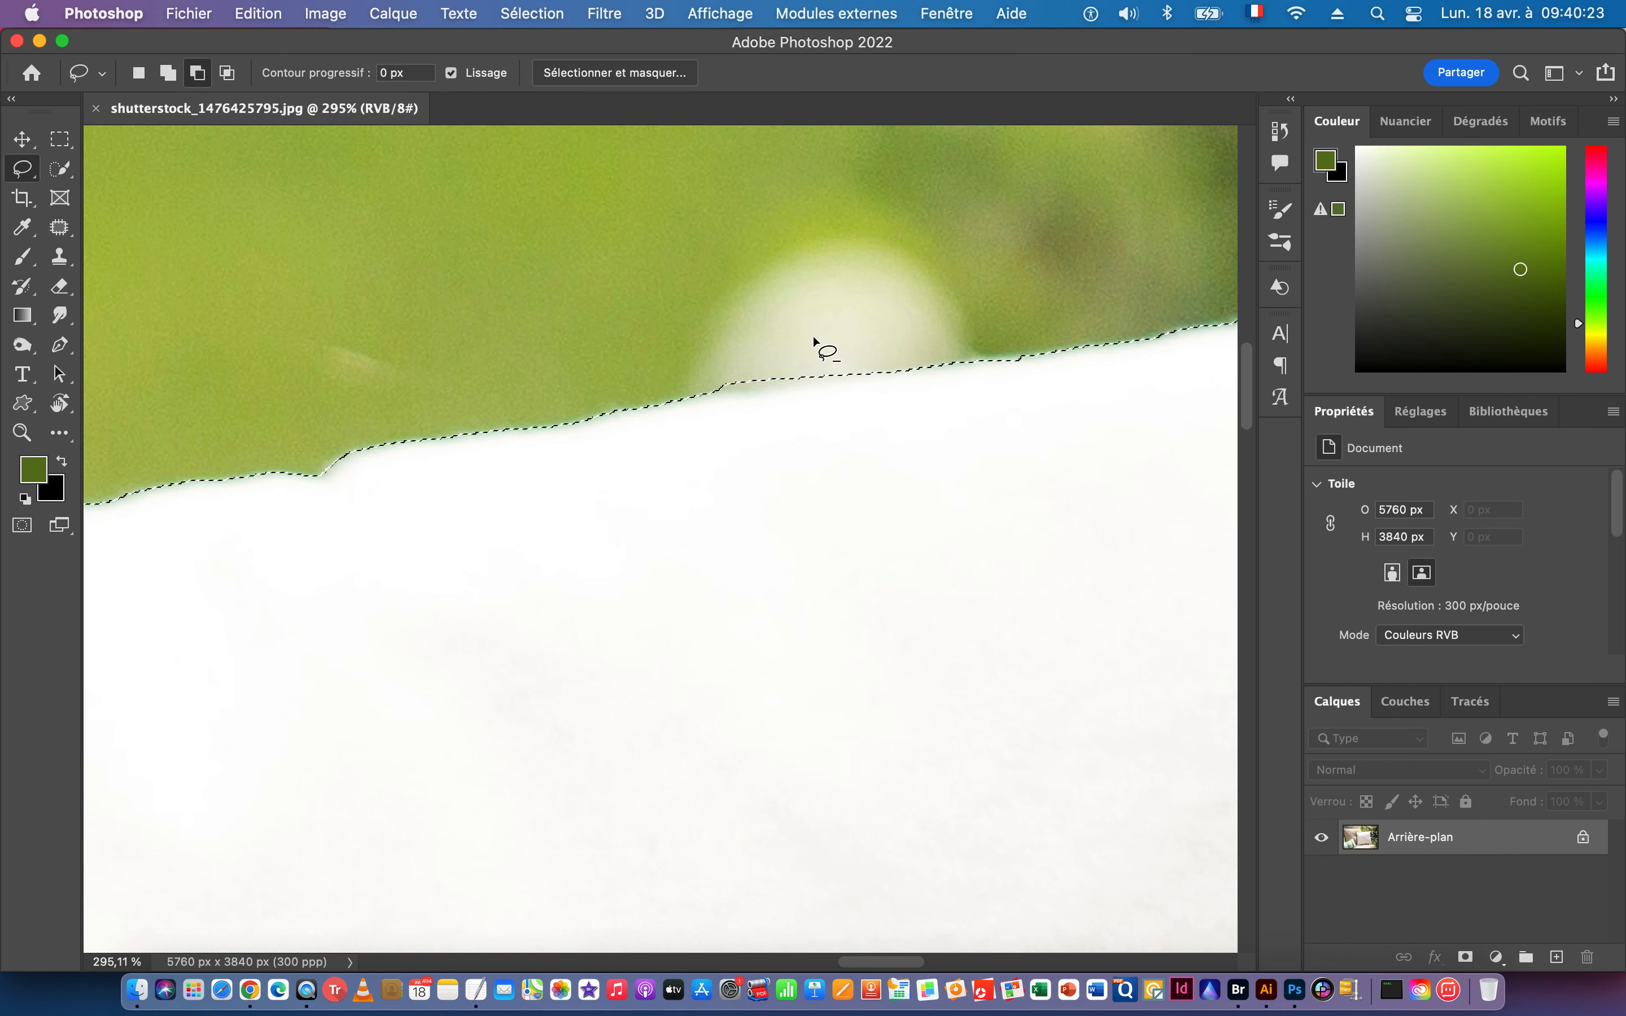
{"action": "scroll", "coordinate": [821, 352], "scroll_direction": "down", "scroll_amount": 1}
{"action": "mouse_move", "coordinate": [815, 336]}
{"action": "left_mouse_down"}
{"action": "mouse_move", "coordinate": [865, 355]}
{"action": "mouse_move", "coordinate": [680, 366]}
{"action": "mouse_move", "coordinate": [713, 327]}
{"action": "mouse_move", "coordinate": [820, 340]}
{"action": "left_mouse_up"}
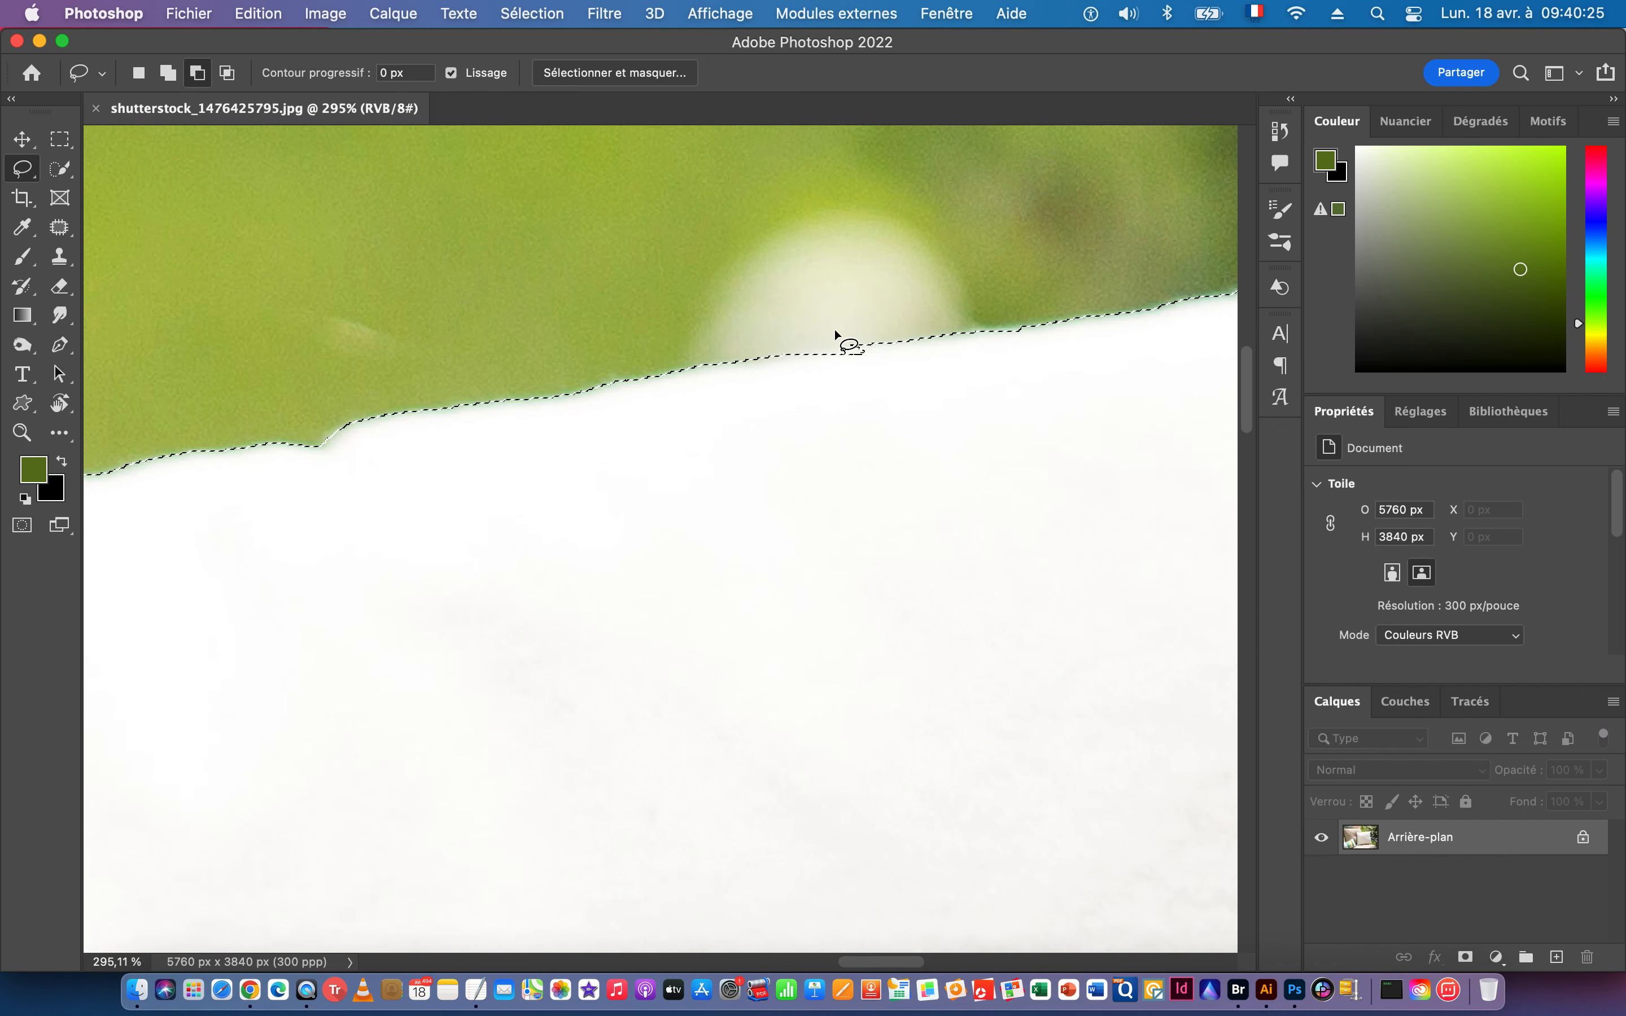
{"action": "scroll", "coordinate": [887, 353], "scroll_direction": "down", "scroll_amount": 3}
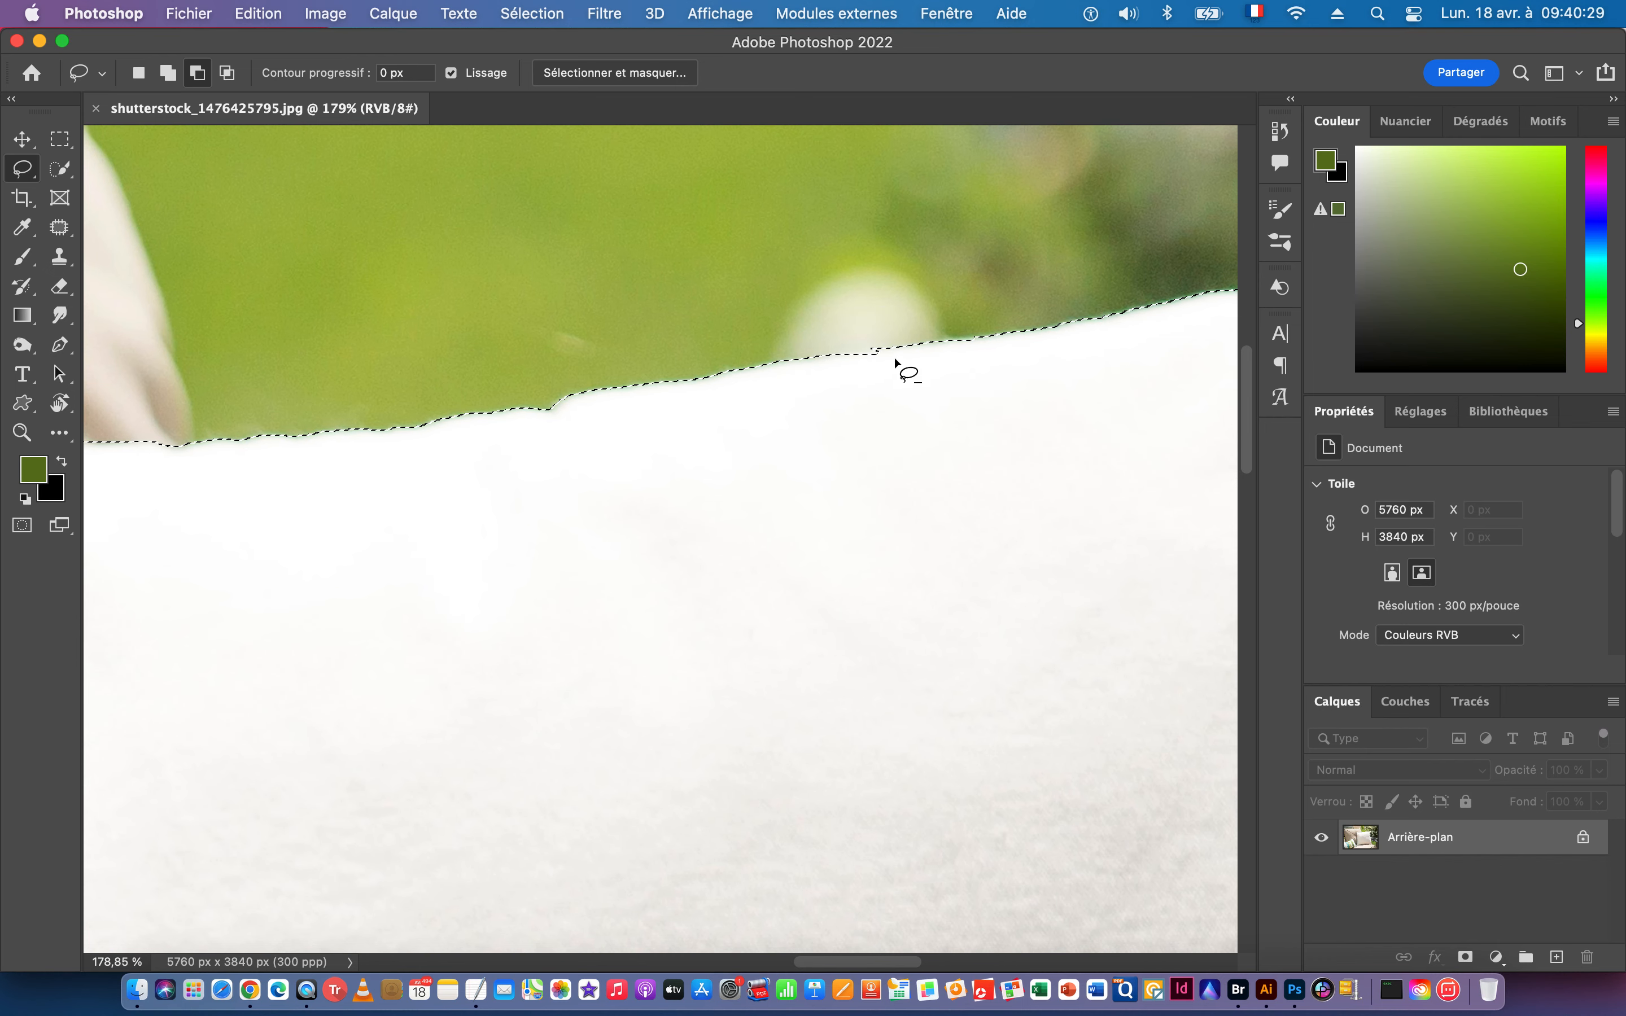
Add a thin sliver of the pillow's top edge at the flower's base to the selection.
{"action": "key", "text": "shift"}
{"action": "scroll", "coordinate": [910, 366], "scroll_direction": "down", "scroll_amount": 2}
{"action": "mouse_move", "coordinate": [901, 359]}
{"action": "left_mouse_down"}
{"action": "mouse_move", "coordinate": [889, 296]}
{"action": "mouse_move", "coordinate": [786, 308]}
{"action": "left_mouse_up"}
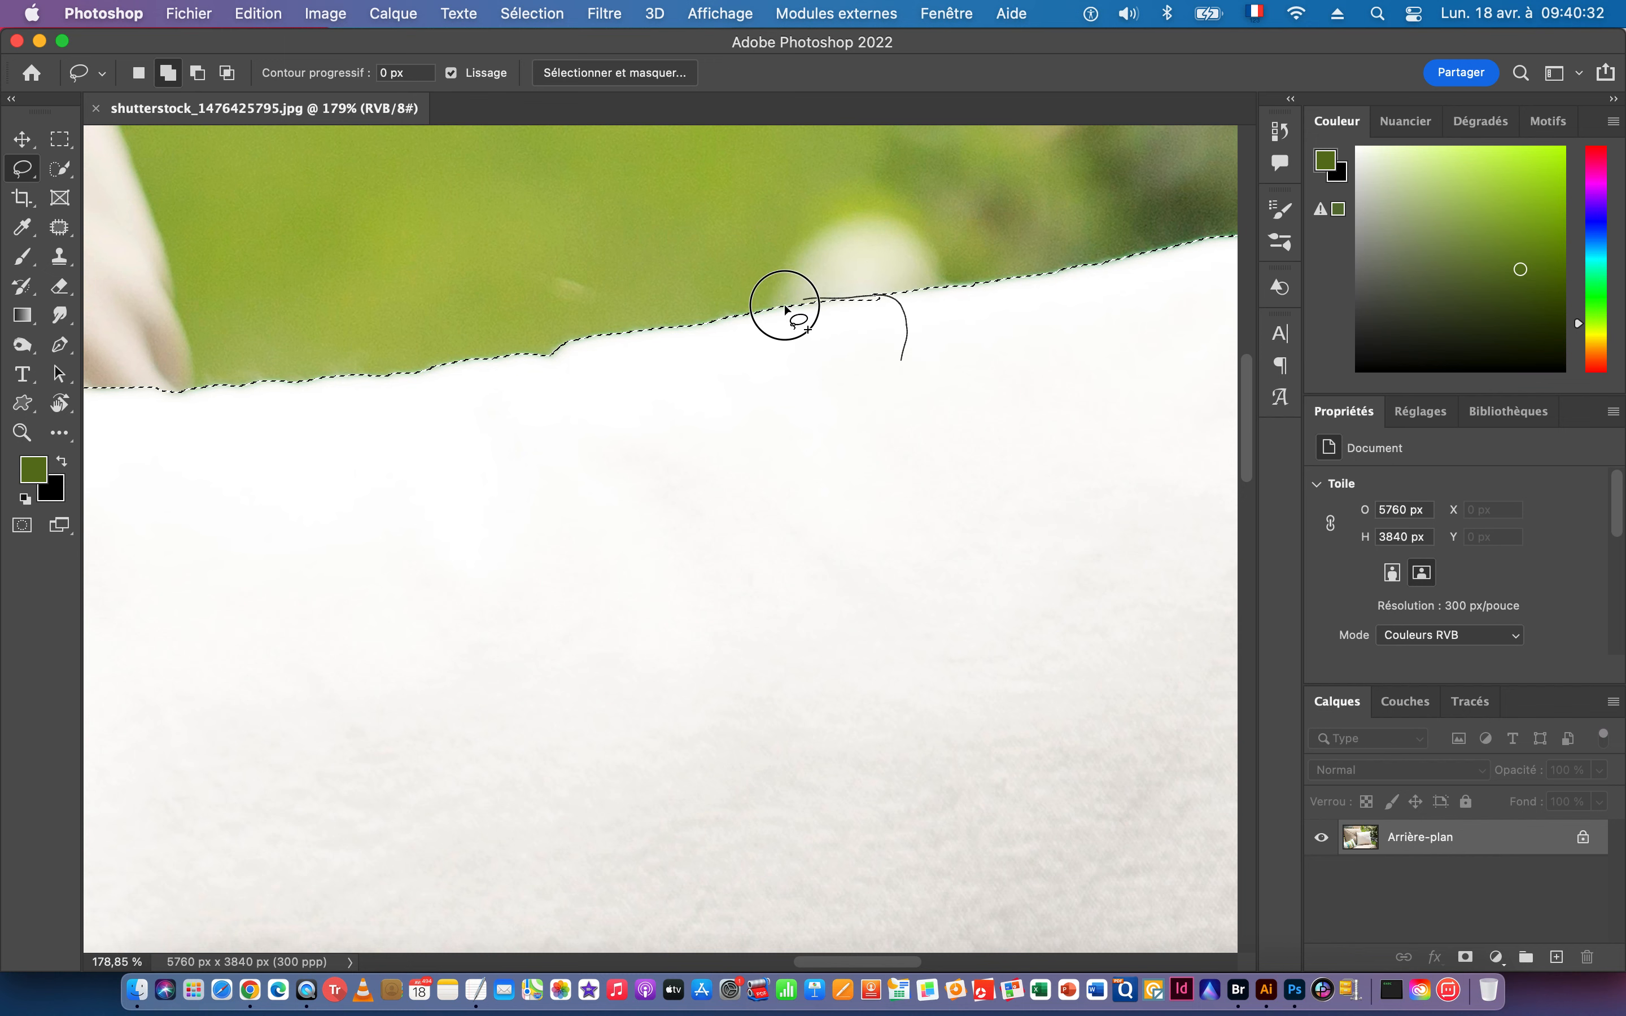
{"action": "left_click_drag", "start_coordinate": [904, 354], "coordinate": [900, 356]}
{"action": "scroll", "coordinate": [813, 274], "scroll_direction": "down", "scroll_amount": 5}
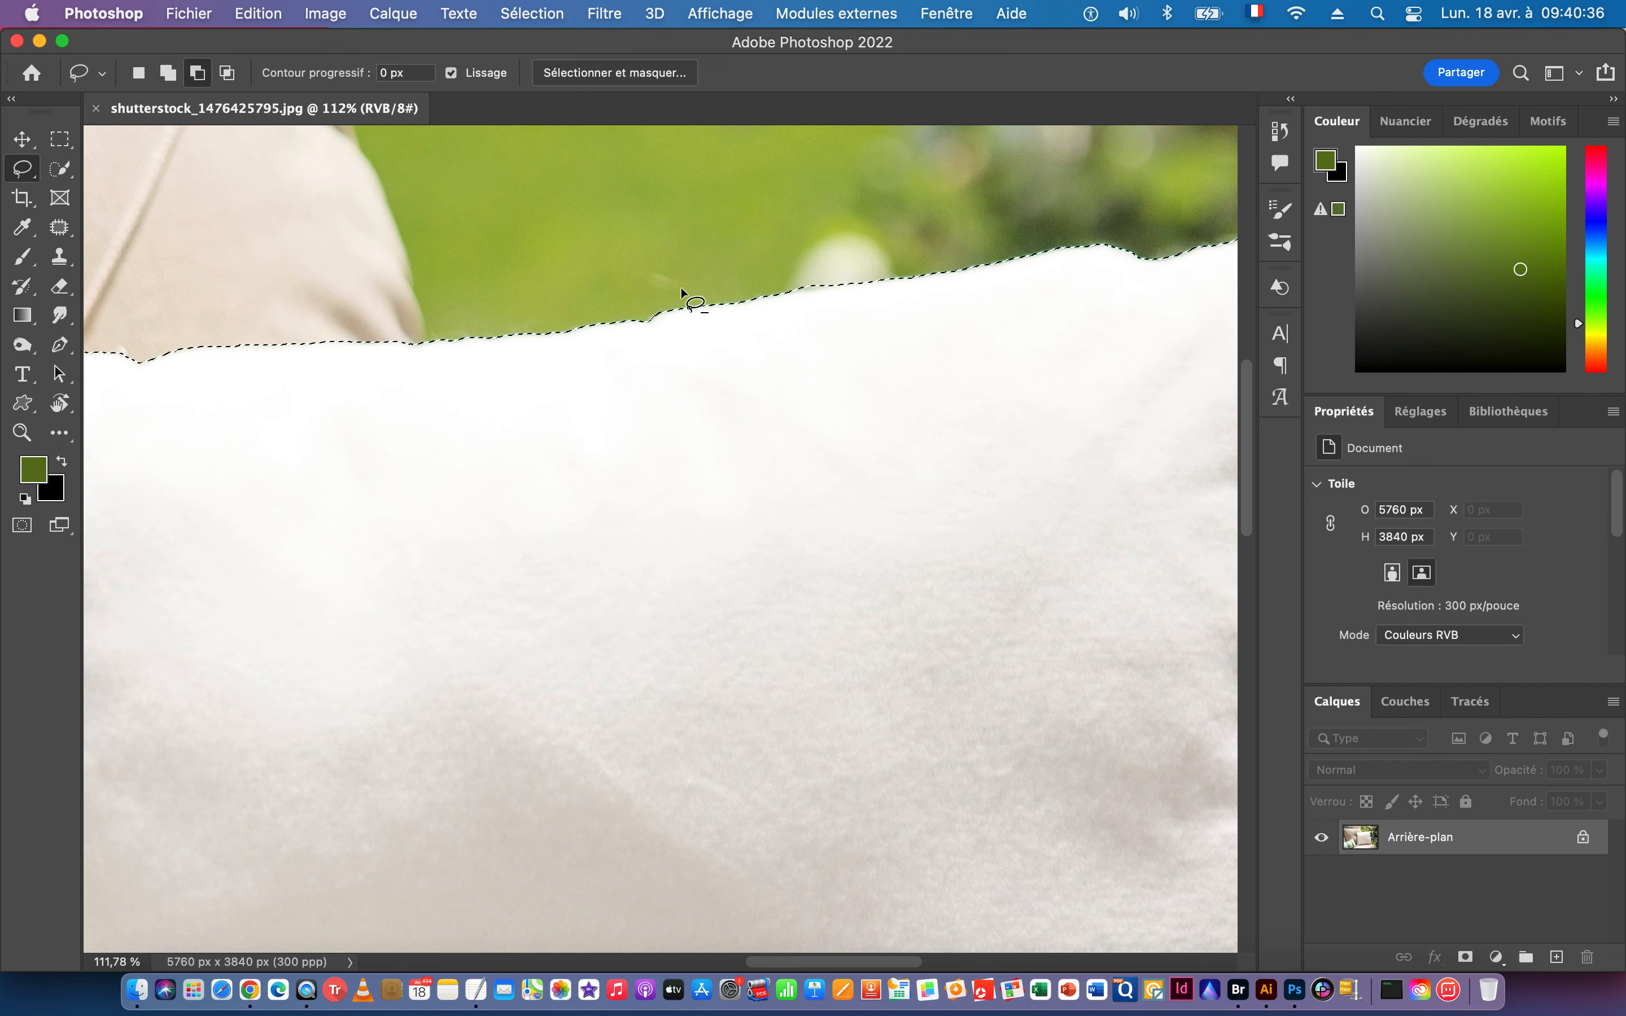
Examine the selection outline around the pillow's left, bottom and right edges.
{"action": "key", "text": "space"}
{"action": "left_click_drag", "start_coordinate": [261, 353], "coordinate": [987, 334]}
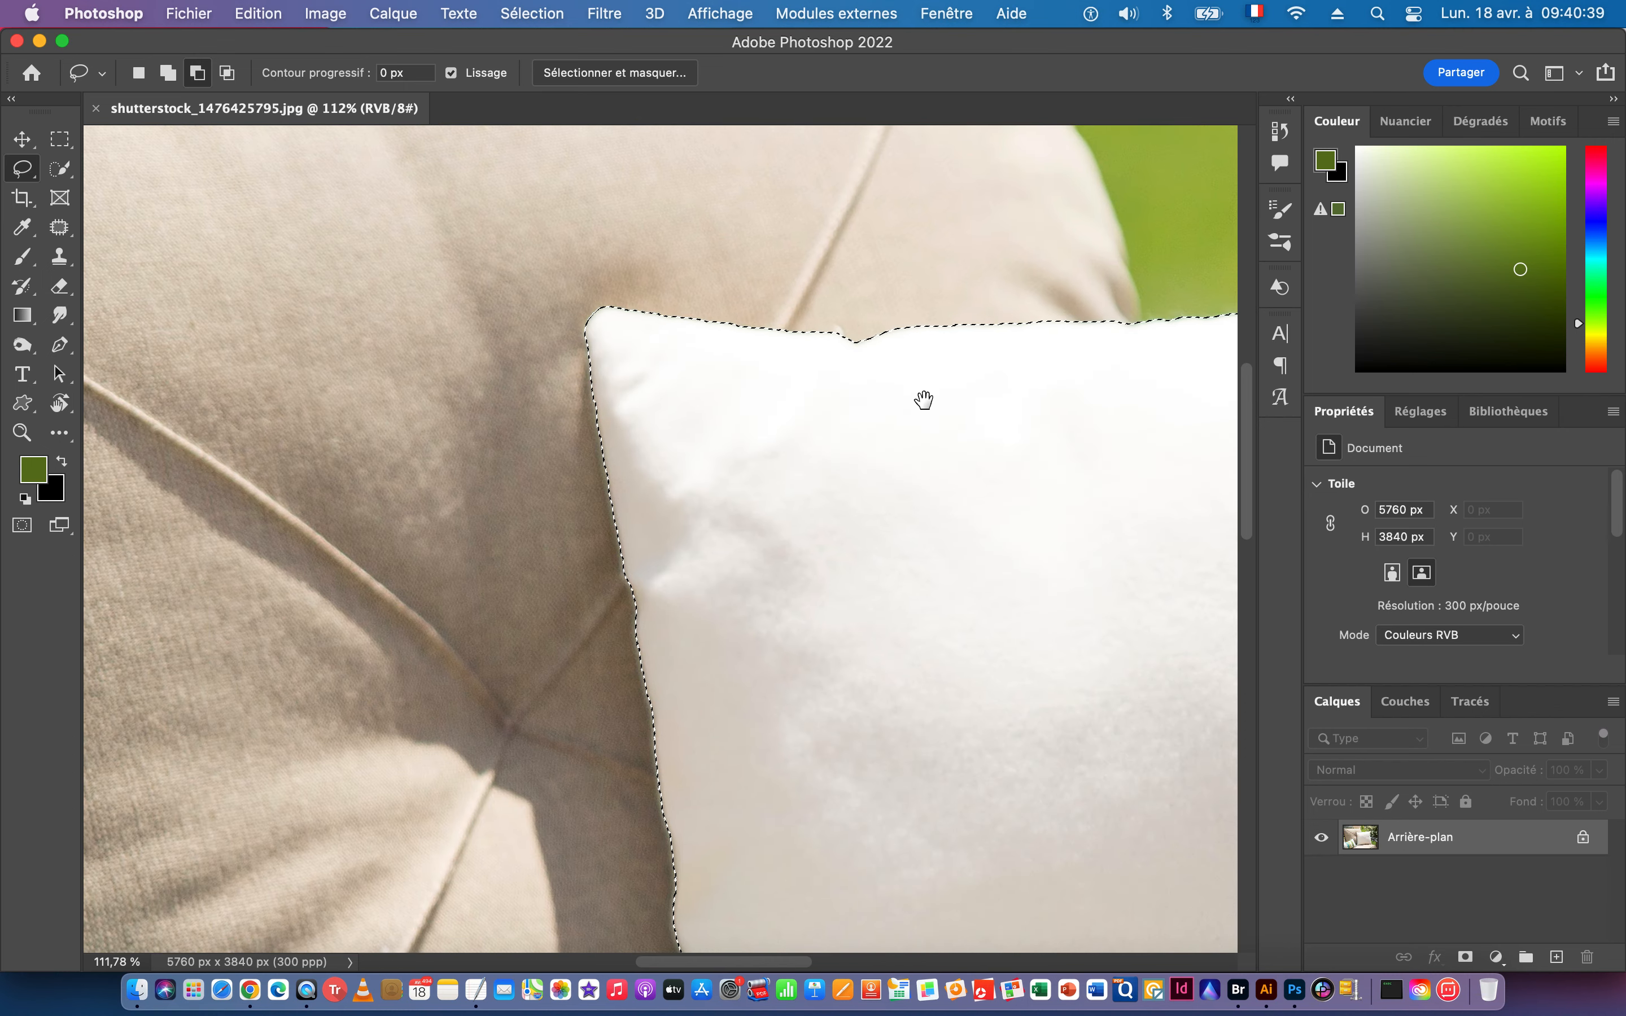
{"action": "scroll", "coordinate": [1012, 480], "scroll_direction": "down", "scroll_amount": 5}
{"action": "left_click_drag", "start_coordinate": [979, 679], "coordinate": [756, 303]}
{"action": "left_click_drag", "start_coordinate": [919, 712], "coordinate": [454, 552]}
{"action": "left_click_drag", "start_coordinate": [873, 470], "coordinate": [602, 437]}
{"action": "left_click_drag", "start_coordinate": [1005, 425], "coordinate": [837, 585]}
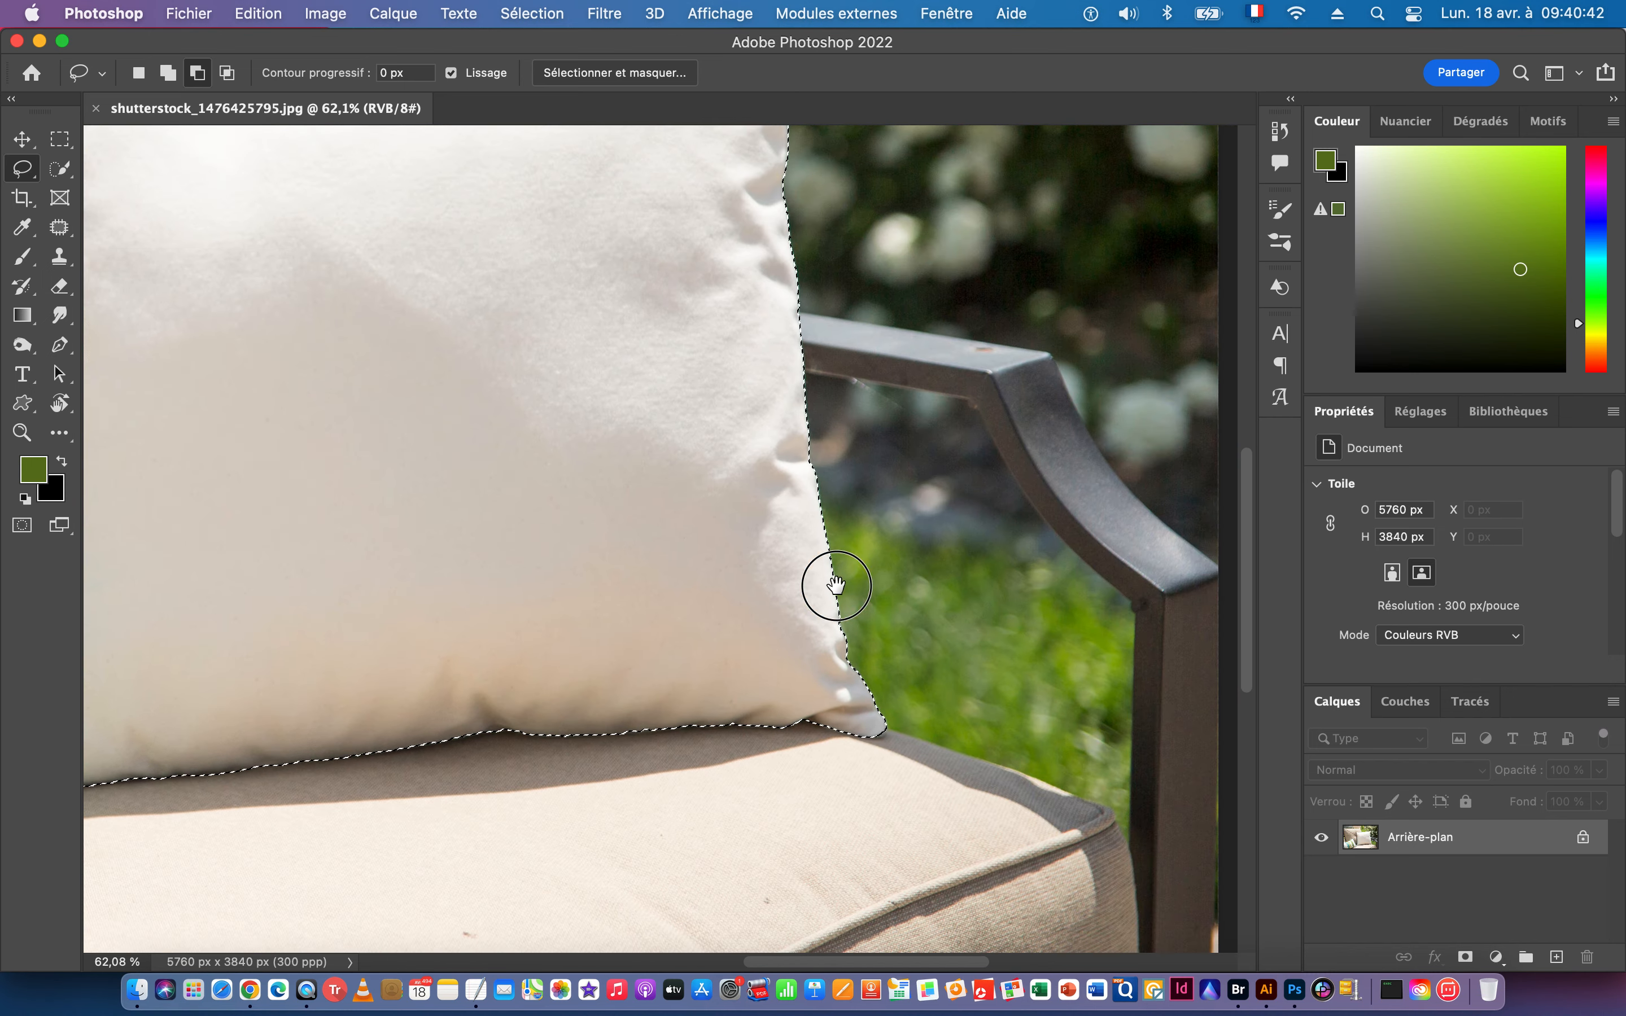
{"action": "left_click_drag", "start_coordinate": [860, 290], "coordinate": [754, 349]}
{"action": "left_click_drag", "start_coordinate": [805, 276], "coordinate": [940, 311]}
{"action": "mouse_move", "coordinate": [907, 504]}
{"action": "left_mouse_down"}
{"action": "mouse_move", "coordinate": [799, 503]}
{"action": "mouse_move", "coordinate": [768, 493]}
{"action": "mouse_move", "coordinate": [774, 475]}
{"action": "left_mouse_up"}
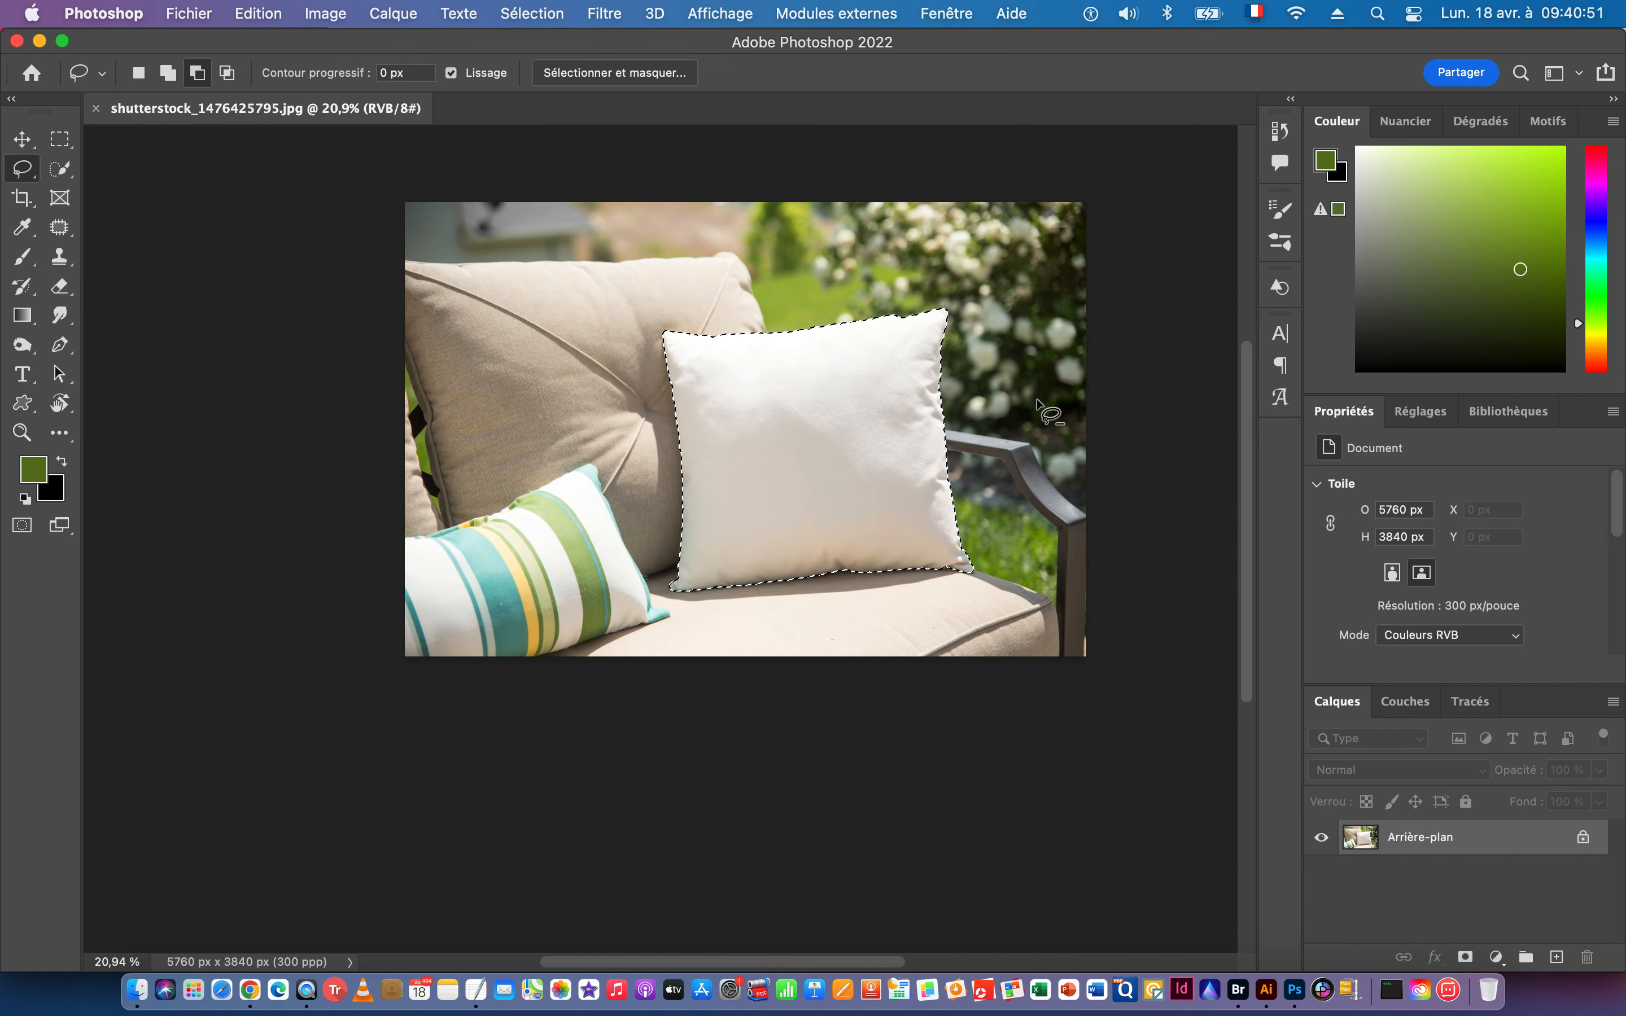
Copy the selected white pillow onto a new layer above the background.
{"action": "left_click", "coordinate": [22, 139]}
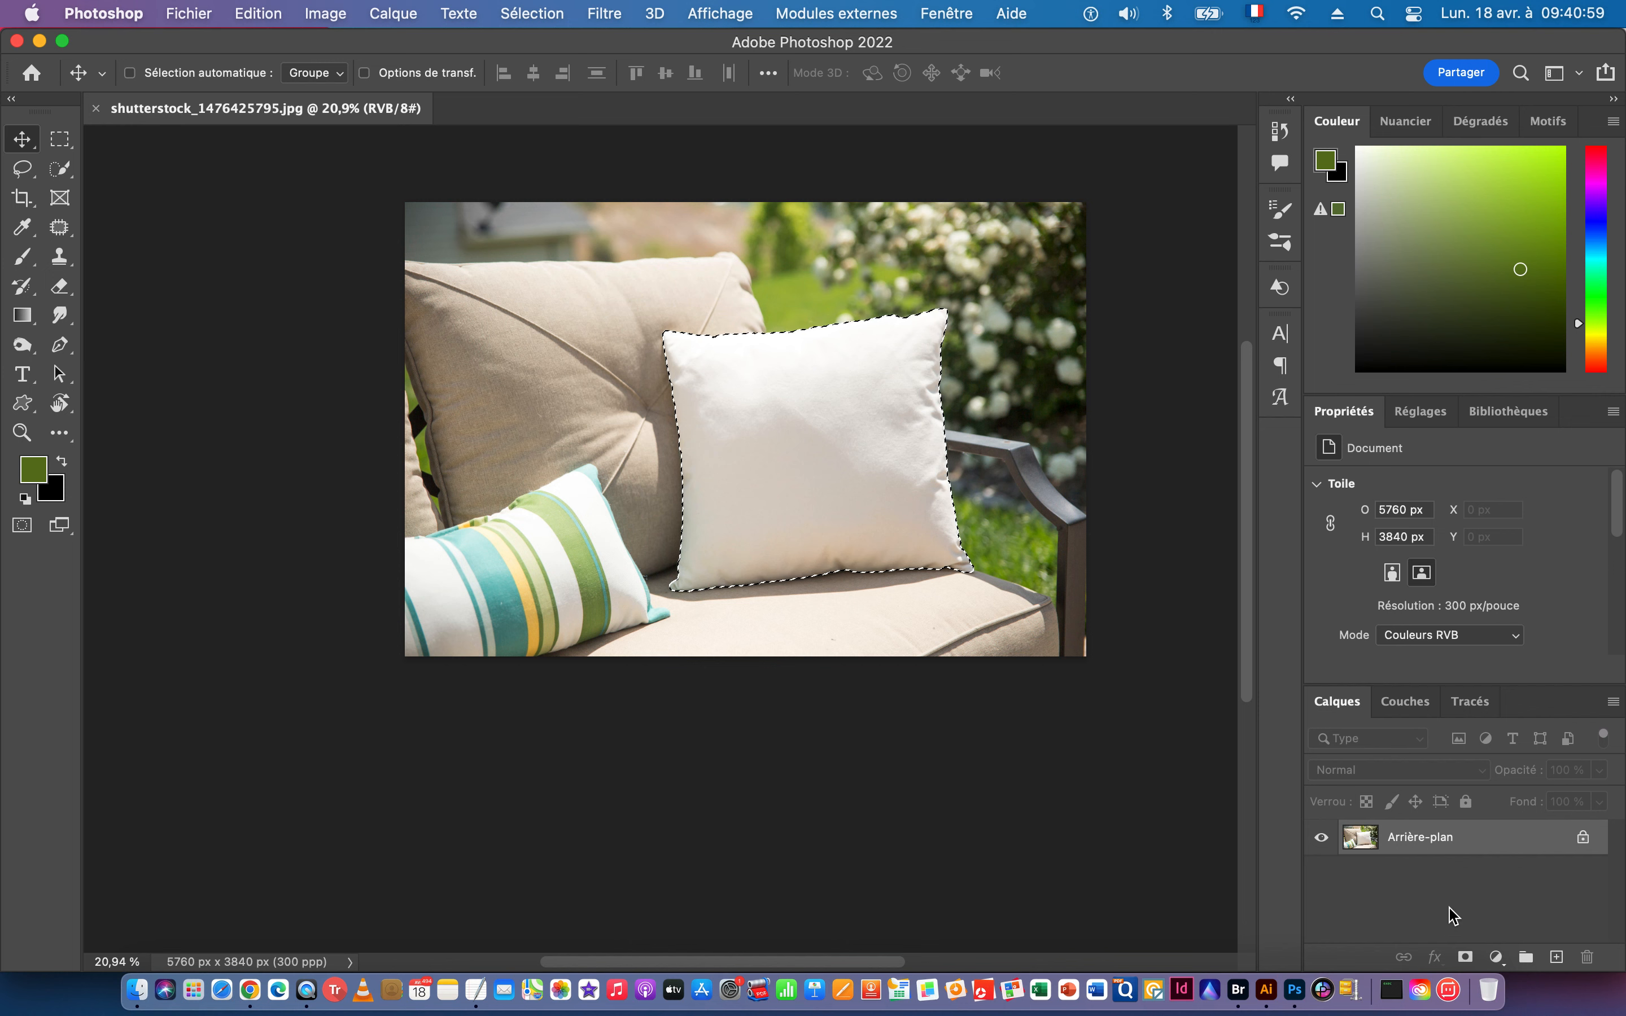
{"action": "key", "text": "super"}
{"action": "key", "text": "super+j"}
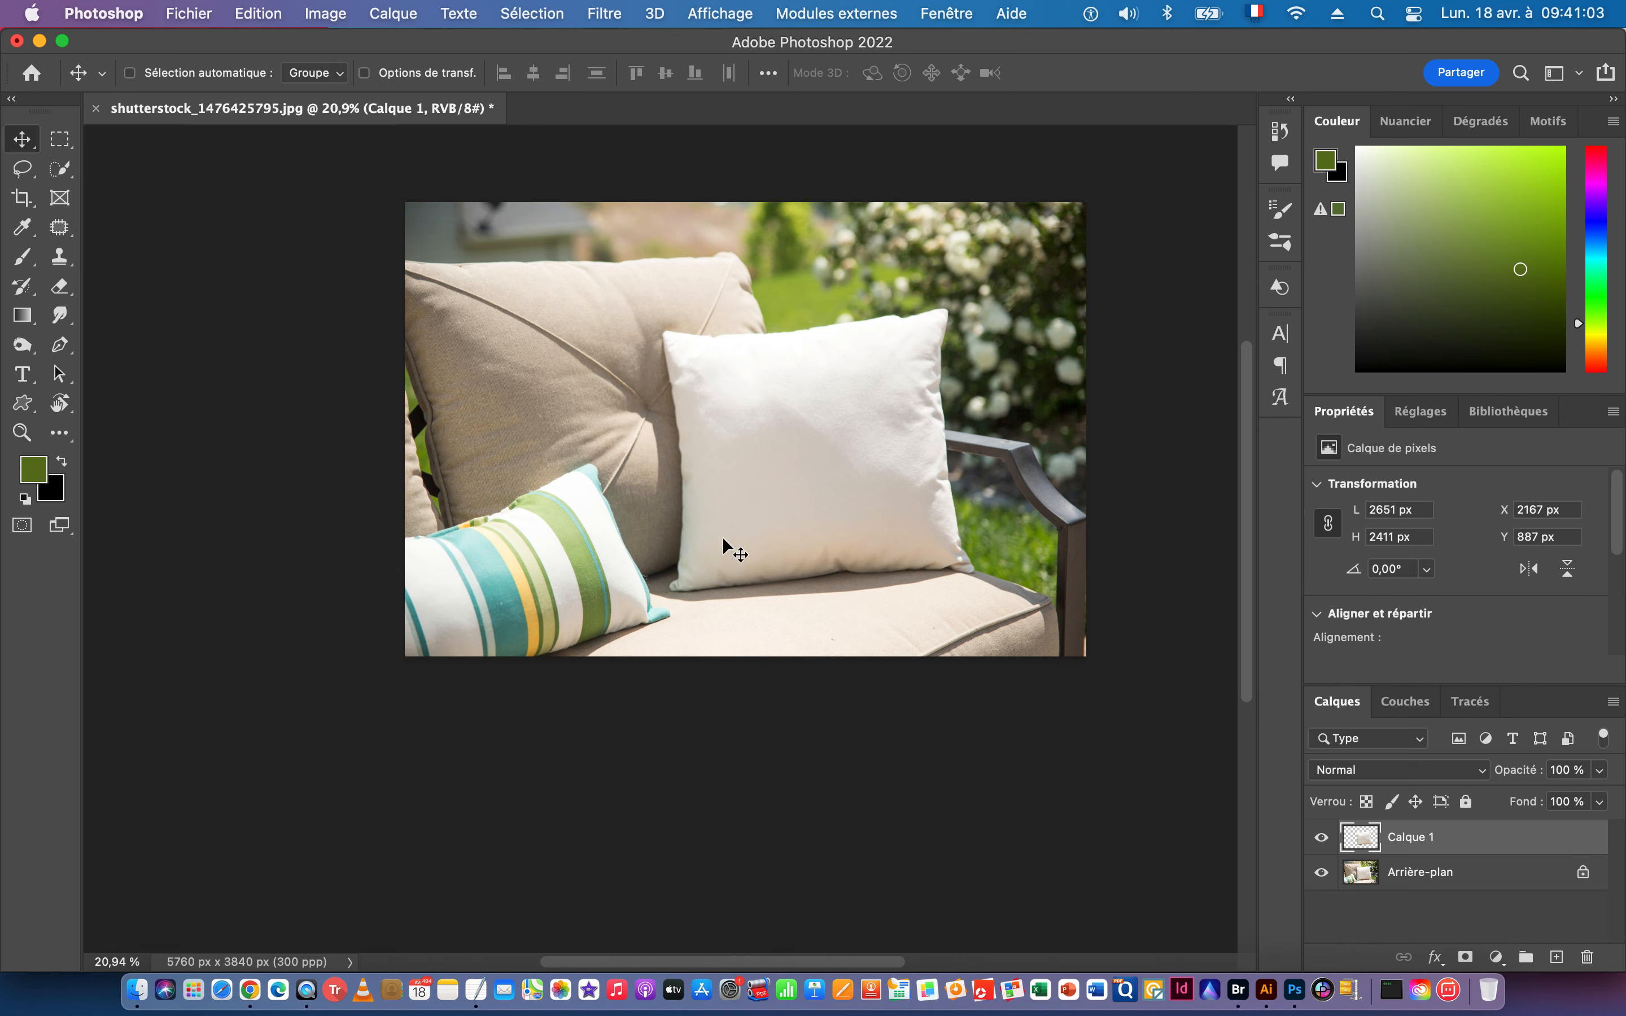
{"action": "left_click", "coordinate": [800, 360]}
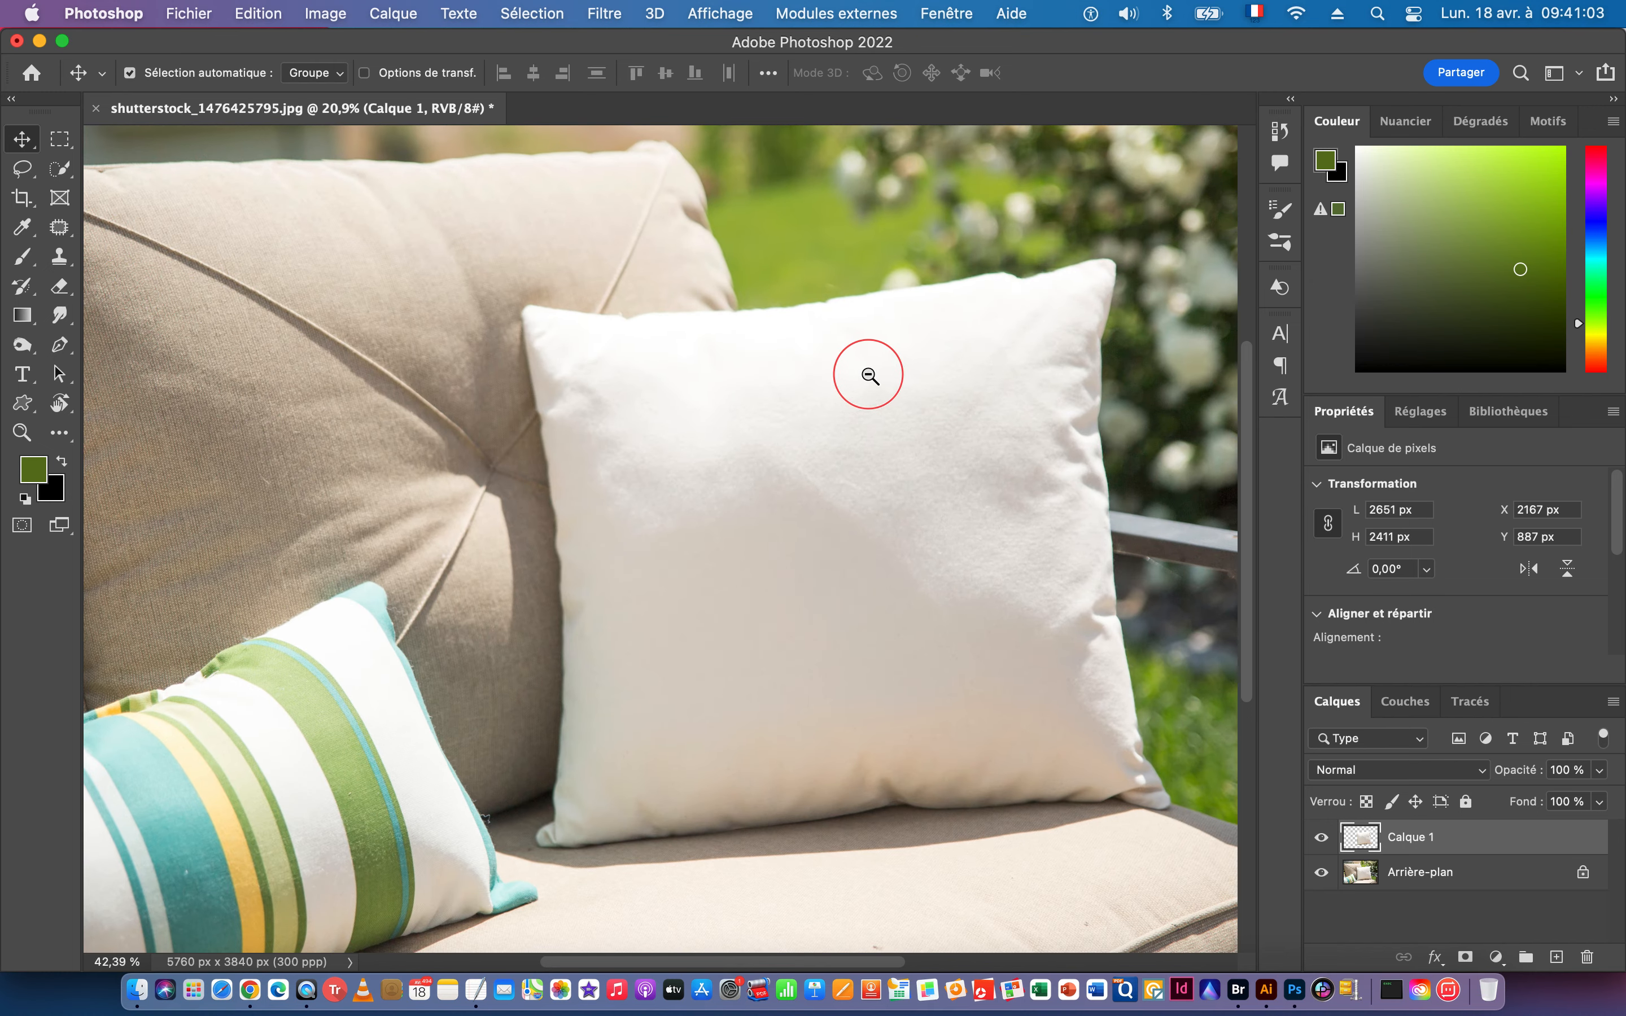
Check the isolated pillow with the background layer temporarily hidden, and load the pillow layer's outline as a selection.
{"action": "left_click", "coordinate": [1322, 872]}
{"action": "mouse_move", "coordinate": [645, 785]}
{"action": "left_mouse_down"}
{"action": "mouse_move", "coordinate": [715, 773]}
{"action": "mouse_move", "coordinate": [621, 781]}
{"action": "left_mouse_up"}
{"action": "left_click_drag", "start_coordinate": [873, 813], "coordinate": [762, 759]}
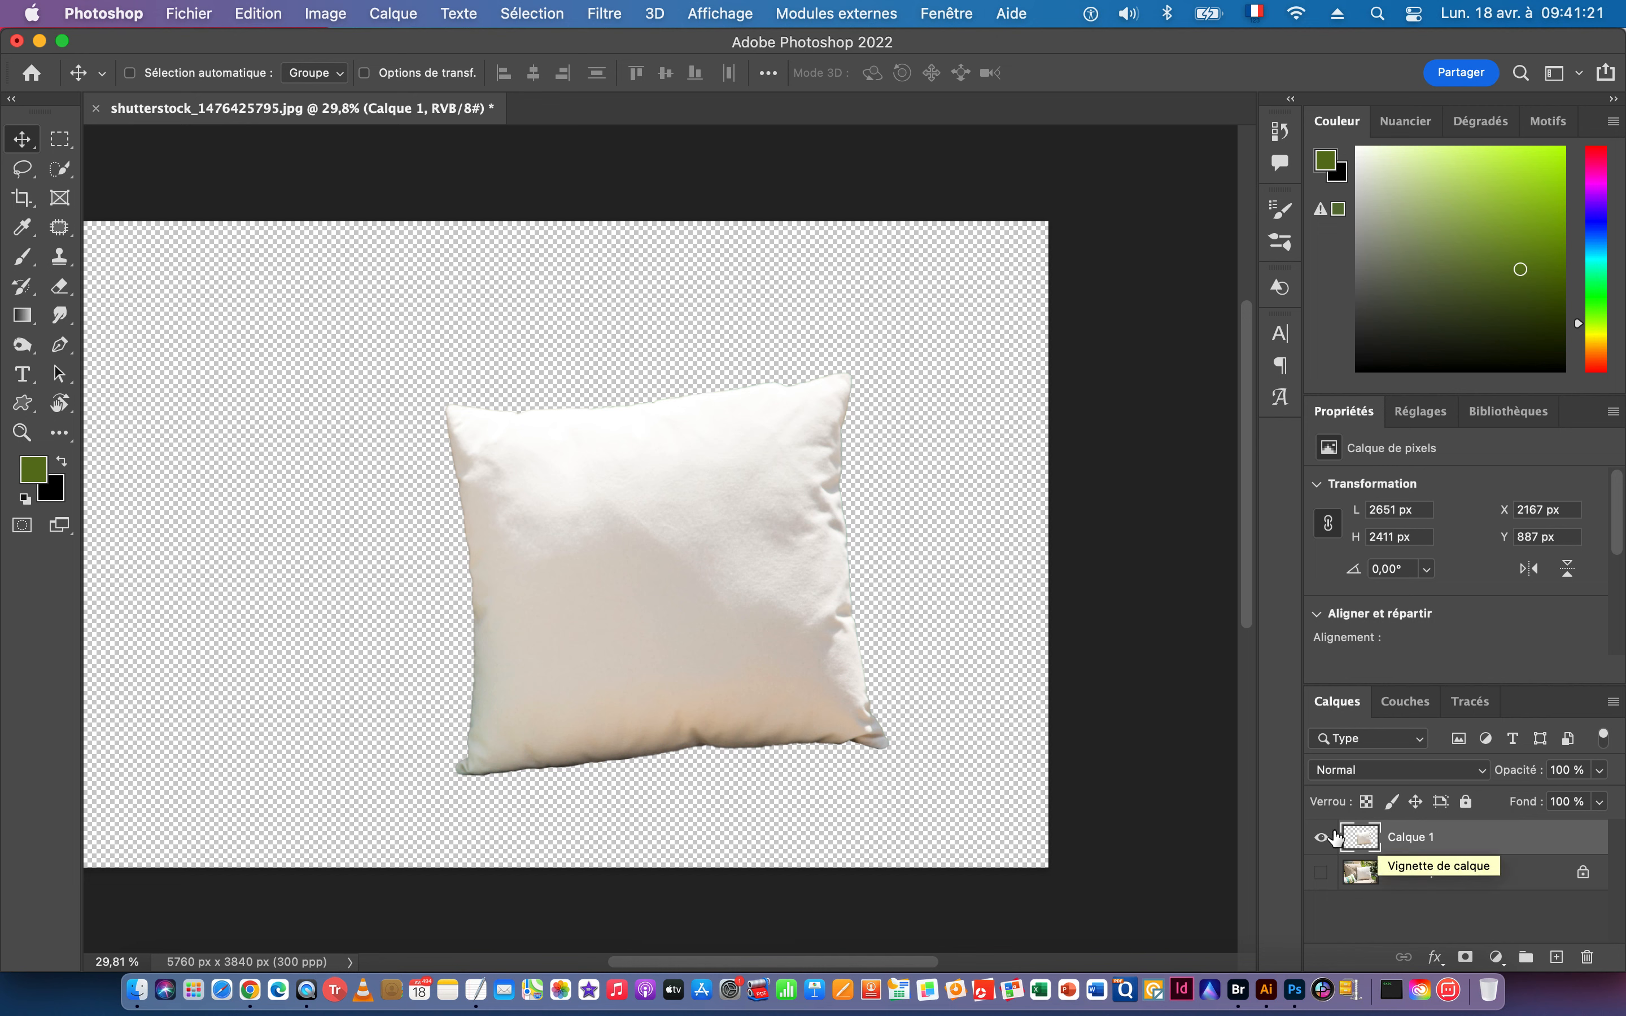
{"action": "left_click", "coordinate": [1361, 841], "text": "super"}
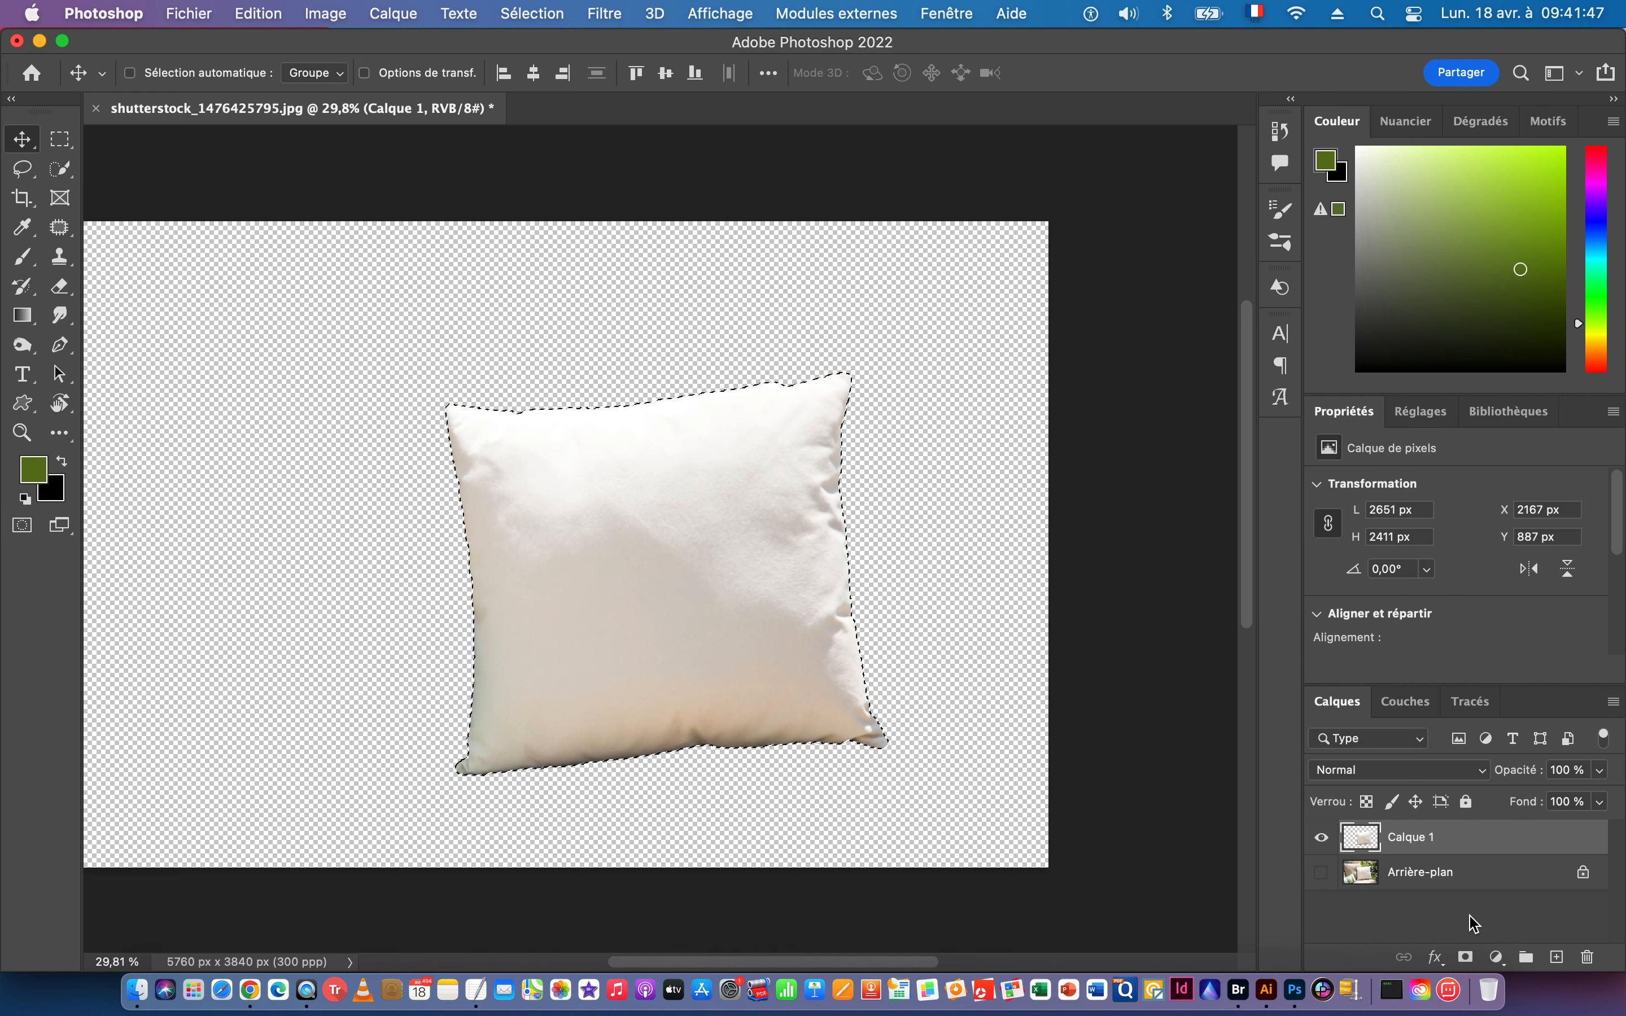
{"action": "left_click", "coordinate": [1322, 872]}
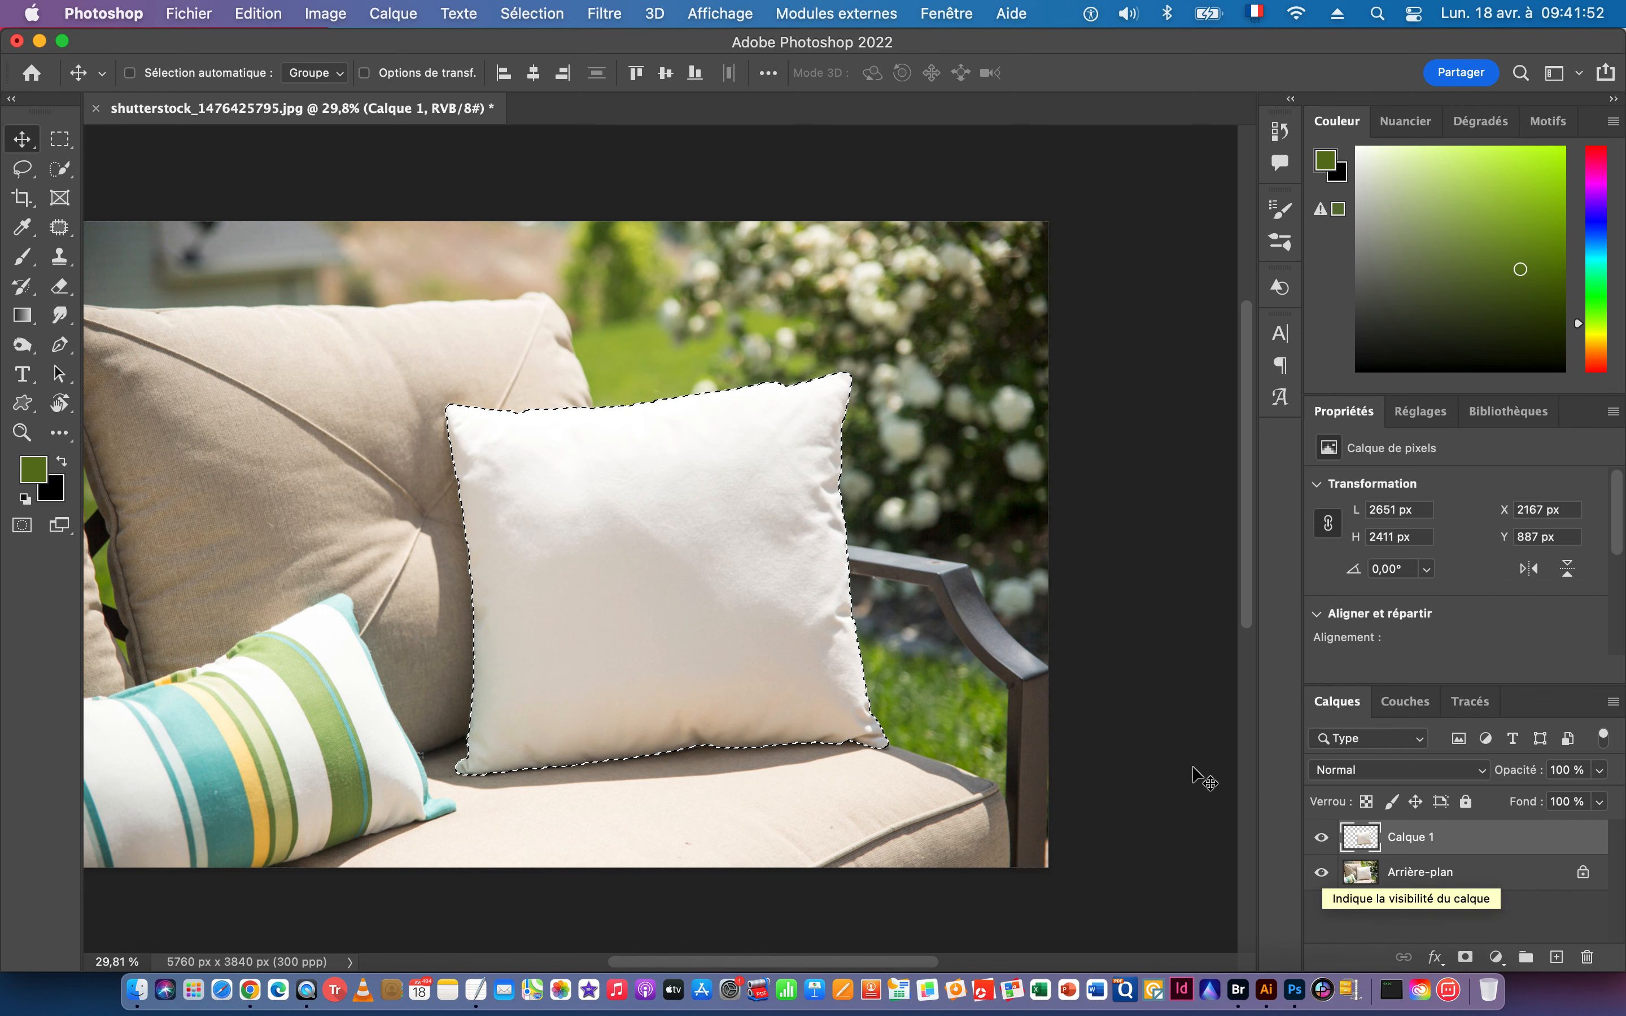
{"action": "left_click", "coordinate": [319, 21]}
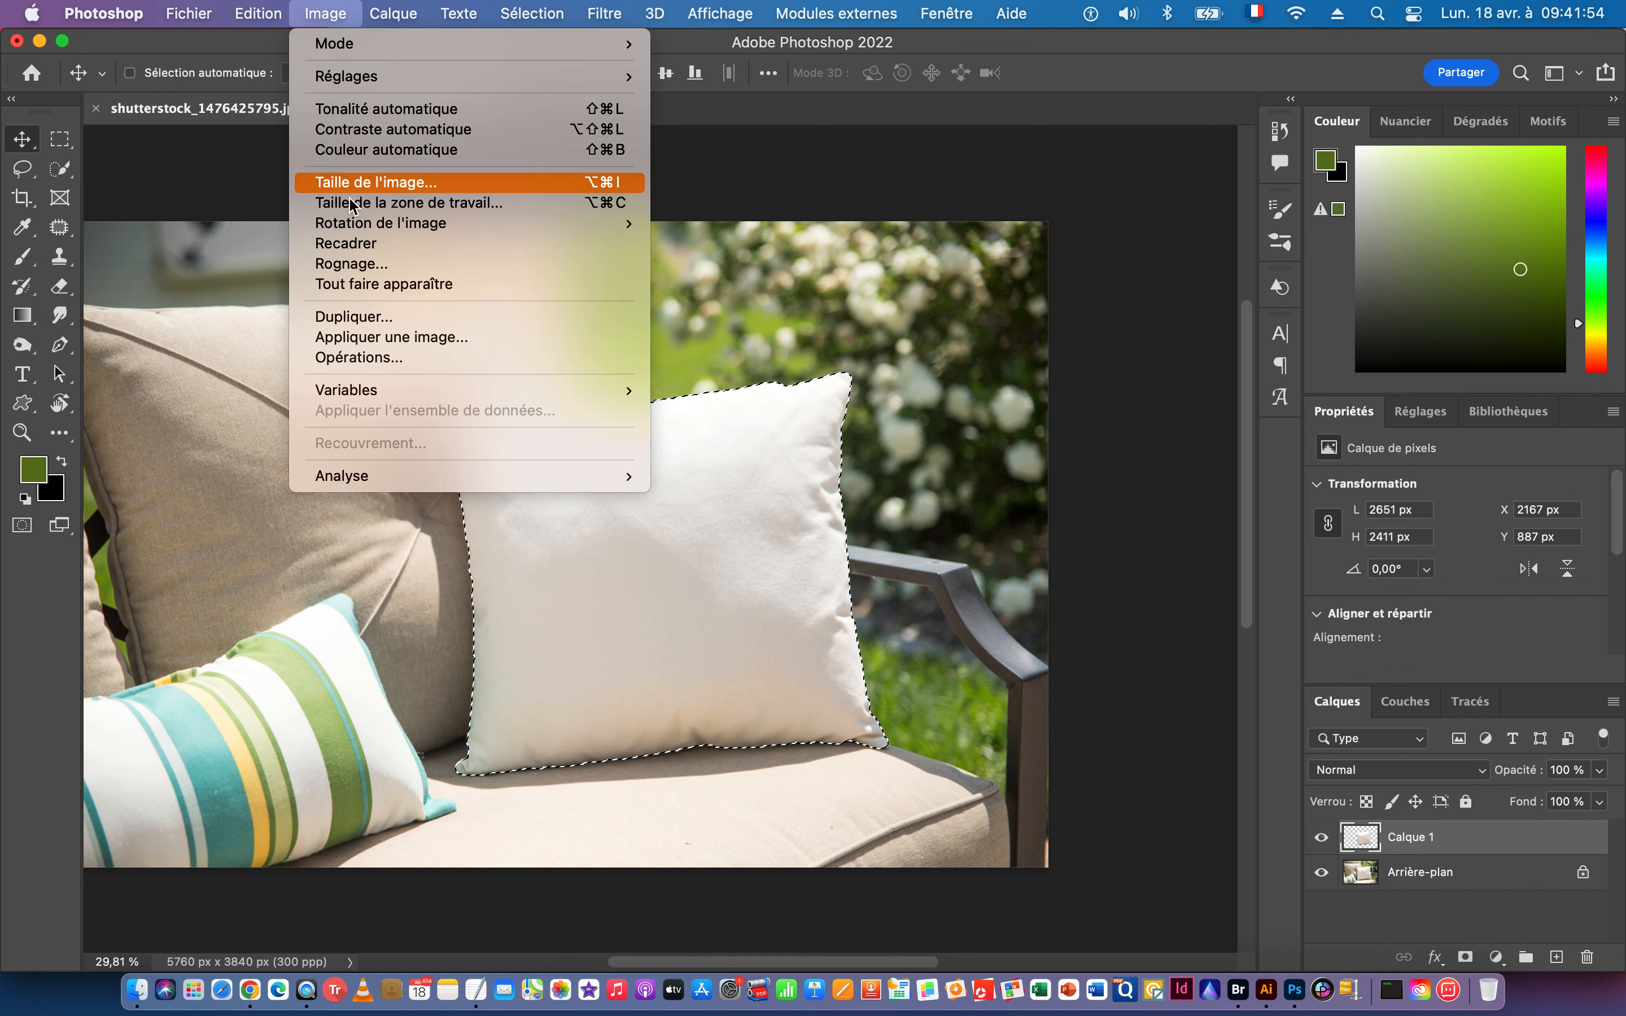
{"action": "left_click", "coordinate": [371, 319]}
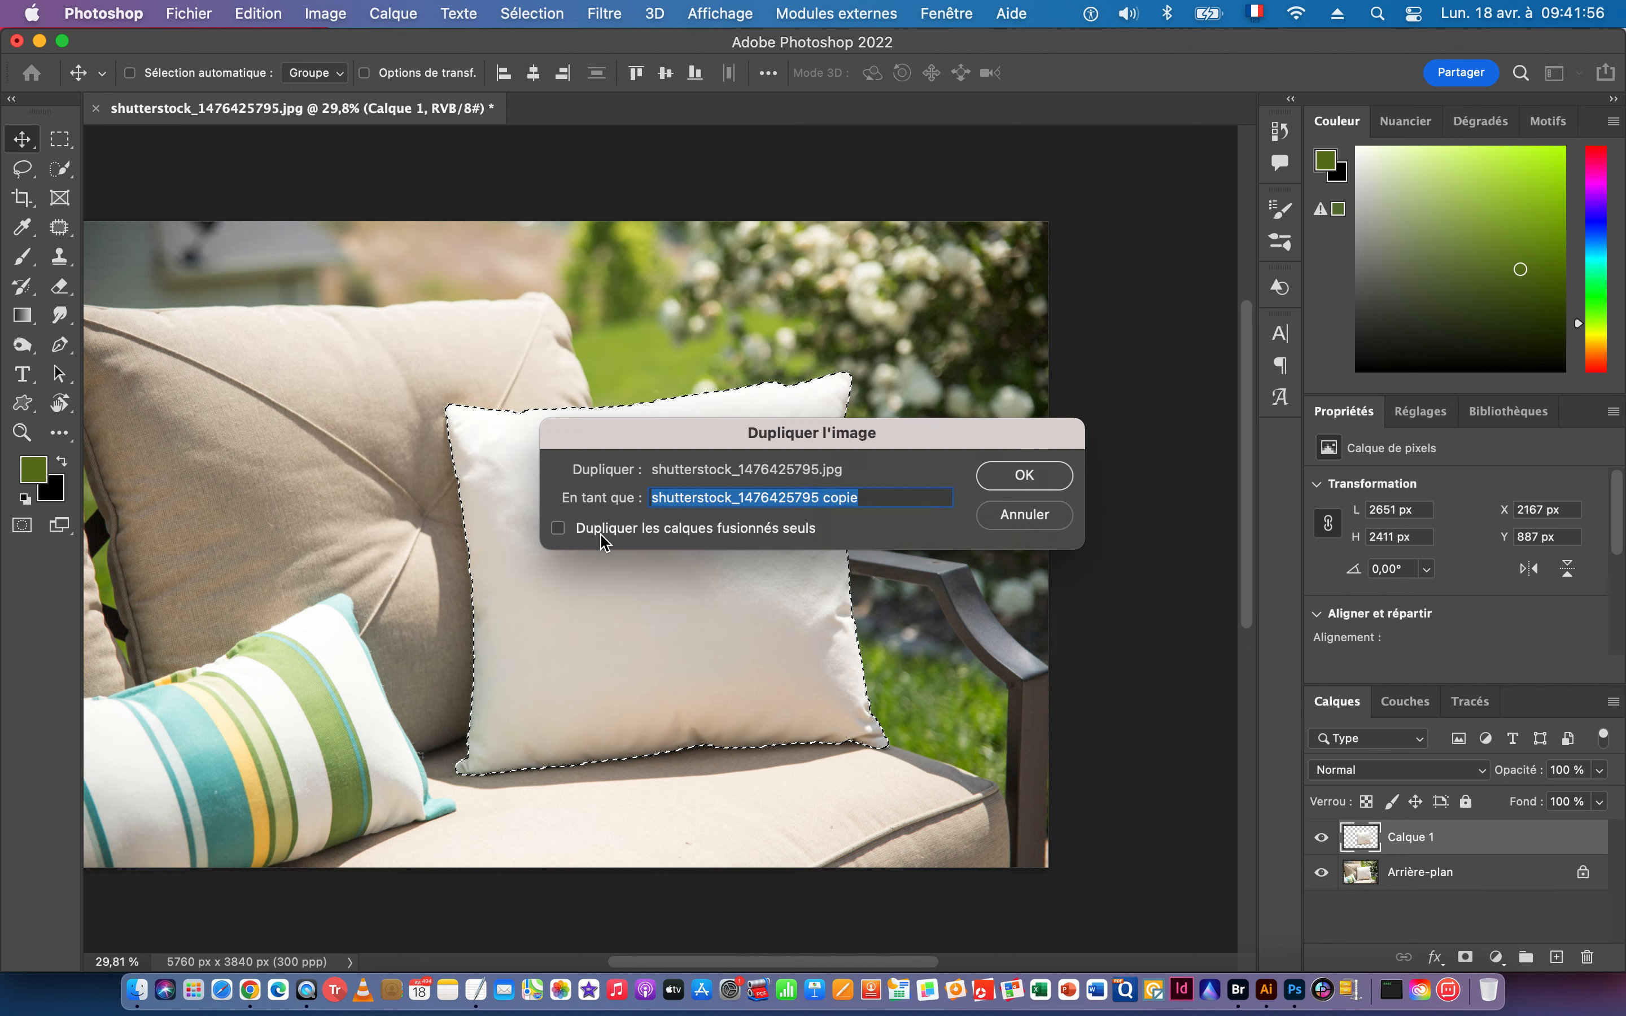
{"action": "left_click", "coordinate": [1025, 476]}
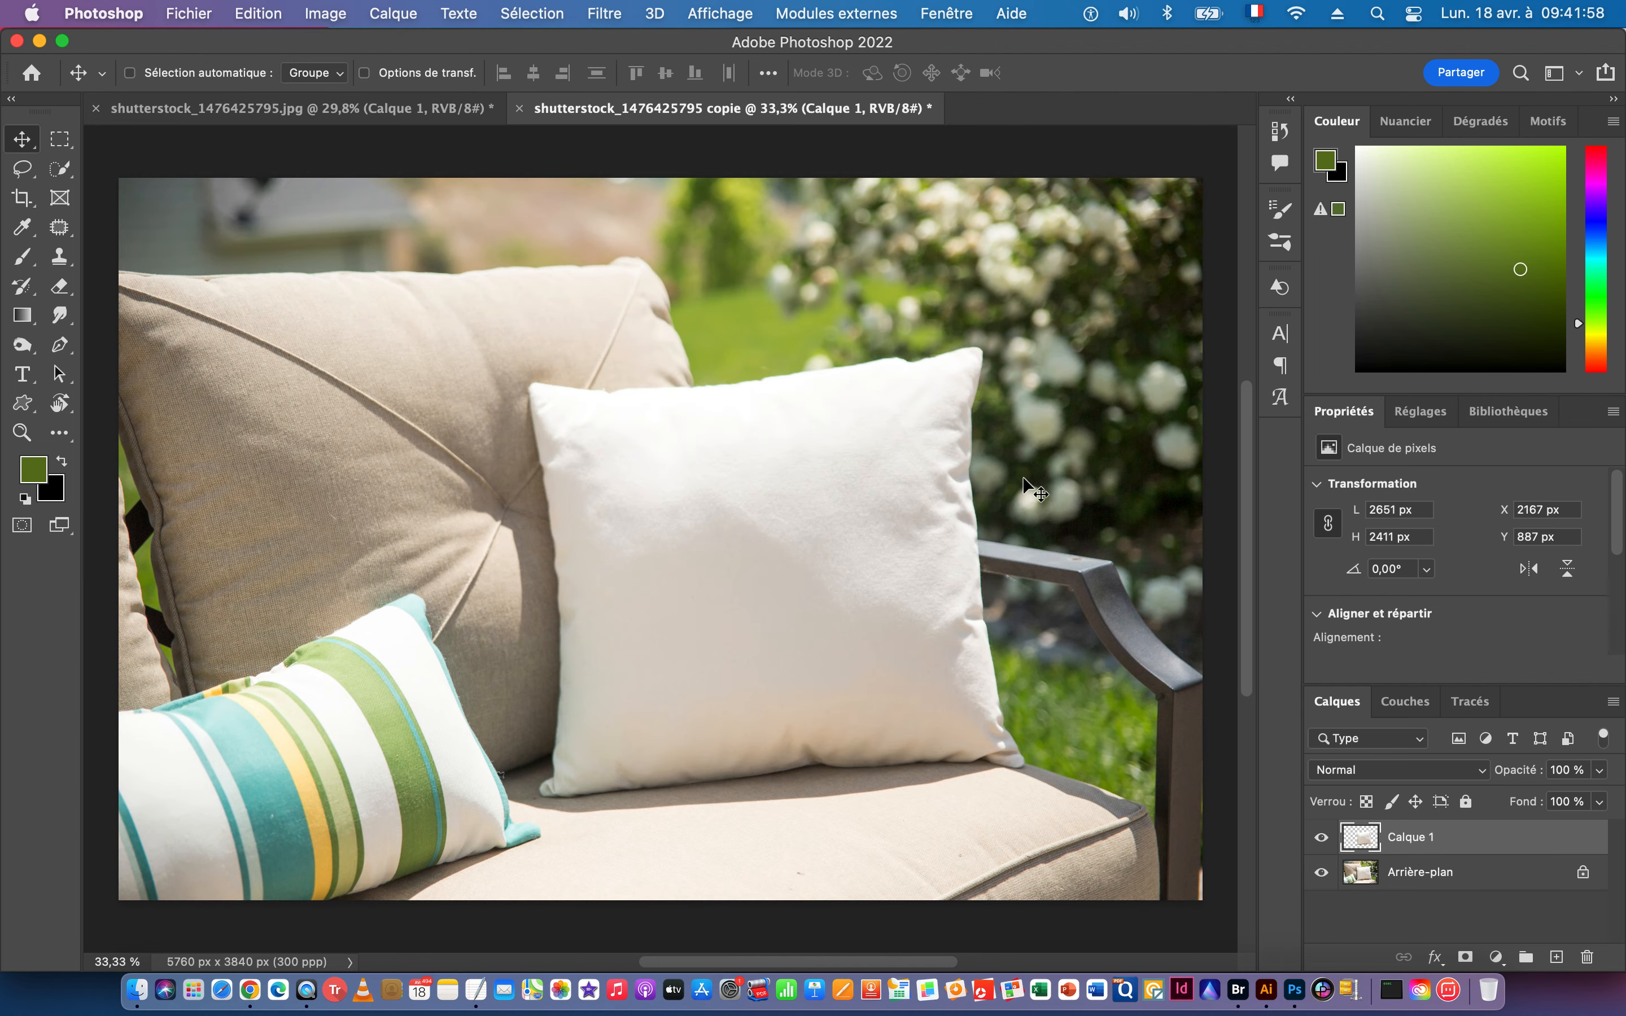
{"action": "left_click", "coordinate": [417, 109]}
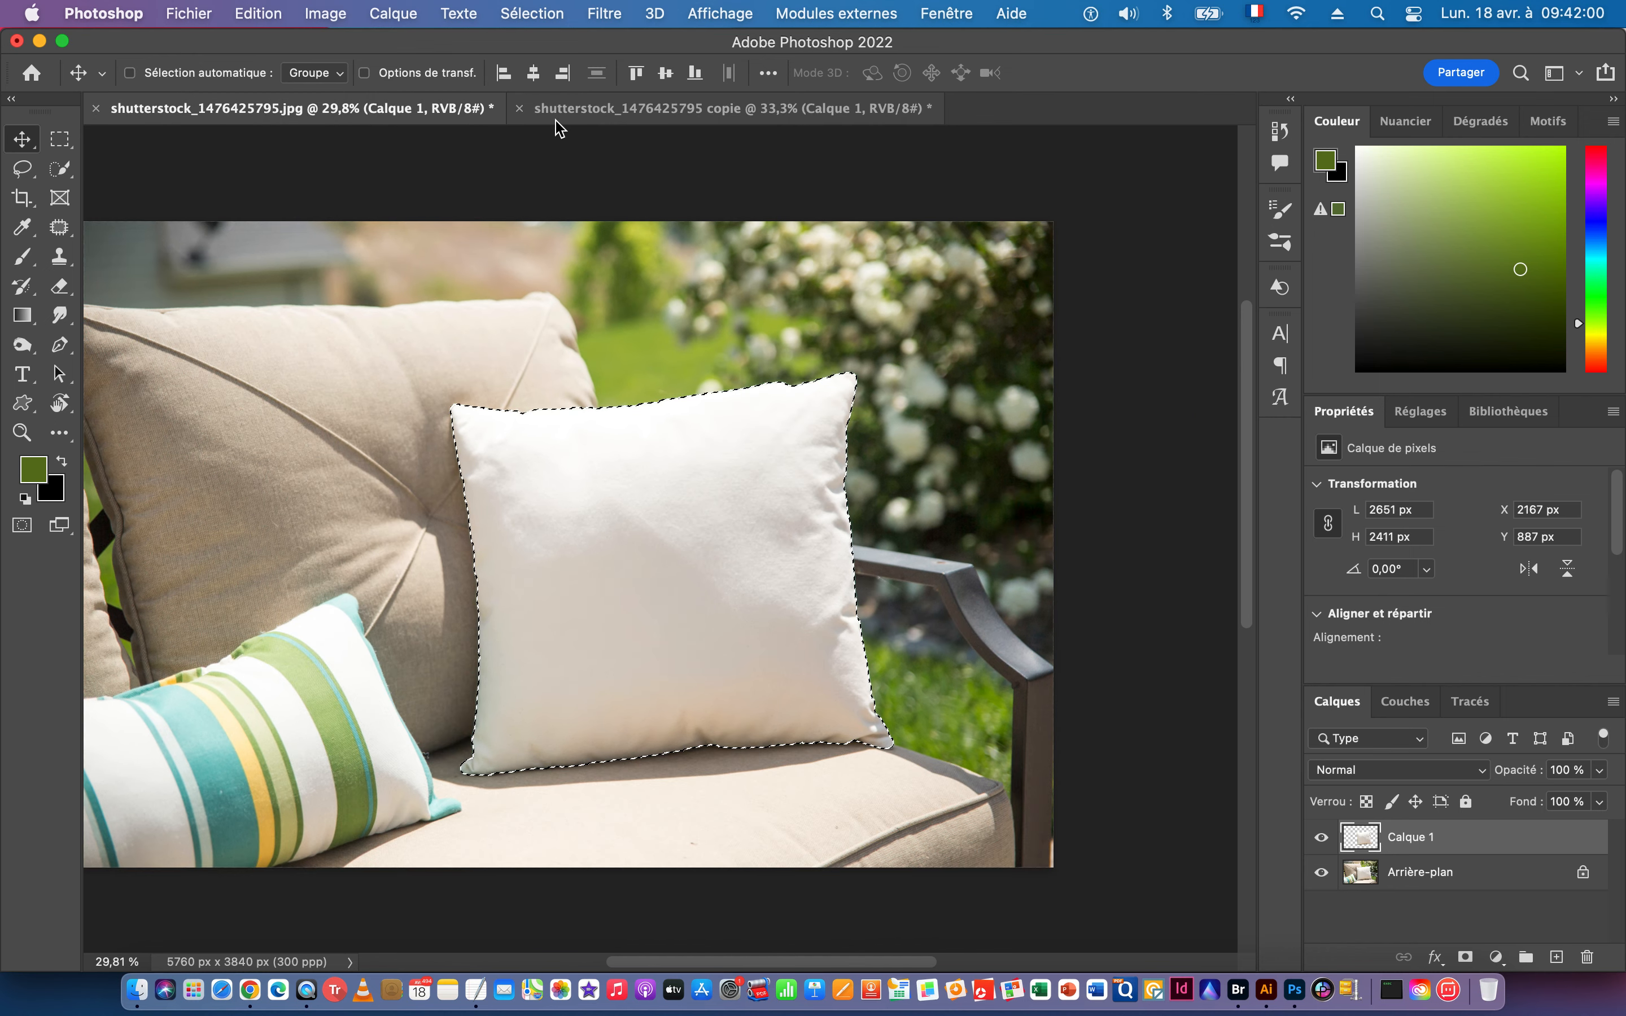
{"action": "left_click", "coordinate": [527, 110]}
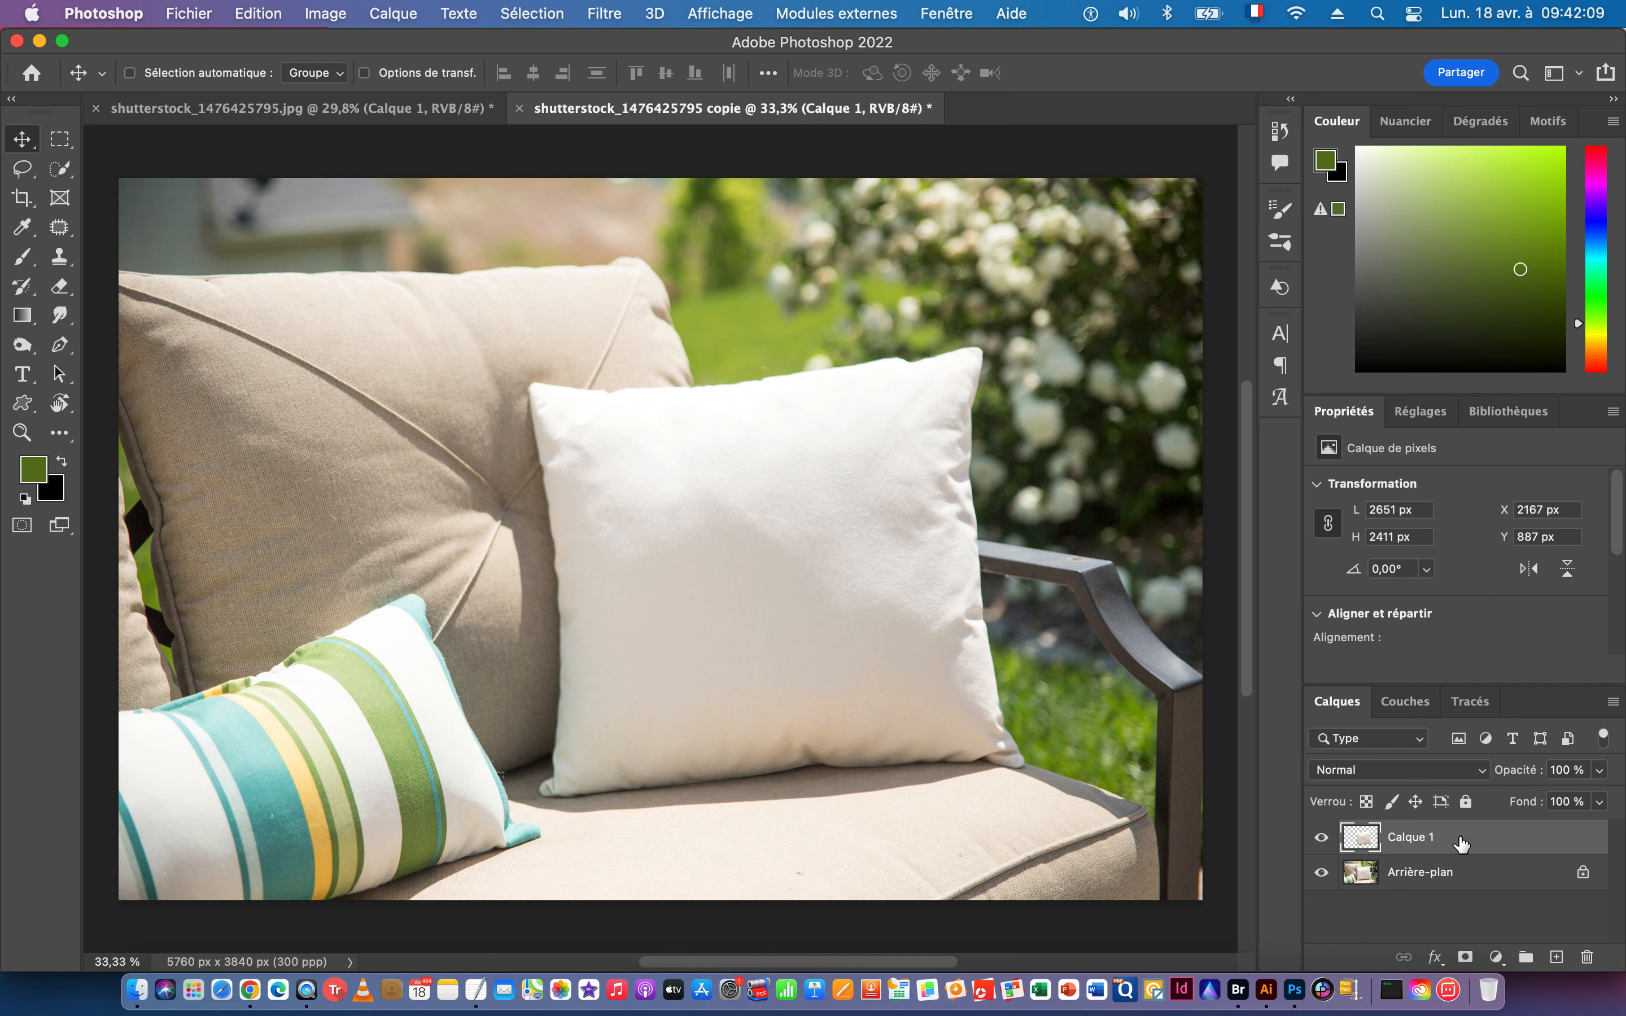
{"action": "left_click_drag", "start_coordinate": [1461, 844], "coordinate": [1587, 957]}
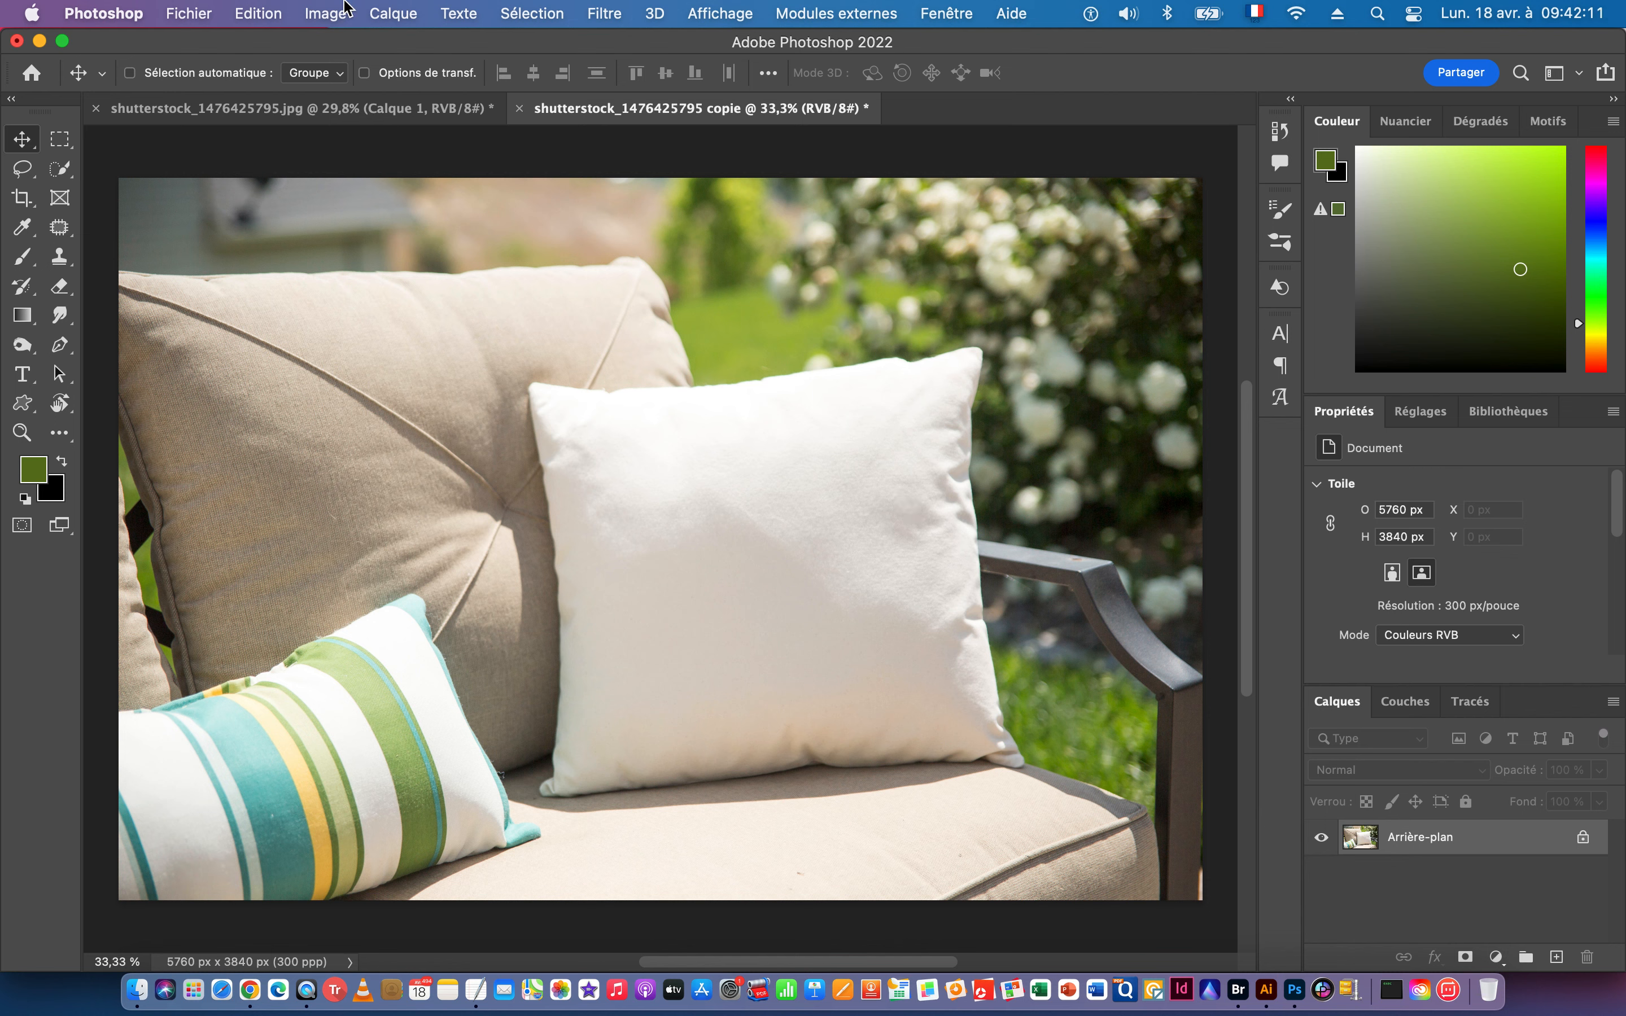
Convert the duplicated image to black and white with the default preset of the Black & White adjustment.
{"action": "left_click", "coordinate": [325, 14]}
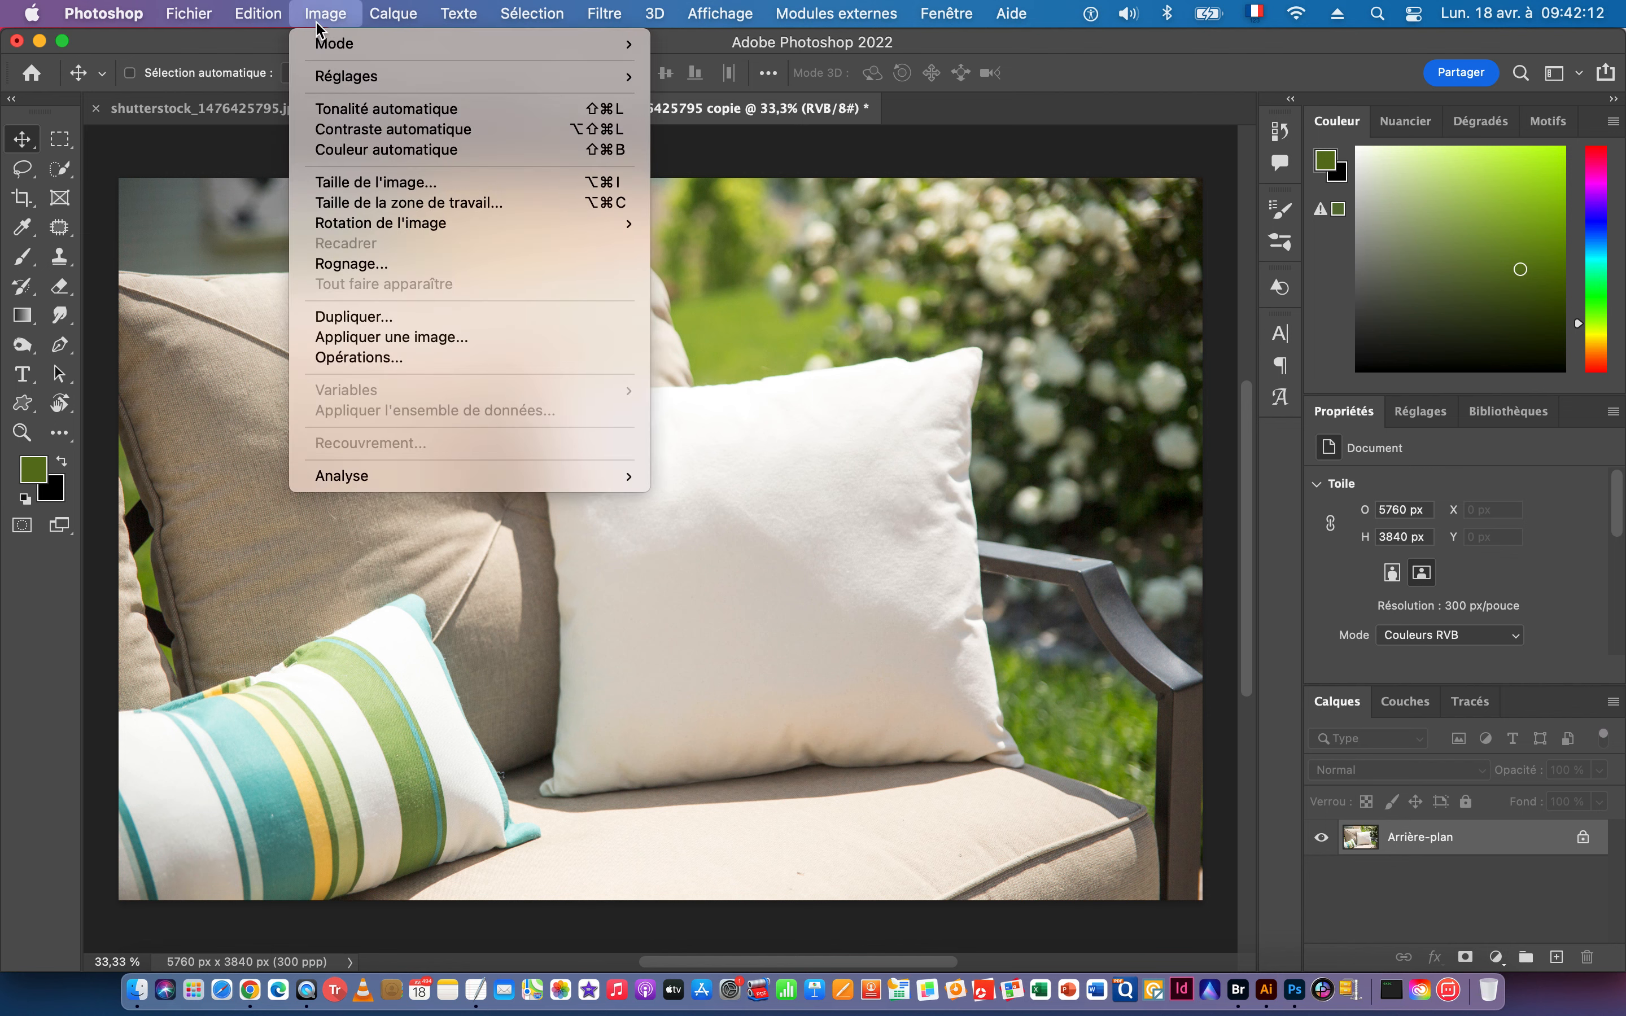
{"action": "mouse_move", "coordinate": [347, 82]}
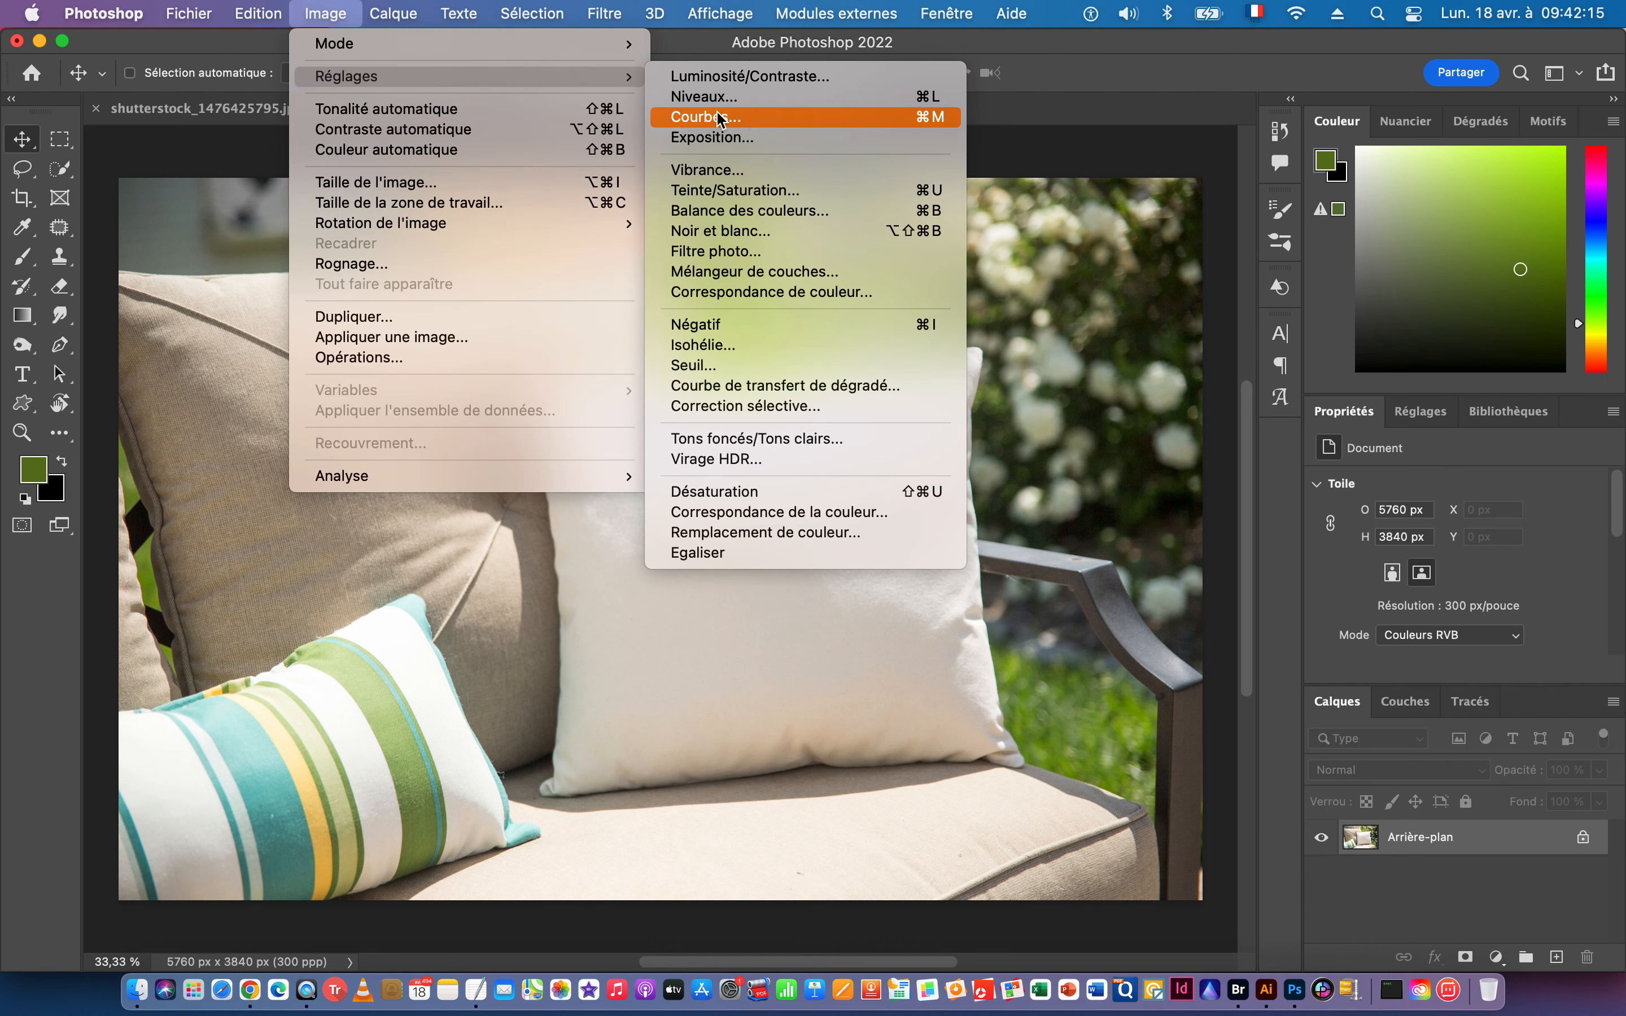
{"action": "left_click", "coordinate": [728, 230]}
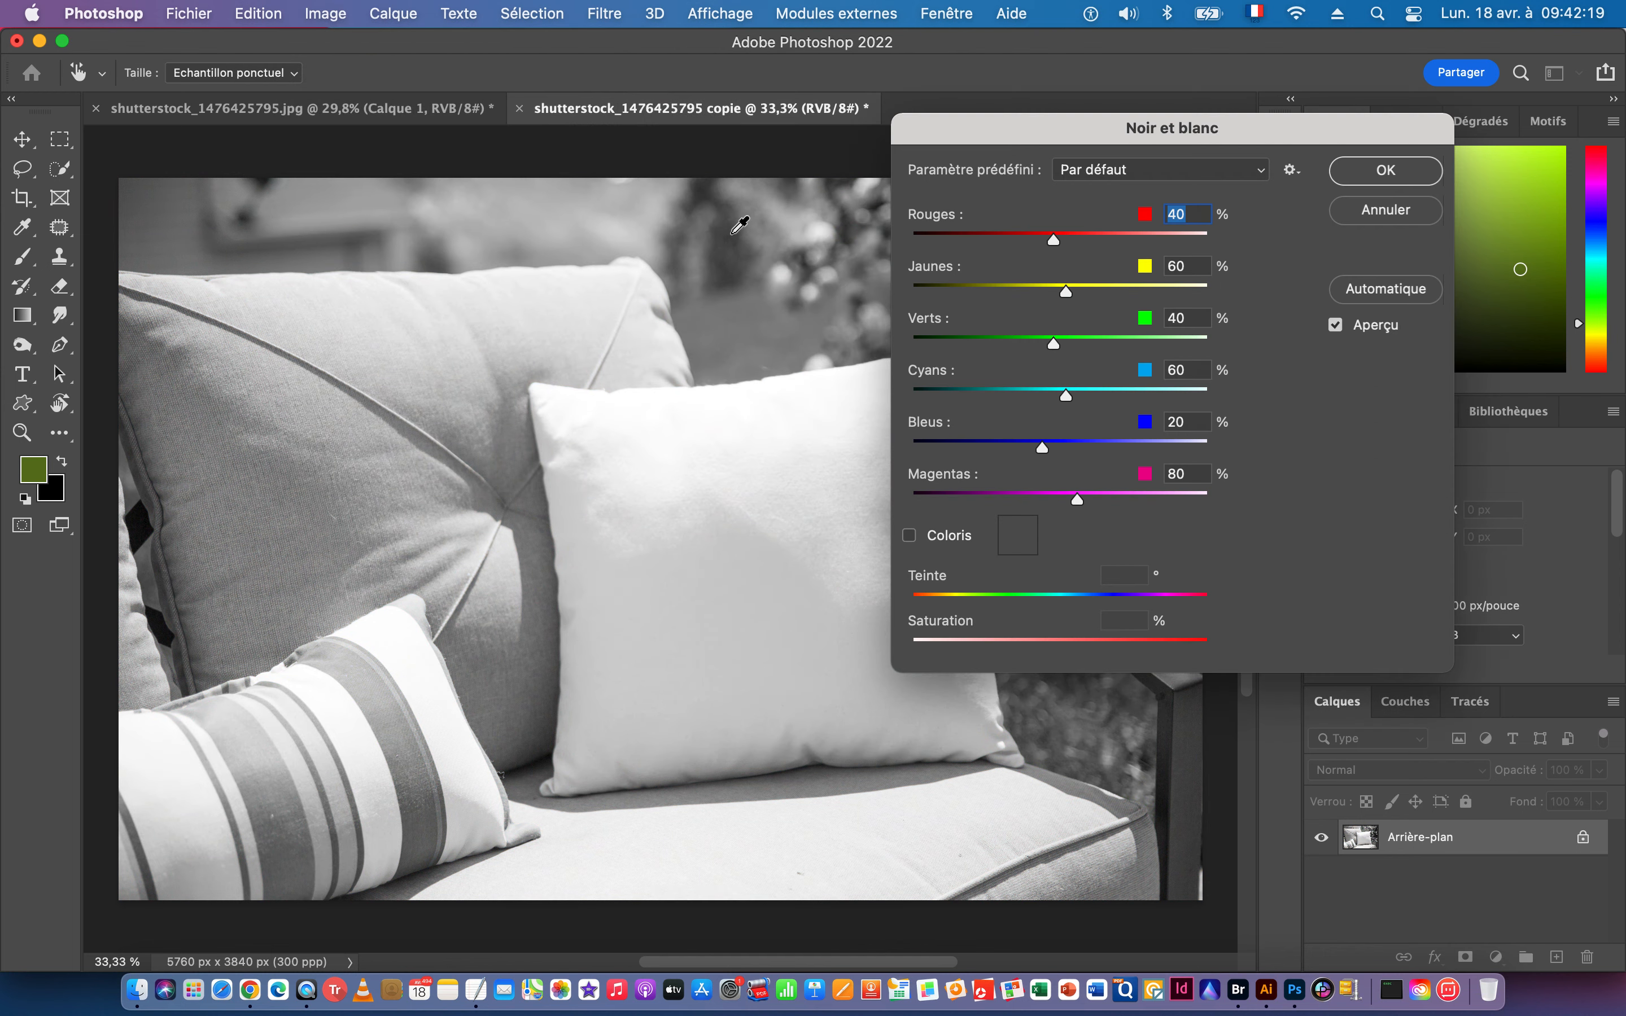
{"action": "left_click_drag", "start_coordinate": [1122, 138], "coordinate": [1230, 113]}
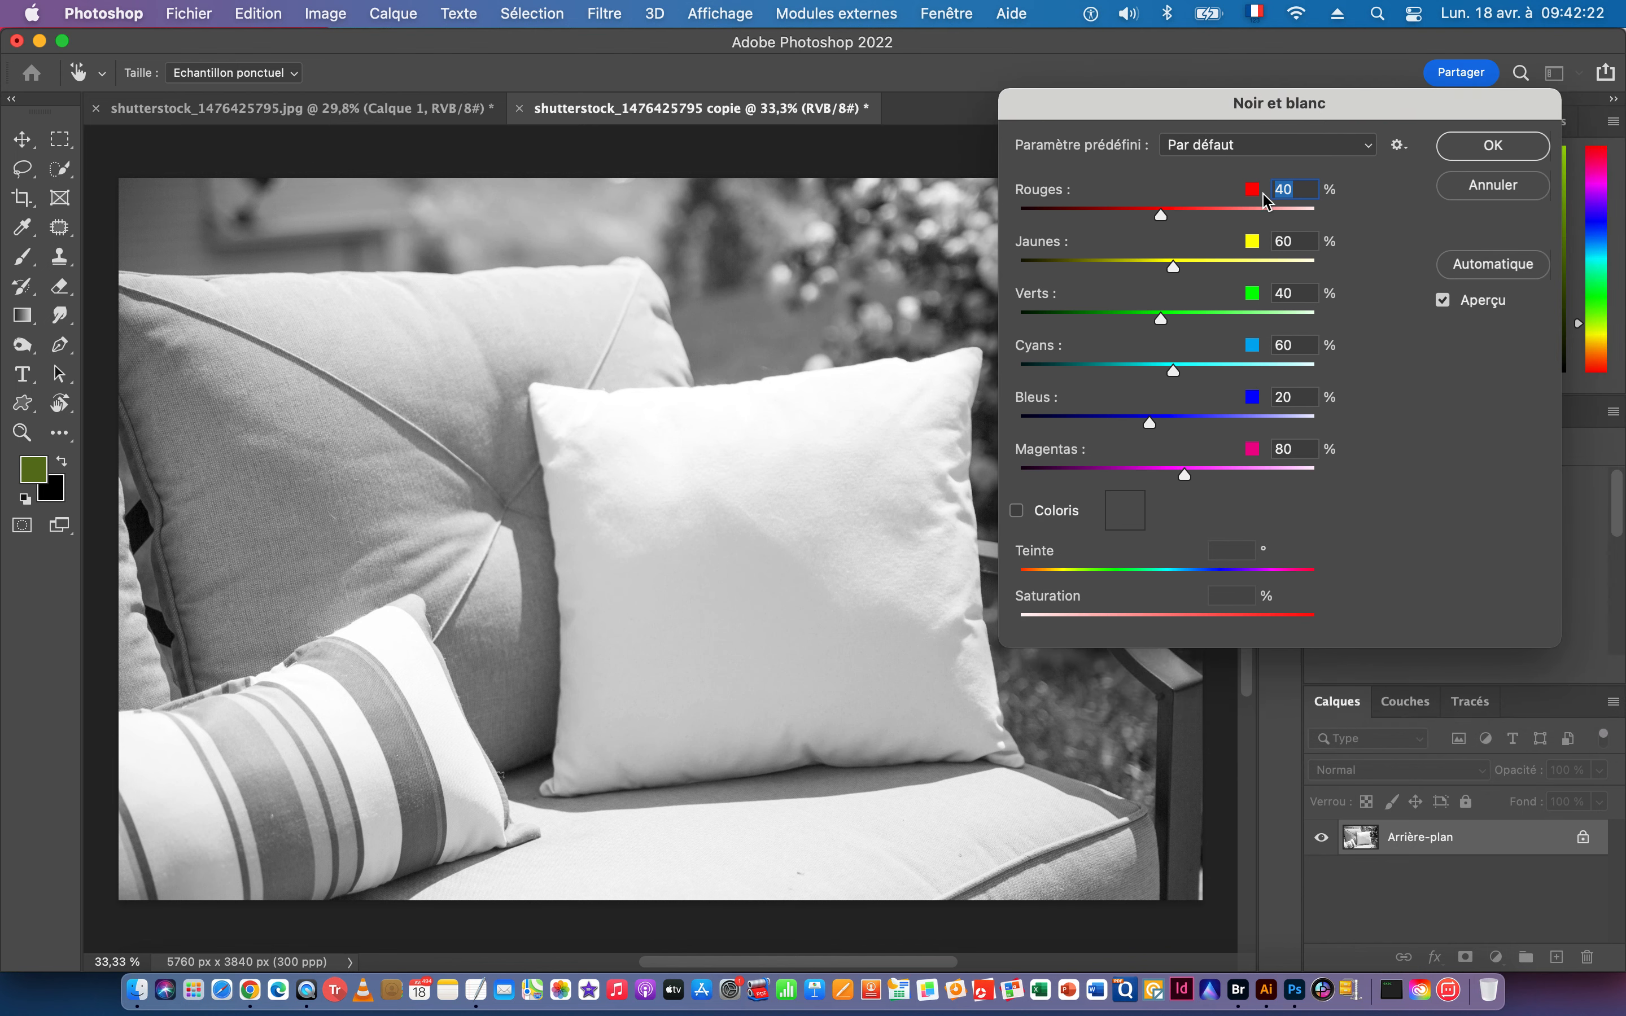
{"action": "left_click", "coordinate": [1474, 156]}
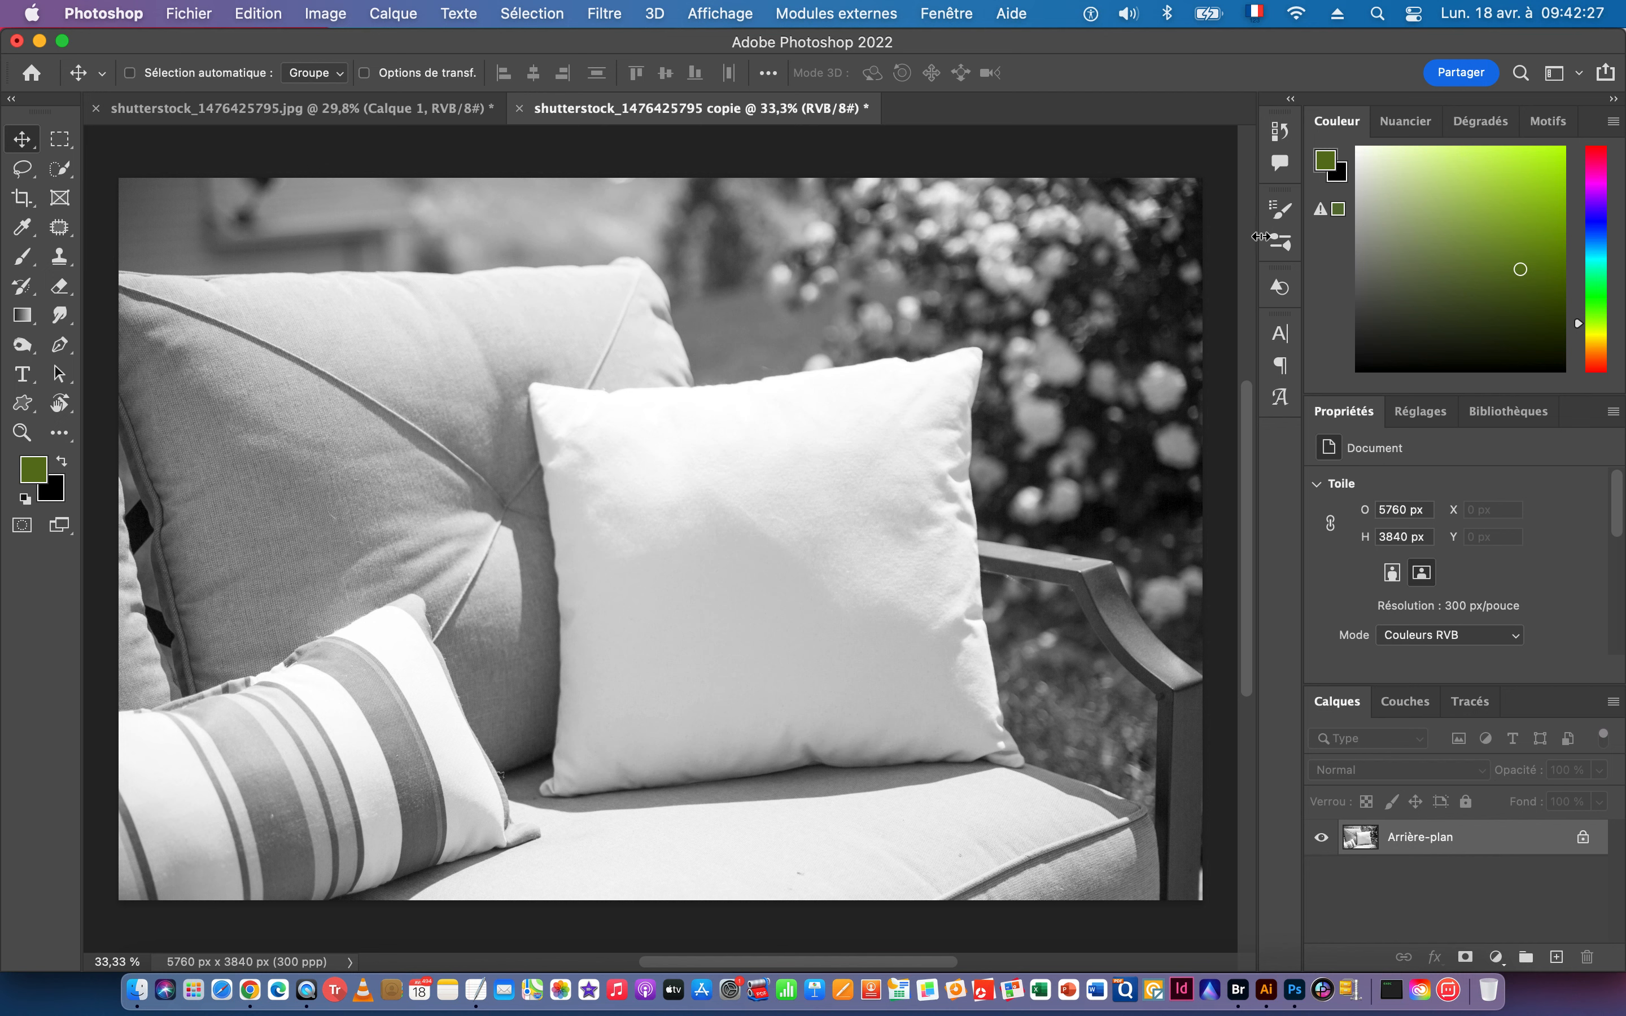
Soften the black-and-white copy slightly with a small-radius Gaussian Blur.
{"action": "left_click", "coordinate": [600, 19]}
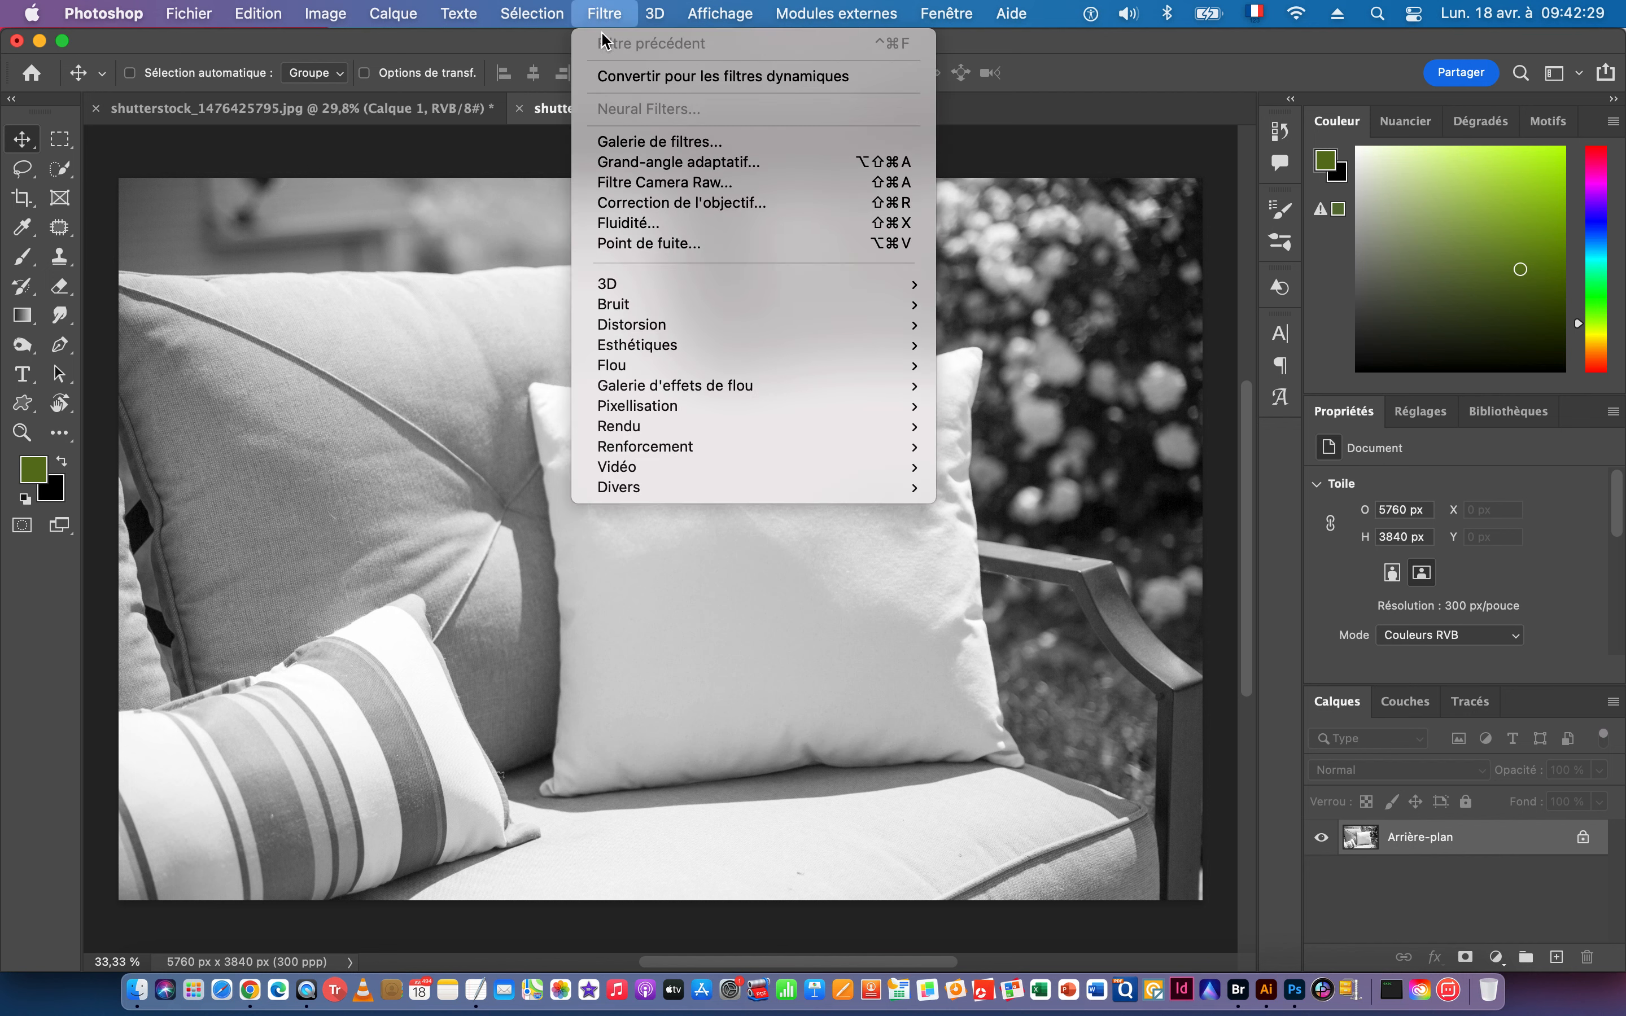
{"action": "mouse_move", "coordinate": [639, 364]}
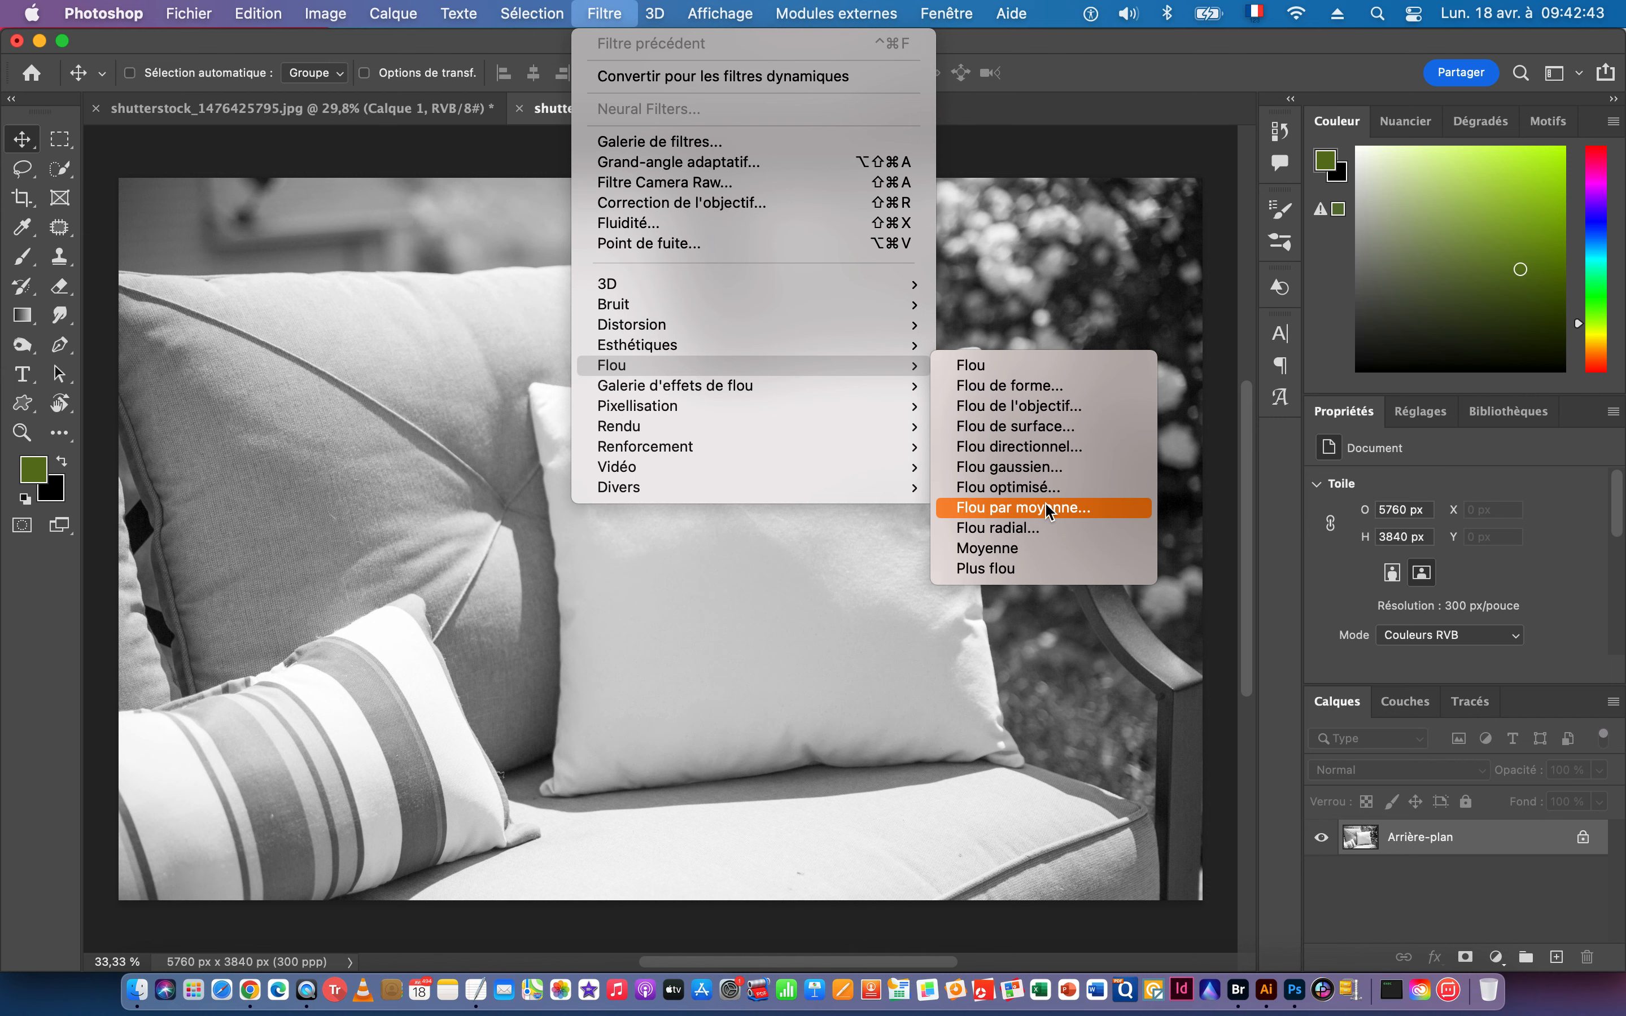
{"action": "left_click", "coordinate": [1040, 476]}
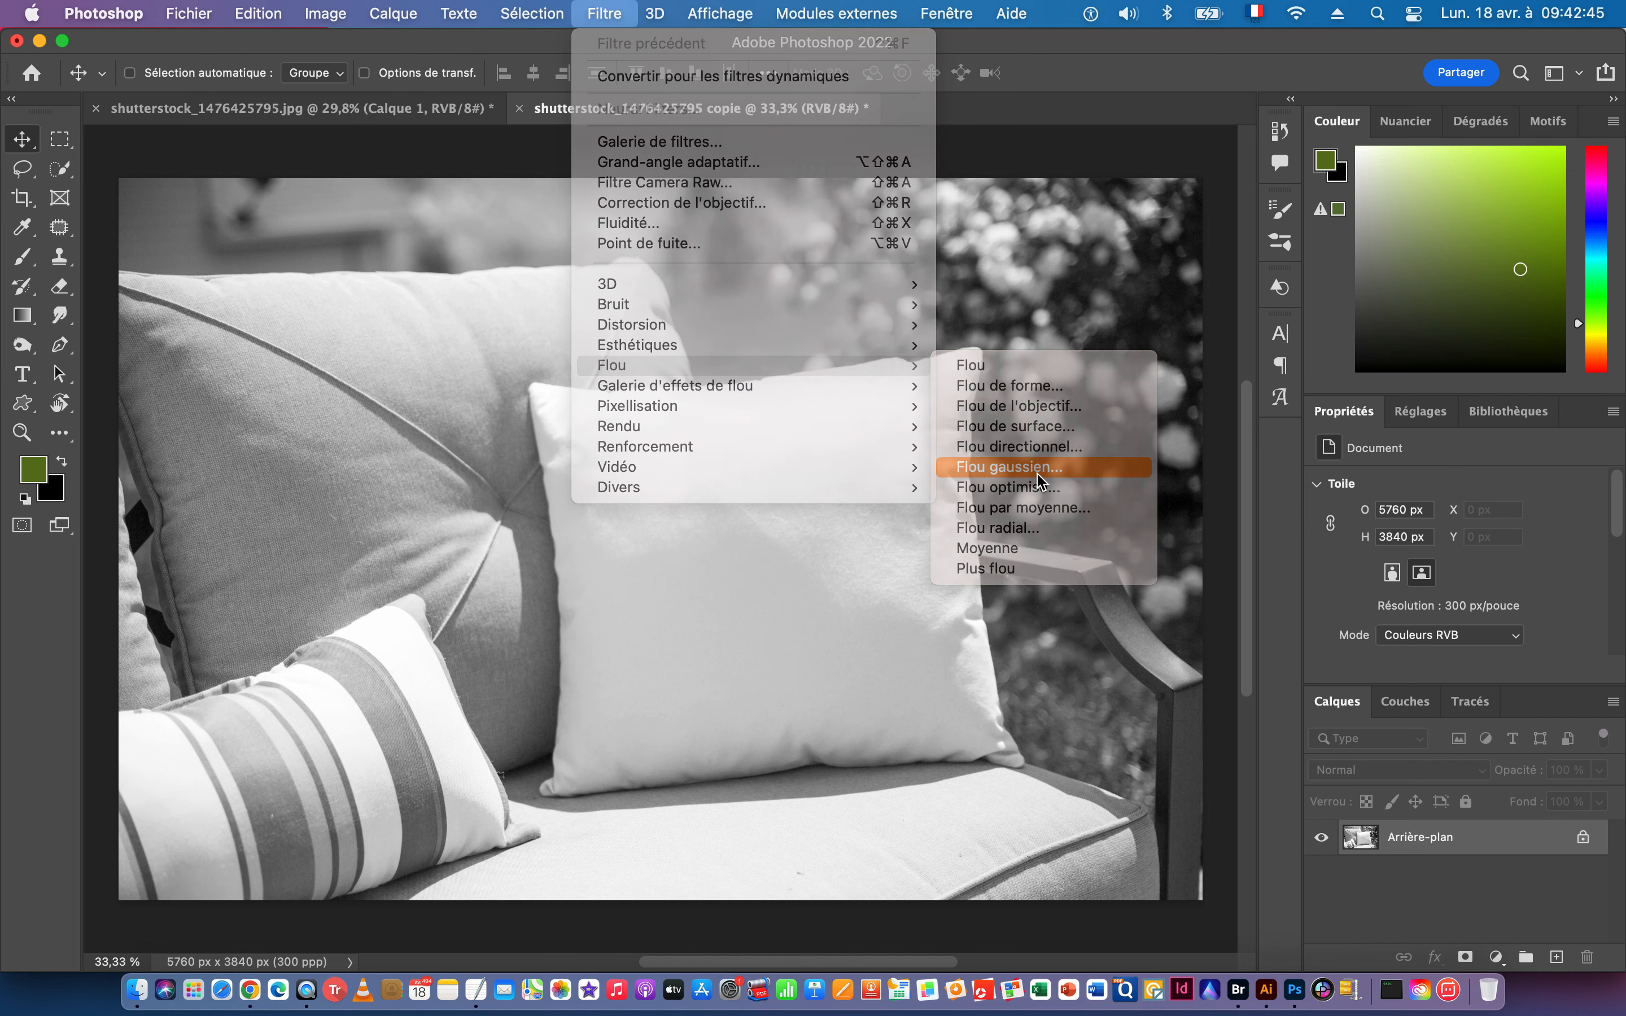
{"action": "left_click_drag", "start_coordinate": [661, 512], "coordinate": [618, 519]}
{"action": "scroll", "coordinate": [618, 519], "scroll_direction": "down", "scroll_amount": 1}
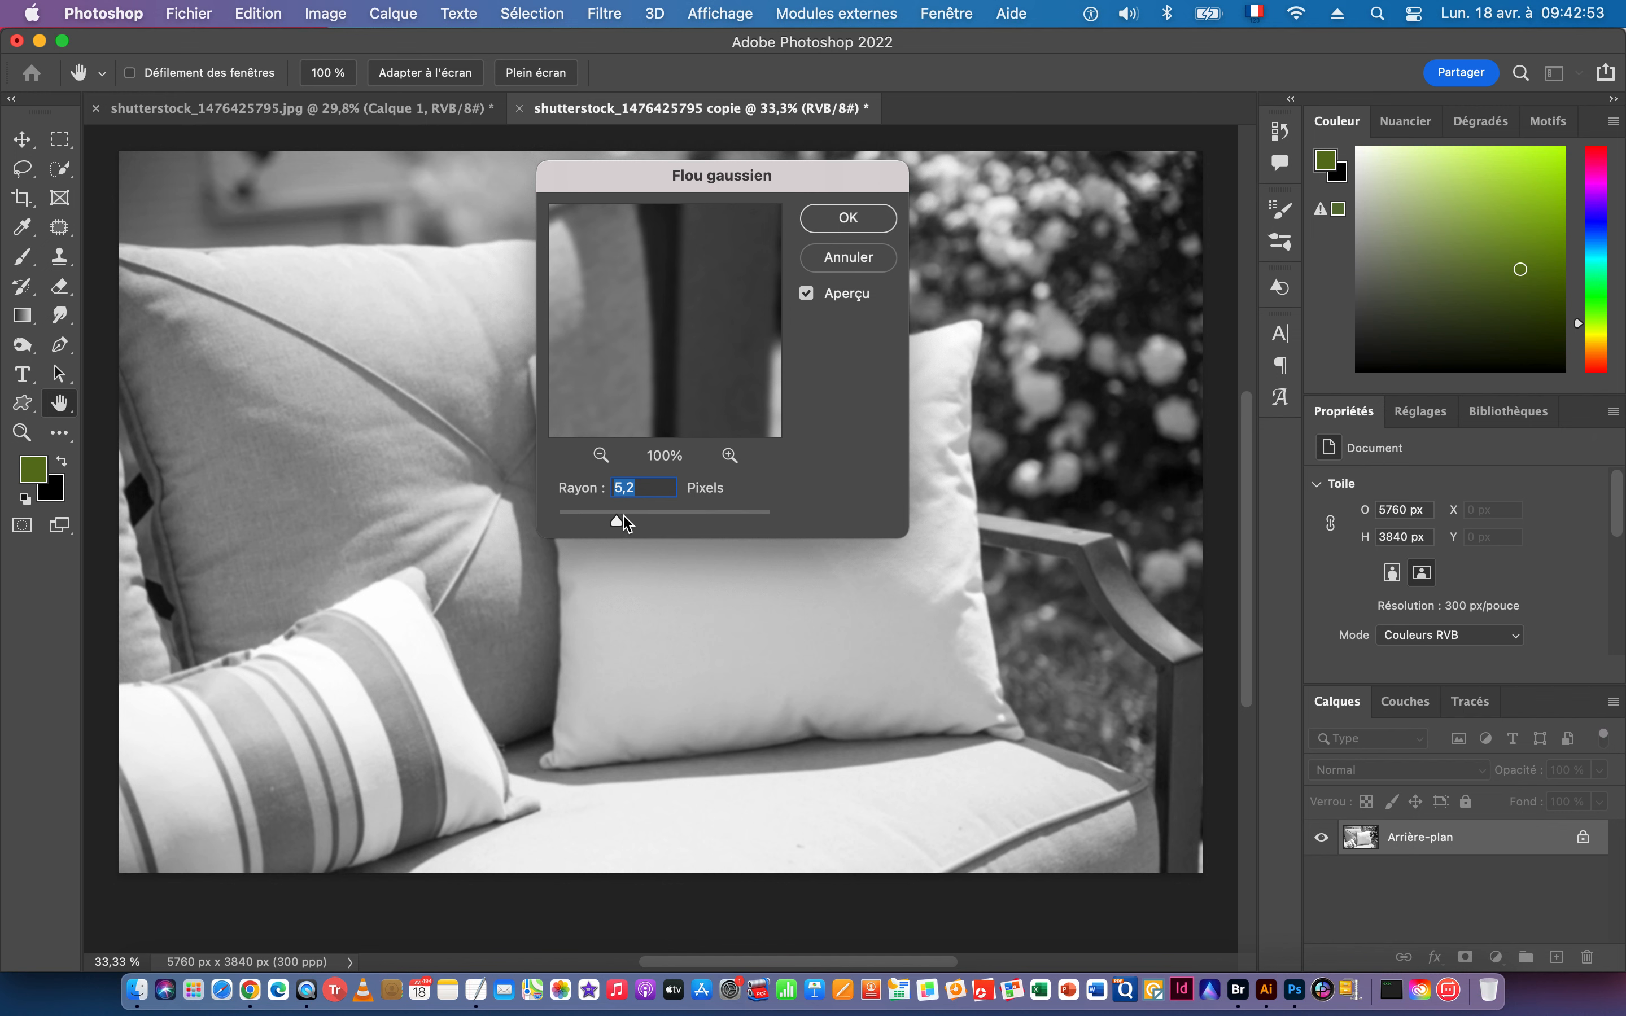
{"action": "left_click_drag", "start_coordinate": [619, 523], "coordinate": [623, 529]}
{"action": "left_click_drag", "start_coordinate": [621, 523], "coordinate": [625, 525]}
{"action": "left_click", "coordinate": [845, 218]}
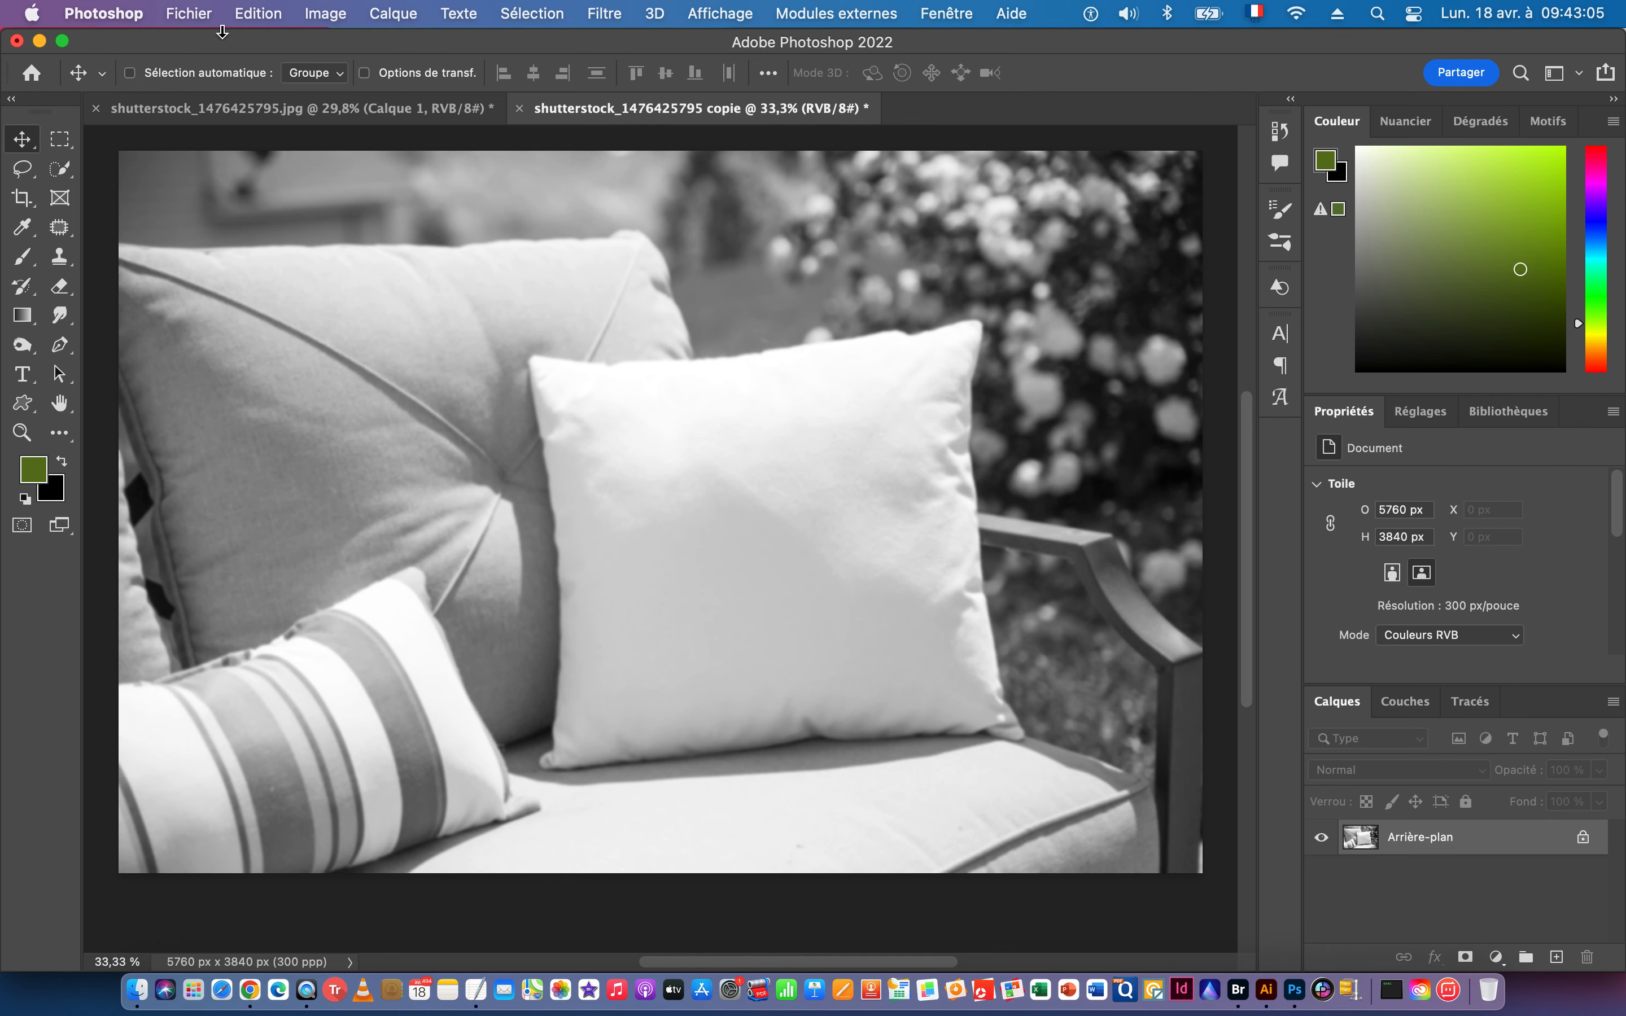
Save the blurred copy as the JPEG Motif_1 in the "Appliquer un motif" folder, at maximum quality 12.
{"action": "left_click", "coordinate": [188, 15]}
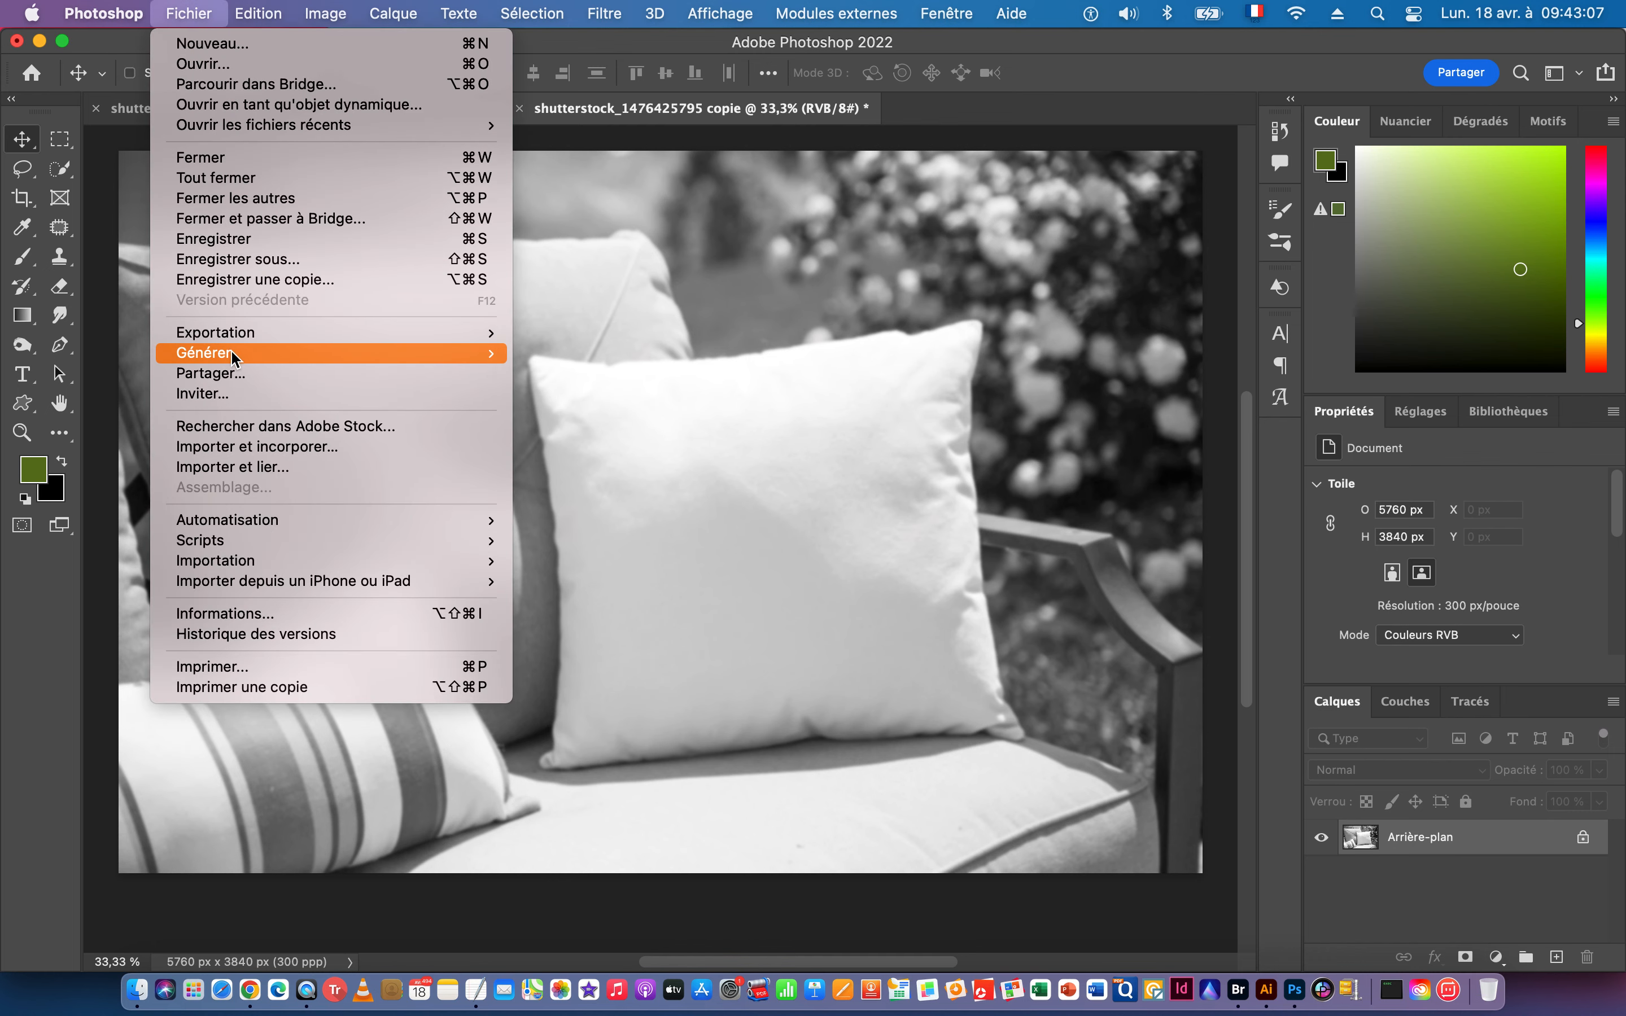
{"action": "left_click", "coordinate": [276, 260]}
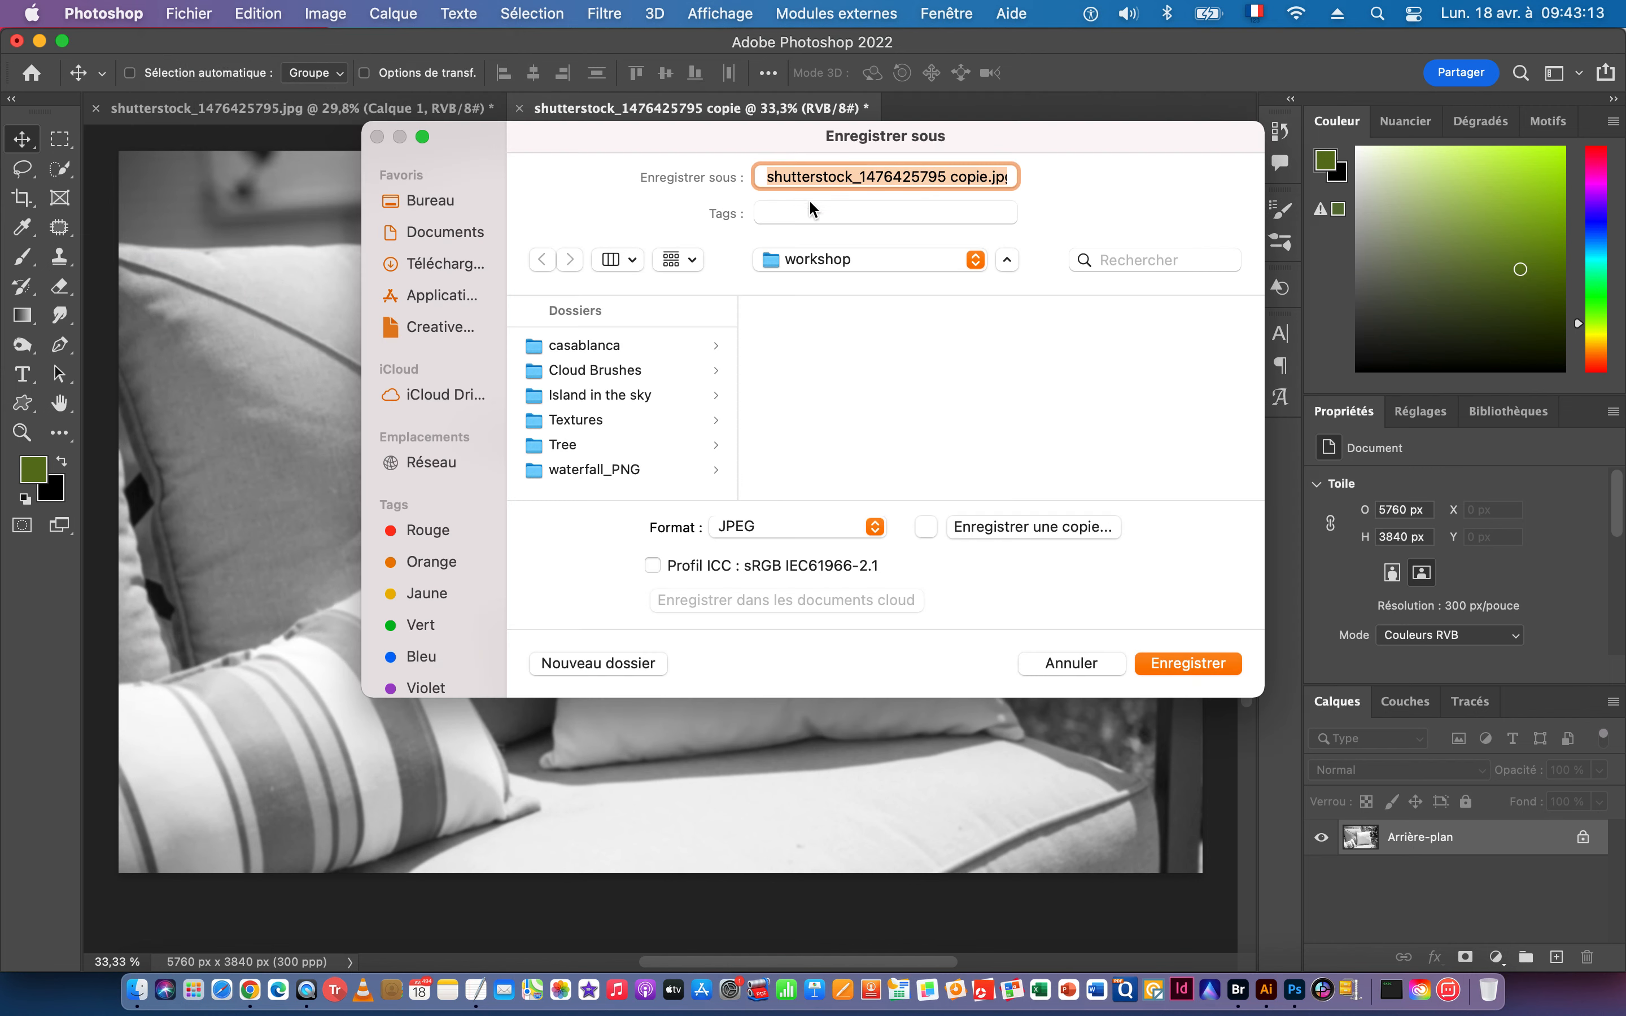
{"action": "left_click", "coordinate": [853, 256]}
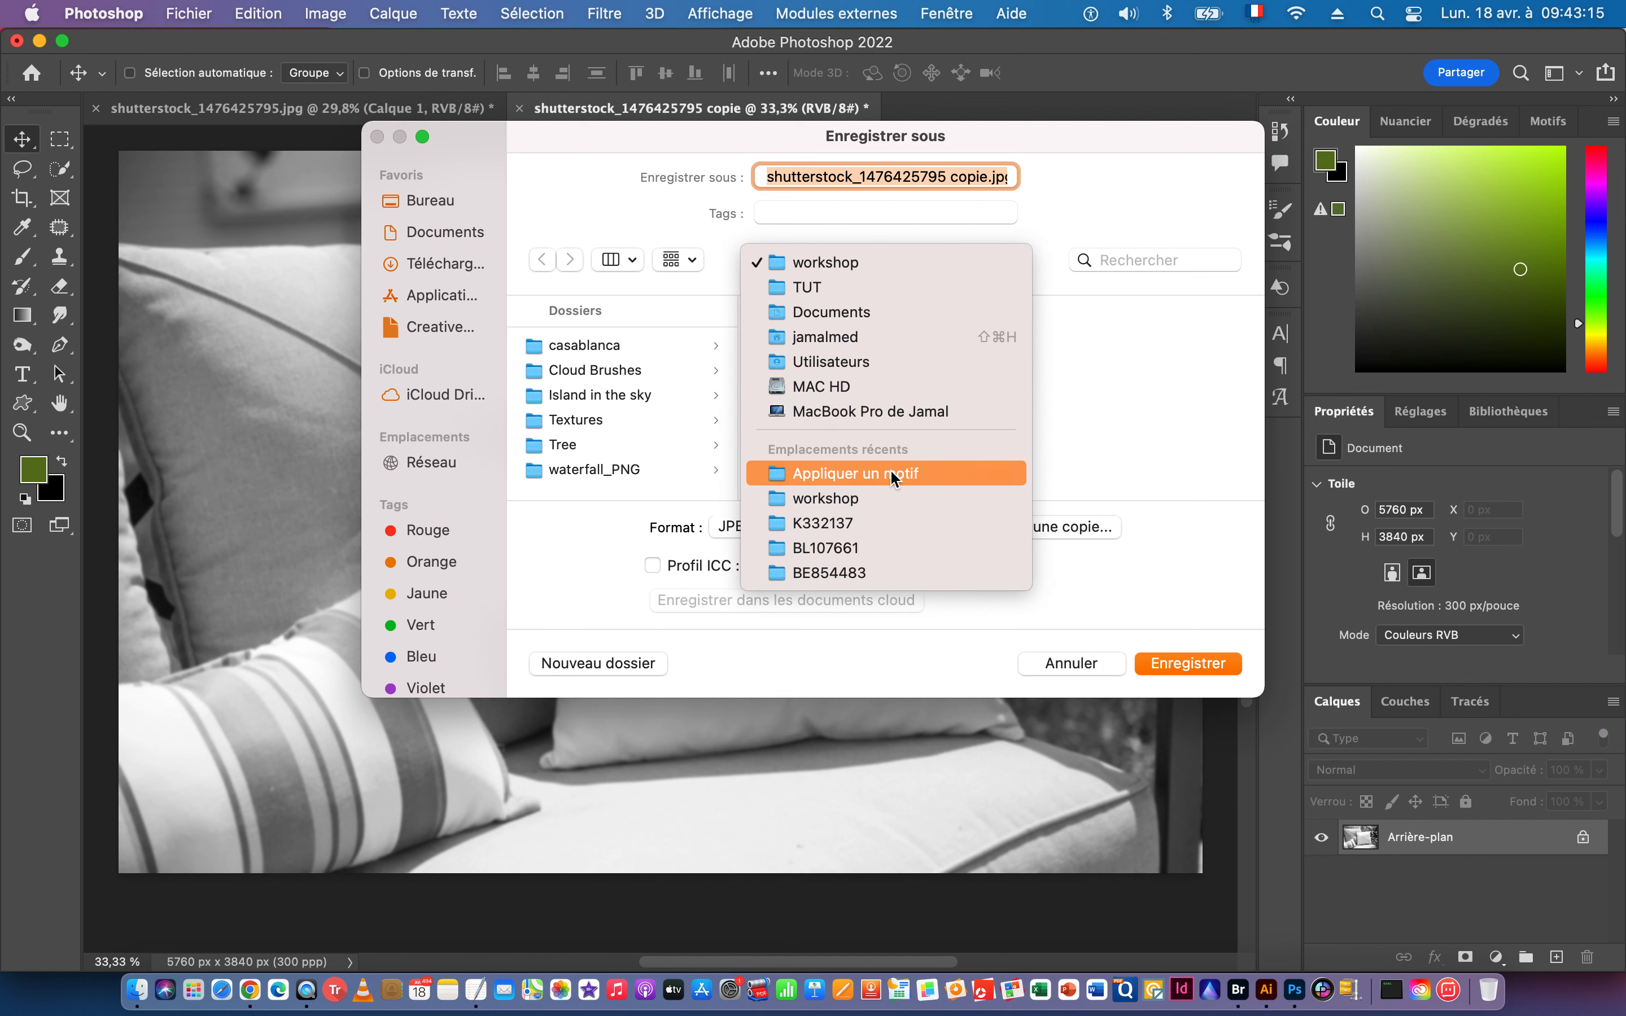
{"action": "left_click", "coordinate": [877, 476]}
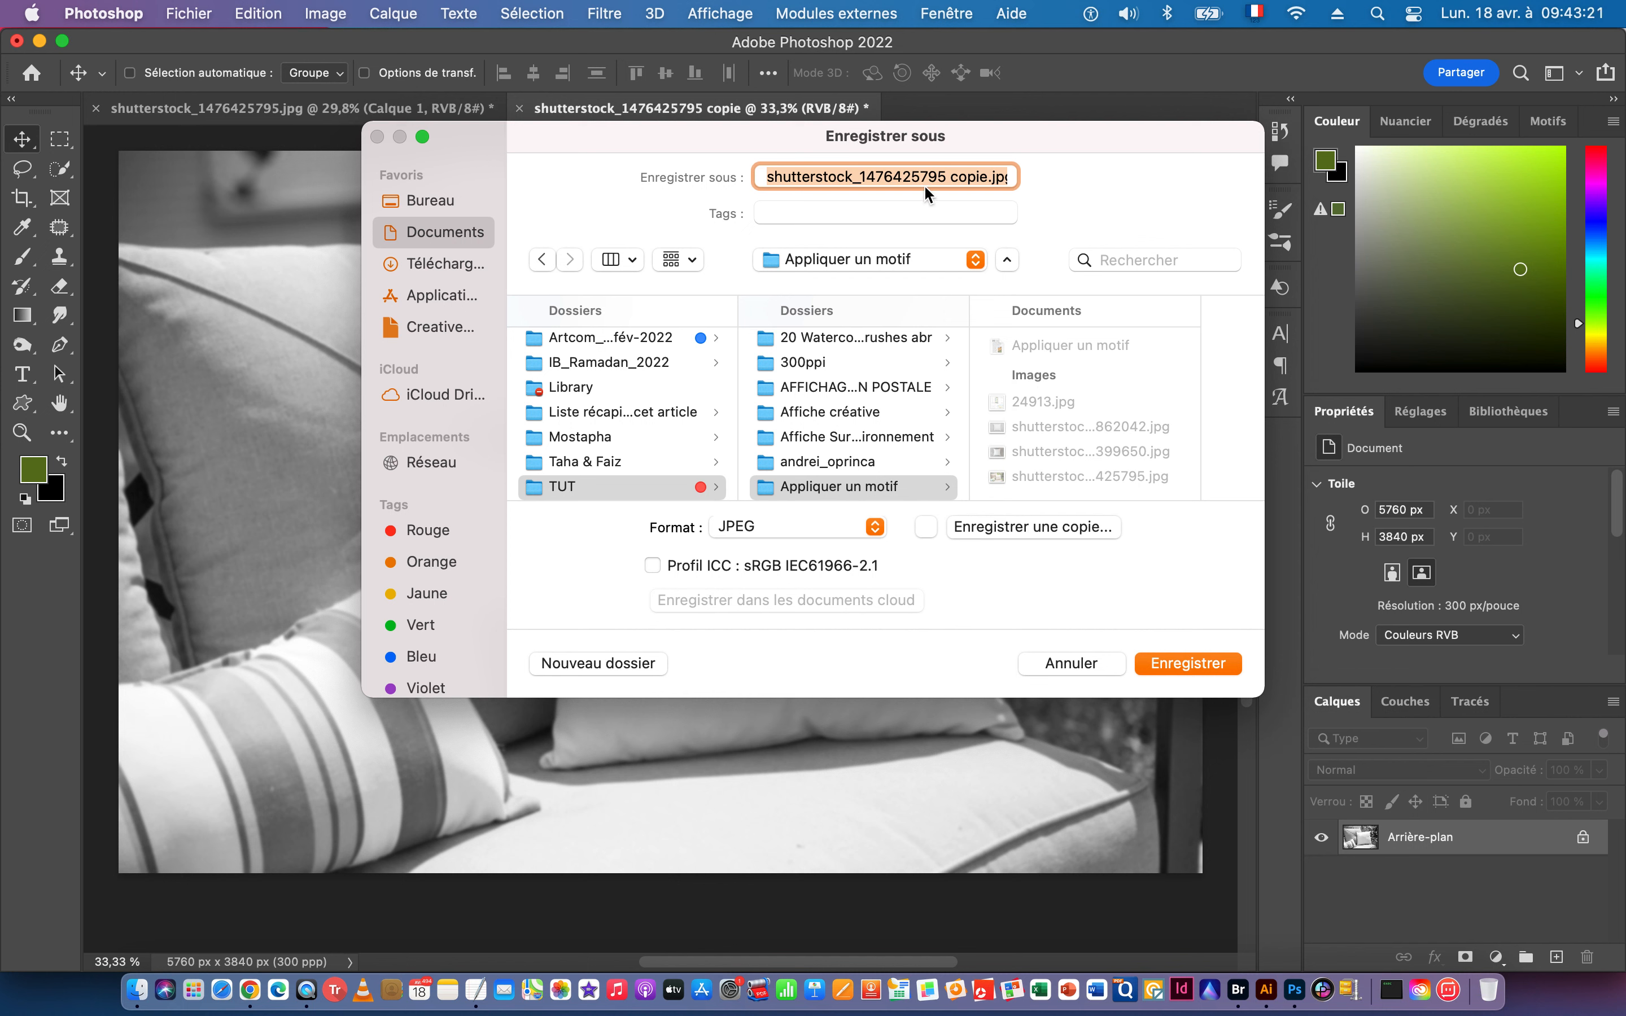
{"action": "type", "text": "Motif_1"}
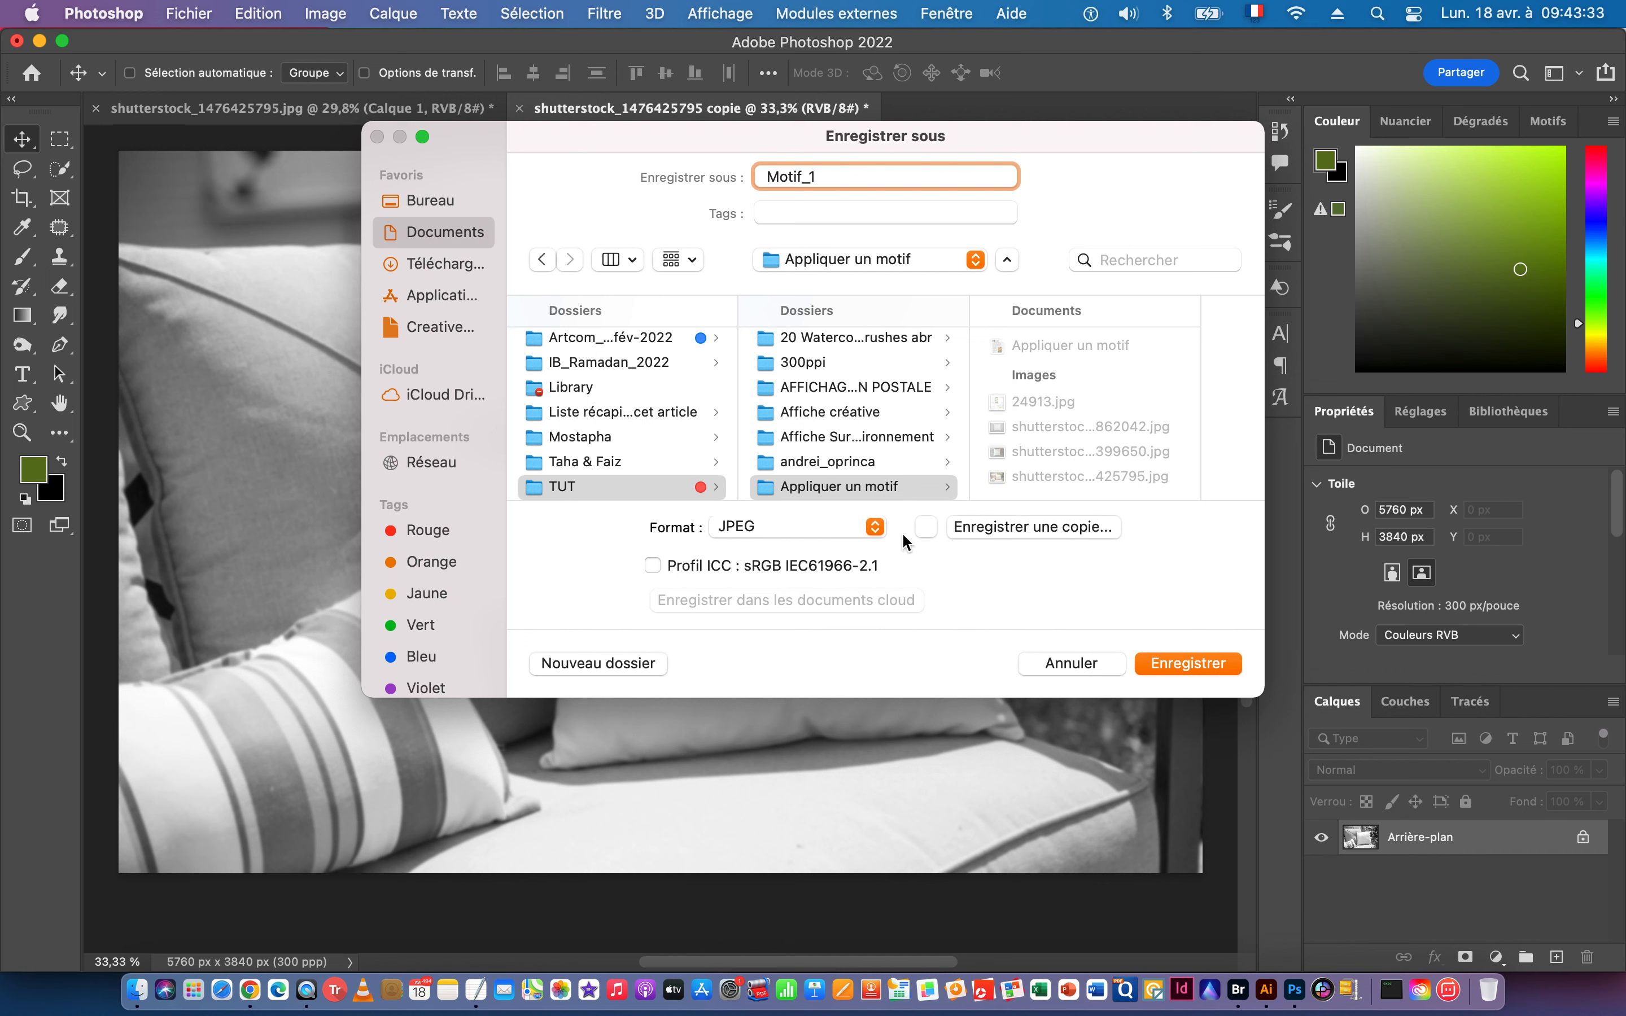
{"action": "left_click", "coordinate": [1194, 664]}
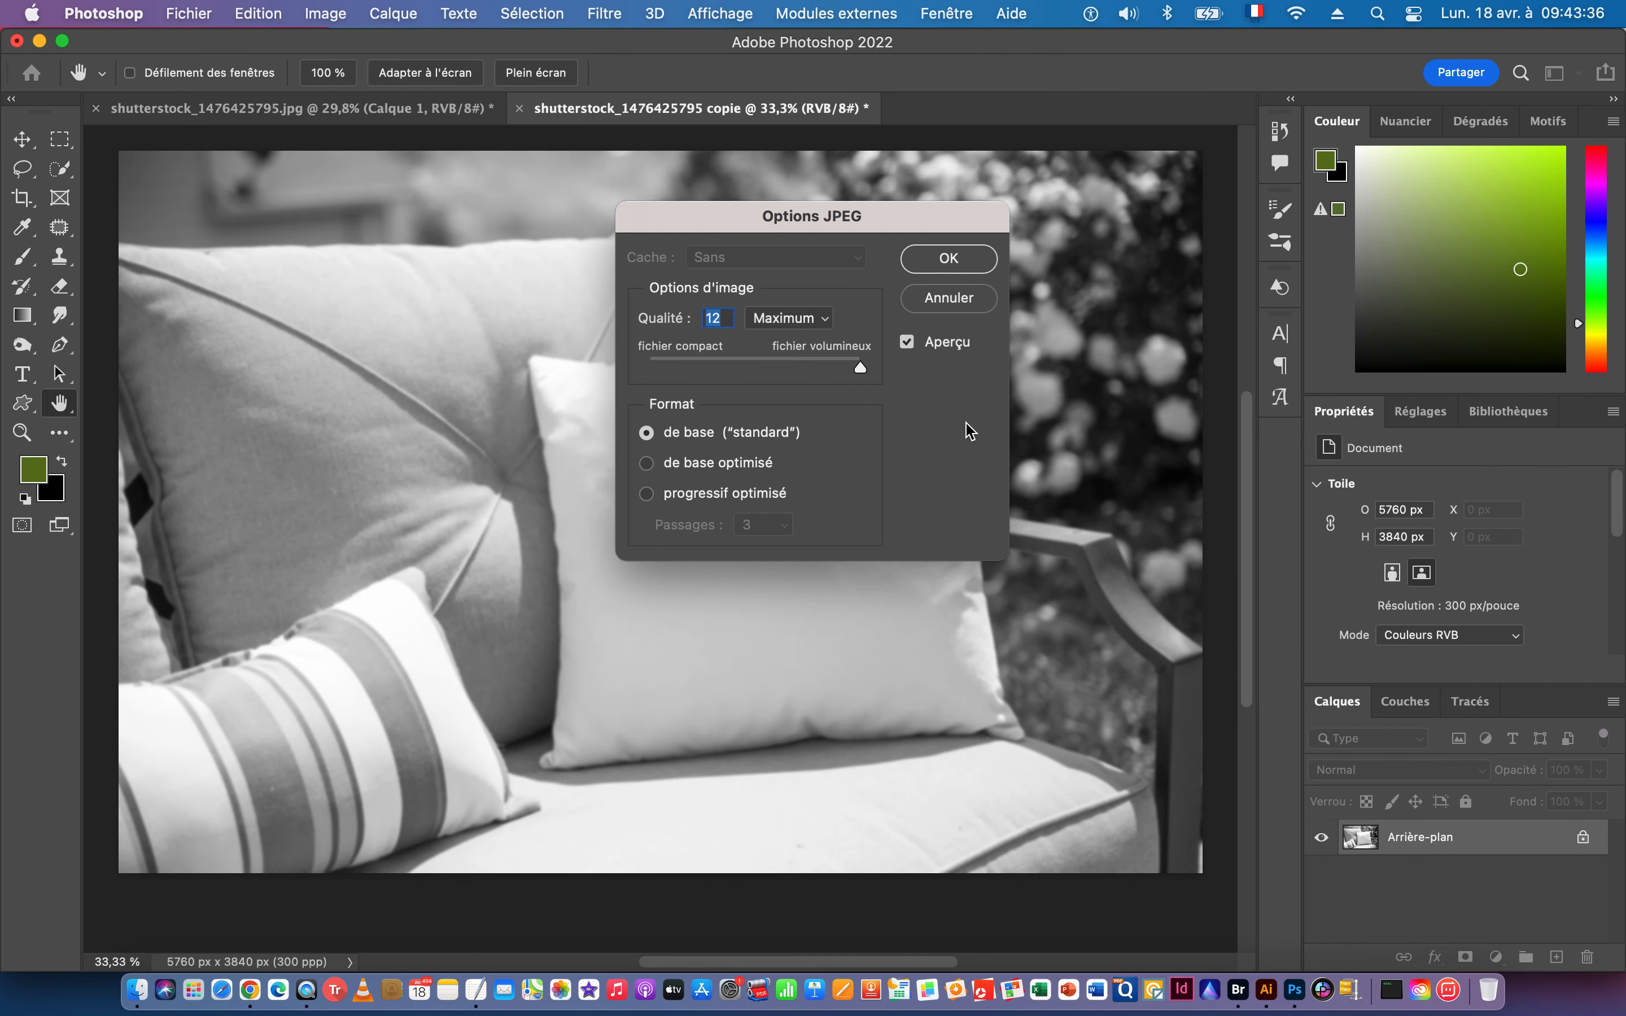
{"action": "left_click", "coordinate": [949, 258]}
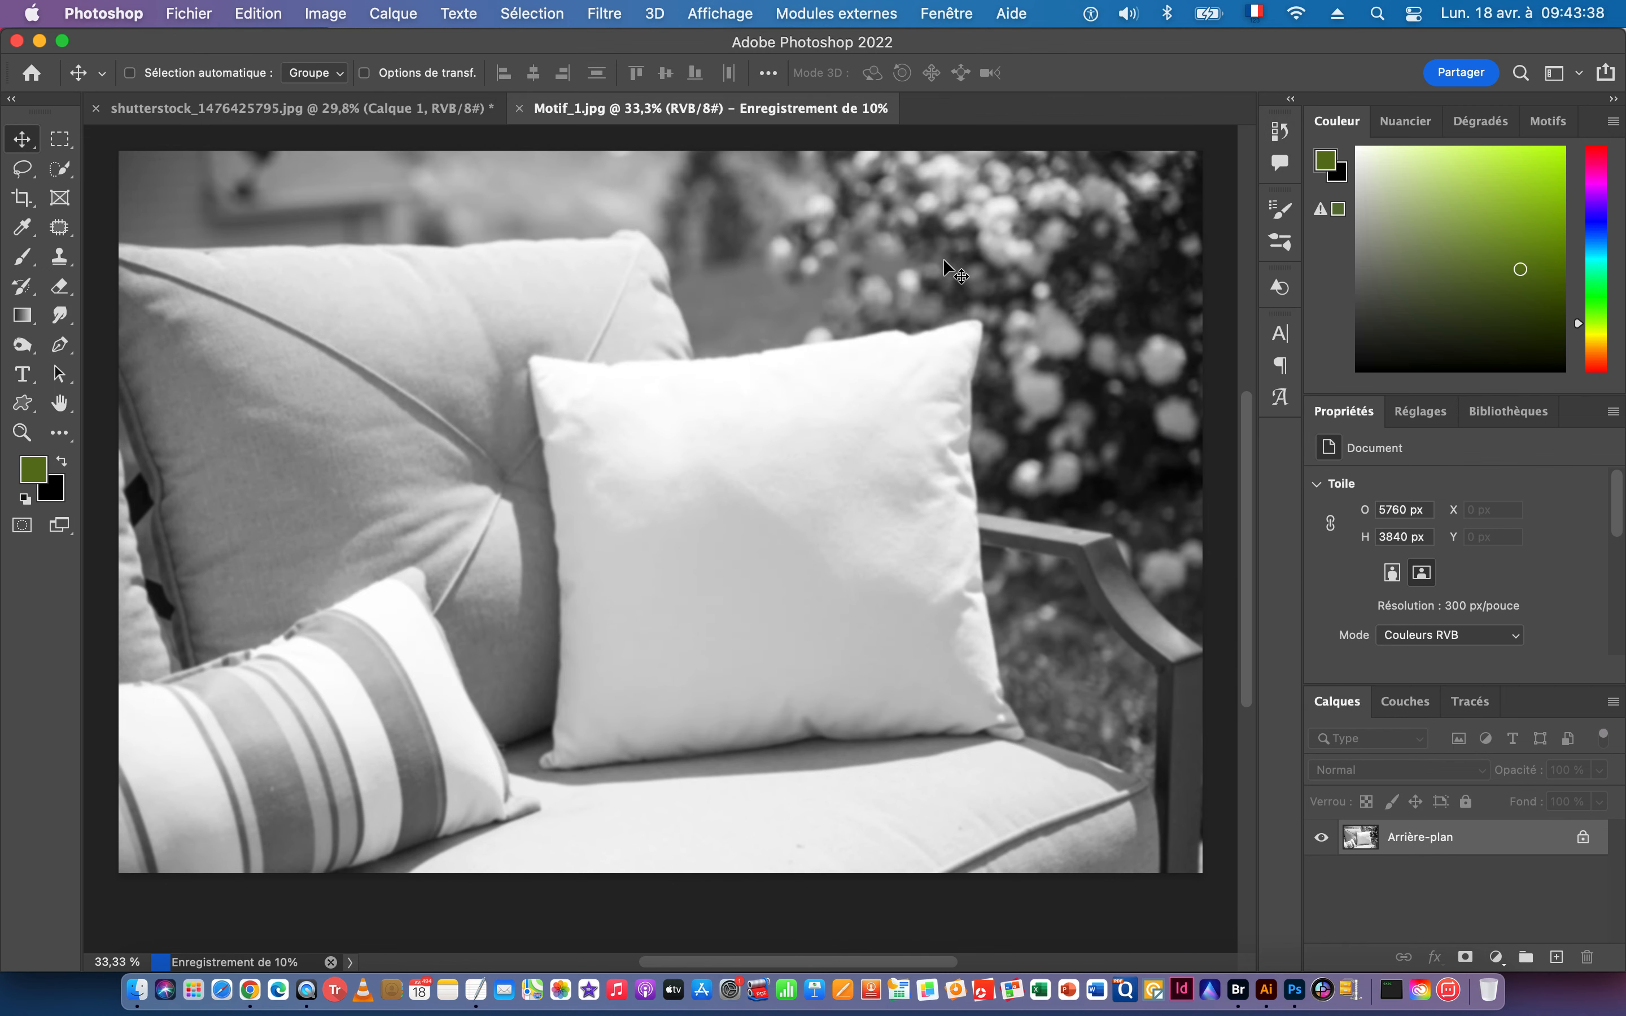
Return to the original colour photo and clear the selection around the pillow.
{"action": "left_click", "coordinate": [336, 109]}
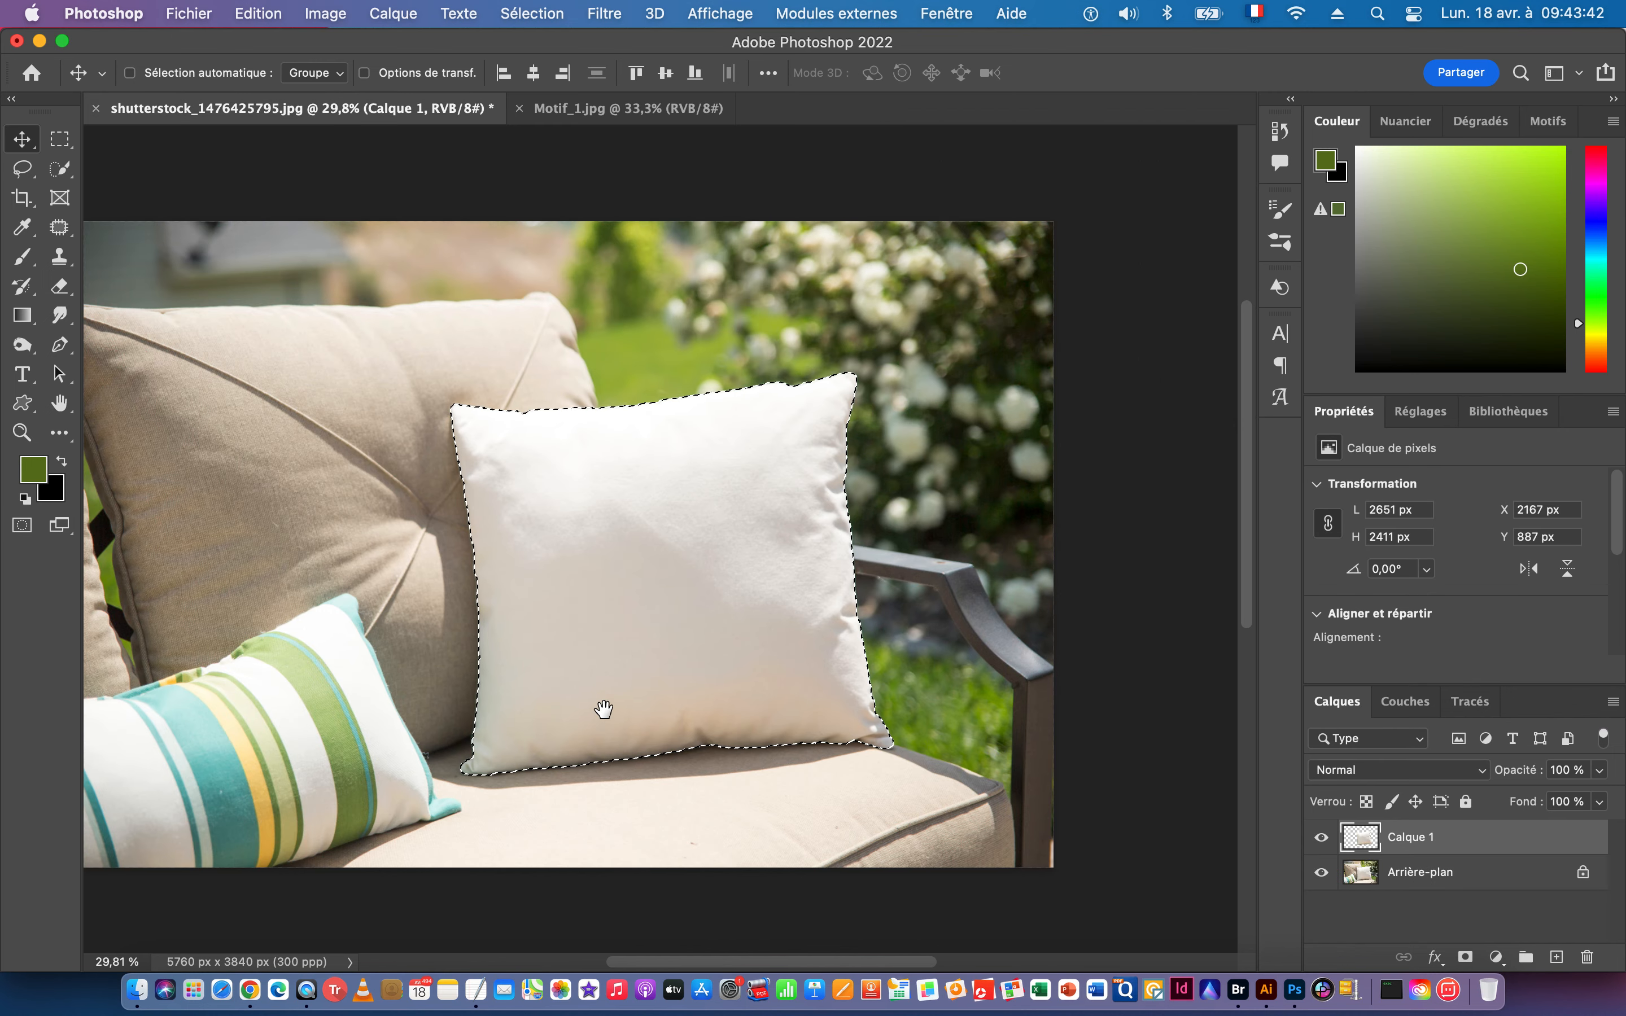
{"action": "left_click_drag", "start_coordinate": [606, 708], "coordinate": [709, 681]}
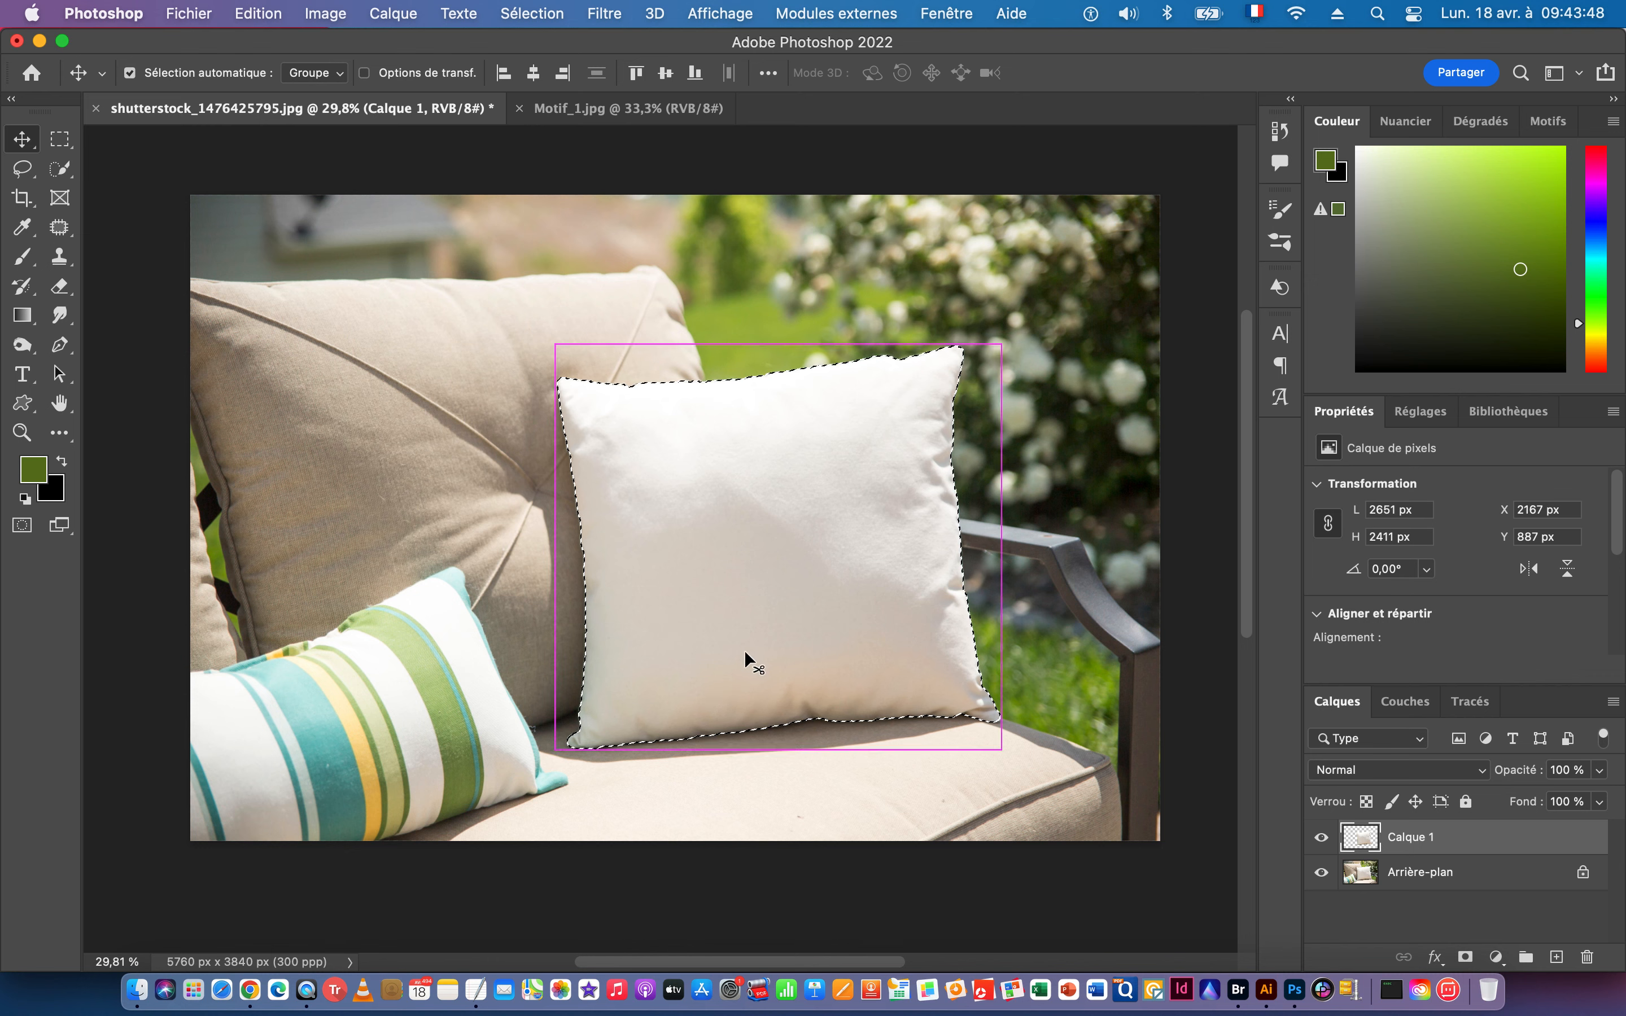
{"action": "key", "text": "super+d"}
Switch to Illustrator and copy the striped pattern group below the colour swatches.
{"action": "key", "text": "super+Tab"}
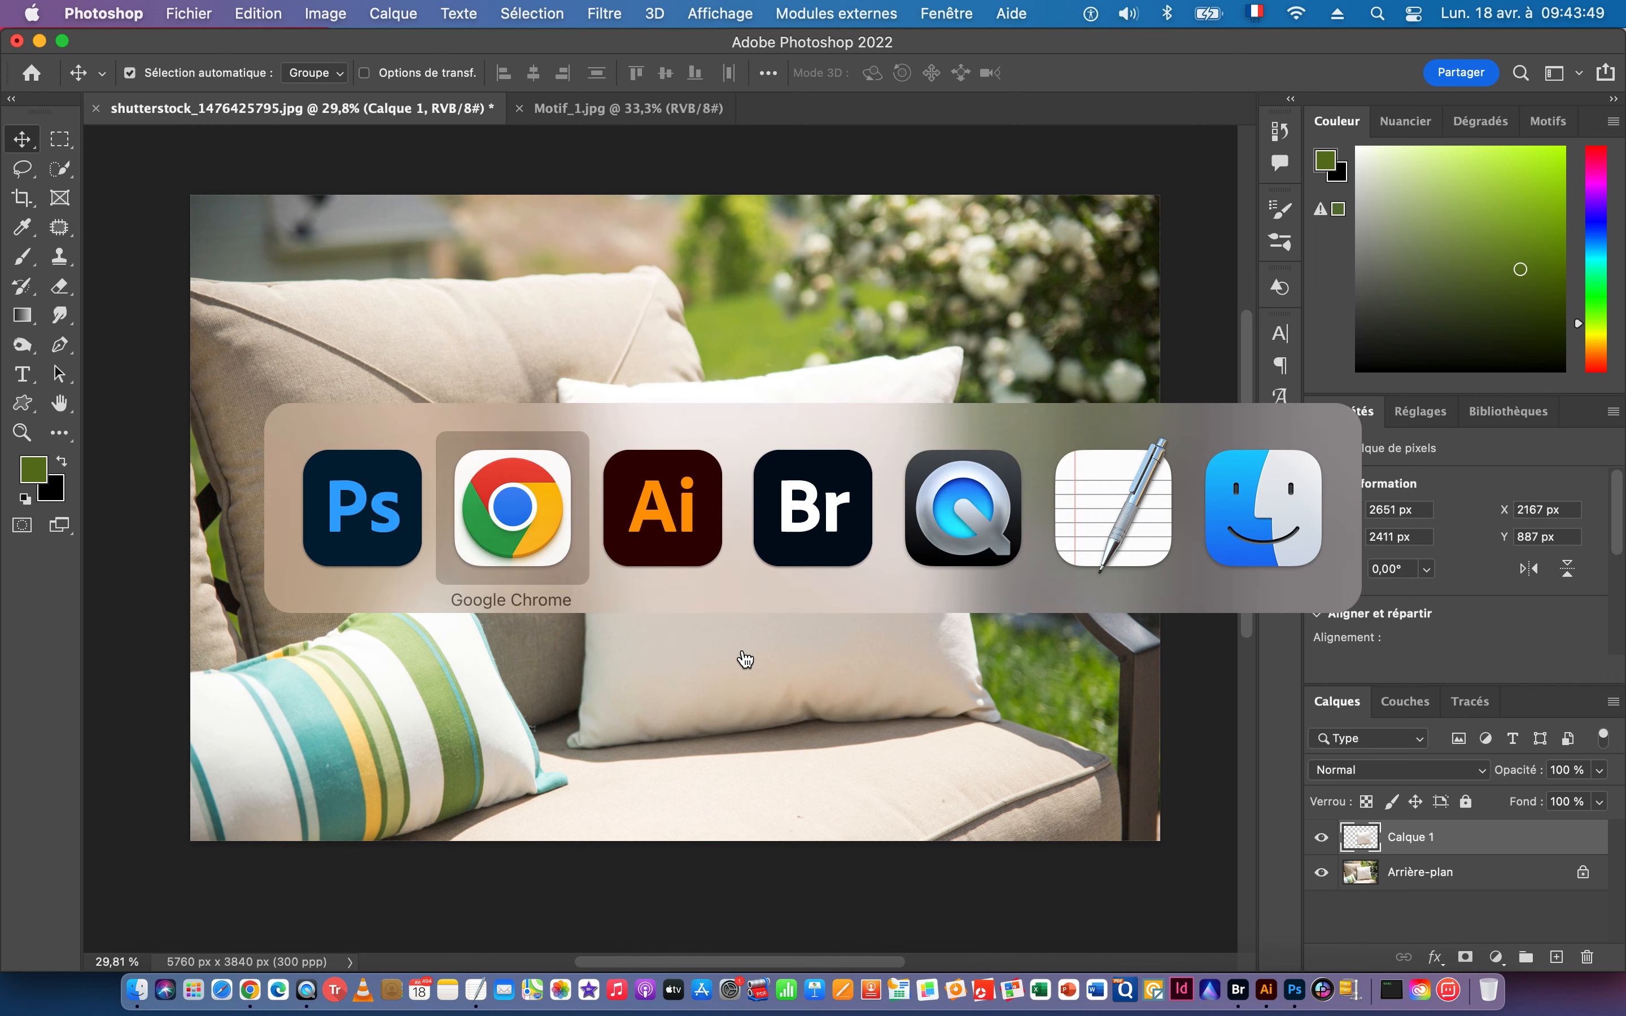
{"action": "left_click", "coordinate": [654, 519]}
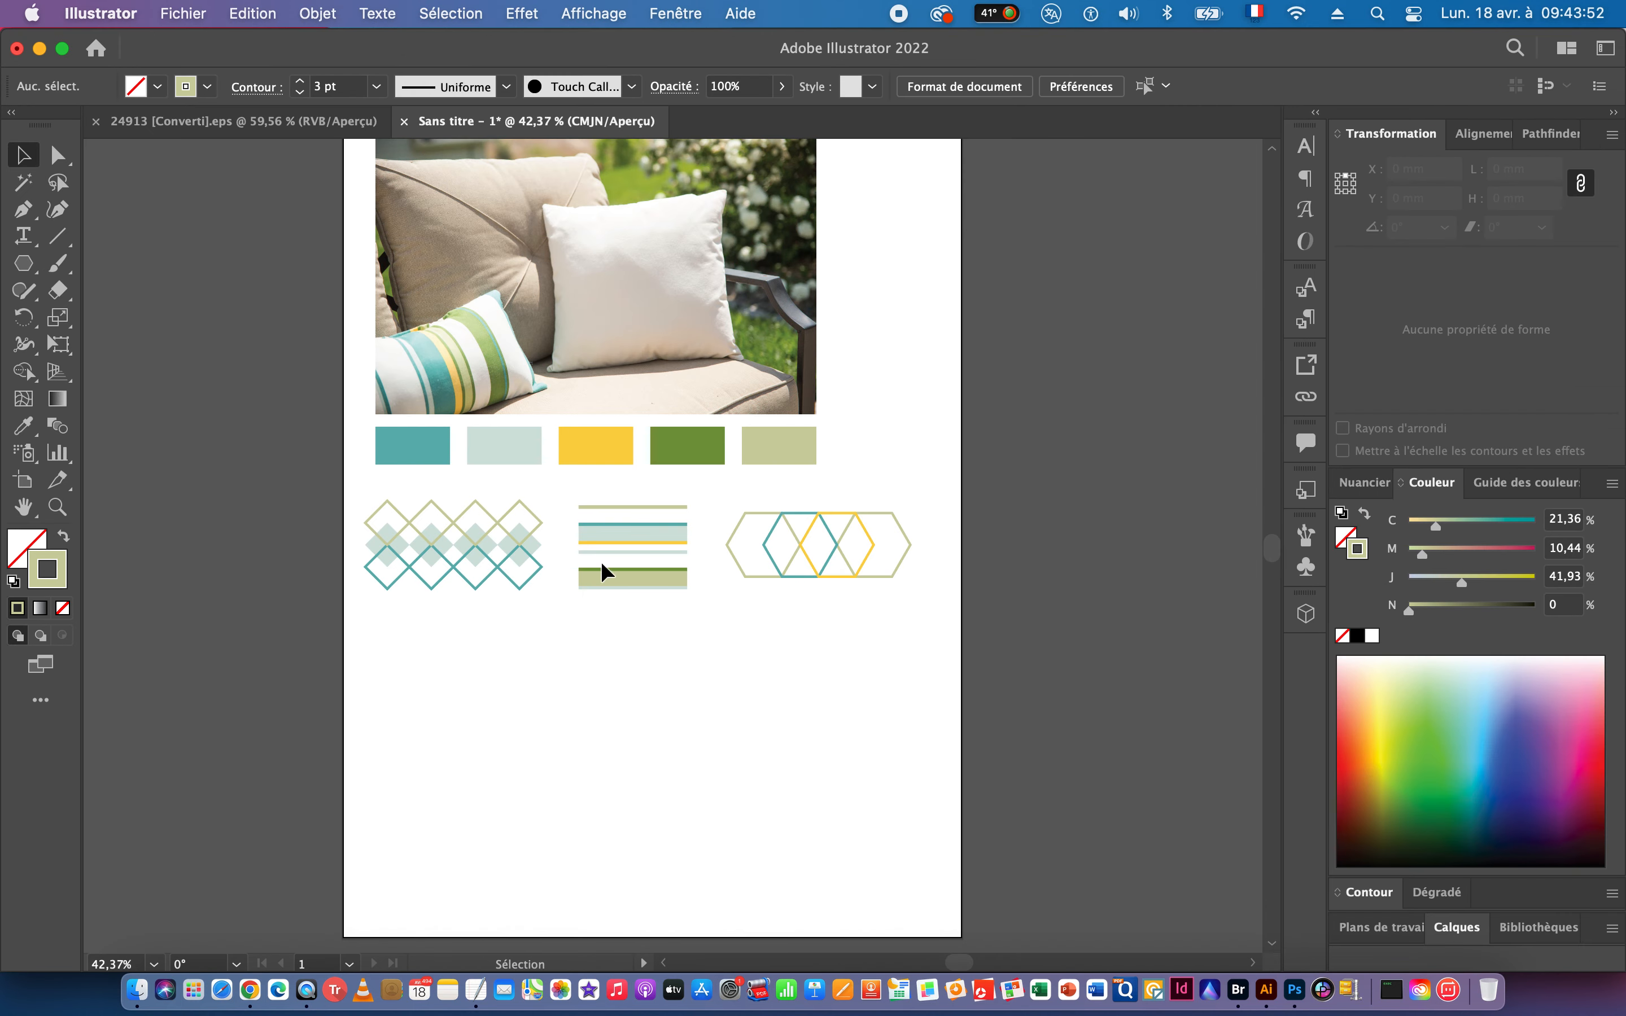
{"action": "left_click_drag", "start_coordinate": [676, 612], "coordinate": [675, 611]}
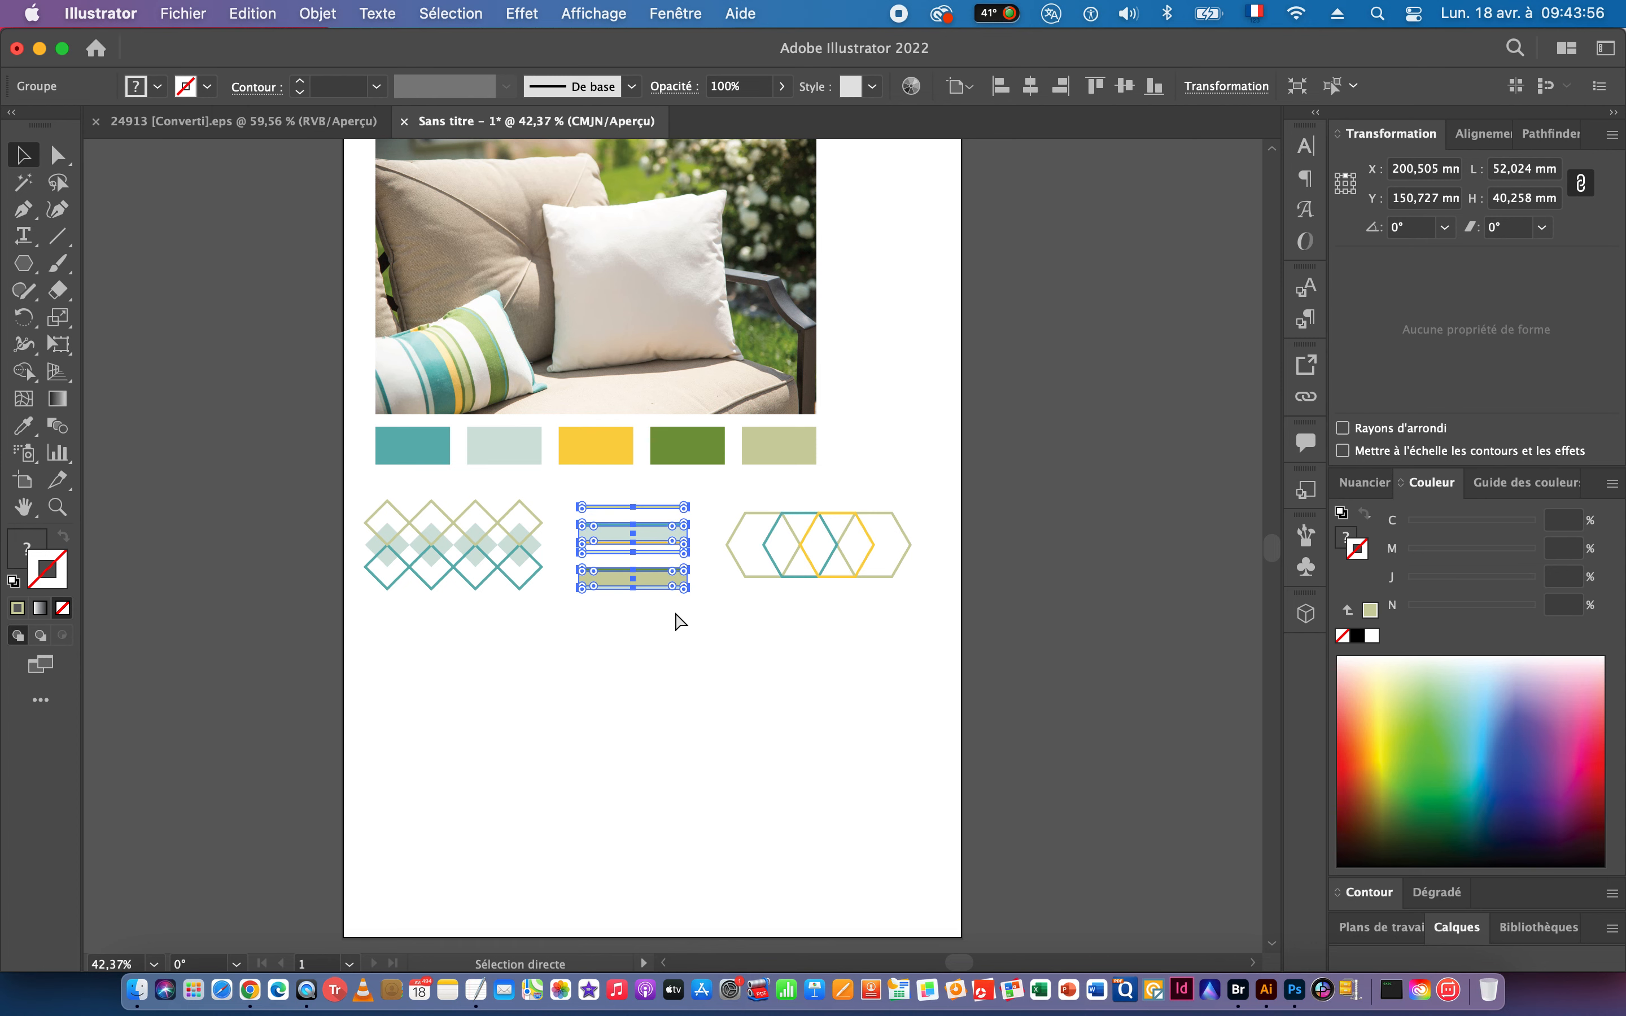
Switch back to Photoshop and paste the striped pattern as pixels onto the pillow photo.
{"action": "key", "text": "super+Tab"}
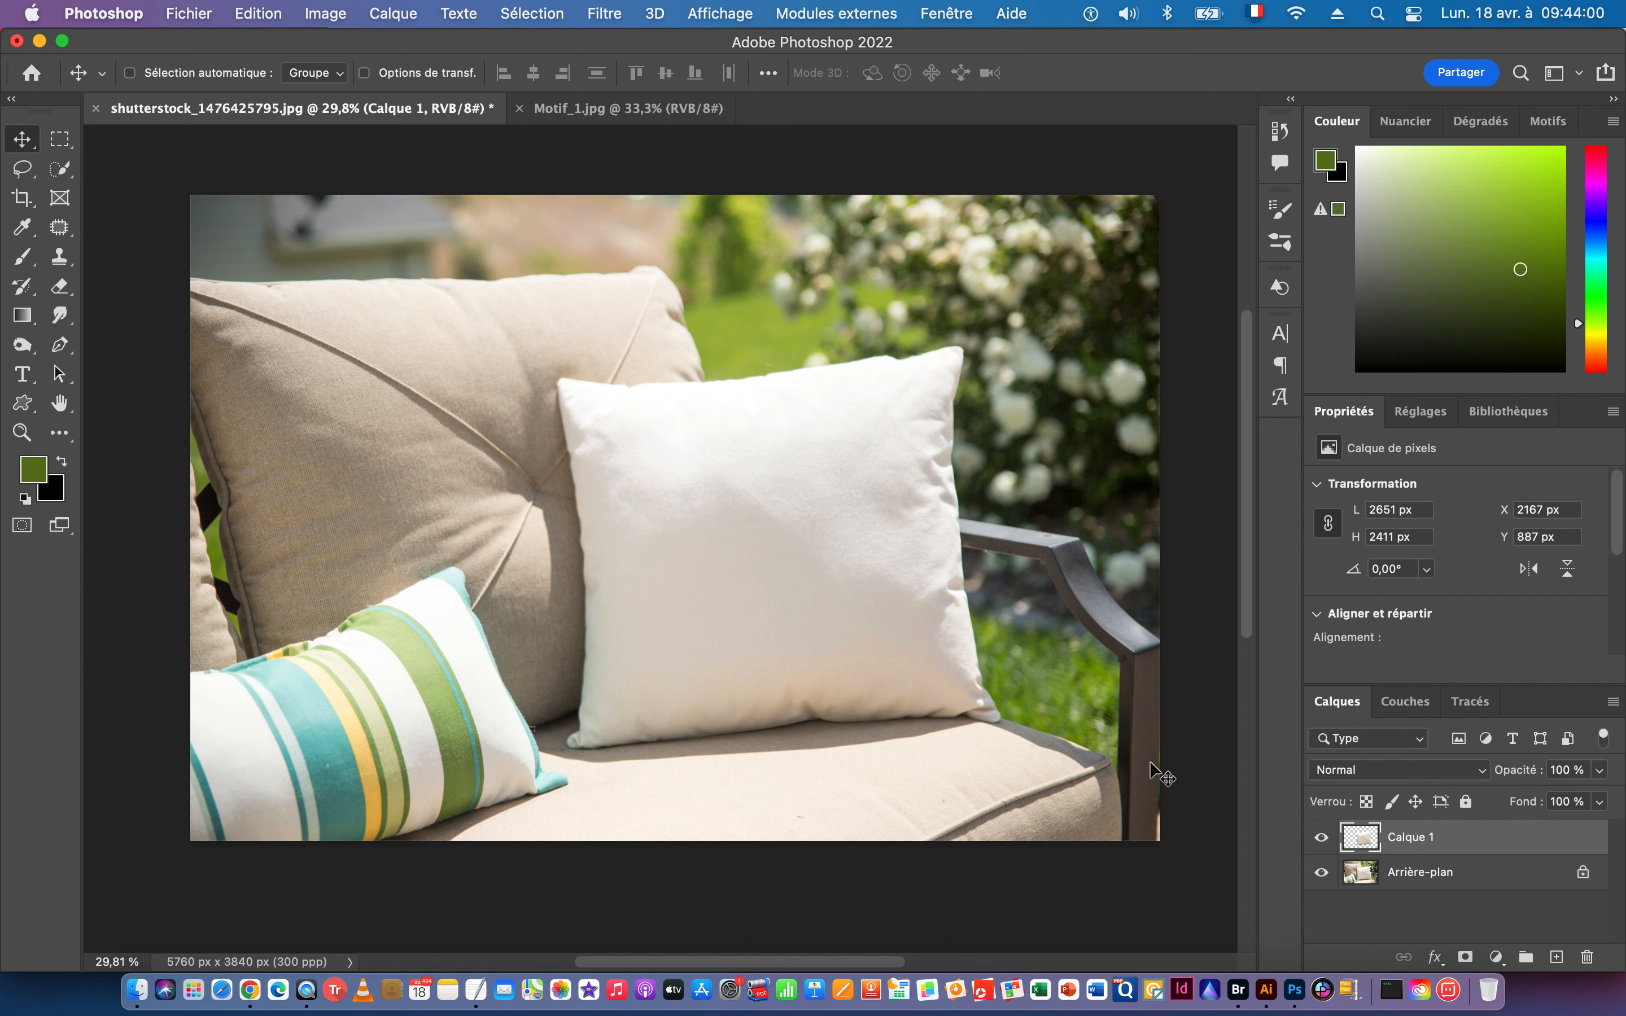
{"action": "key", "text": "super"}
{"action": "key", "text": "super+v"}
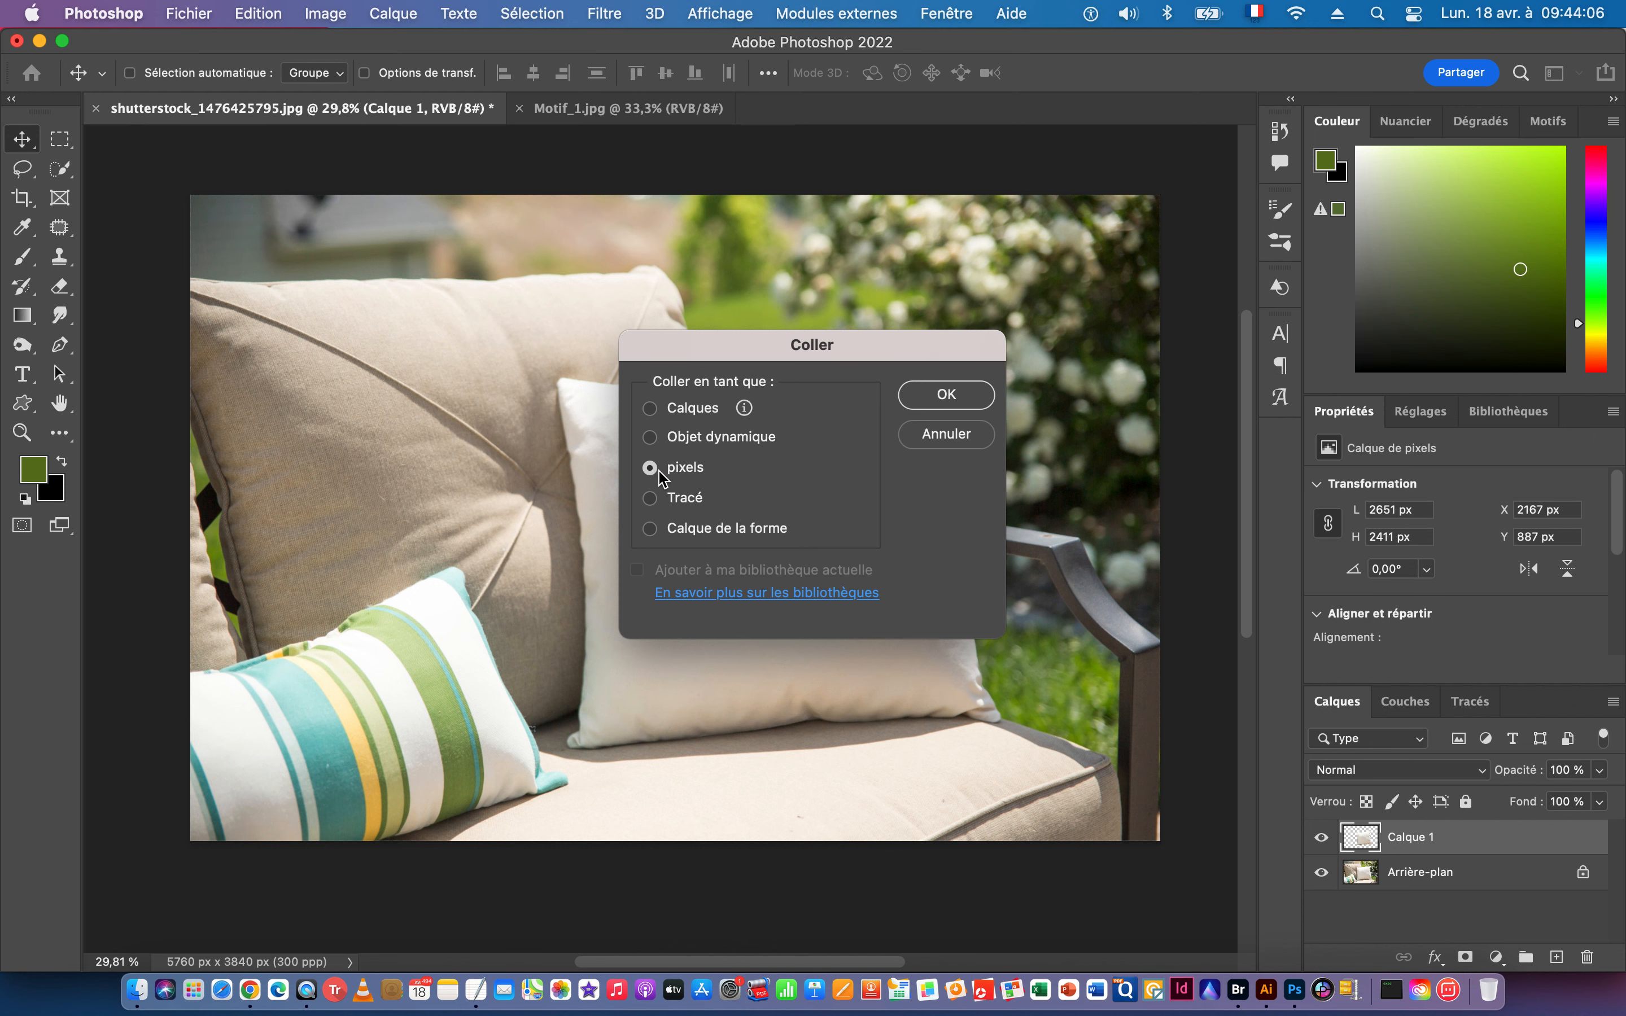
{"action": "scroll", "coordinate": [661, 470], "scroll_direction": "down", "scroll_amount": 2}
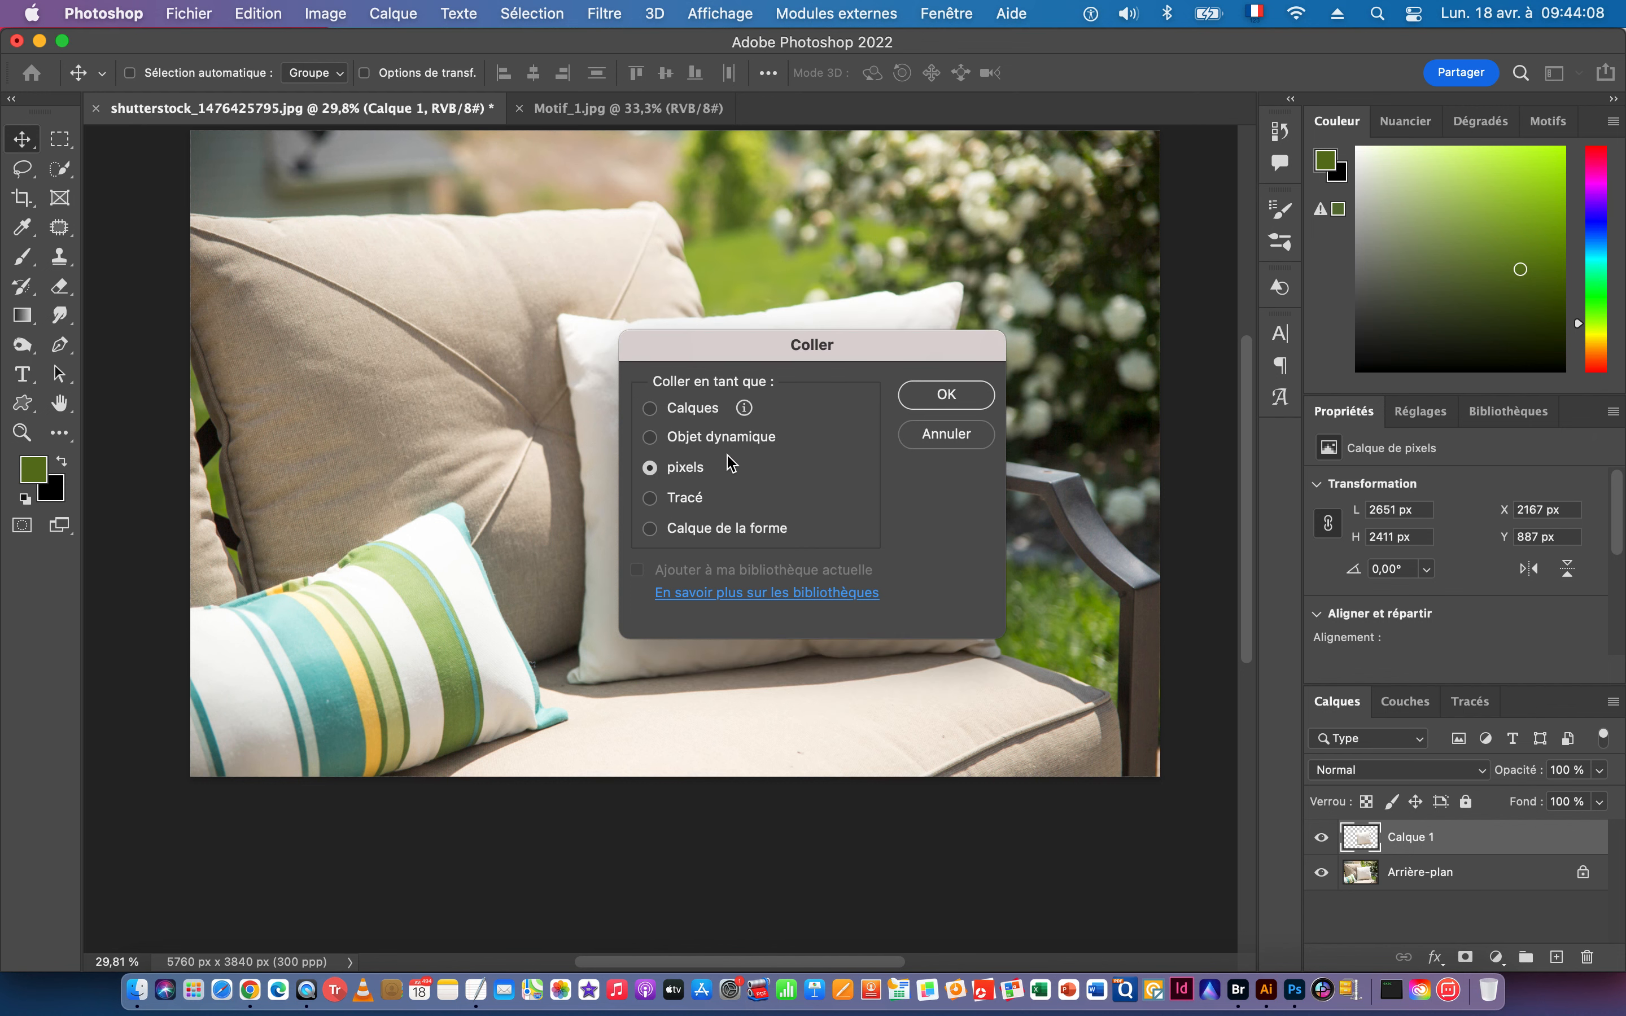
{"action": "left_click", "coordinate": [947, 395]}
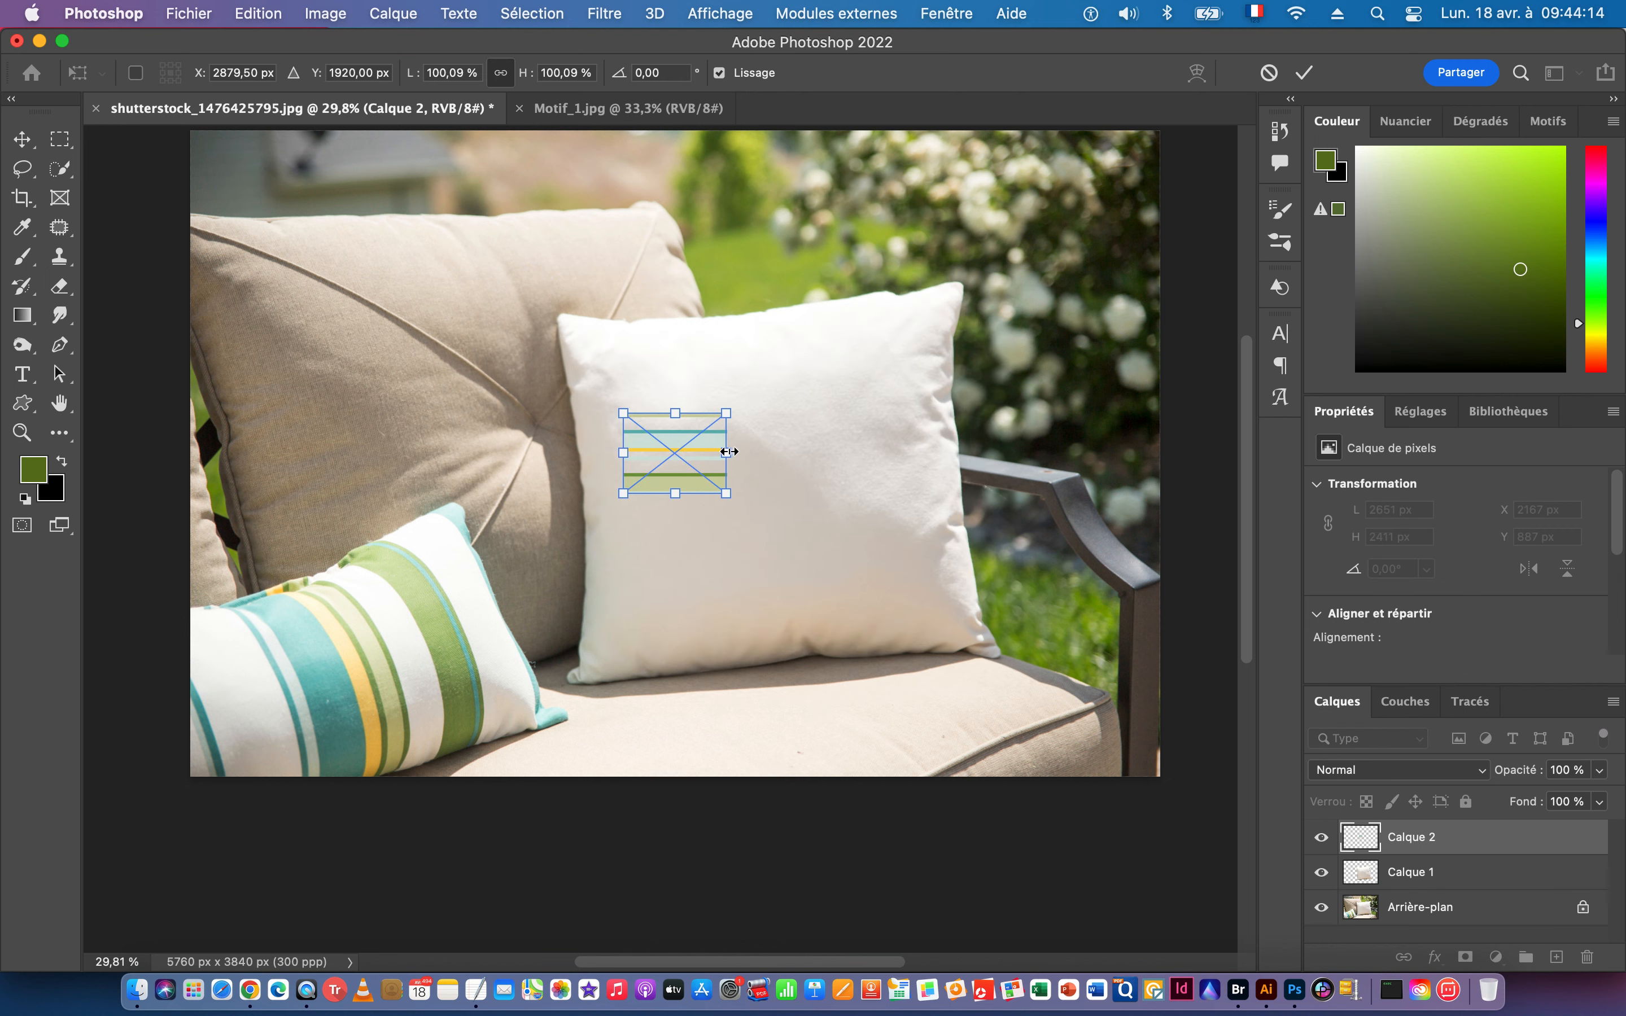
Scale the pasted stripes to about 512% width and 140% height so they extend past both sides of the white pillow.
{"action": "left_click_drag", "start_coordinate": [729, 452], "coordinate": [1001, 453]}
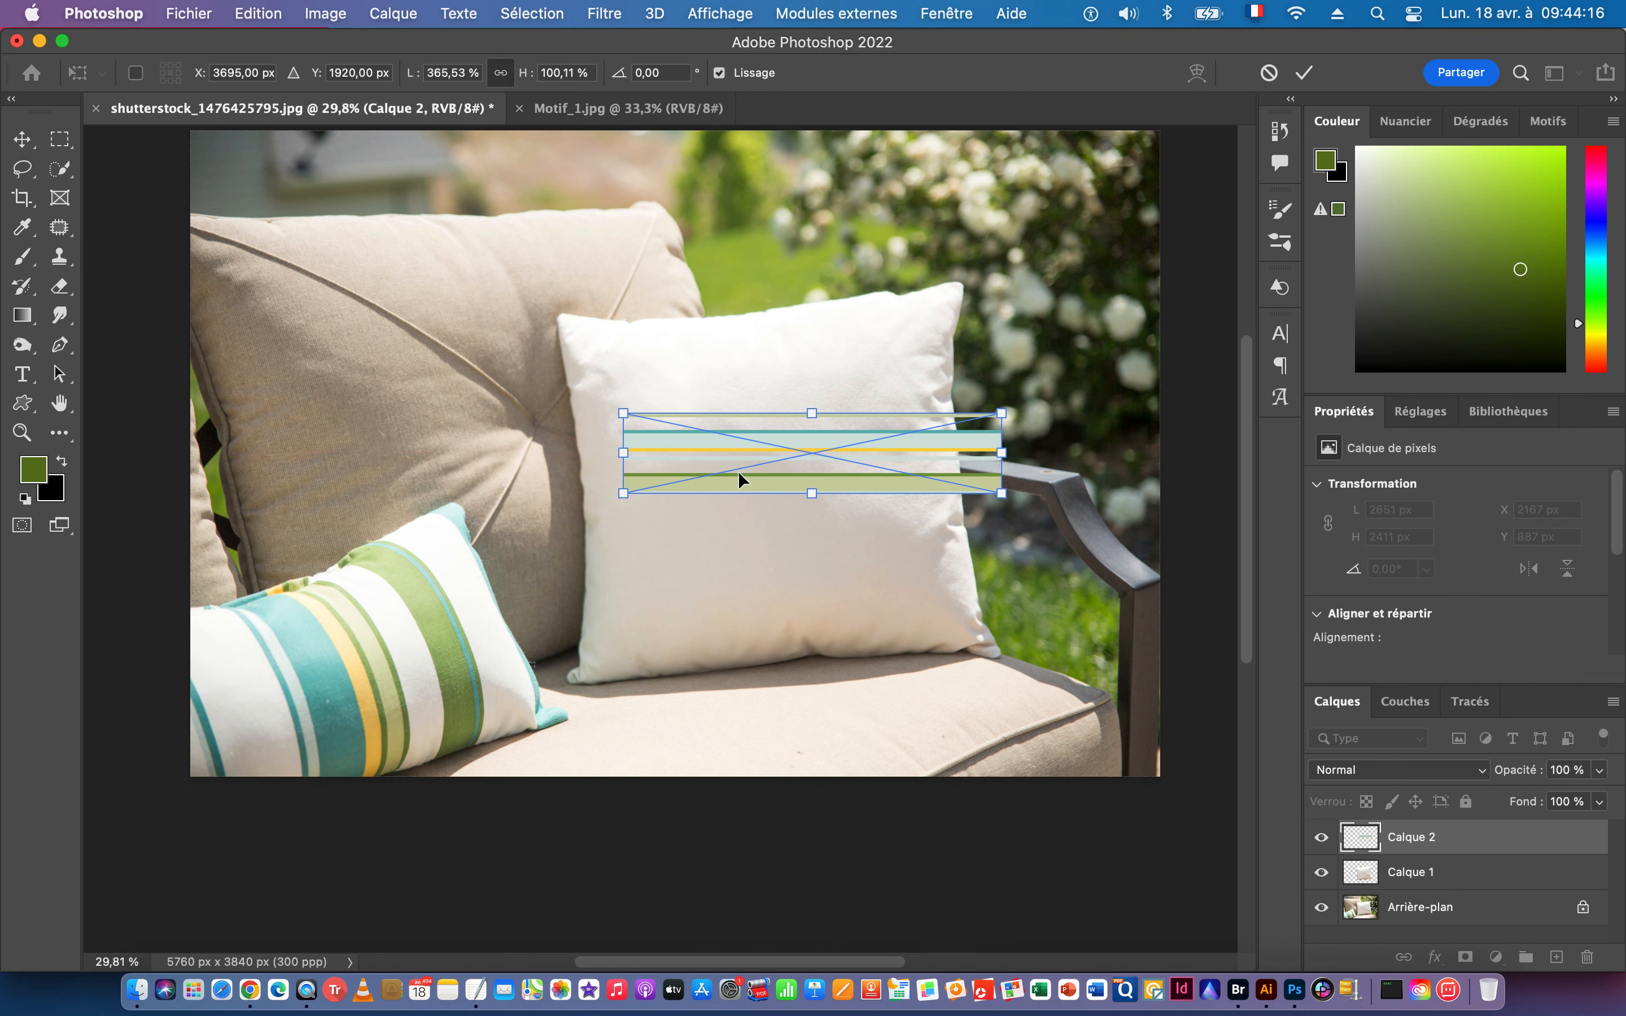
{"action": "left_click_drag", "start_coordinate": [624, 413], "coordinate": [508, 355]}
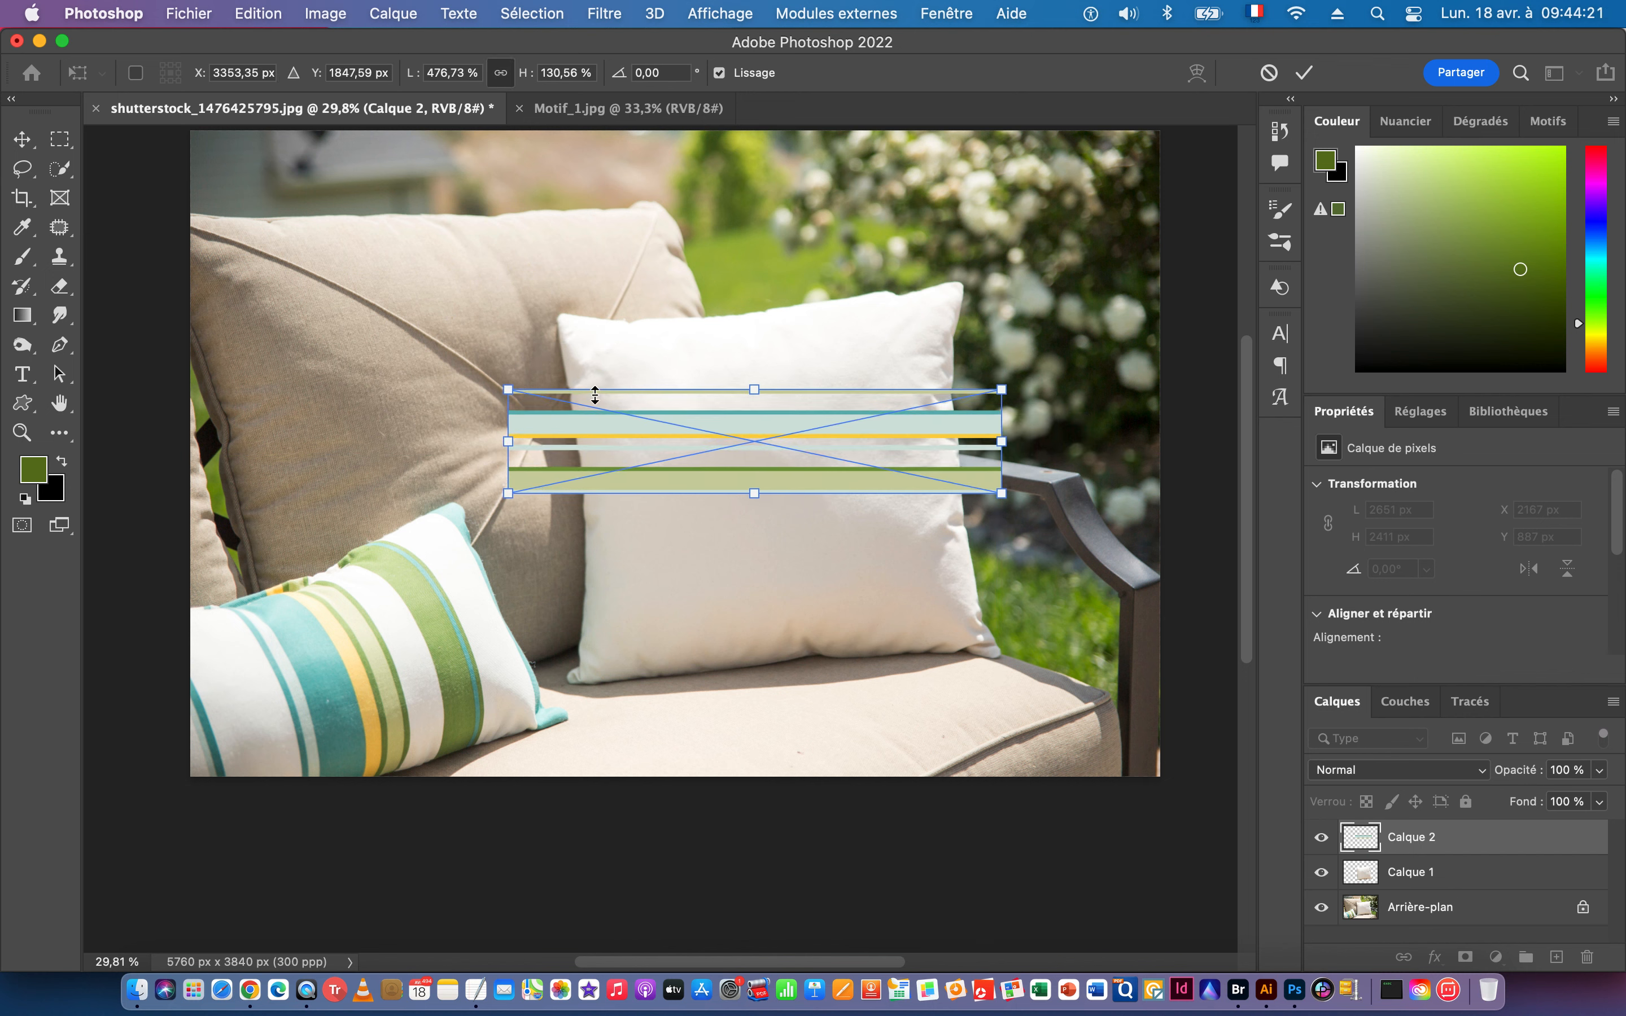
{"action": "left_click_drag", "start_coordinate": [758, 385], "coordinate": [755, 379]}
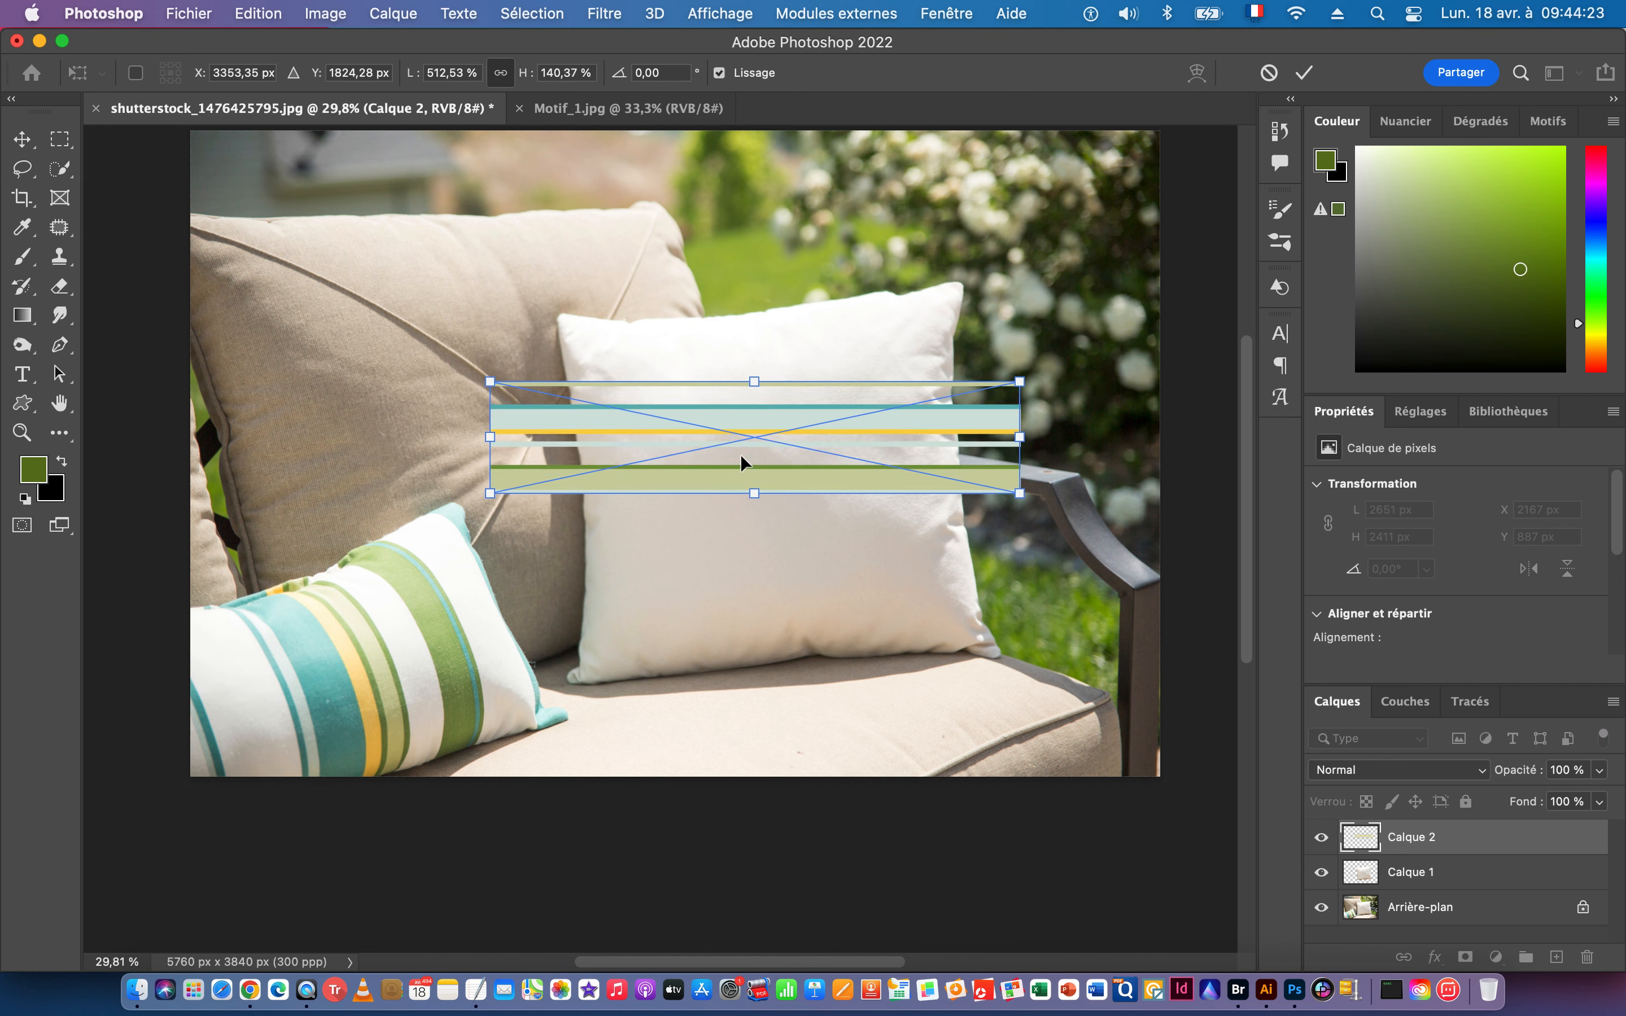
Move the stripes down to the pillow's lower part and rotate them about -4.5° to follow its bottom edge.
{"action": "double_click", "coordinate": [715, 465]}
{"action": "left_click_drag", "start_coordinate": [715, 465], "coordinate": [749, 615]}
{"action": "left_click_drag", "start_coordinate": [537, 494], "coordinate": [495, 501]}
{"action": "left_click_drag", "start_coordinate": [696, 598], "coordinate": [683, 604]}
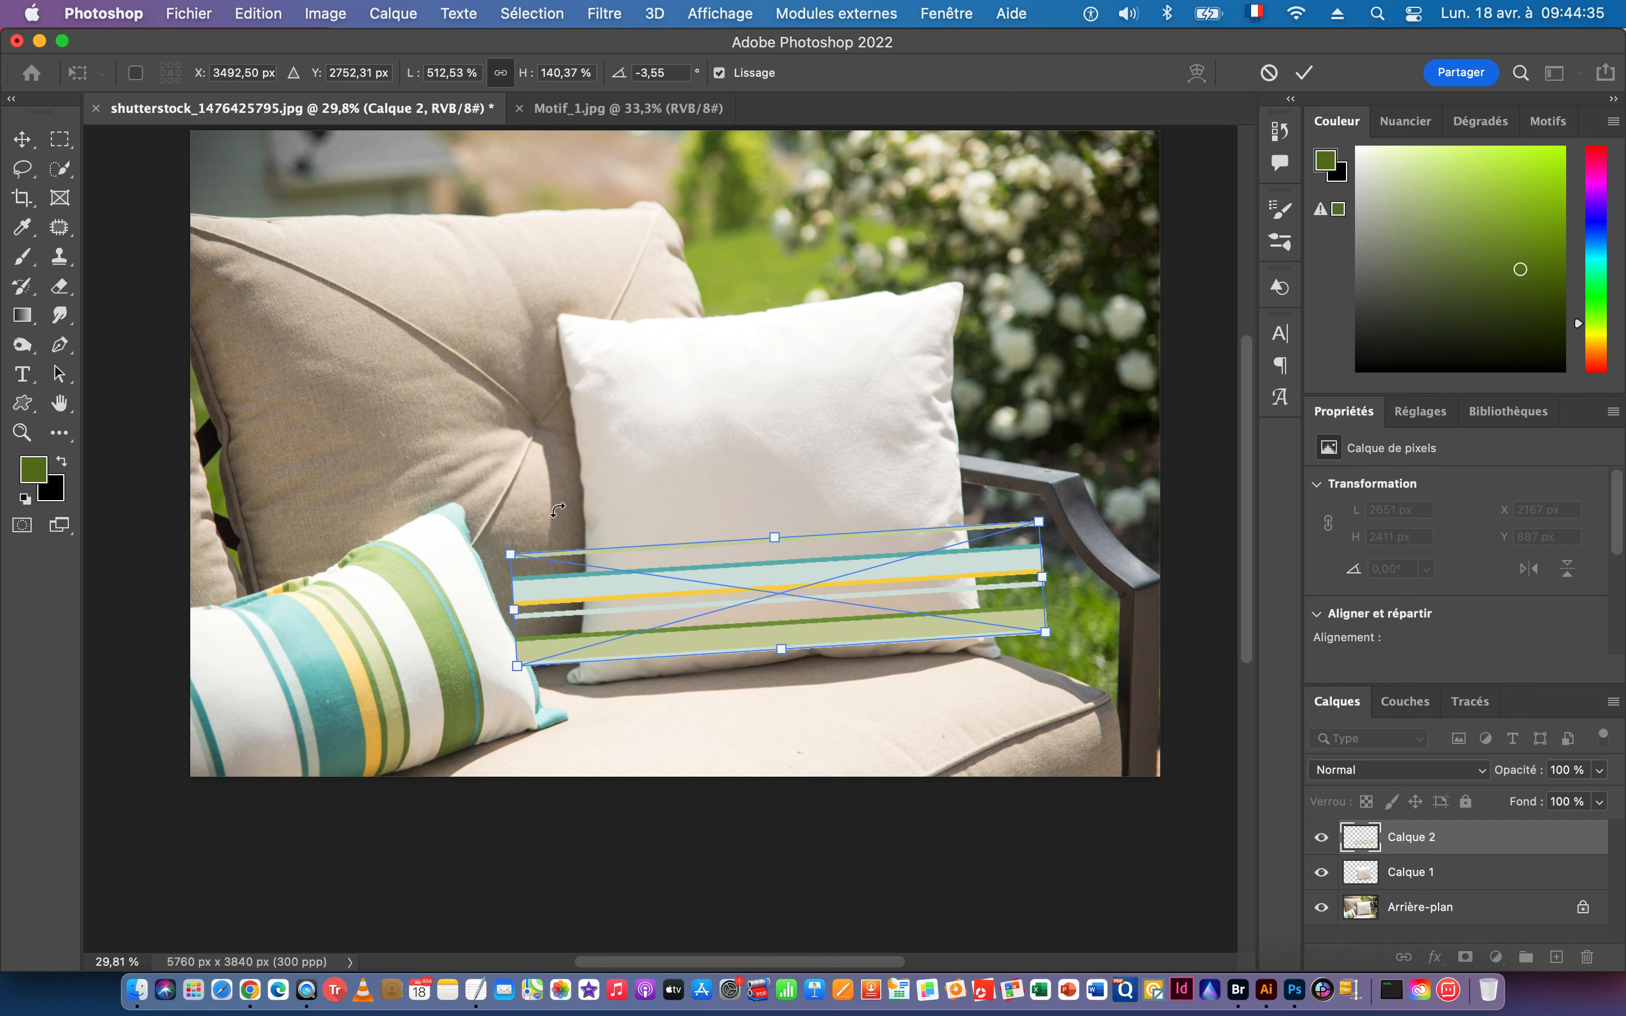
{"action": "left_click_drag", "start_coordinate": [555, 508], "coordinate": [552, 515]}
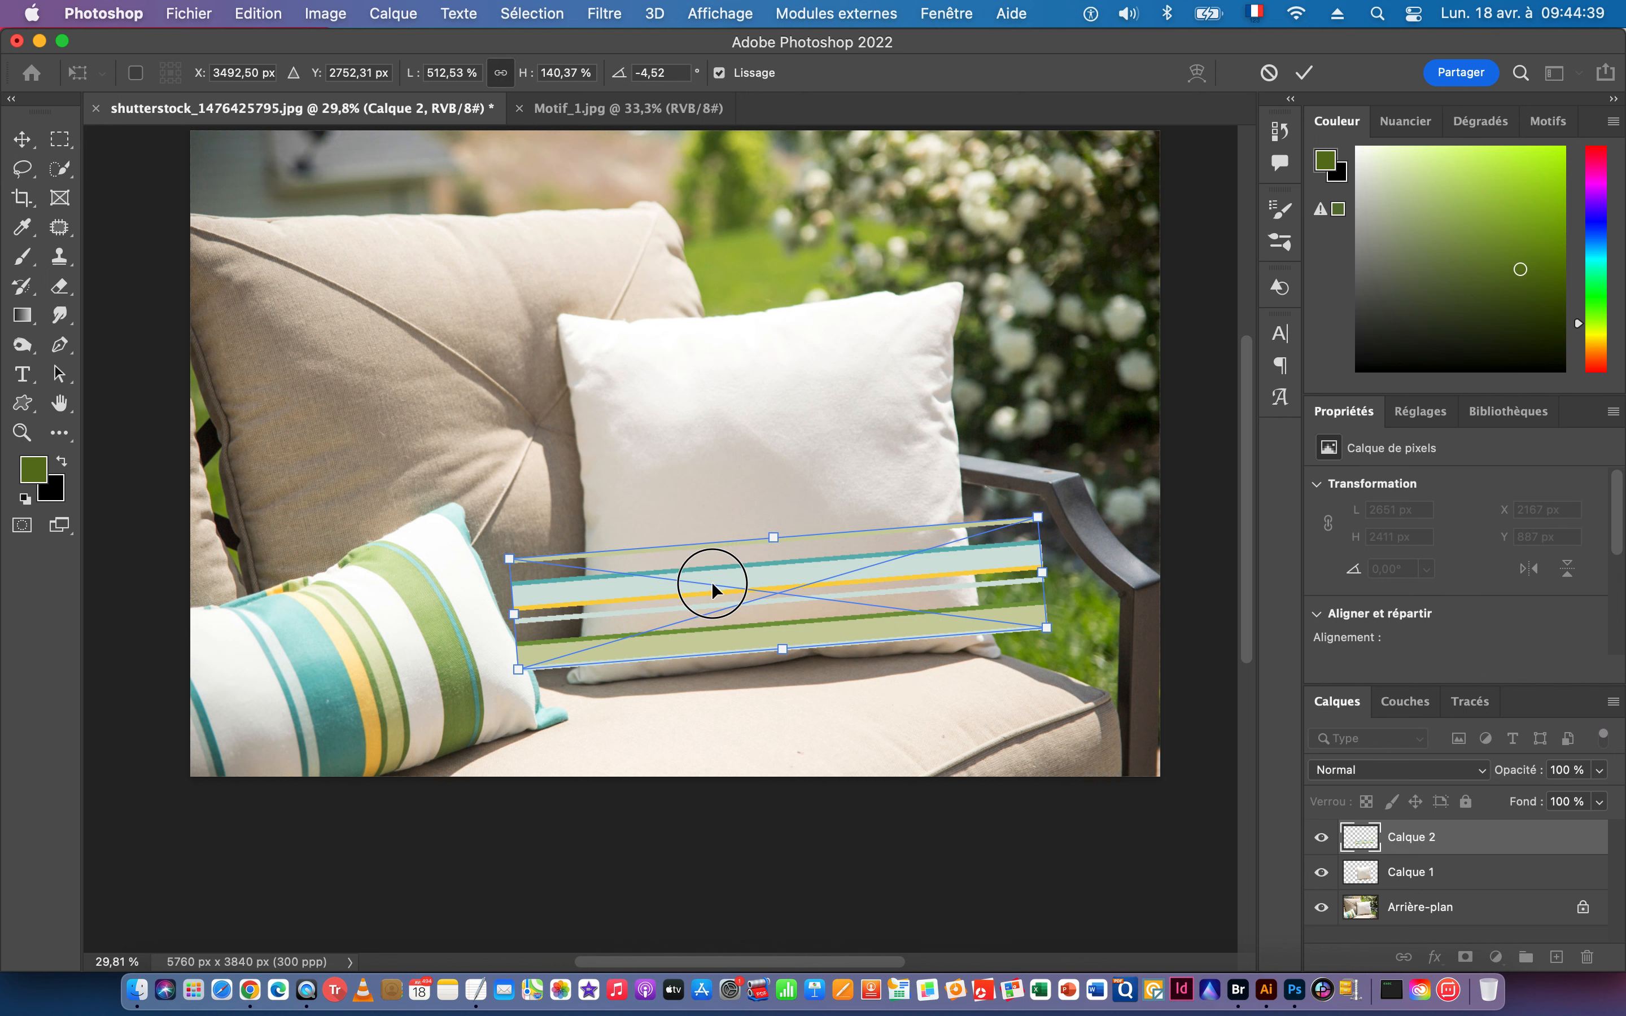
{"action": "left_click_drag", "start_coordinate": [712, 583], "coordinate": [712, 585]}
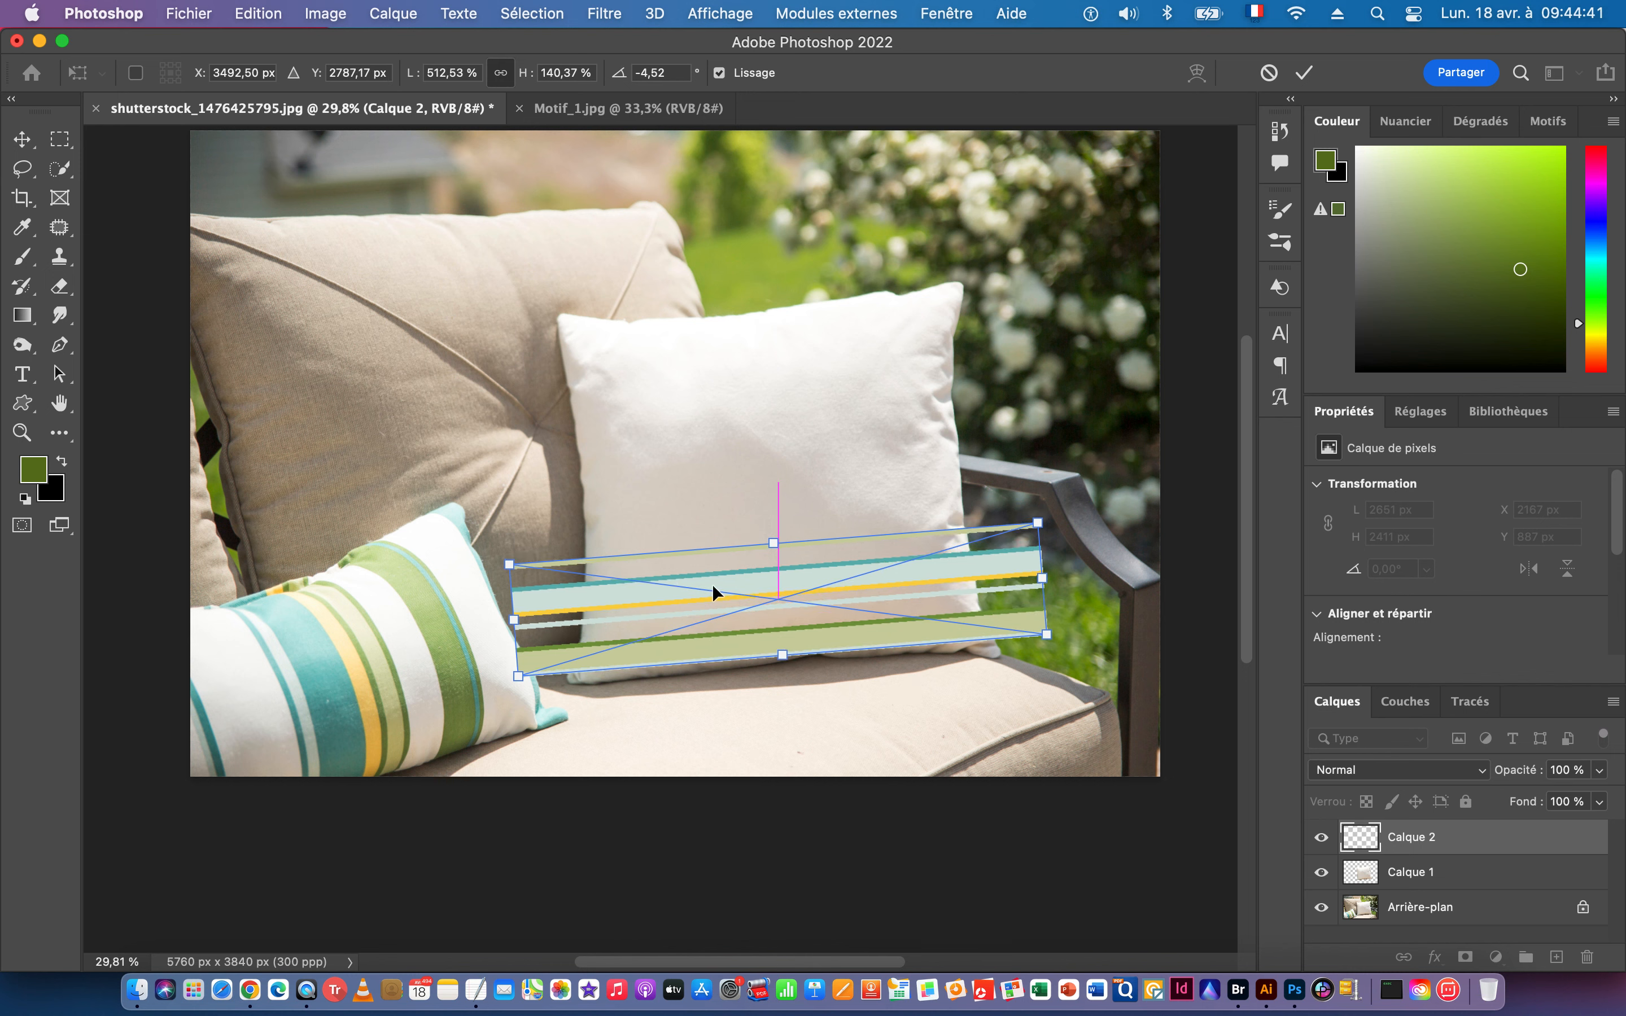
{"action": "key", "text": "Return"}
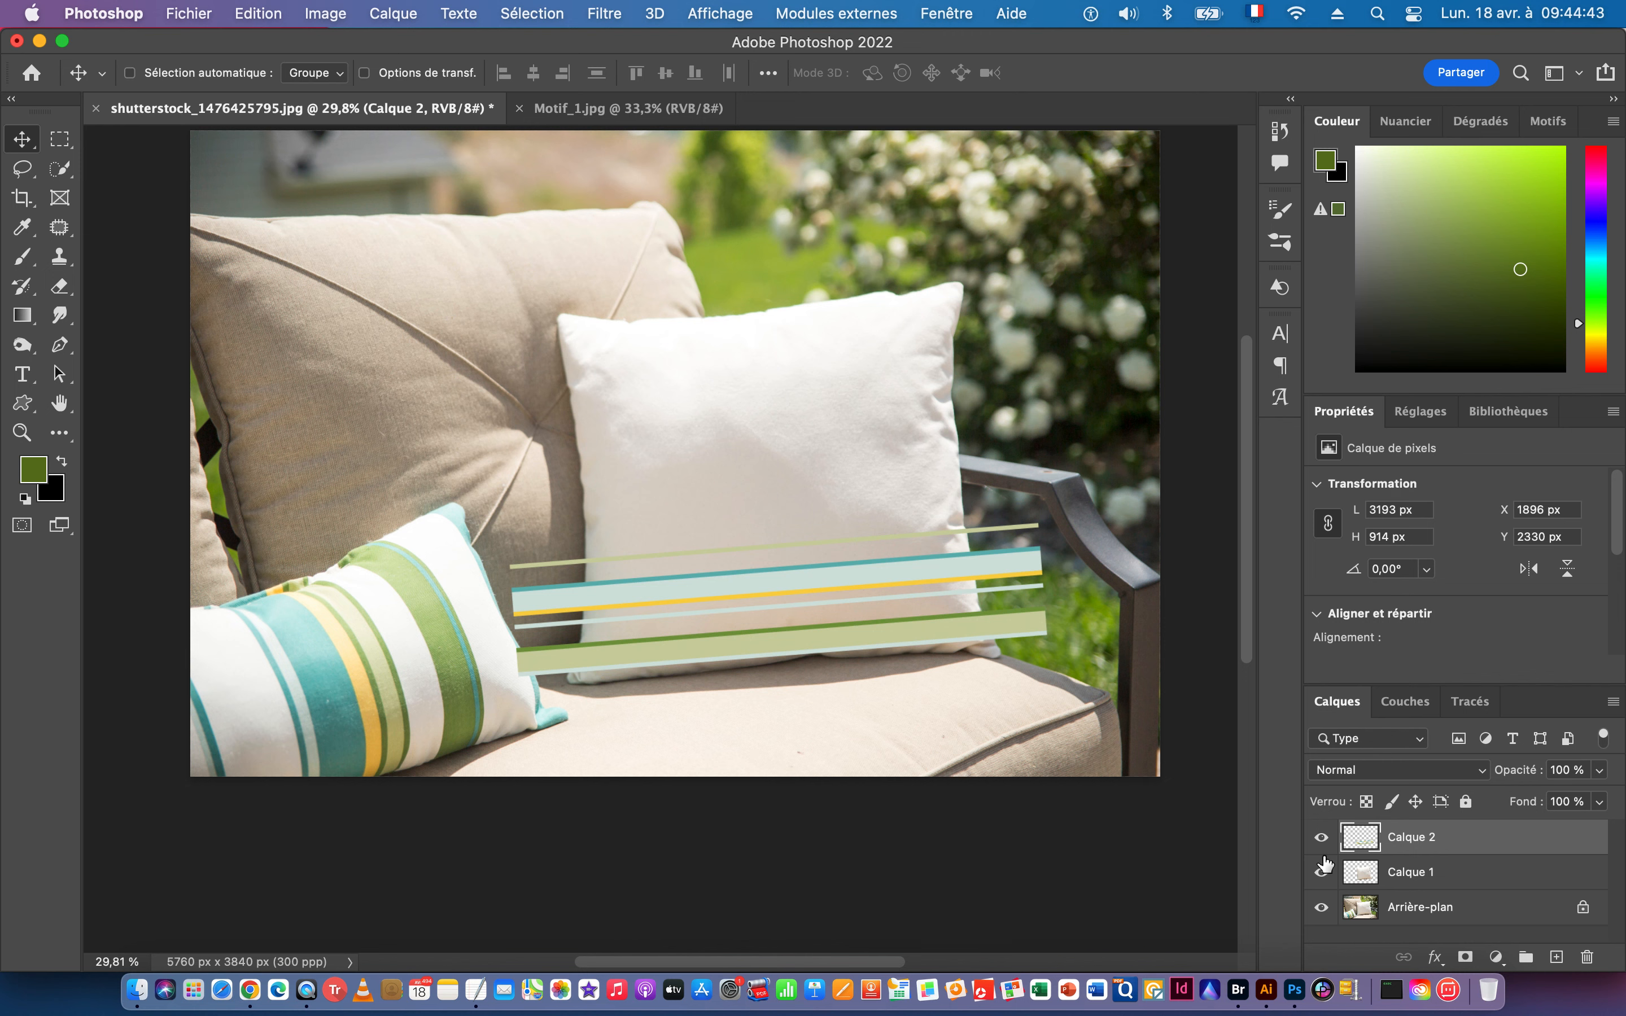
Clip the stripes layer Calque 2 to the pillow cutout on Calque 1.
{"action": "left_click", "coordinate": [1456, 850], "text": "alt"}
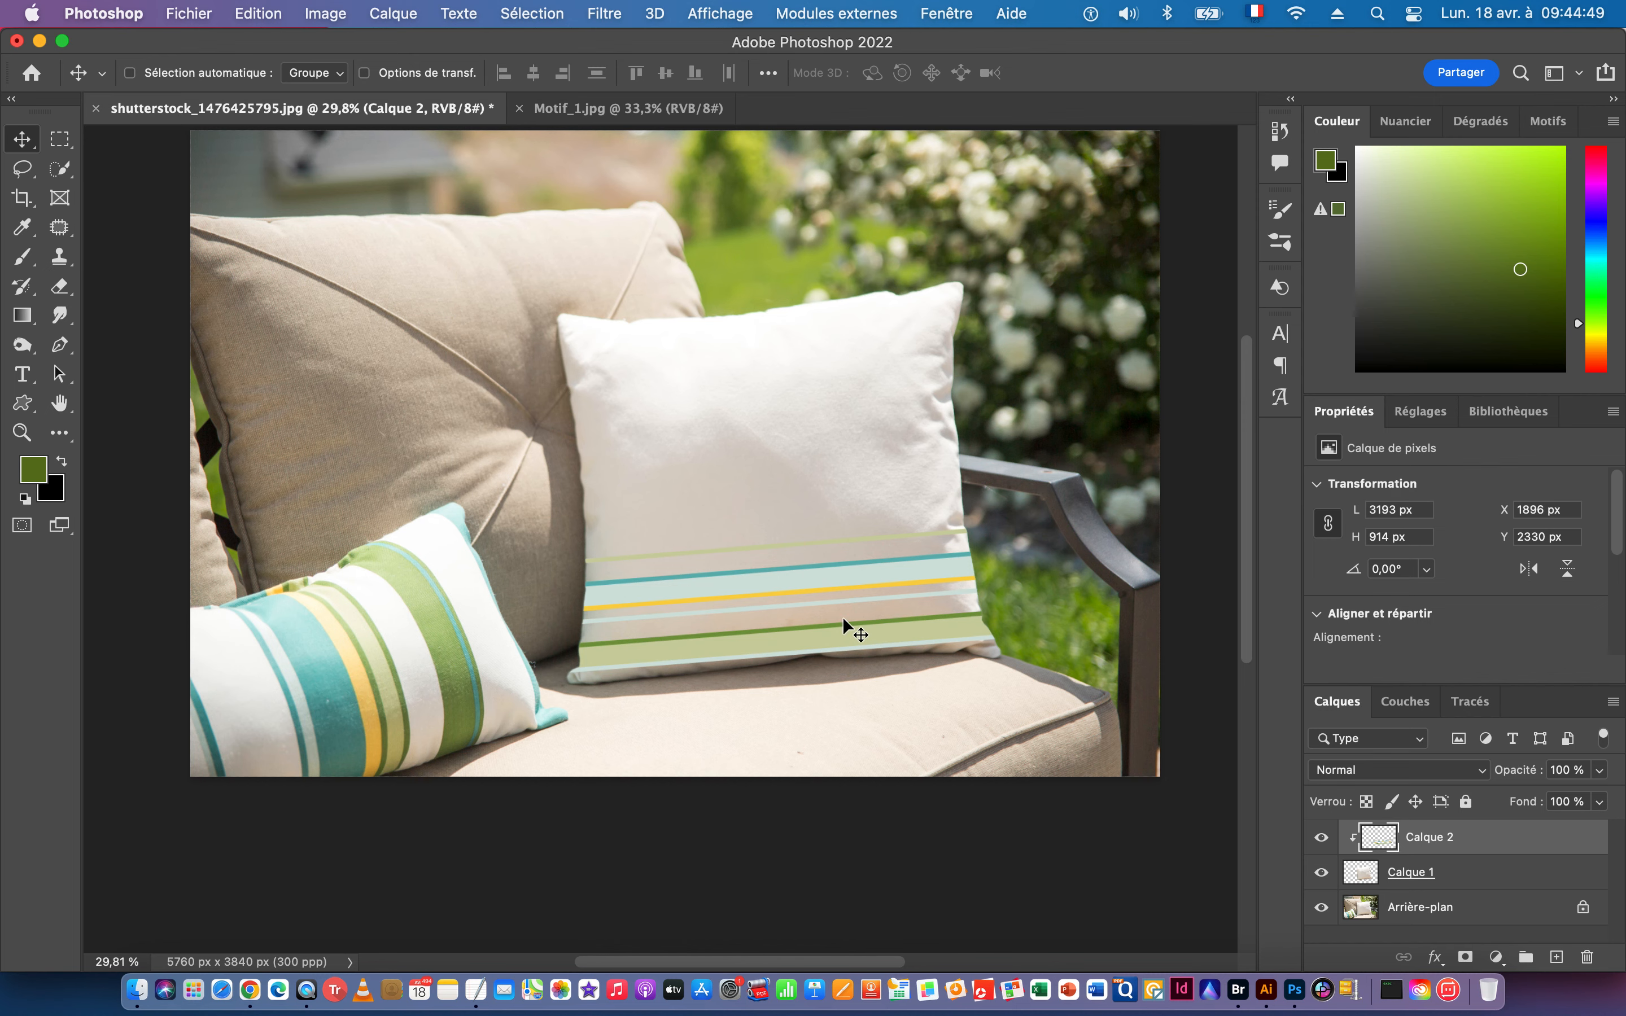
{"action": "left_click_drag", "start_coordinate": [752, 681], "coordinate": [810, 618]}
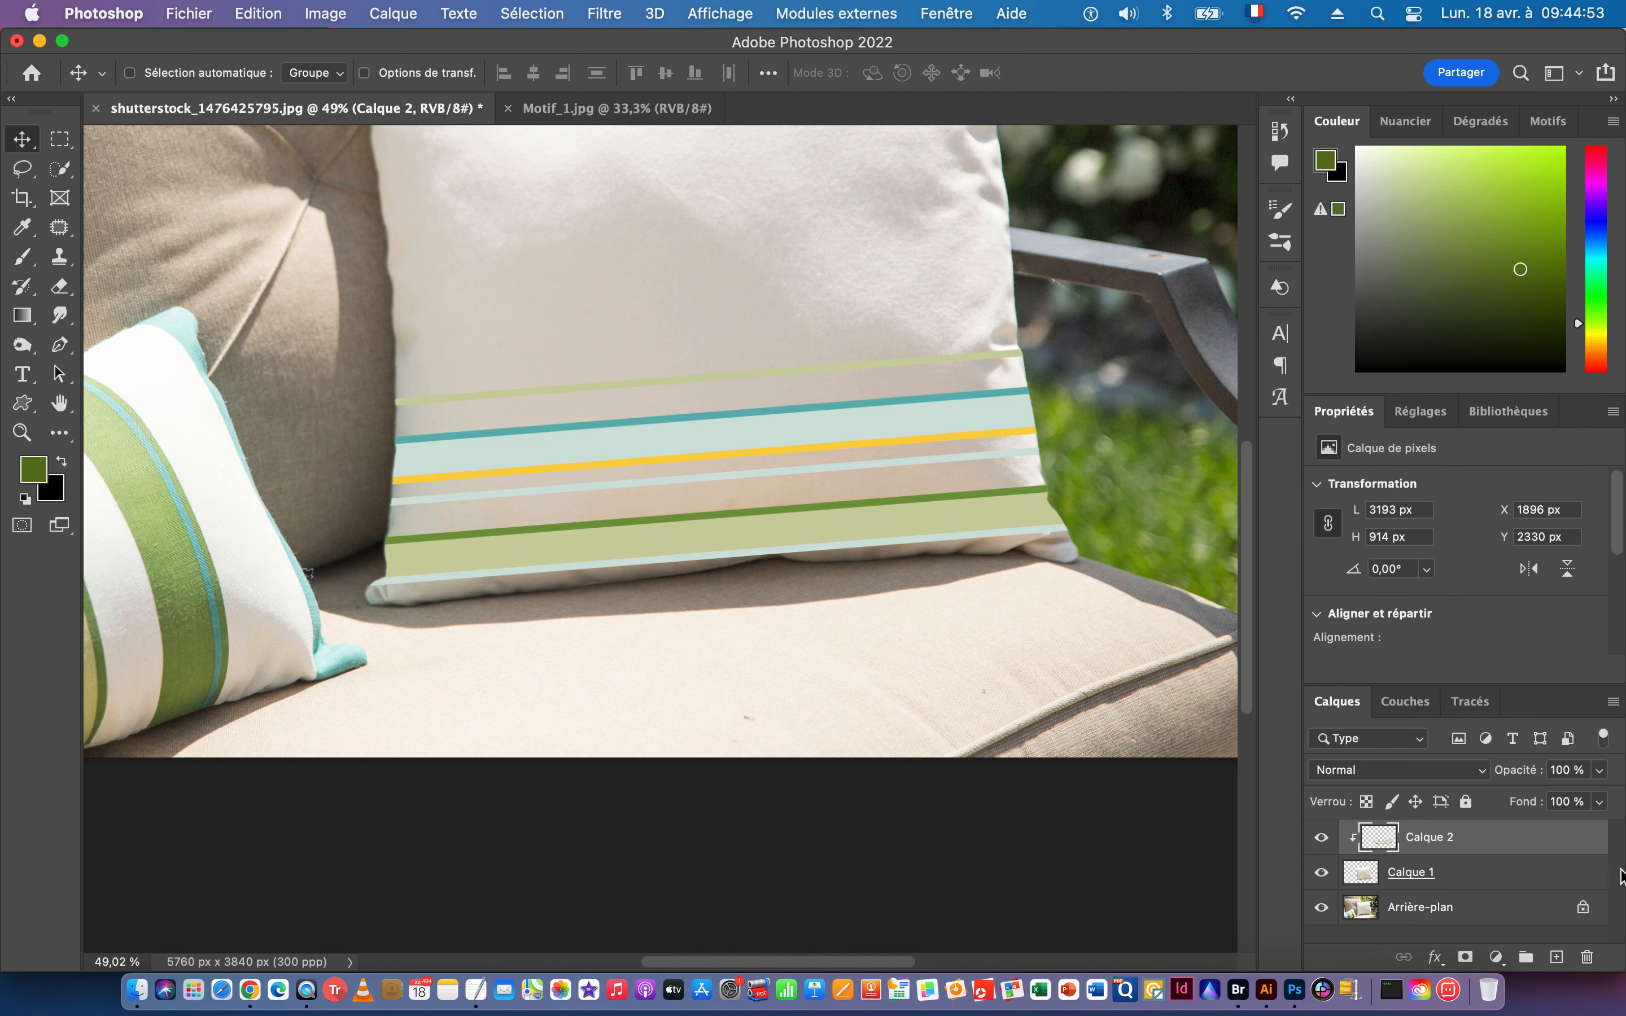
Duplicate the pillow layer Calque 1 above the stripes layer and desaturate the copy.
{"action": "left_click", "coordinate": [1477, 877]}
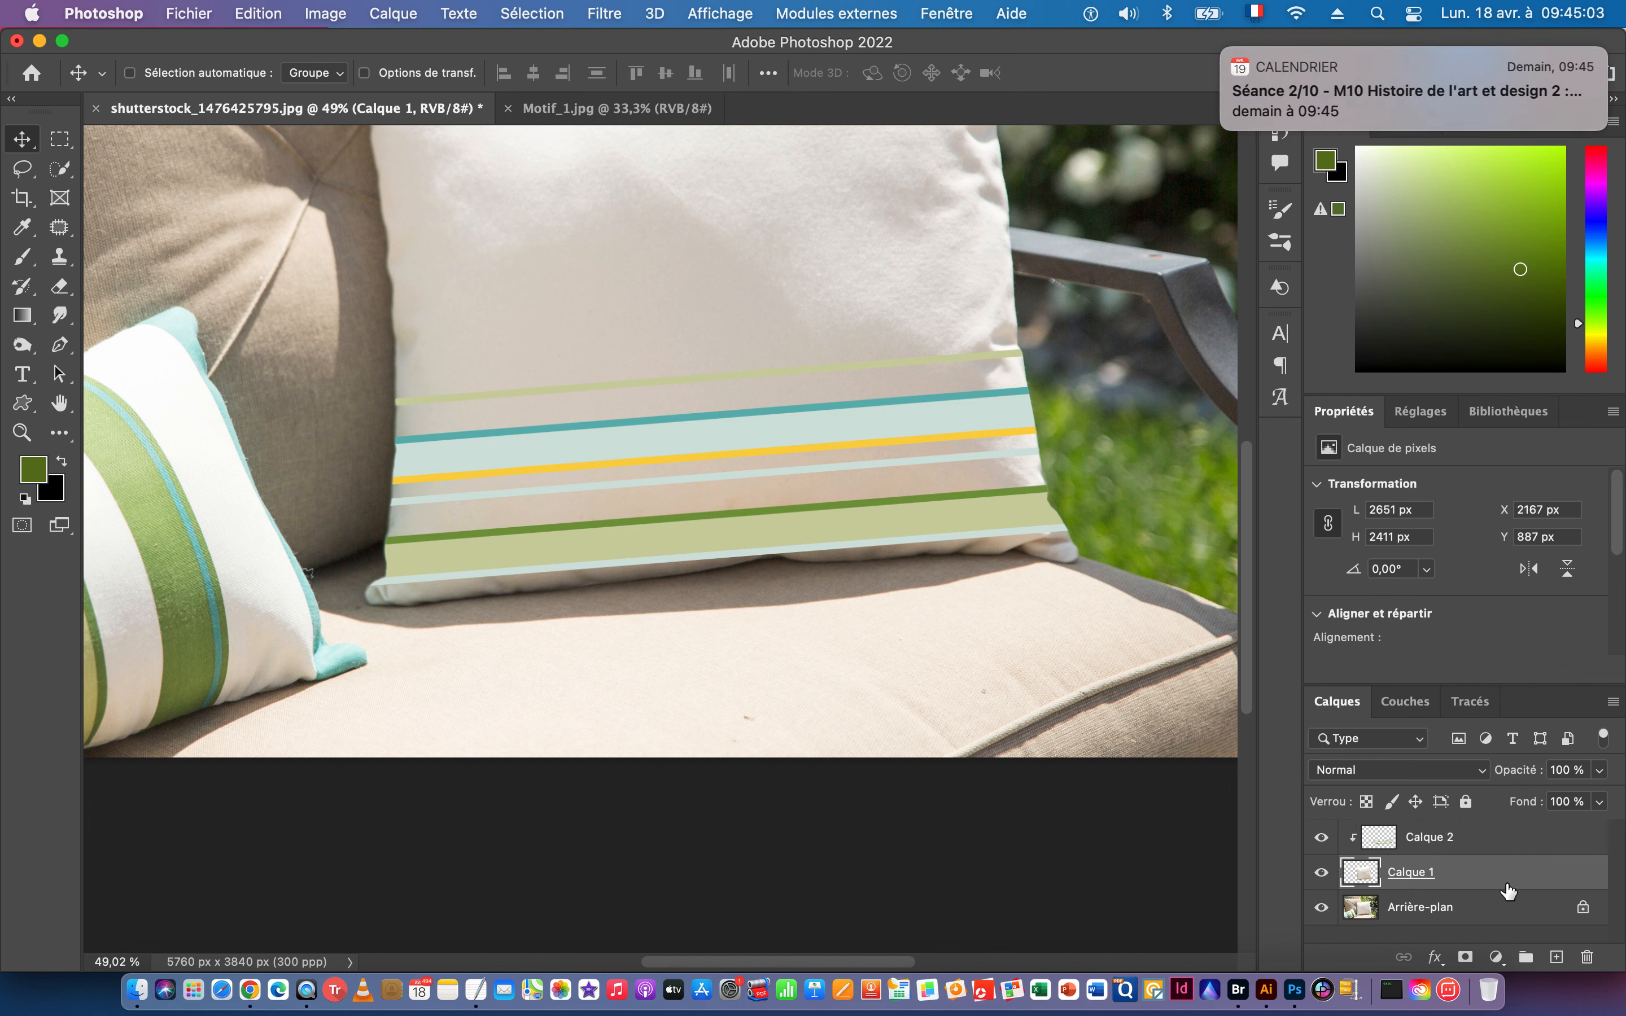
{"action": "left_click_drag", "start_coordinate": [1506, 884], "coordinate": [1504, 837]}
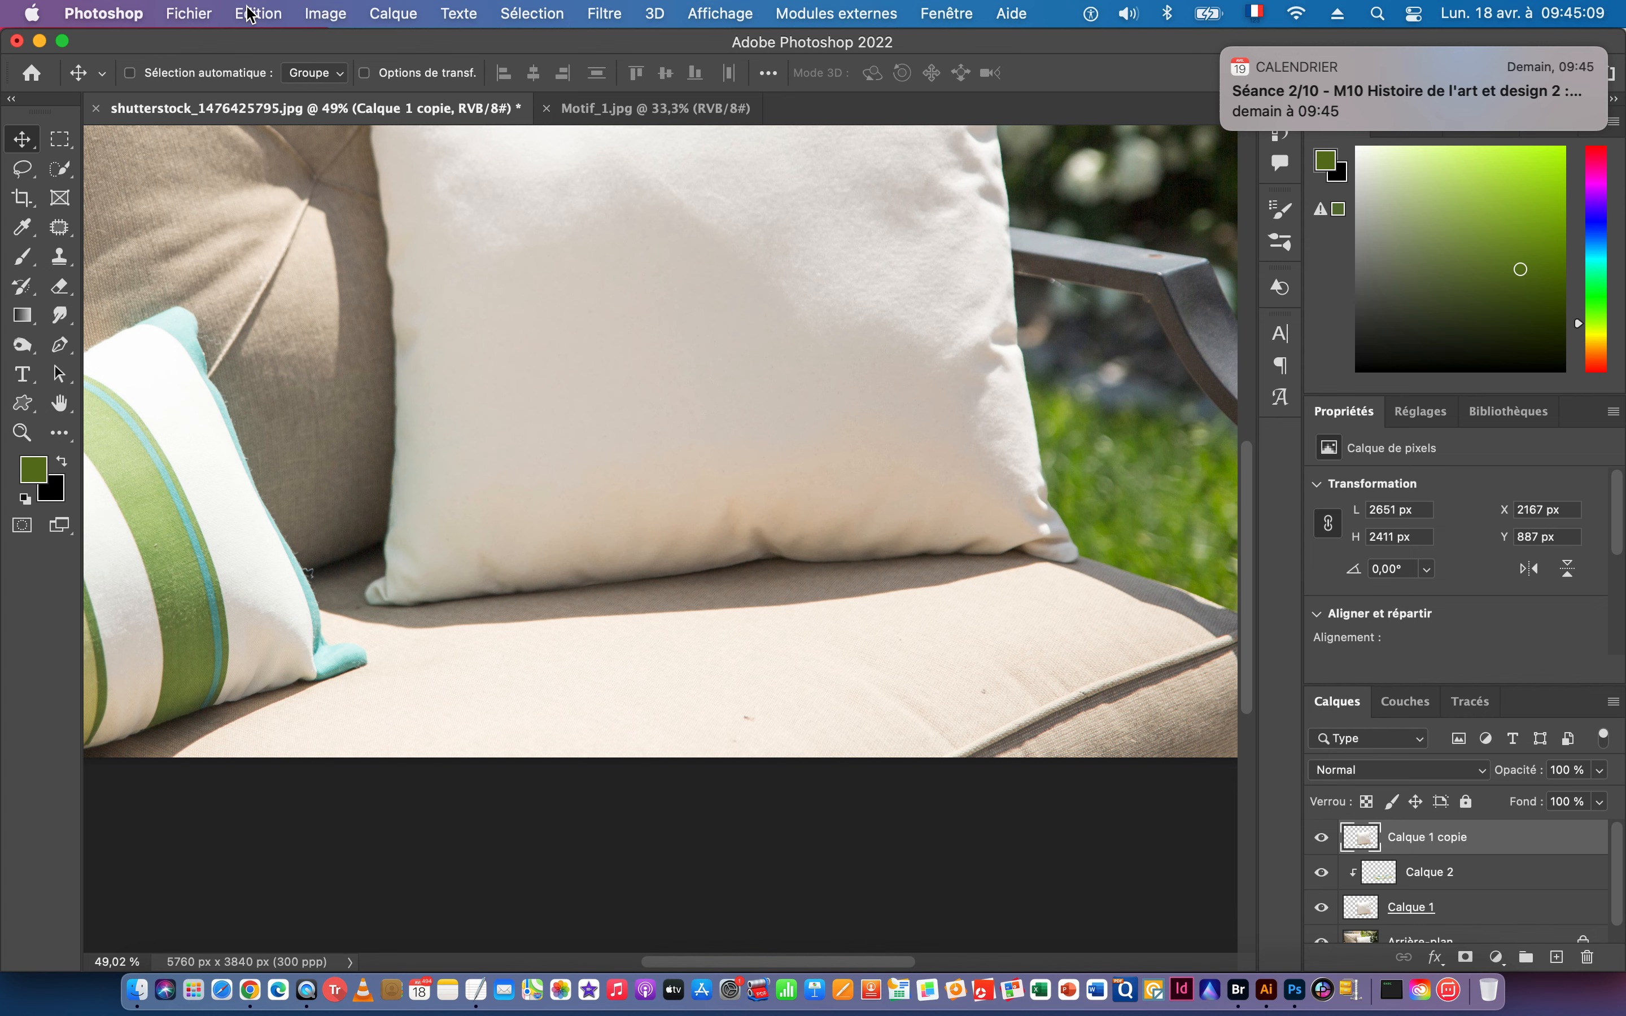
{"action": "left_click", "coordinate": [336, 17]}
{"action": "mouse_move", "coordinate": [389, 76]}
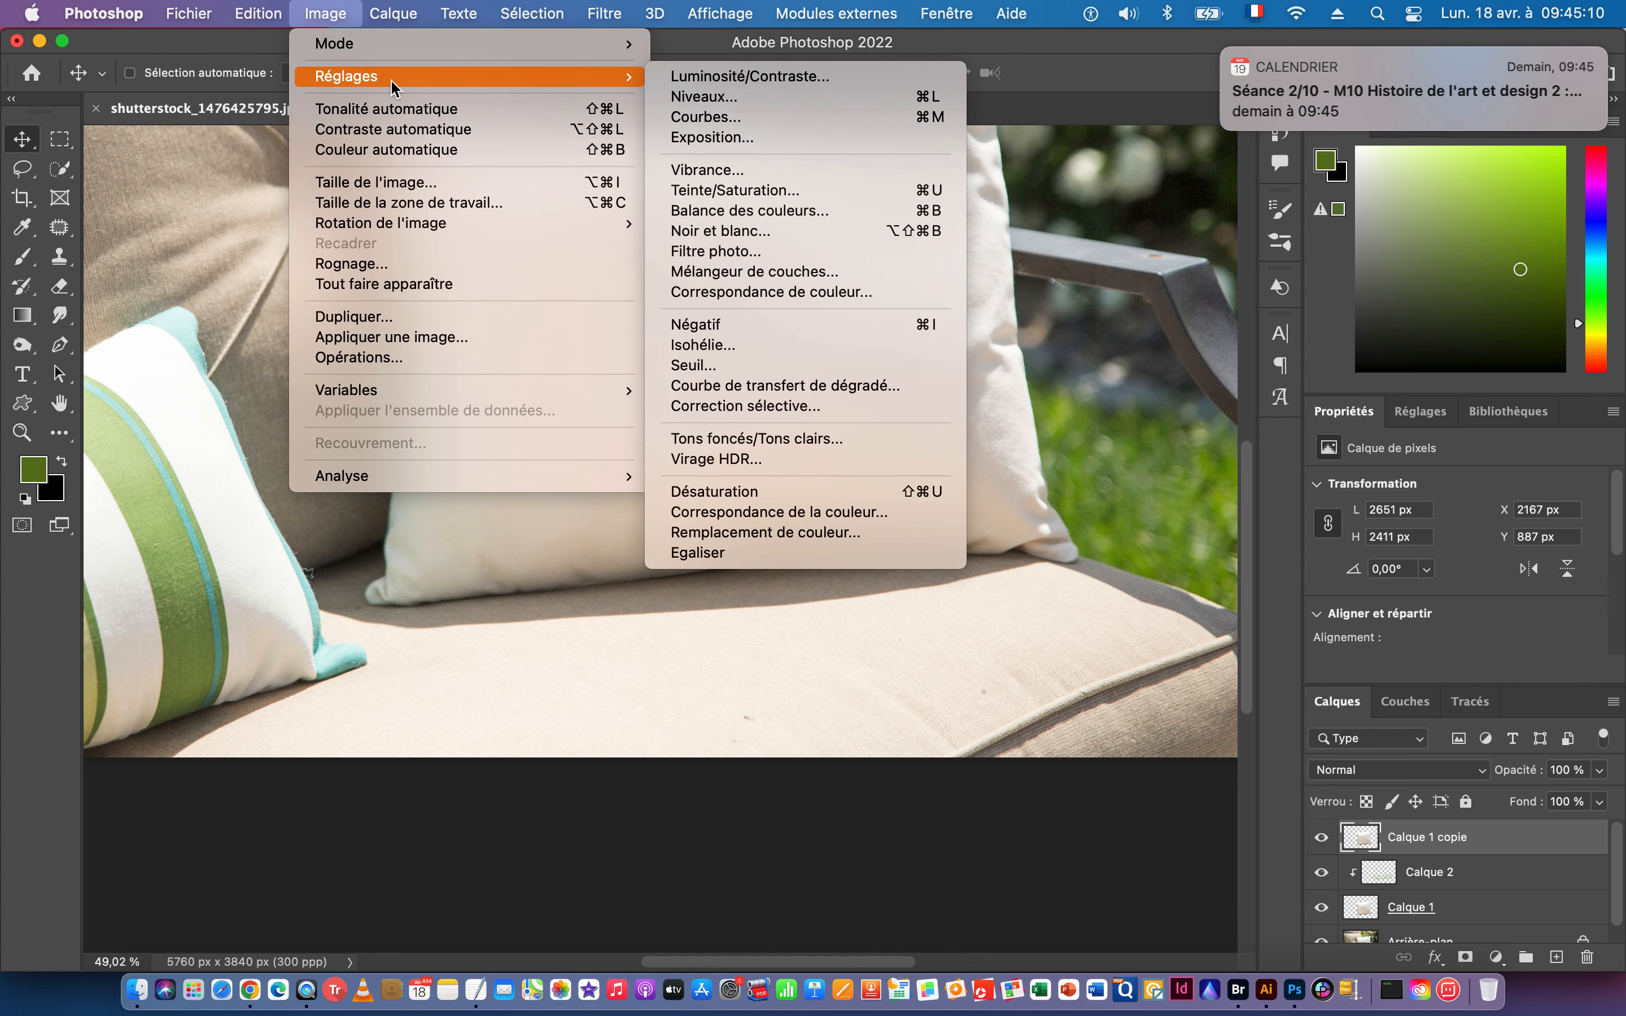
{"action": "left_click", "coordinate": [738, 498]}
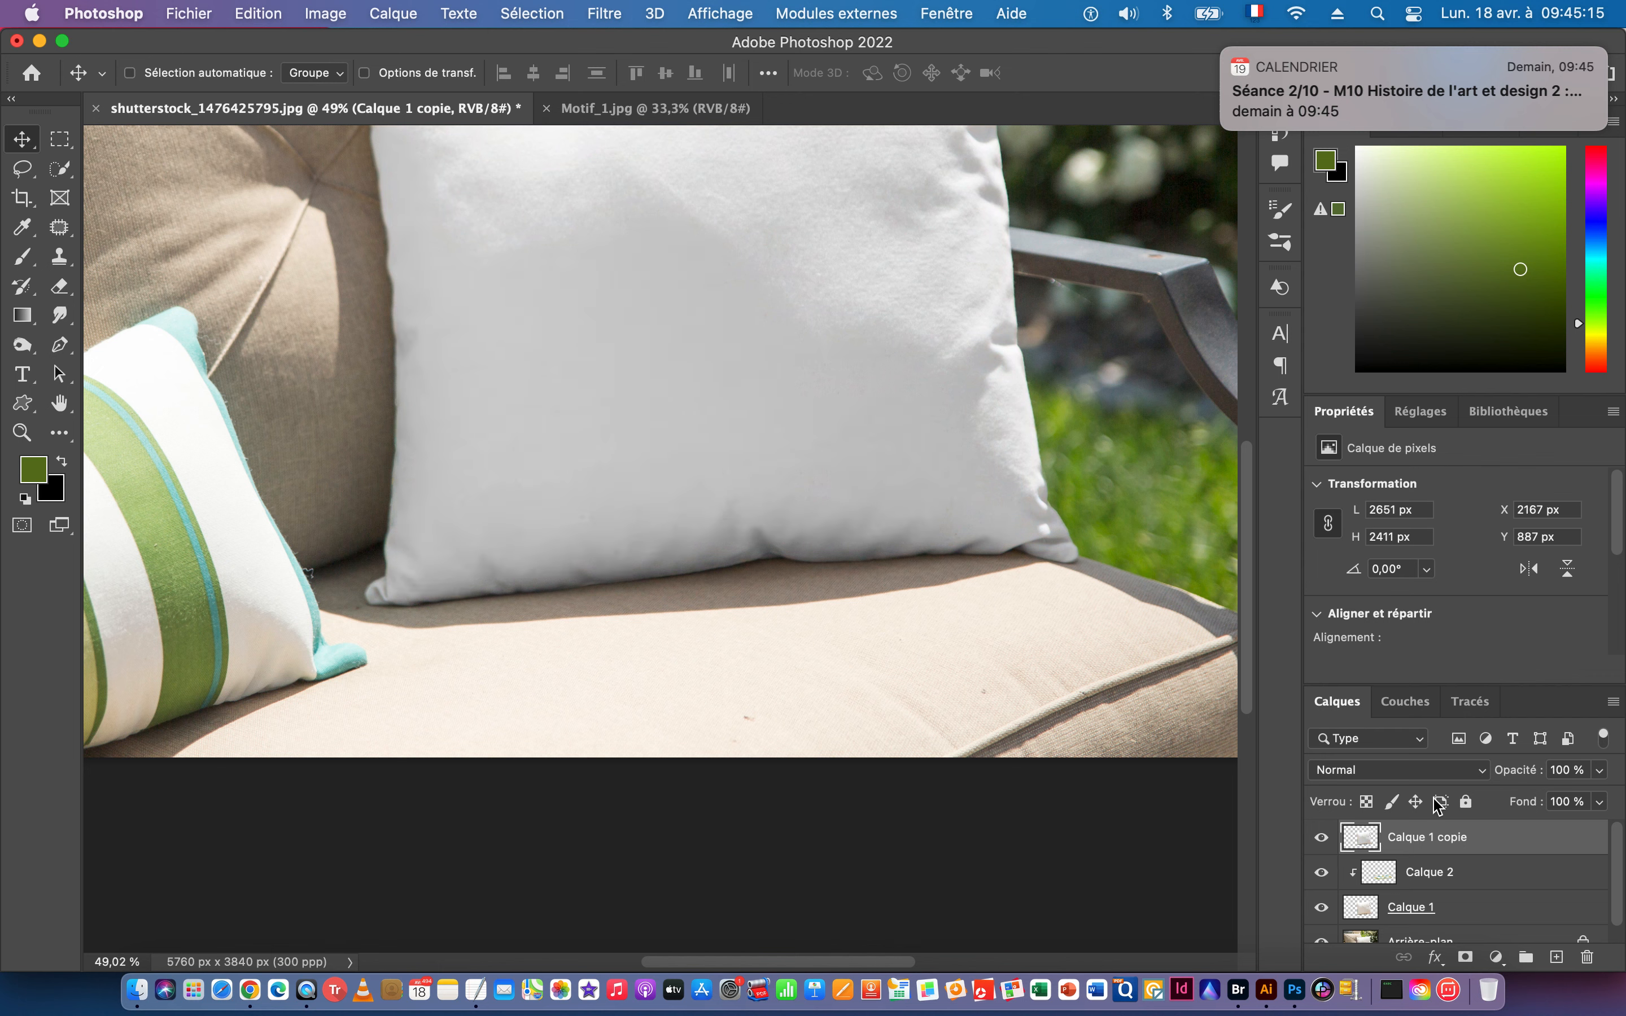
Set the desaturated pillow copy's blend mode to Produit and compare the pillow with and without it.
{"action": "left_click", "coordinate": [1418, 772]}
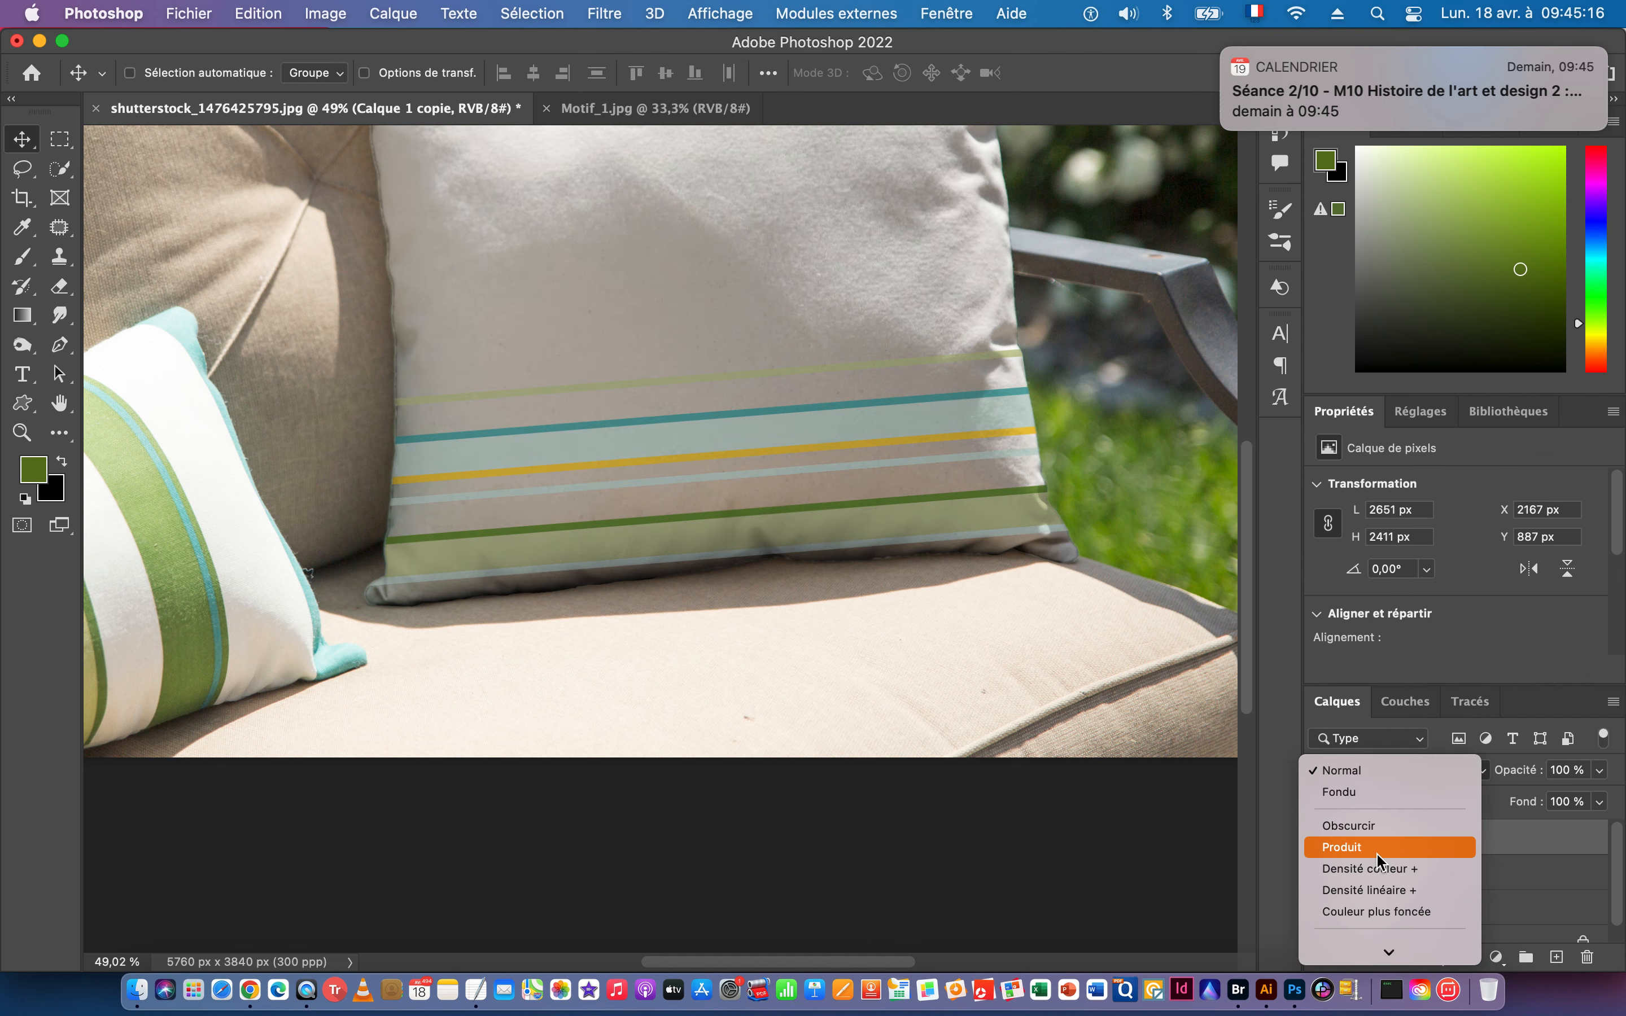
{"action": "left_click", "coordinate": [1377, 853]}
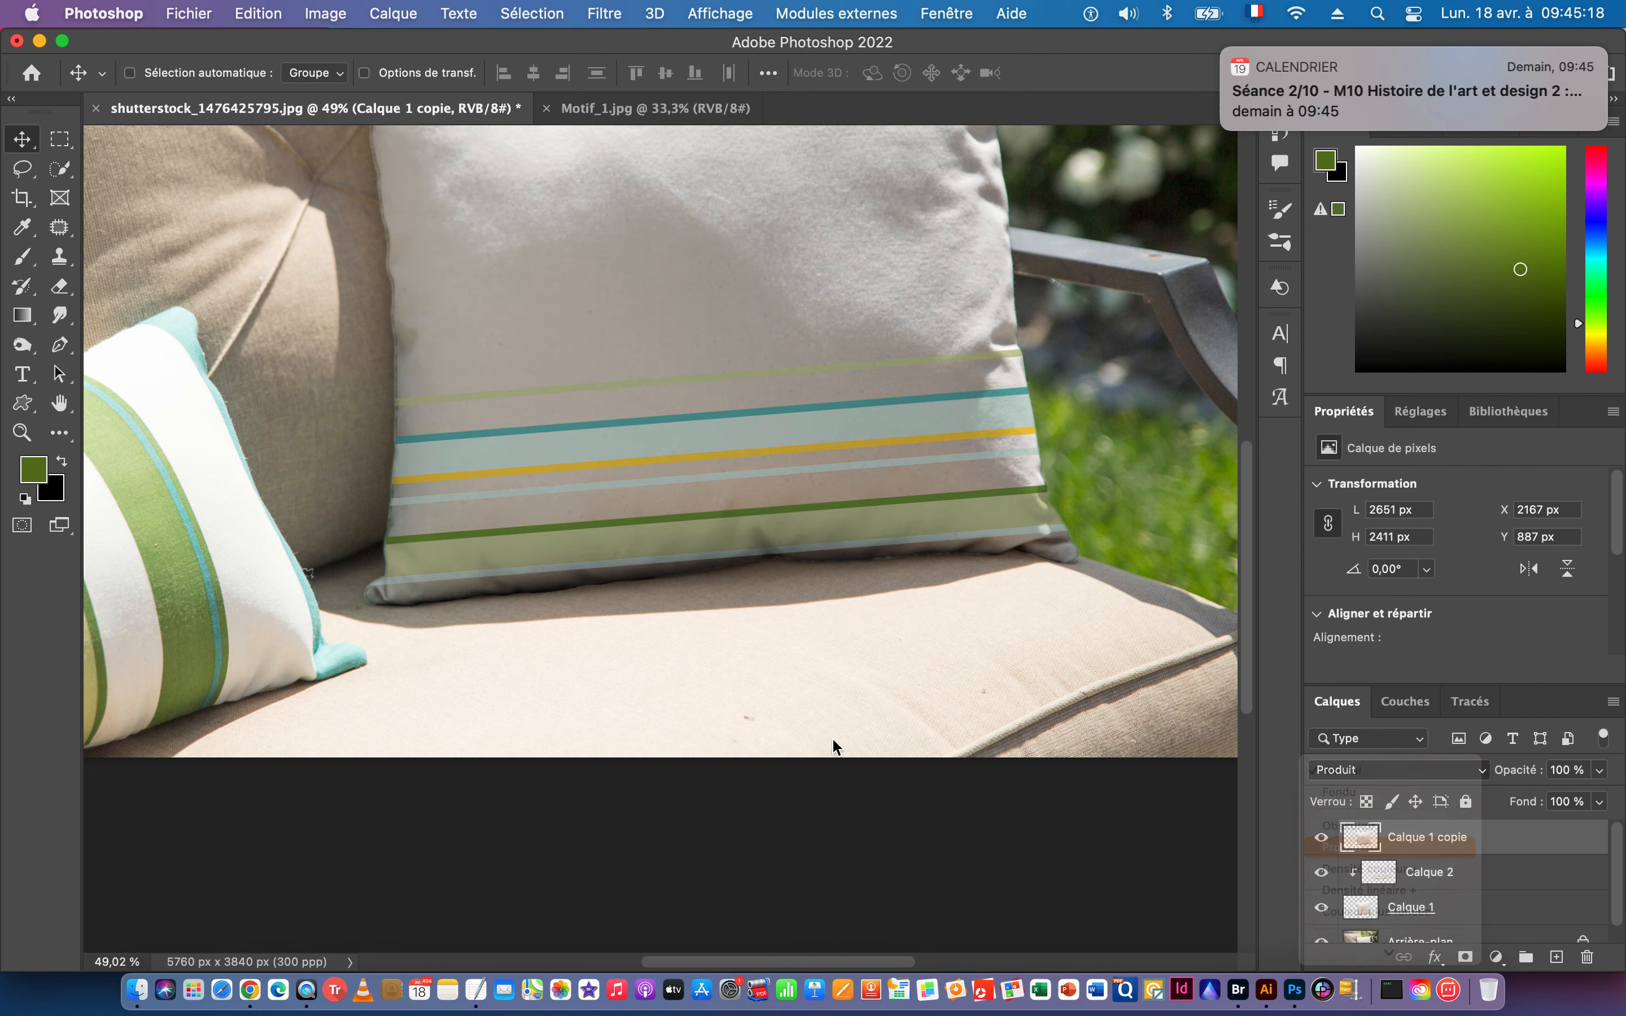
{"action": "left_click_drag", "start_coordinate": [762, 602], "coordinate": [715, 610]}
{"action": "left_click", "coordinate": [1322, 837]}
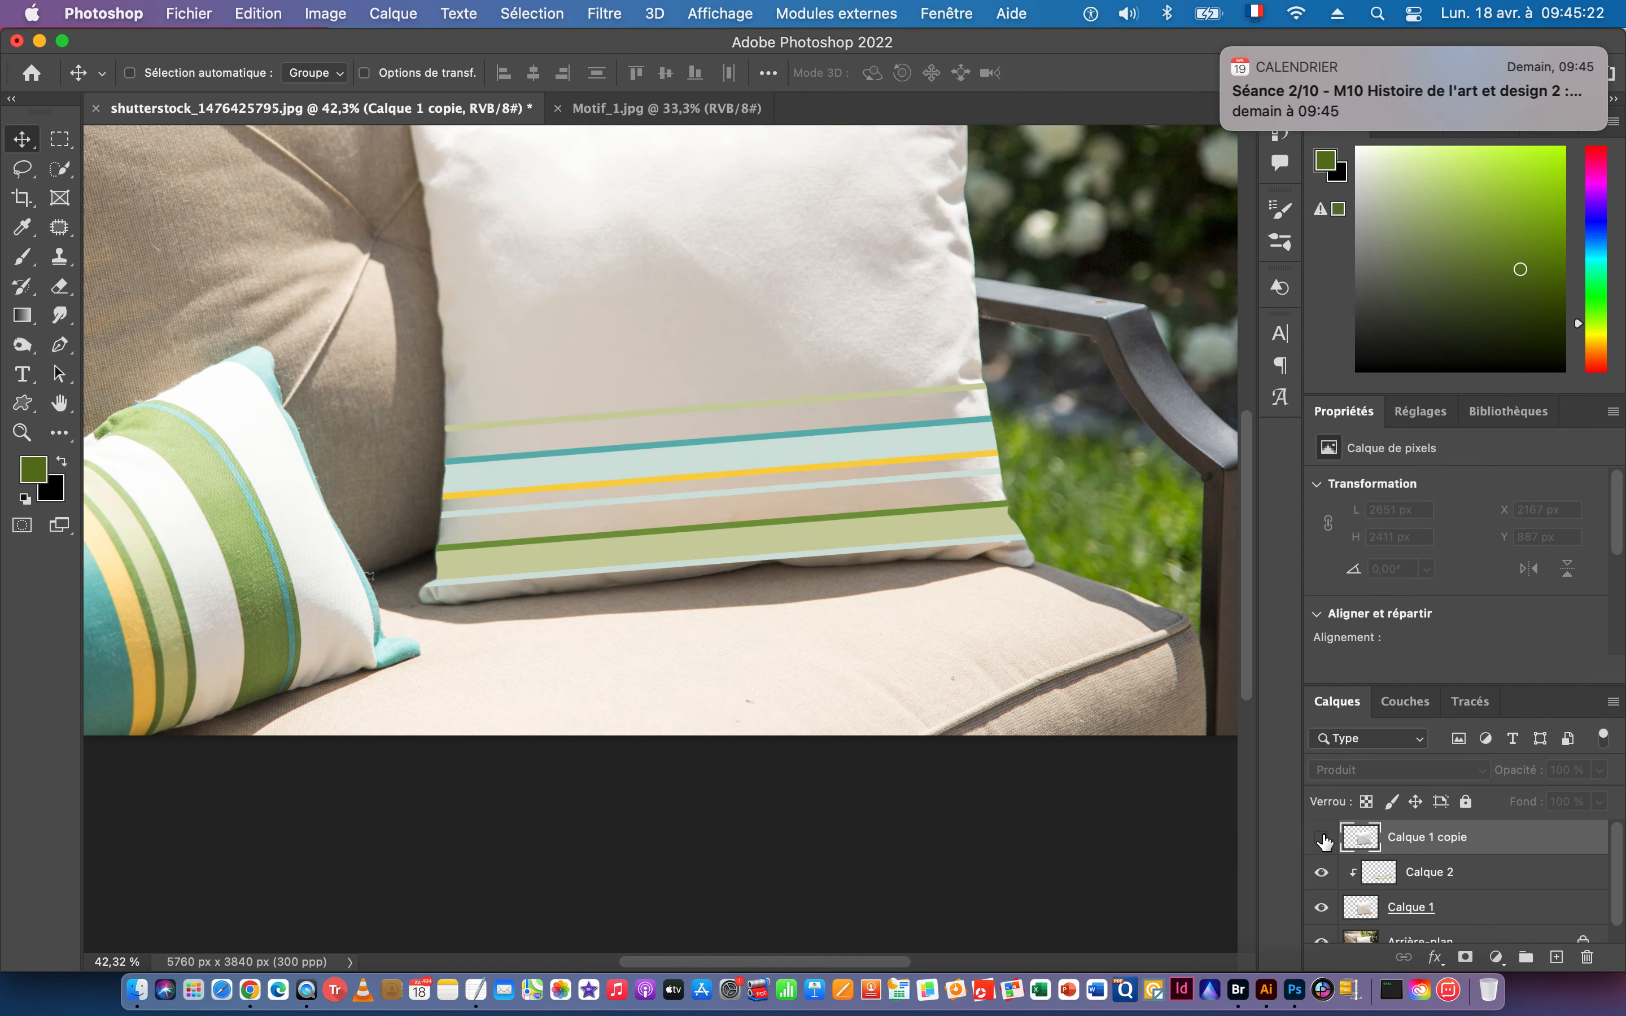
{"action": "left_click", "coordinate": [1322, 838]}
{"action": "left_click", "coordinate": [1322, 838]}
{"action": "left_click", "coordinate": [1322, 837]}
Set the desaturated pillow copy's blend mode to Densité linéaire + and check its shading on the stripes.
{"action": "left_click", "coordinate": [1398, 770]}
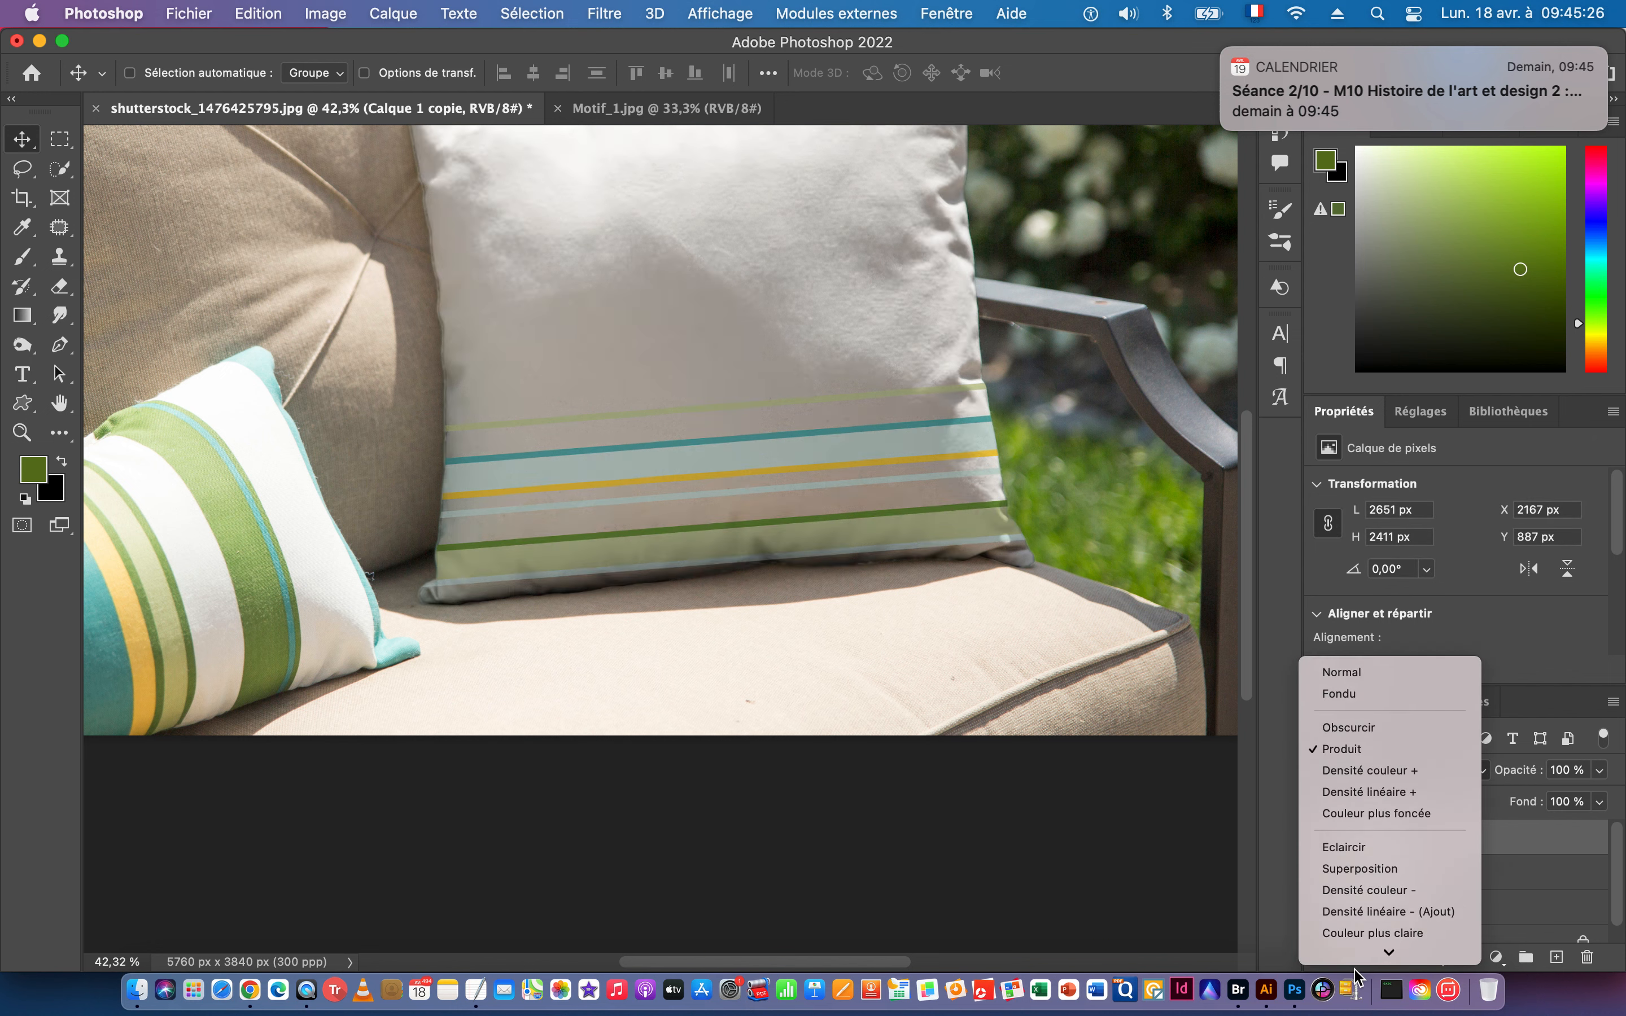
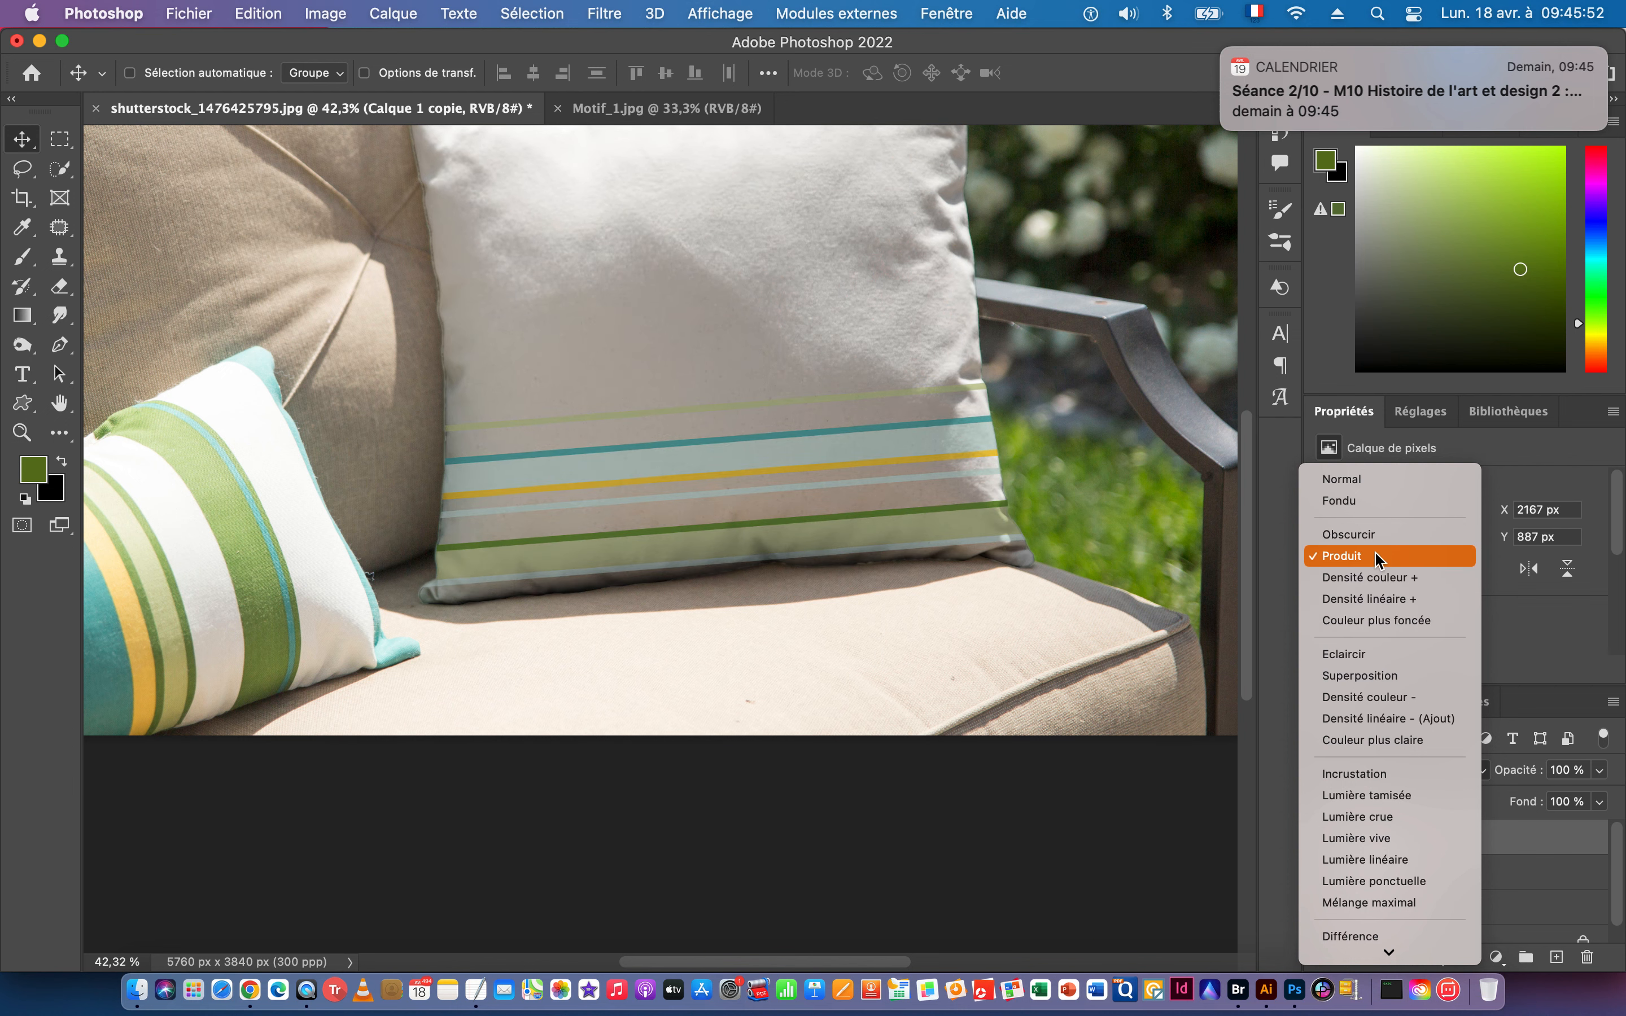
{"action": "left_click", "coordinate": [1384, 600]}
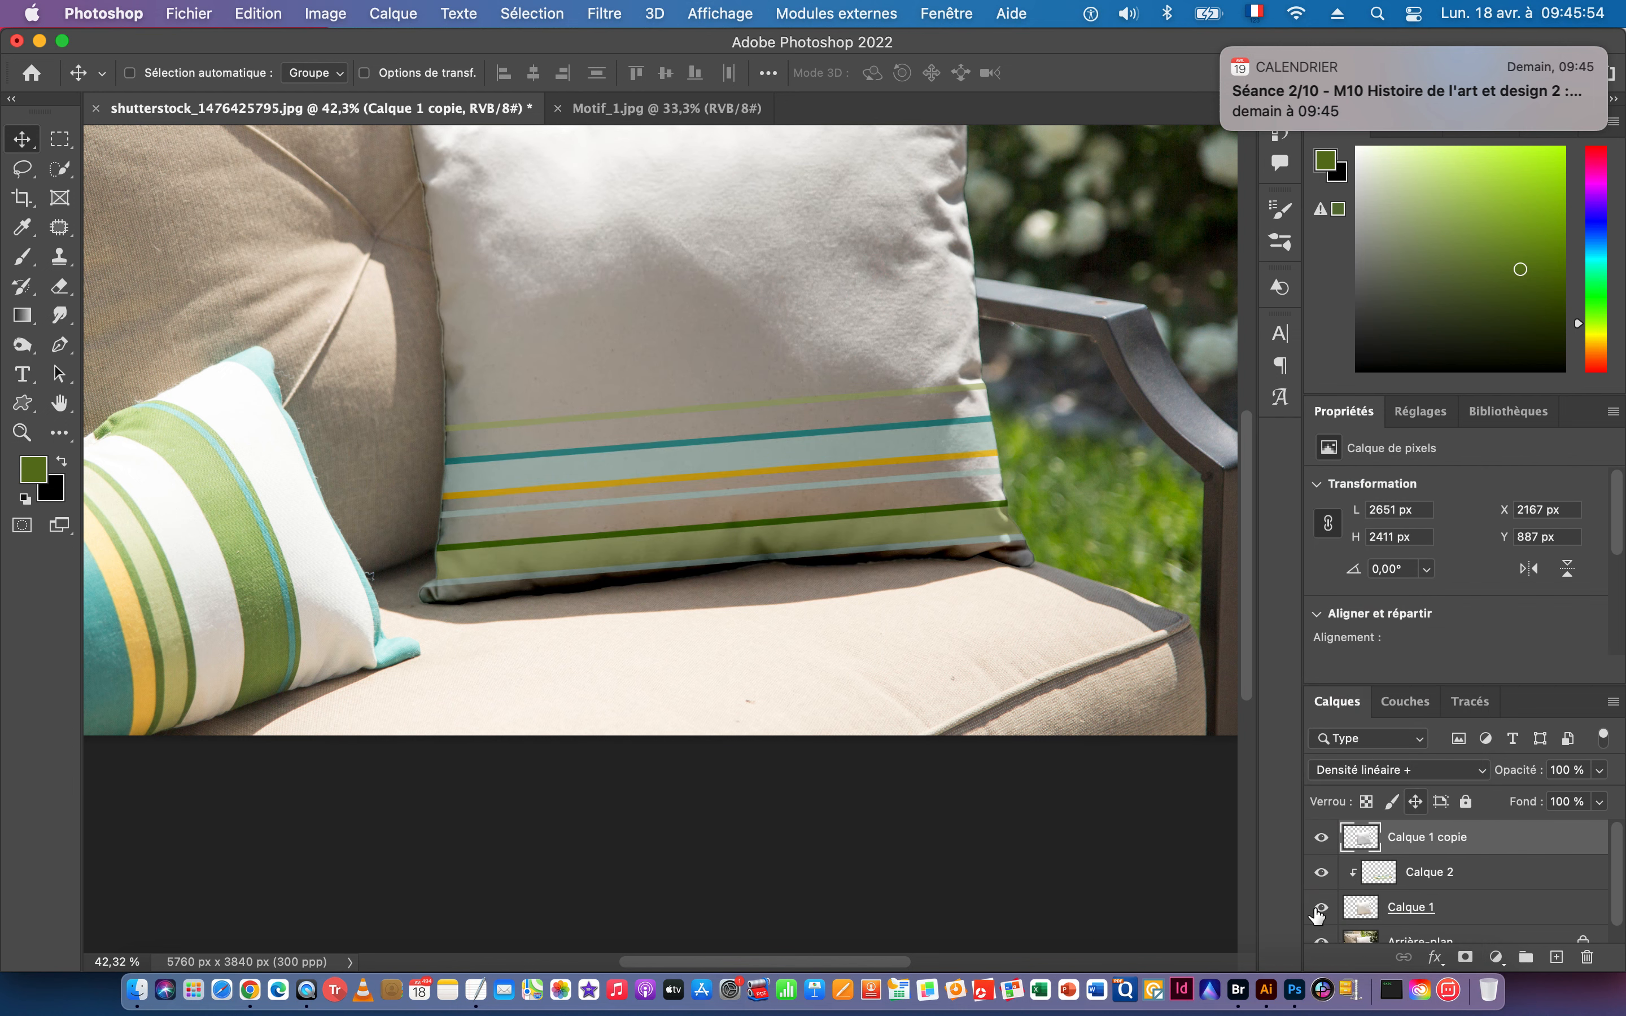
{"action": "left_click", "coordinate": [1321, 842]}
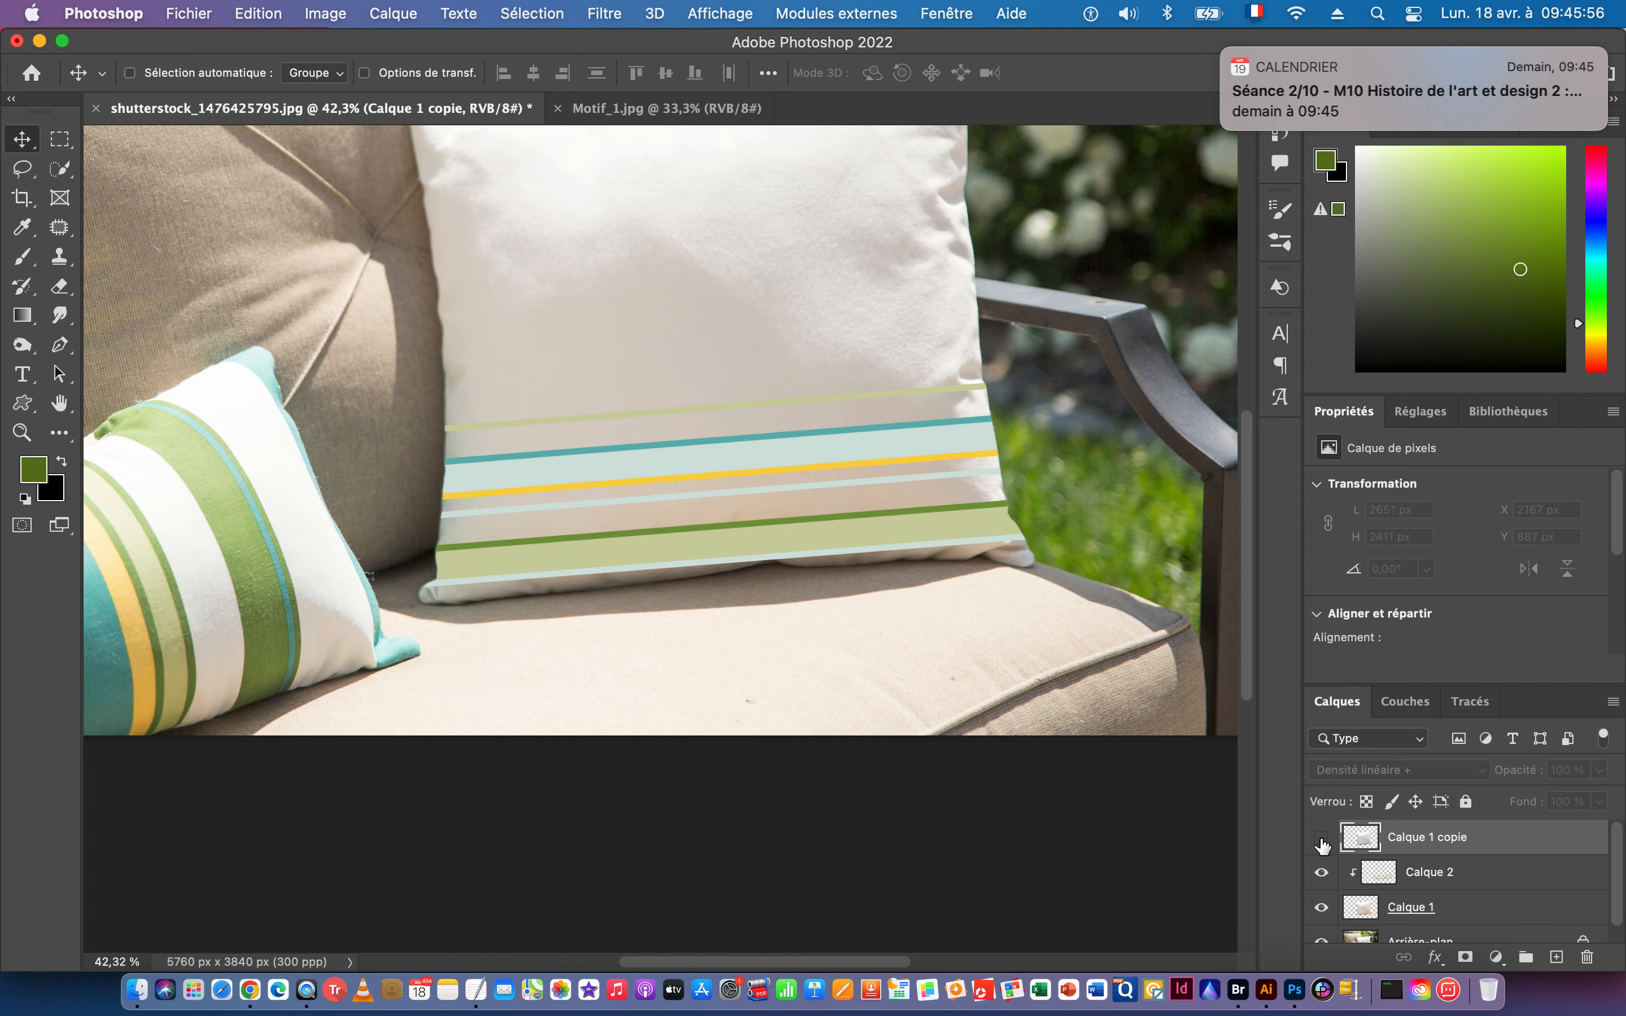
{"action": "left_click", "coordinate": [1322, 840]}
{"action": "left_click", "coordinate": [1321, 840]}
{"action": "left_click", "coordinate": [1322, 840]}
Compare the whole pillow with the desaturated copy hidden and shown to judge the shading and folds.
{"action": "left_click_drag", "start_coordinate": [908, 484], "coordinate": [943, 537]}
{"action": "left_click", "coordinate": [1321, 840]}
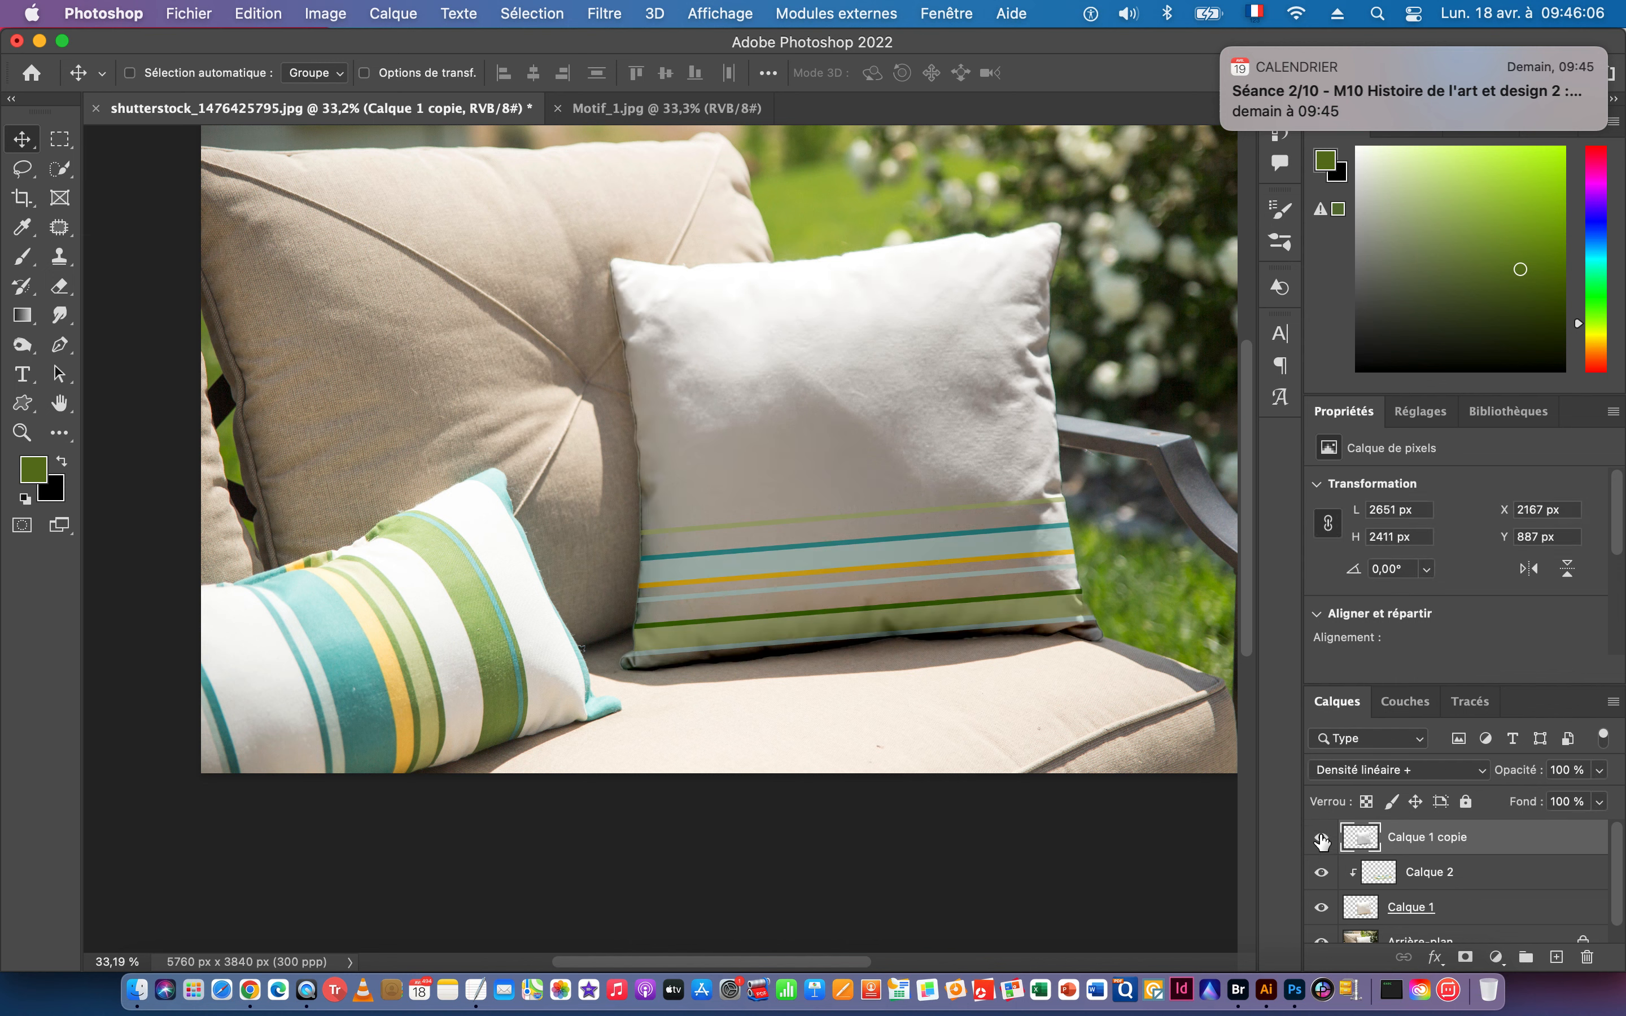
{"action": "left_click", "coordinate": [1321, 840]}
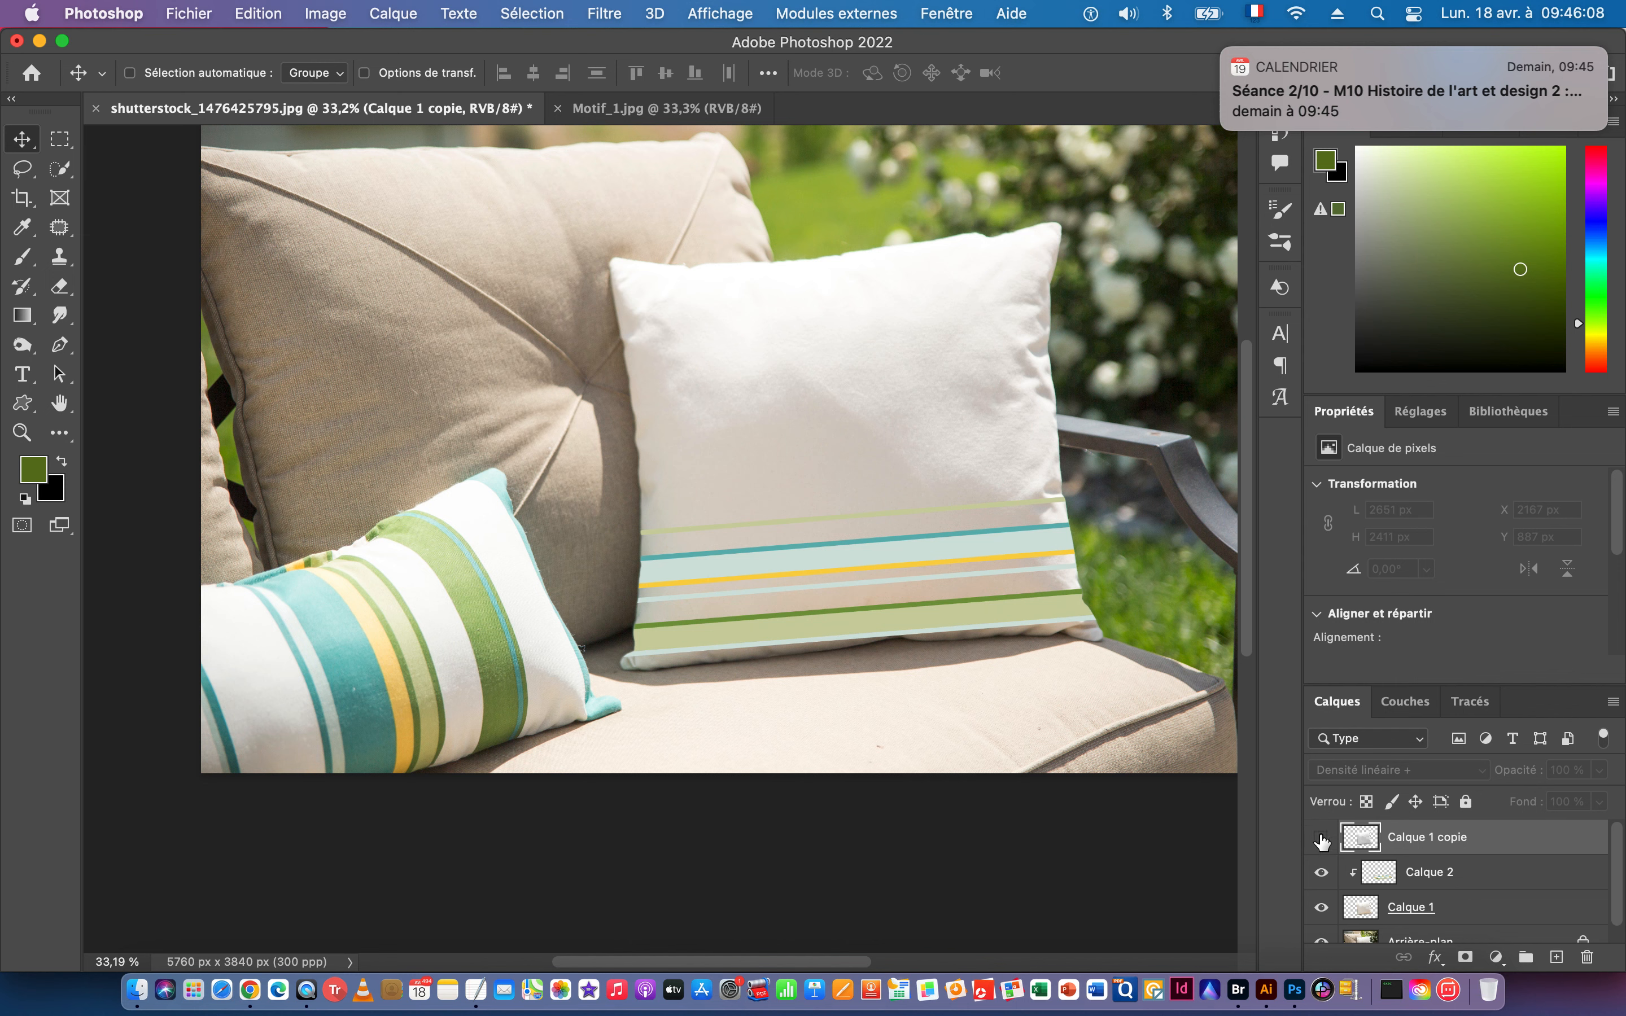
{"action": "left_click", "coordinate": [1322, 840]}
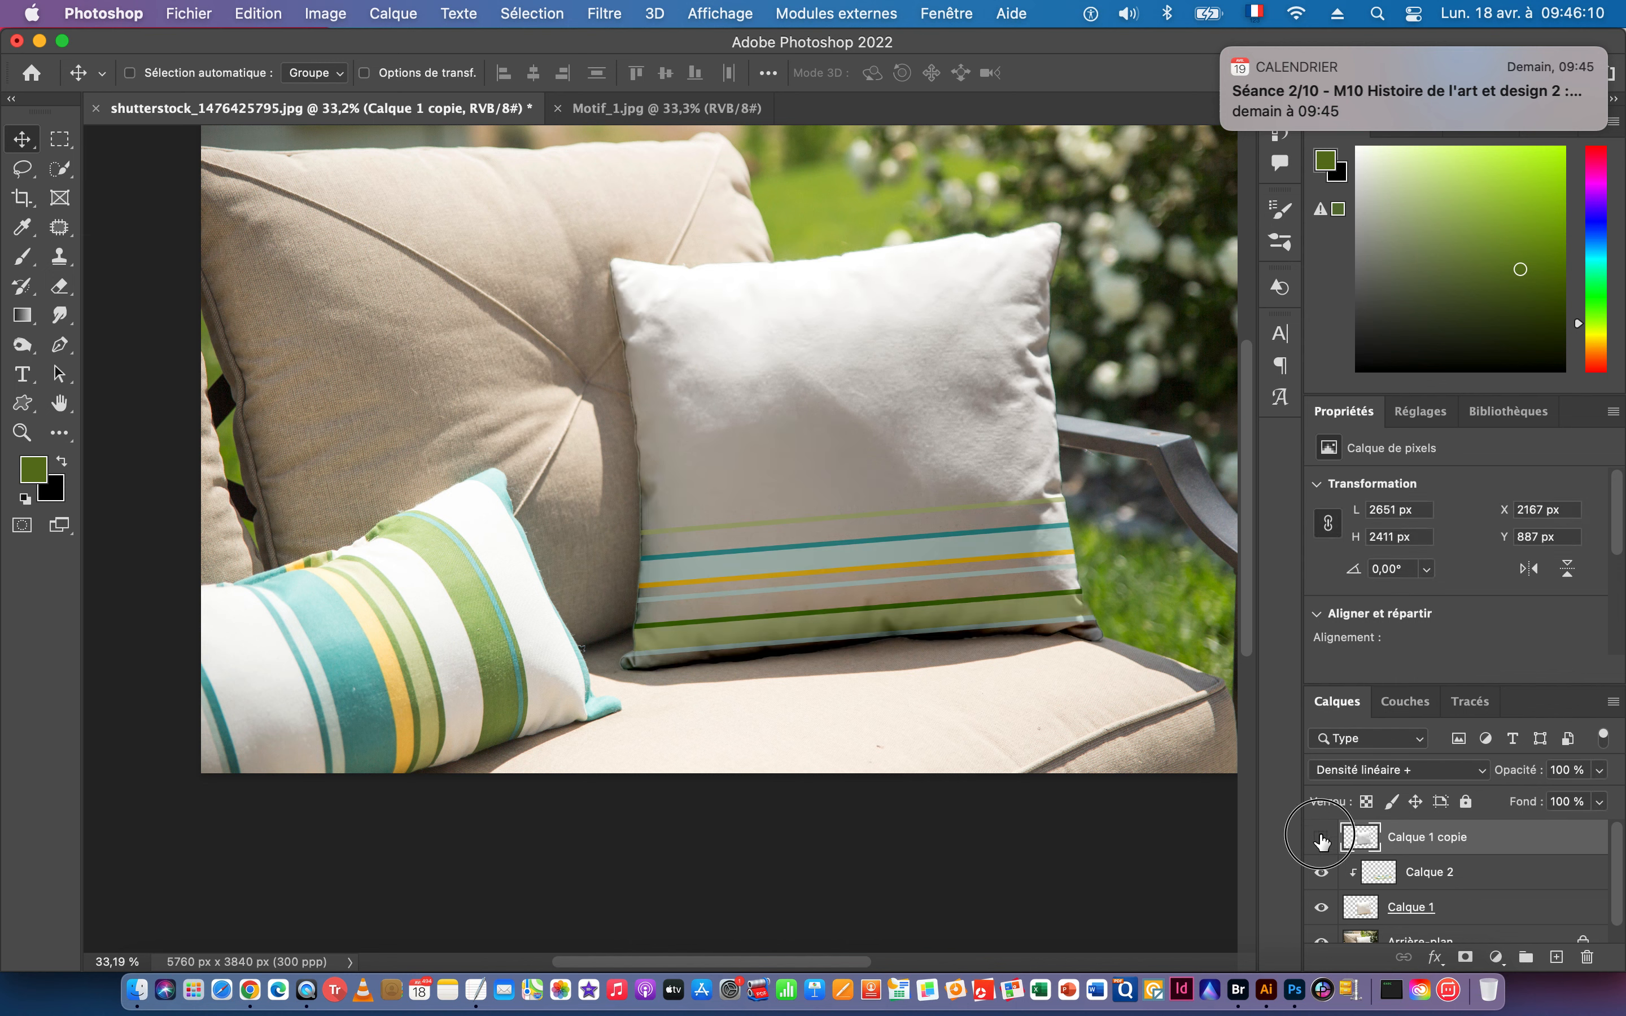
{"action": "left_click", "coordinate": [1321, 840]}
{"action": "left_click", "coordinate": [1321, 840]}
{"action": "left_click", "coordinate": [1322, 840]}
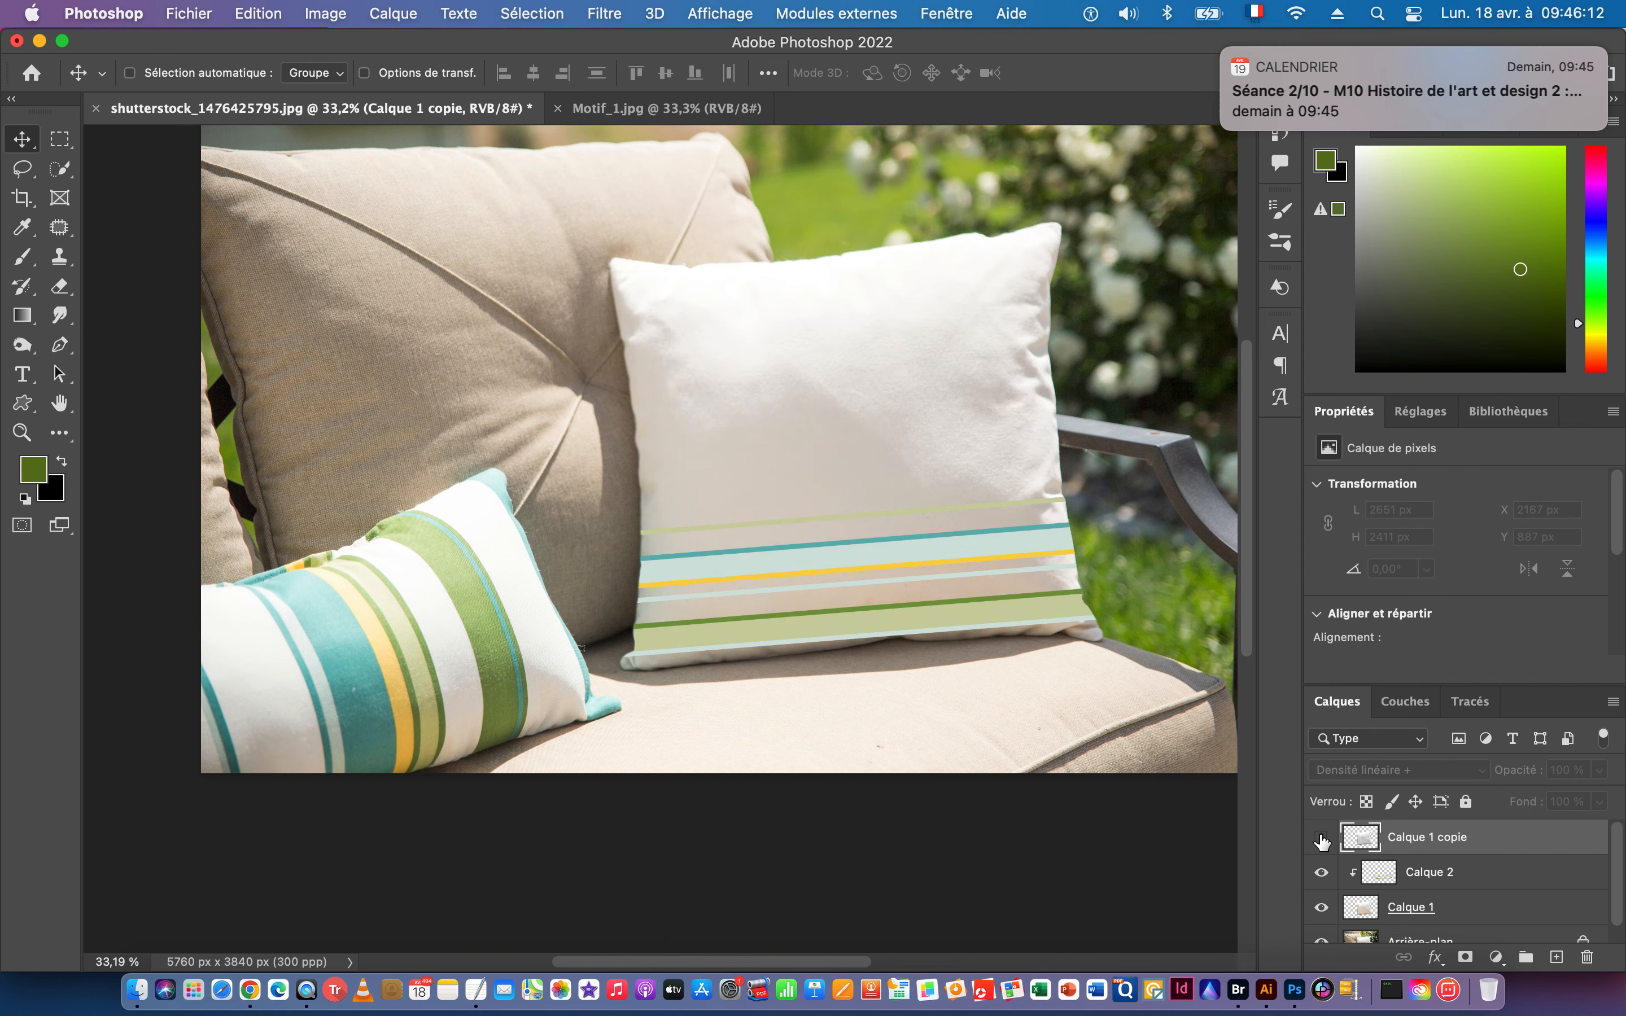
{"action": "left_click", "coordinate": [1321, 840]}
Load the stripes of Calque 2 as a selection and add it as a layer mask on Calque 1 copie.
{"action": "key", "text": "super+space"}
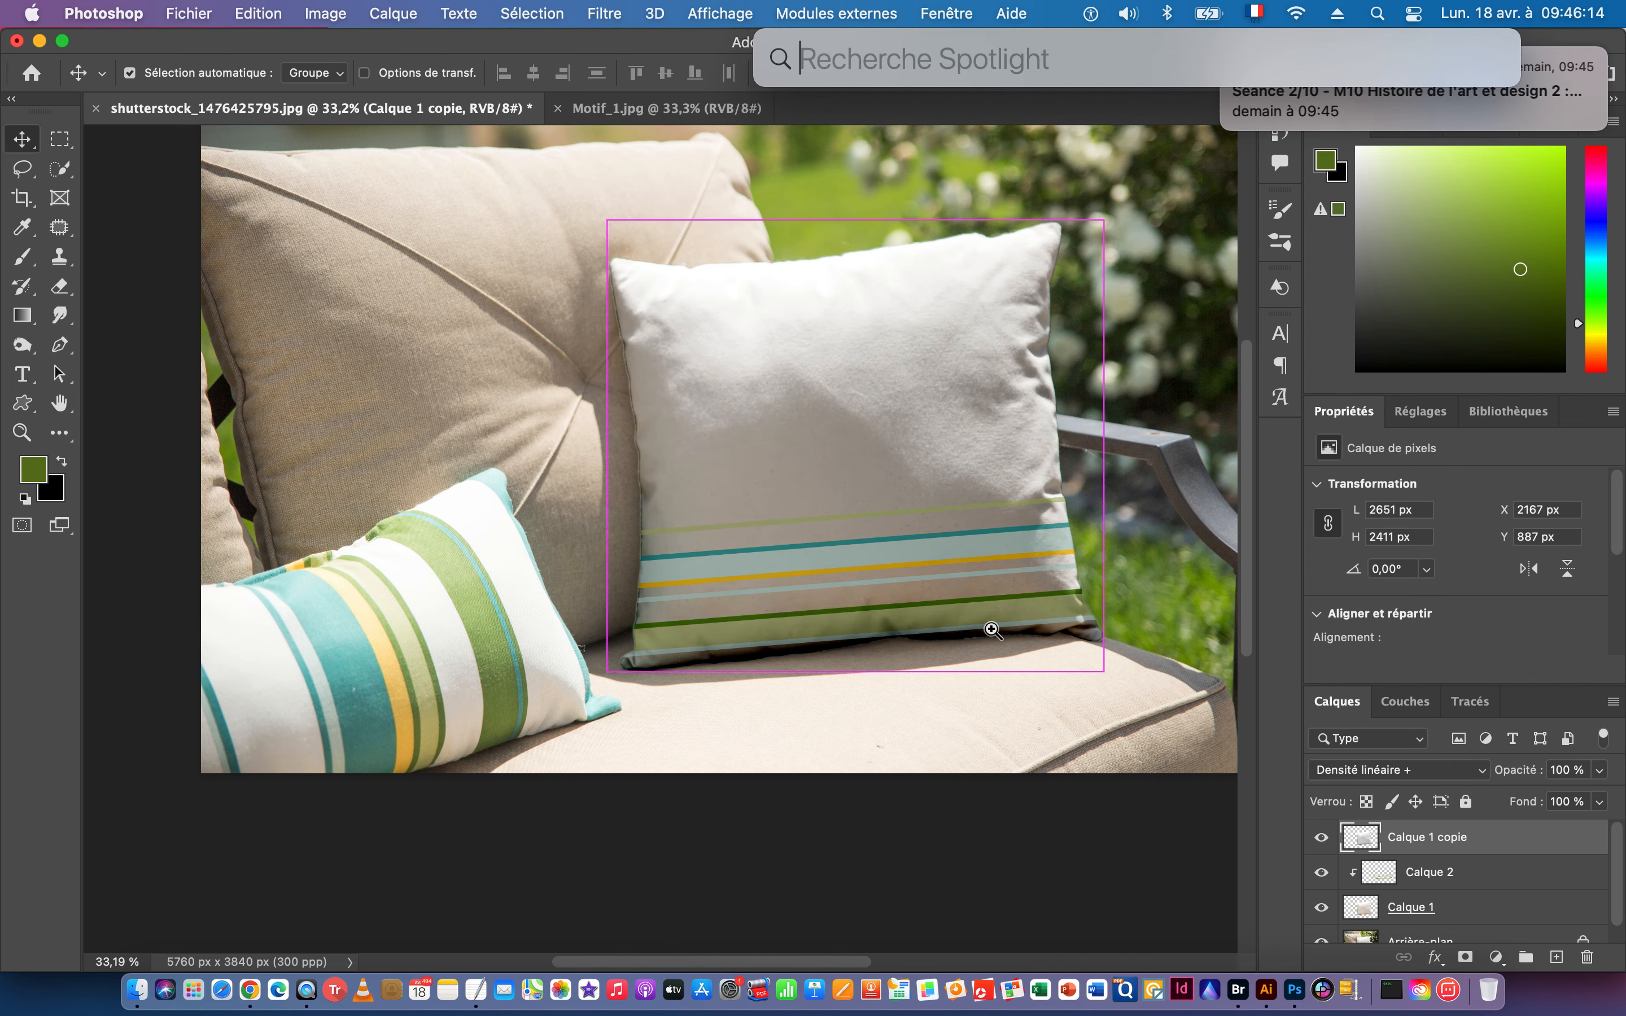
{"action": "left_click", "coordinate": [1039, 629]}
{"action": "left_click_drag", "start_coordinate": [1039, 629], "coordinate": [1061, 629]}
{"action": "scroll", "coordinate": [1039, 674], "scroll_direction": "up", "scroll_amount": 3}
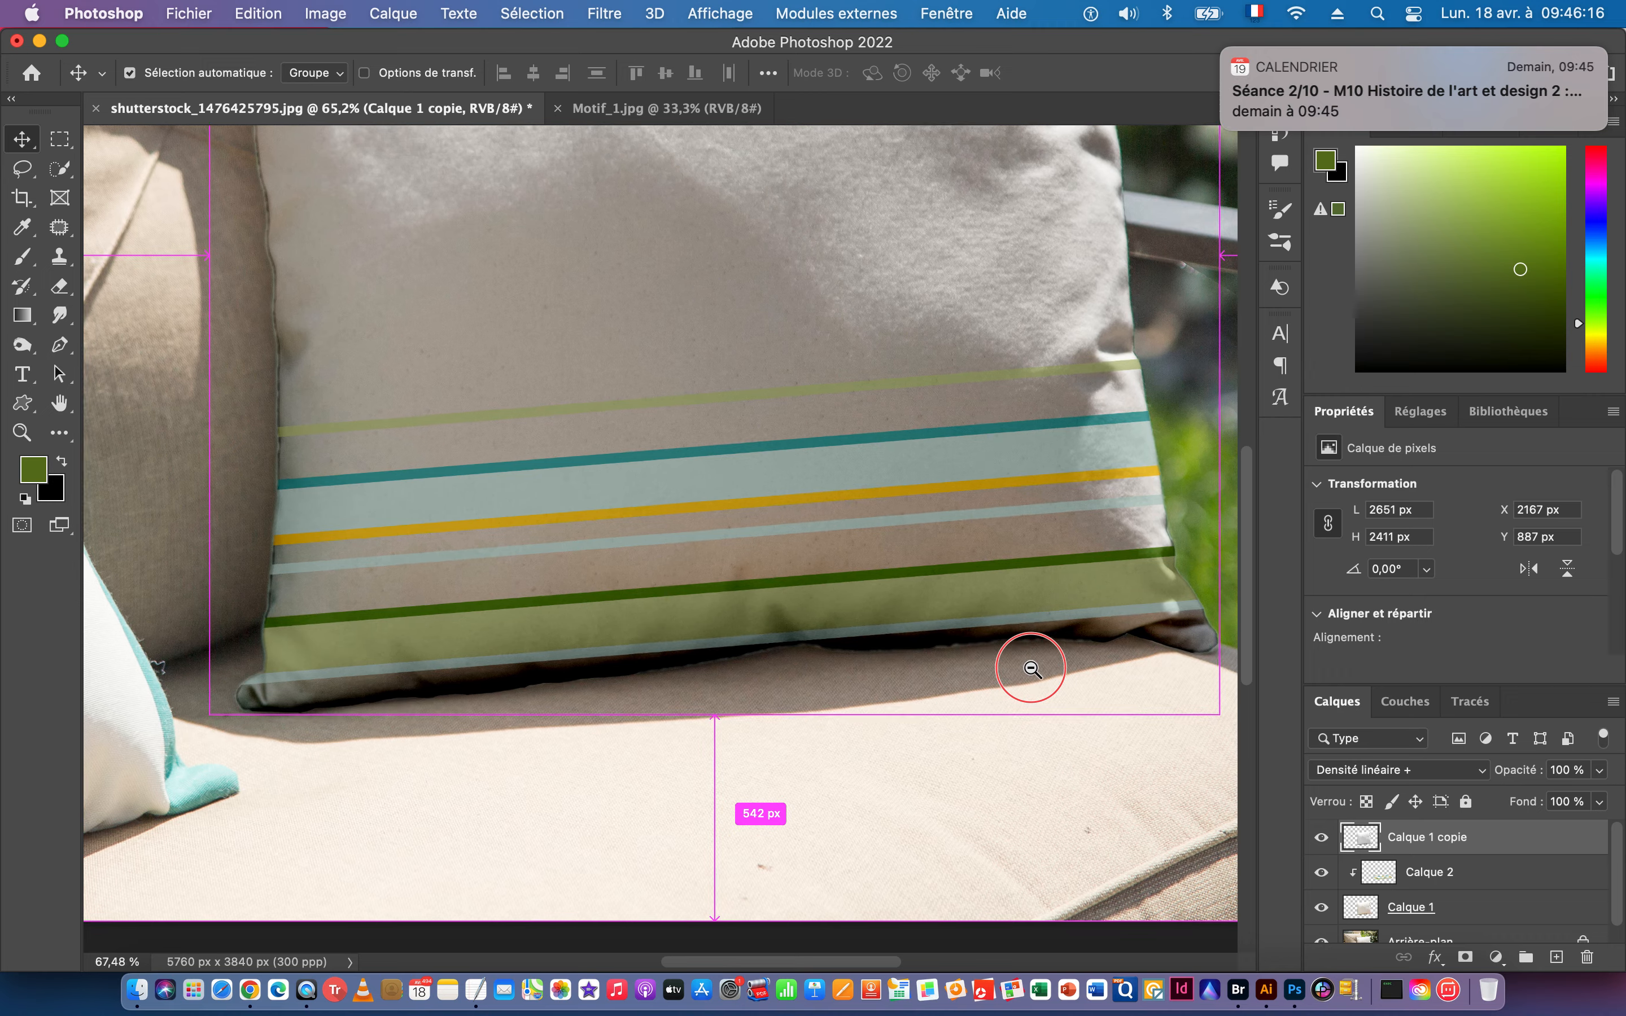
{"action": "key", "text": "super"}
{"action": "left_click", "coordinate": [1387, 875], "text": "super"}
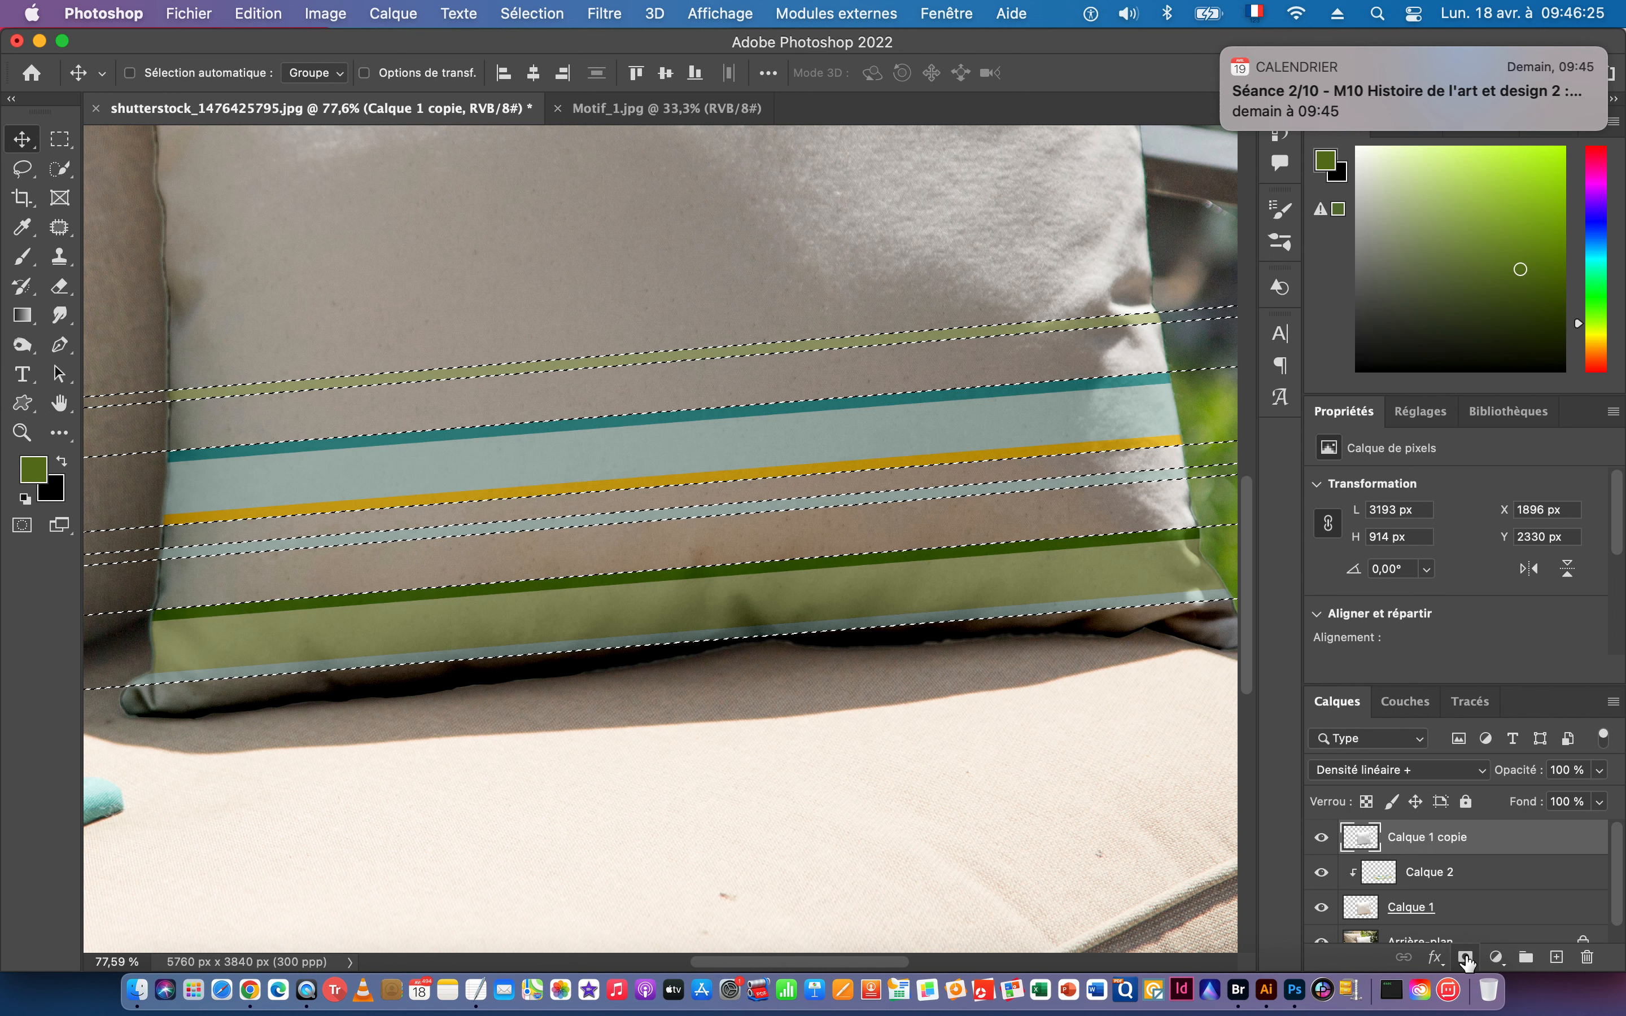
{"action": "left_click", "coordinate": [1465, 957]}
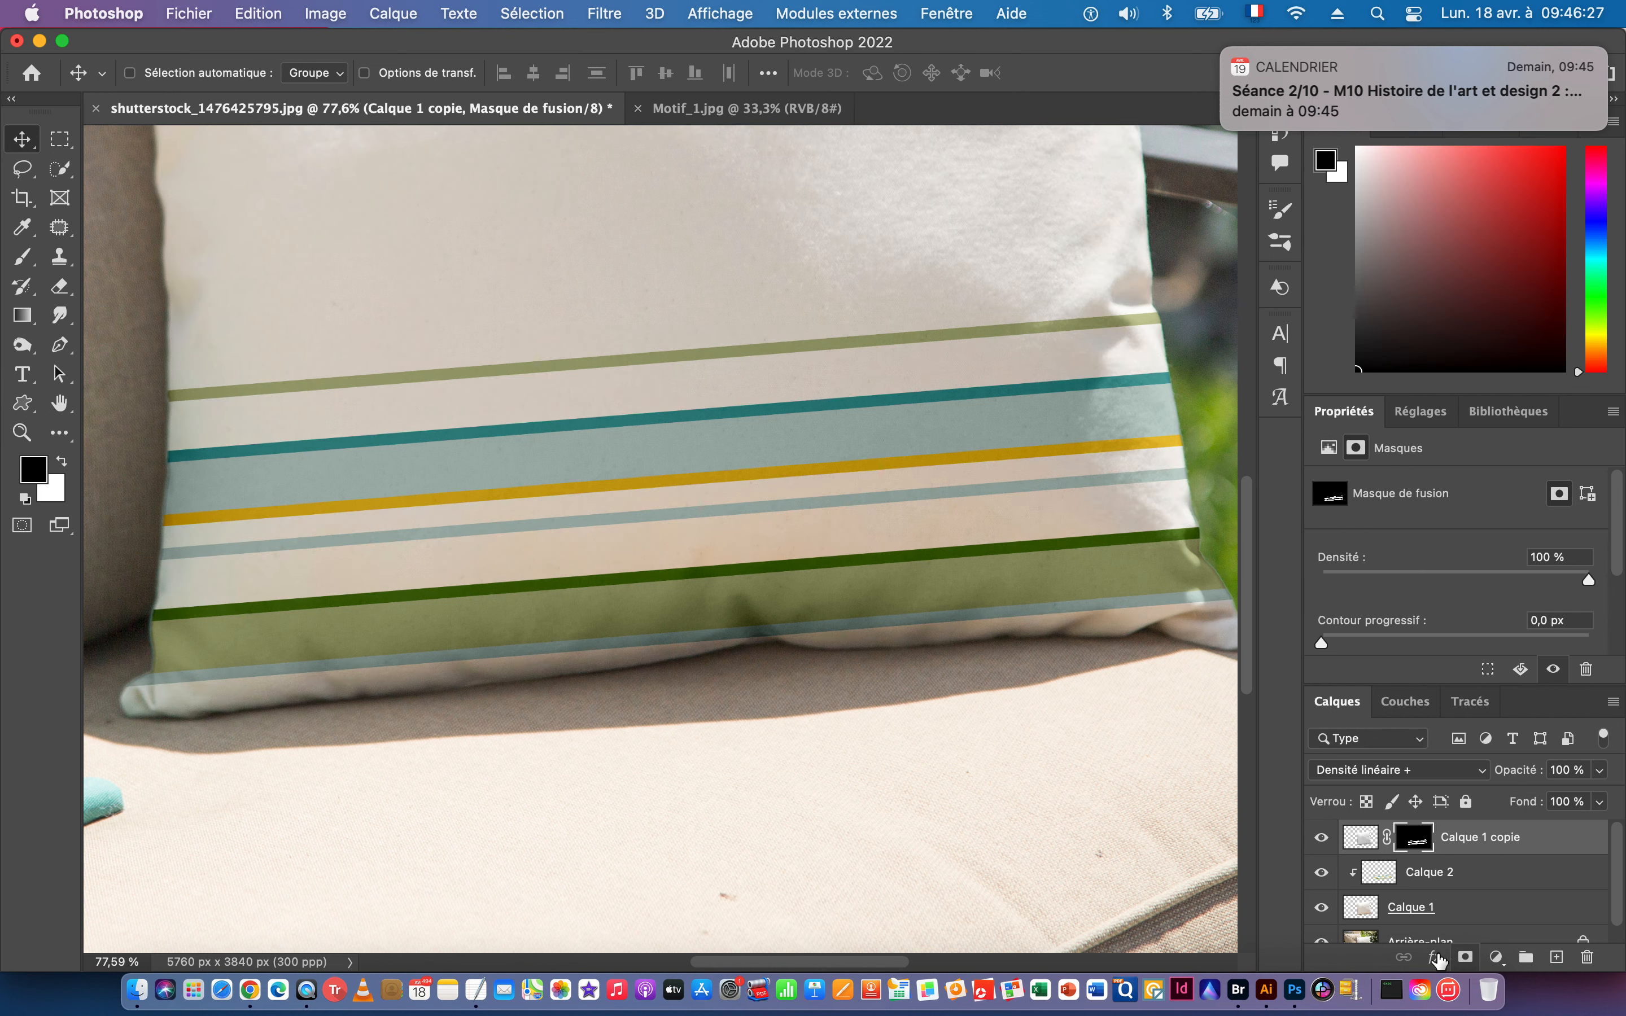
Group Calque 1 copie, Calque 2 and Calque 1 together and expand the group to show its layers.
{"action": "mouse_move", "coordinate": [947, 733]}
{"action": "left_mouse_down"}
{"action": "mouse_move", "coordinate": [873, 741]}
{"action": "mouse_move", "coordinate": [922, 737]}
{"action": "left_mouse_up"}
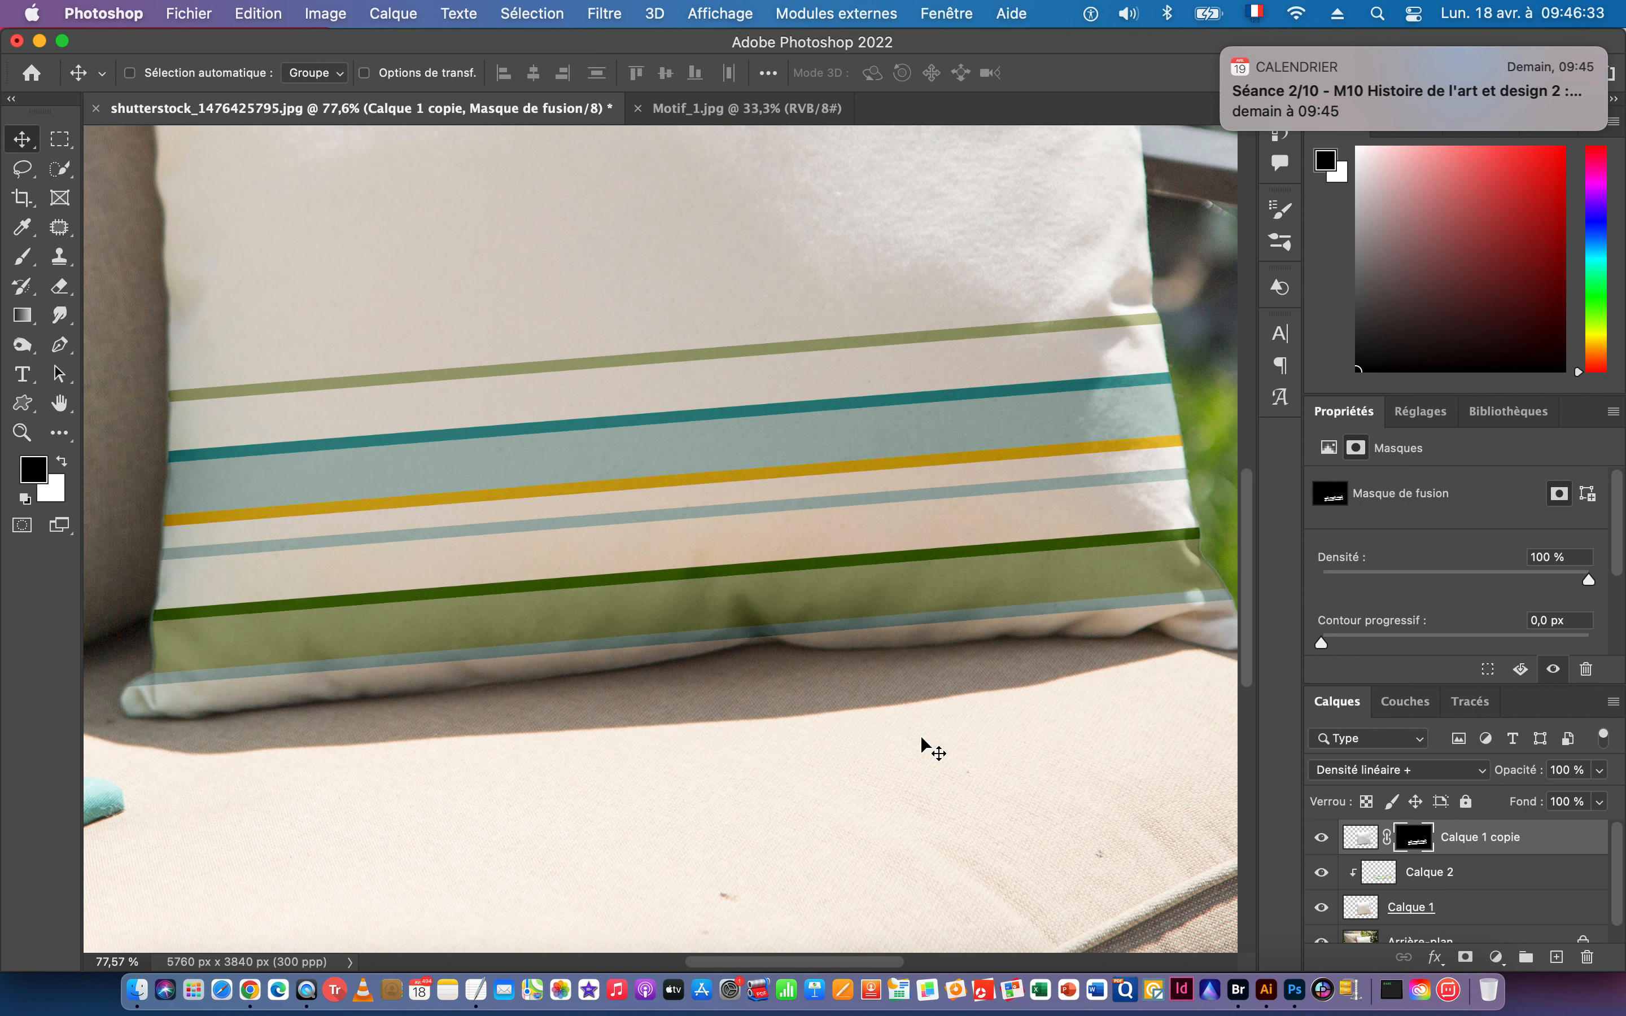
{"action": "left_click", "coordinate": [1521, 912], "text": "shift"}
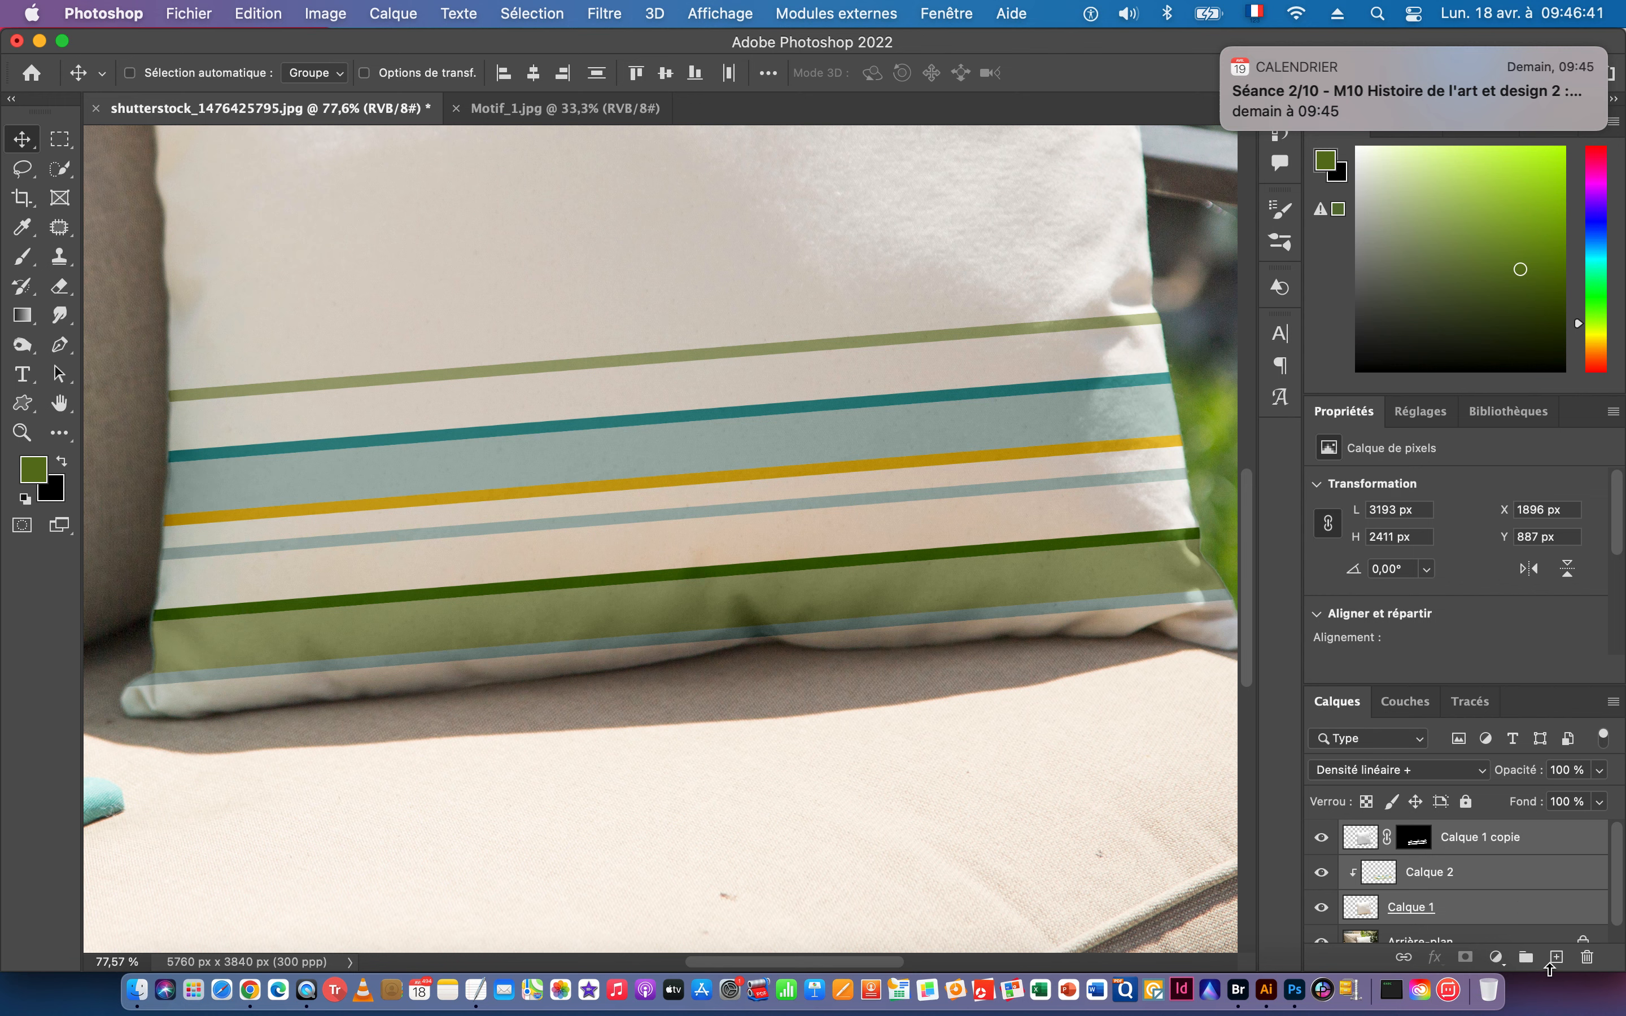
{"action": "left_click", "coordinate": [1526, 957]}
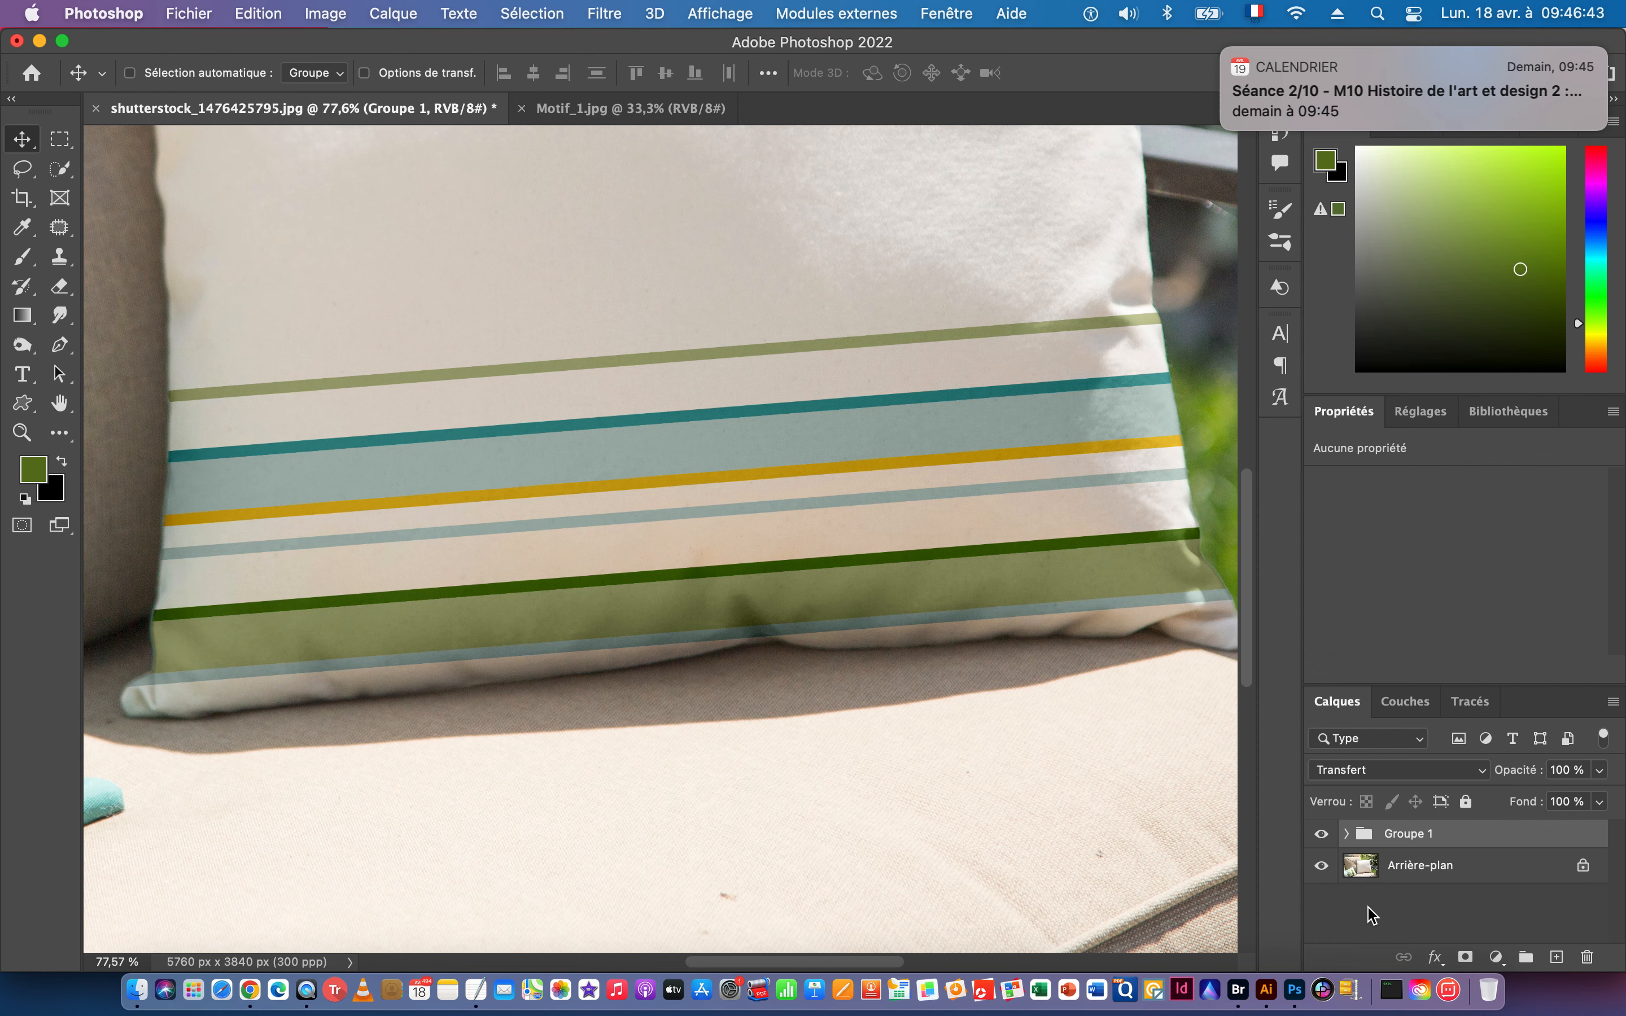
{"action": "key", "text": "super+space"}
{"action": "left_click_drag", "start_coordinate": [915, 752], "coordinate": [816, 759]}
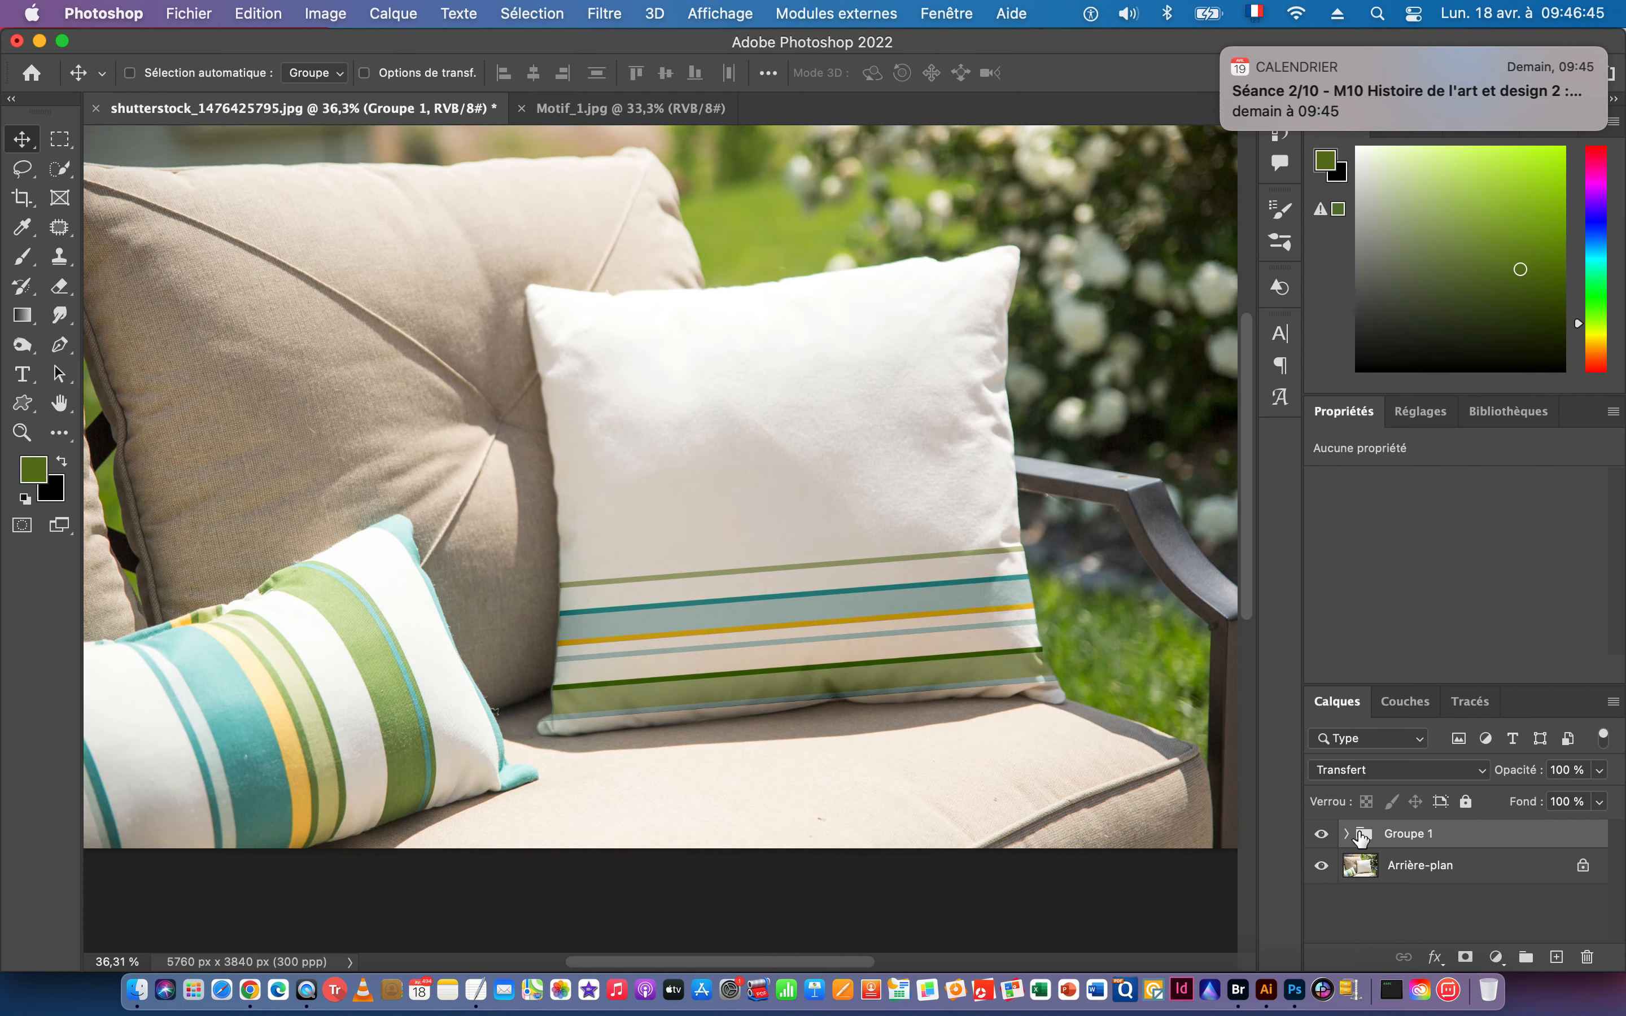
{"action": "left_click", "coordinate": [1346, 834]}
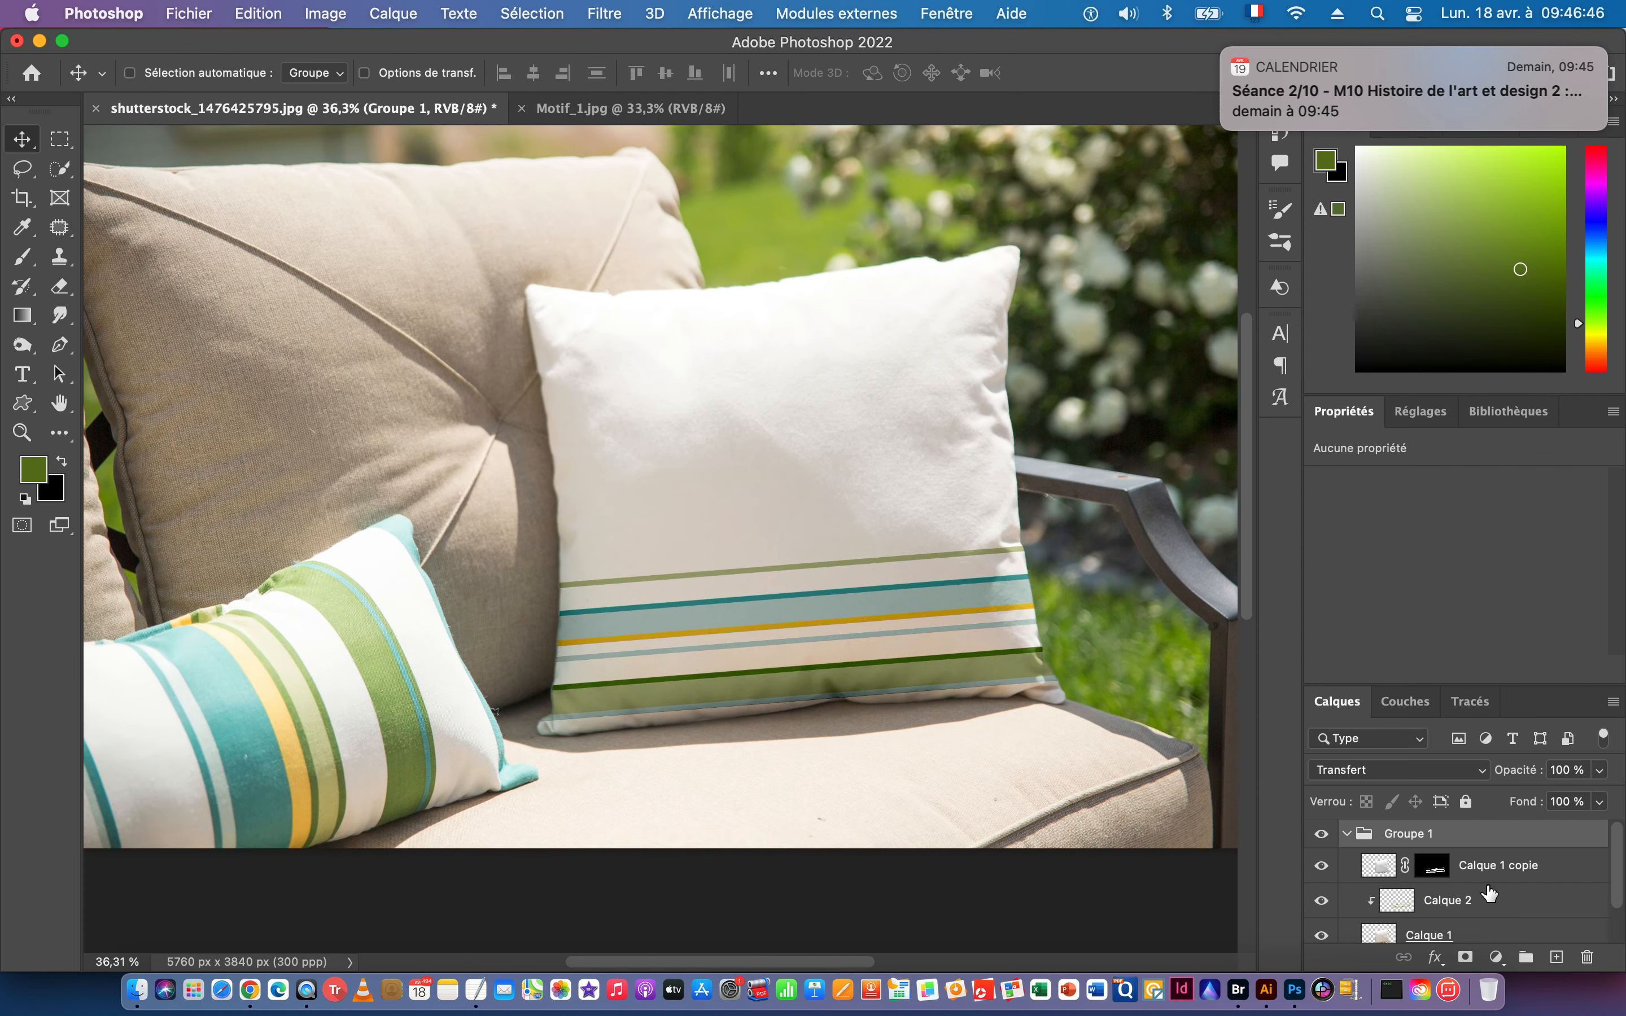
Collapse Groupe 1 and duplicate the Arrière-plan layer directly beneath the group.
{"action": "left_click", "coordinate": [1347, 835]}
{"action": "left_click", "coordinate": [1432, 874]}
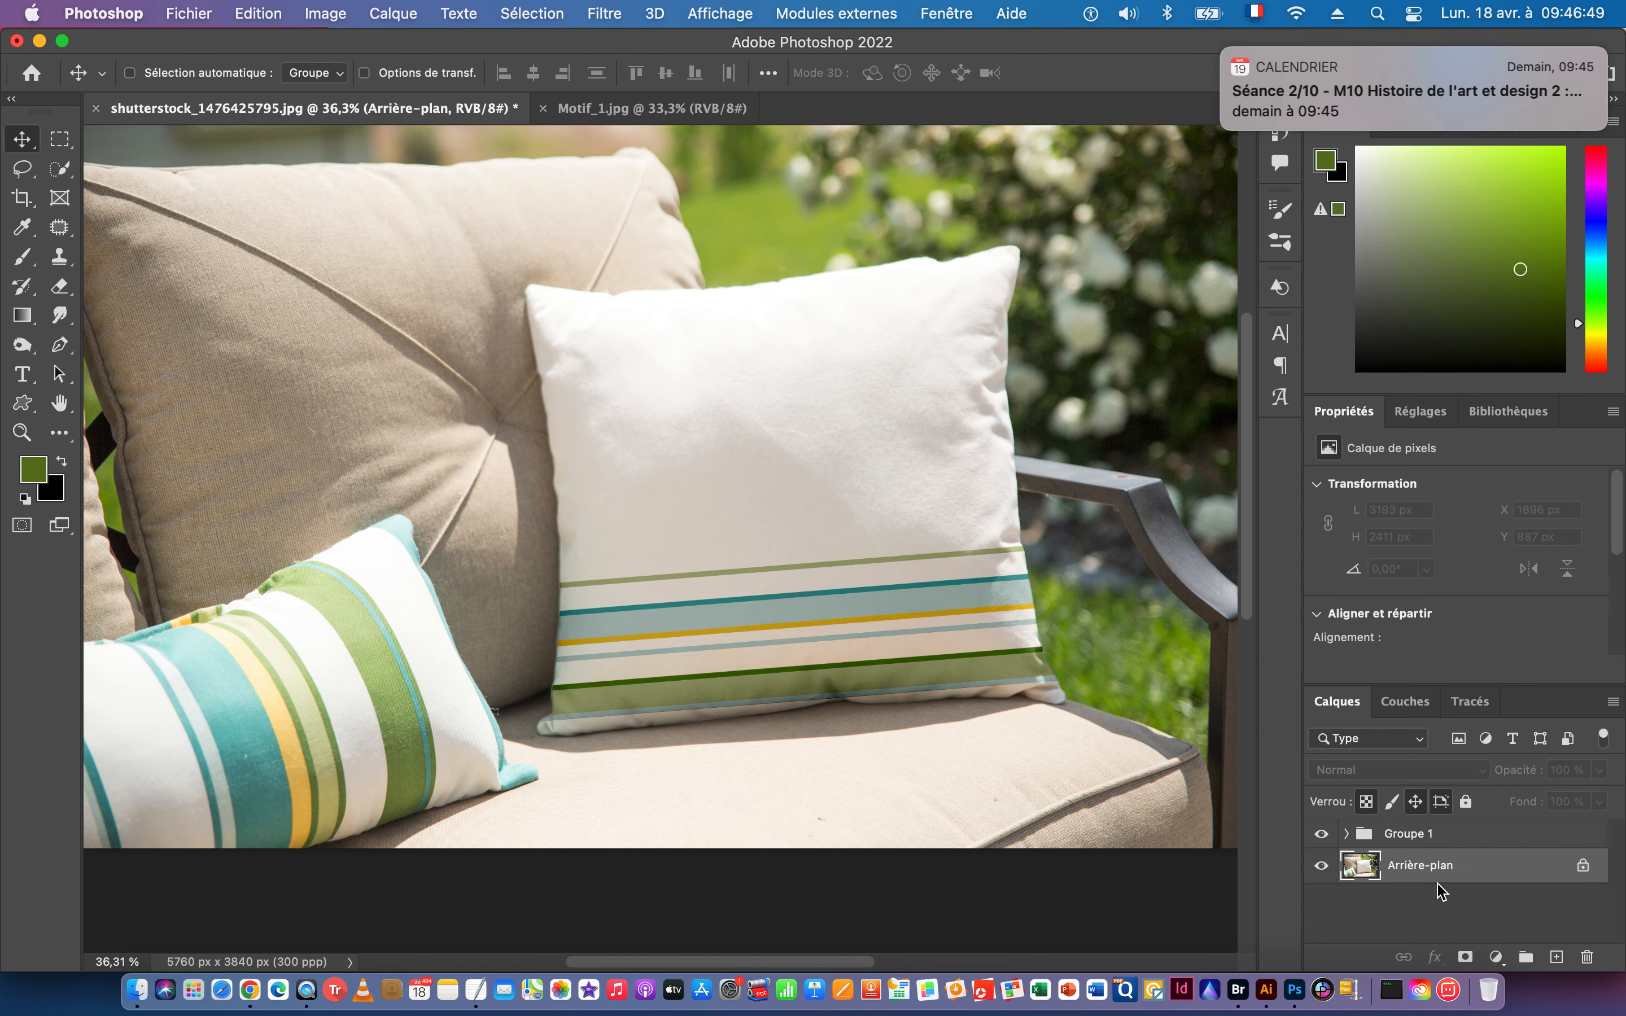
{"action": "key", "text": "super+space"}
{"action": "mouse_move", "coordinate": [799, 692]}
{"action": "left_mouse_down"}
{"action": "mouse_move", "coordinate": [739, 691]}
{"action": "mouse_move", "coordinate": [782, 699]}
{"action": "left_mouse_up"}
{"action": "key", "text": "super+space"}
{"action": "left_click_drag", "start_coordinate": [762, 786], "coordinate": [824, 785]}
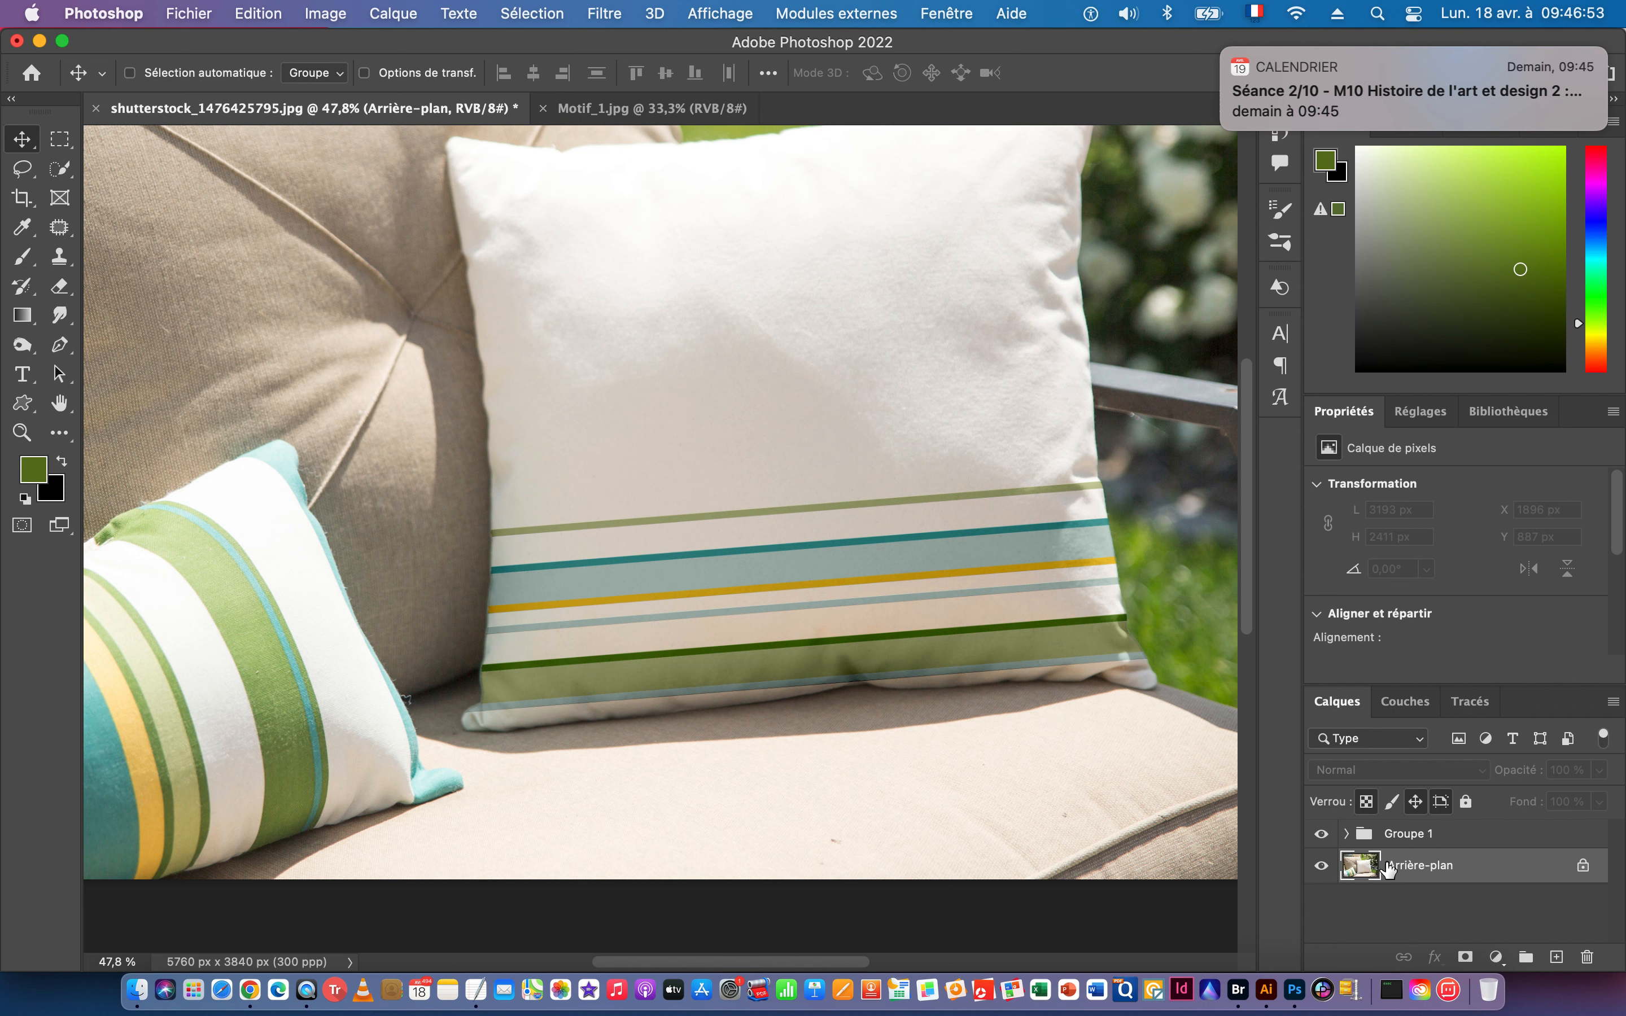
{"action": "left_click", "coordinate": [1500, 867]}
{"action": "key", "text": "super+j"}
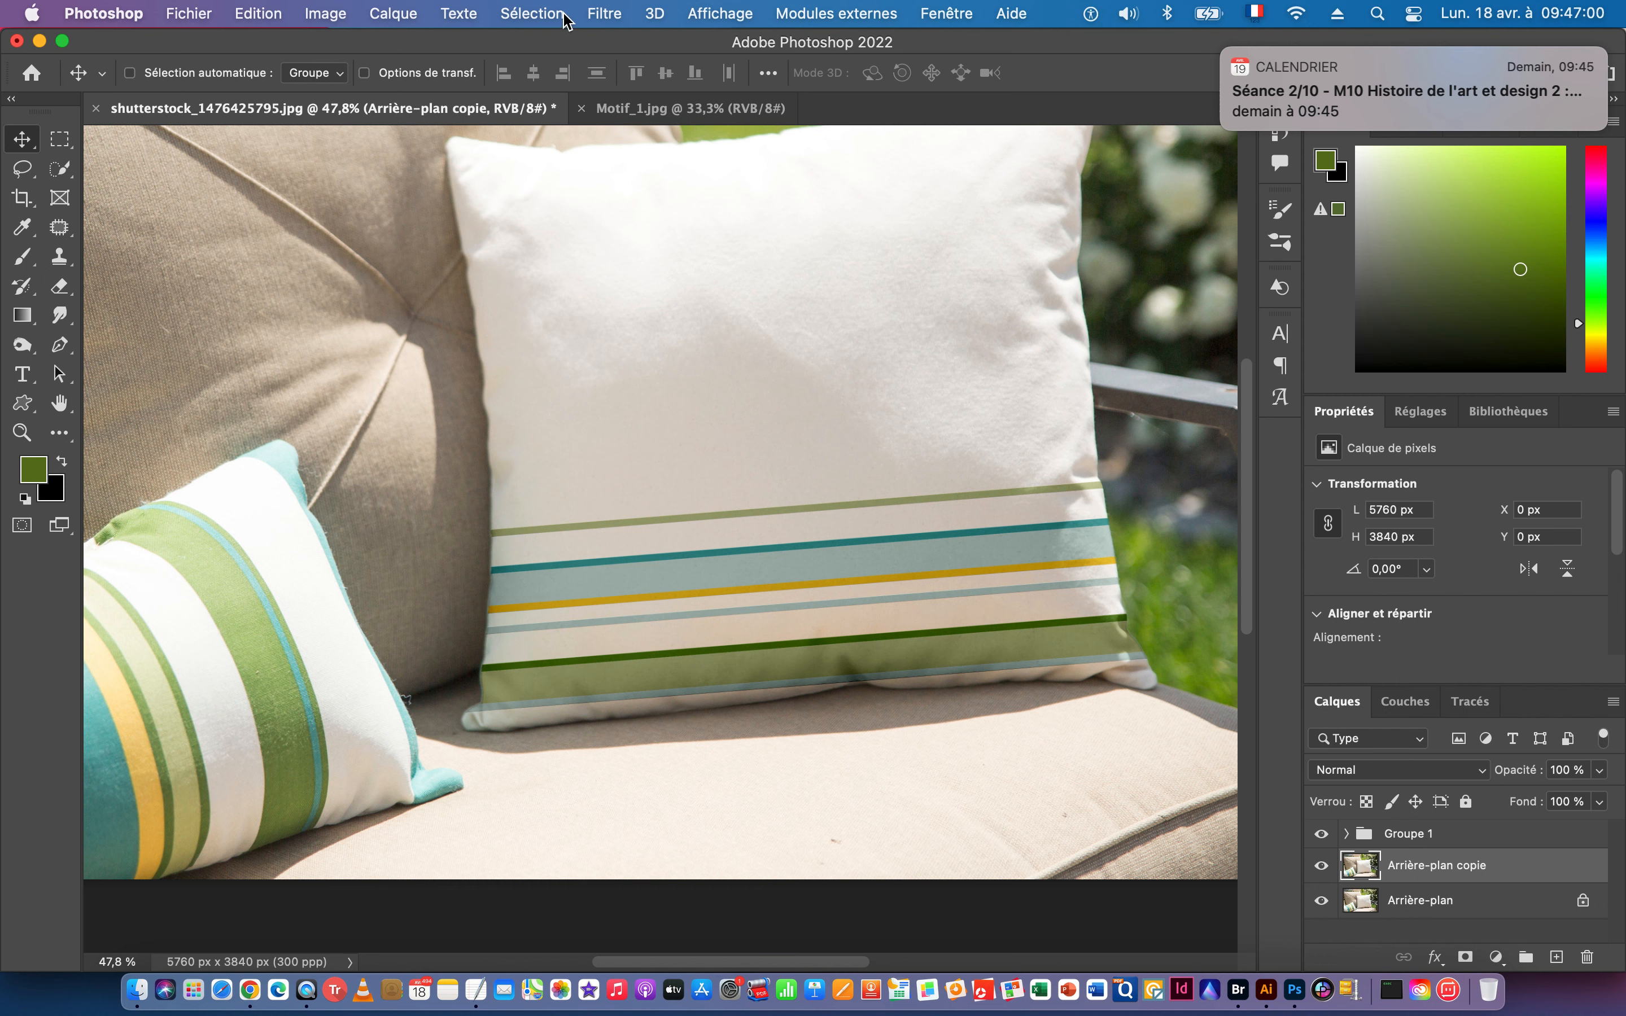
{"action": "left_click", "coordinate": [604, 13]}
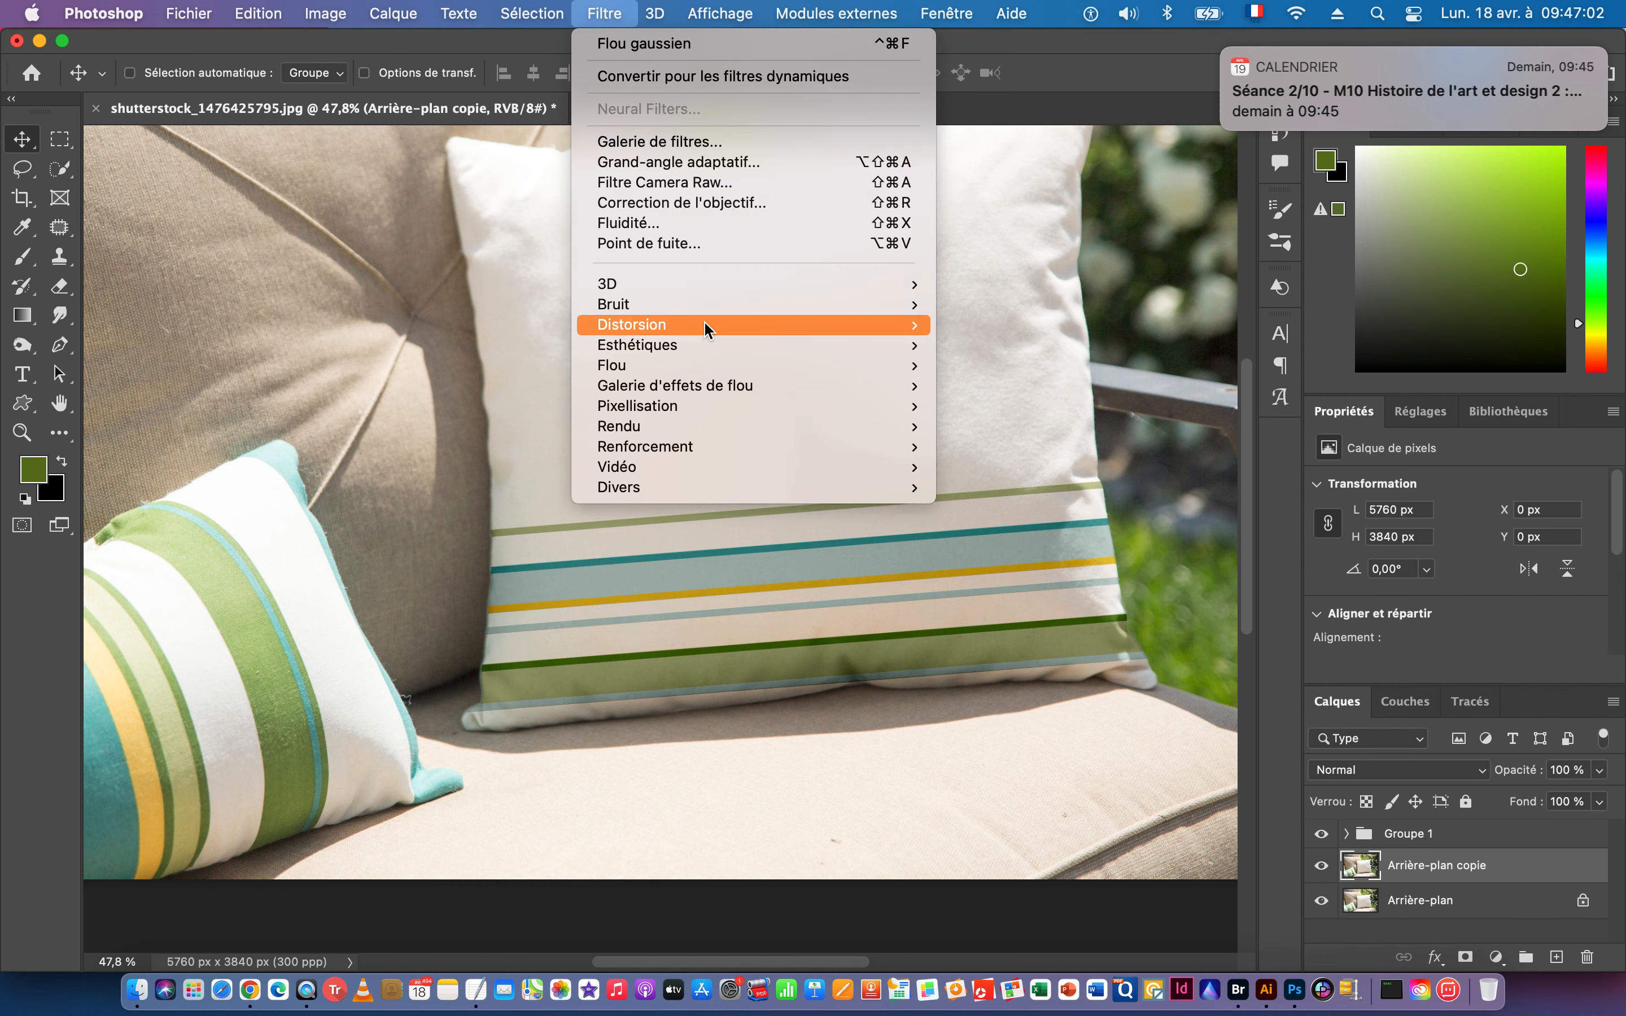
{"action": "mouse_move", "coordinate": [723, 337]}
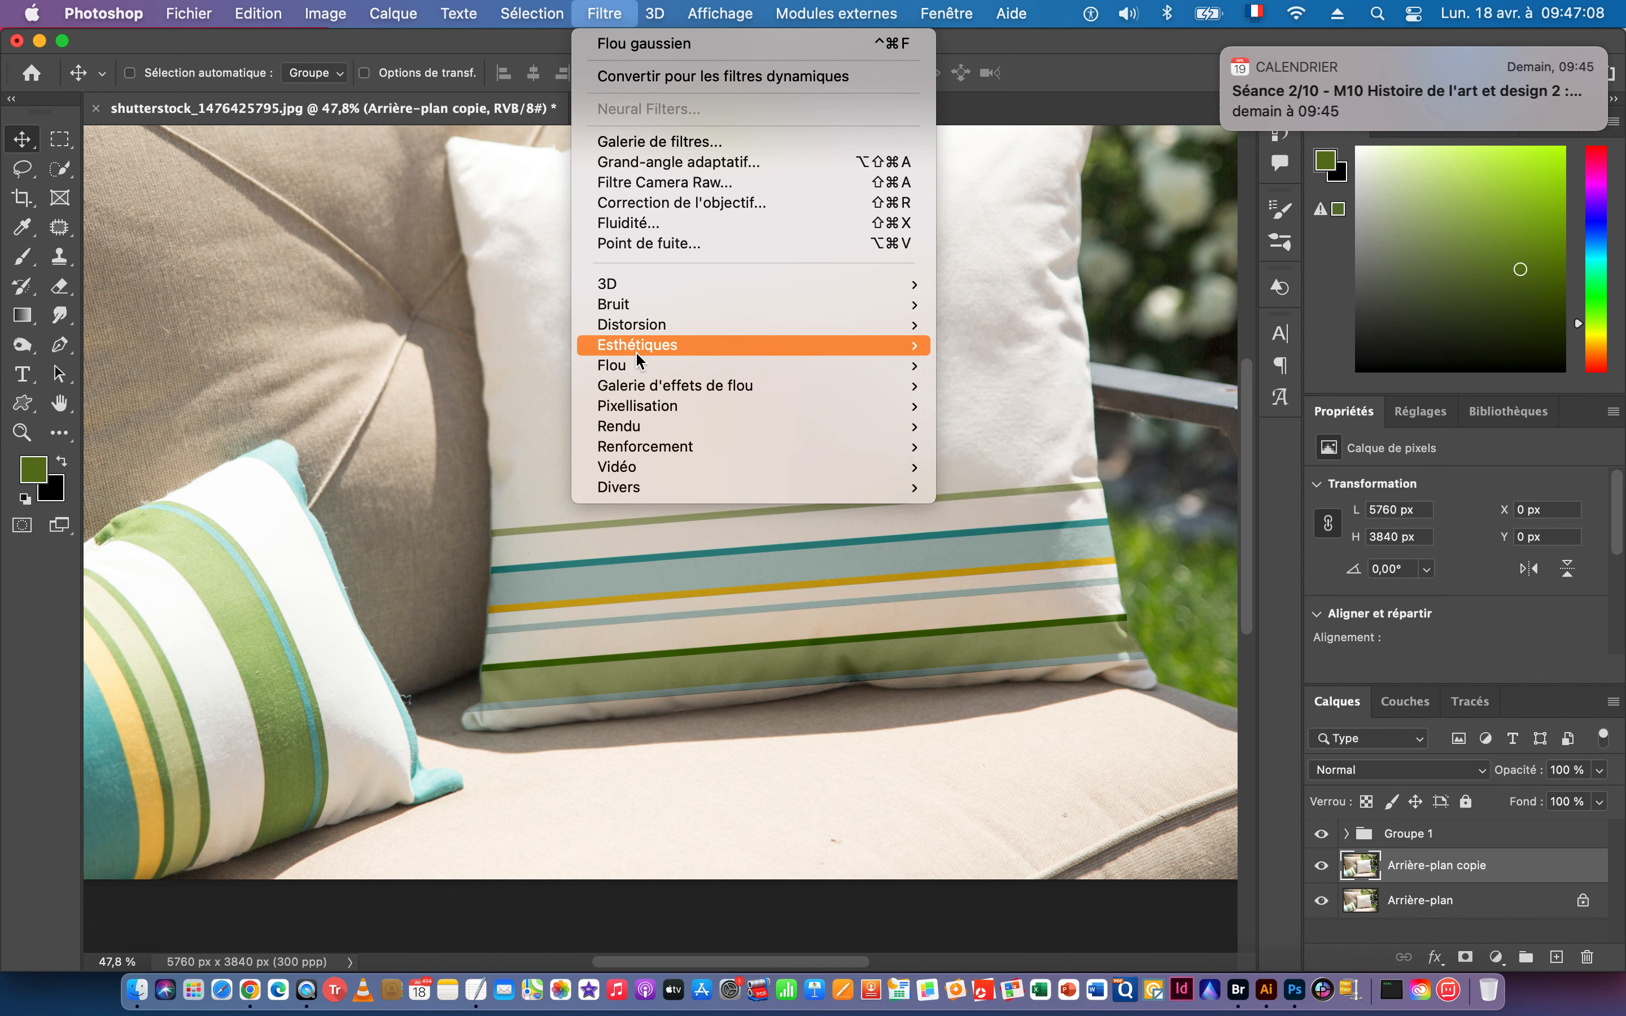
{"action": "mouse_move", "coordinate": [643, 329]}
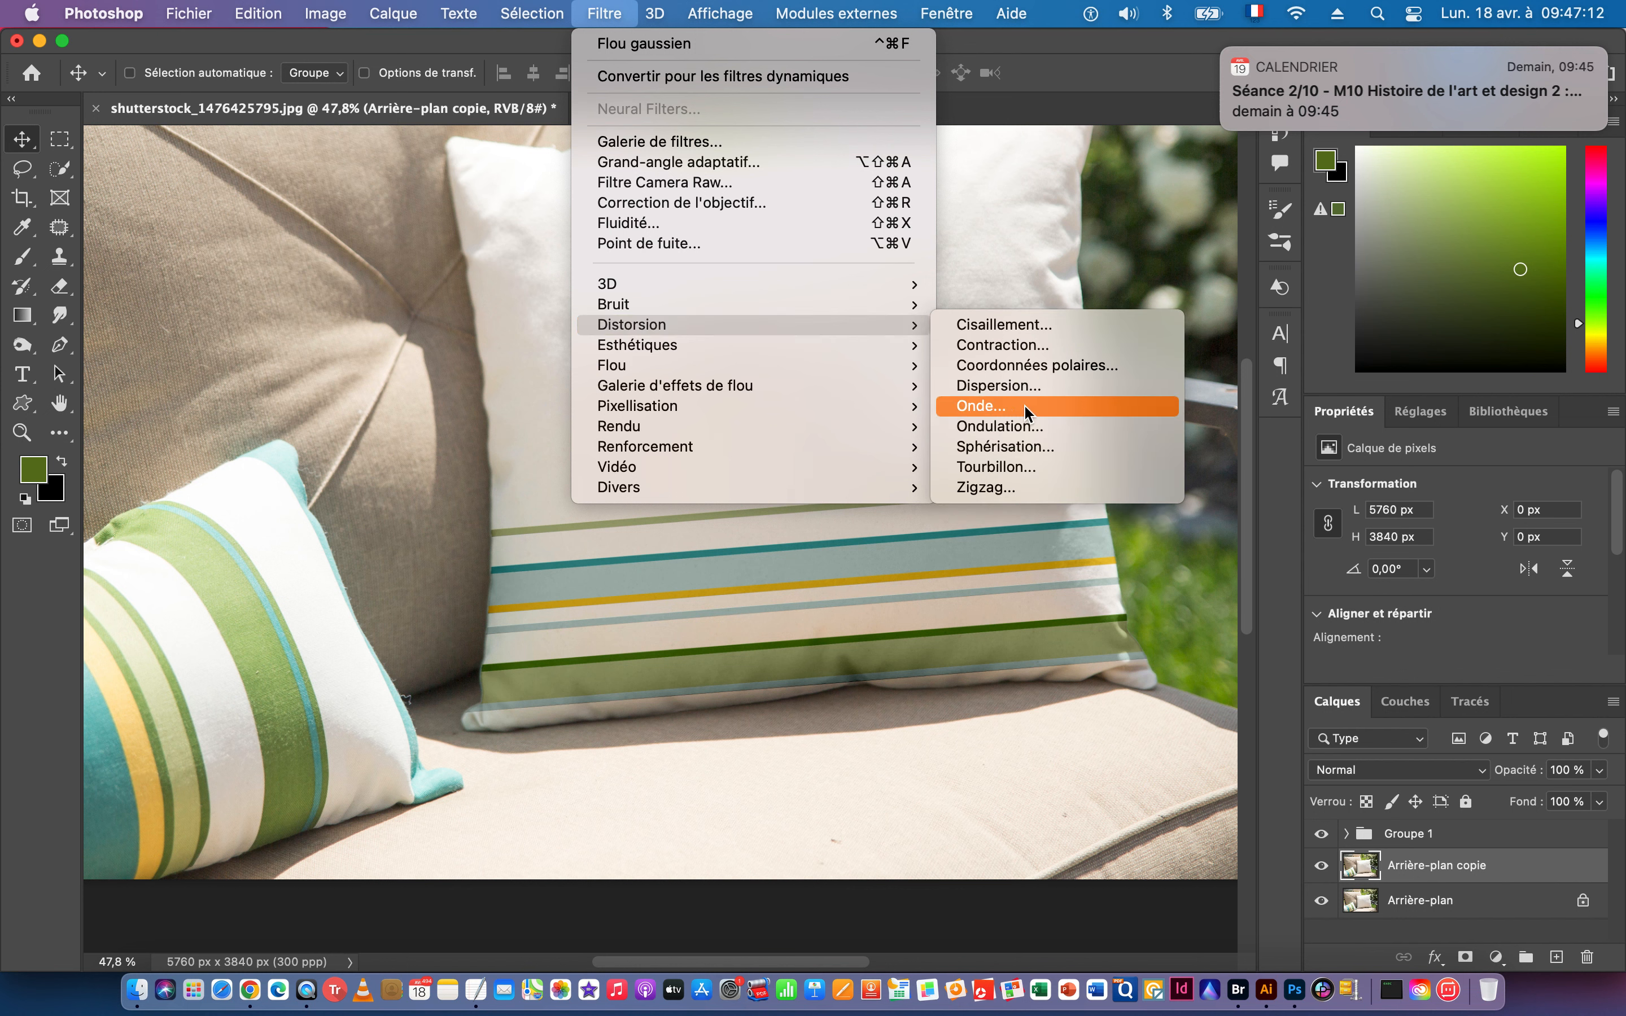
{"action": "left_click", "coordinate": [1016, 385]}
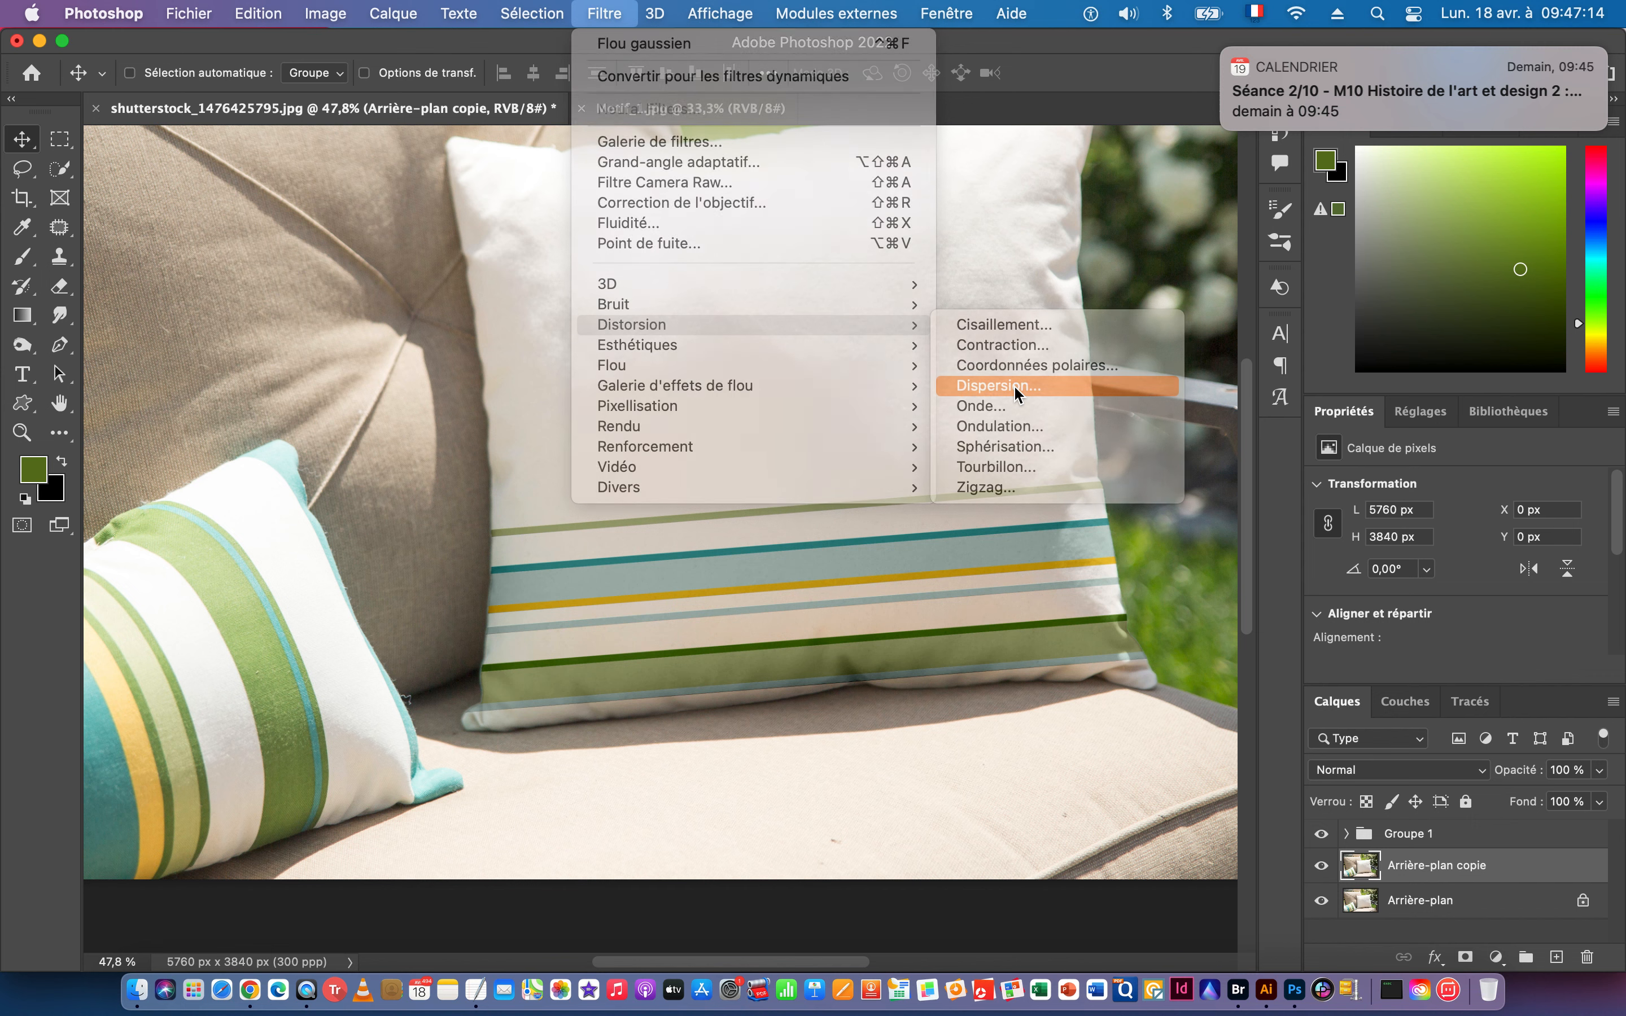
{"action": "left_click_drag", "start_coordinate": [743, 276], "coordinate": [968, 473]}
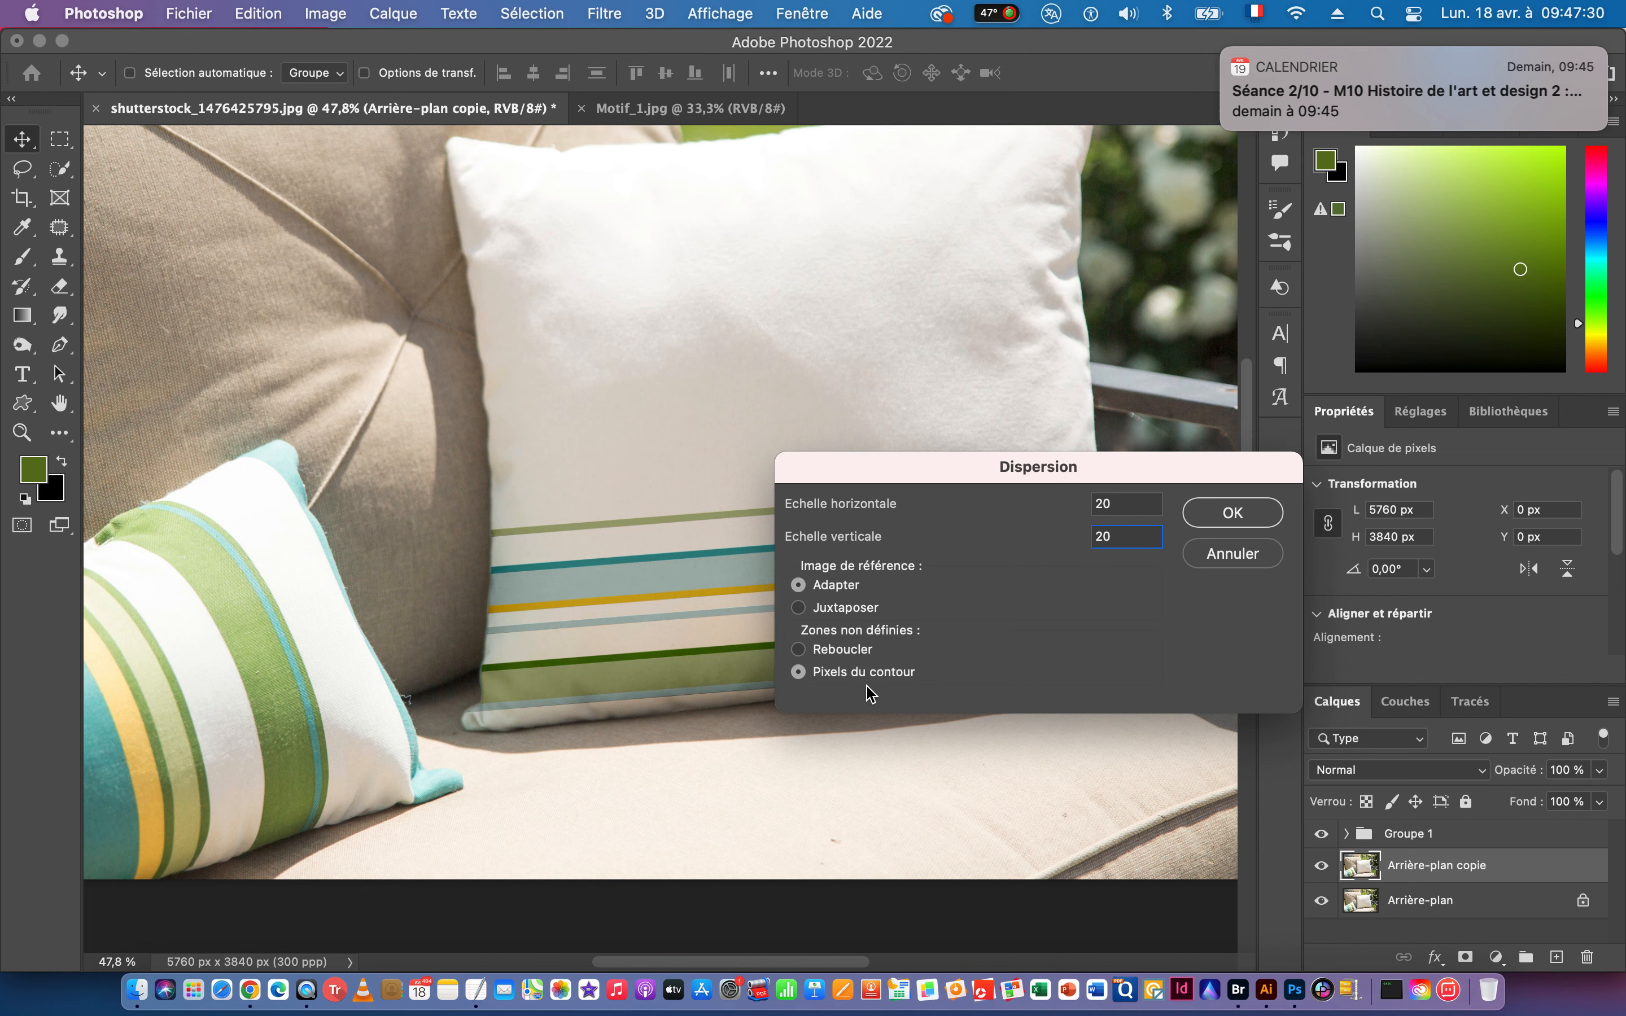
{"action": "left_click", "coordinate": [1230, 516]}
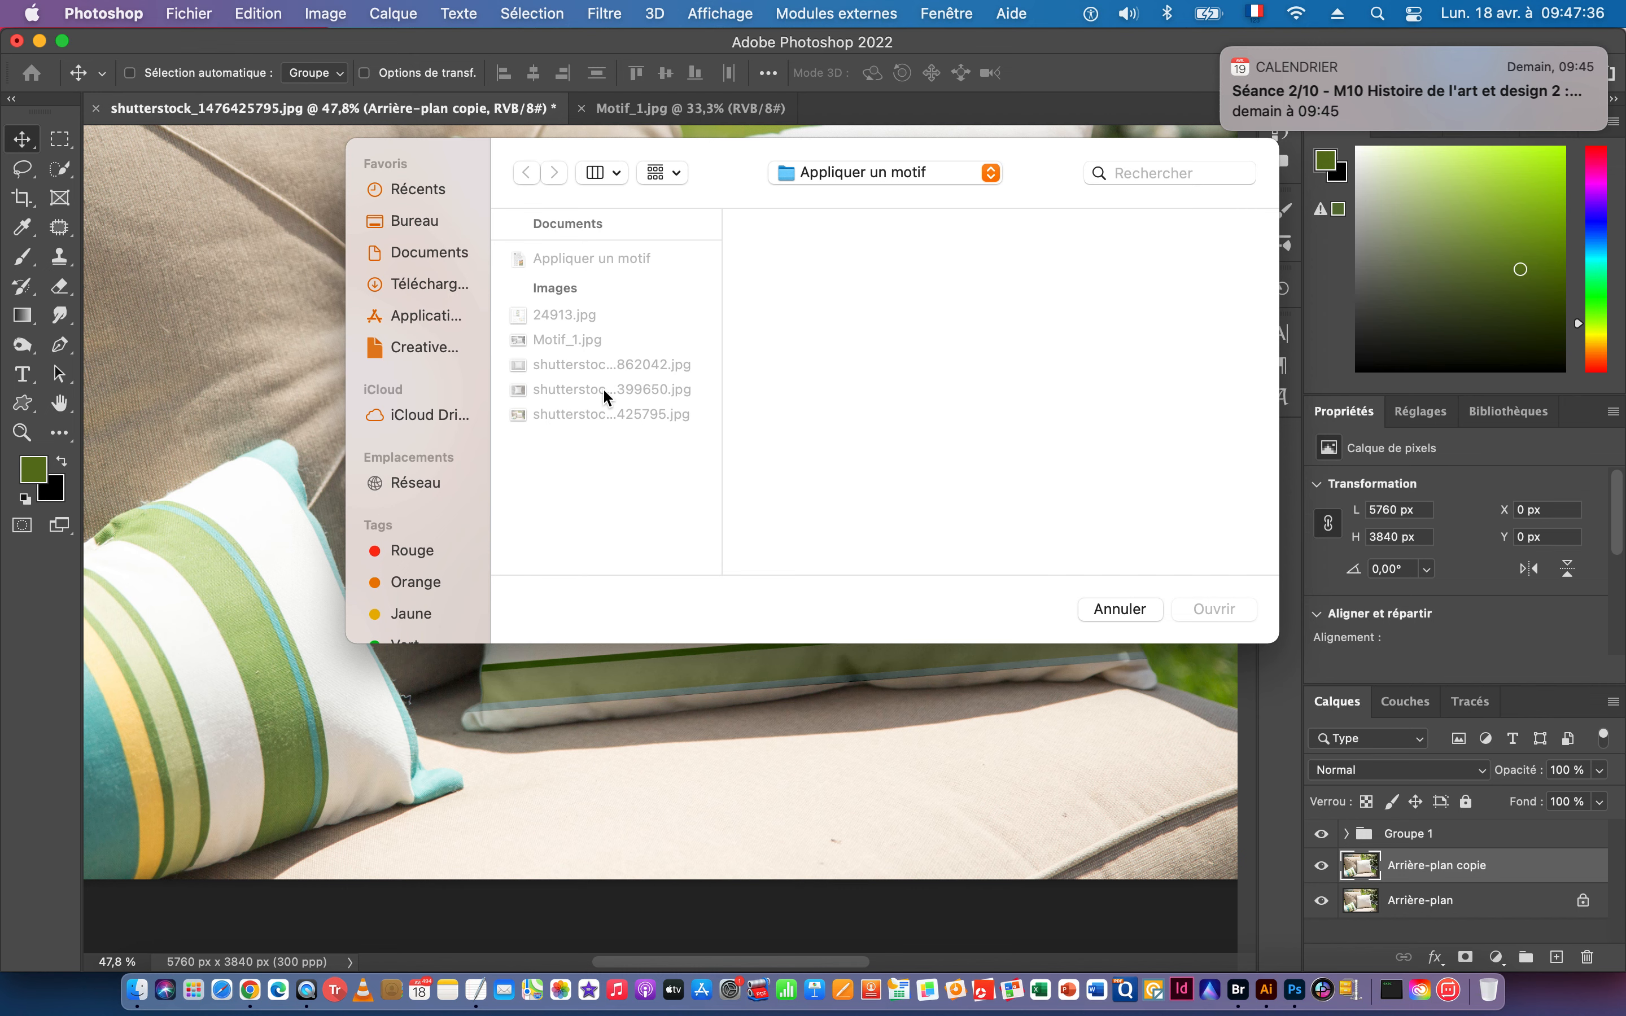
{"action": "left_click", "coordinate": [1118, 609]}
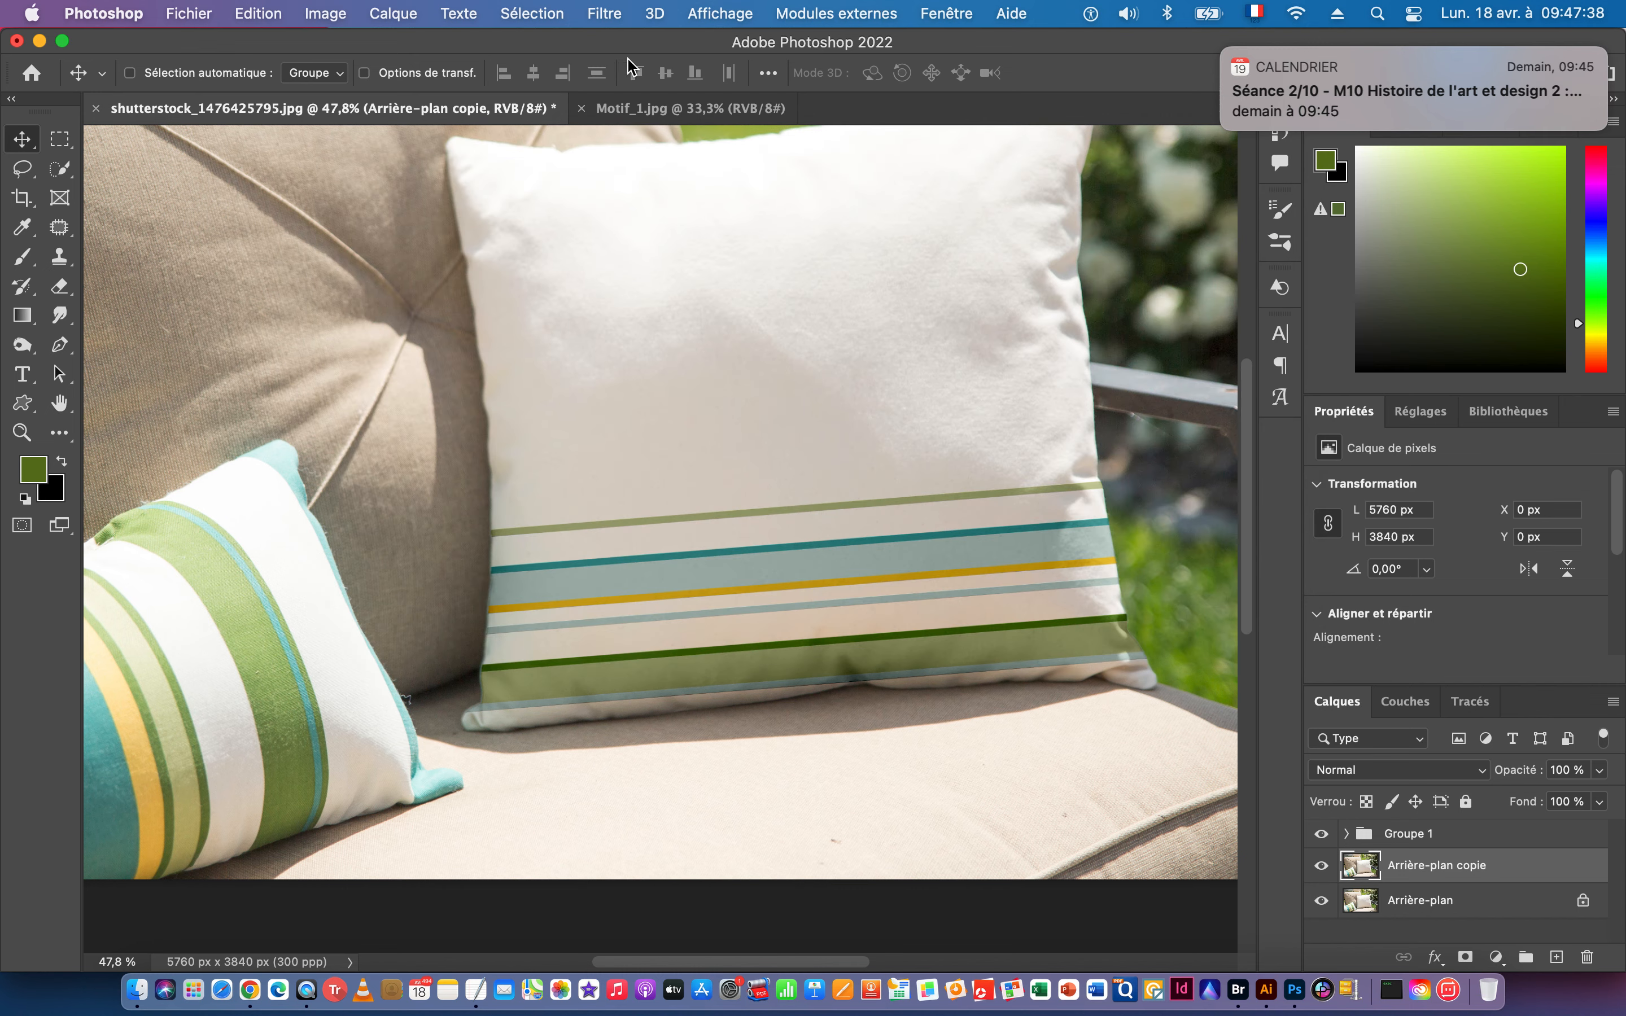
In the Motif_1 document, apply Levels with a black input of 20 and a white input of about 244.
{"action": "left_click", "coordinate": [646, 111]}
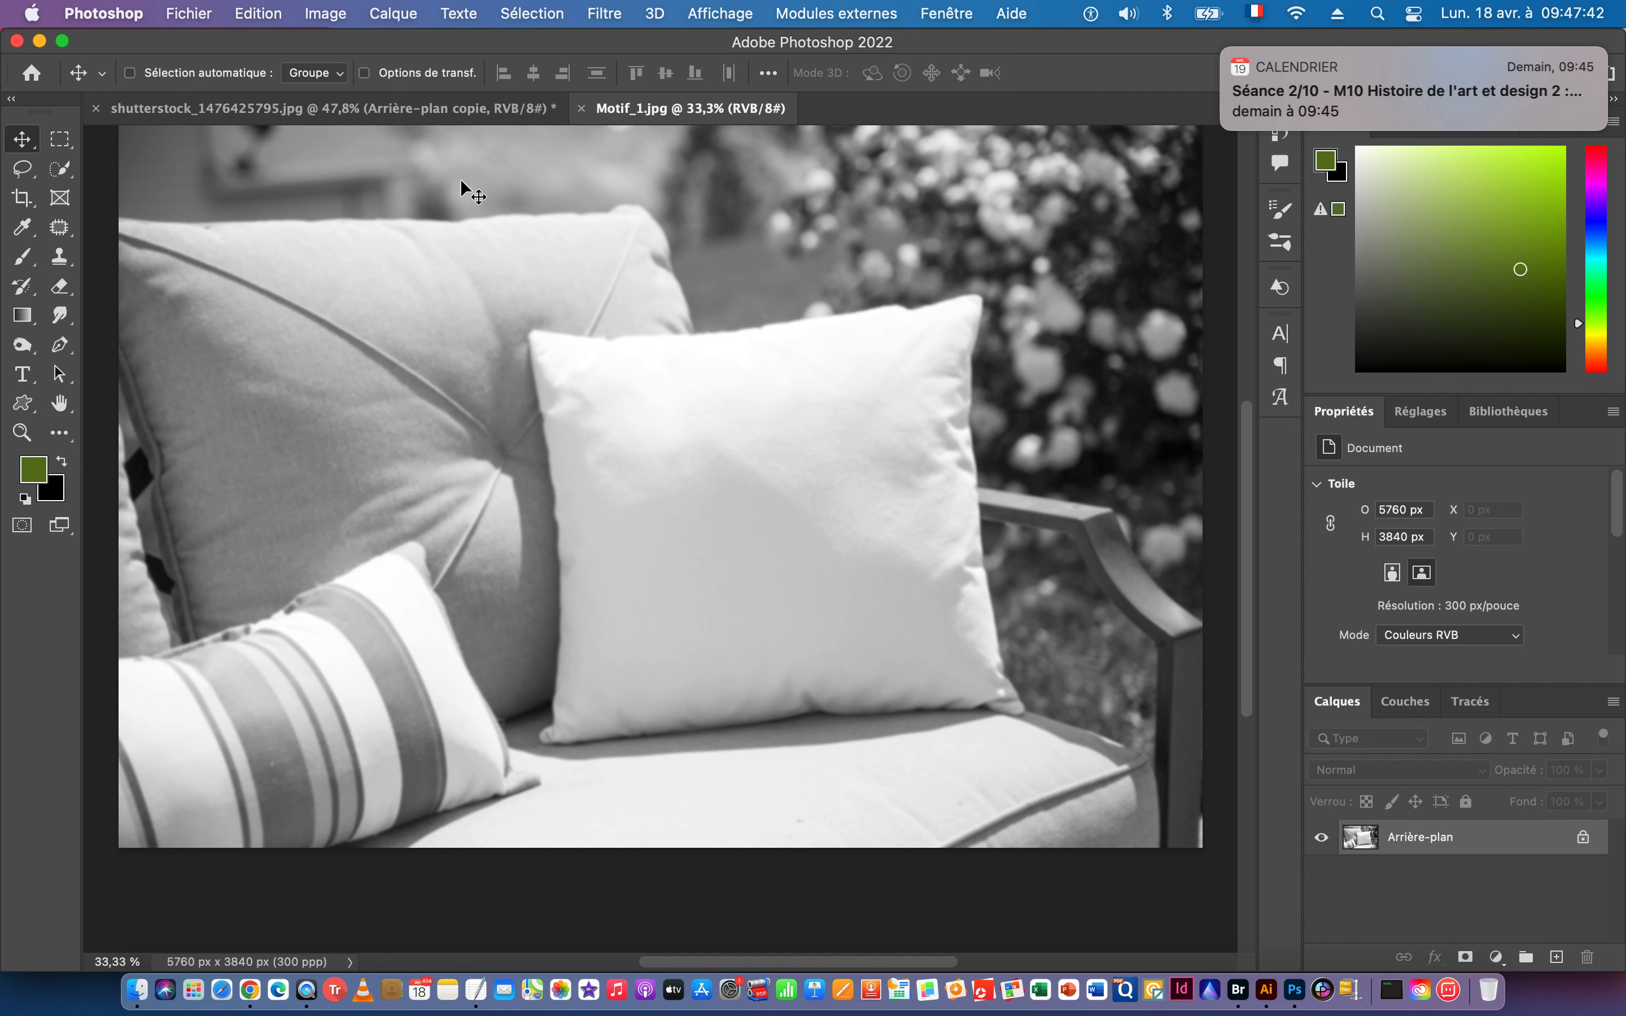
{"action": "left_click", "coordinate": [330, 15]}
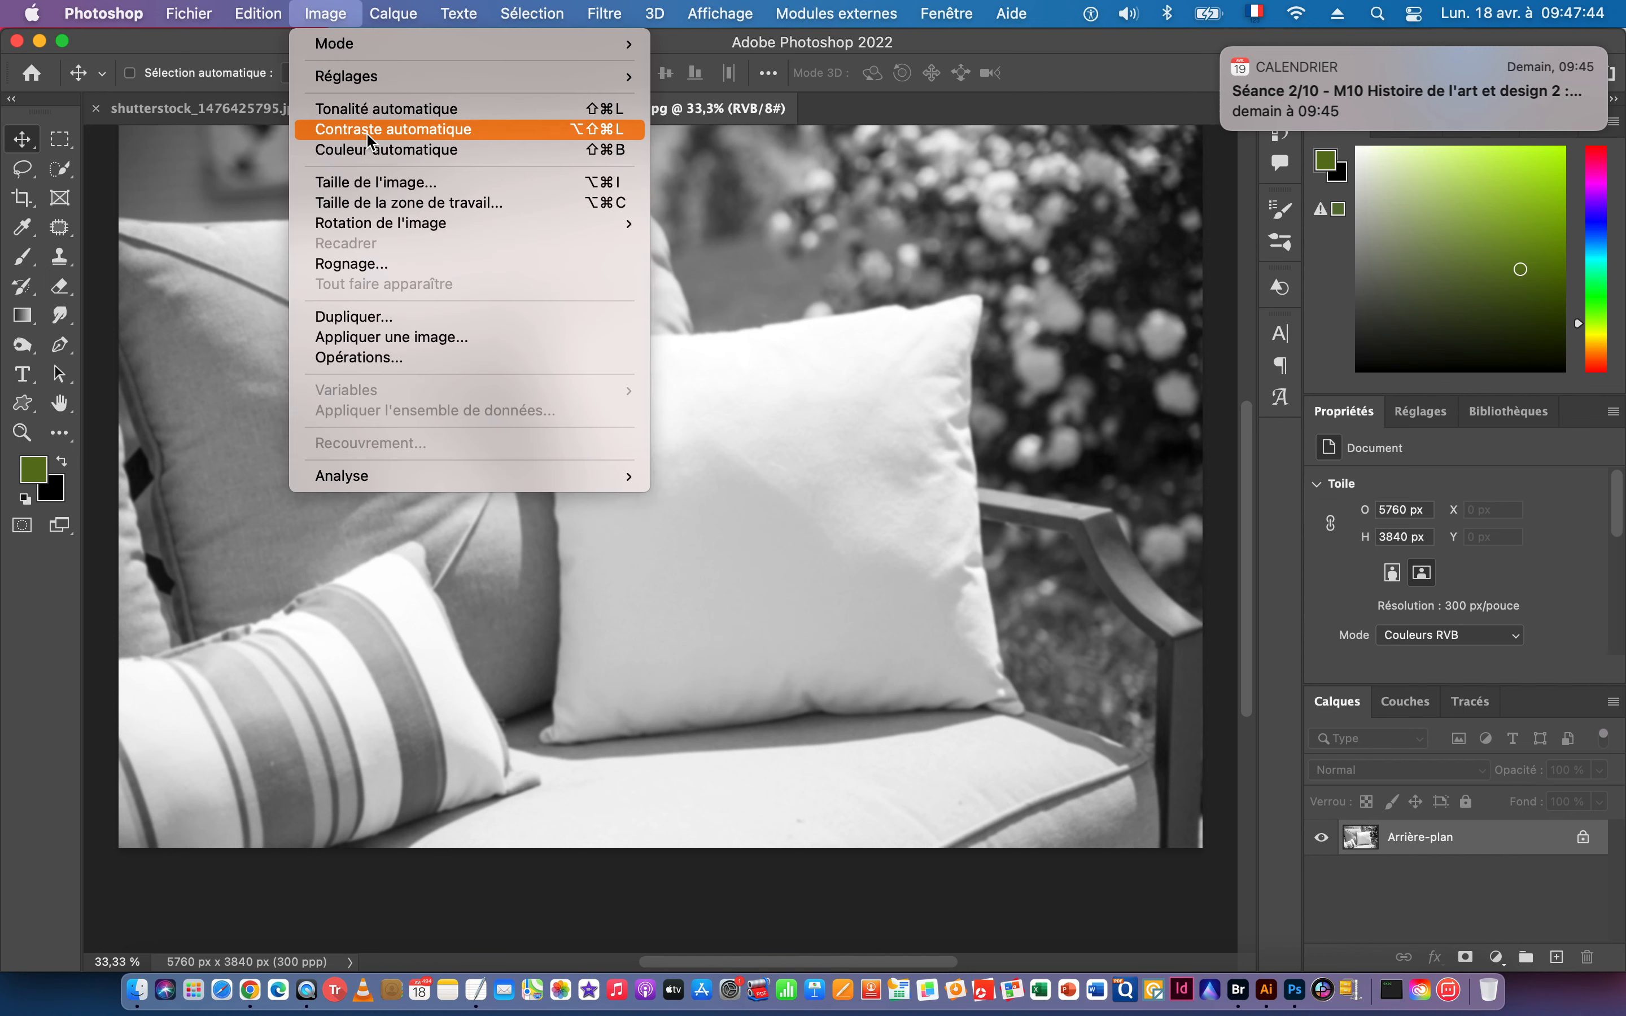
{"action": "mouse_move", "coordinate": [371, 78]}
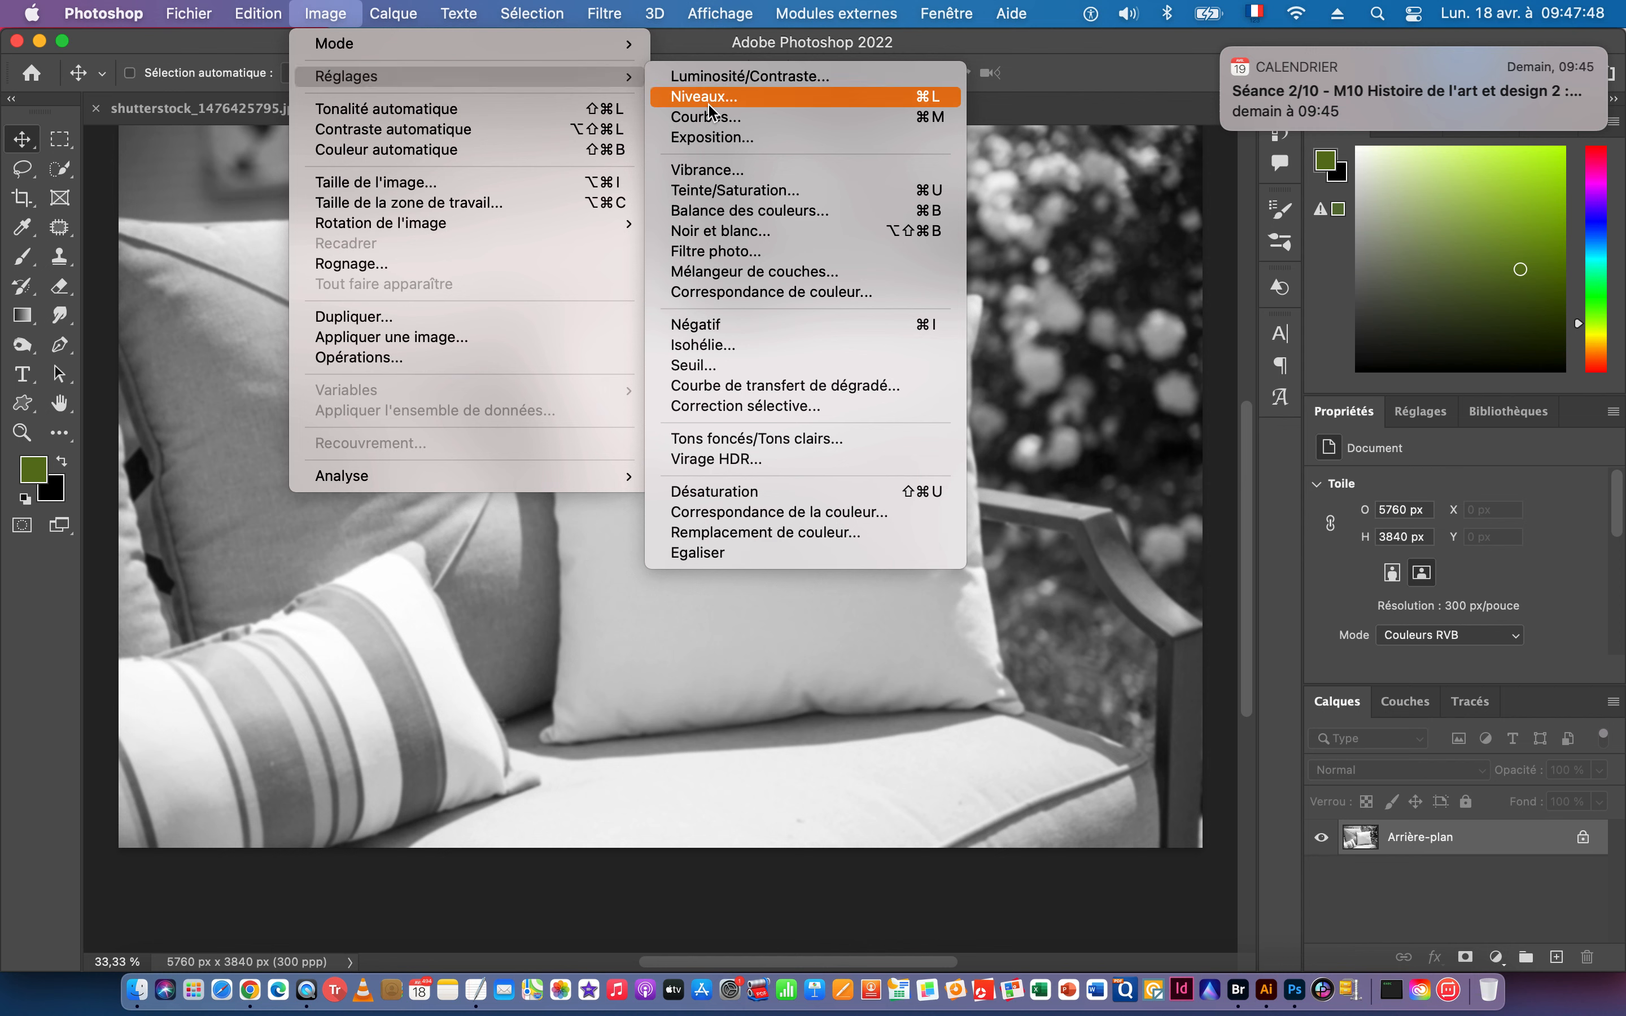
{"action": "left_click", "coordinate": [806, 96]}
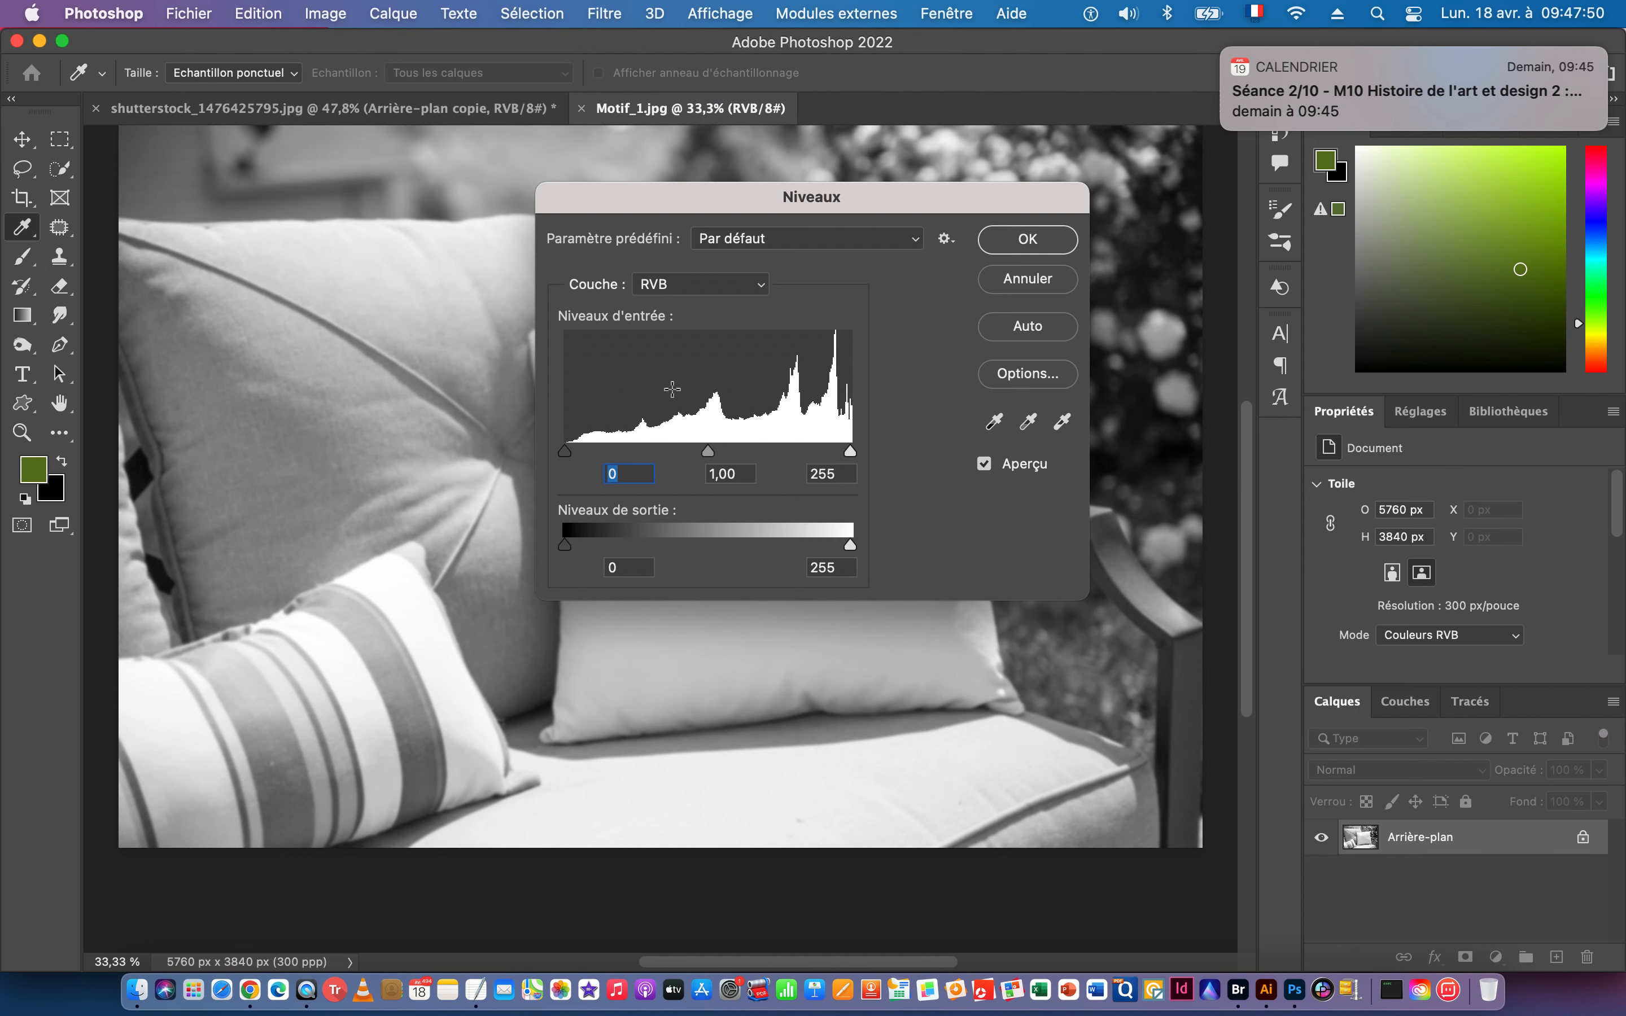
{"action": "left_click_drag", "start_coordinate": [564, 452], "coordinate": [579, 453]}
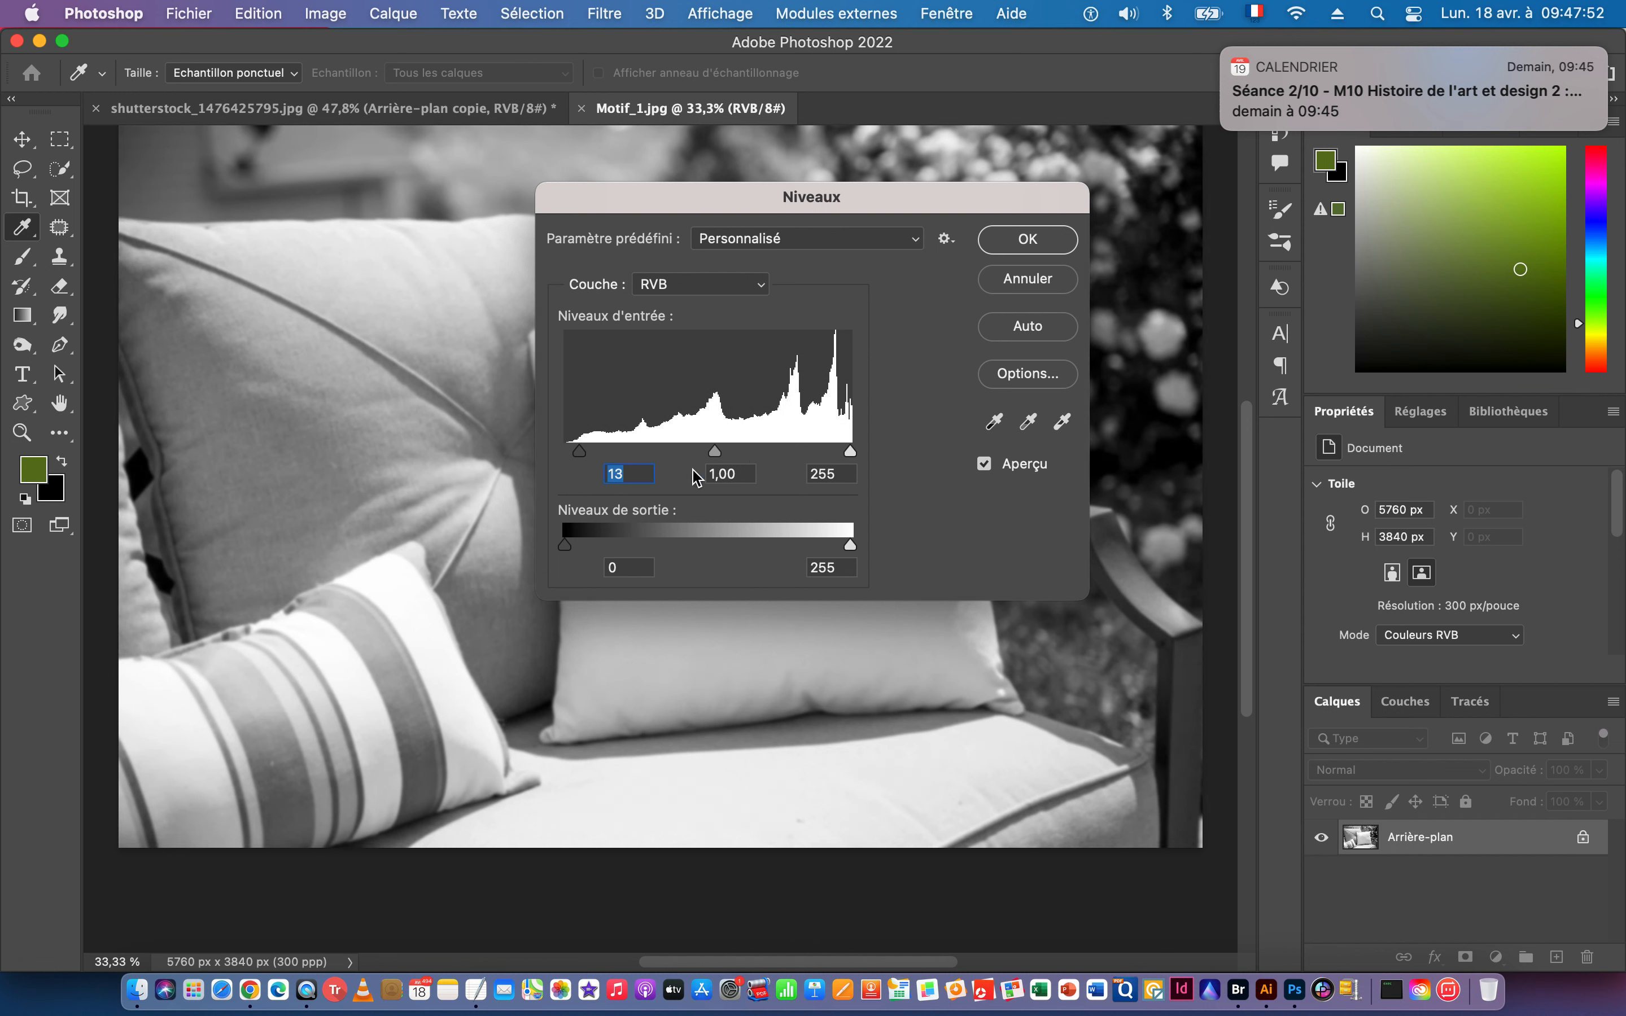
{"action": "left_click_drag", "start_coordinate": [850, 452], "coordinate": [846, 452]}
{"action": "left_click_drag", "start_coordinate": [586, 451], "coordinate": [594, 454]}
{"action": "left_click_drag", "start_coordinate": [846, 453], "coordinate": [841, 456]}
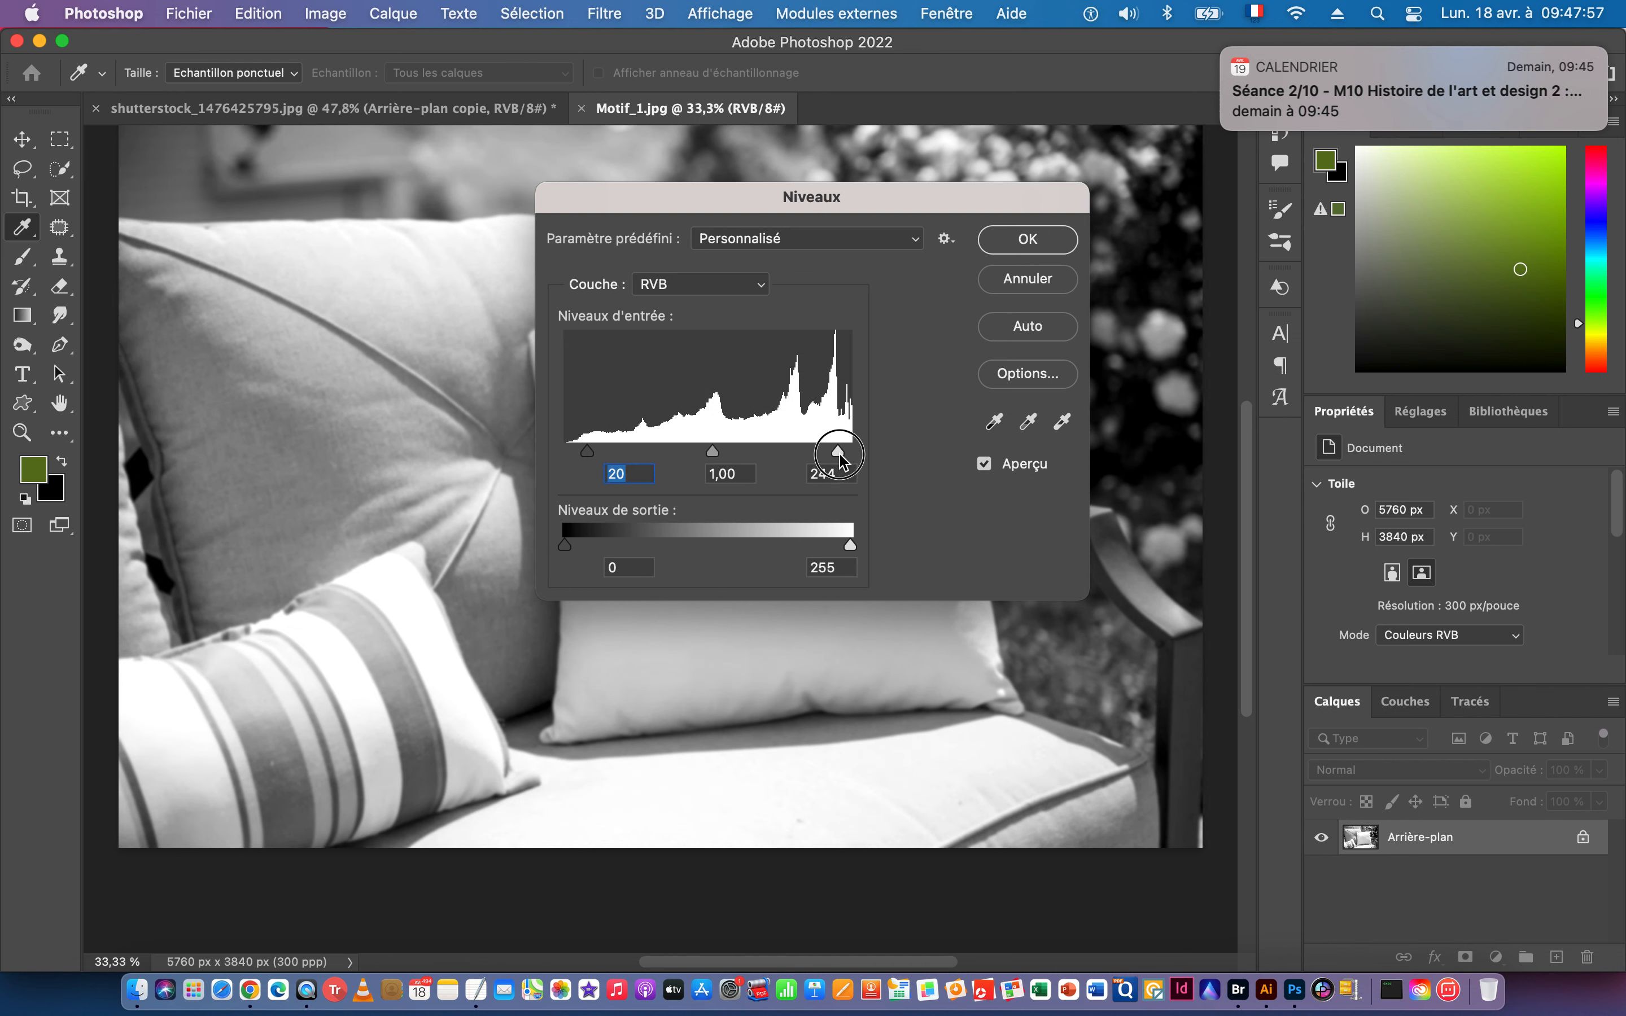
{"action": "left_click", "coordinate": [1028, 240]}
{"action": "key", "text": "v"}
Save the adjusted displacement map in Photoshop format as Motif_1.psd in the Appliquer un motif folder.
{"action": "key", "text": "super+shift+s"}
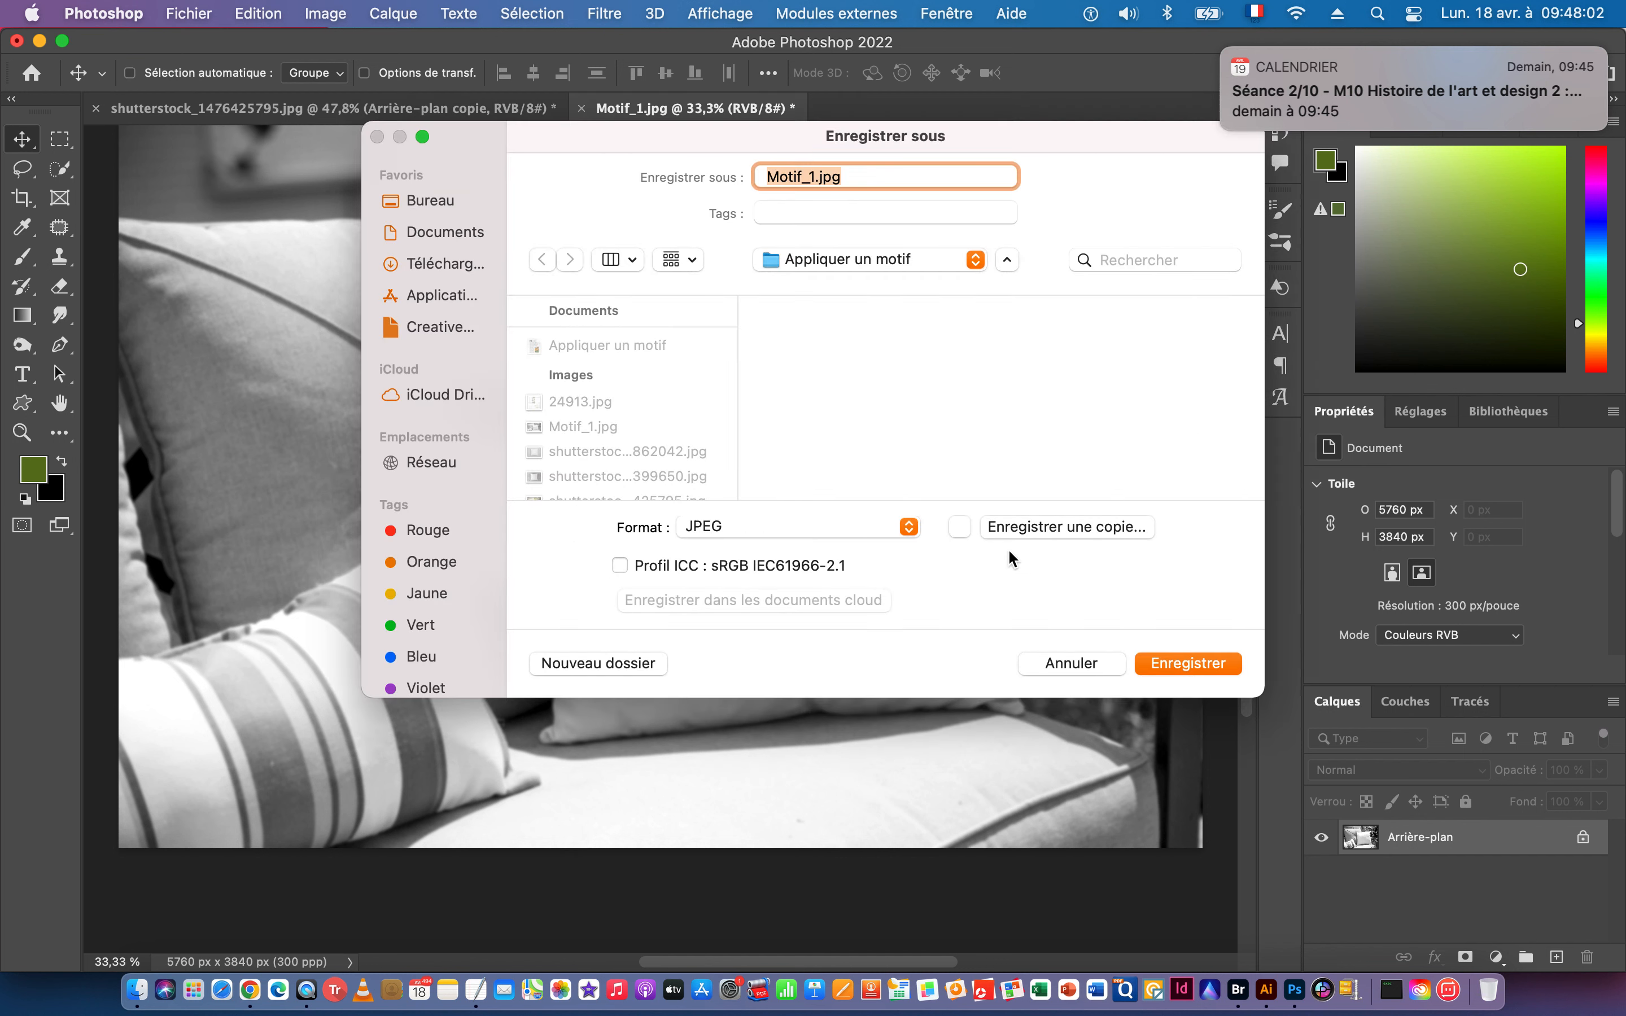
{"action": "left_click", "coordinate": [807, 527]}
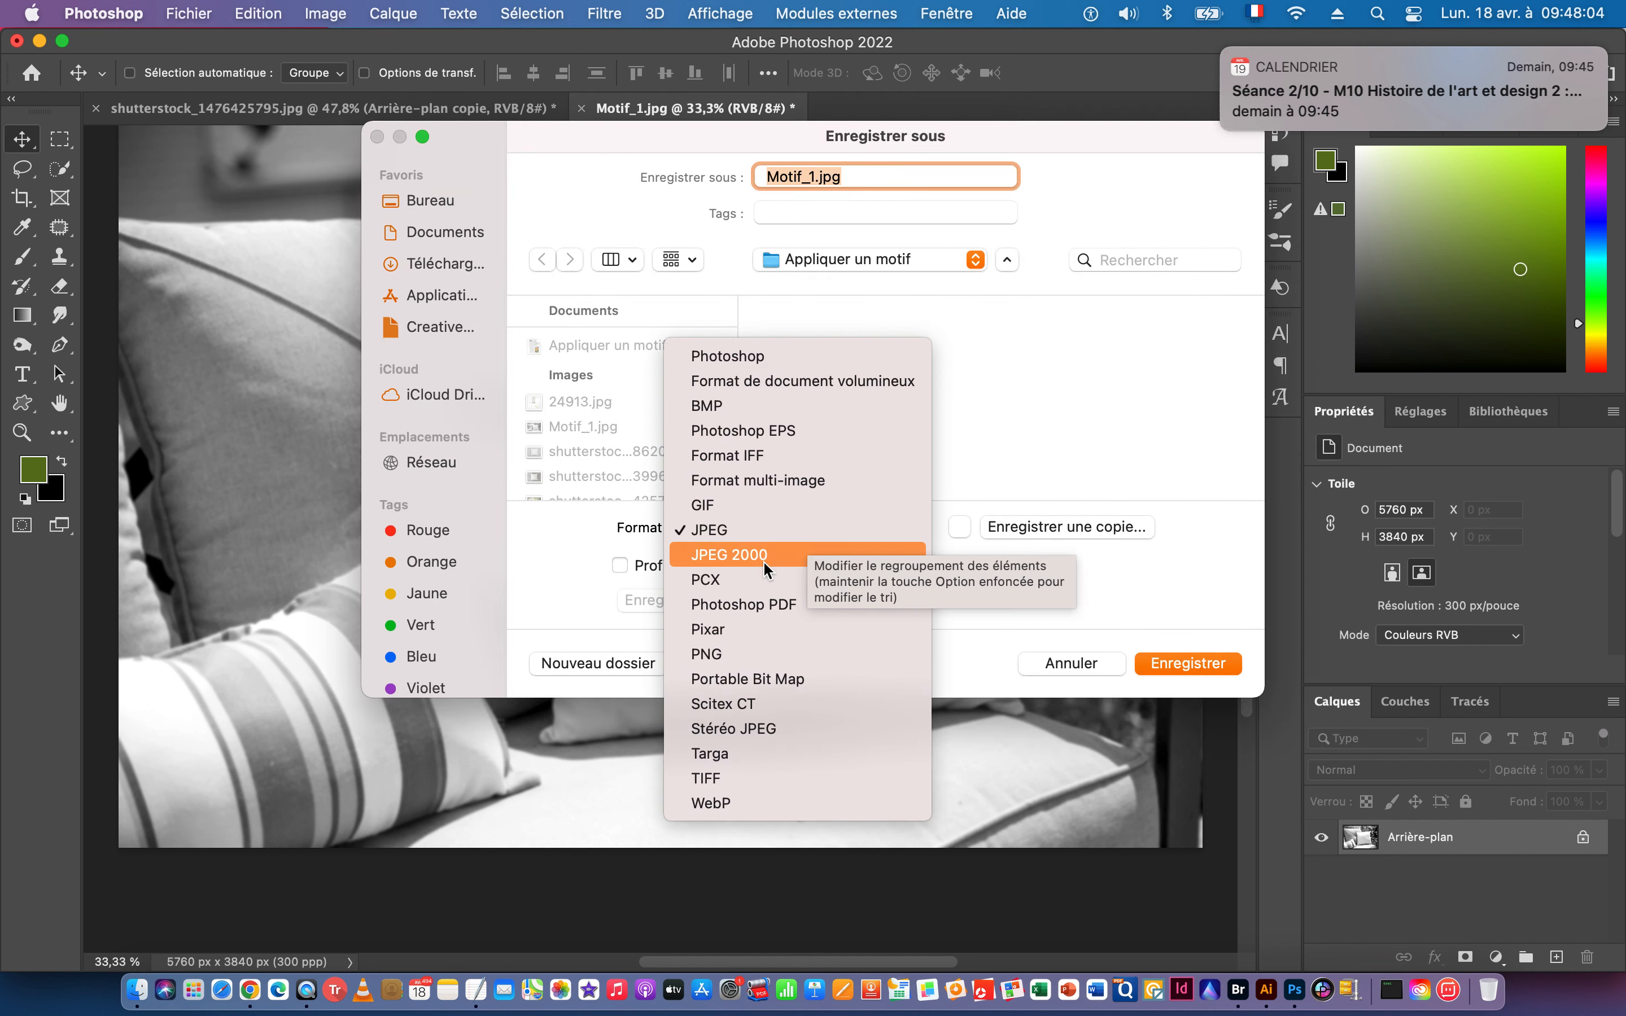
{"action": "left_click", "coordinate": [759, 358]}
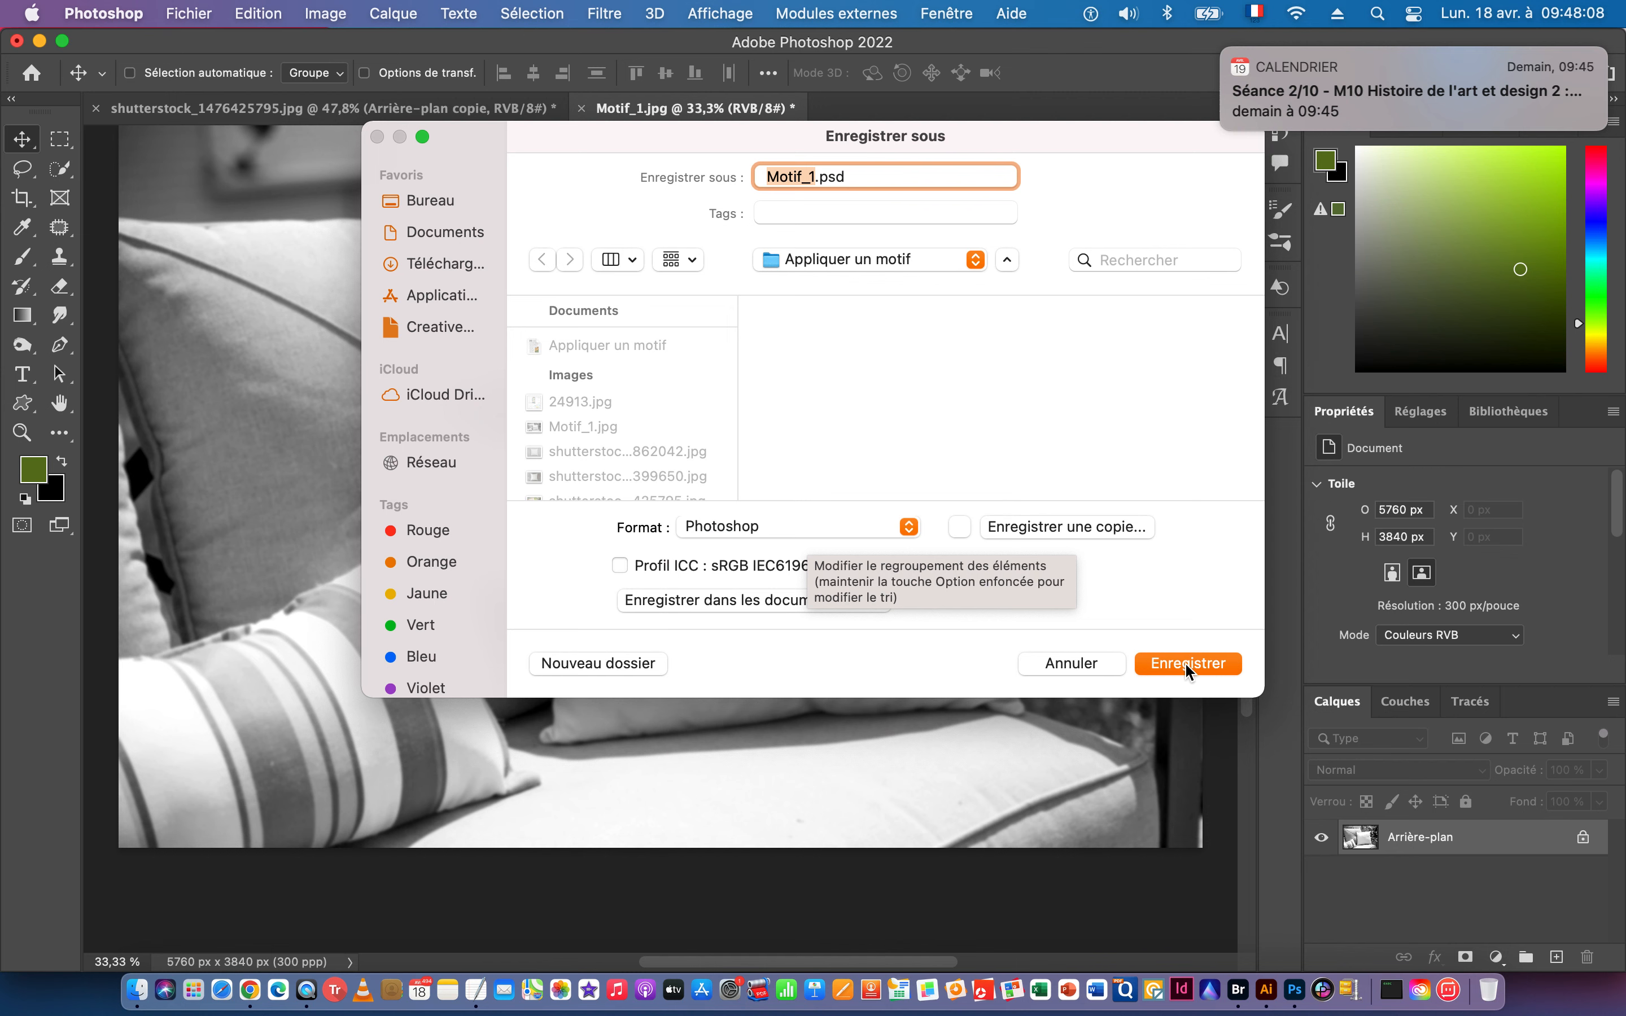
{"action": "left_click", "coordinate": [1205, 664]}
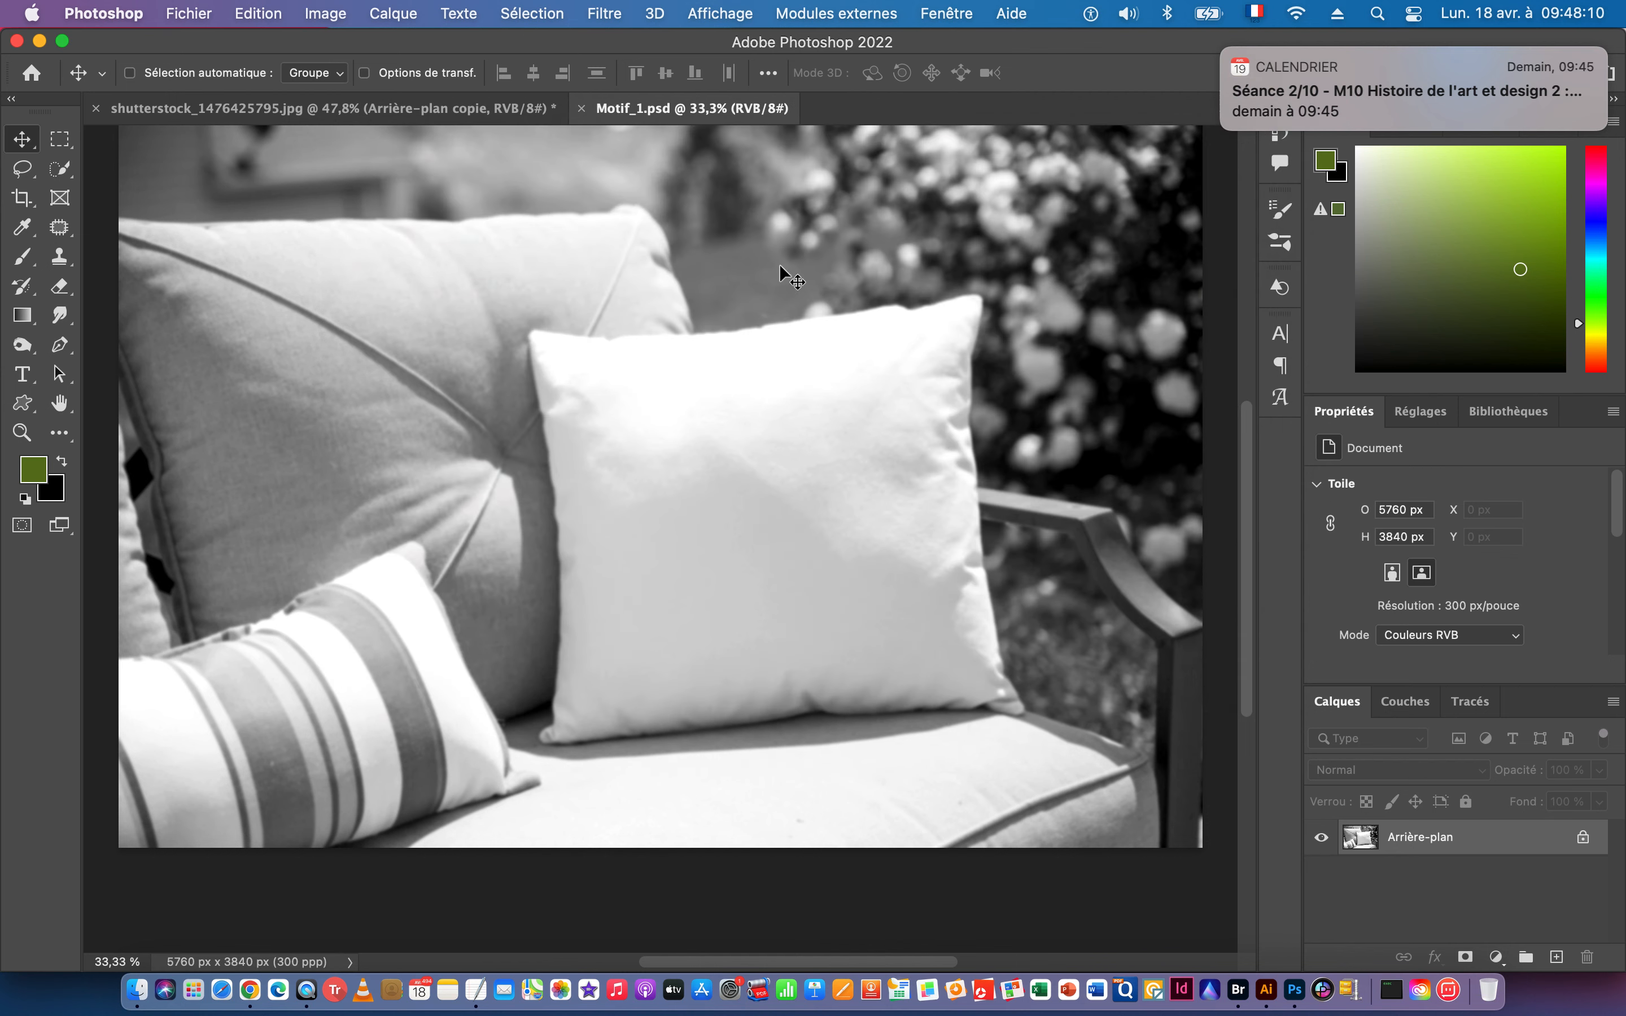
Try the Dispersion filter on Arrière-plan copie with horizontal and vertical scales of 20, using Motif_1.psd as the displacement map.
{"action": "left_click", "coordinate": [424, 108]}
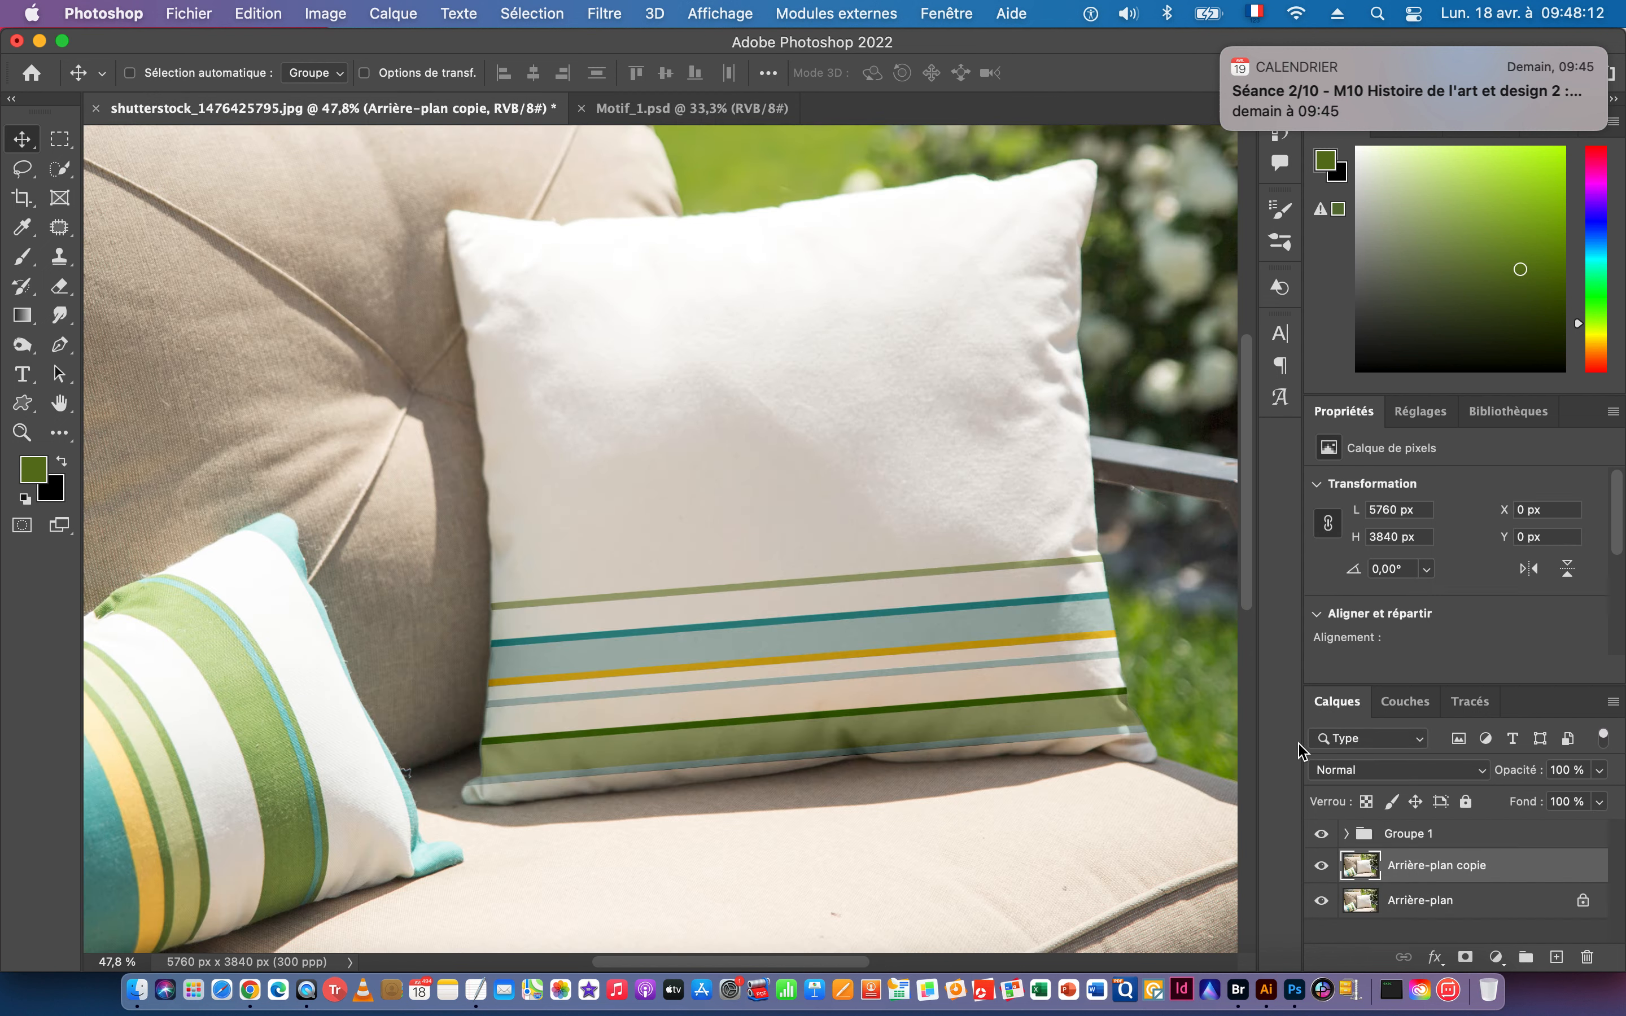
{"action": "left_click", "coordinate": [601, 17]}
{"action": "mouse_move", "coordinate": [671, 324]}
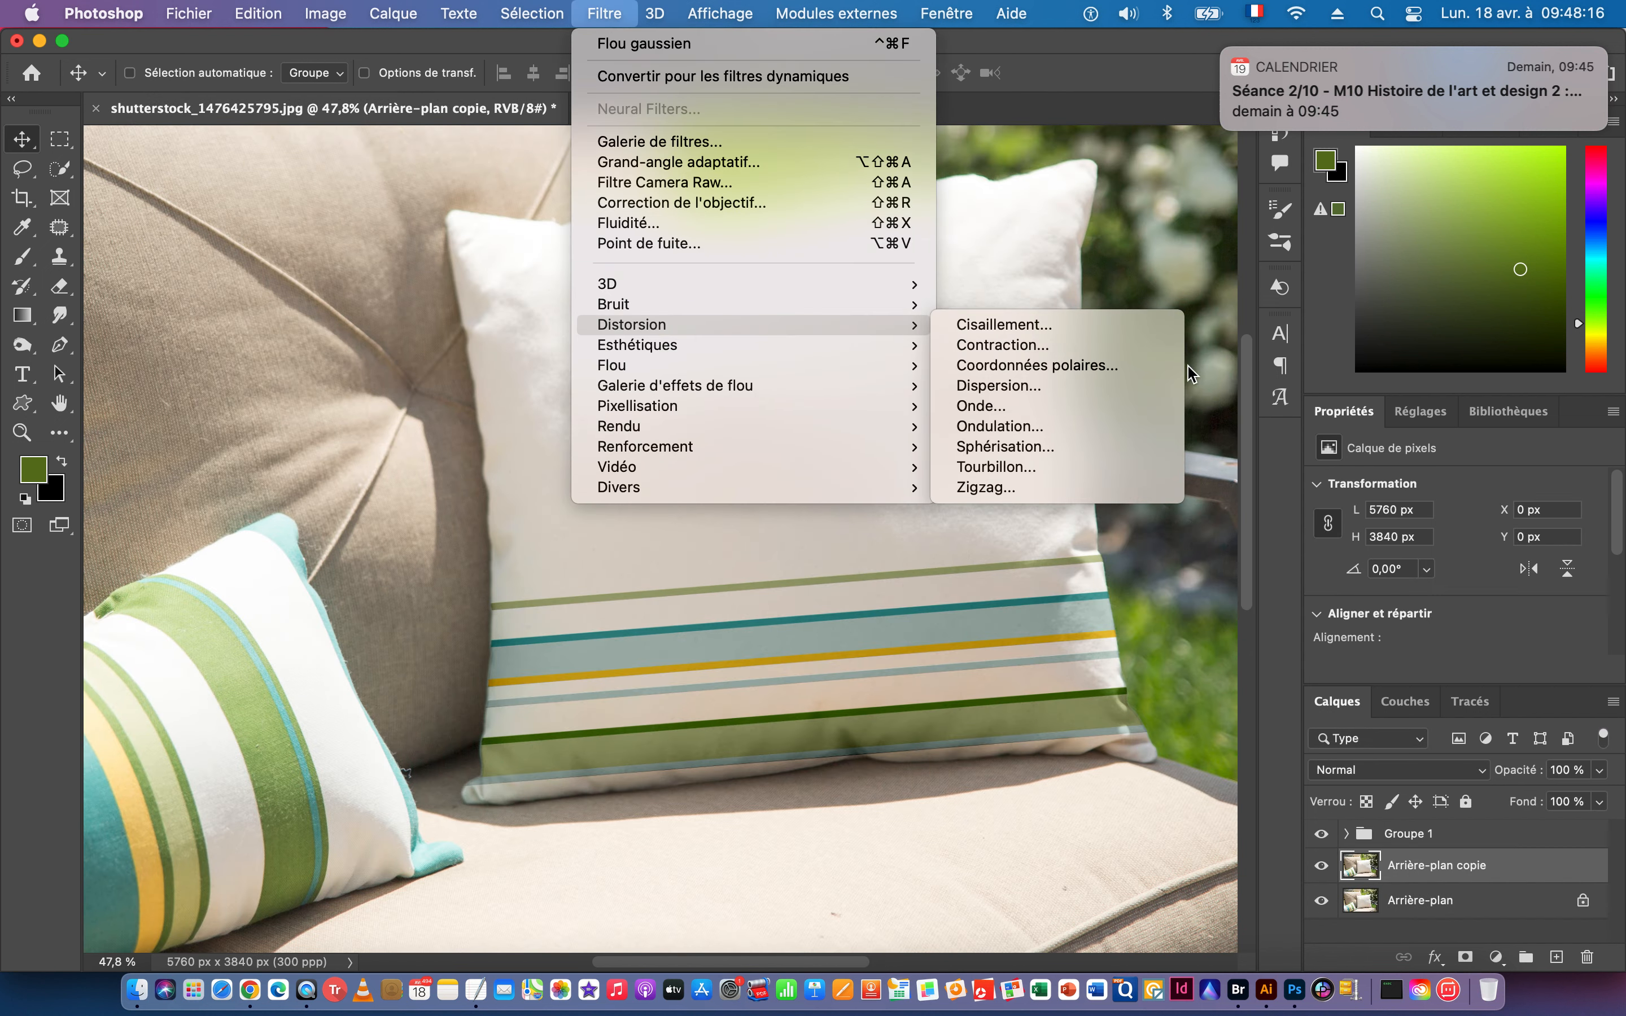
{"action": "left_click", "coordinate": [1029, 384]}
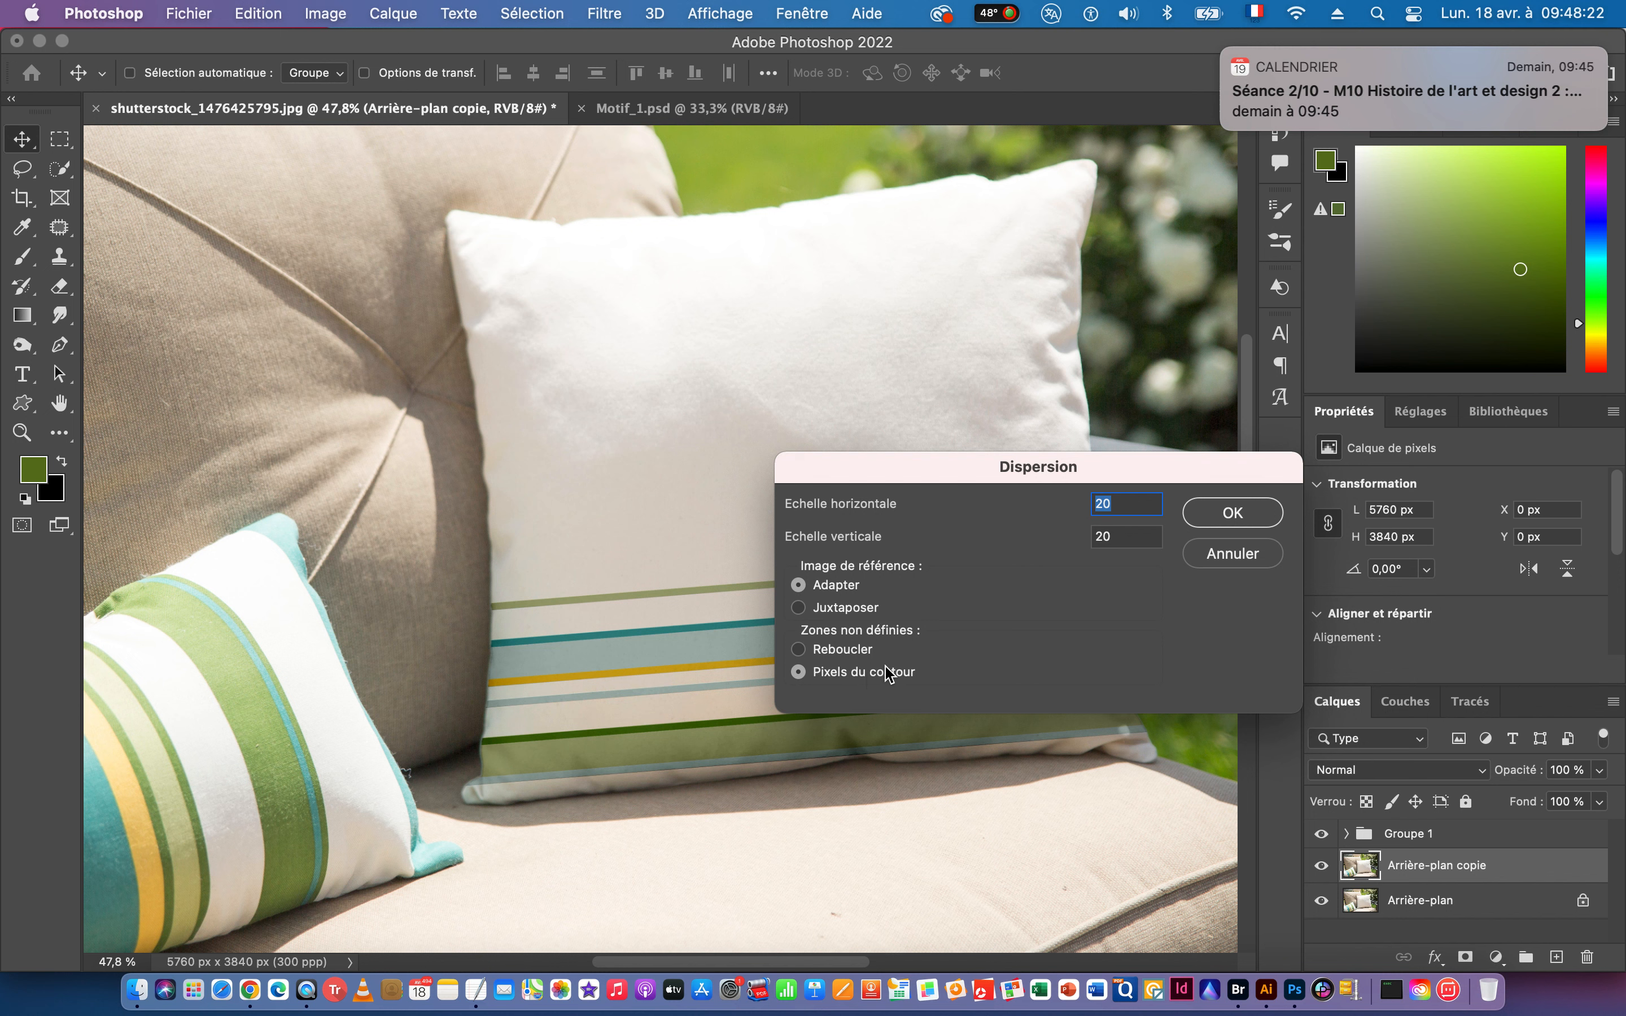
{"action": "left_click", "coordinate": [1232, 515]}
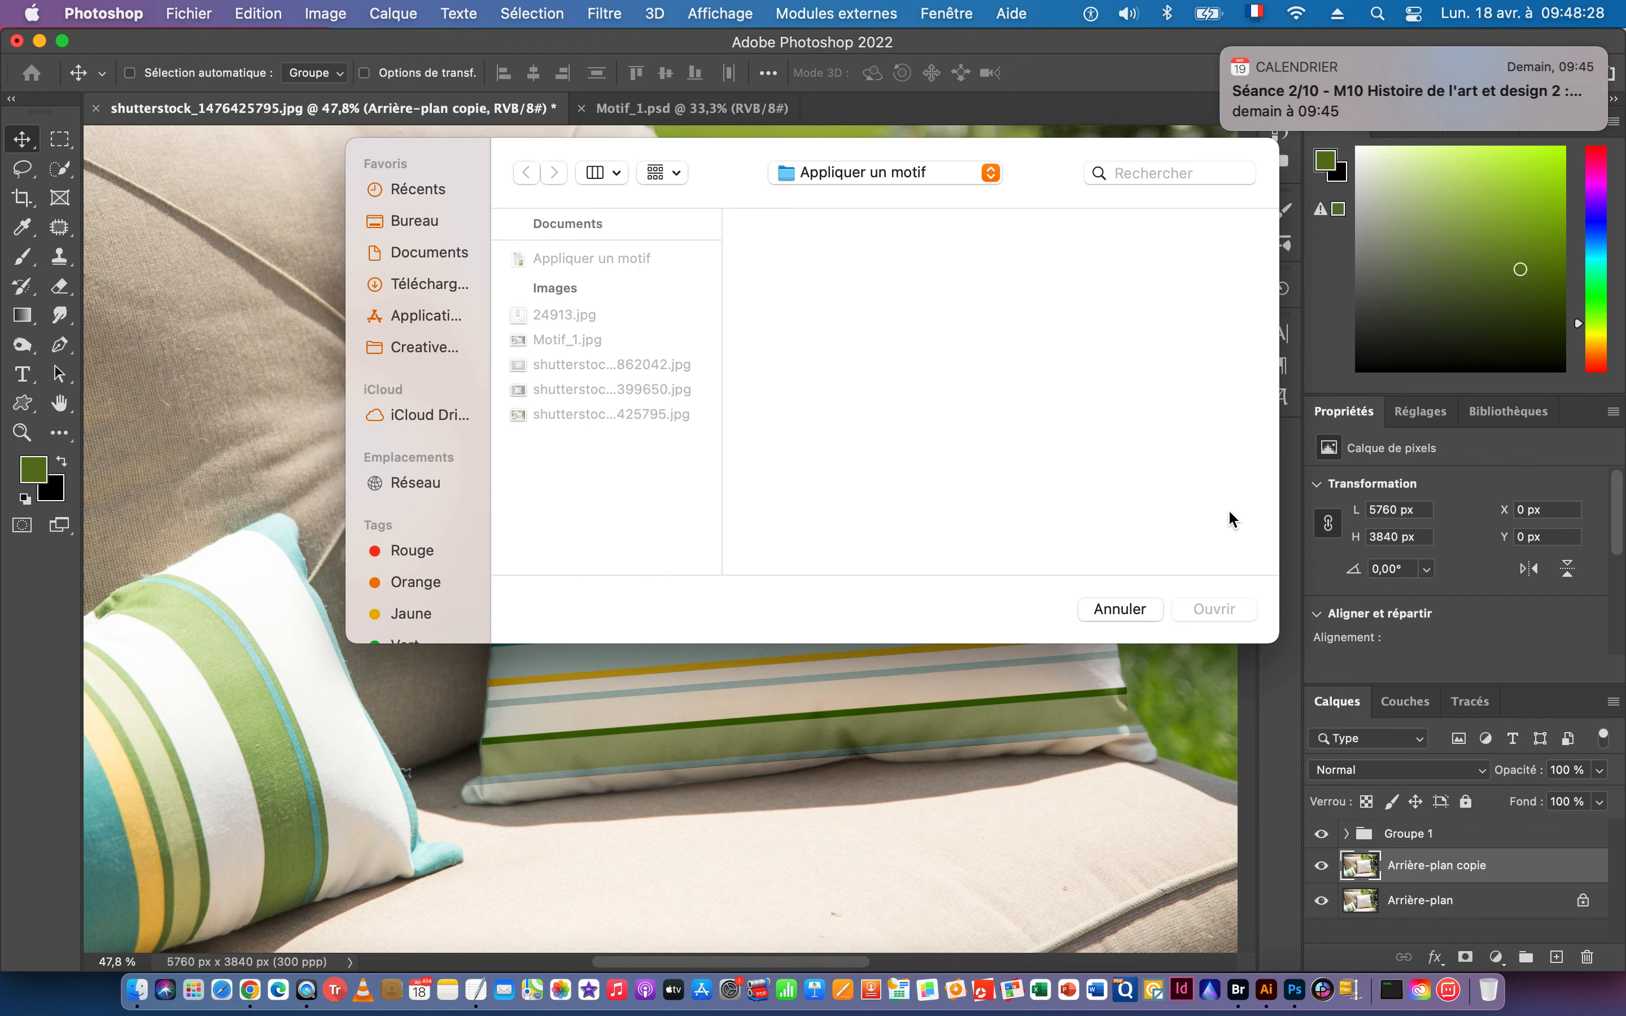
{"action": "left_click", "coordinate": [548, 364]}
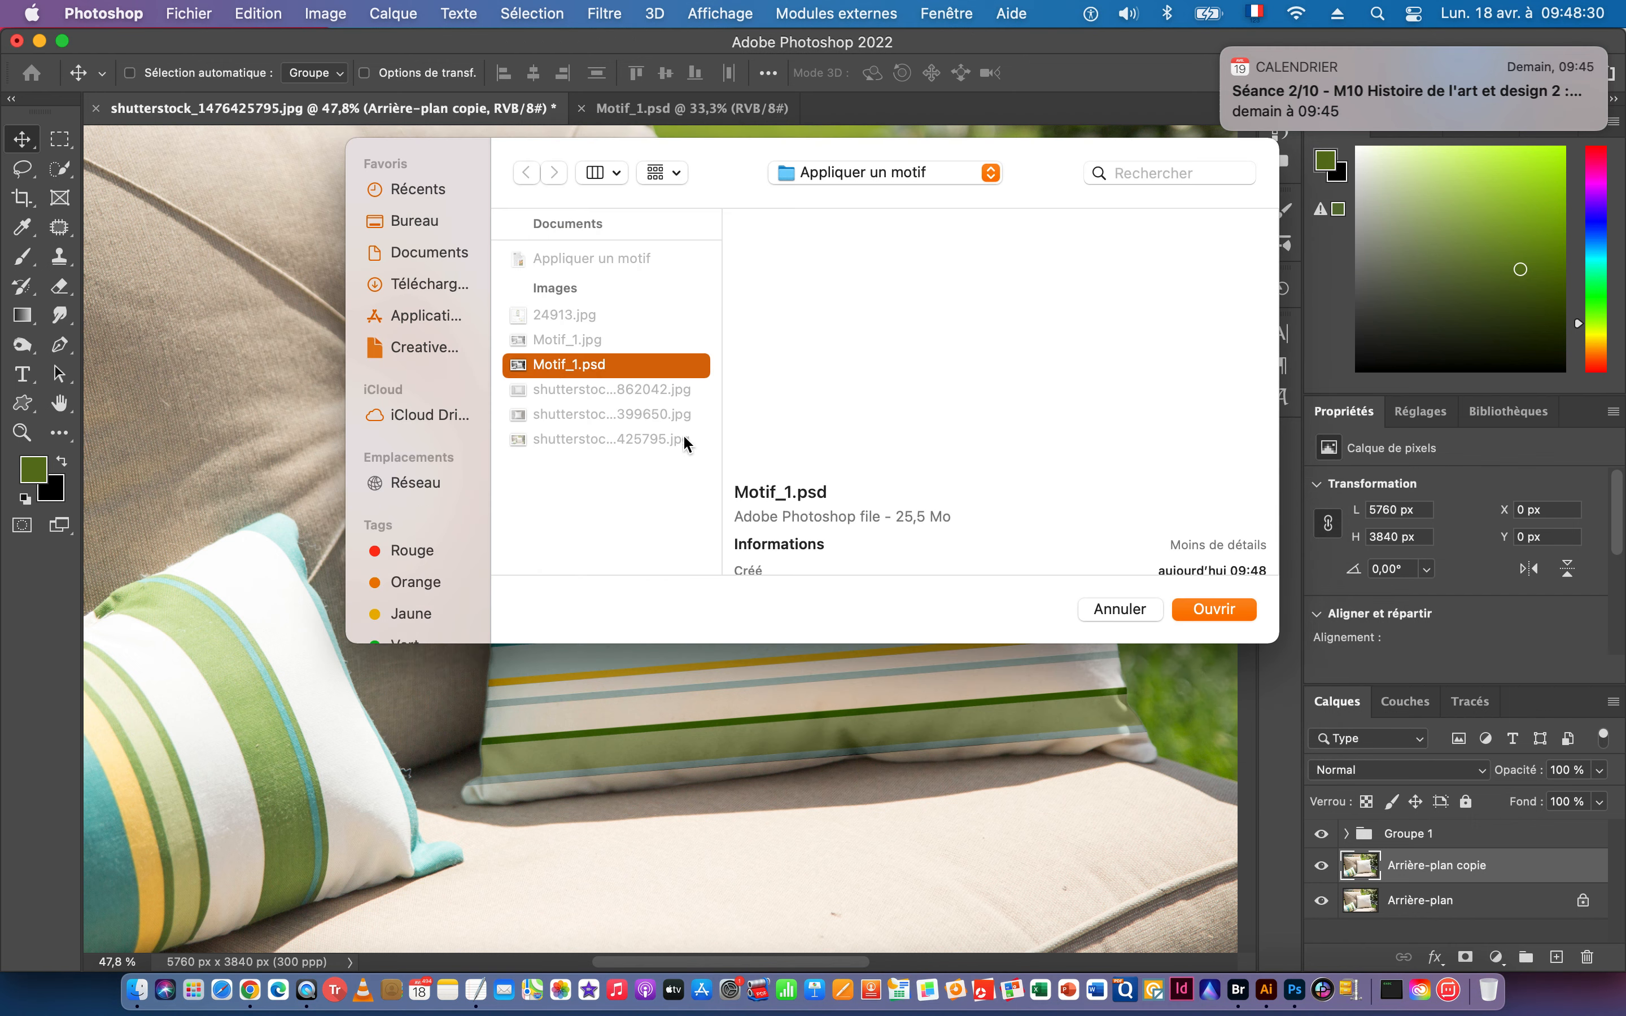
{"action": "left_click", "coordinate": [1220, 608]}
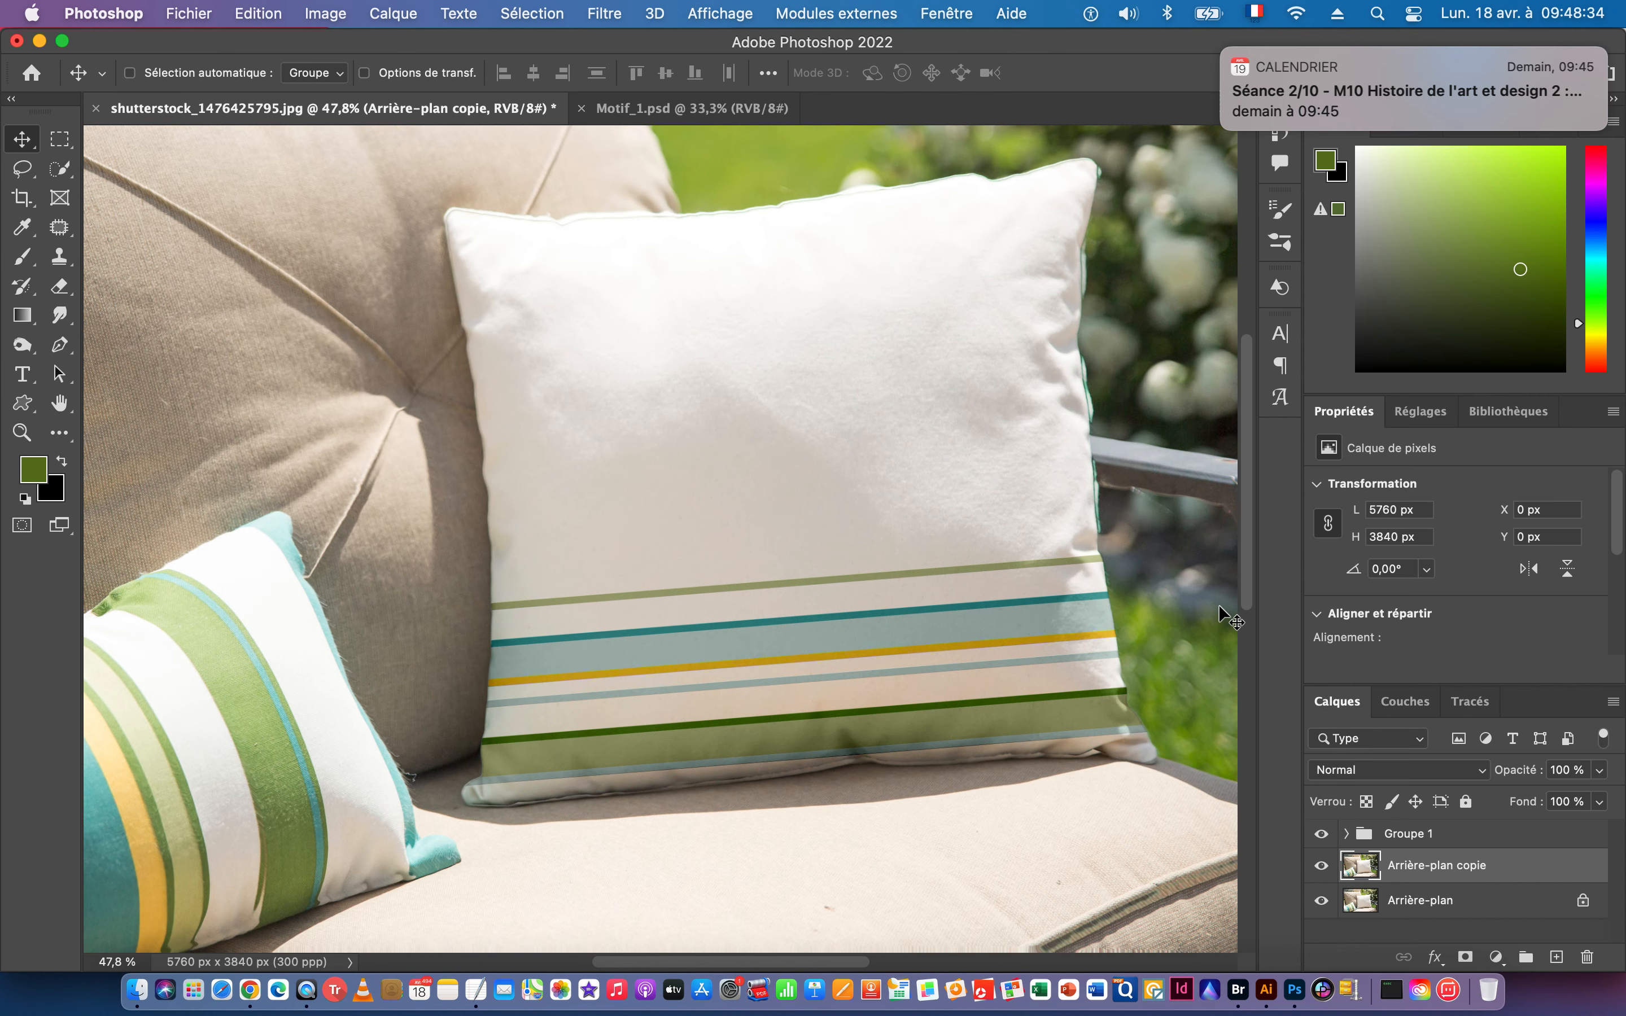
Compare the cushion with Groupe 1 hidden and shown, and undo the Dispersion filter on Arrière-plan copie.
{"action": "mouse_move", "coordinate": [867, 833]}
{"action": "left_mouse_down"}
{"action": "mouse_move", "coordinate": [940, 798]}
{"action": "mouse_move", "coordinate": [944, 816]}
{"action": "mouse_move", "coordinate": [872, 801]}
{"action": "left_mouse_up"}
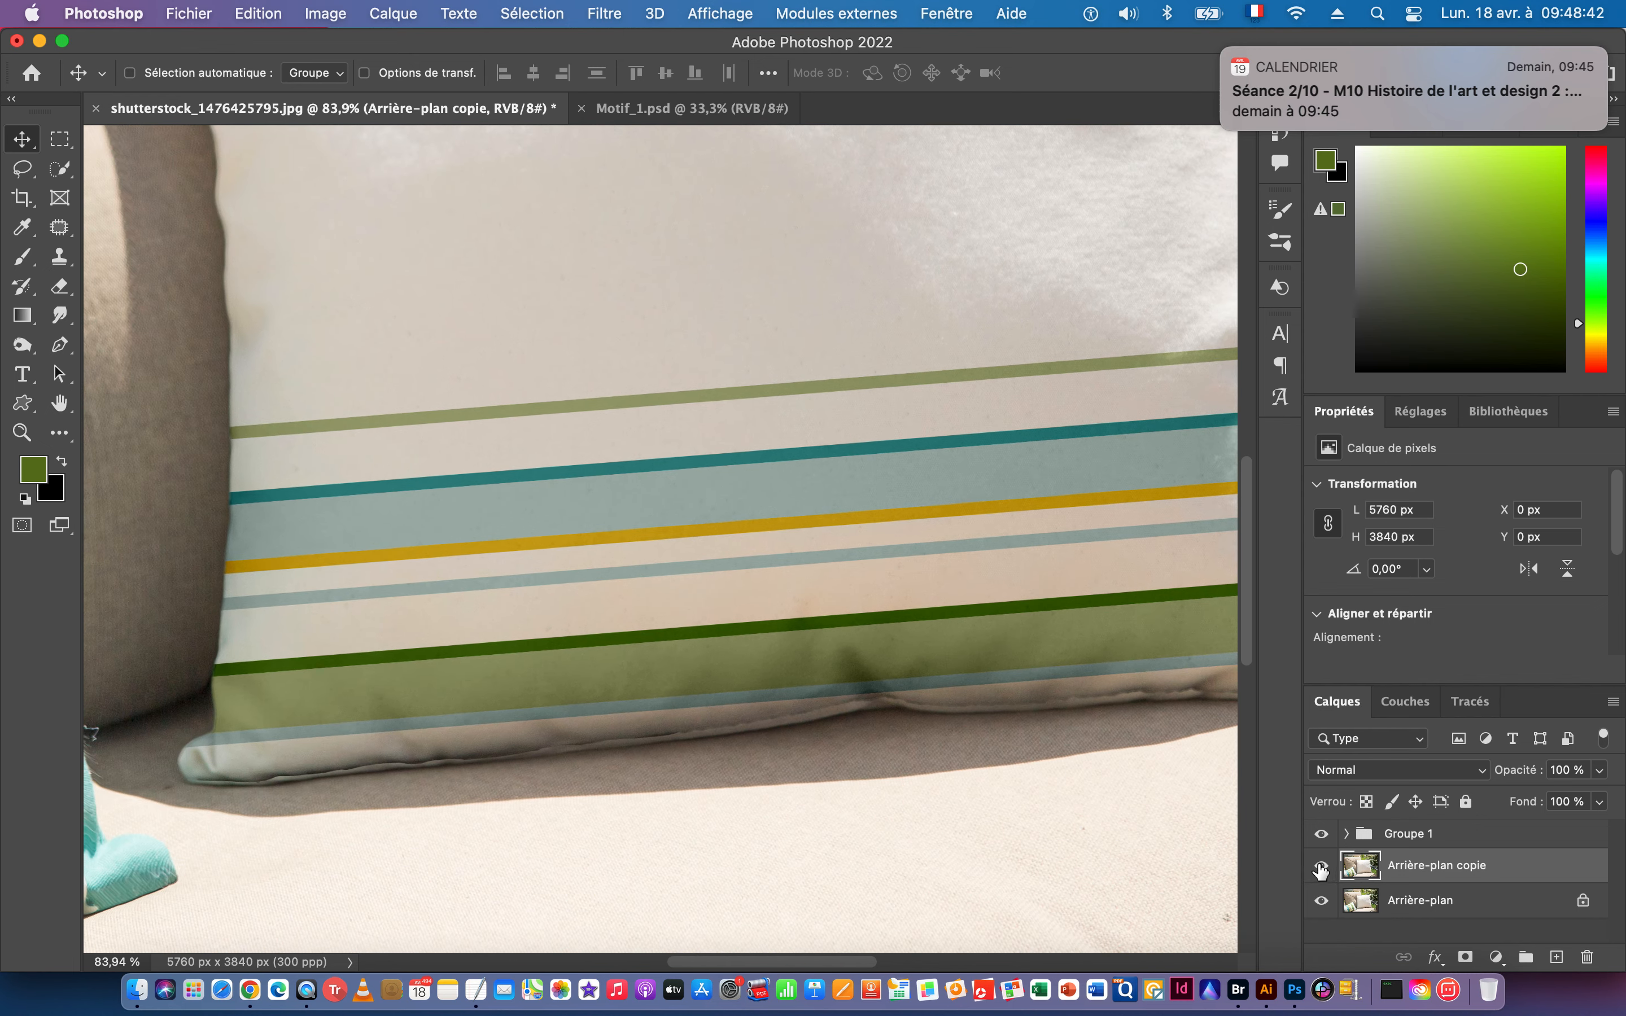
{"action": "left_click", "coordinate": [1322, 836]}
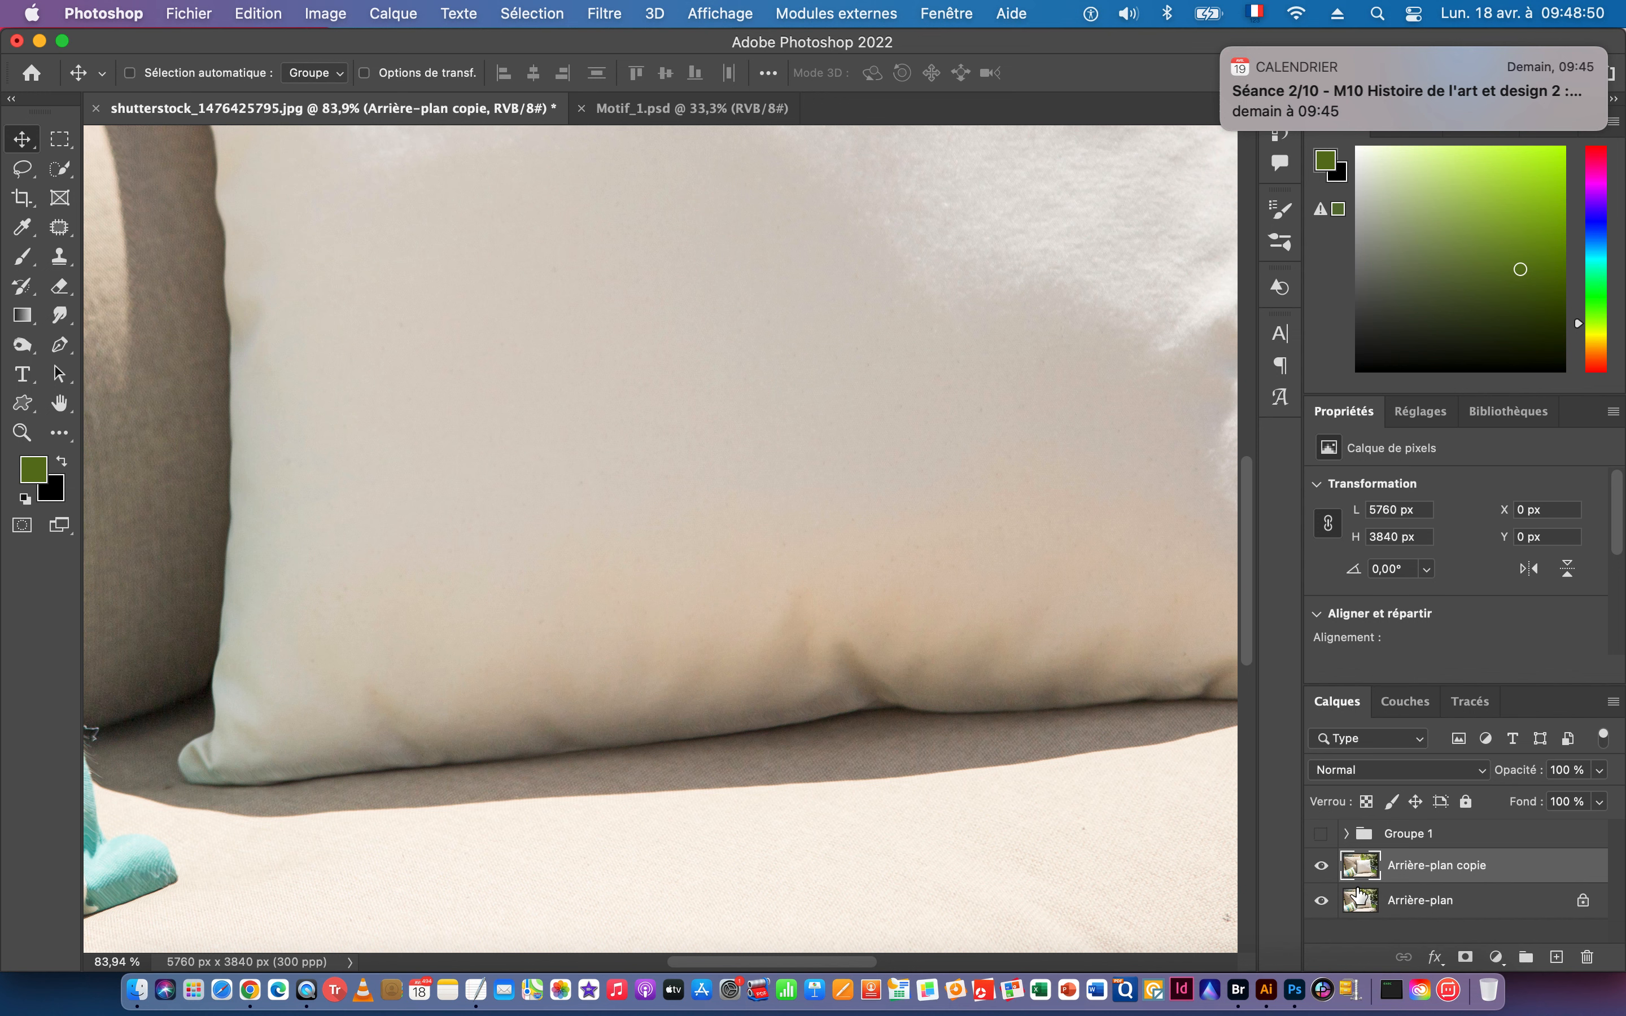
{"action": "left_click", "coordinate": [1322, 834]}
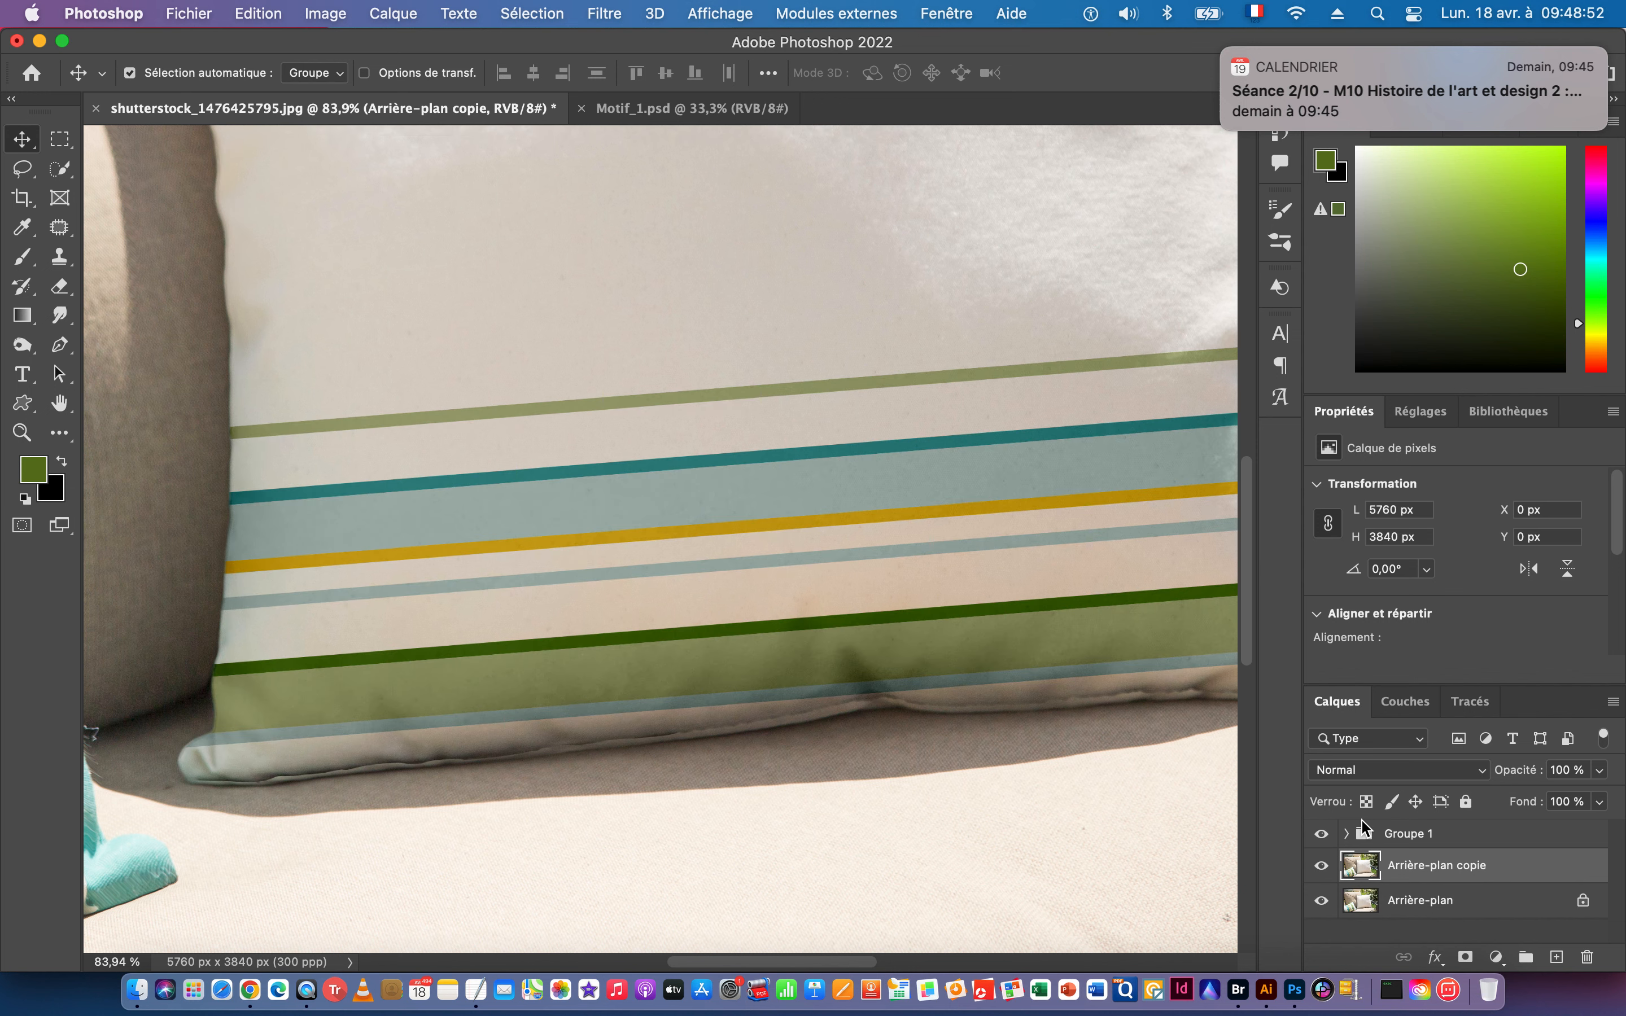
{"action": "key", "text": "super+z"}
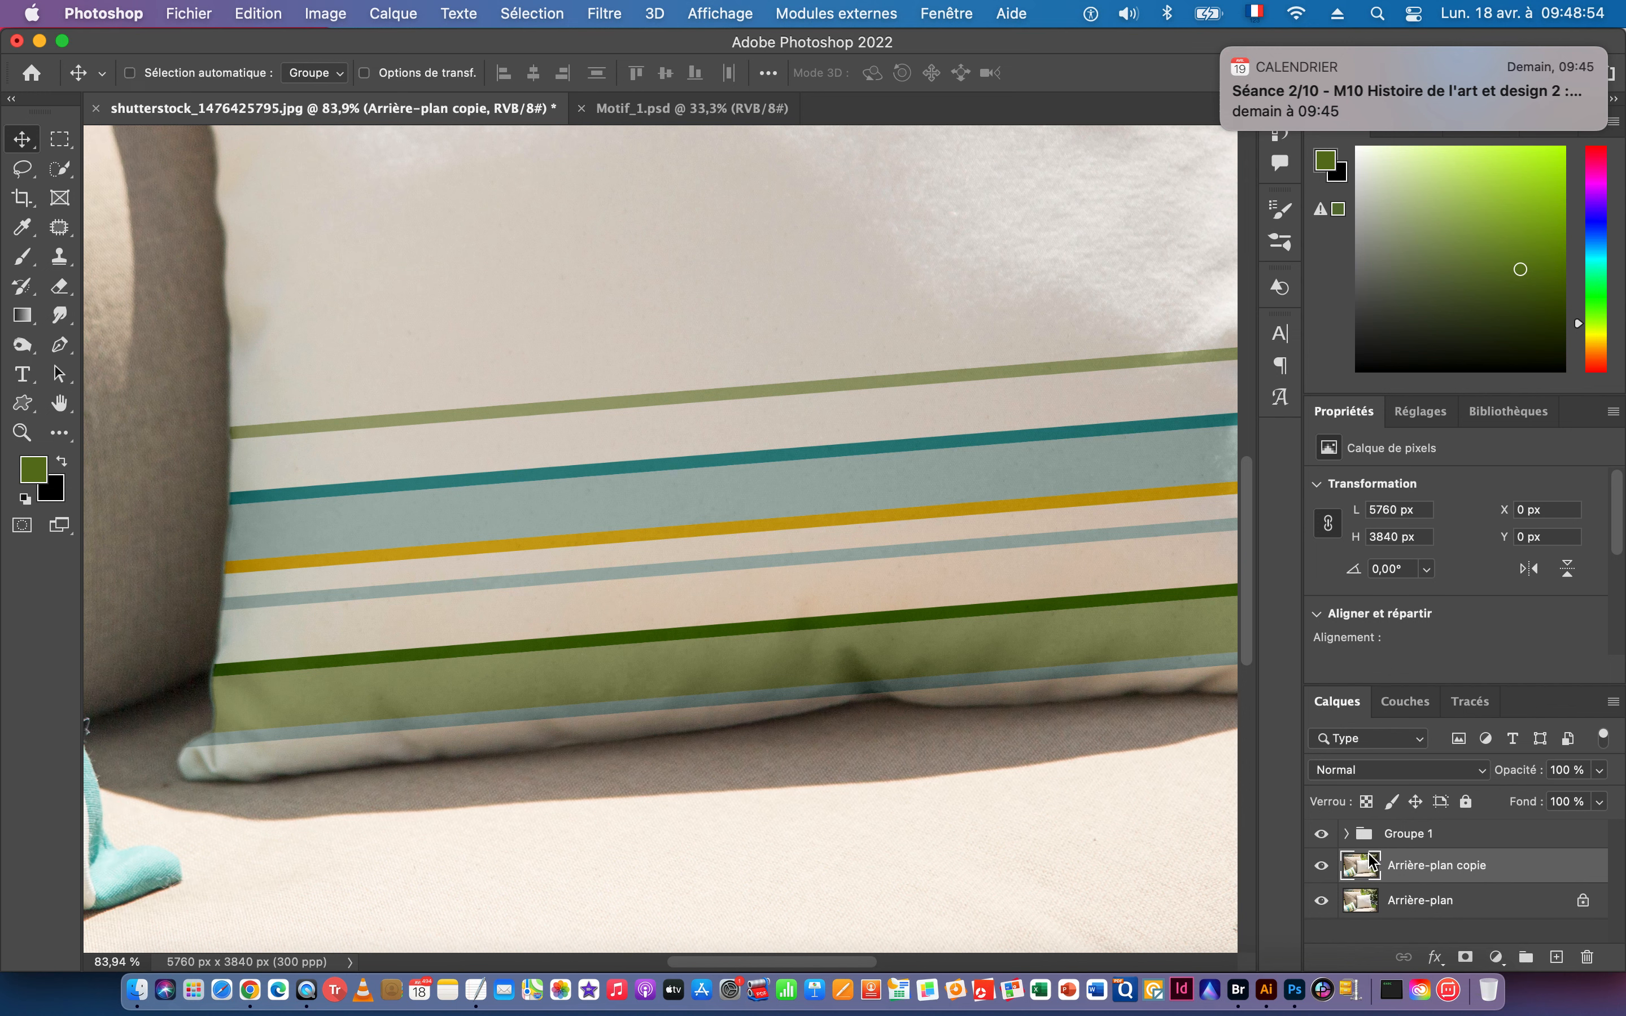
Hide Groupe 1 and place a copy of its Calque 2 stripes layer above the group.
{"action": "left_click", "coordinate": [1321, 836]}
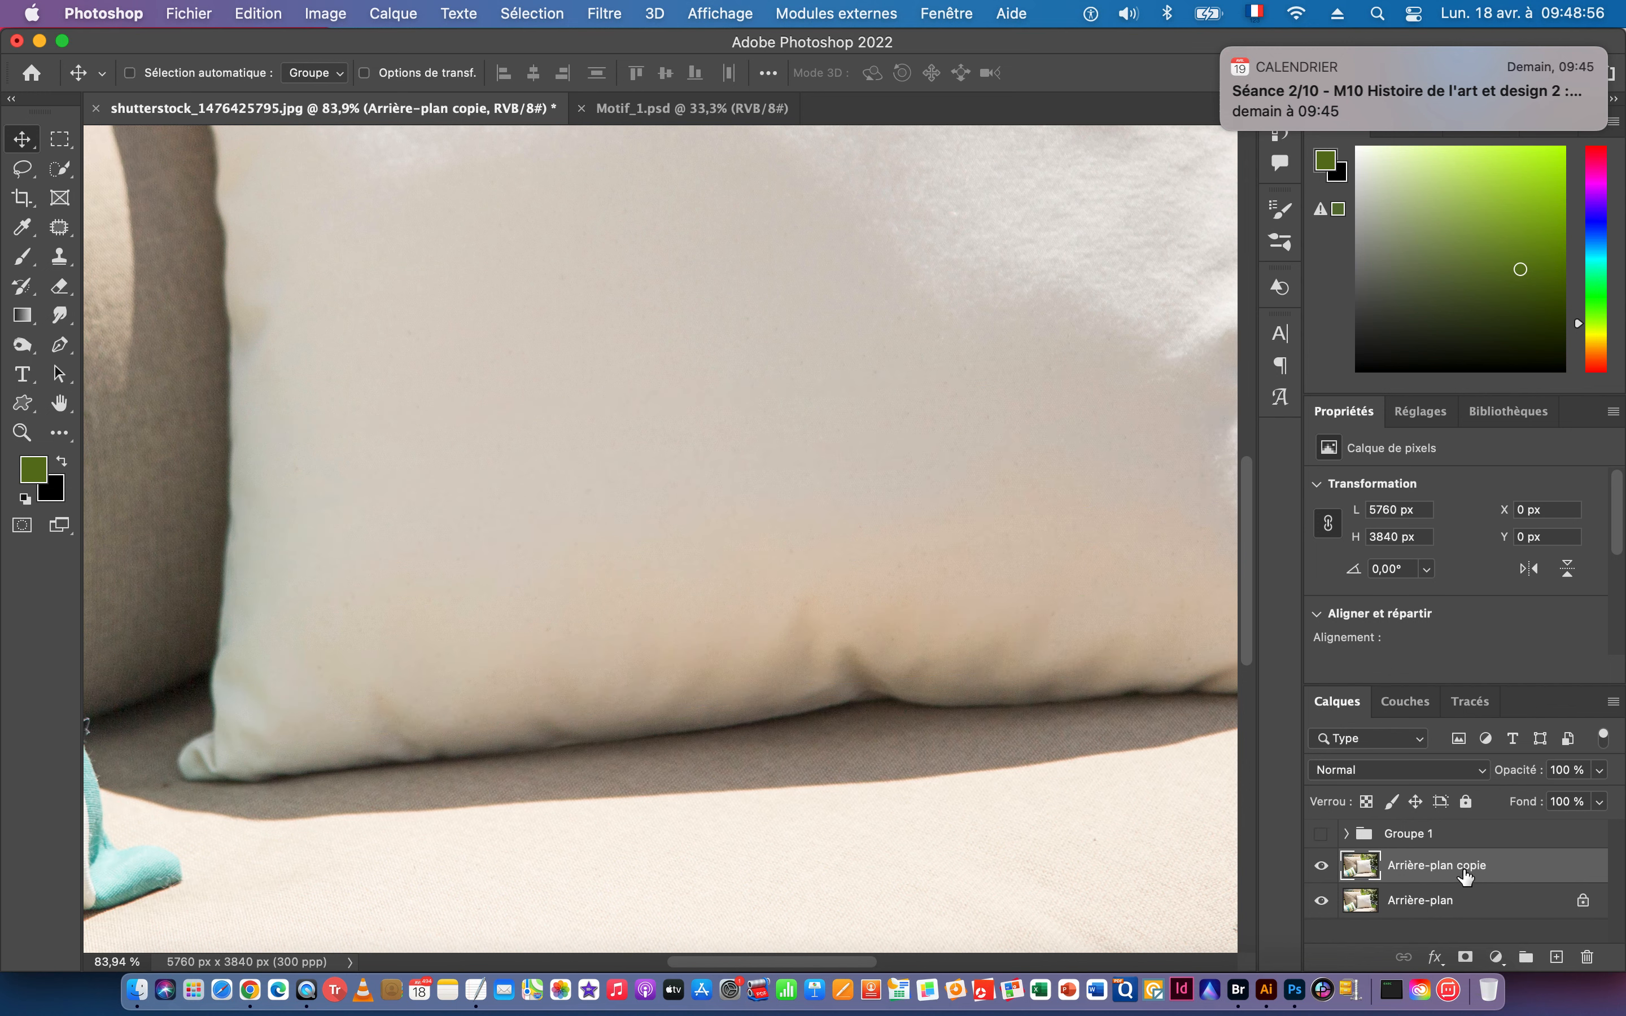
{"action": "left_click", "coordinate": [1347, 835]}
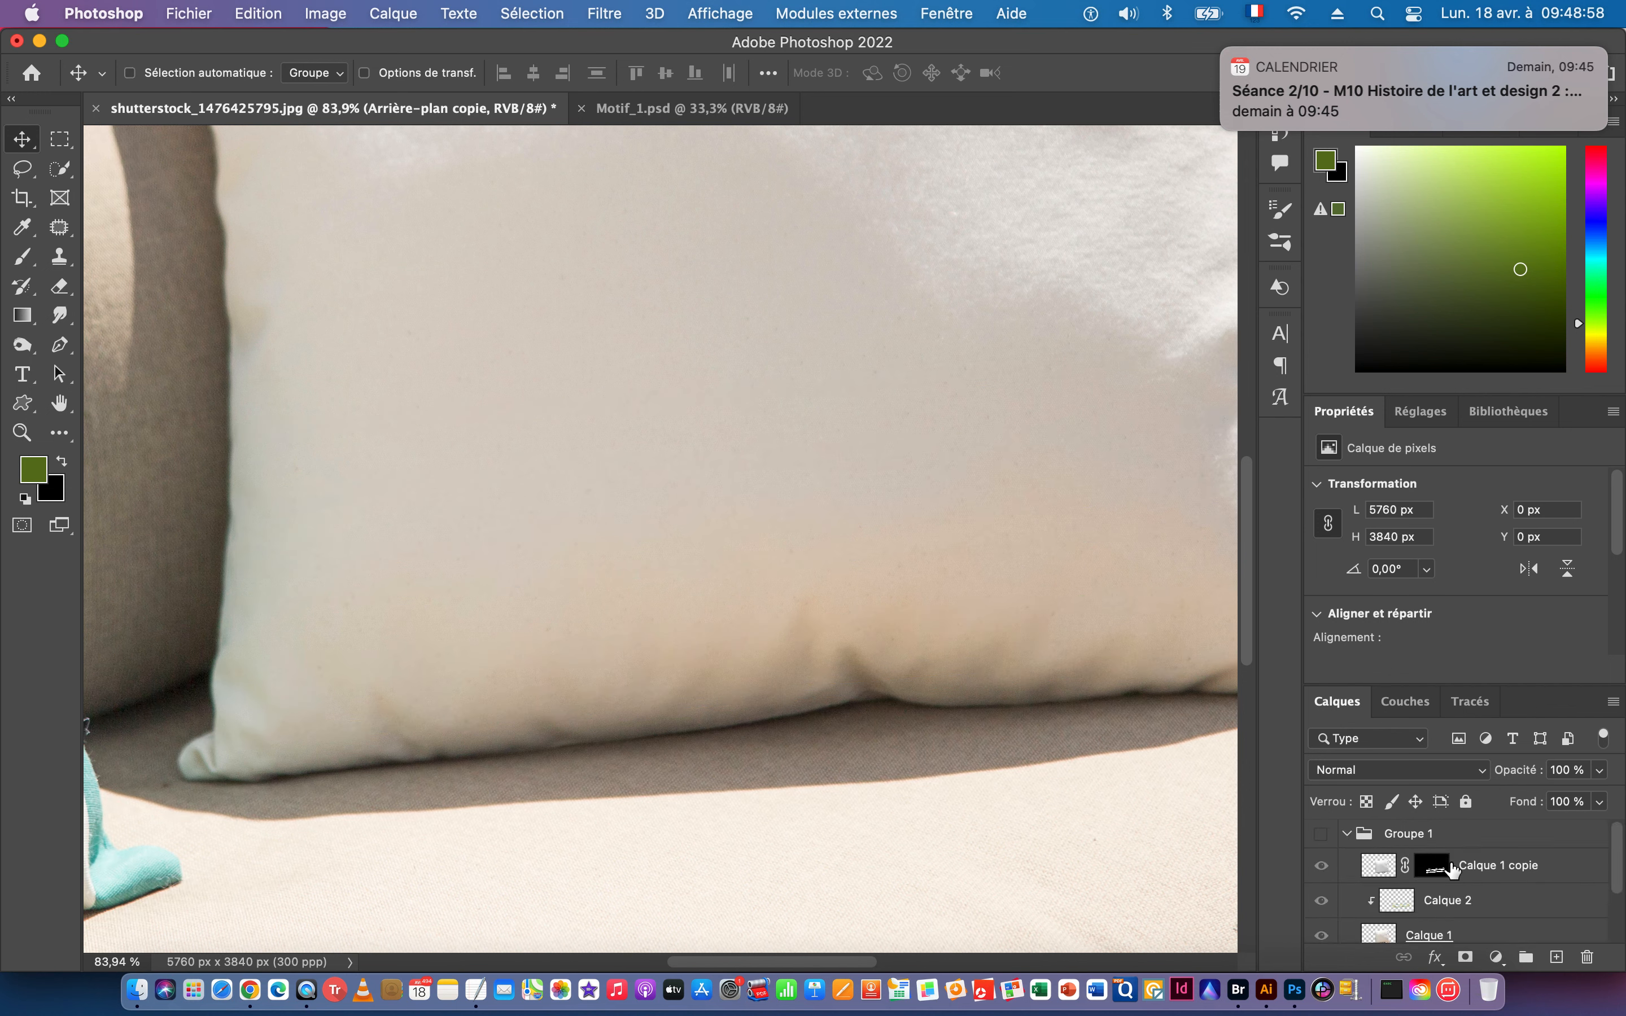
{"action": "scroll", "coordinate": [1620, 844], "scroll_direction": "down", "scroll_amount": 2}
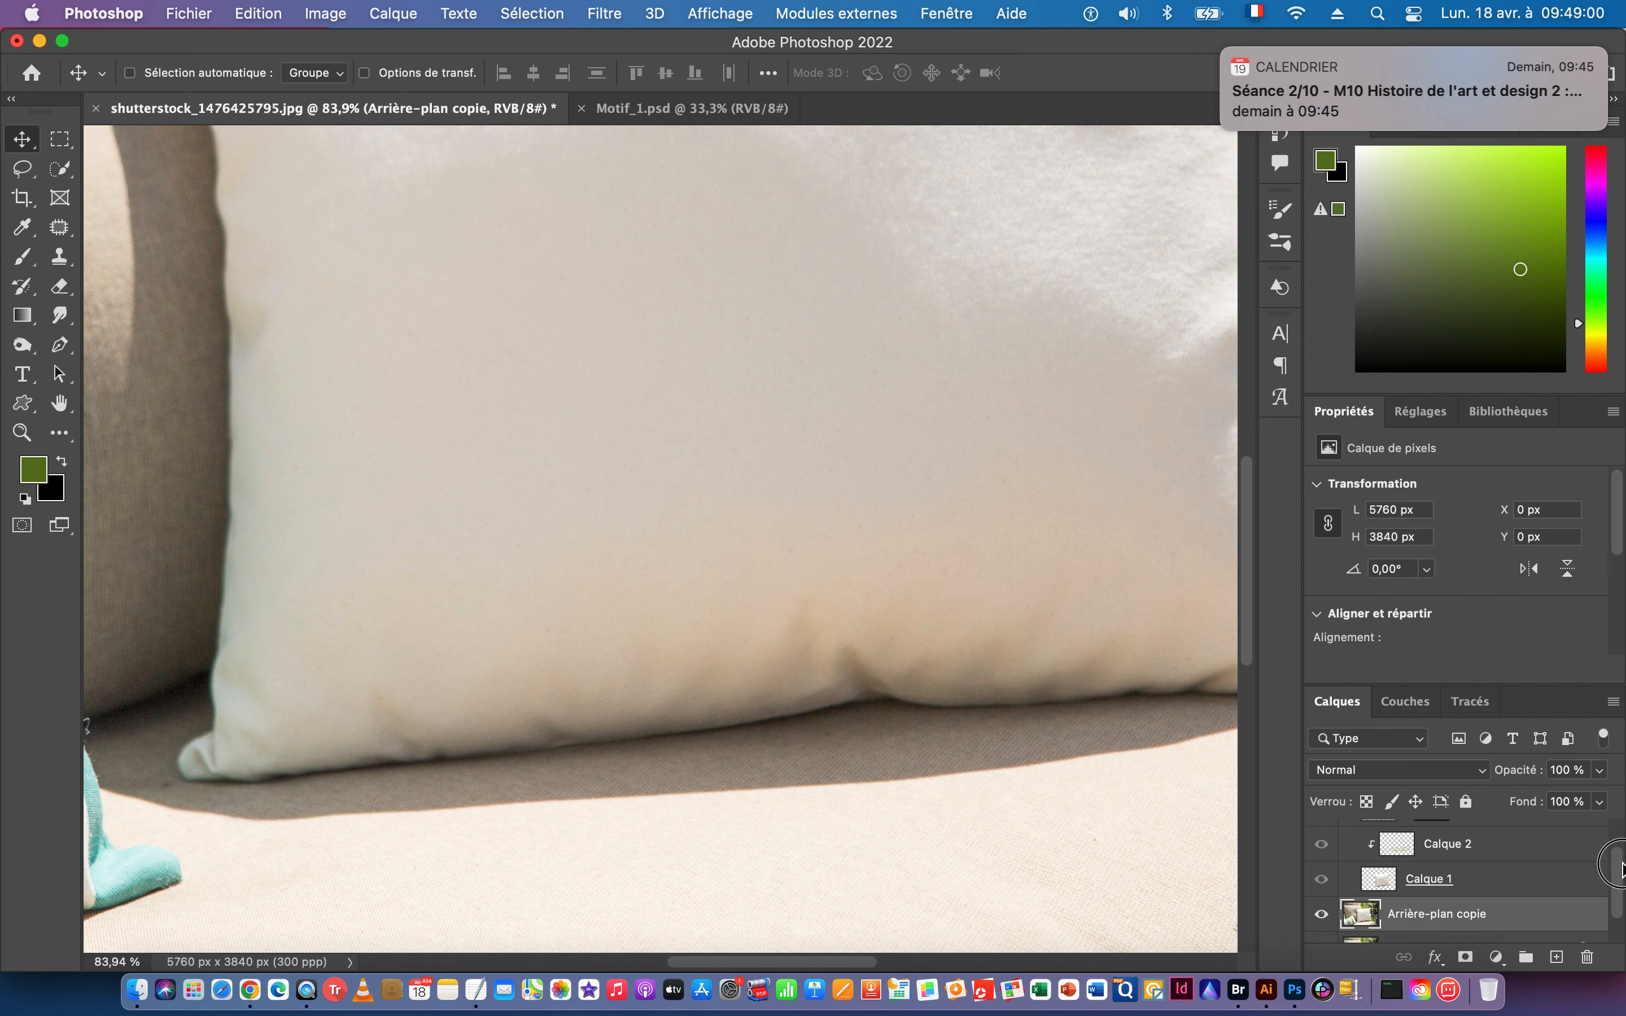
{"action": "scroll", "coordinate": [1616, 847], "scroll_direction": "up", "scroll_amount": 1}
{"action": "left_click", "coordinate": [1473, 877]}
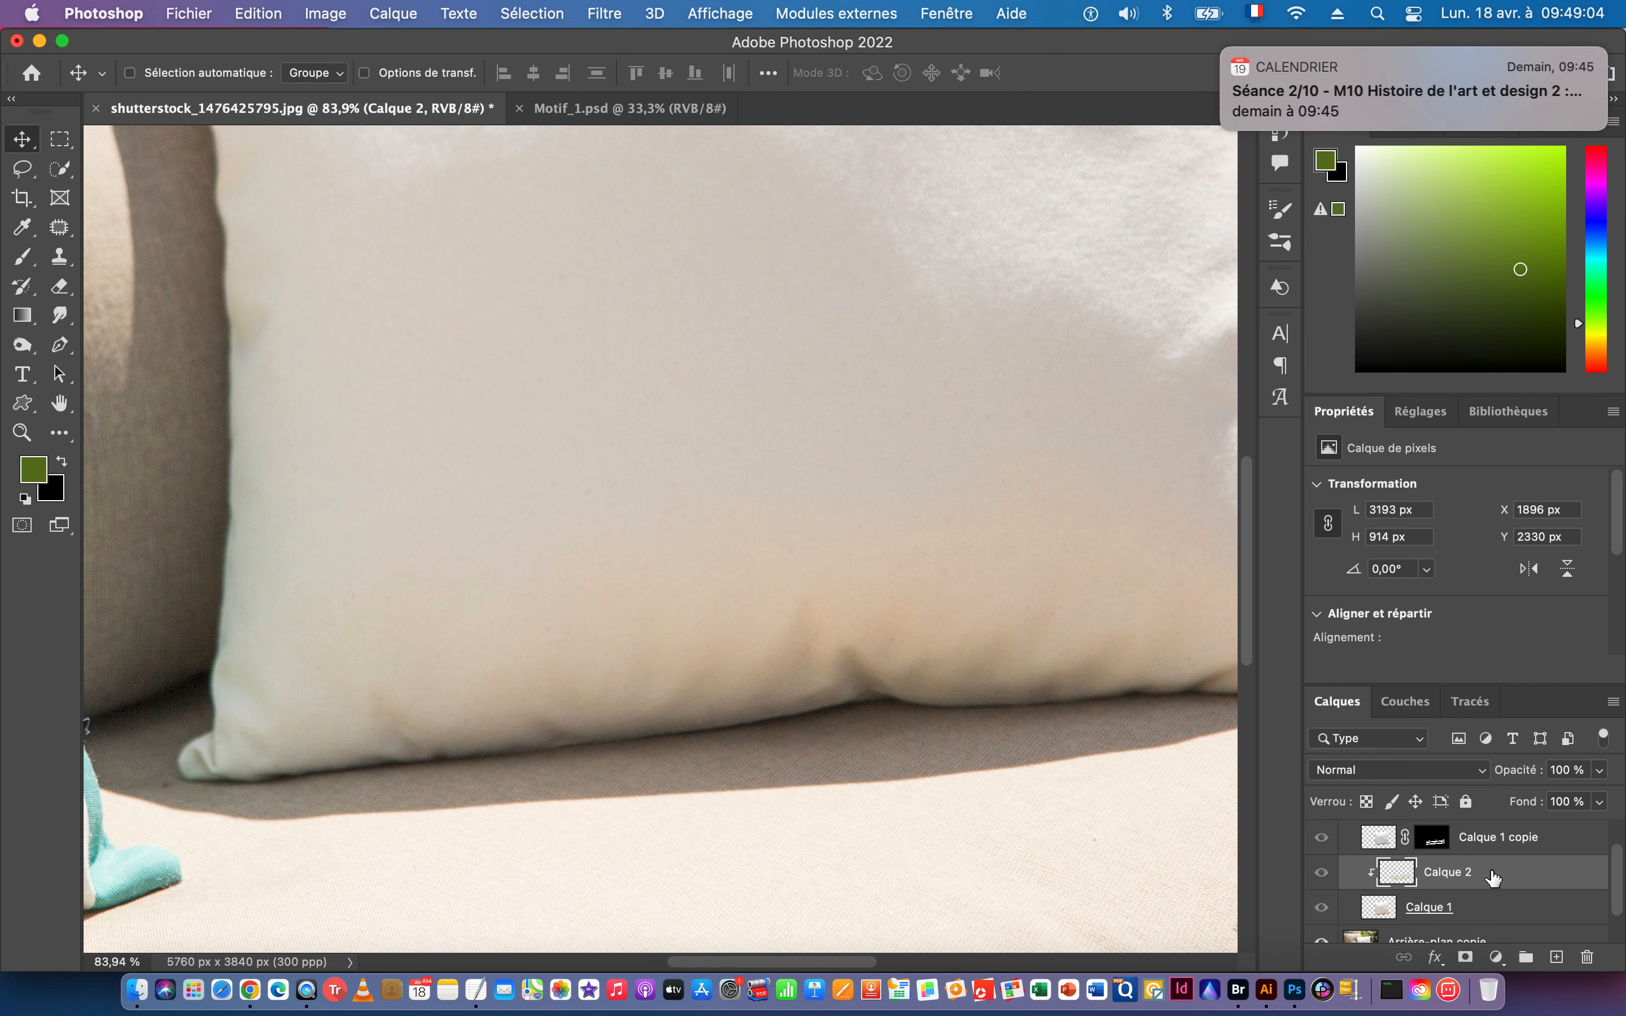
{"action": "left_click_drag", "start_coordinate": [1491, 878], "coordinate": [1477, 829]}
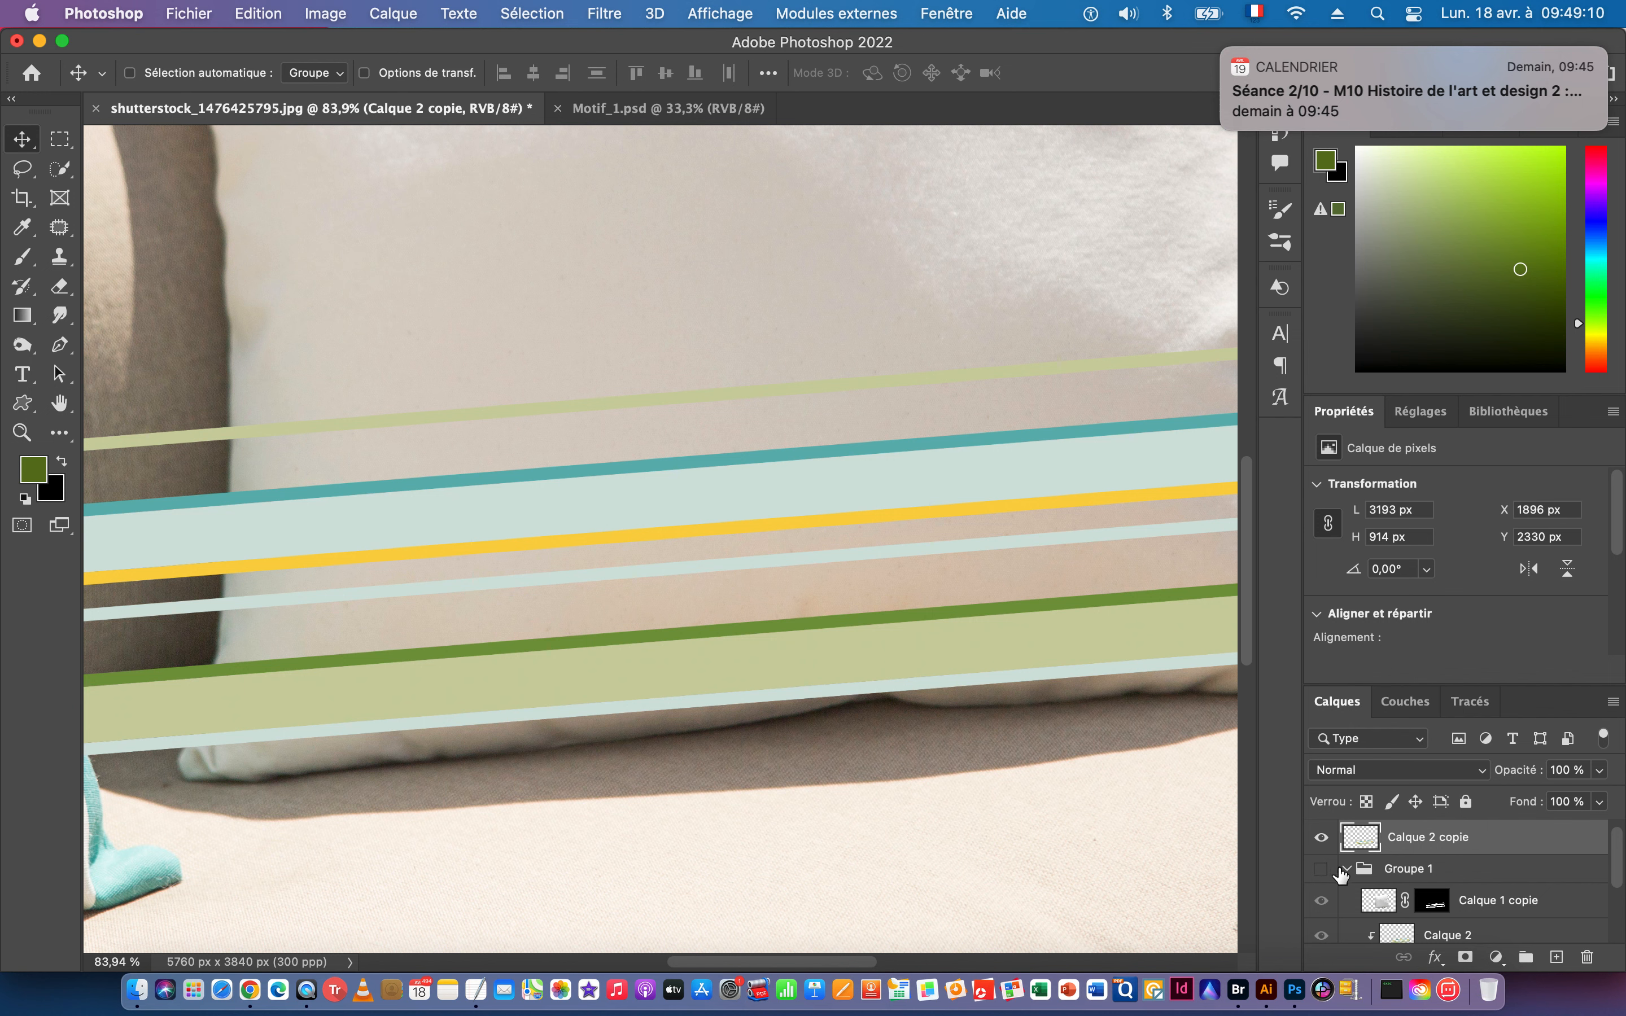
Collapse Groupe 1 and move the Calque 2 copie stripes layer directly beneath it, above Arrière-plan copie.
{"action": "left_click", "coordinate": [1343, 871]}
{"action": "left_click_drag", "start_coordinate": [1462, 840], "coordinate": [1463, 871]}
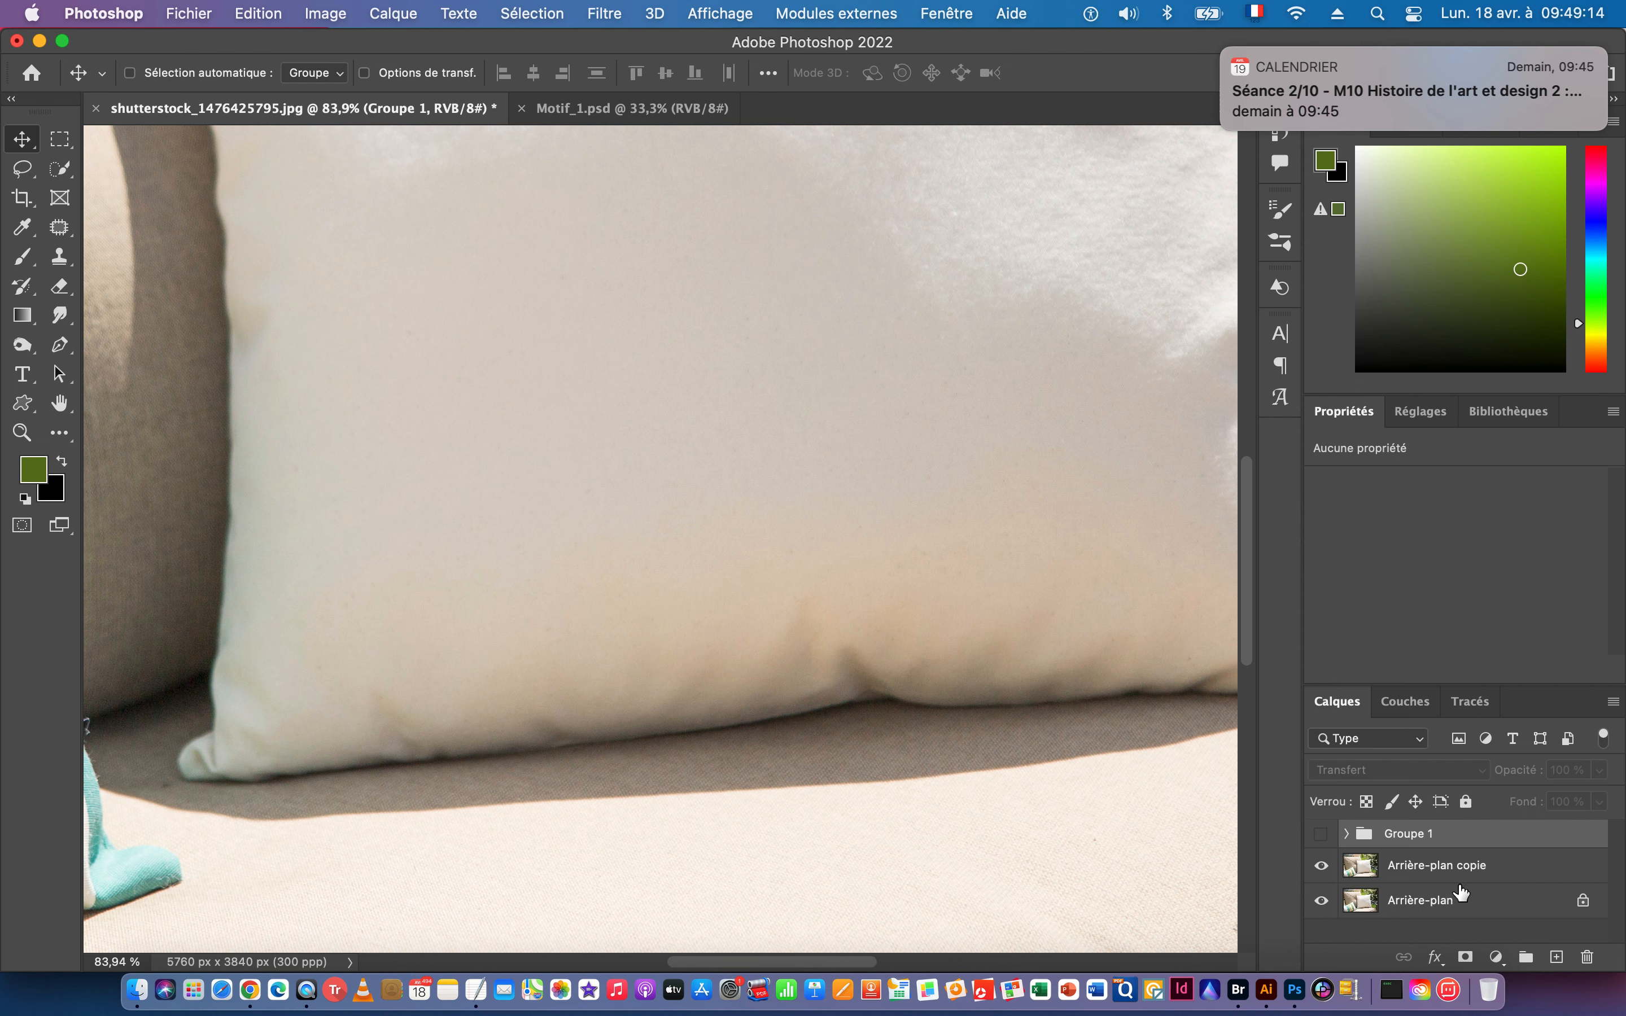
{"action": "key", "text": "super+z"}
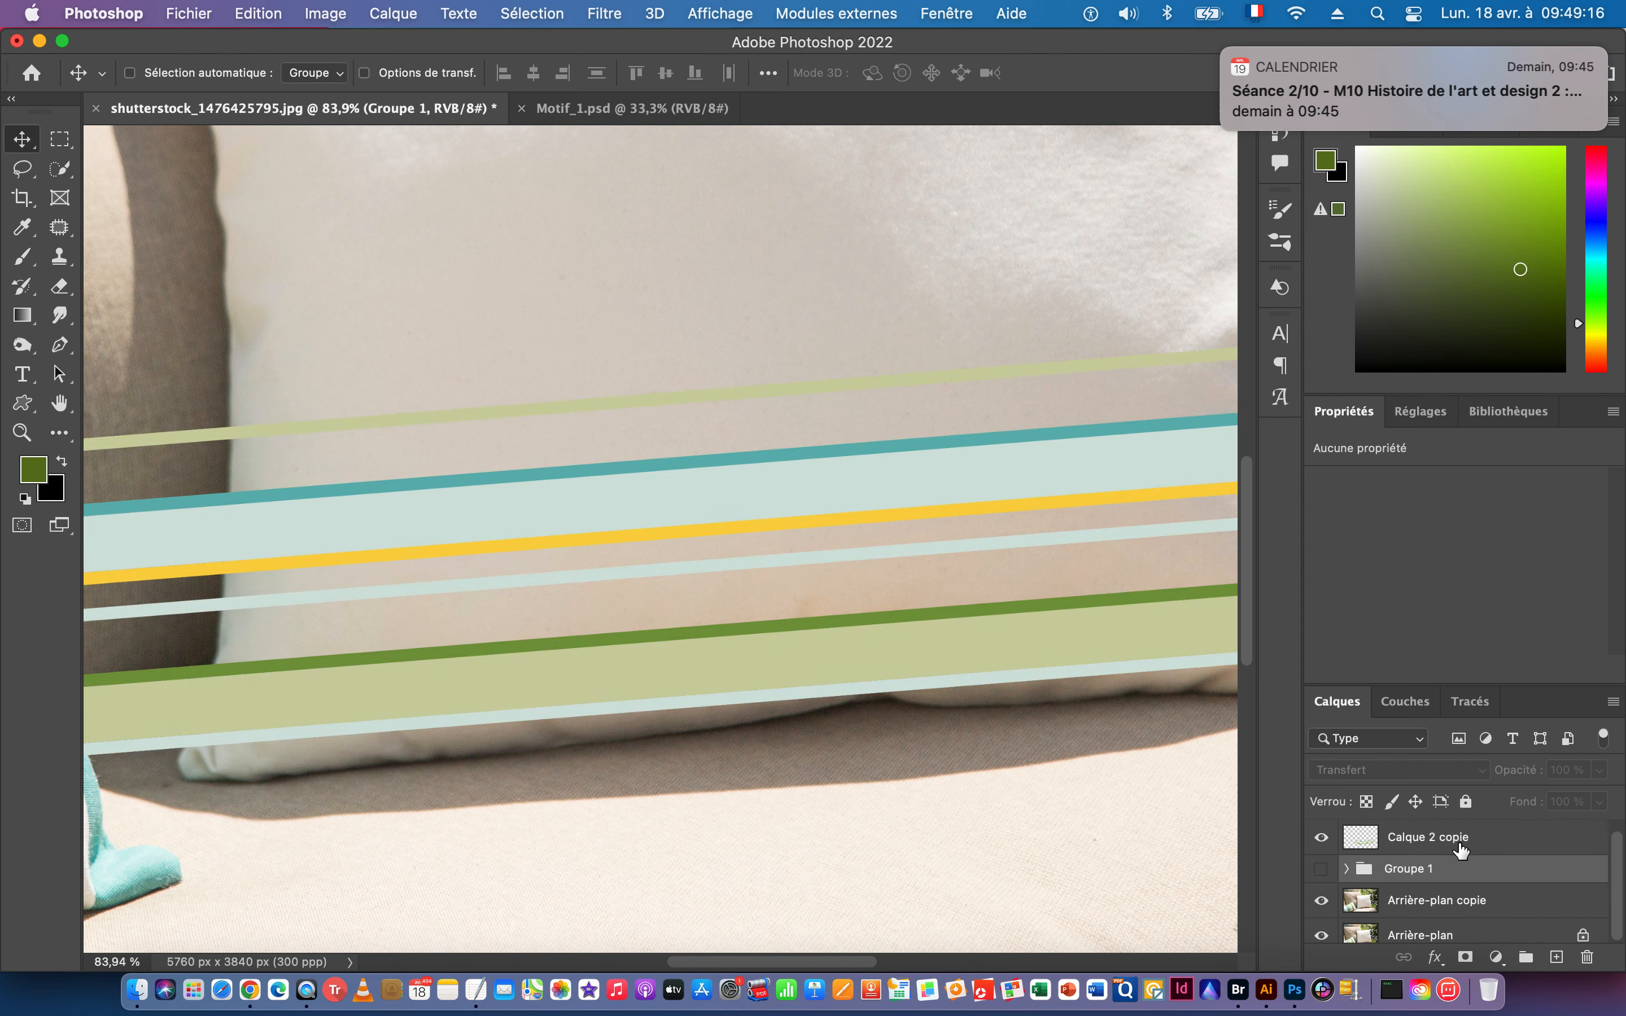
{"action": "left_click_drag", "start_coordinate": [1468, 848], "coordinate": [1344, 886]}
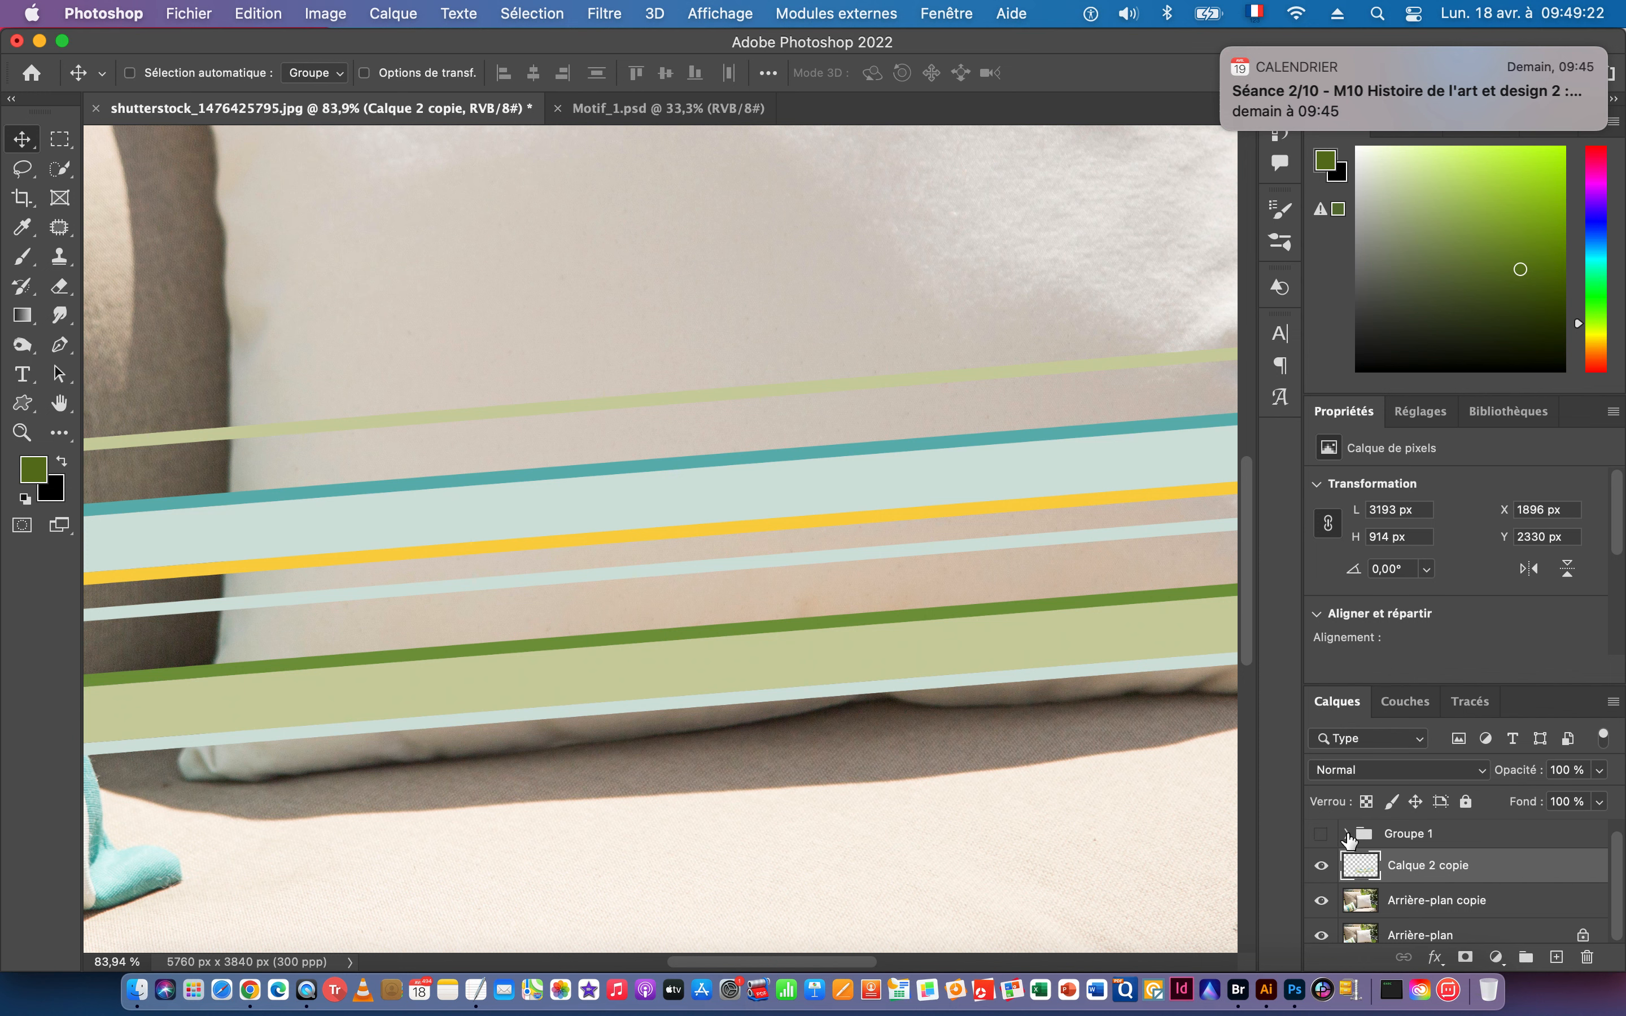
Load the cushion outline from Calque 1 copie in Groupe 1 as a selection and use it to mask Calque 2 copie.
{"action": "left_click", "coordinate": [1346, 836]}
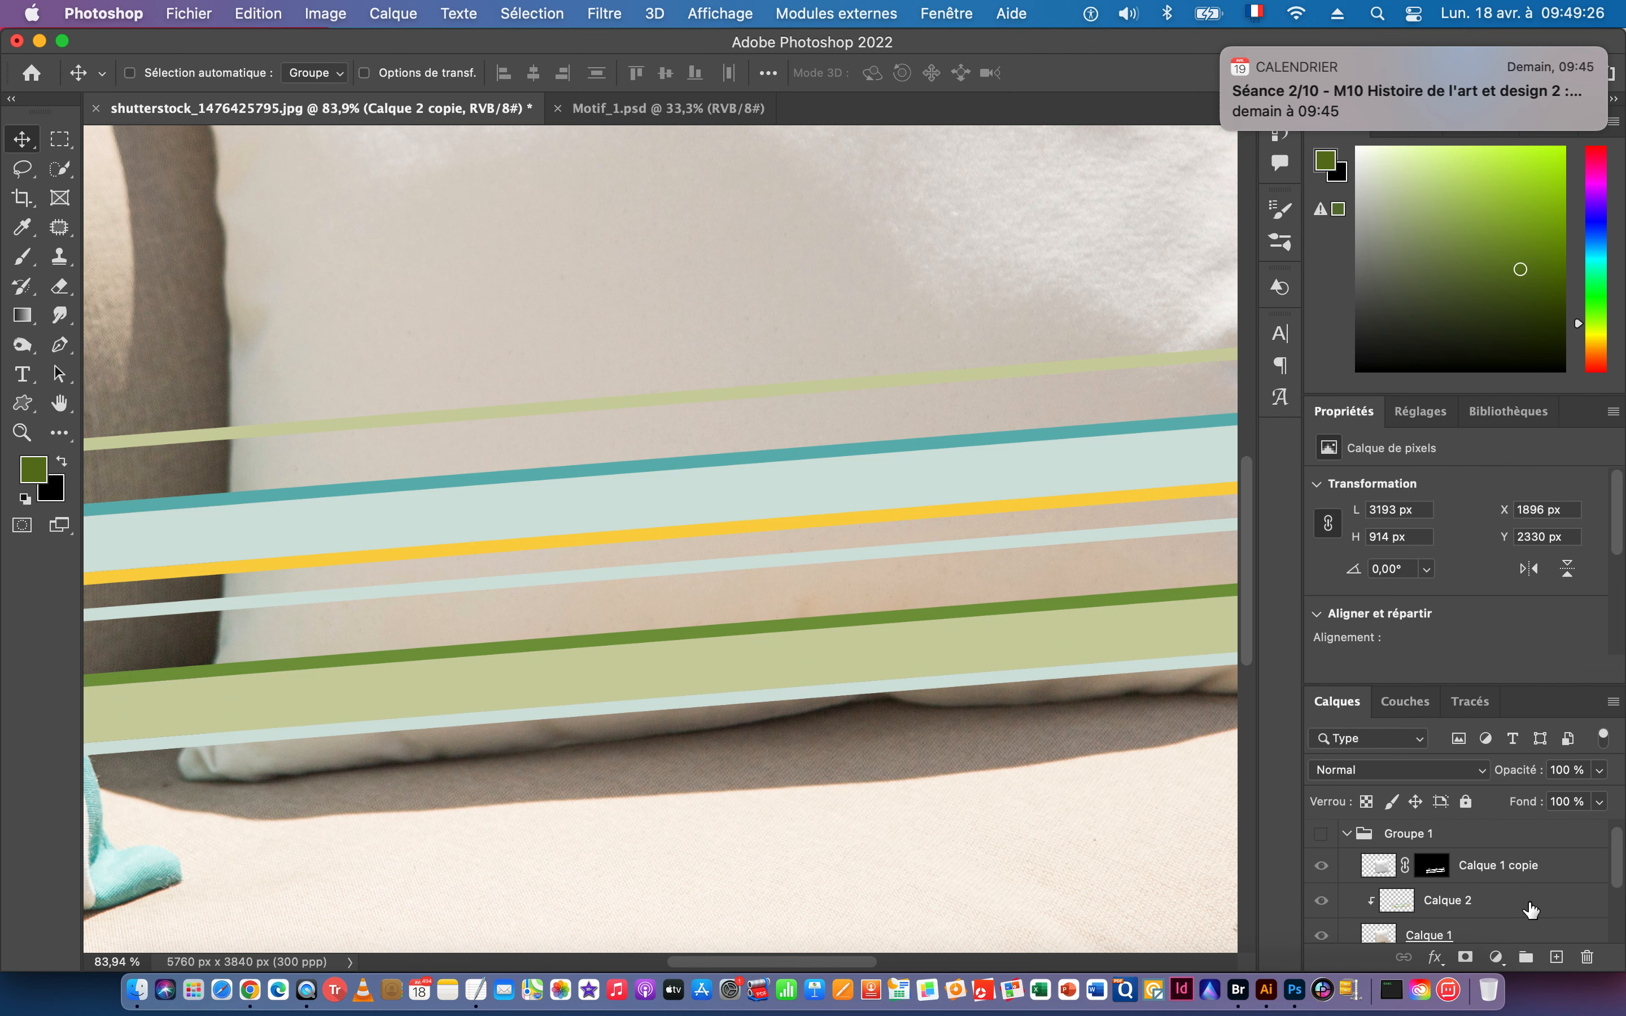
{"action": "left_click", "coordinate": [1379, 871], "text": "super"}
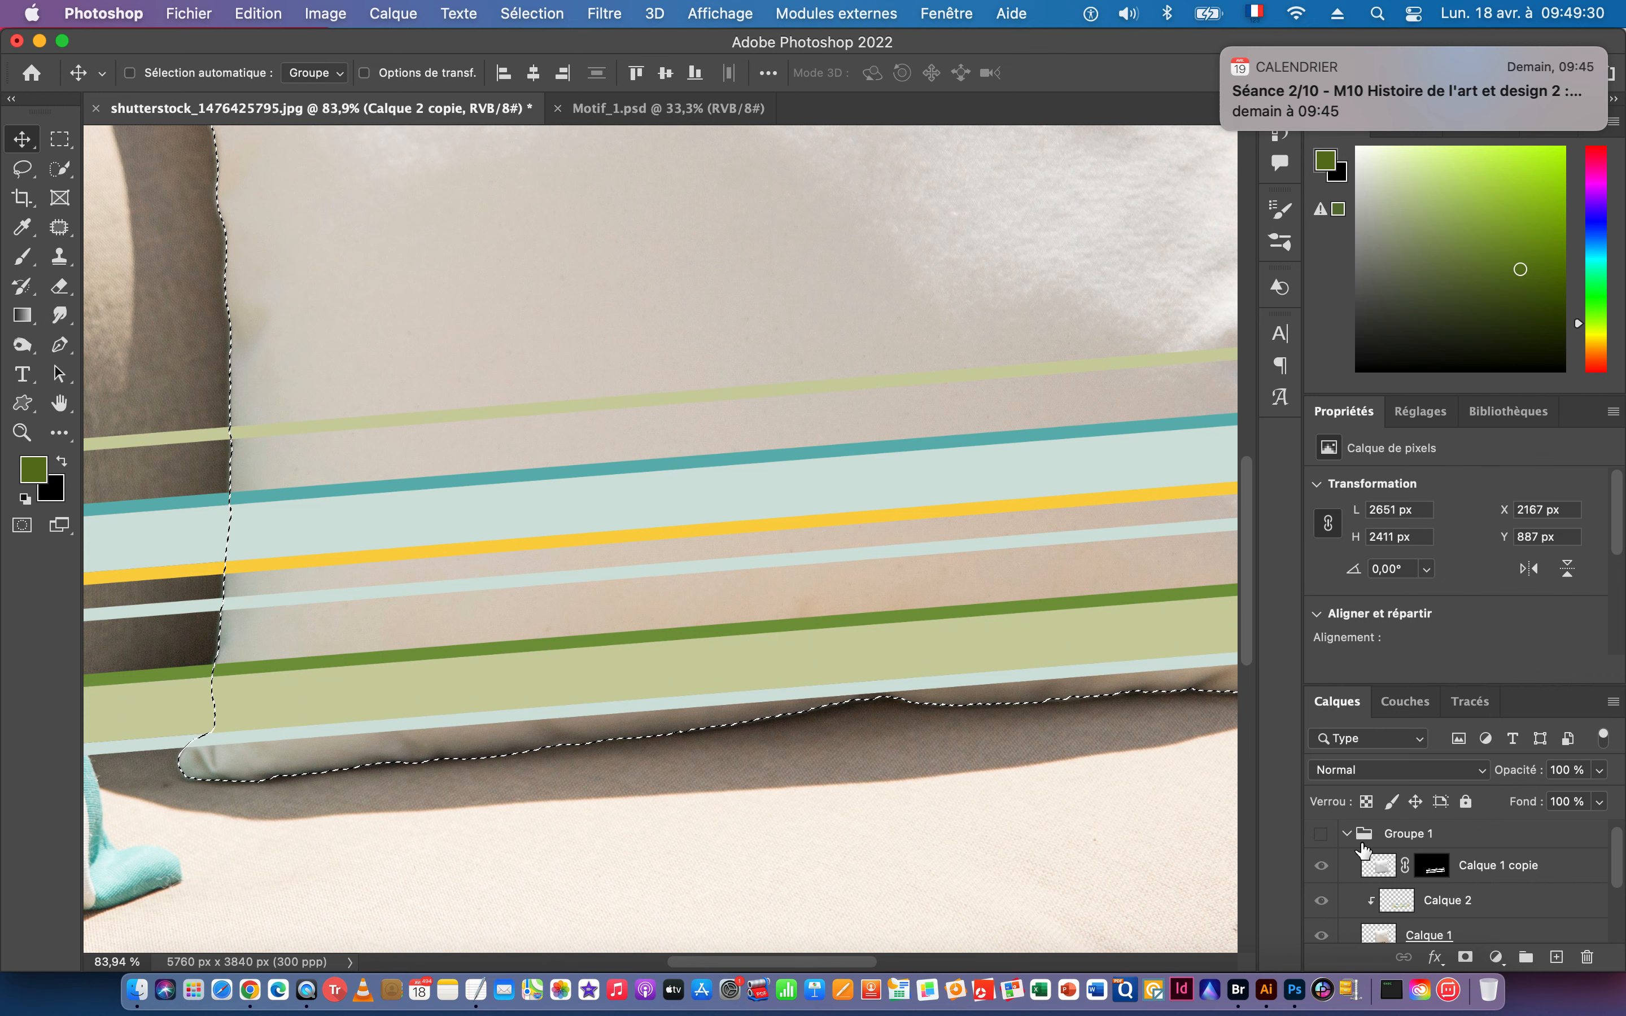
{"action": "left_click", "coordinate": [1347, 833]}
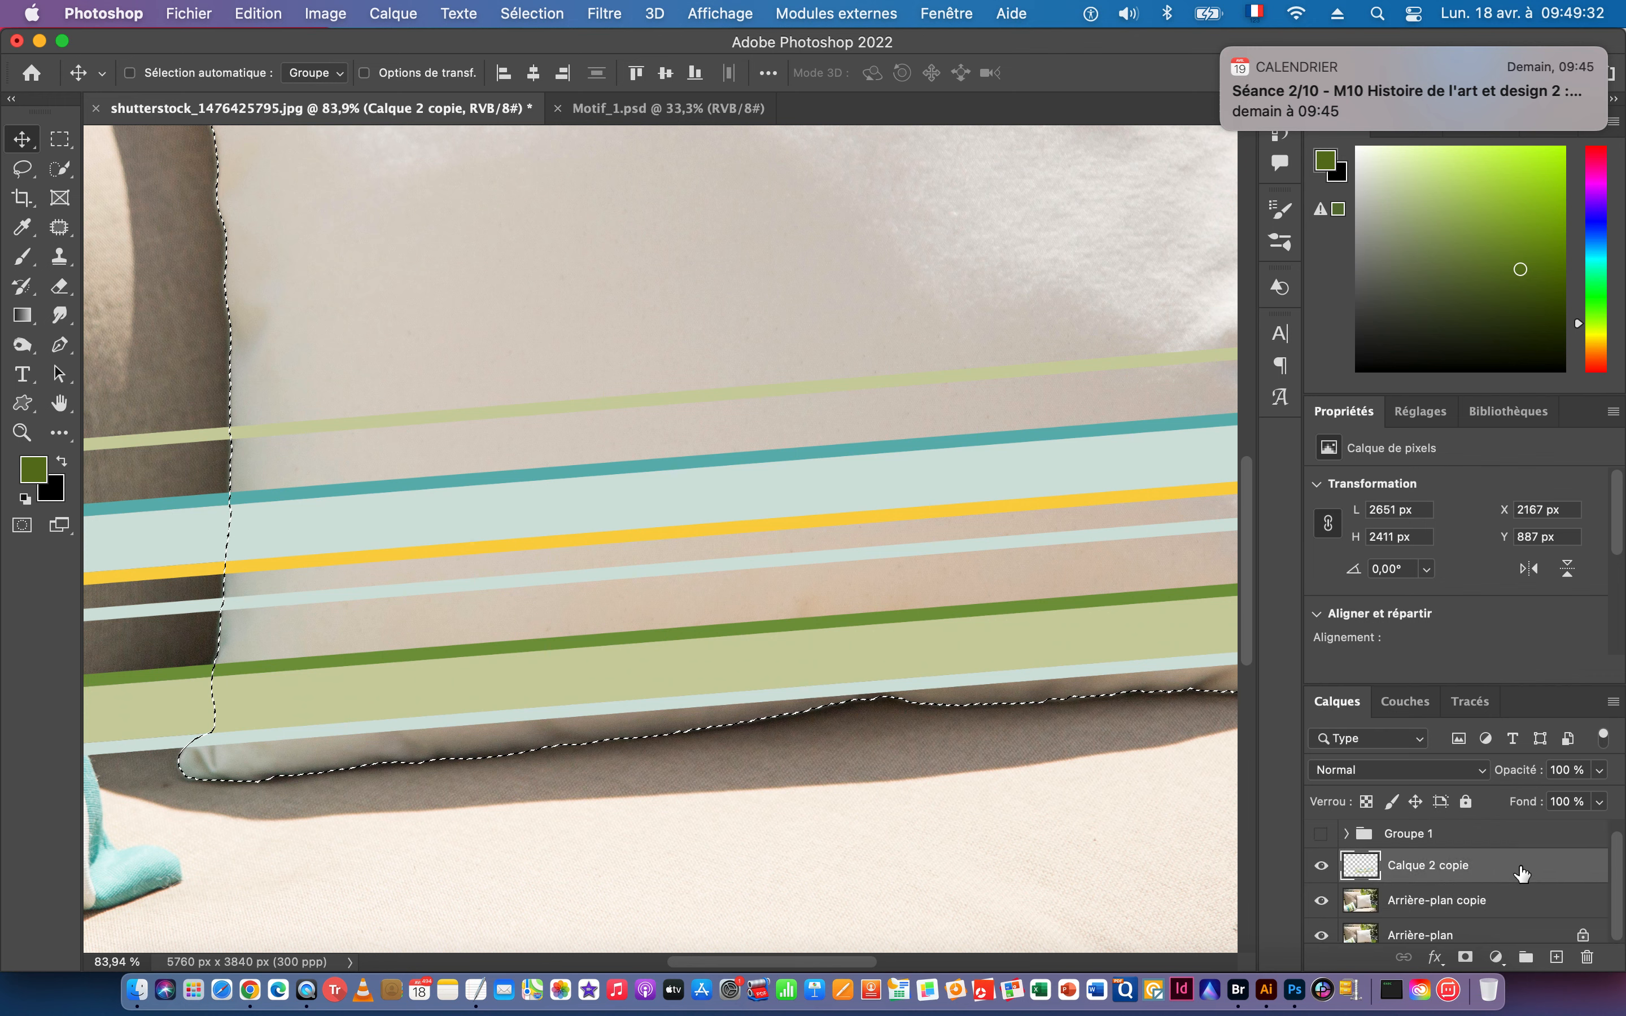
{"action": "left_click", "coordinate": [1322, 867]}
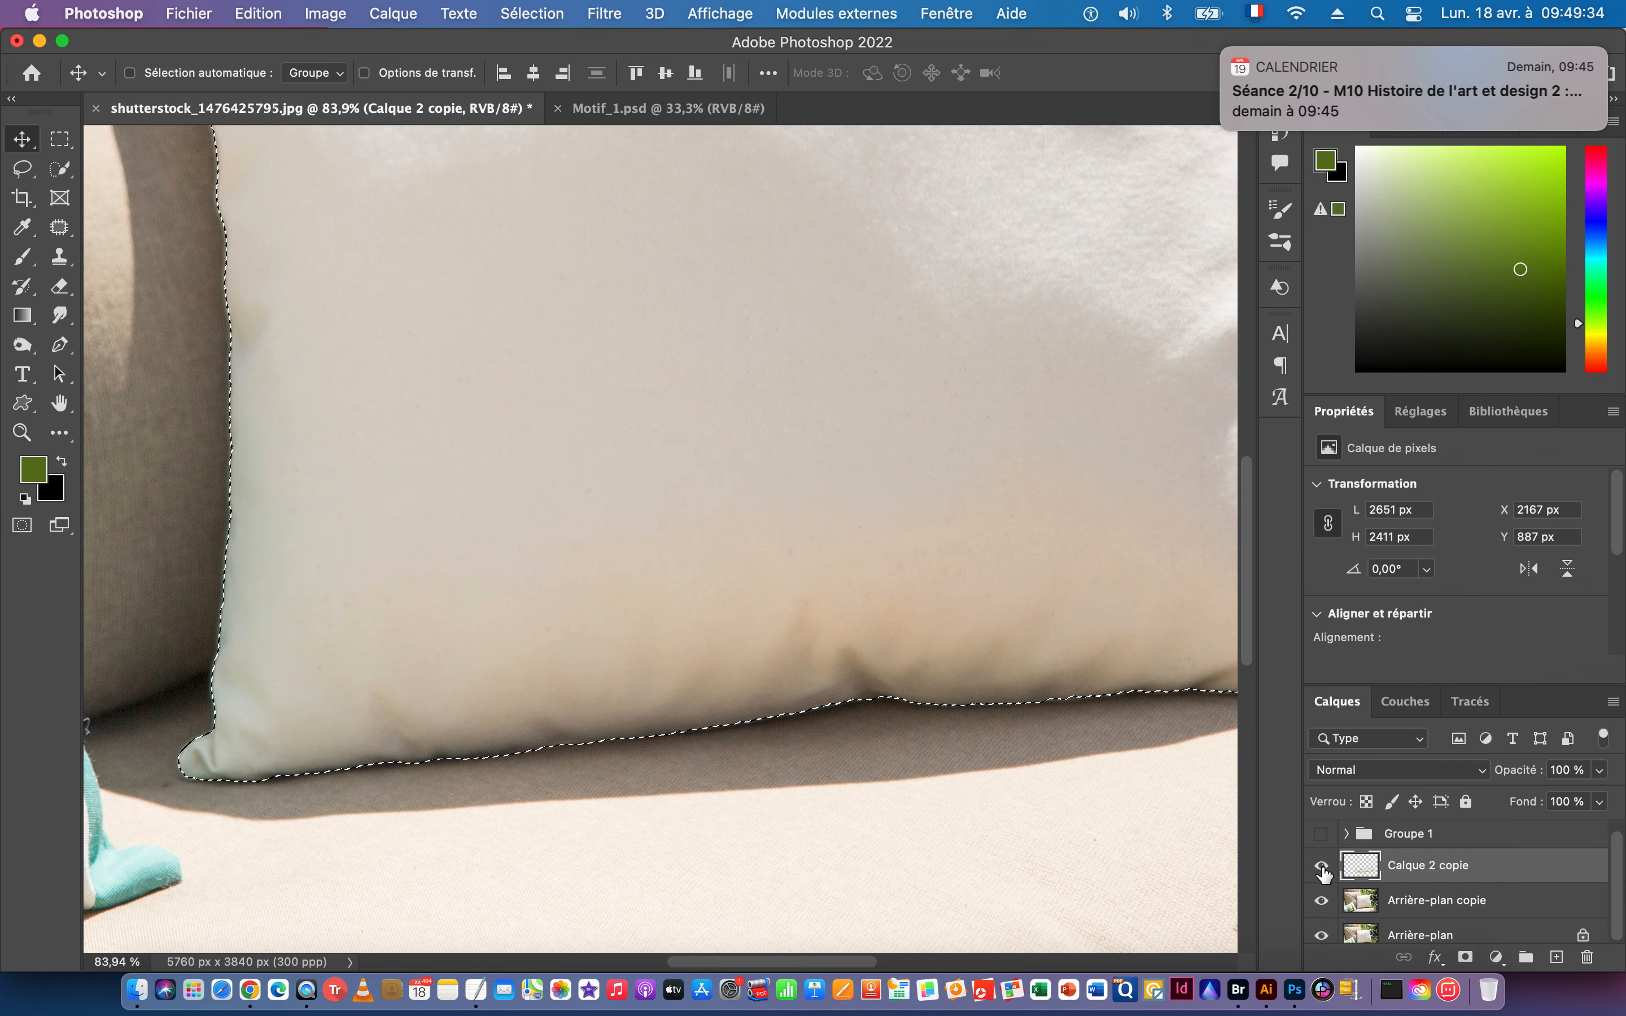
{"action": "left_click", "coordinate": [1322, 867]}
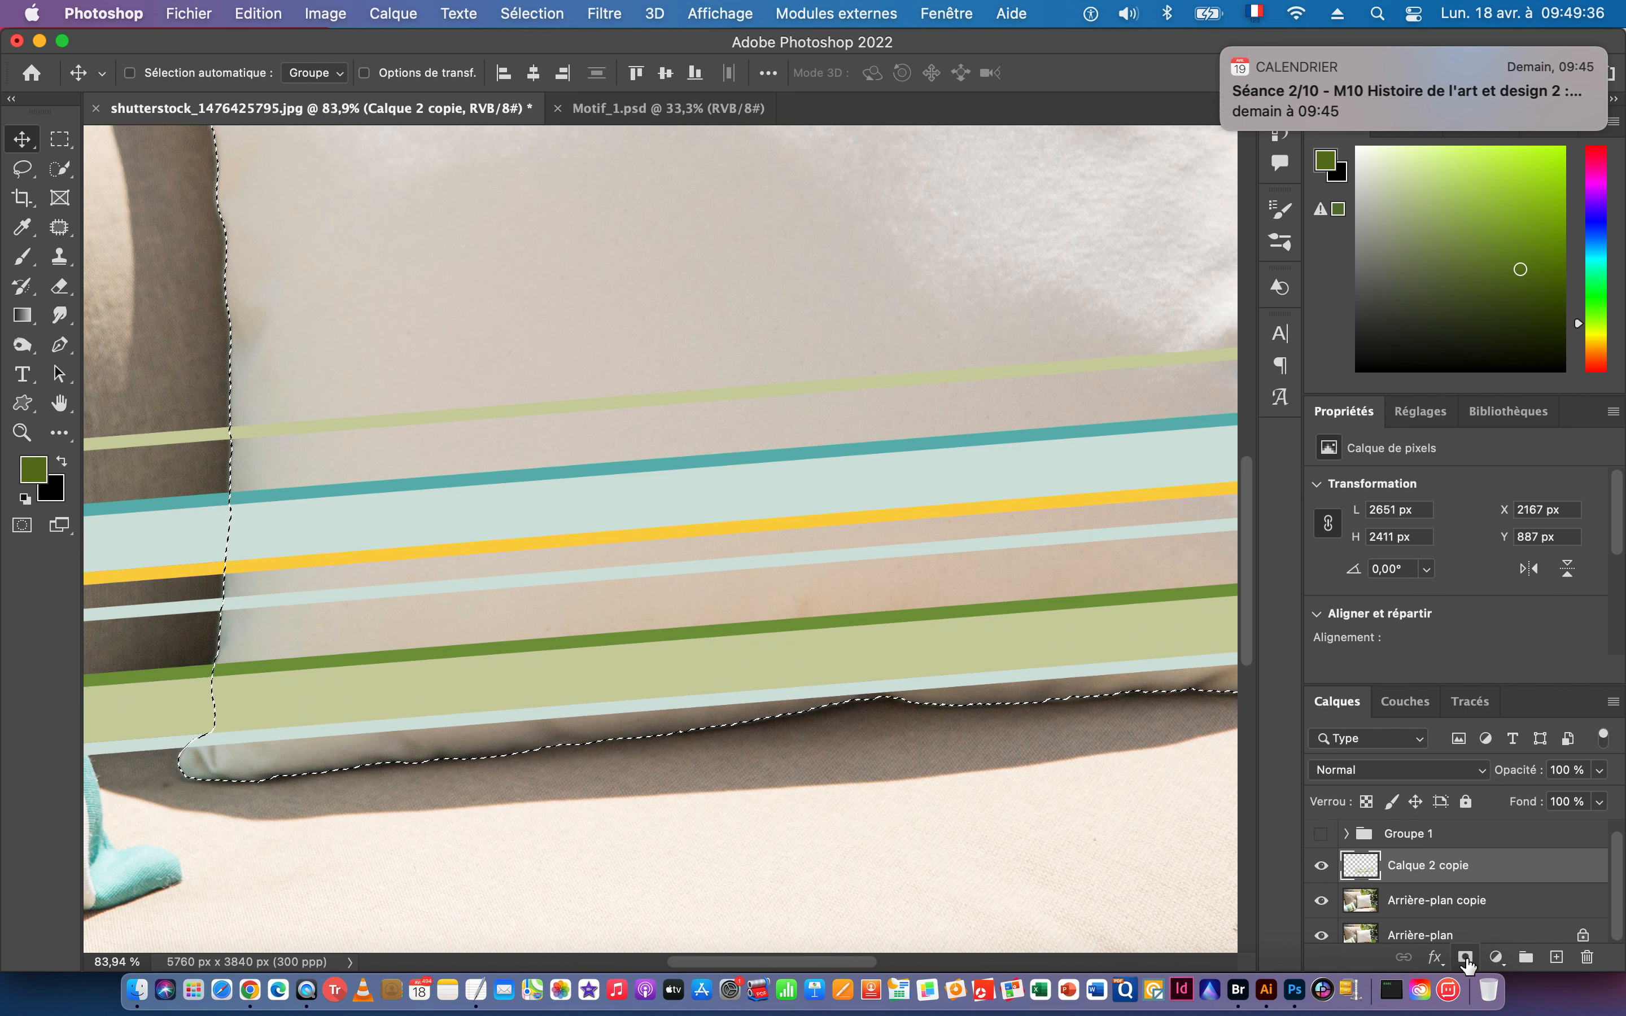
{"action": "left_click", "coordinate": [1466, 960]}
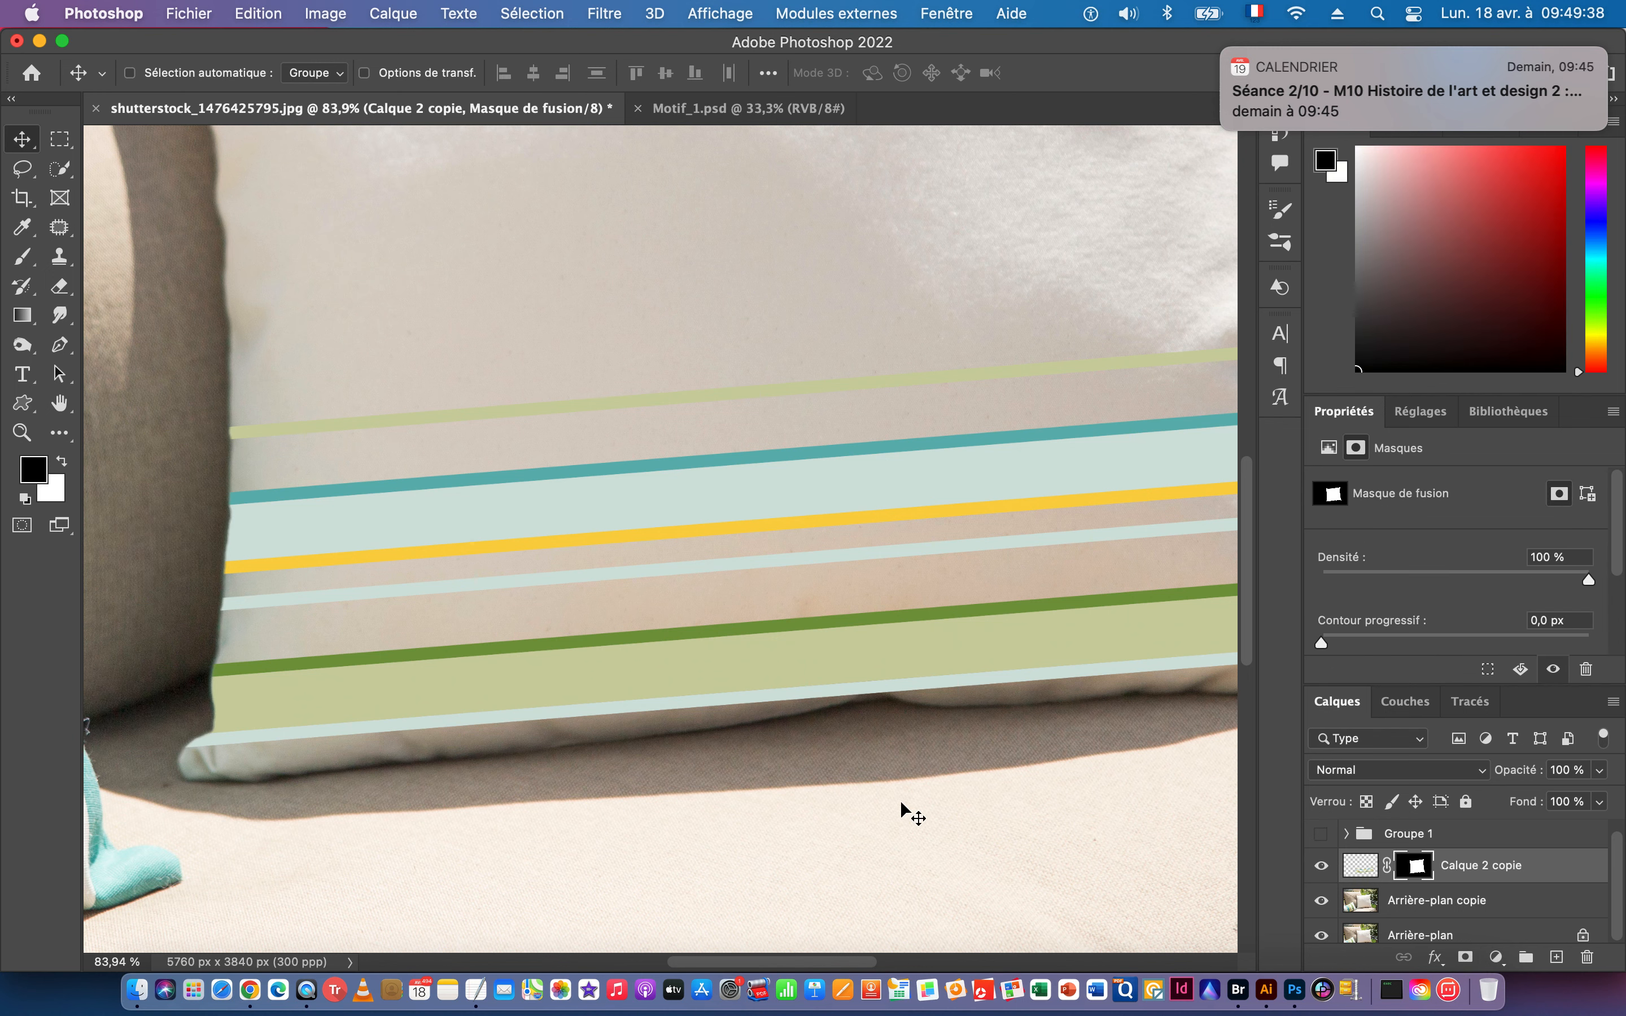
{"action": "scroll", "coordinate": [987, 752], "scroll_direction": "down", "scroll_amount": 5}
{"action": "left_click_drag", "start_coordinate": [1047, 790], "coordinate": [934, 793]}
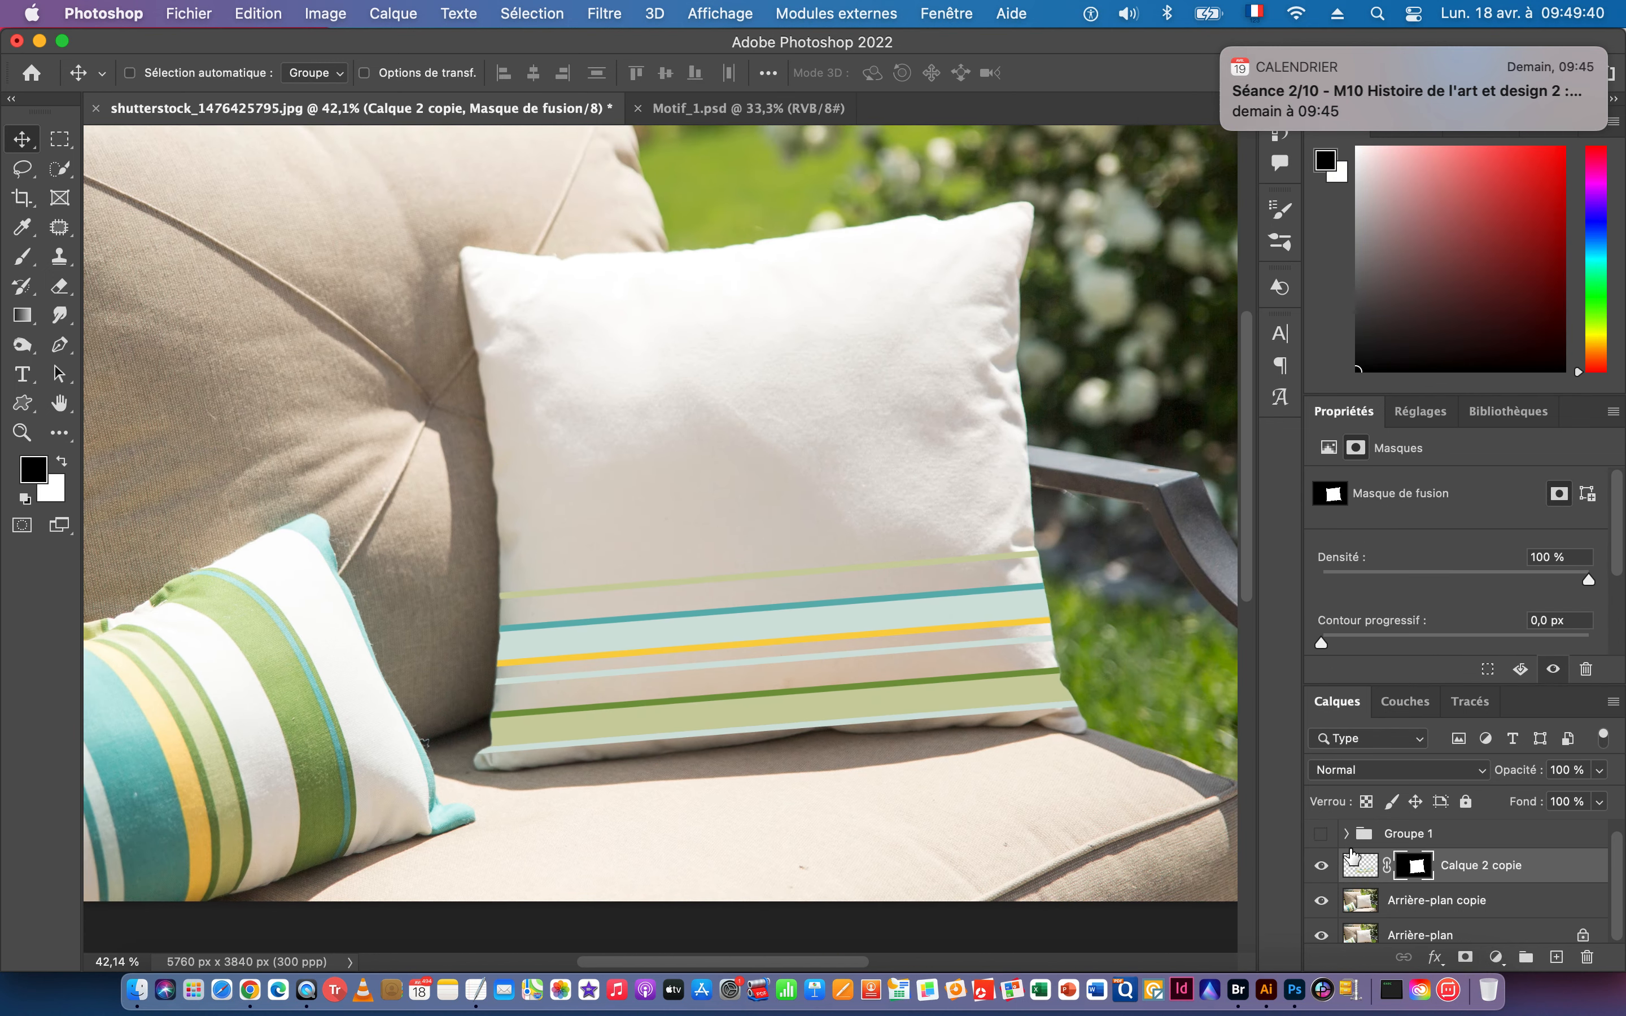
Apply the Dispersion filter to the stripes of Calque 2 copie with both scales at 20, using Motif_1.psd as the displacement map.
{"action": "left_click", "coordinate": [1360, 865]}
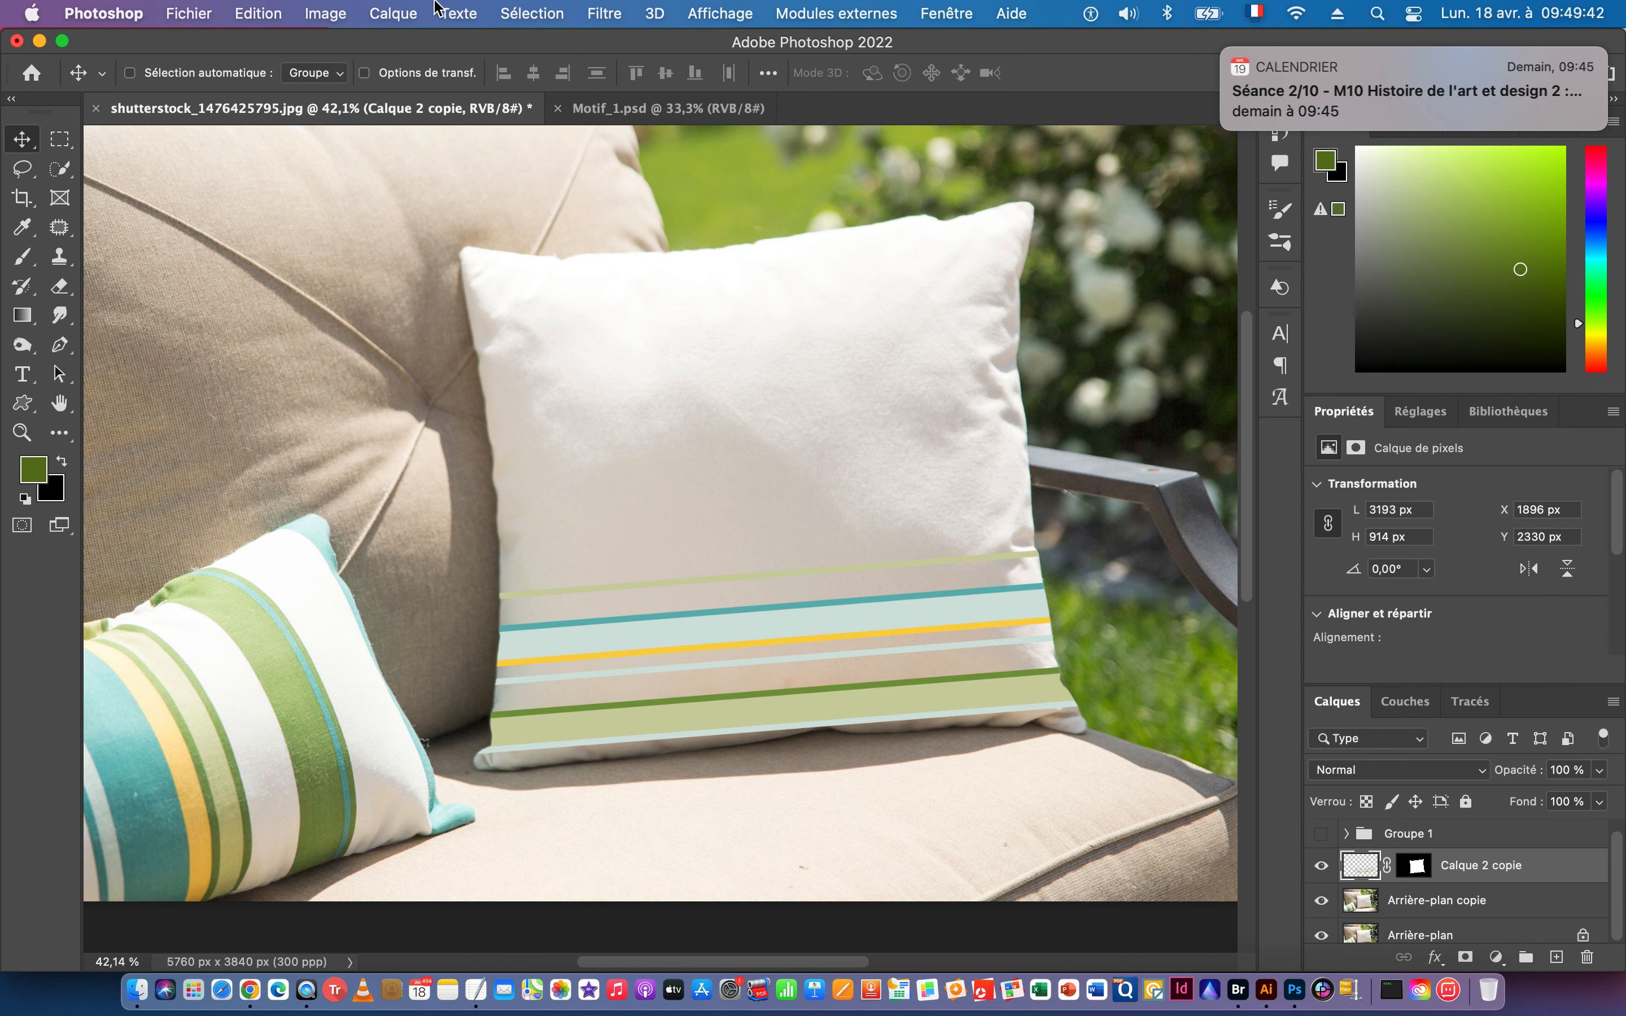
{"action": "left_click", "coordinate": [601, 17]}
{"action": "mouse_move", "coordinate": [676, 321]}
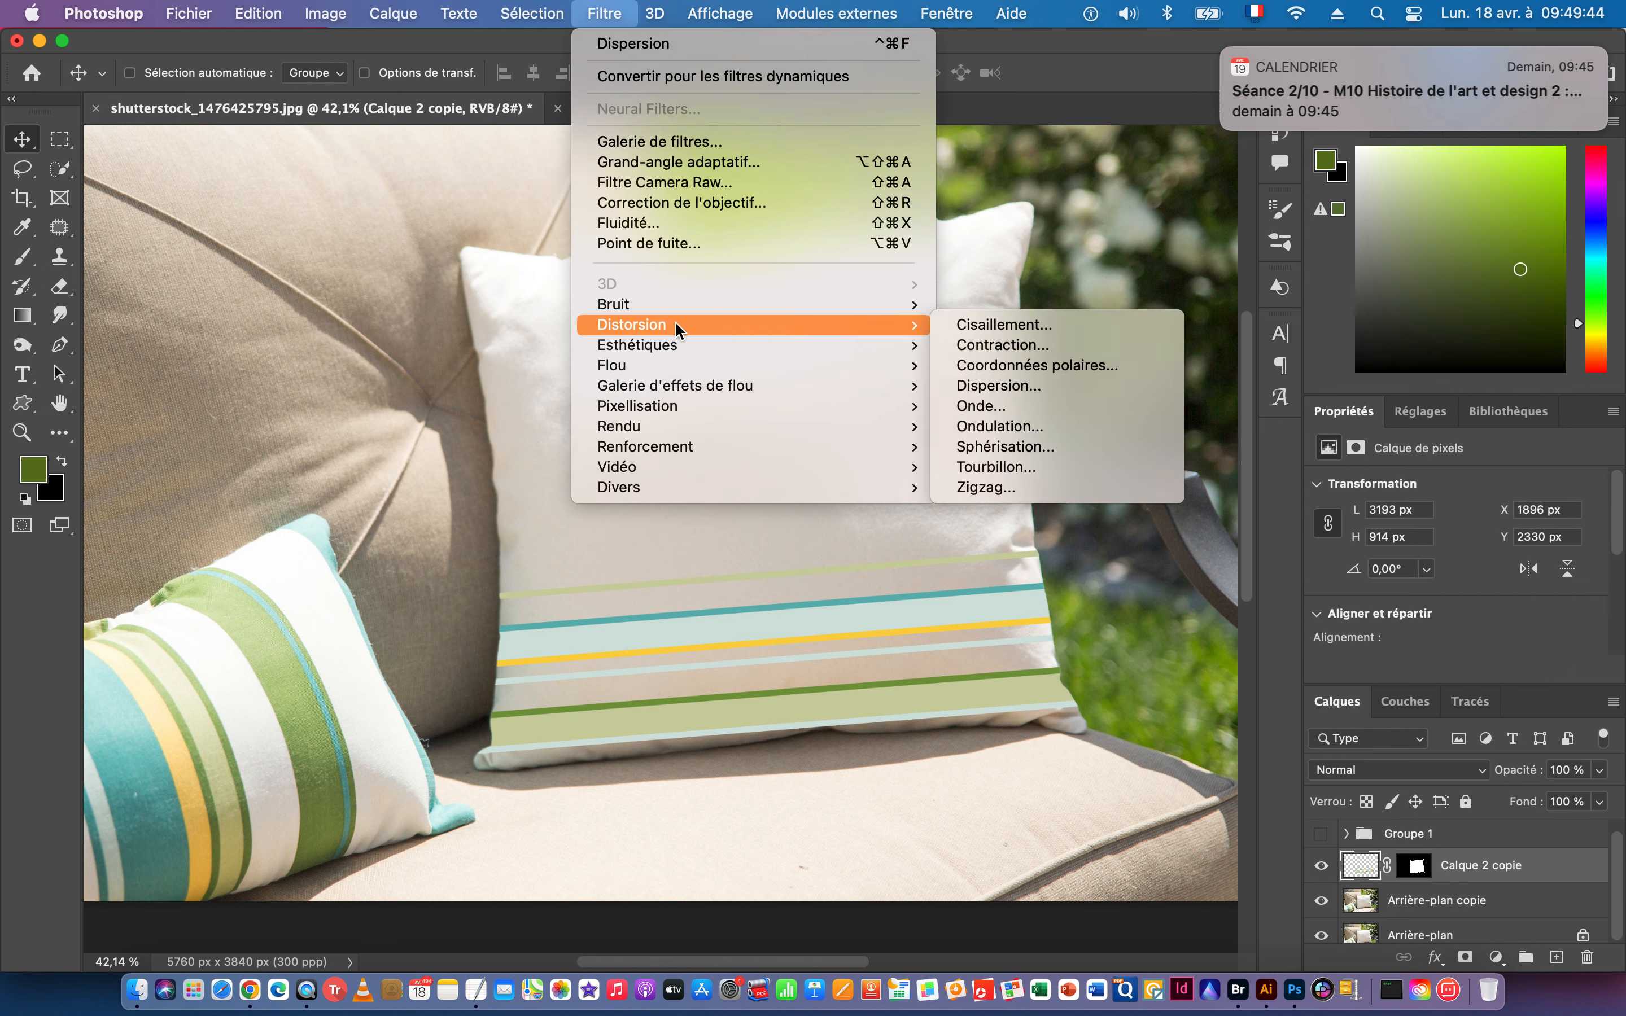
{"action": "left_click", "coordinate": [1005, 385]}
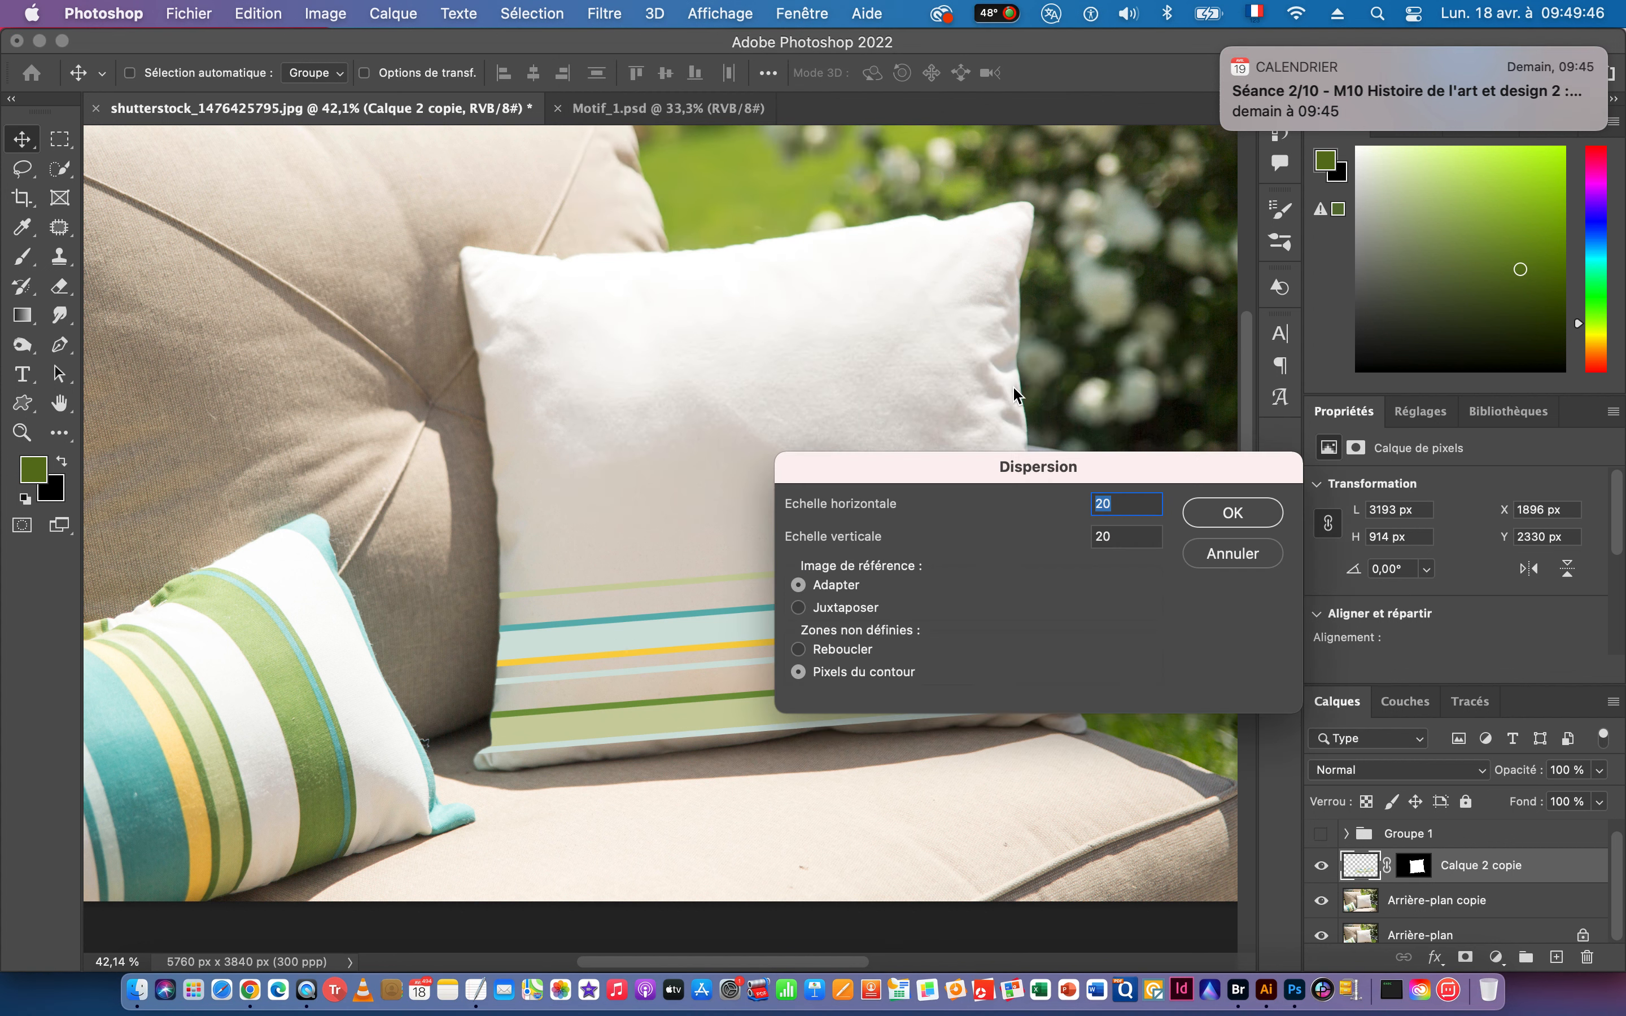
{"action": "left_click", "coordinate": [1229, 519]}
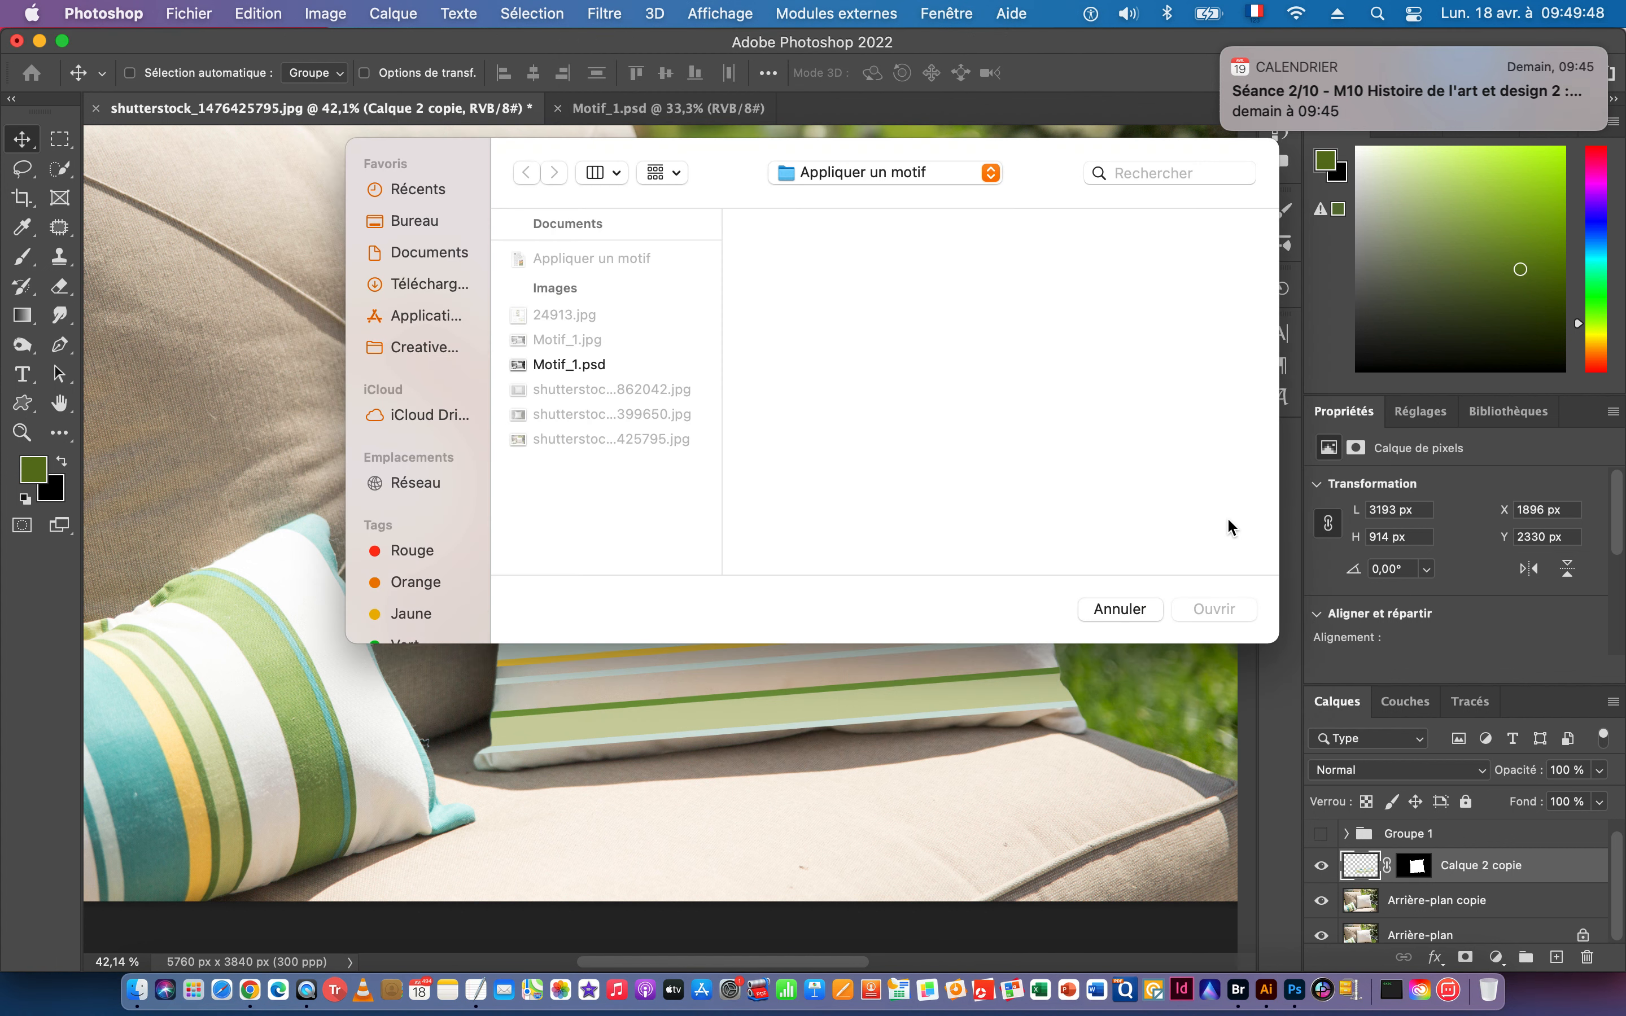
{"action": "left_click", "coordinate": [573, 361]}
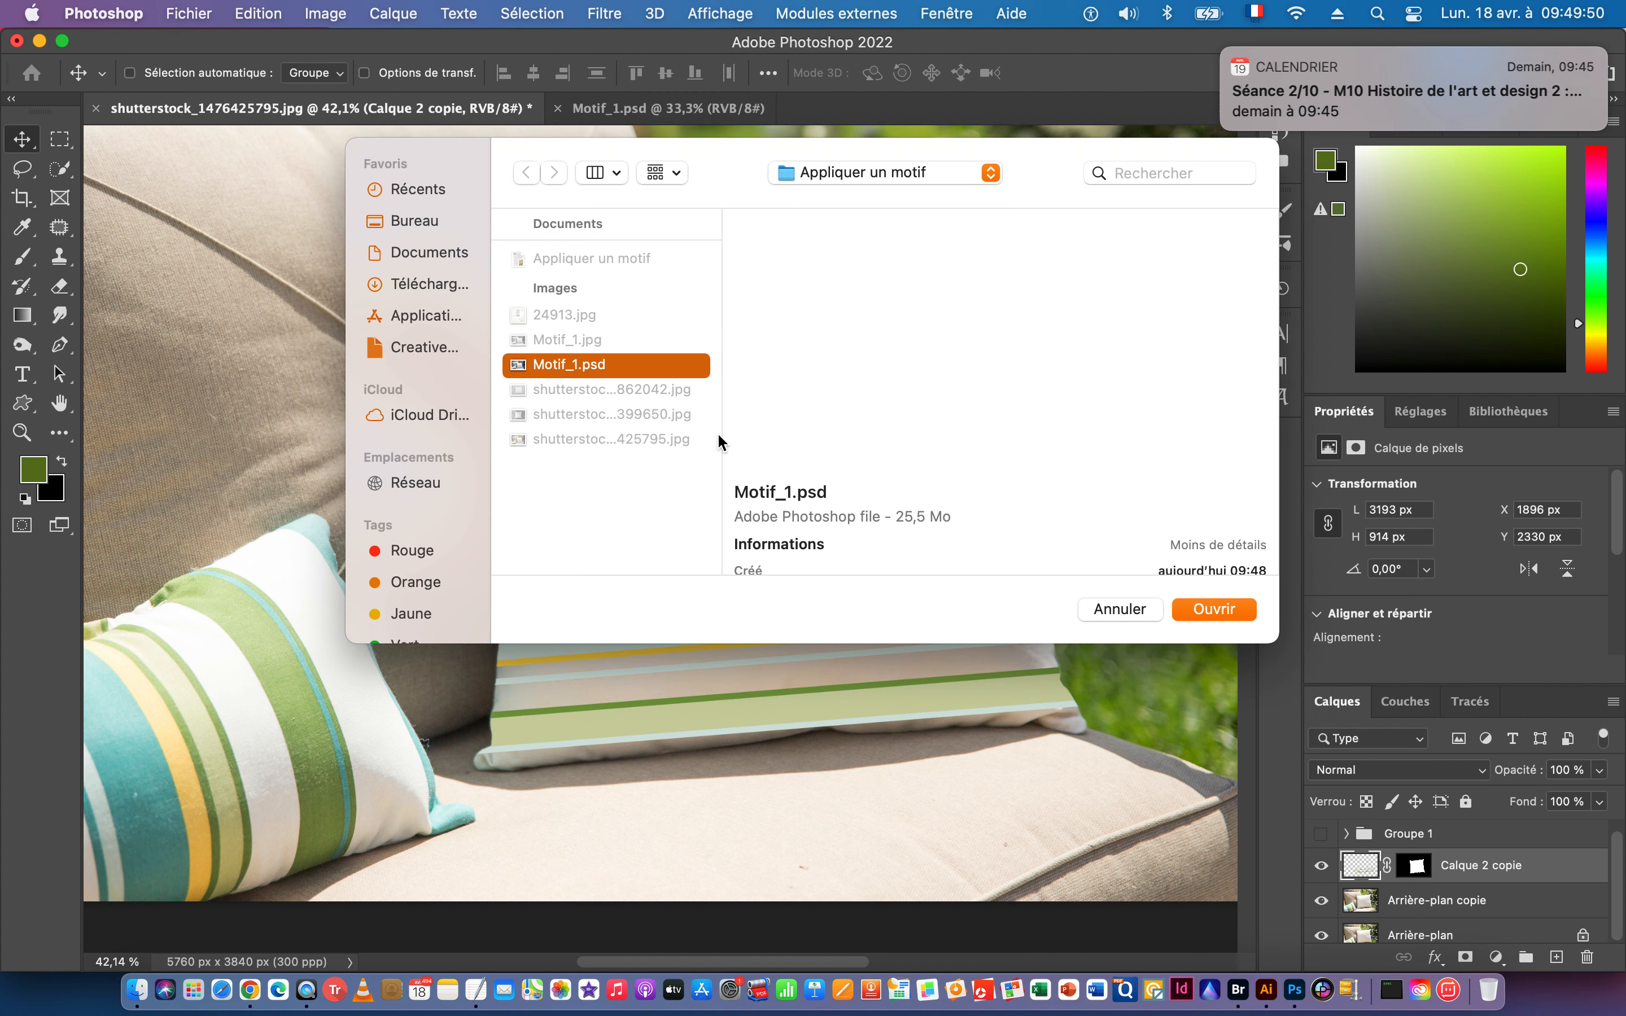
{"action": "left_click", "coordinate": [1218, 611]}
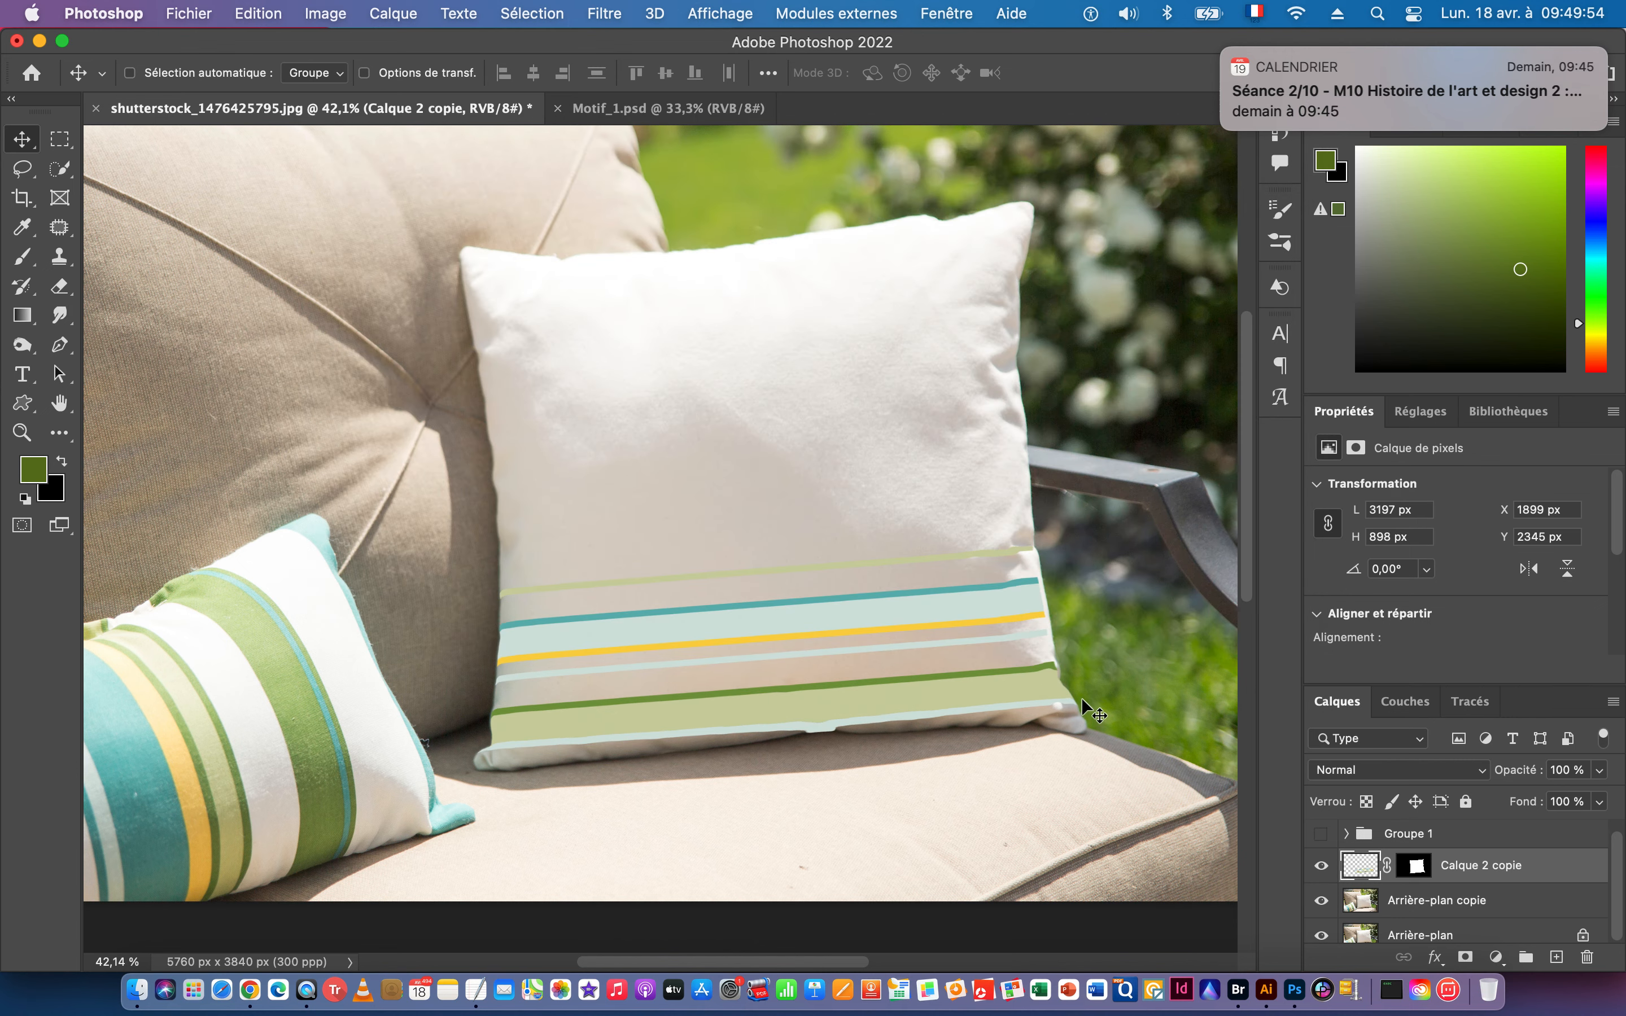
{"action": "left_click_drag", "start_coordinate": [845, 750], "coordinate": [874, 729]}
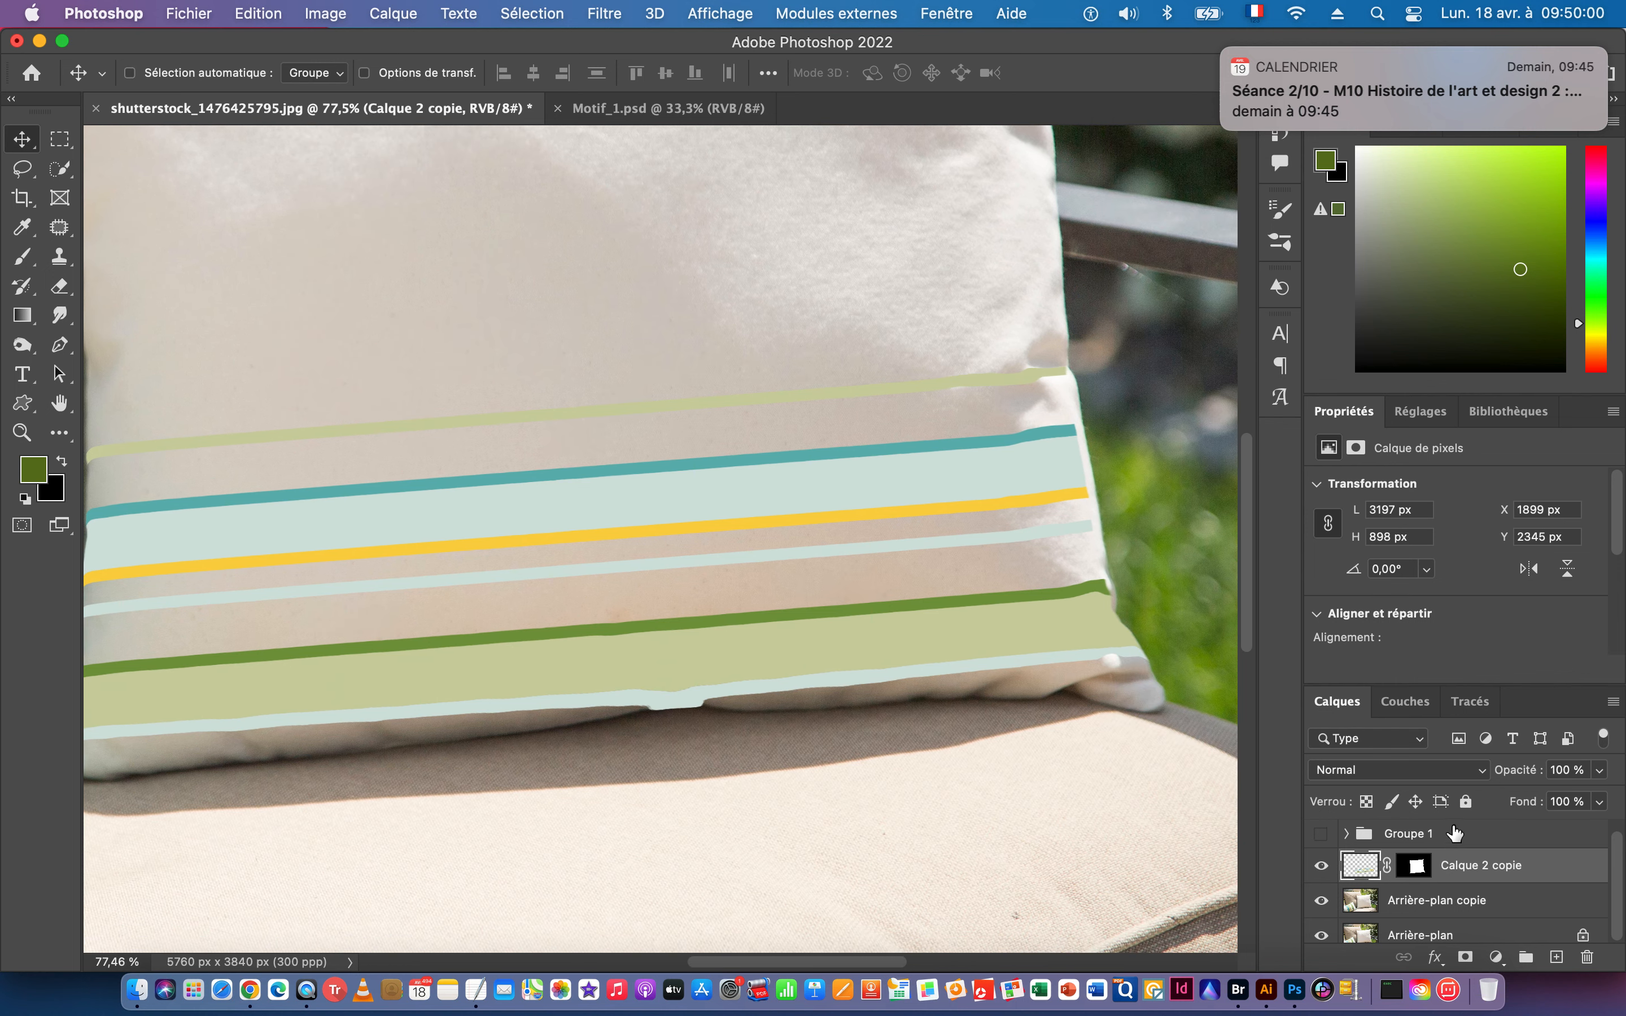
Try the Densité linéaire + blend mode on Calque 2 copie, and undo both the blend mode and the Dispersion filter.
{"action": "left_click", "coordinate": [1408, 769]}
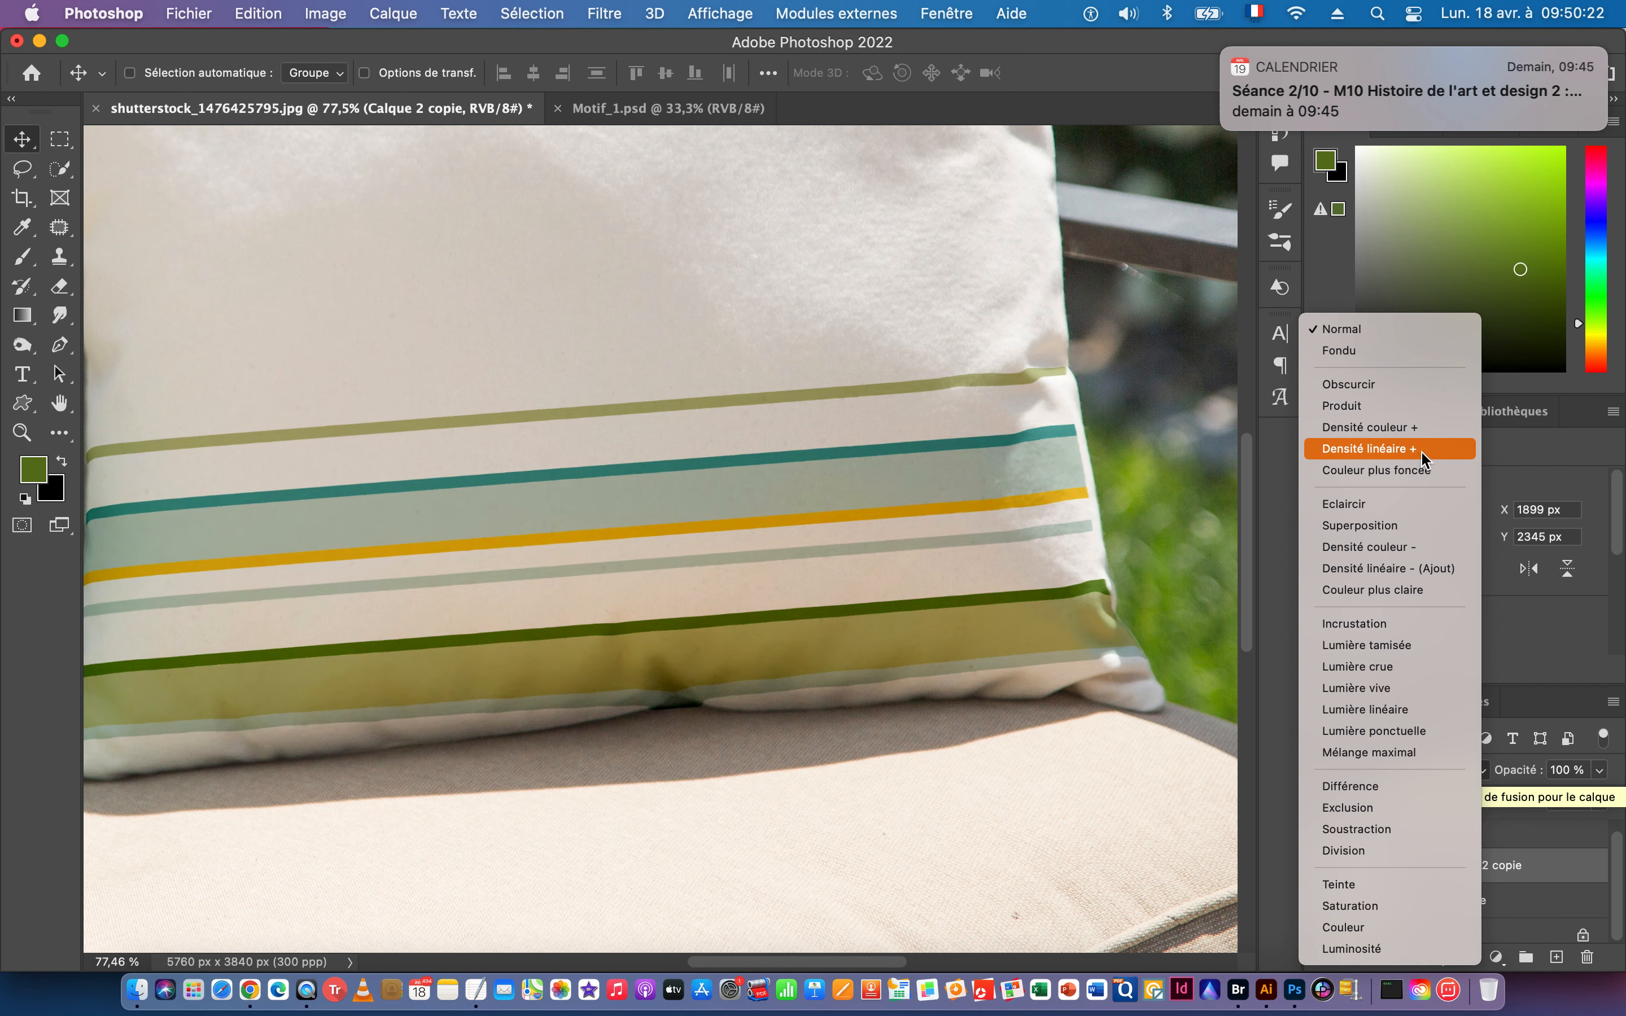
{"action": "left_click", "coordinate": [1422, 451]}
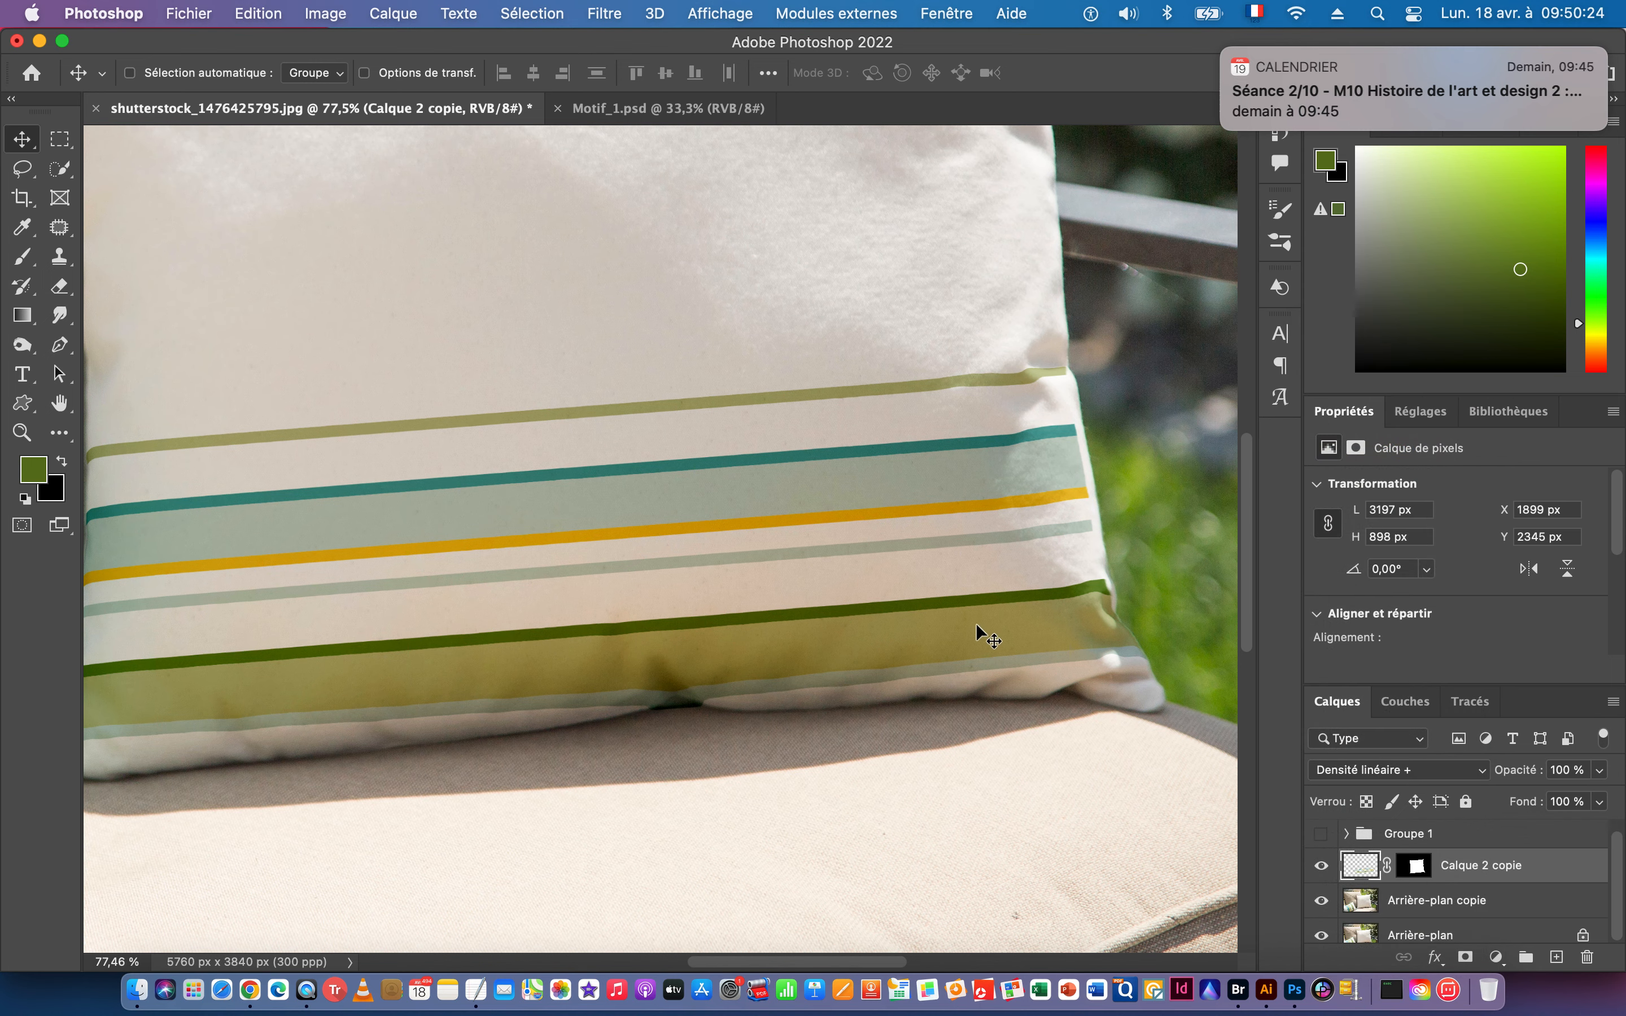
{"action": "left_click_drag", "start_coordinate": [1086, 621], "coordinate": [1012, 621]}
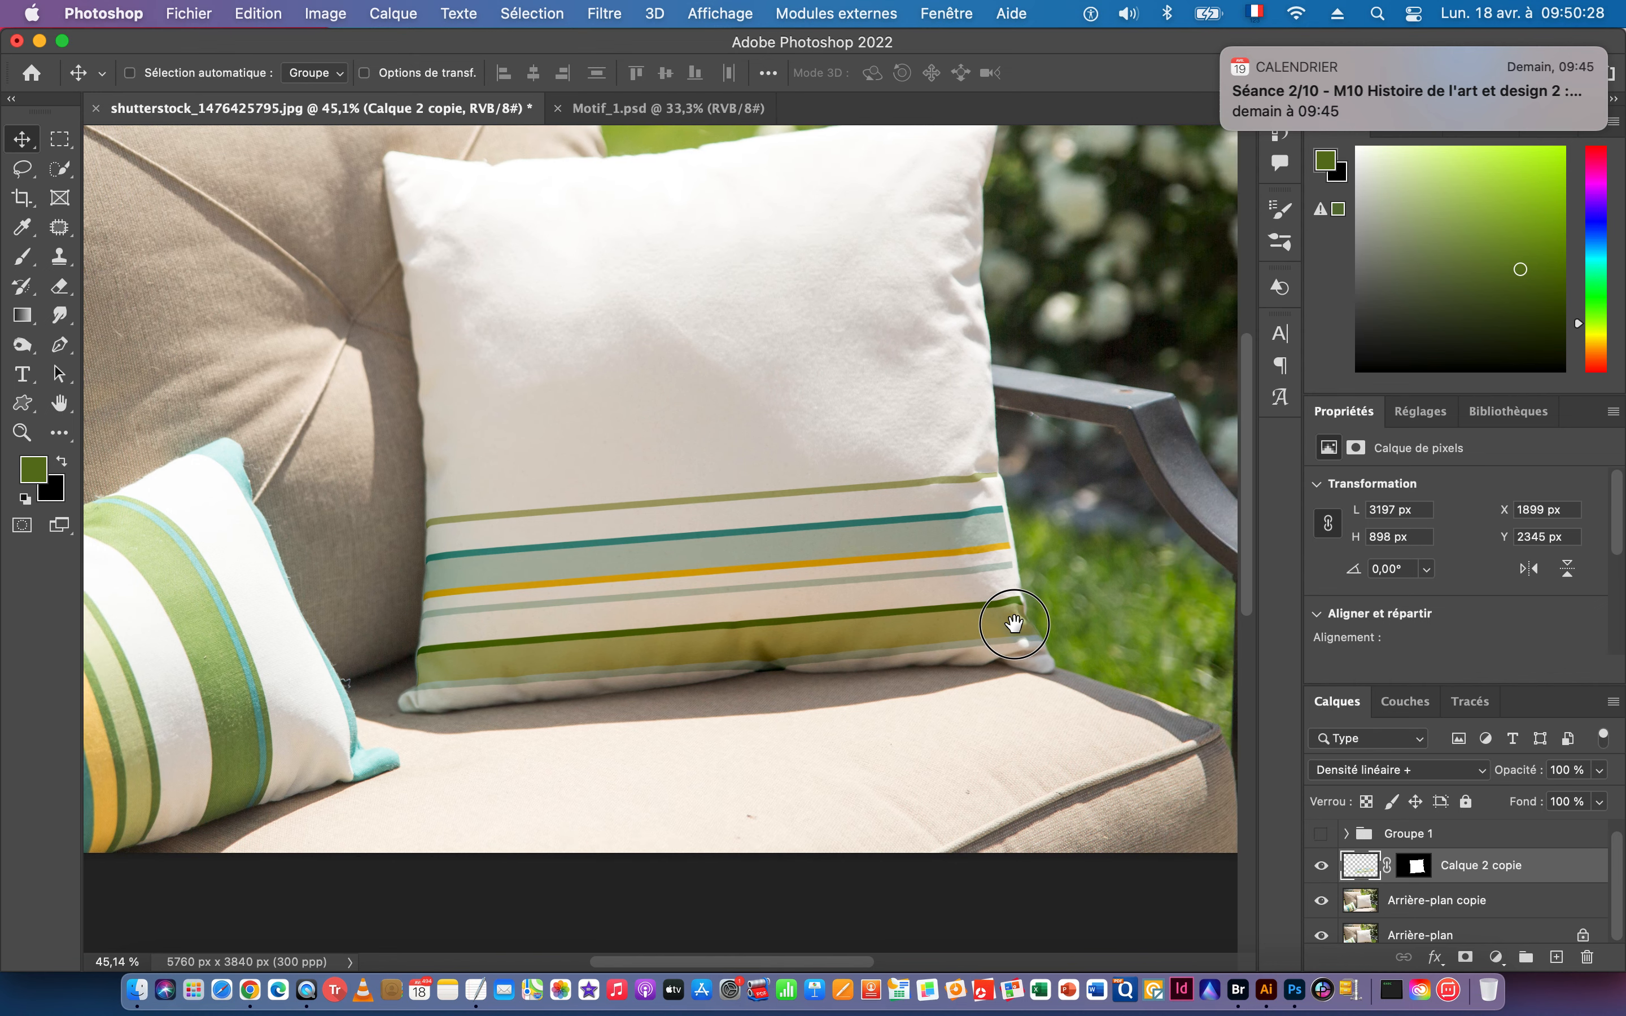
{"action": "left_click_drag", "start_coordinate": [1026, 537], "coordinate": [1099, 533]}
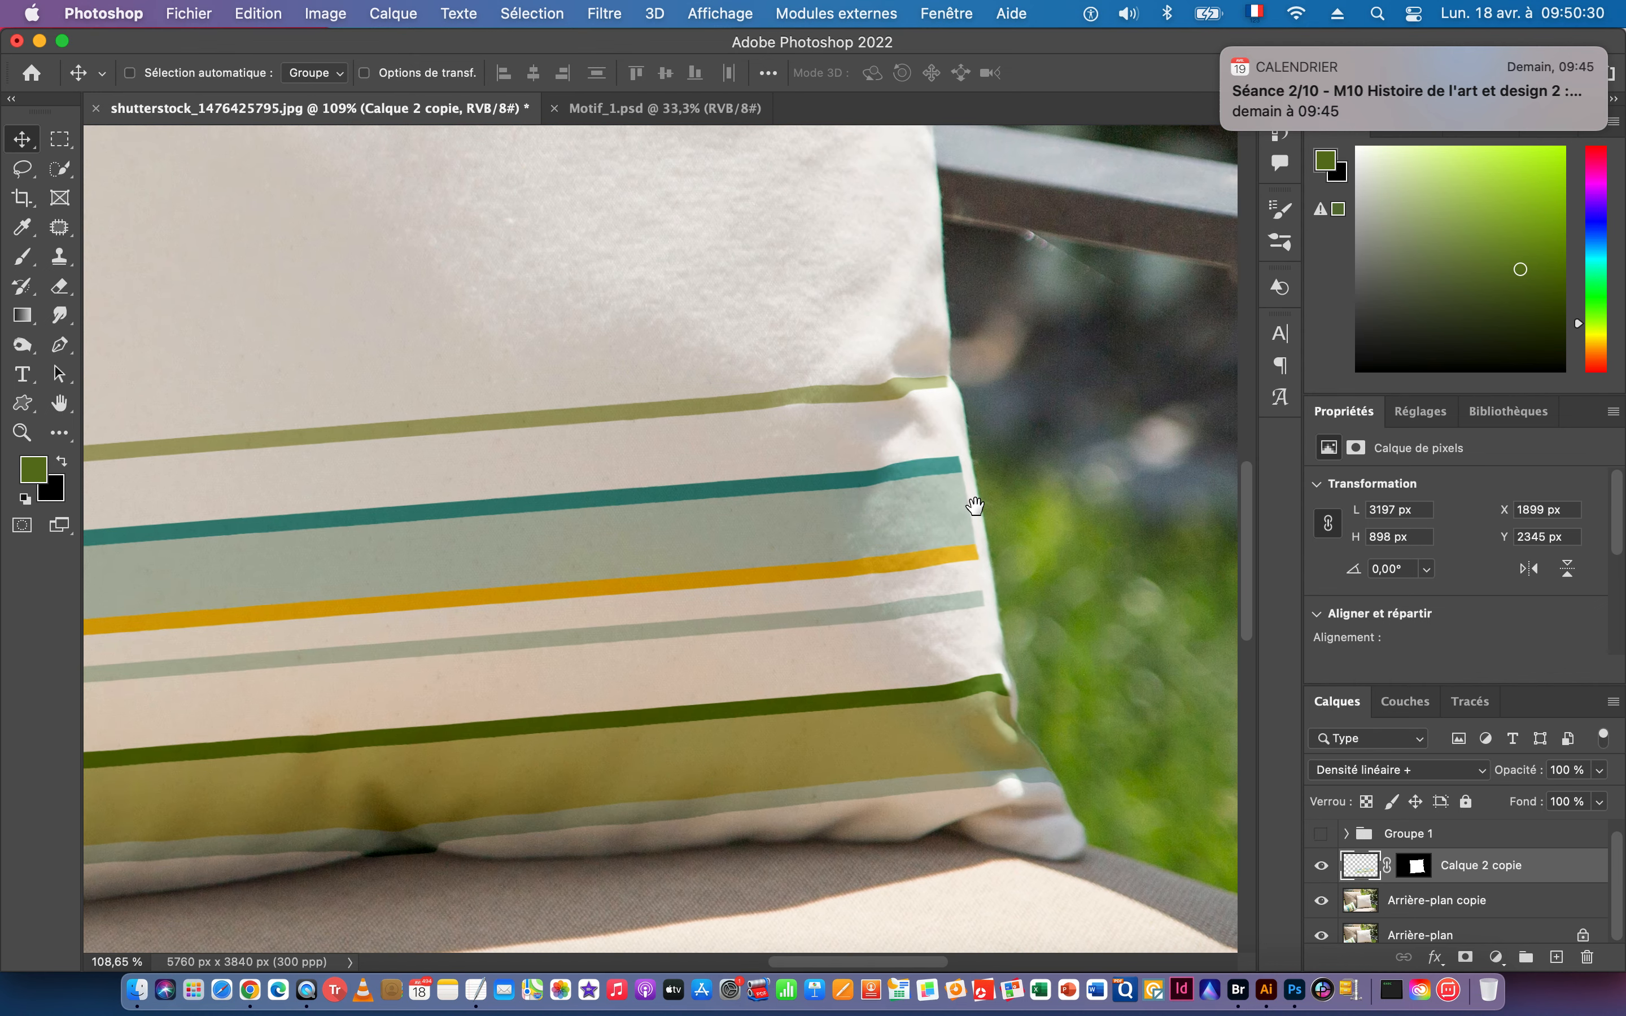
{"action": "key", "text": "super+z"}
{"action": "key", "text": "super+z"}
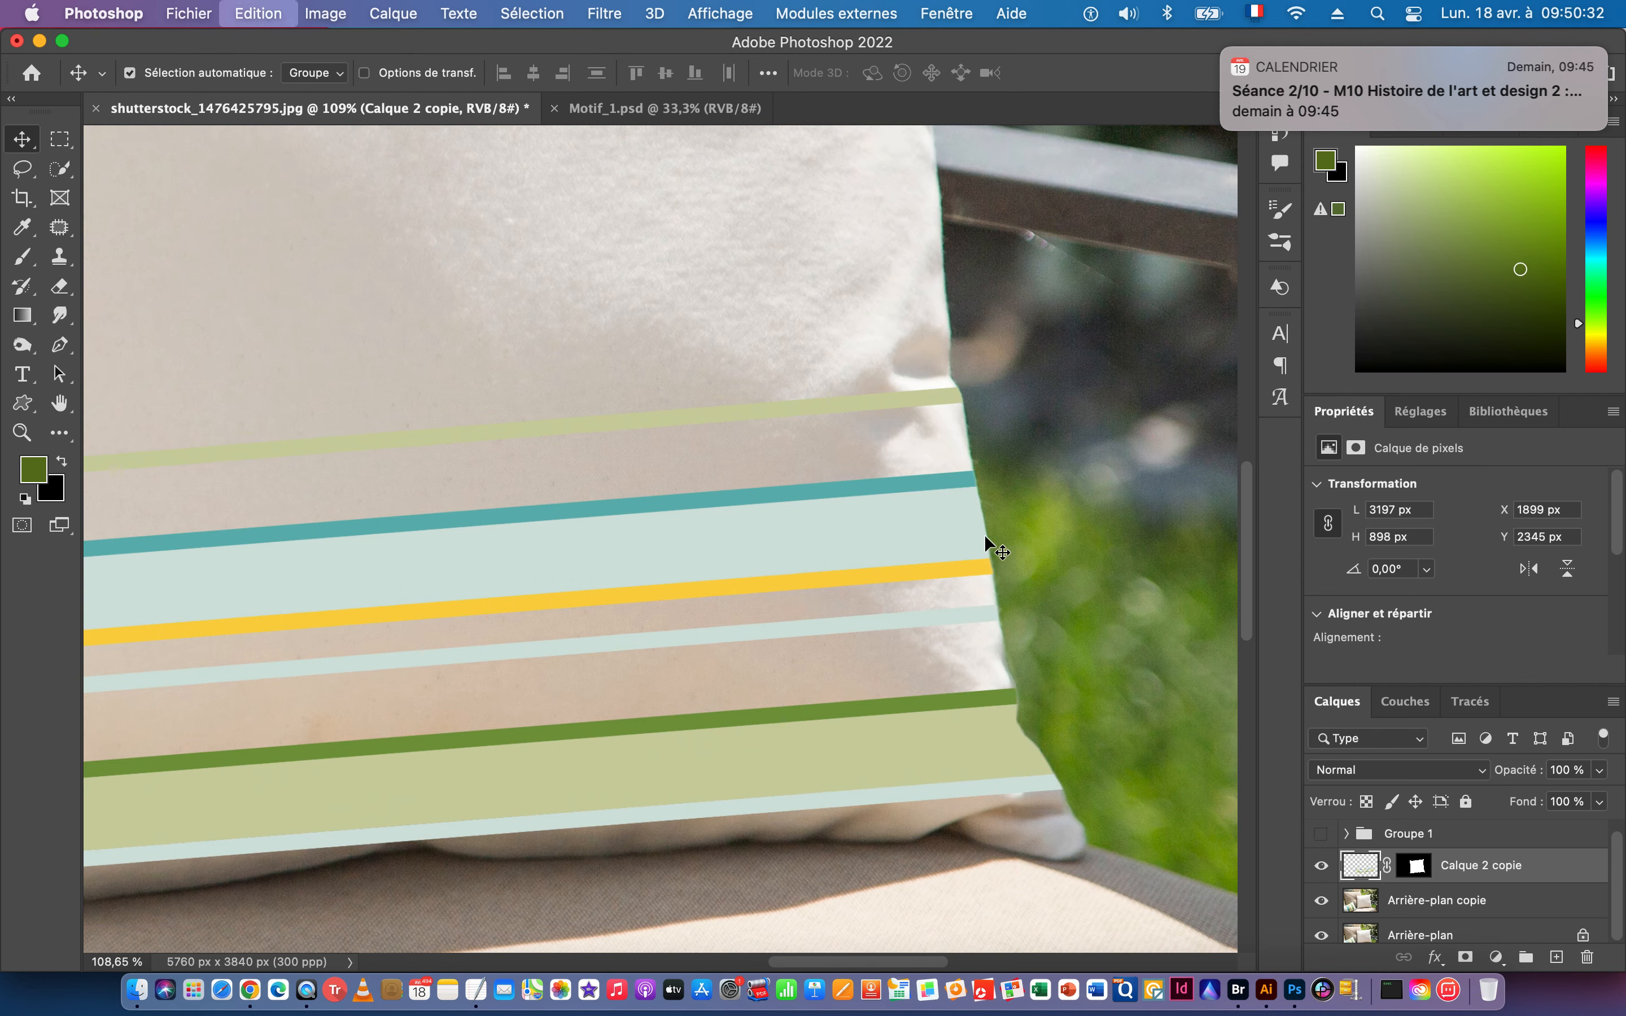
Apply the Dispersion filter to the stripes of Calque 2 copie again with a smaller scale, using Motif_1.psd as the displacement map.
{"action": "left_click", "coordinate": [608, 14]}
{"action": "mouse_move", "coordinate": [657, 325]}
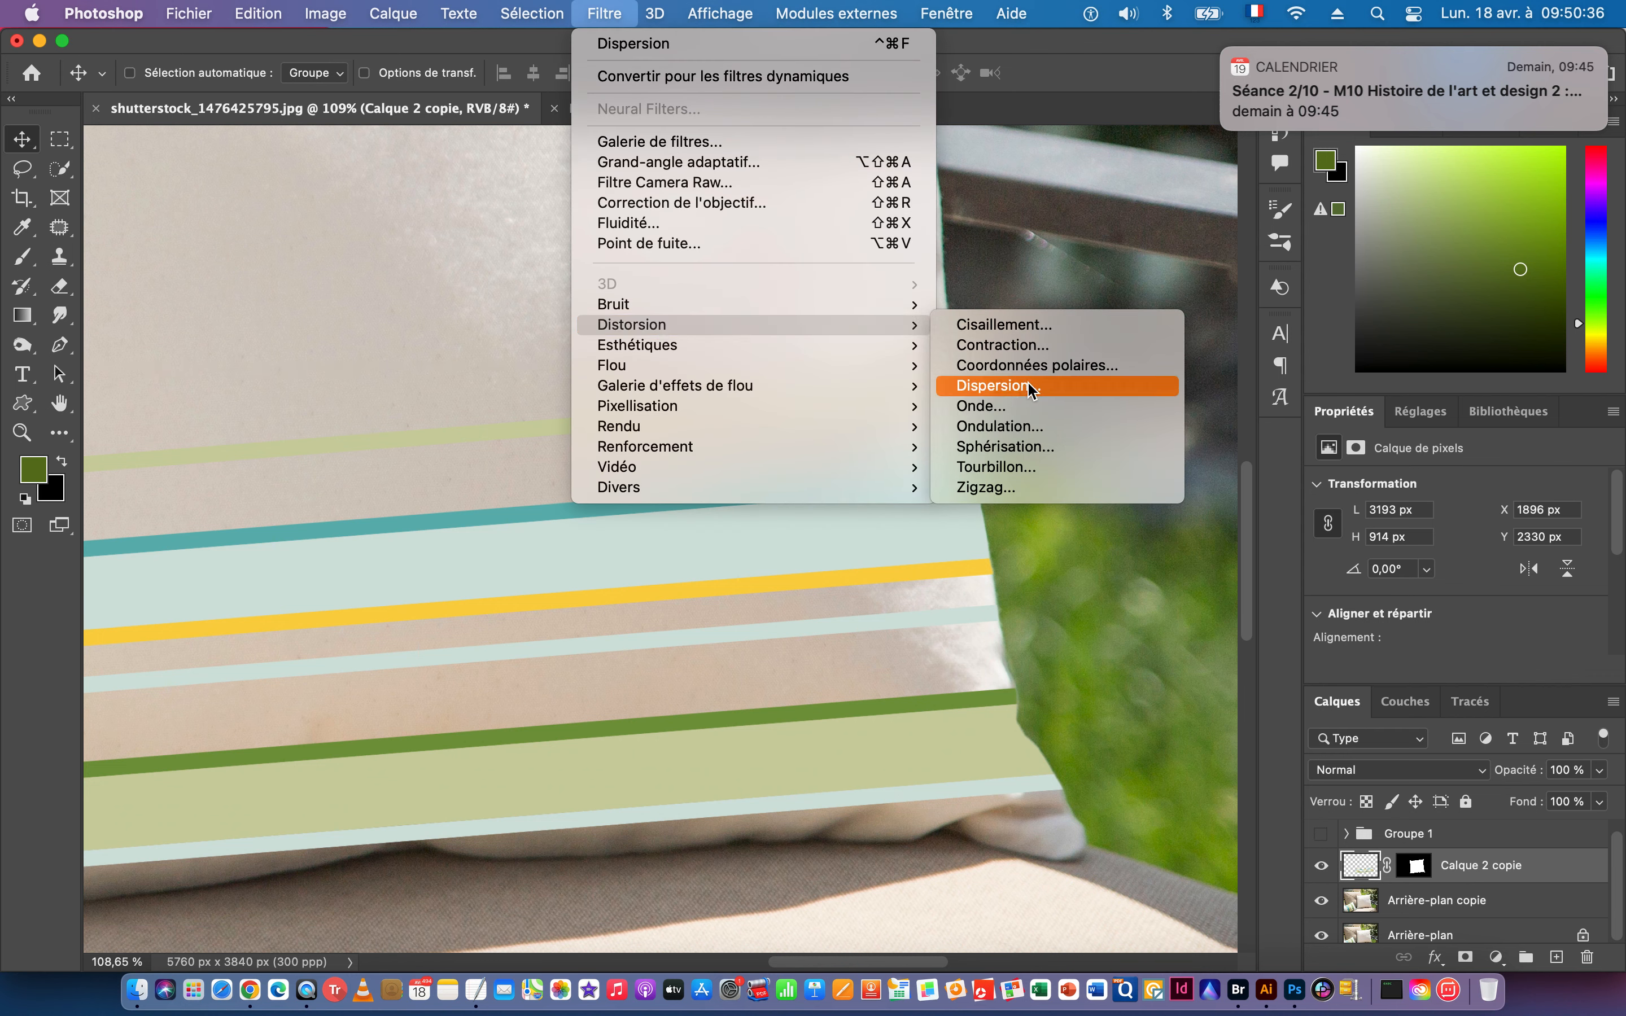
{"action": "left_click", "coordinate": [1026, 389]}
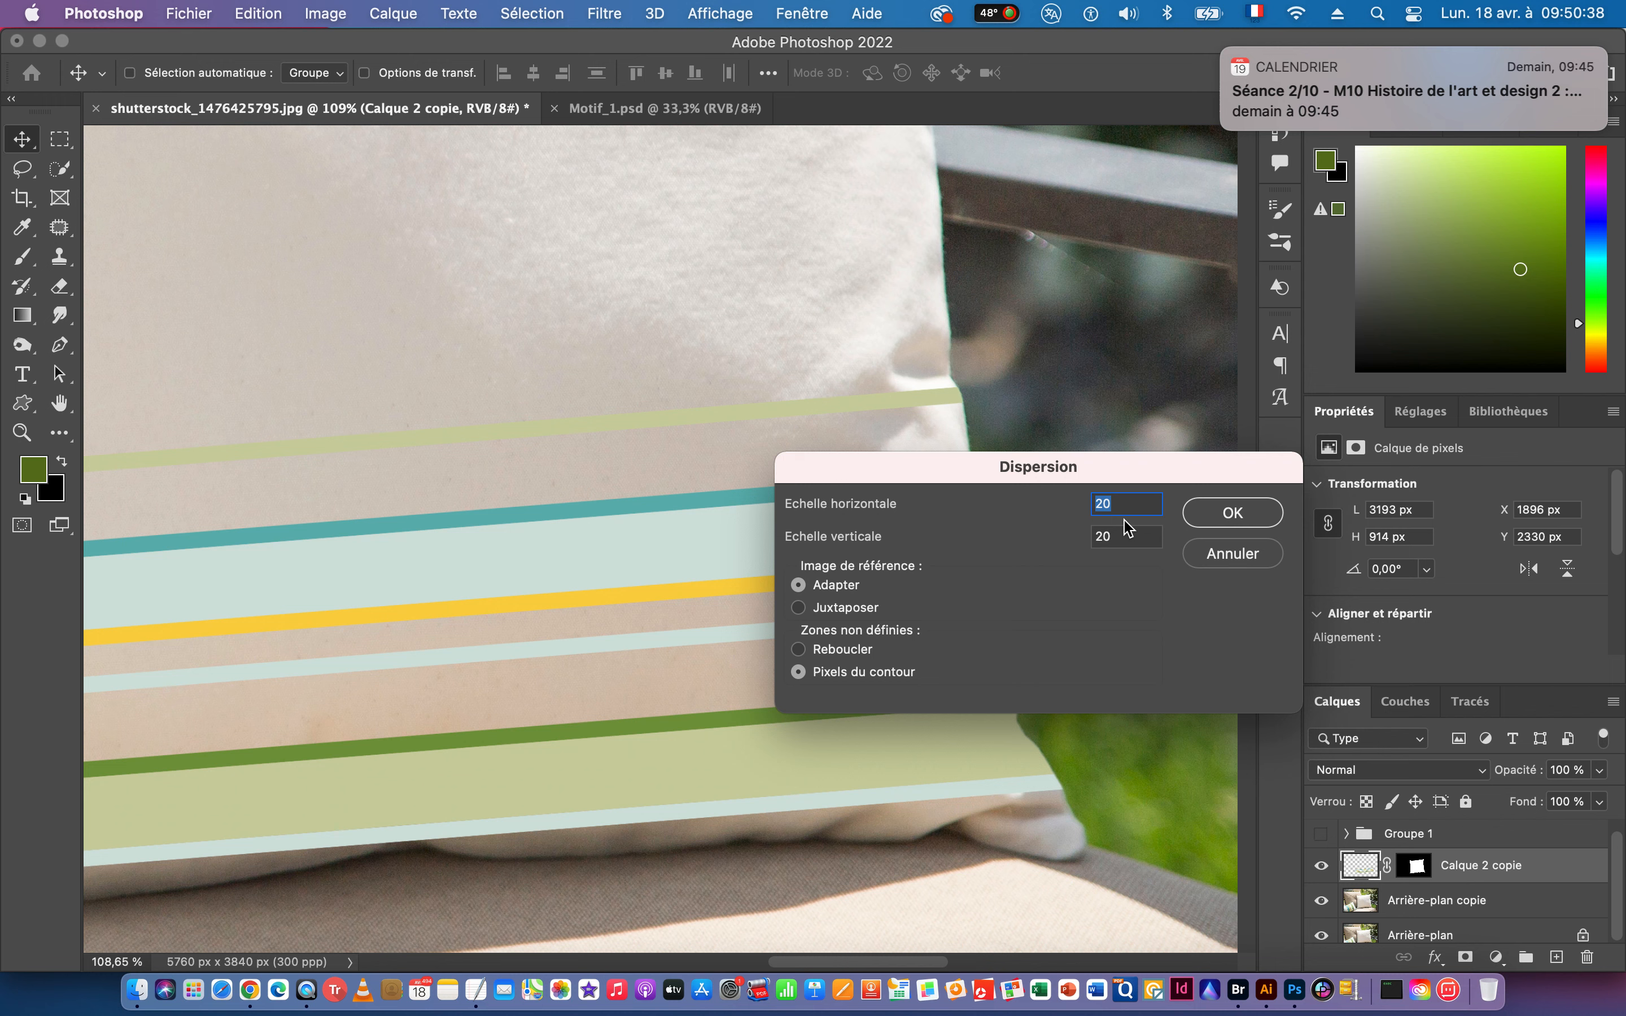
{"action": "type", "text": "1"}
{"action": "left_click", "coordinate": [1238, 514]}
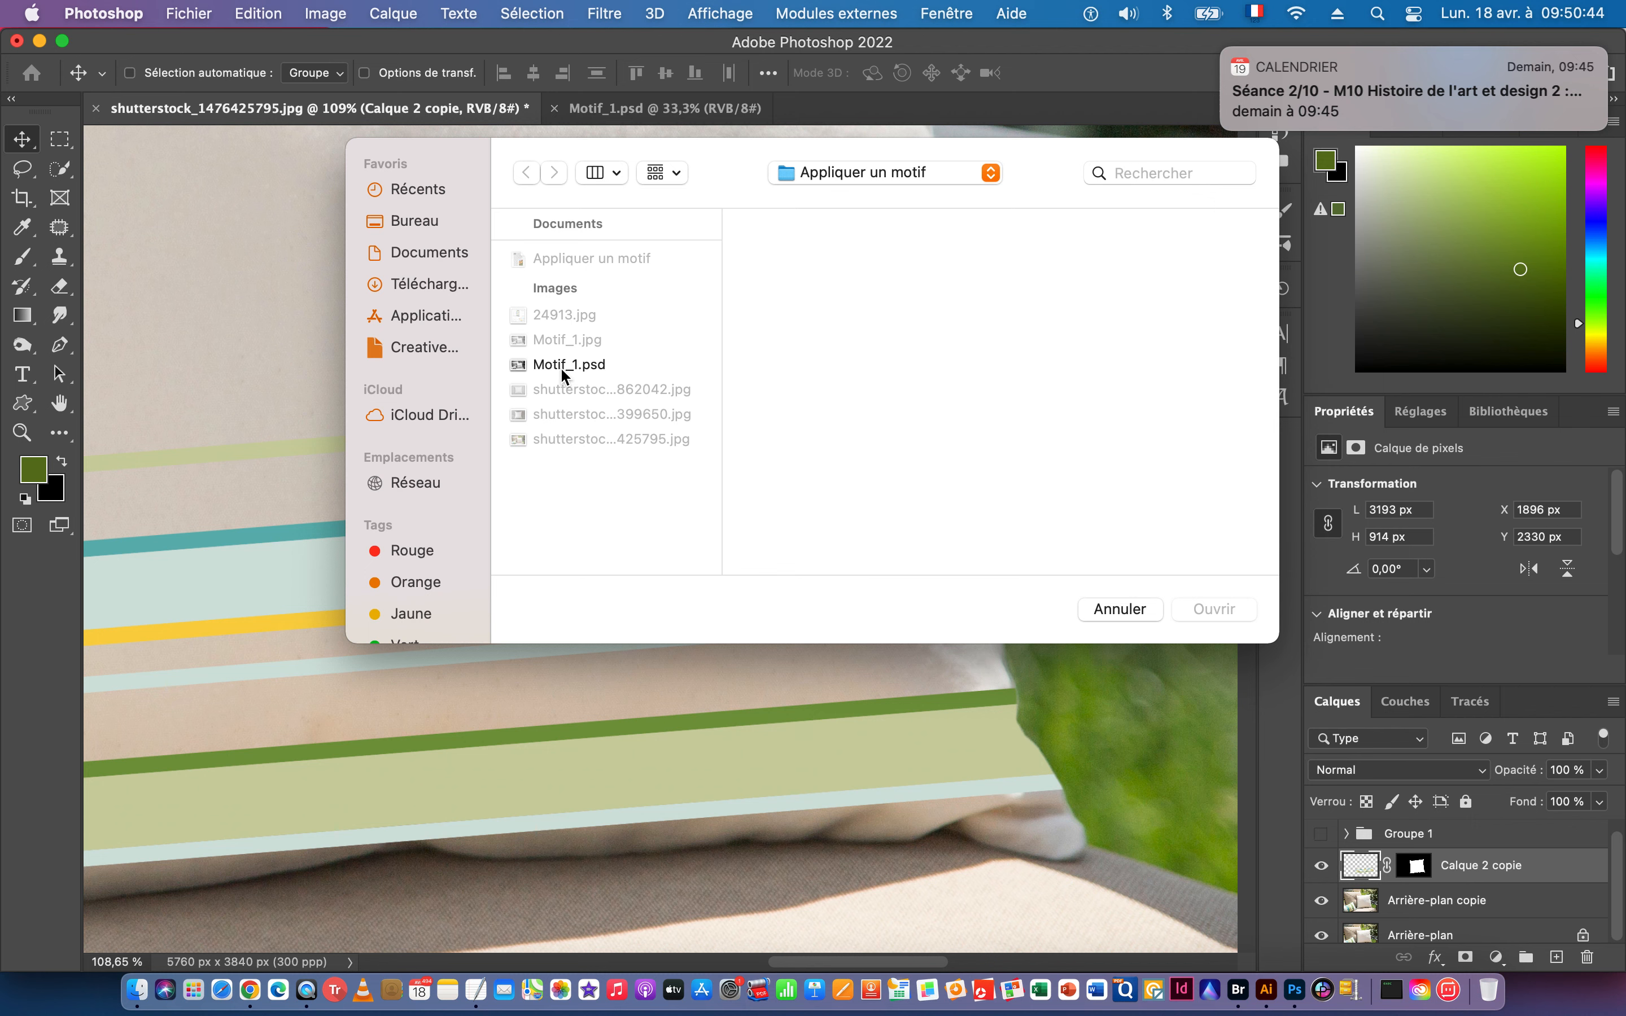
{"action": "left_click", "coordinate": [561, 367]}
{"action": "left_click", "coordinate": [1224, 610]}
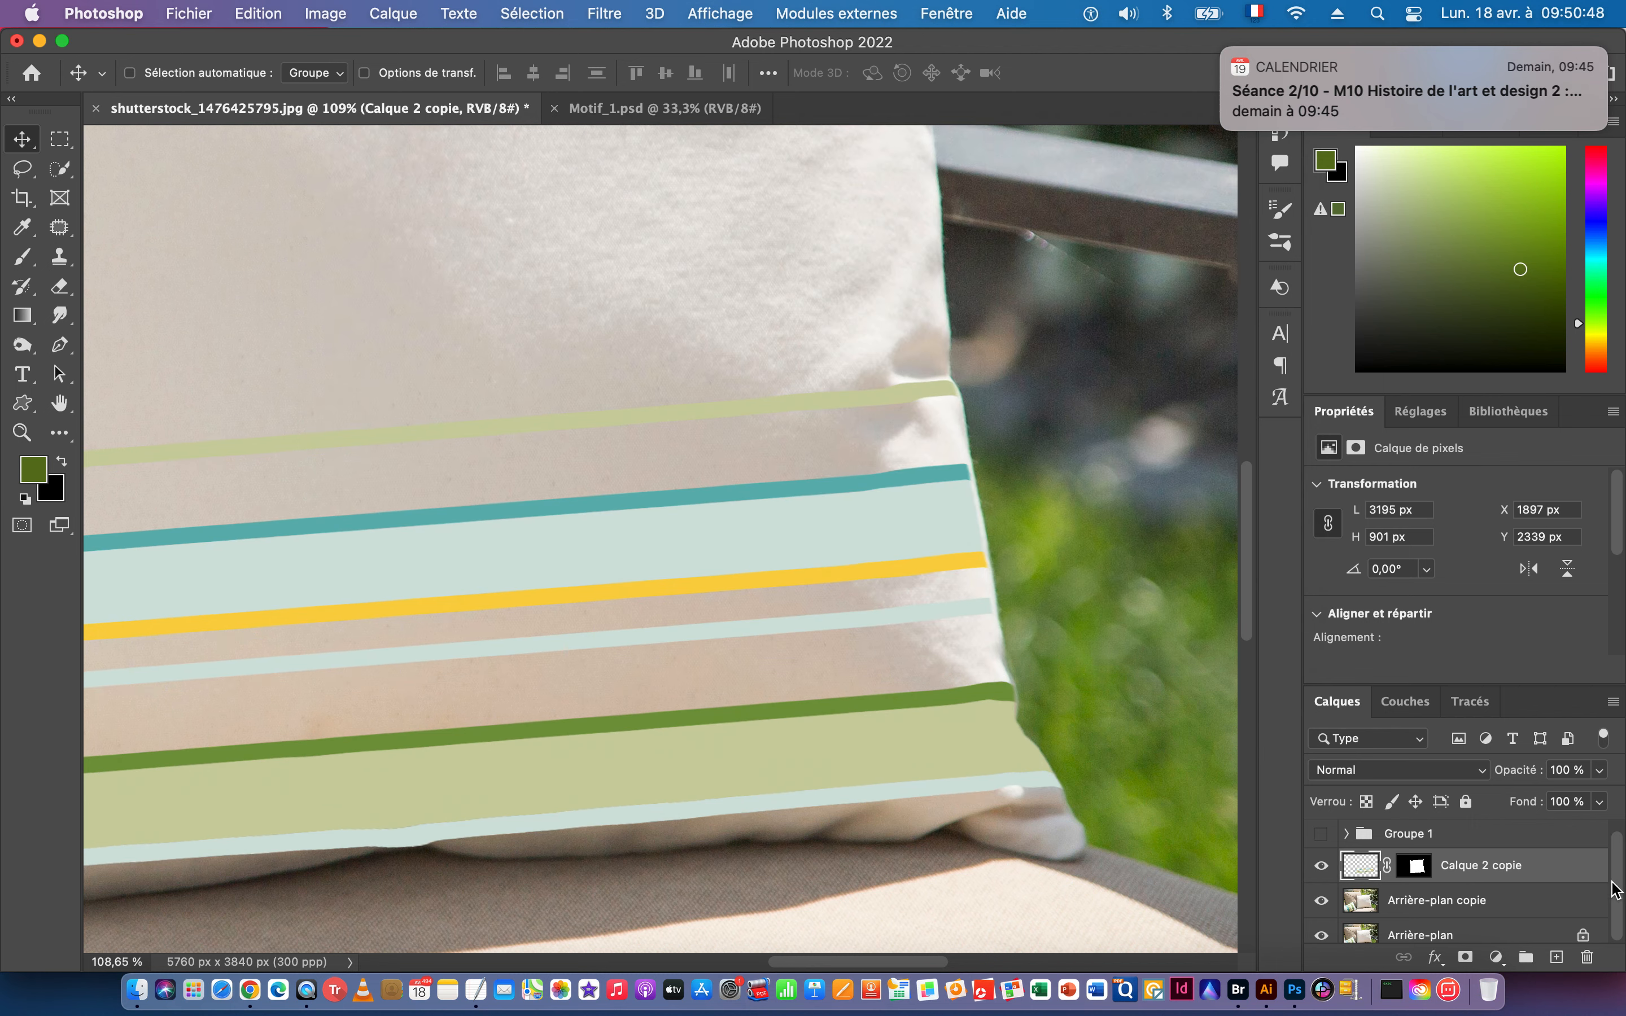
Target Calque 2 copie's layer mask and set up a white 12 px Arrondi net brush at 100 % opacity.
{"action": "left_click", "coordinate": [1420, 872]}
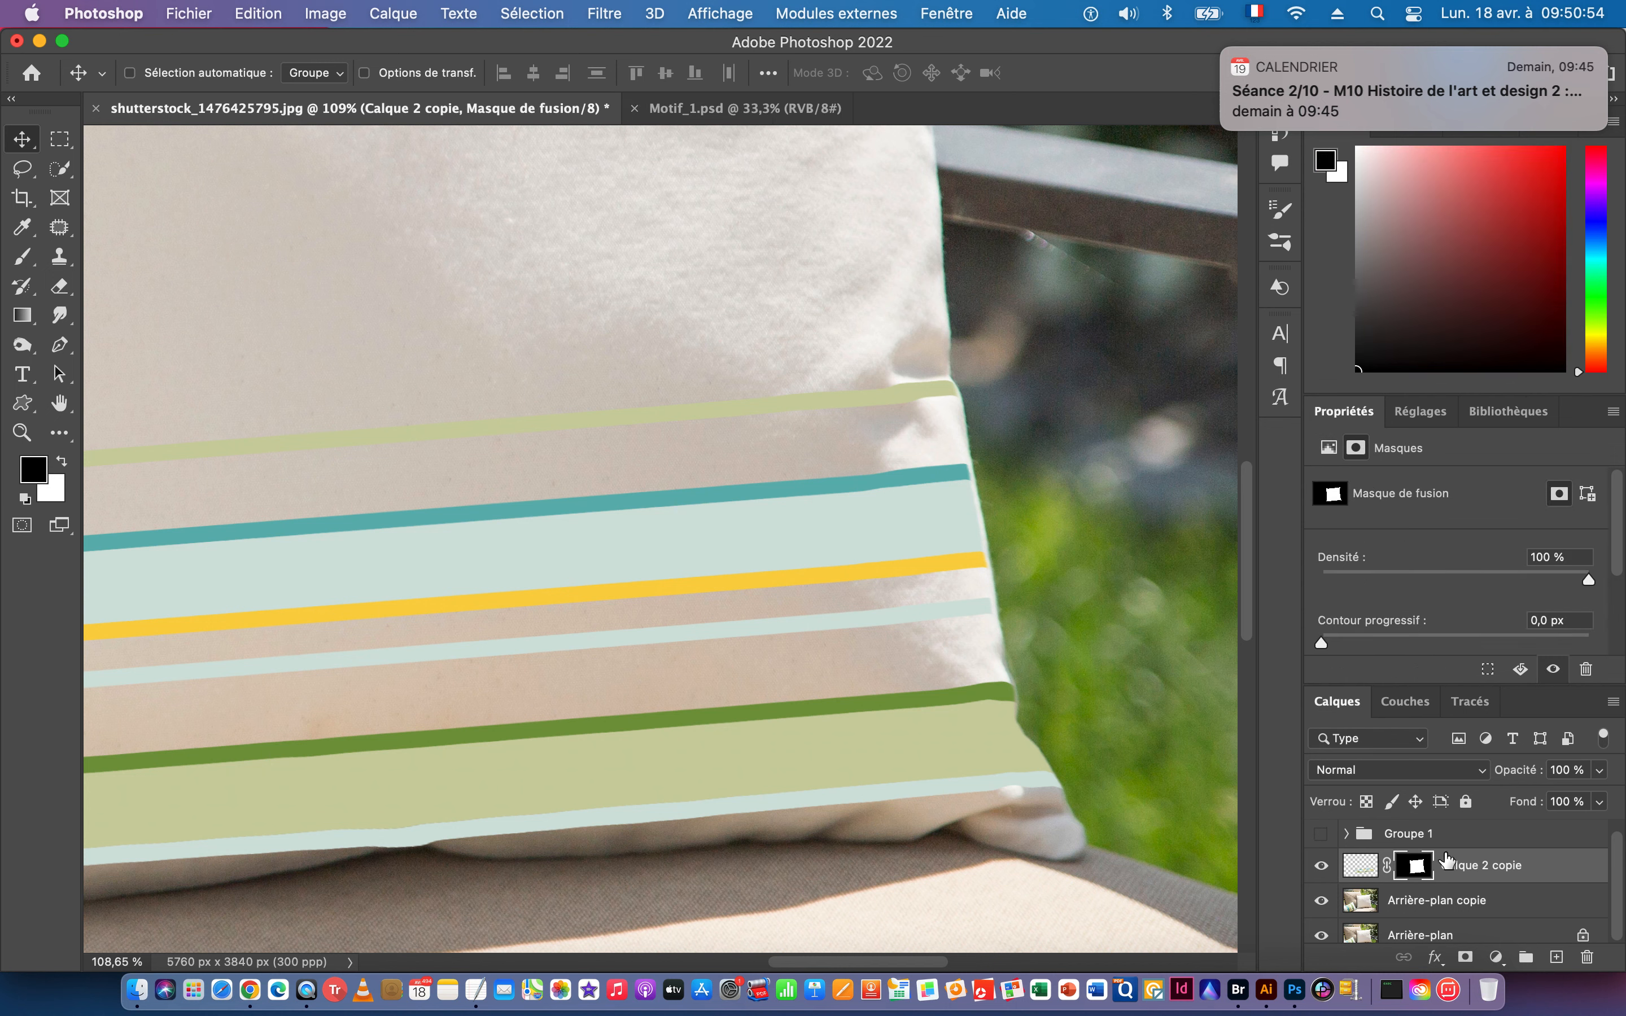
{"action": "left_click", "coordinate": [22, 256]}
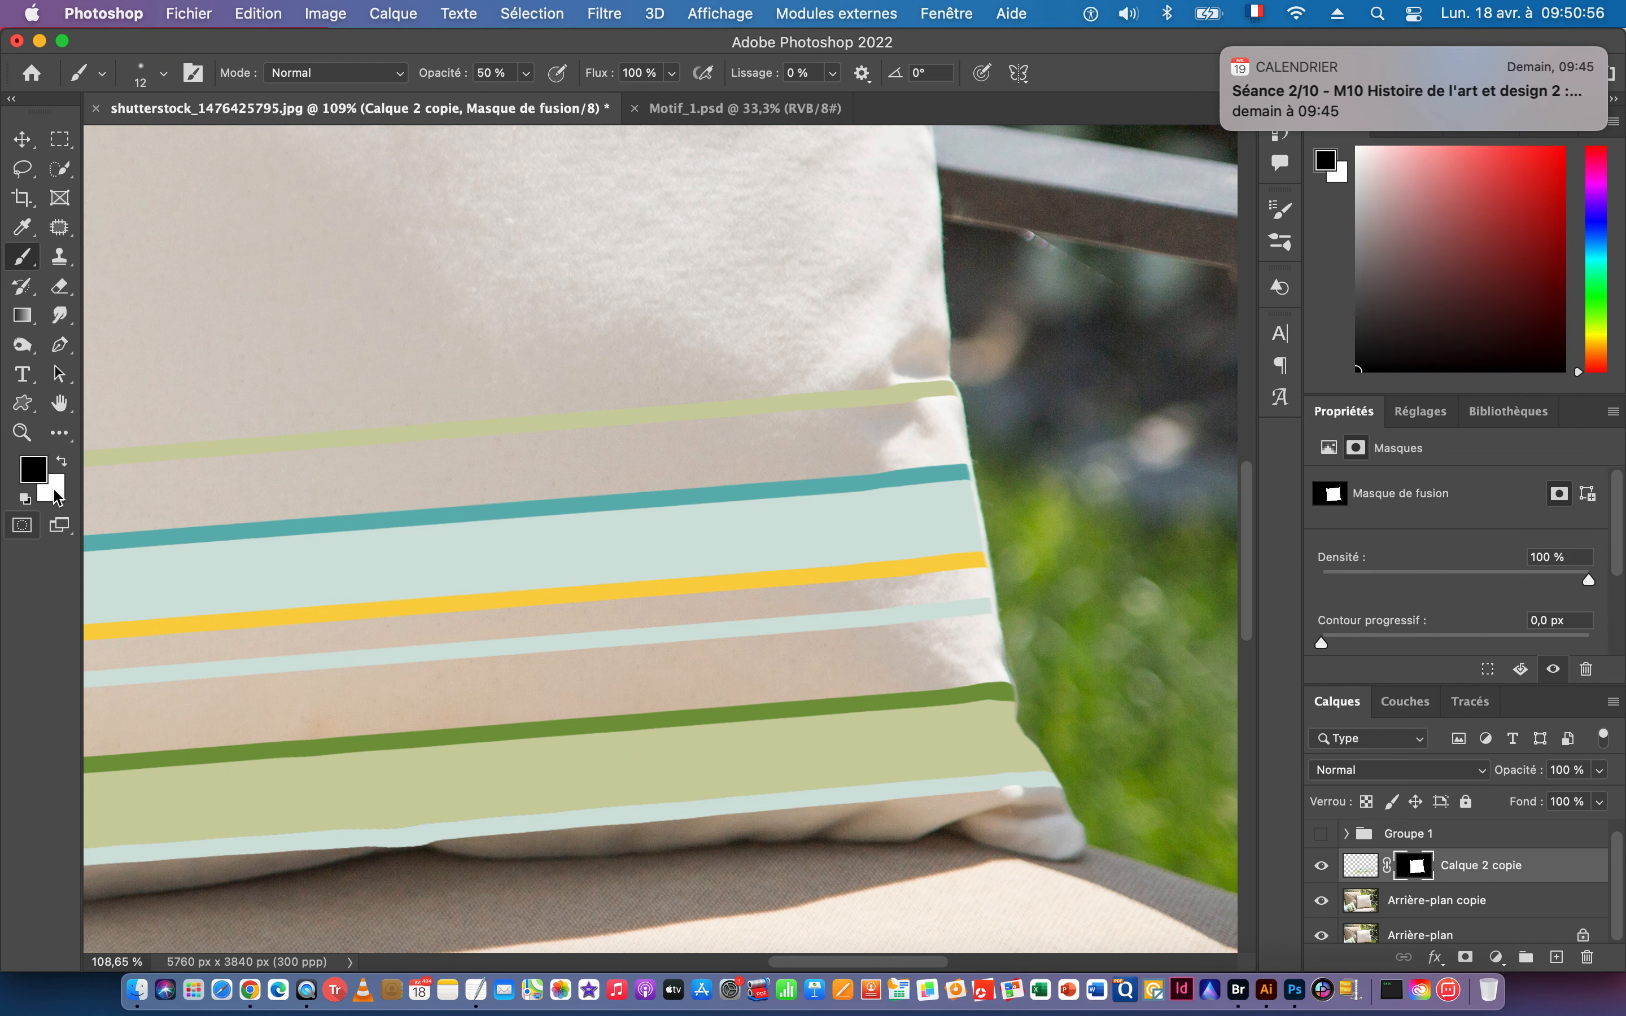
{"action": "left_click", "coordinate": [61, 461]}
{"action": "left_click_drag", "start_coordinate": [978, 414], "coordinate": [937, 416]}
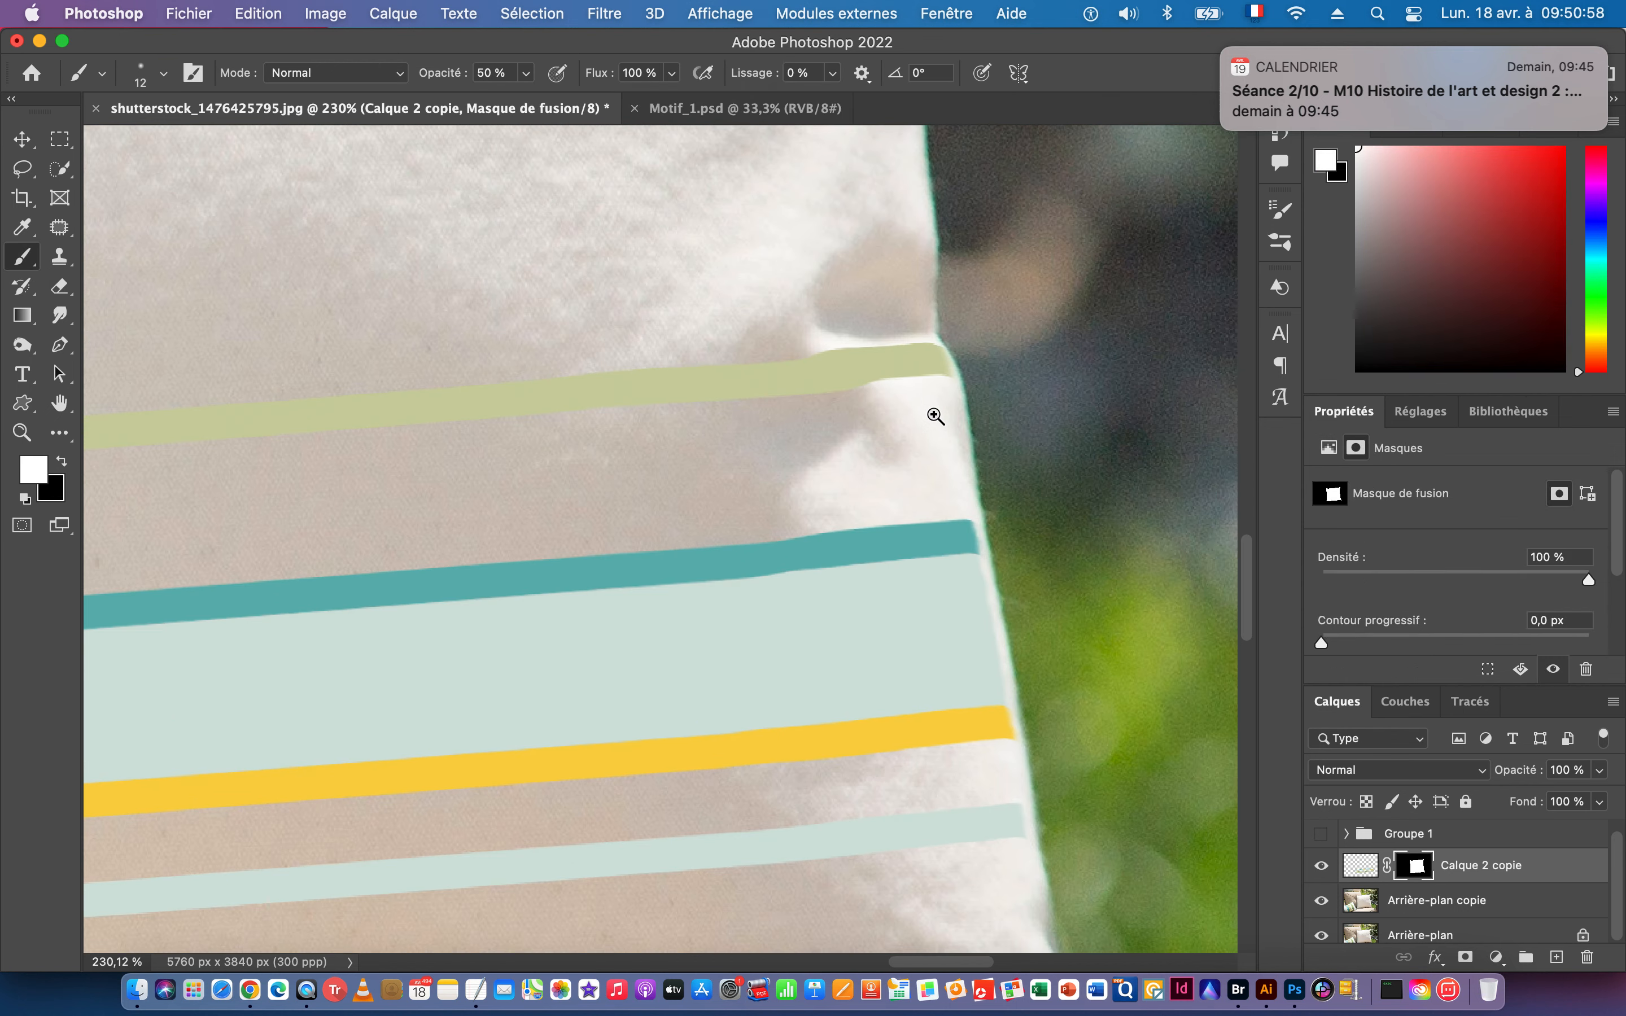
{"action": "right_click", "coordinate": [860, 409]}
{"action": "scroll", "coordinate": [863, 410], "scroll_direction": "down", "scroll_amount": 1}
{"action": "left_click", "coordinate": [969, 699]}
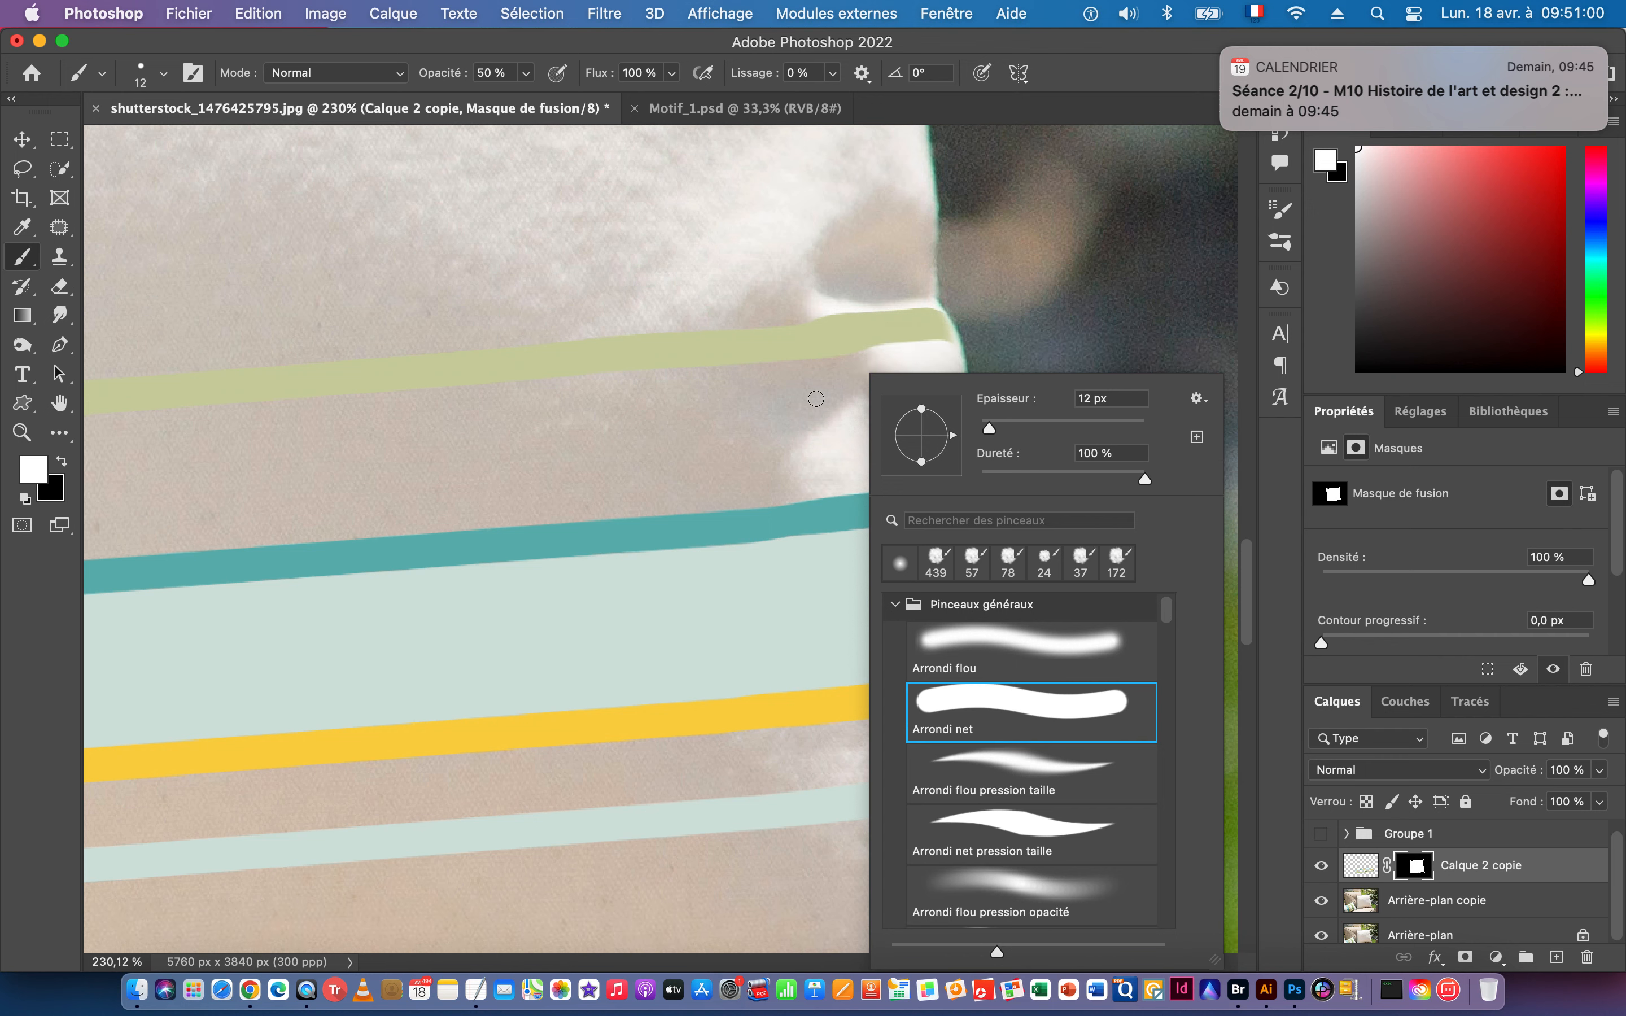
{"action": "left_click", "coordinate": [655, 13]}
{"action": "left_click", "coordinate": [435, 76]}
{"action": "left_click_drag", "start_coordinate": [432, 81], "coordinate": [781, 87]}
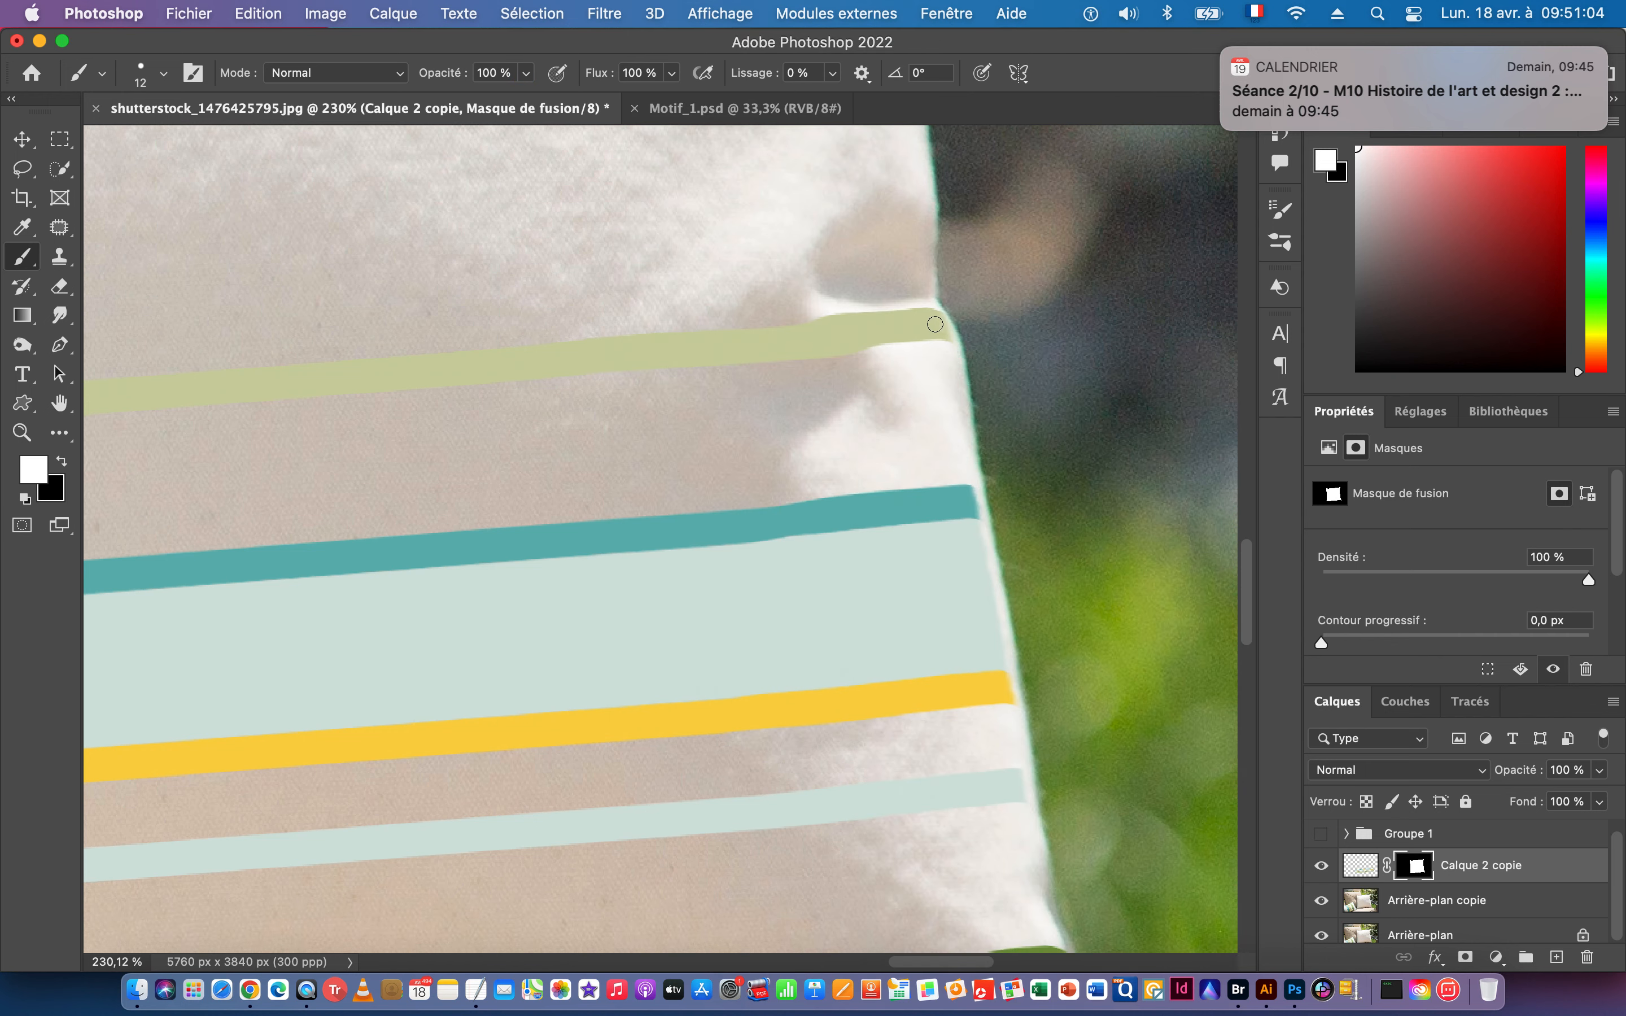
Paint white on Calque 2 copie's mask at the stripes' right-hand ends so they reach the cushion's edge, undoing one misplaced stroke.
{"action": "mouse_move", "coordinate": [936, 317]}
{"action": "left_mouse_down"}
{"action": "mouse_move", "coordinate": [951, 345]}
{"action": "mouse_move", "coordinate": [940, 326]}
{"action": "left_mouse_up"}
{"action": "left_click_drag", "start_coordinate": [979, 500], "coordinate": [984, 529]}
{"action": "key", "text": "cmd+z"}
{"action": "left_click", "coordinate": [1029, 795], "text": "shift"}
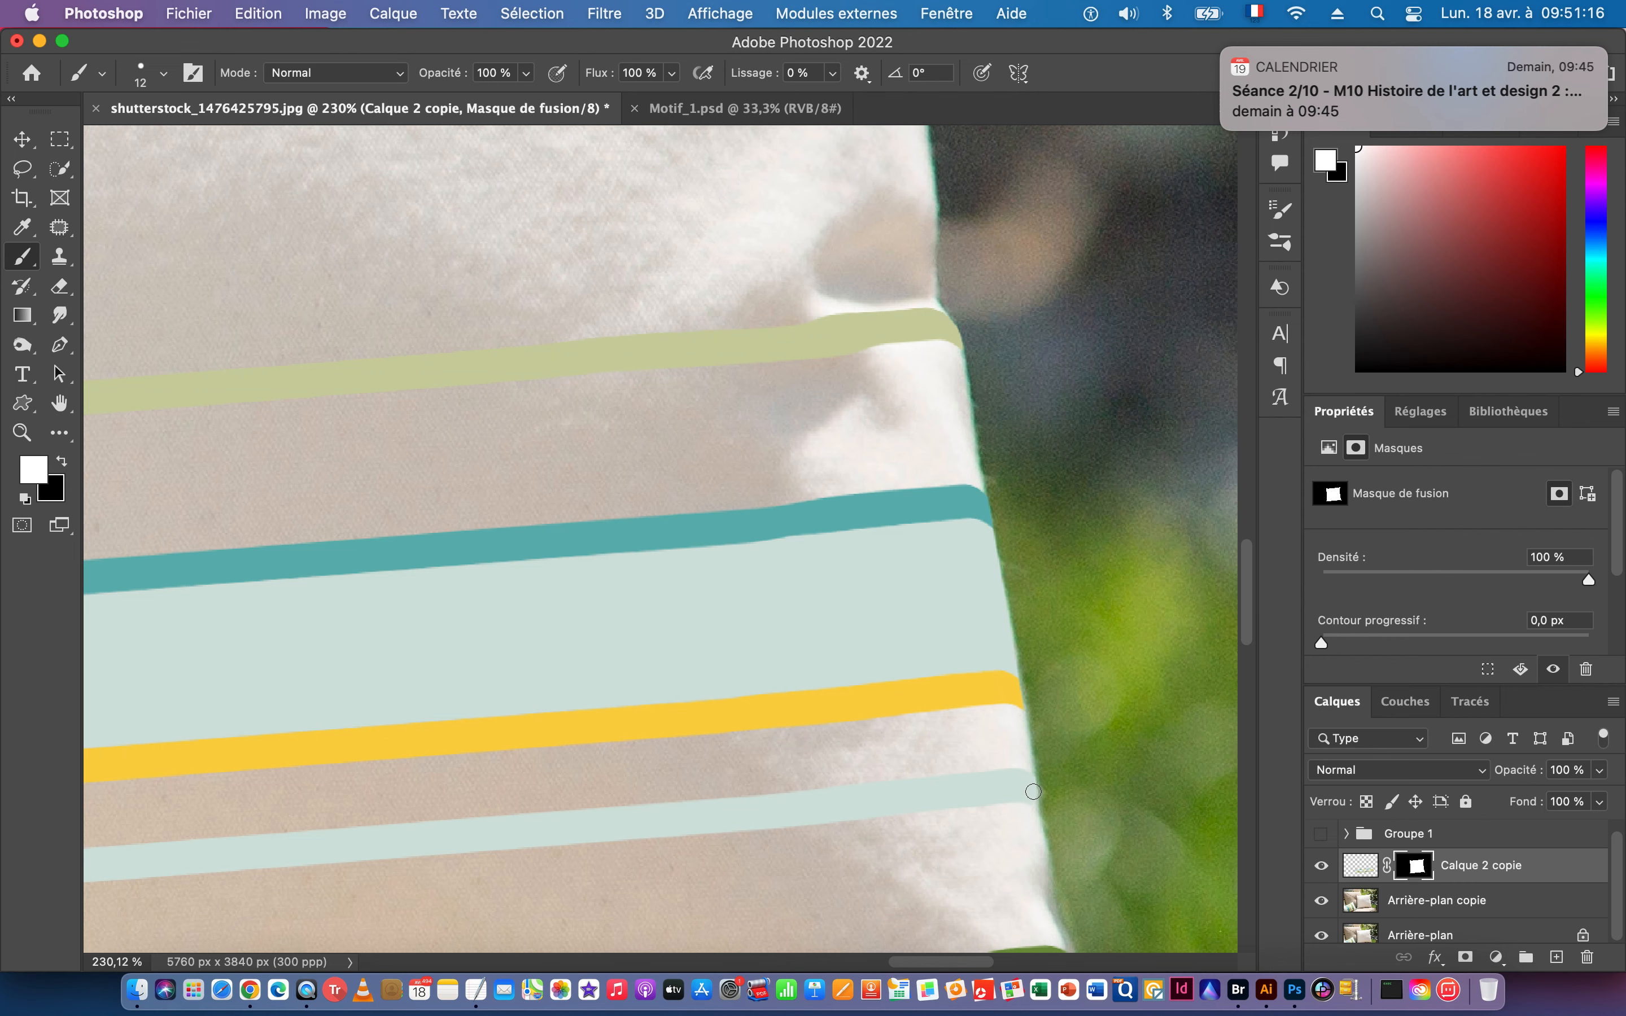
{"action": "left_click_drag", "start_coordinate": [1030, 803], "coordinate": [955, 737]}
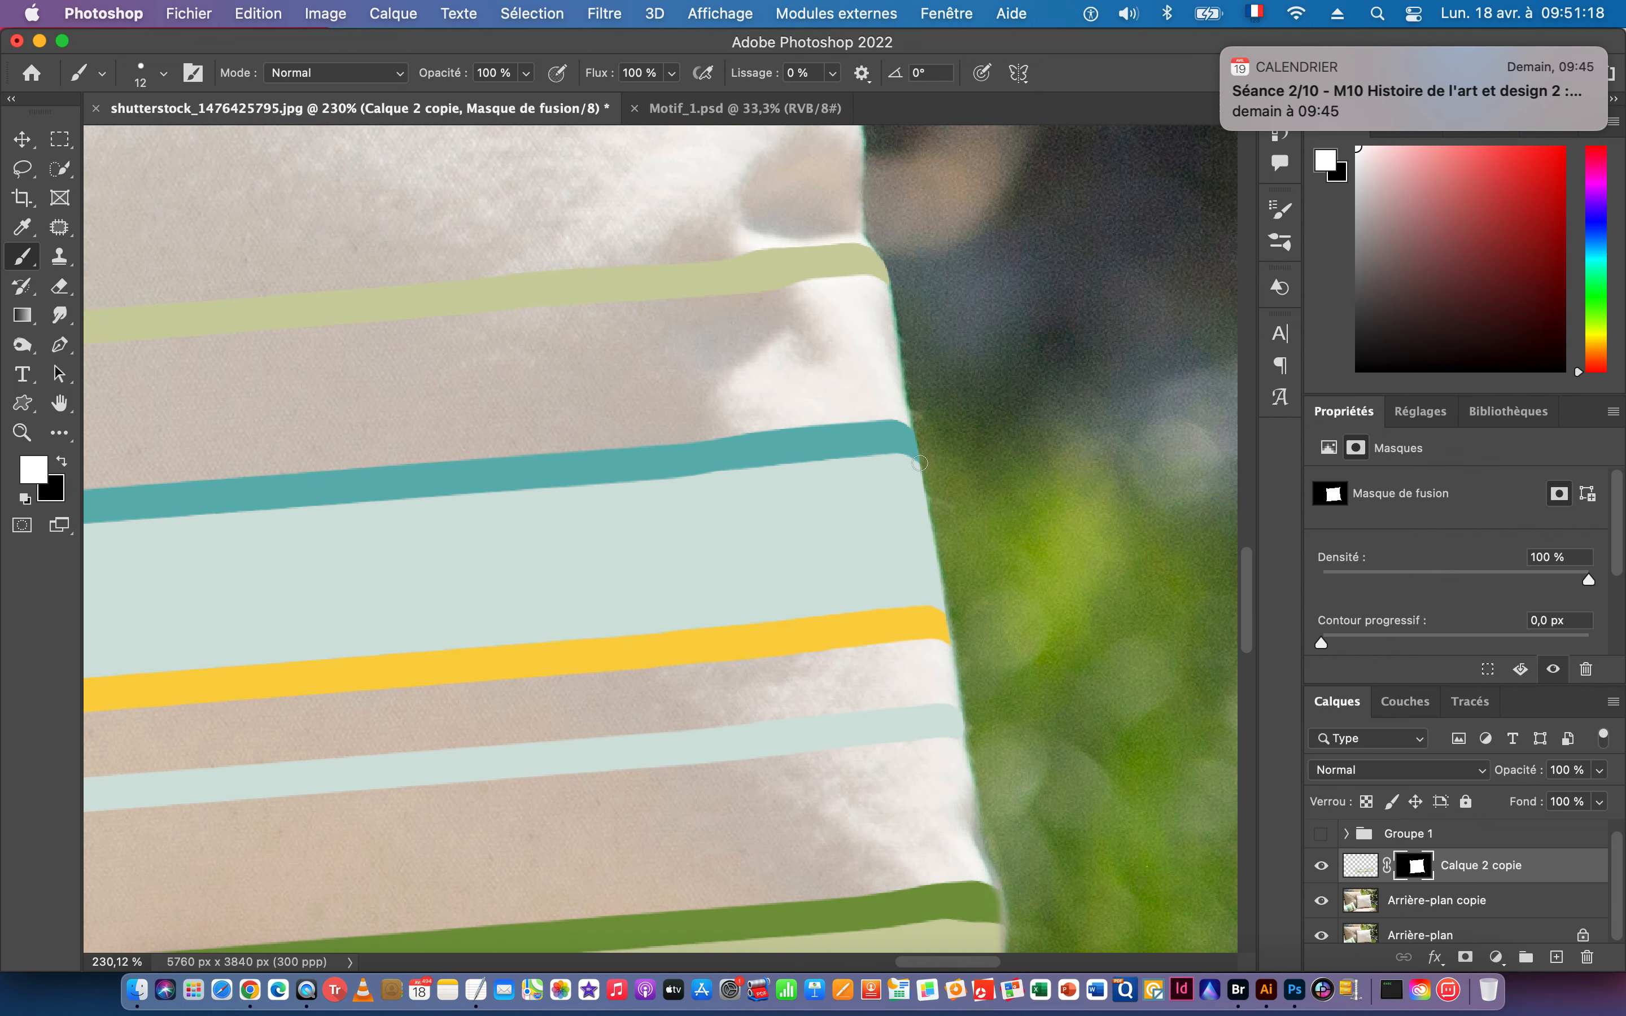
{"action": "left_click_drag", "start_coordinate": [953, 898], "coordinate": [871, 498]}
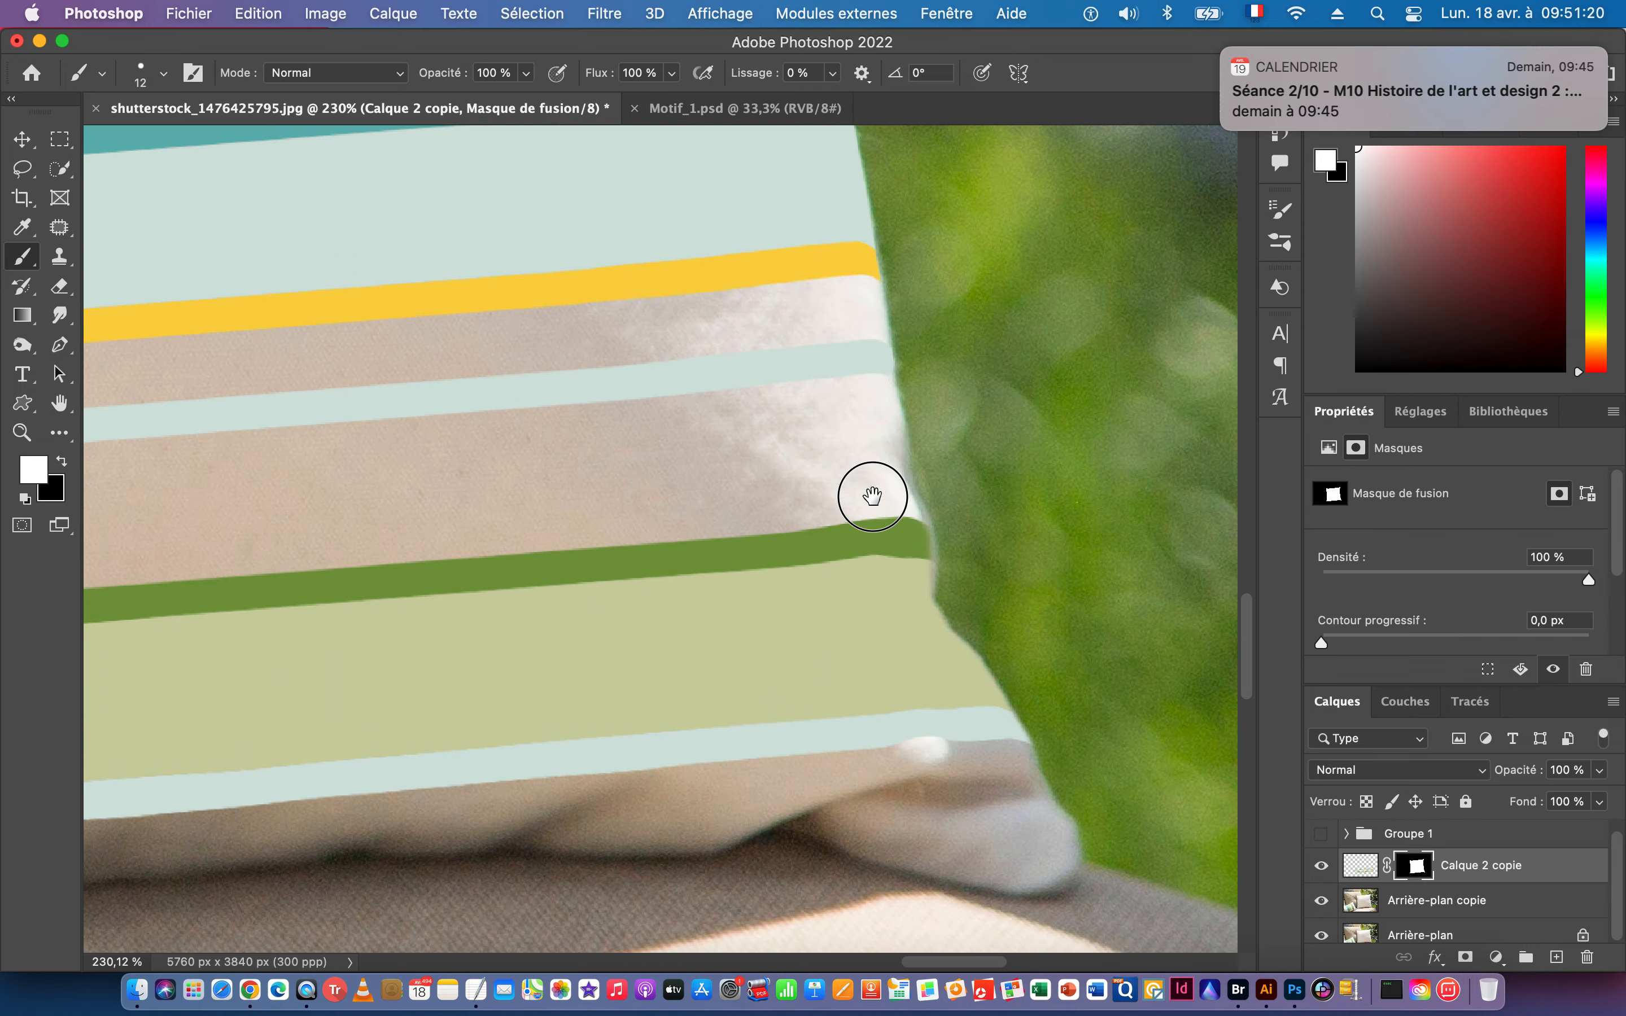
{"action": "left_click_drag", "start_coordinate": [873, 319], "coordinate": [880, 346]}
{"action": "left_click_drag", "start_coordinate": [906, 495], "coordinate": [914, 525]}
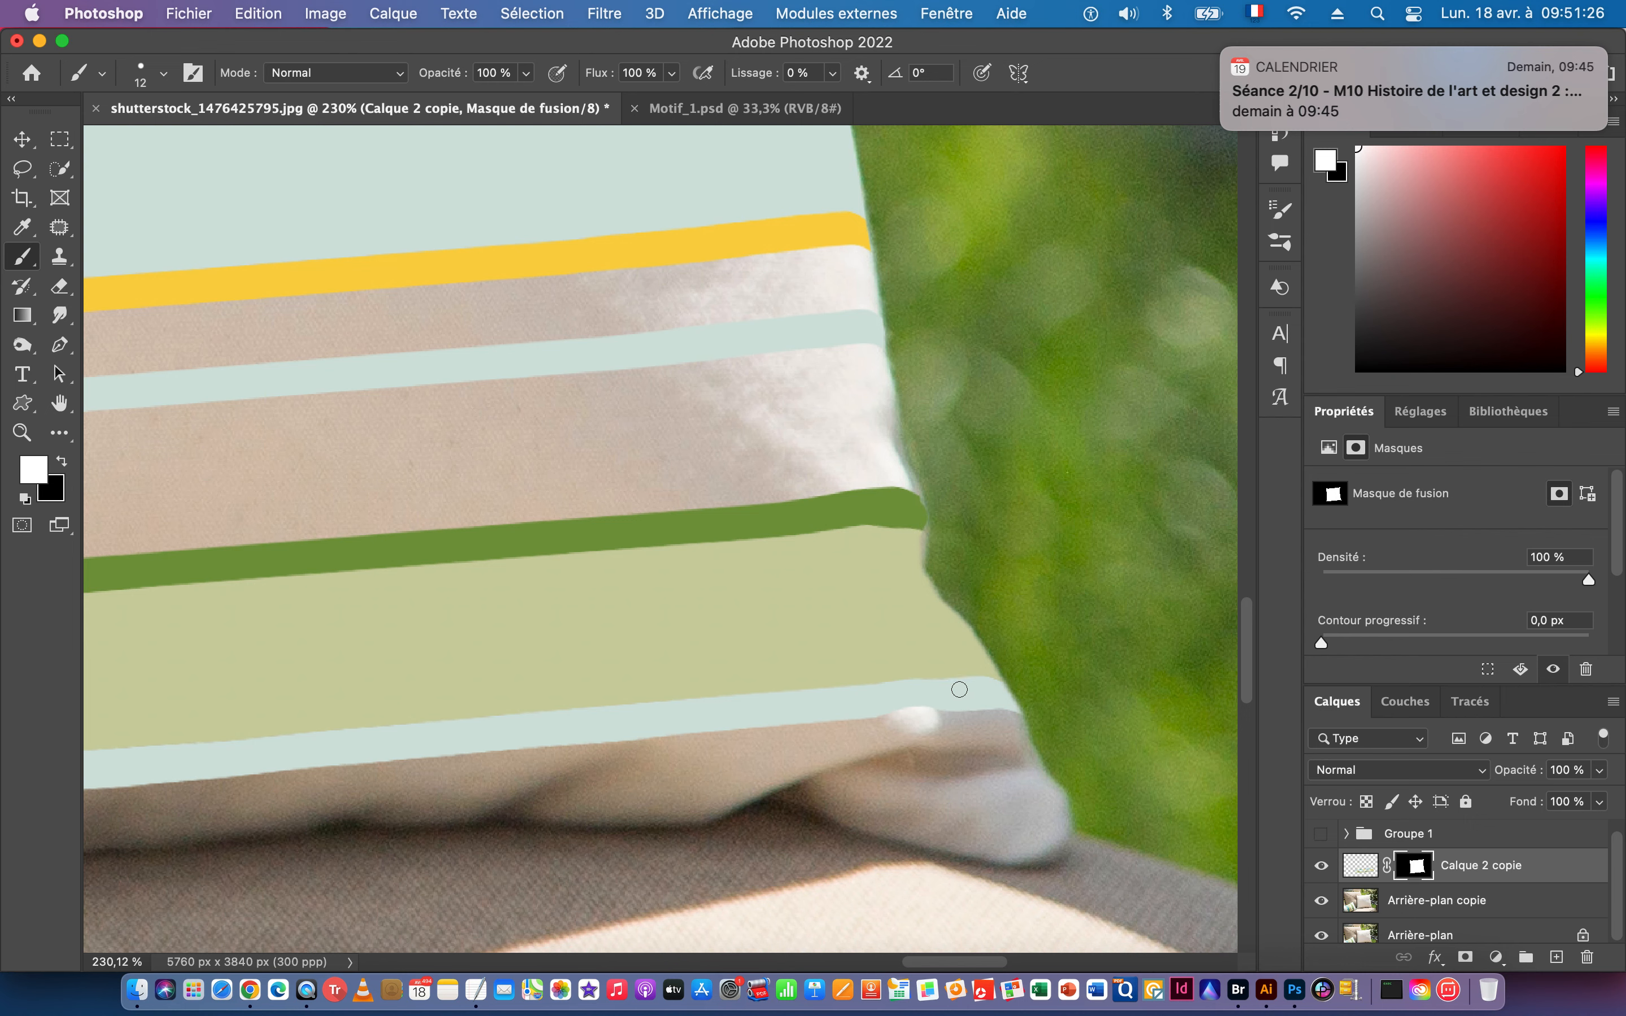
Target the image of Calque 2 copie instead of its mask and try the Densité linéaire + blend mode on it.
{"action": "scroll", "coordinate": [791, 664], "scroll_direction": "down", "scroll_amount": 10}
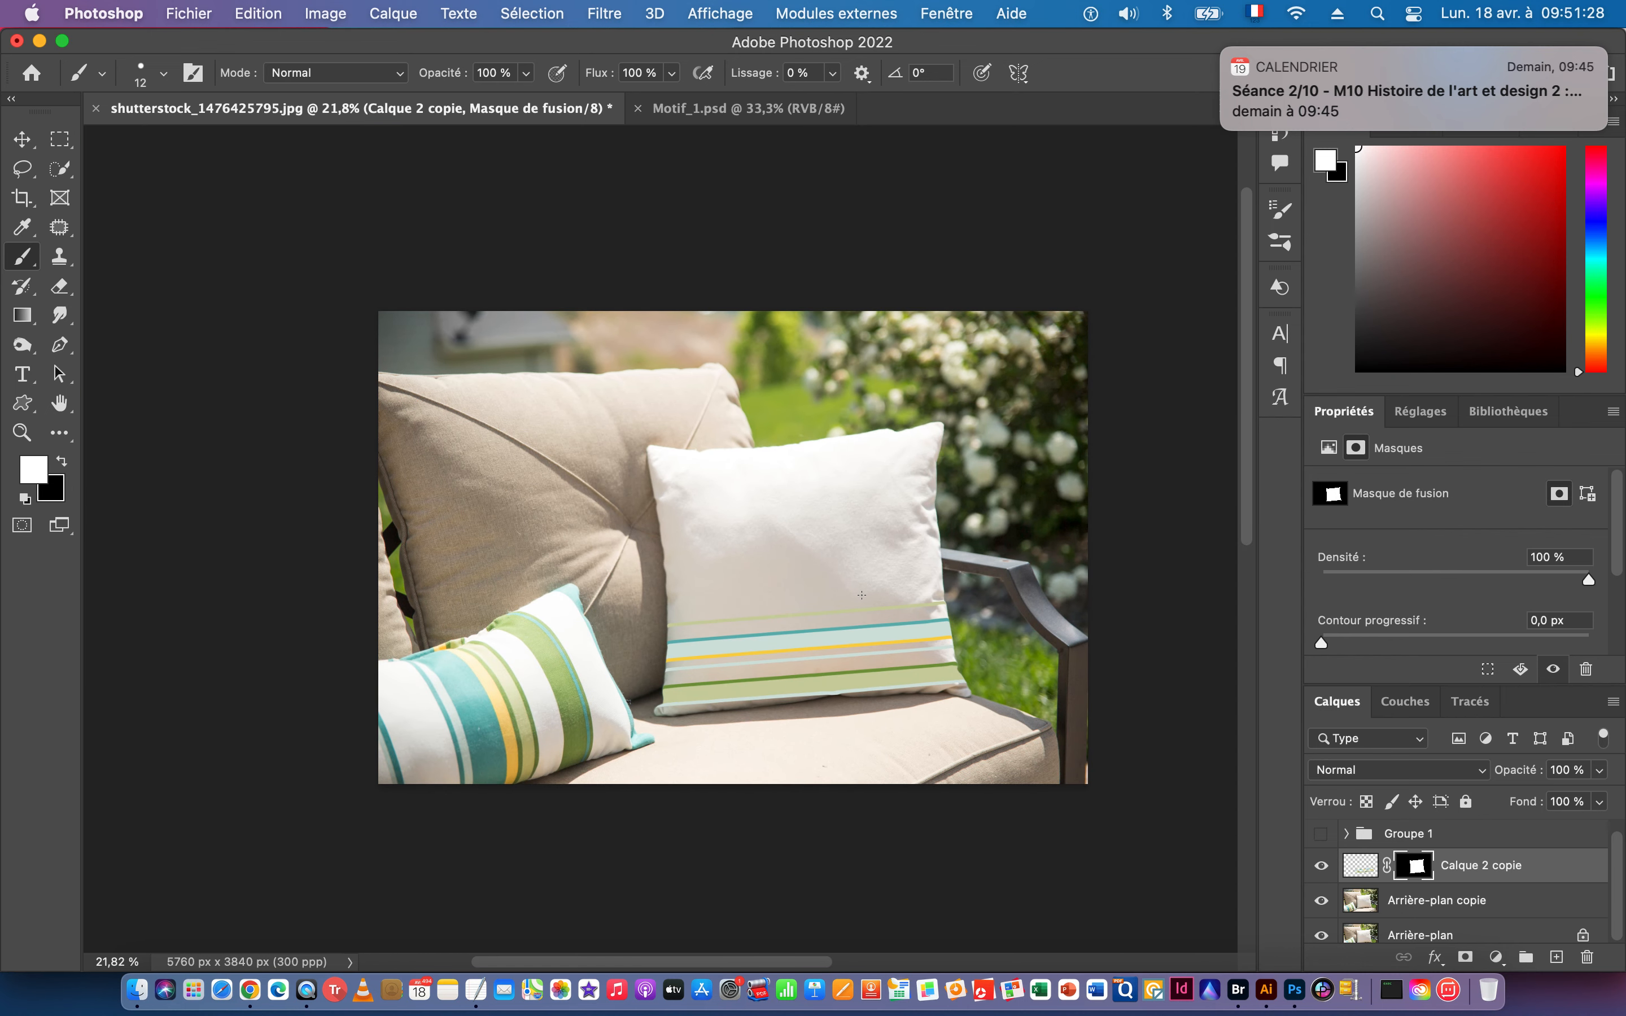
{"action": "left_click", "coordinate": [22, 139]}
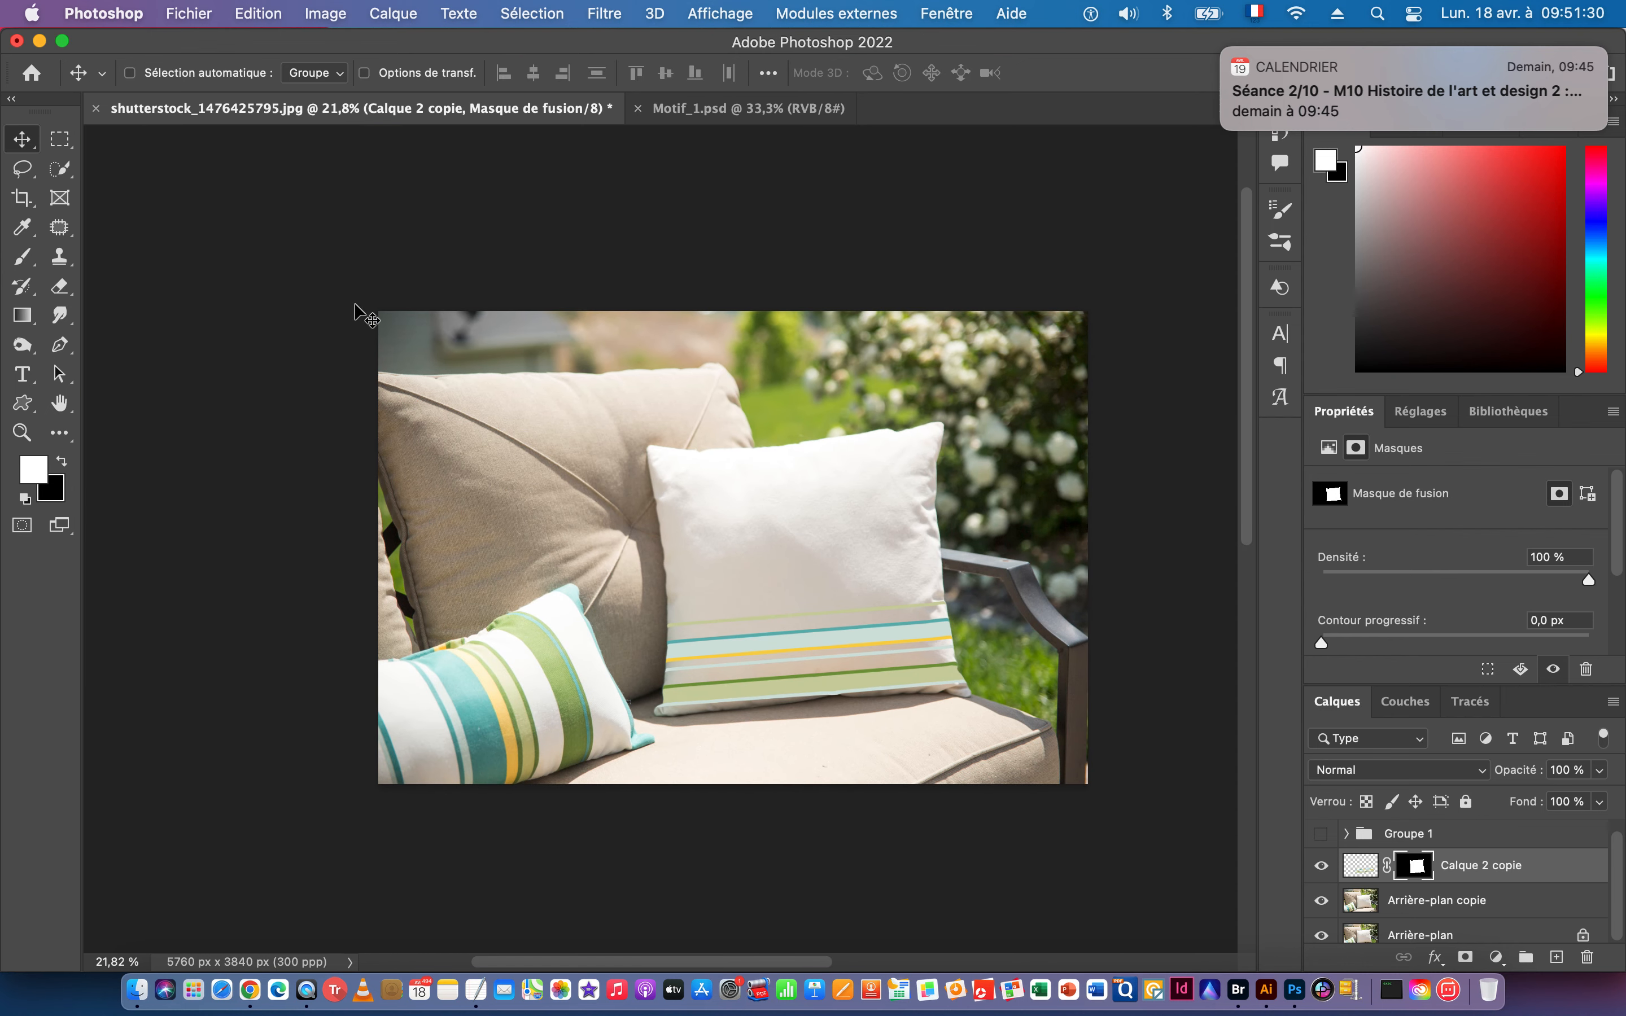
{"action": "left_click", "coordinate": [1364, 874]}
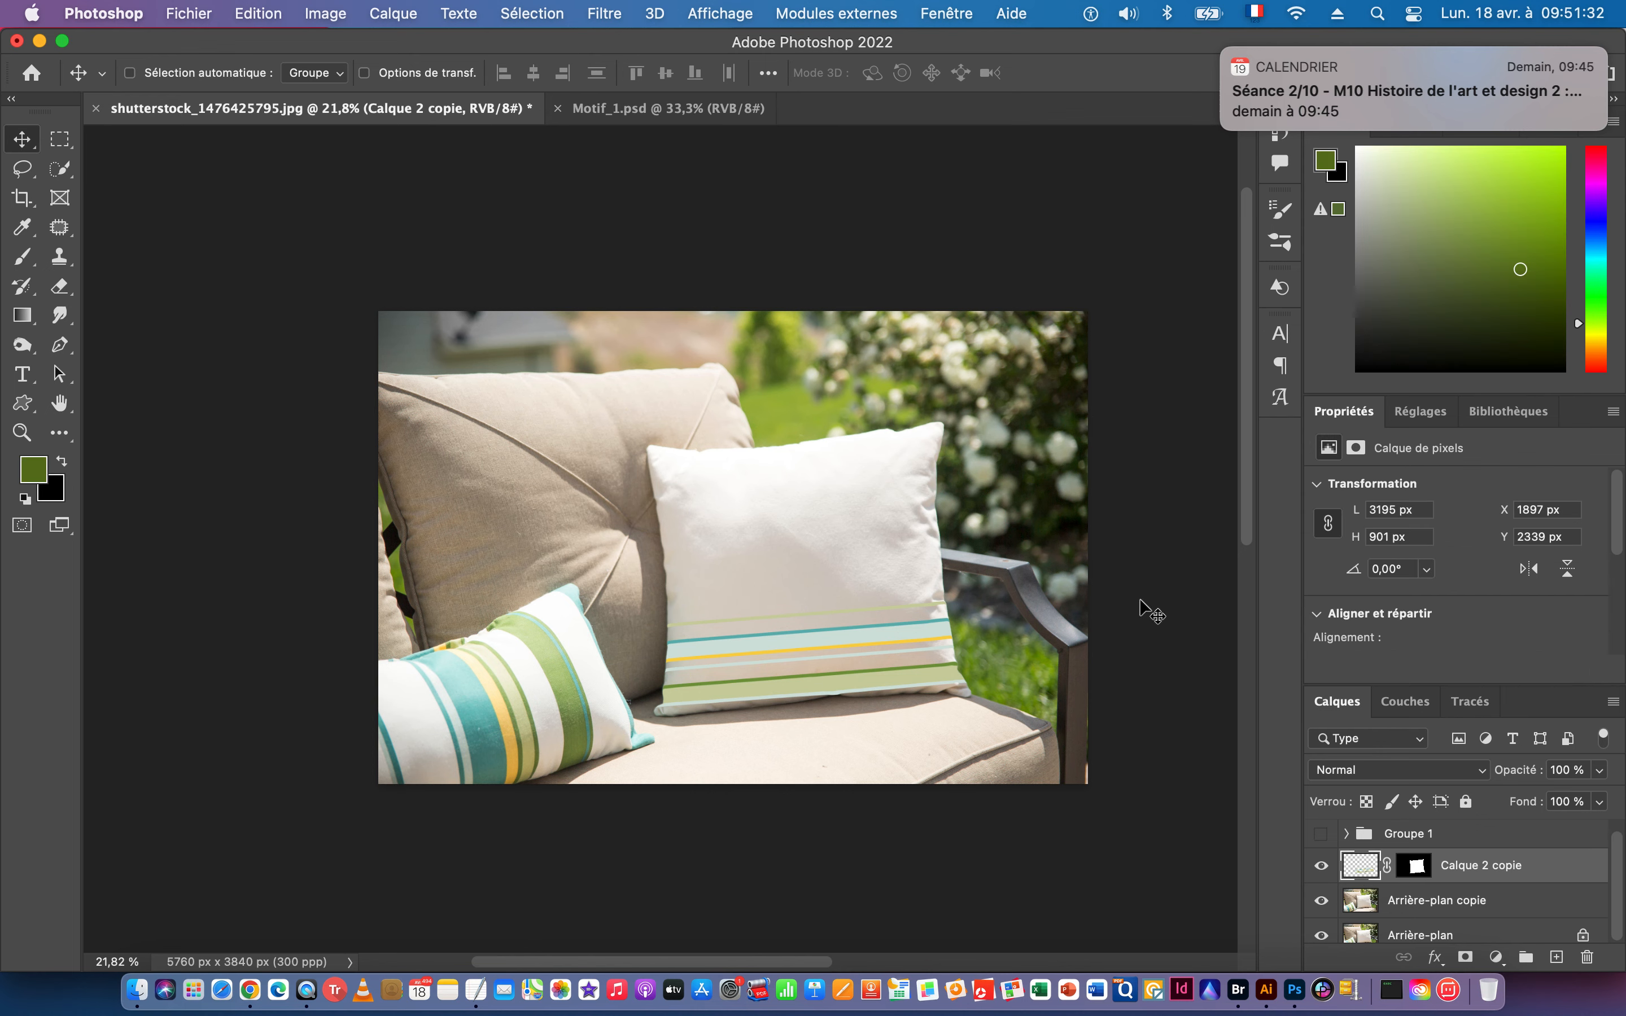
{"action": "scroll", "coordinate": [1144, 611], "scroll_direction": "up", "scroll_amount": 5}
{"action": "left_click_drag", "start_coordinate": [965, 703], "coordinate": [959, 642]}
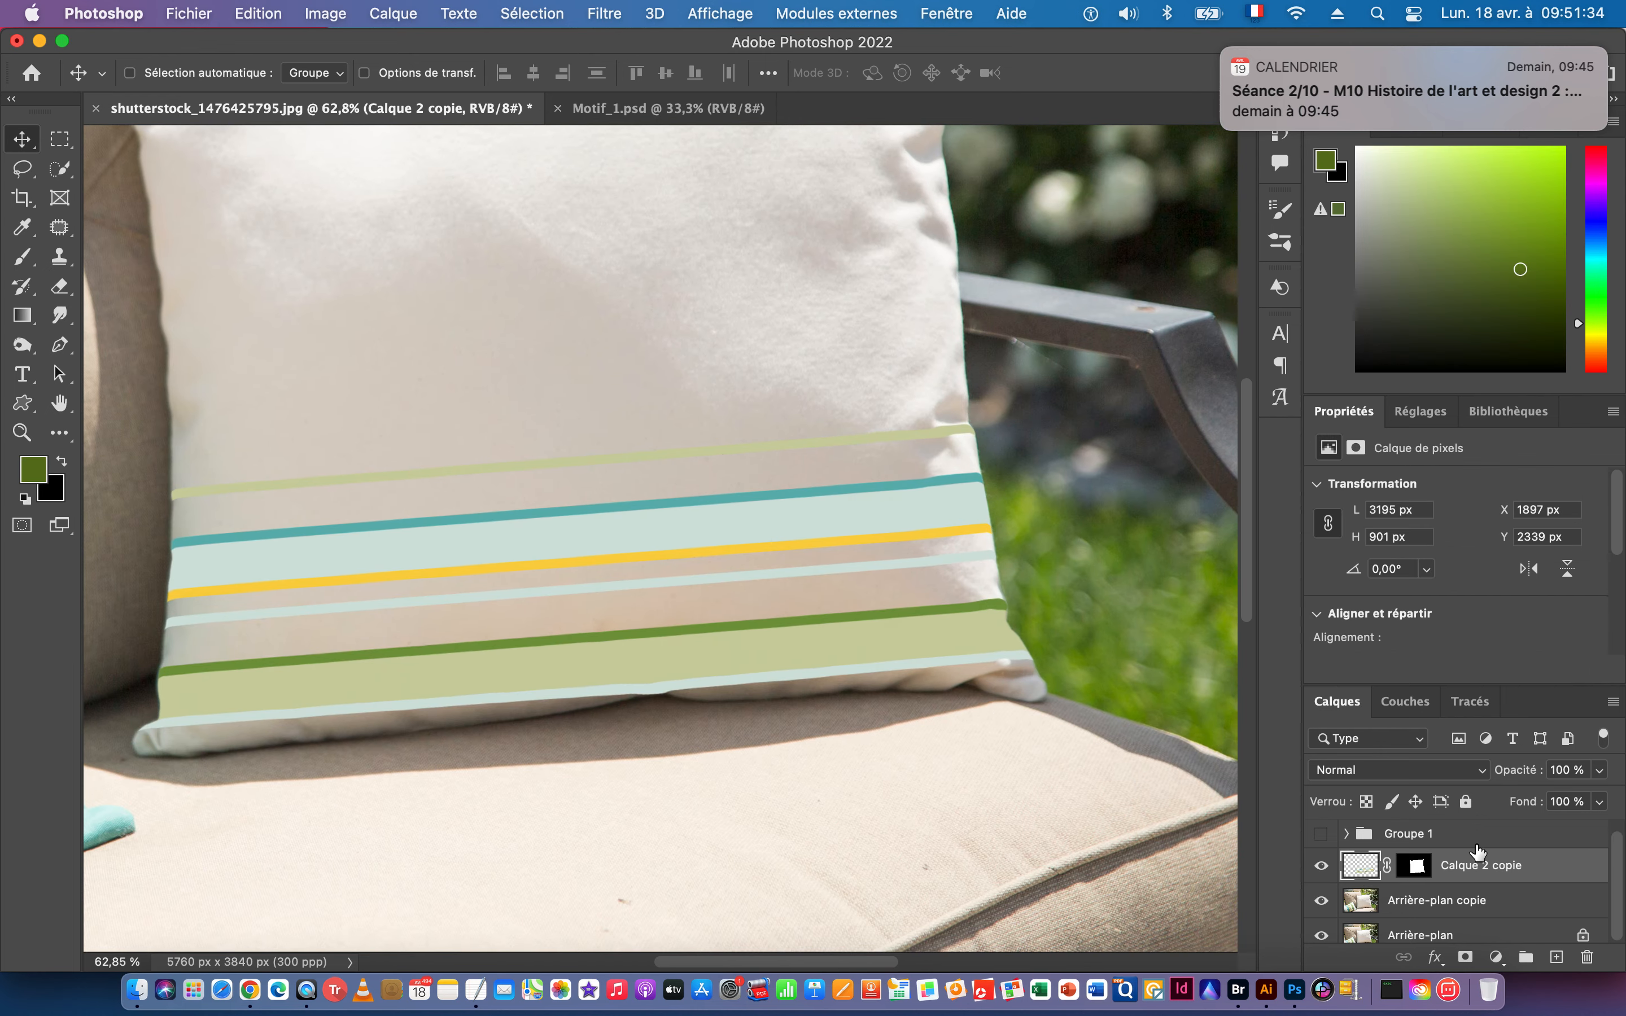
{"action": "left_click", "coordinate": [1394, 770]}
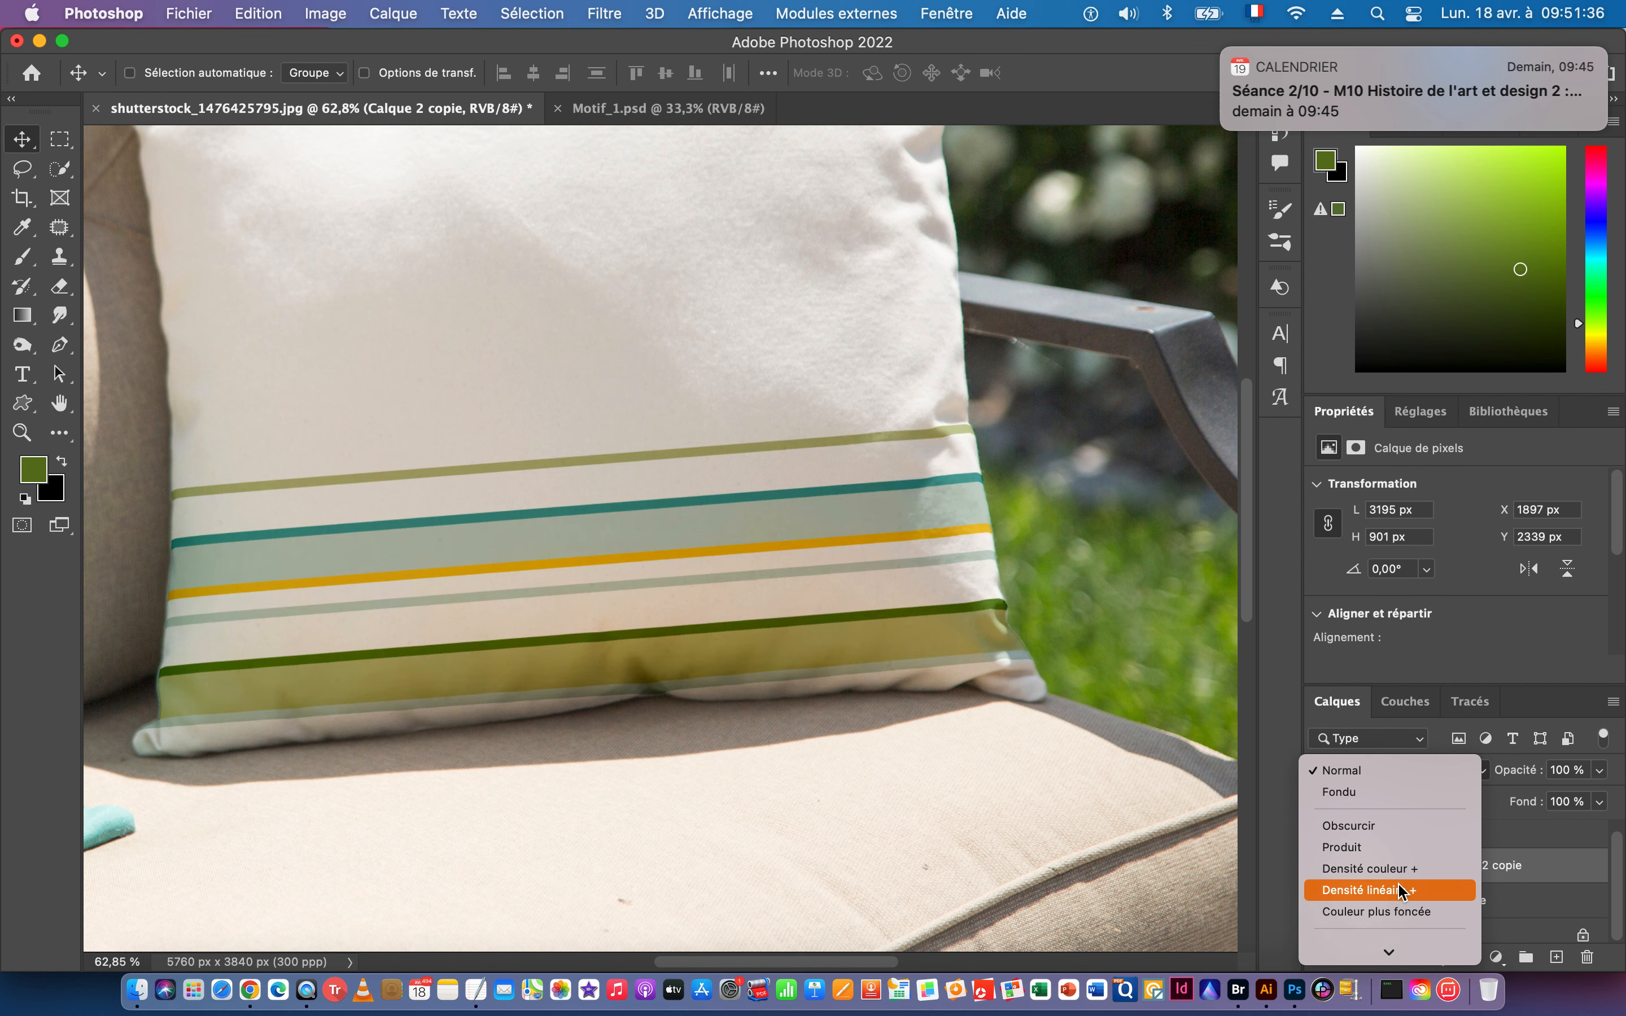
{"action": "left_click", "coordinate": [1401, 889]}
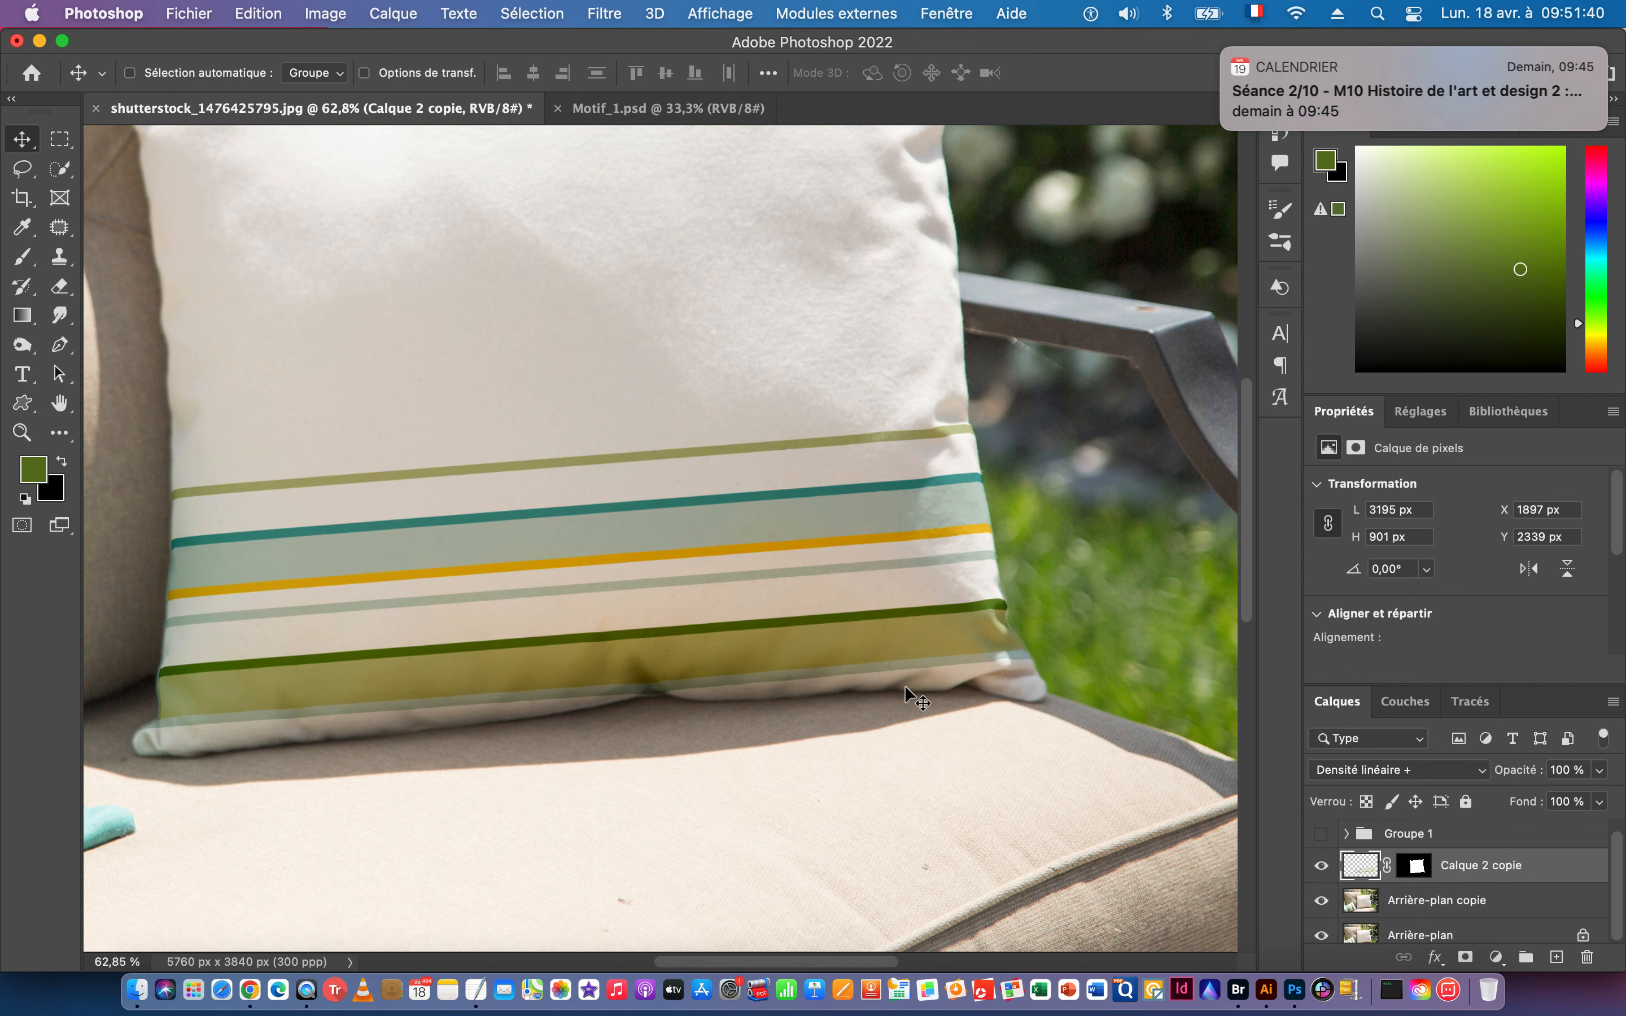
{"action": "scroll", "coordinate": [820, 679], "scroll_direction": "down", "scroll_amount": 5}
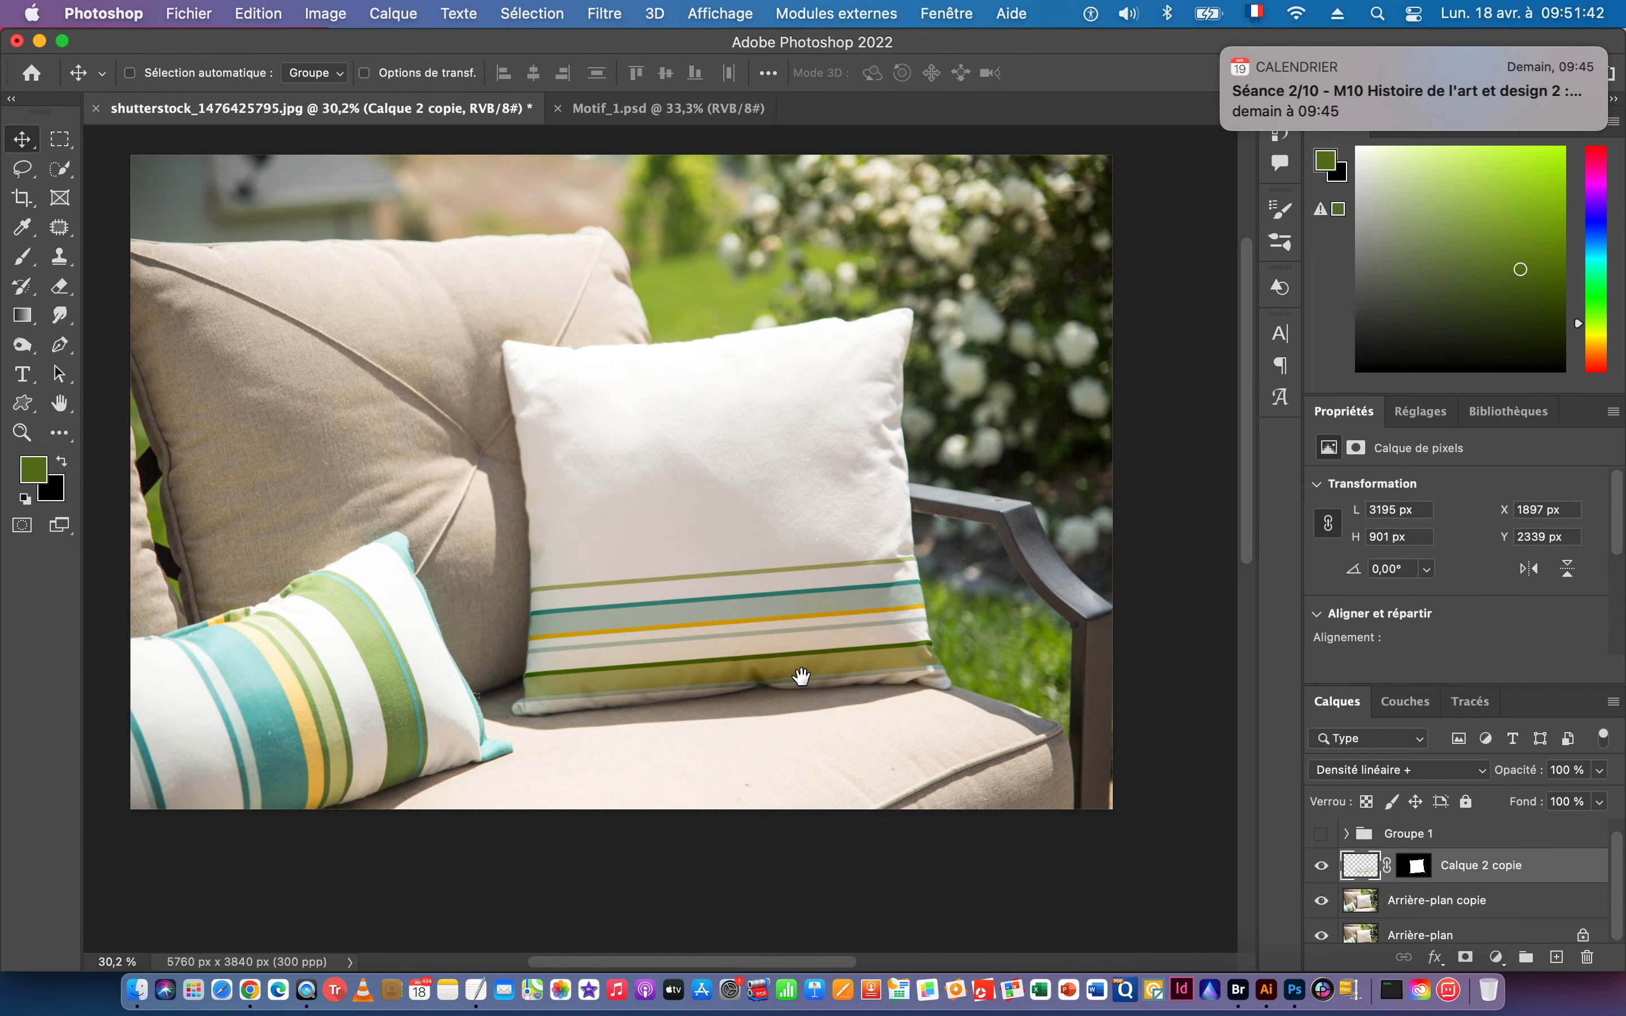
{"action": "left_click_drag", "start_coordinate": [801, 675], "coordinate": [873, 581]}
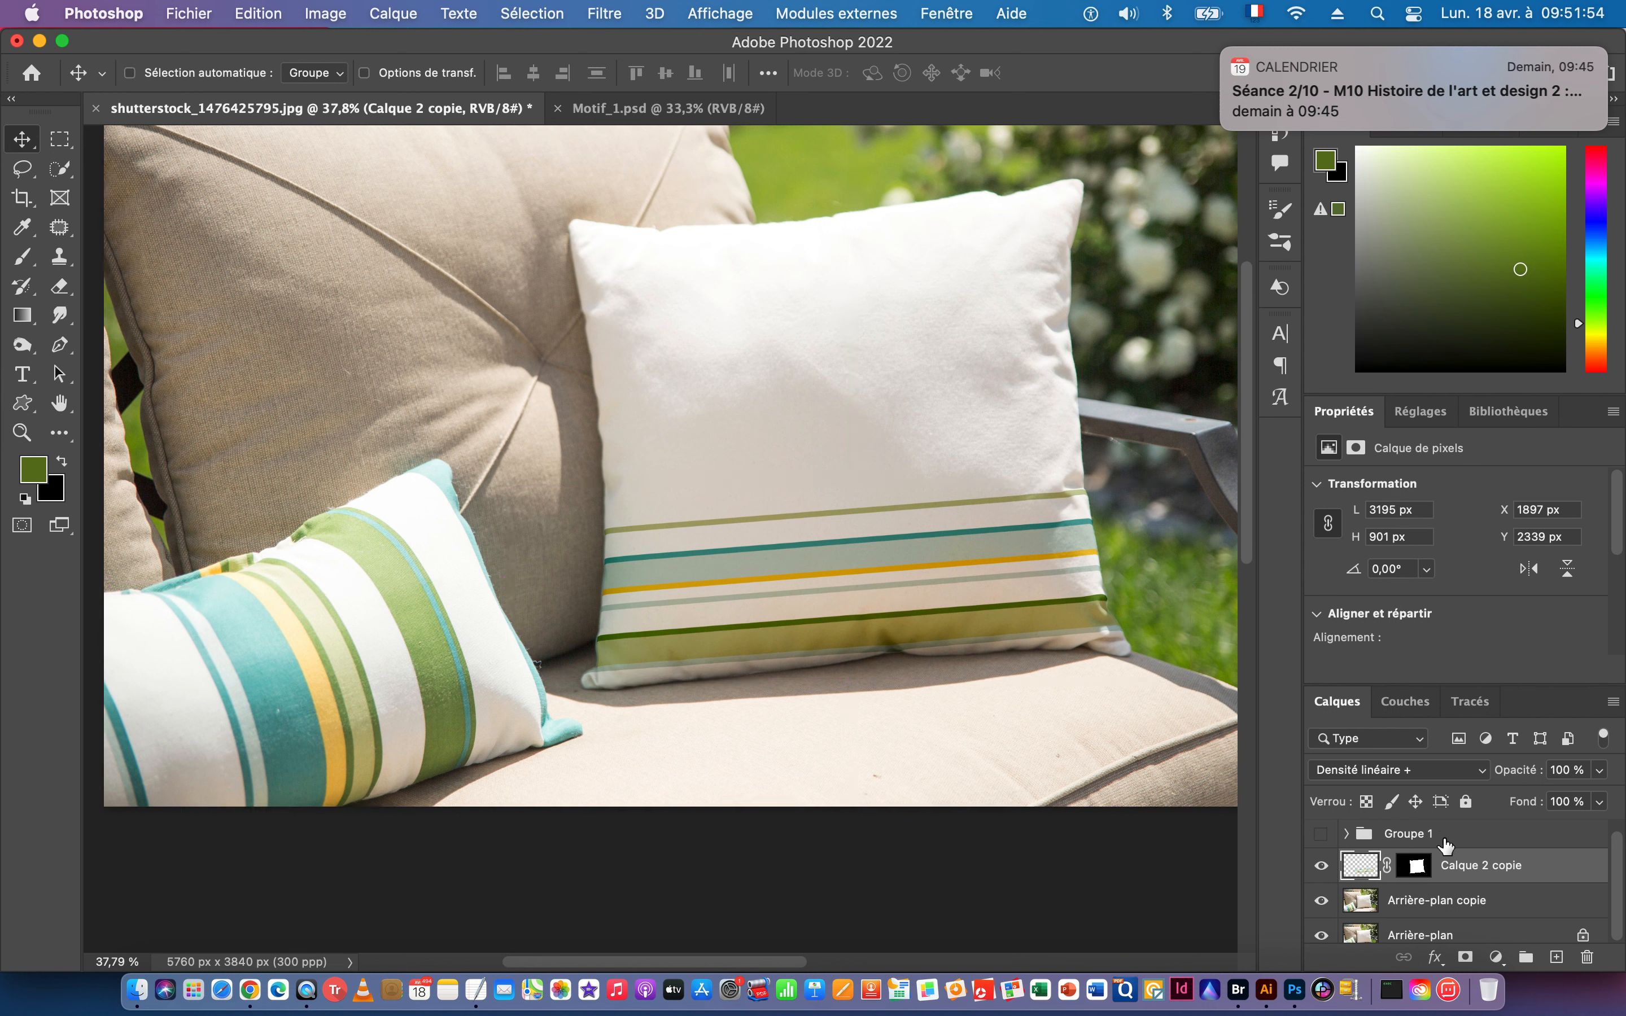
Set Calque 2 copie's blend mode to Produit and check the stripes against the whole cushion.
{"action": "left_click", "coordinate": [1372, 767]}
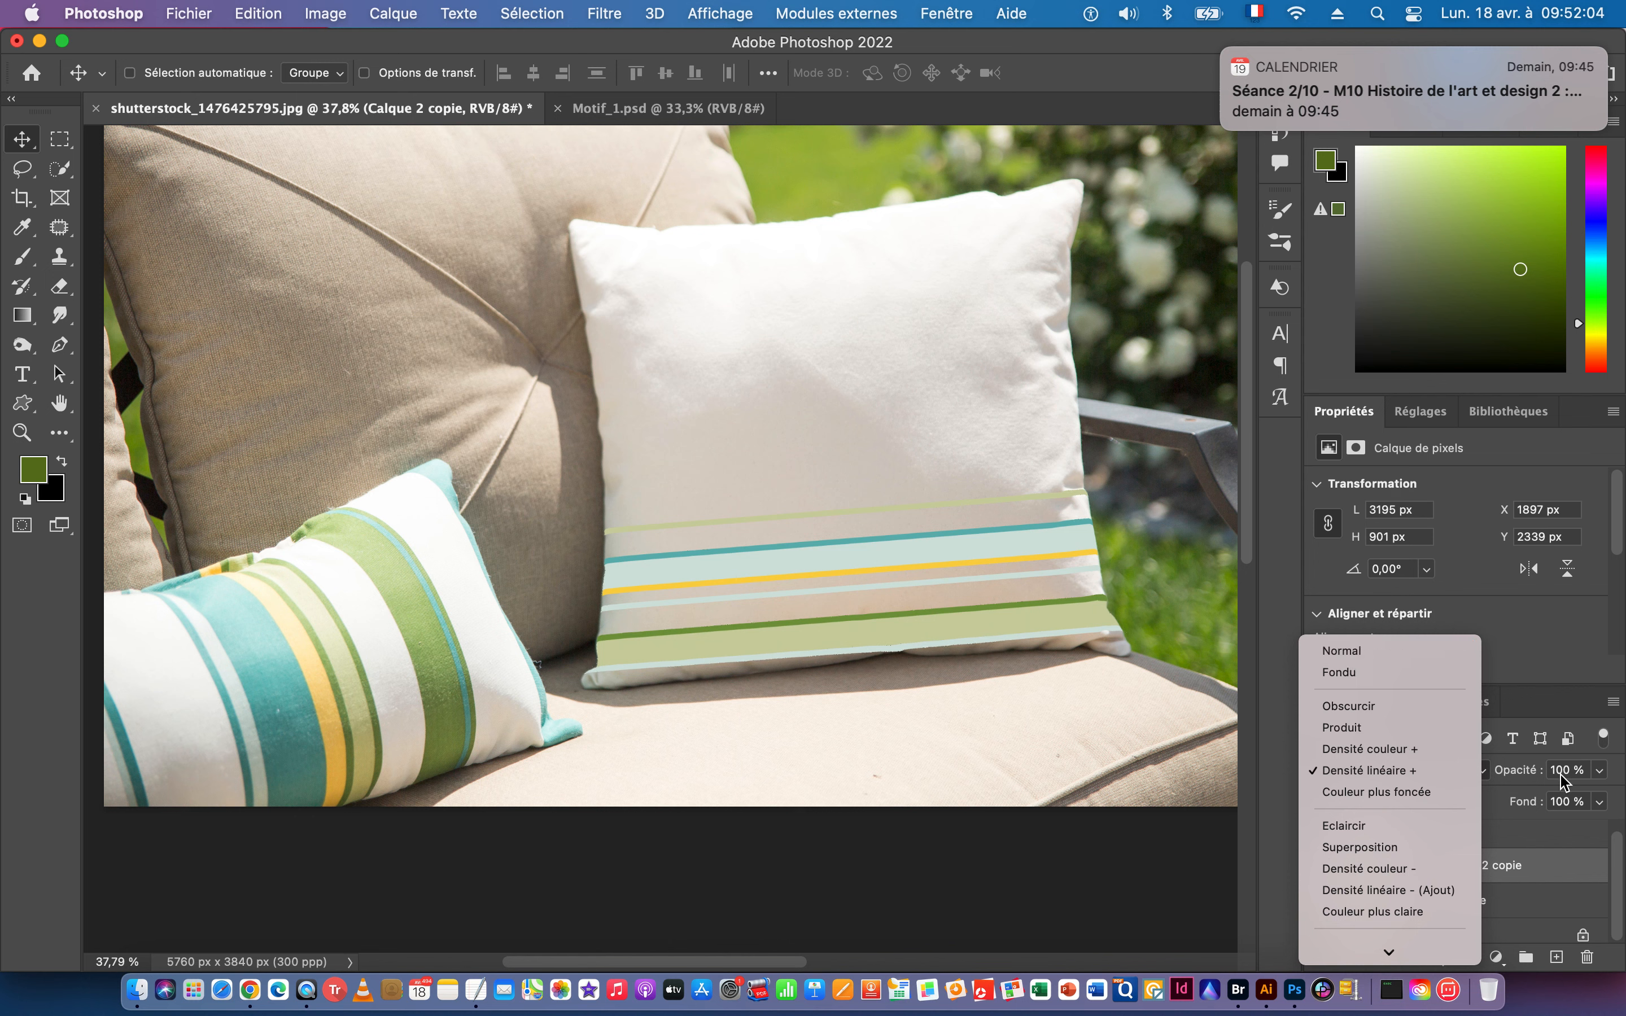
{"action": "left_click", "coordinate": [1374, 728]}
{"action": "key", "text": "super+space"}
{"action": "left_click", "coordinate": [1007, 610], "text": "super"}
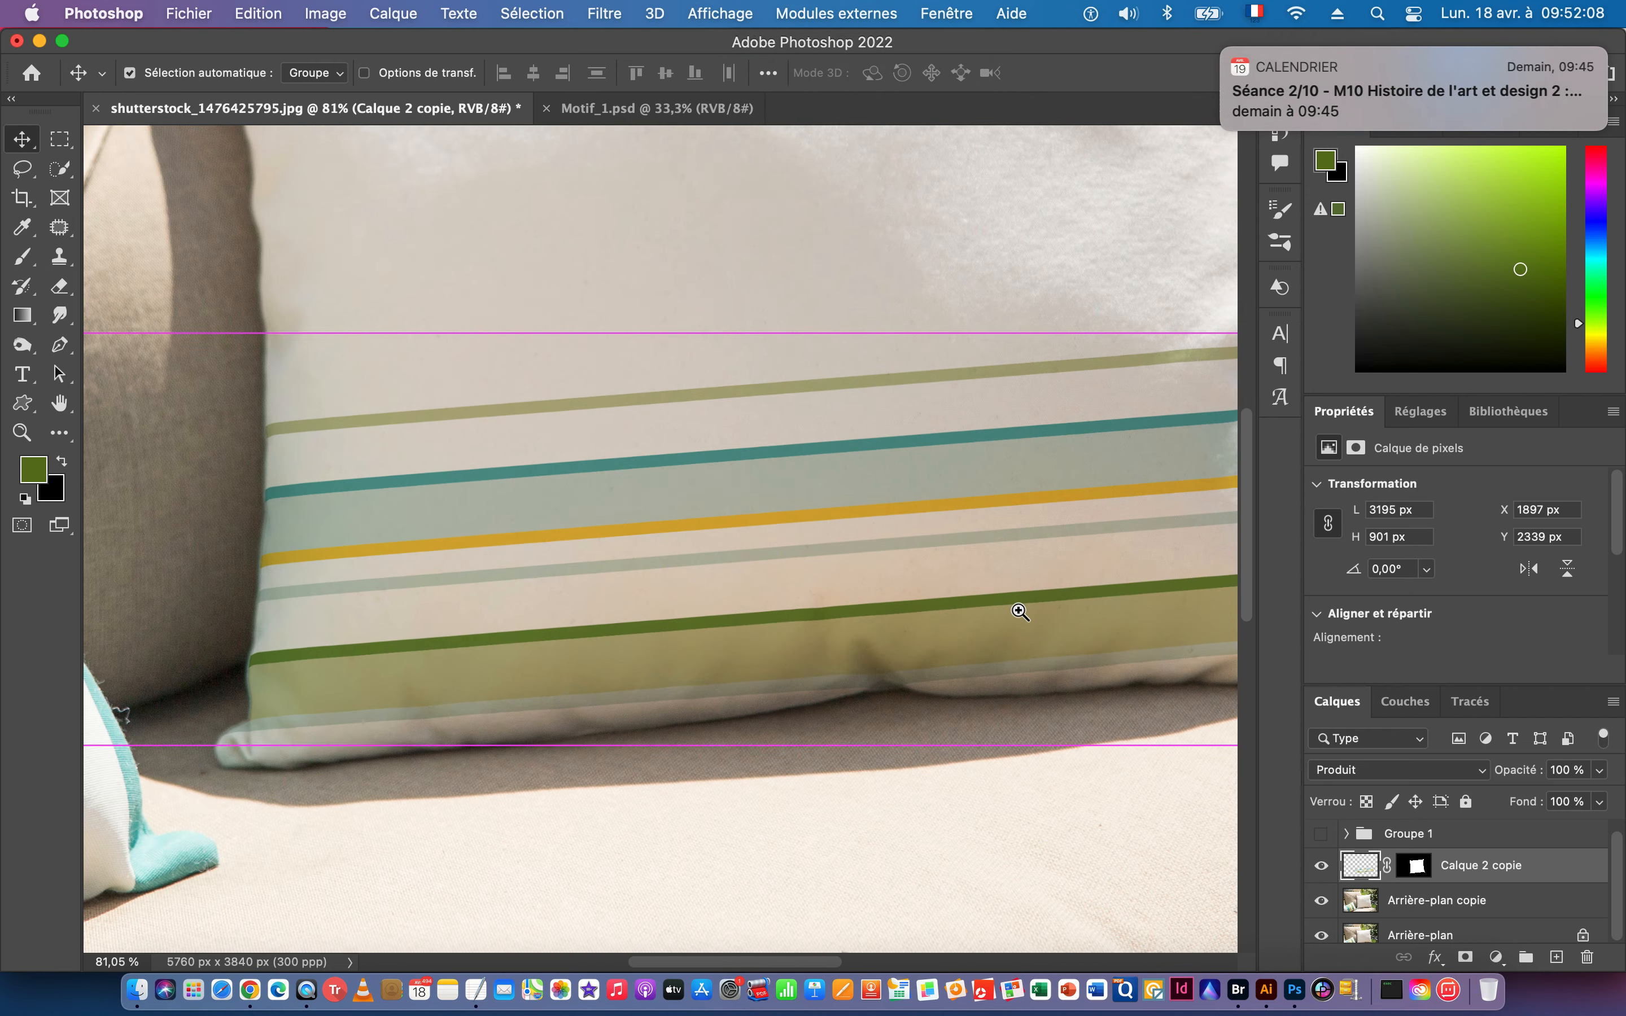
{"action": "key", "text": "super+space"}
{"action": "left_click", "coordinate": [862, 548], "text": "super"}
{"action": "left_click_drag", "start_coordinate": [862, 548], "coordinate": [979, 599]}
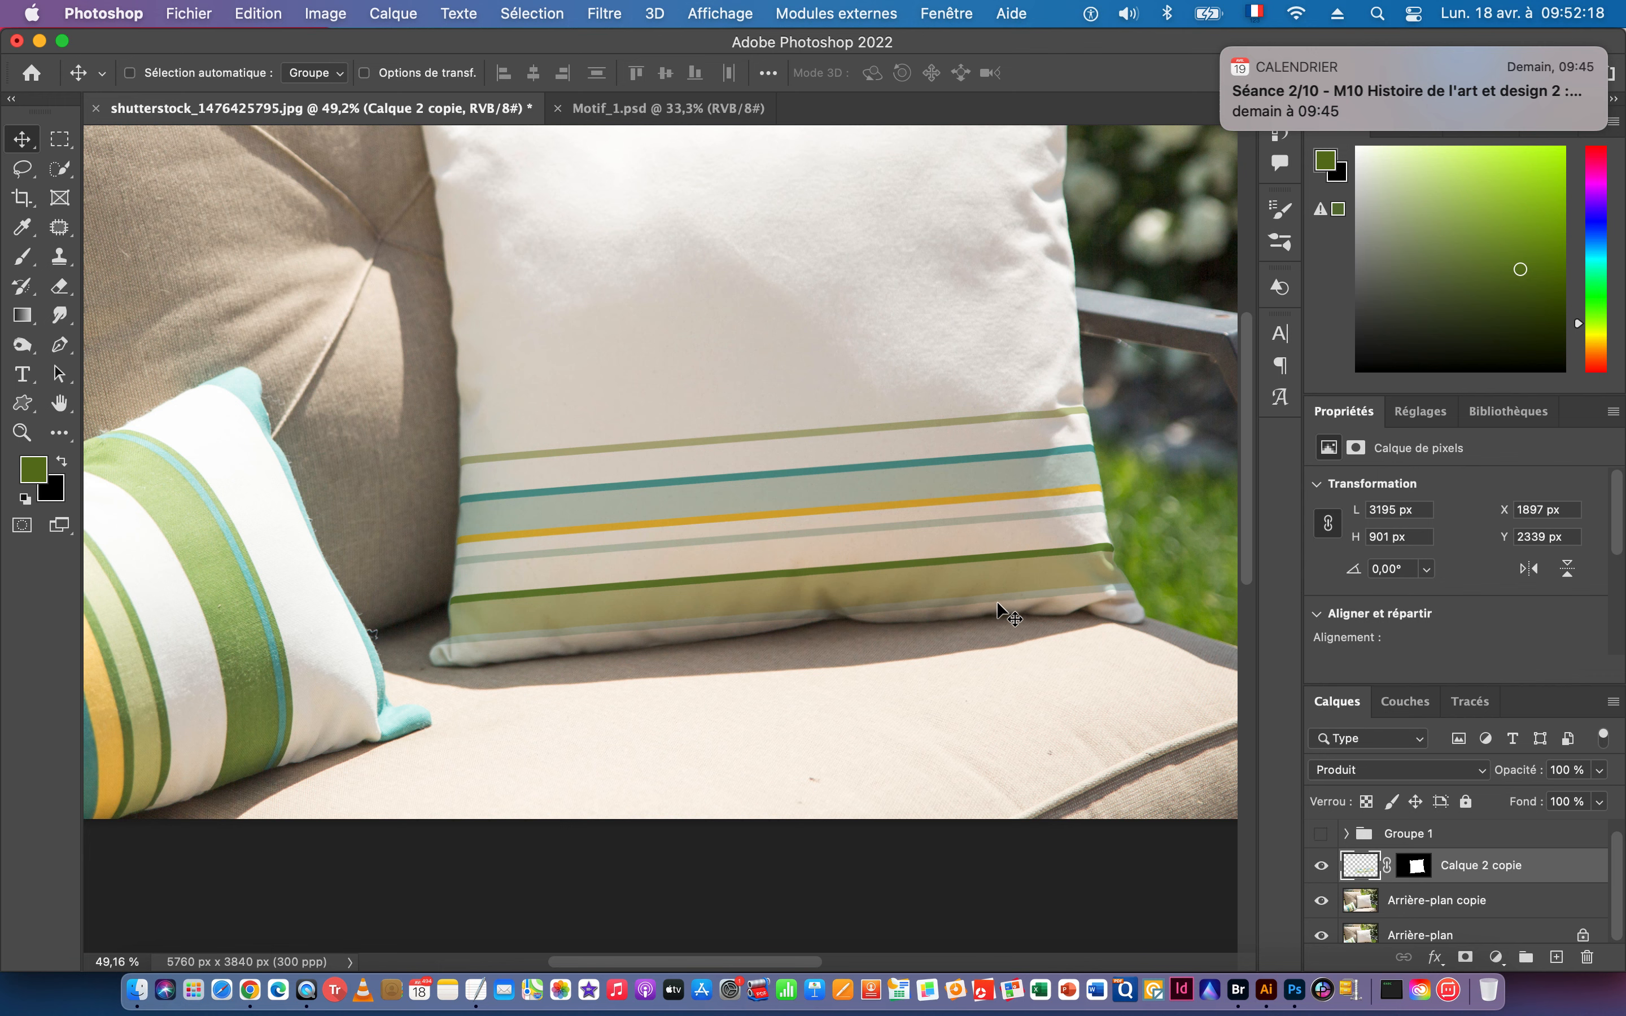
{"action": "mouse_move", "coordinate": [985, 606]}
{"action": "left_mouse_down"}
{"action": "mouse_move", "coordinate": [1008, 601]}
{"action": "mouse_move", "coordinate": [944, 592]}
{"action": "mouse_move", "coordinate": [1016, 608]}
{"action": "left_mouse_up"}
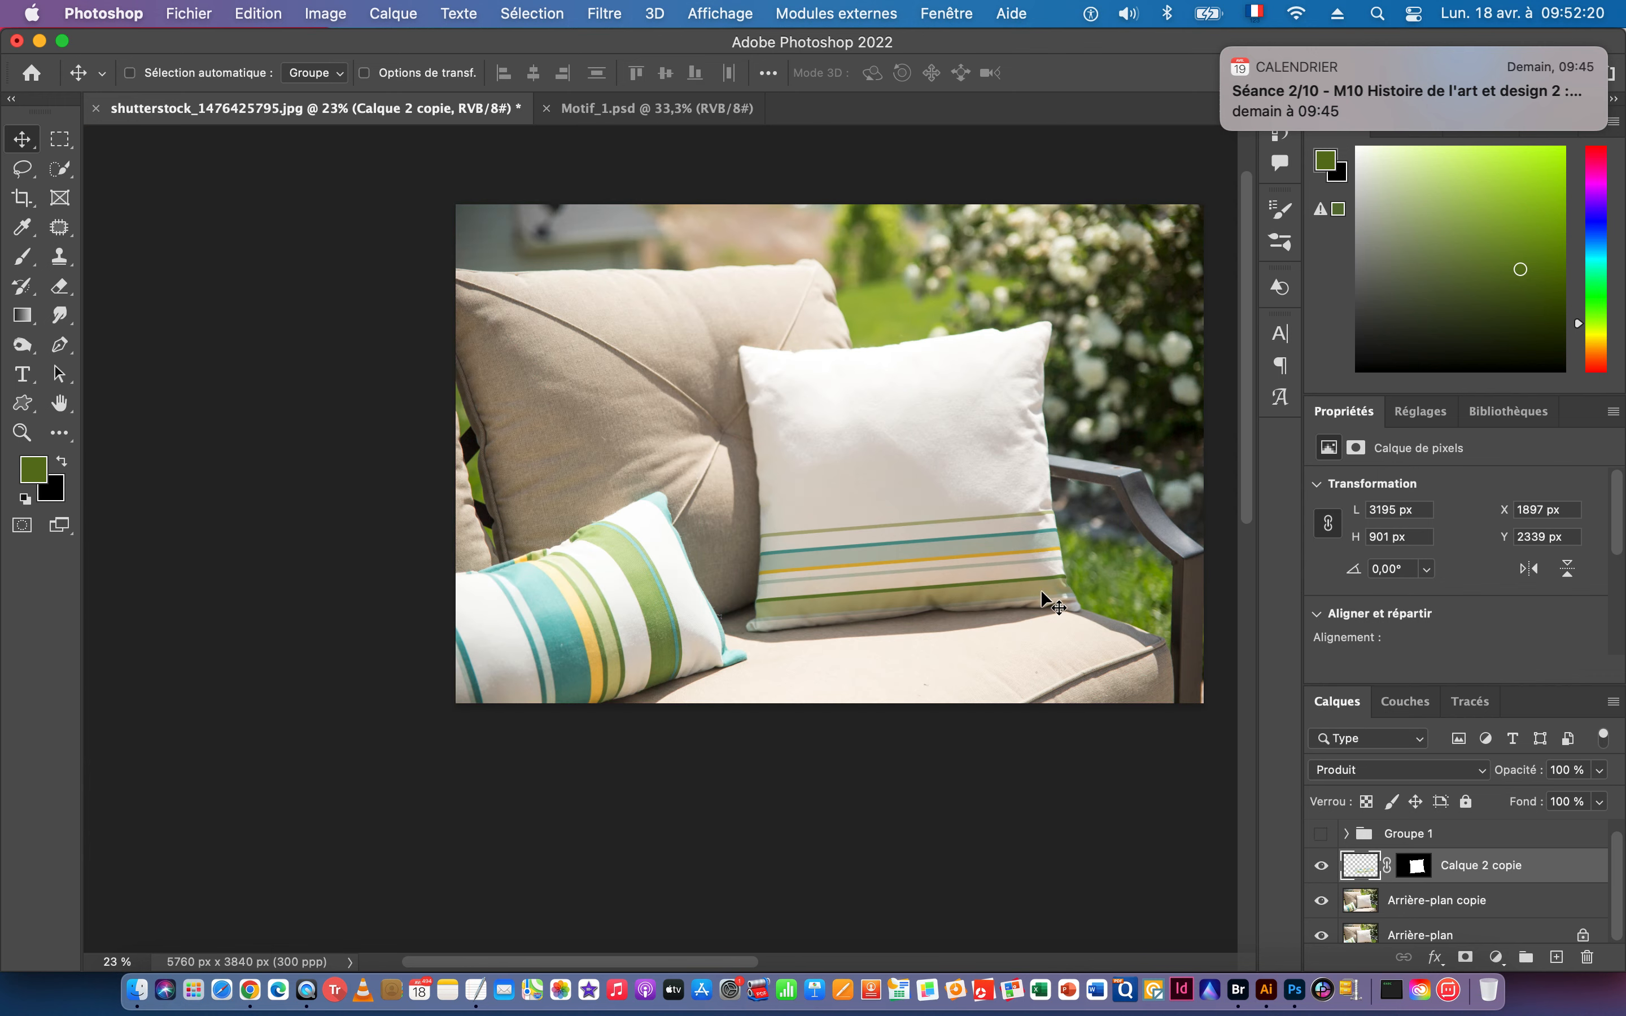
{"action": "left_click_drag", "start_coordinate": [773, 349], "coordinate": [656, 404]}
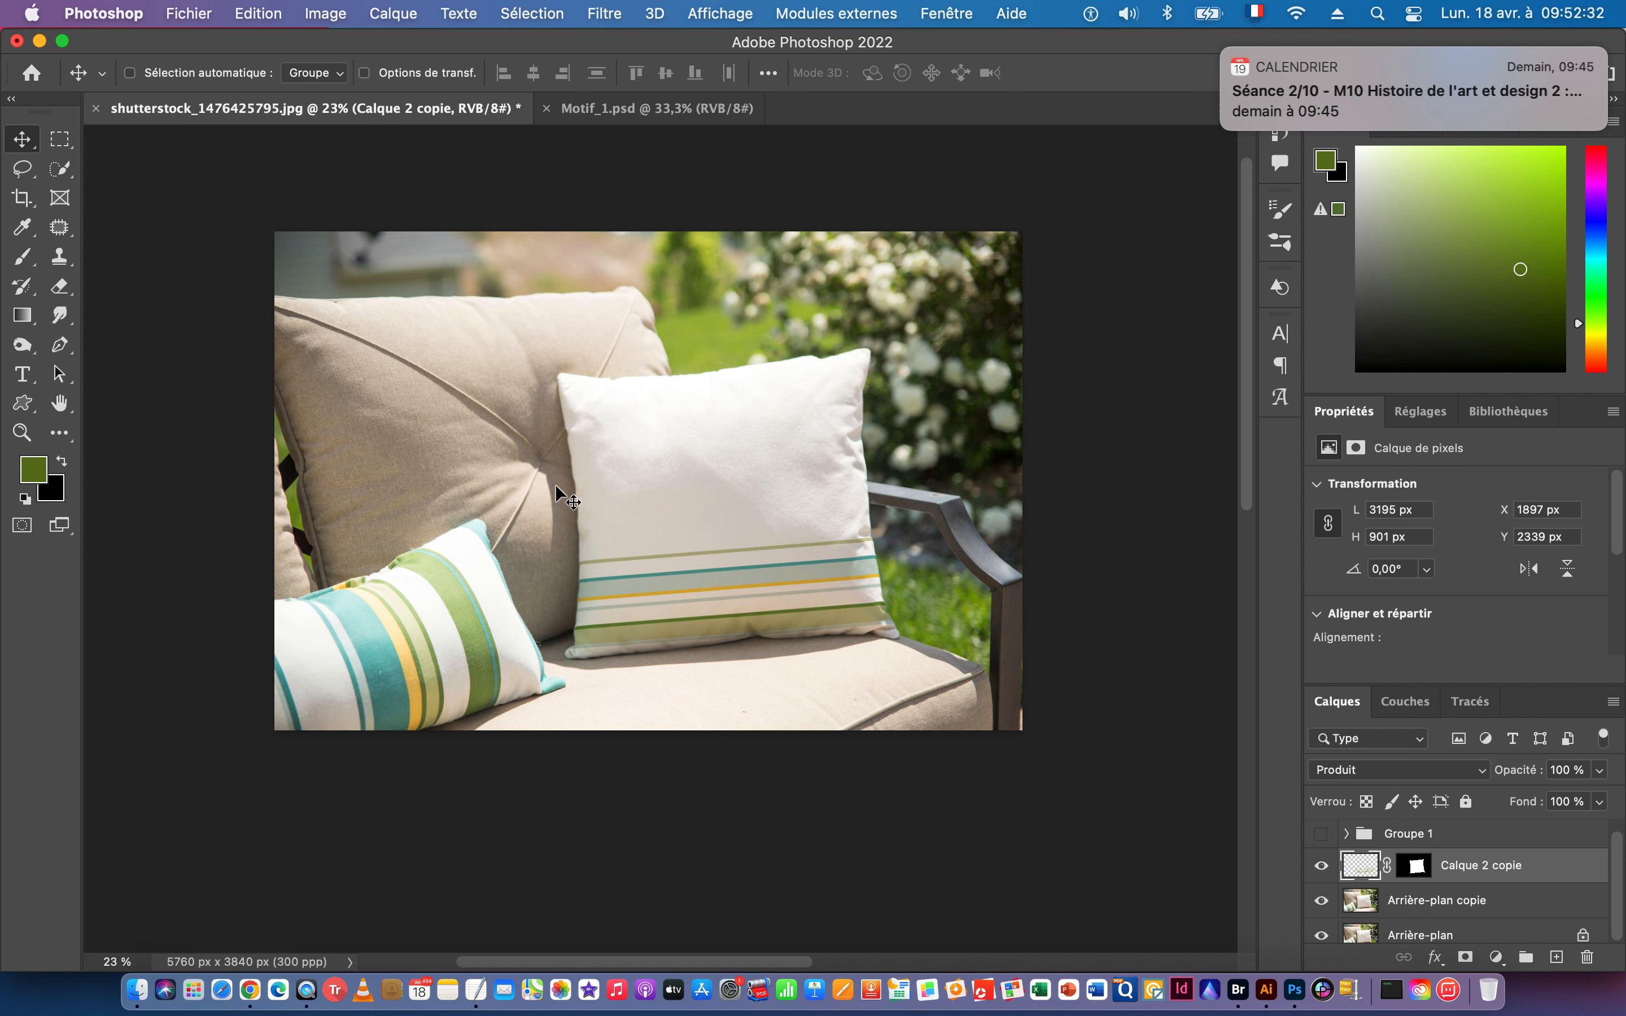
Switch to Illustrator and scale the linked cushion photo down proportionally to about 93 × 62 mm.
{"action": "key", "text": "super+Tab"}
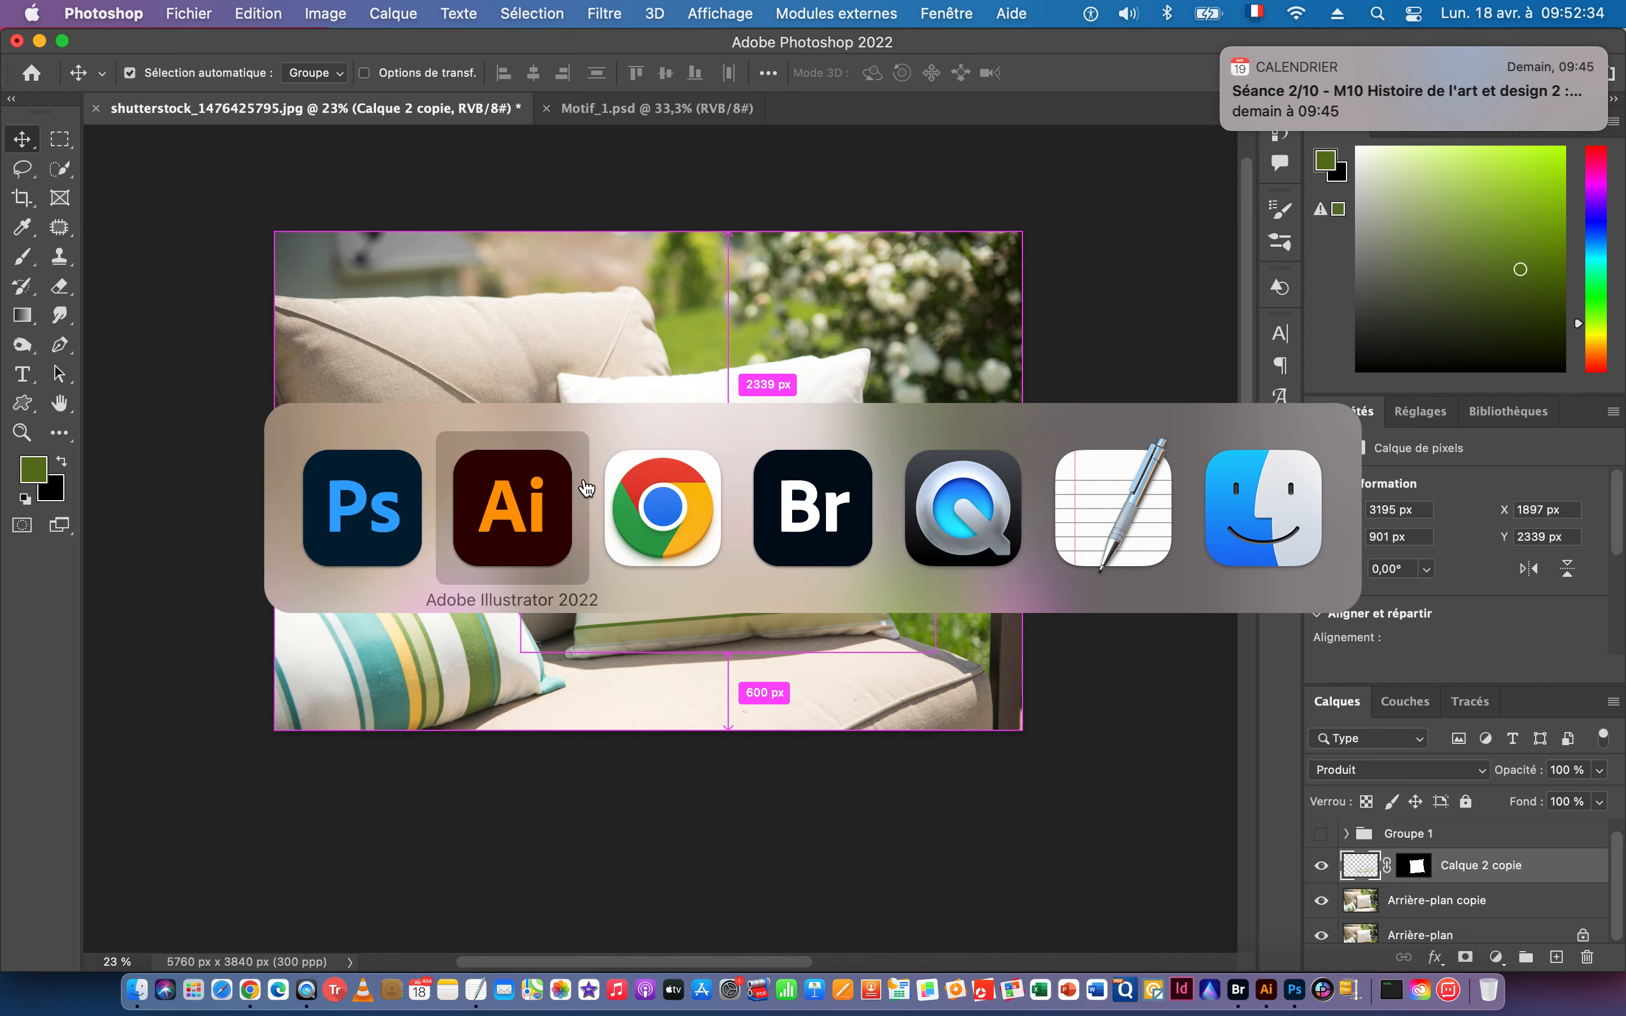
{"action": "left_click", "coordinate": [528, 492]}
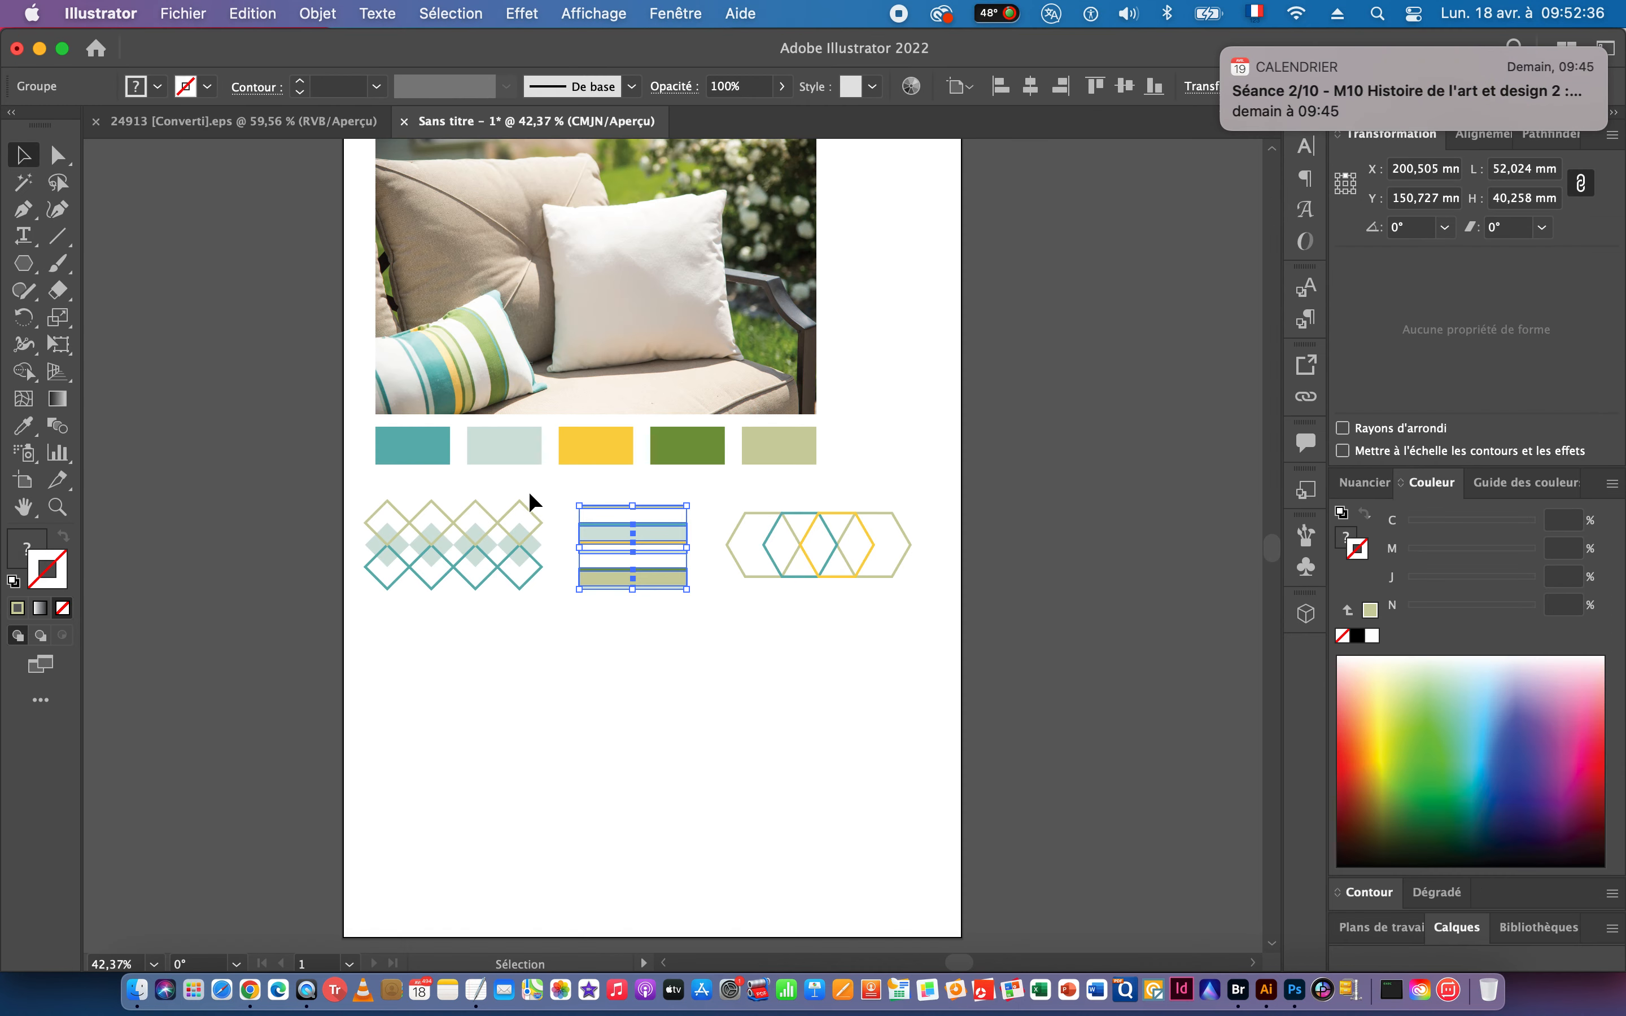
{"action": "left_click", "coordinate": [307, 402]}
{"action": "scroll", "coordinate": [625, 490], "scroll_direction": "up", "scroll_amount": 2}
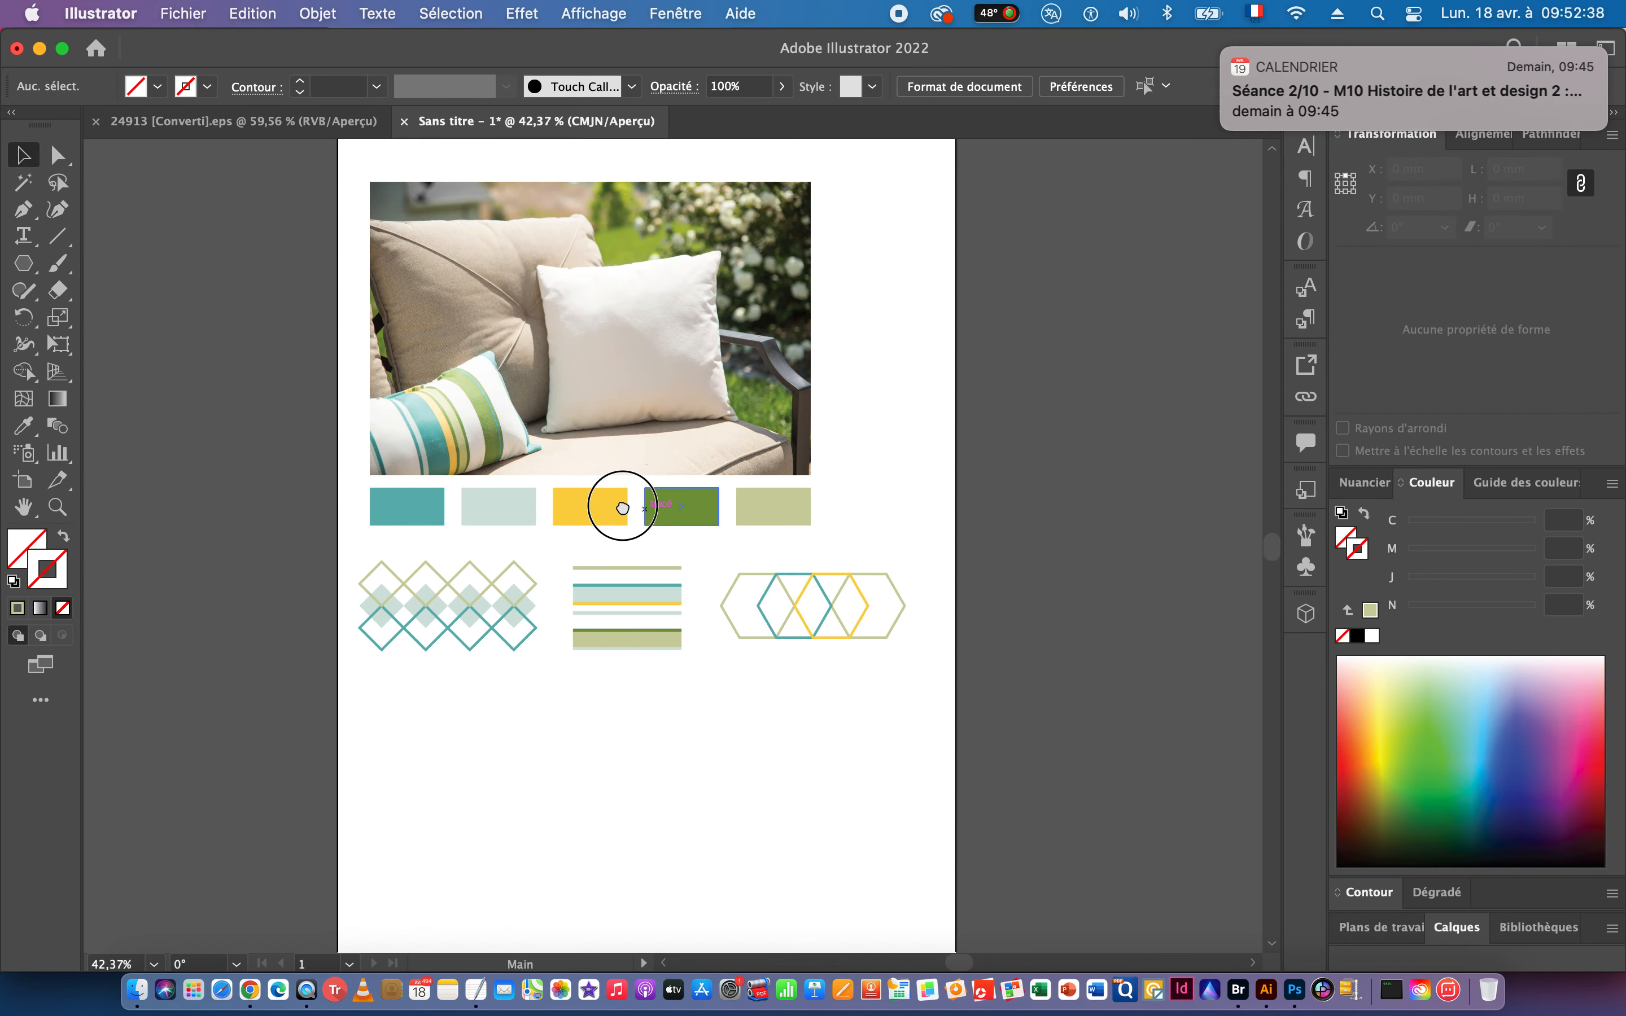
{"action": "left_click", "coordinate": [580, 394]}
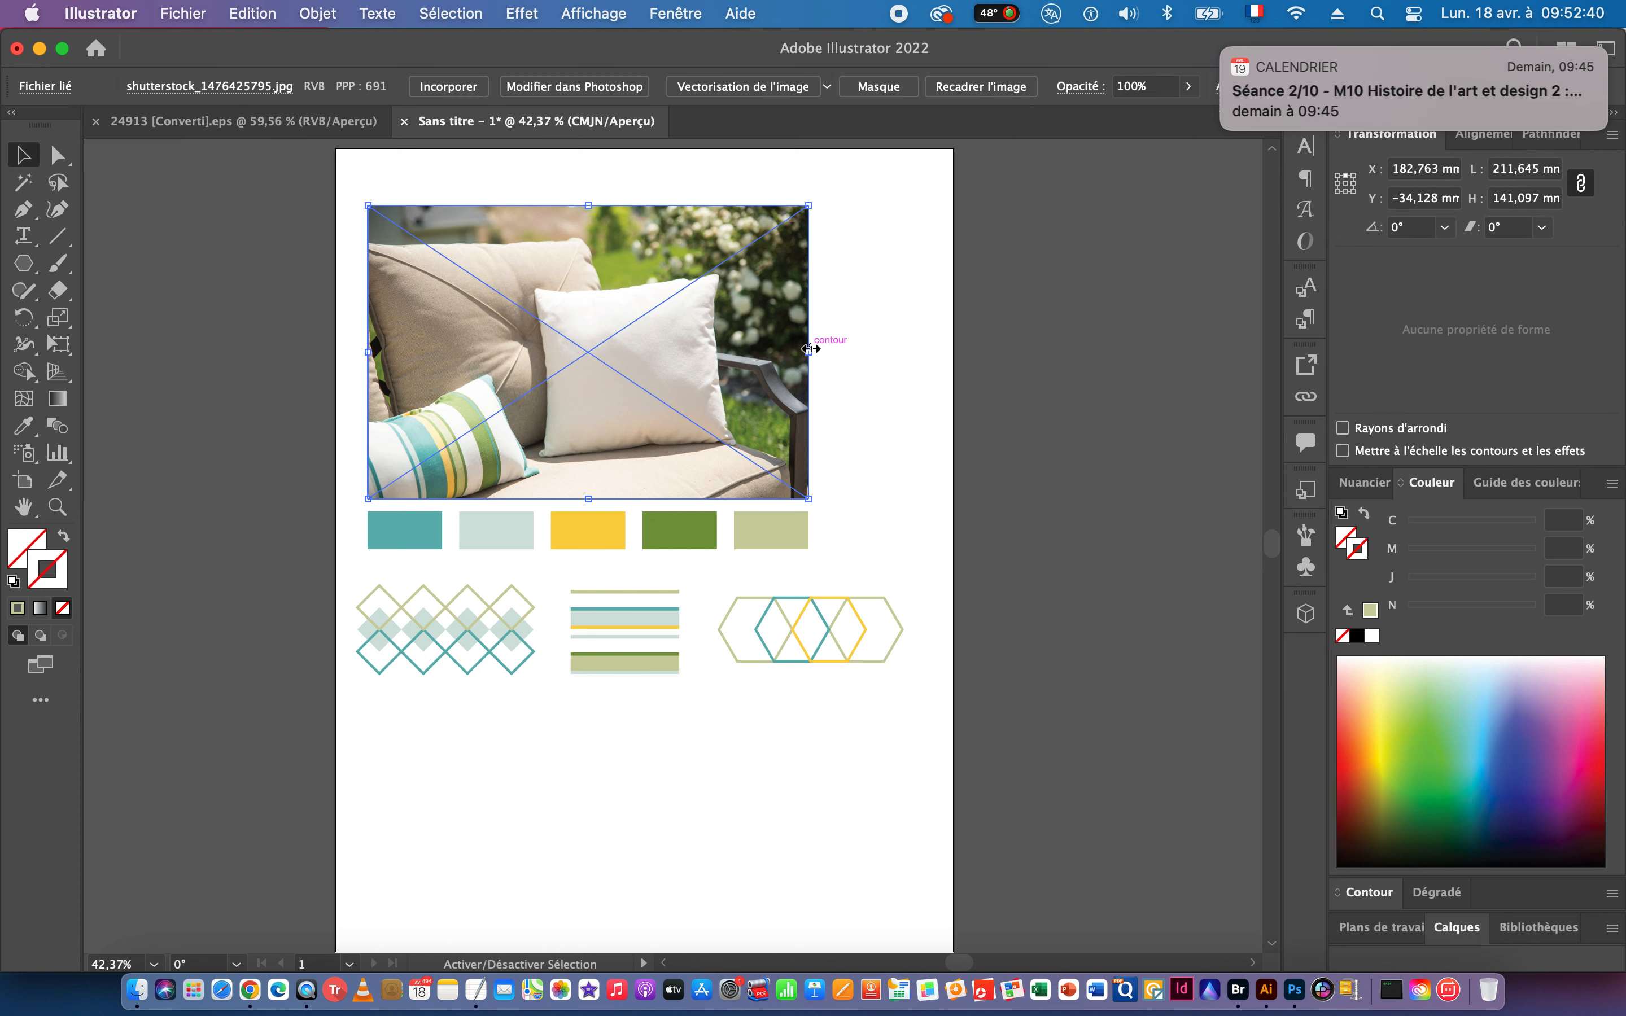
{"action": "left_click_drag", "start_coordinate": [808, 351], "coordinate": [562, 350]}
Switch back to Photoshop, select the entire canvas of the cushion photo and copy all visible layers merged.
{"action": "key", "text": "super+Tab"}
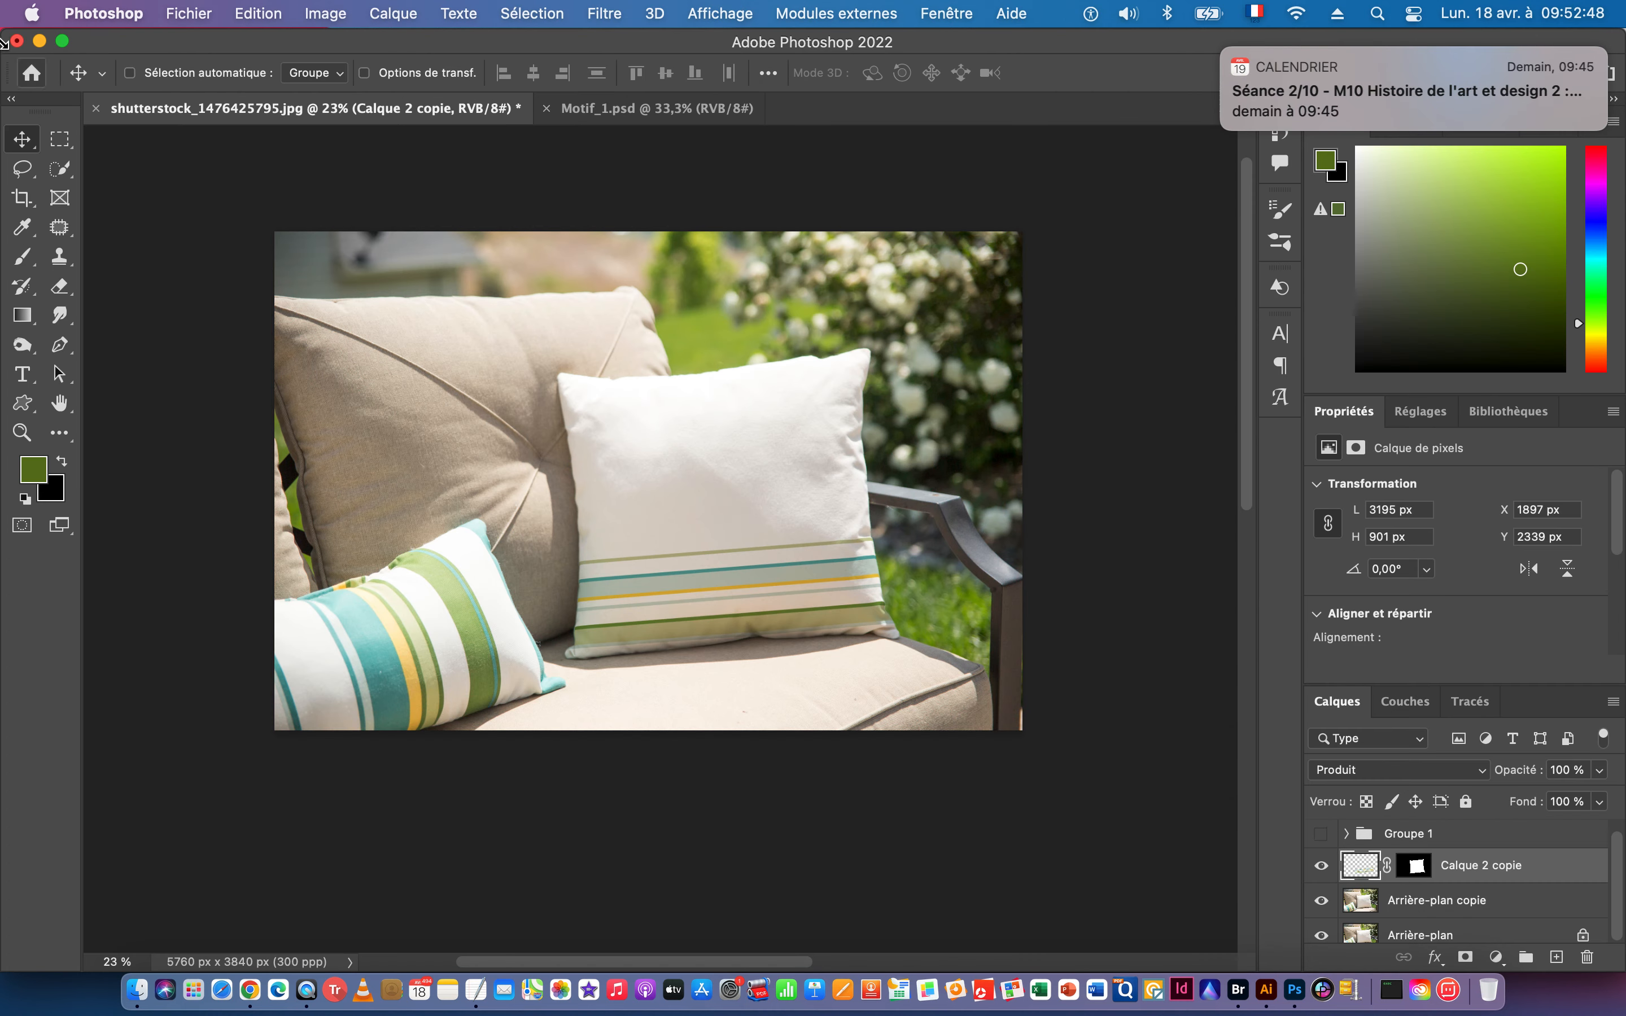
{"action": "left_click", "coordinate": [530, 15]}
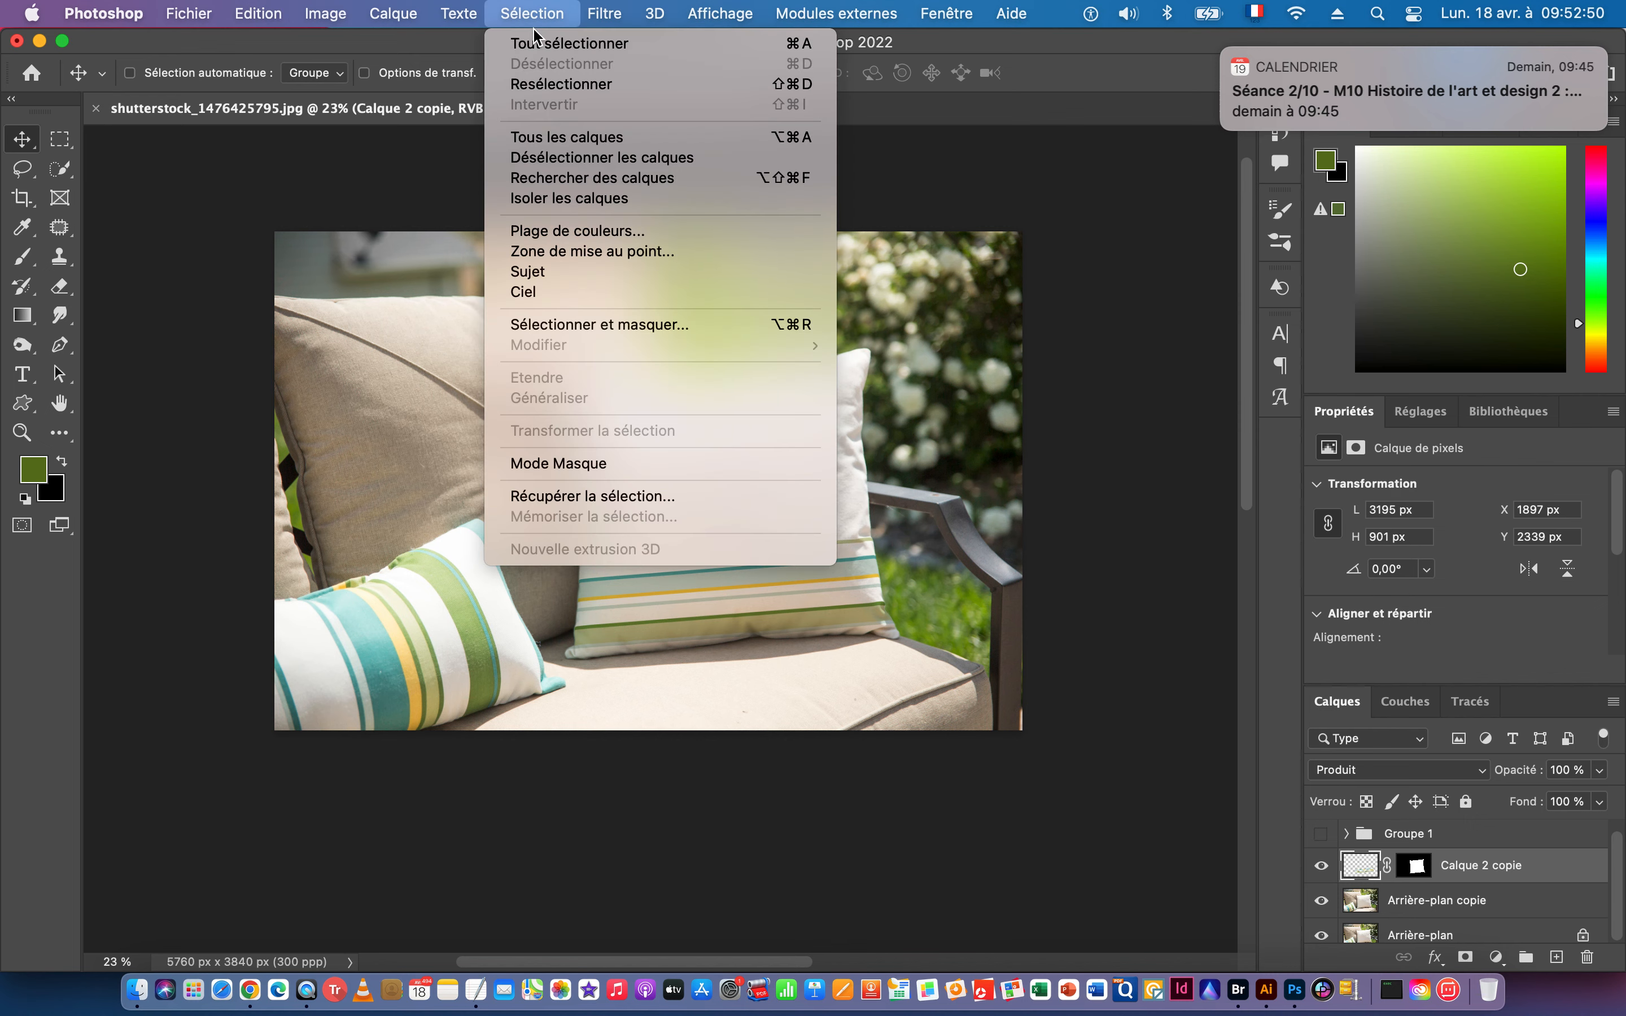
{"action": "left_click", "coordinate": [554, 46]}
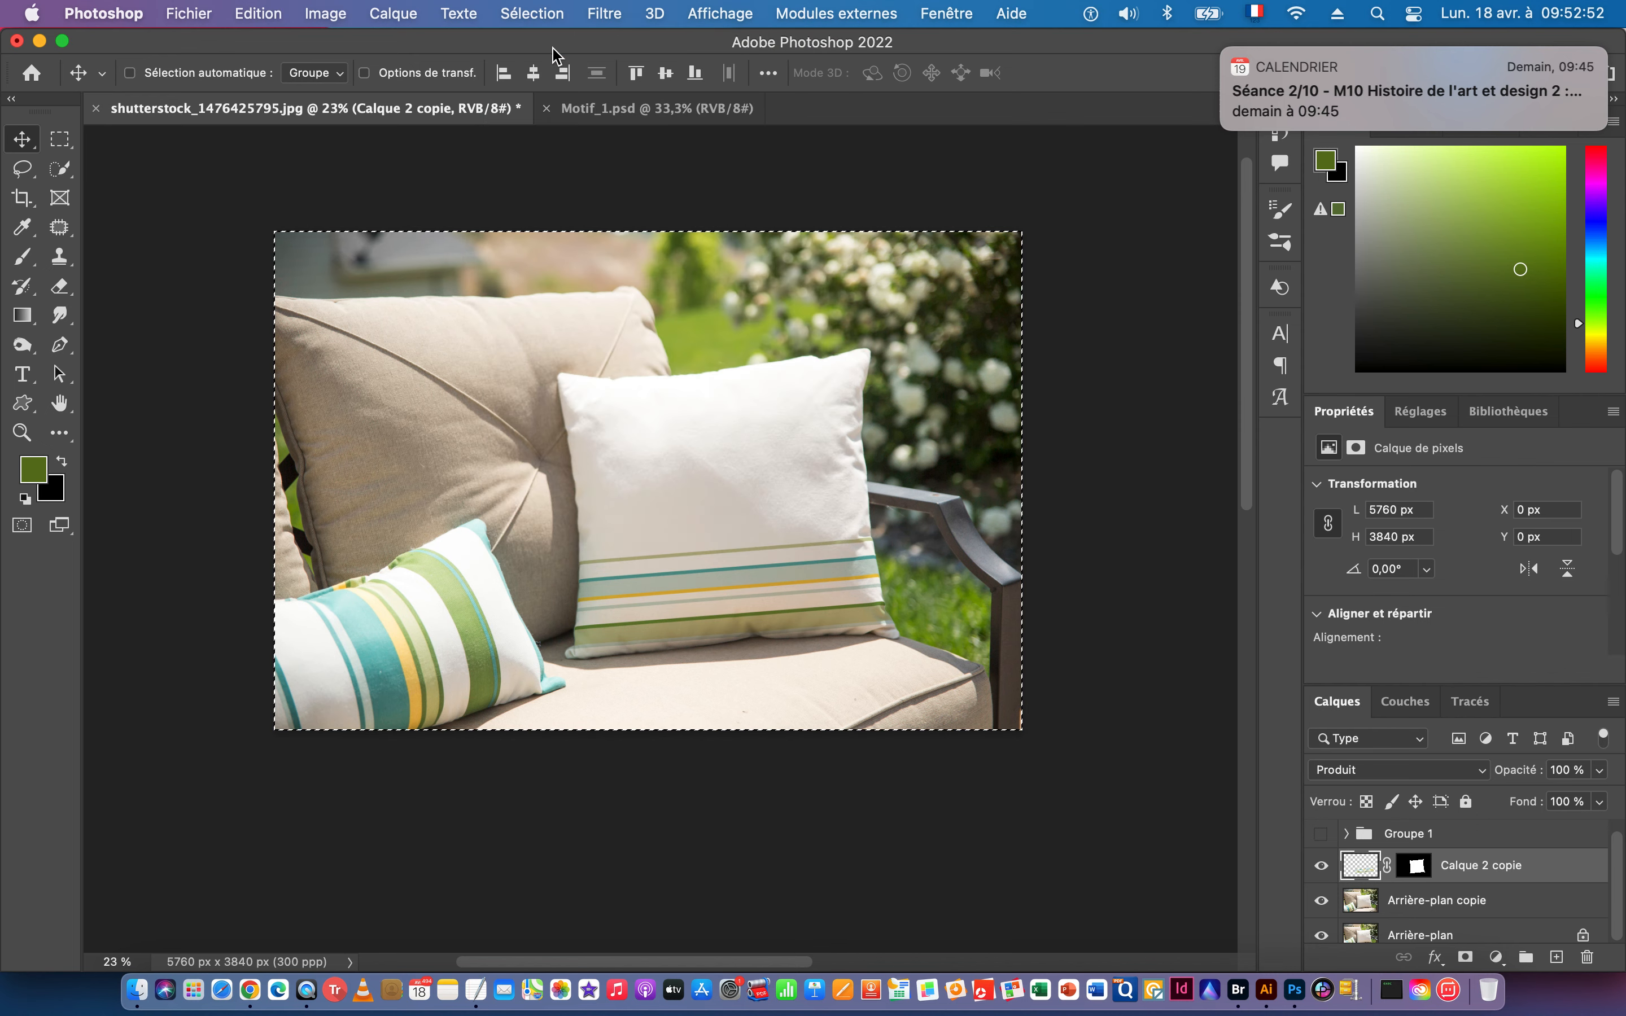
{"action": "left_click", "coordinate": [270, 16]}
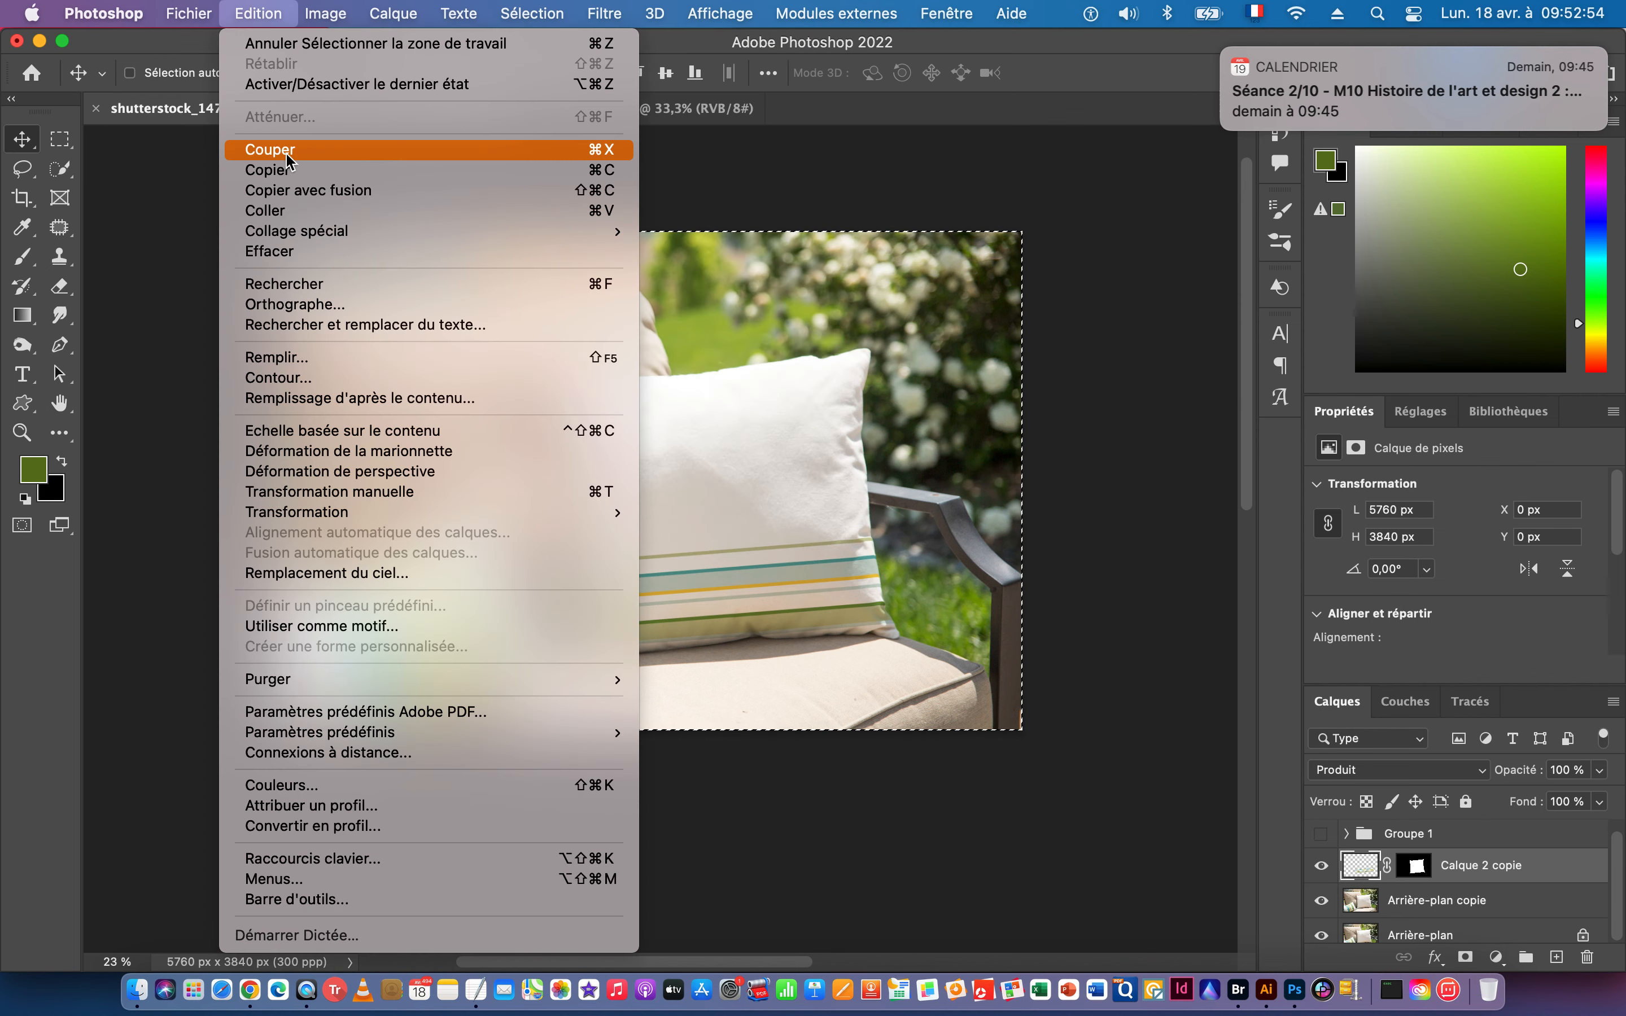
{"action": "mouse_move", "coordinate": [291, 240]}
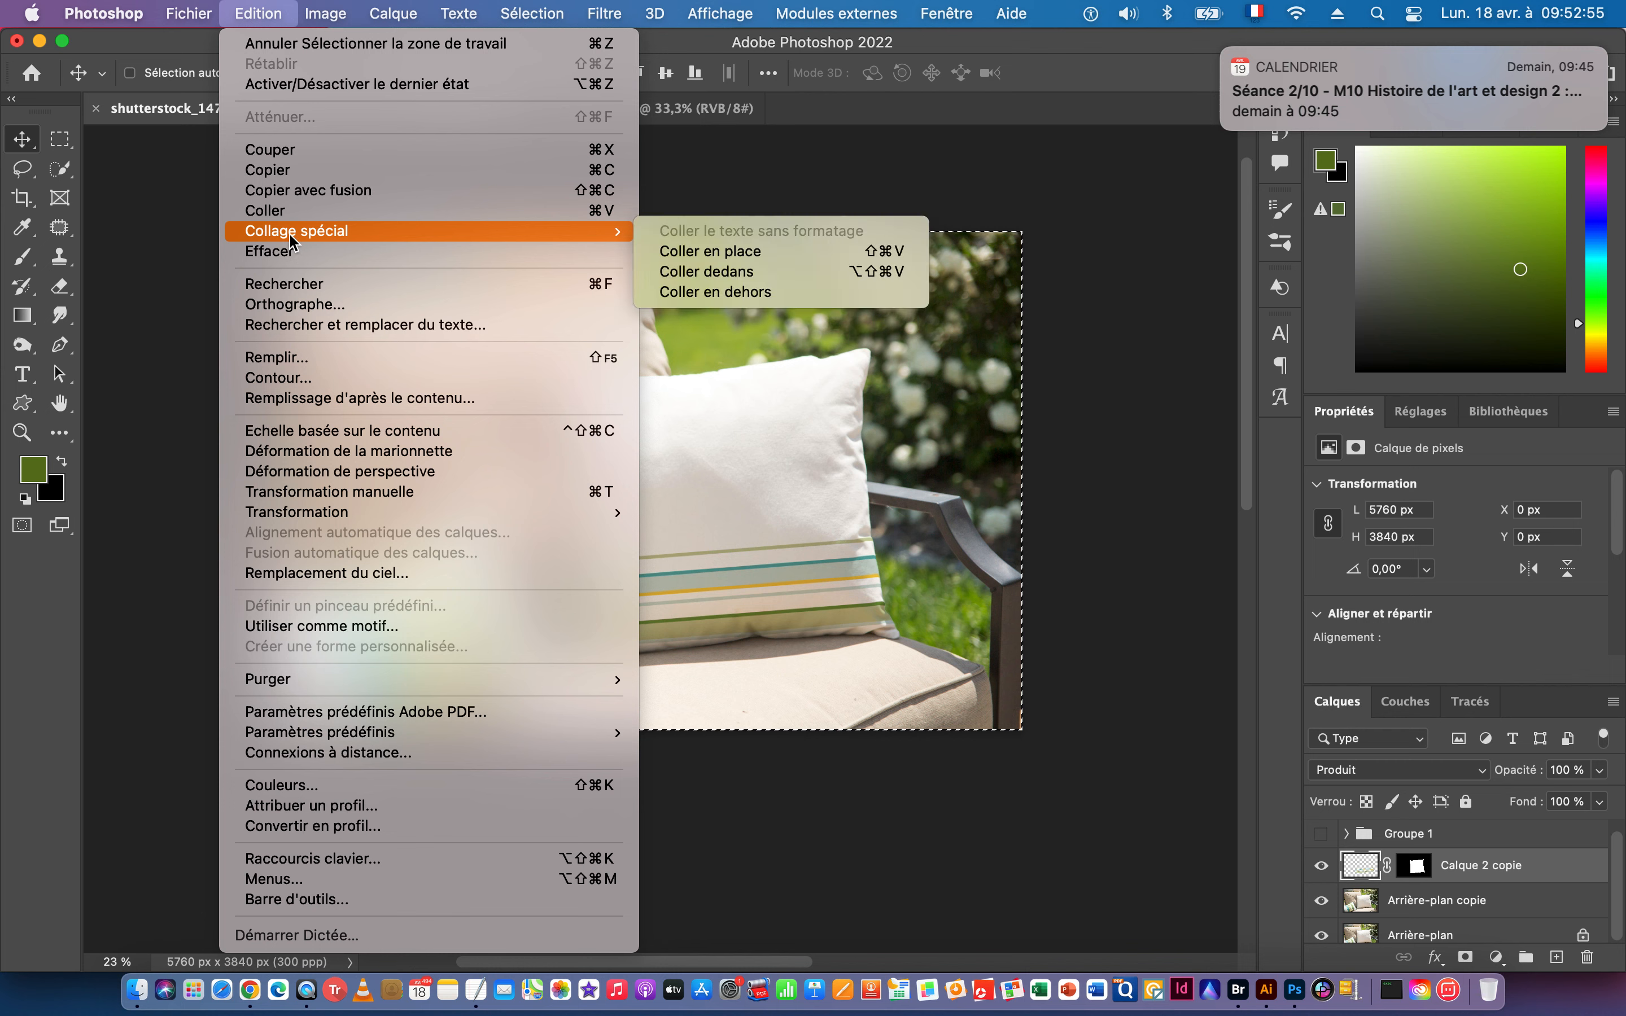
{"action": "left_click", "coordinate": [305, 191]}
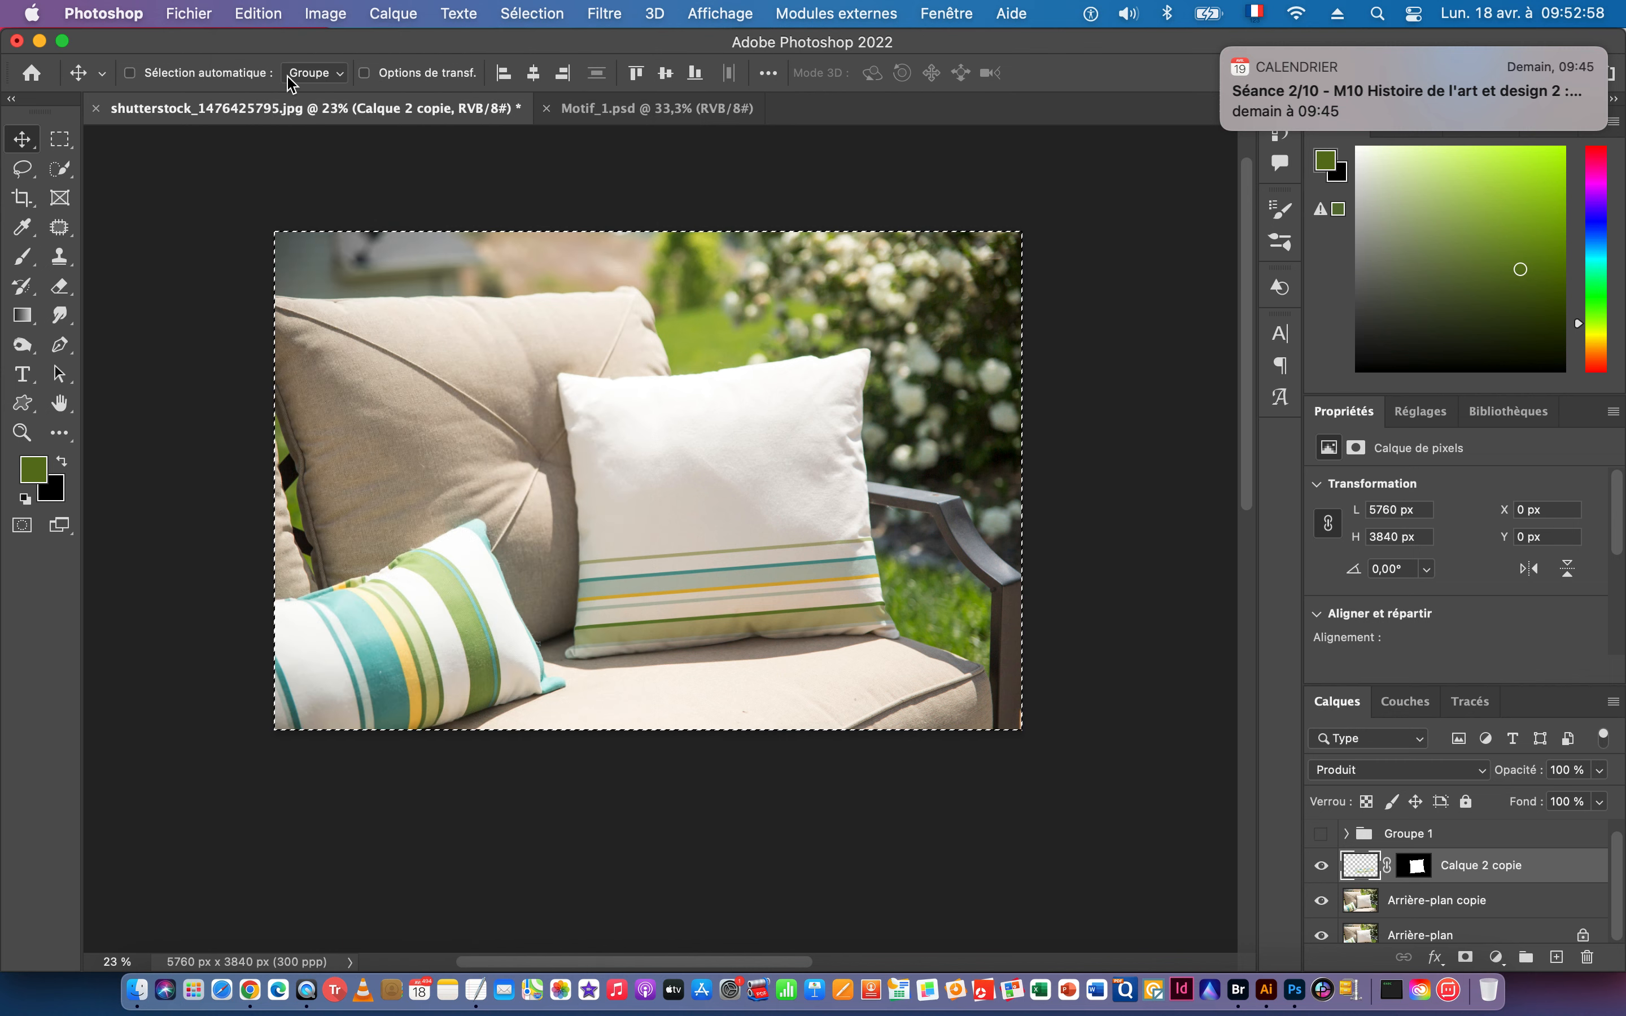
Switch to Illustrator and deselect the linked cushion photo on the artboard.
{"action": "key", "text": "super+Tab"}
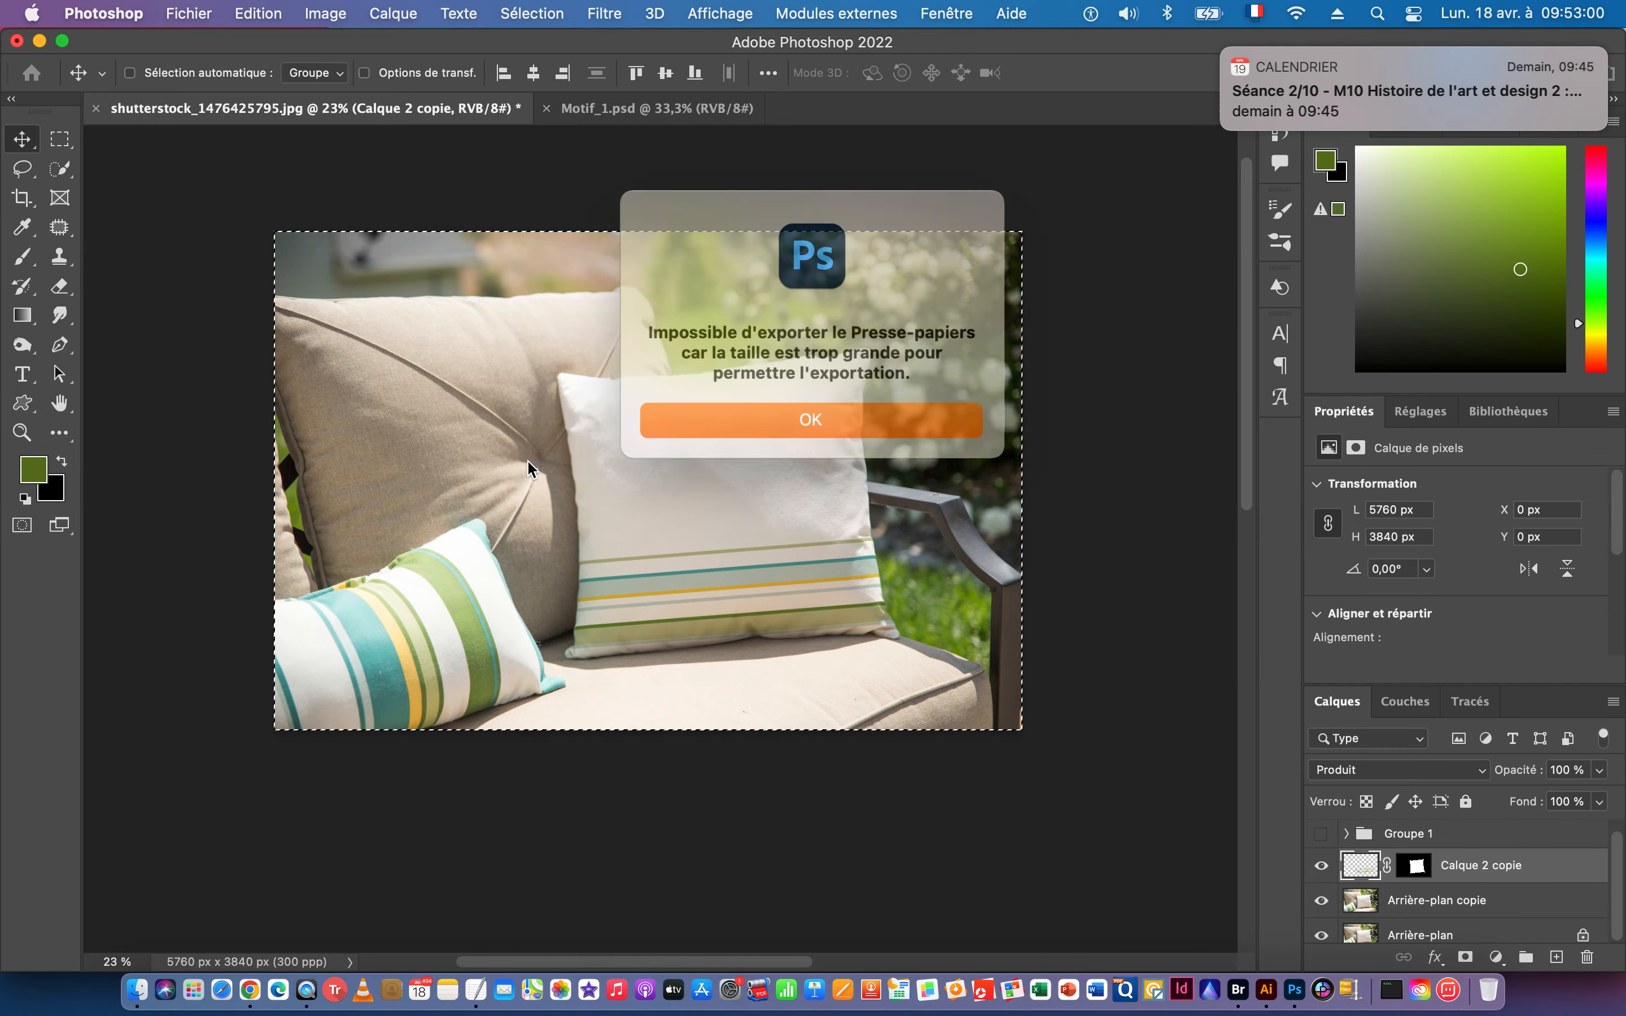
{"action": "left_click", "coordinate": [791, 409]}
{"action": "key", "text": "super+Tab"}
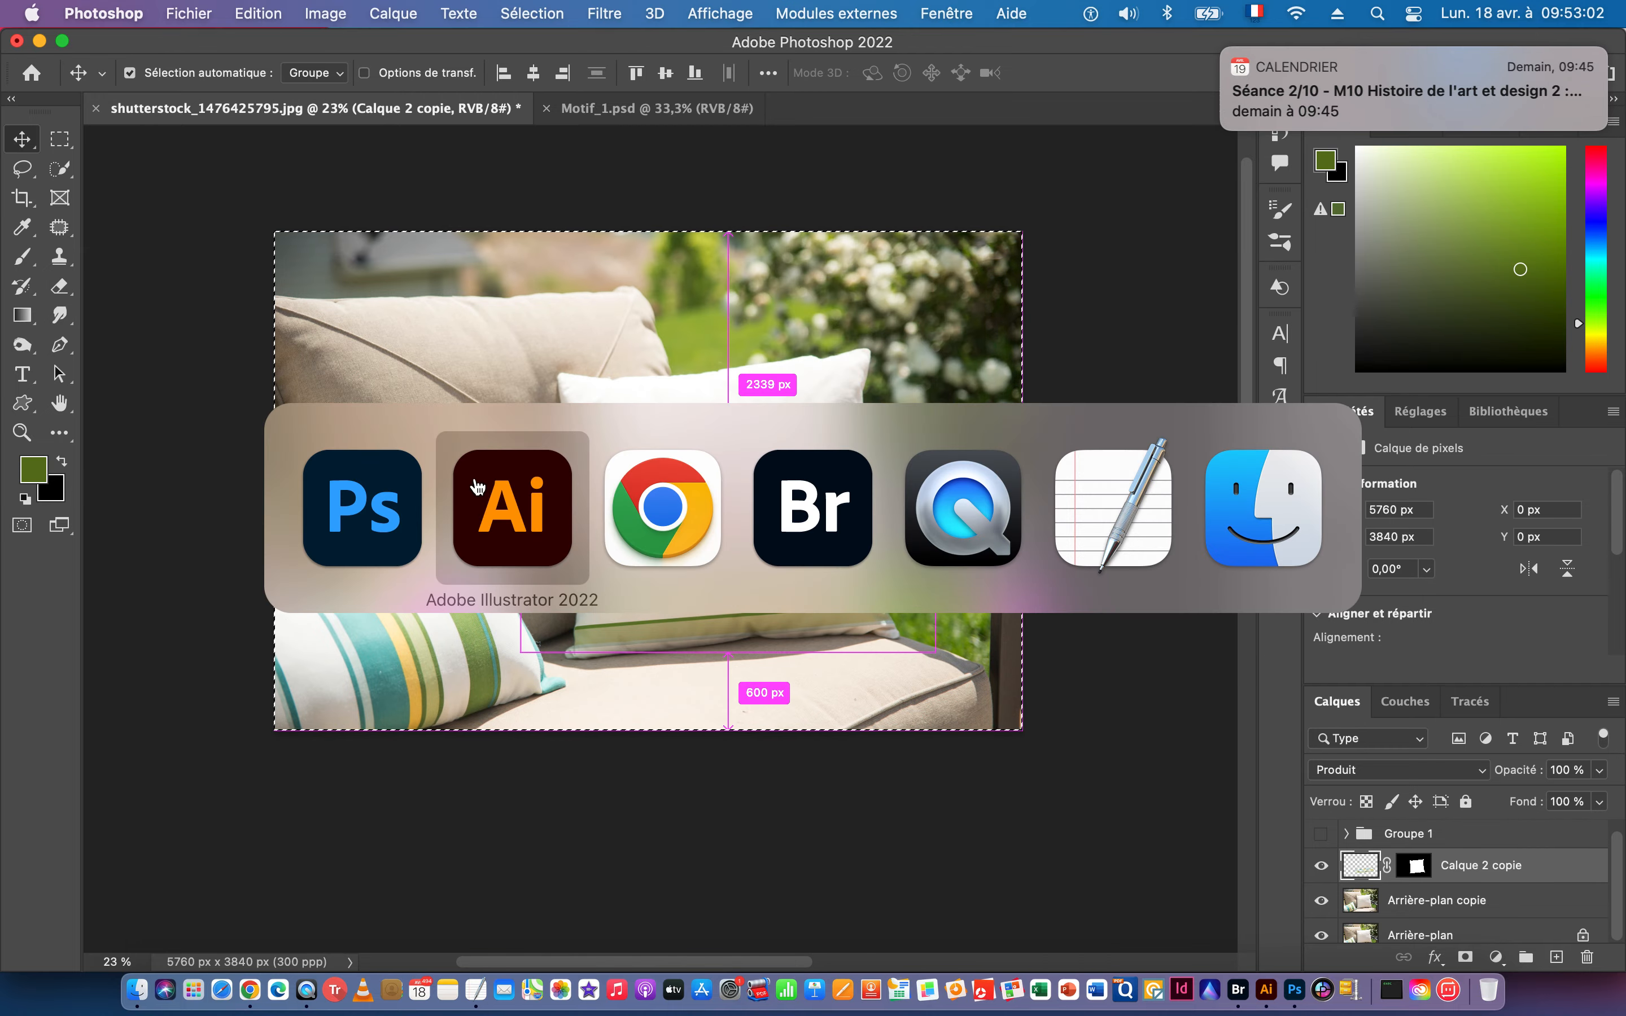
{"action": "key", "text": "super"}
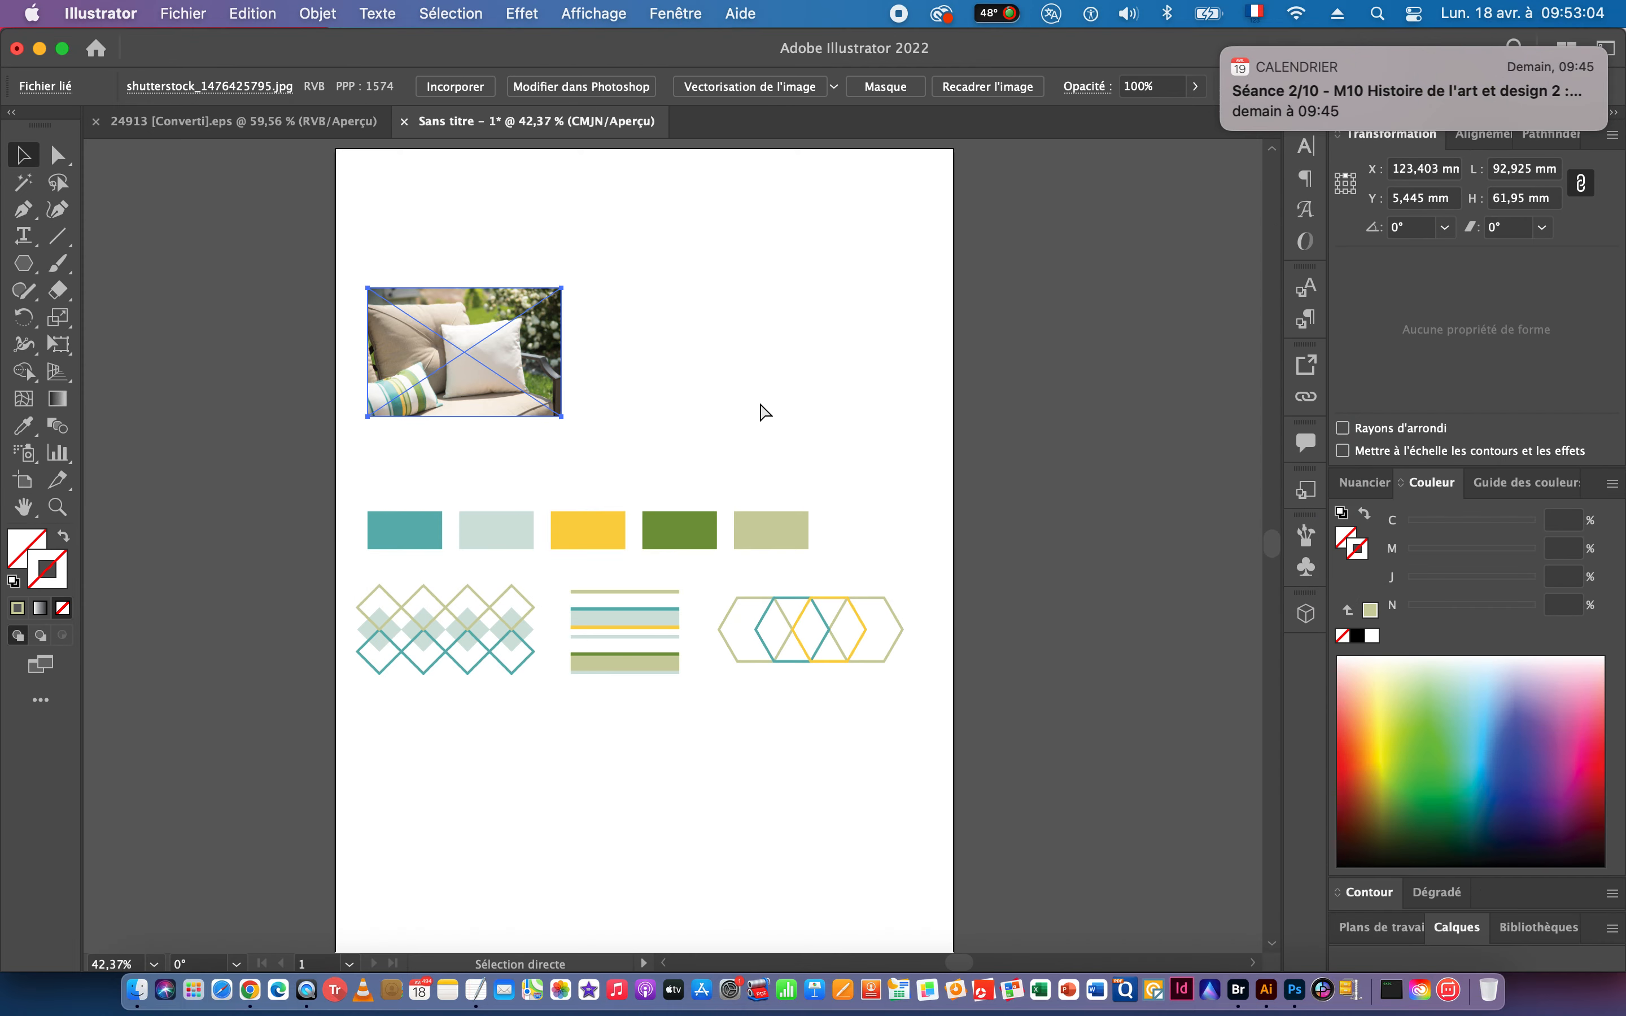
{"action": "left_click", "coordinate": [752, 326]}
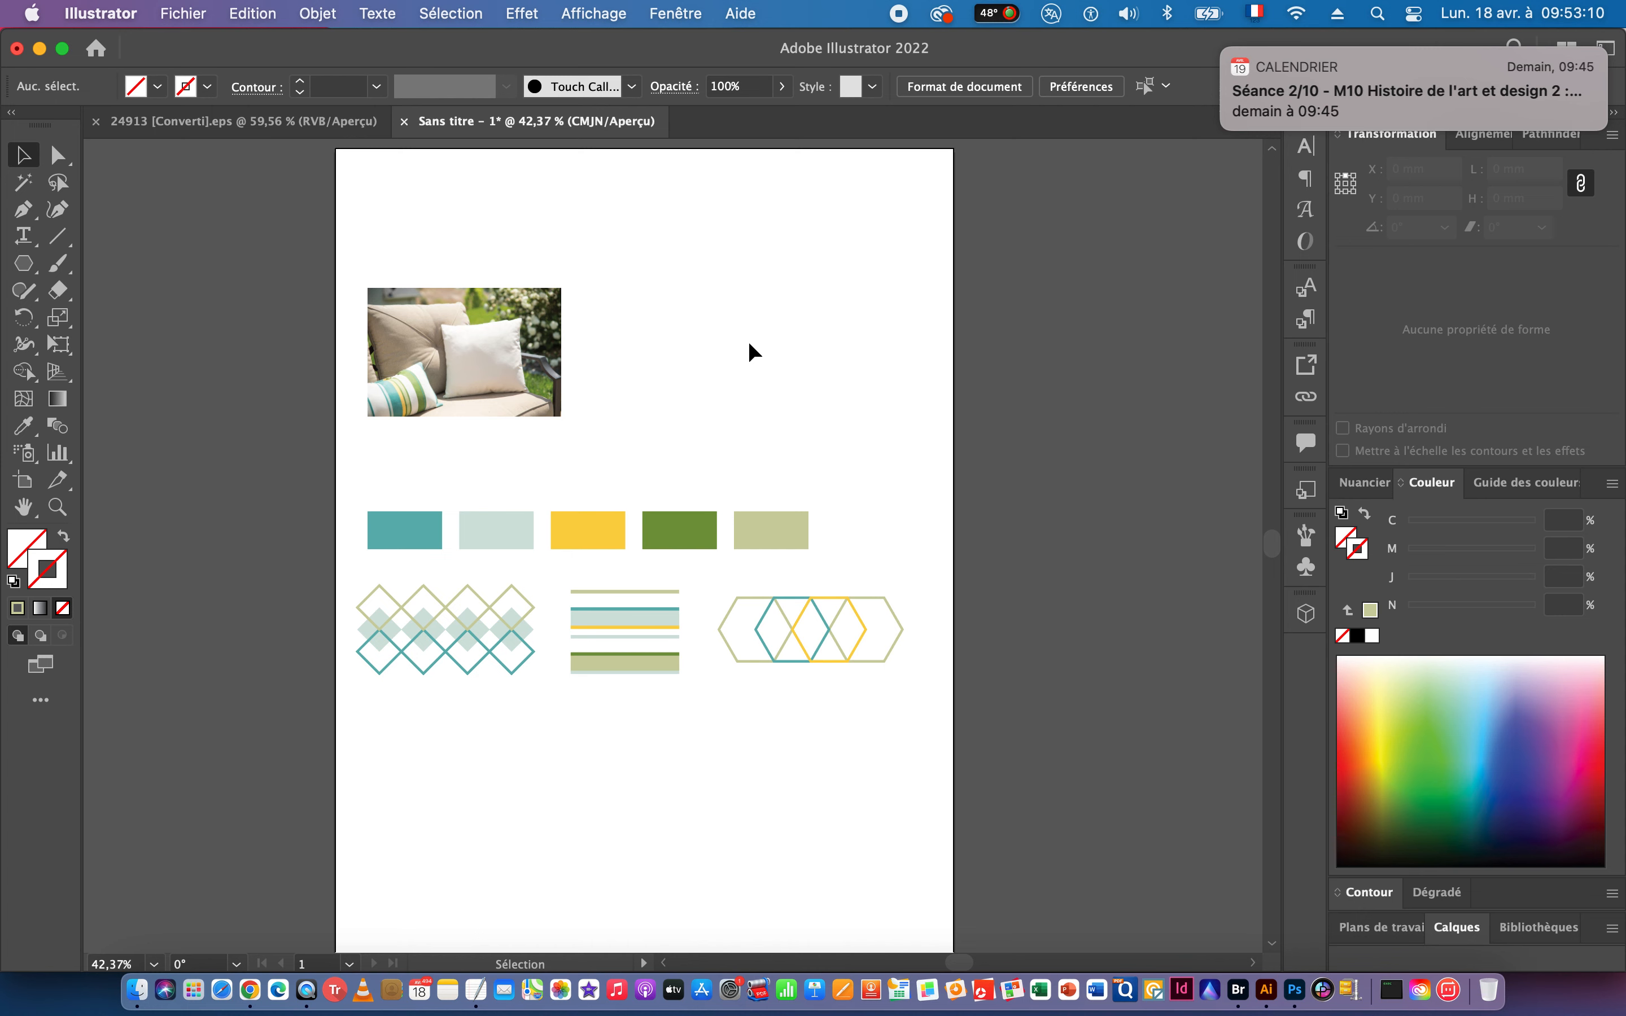
Switch to Photoshop, try to copy all visible layers merged for use in Illustrator, and deselect the canvas.
{"action": "key", "text": "super+Tab"}
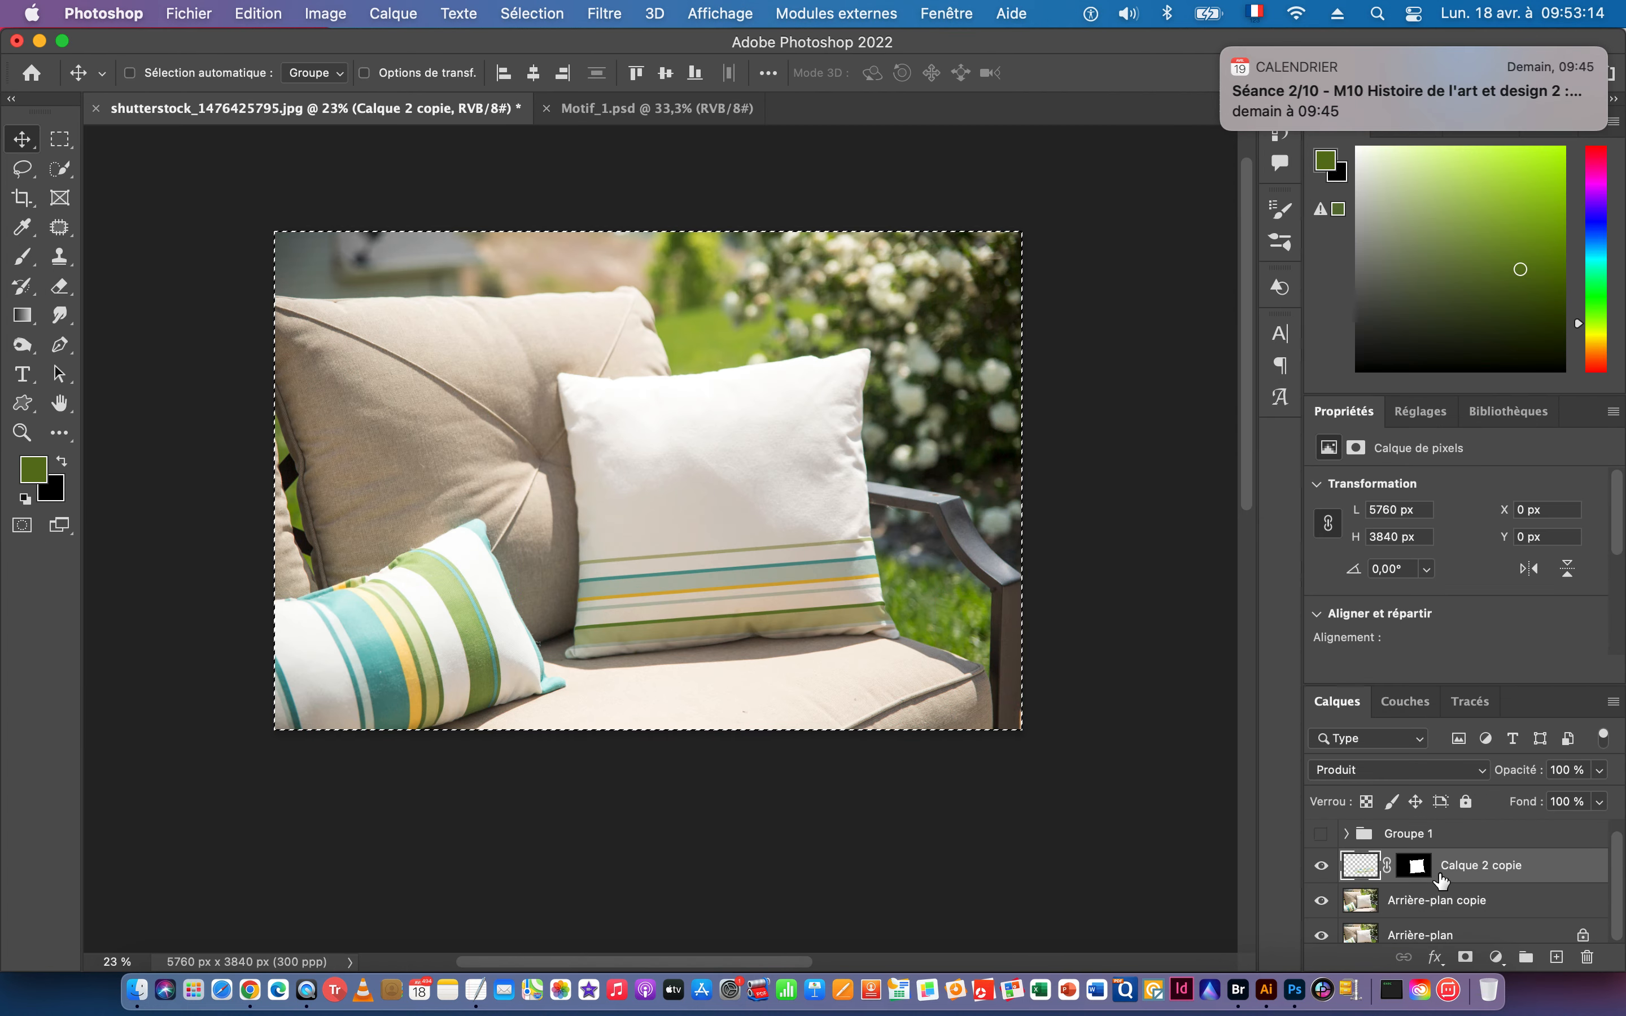
{"action": "left_click", "coordinate": [250, 12]}
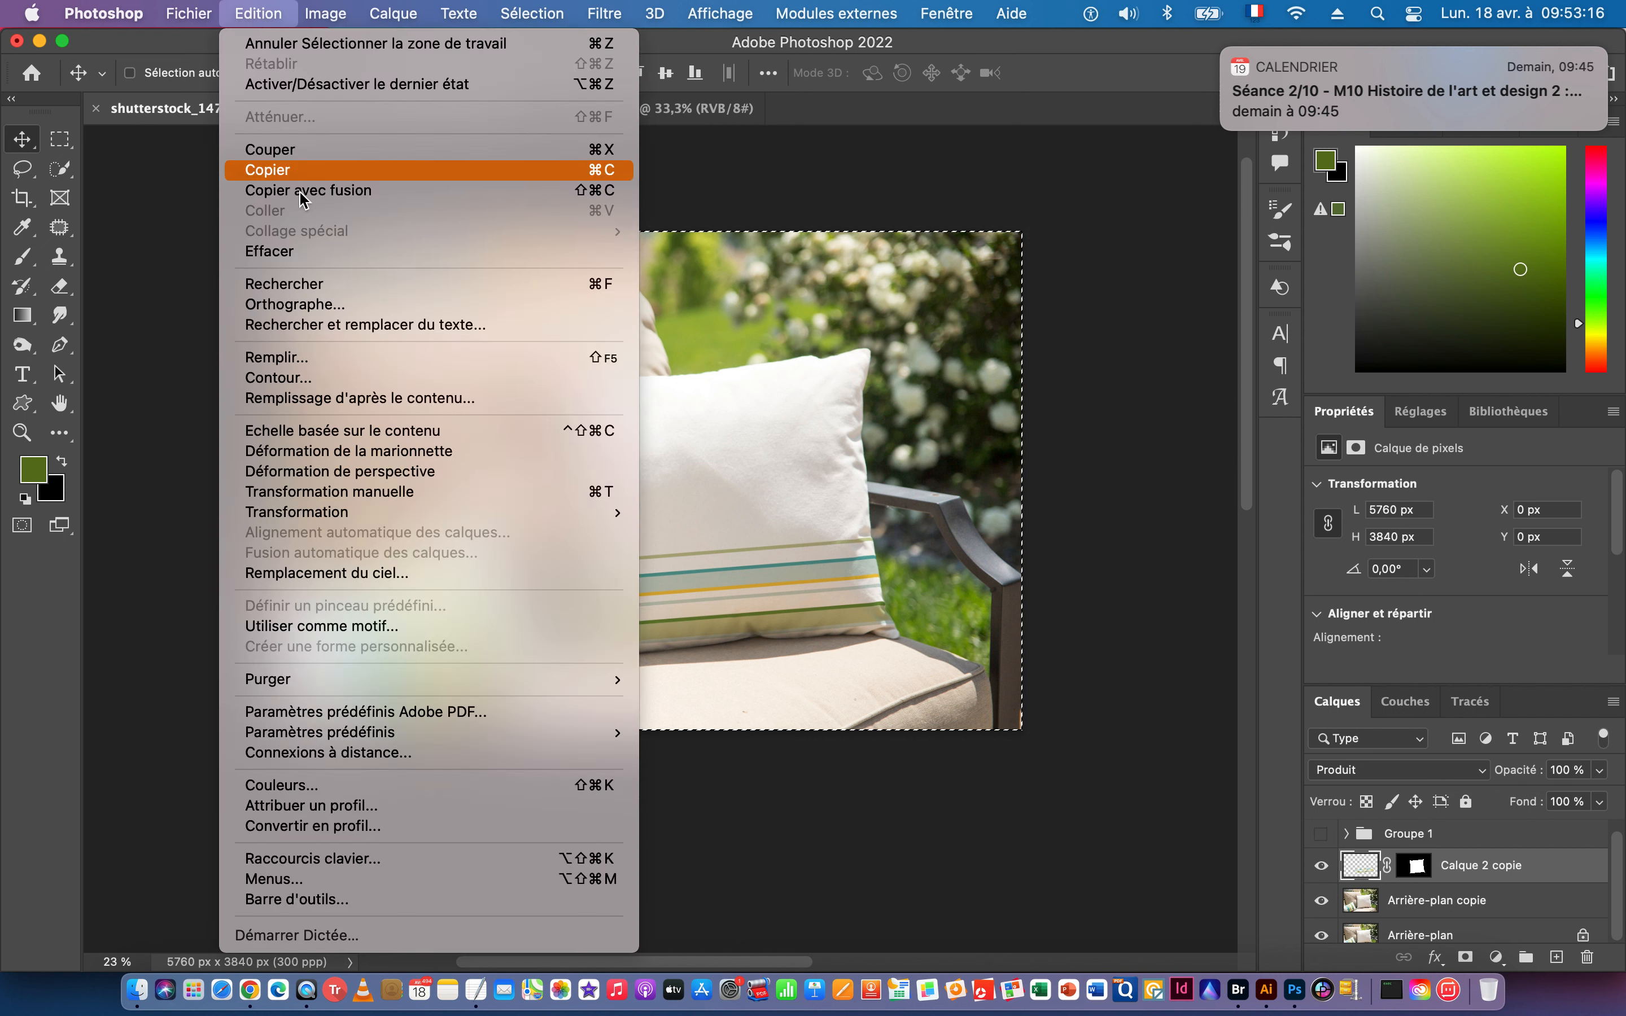
{"action": "left_click", "coordinate": [323, 190]}
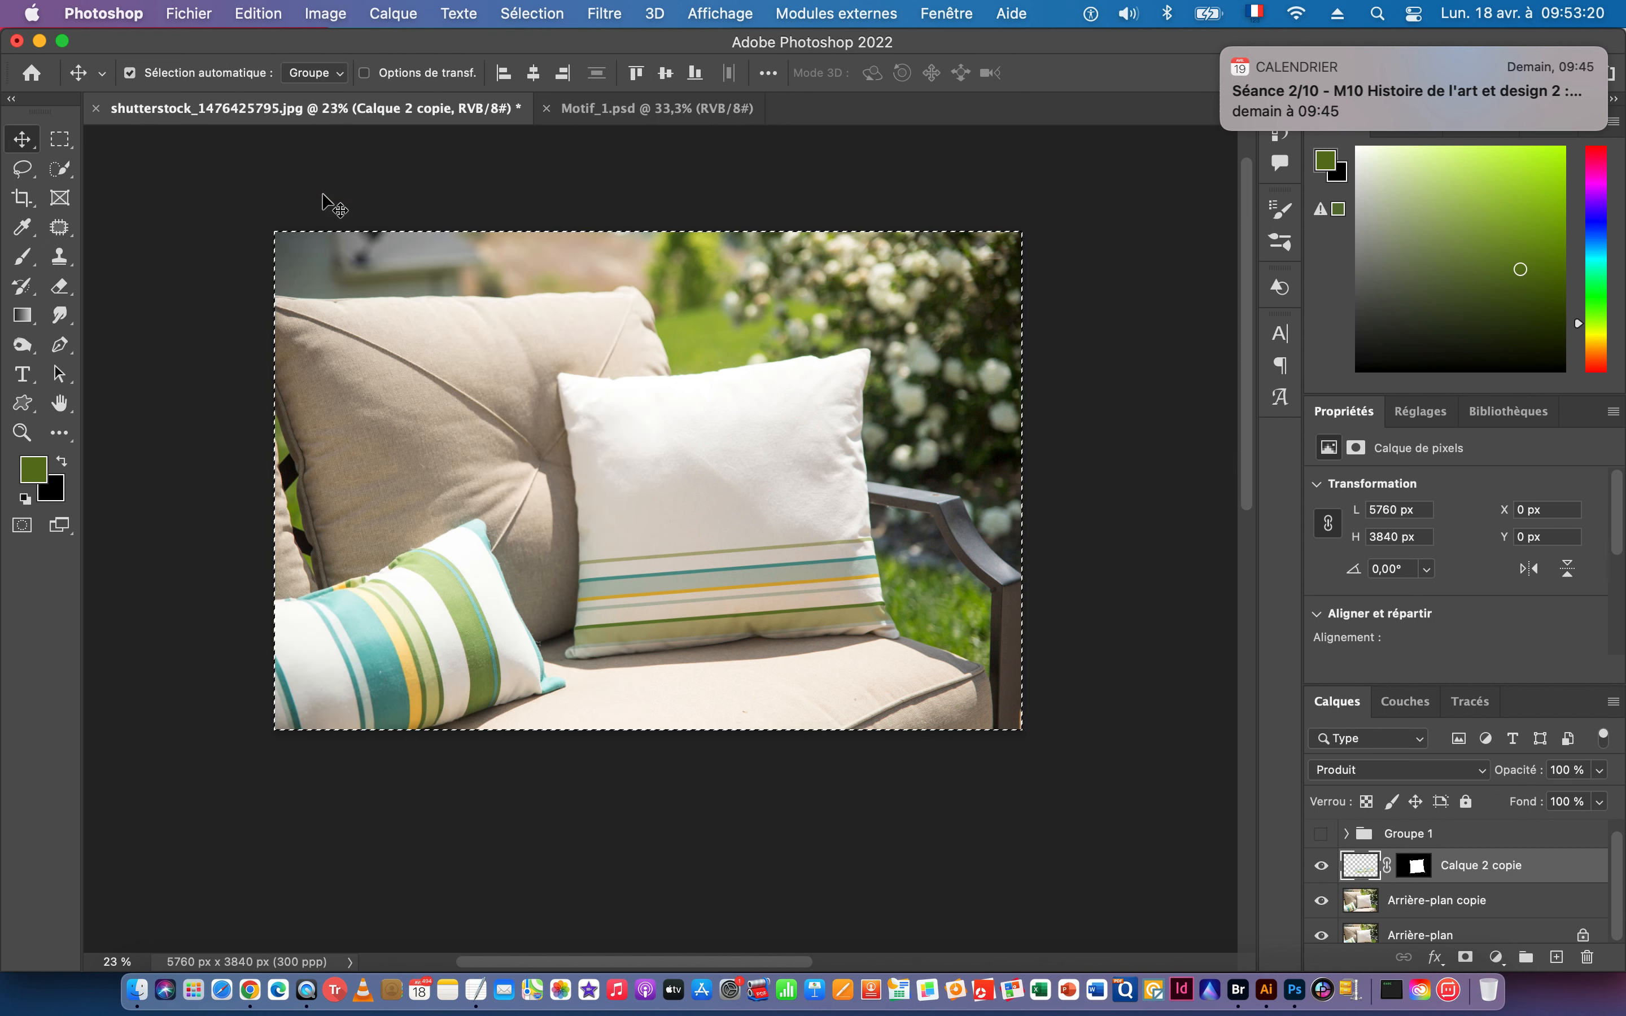
{"action": "key", "text": "super+Tab"}
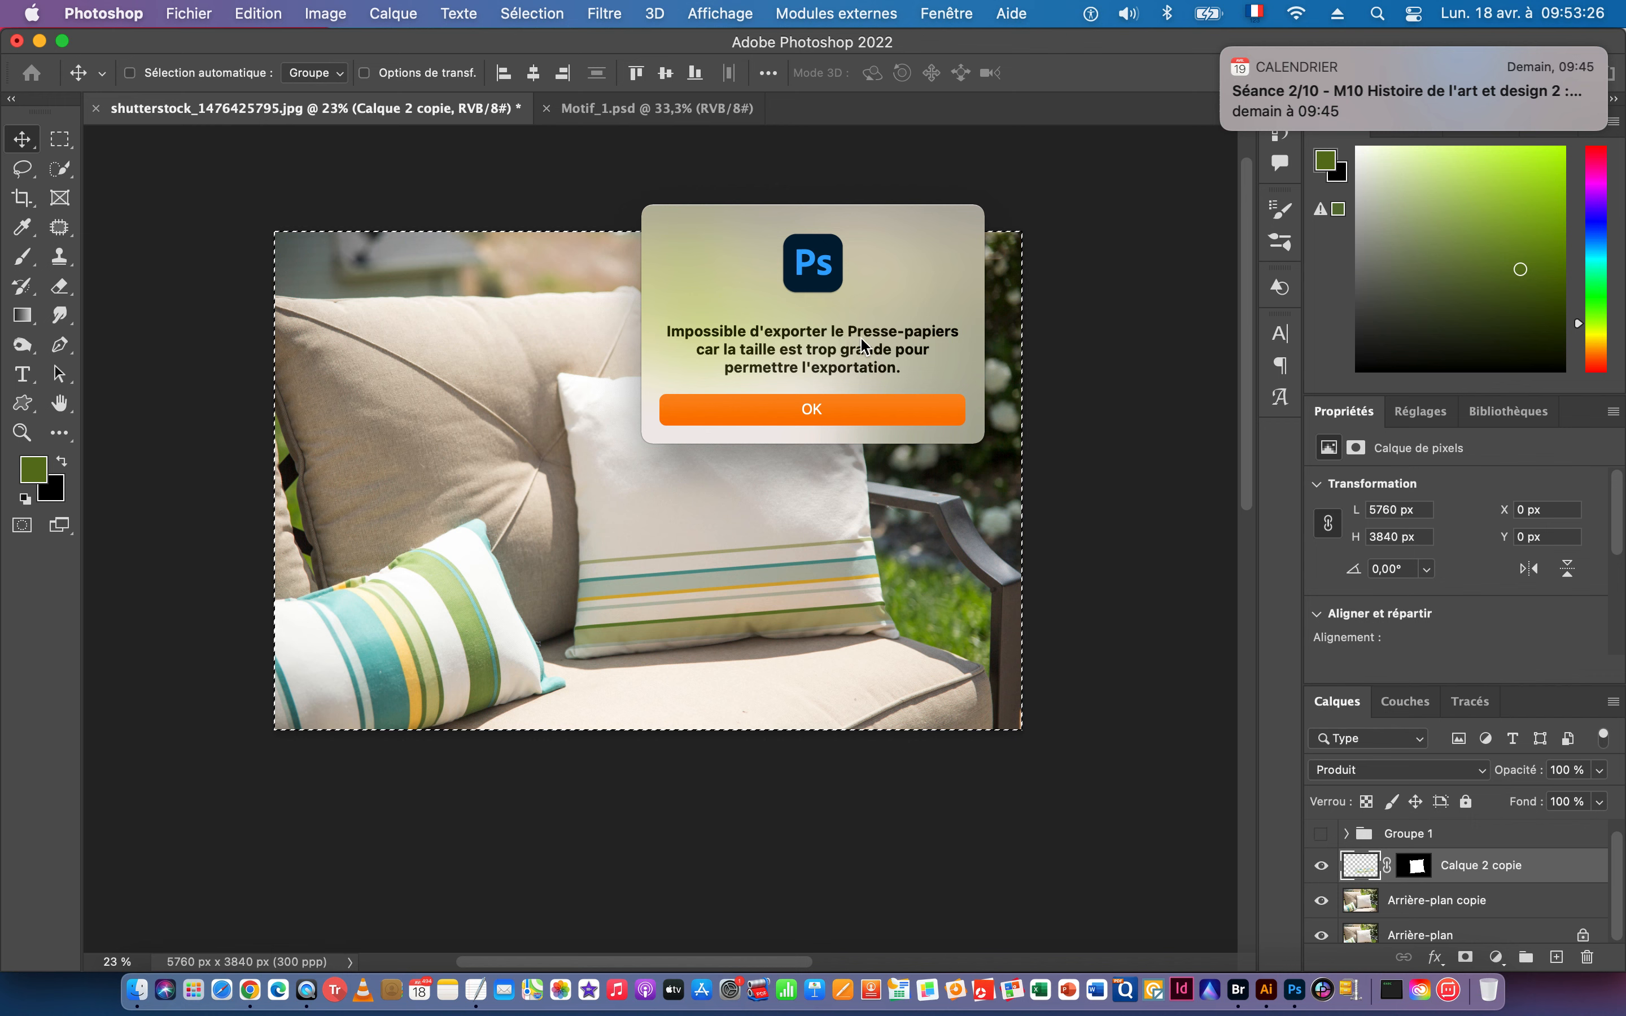
{"action": "left_click", "coordinate": [795, 412]}
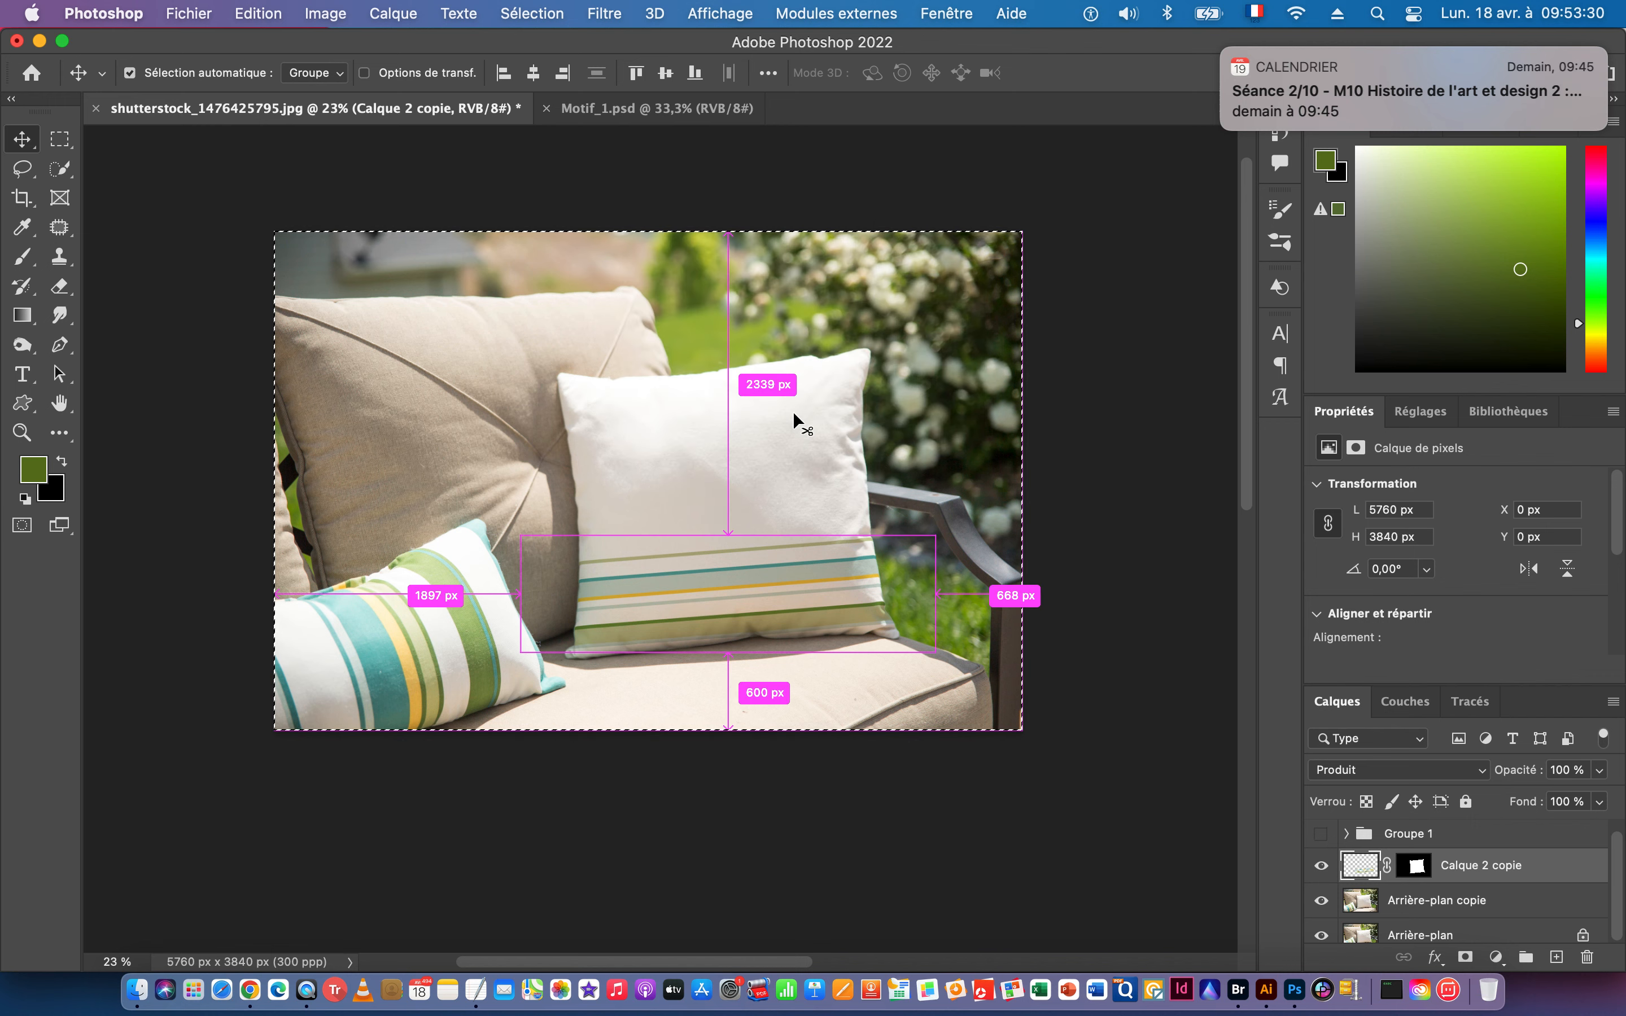
{"action": "key", "text": "super+Tab"}
{"action": "left_click", "coordinate": [388, 480]}
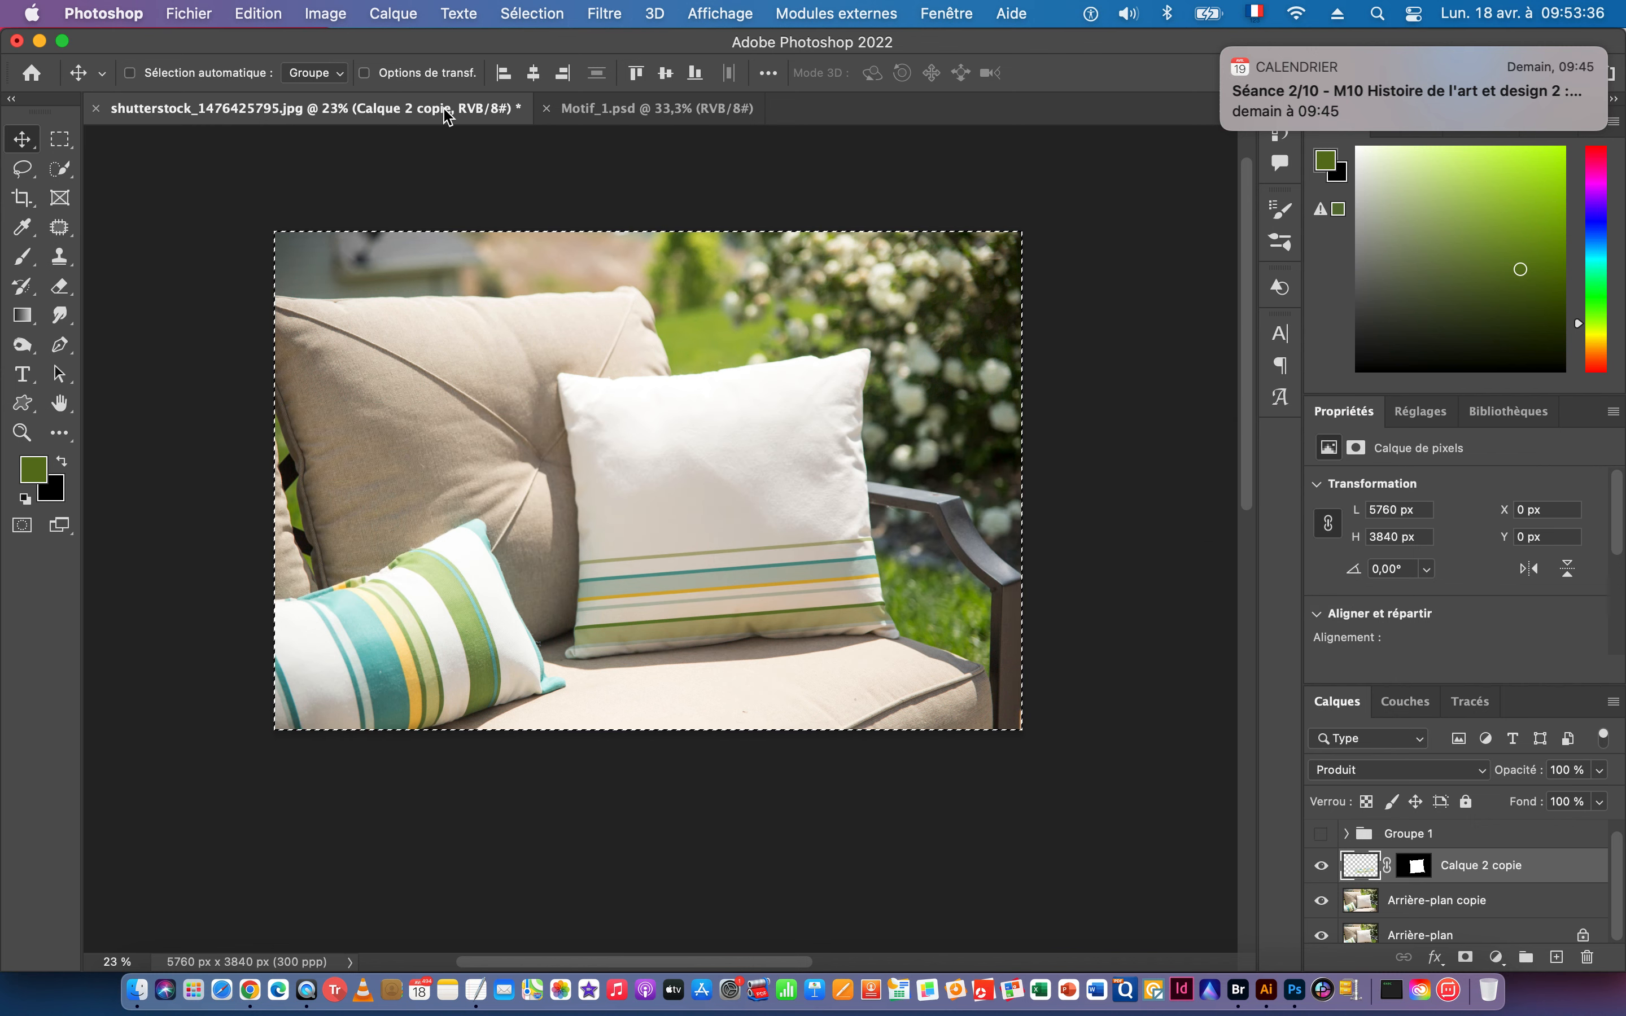
{"action": "key", "text": "super+d"}
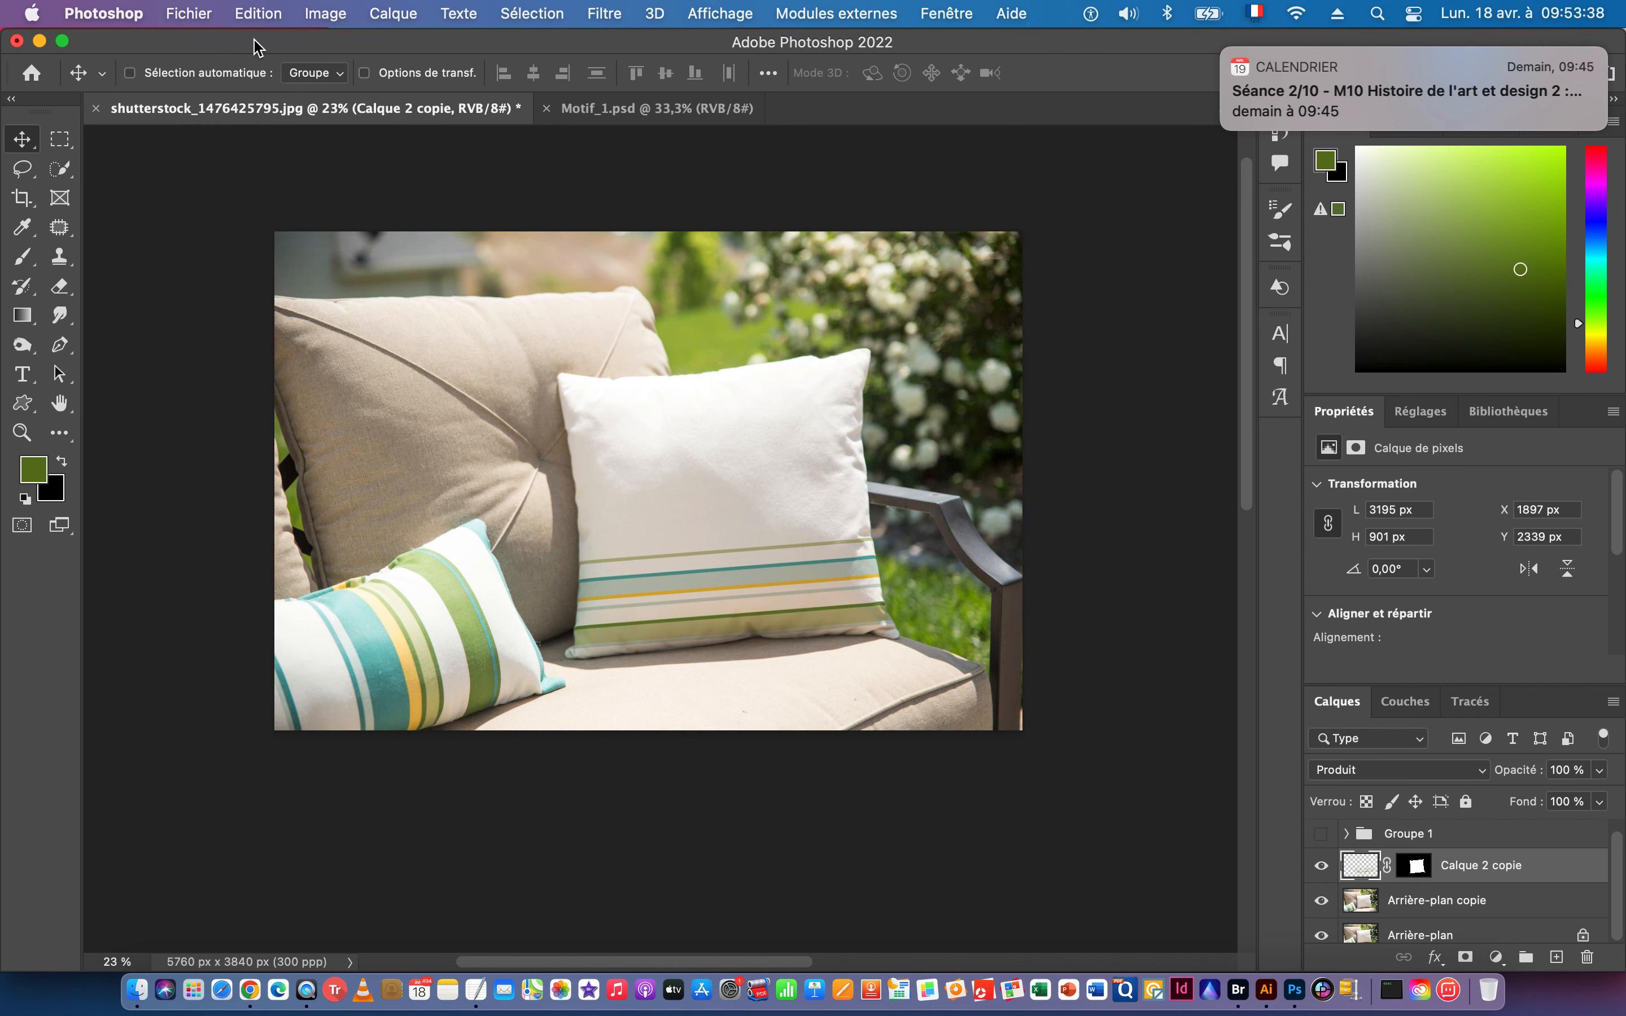
{"action": "left_click", "coordinate": [185, 15]}
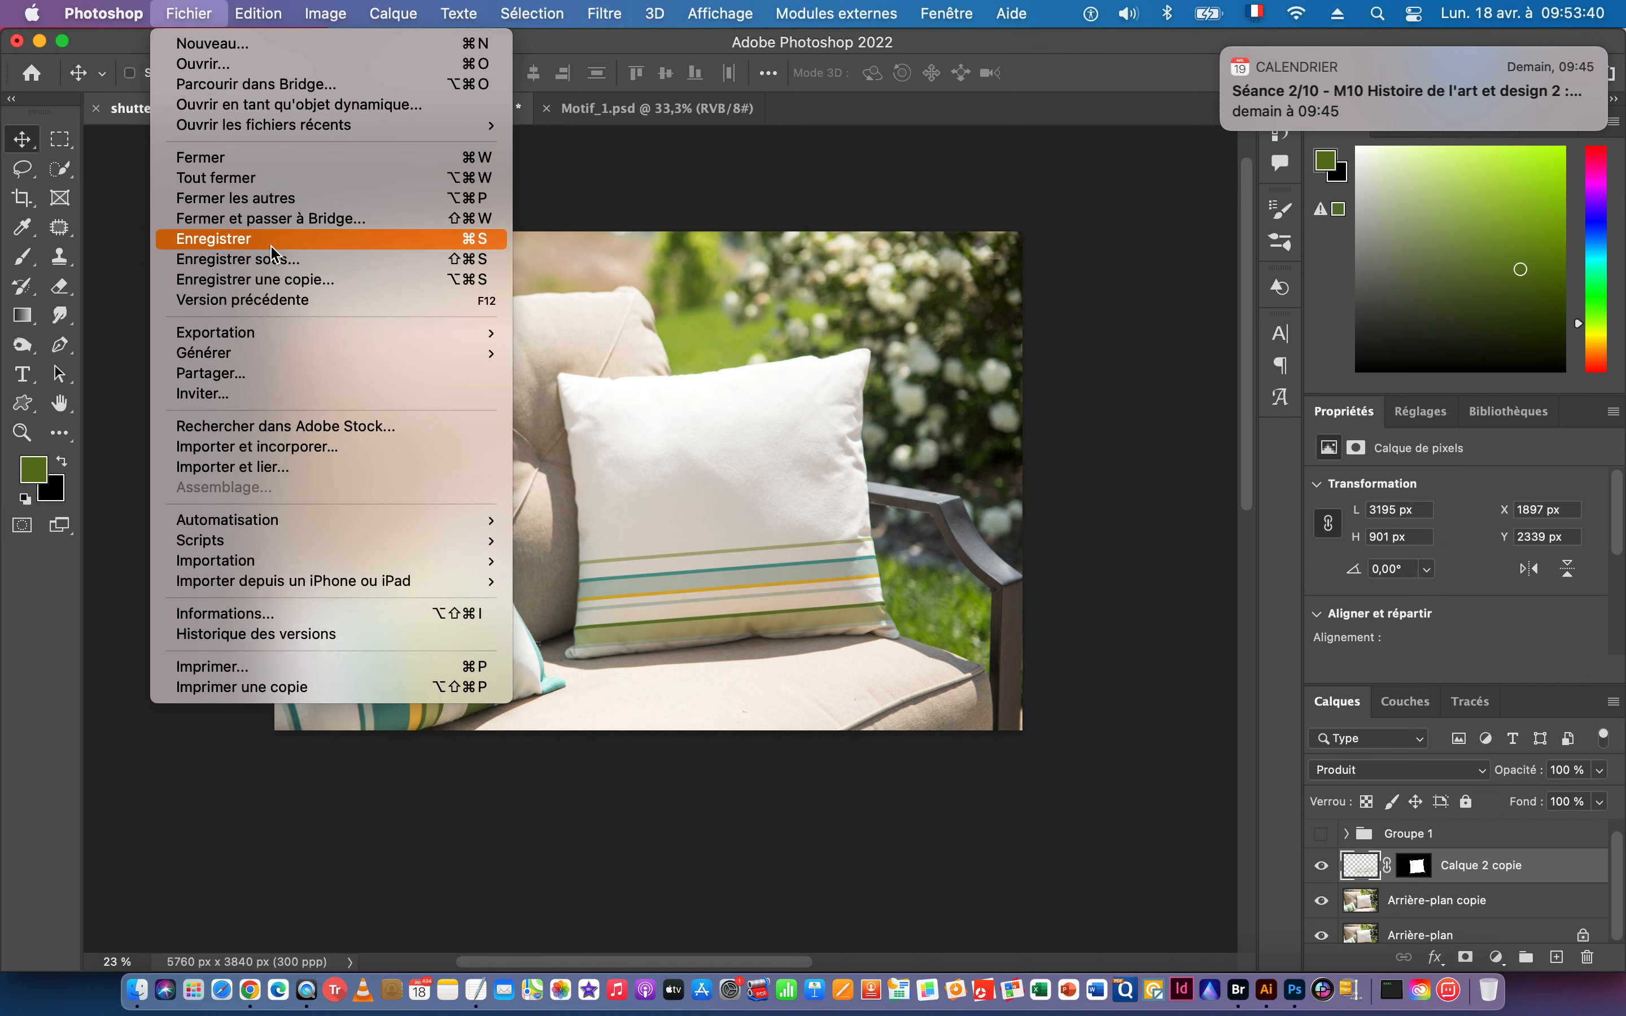
{"action": "left_click", "coordinate": [284, 261]}
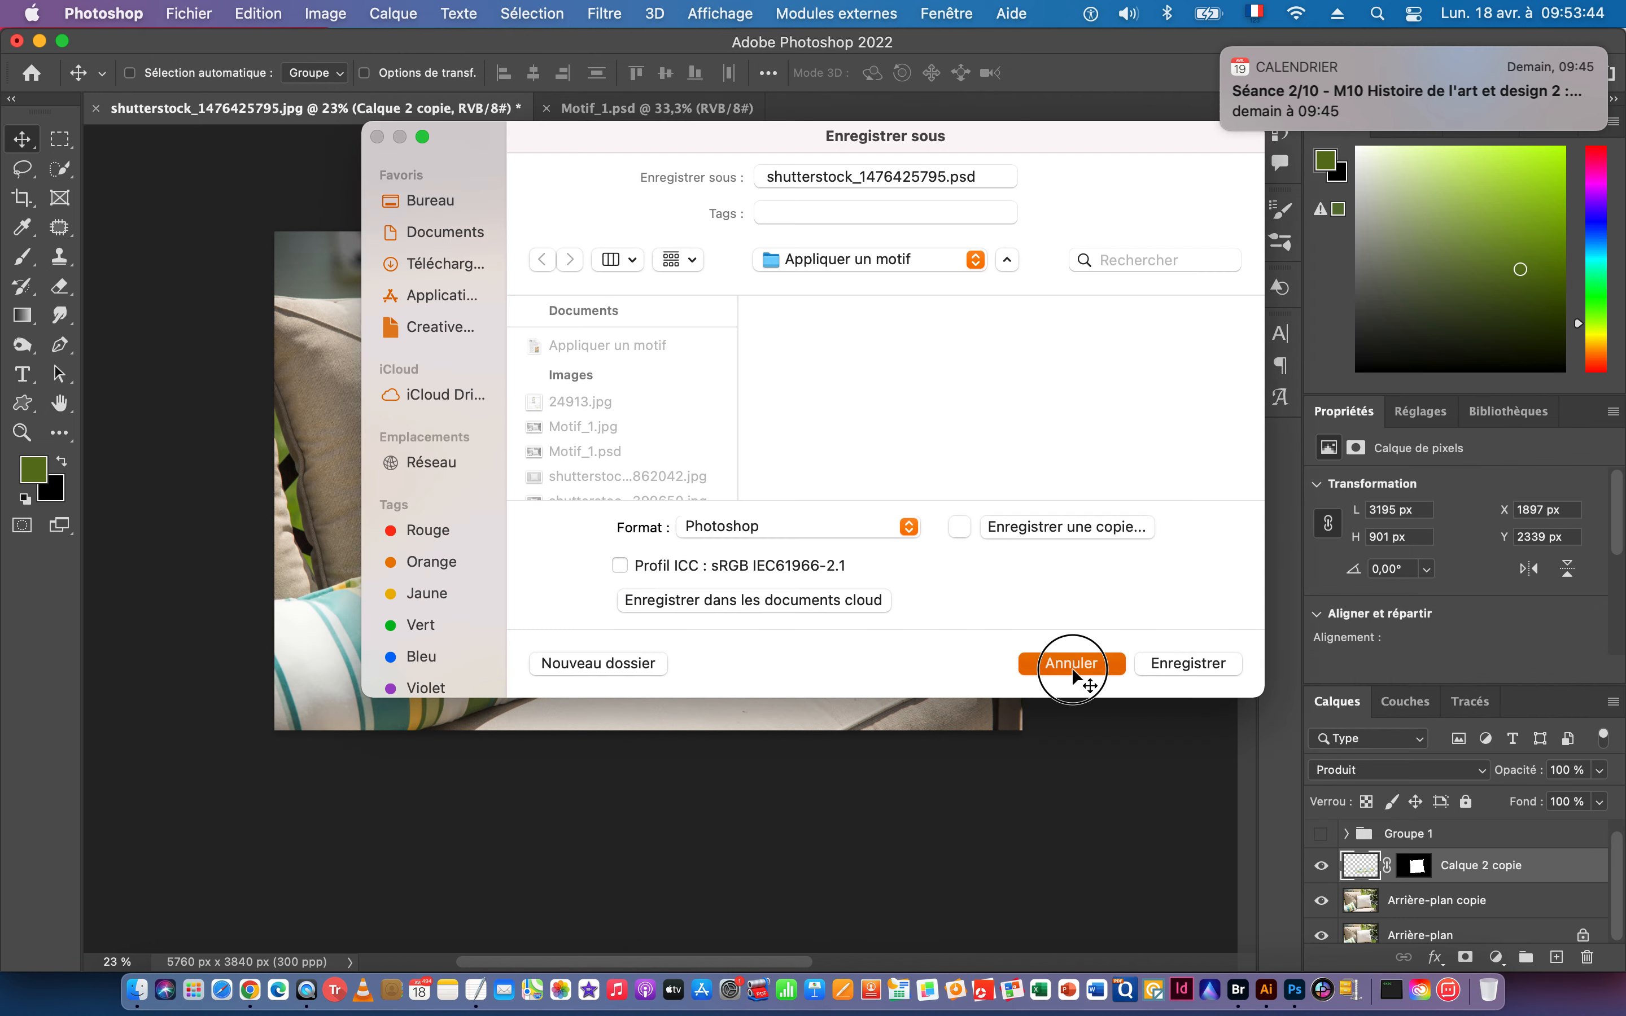
{"action": "left_click", "coordinate": [1082, 673]}
Save a JPEG copy of the cushion image as Motif_1.jpg in the Appliquer un motif folder, replacing the existing file, at quality 12.
{"action": "left_click", "coordinate": [183, 15]}
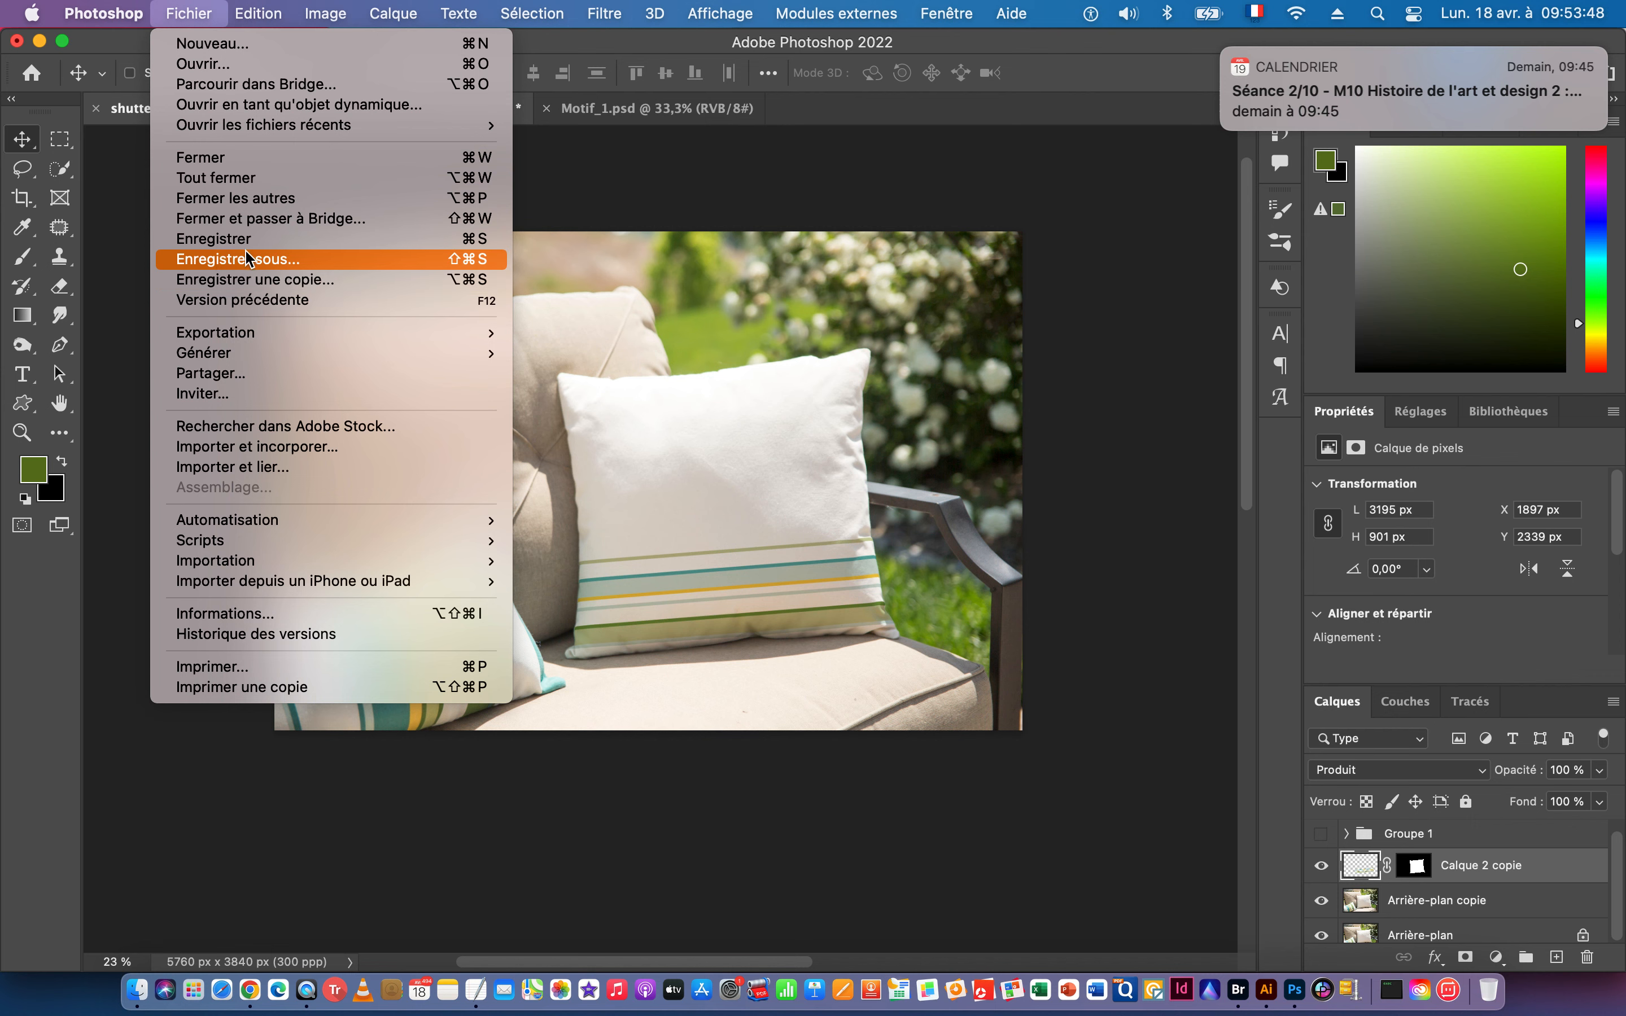
{"action": "left_click", "coordinate": [262, 262]}
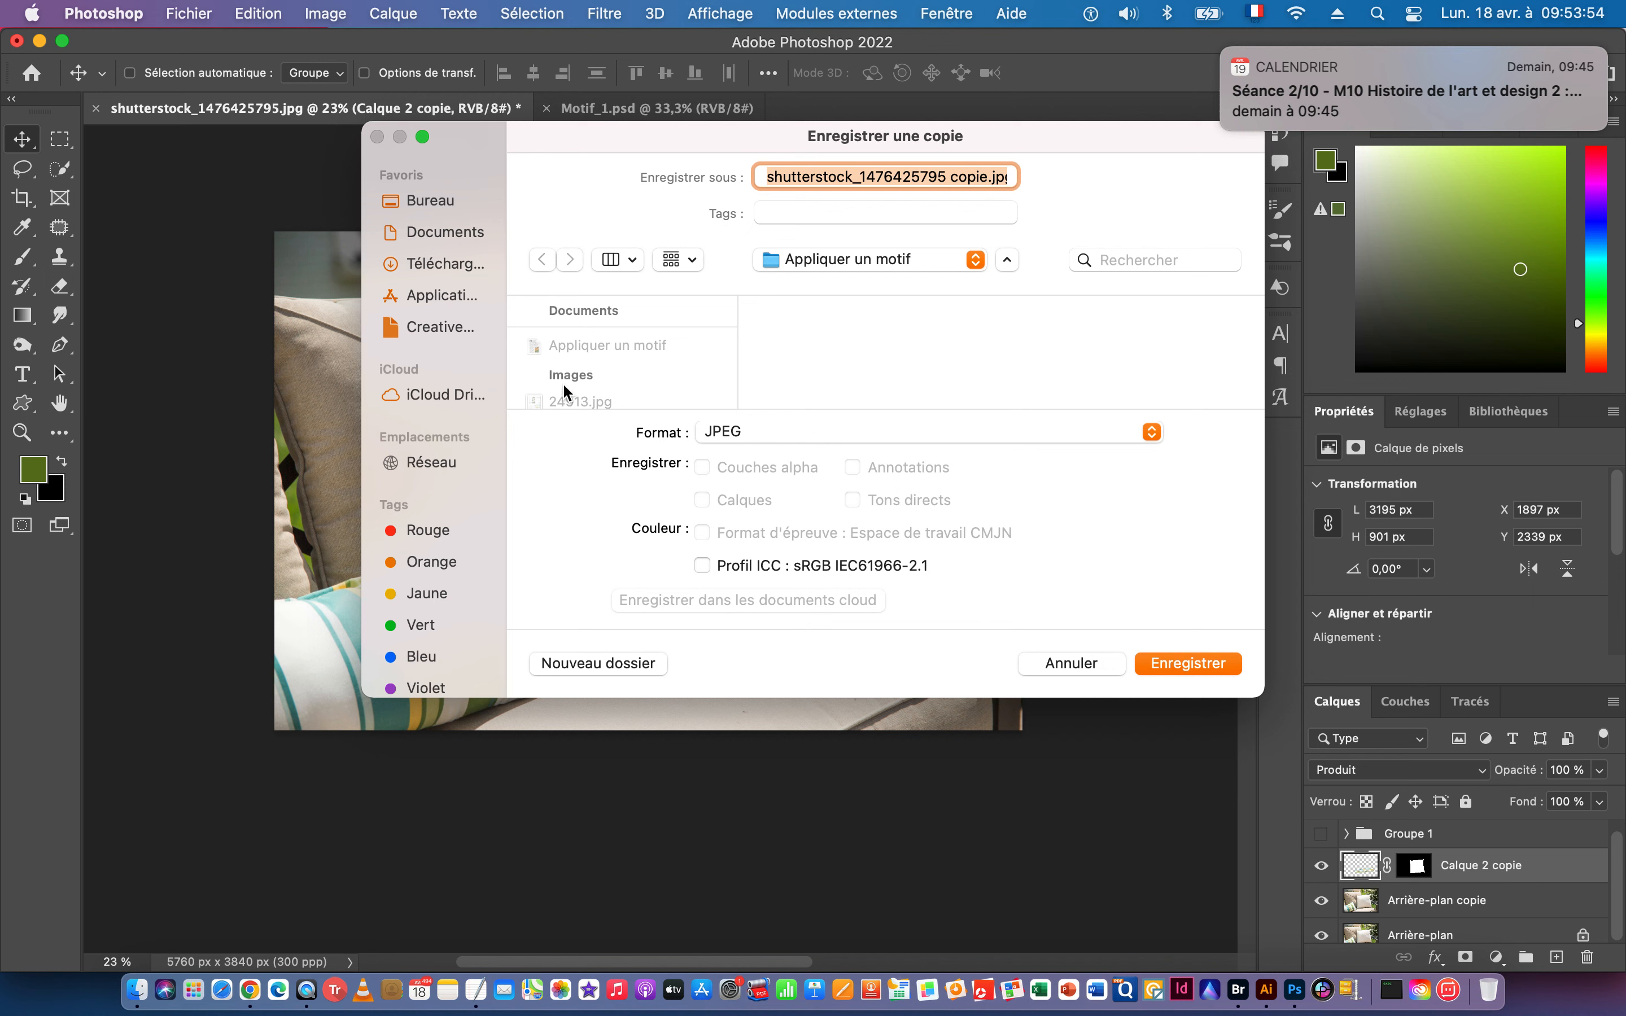
{"action": "scroll", "coordinate": [612, 396], "scroll_direction": "down", "scroll_amount": 3}
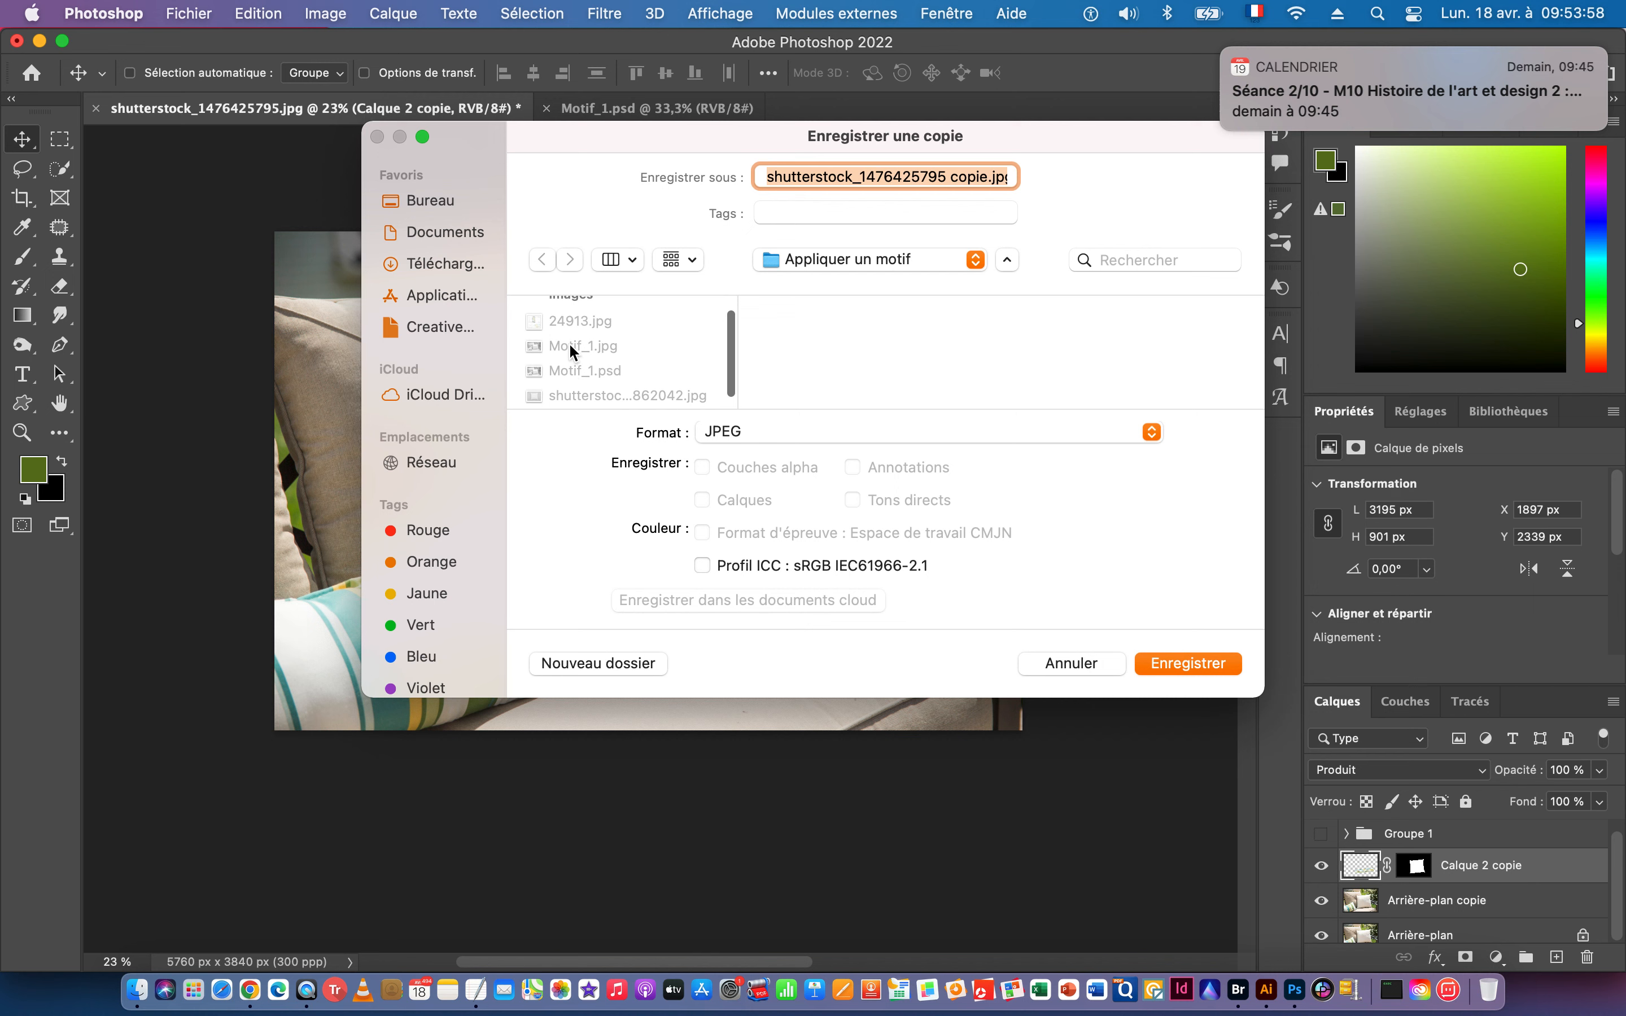
{"action": "left_click", "coordinate": [572, 346]}
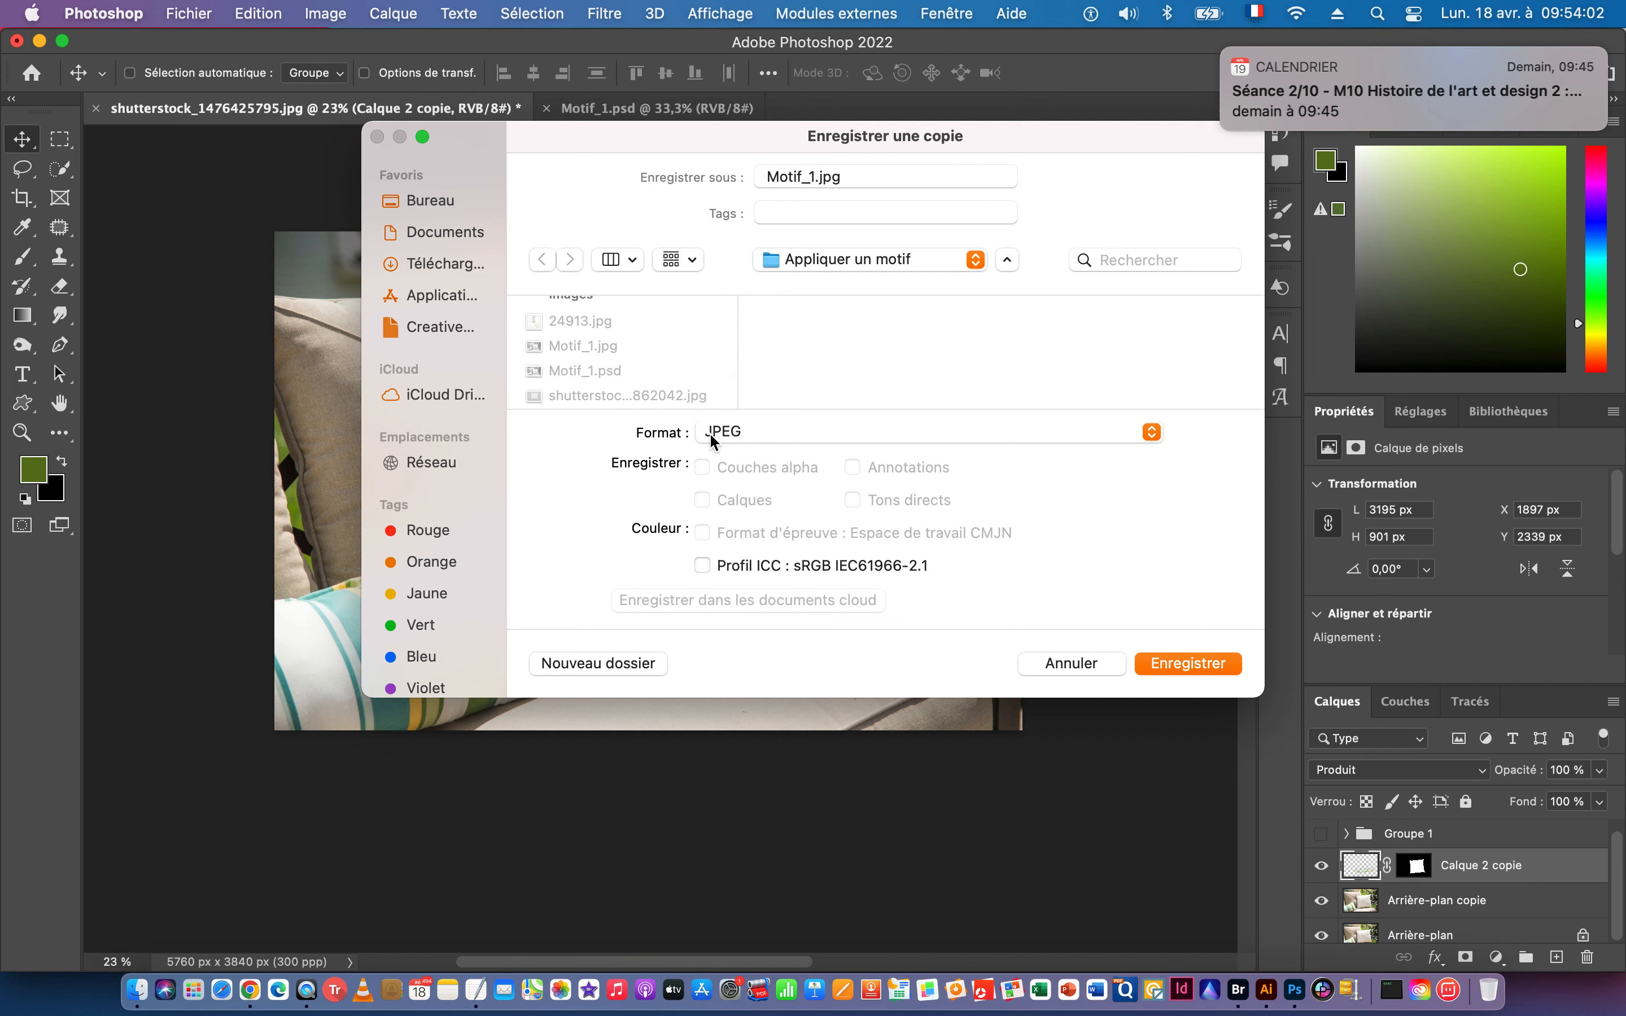
{"action": "left_click", "coordinate": [1180, 663]}
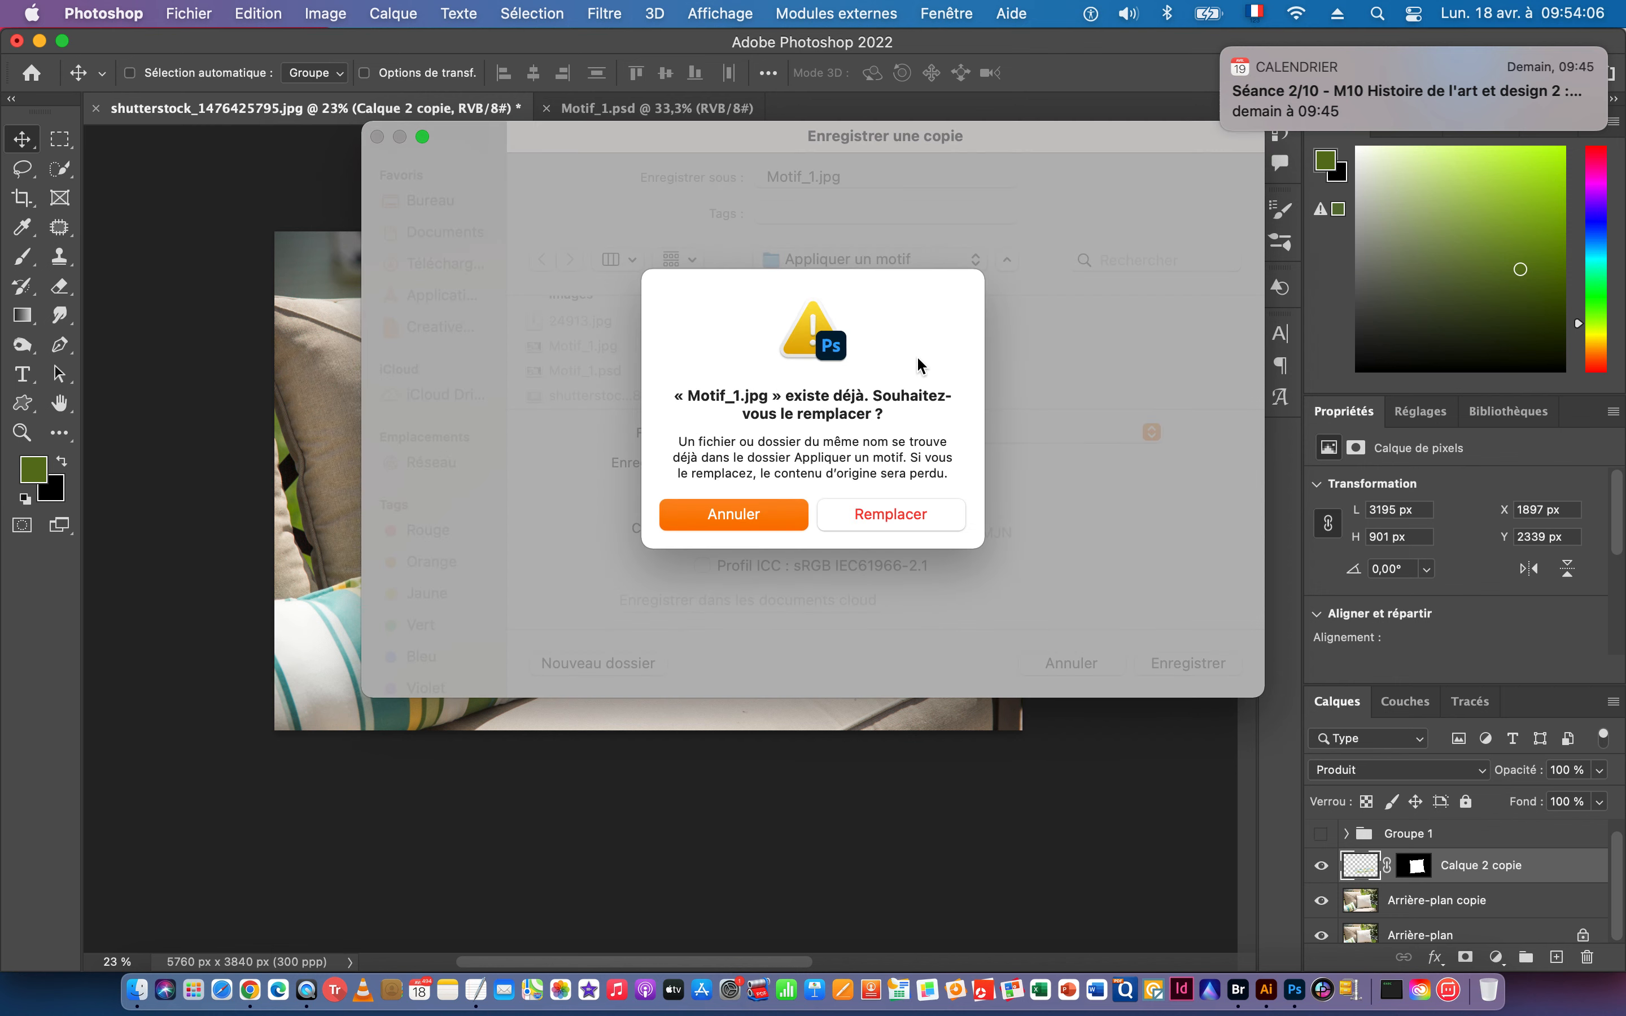
{"action": "left_click", "coordinate": [883, 516]}
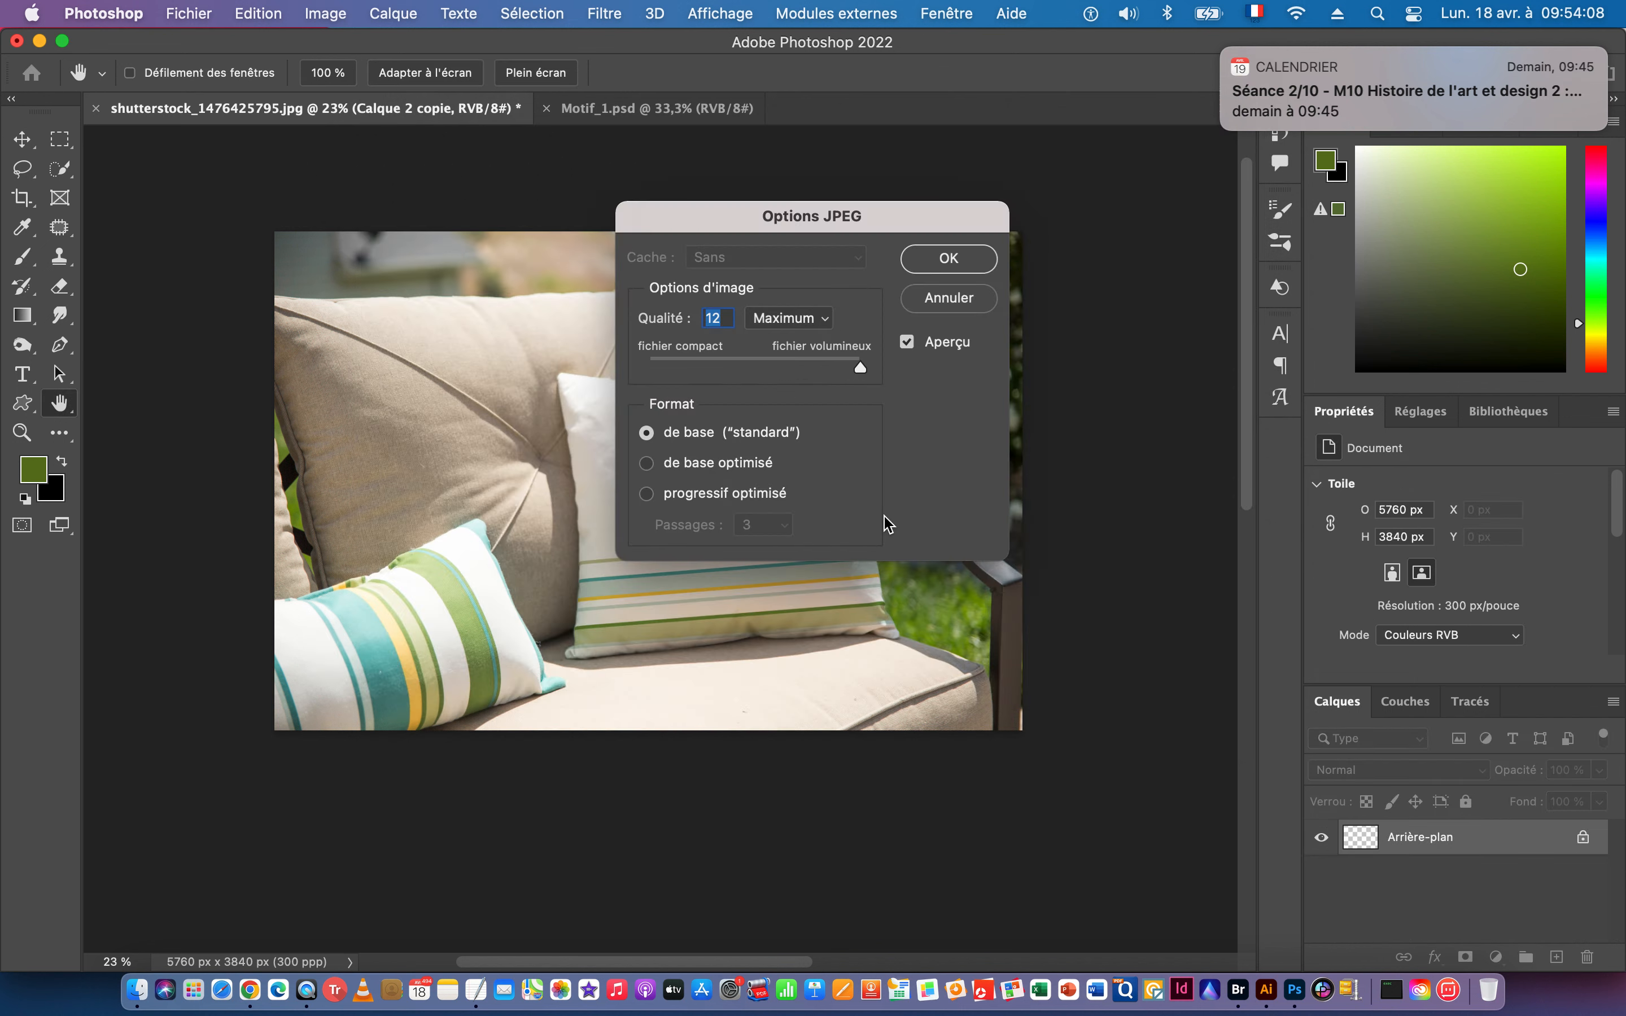
{"action": "left_click", "coordinate": [937, 262]}
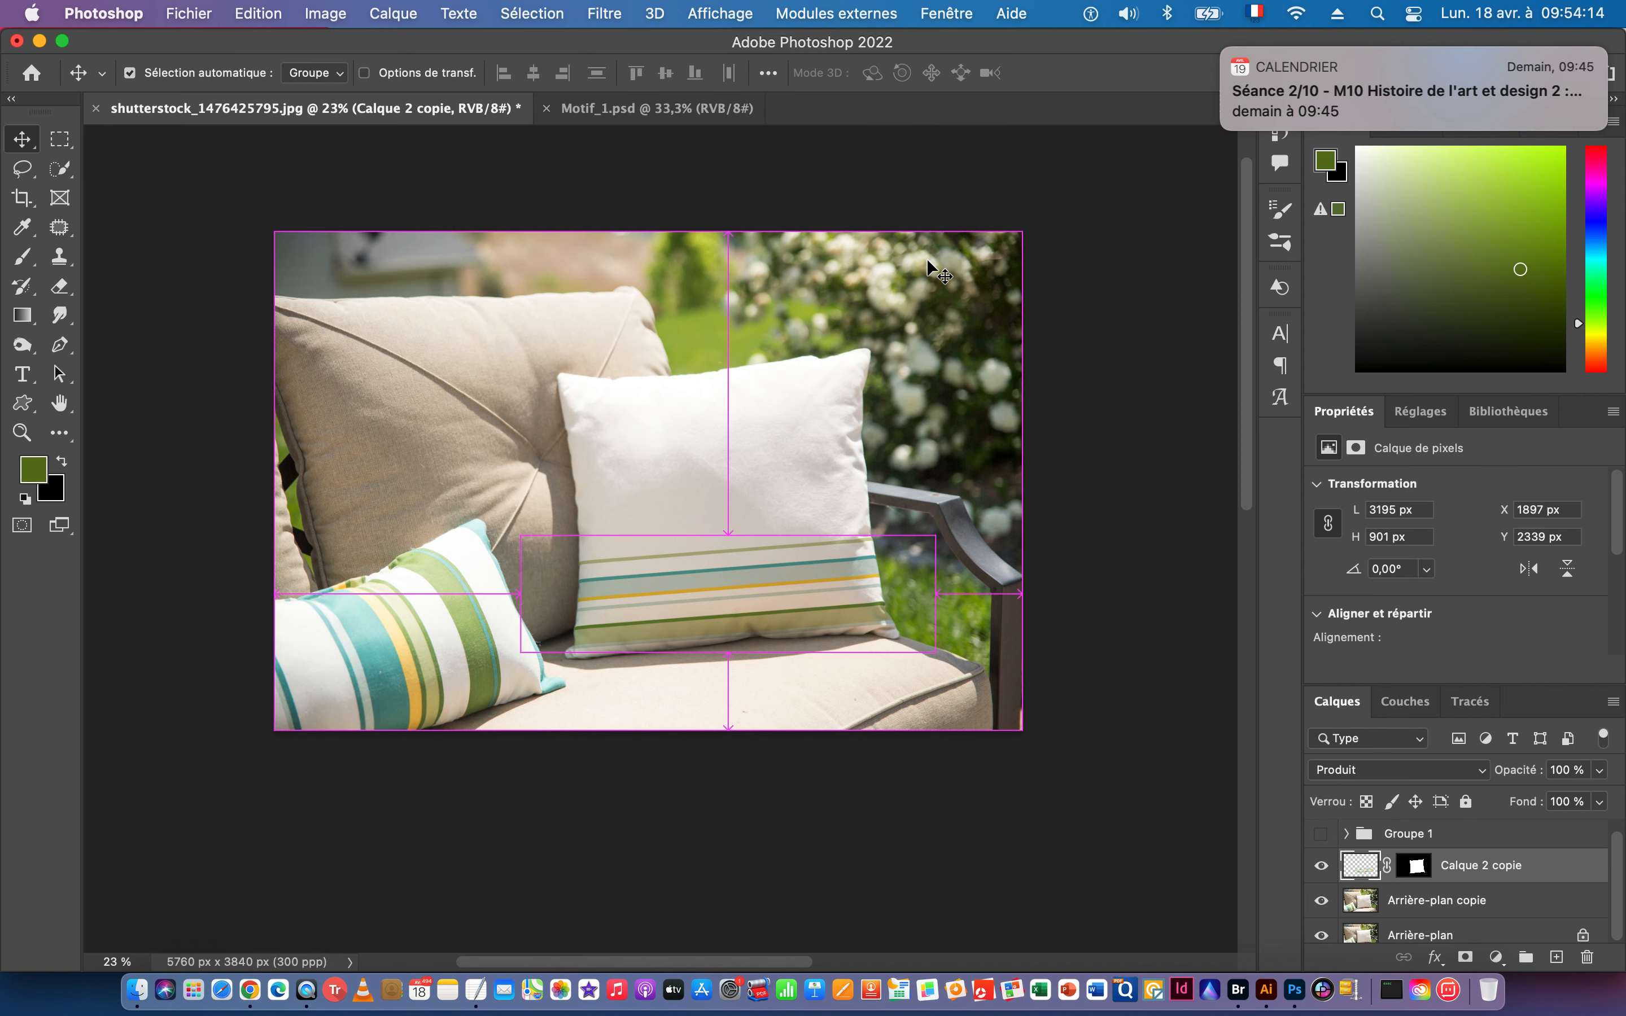
Switch to Illustrator, bring up Bridge beside it and place Motif_1.jpg from the Appliquer un motif folder into the board.
{"action": "key", "text": "super+Tab"}
{"action": "left_click", "coordinate": [528, 524]}
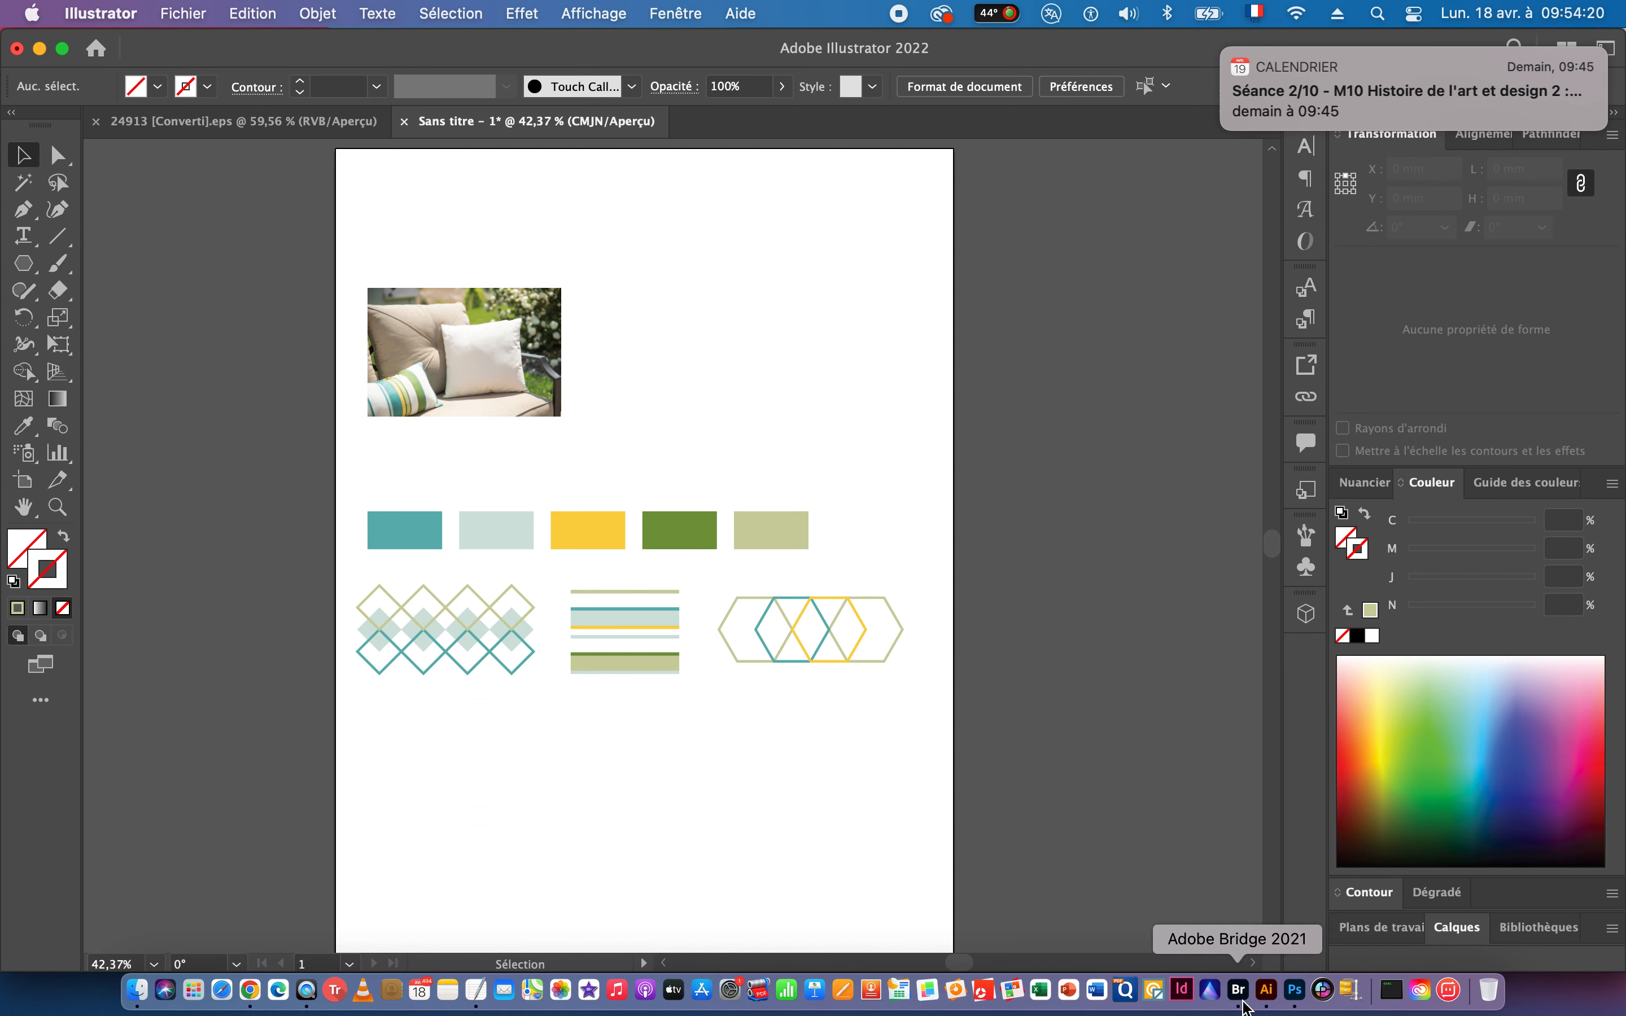
{"action": "left_click", "coordinate": [1238, 991]}
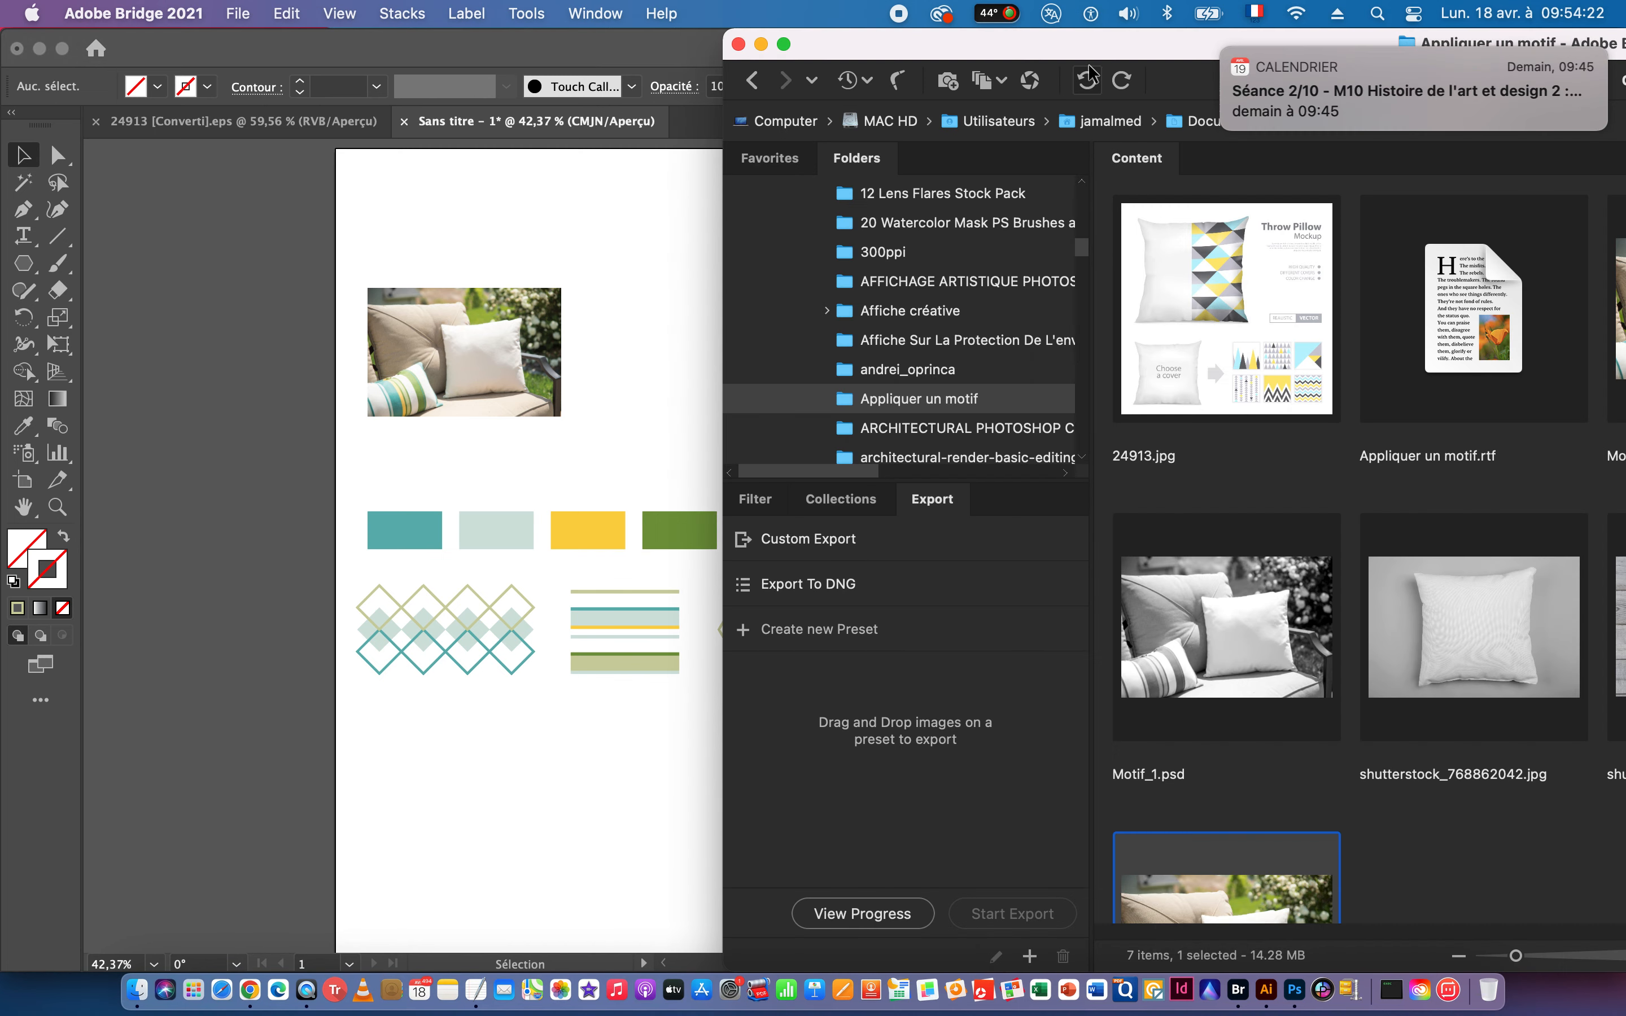
{"action": "left_click_drag", "start_coordinate": [1098, 46], "coordinate": [839, 45]}
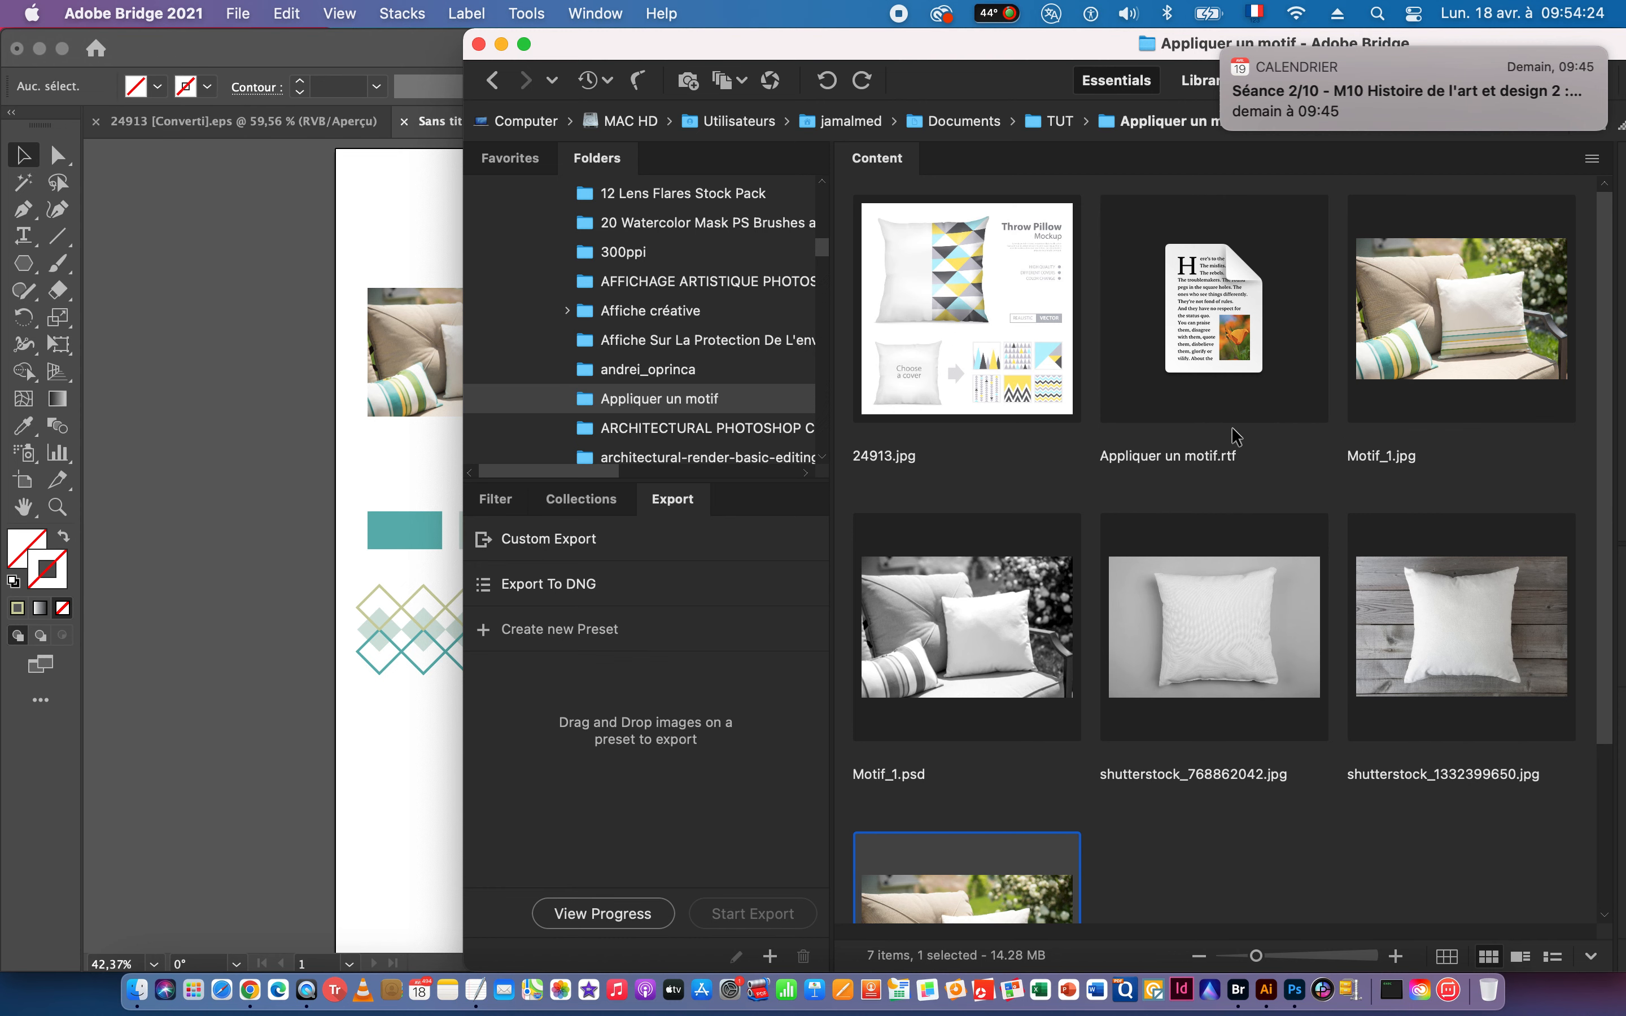
{"action": "left_click_drag", "start_coordinate": [1488, 306], "coordinate": [232, 445]}
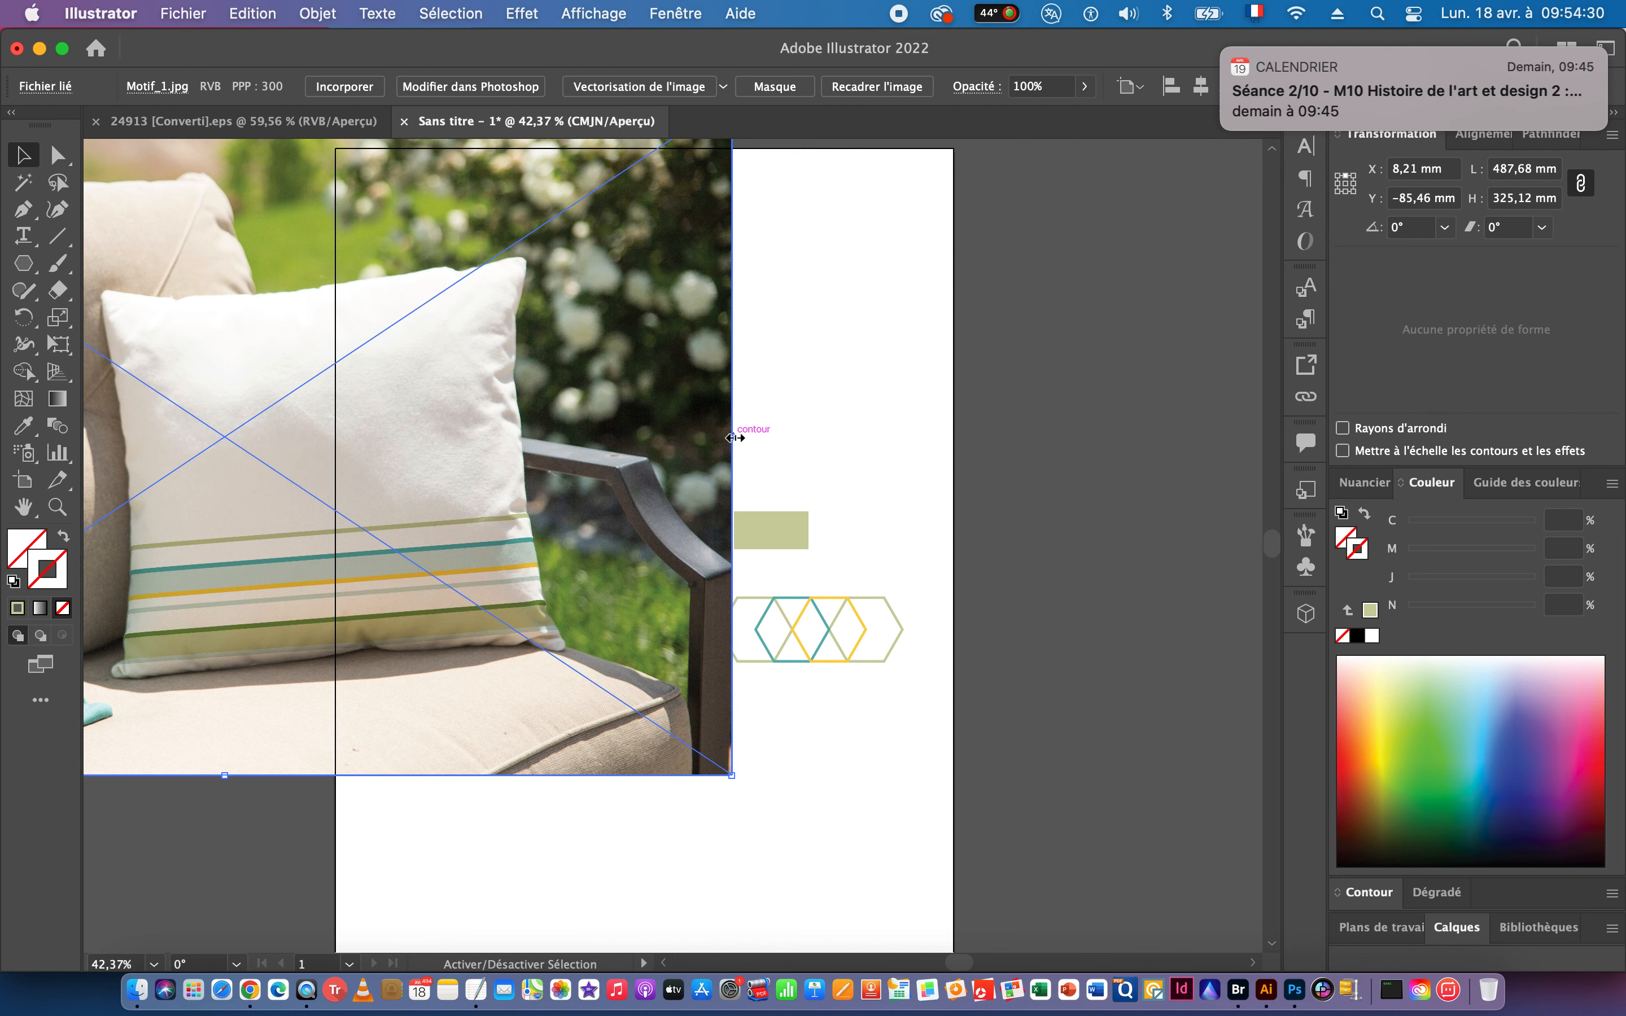
Scale the placed Motif_1.jpg proportionally to about 209 × 140 mm and position it against the artboard's left edge above the swatches.
{"action": "left_click_drag", "start_coordinate": [731, 437], "coordinate": [315, 437]}
{"action": "left_click_drag", "start_coordinate": [255, 423], "coordinate": [785, 333]}
{"action": "left_click_drag", "start_coordinate": [929, 344], "coordinate": [771, 346]}
Send the striped cushion image to the back of the stack and deselect it.
{"action": "right_click", "coordinate": [642, 310]}
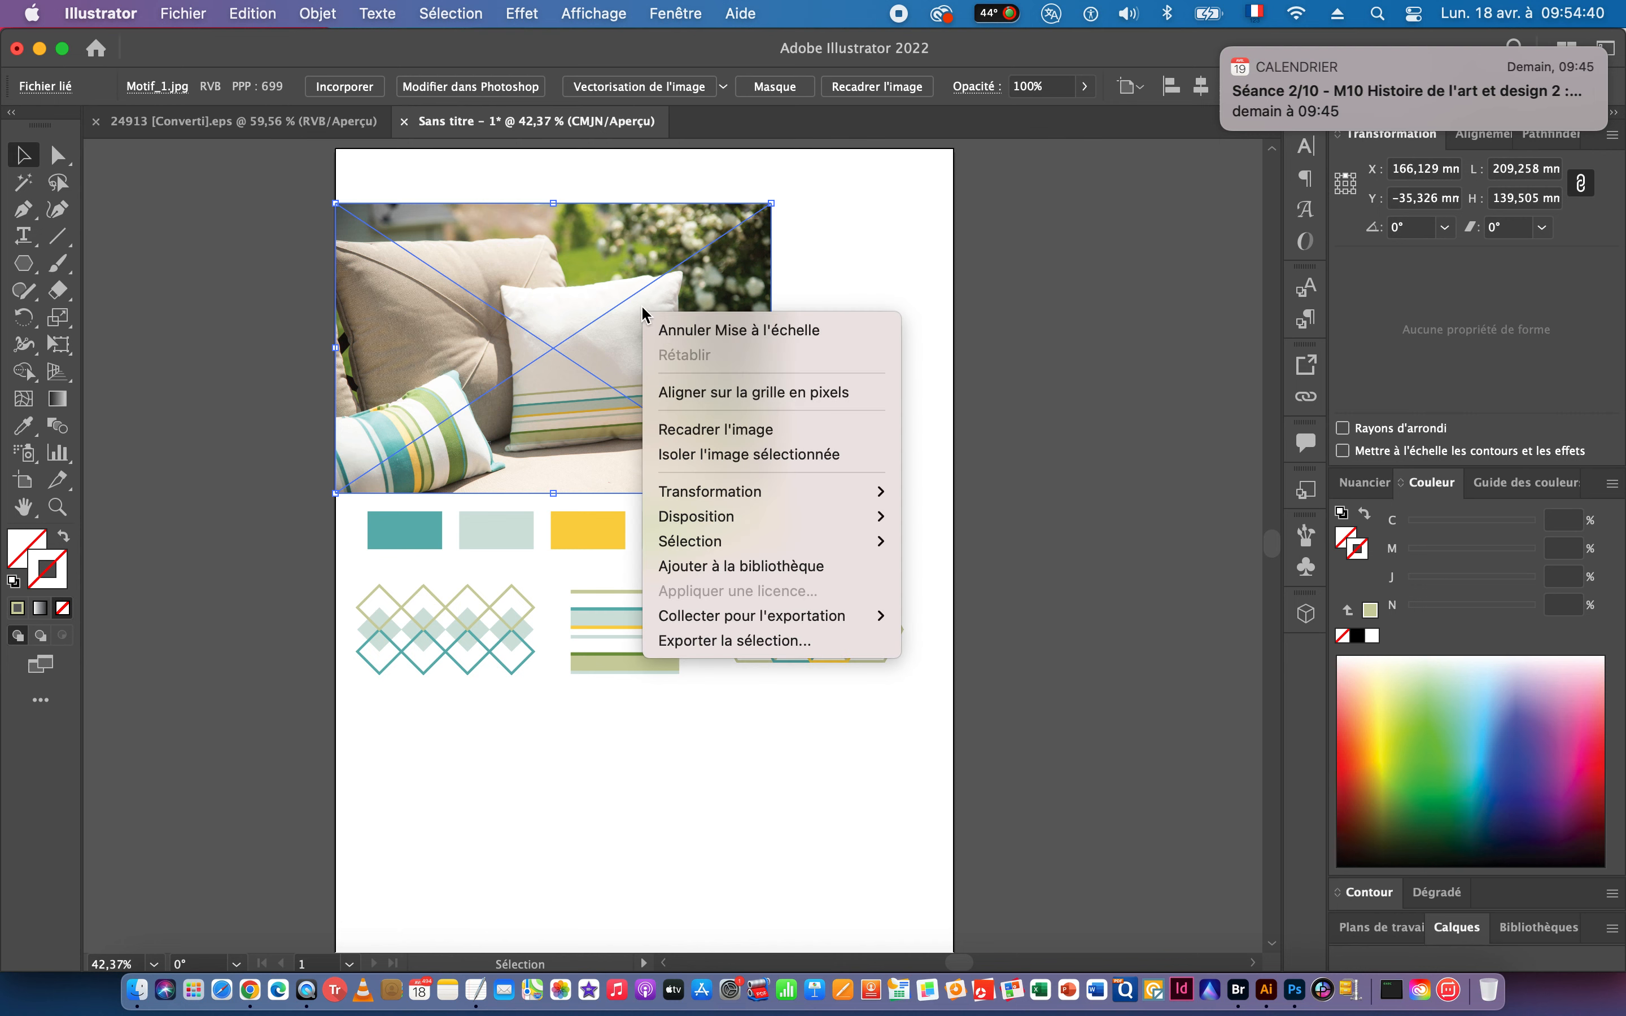
{"action": "mouse_move", "coordinate": [773, 517]}
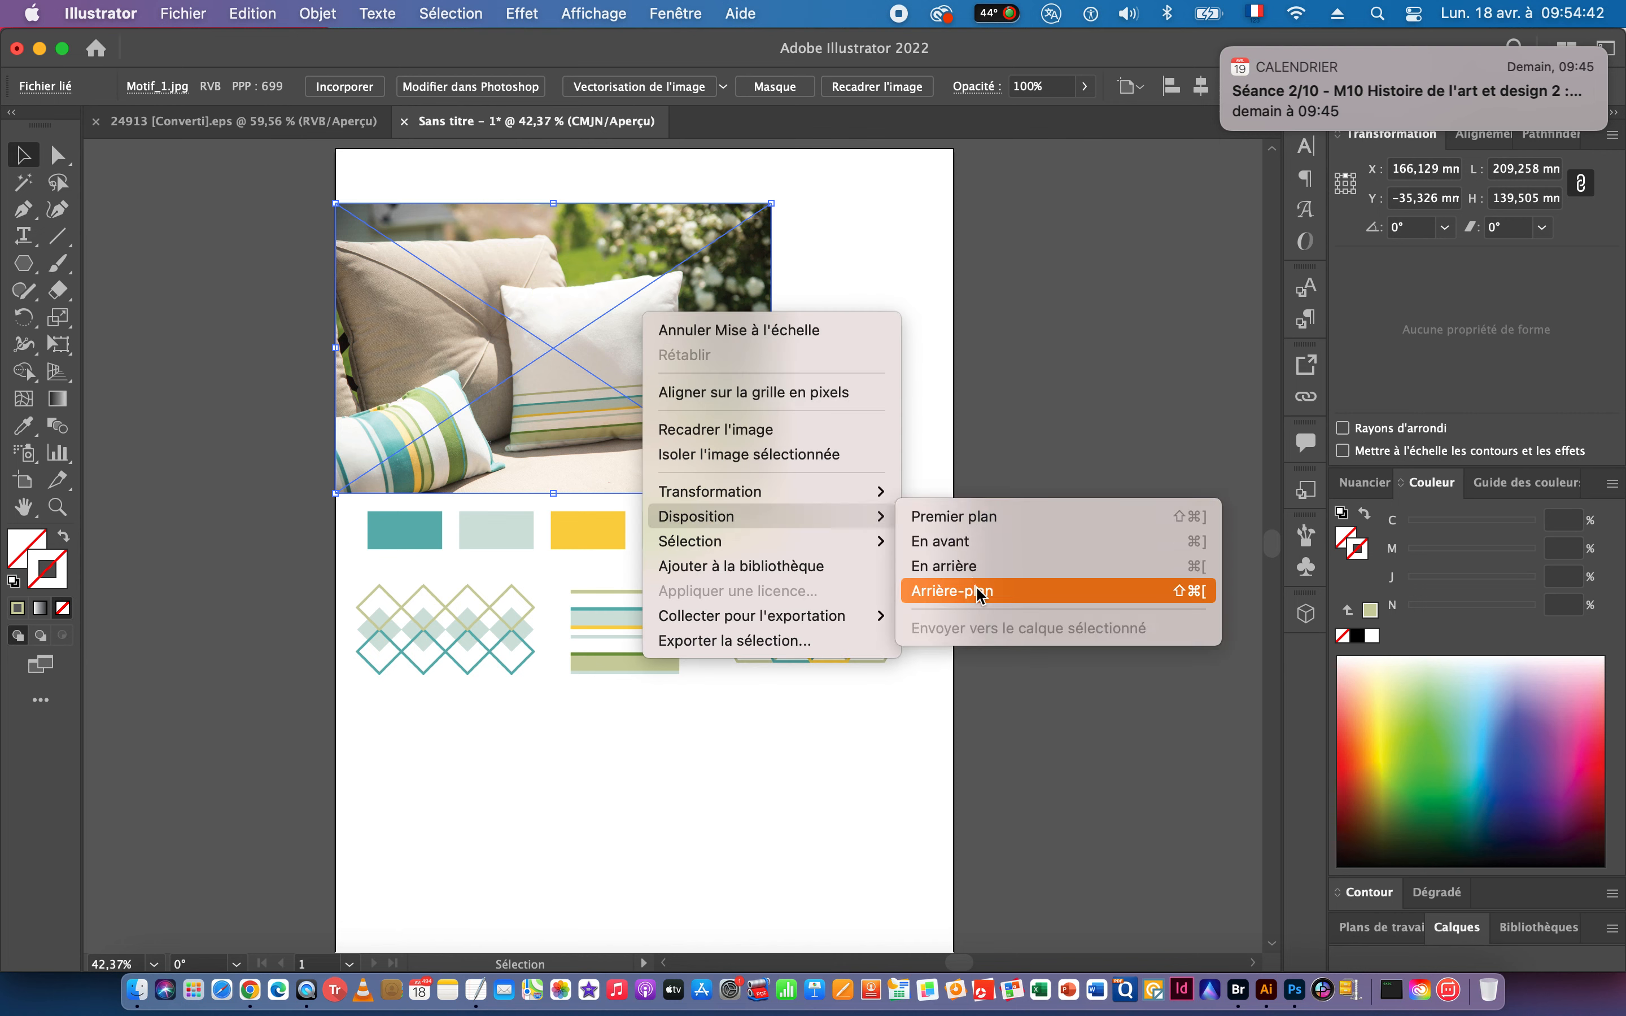
{"action": "left_click", "coordinate": [968, 591]}
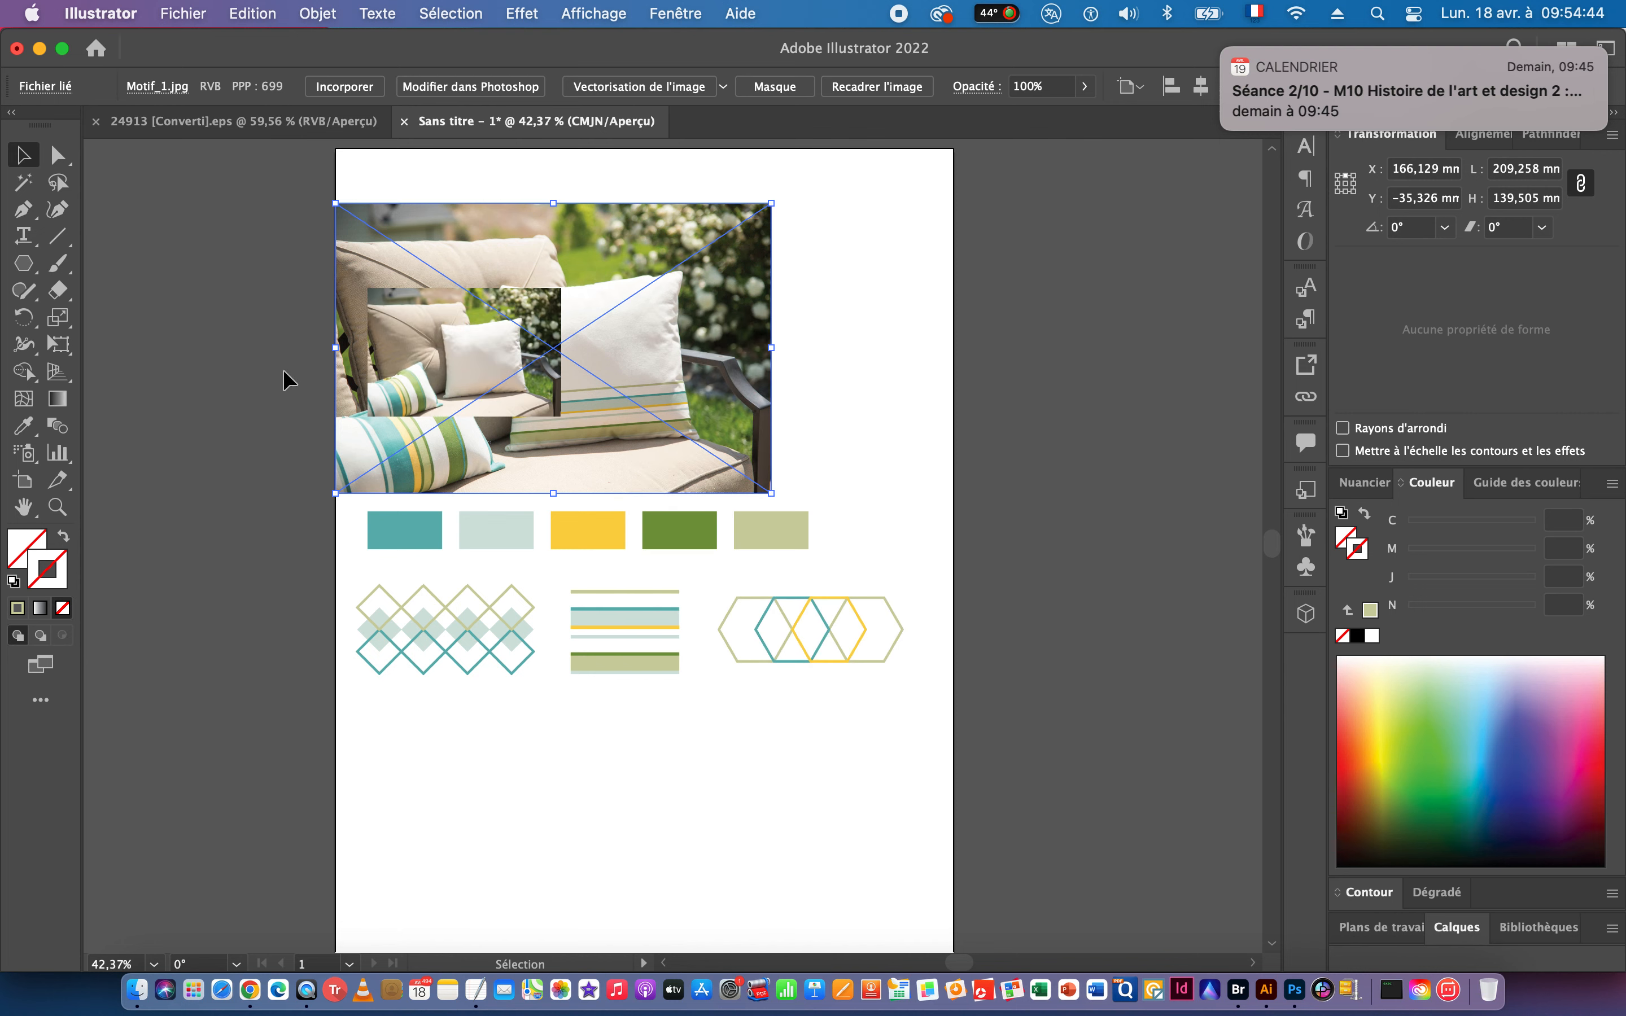
{"action": "left_click", "coordinate": [283, 370]}
Place the plain cushion photo against the large image's upper-right corner and scale it to about 88 × 58 mm to meet the artboard edge.
{"action": "left_click_drag", "start_coordinate": [545, 356], "coordinate": [949, 269]}
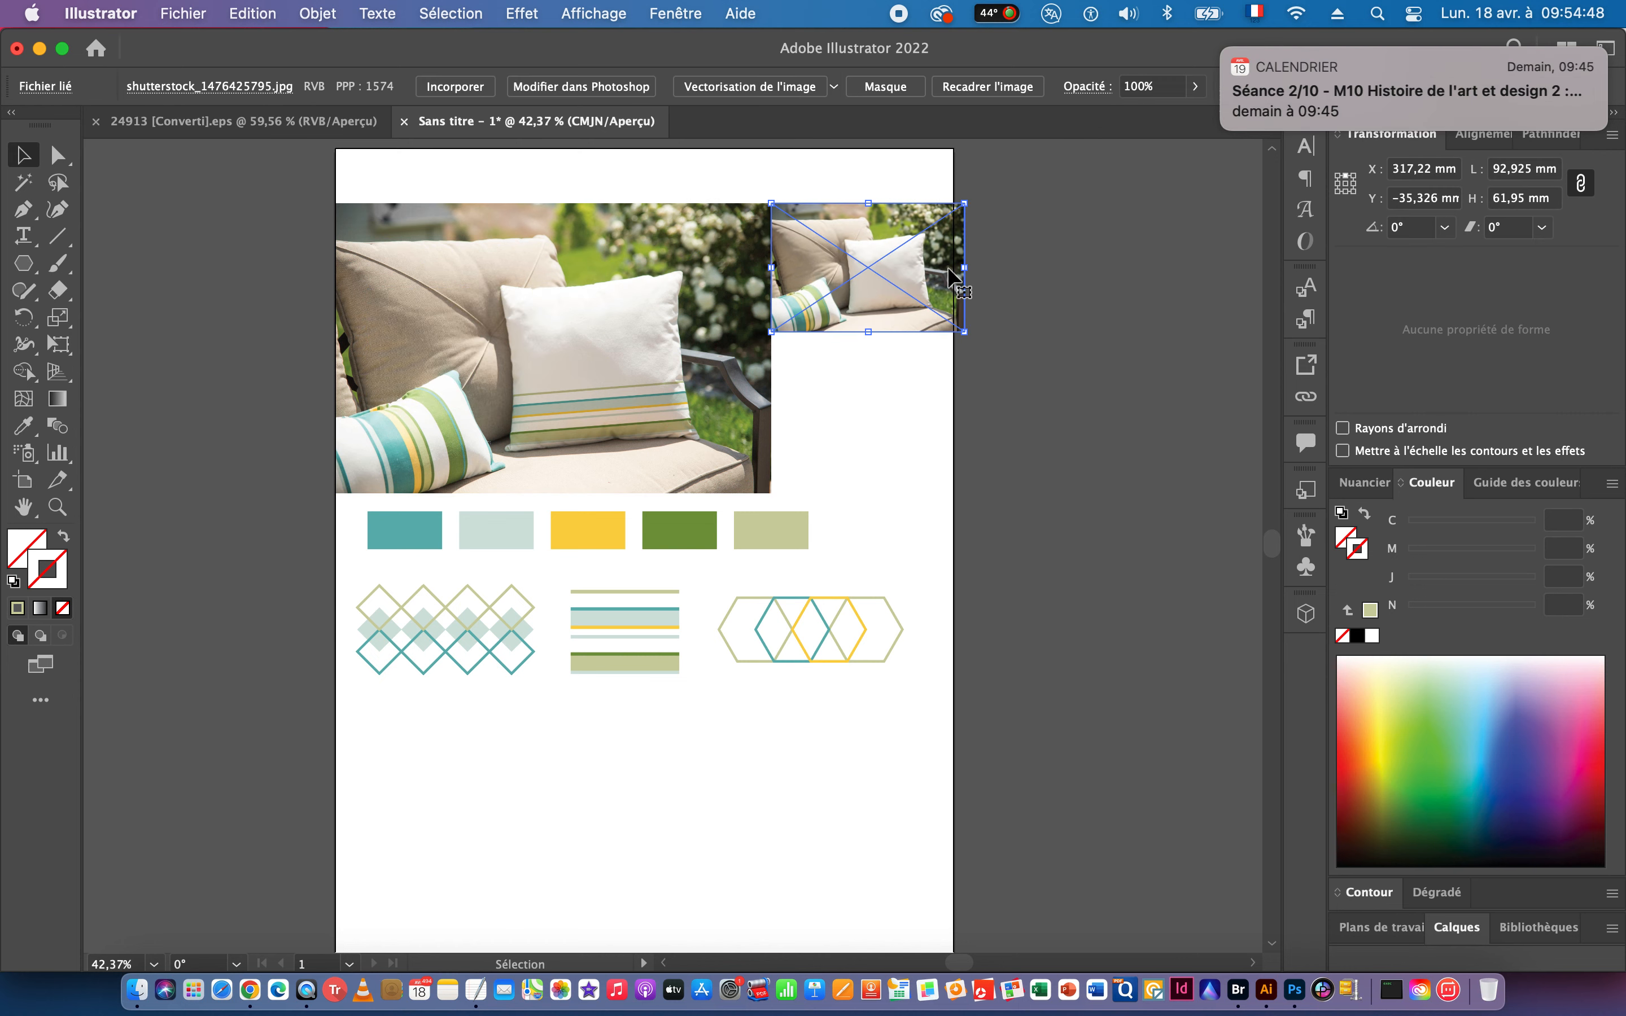
{"action": "mouse_move", "coordinate": [965, 331]}
{"action": "left_mouse_down"}
{"action": "mouse_move", "coordinate": [938, 327]}
{"action": "mouse_move", "coordinate": [955, 325]}
{"action": "left_mouse_up"}
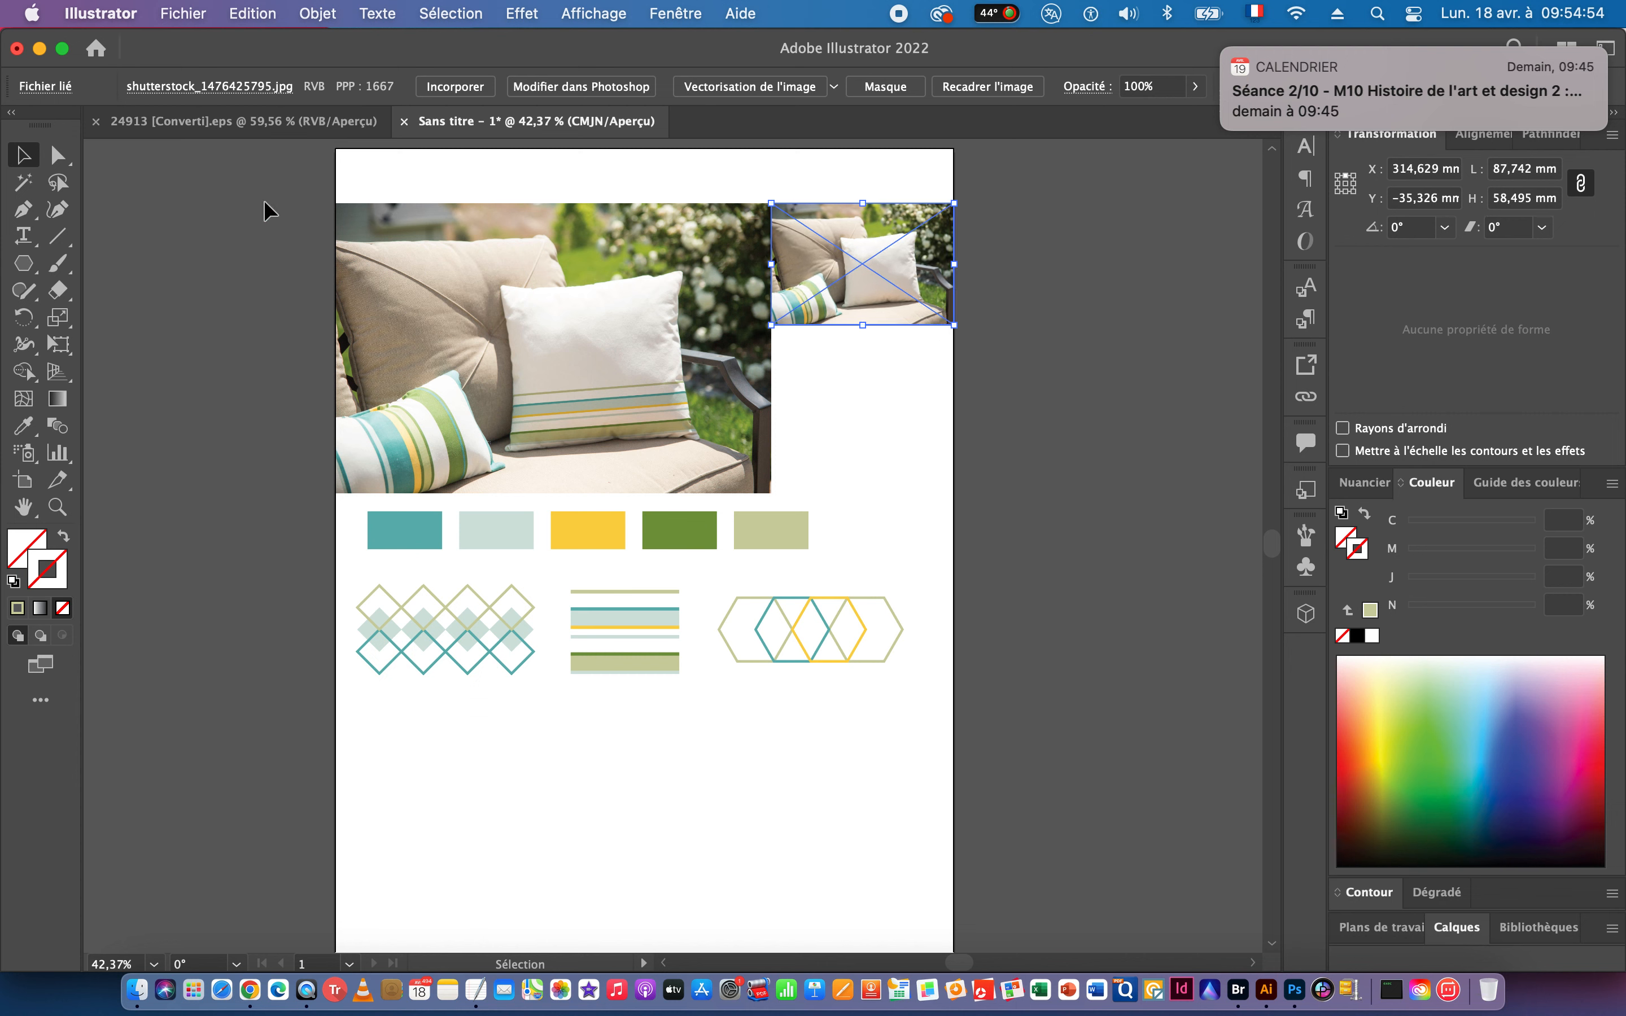
{"action": "left_click", "coordinate": [475, 251], "text": "shift"}
{"action": "scroll", "coordinate": [736, 498], "scroll_direction": "down", "scroll_amount": 2}
{"action": "scroll", "coordinate": [735, 497], "scroll_direction": "right", "scroll_amount": 1}
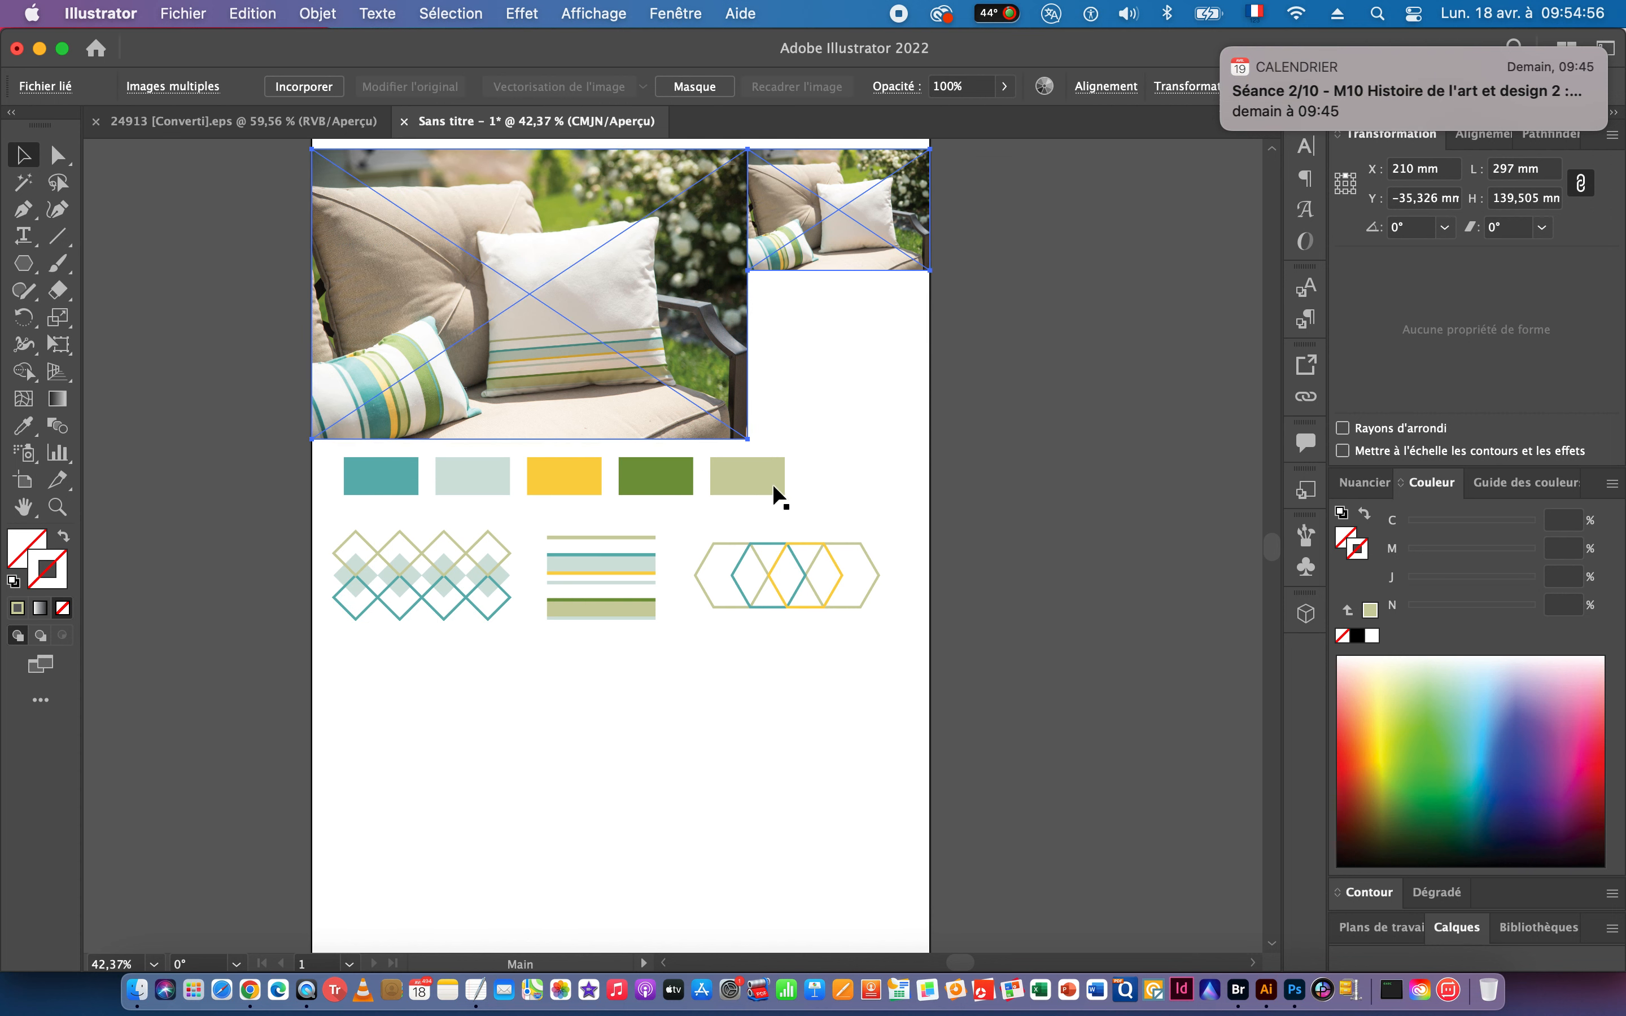
{"action": "left_click", "coordinate": [301, 463]}
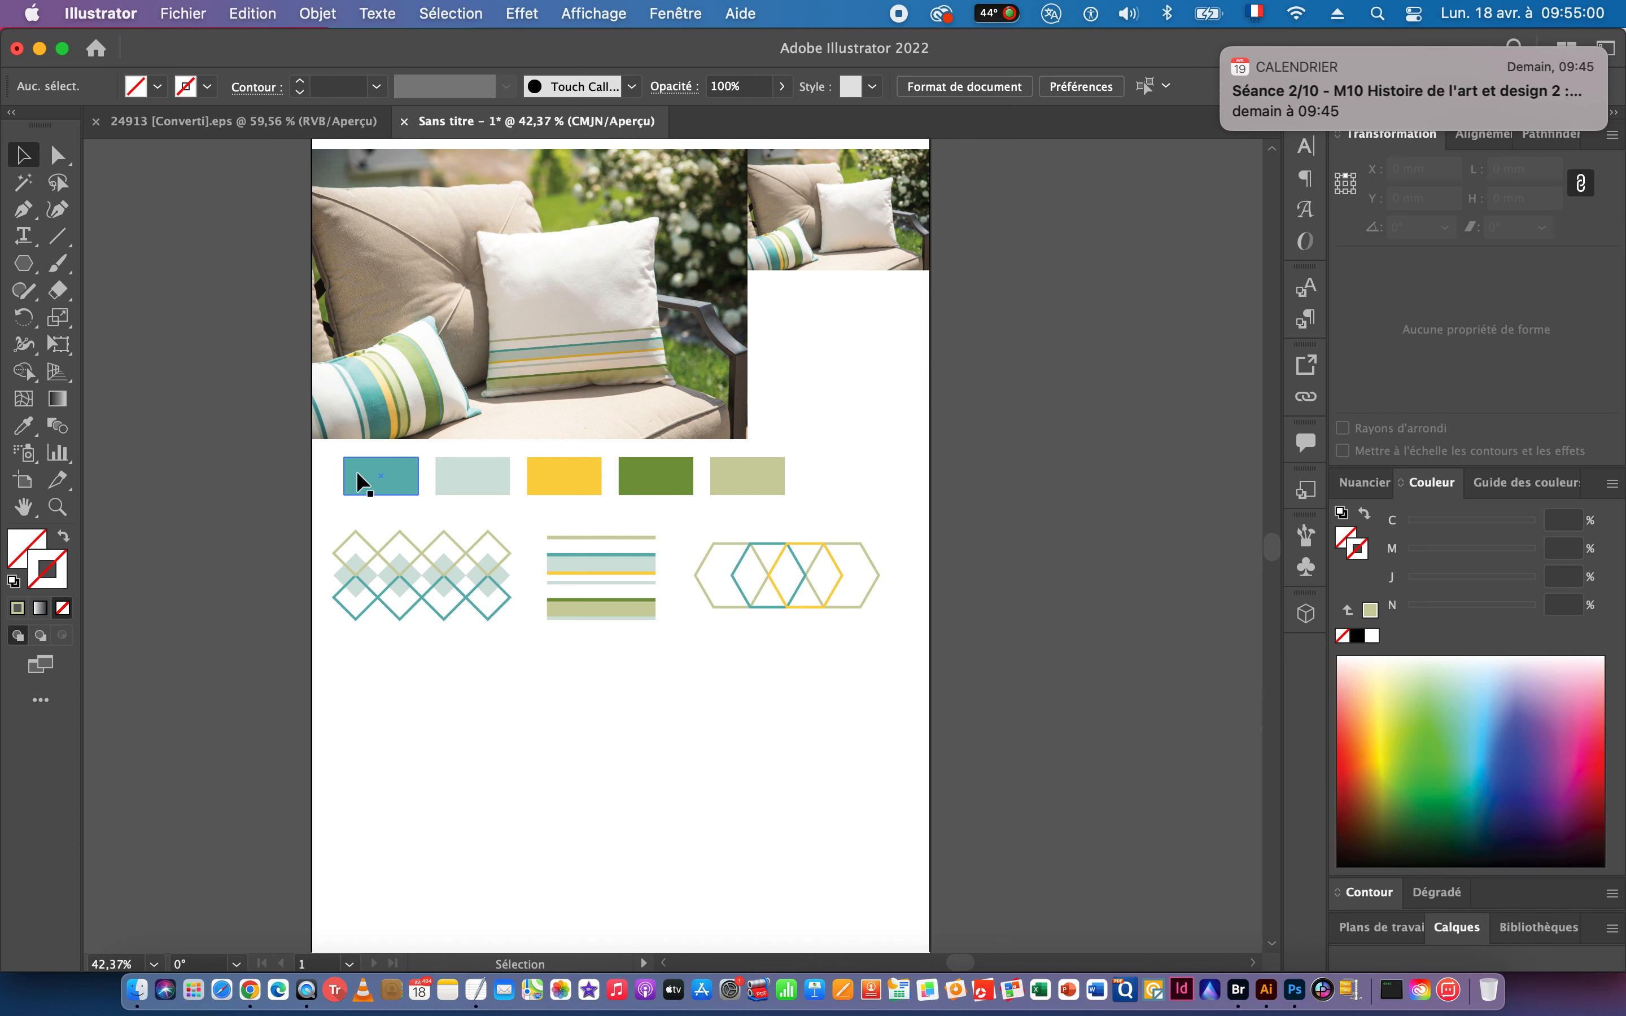
{"action": "left_click_drag", "start_coordinate": [473, 491], "coordinate": [458, 492]}
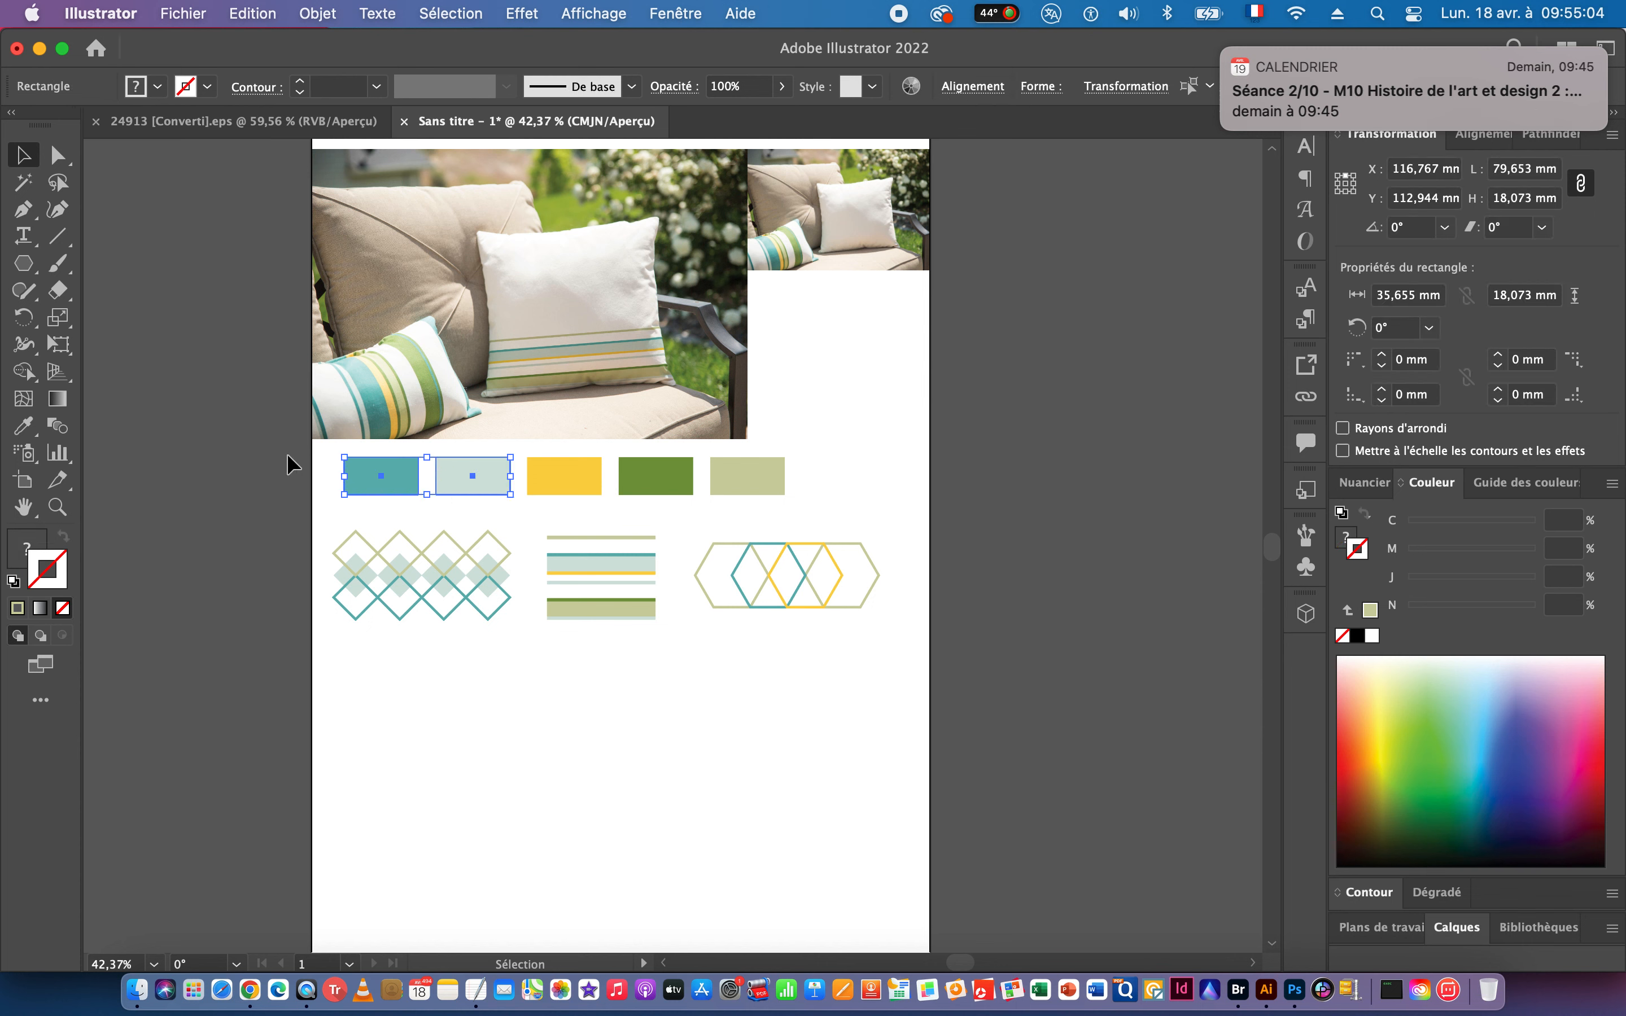
{"action": "left_click_drag", "start_coordinate": [769, 501], "coordinate": [773, 502]}
{"action": "left_click", "coordinate": [870, 514]}
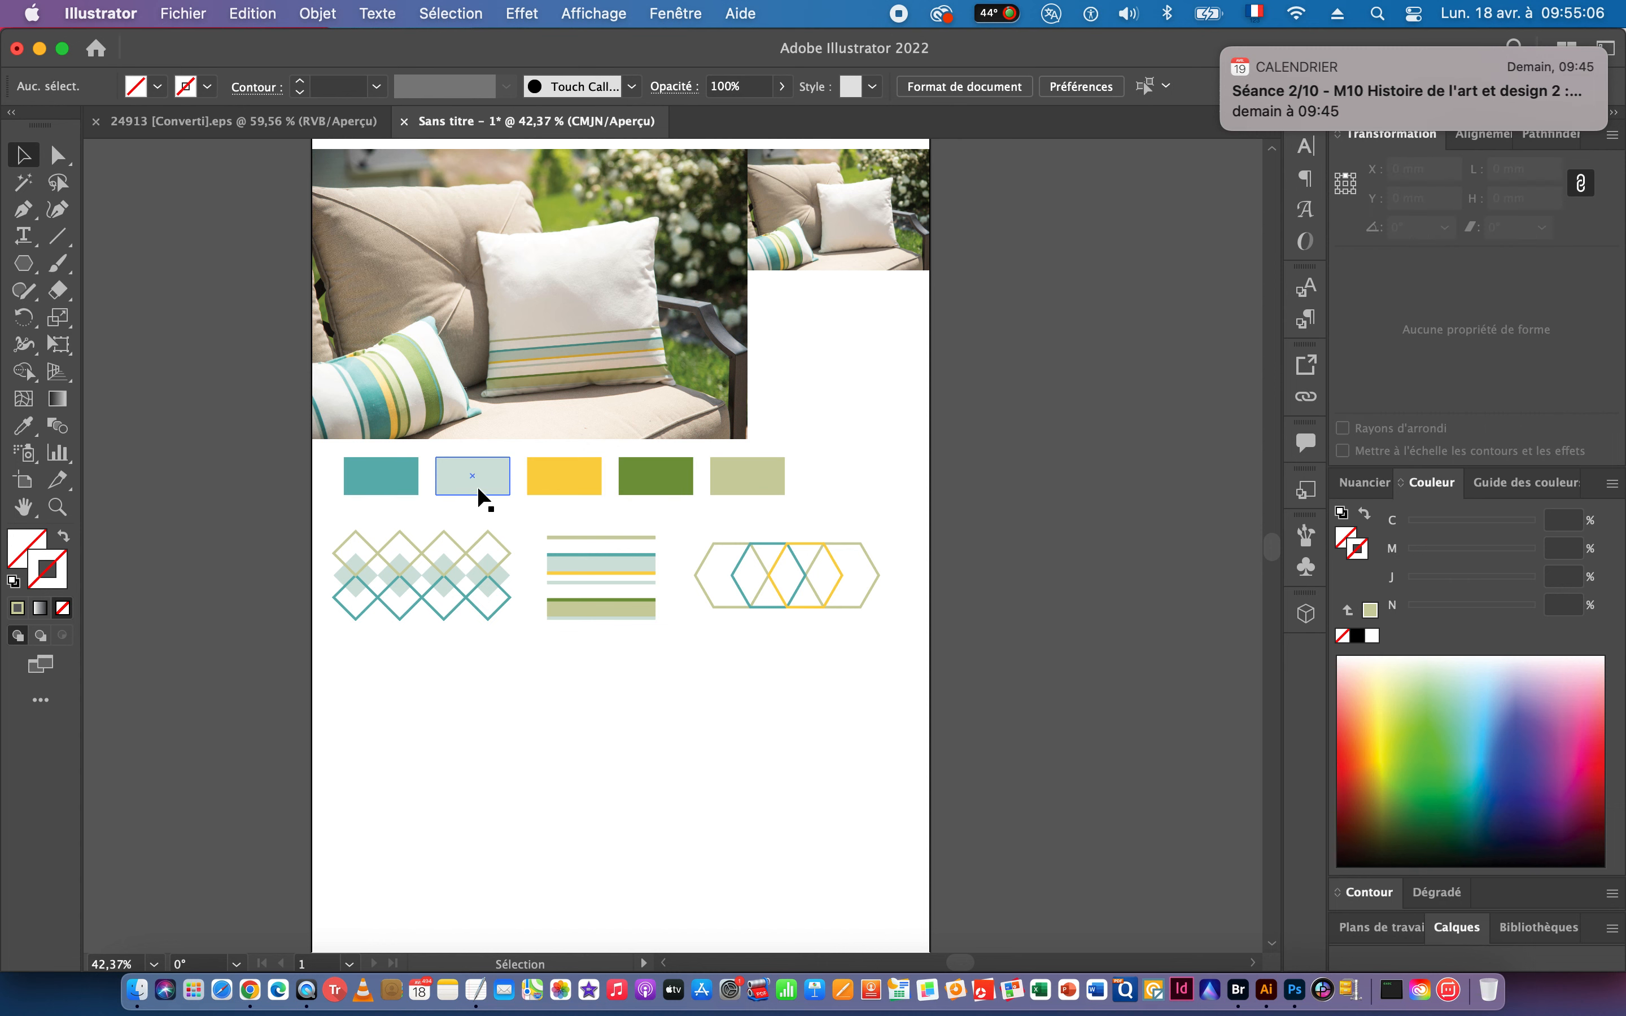
Move the five colour swatches beneath the small photo in two adjacent columns: teal, pale blue and yellow, beside green and beige.
{"action": "left_click_drag", "start_coordinate": [362, 469], "coordinate": [767, 305]}
{"action": "left_click_drag", "start_coordinate": [466, 475], "coordinate": [778, 350]}
{"action": "left_click_drag", "start_coordinate": [575, 476], "coordinate": [792, 387]}
{"action": "left_click_drag", "start_coordinate": [649, 467], "coordinate": [850, 305]}
{"action": "left_click_drag", "start_coordinate": [754, 474], "coordinate": [877, 339]}
Align the top edge of the beige swatch with the pale blue swatch, using the pale blue one as key object.
{"action": "left_click", "coordinate": [1080, 384]}
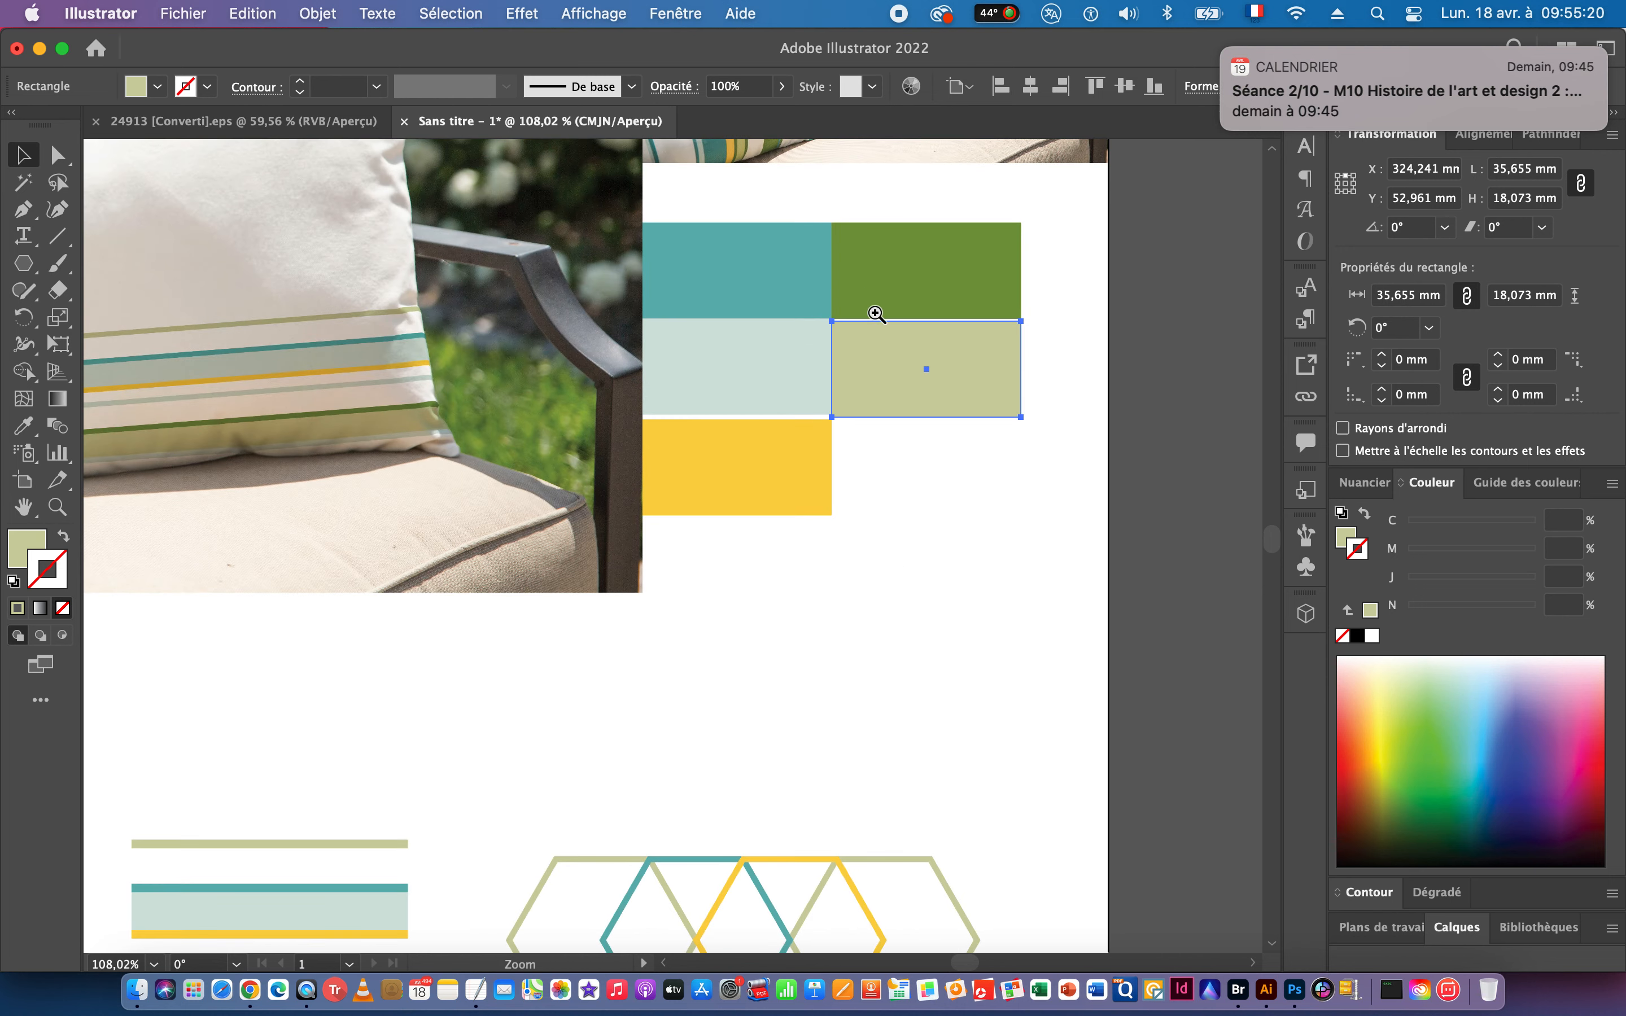
{"action": "left_click", "coordinate": [1016, 352]}
{"action": "left_click", "coordinate": [746, 214]}
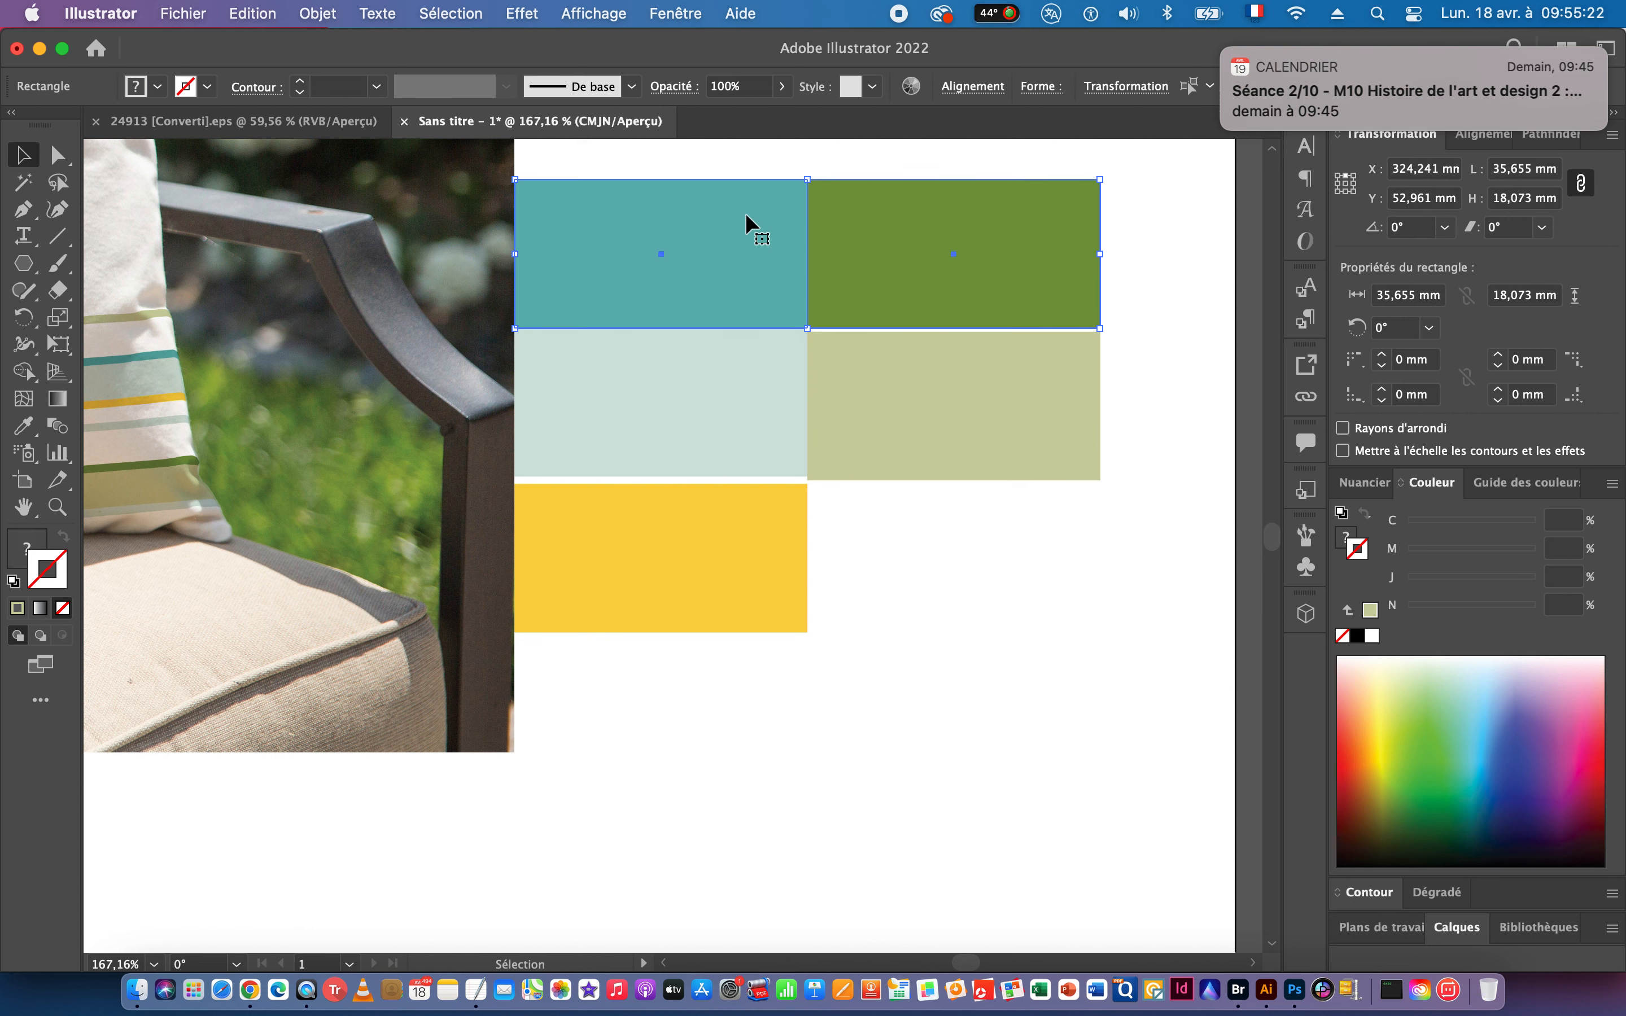
{"action": "left_click", "coordinate": [1071, 202], "text": "shift"}
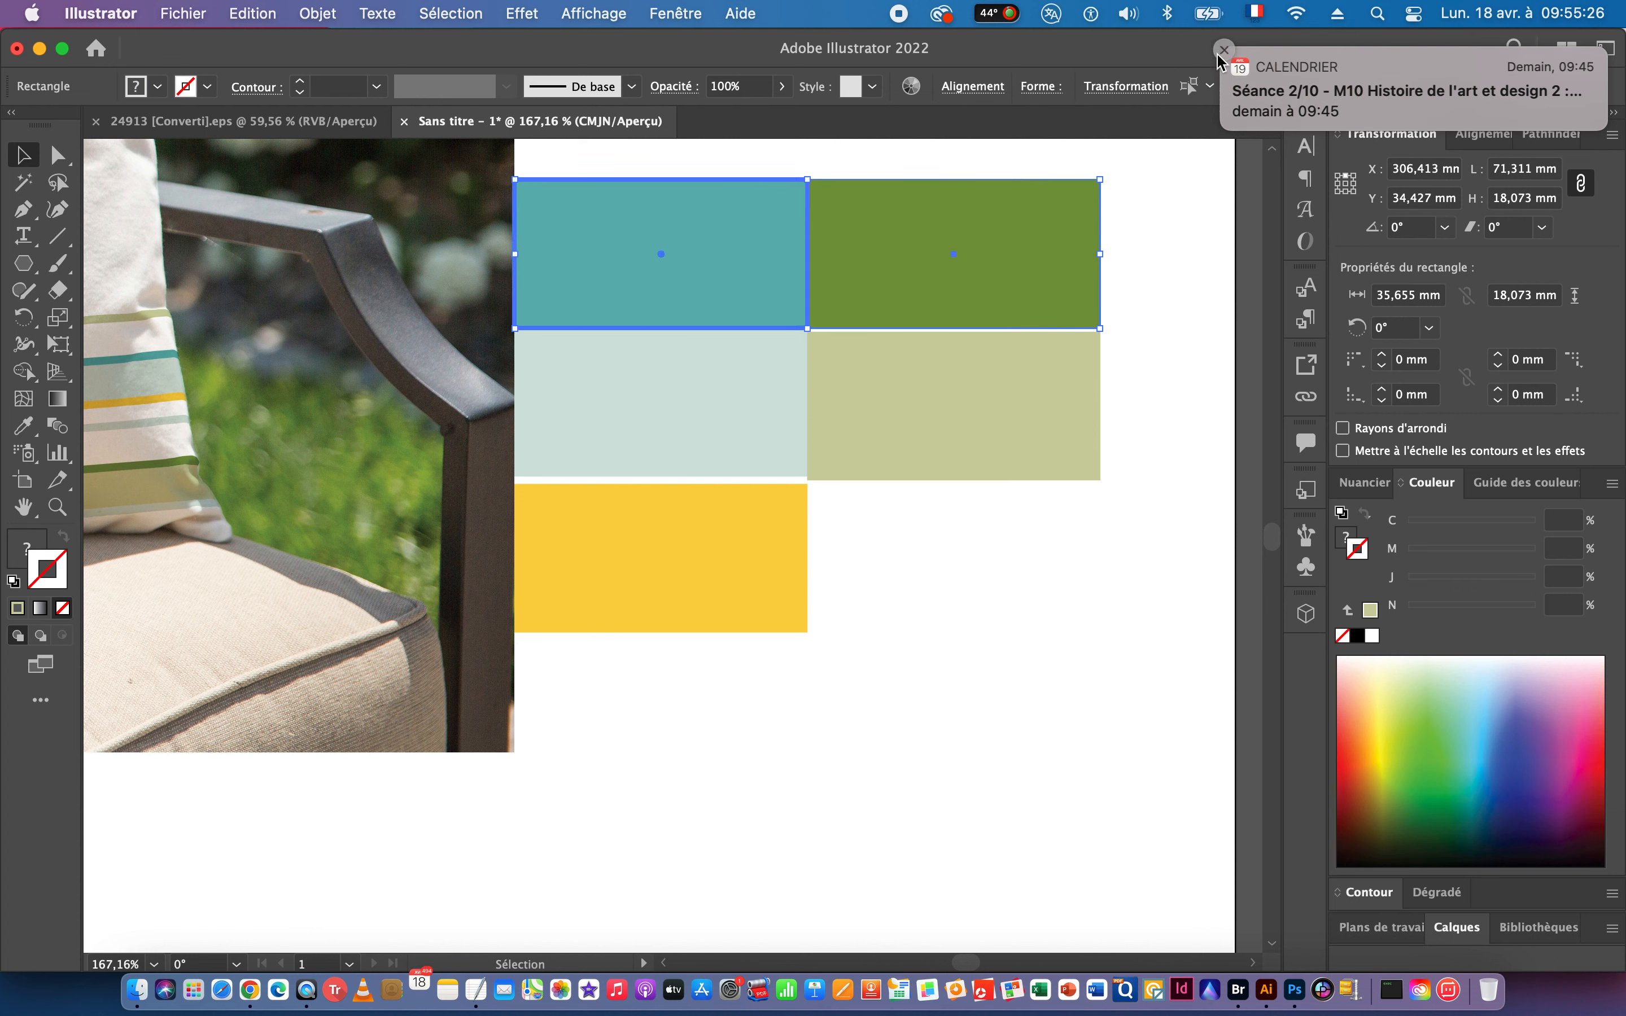
{"action": "left_click", "coordinate": [1484, 134]}
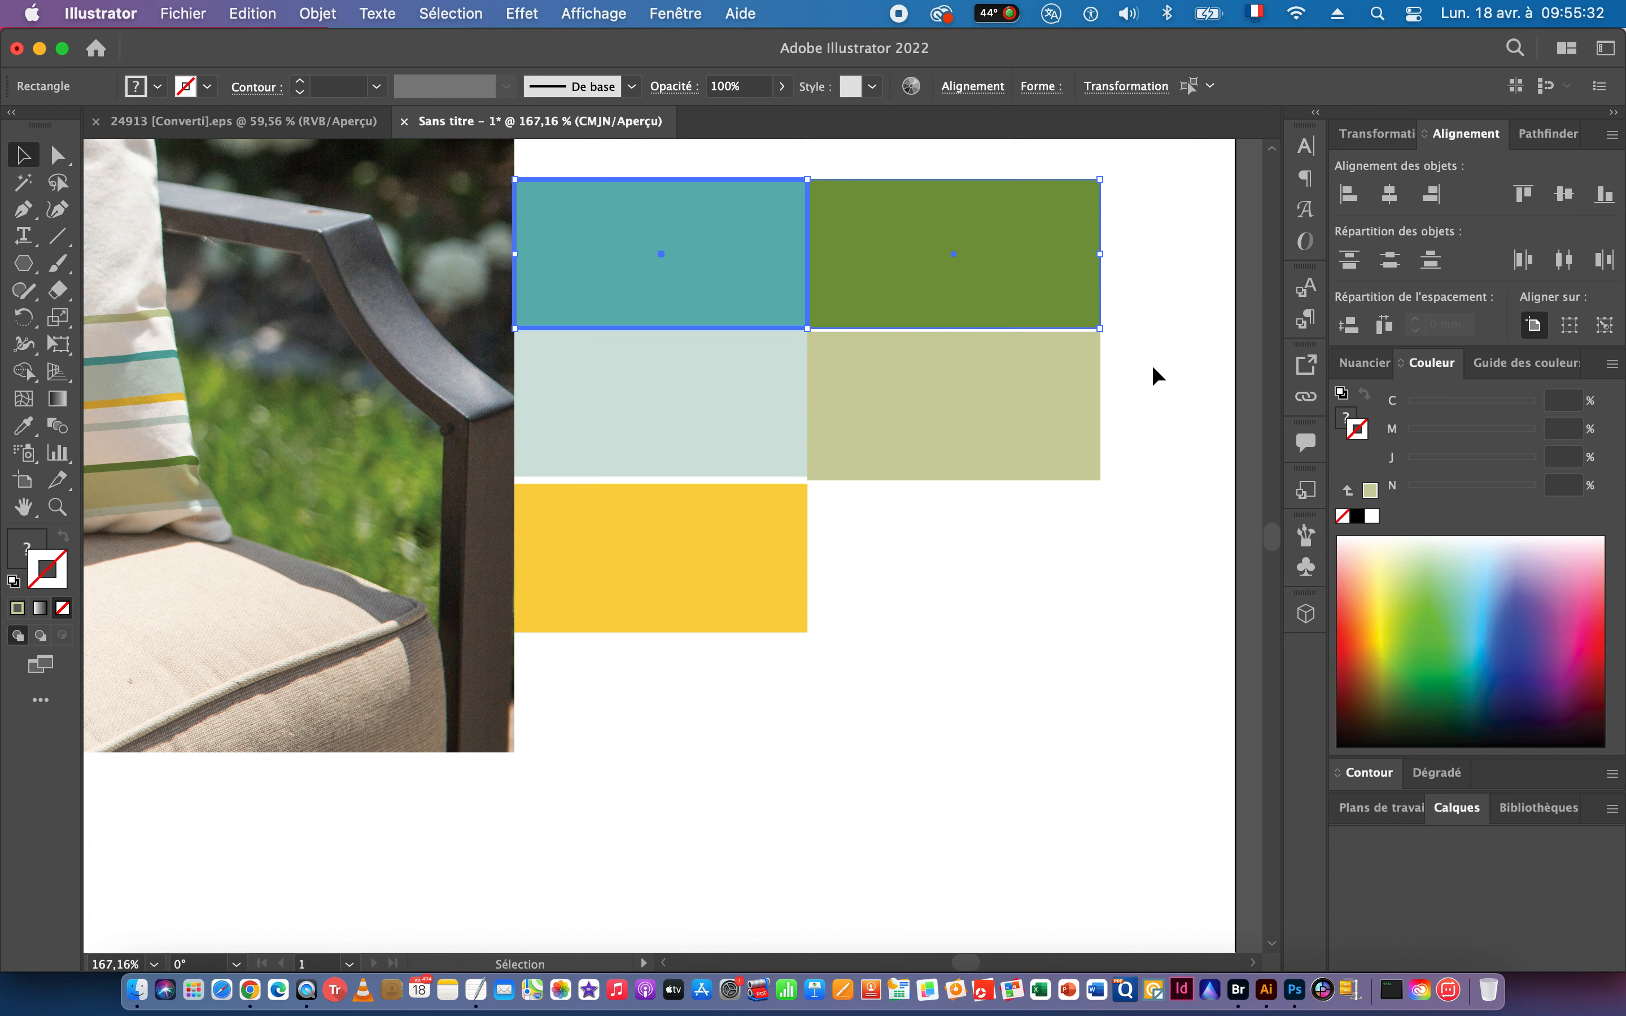
{"action": "left_click_drag", "start_coordinate": [1145, 363], "coordinate": [747, 388]}
{"action": "left_click", "coordinate": [746, 386]}
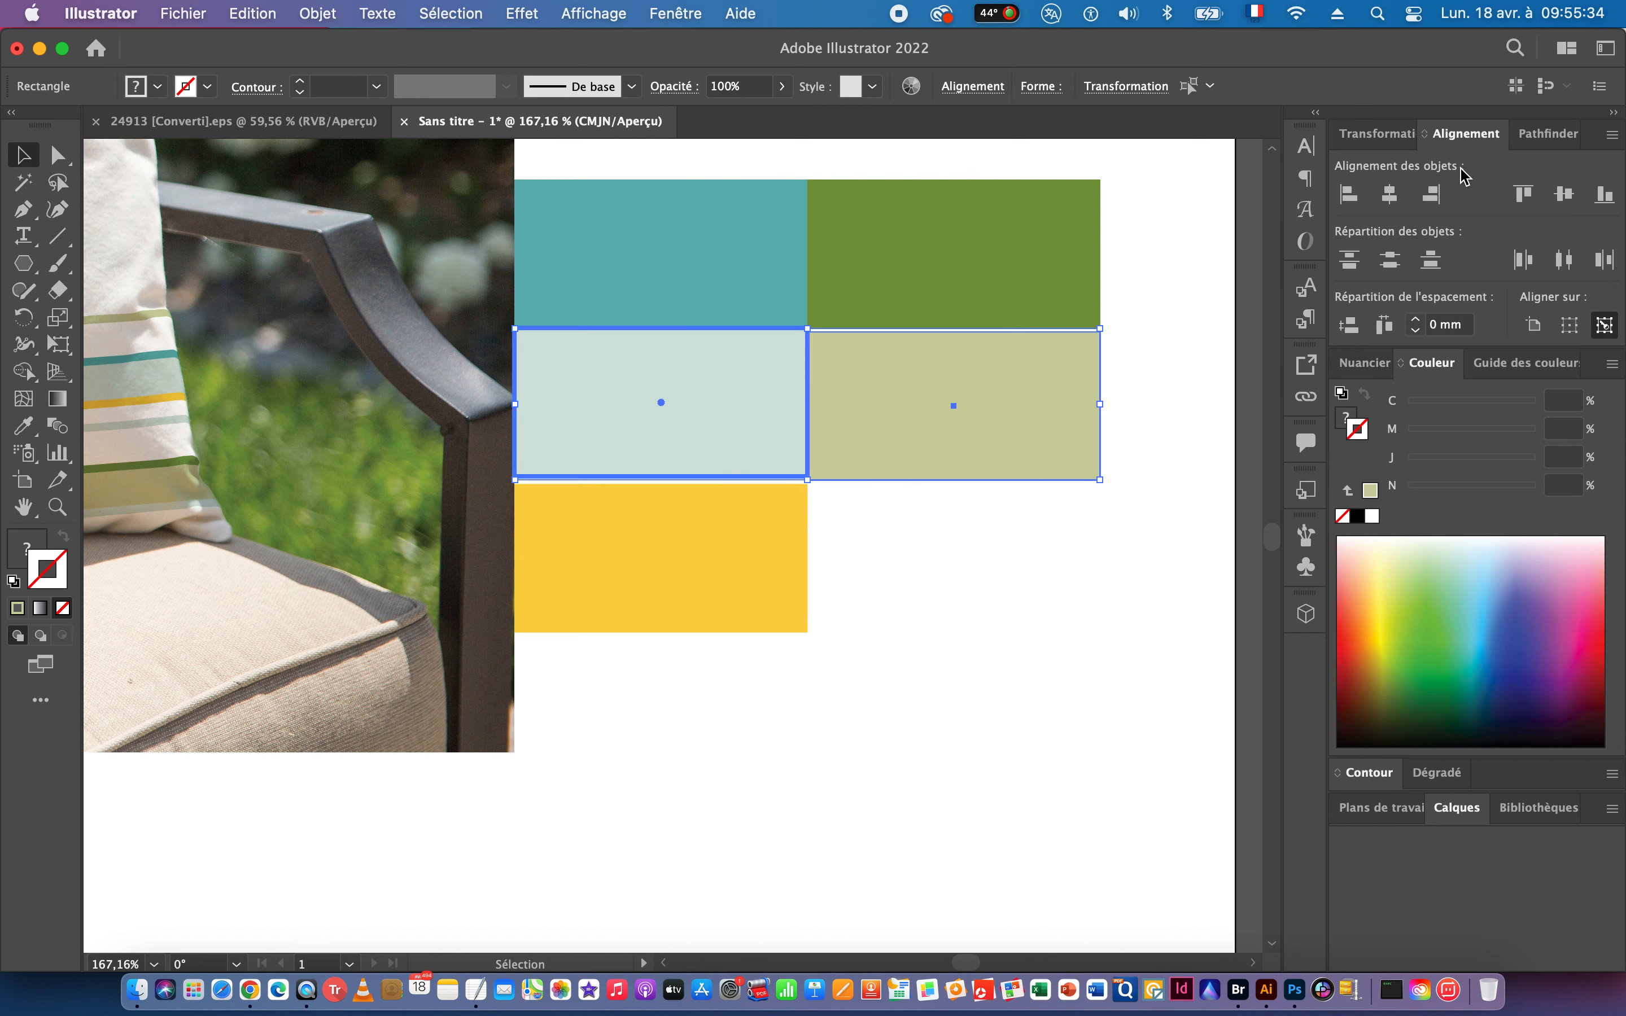
{"action": "left_click", "coordinate": [1525, 194]}
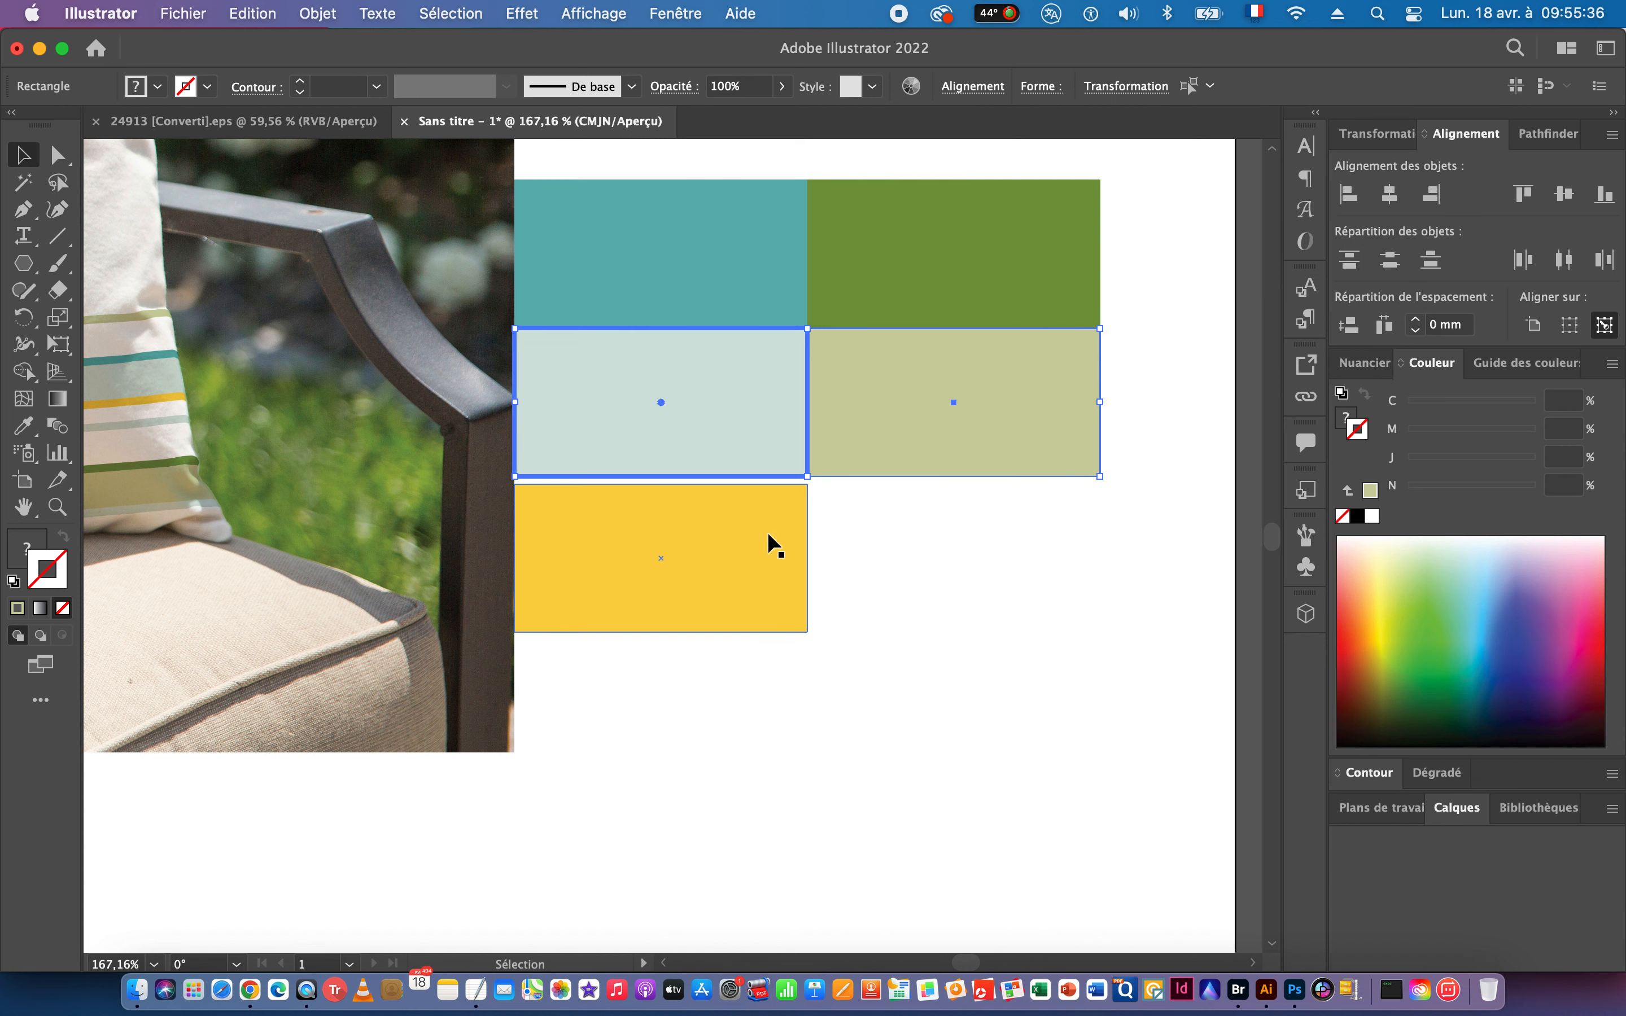
Snap the yellow swatch beneath the pale blue one and widen it to span both swatch columns.
{"action": "left_click", "coordinate": [867, 599]}
{"action": "left_click_drag", "start_coordinate": [660, 545], "coordinate": [662, 531]}
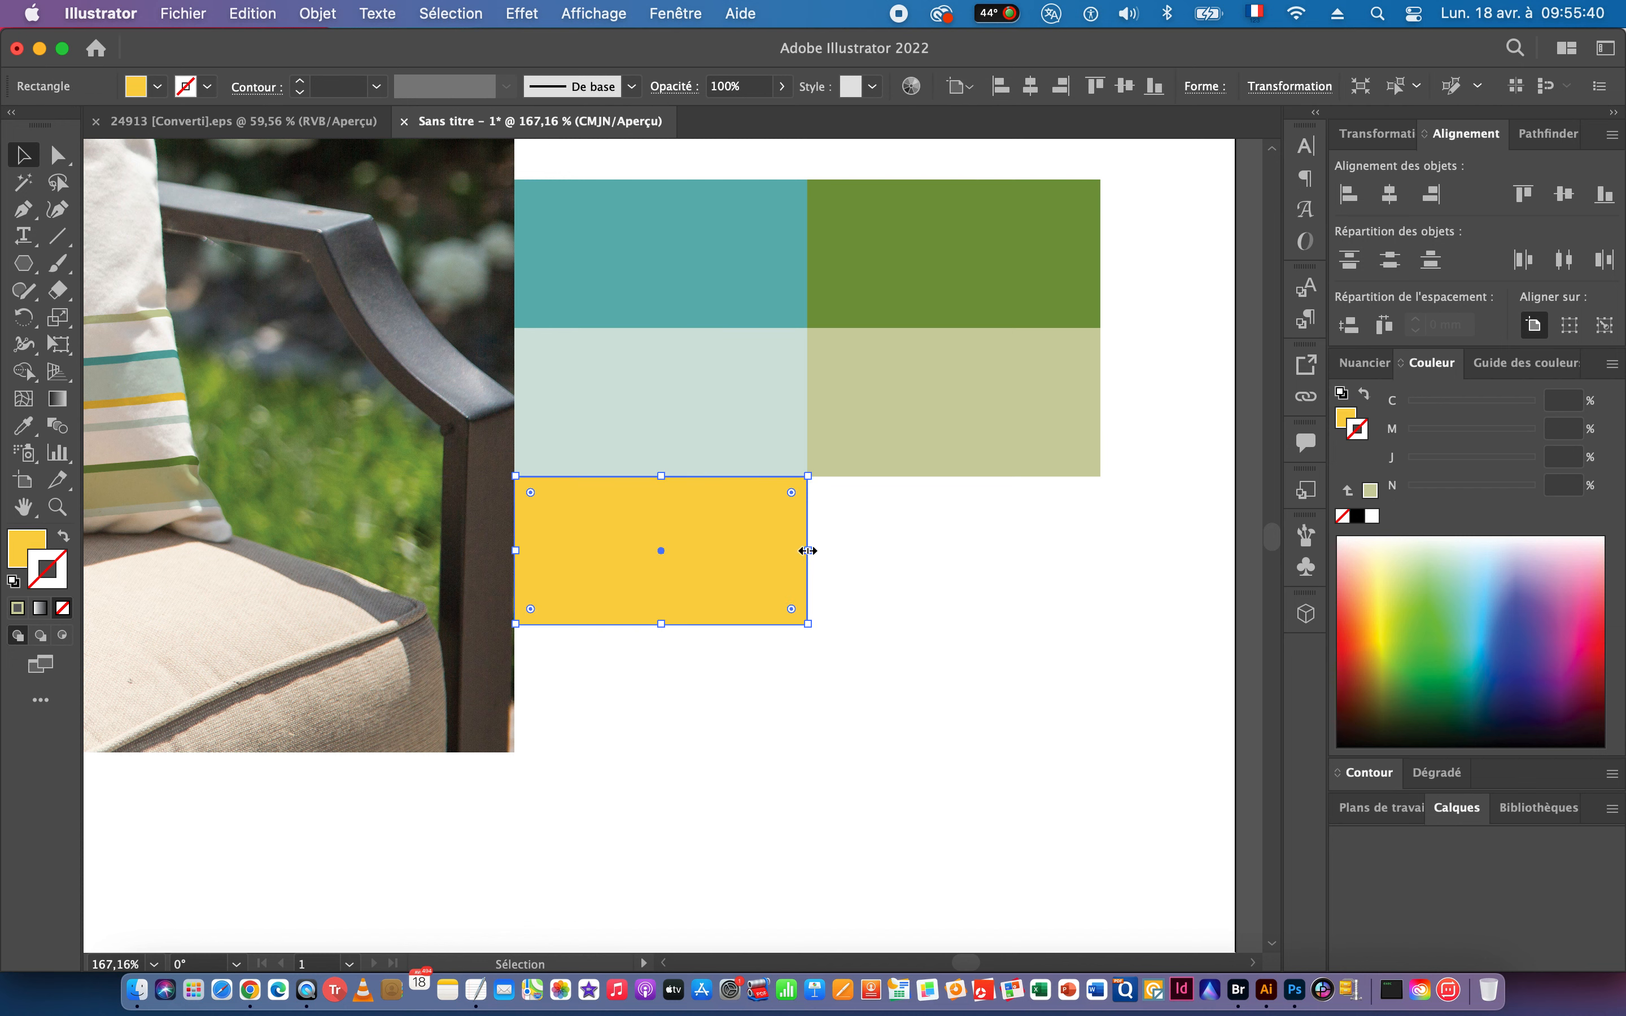
{"action": "left_click_drag", "start_coordinate": [807, 551], "coordinate": [1101, 536]}
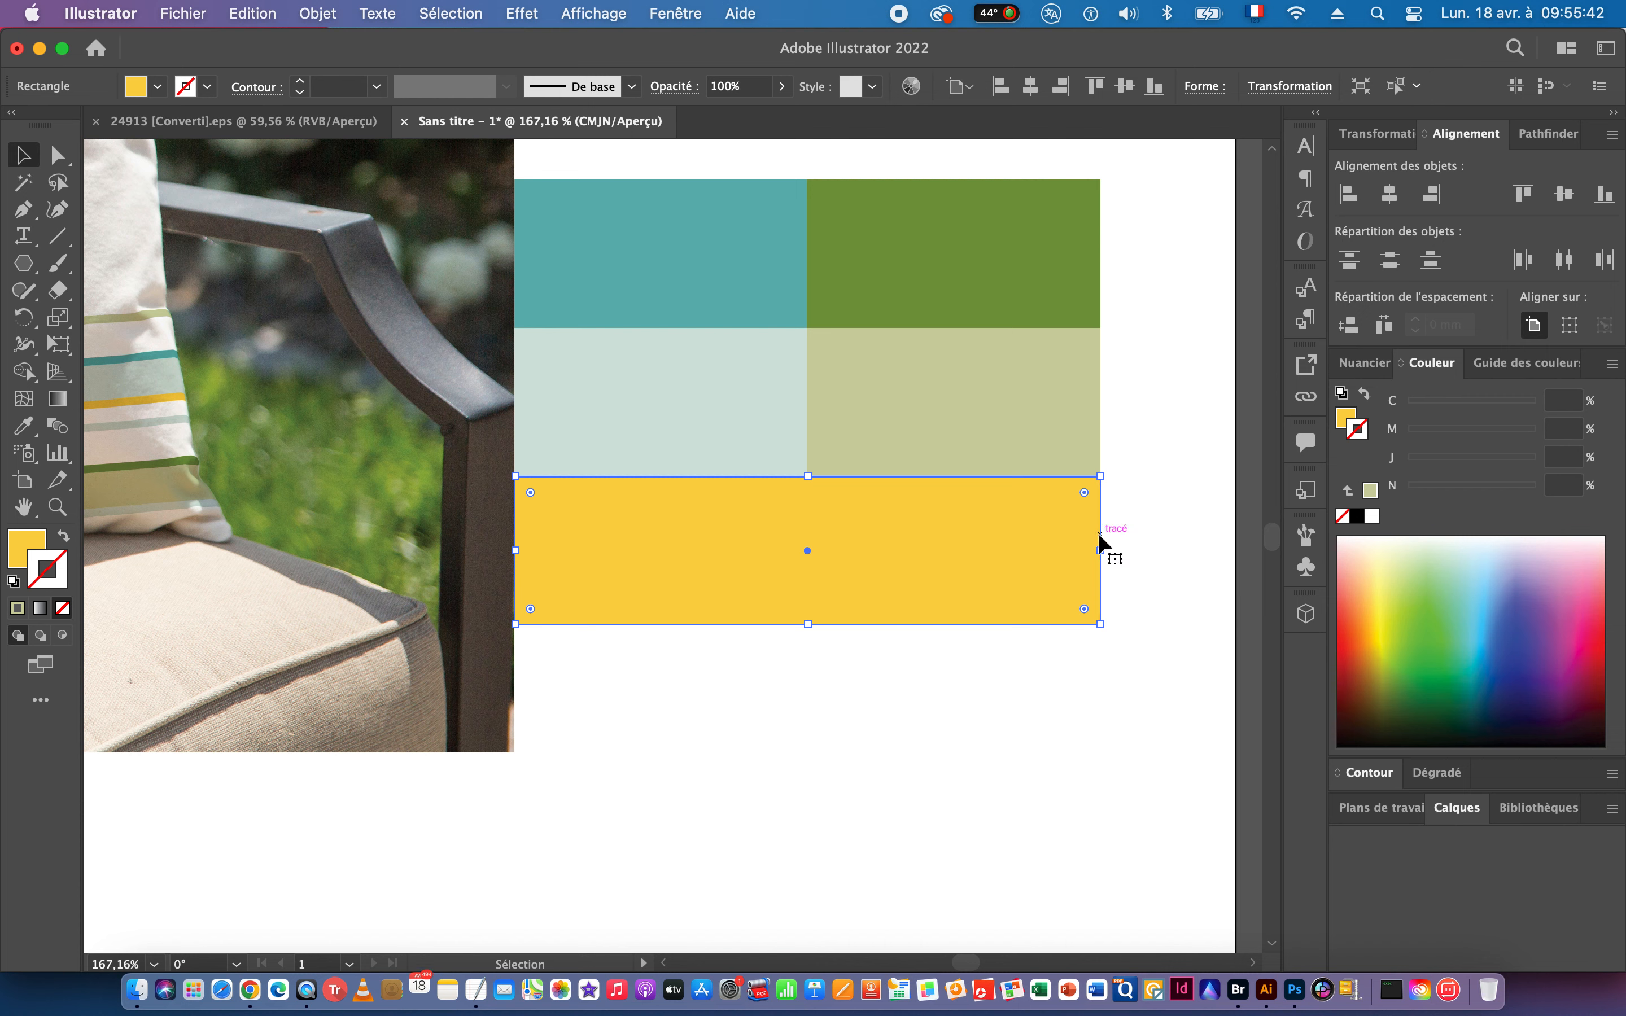
Scale the five swatches together to reach the artboard's edge and place them directly beneath the small photo.
{"action": "scroll", "coordinate": [998, 551], "scroll_direction": "down", "scroll_amount": 5}
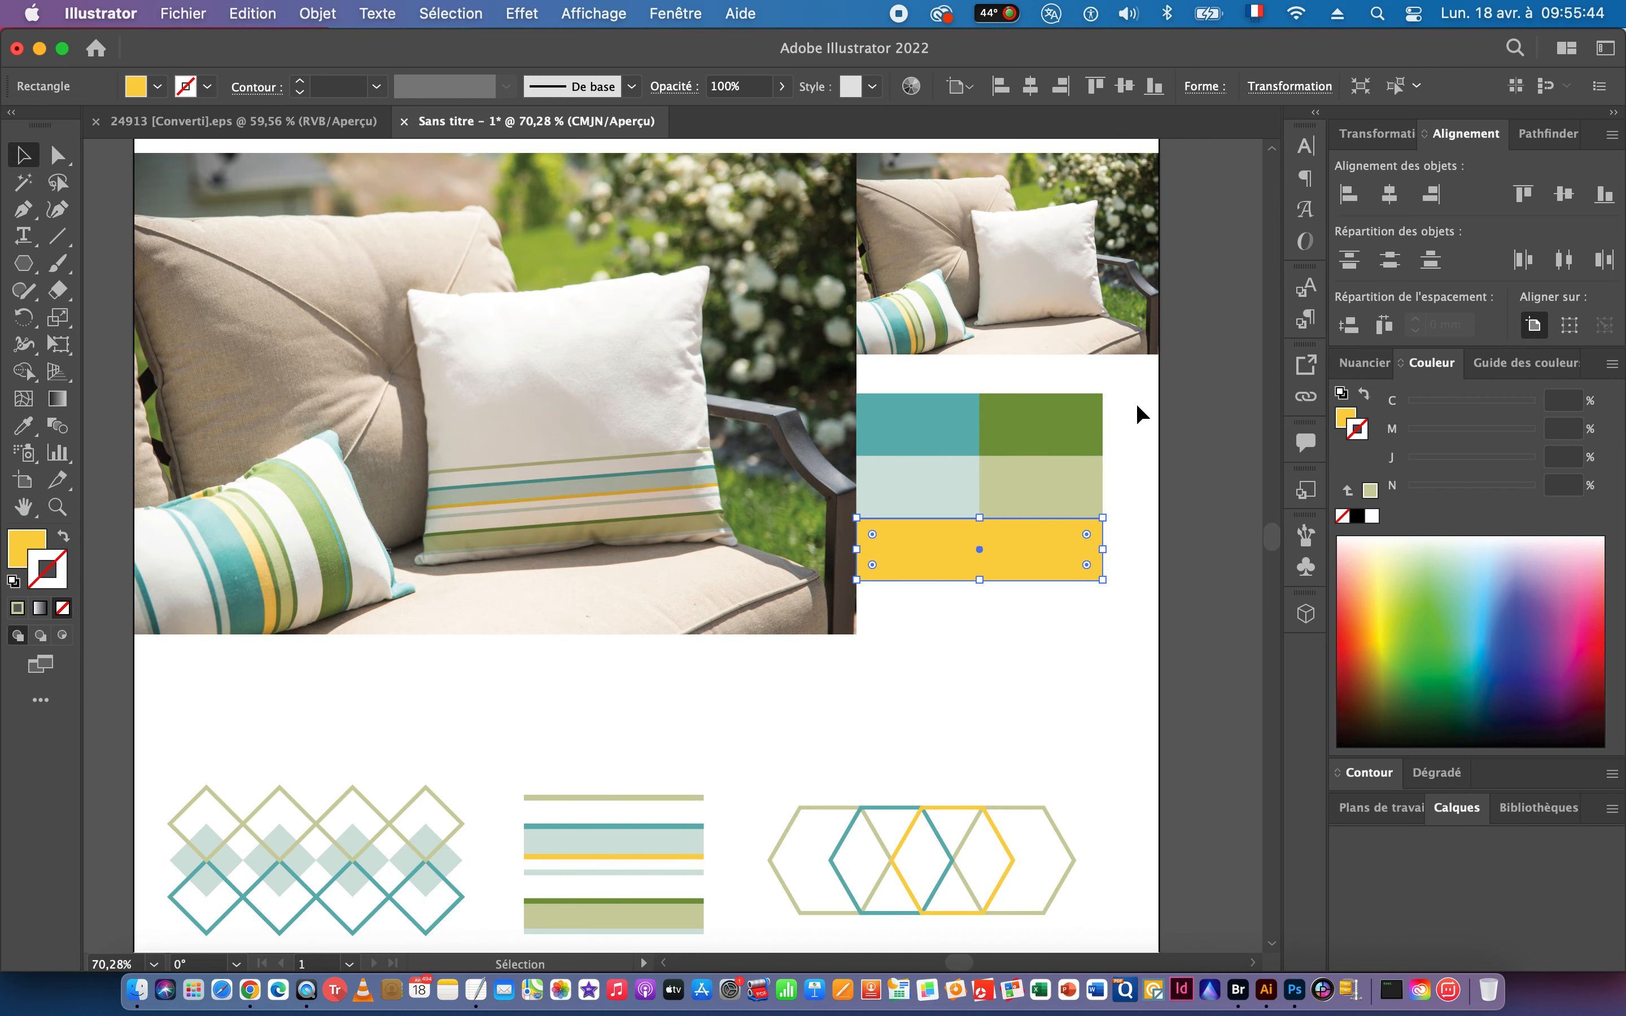
{"action": "left_click_drag", "start_coordinate": [1138, 409], "coordinate": [969, 582]}
{"action": "left_click_drag", "start_coordinate": [1104, 486], "coordinate": [1159, 487]}
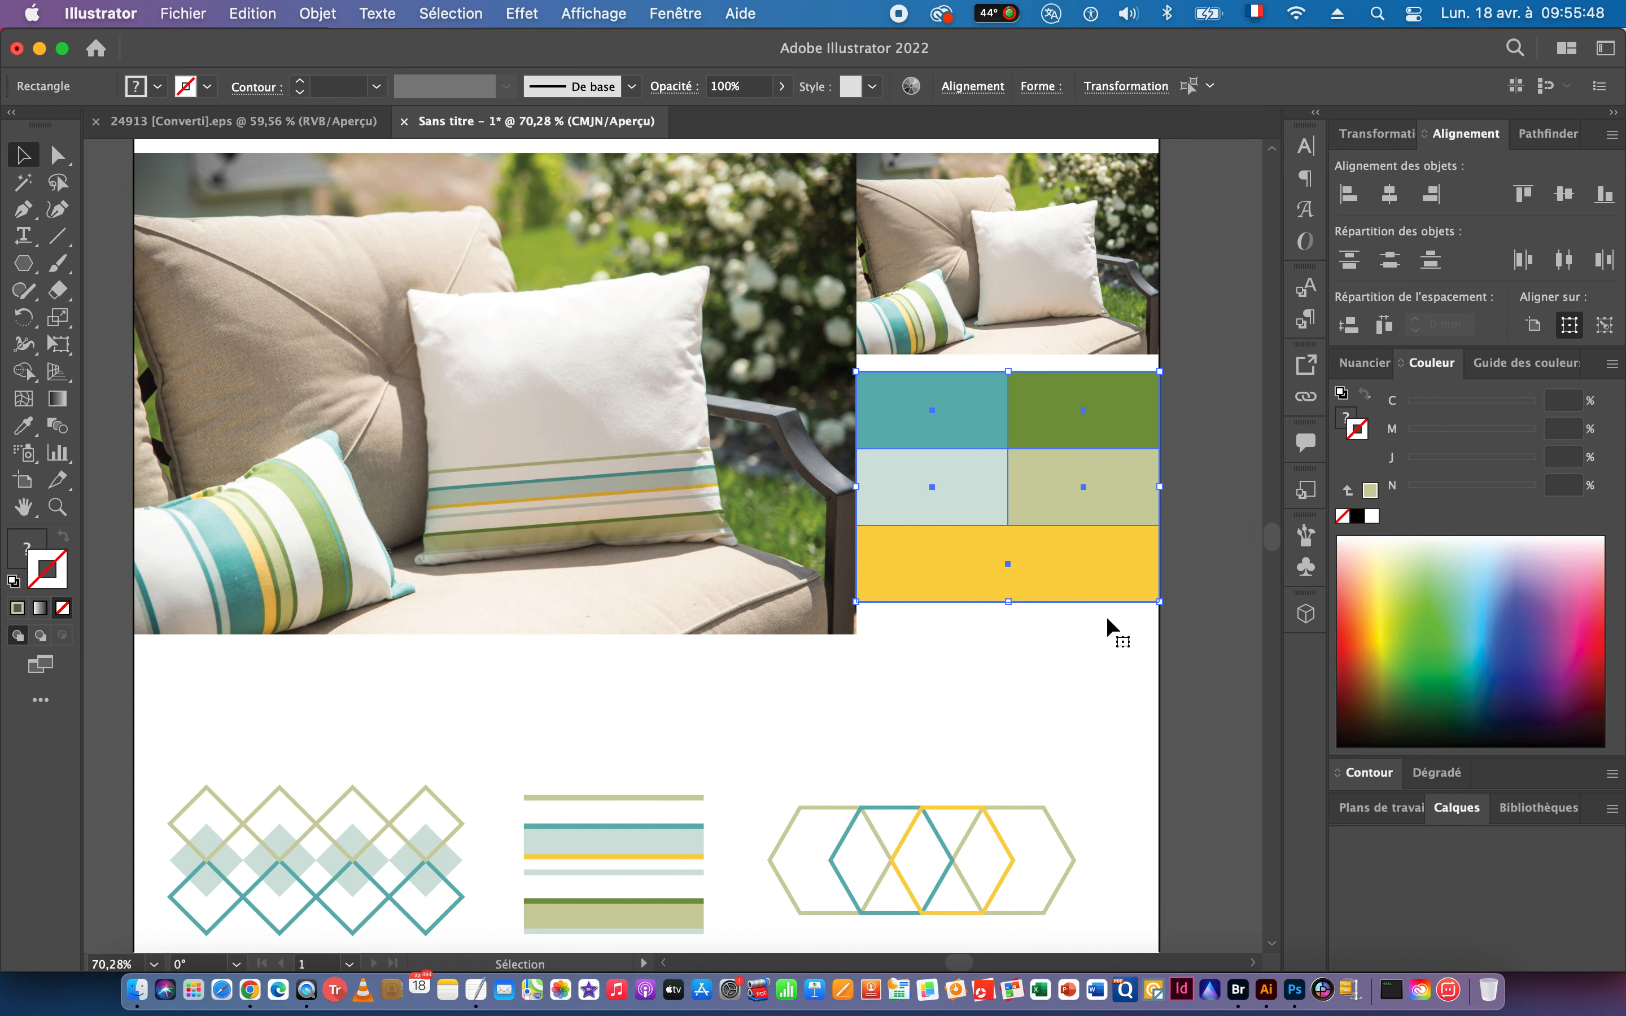
{"action": "left_click_drag", "start_coordinate": [994, 530], "coordinate": [988, 564]}
{"action": "scroll", "coordinate": [1042, 421], "scroll_direction": "up", "scroll_amount": 3}
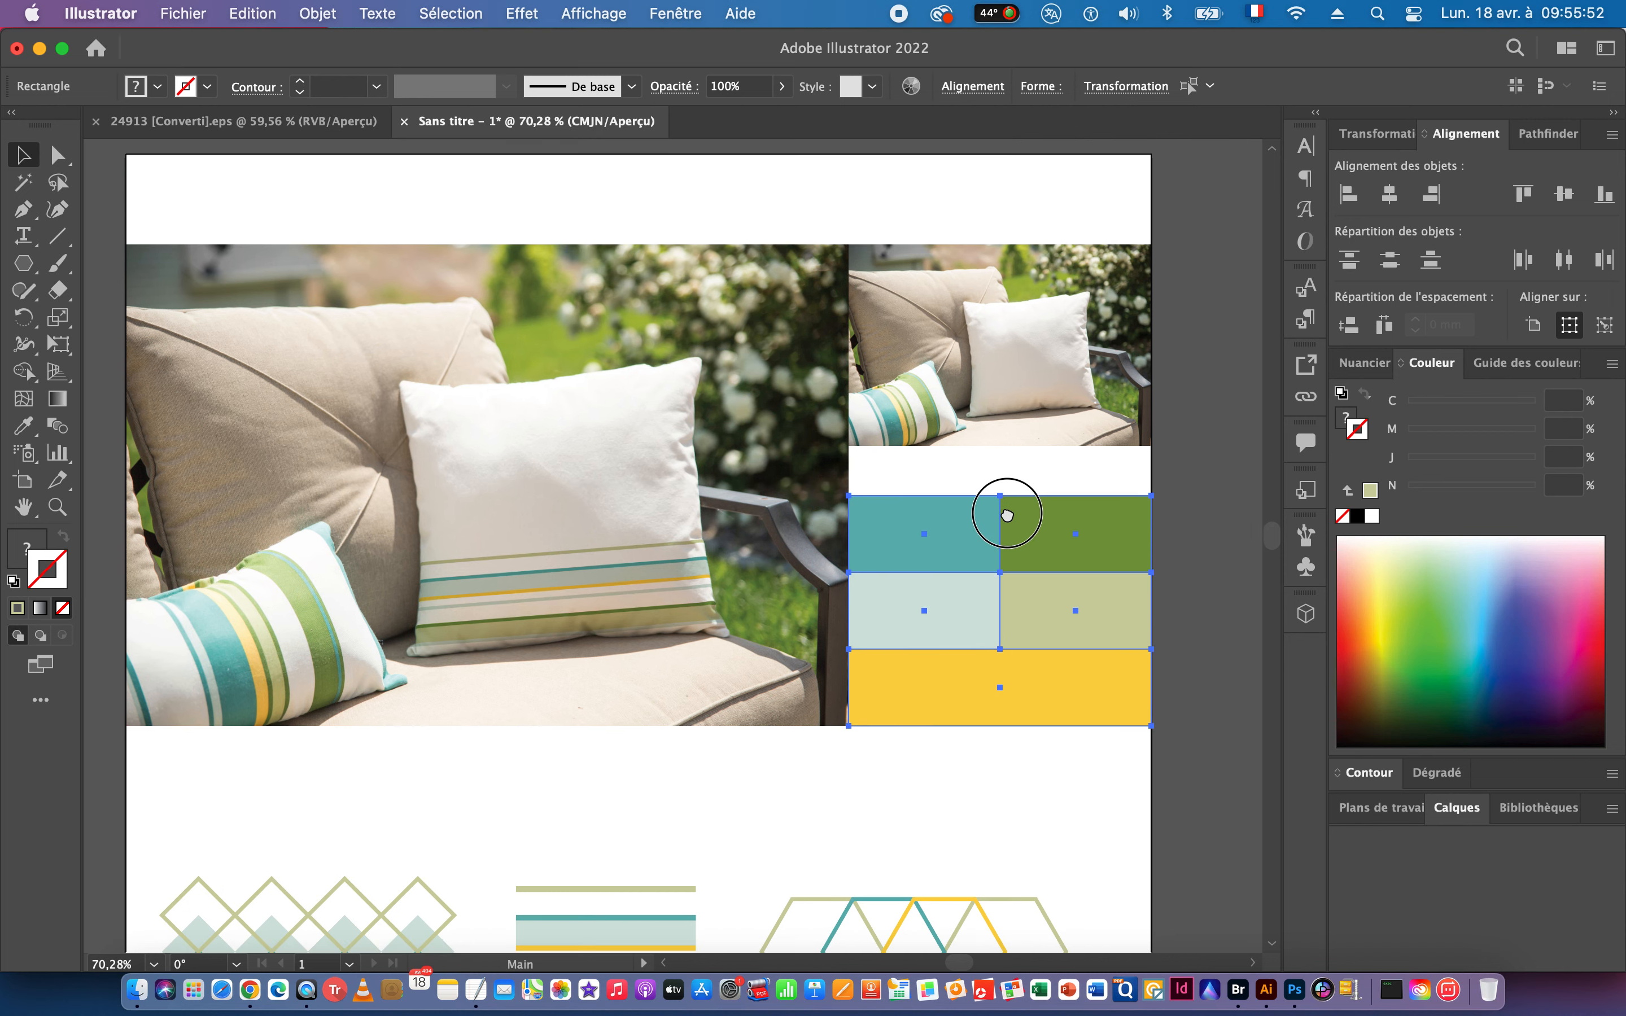
{"action": "left_click_drag", "start_coordinate": [1001, 502], "coordinate": [1000, 452]}
{"action": "left_click", "coordinate": [1018, 780]}
Group the three patterns and place them closer beneath the images, centred horizontally on the artboard.
{"action": "left_click_drag", "start_coordinate": [1049, 755], "coordinate": [891, 748]}
{"action": "left_click_drag", "start_coordinate": [965, 751], "coordinate": [973, 567]}
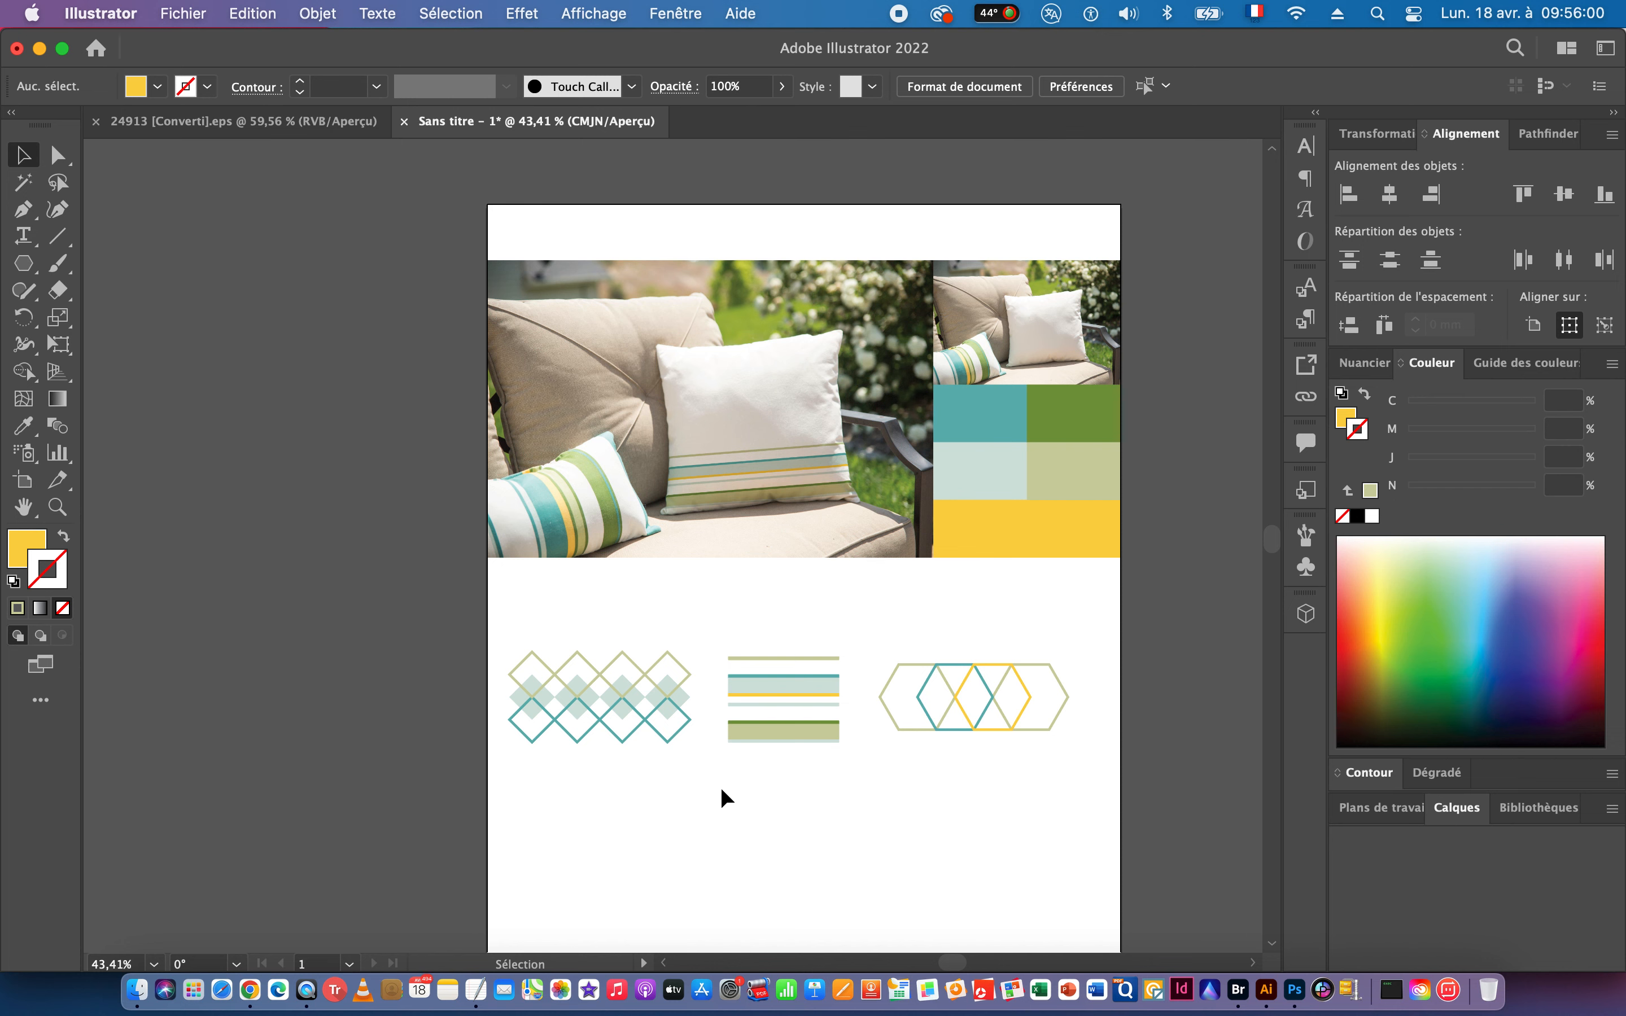
{"action": "left_click_drag", "start_coordinate": [725, 533], "coordinate": [580, 404]}
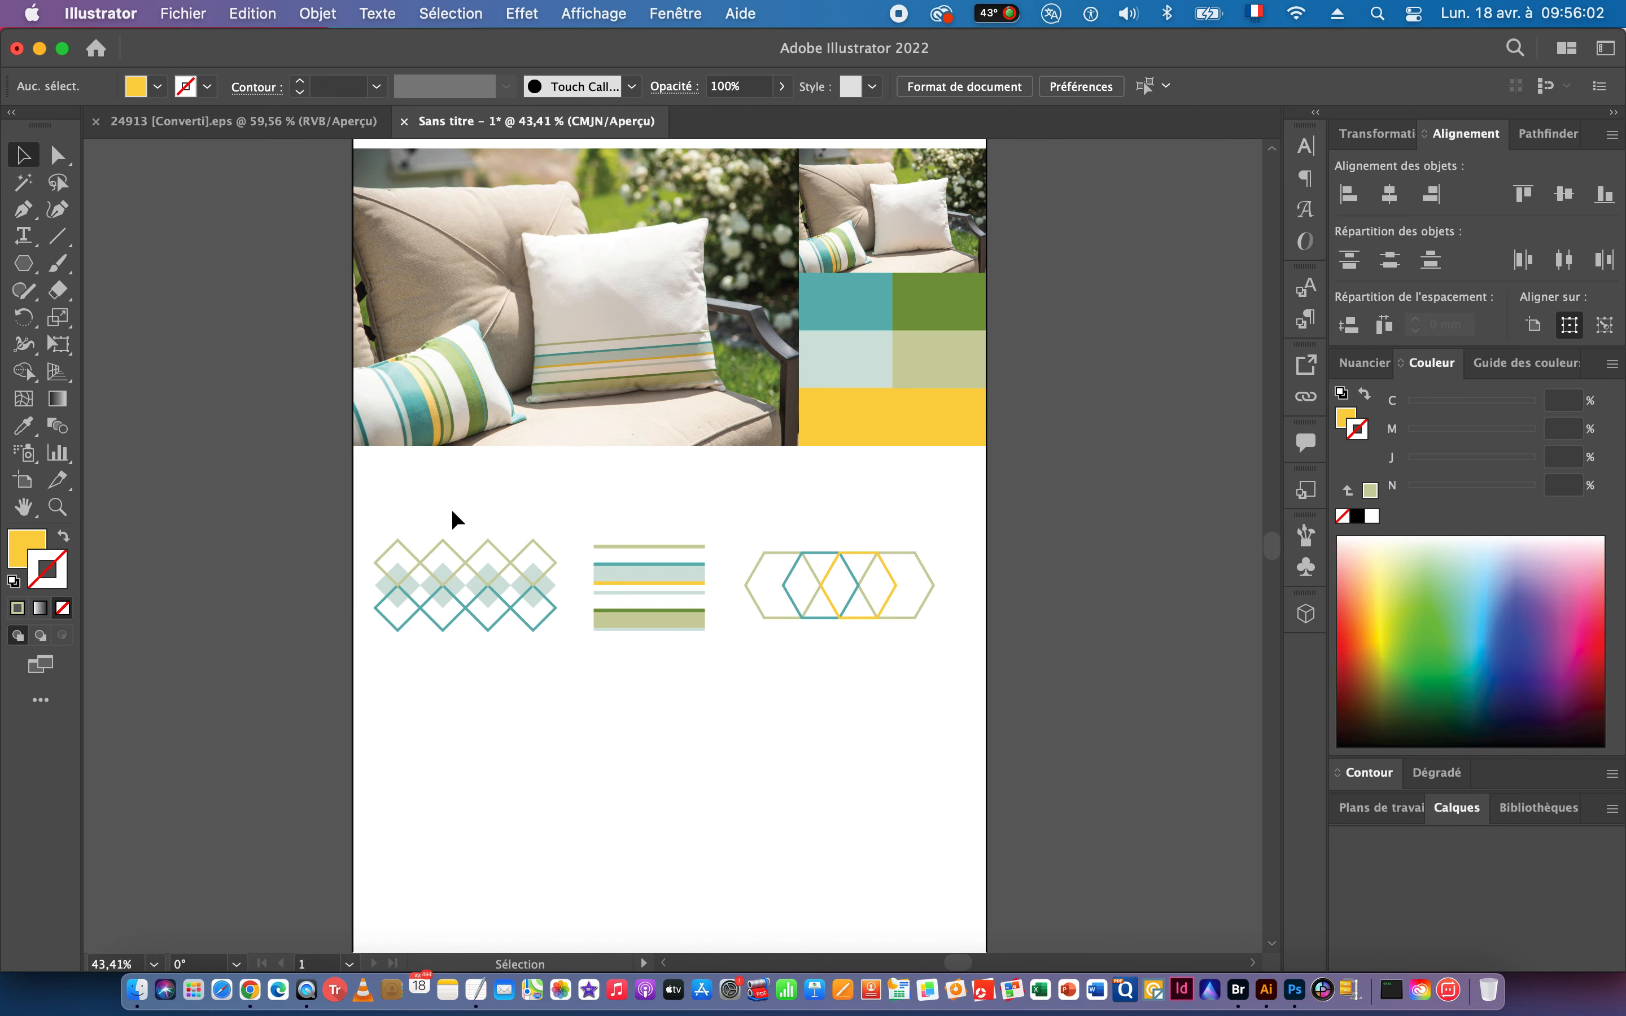
{"action": "left_click_drag", "start_coordinate": [759, 655], "coordinate": [966, 692]}
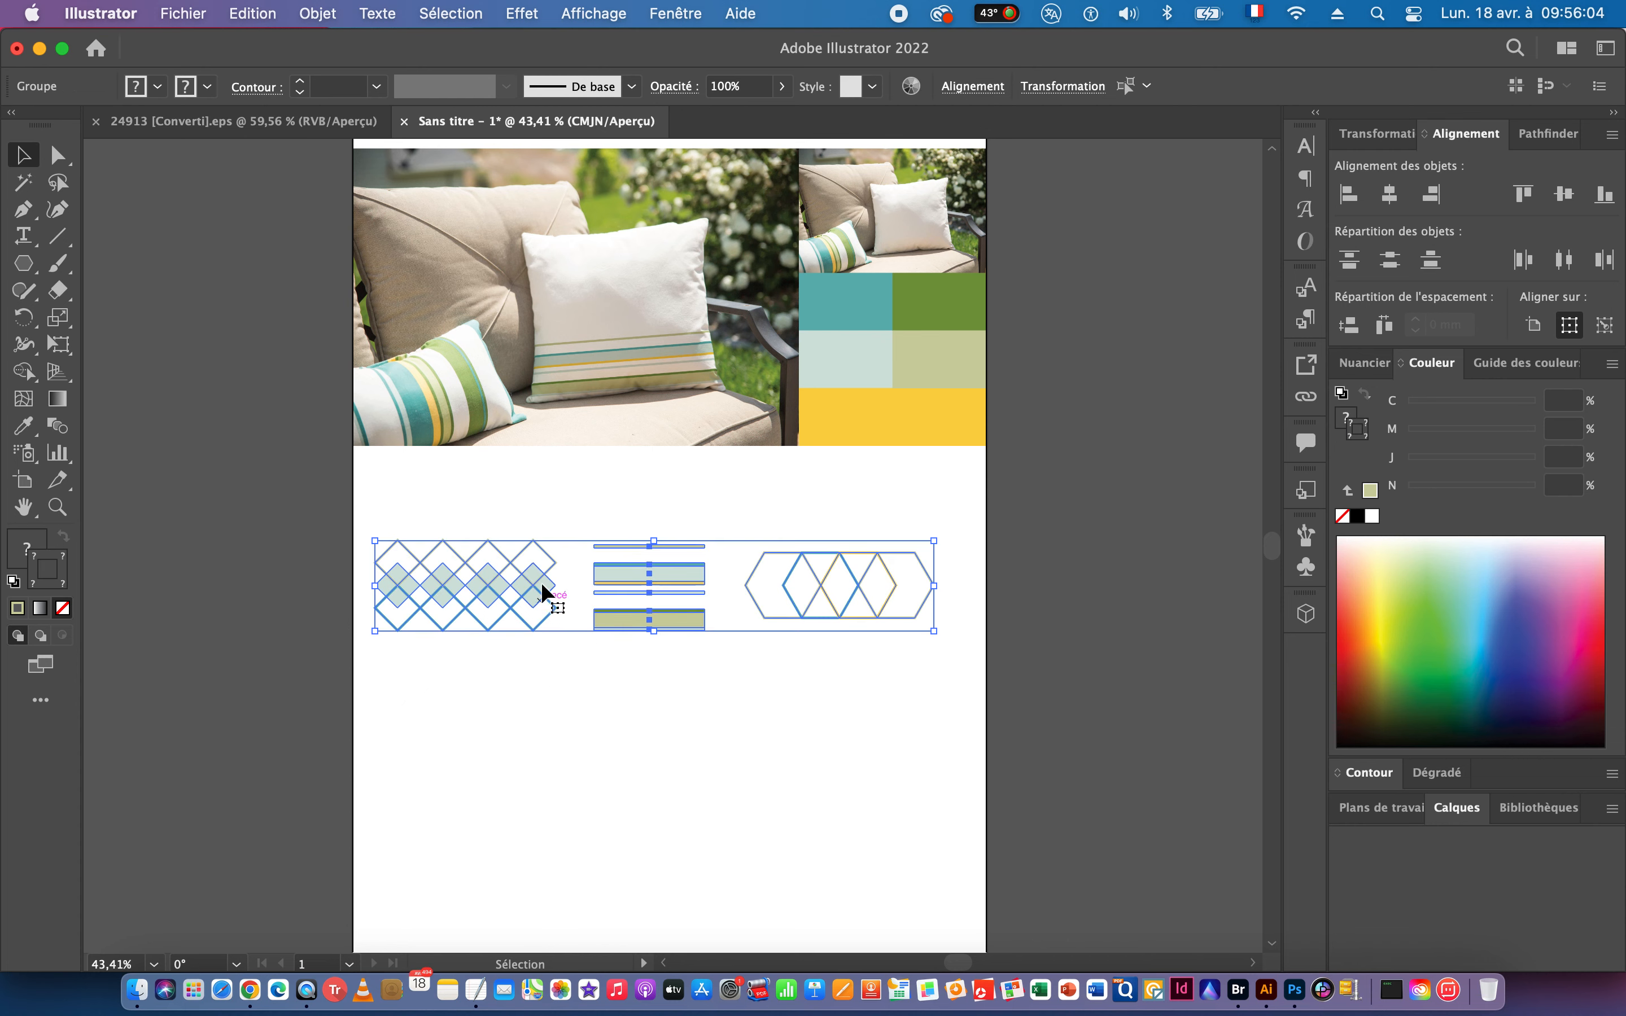
{"action": "left_click", "coordinate": [321, 20]}
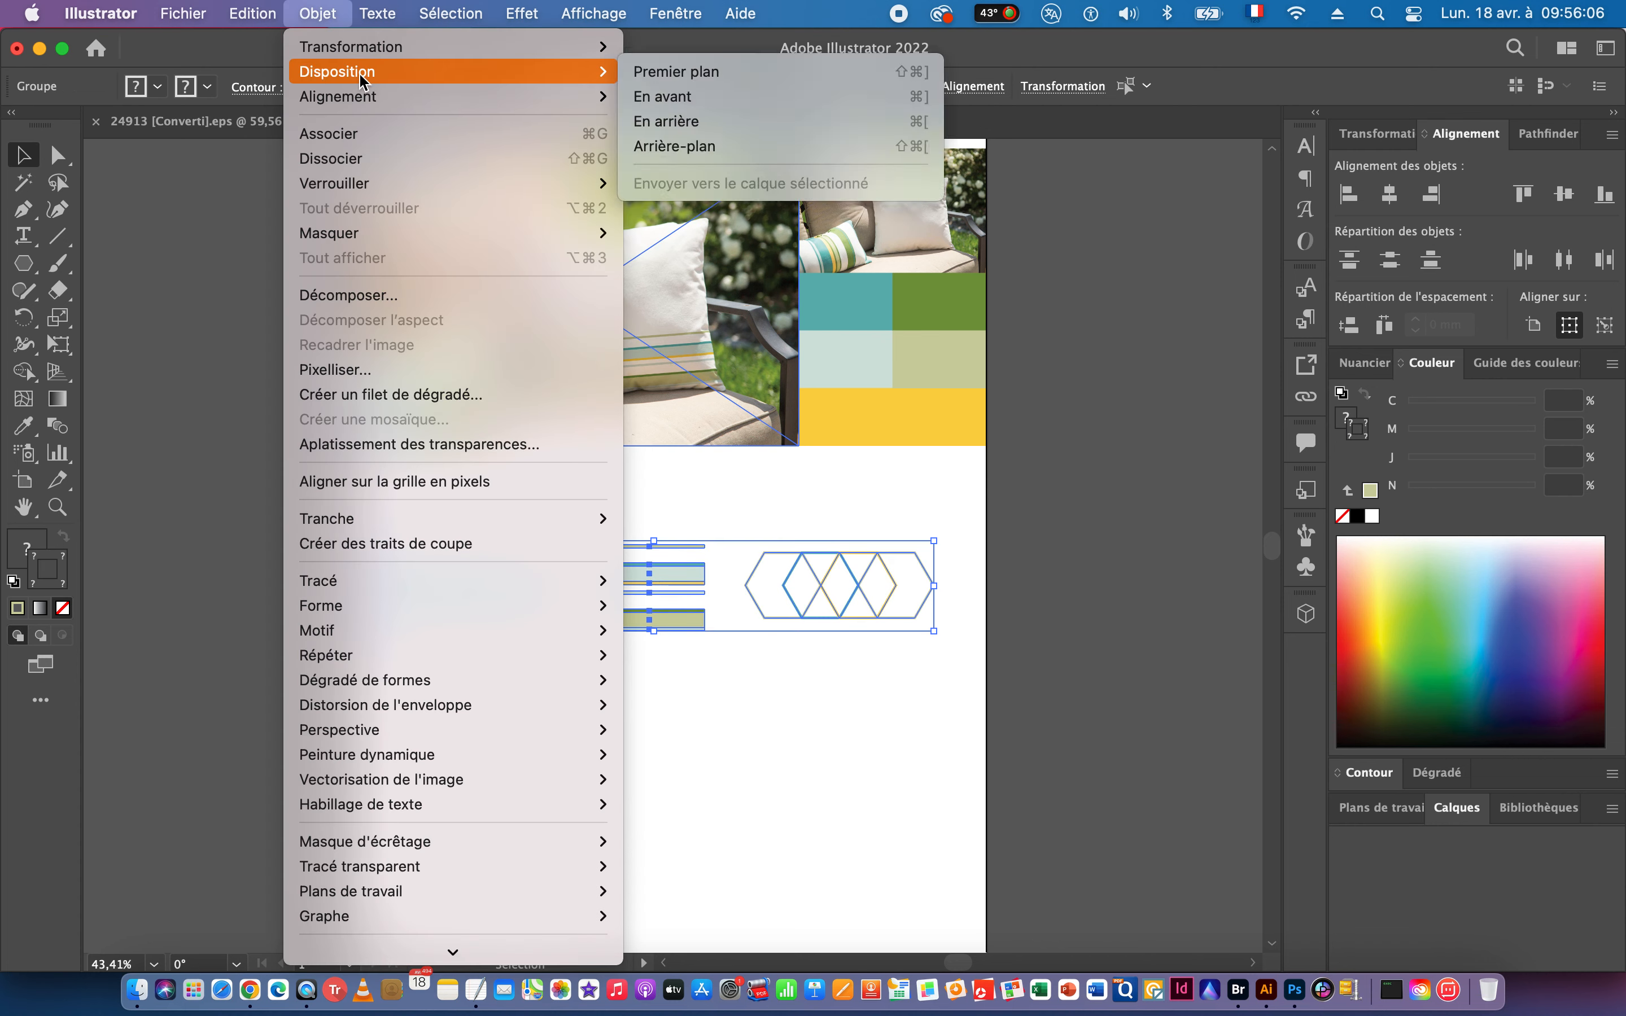
{"action": "left_click", "coordinate": [357, 141]}
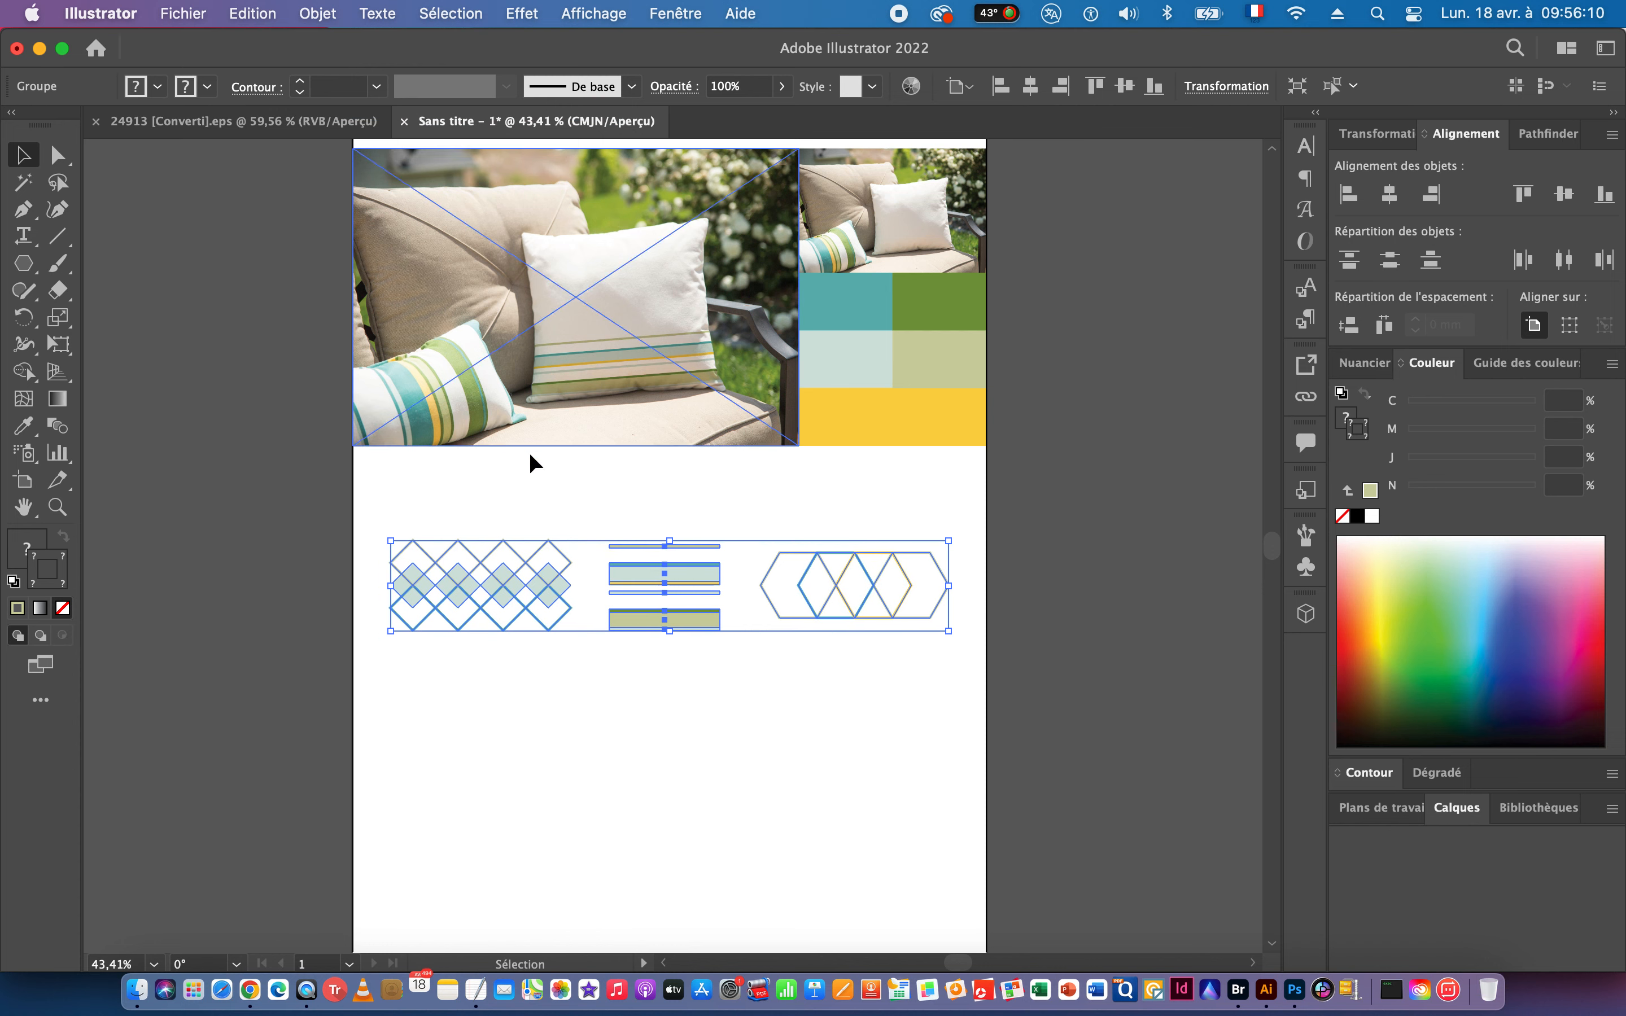
{"action": "left_click_drag", "start_coordinate": [662, 562], "coordinate": [665, 509]}
{"action": "left_click", "coordinate": [685, 666]}
Examine the board's layout of photos, swatches and patterns.
{"action": "scroll", "coordinate": [773, 657], "scroll_direction": "down", "scroll_amount": 5}
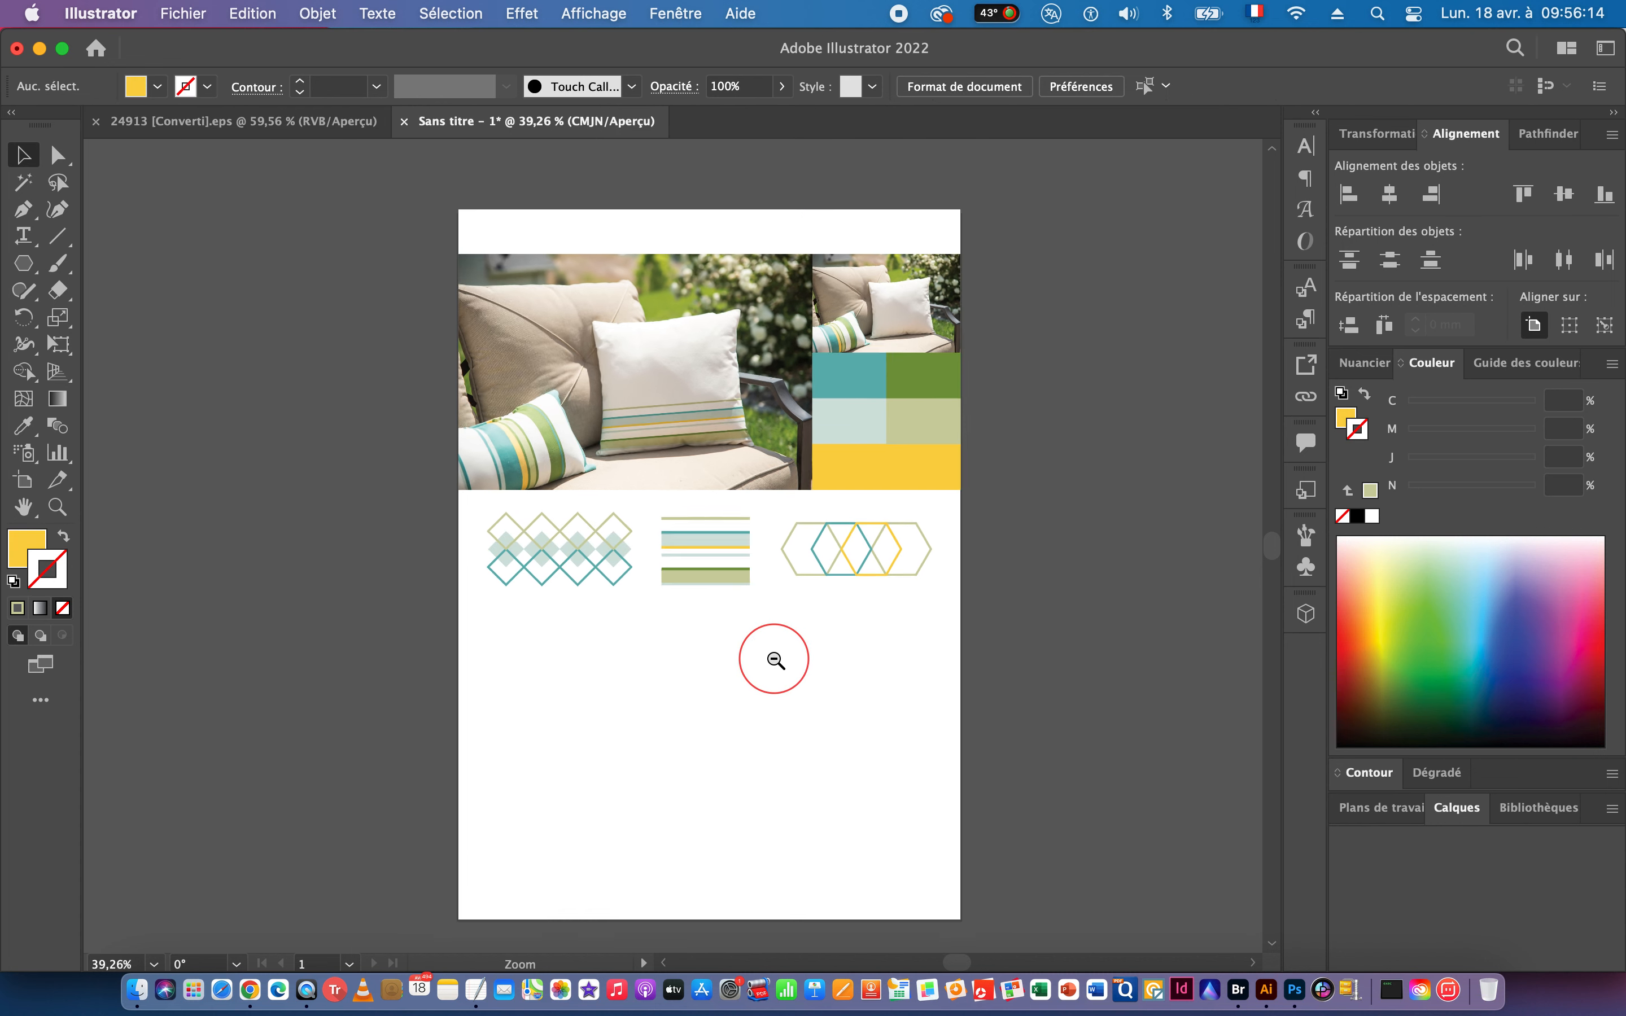
{"action": "left_click", "coordinate": [563, 438]}
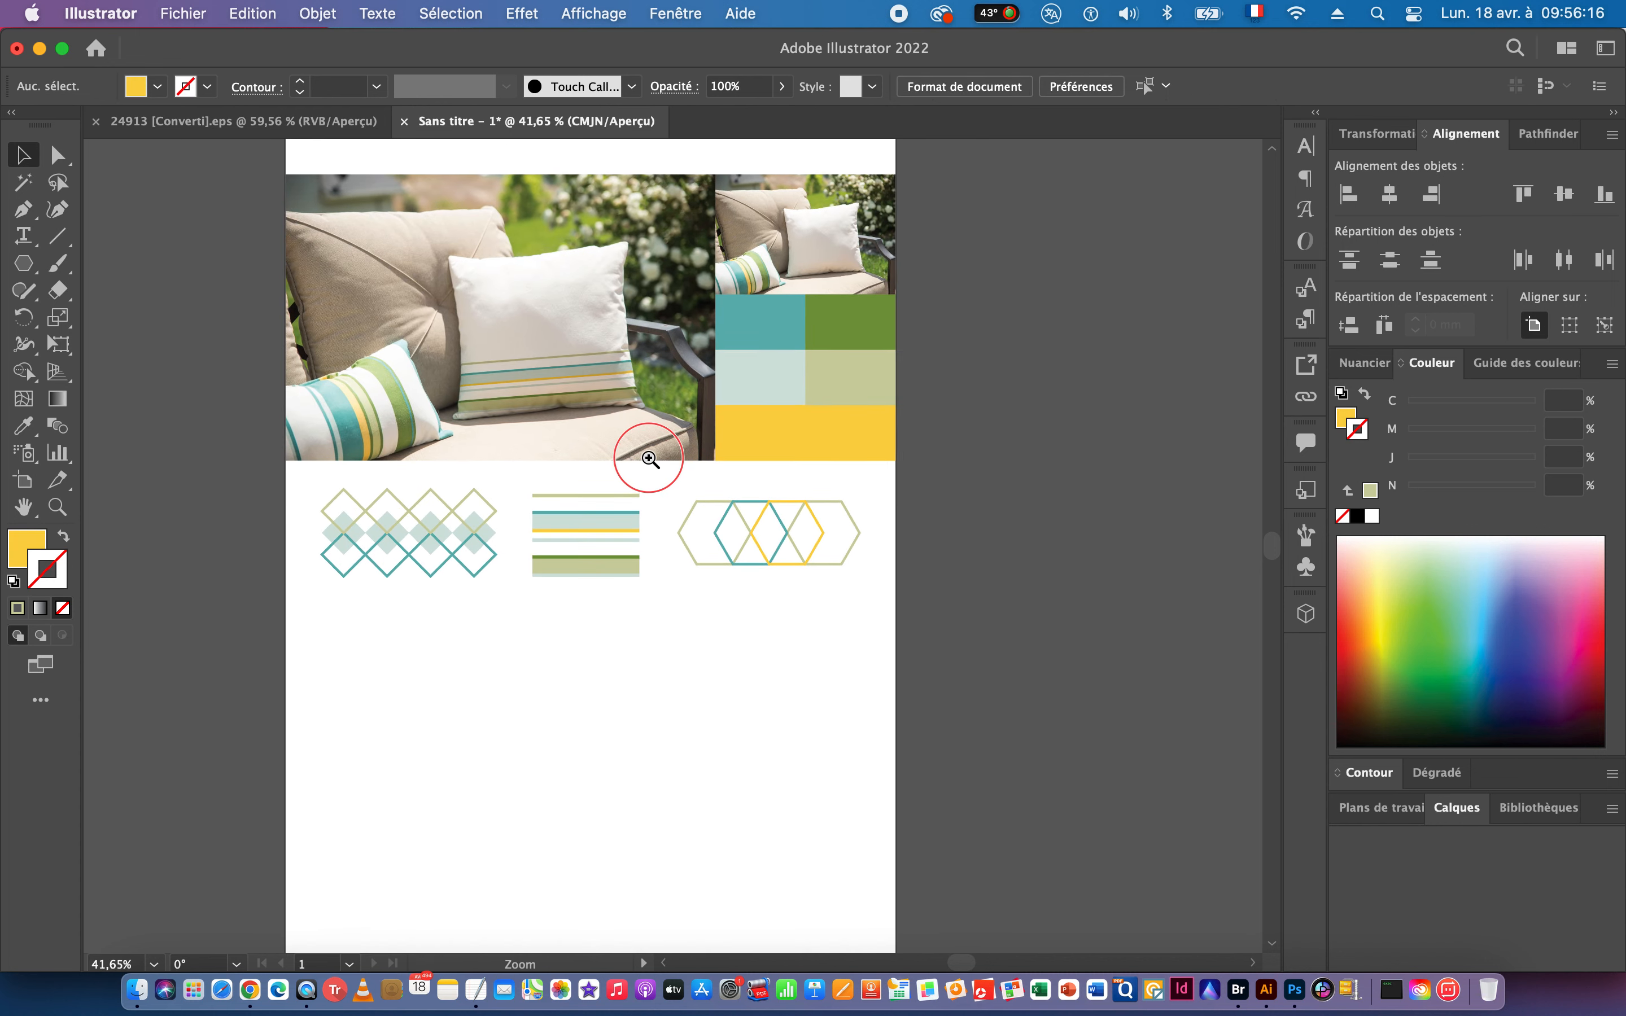
{"action": "left_click", "coordinate": [552, 451]}
{"action": "left_click_drag", "start_coordinate": [638, 420], "coordinate": [644, 538]}
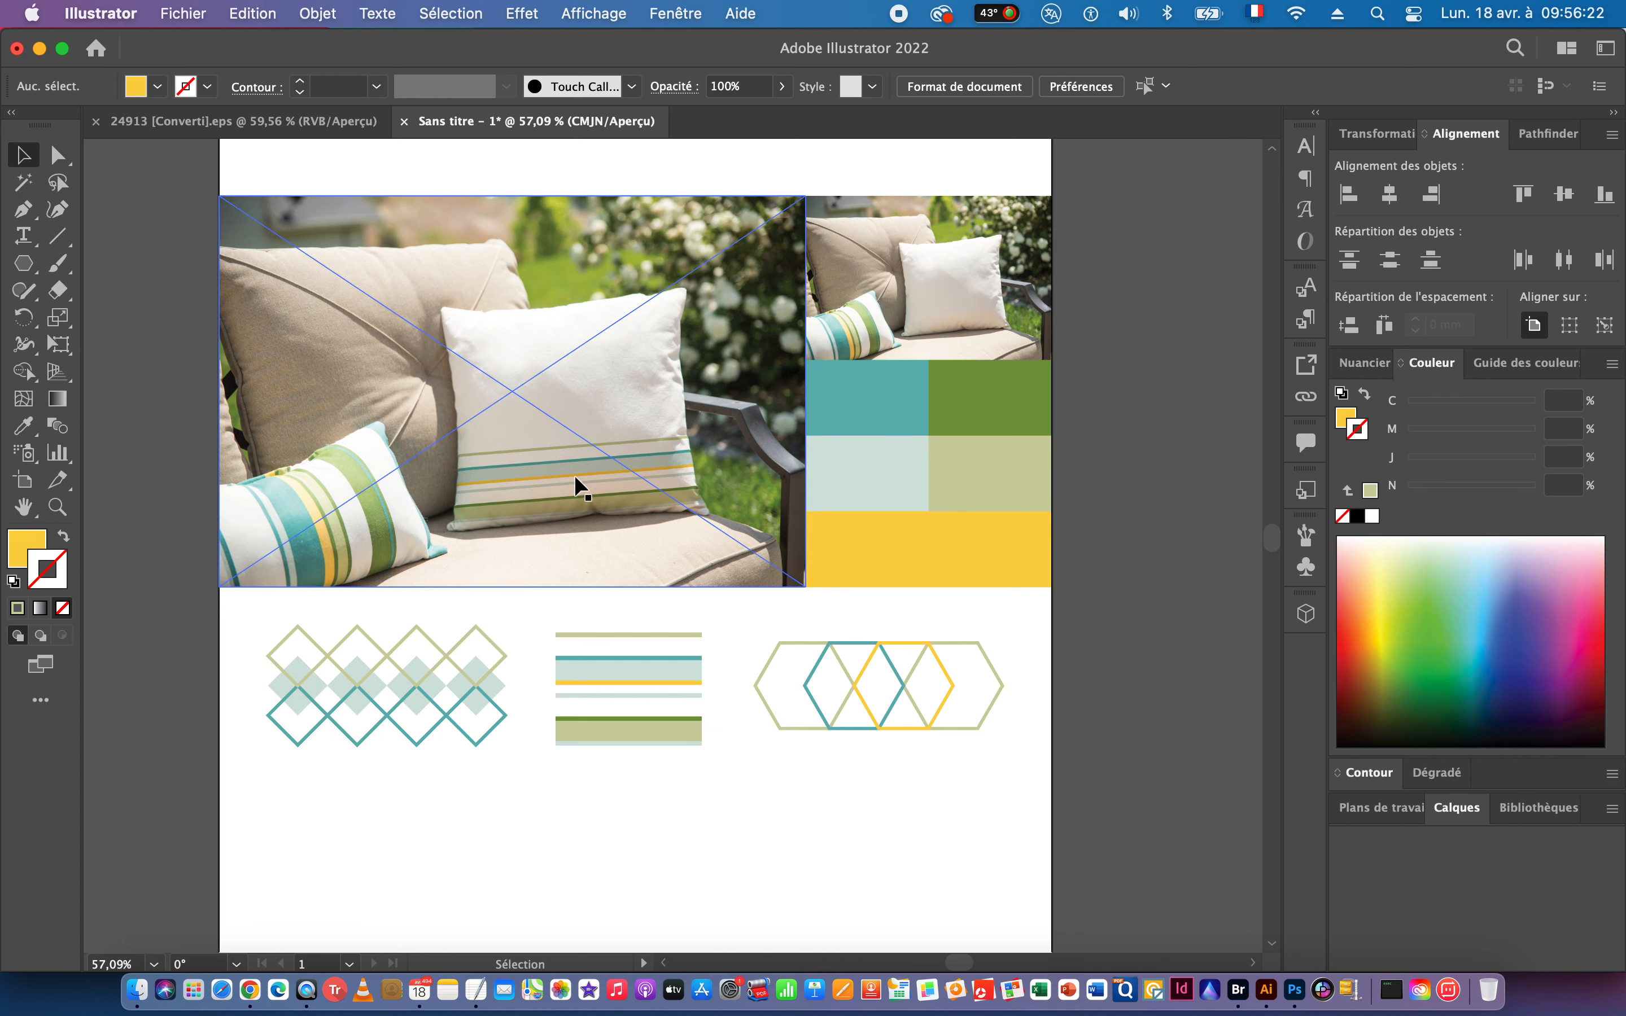
{"action": "scroll", "coordinate": [721, 482], "scroll_direction": "down", "scroll_amount": 2}
{"action": "scroll", "coordinate": [672, 471], "scroll_direction": "up", "scroll_amount": 4}
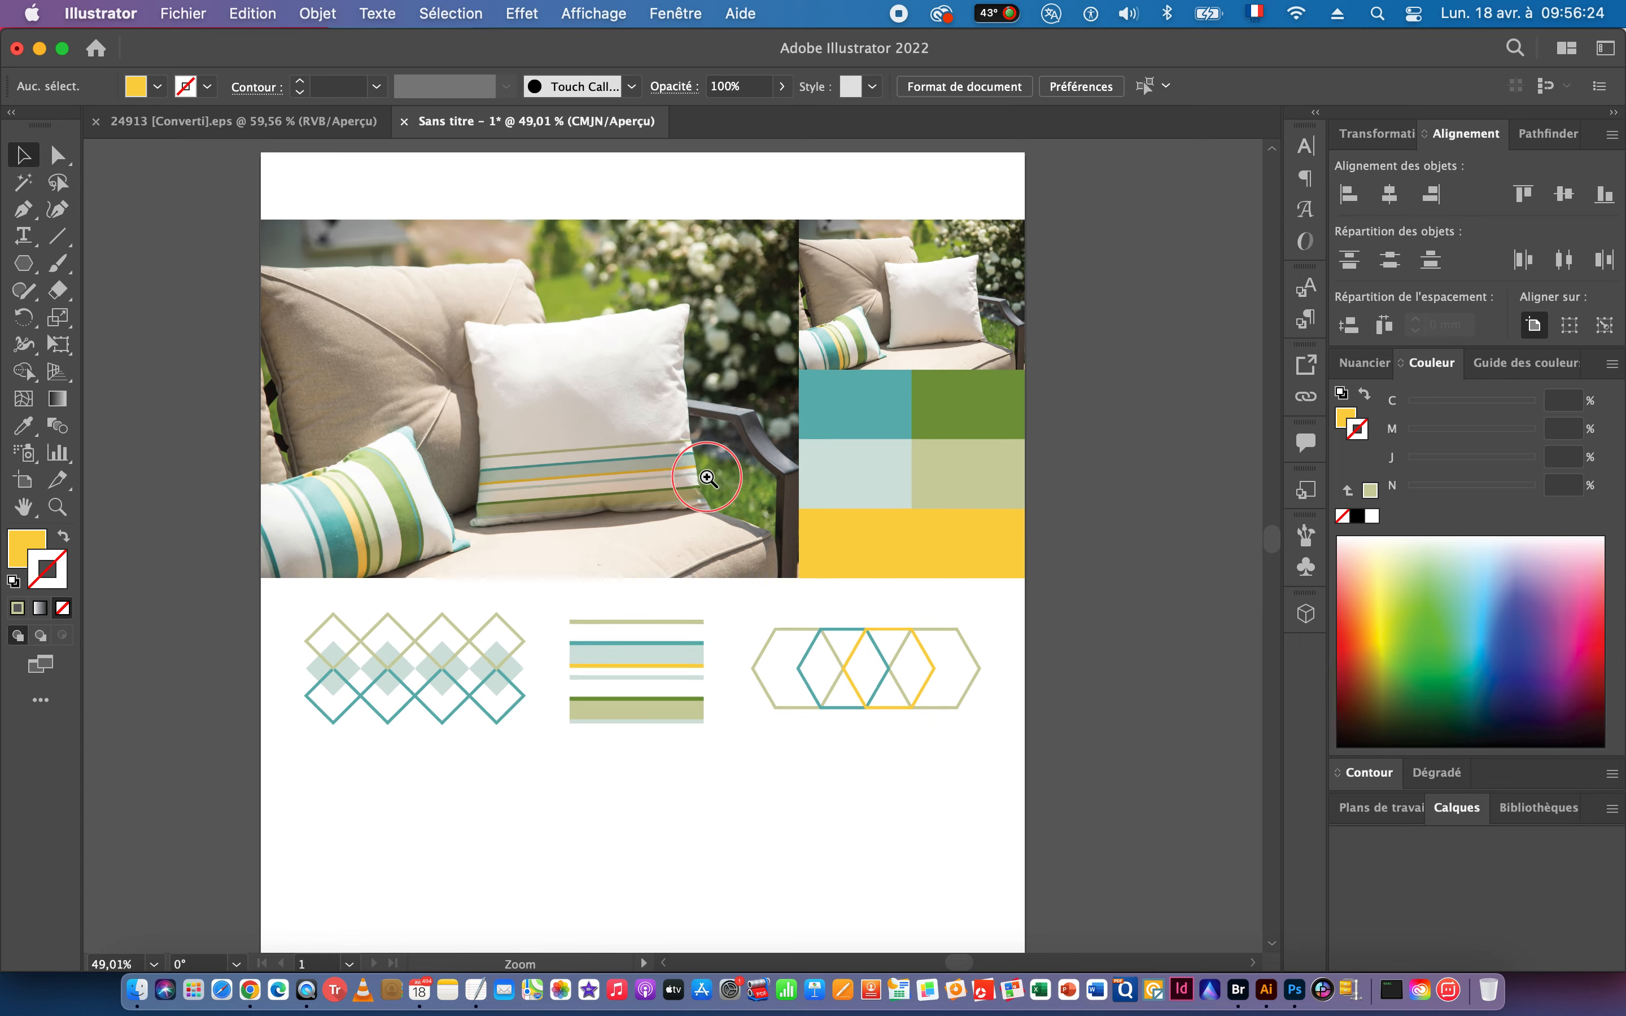
{"action": "left_click_drag", "start_coordinate": [649, 467], "coordinate": [718, 465]}
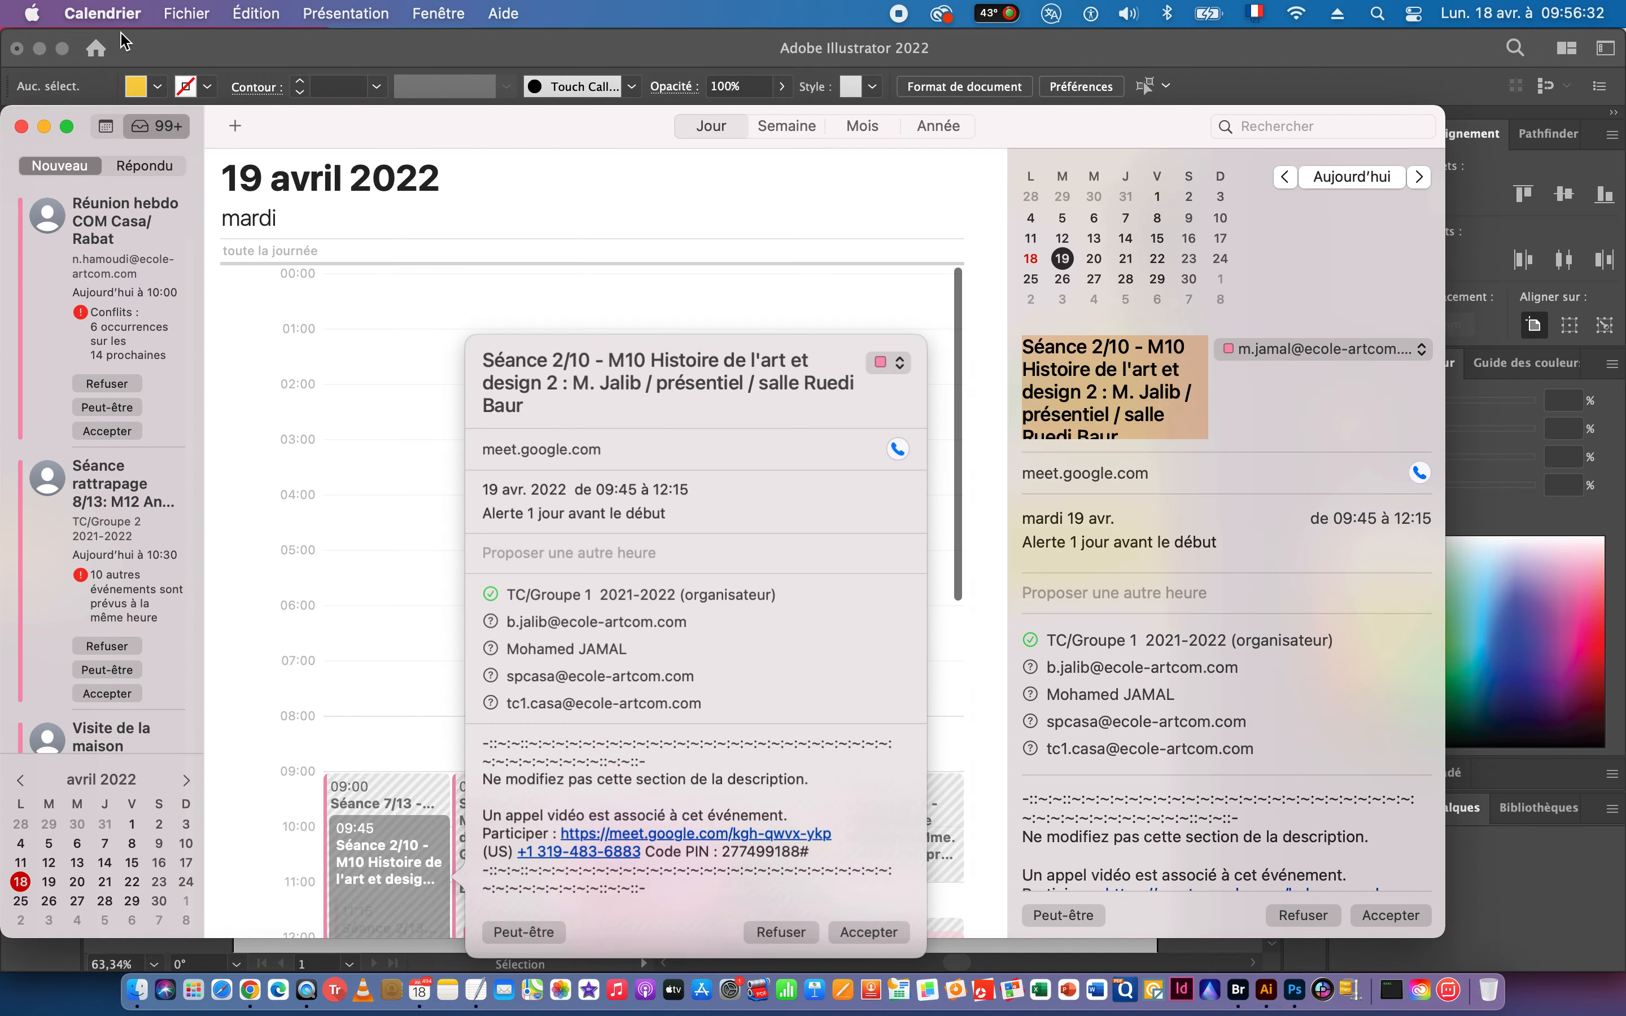
Quit the Calendar app and return to the Illustrator board.
{"action": "left_click", "coordinate": [117, 15]}
{"action": "left_click", "coordinate": [137, 307]}
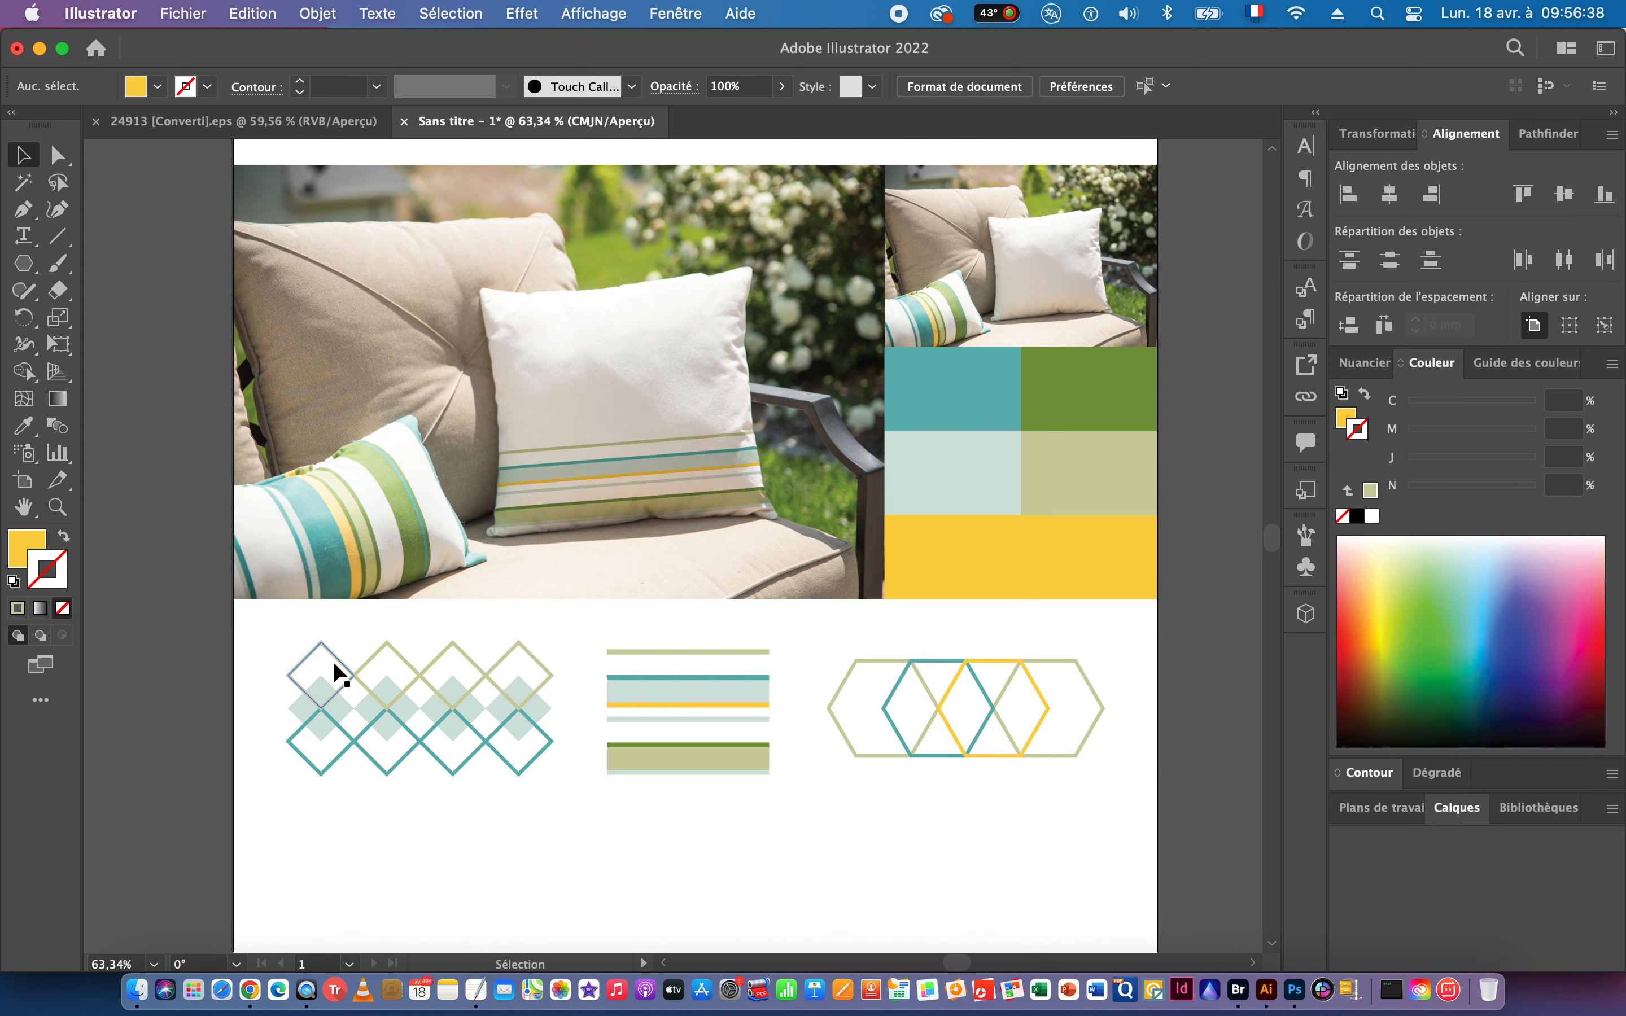
Ungroup the three patterns beneath the images and deselect them.
{"action": "scroll", "coordinate": [339, 672], "scroll_direction": "down", "scroll_amount": 1}
{"action": "left_click_drag", "start_coordinate": [273, 610], "coordinate": [563, 779]}
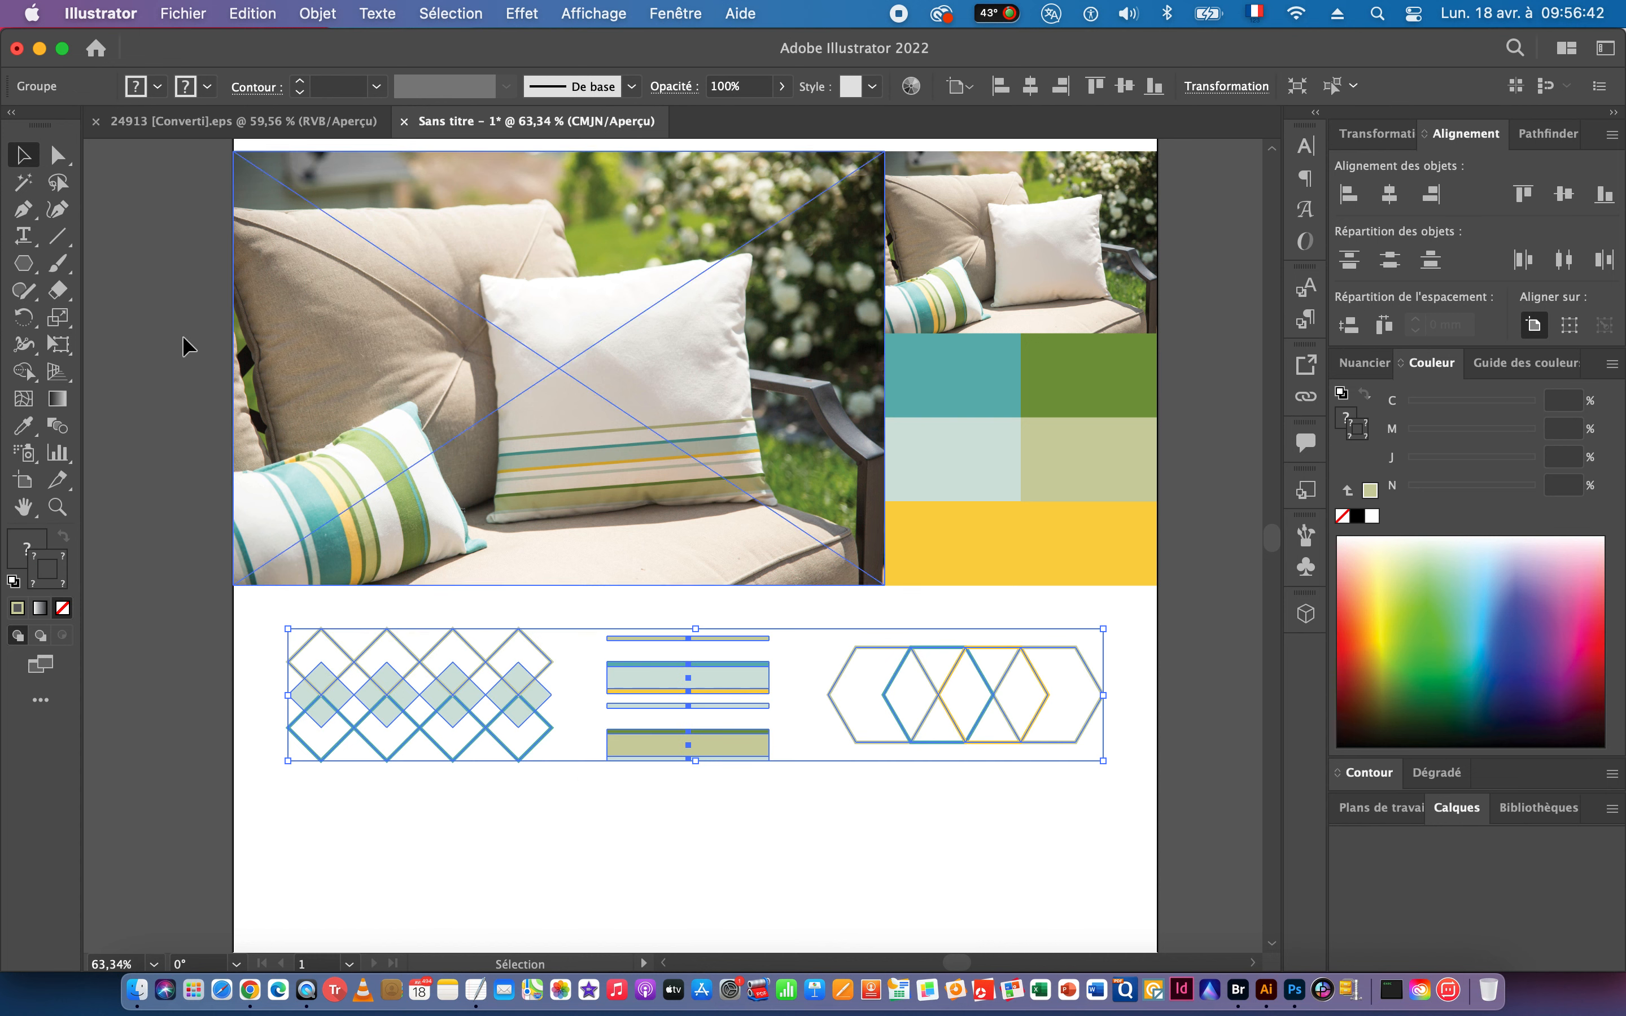
{"action": "left_click", "coordinate": [318, 13]}
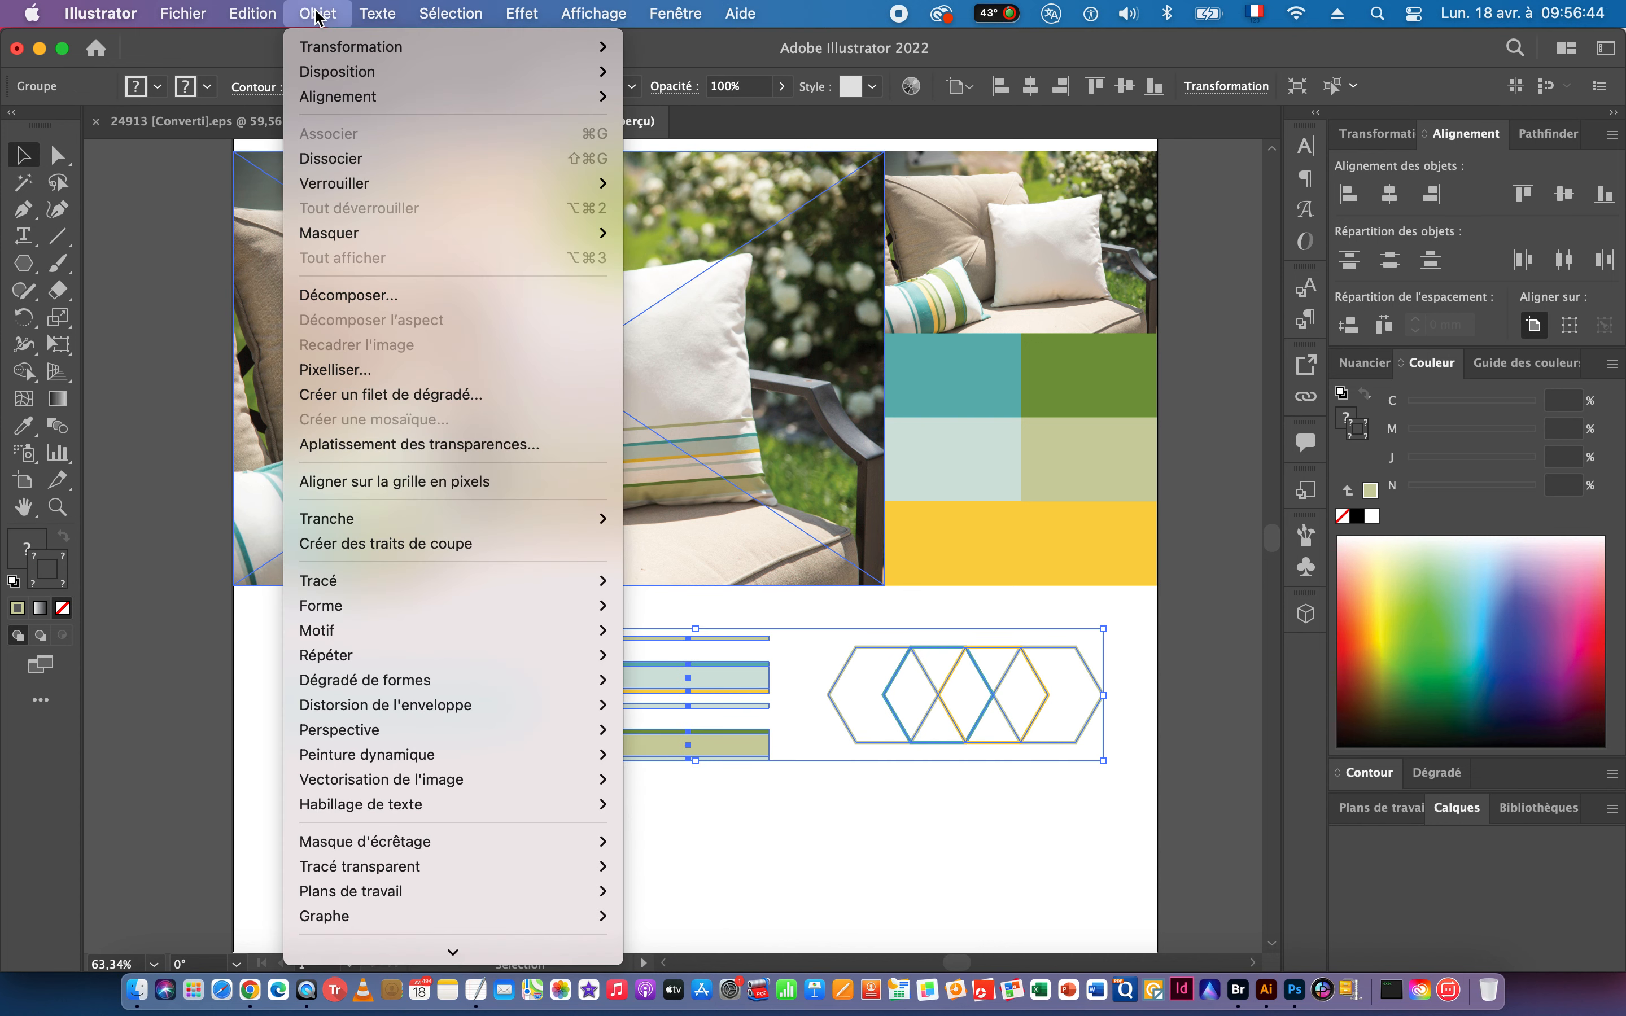
{"action": "mouse_move", "coordinate": [396, 75]}
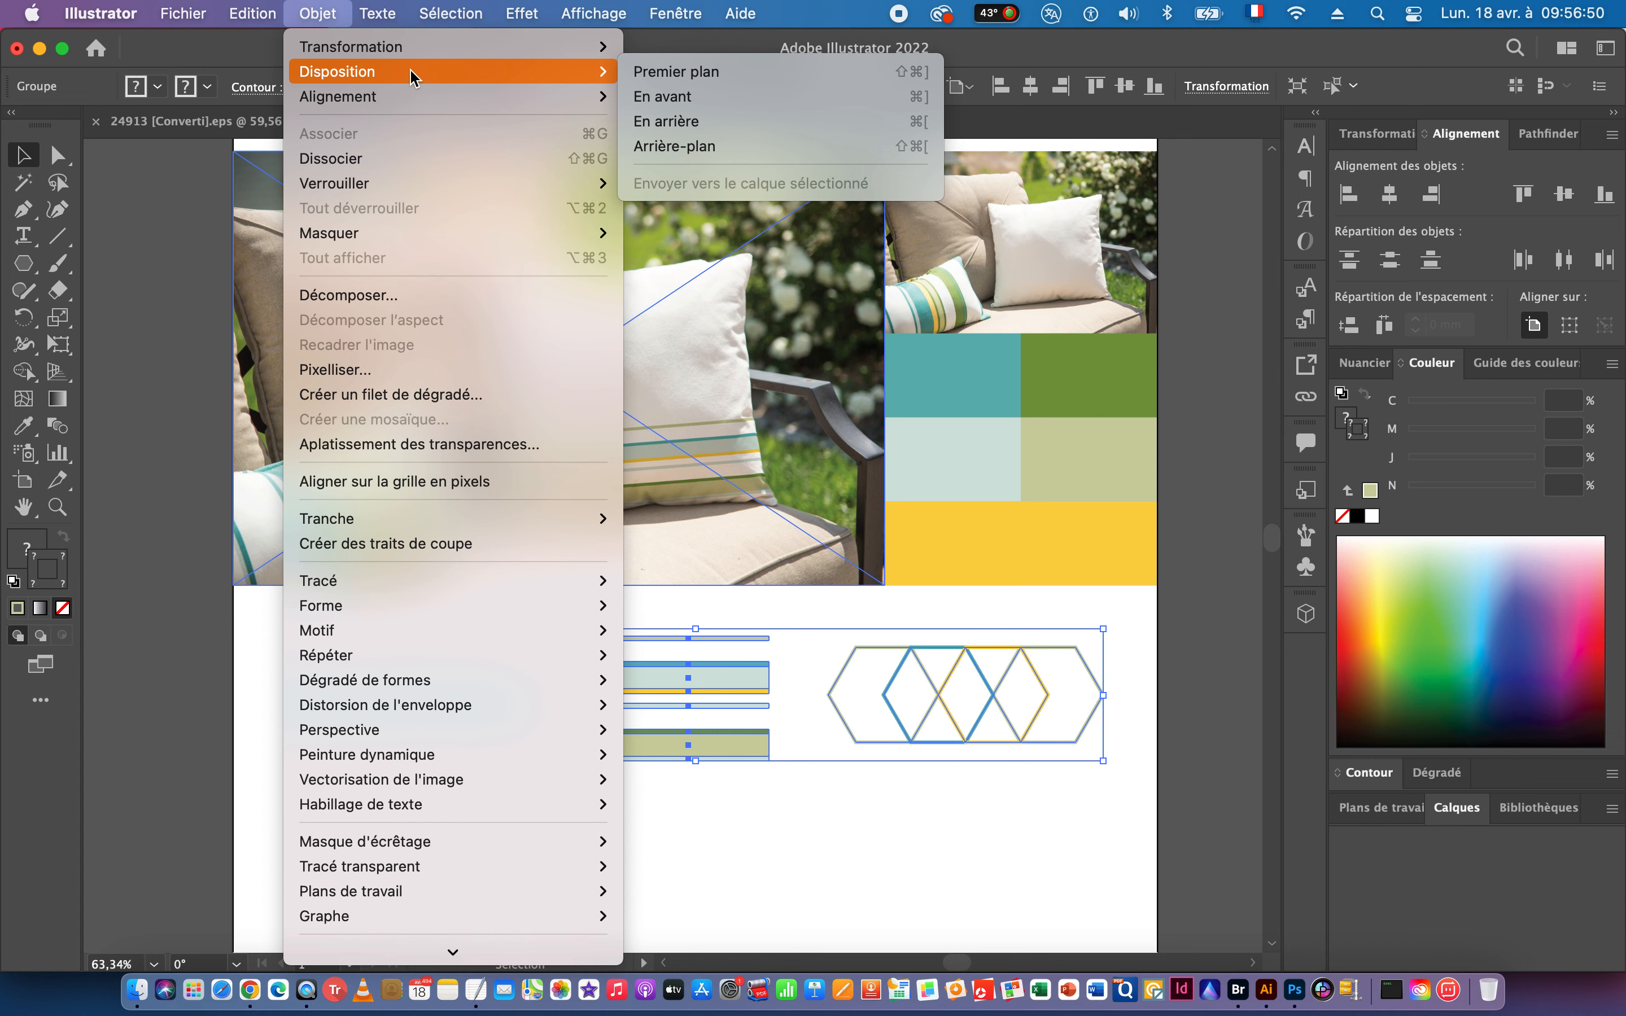
{"action": "mouse_move", "coordinate": [406, 108]}
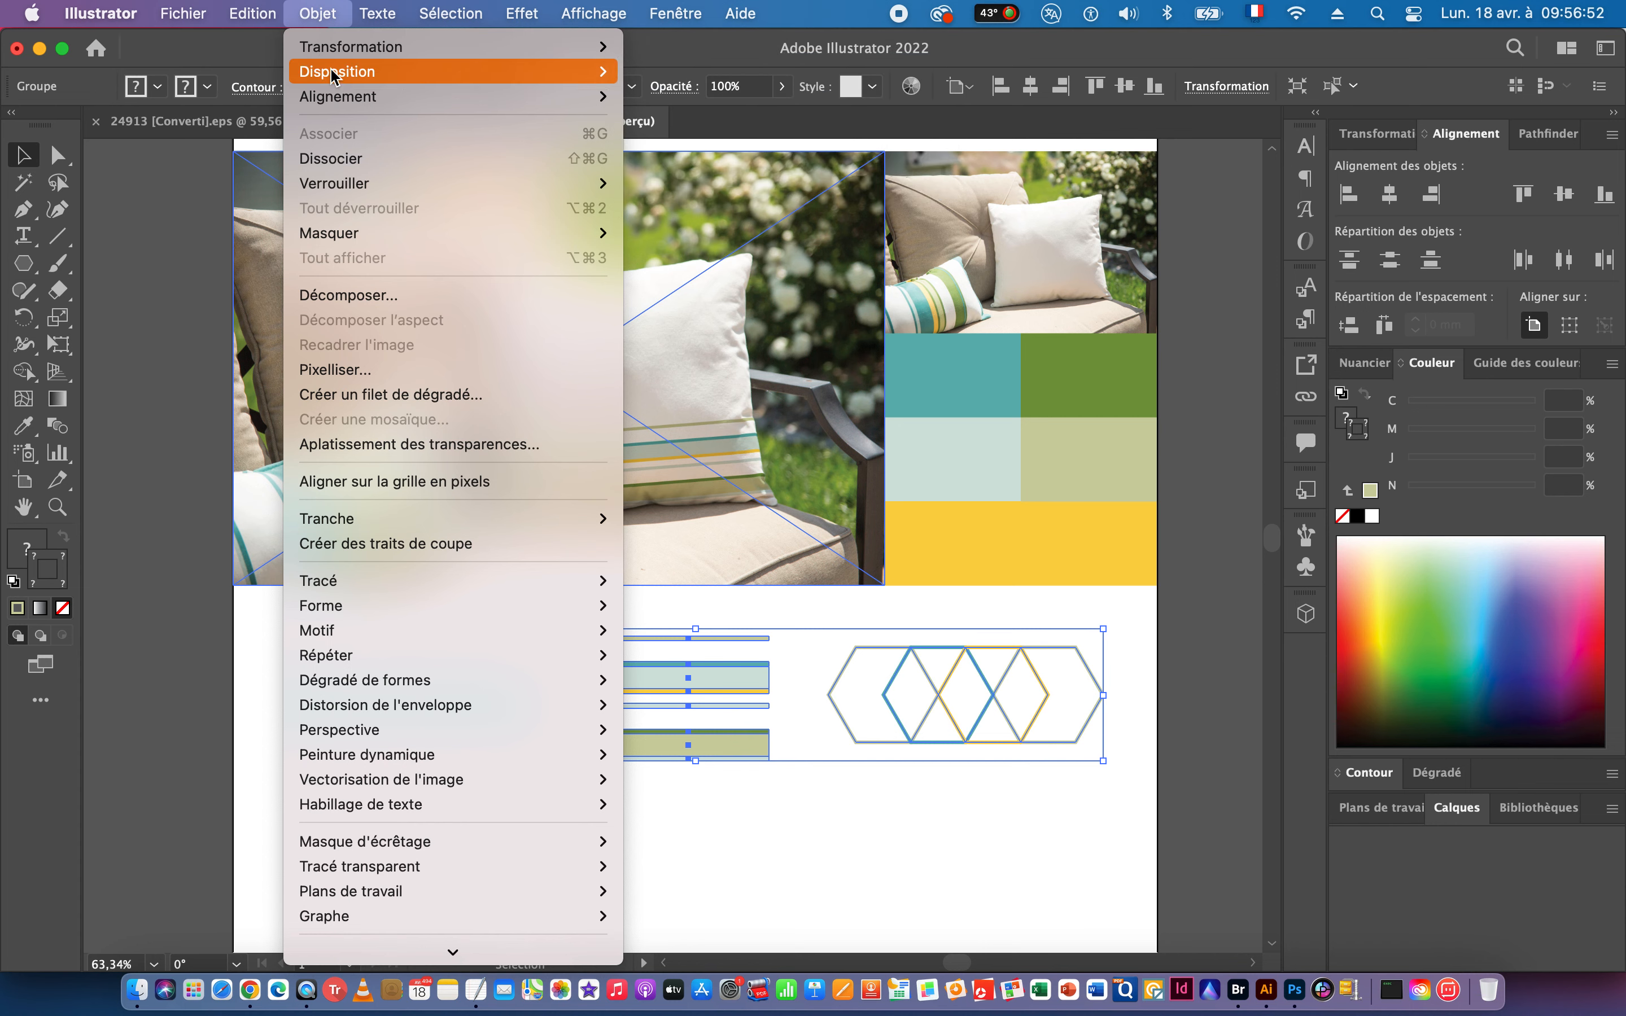
{"action": "left_click", "coordinate": [334, 173]}
{"action": "left_click", "coordinate": [637, 801]}
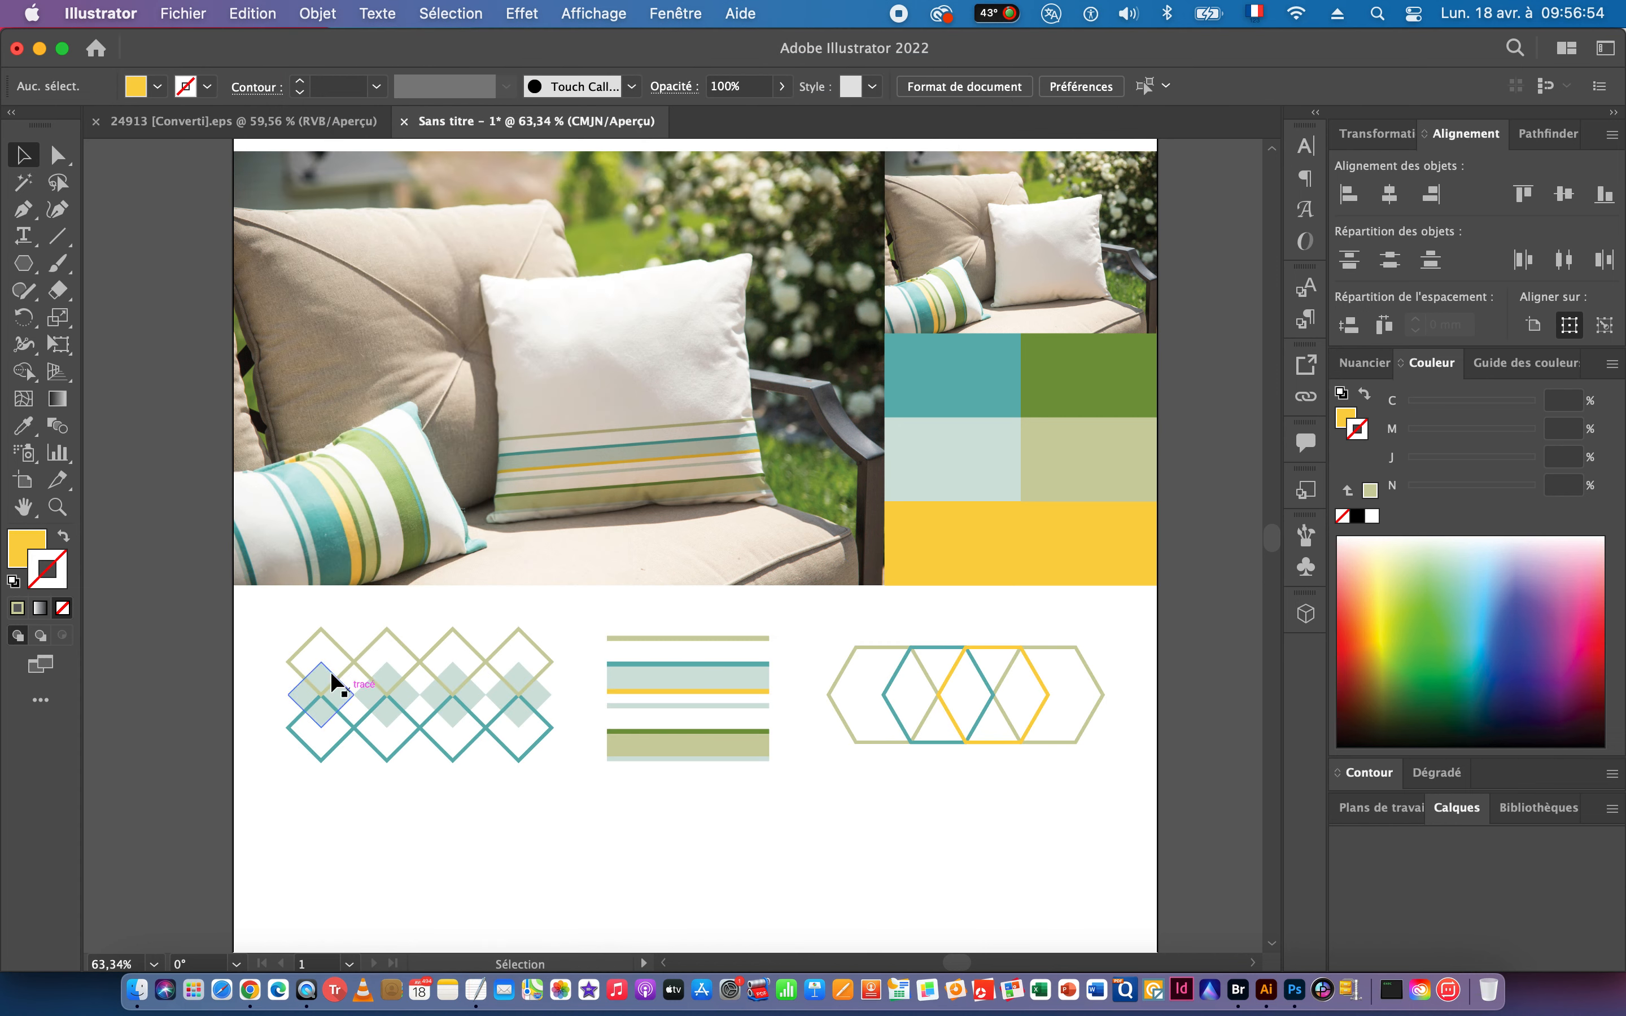
Copy the diamond pattern and switch to Photoshop.
{"action": "left_click_drag", "start_coordinate": [541, 785], "coordinate": [543, 785]}
{"action": "key", "text": "a"}
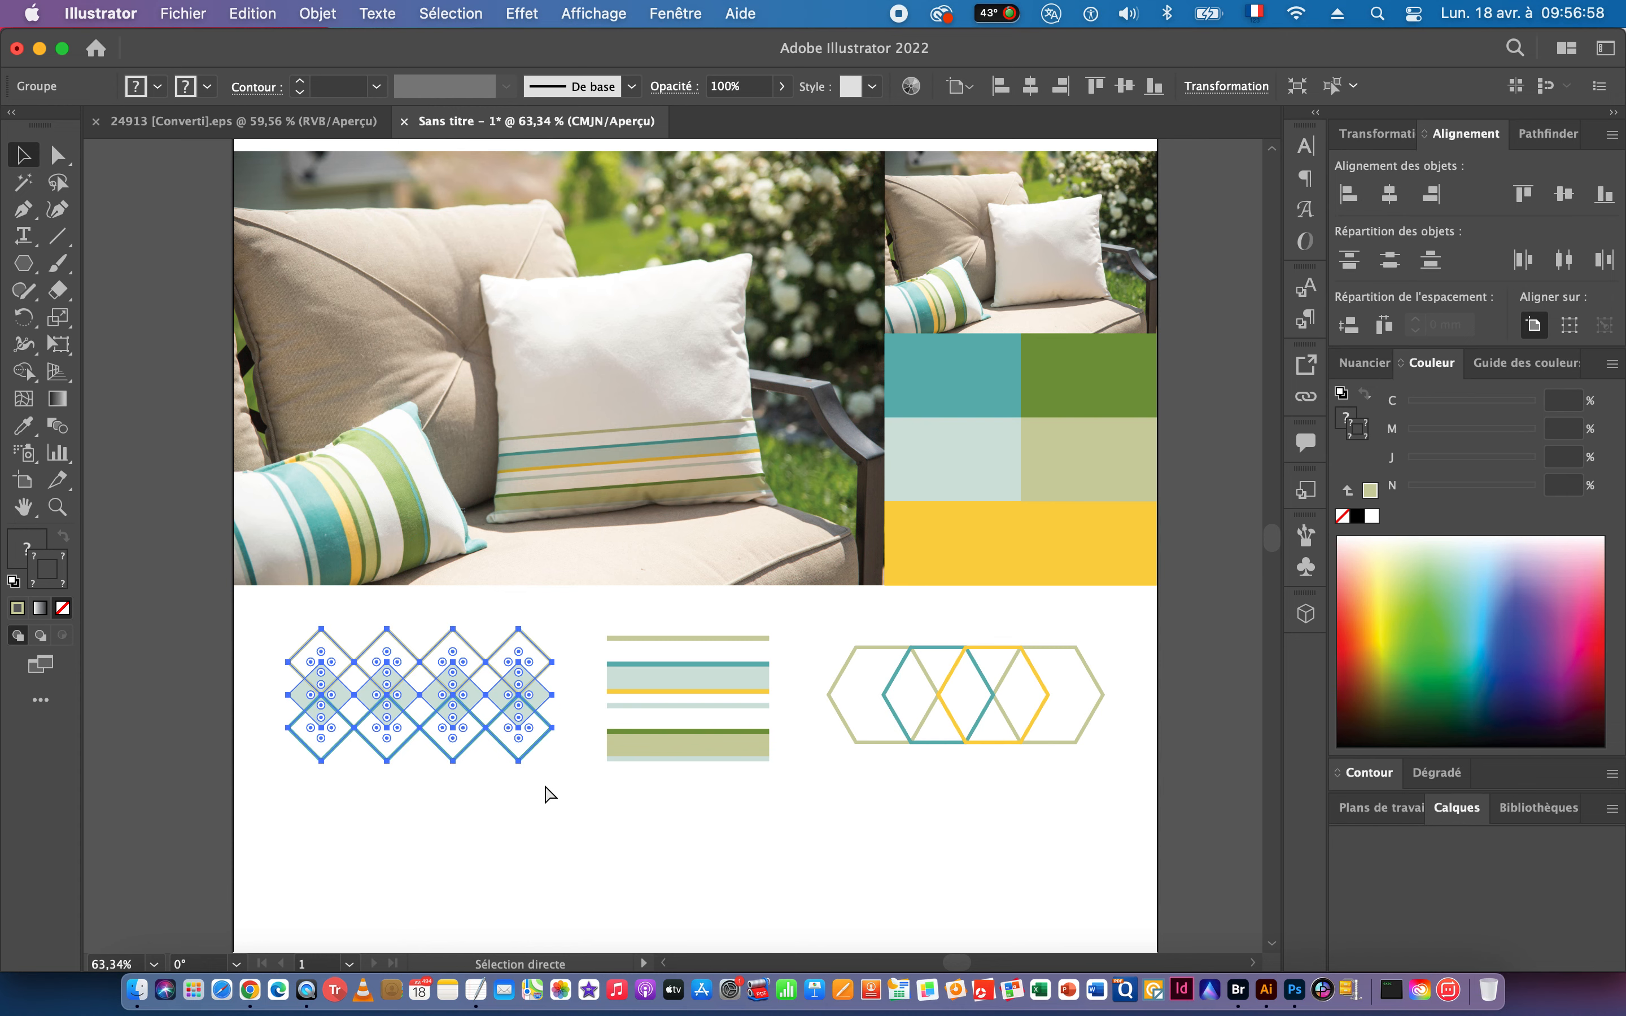
{"action": "key", "text": "super+Tab"}
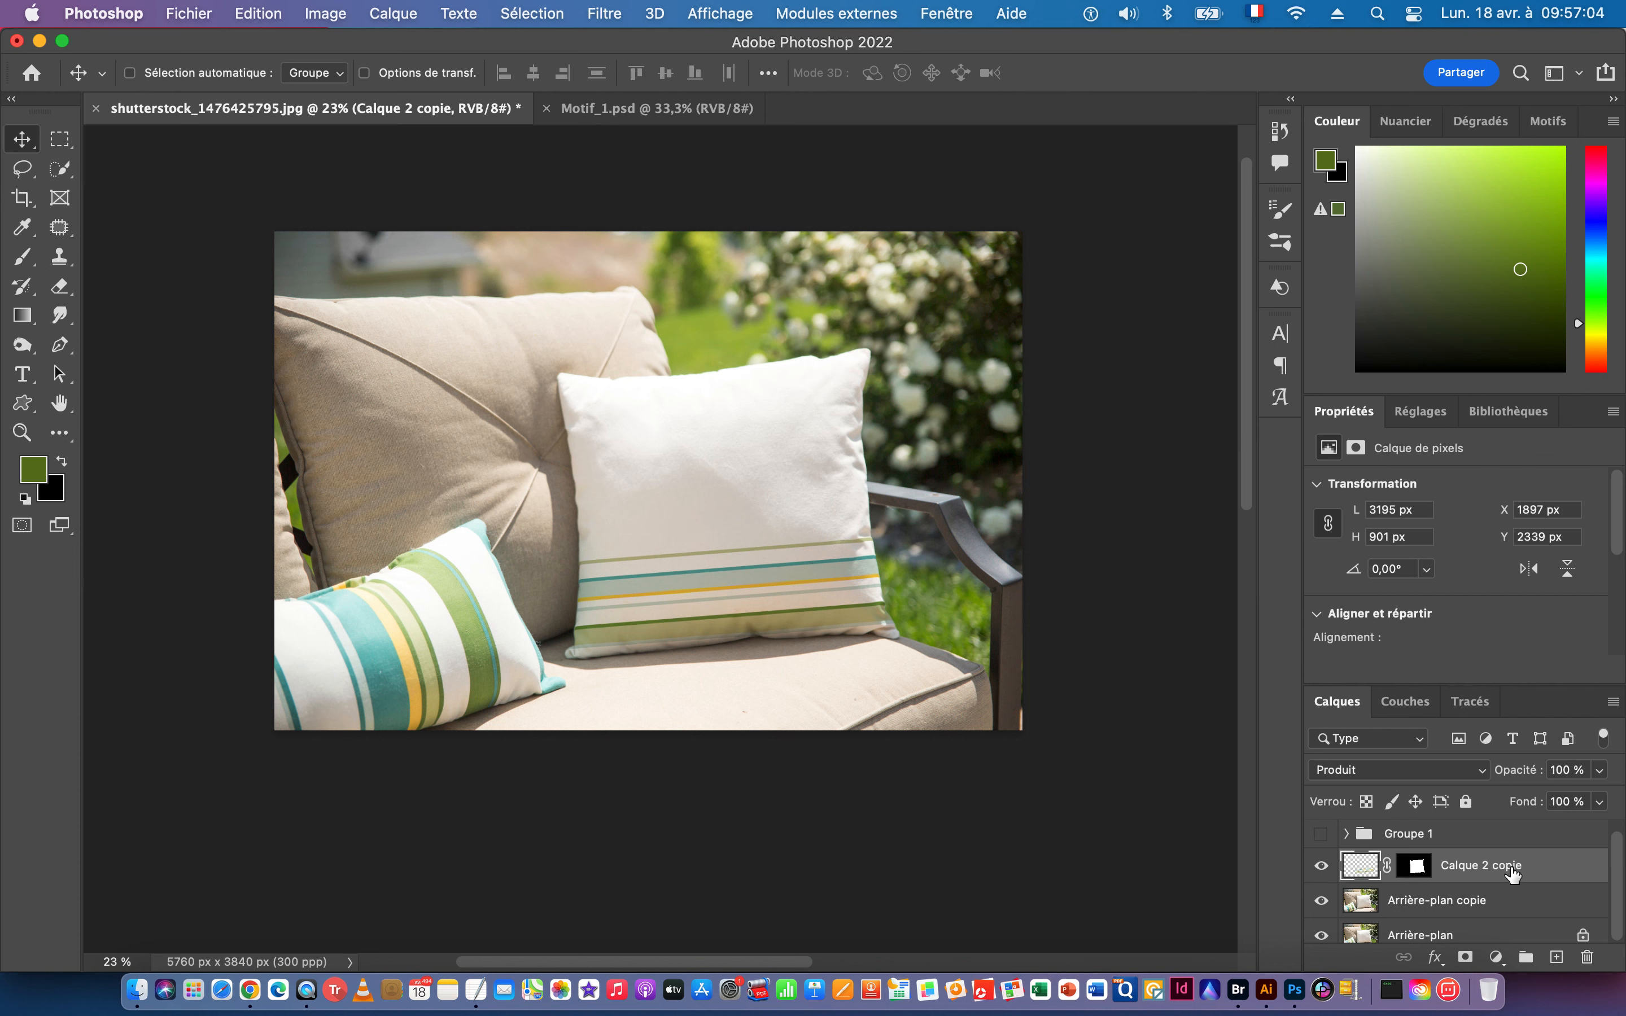
Hide the Calque 2 copie layer and paste the diamond pattern as a smart object above Arrière-plan copie.
{"action": "left_click", "coordinate": [1322, 867]}
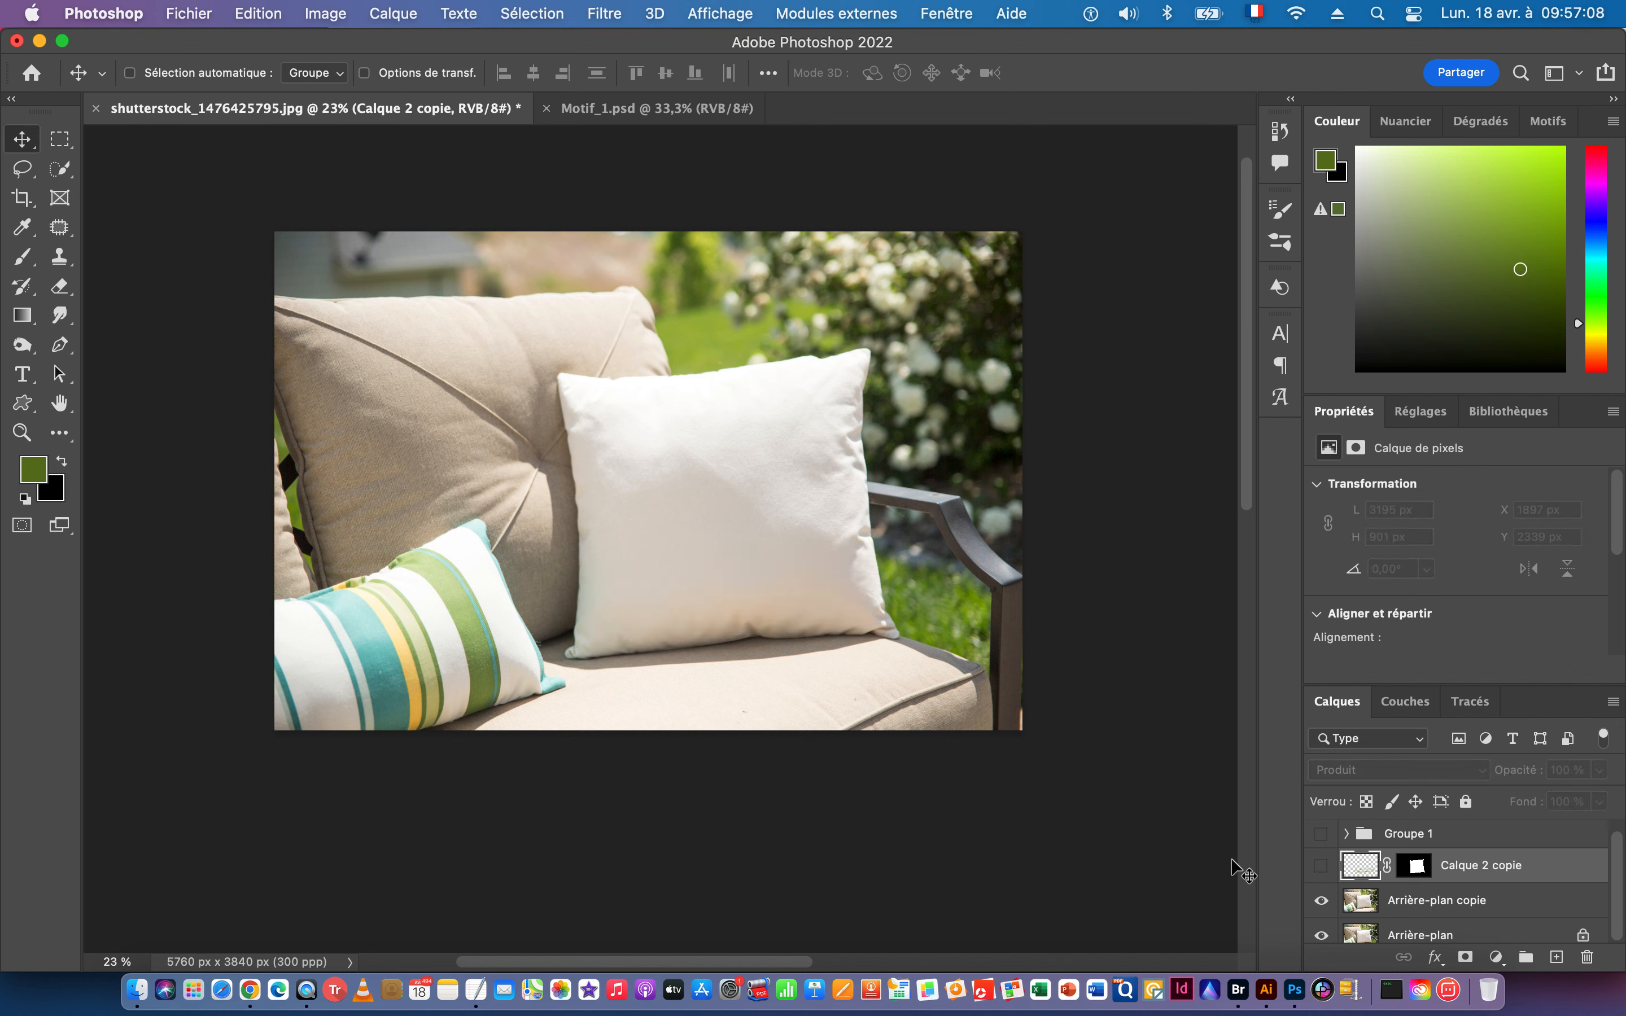
{"action": "left_click", "coordinate": [1483, 907]}
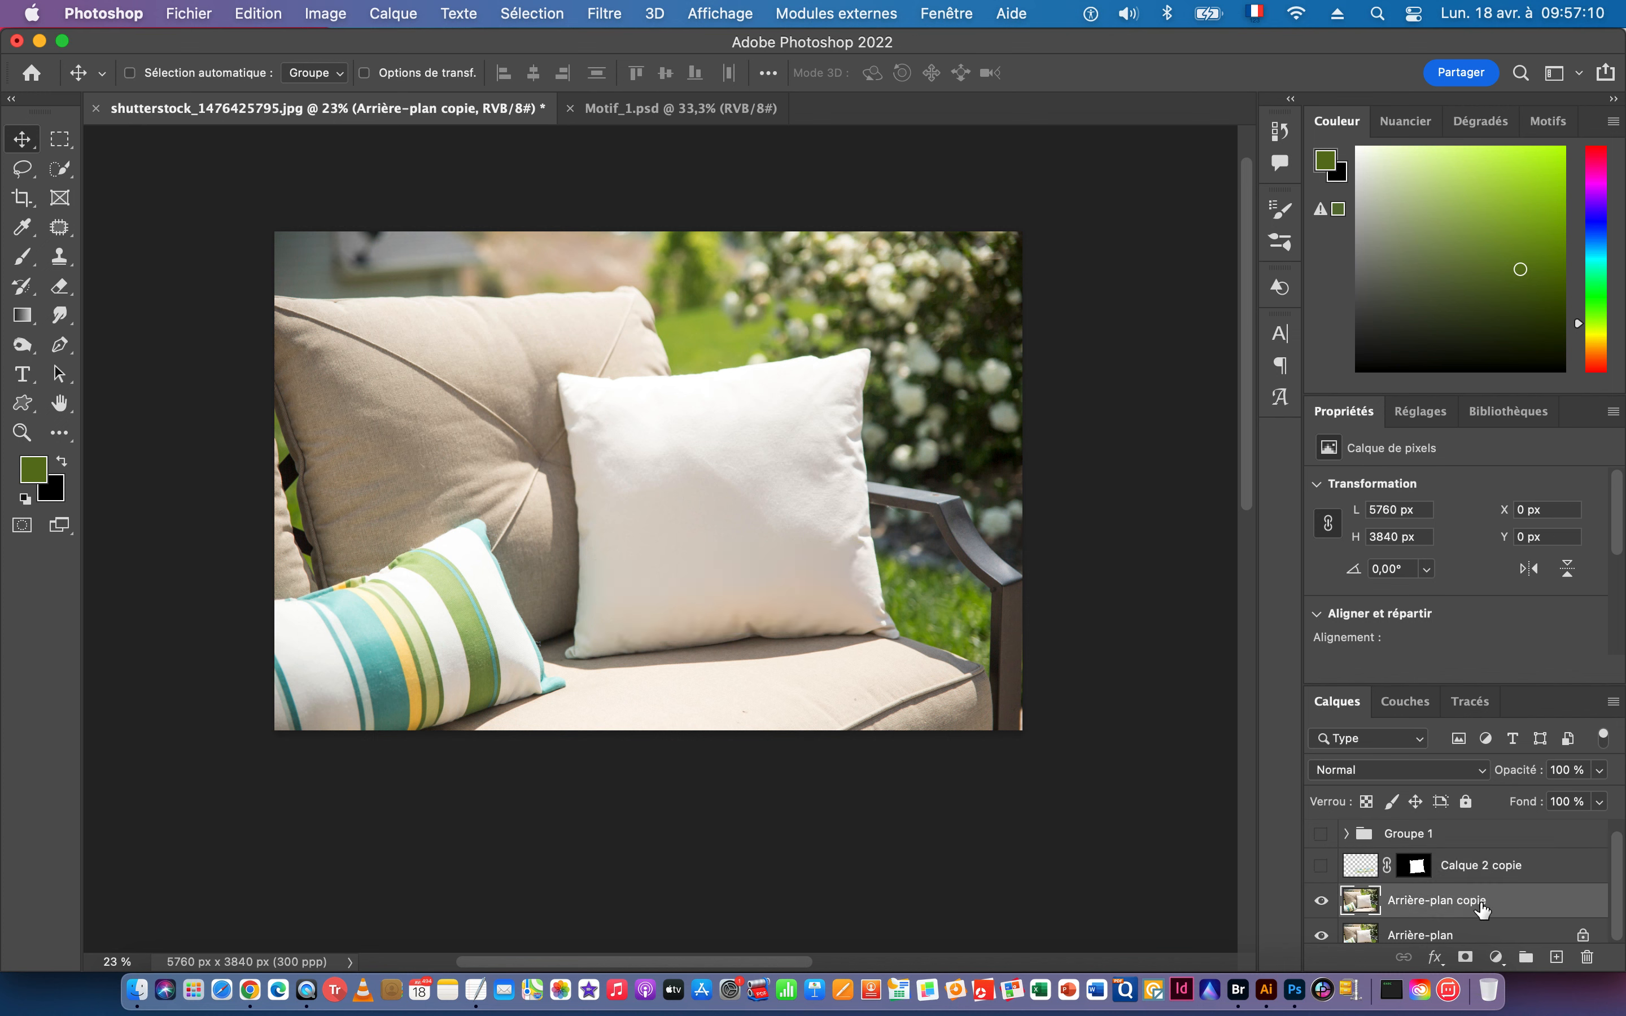
{"action": "key", "text": "super+v"}
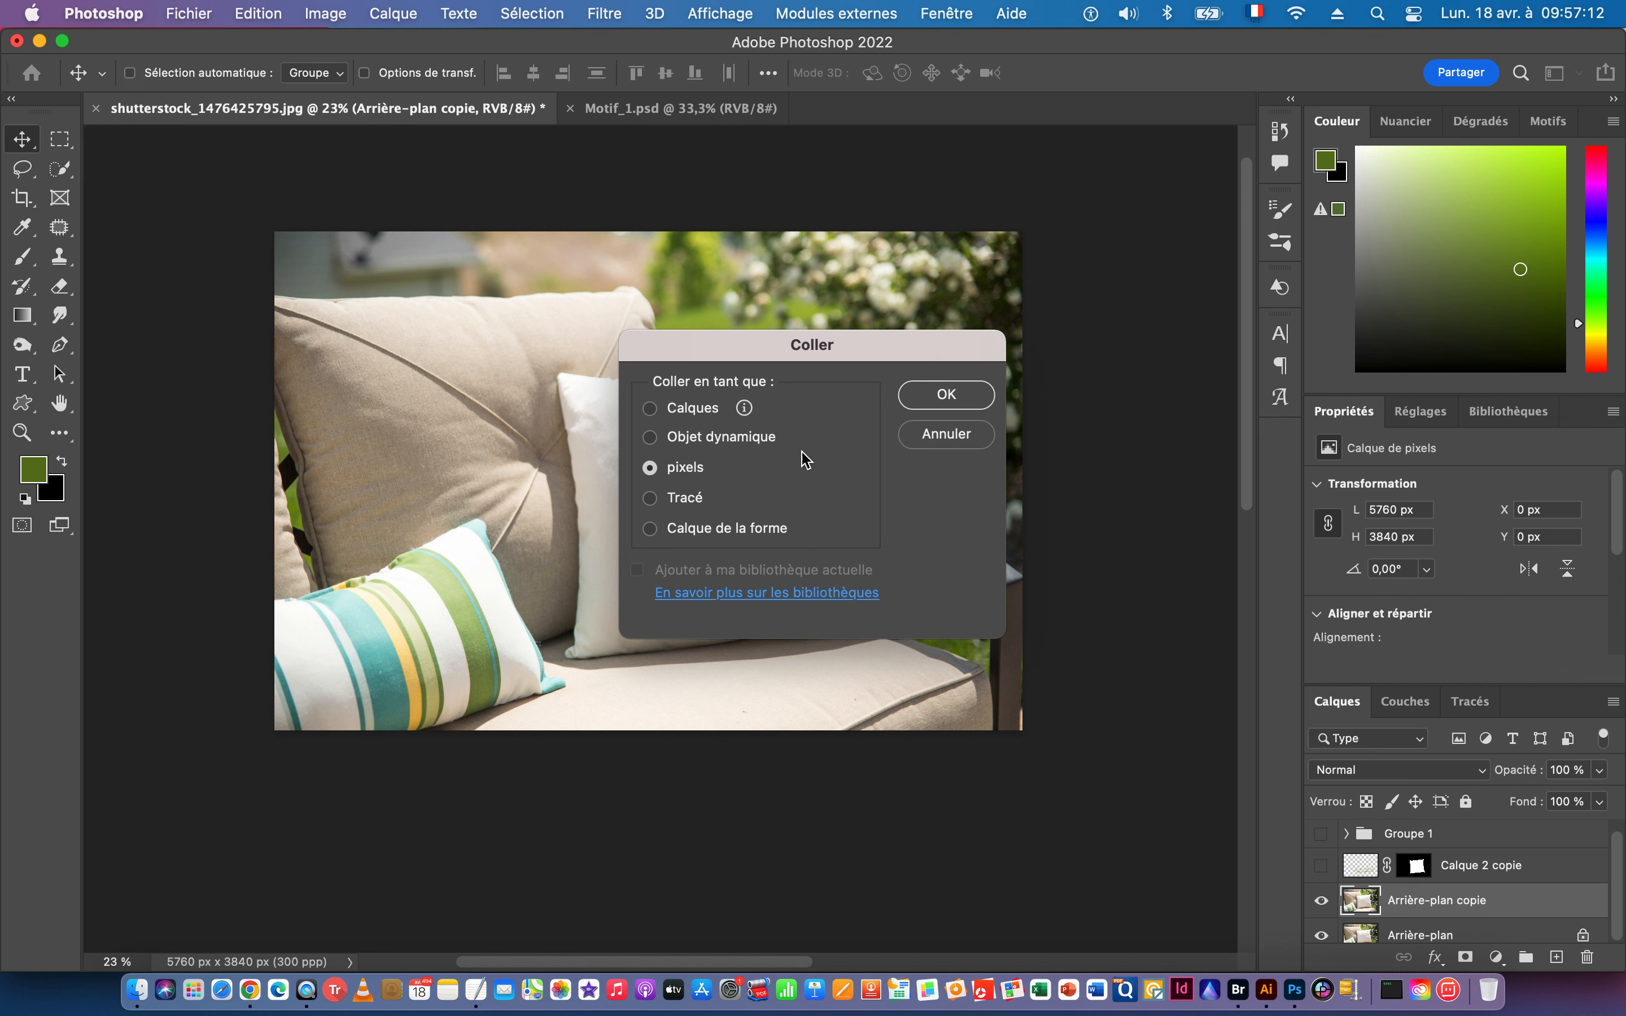
{"action": "left_click", "coordinate": [703, 438]}
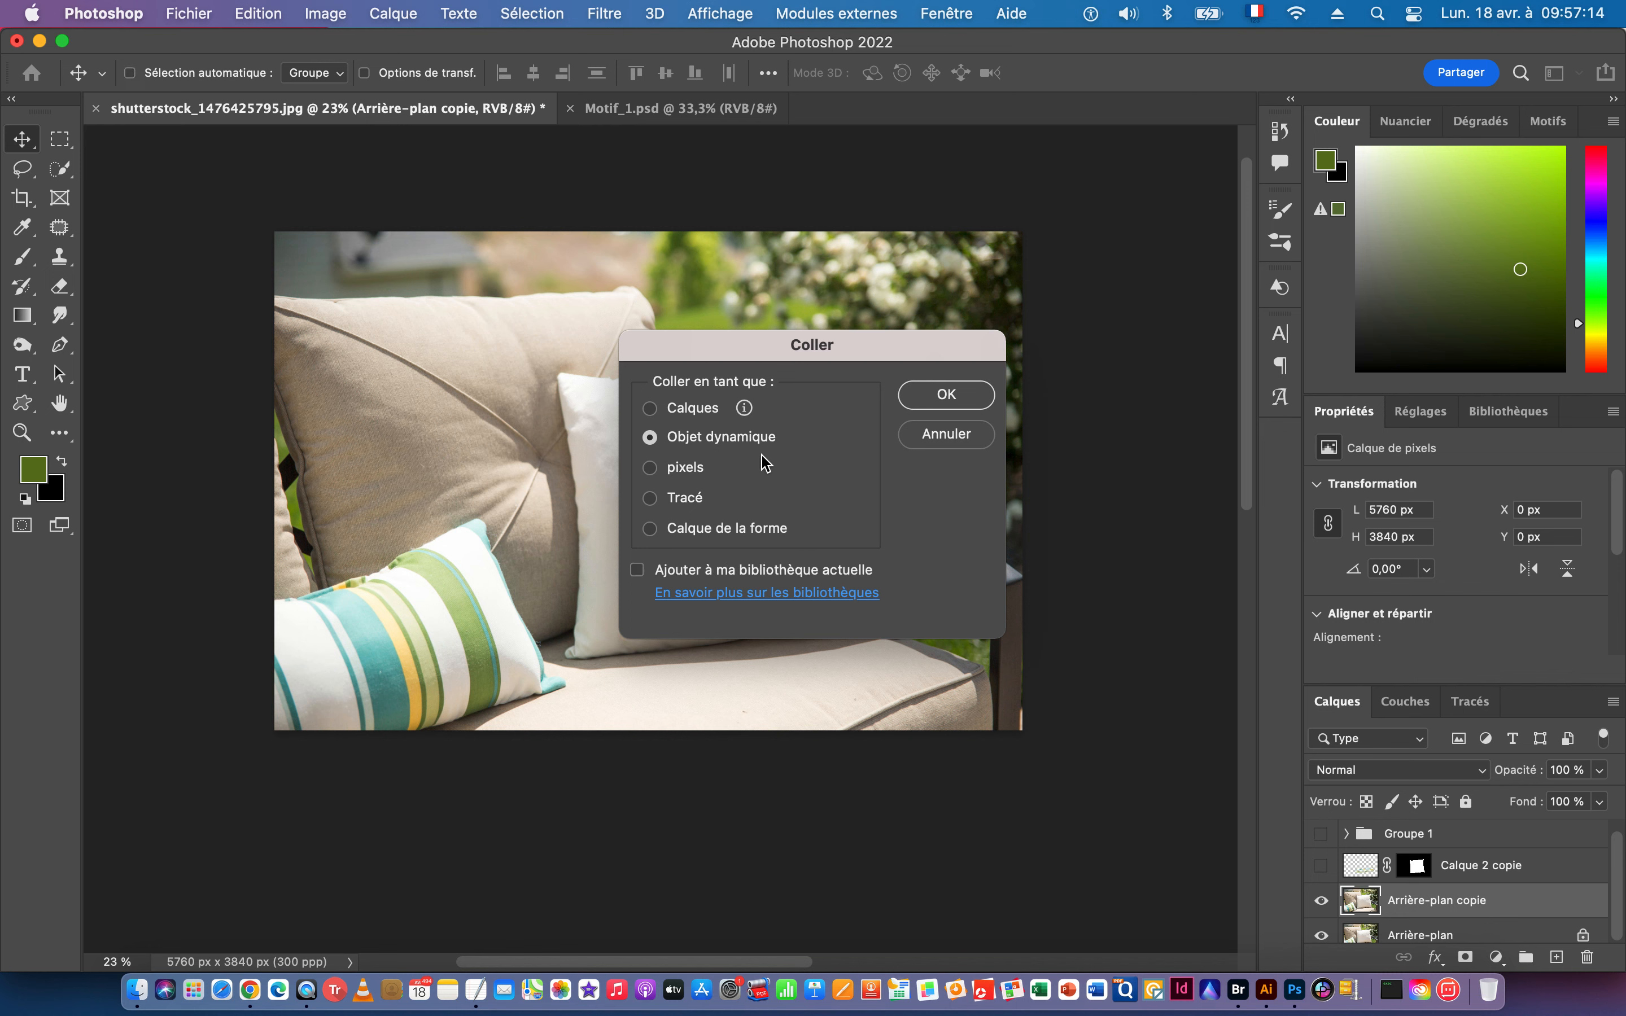
{"action": "left_click", "coordinate": [951, 399]}
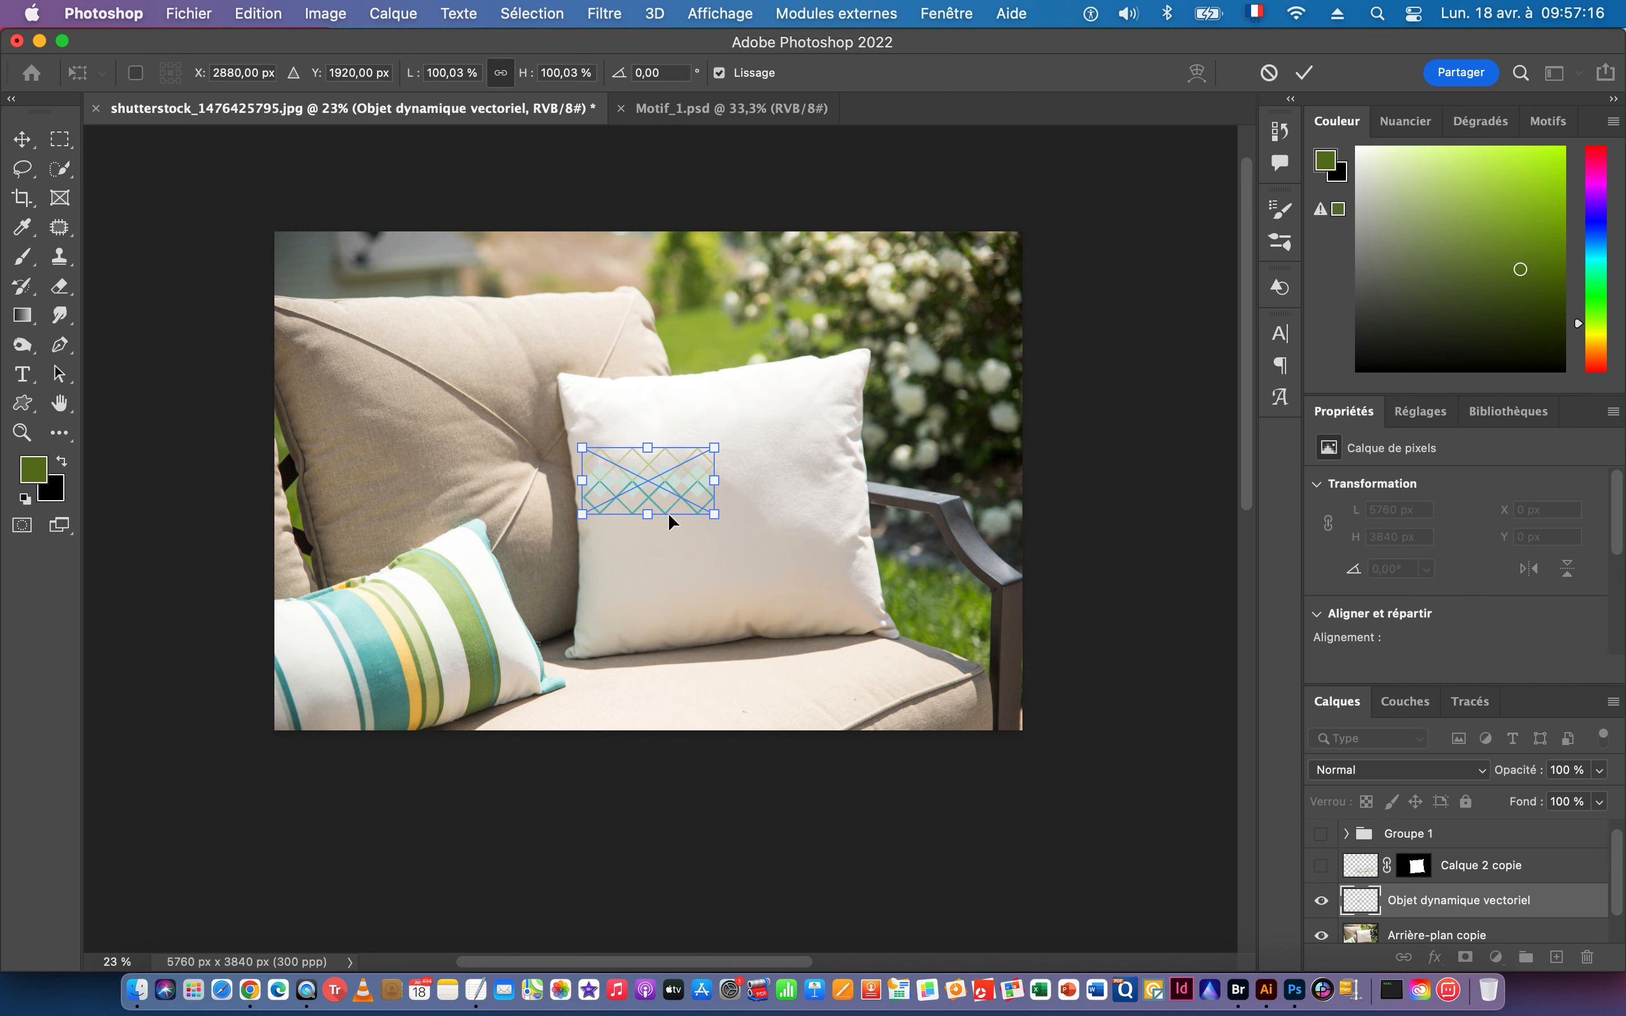
Scale the diamond pattern to about 246 %, rotate it about -5.24° and place it over the white cushion's lower half.
{"action": "left_click_drag", "start_coordinate": [713, 481], "coordinate": [880, 491]}
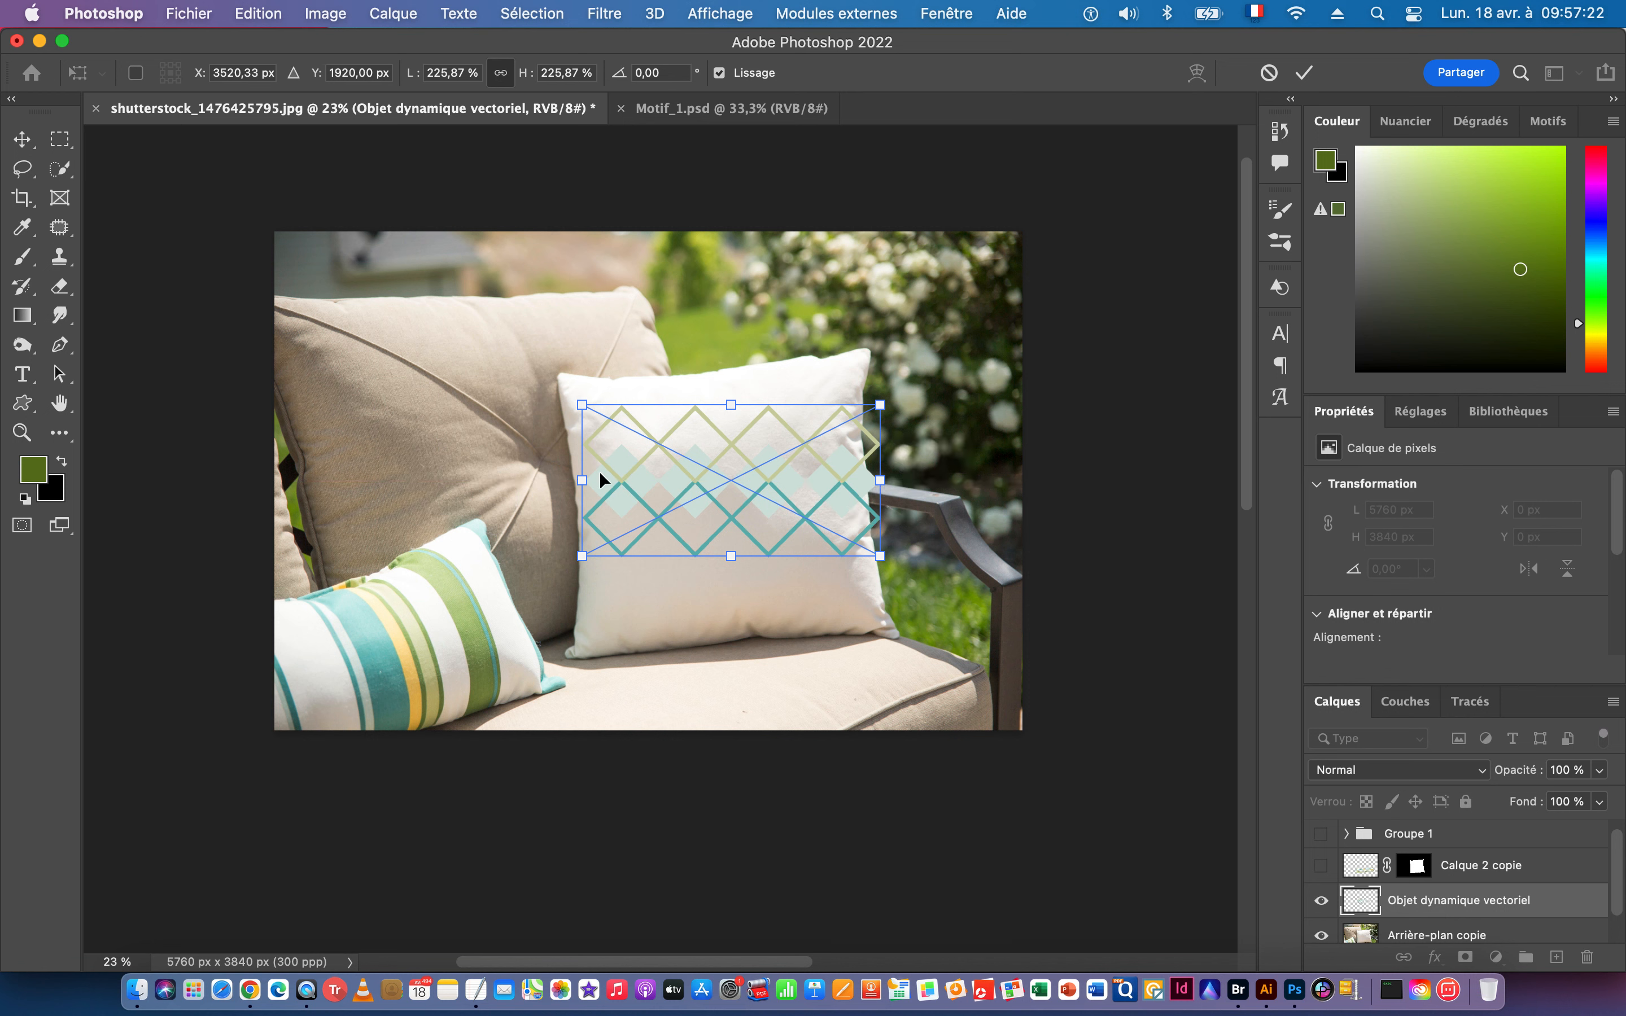
{"action": "left_click_drag", "start_coordinate": [583, 479], "coordinate": [552, 476]}
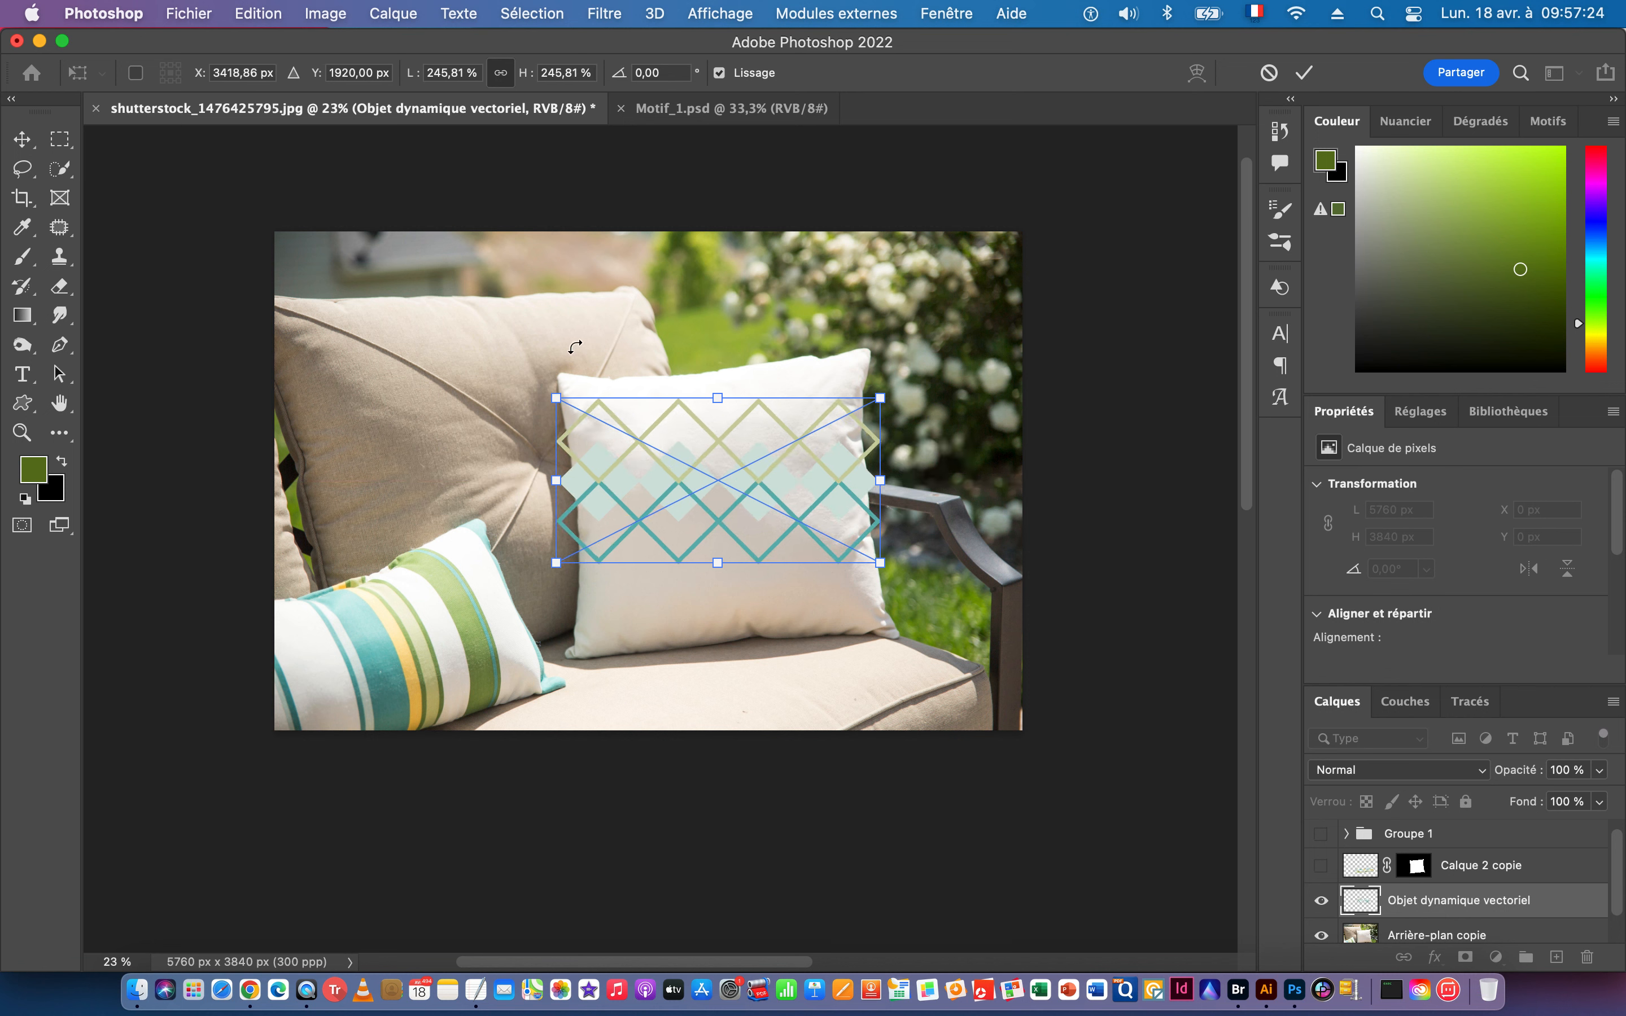
{"action": "left_click_drag", "start_coordinate": [575, 349], "coordinate": [559, 357]}
{"action": "left_click_drag", "start_coordinate": [722, 477], "coordinate": [729, 560]}
{"action": "key", "text": "Return"}
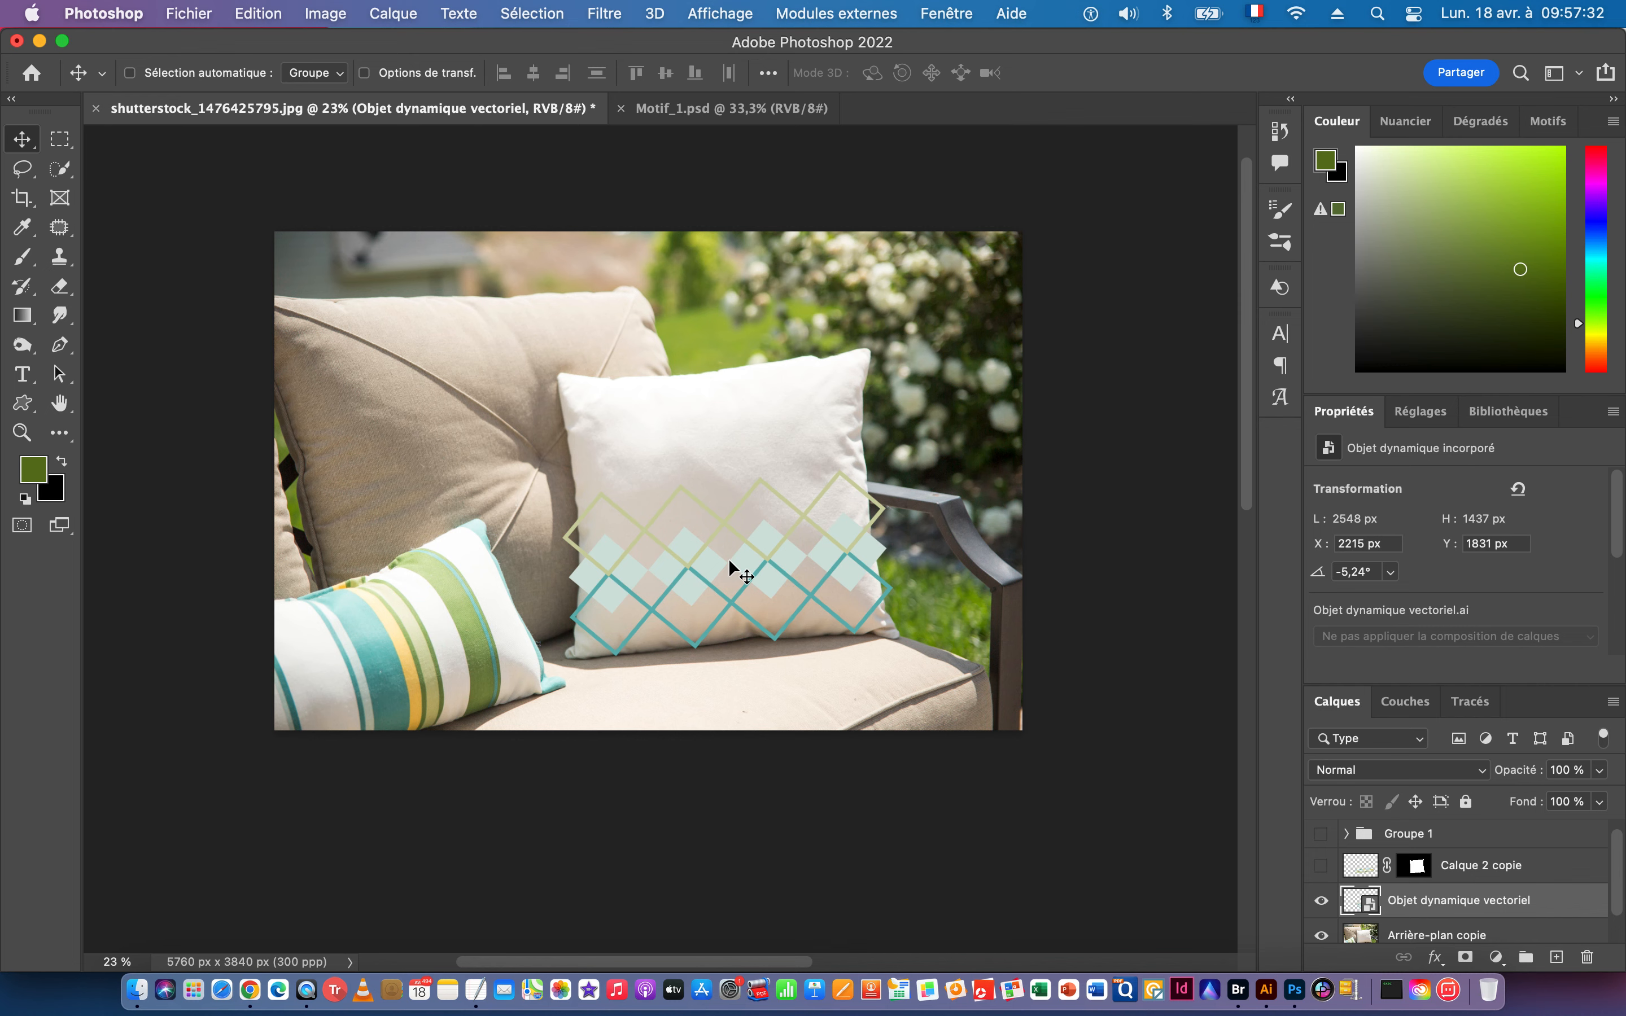
Copy the cushion mask from Calque 2 copie onto the Objet dynamique vectoriel layer.
{"action": "scroll", "coordinate": [834, 625], "scroll_direction": "up", "scroll_amount": 5}
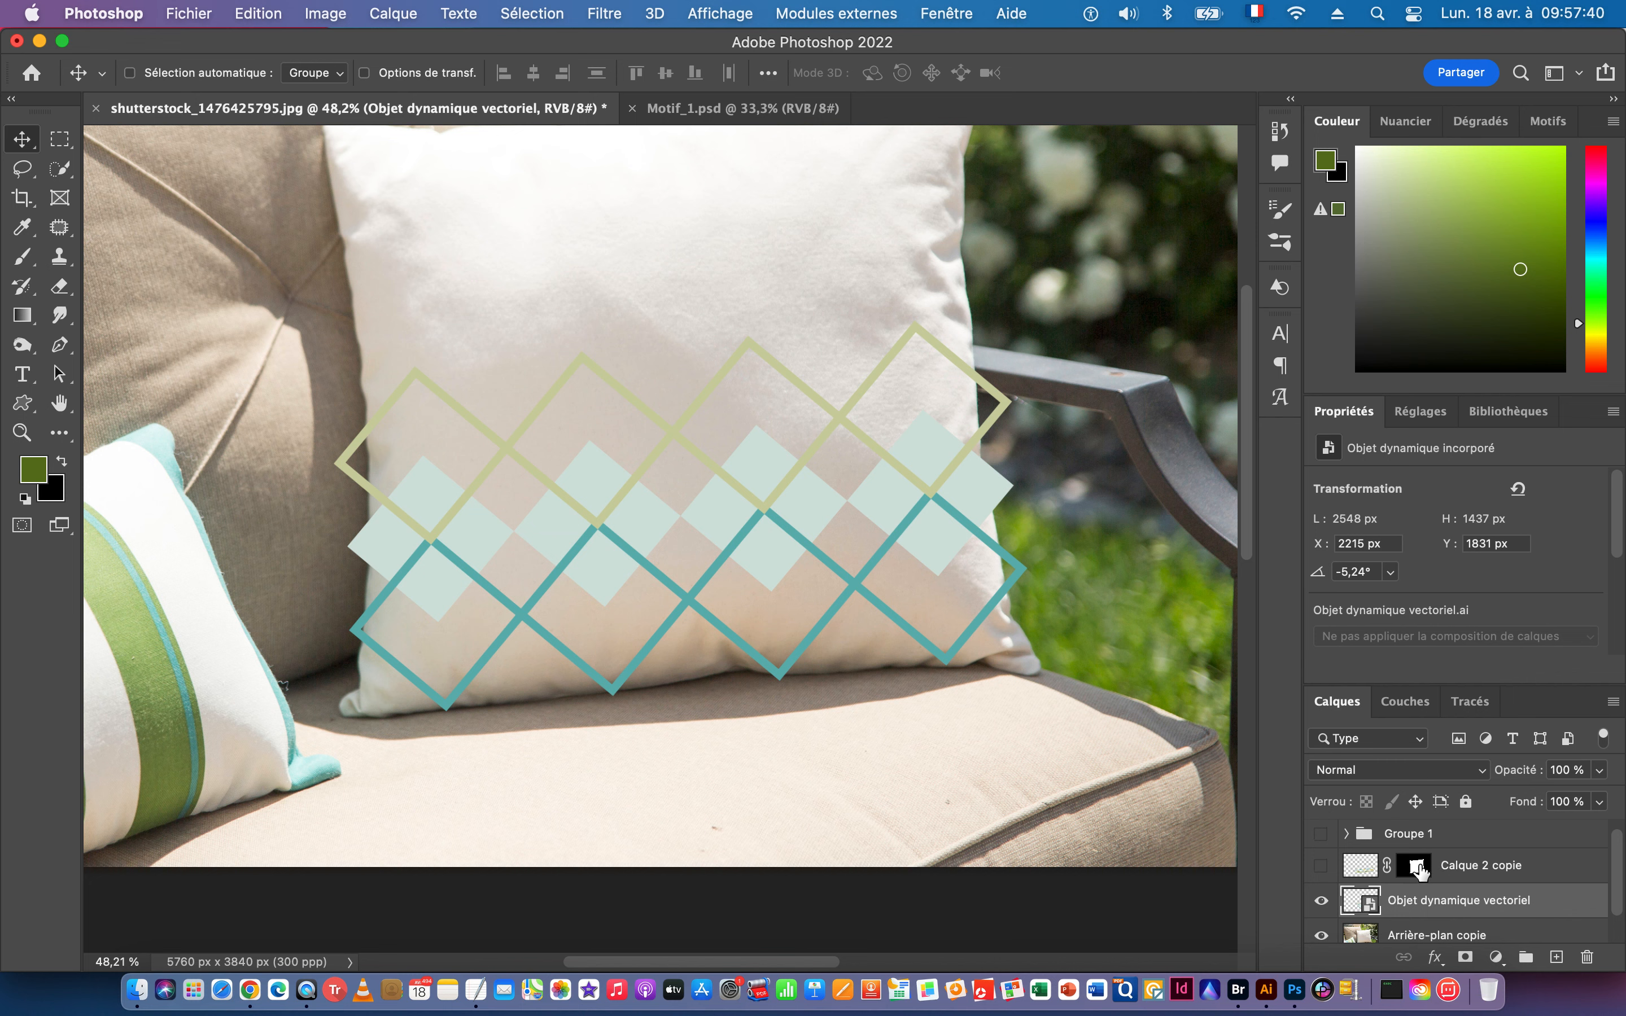
{"action": "left_click_drag", "start_coordinate": [1417, 868], "coordinate": [1420, 906]}
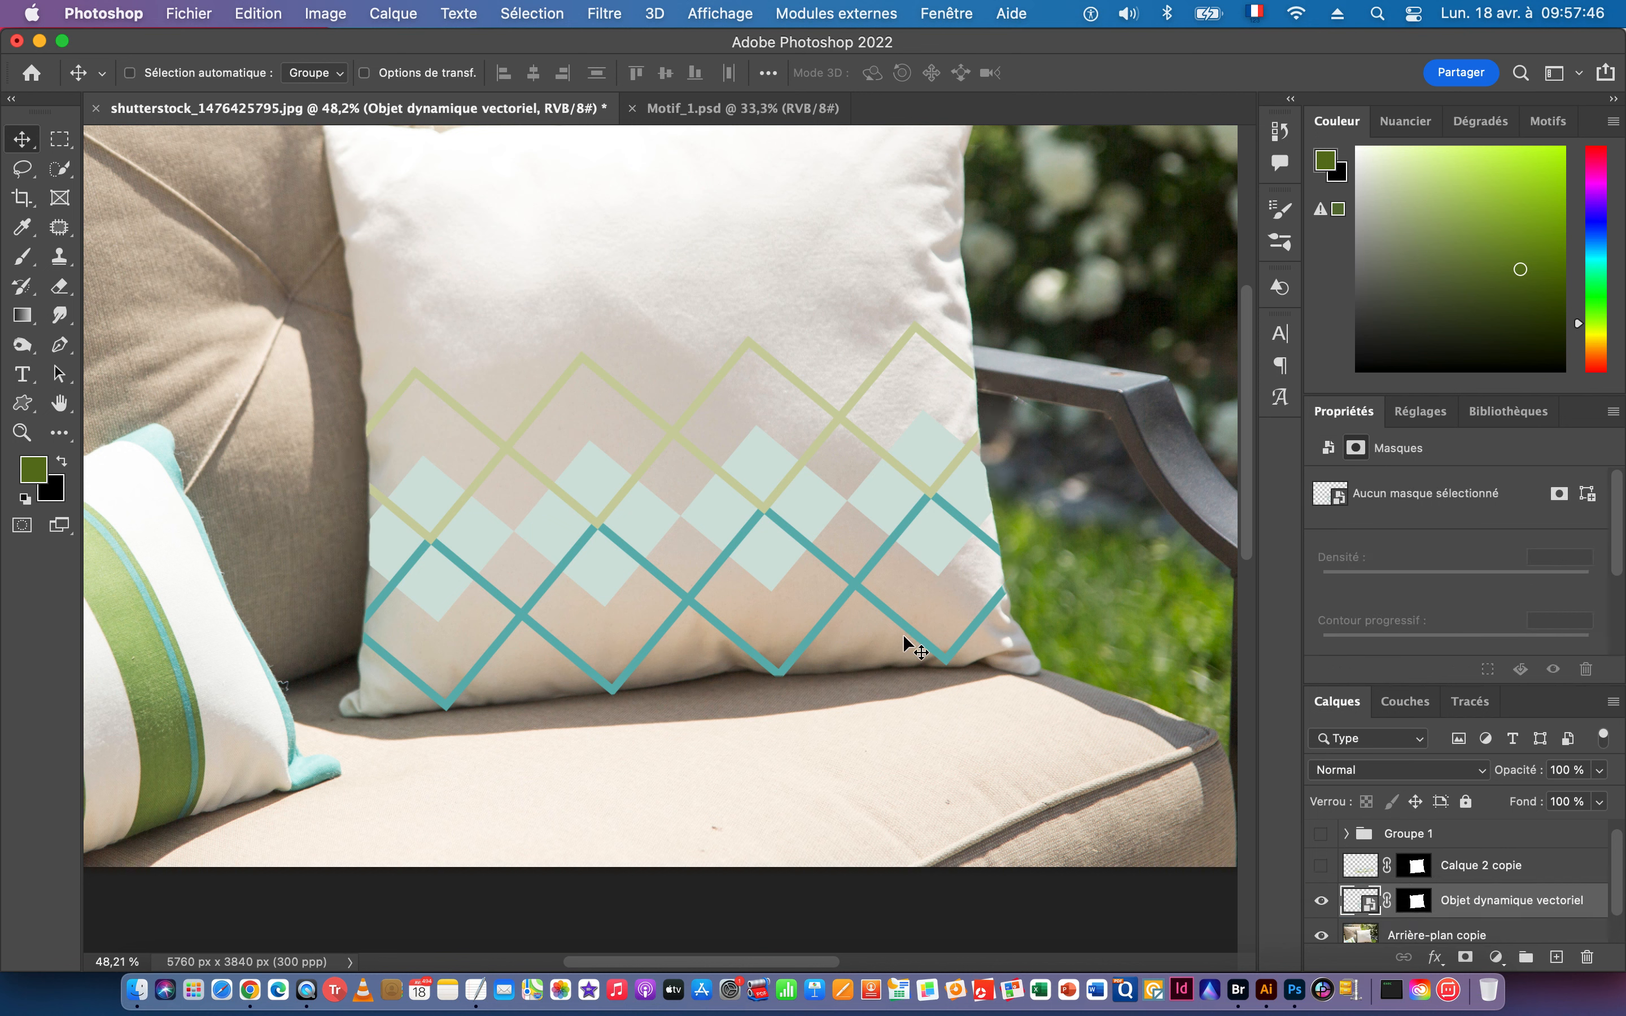
Apply the Dispersion filter to the diamond pattern at horizontal and vertical scale 10, using Motif_1.psd as the displacement map.
{"action": "left_click", "coordinate": [1353, 901]}
{"action": "left_click", "coordinate": [603, 16]}
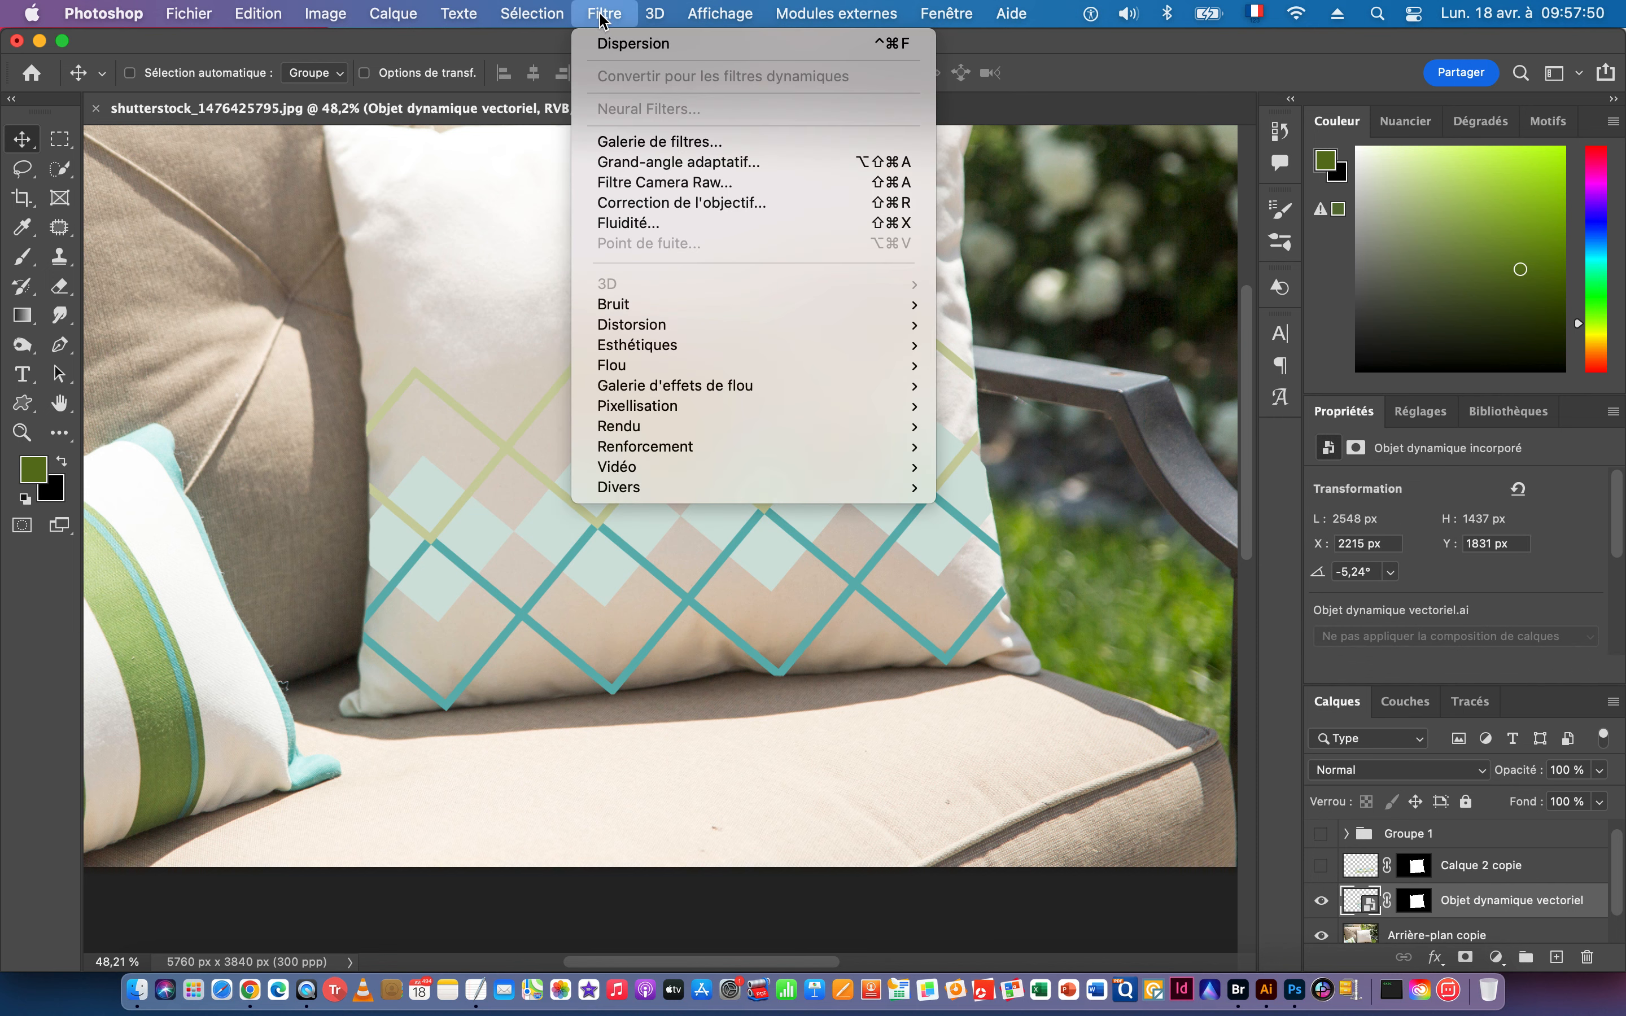
{"action": "left_click", "coordinate": [643, 43]}
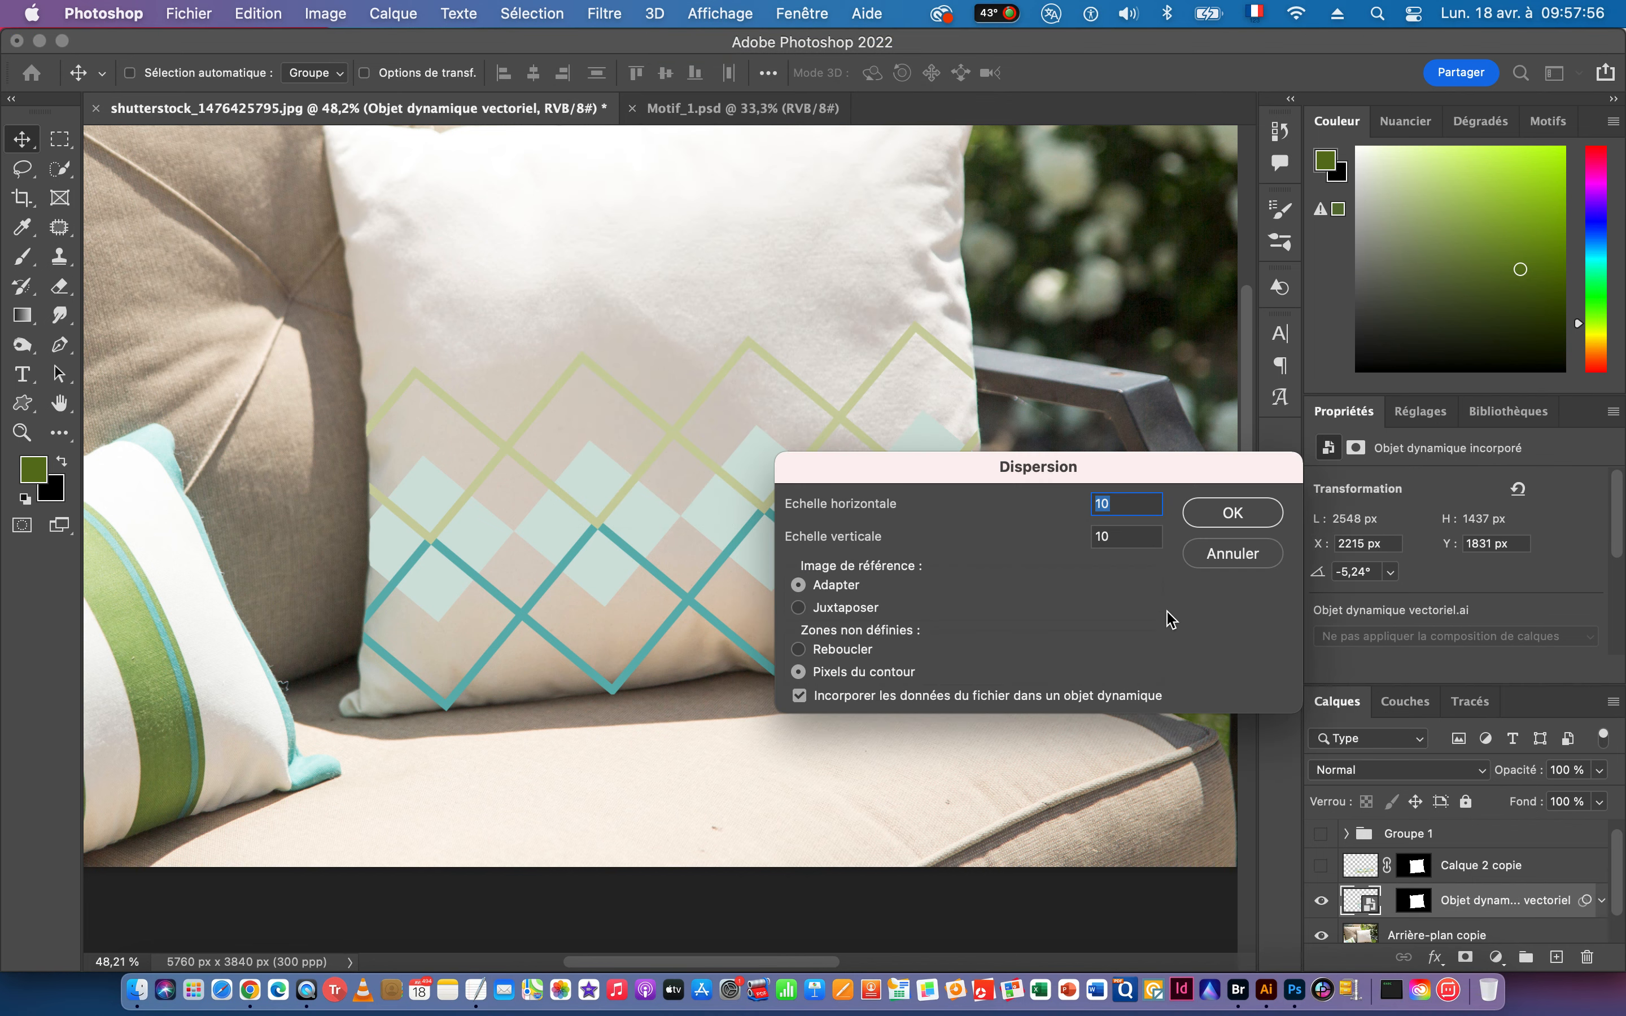
{"action": "left_click", "coordinate": [1234, 515]}
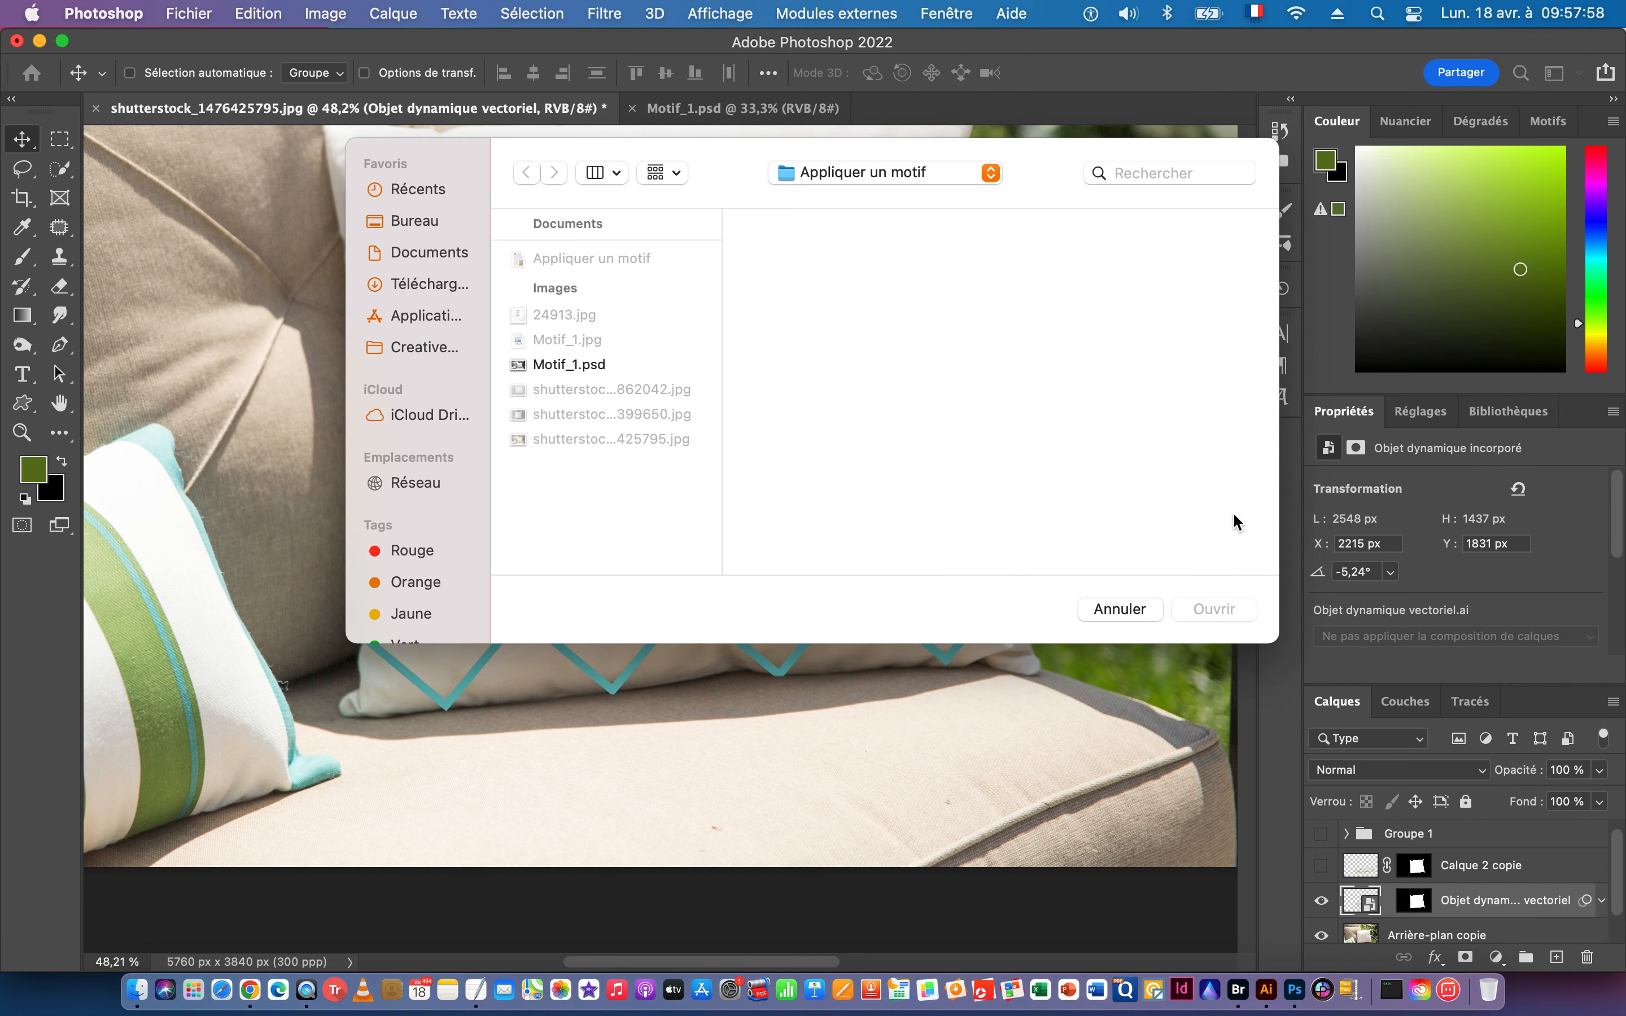
{"action": "left_click", "coordinate": [579, 365]}
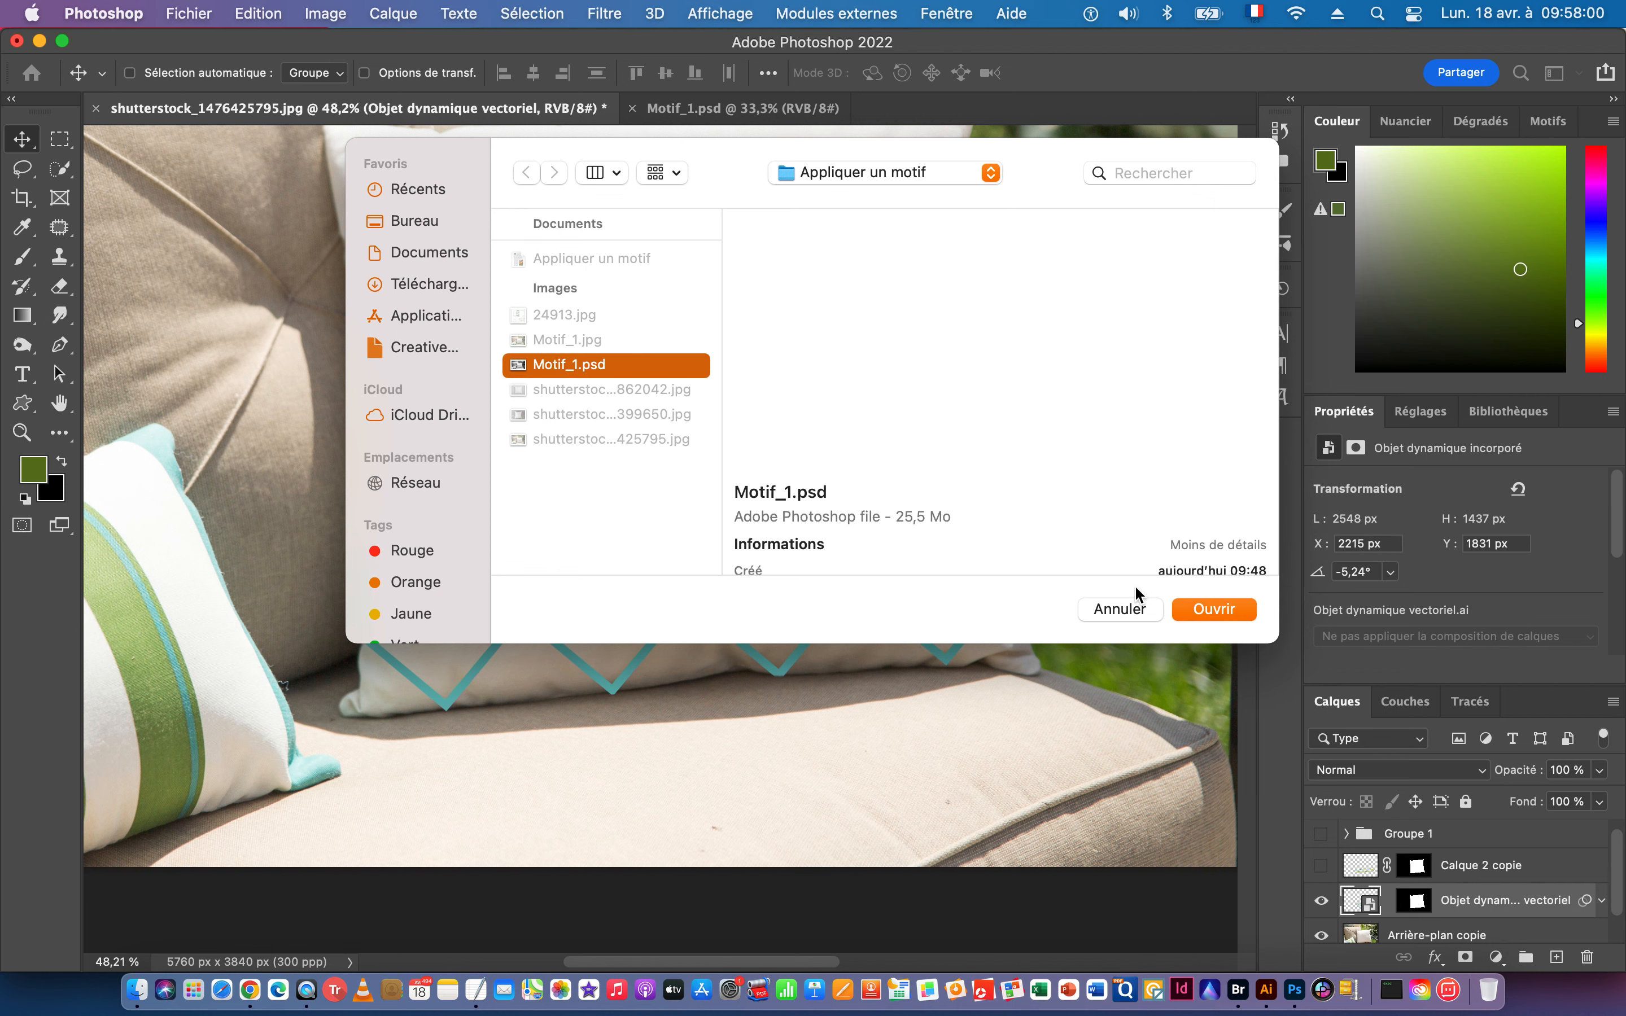
{"action": "left_click", "coordinate": [1223, 611]}
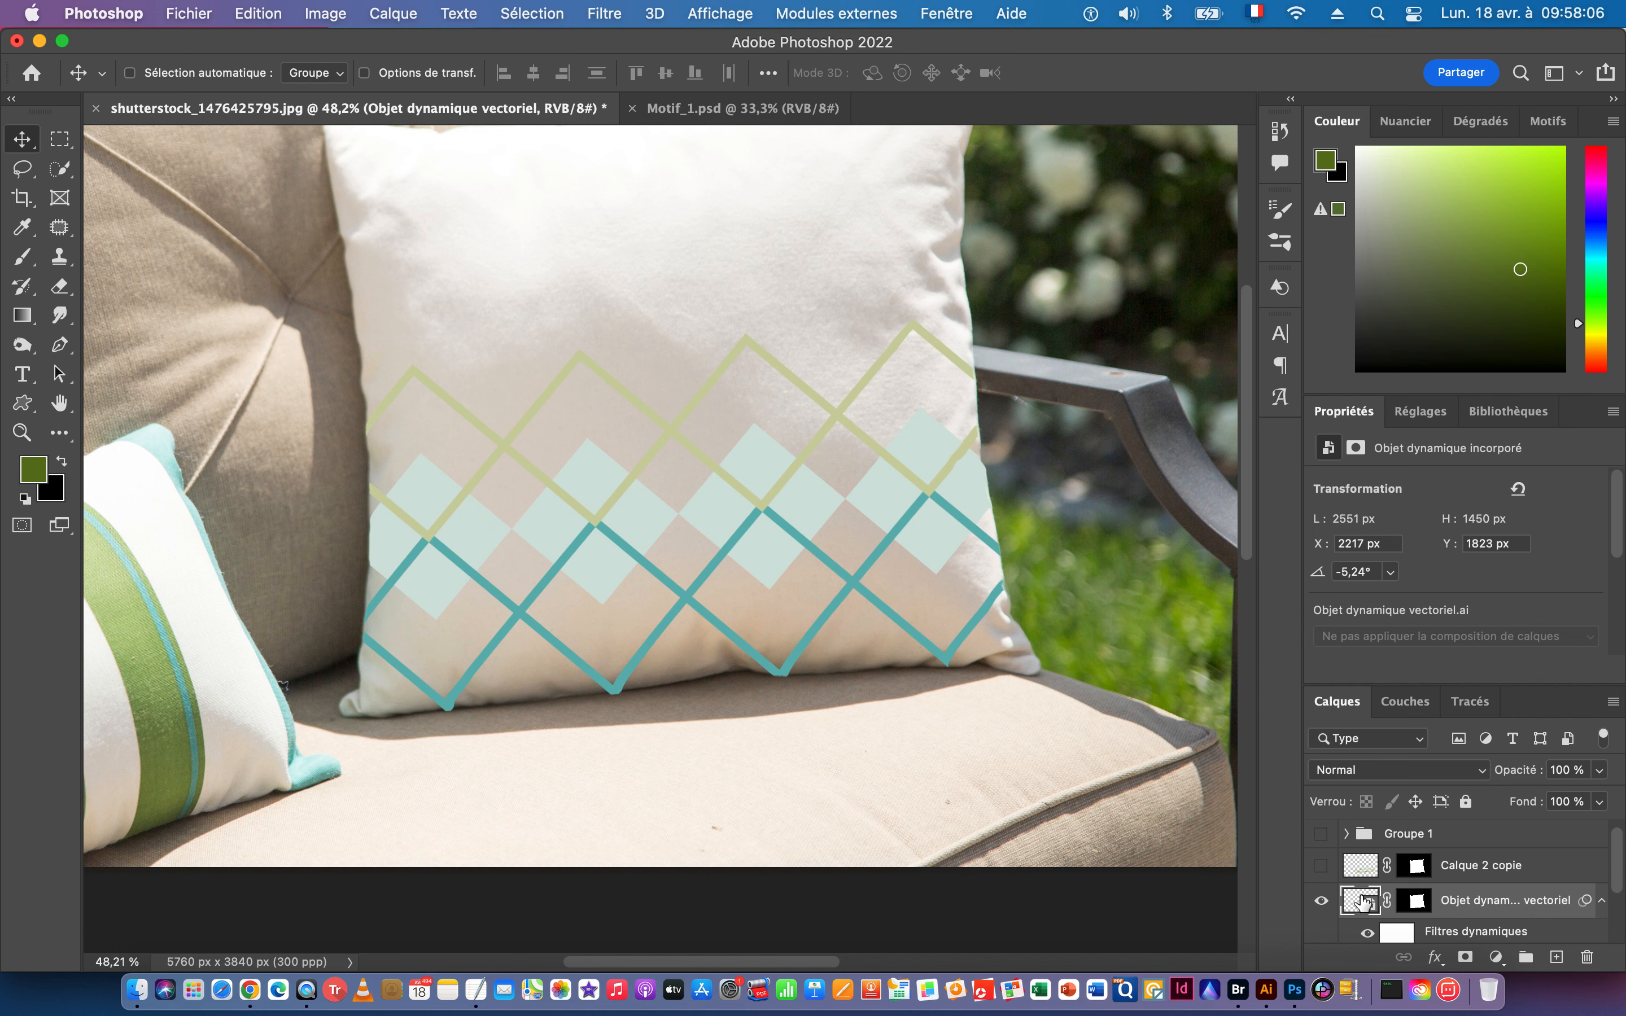
Set the diamond pattern layer's blend mode to Densité linéaire +.
{"action": "left_click", "coordinate": [1364, 776]}
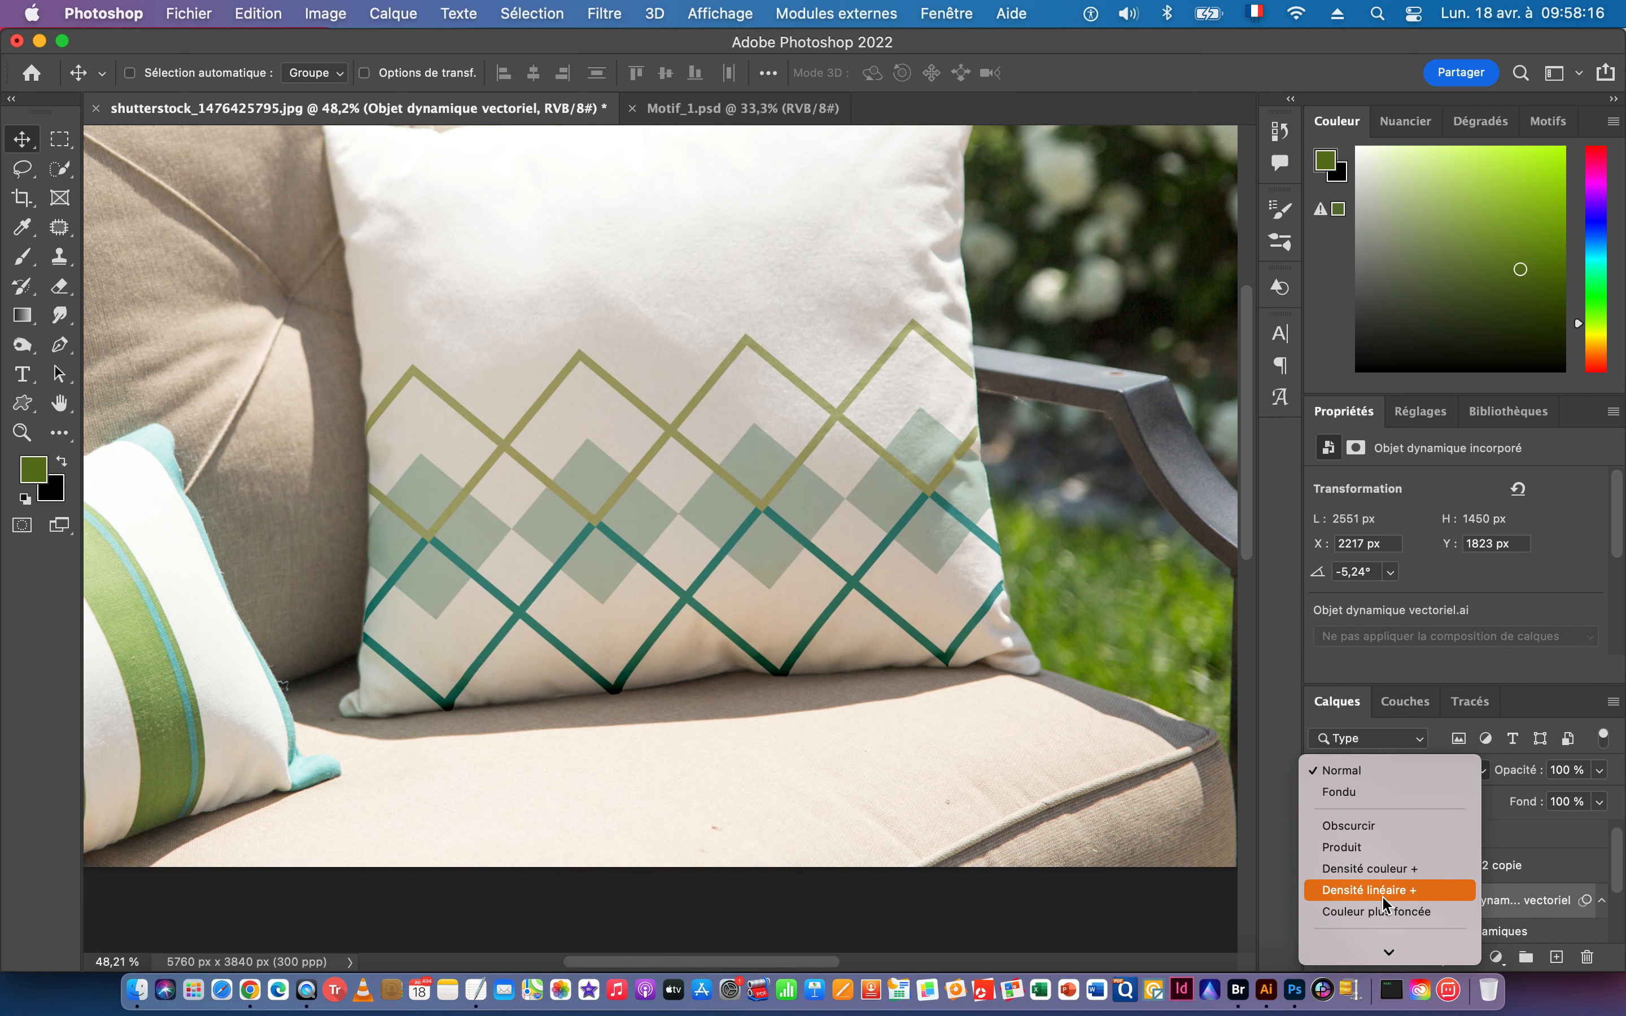
{"action": "scroll", "coordinate": [1384, 890], "scroll_direction": "down", "scroll_amount": 5}
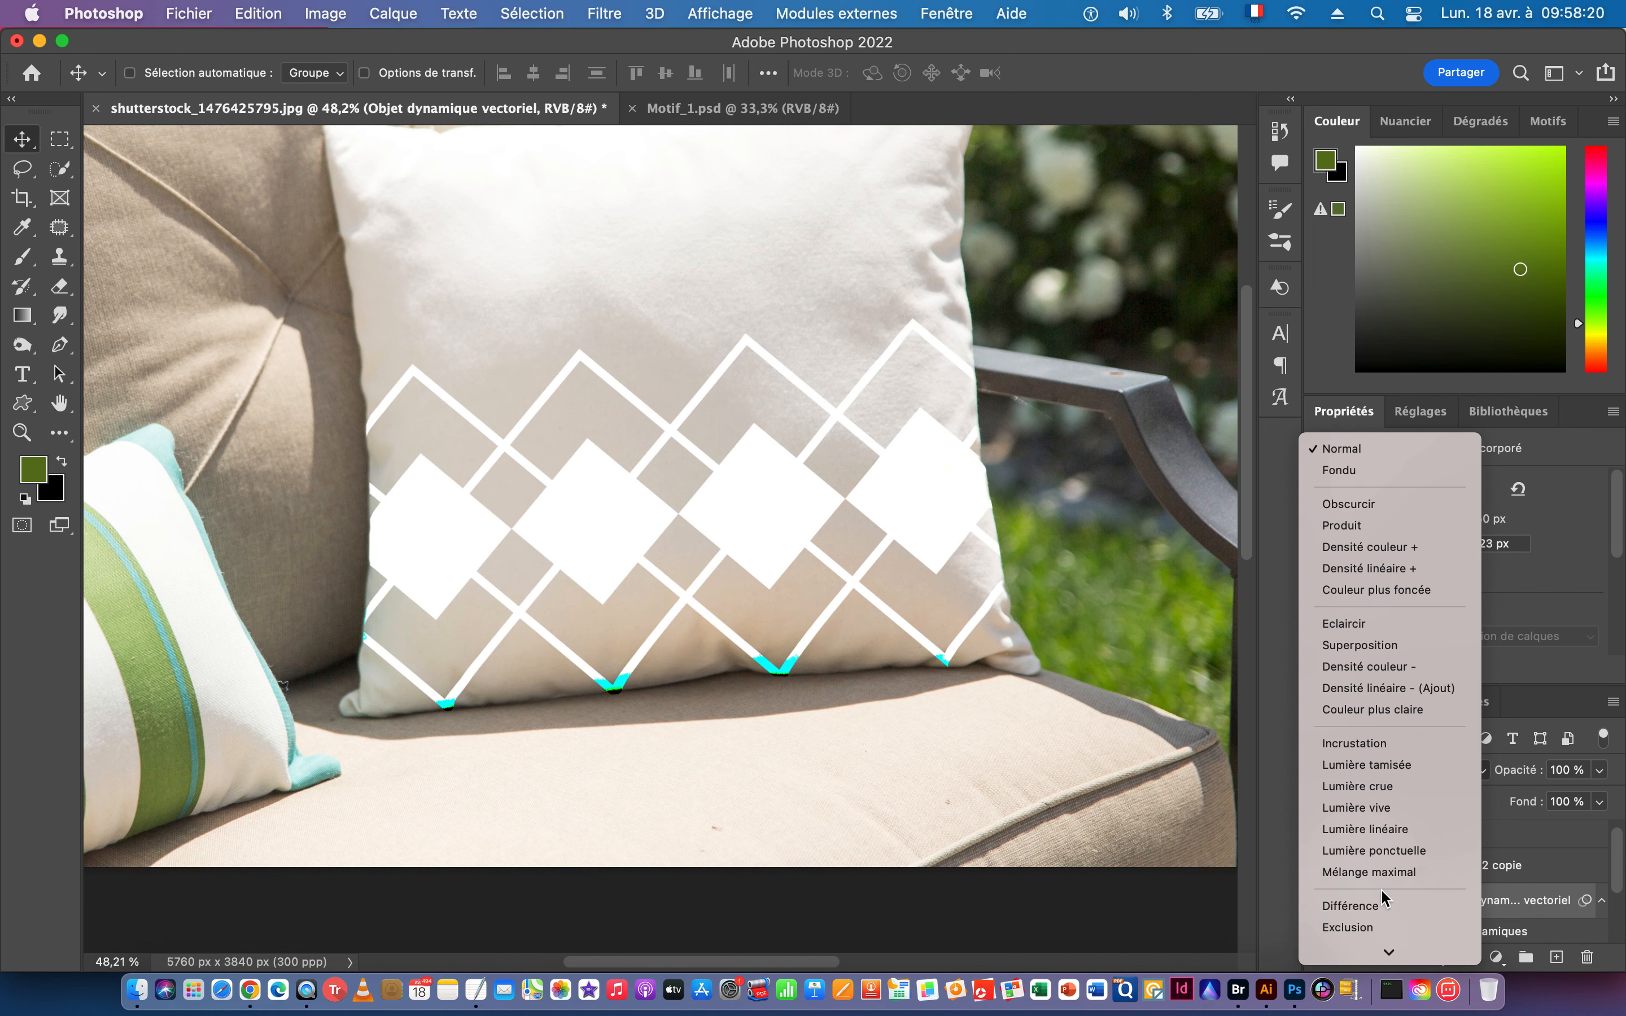
{"action": "mouse_move", "coordinate": [1386, 998]}
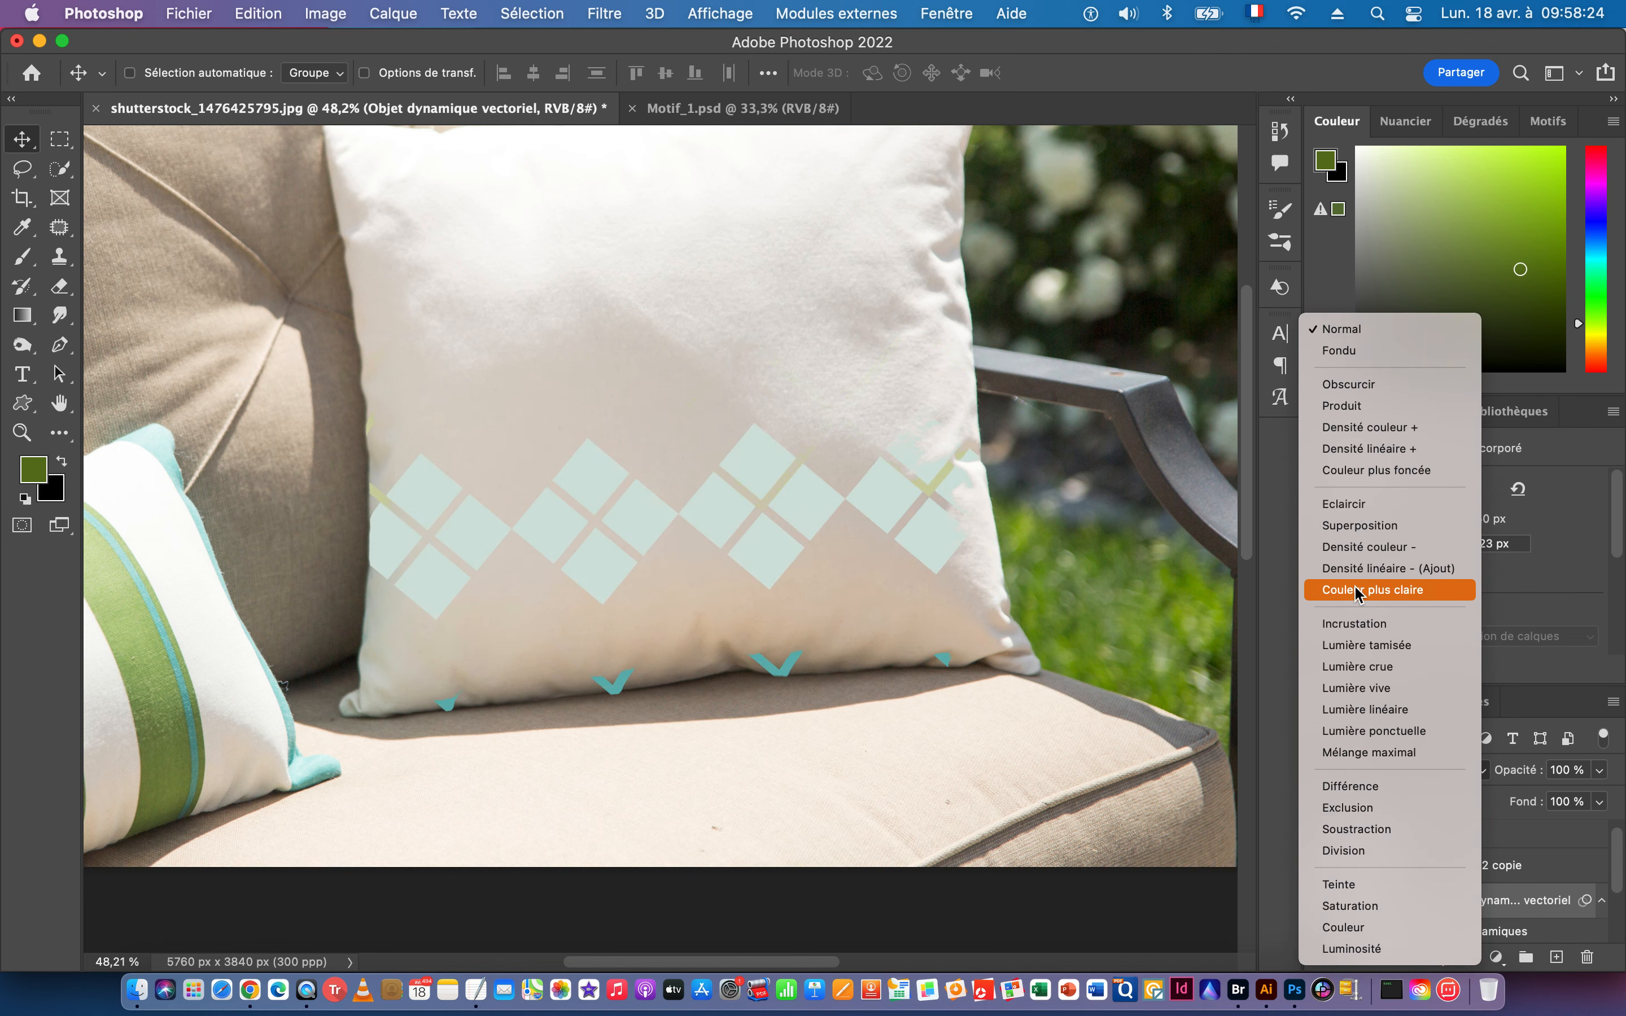
{"action": "left_click", "coordinate": [1364, 449]}
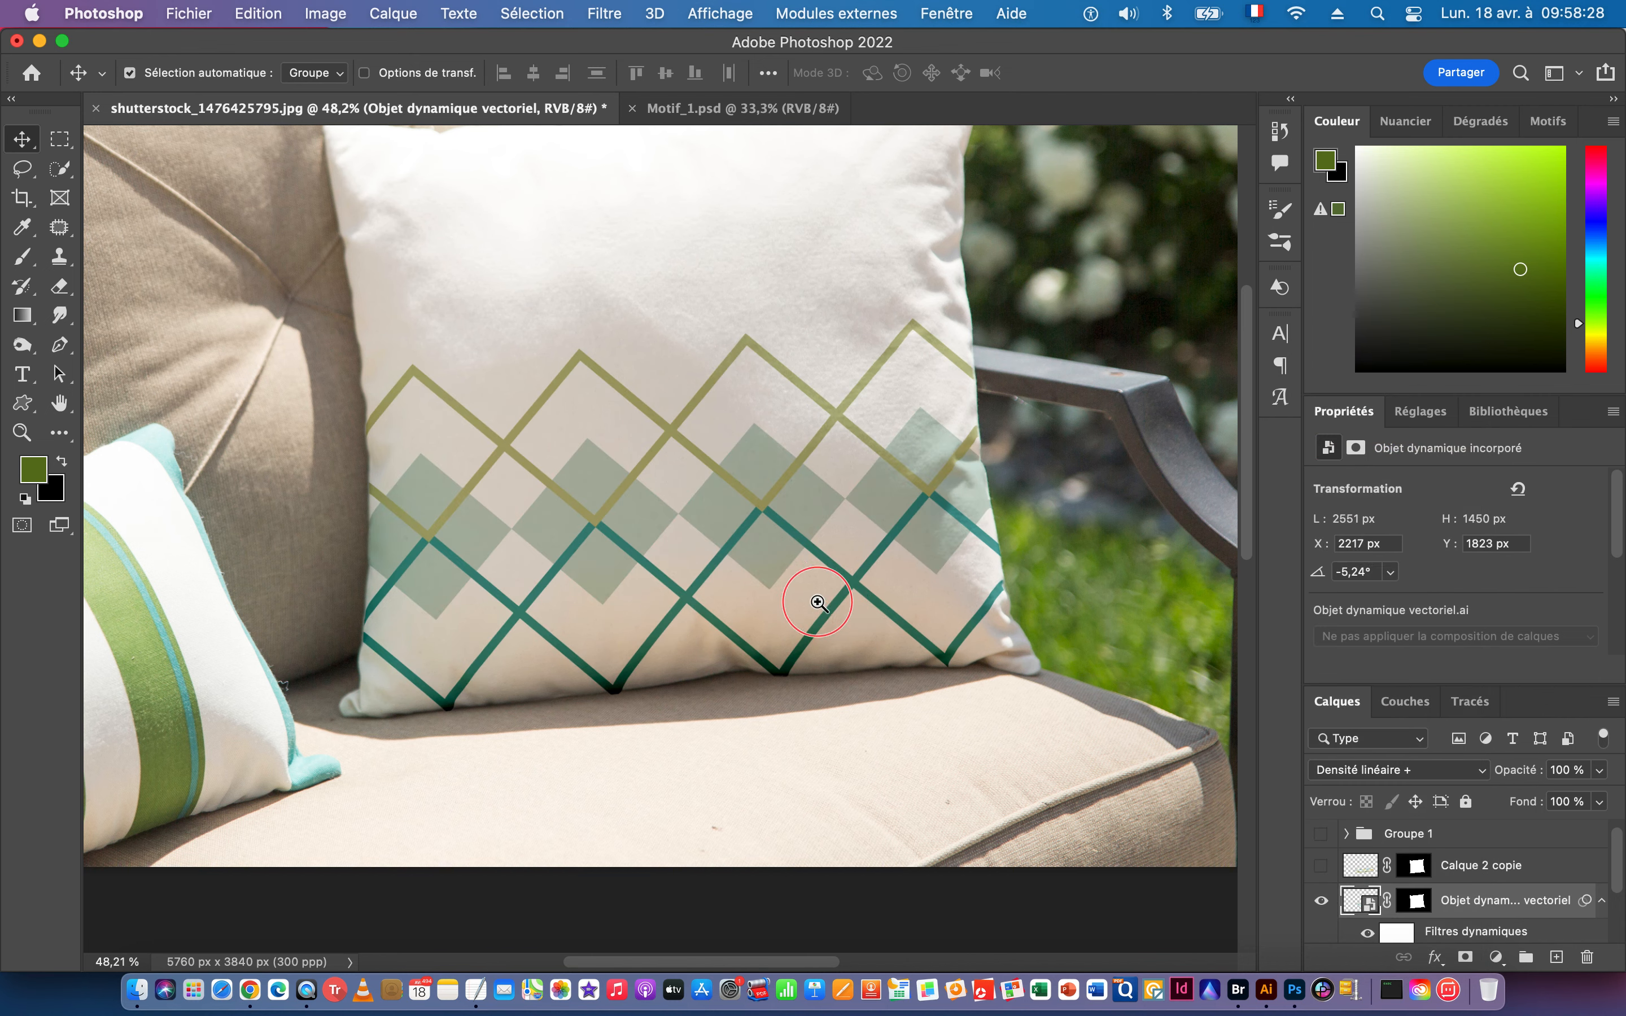
{"action": "left_click_drag", "start_coordinate": [820, 599], "coordinate": [692, 622]}
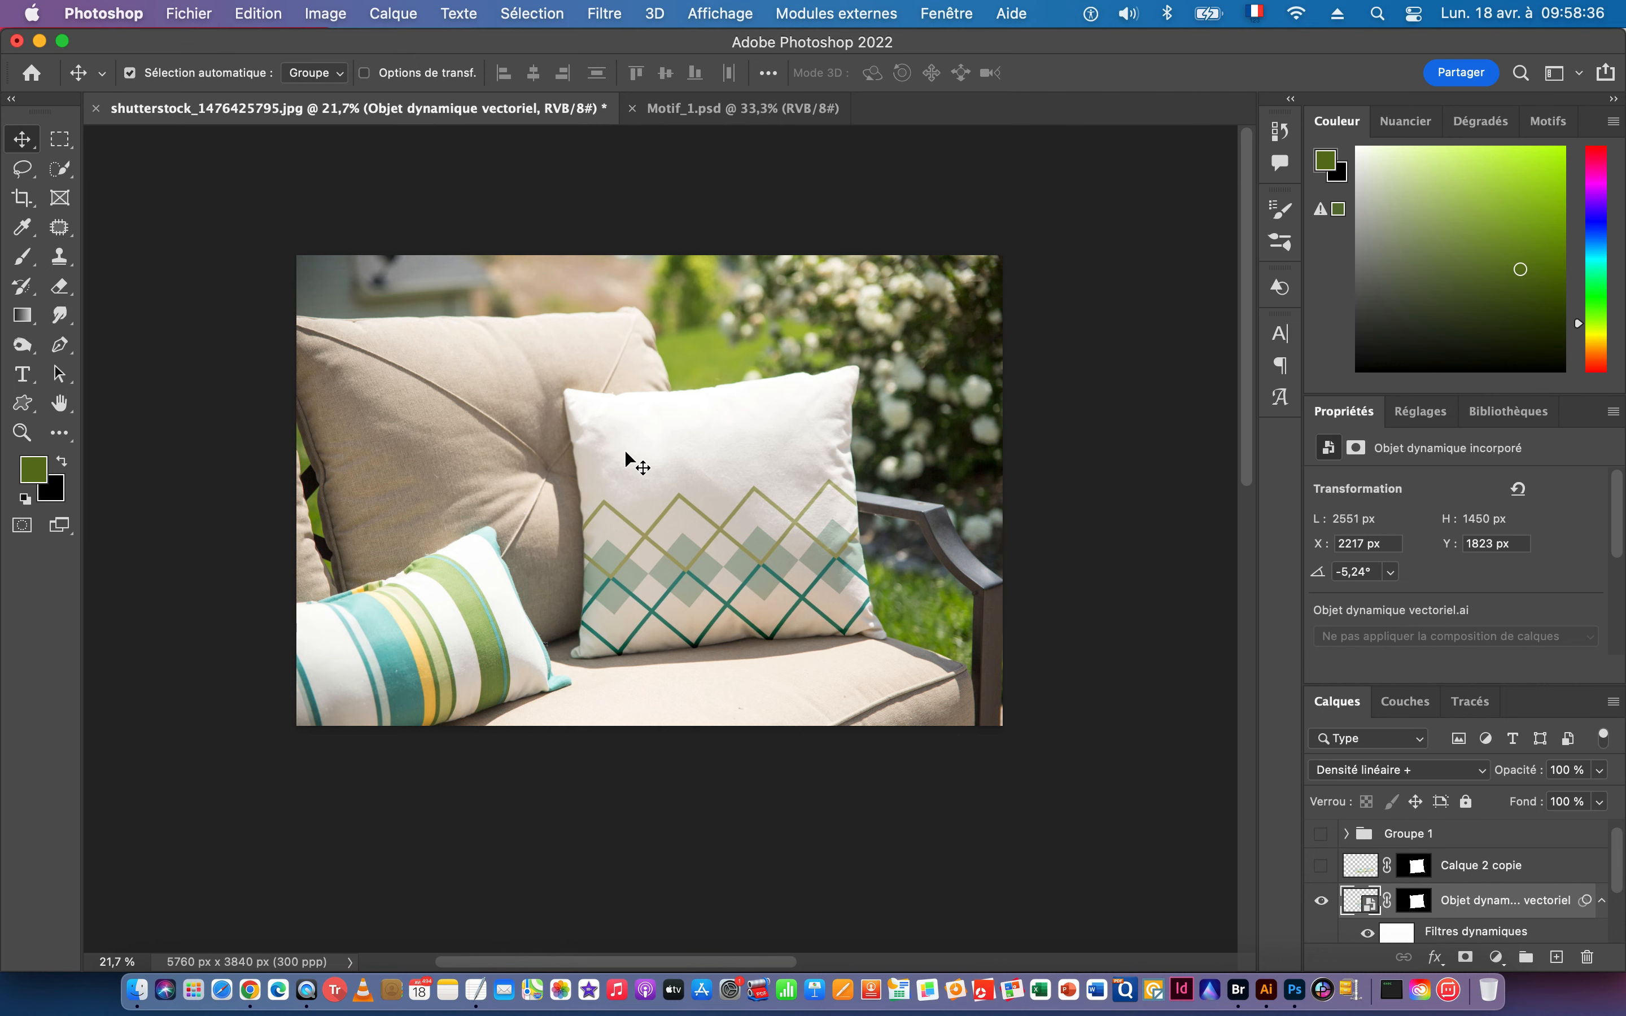
Start saving a copy of the cushion image and choose JPEG as its format.
{"action": "left_click", "coordinate": [198, 14]}
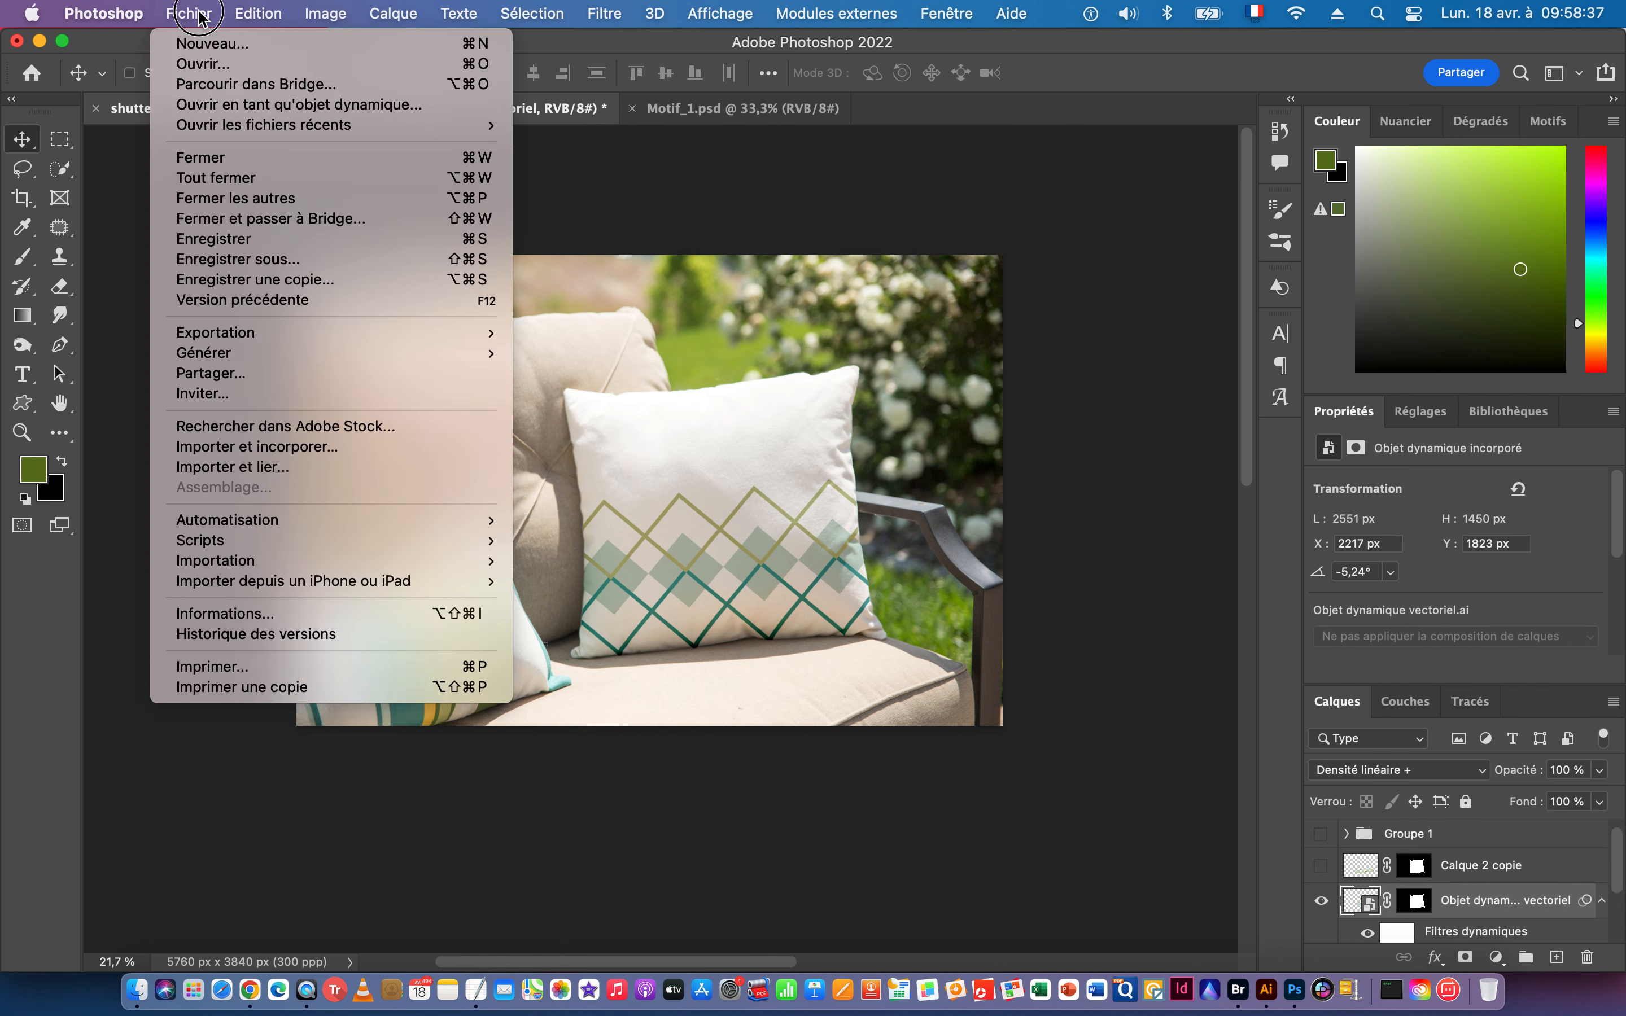
{"action": "left_click", "coordinate": [293, 258]}
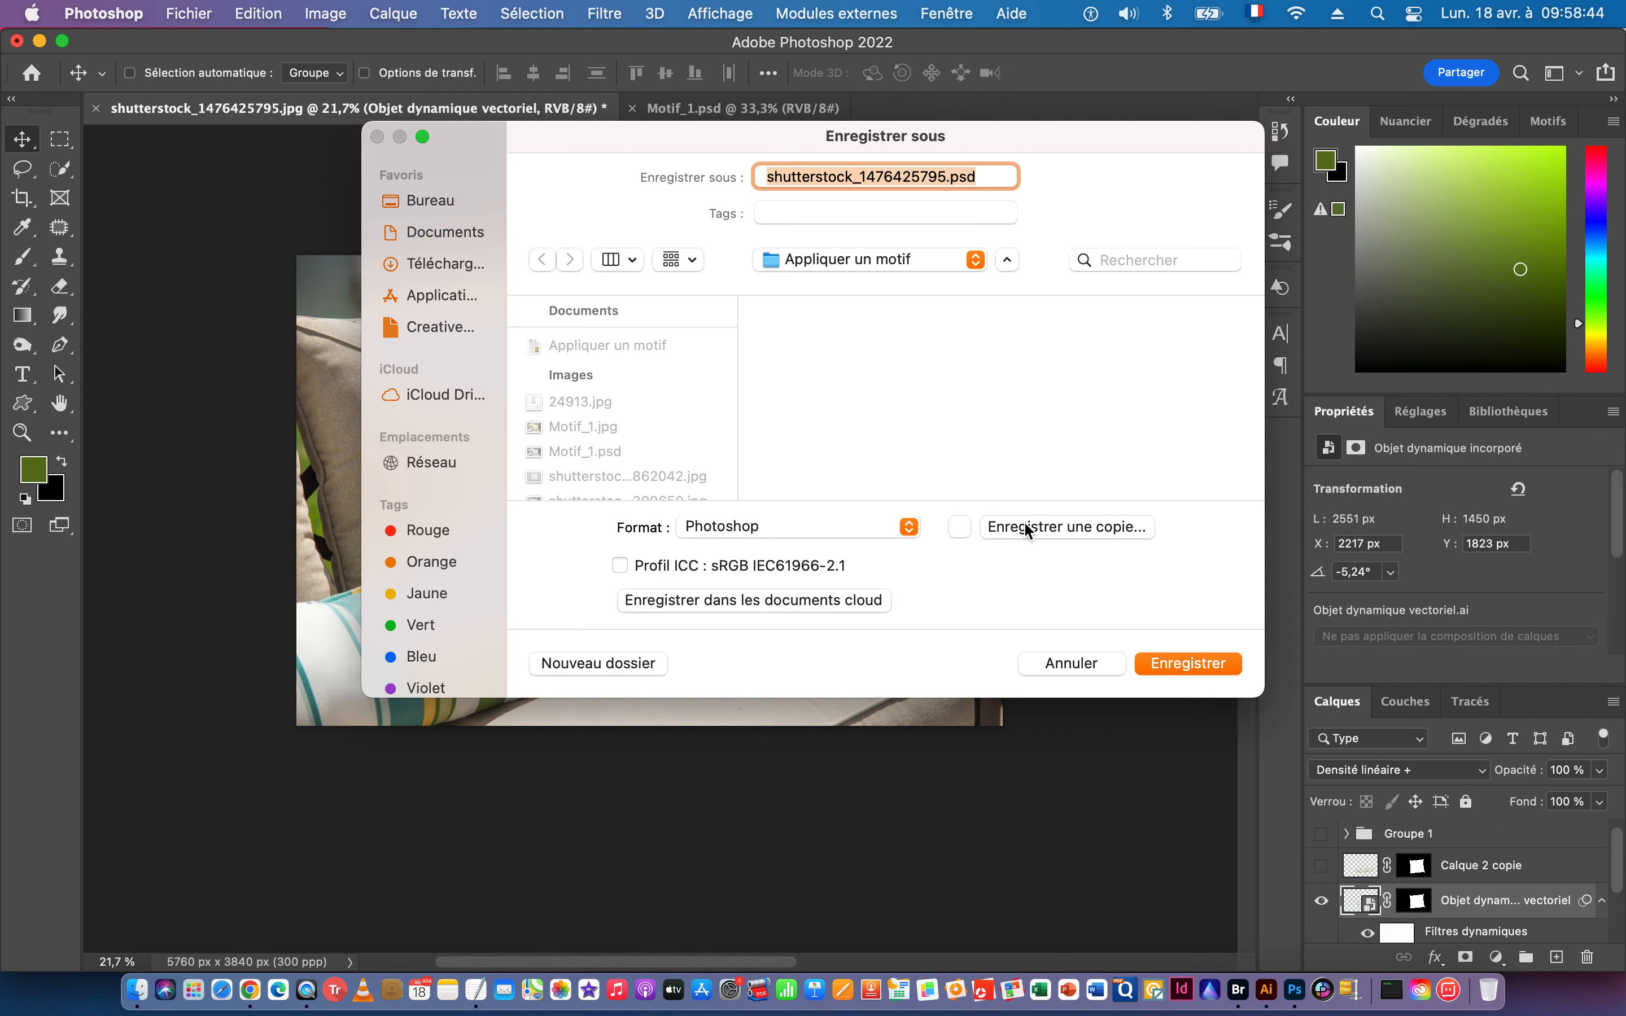
{"action": "left_click", "coordinate": [750, 530]}
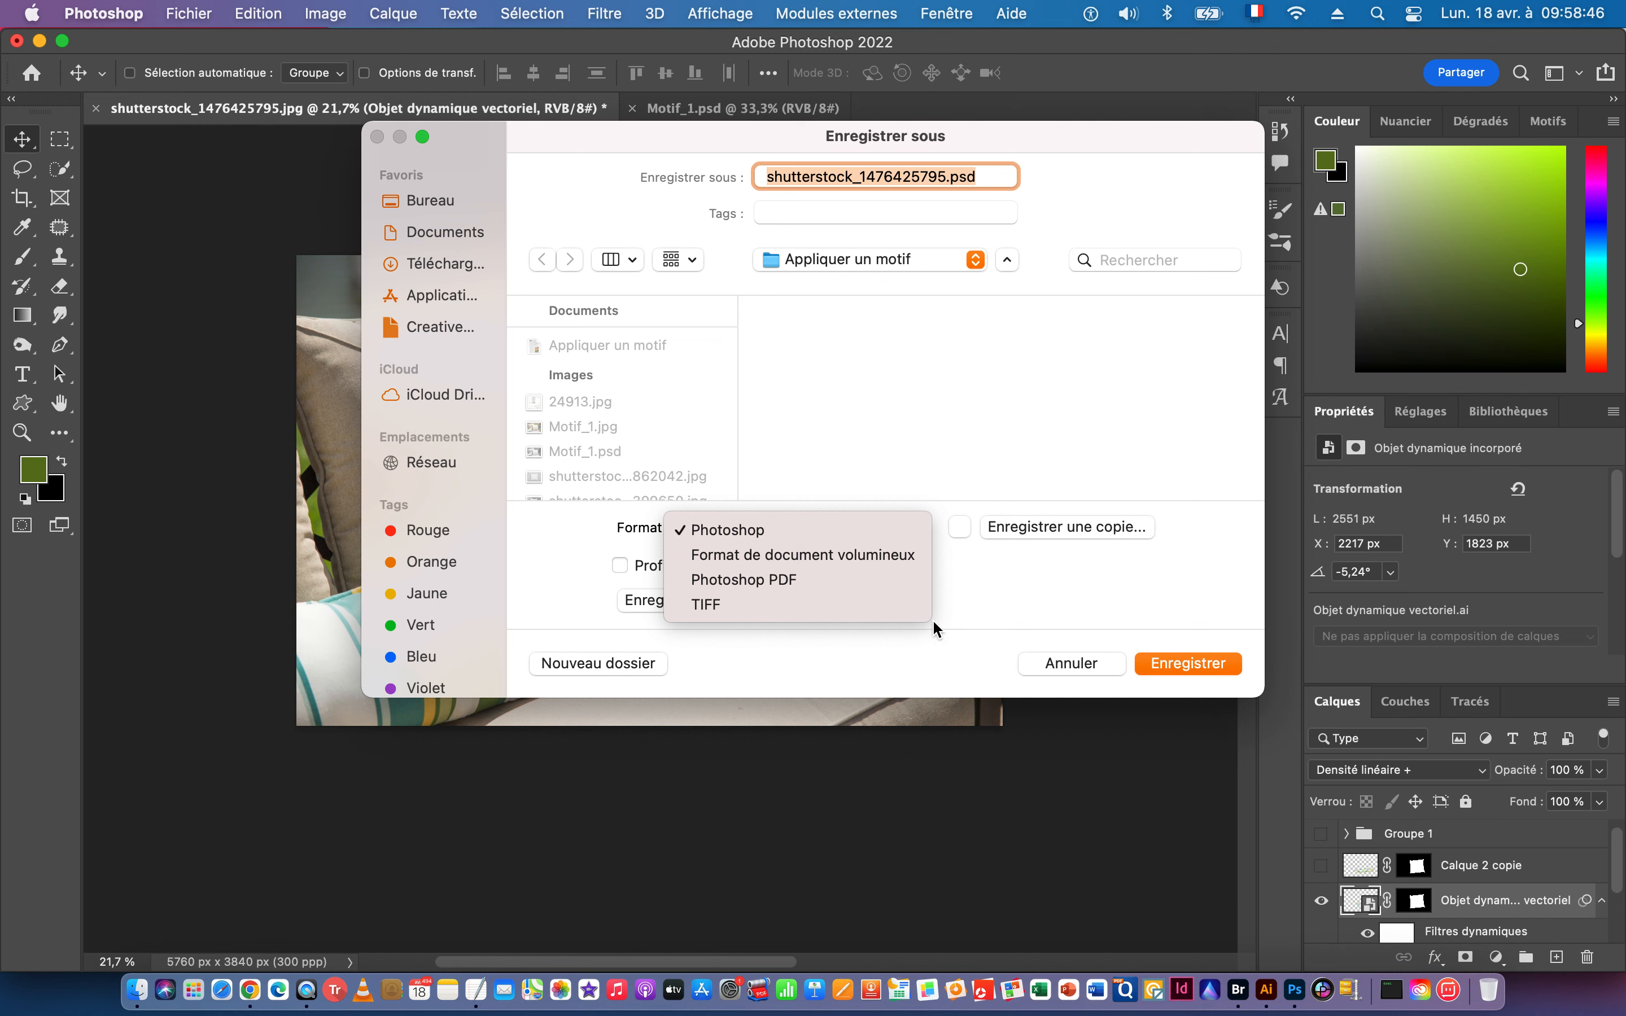
{"action": "left_click", "coordinate": [1061, 597]}
{"action": "left_click", "coordinate": [1027, 529]}
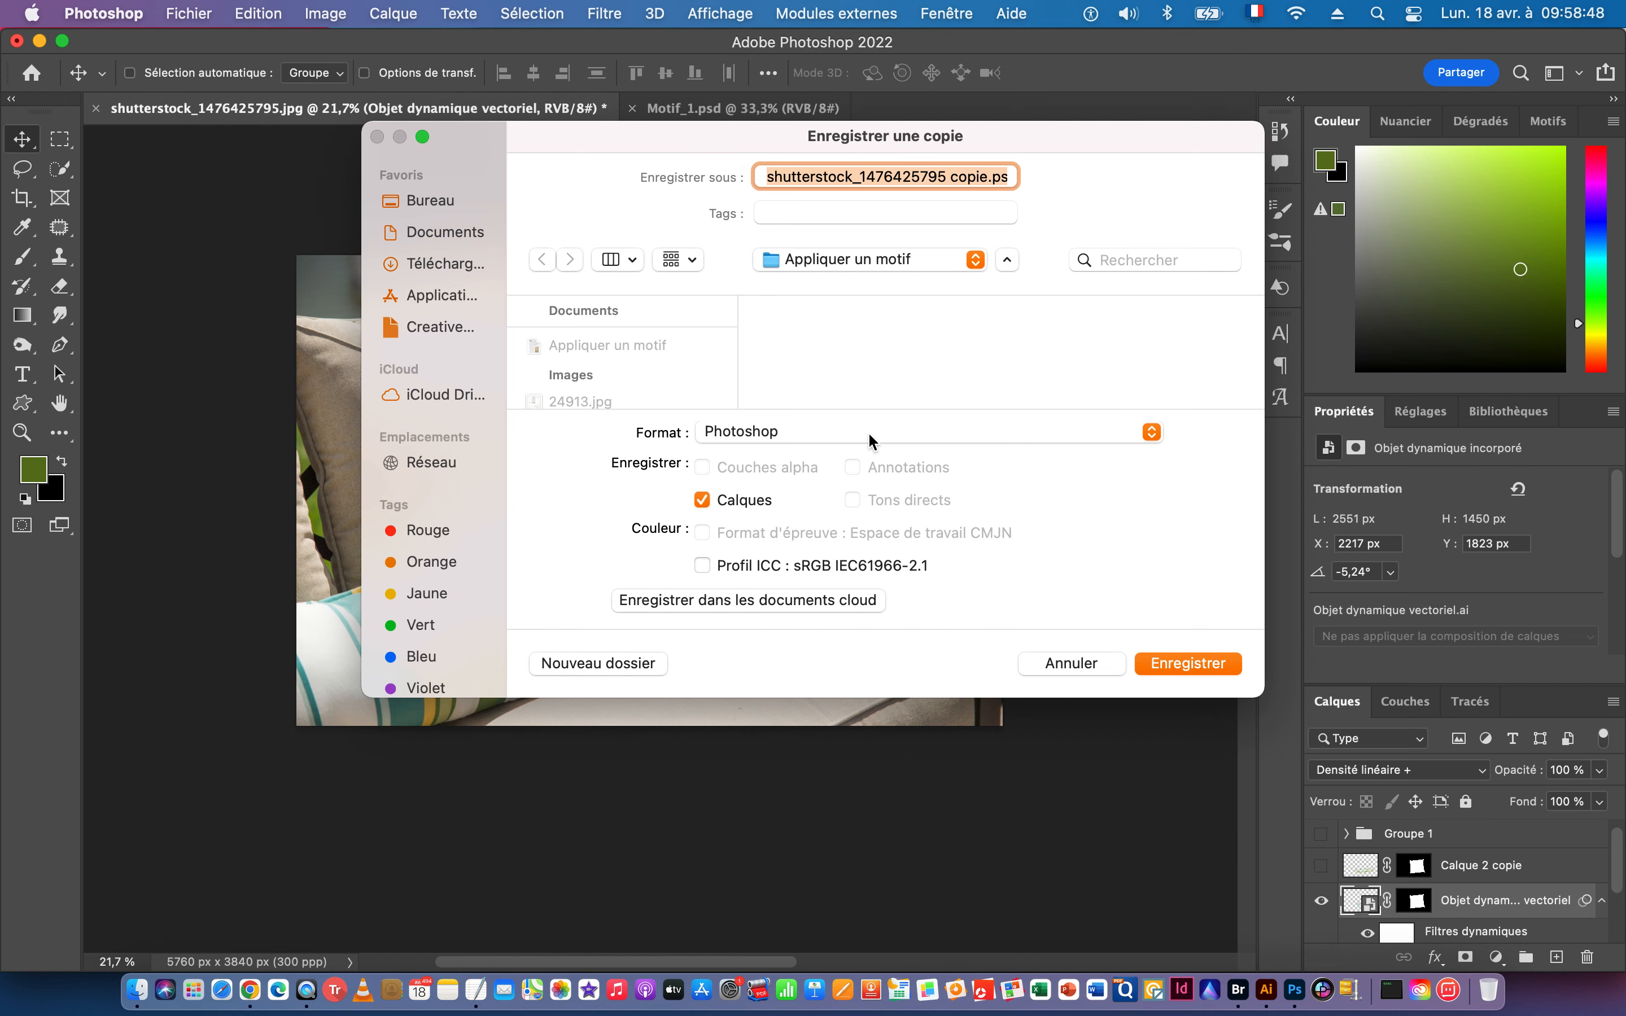
{"action": "left_click", "coordinate": [751, 434]}
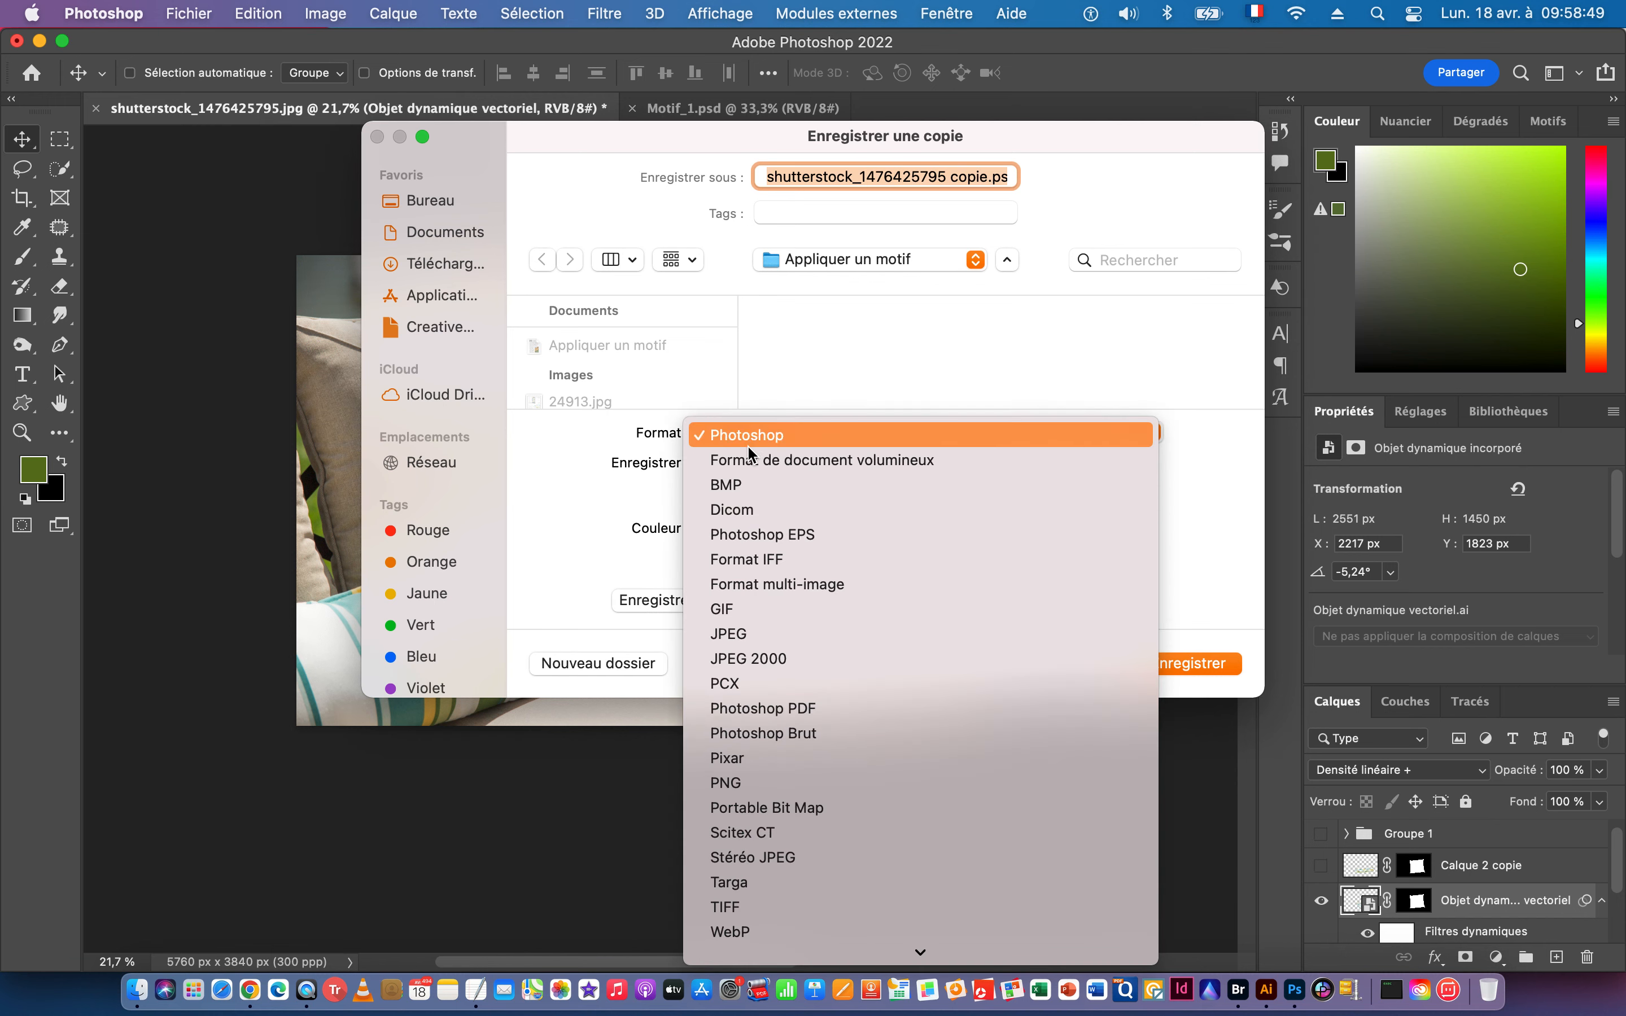
{"action": "left_click", "coordinate": [775, 635]}
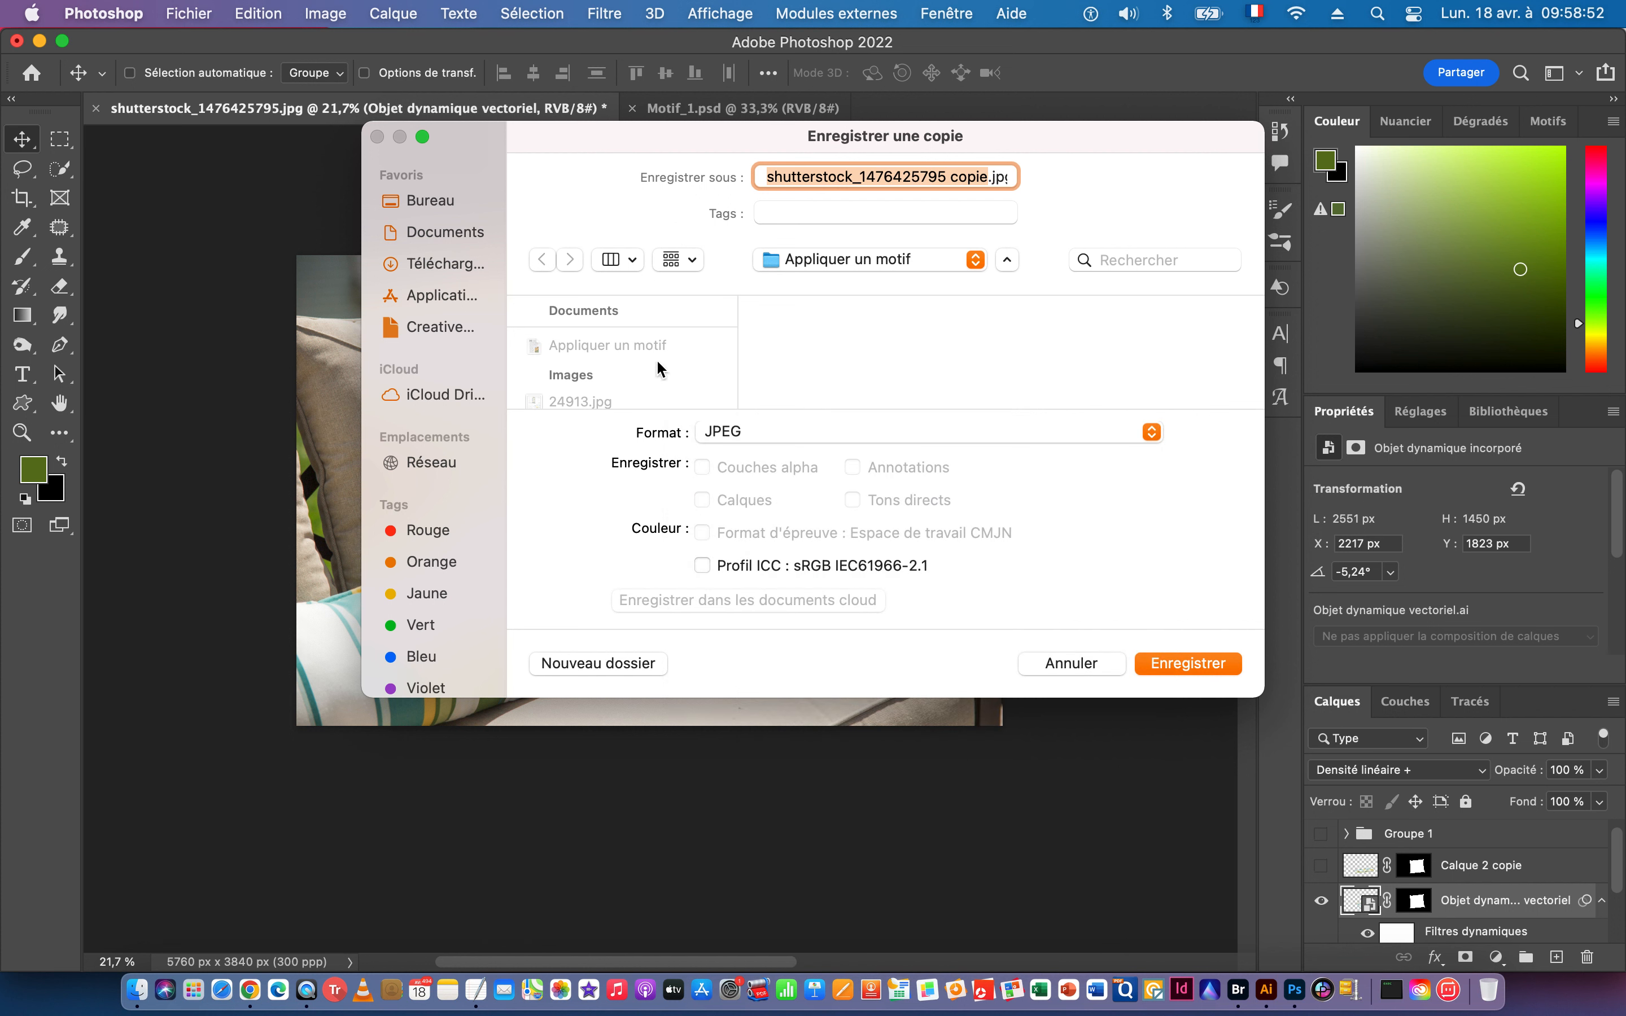
Name the copy Motif_2.jpg and save it in the Appliquer un motif folder at JPEG quality 12.
{"action": "scroll", "coordinate": [655, 369], "scroll_direction": "down", "scroll_amount": 3}
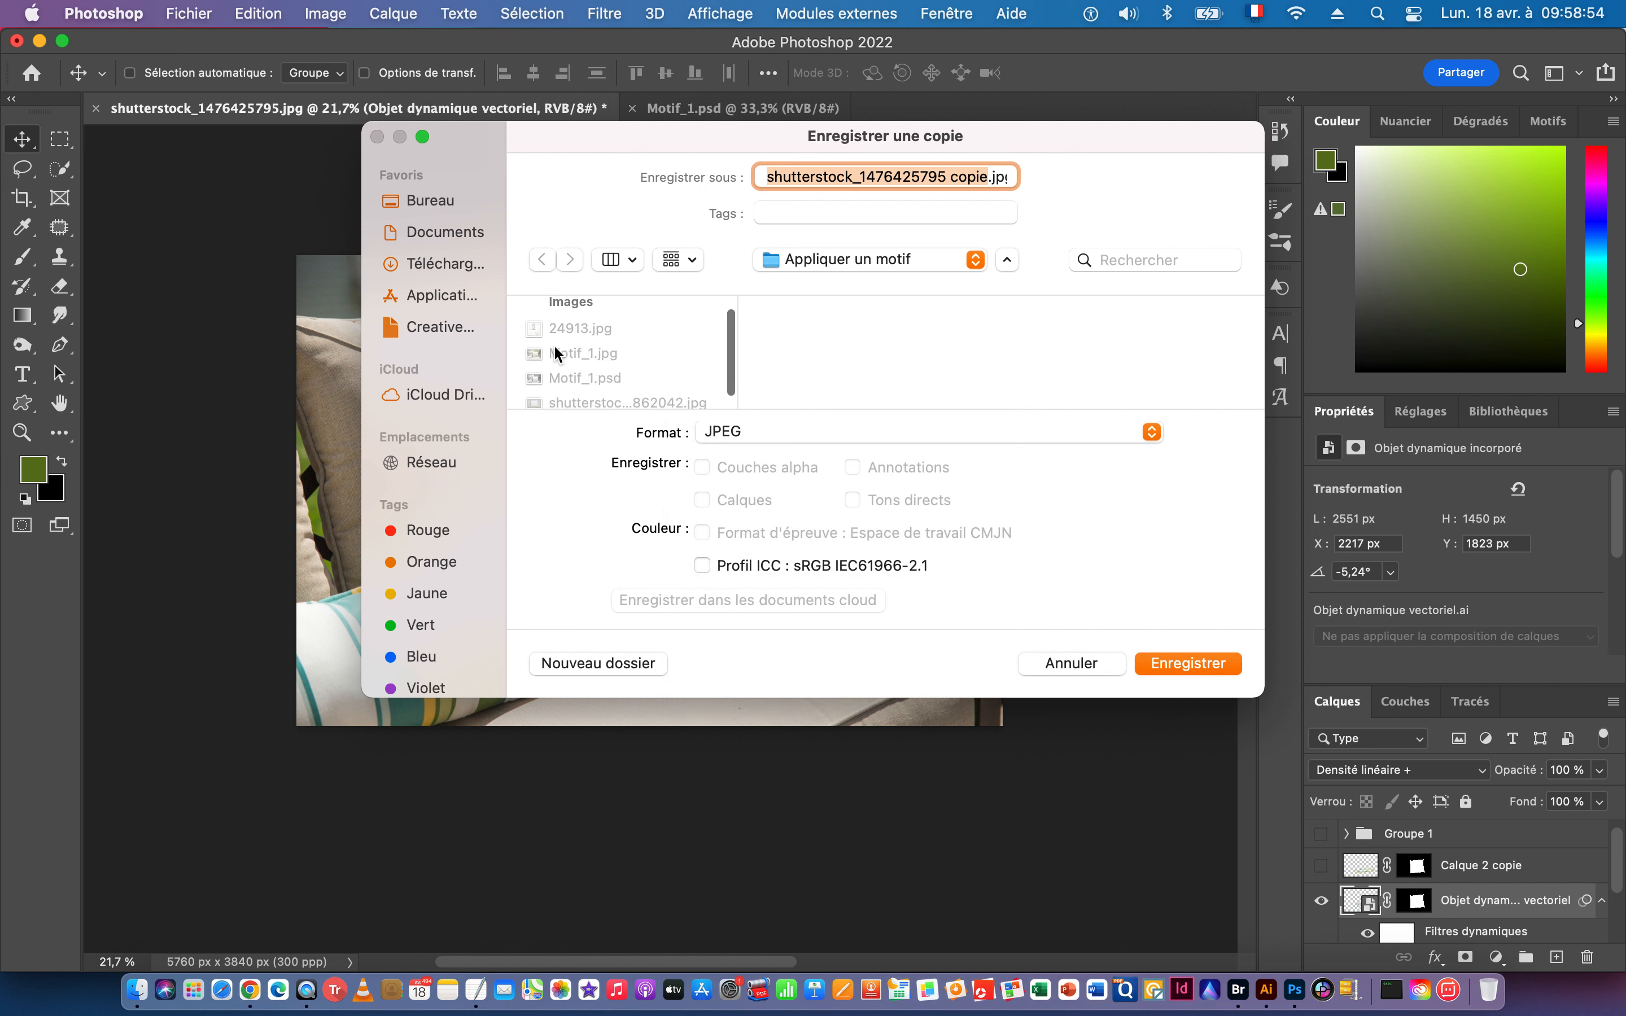
{"action": "left_click", "coordinate": [582, 356]}
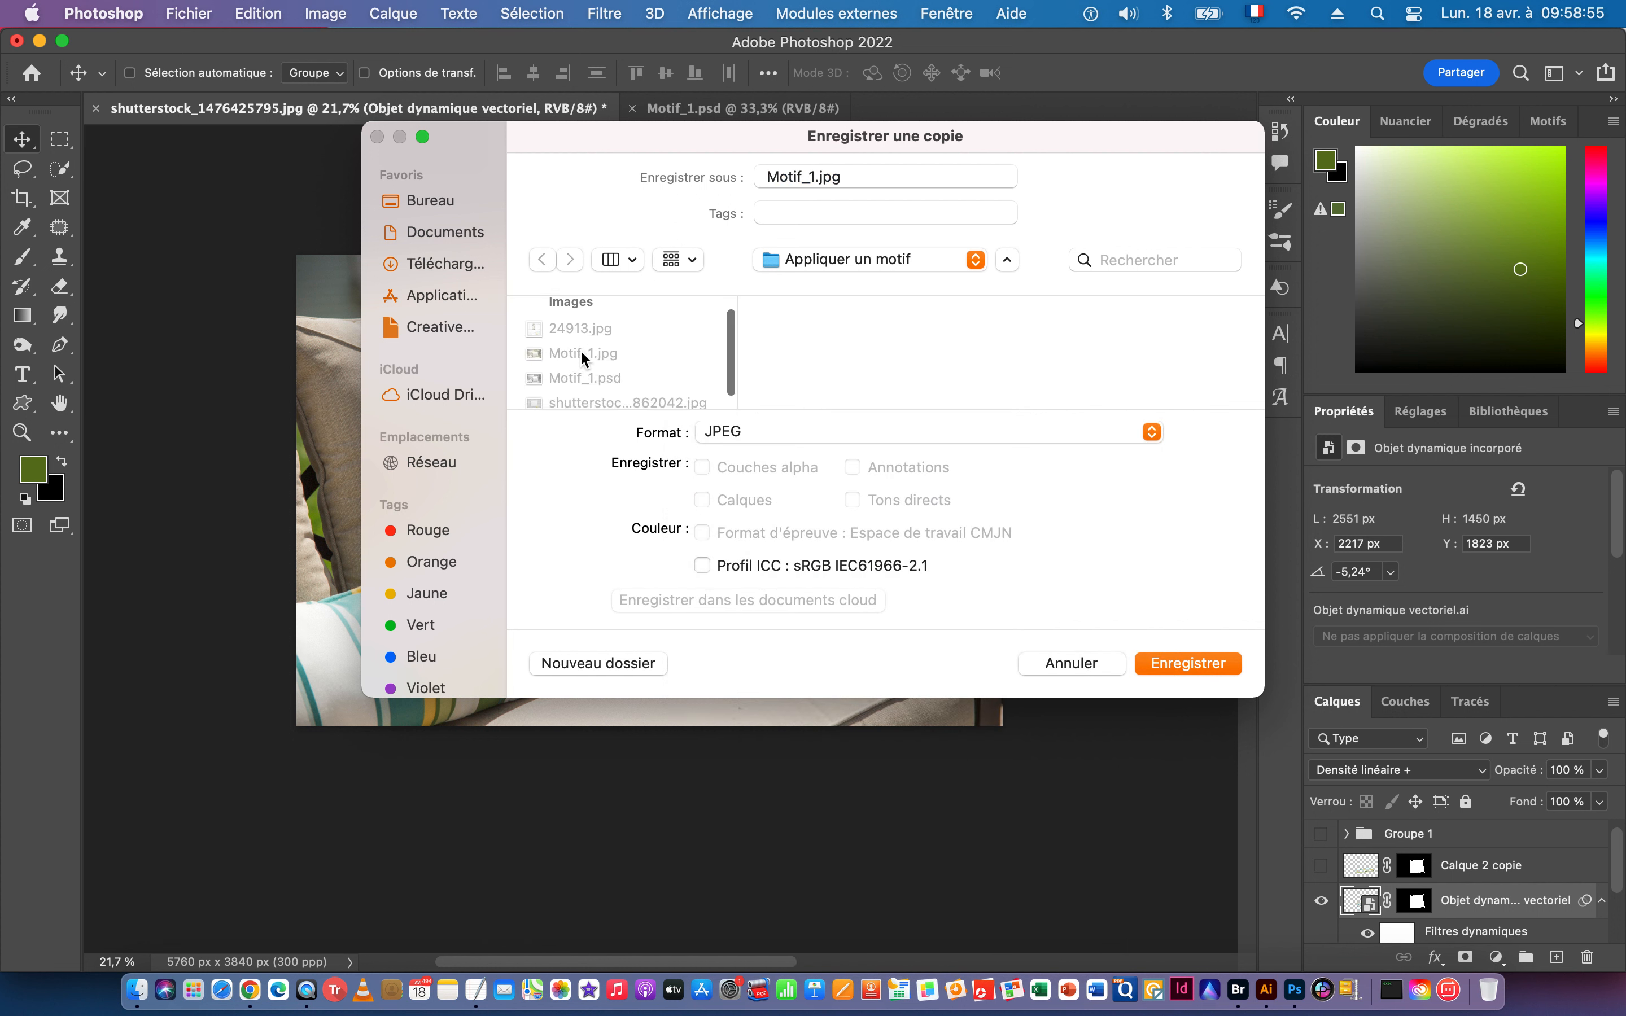
{"action": "left_click", "coordinate": [818, 178]}
{"action": "key", "text": "BackSpace"}
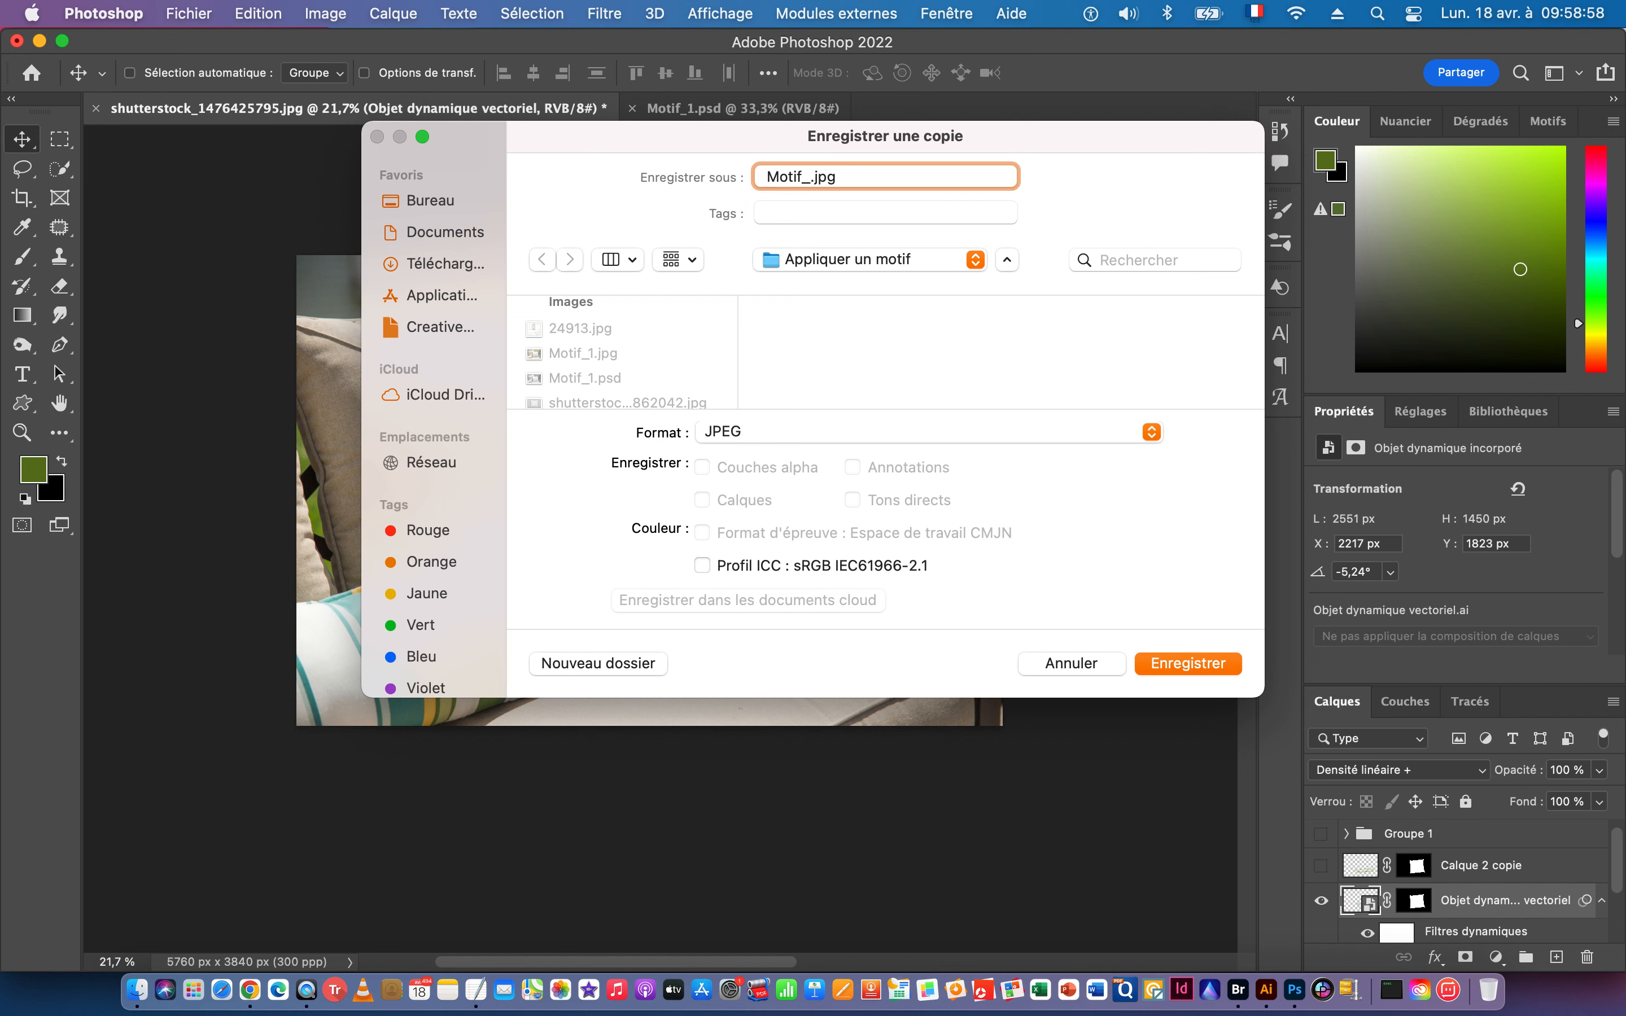
{"action": "left_click", "coordinate": [1183, 672]}
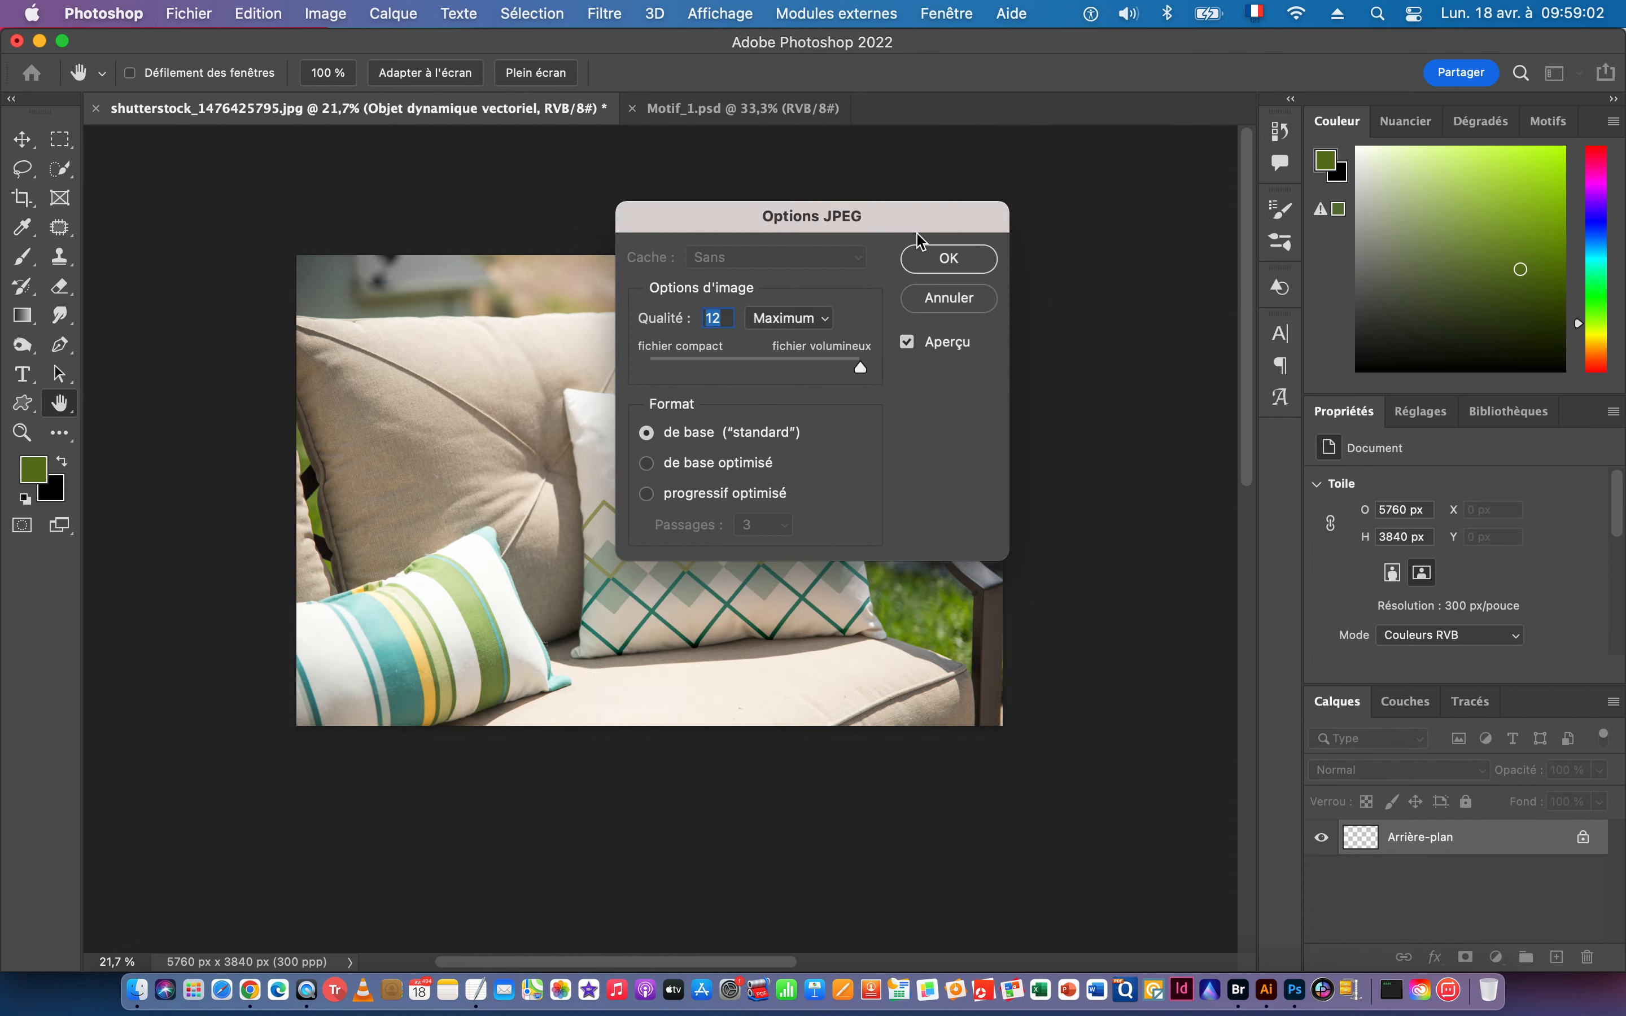
{"action": "left_click", "coordinate": [944, 264]}
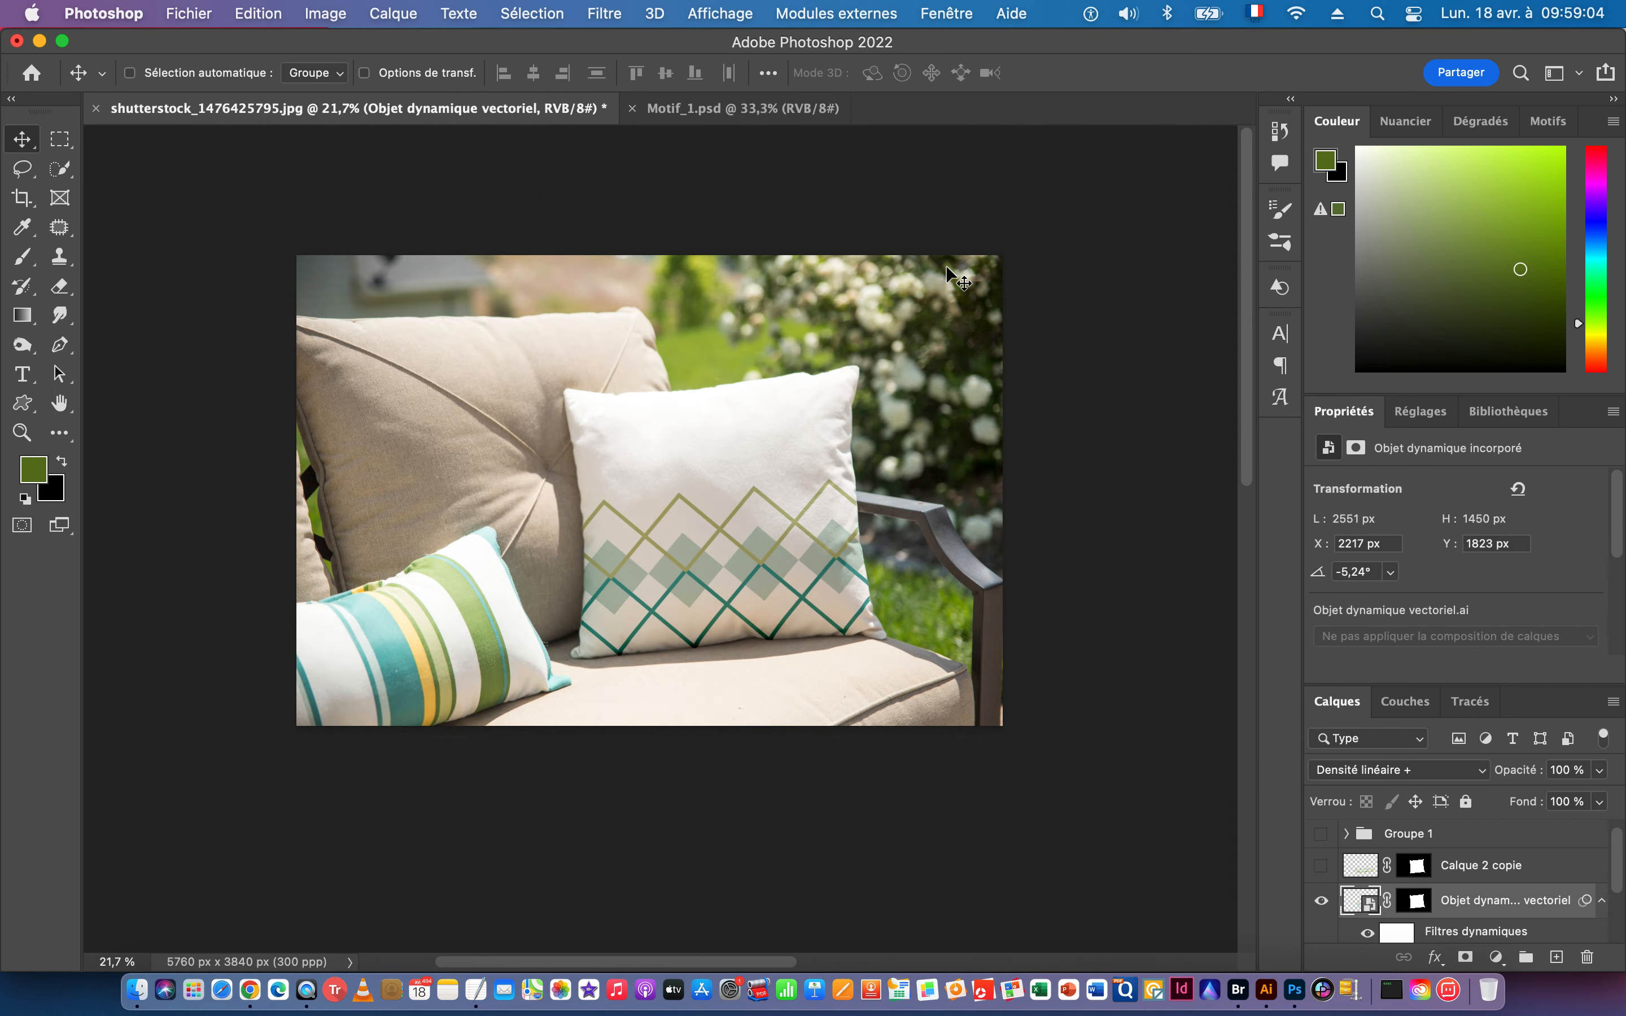
Switch to Illustrator and move the row of three patterns down the page to free space under the photo.
{"action": "key", "text": "super+Tab"}
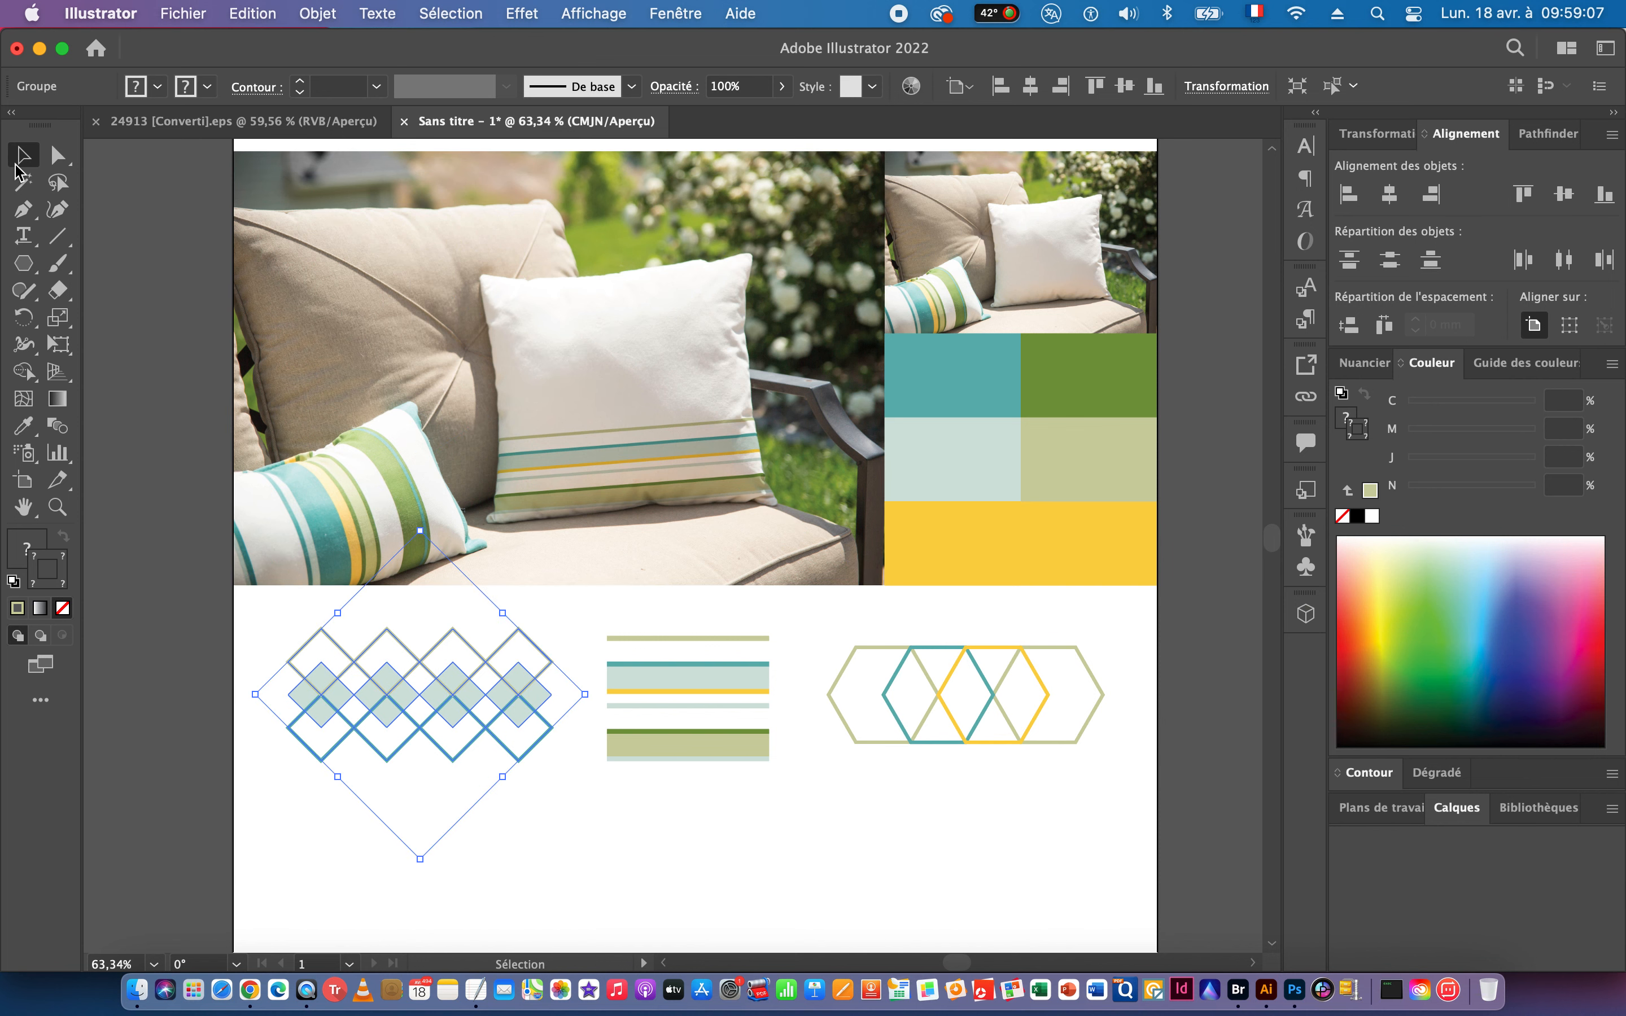
{"action": "left_click", "coordinate": [21, 156]}
{"action": "left_click_drag", "start_coordinate": [824, 639], "coordinate": [679, 636]}
{"action": "left_click_drag", "start_coordinate": [743, 719], "coordinate": [683, 570]}
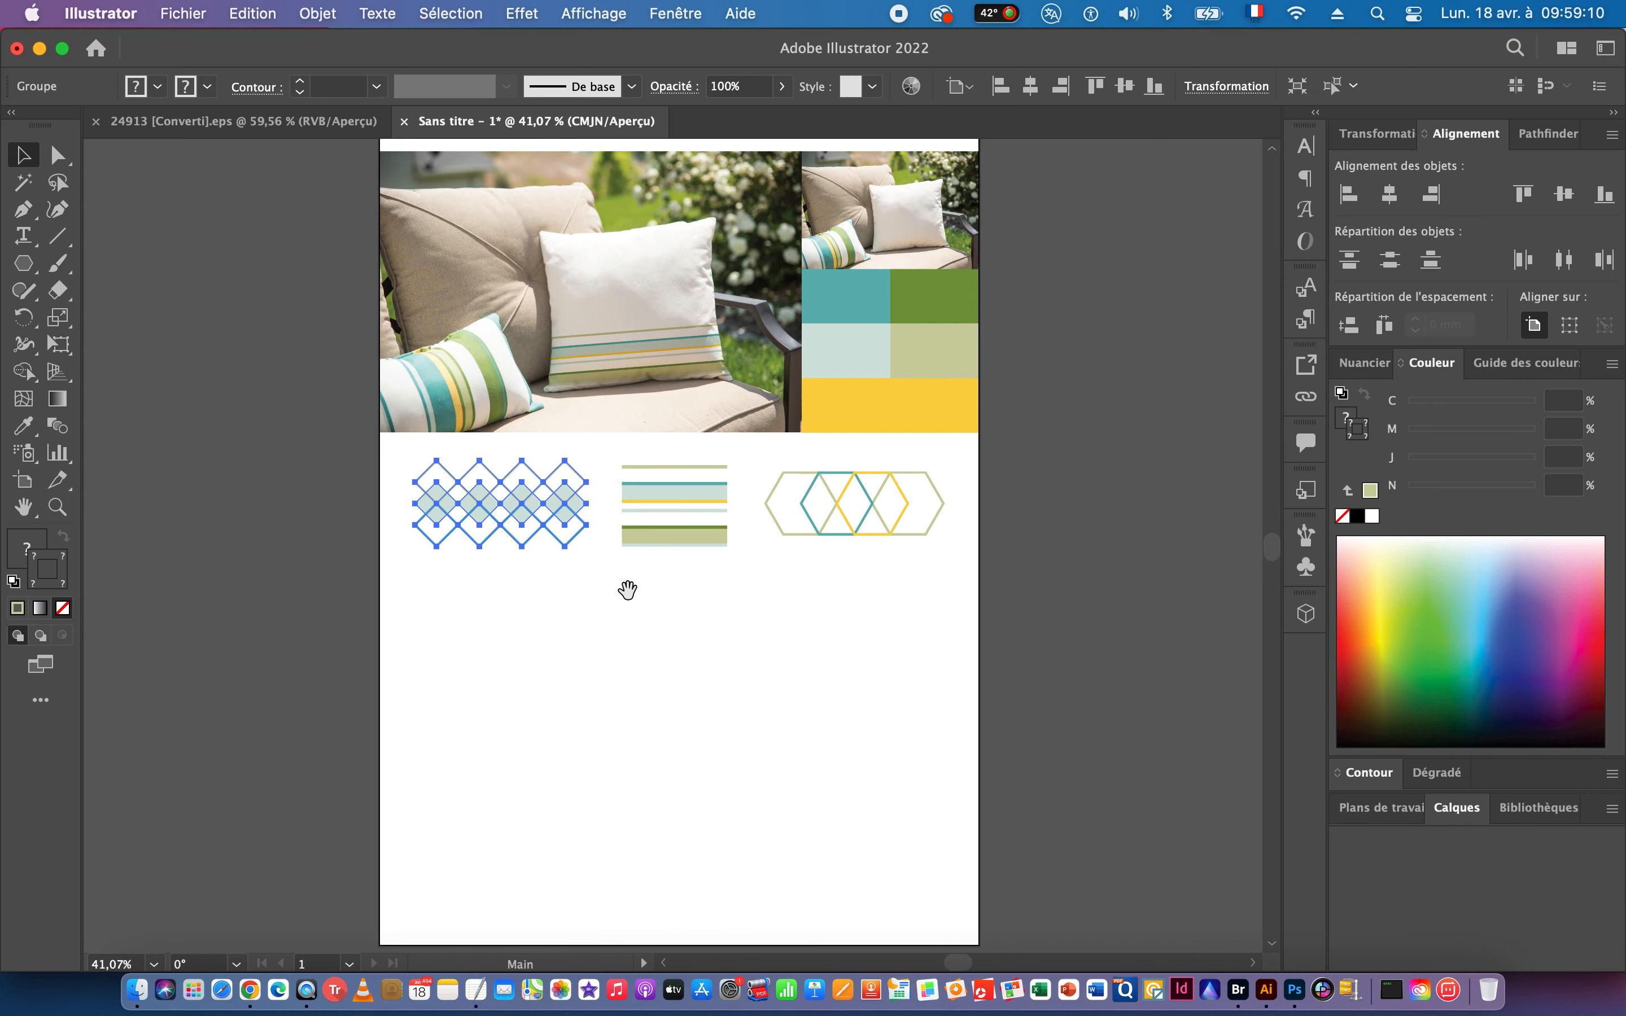
{"action": "left_click_drag", "start_coordinate": [759, 685], "coordinate": [718, 609]}
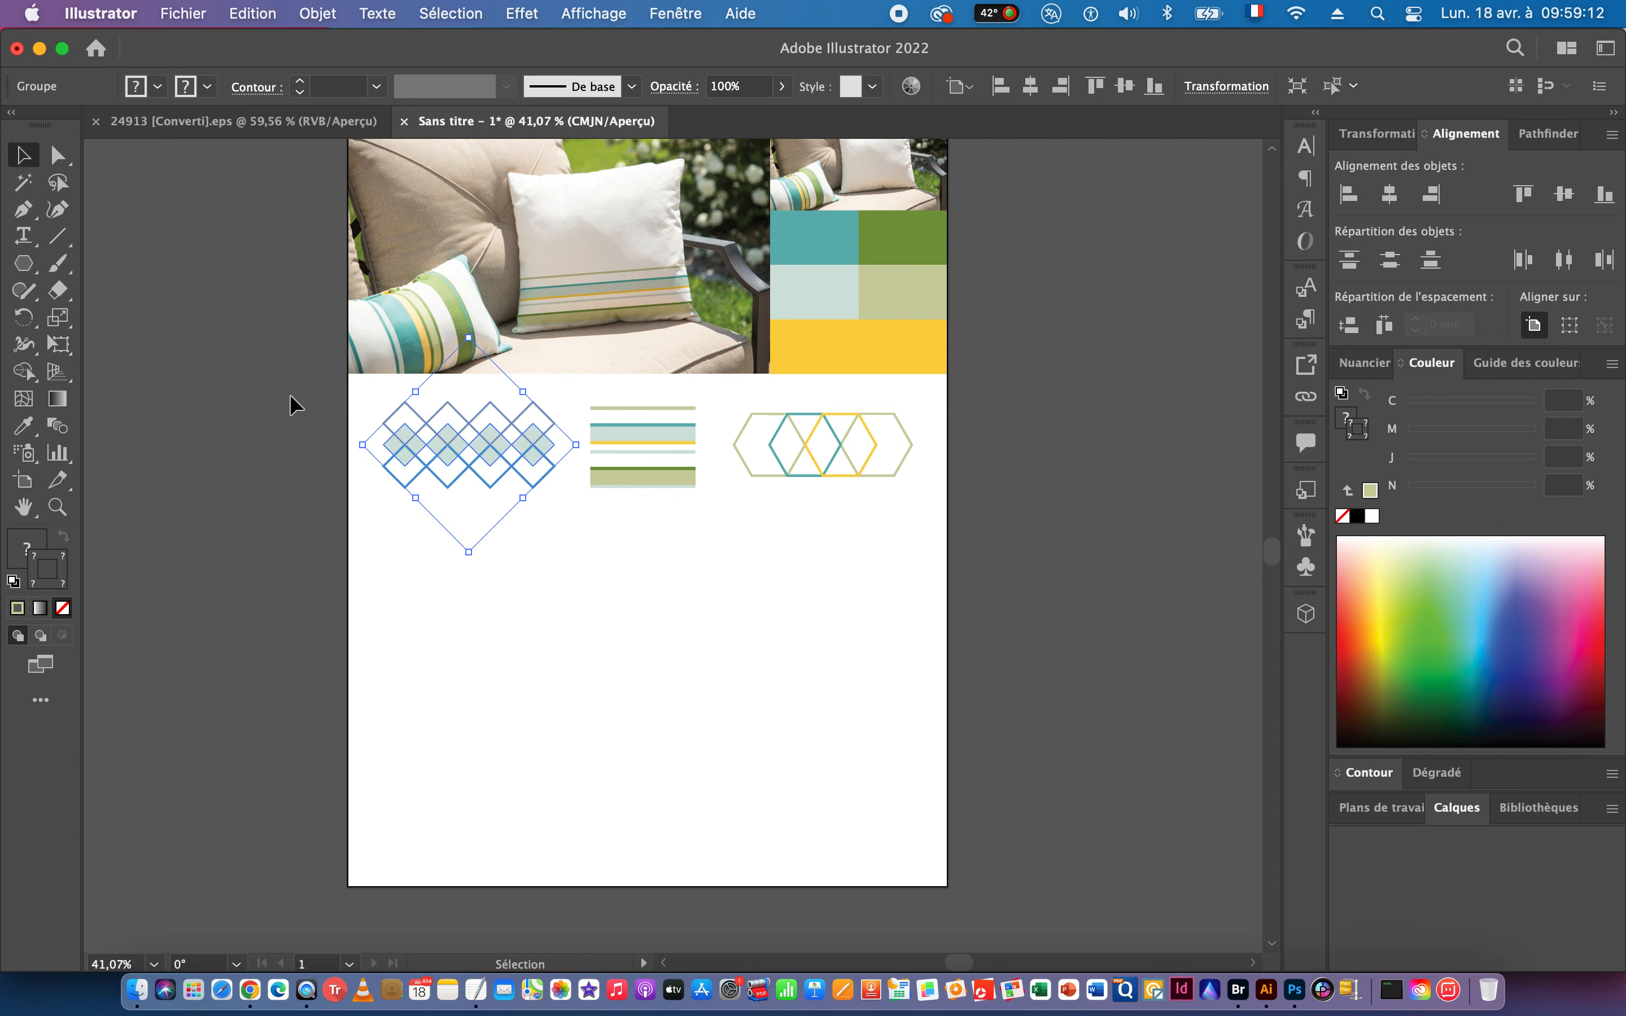
{"action": "left_click_drag", "start_coordinate": [894, 514], "coordinate": [888, 515]}
{"action": "left_click_drag", "start_coordinate": [655, 440], "coordinate": [652, 619]}
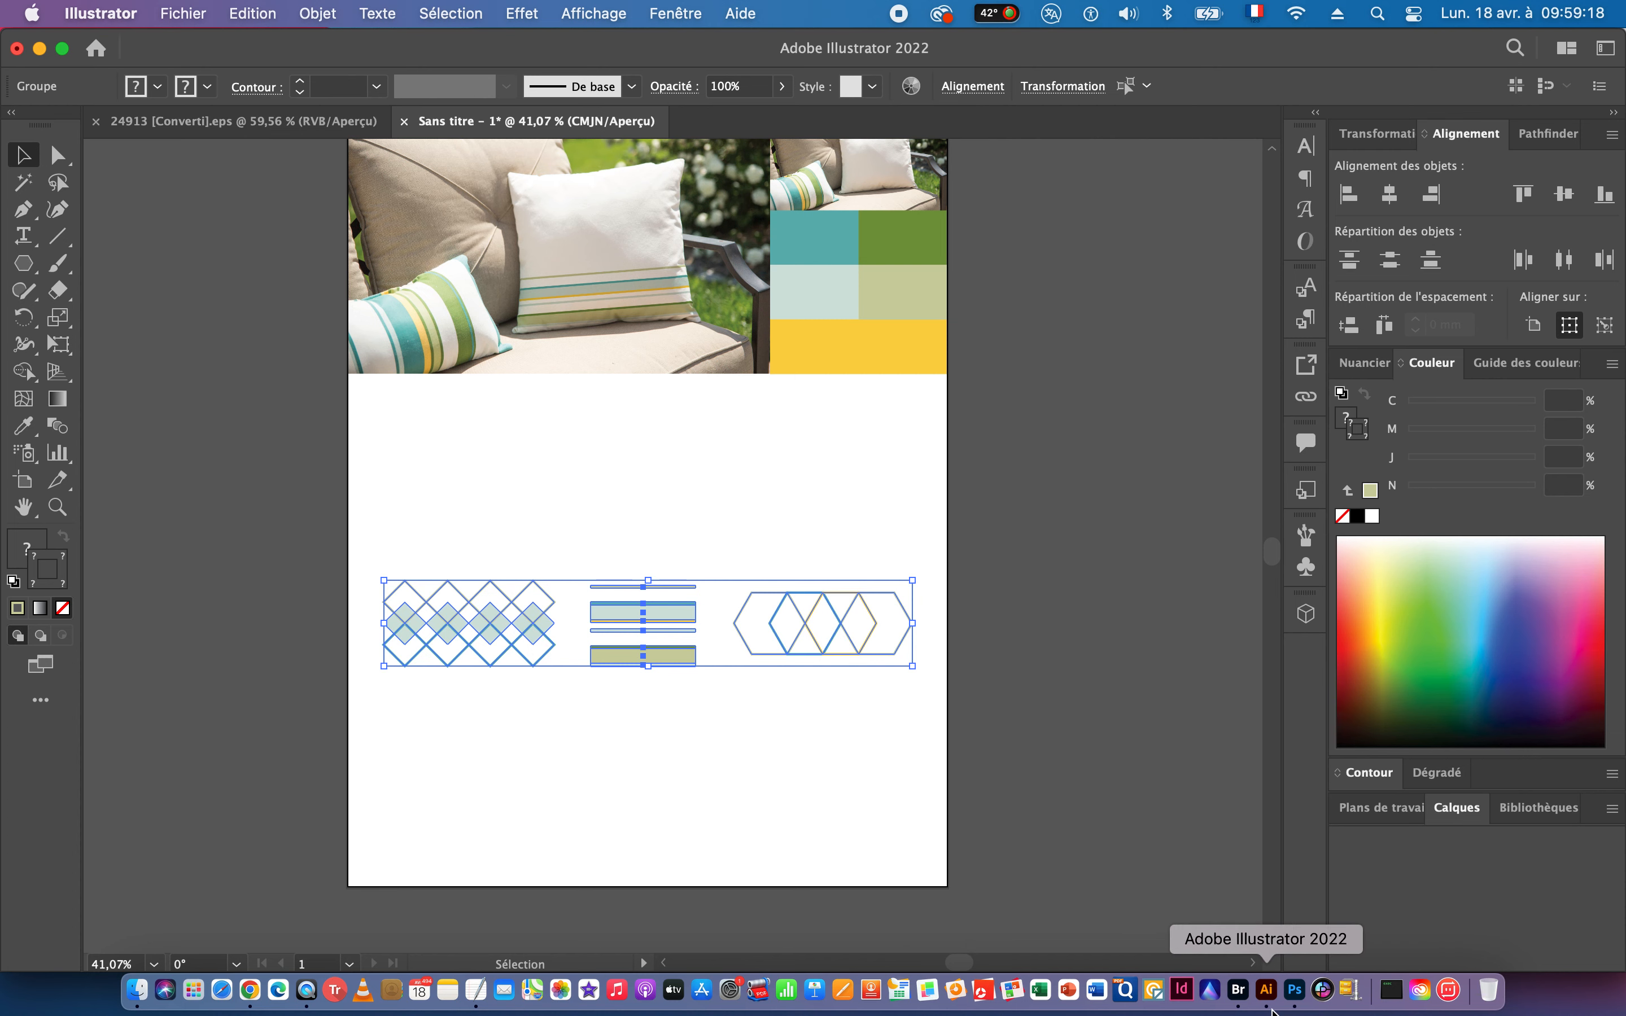
Bring Motif_2.jpg from Bridge into the Illustrator document and place it beside the artboard.
{"action": "left_click", "coordinate": [1238, 991]}
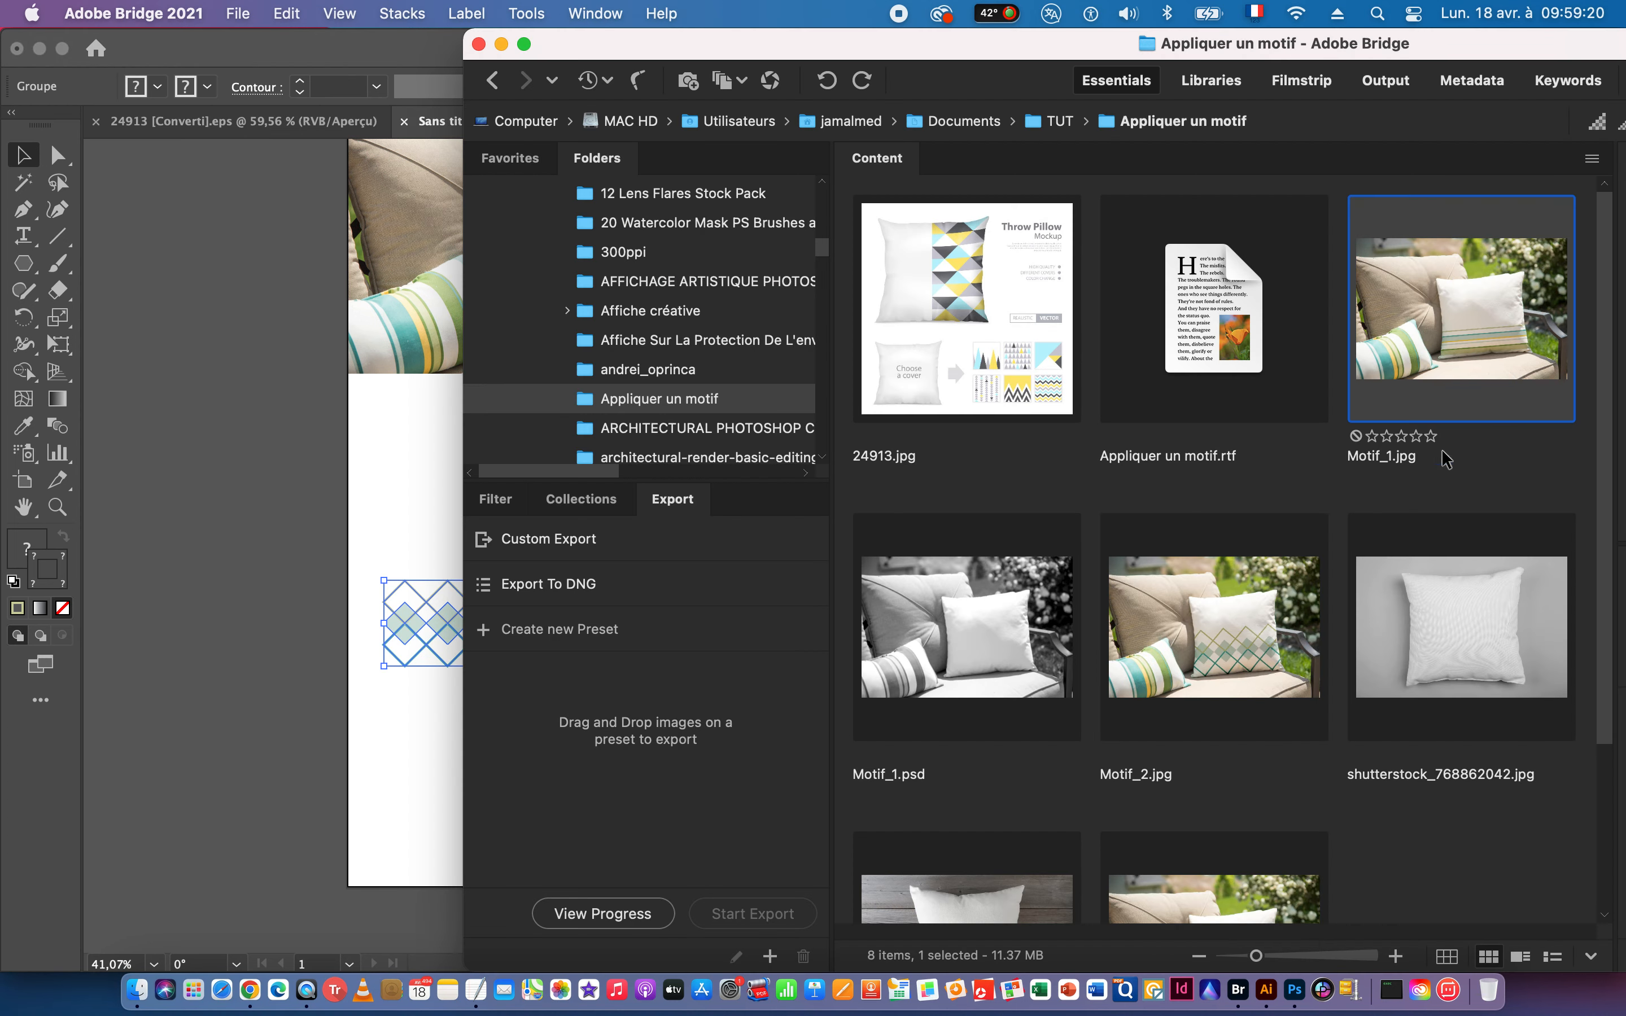
{"action": "left_click_drag", "start_coordinate": [1273, 659], "coordinate": [287, 483]}
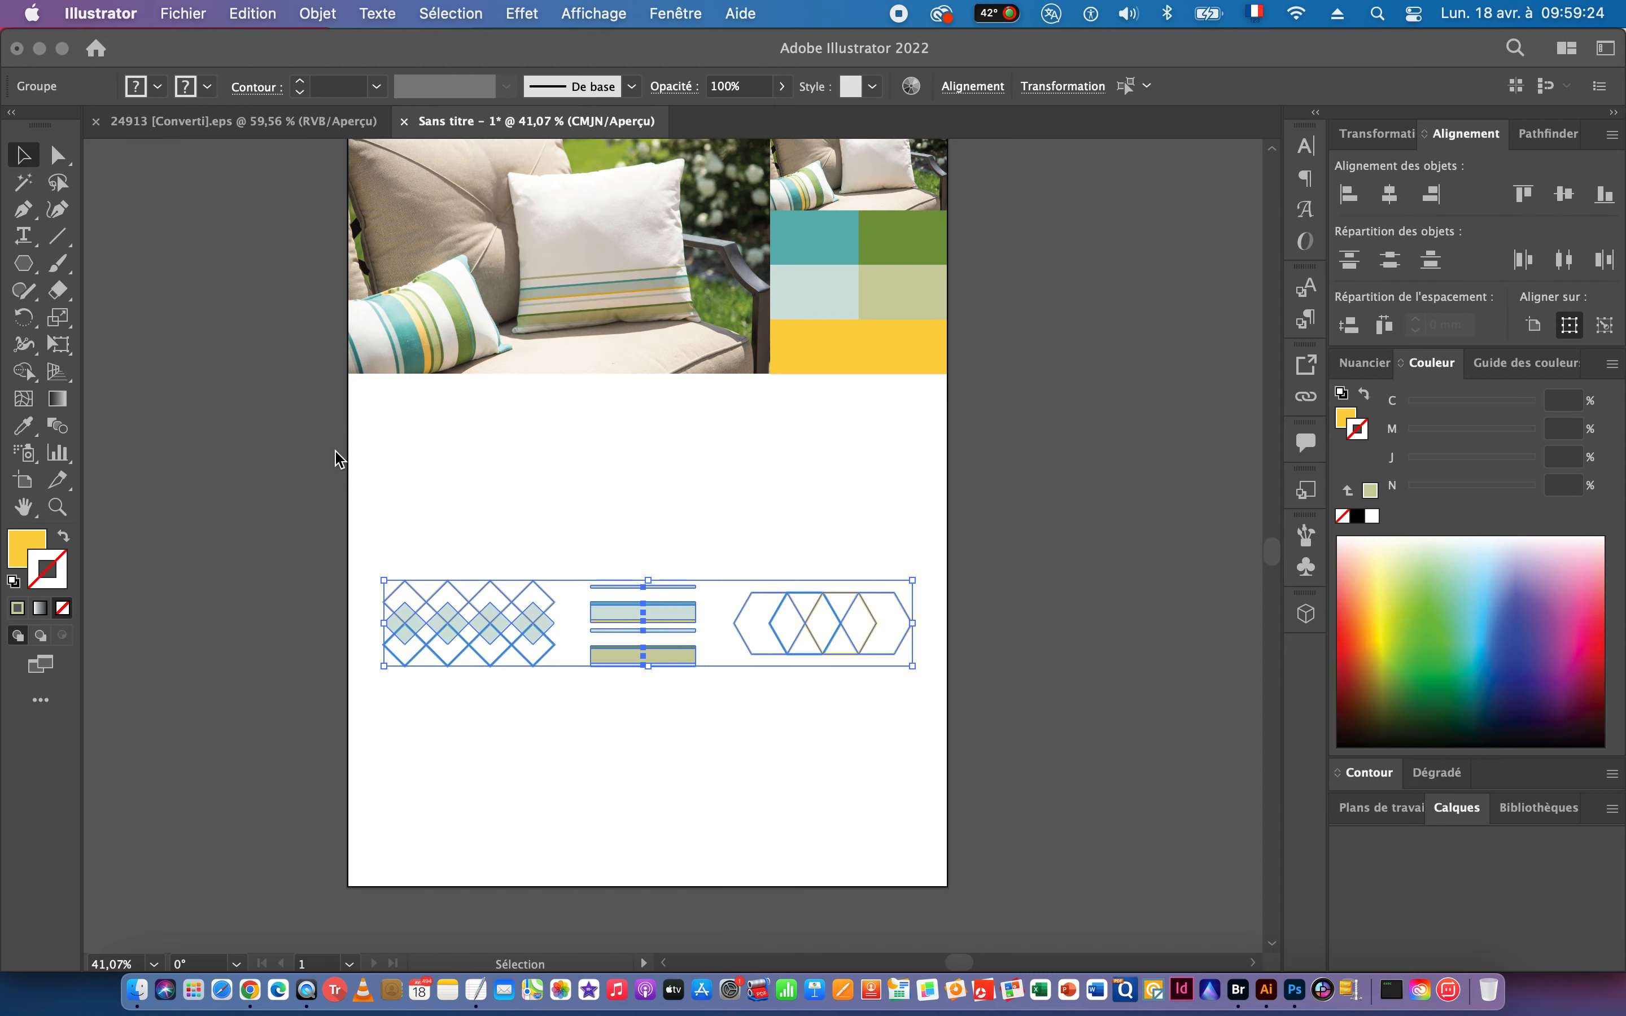
{"action": "left_click_drag", "start_coordinate": [779, 465], "coordinate": [319, 463]}
{"action": "left_click_drag", "start_coordinate": [874, 546], "coordinate": [708, 543]}
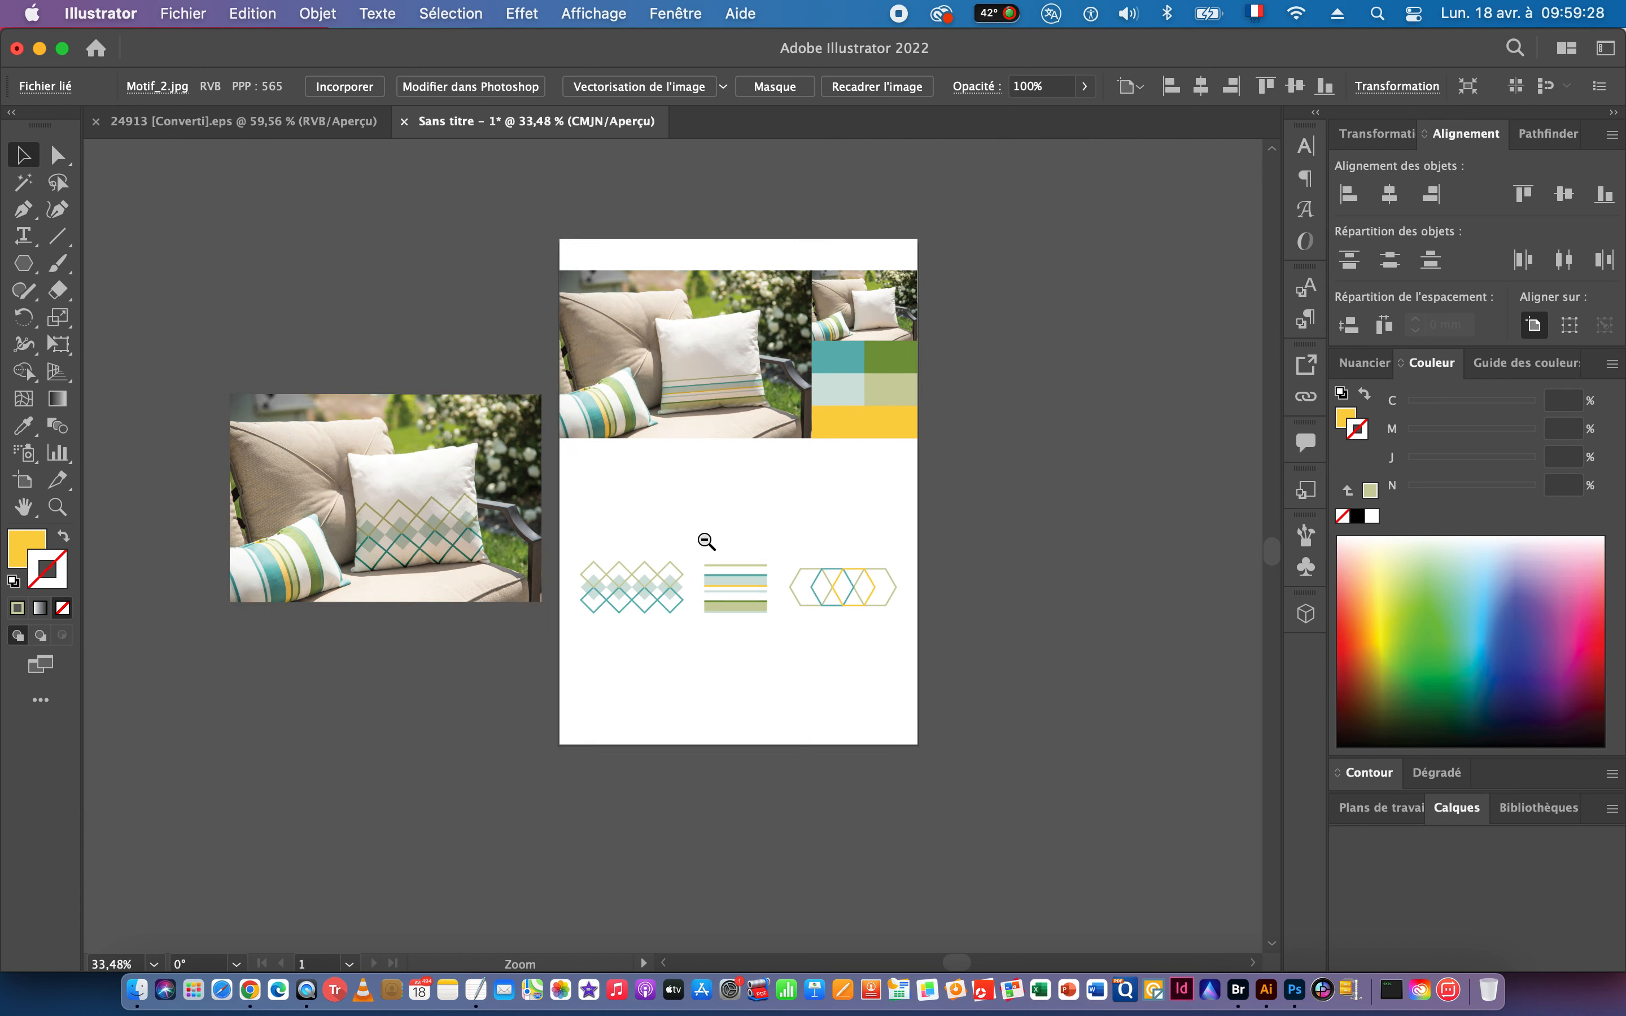
Move the pattern row further down and fit Motif_2.jpg directly under the striped cushion photo at the same width.
{"action": "left_click_drag", "start_coordinate": [591, 519], "coordinate": [753, 662]}
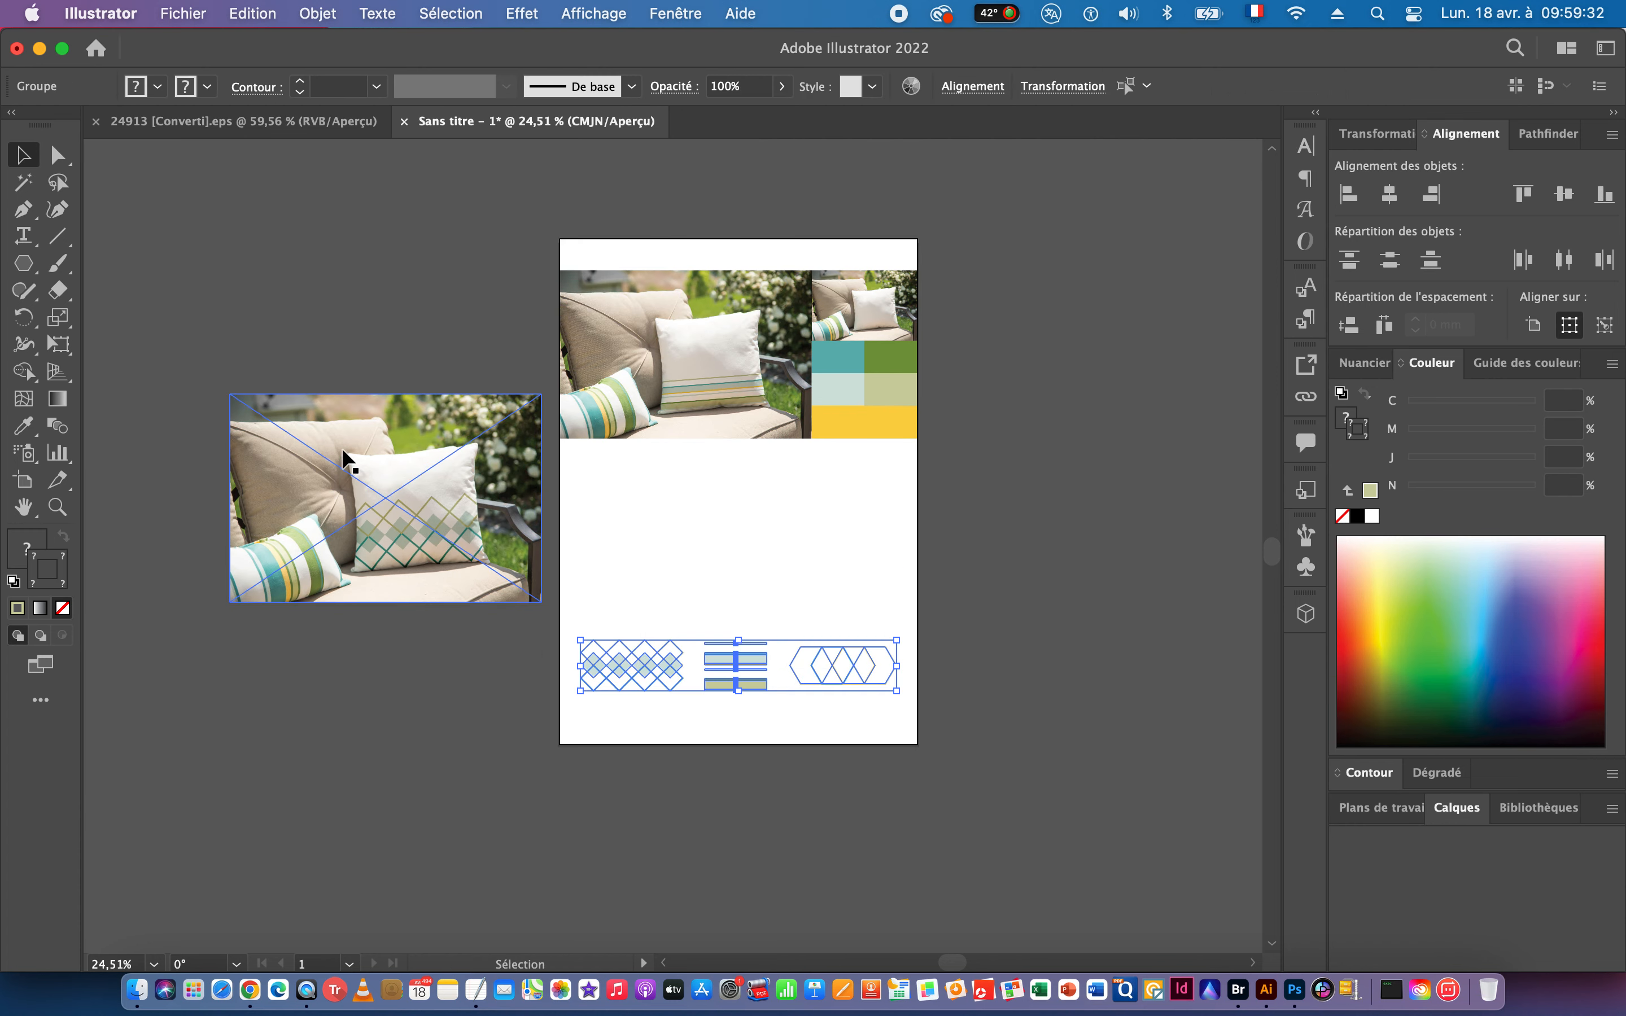
{"action": "left_click_drag", "start_coordinate": [344, 453], "coordinate": [677, 495]}
{"action": "left_click_drag", "start_coordinate": [873, 646], "coordinate": [812, 607]}
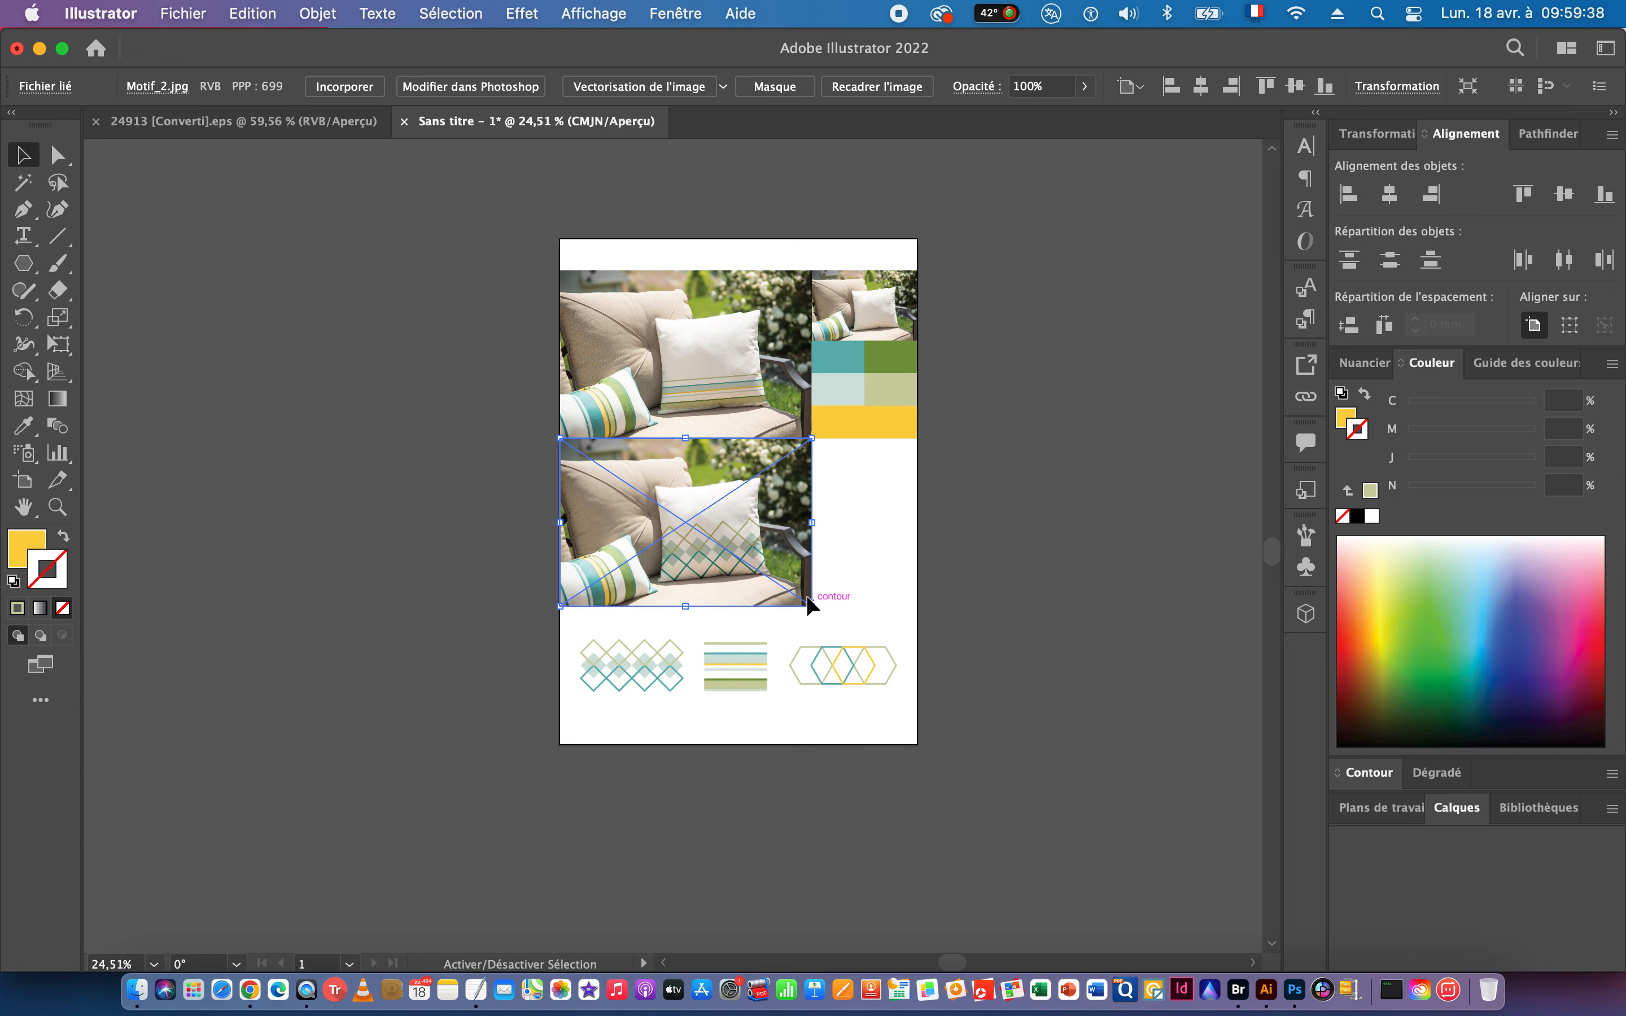
{"action": "scroll", "coordinate": [813, 607], "scroll_direction": "up", "scroll_amount": 1}
{"action": "left_click_drag", "start_coordinate": [699, 569], "coordinate": [801, 564]}
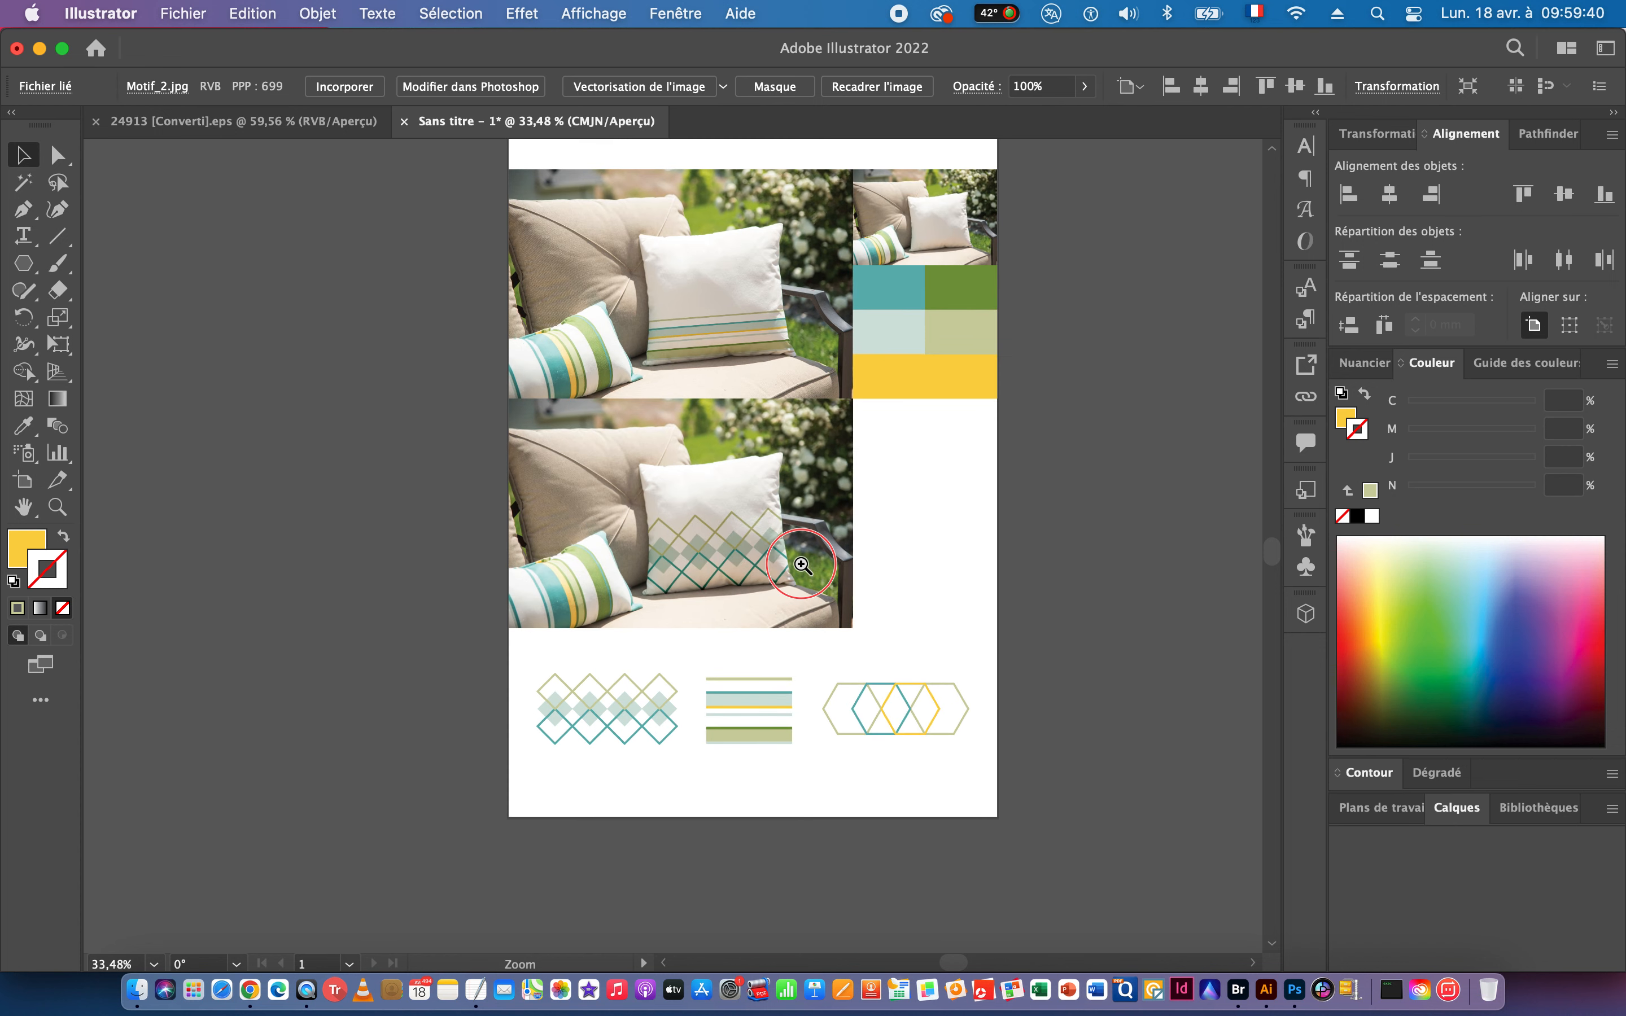
{"action": "left_click", "coordinate": [989, 555]}
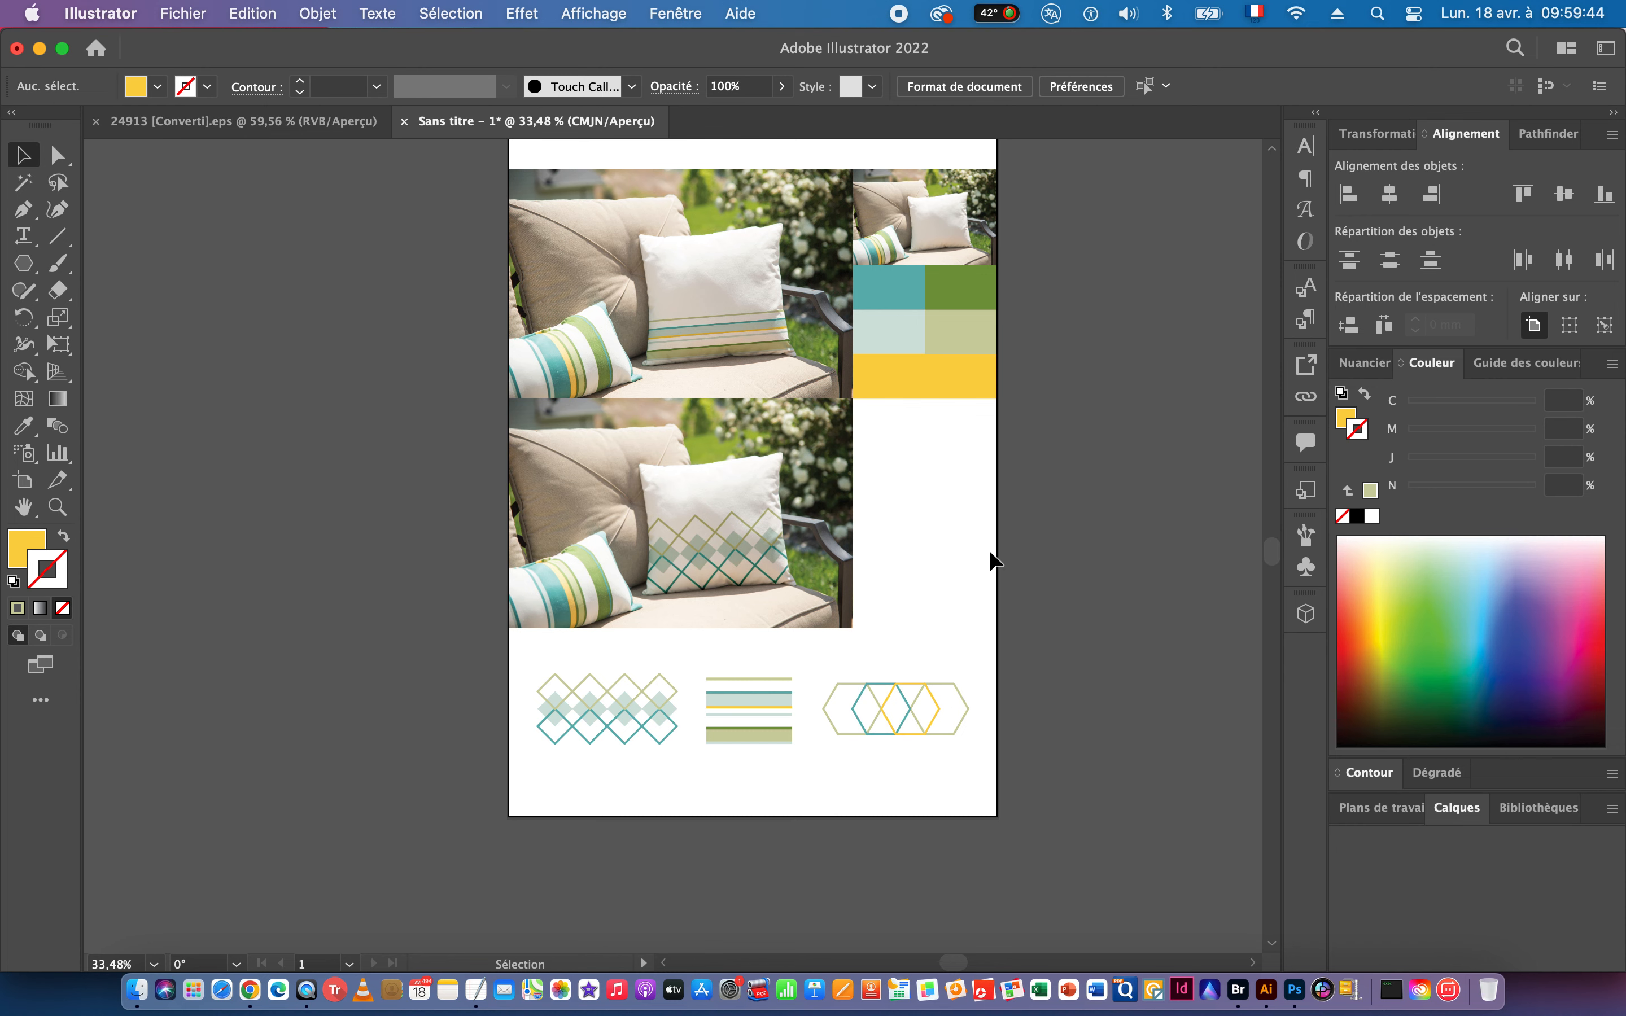
Examine the original cushion photo, the colour swatches and the striped and diamond cushion renderings up close.
{"action": "key", "text": "super+space"}
{"action": "mouse_move", "coordinate": [810, 354]}
{"action": "left_mouse_down"}
{"action": "mouse_move", "coordinate": [898, 348]}
{"action": "mouse_move", "coordinate": [817, 446]}
{"action": "mouse_move", "coordinate": [814, 385]}
{"action": "left_mouse_up"}
{"action": "left_click_drag", "start_coordinate": [608, 395], "coordinate": [718, 393]}
{"action": "mouse_move", "coordinate": [632, 430]}
{"action": "left_mouse_down"}
{"action": "mouse_move", "coordinate": [668, 414]}
{"action": "mouse_move", "coordinate": [652, 431]}
{"action": "left_mouse_up"}
{"action": "left_click_drag", "start_coordinate": [1012, 233], "coordinate": [817, 349]}
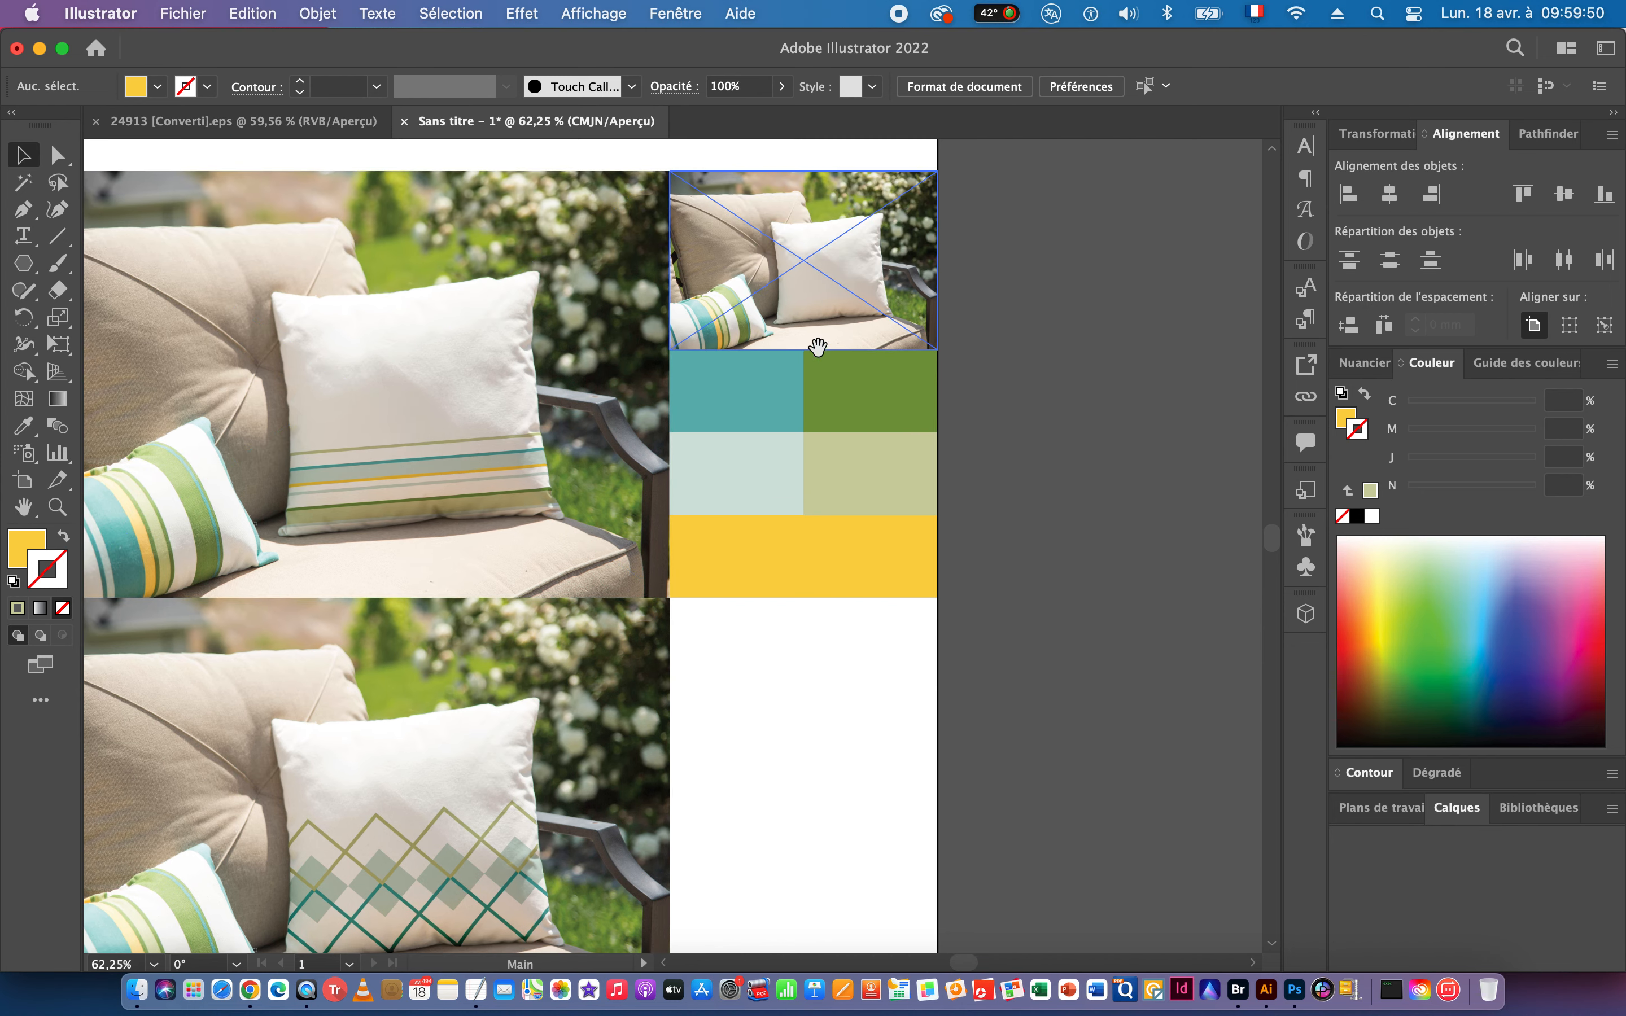
{"action": "left_click_drag", "start_coordinate": [845, 208], "coordinate": [1049, 324]}
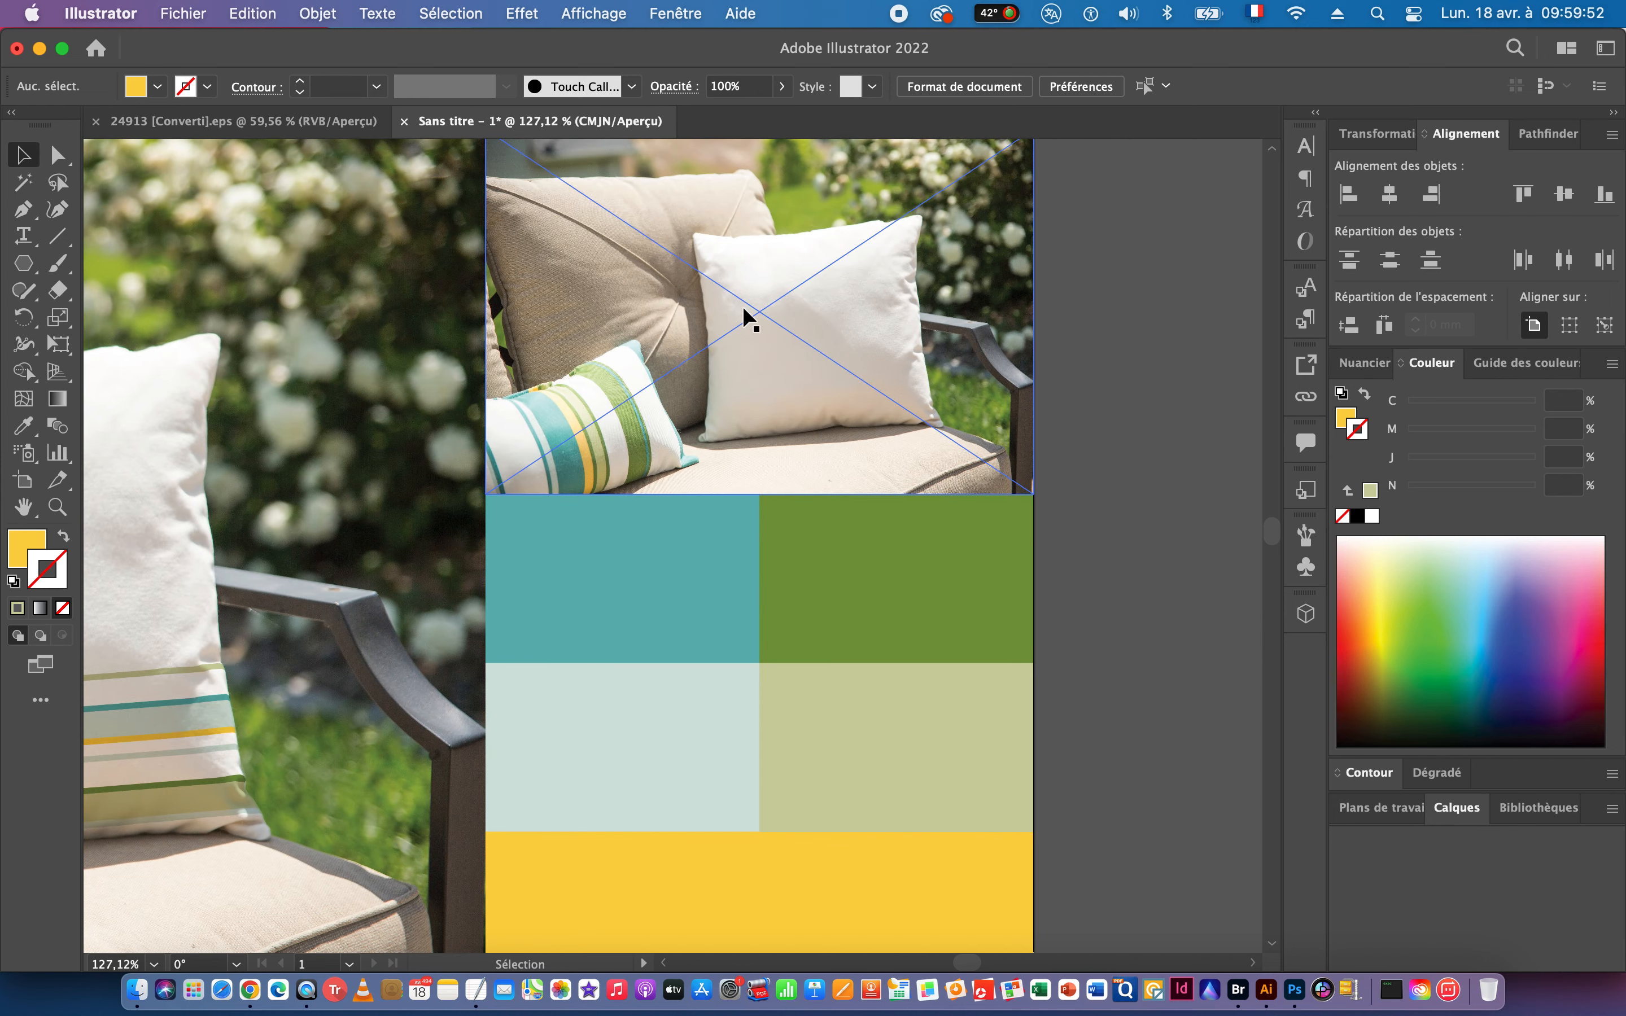
{"action": "left_click_drag", "start_coordinate": [547, 708], "coordinate": [965, 511]}
{"action": "left_click_drag", "start_coordinate": [698, 621], "coordinate": [591, 451]}
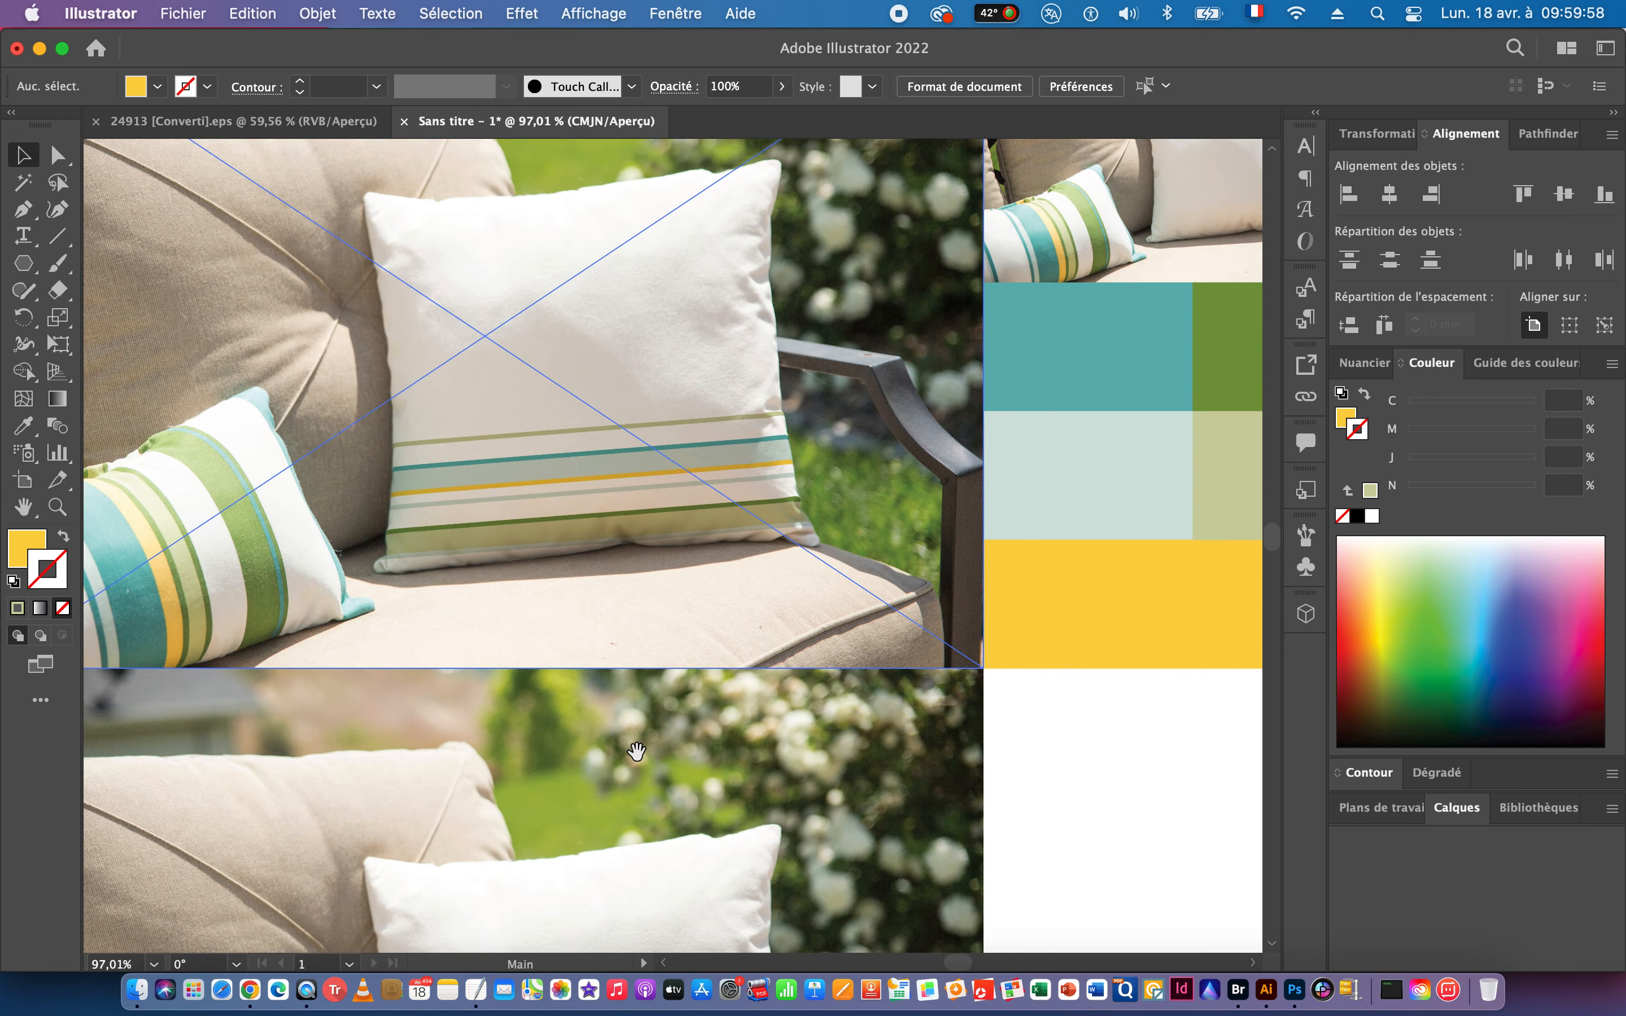
Look over the diamond cushion rendering and the three patterns below it, picking out the hexagon pattern.
{"action": "left_click_drag", "start_coordinate": [639, 749], "coordinate": [733, 441]}
{"action": "left_click_drag", "start_coordinate": [782, 846], "coordinate": [753, 529]}
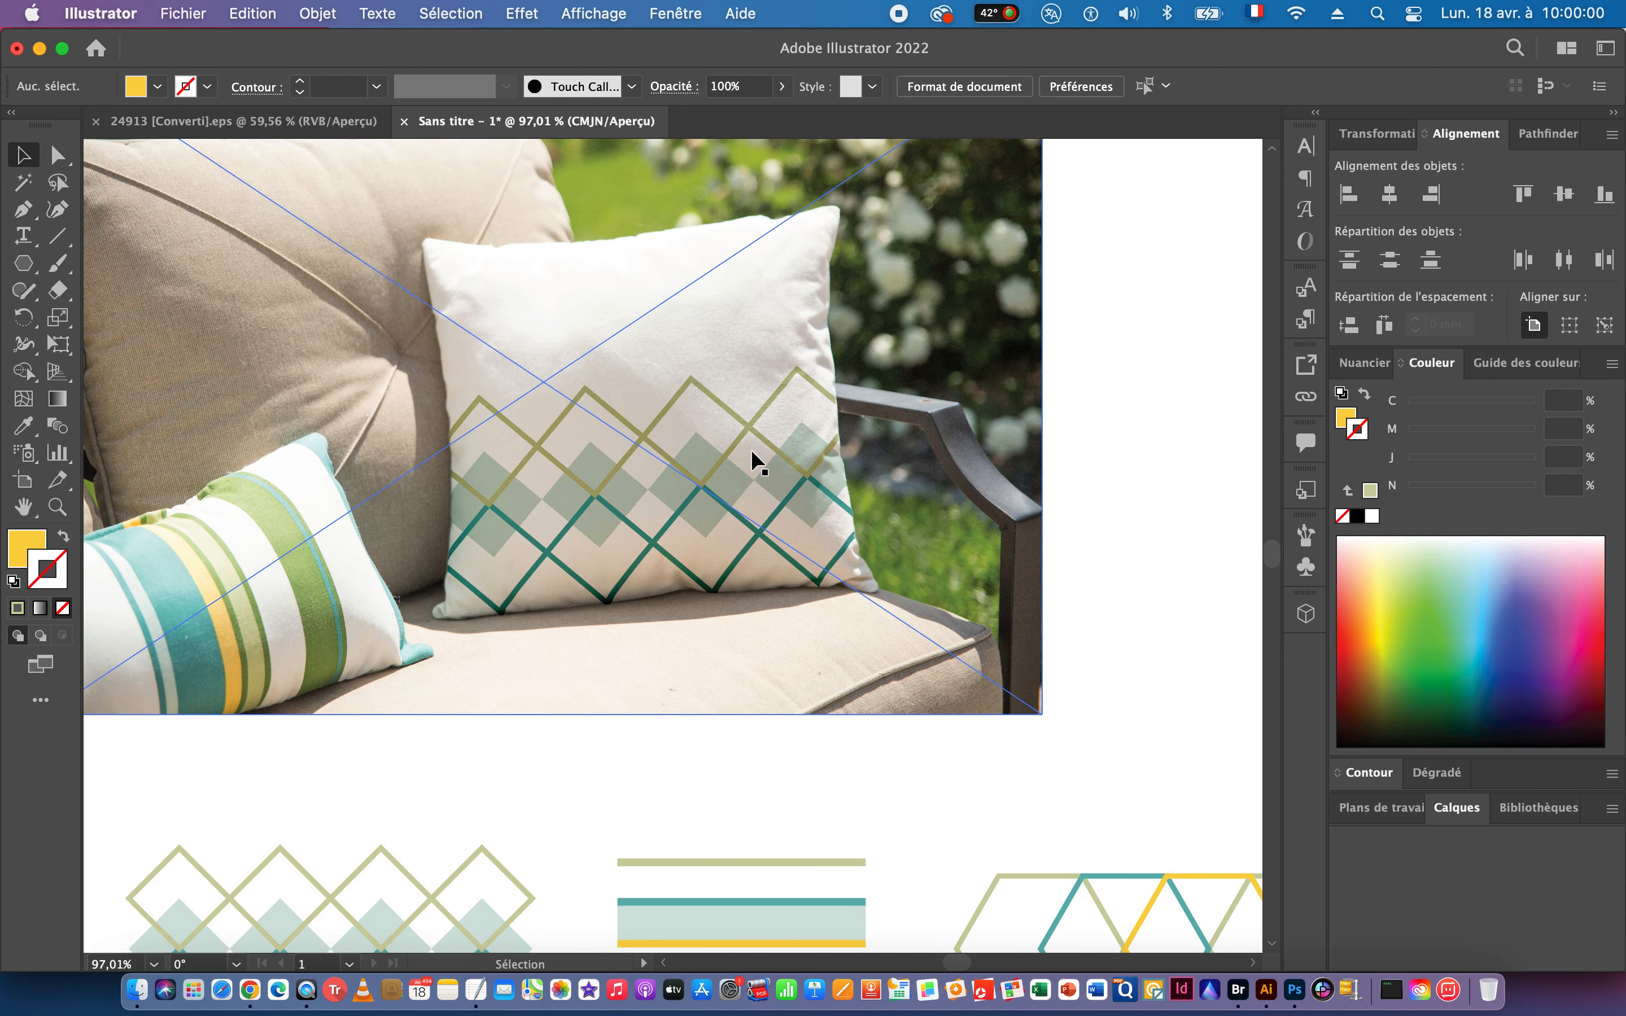
{"action": "left_click_drag", "start_coordinate": [762, 690], "coordinate": [664, 566]}
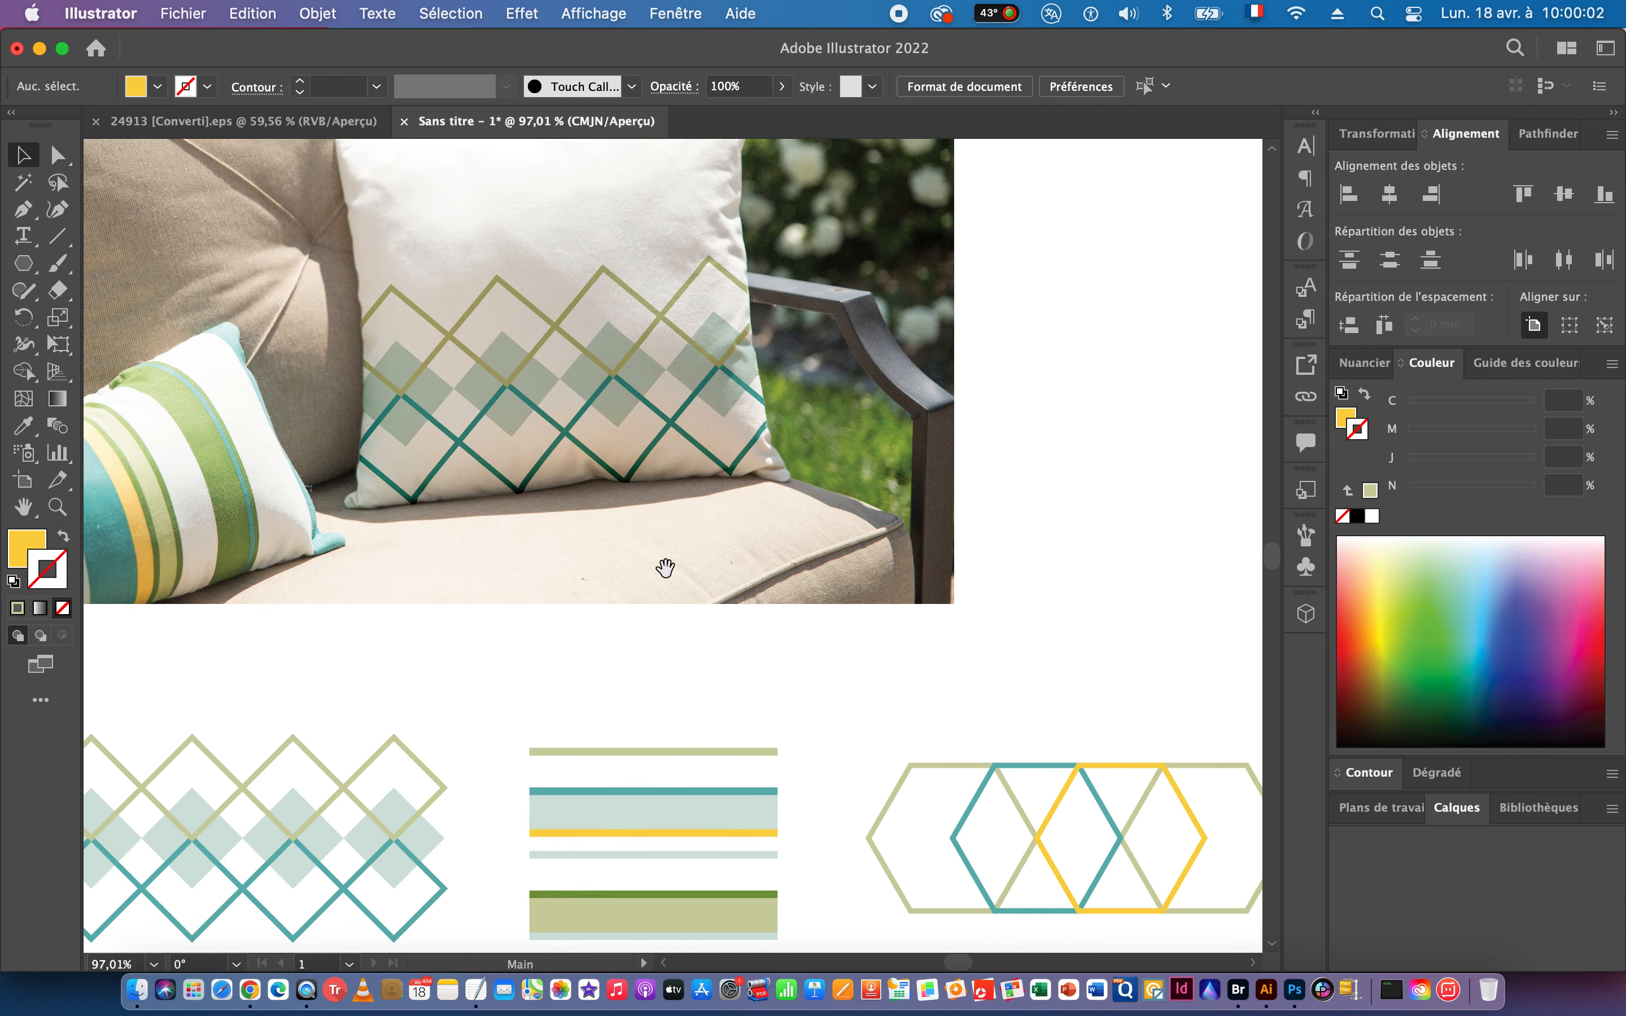
{"action": "left_click_drag", "start_coordinate": [1100, 695], "coordinate": [901, 675]}
{"action": "left_click_drag", "start_coordinate": [1035, 699], "coordinate": [832, 636]}
{"action": "left_click_drag", "start_coordinate": [669, 655], "coordinate": [1067, 863]}
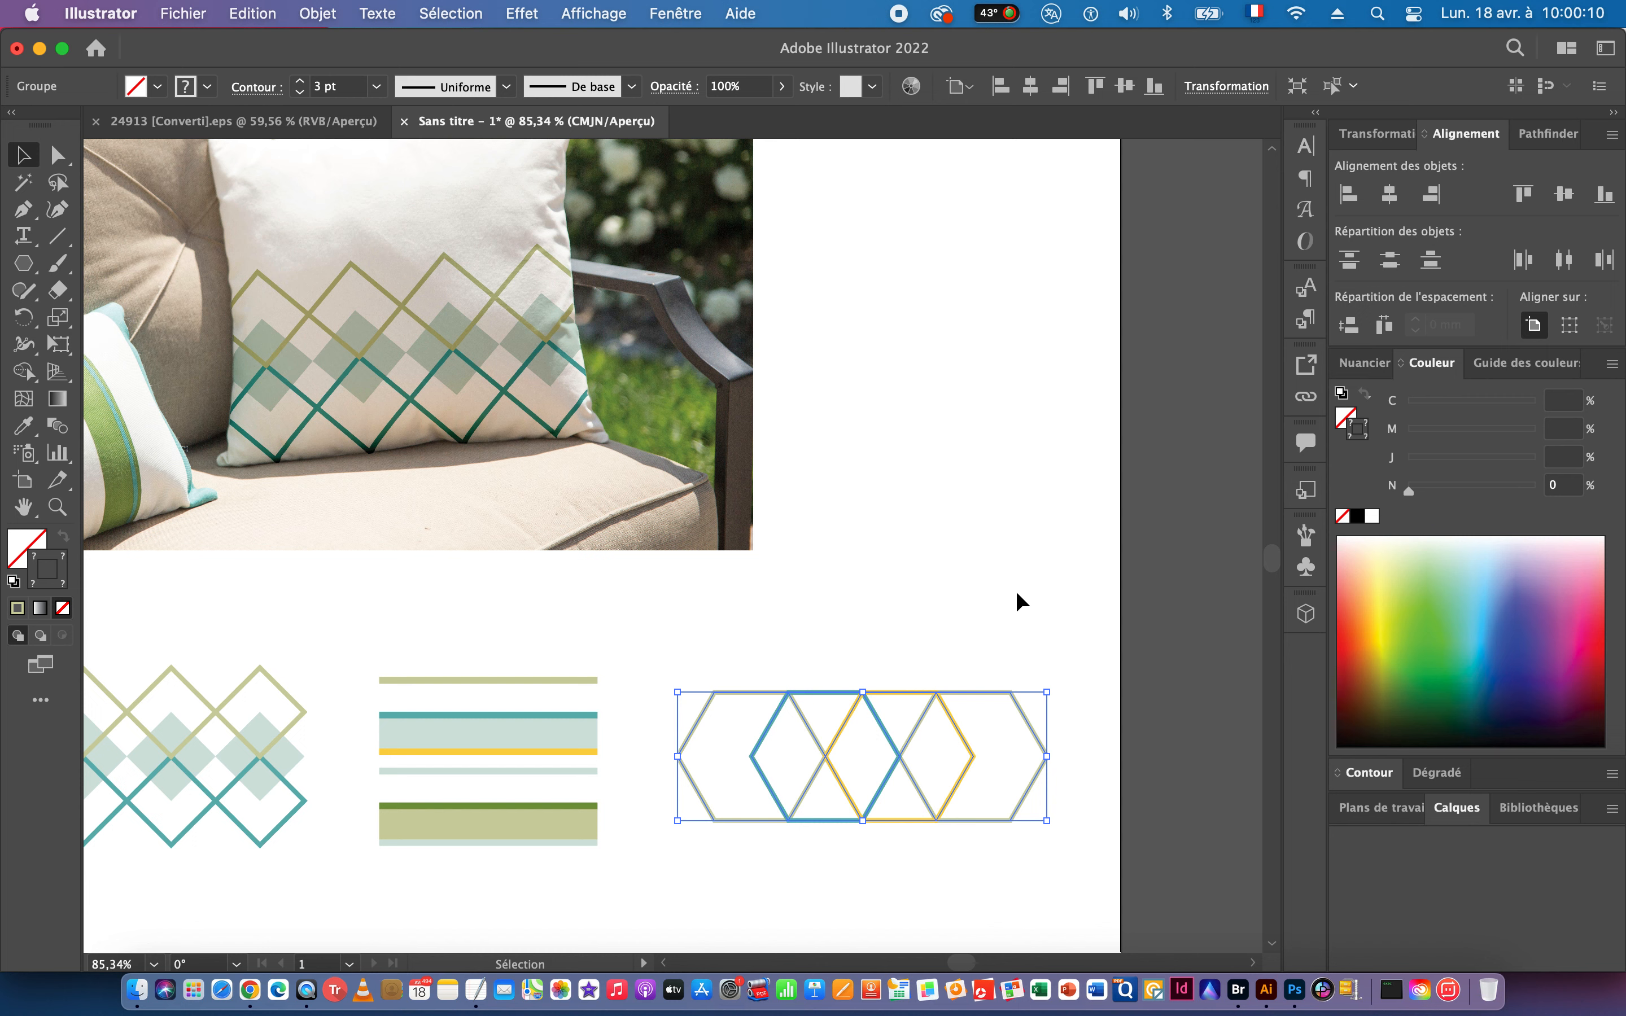
{"action": "left_click", "coordinate": [977, 564]}
Switch to Photoshop and open the contents of the diamond pattern's vector smart object, turning off the editing reminder for good.
{"action": "key", "text": "super+Tab"}
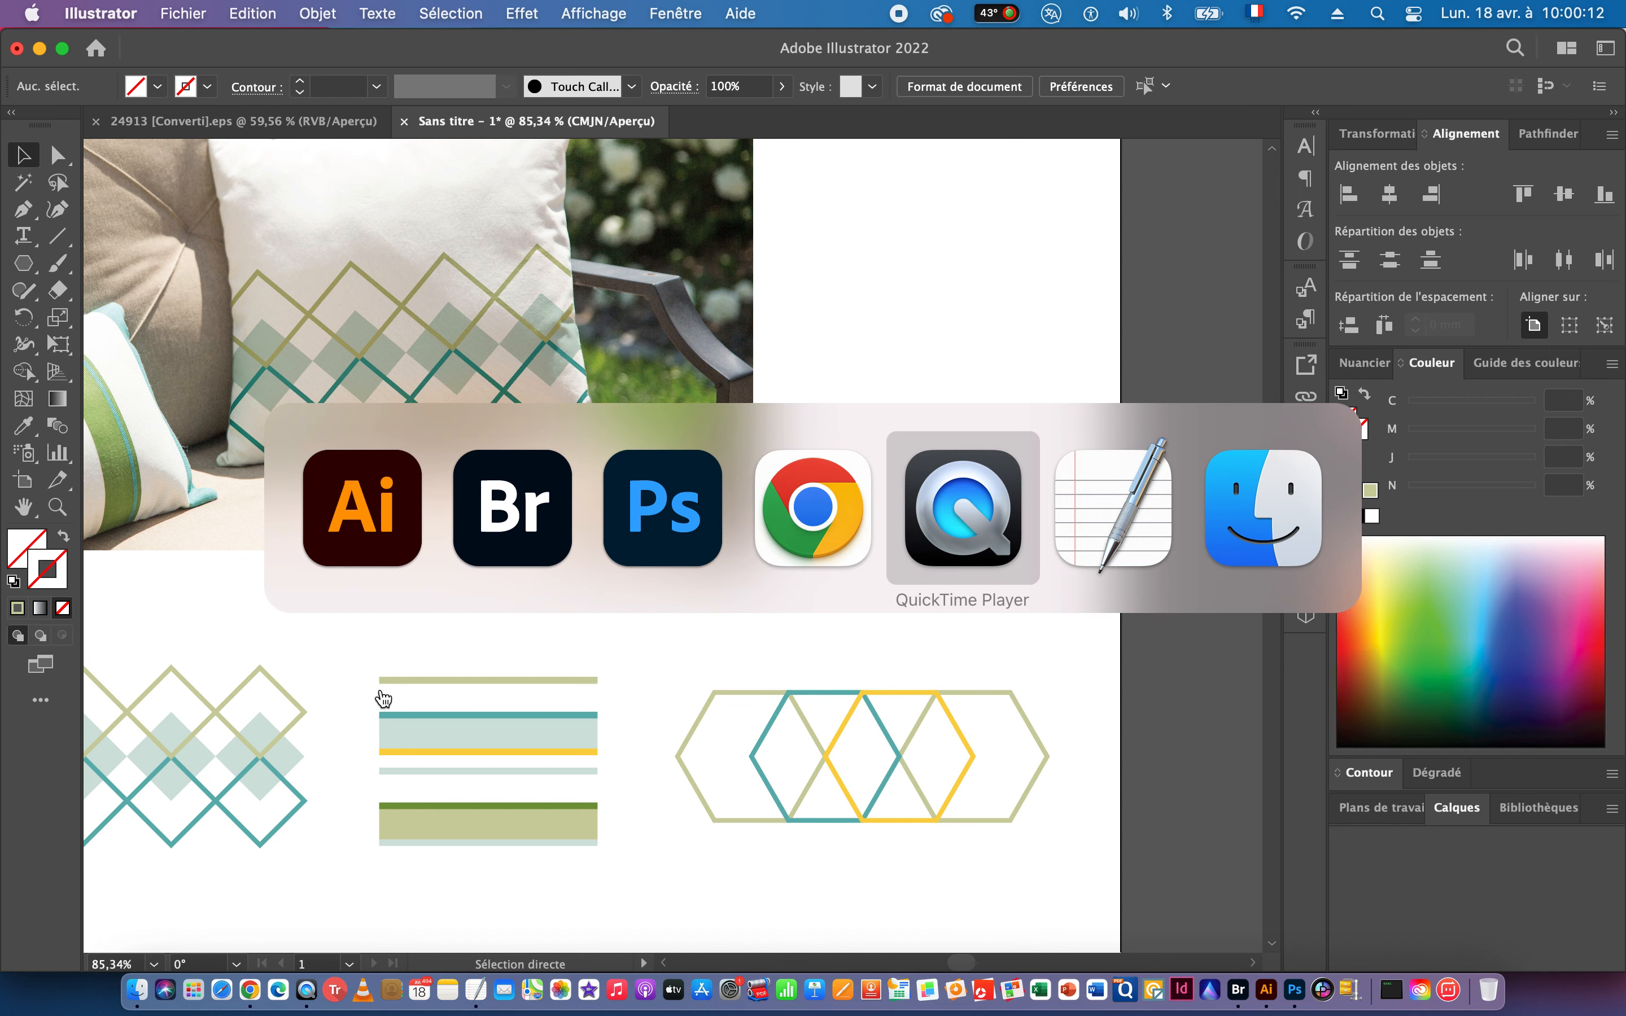
{"action": "left_click", "coordinate": [662, 525]}
{"action": "scroll", "coordinate": [659, 518], "scroll_direction": "down", "scroll_amount": 3}
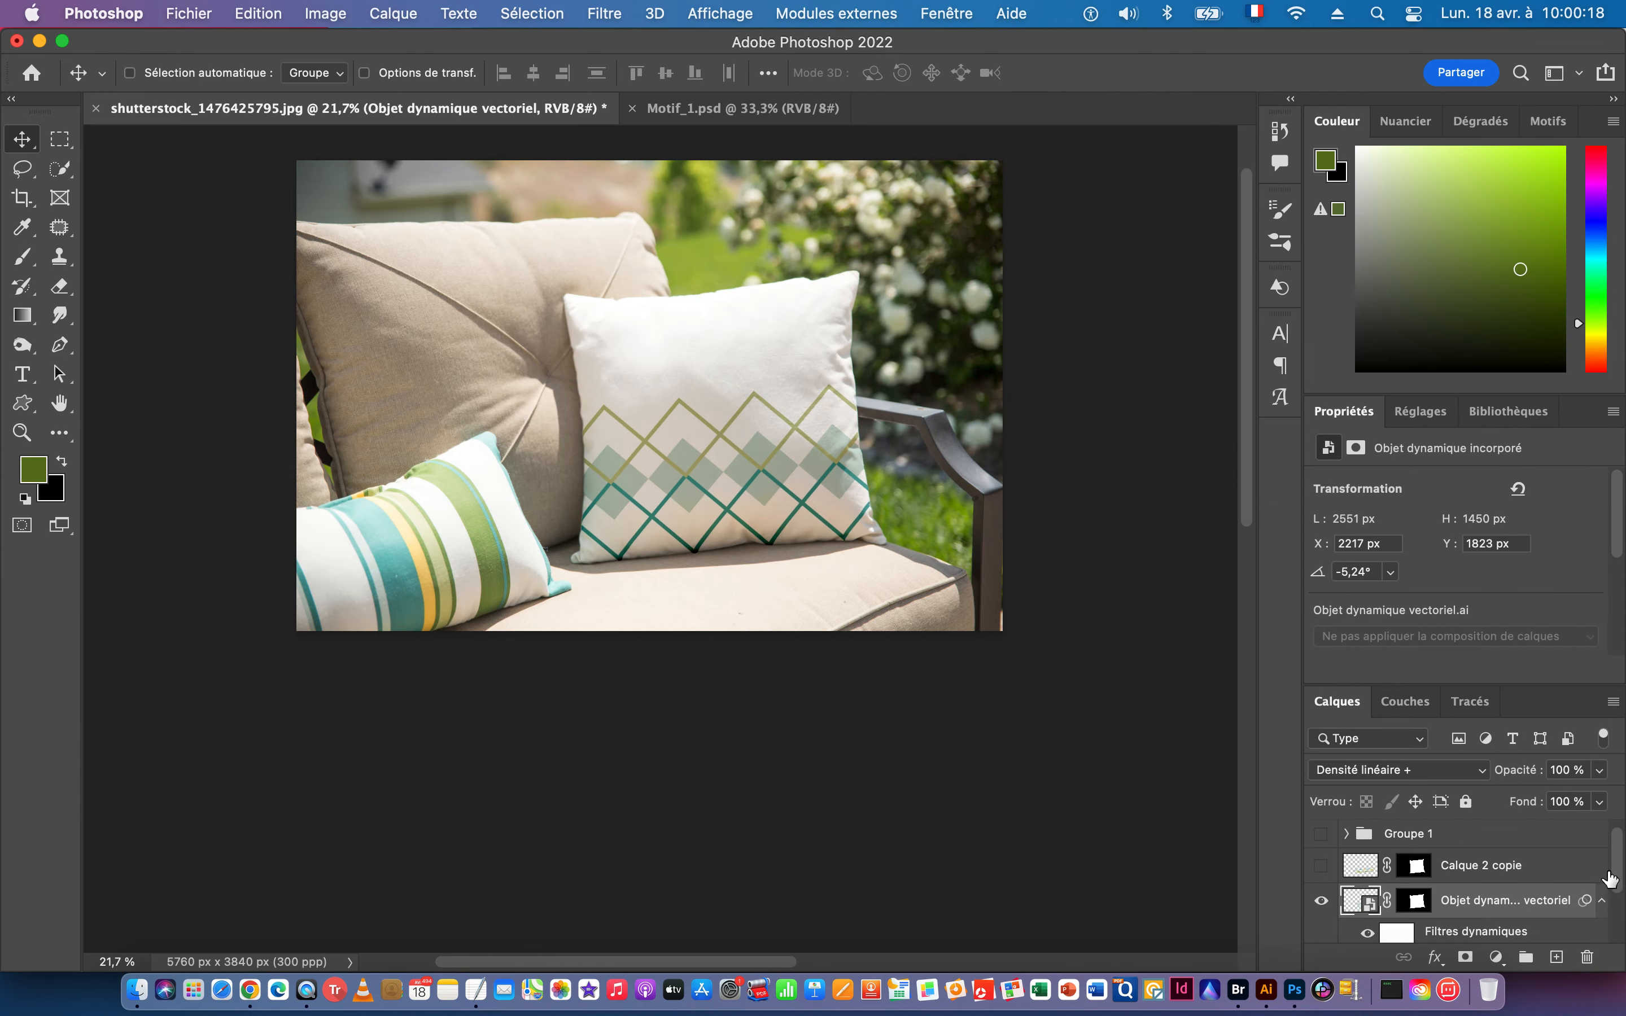
{"action": "scroll", "coordinate": [1610, 878], "scroll_direction": "down", "scroll_amount": 3}
{"action": "scroll", "coordinate": [1610, 879], "scroll_direction": "up", "scroll_amount": 2}
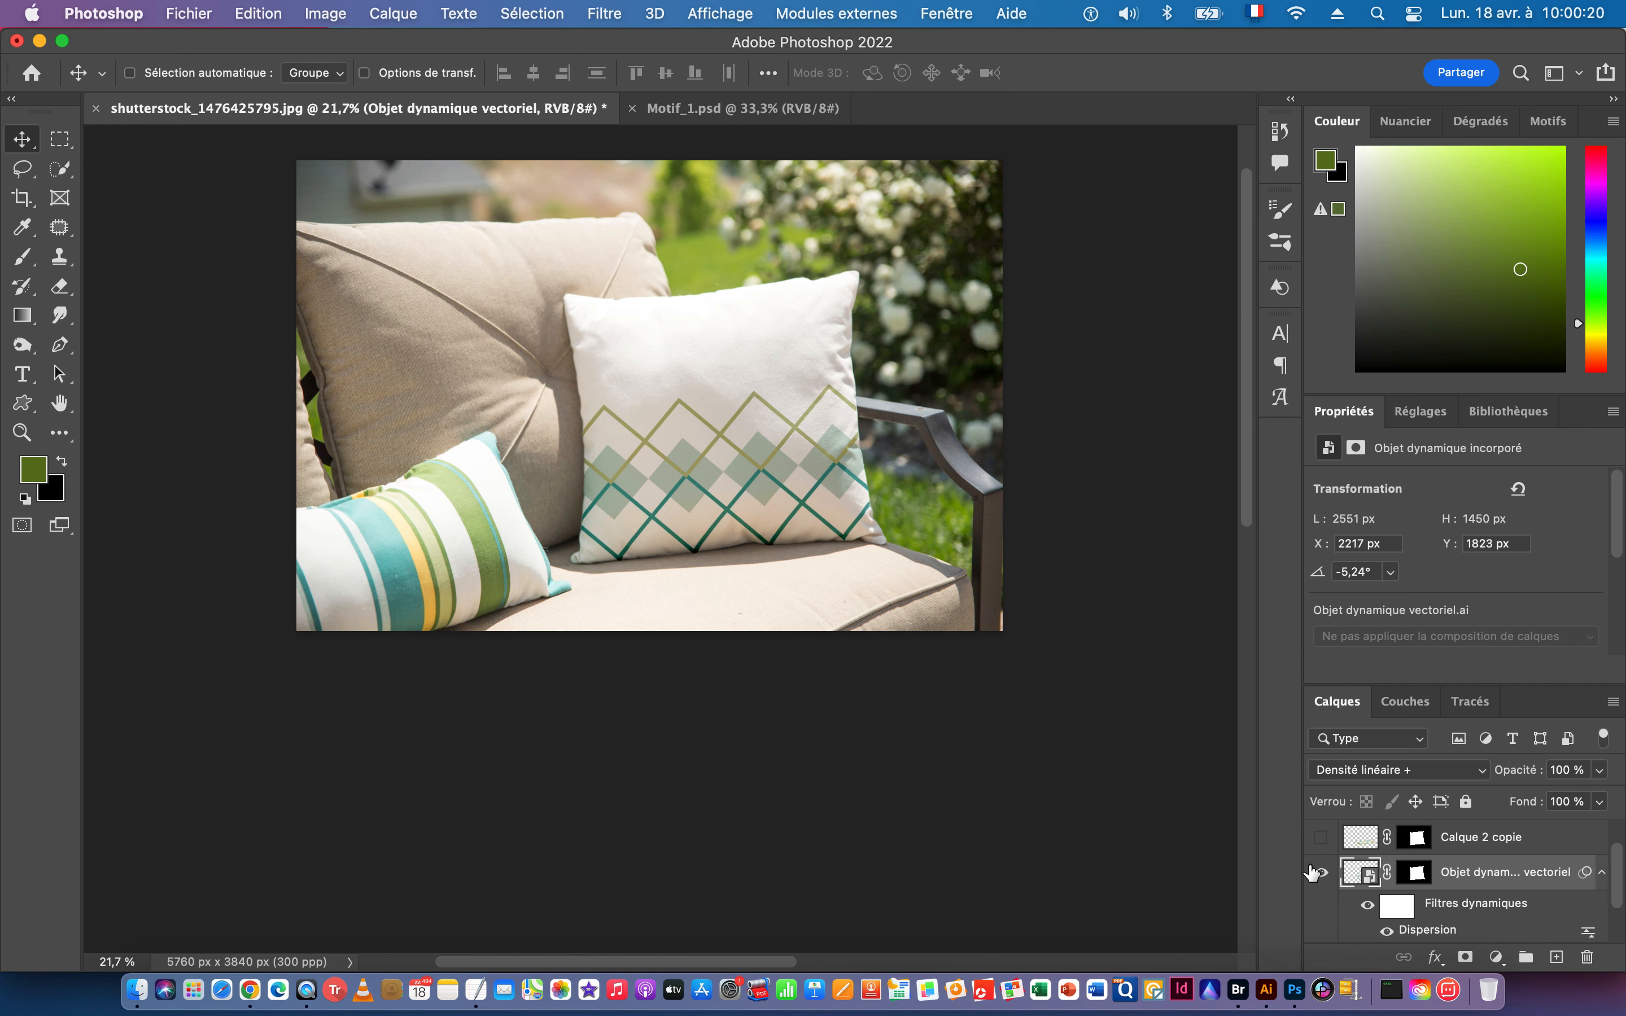
{"action": "double_click", "coordinate": [1367, 877]}
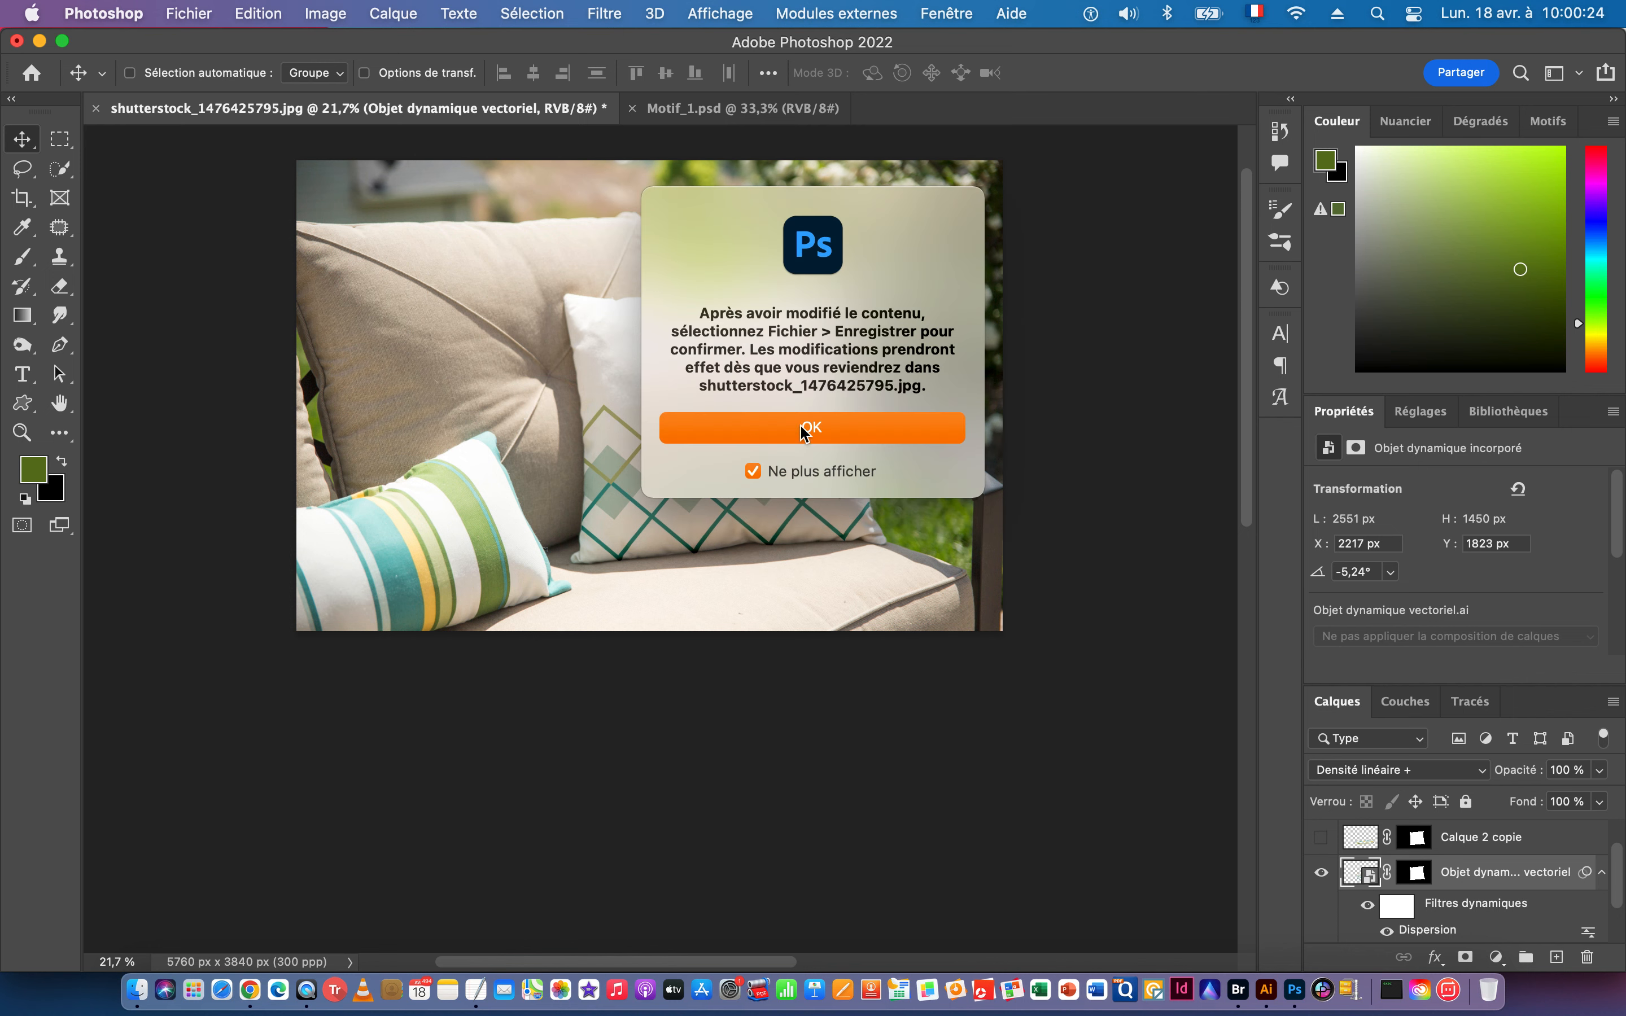
{"action": "left_click", "coordinate": [806, 432]}
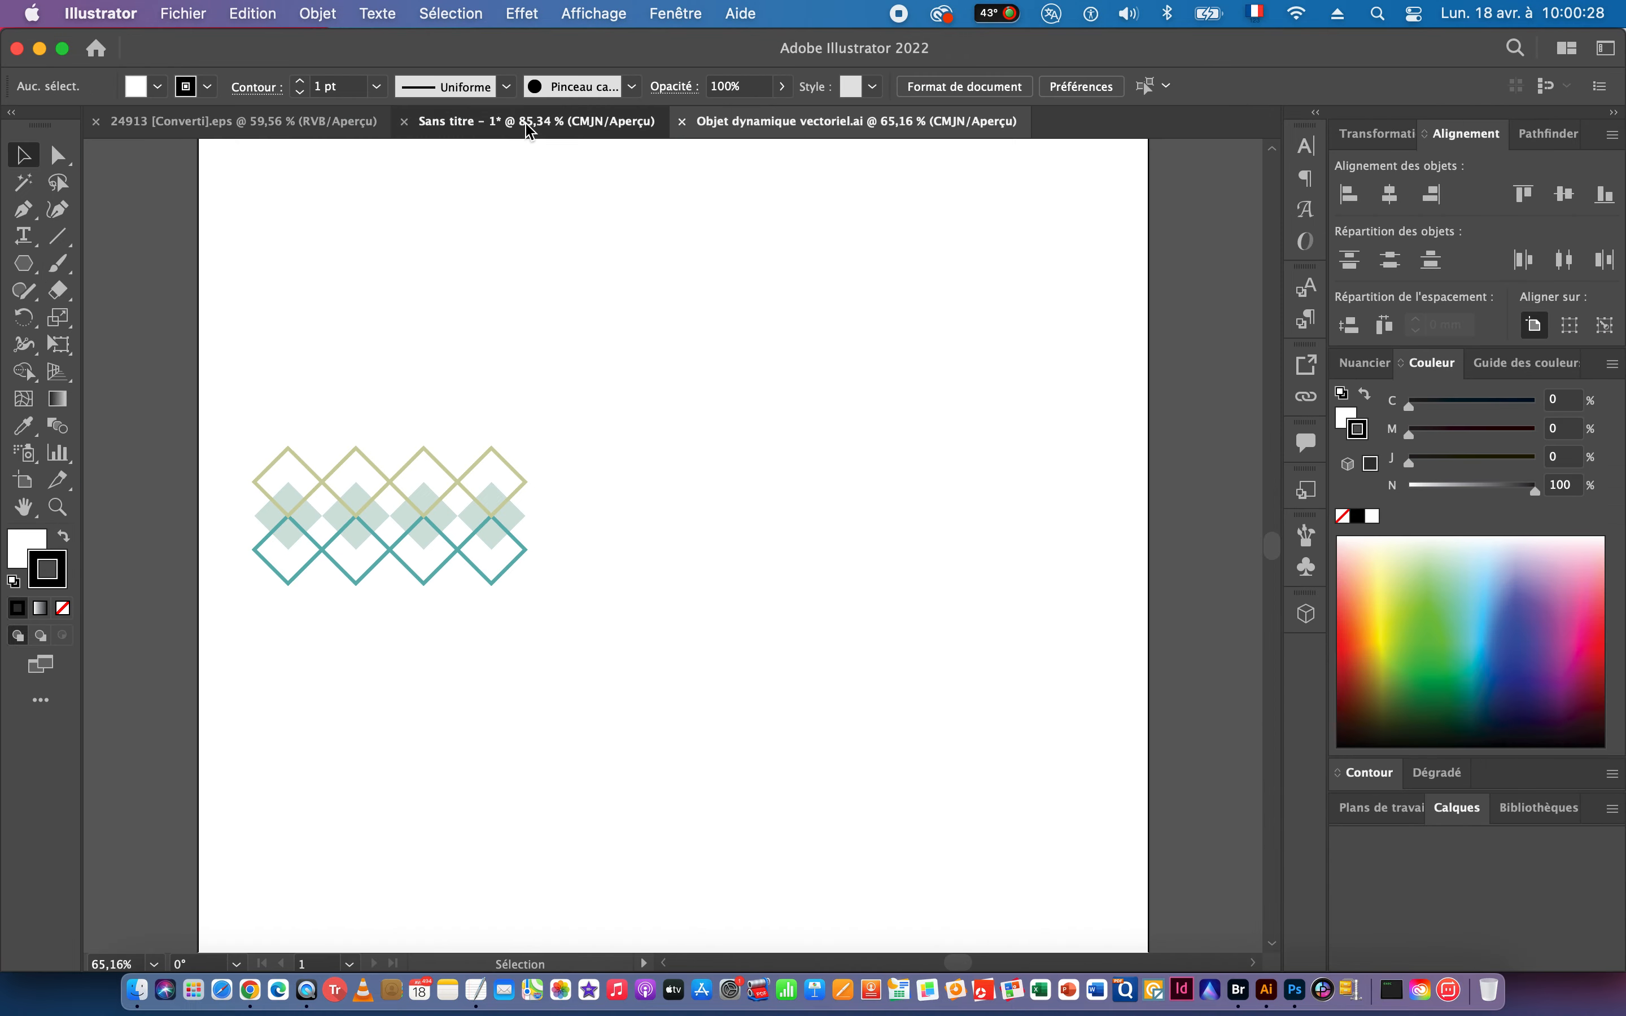
Replace the diamond pattern in Objet dynamique vectoriel.ai with the hexagon pattern copied from the Sans titre - 1 board, and save and close the file.
{"action": "left_click", "coordinate": [530, 124]}
{"action": "left_click_drag", "start_coordinate": [1114, 873], "coordinate": [1113, 871]}
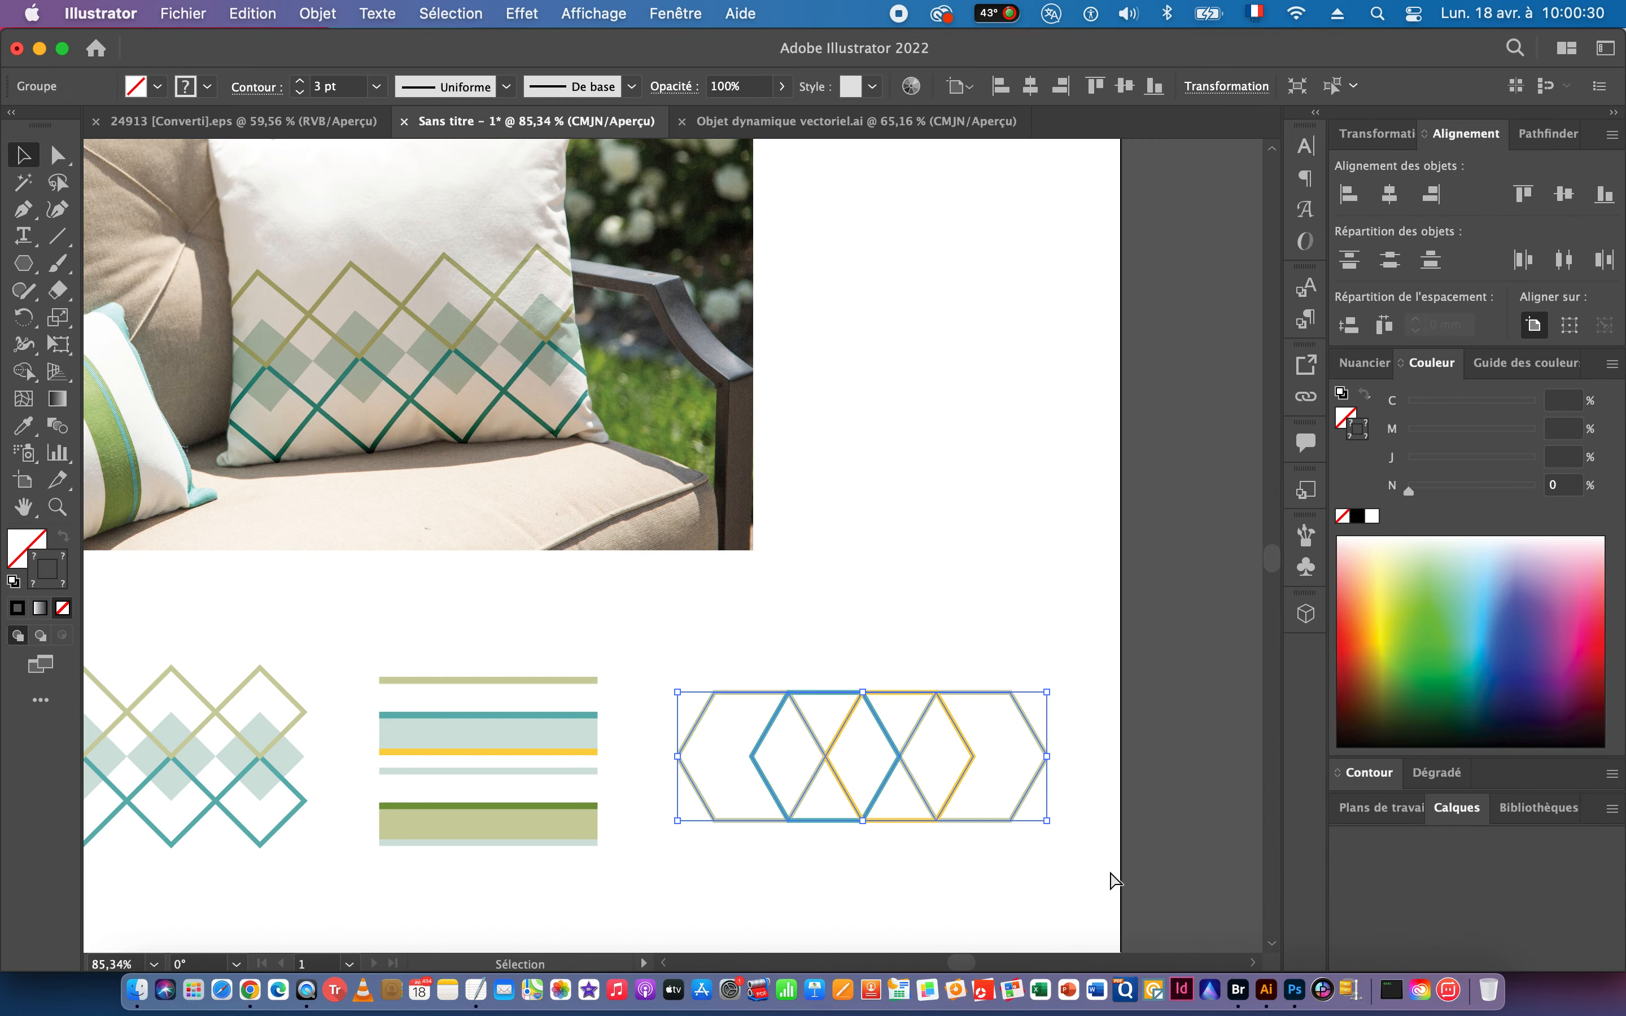
{"action": "left_click", "coordinate": [757, 131]}
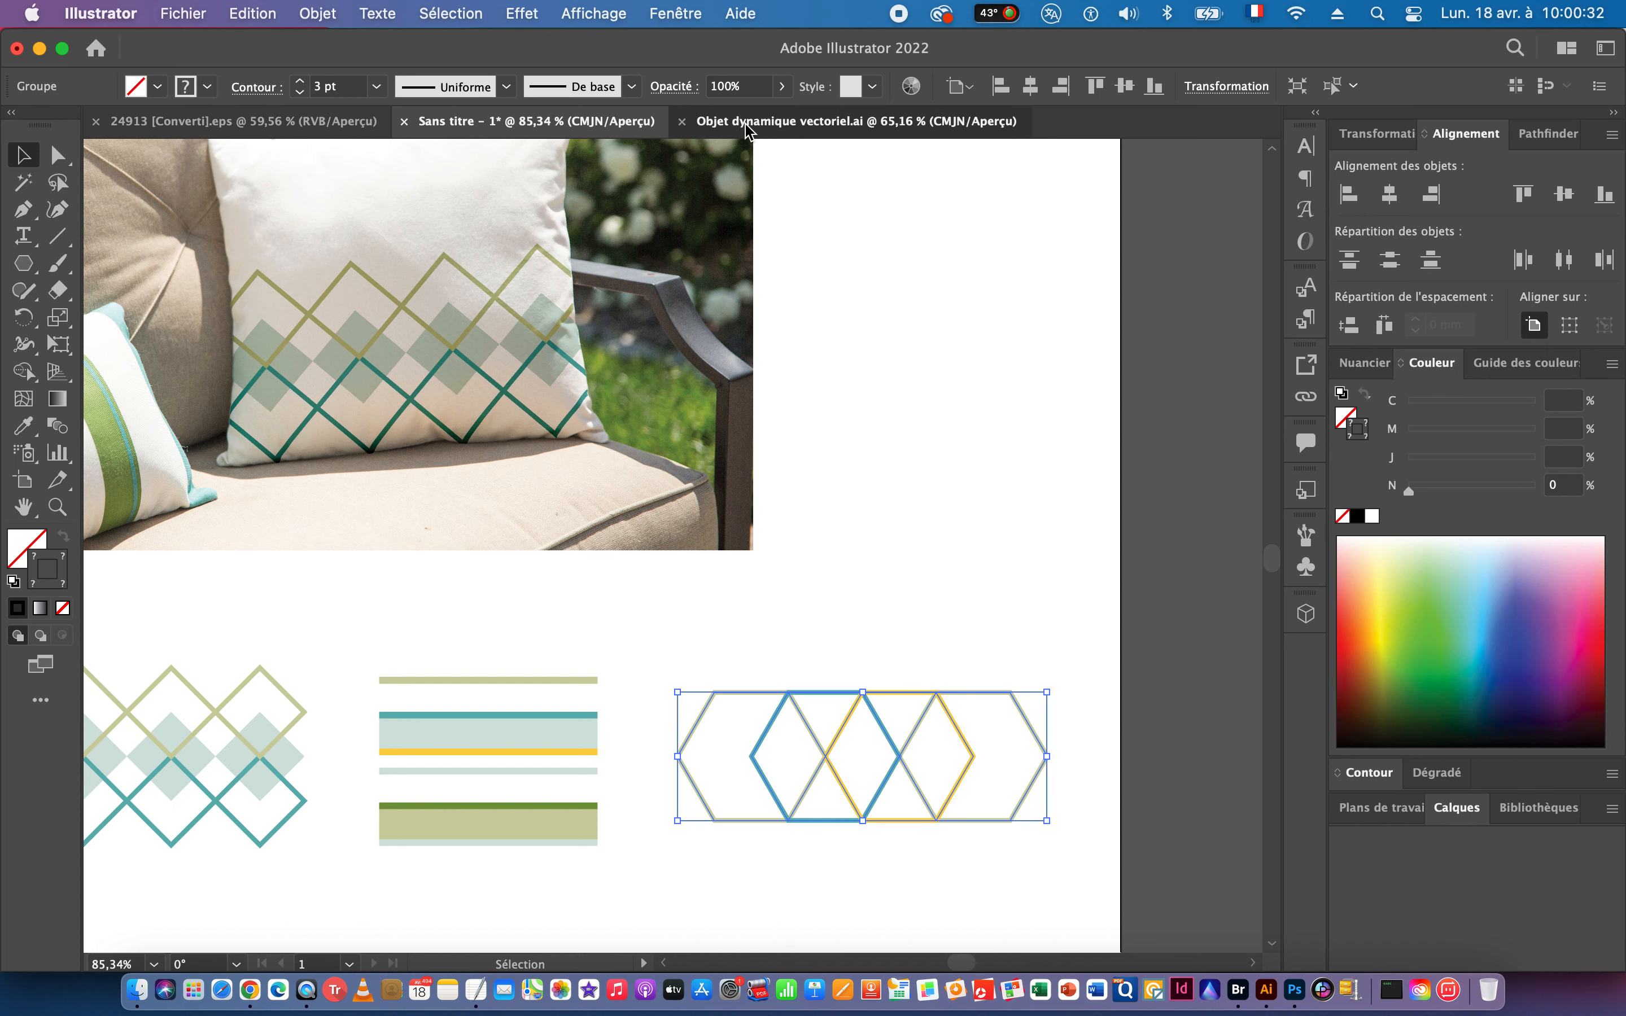
{"action": "left_click_drag", "start_coordinate": [245, 403], "coordinate": [580, 638]}
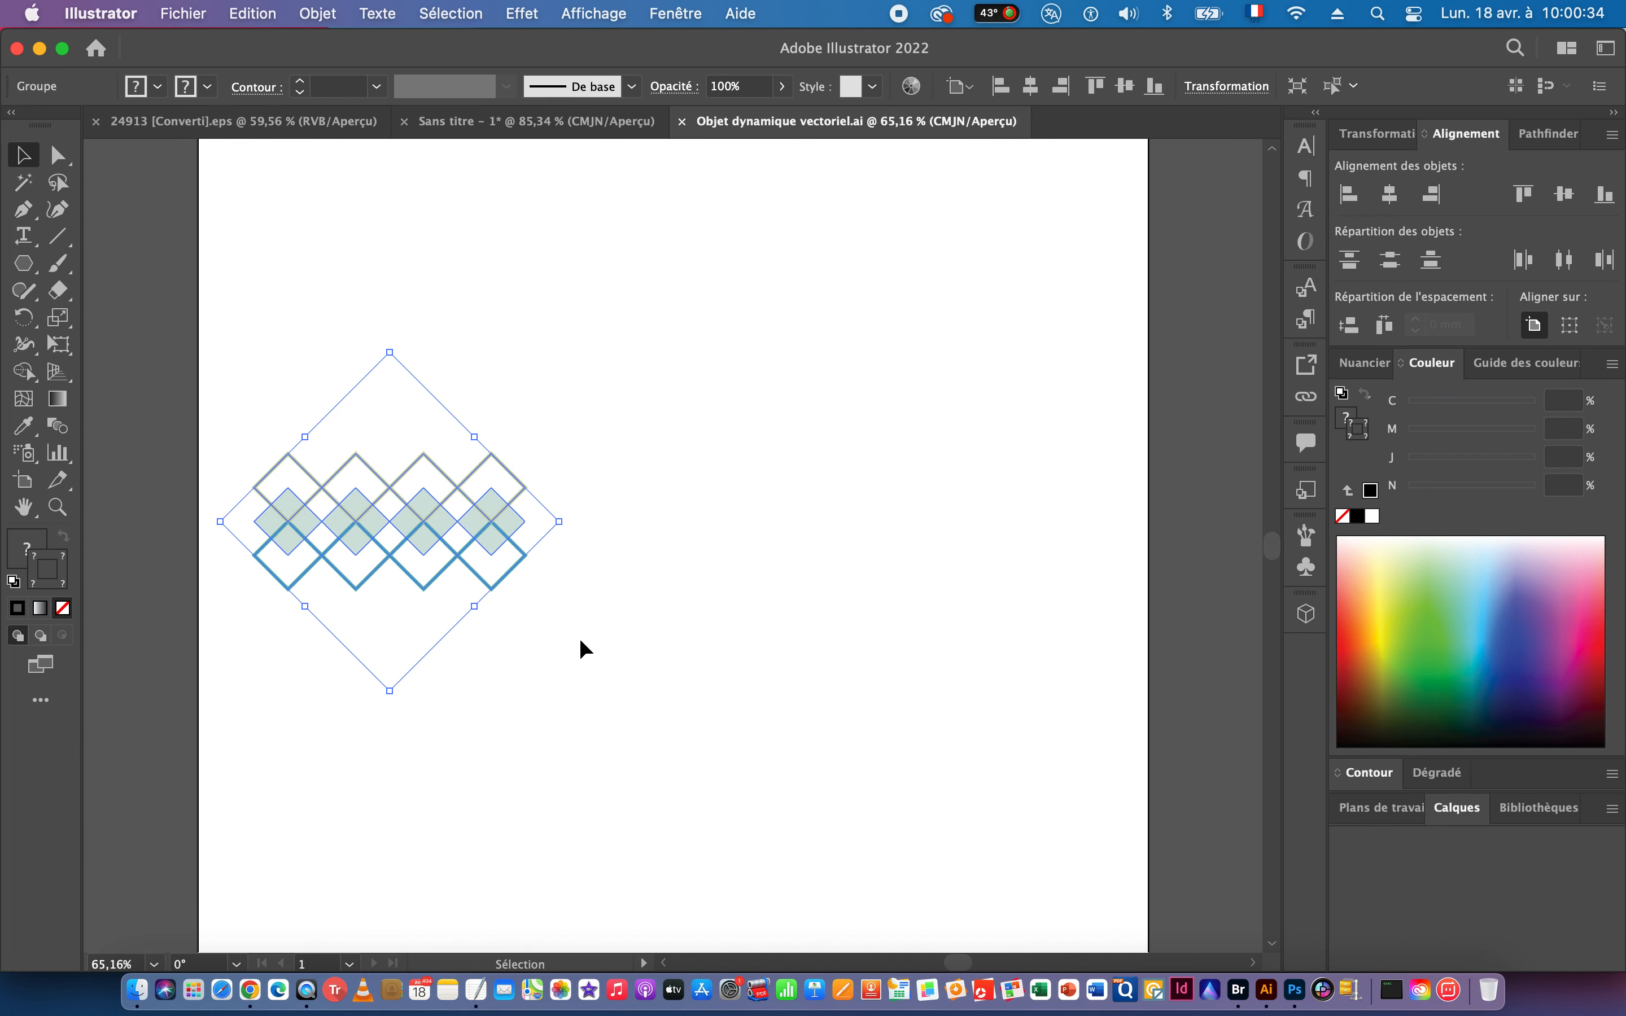
{"action": "key", "text": "Delete"}
{"action": "key", "text": "super+v"}
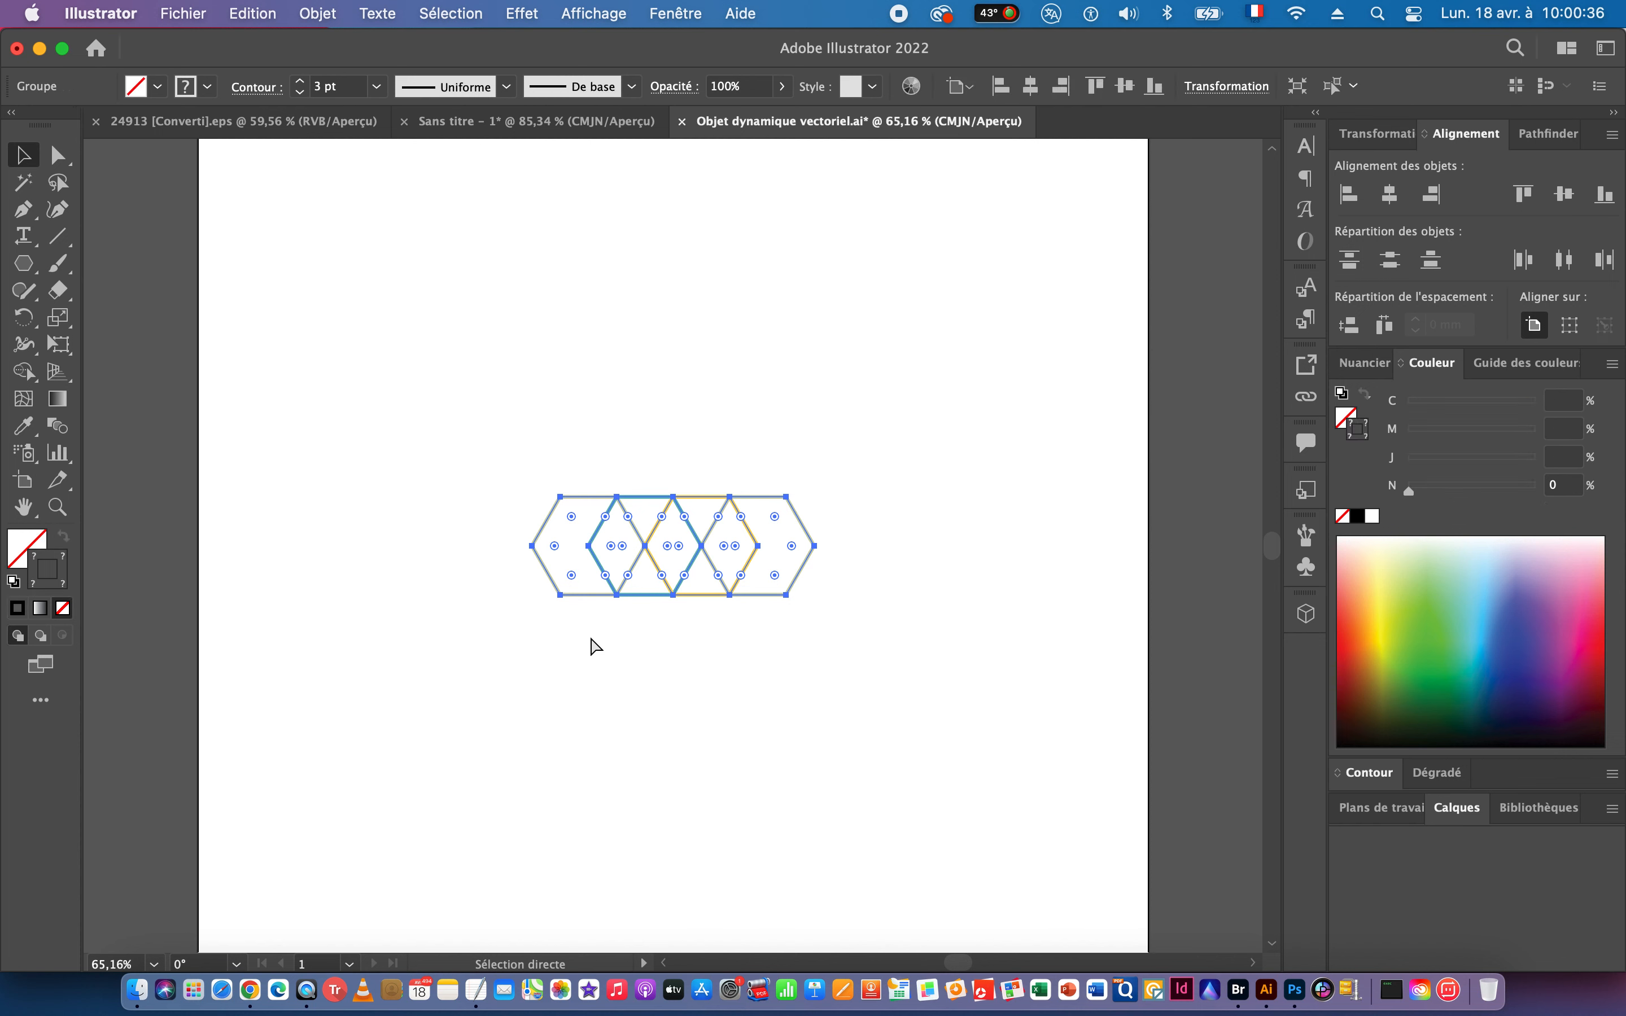
{"action": "left_click", "coordinate": [485, 356]}
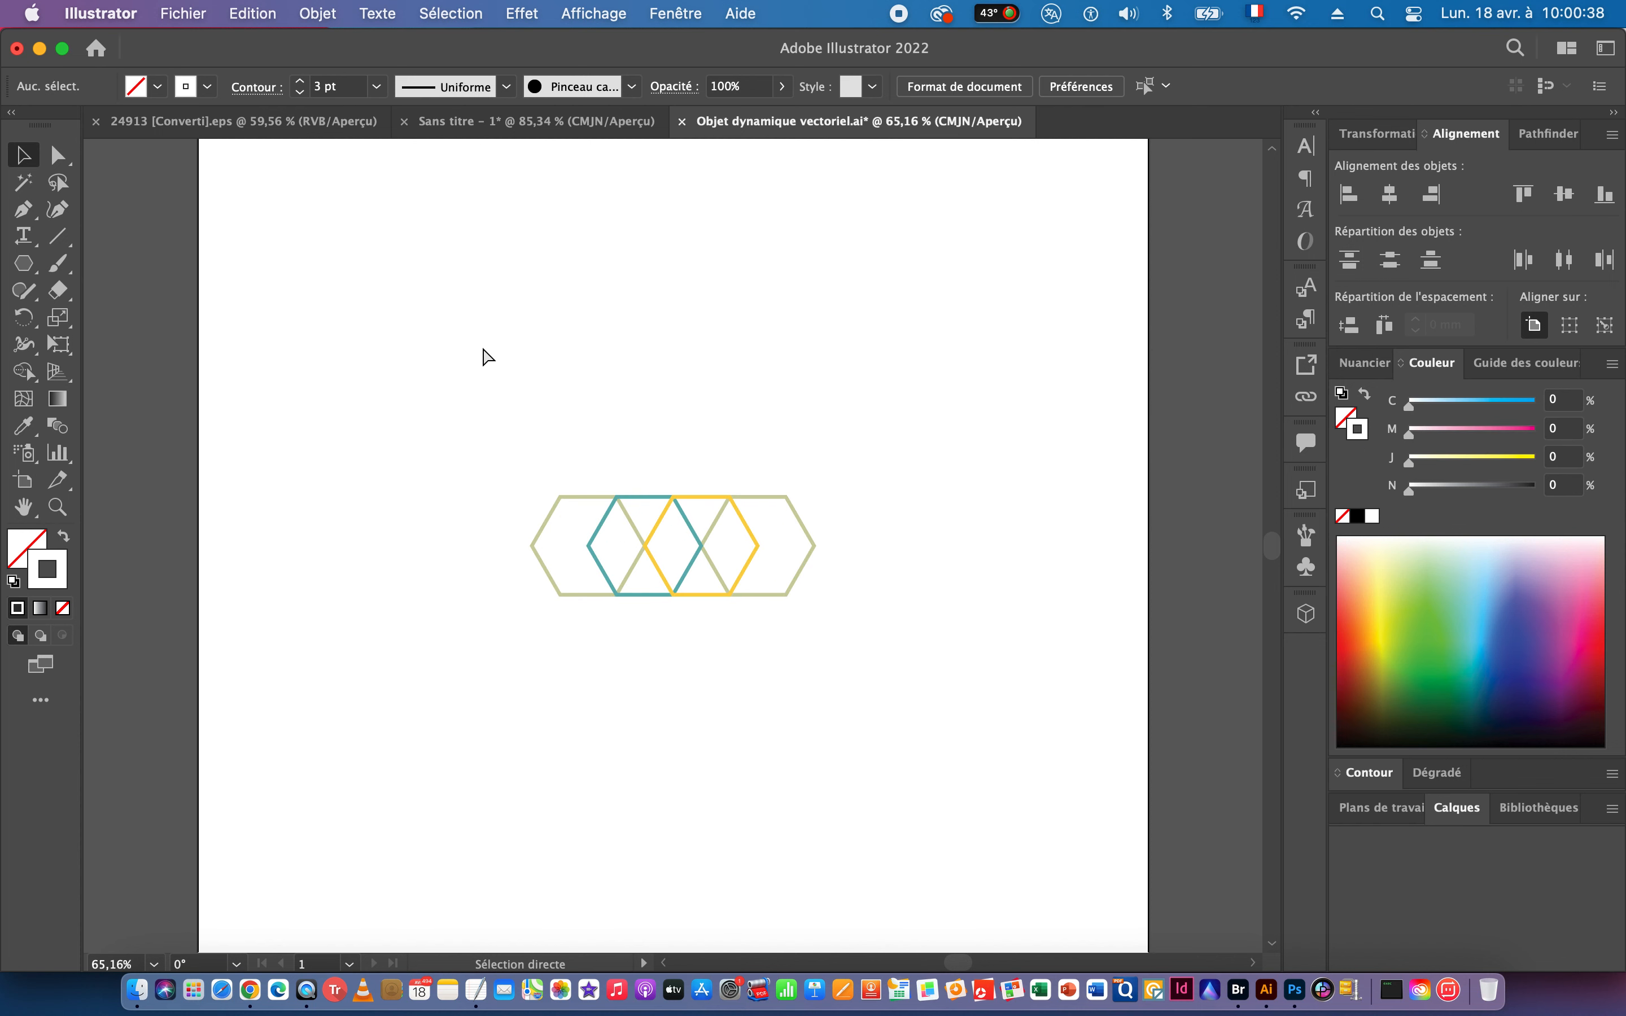
{"action": "key", "text": "super+w"}
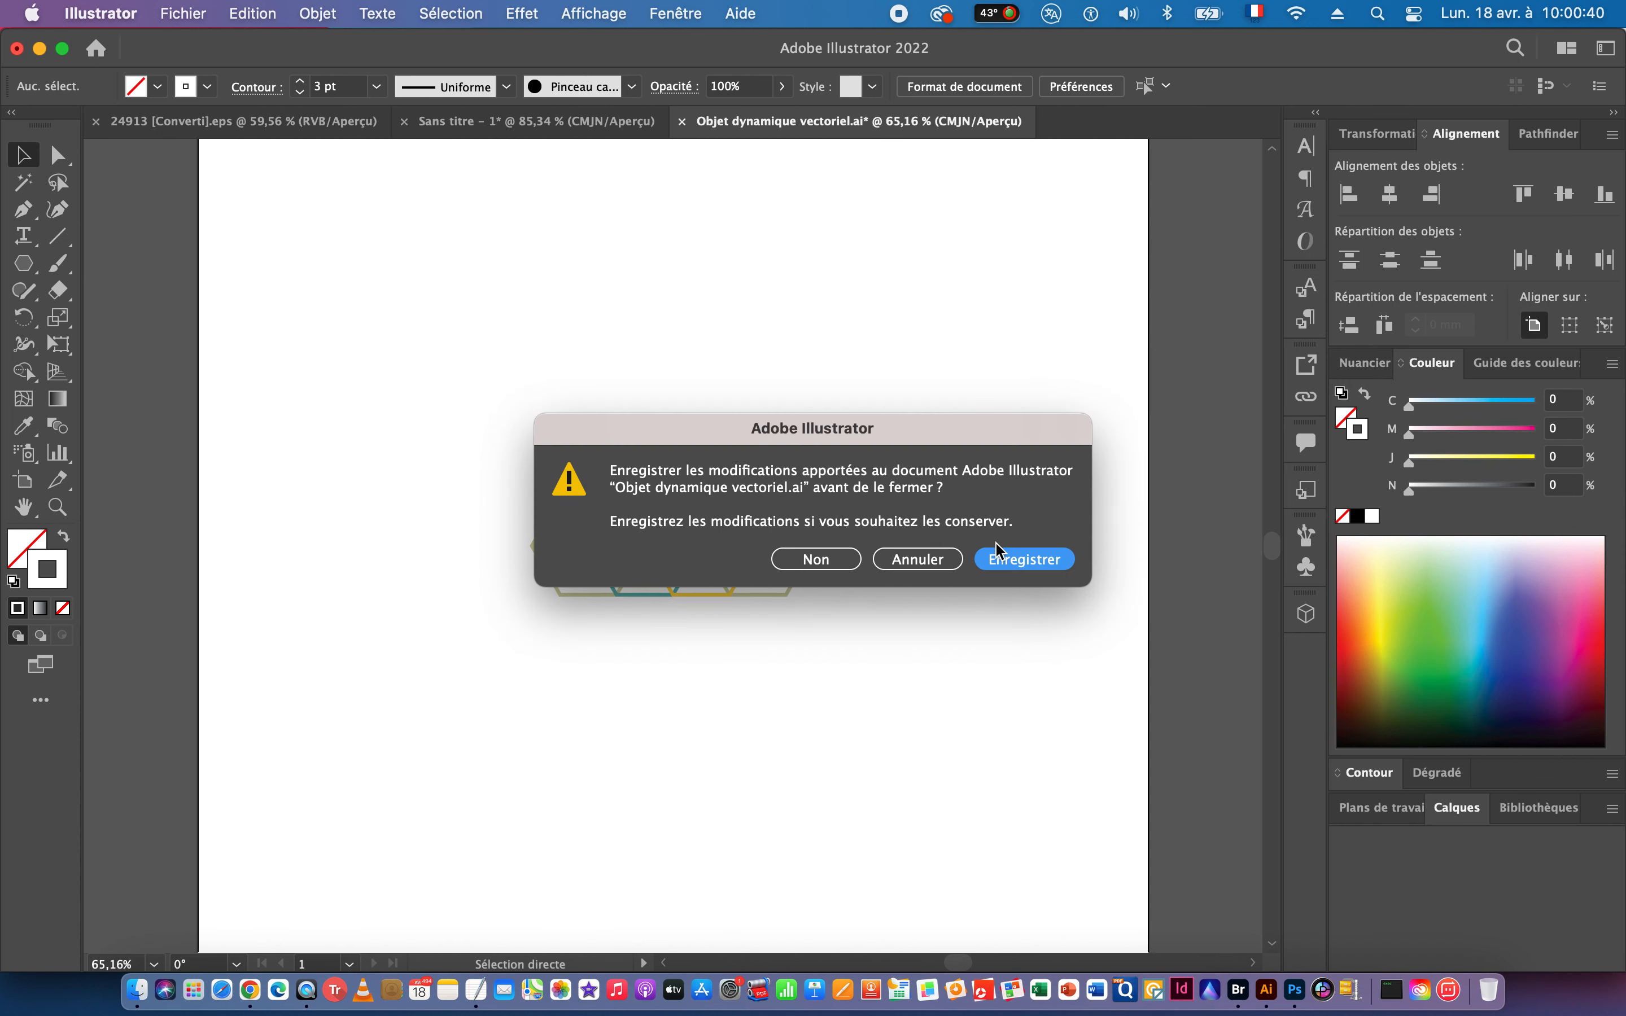
{"action": "left_click", "coordinate": [1021, 563]}
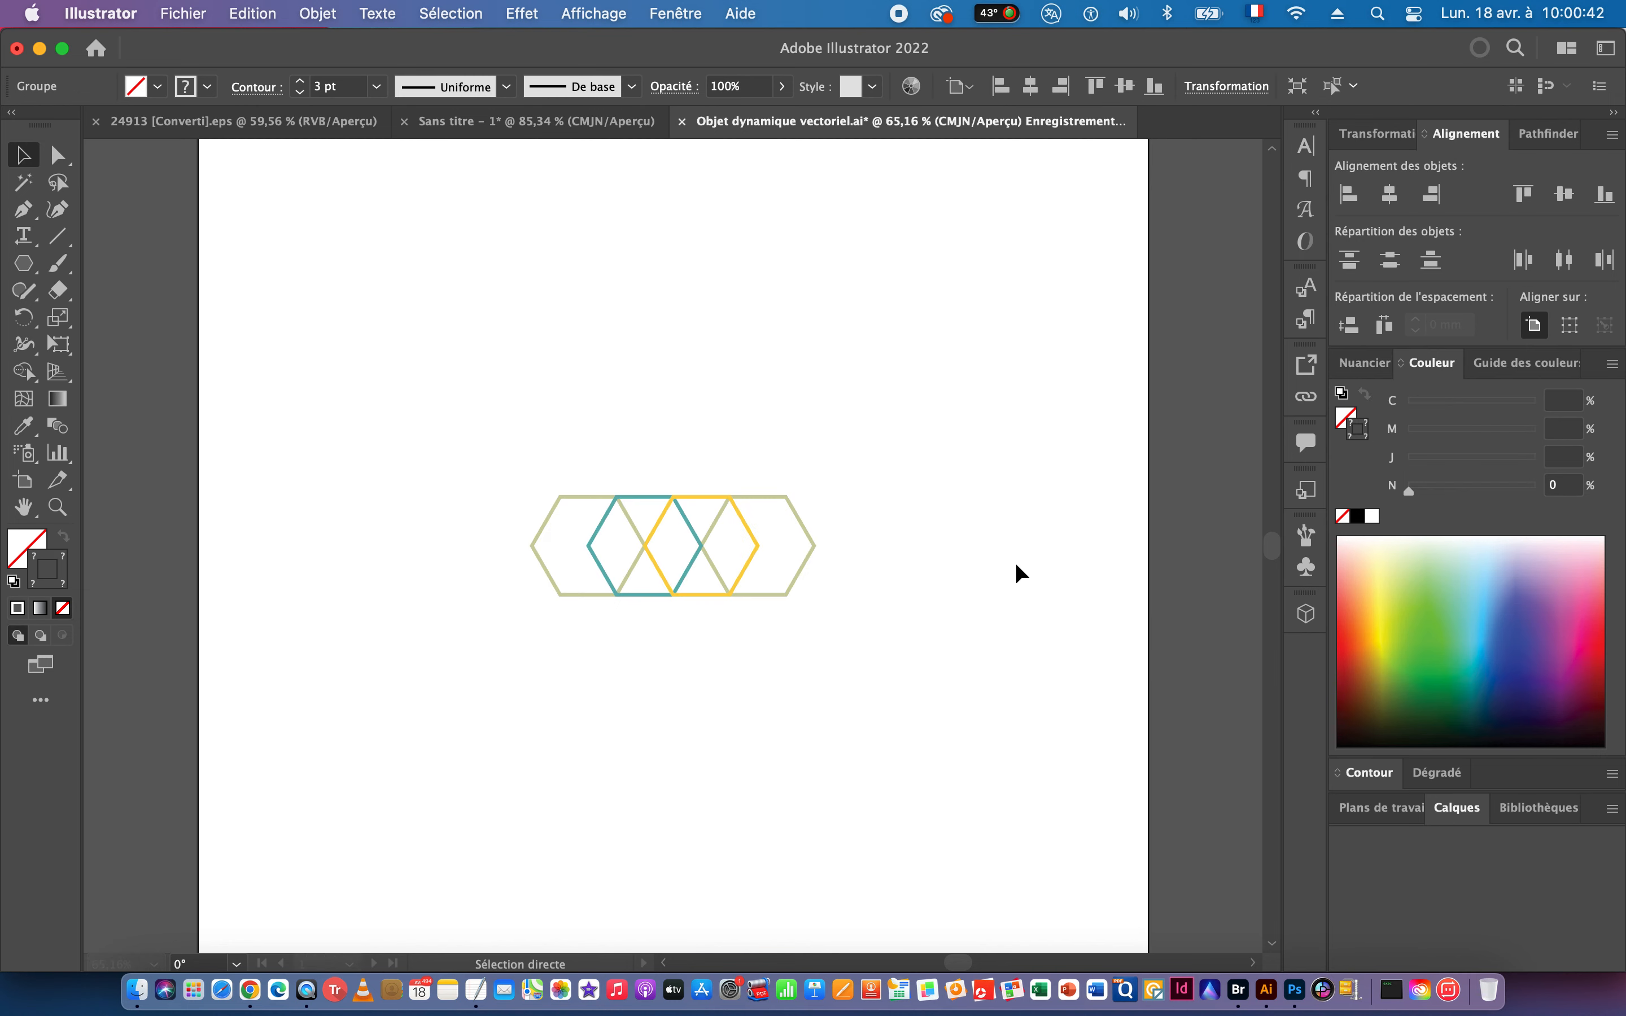
Switch to Photoshop and move the hexagon pattern straight up to the middle of the white cushion, at Y 1585 px.
{"action": "key", "text": "super+Tab"}
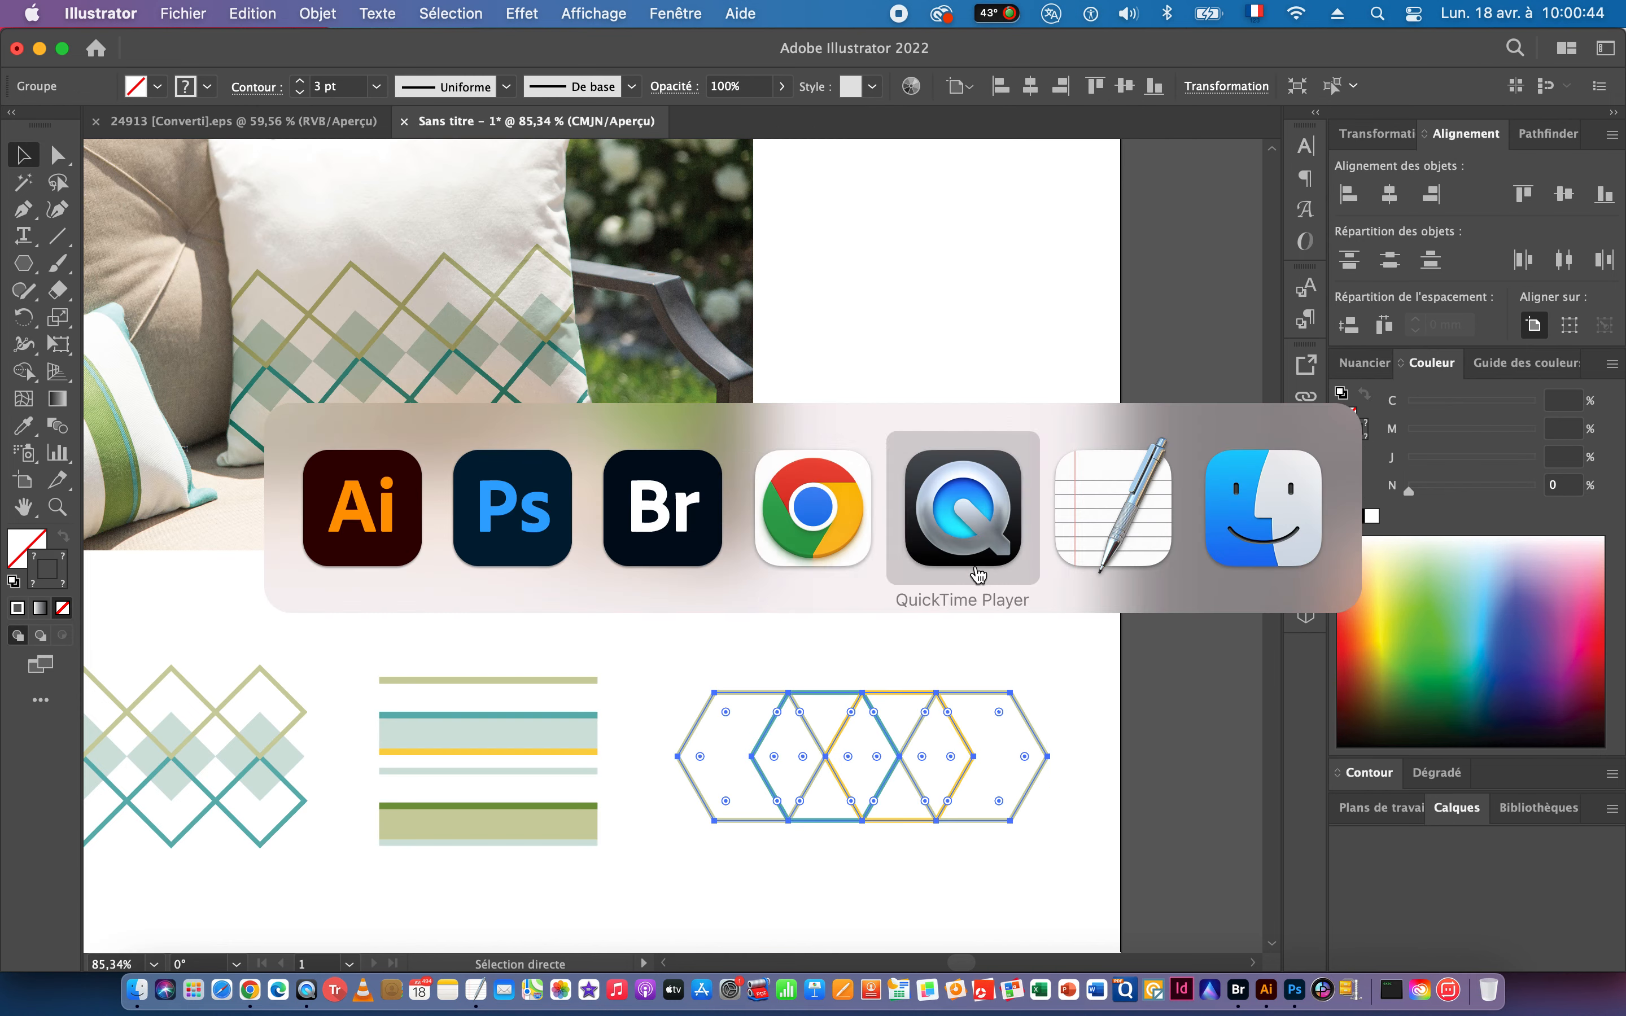
{"action": "left_click", "coordinate": [515, 504]}
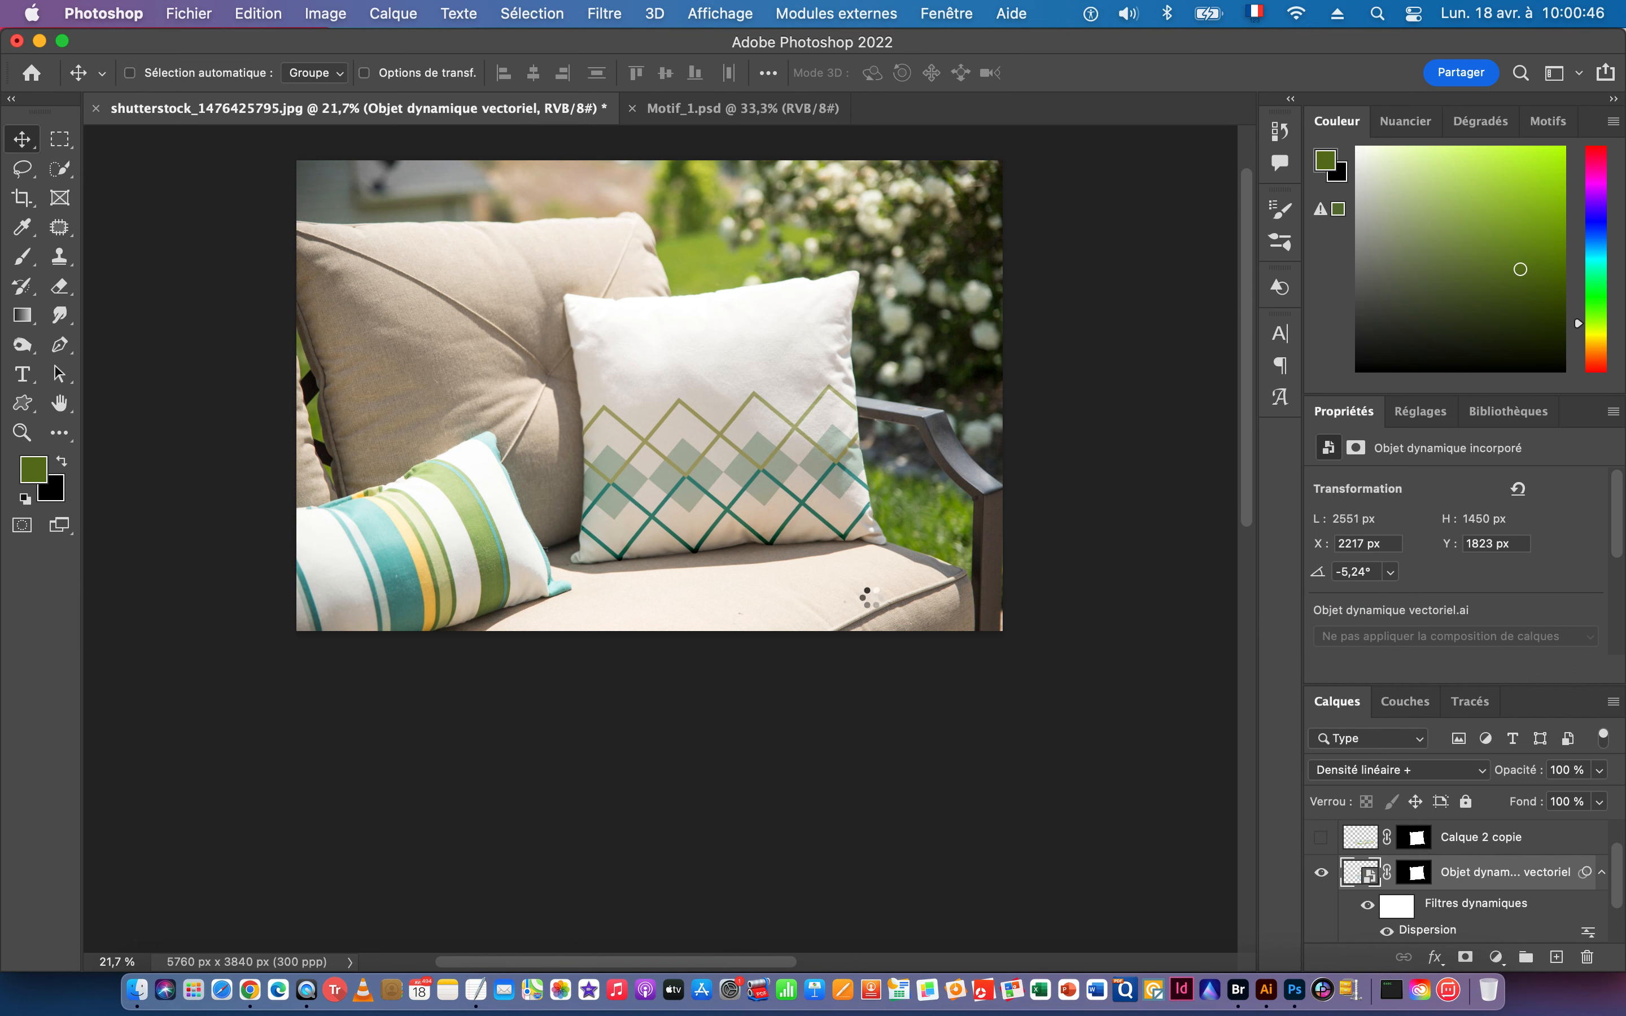
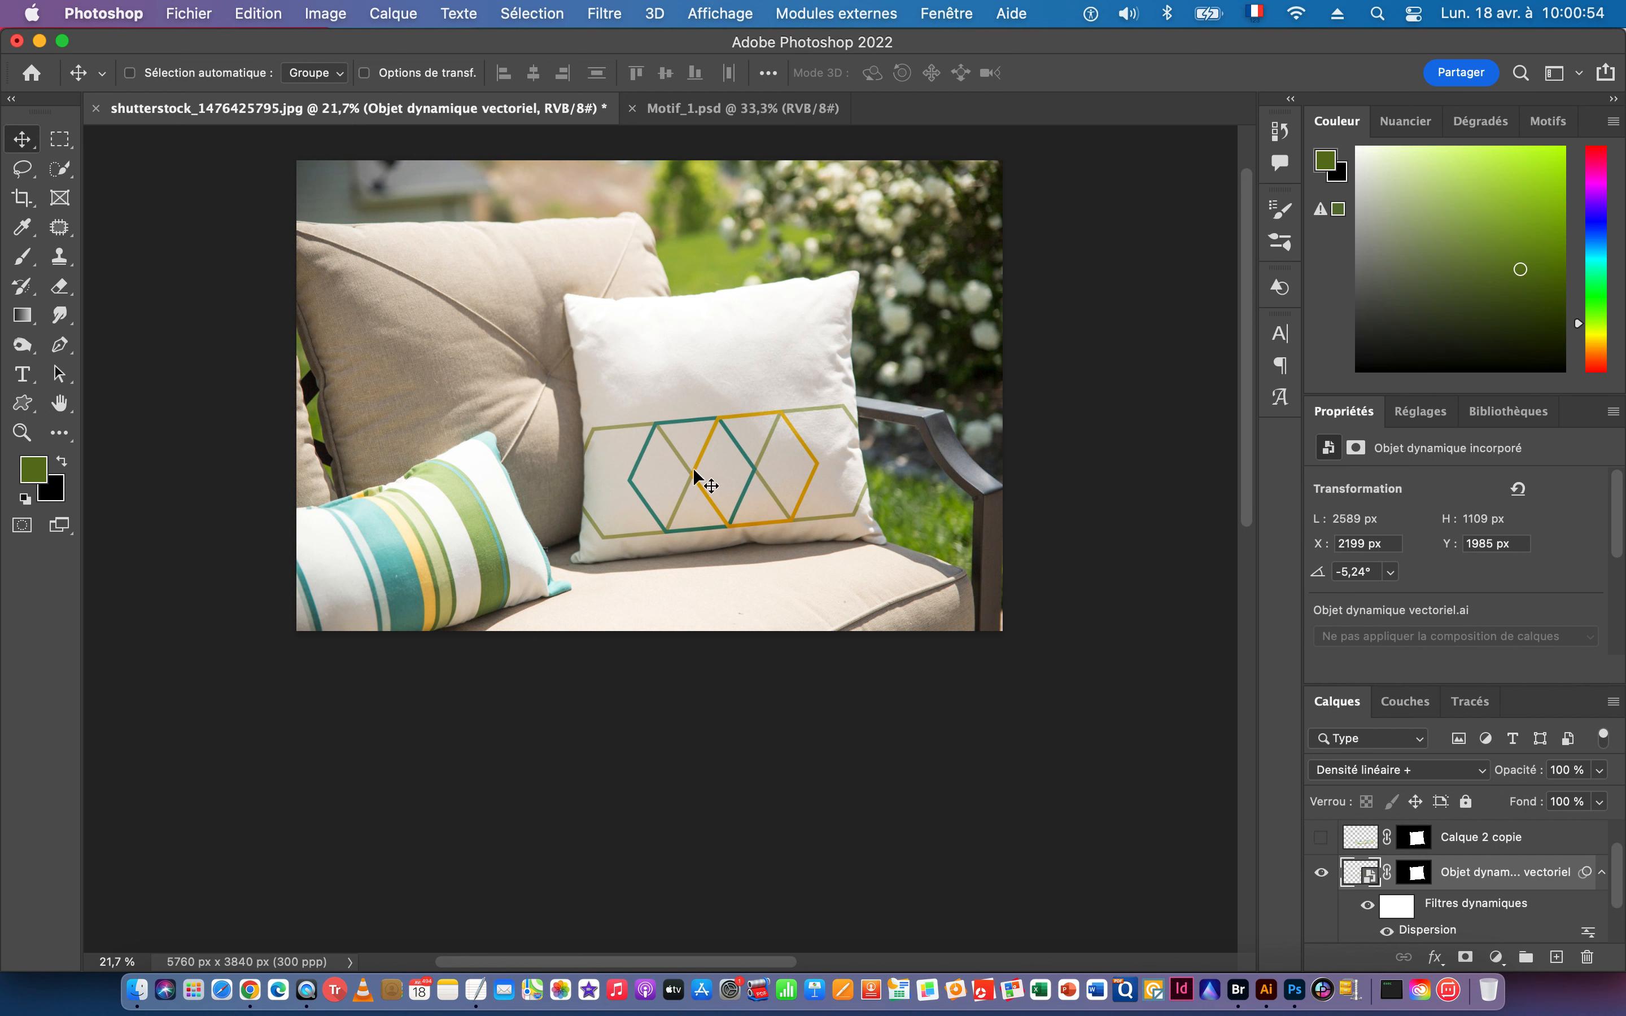
{"action": "mouse_move", "coordinate": [695, 470]}
{"action": "left_mouse_down"}
{"action": "mouse_move", "coordinate": [696, 495]}
{"action": "mouse_move", "coordinate": [686, 420]}
{"action": "mouse_move", "coordinate": [699, 479]}
{"action": "left_mouse_up"}
{"action": "left_click_drag", "start_coordinate": [732, 444], "coordinate": [732, 392]}
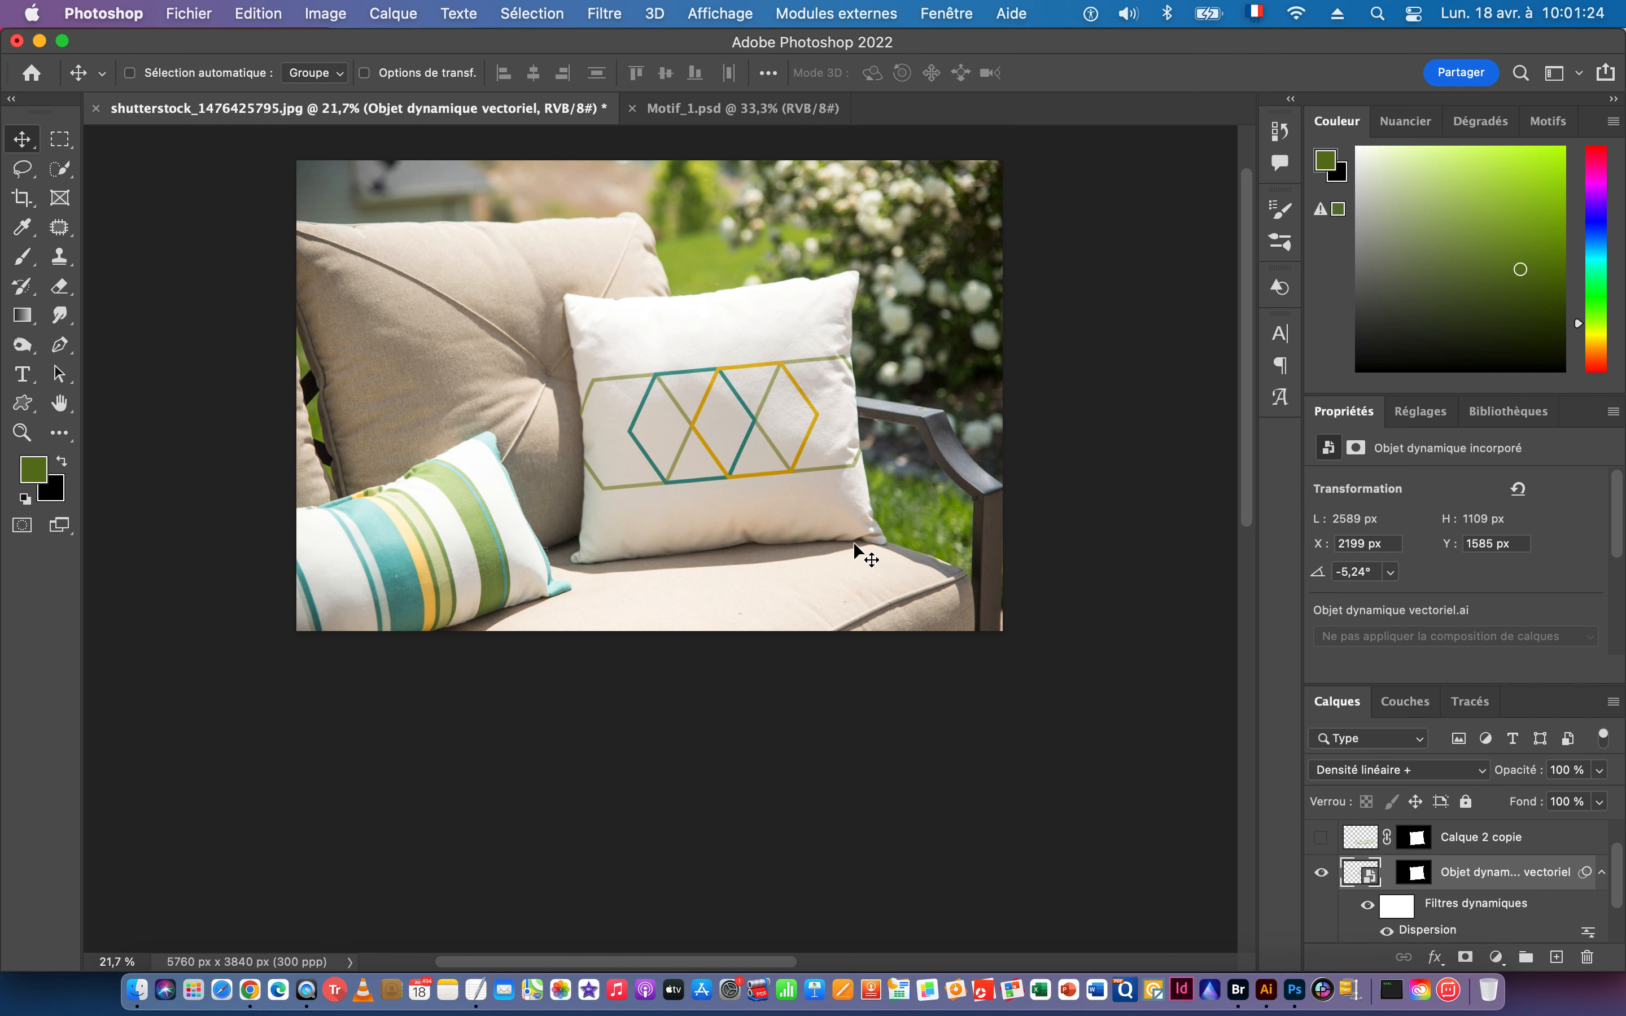
Save a JPEG copy of the hexagon cushion image as Motif_3.jpg in the Appliquer un motif folder.
{"action": "left_click", "coordinate": [188, 15]}
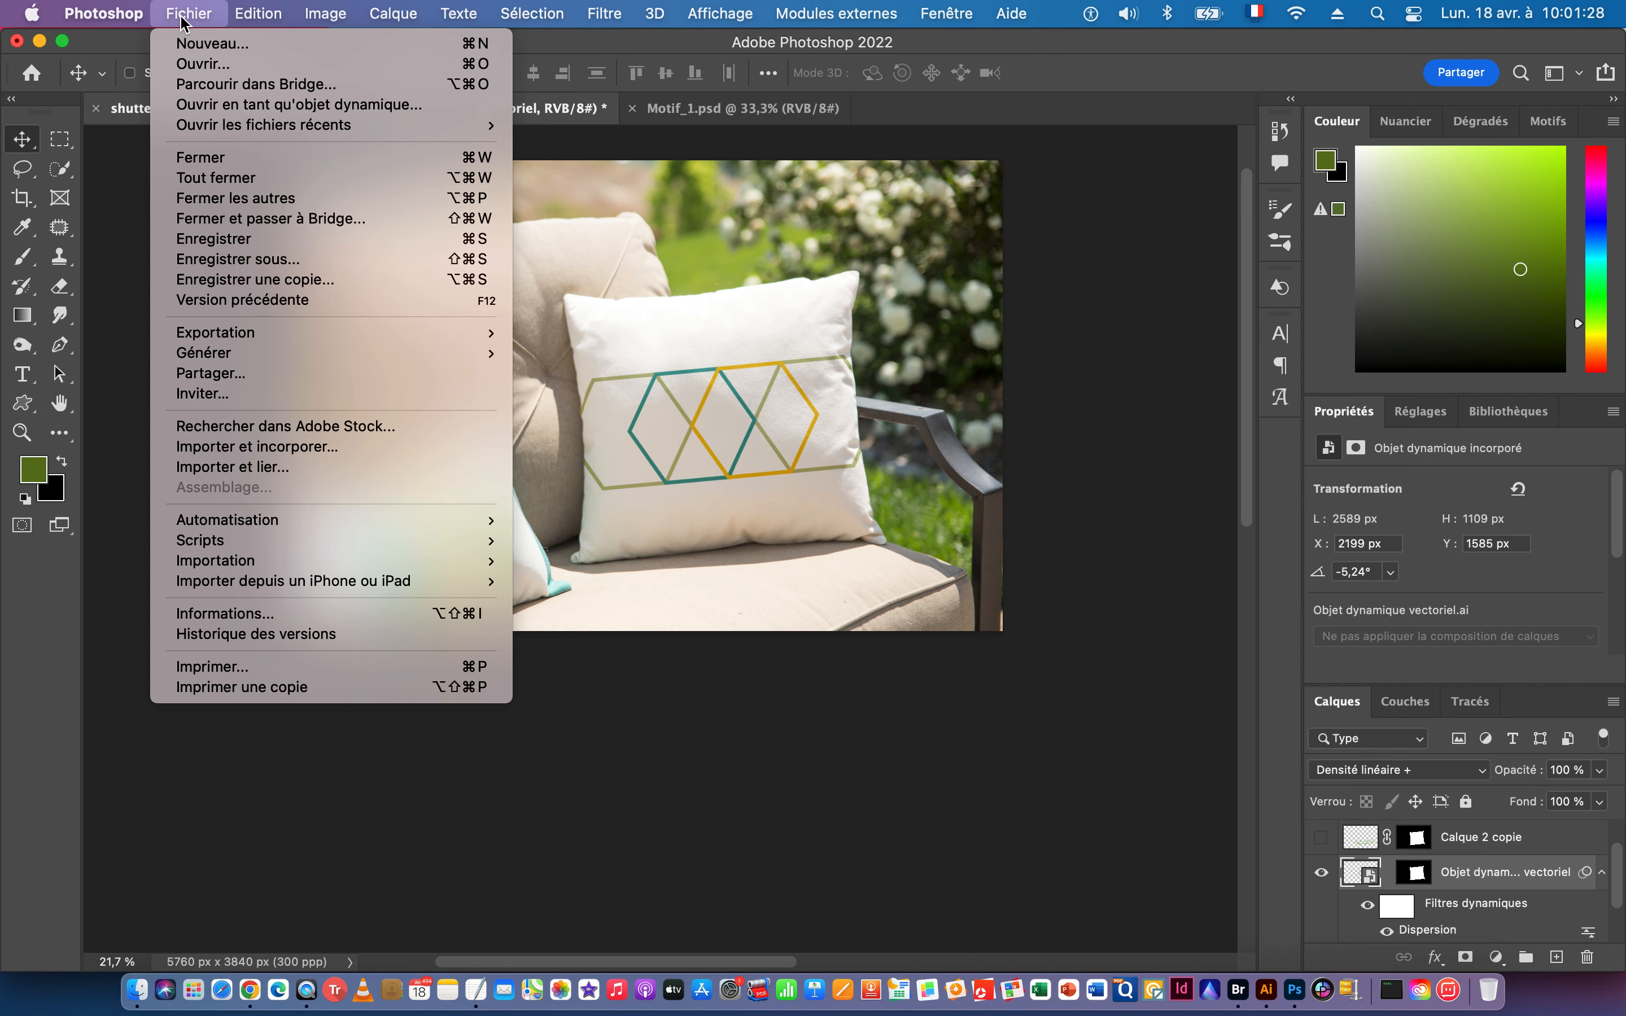
{"action": "left_click", "coordinate": [278, 282]}
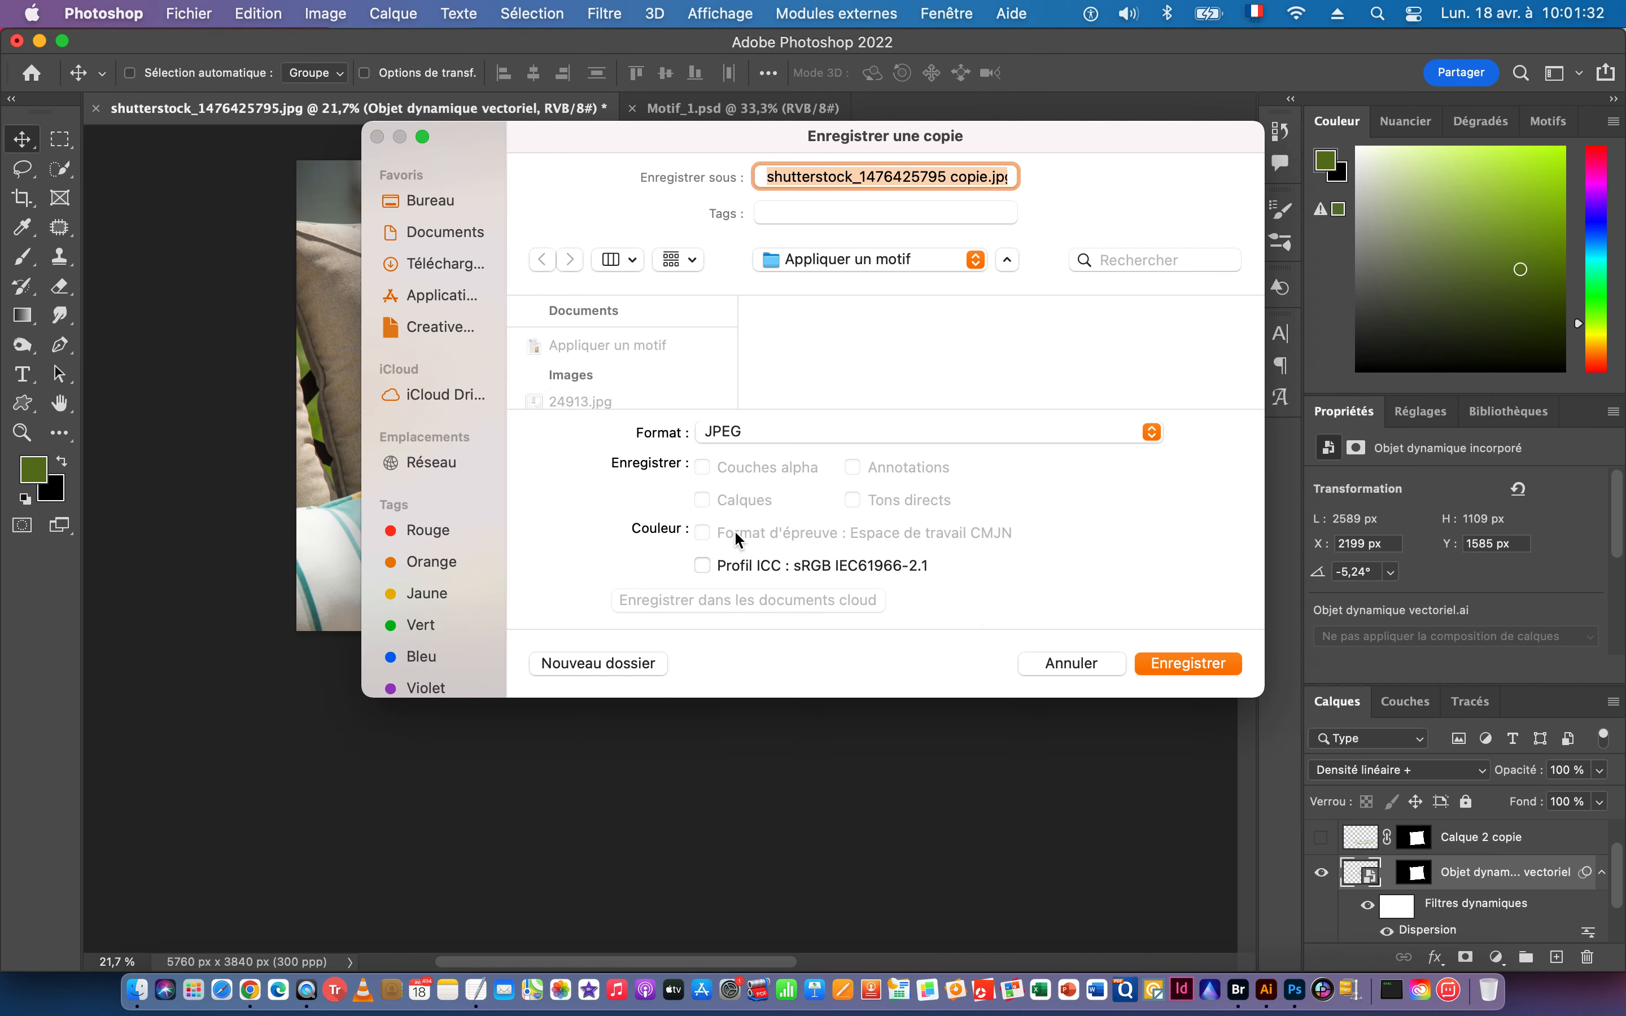
{"action": "scroll", "coordinate": [639, 363], "scroll_direction": "down", "scroll_amount": 3}
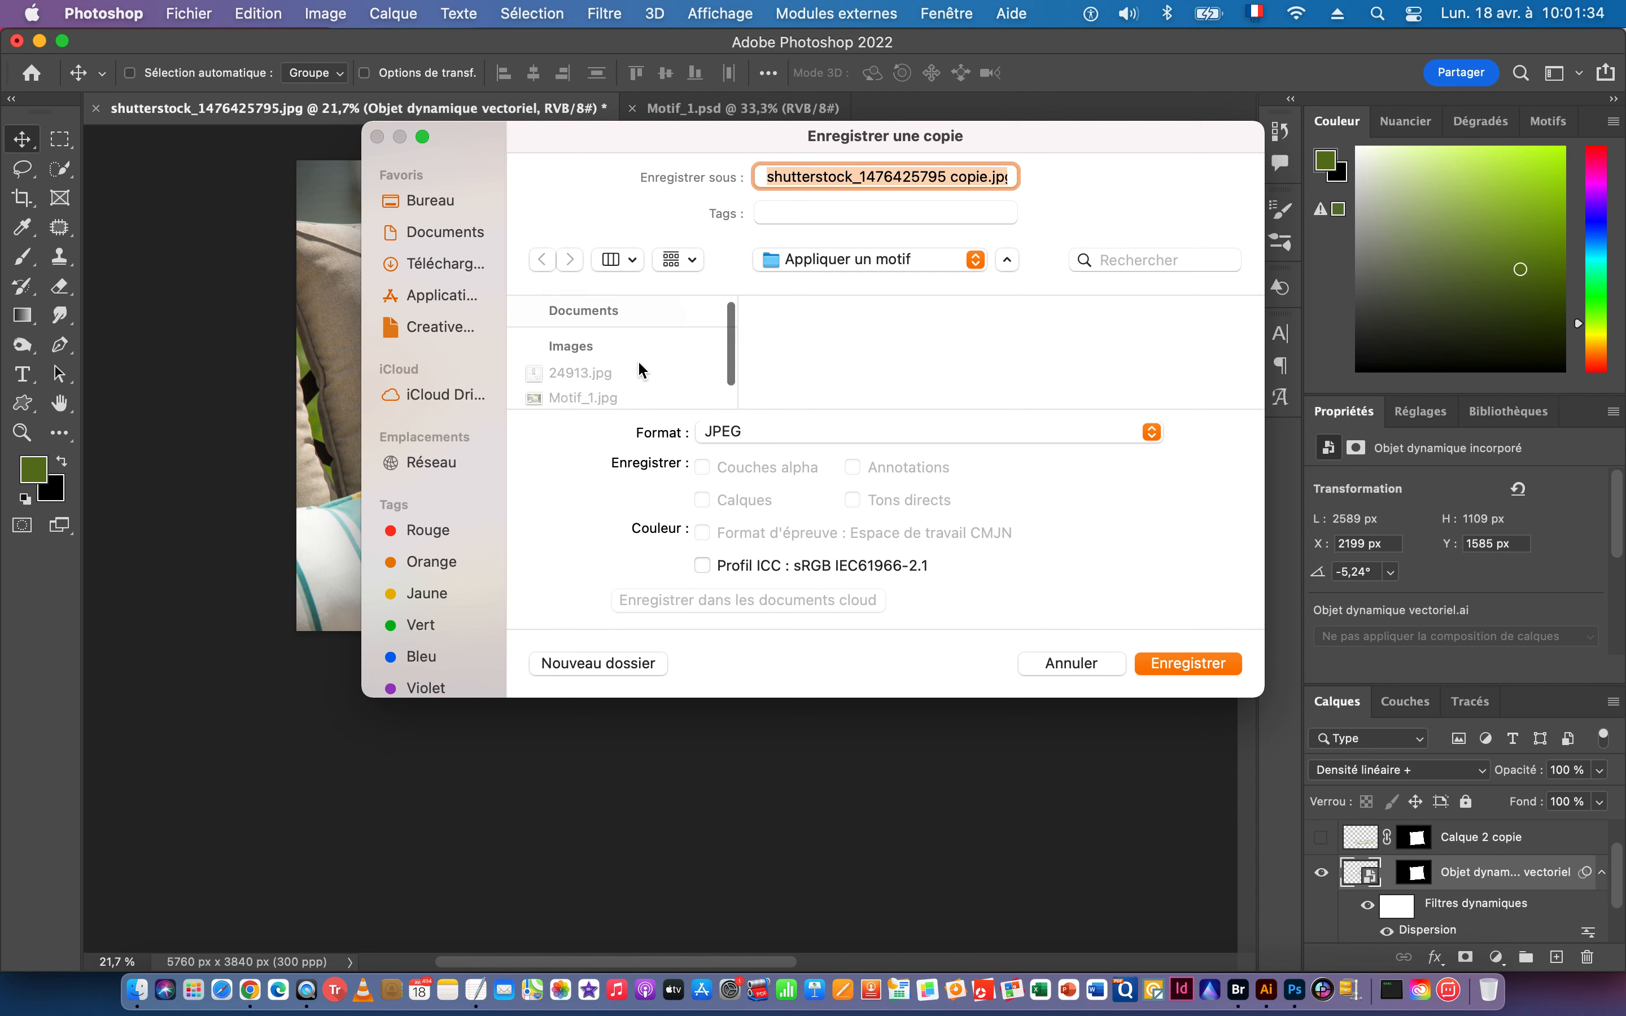
{"action": "left_click", "coordinate": [598, 360]}
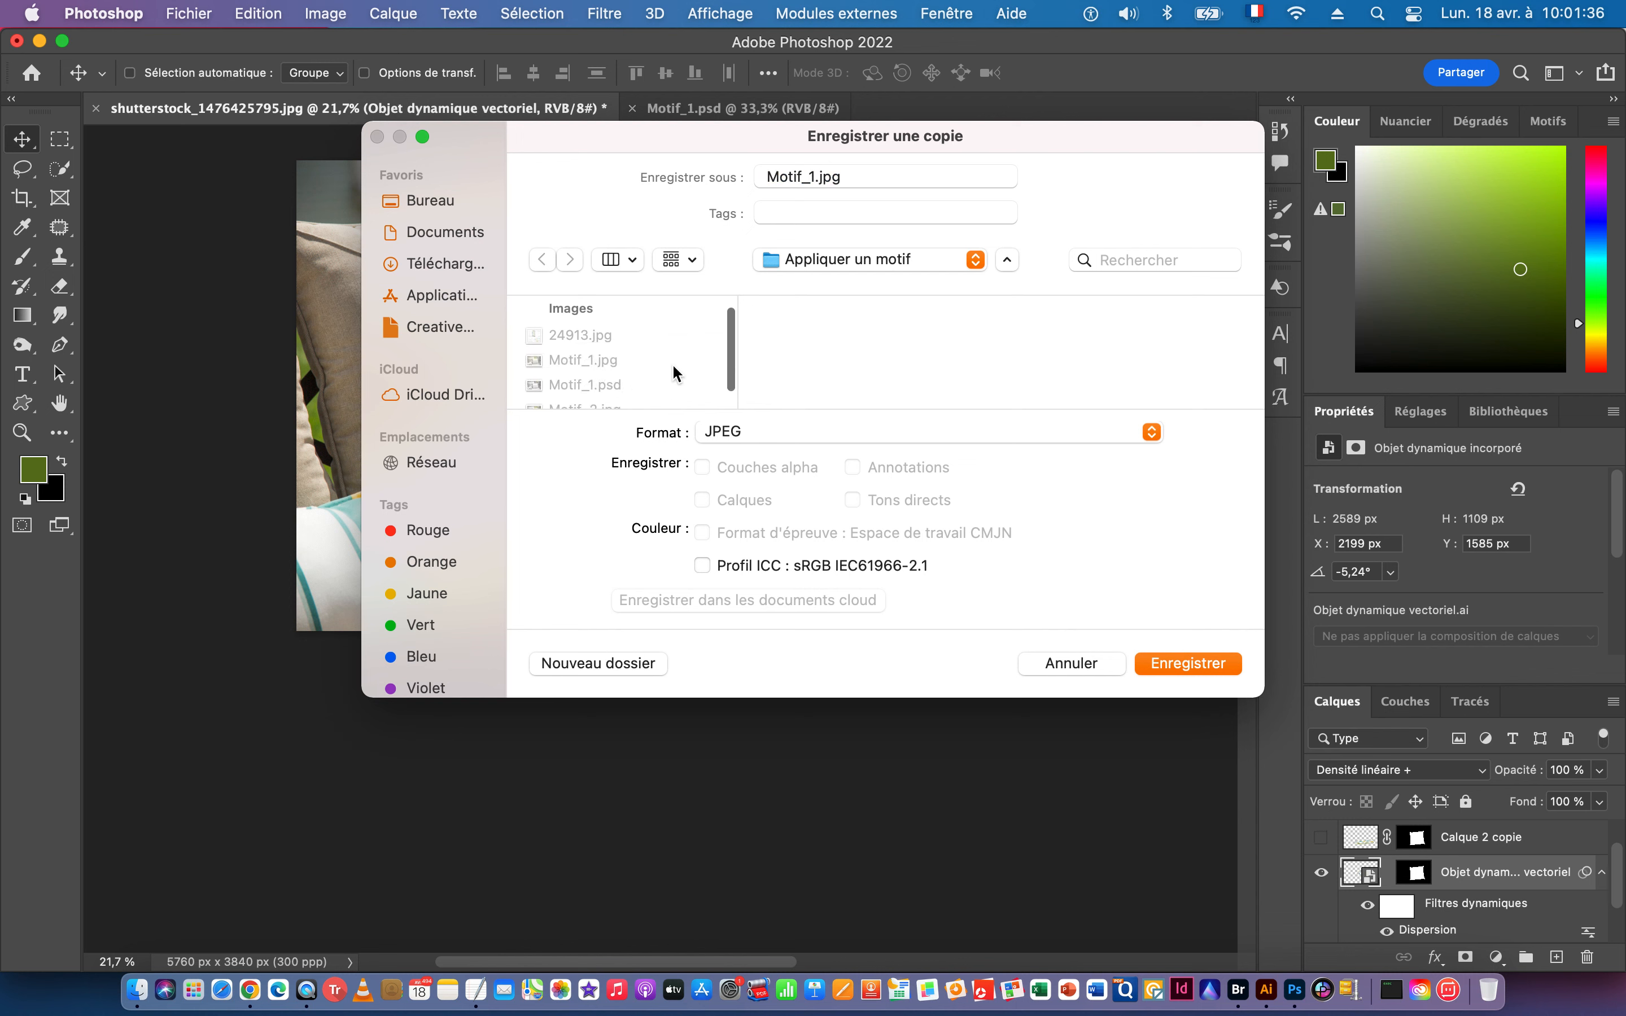
{"action": "left_click", "coordinate": [815, 177]}
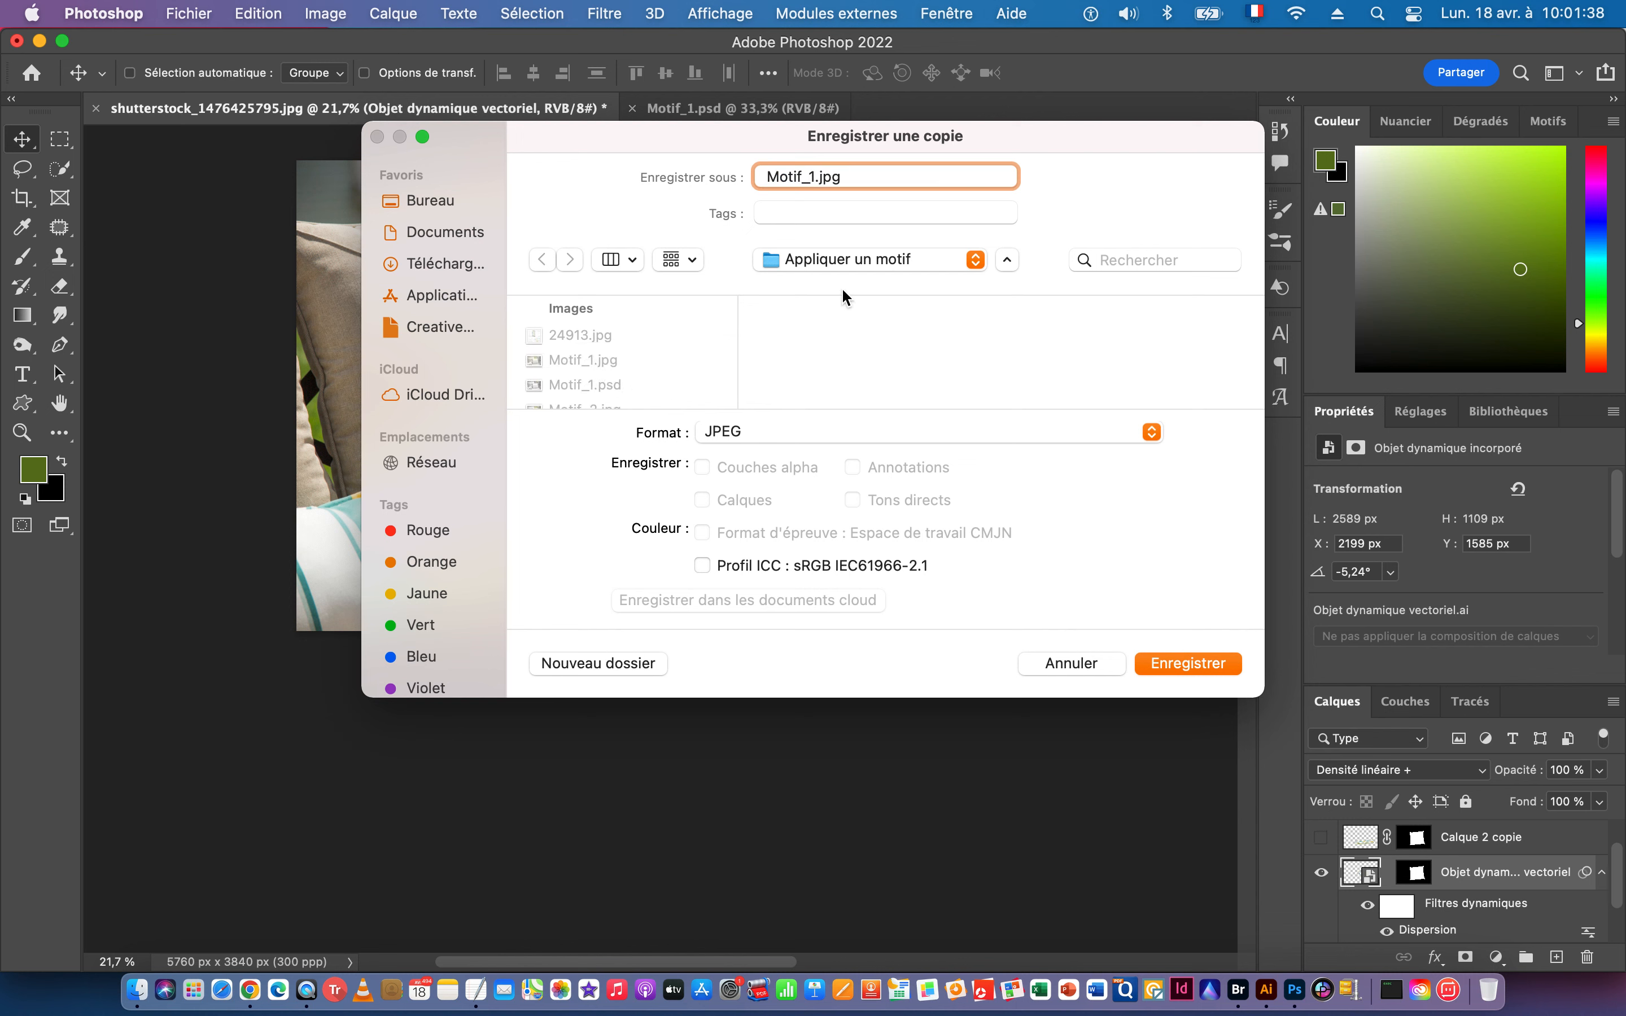
{"action": "key", "text": "BackSpace"}
{"action": "scroll", "coordinate": [636, 388], "scroll_direction": "down", "scroll_amount": 2}
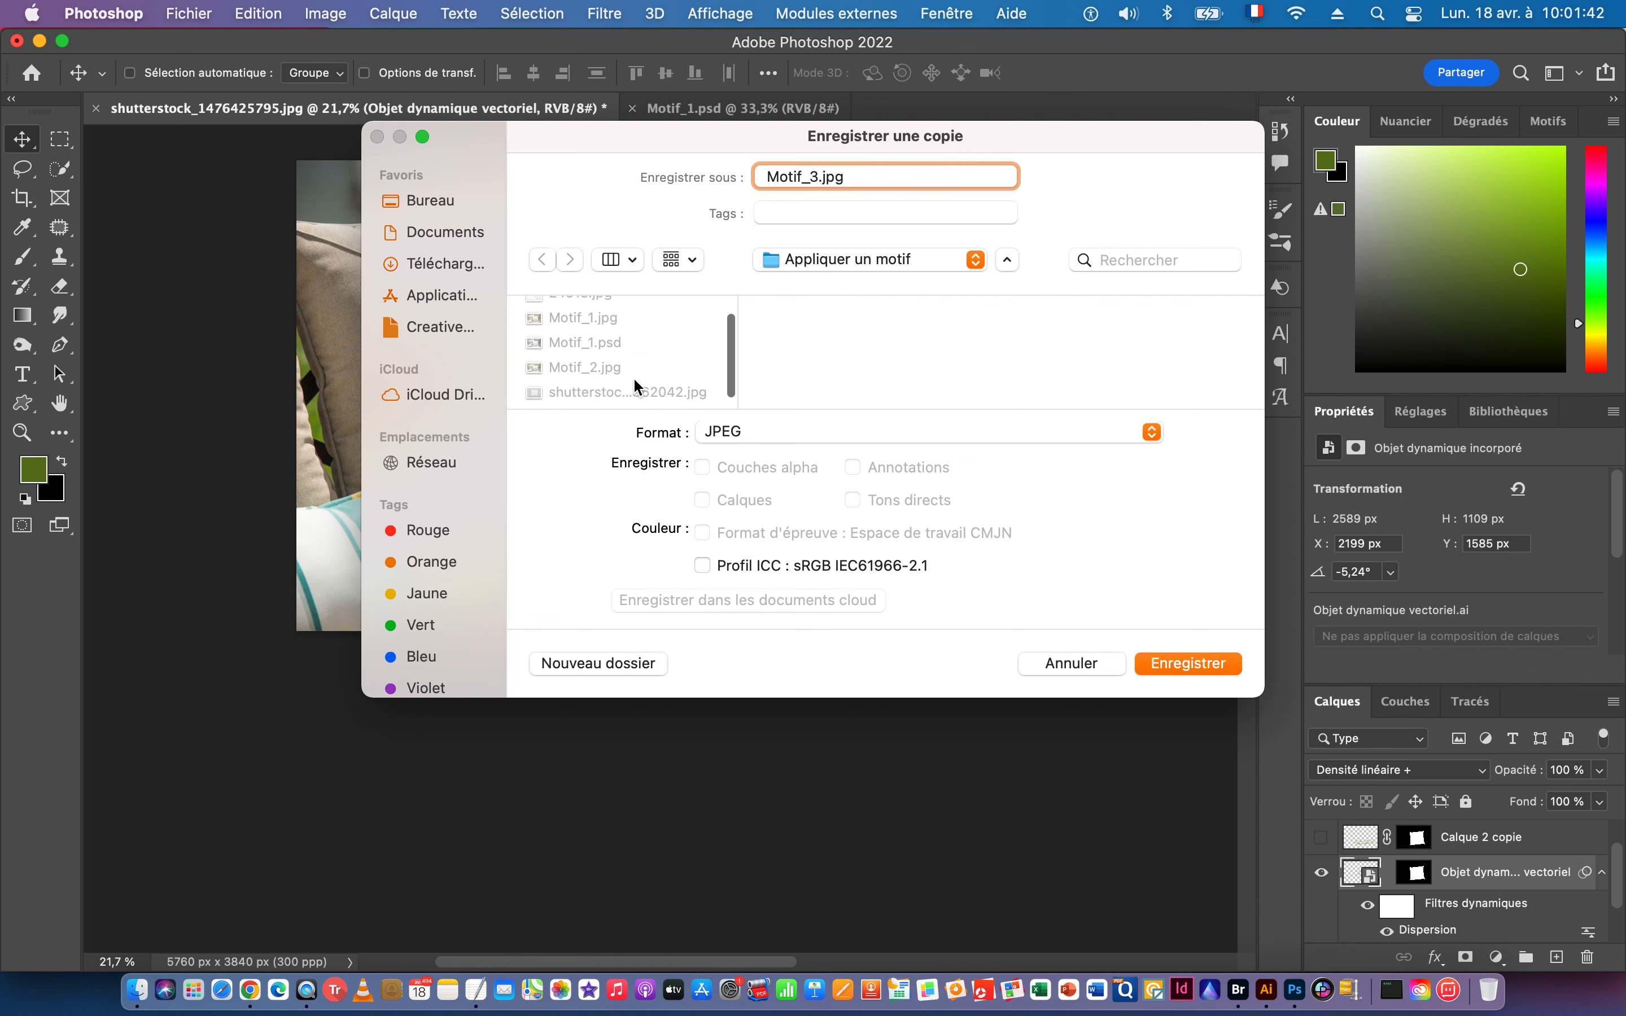
{"action": "left_click", "coordinate": [1189, 664]}
{"action": "left_click", "coordinate": [931, 254]}
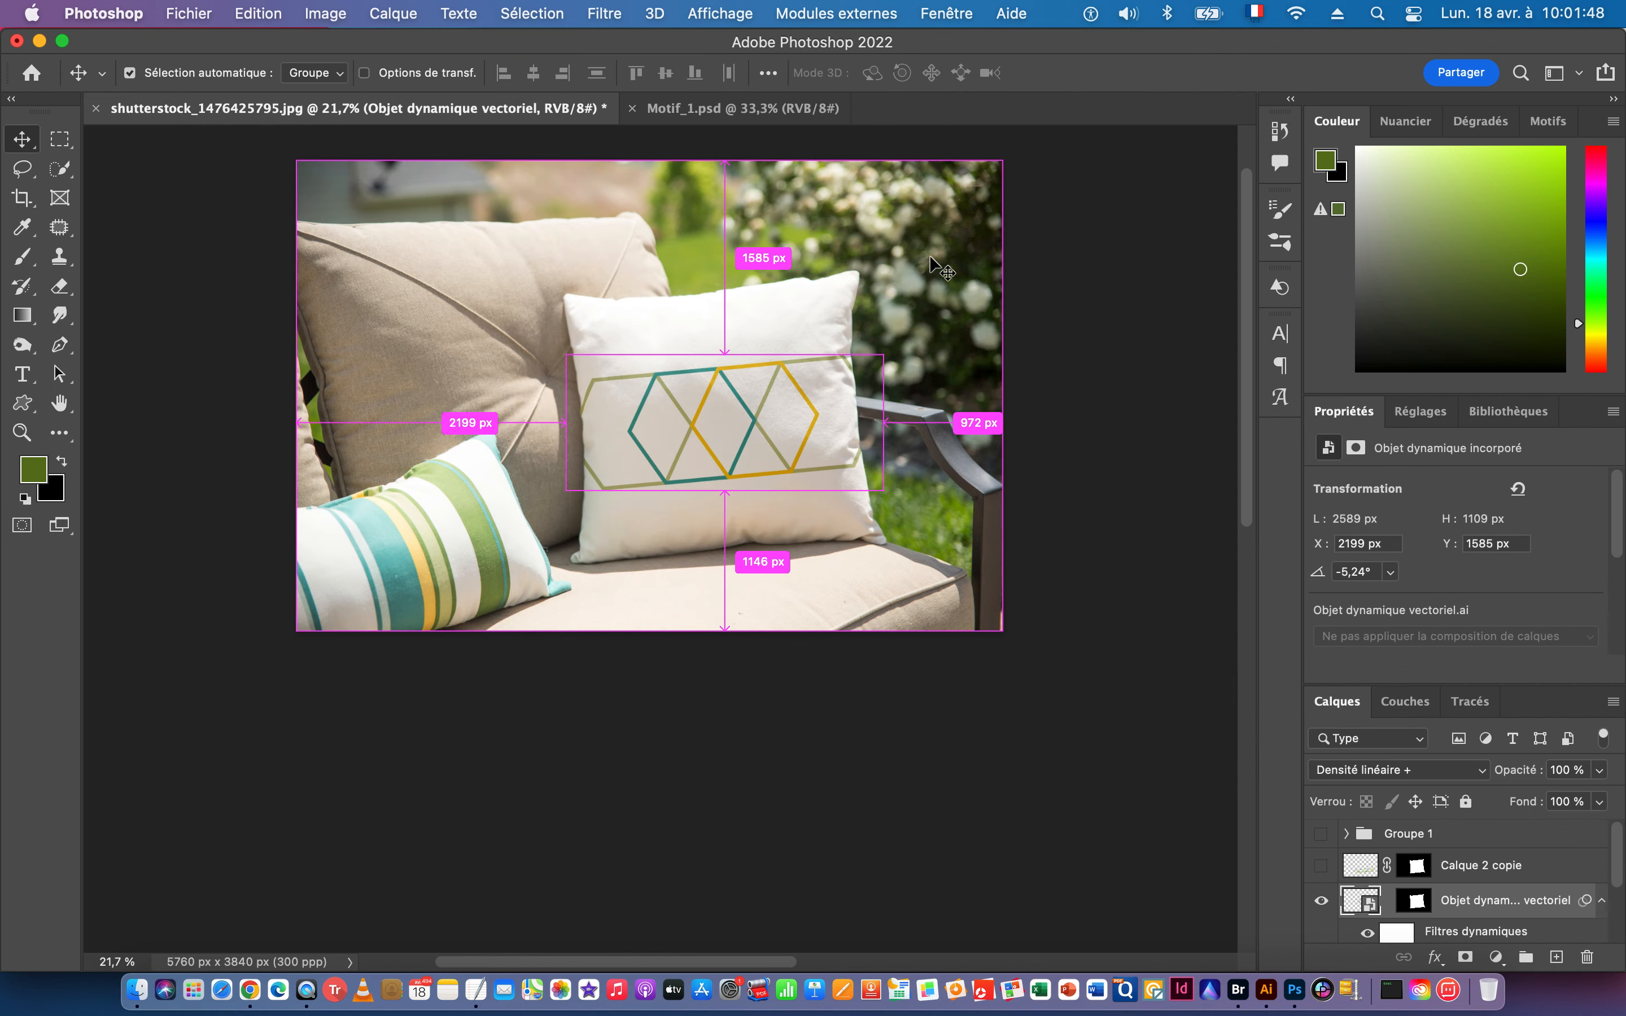
Switch to Illustrator and move the small original cushion photo together with the five colour swatches off the artboard to its right.
{"action": "key", "text": "super+Tab"}
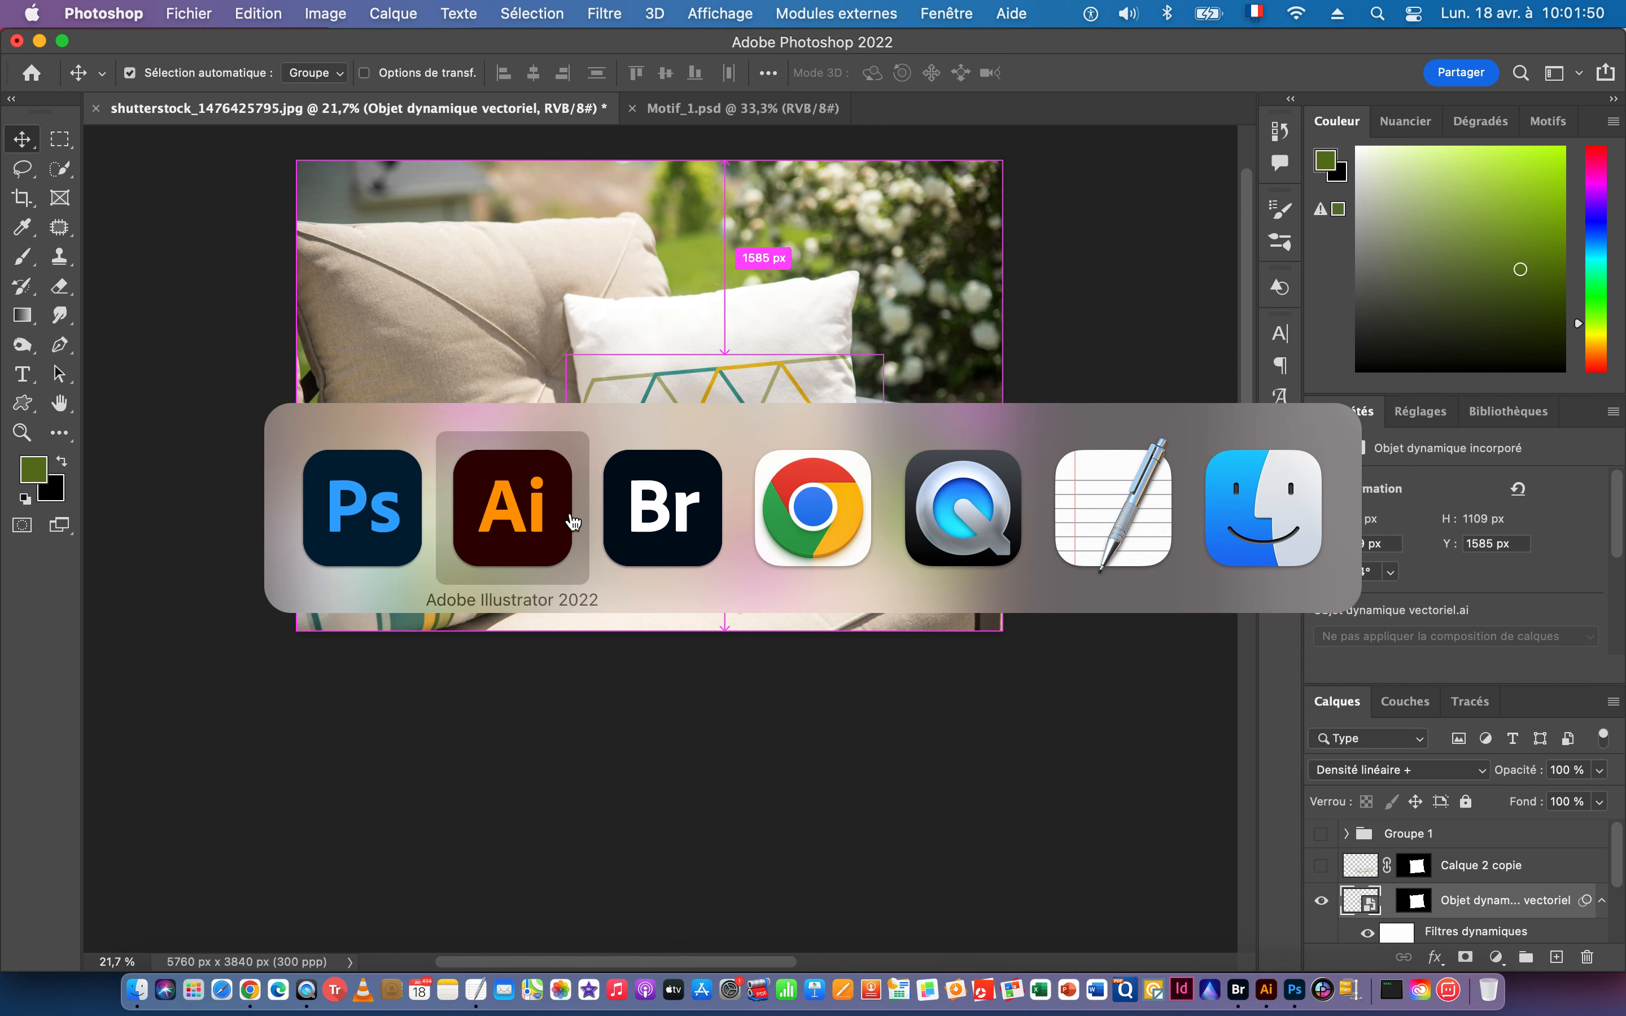
{"action": "left_click", "coordinate": [516, 513]}
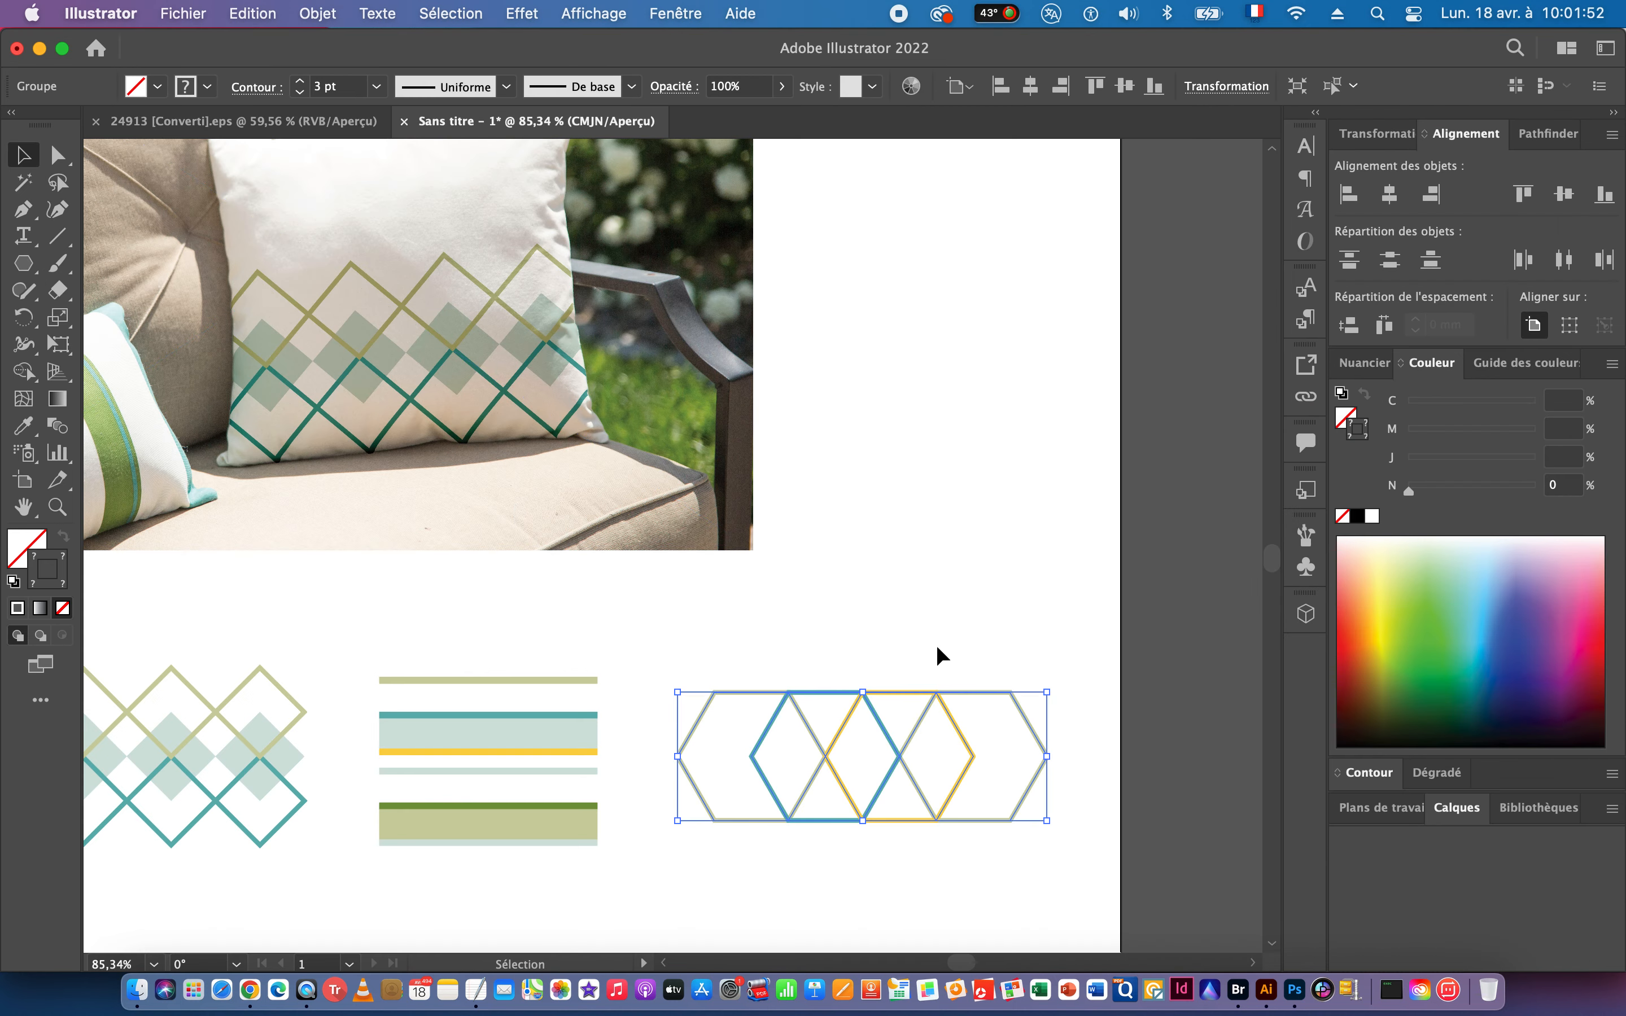
{"action": "scroll", "coordinate": [730, 626], "scroll_direction": "down", "scroll_amount": 5}
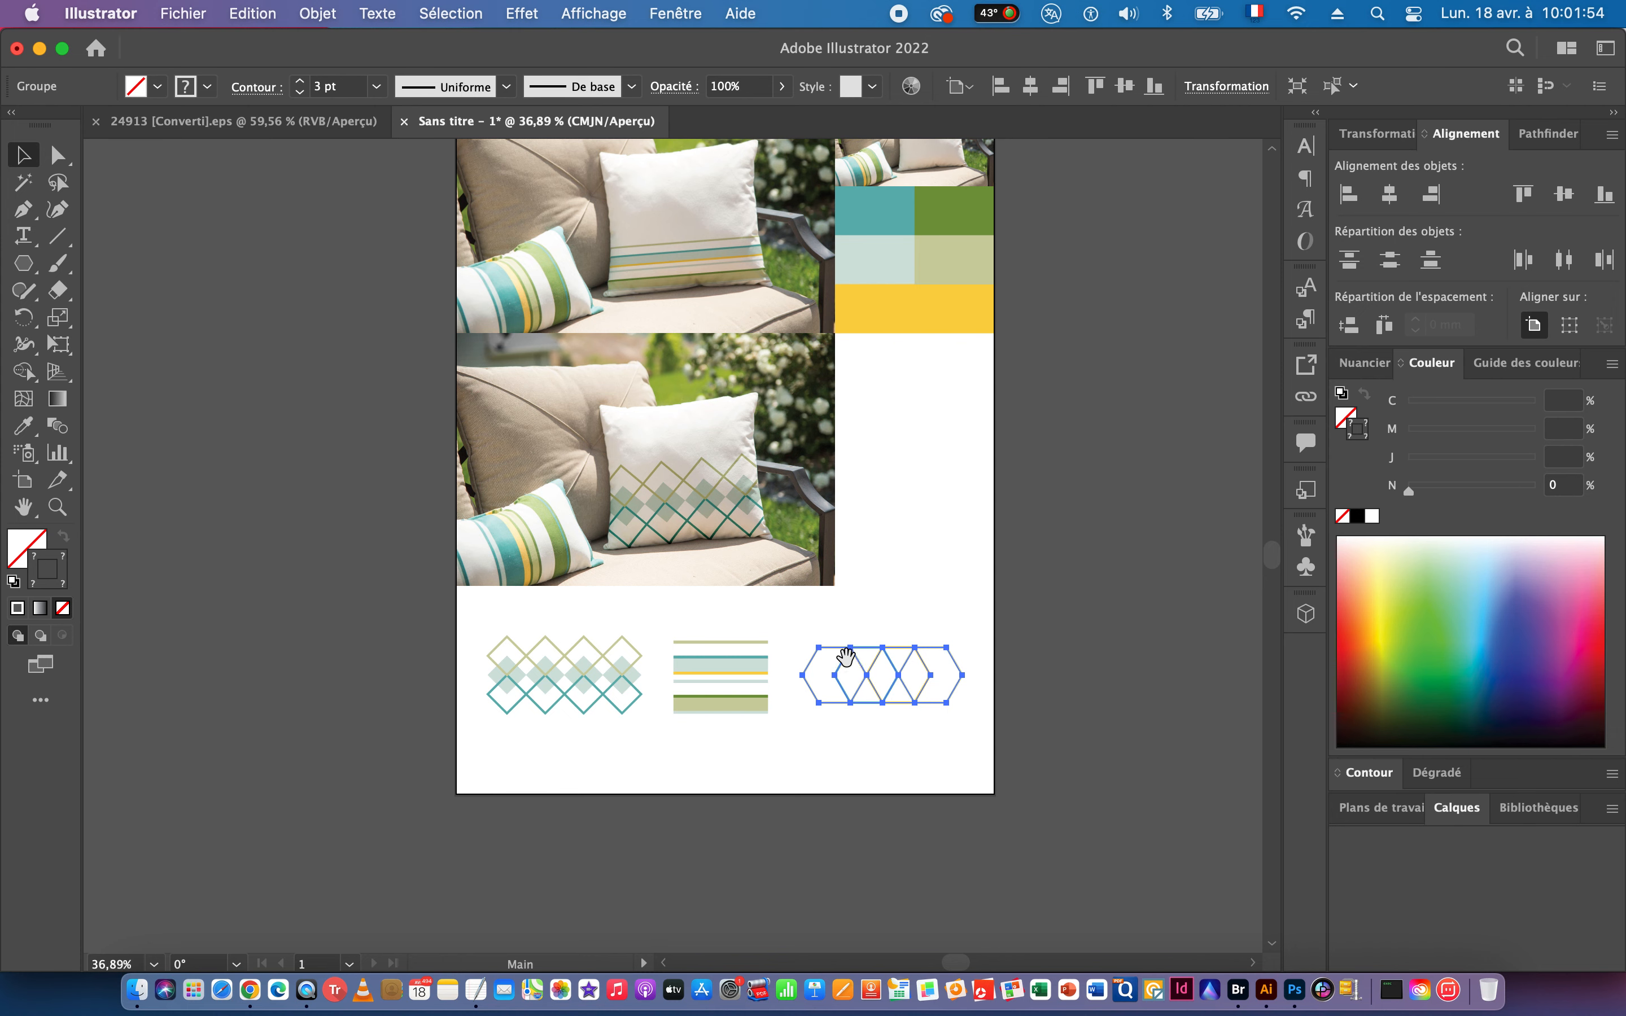
{"action": "left_click_drag", "start_coordinate": [915, 750], "coordinate": [883, 824]}
{"action": "left_click", "coordinate": [882, 824]}
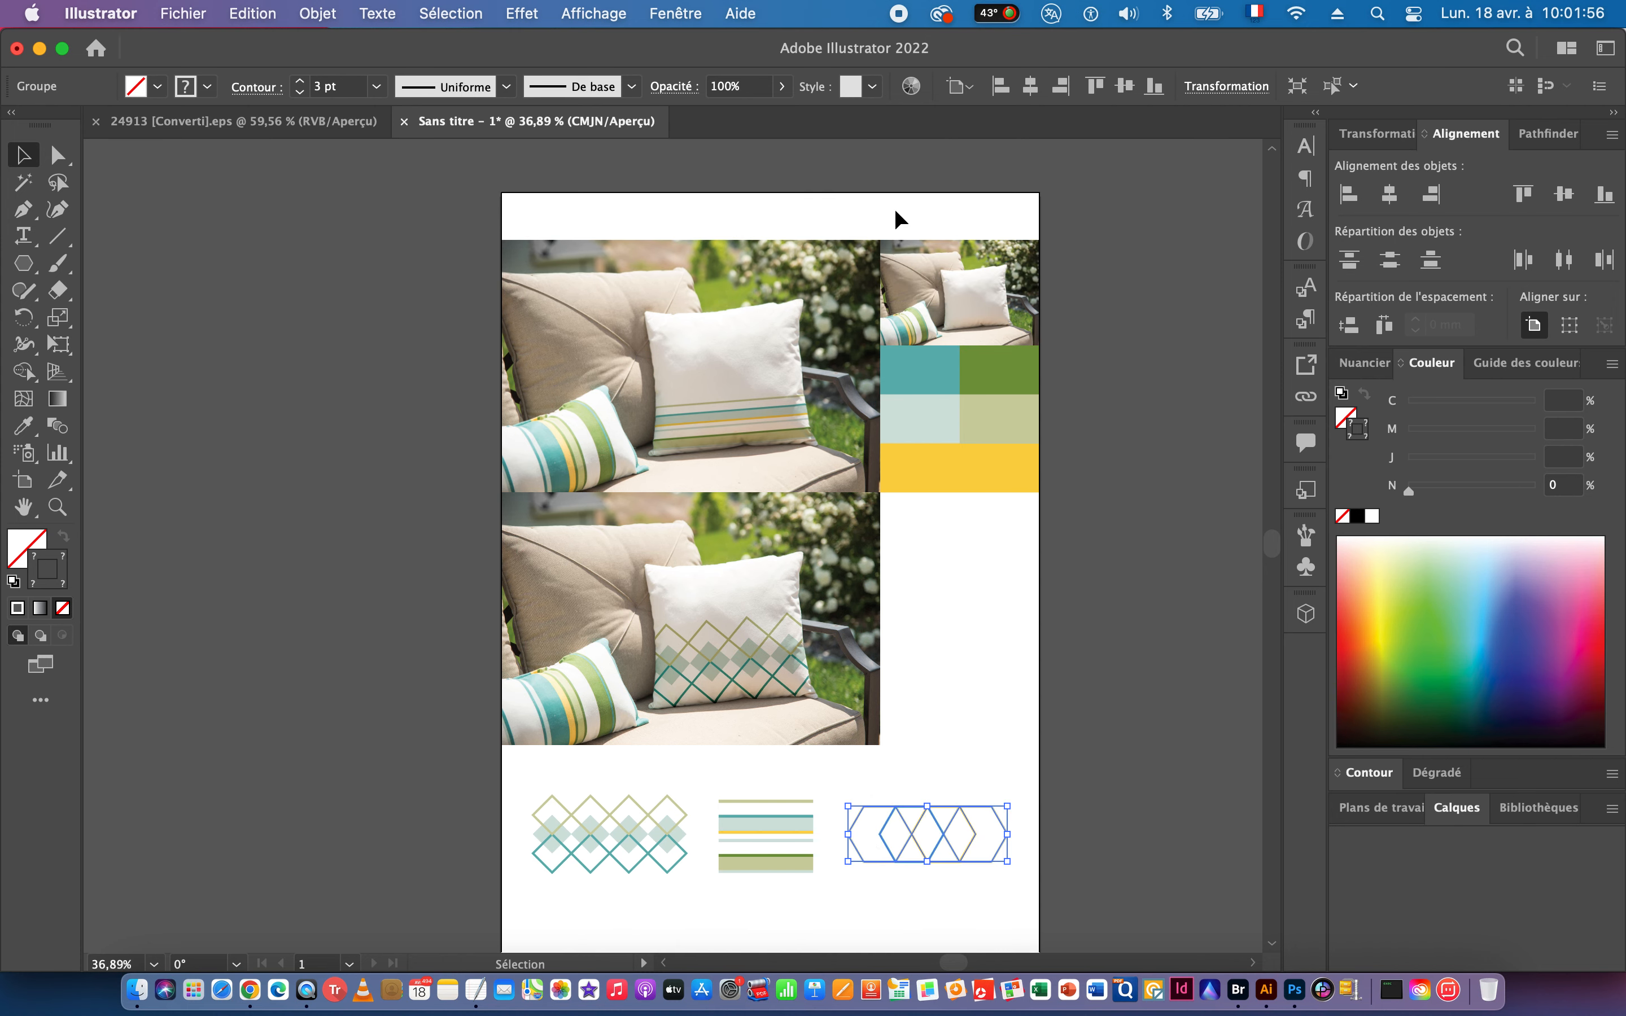
{"action": "left_click_drag", "start_coordinate": [892, 208], "coordinate": [1045, 490]}
{"action": "scroll", "coordinate": [860, 417], "scroll_direction": "right", "scroll_amount": 5}
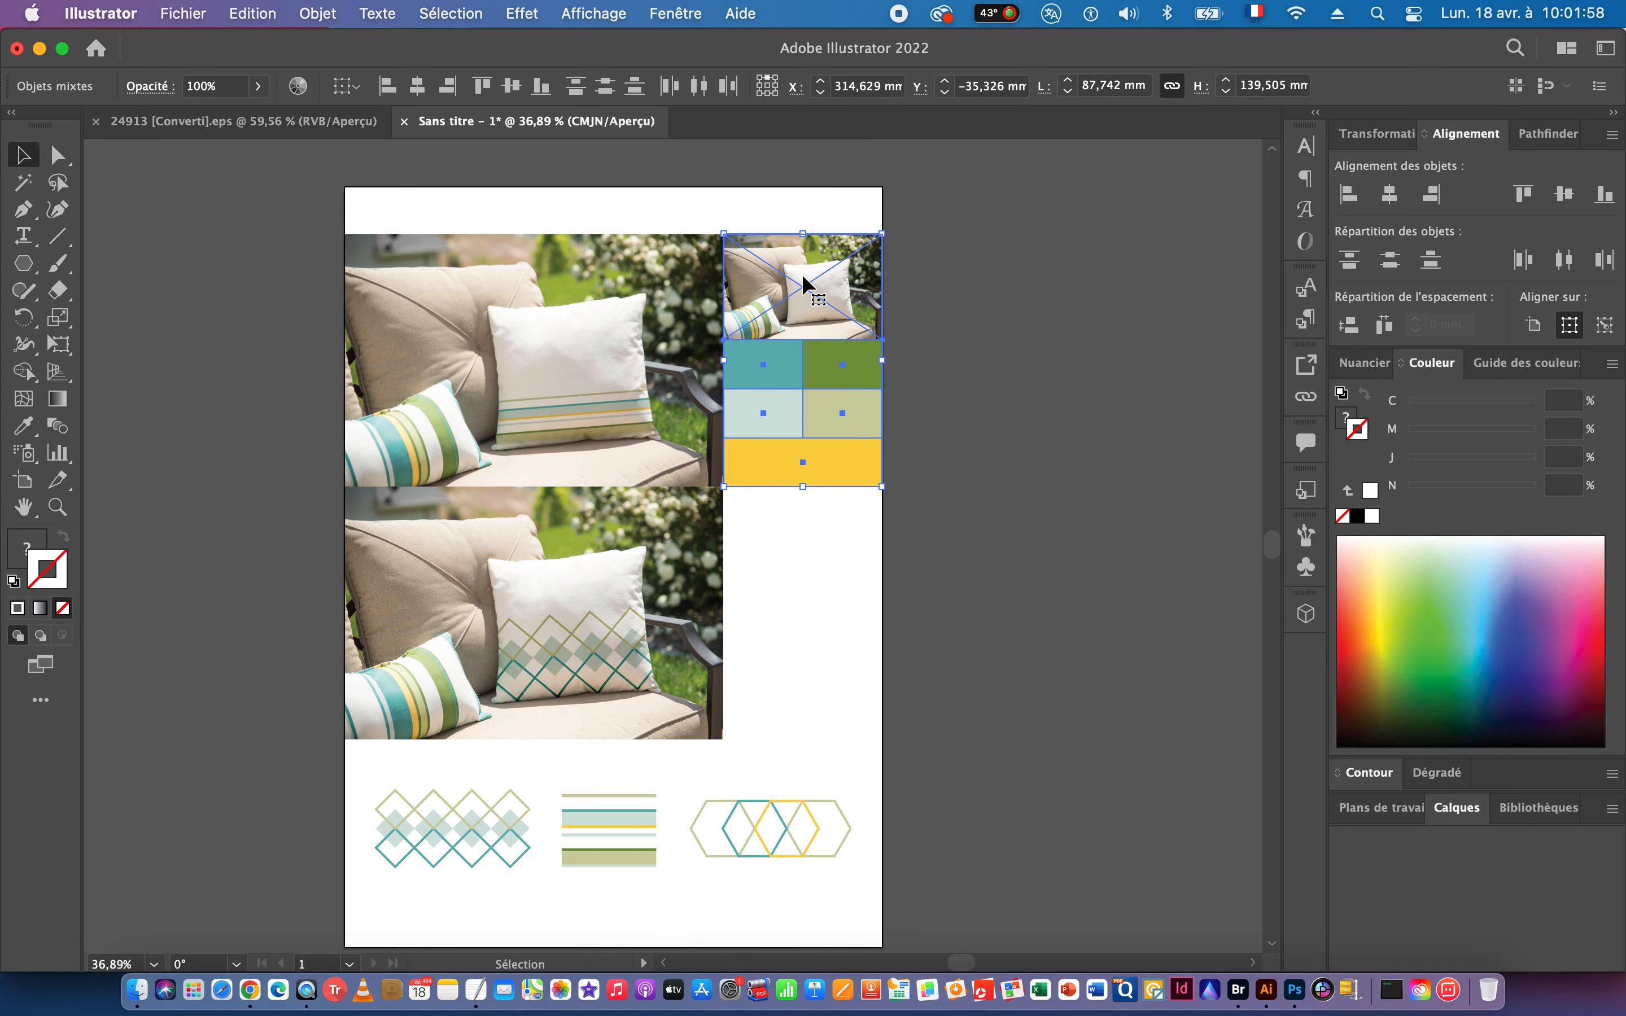
{"action": "left_click", "coordinate": [817, 283]}
{"action": "left_click_drag", "start_coordinate": [1035, 296], "coordinate": [1075, 300]}
{"action": "left_click_drag", "start_coordinate": [820, 529], "coordinate": [874, 454]}
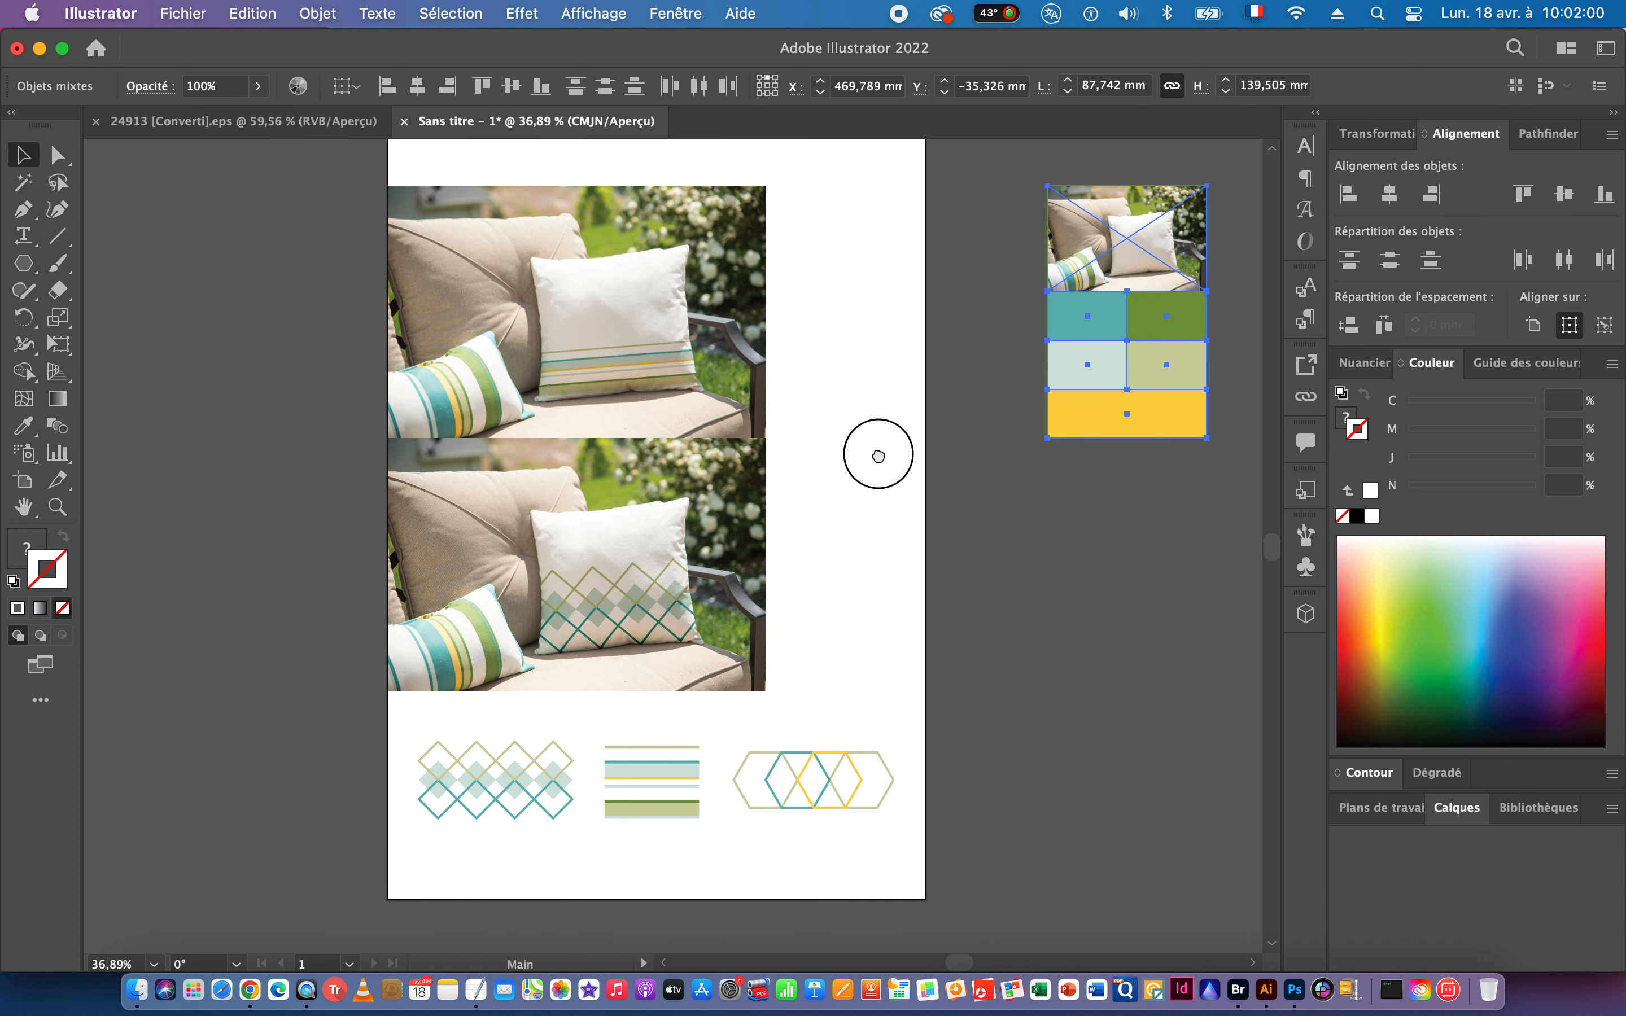
Scale the striped and diamond cushion photos down together proportionally, keeping their shared top-left corner in place.
{"action": "left_click_drag", "start_coordinate": [779, 479], "coordinate": [873, 599]}
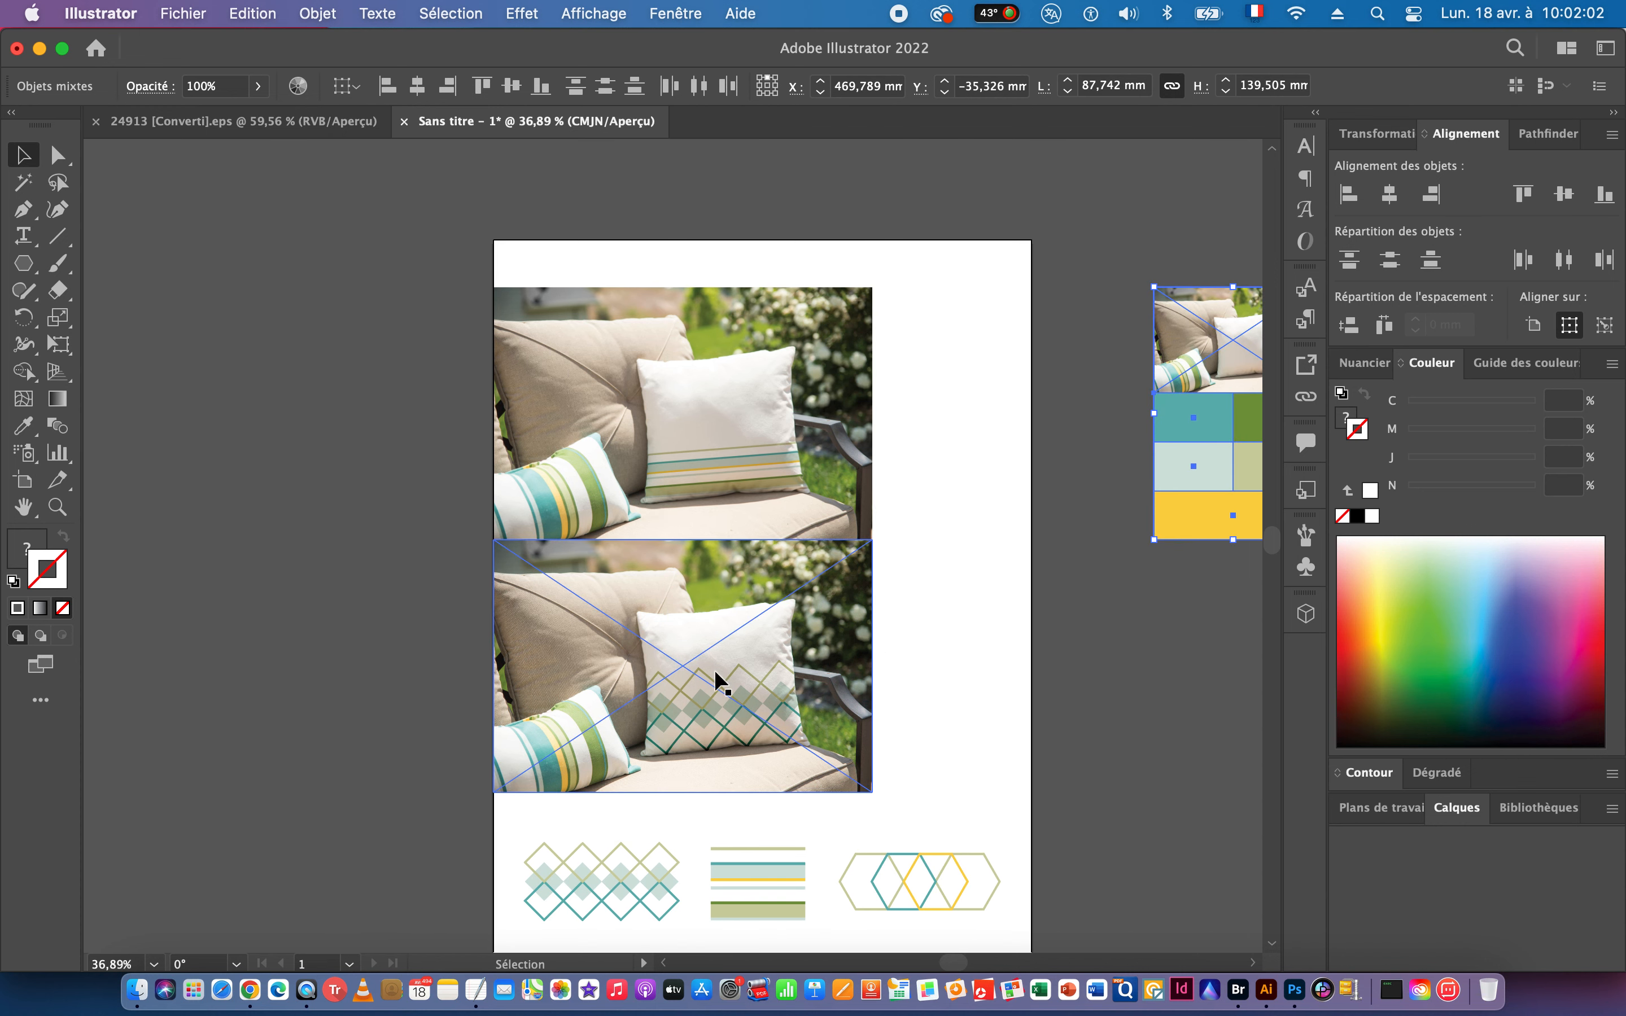
{"action": "left_click", "coordinate": [678, 609]}
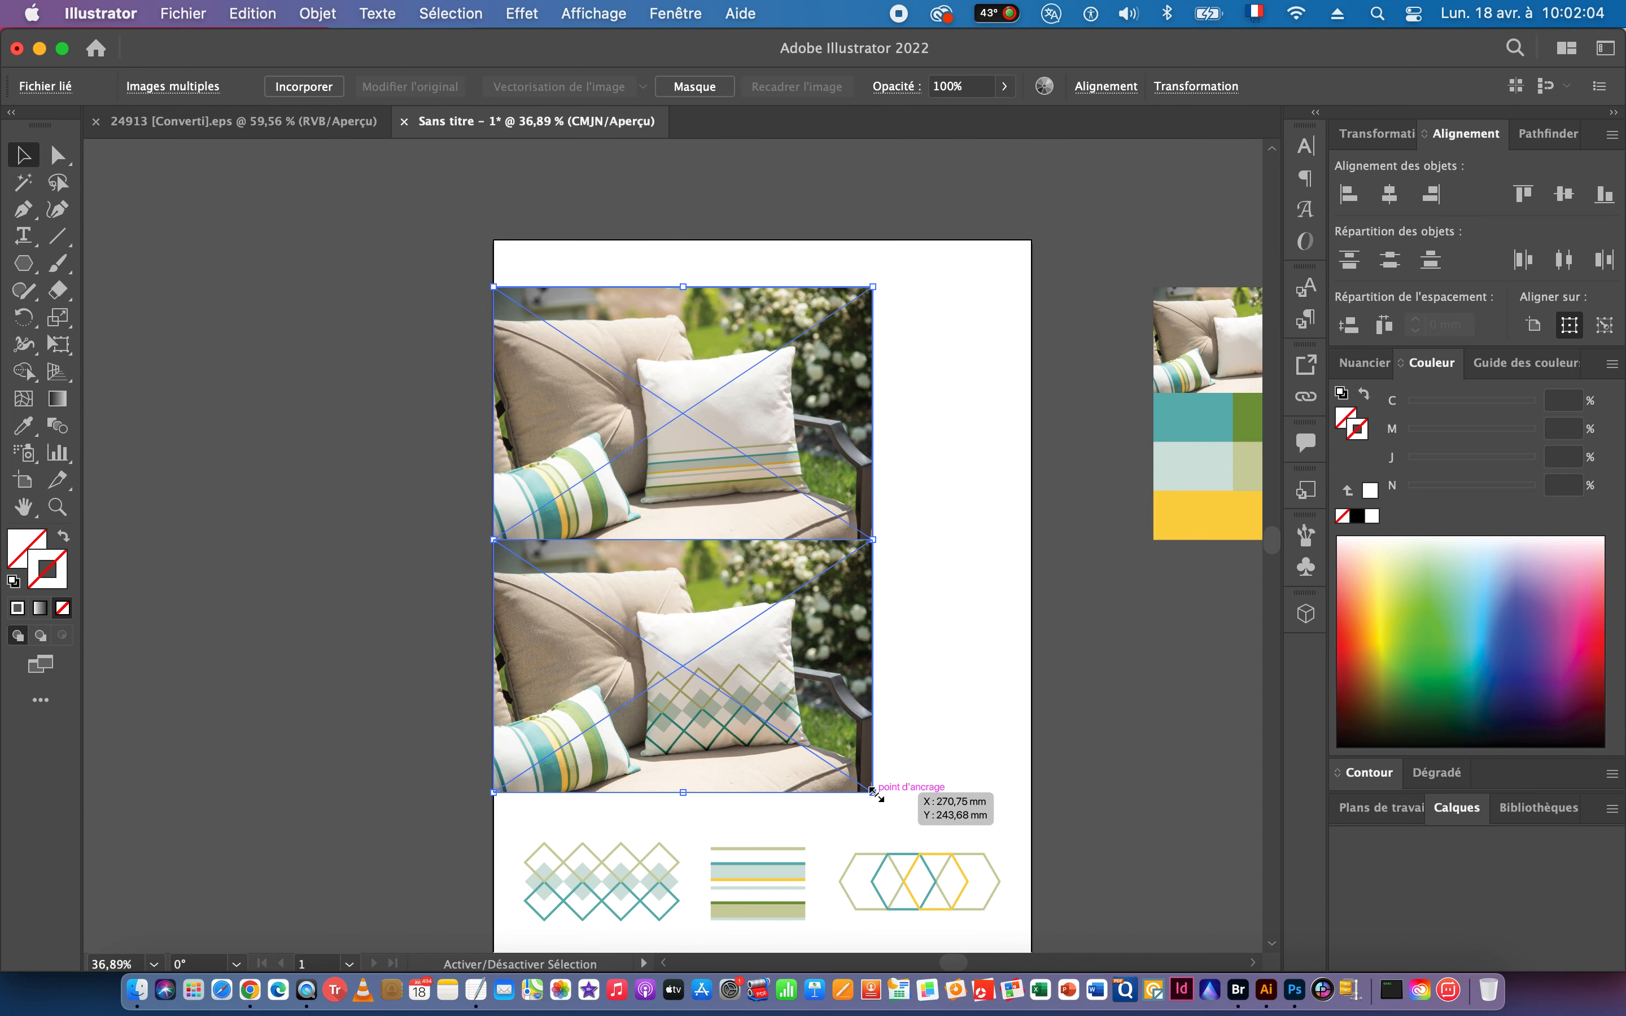
{"action": "left_click_drag", "start_coordinate": [874, 794], "coordinate": [788, 679]}
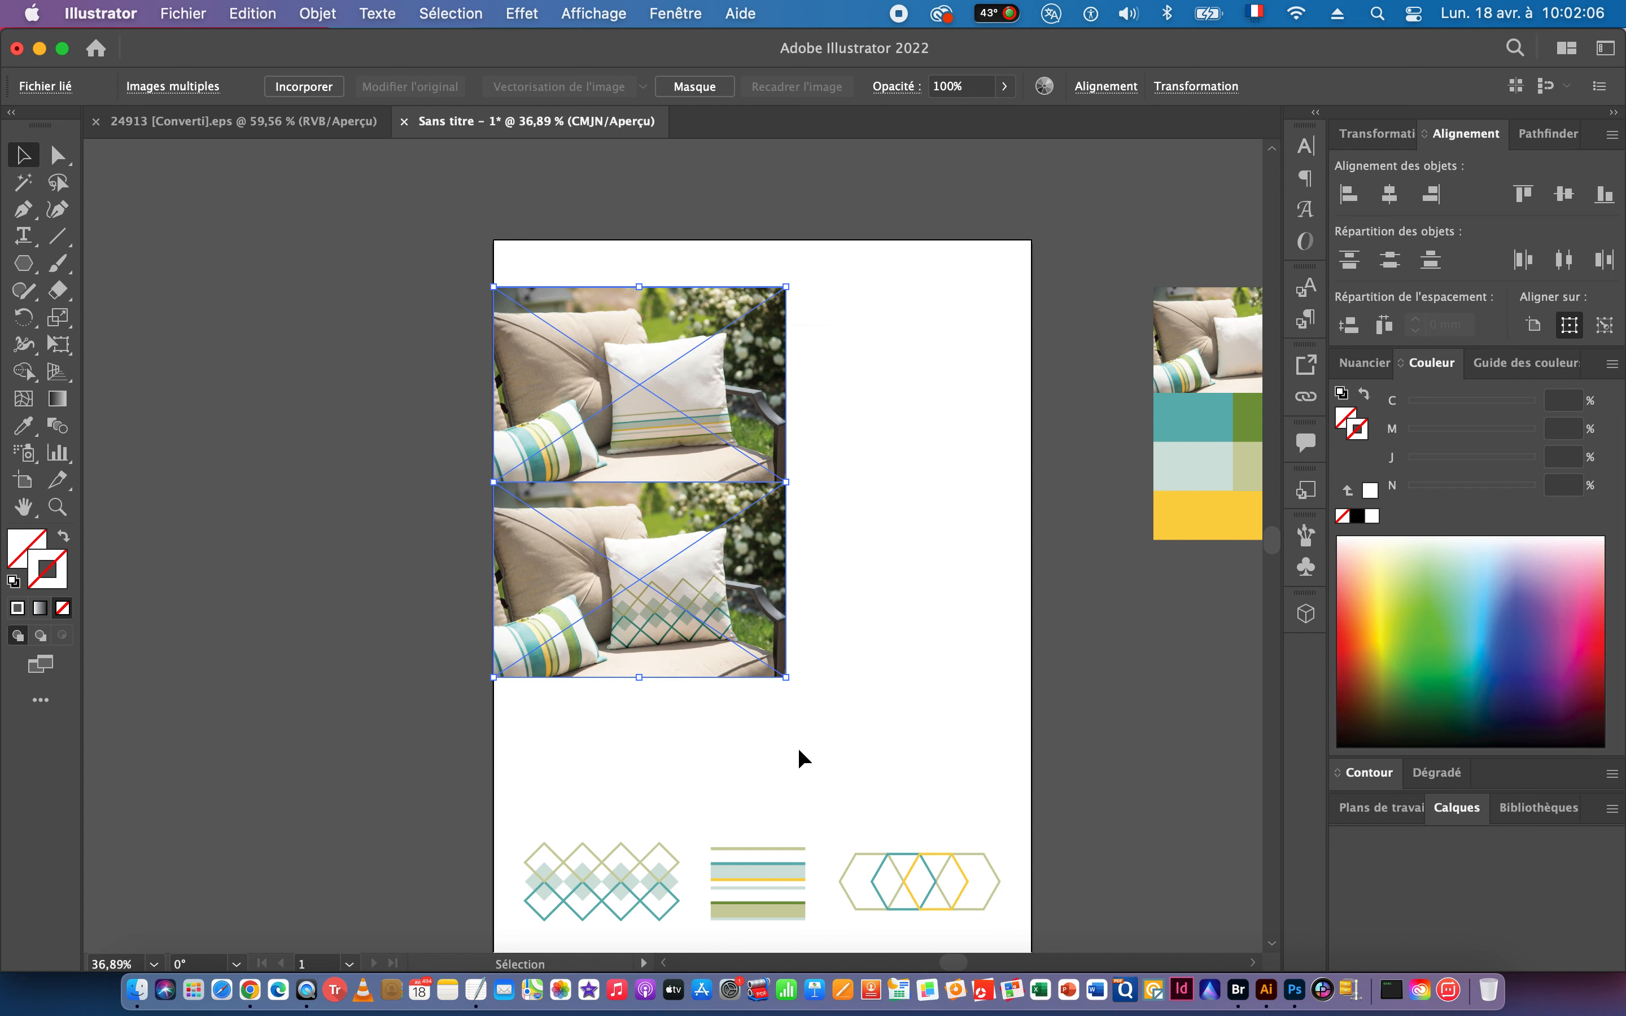
Place Motif_3.jpg from the Appliquer un motif folder in Bridge into the Illustrator document and scale it down proportionally.
{"action": "scroll", "coordinate": [799, 751], "scroll_direction": "down", "scroll_amount": 4}
{"action": "left_click", "coordinate": [427, 514]}
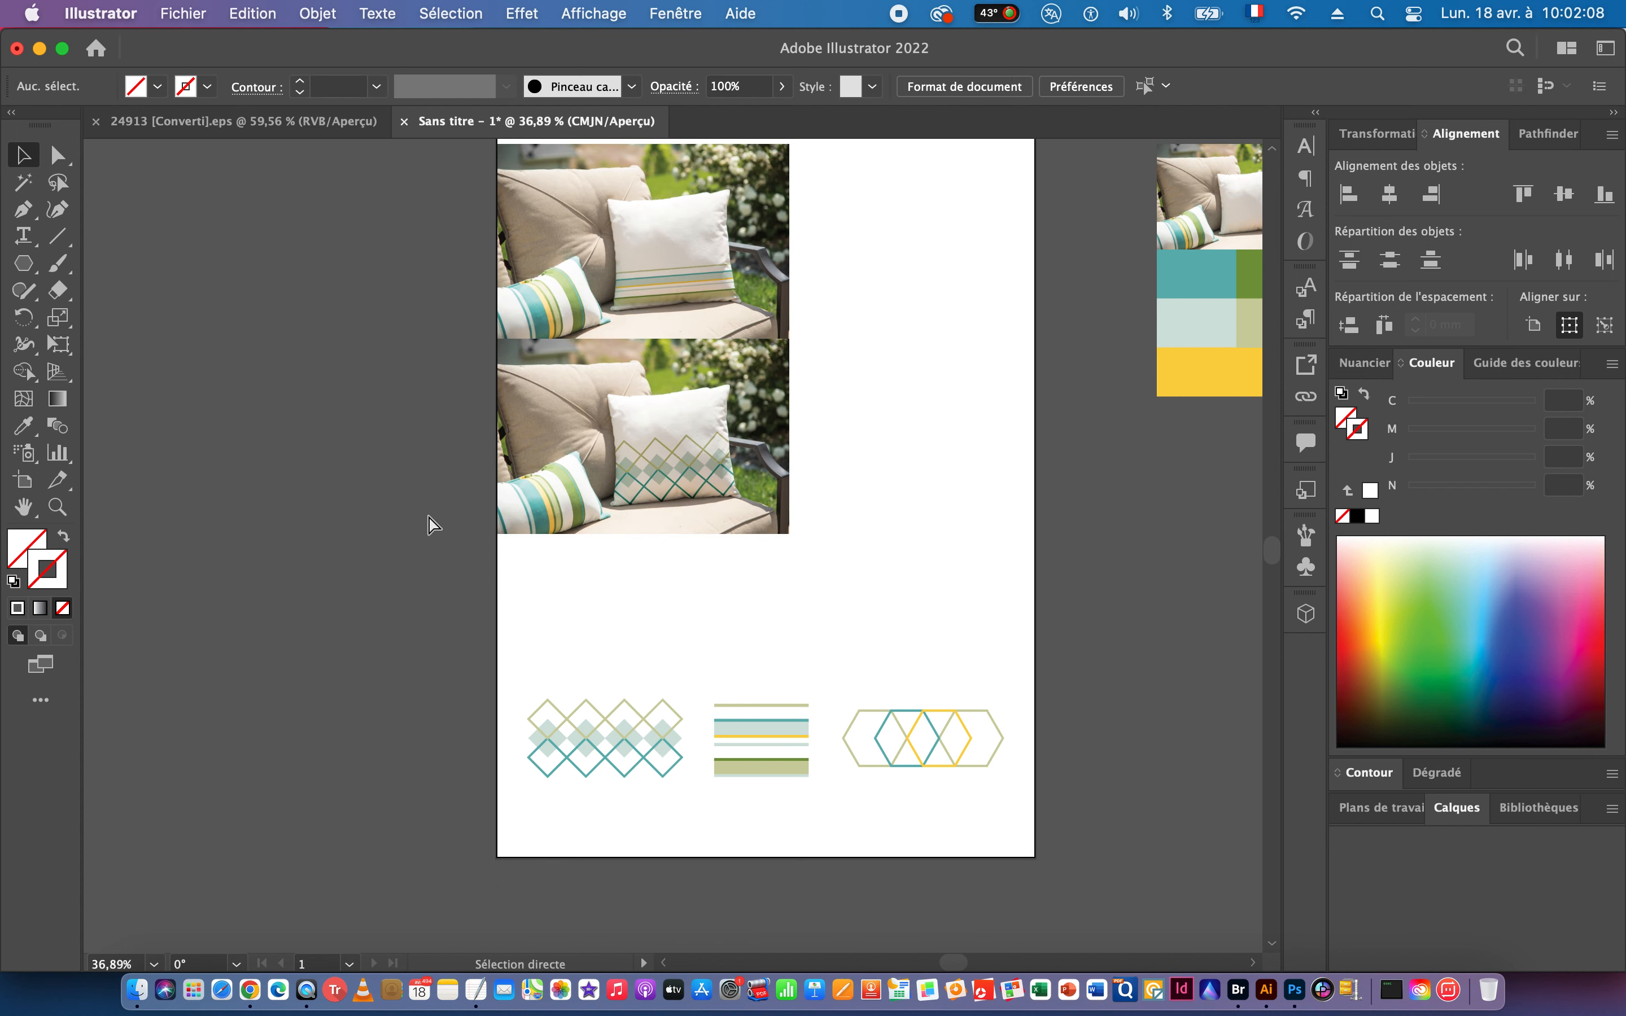
{"action": "key", "text": "super+Tab"}
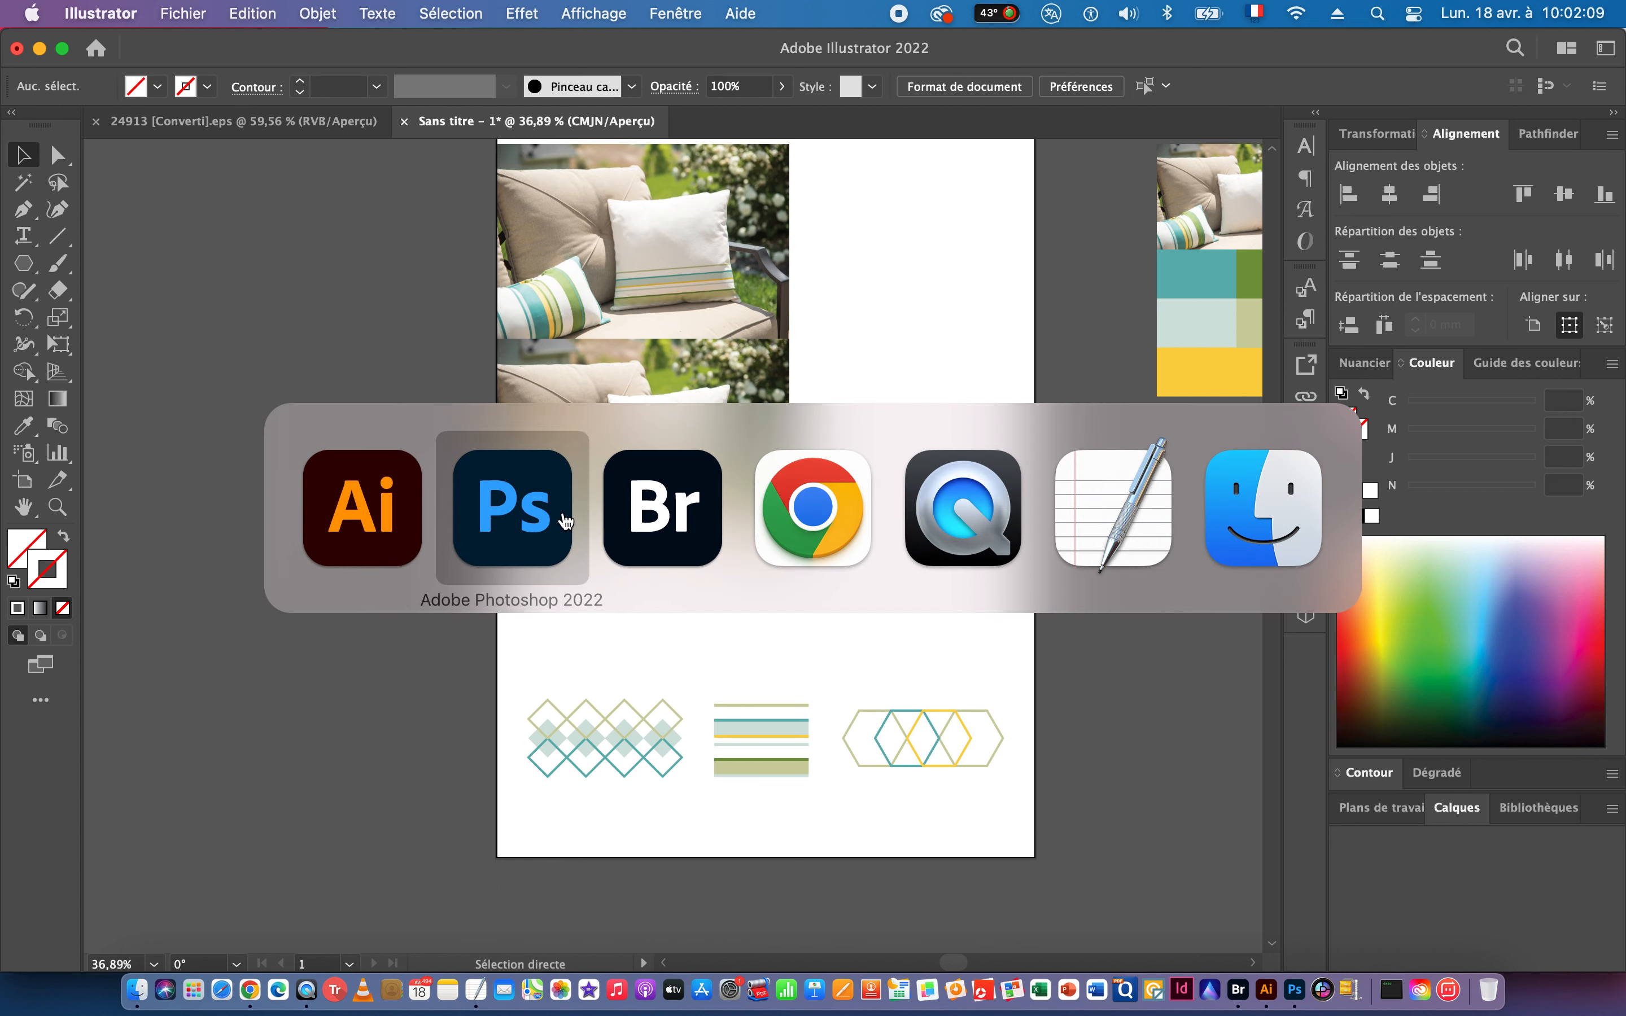
{"action": "left_click", "coordinate": [677, 522]}
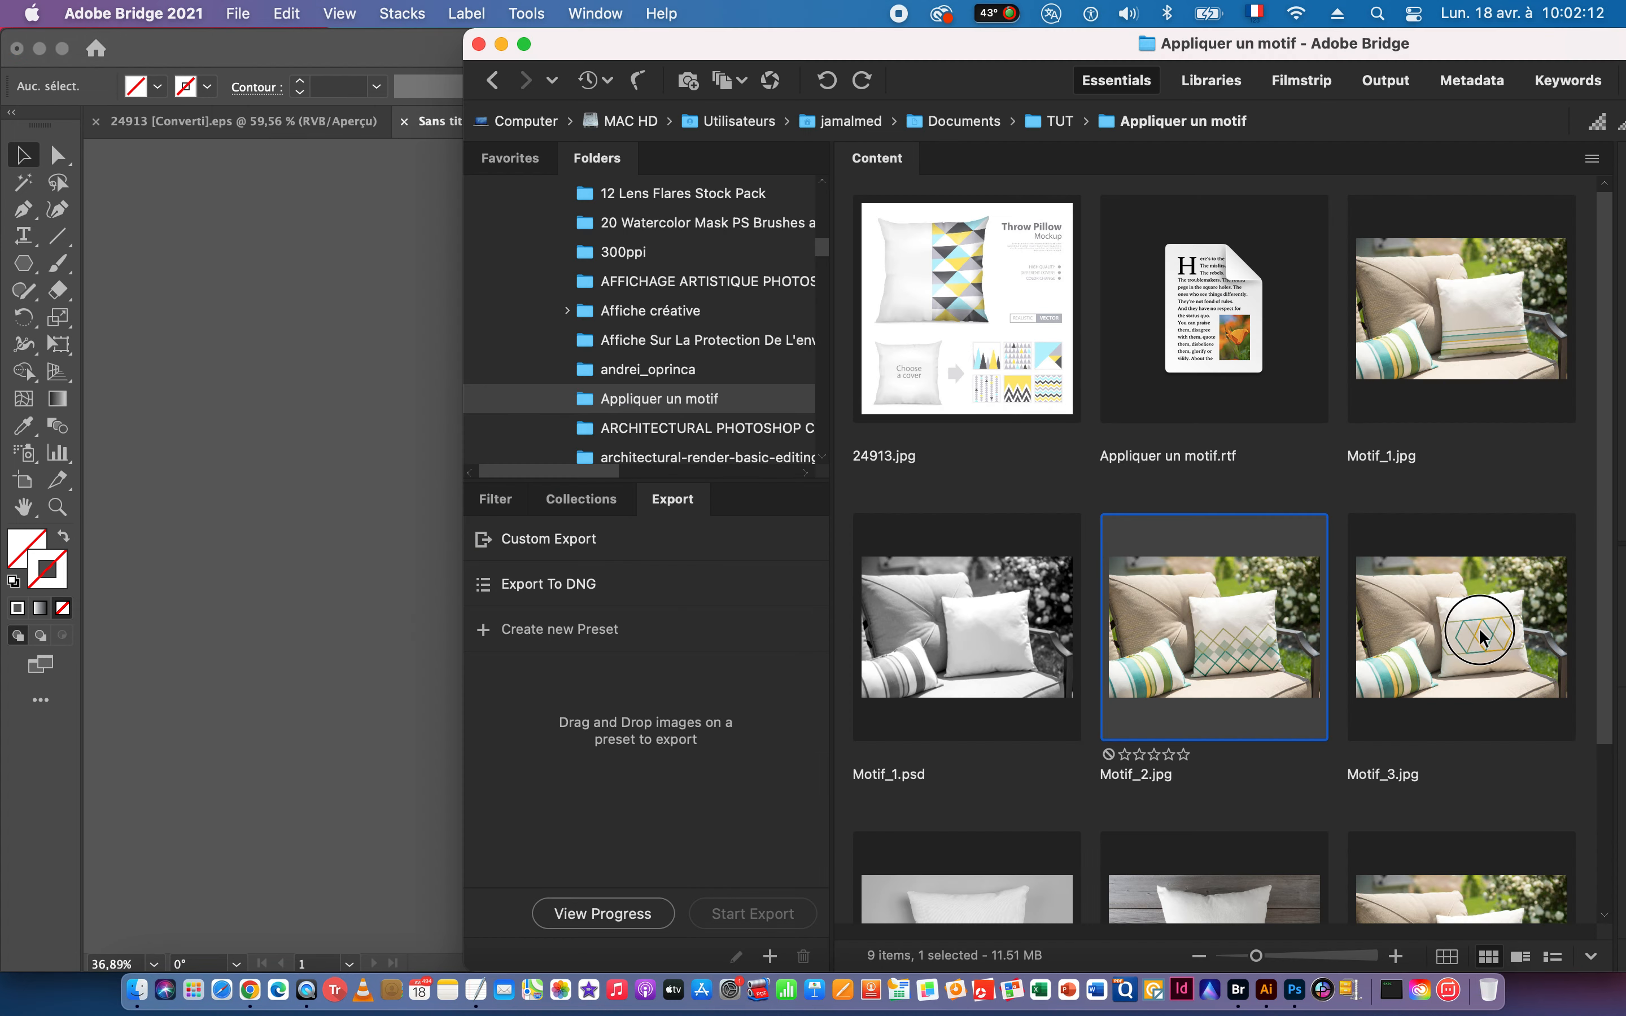
{"action": "left_click_drag", "start_coordinate": [1478, 632], "coordinate": [333, 529]}
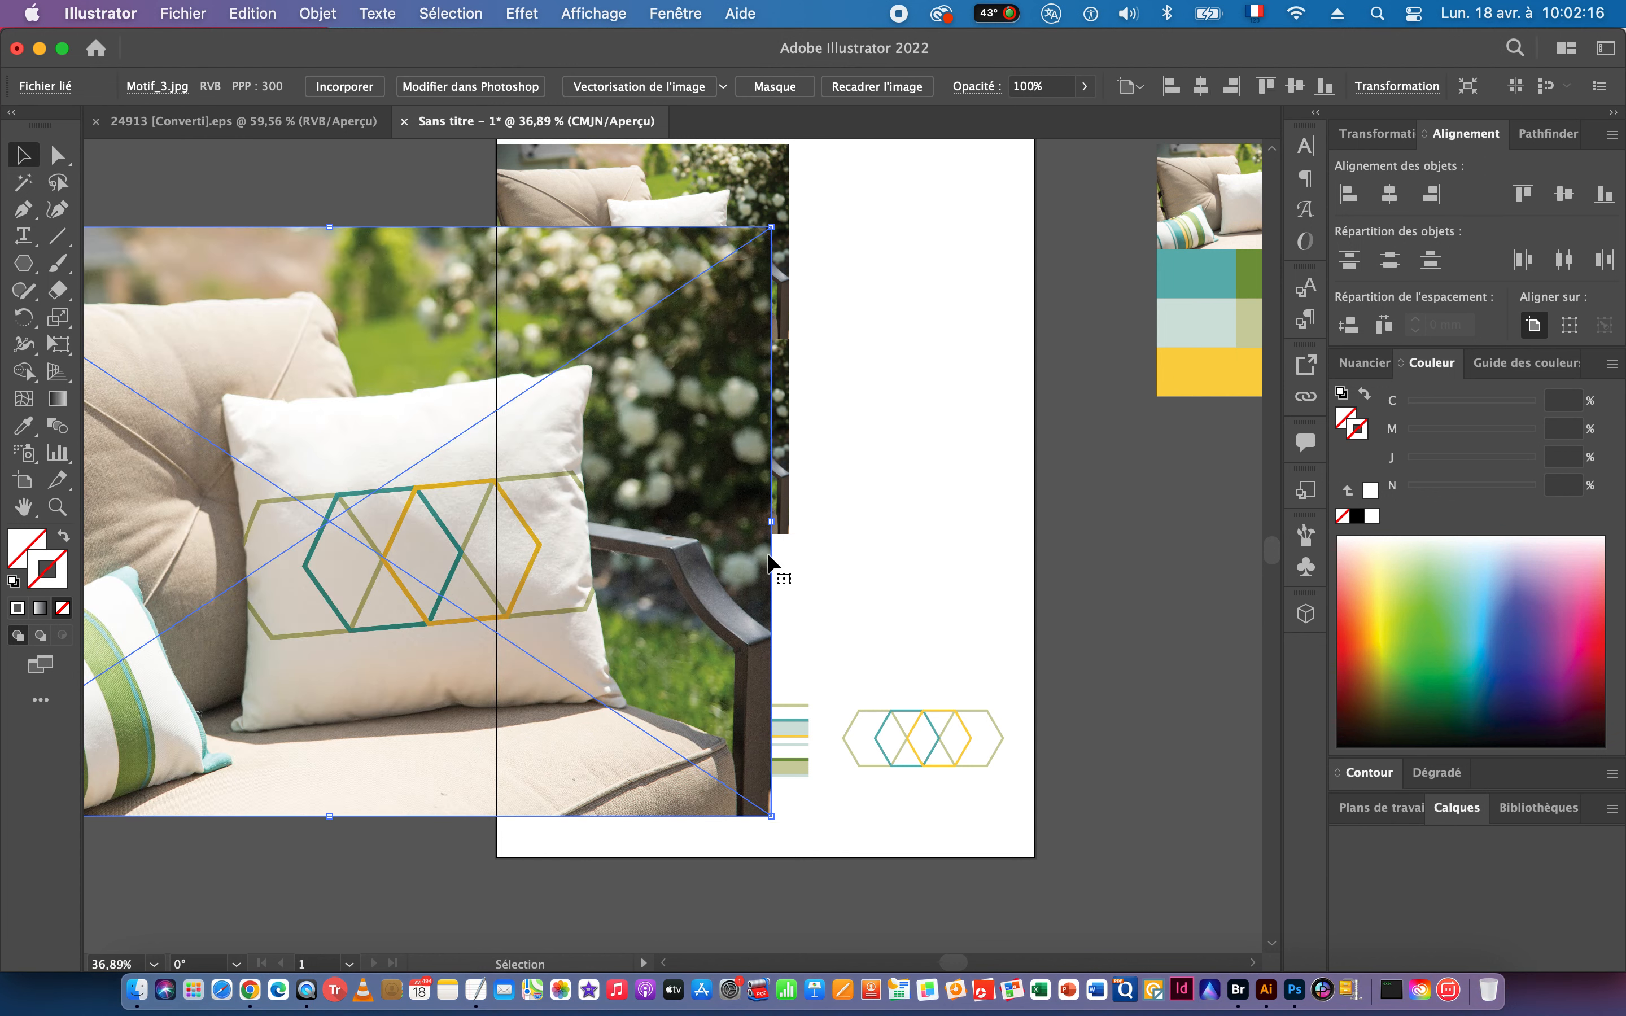
{"action": "left_click_drag", "start_coordinate": [771, 521], "coordinate": [371, 521]}
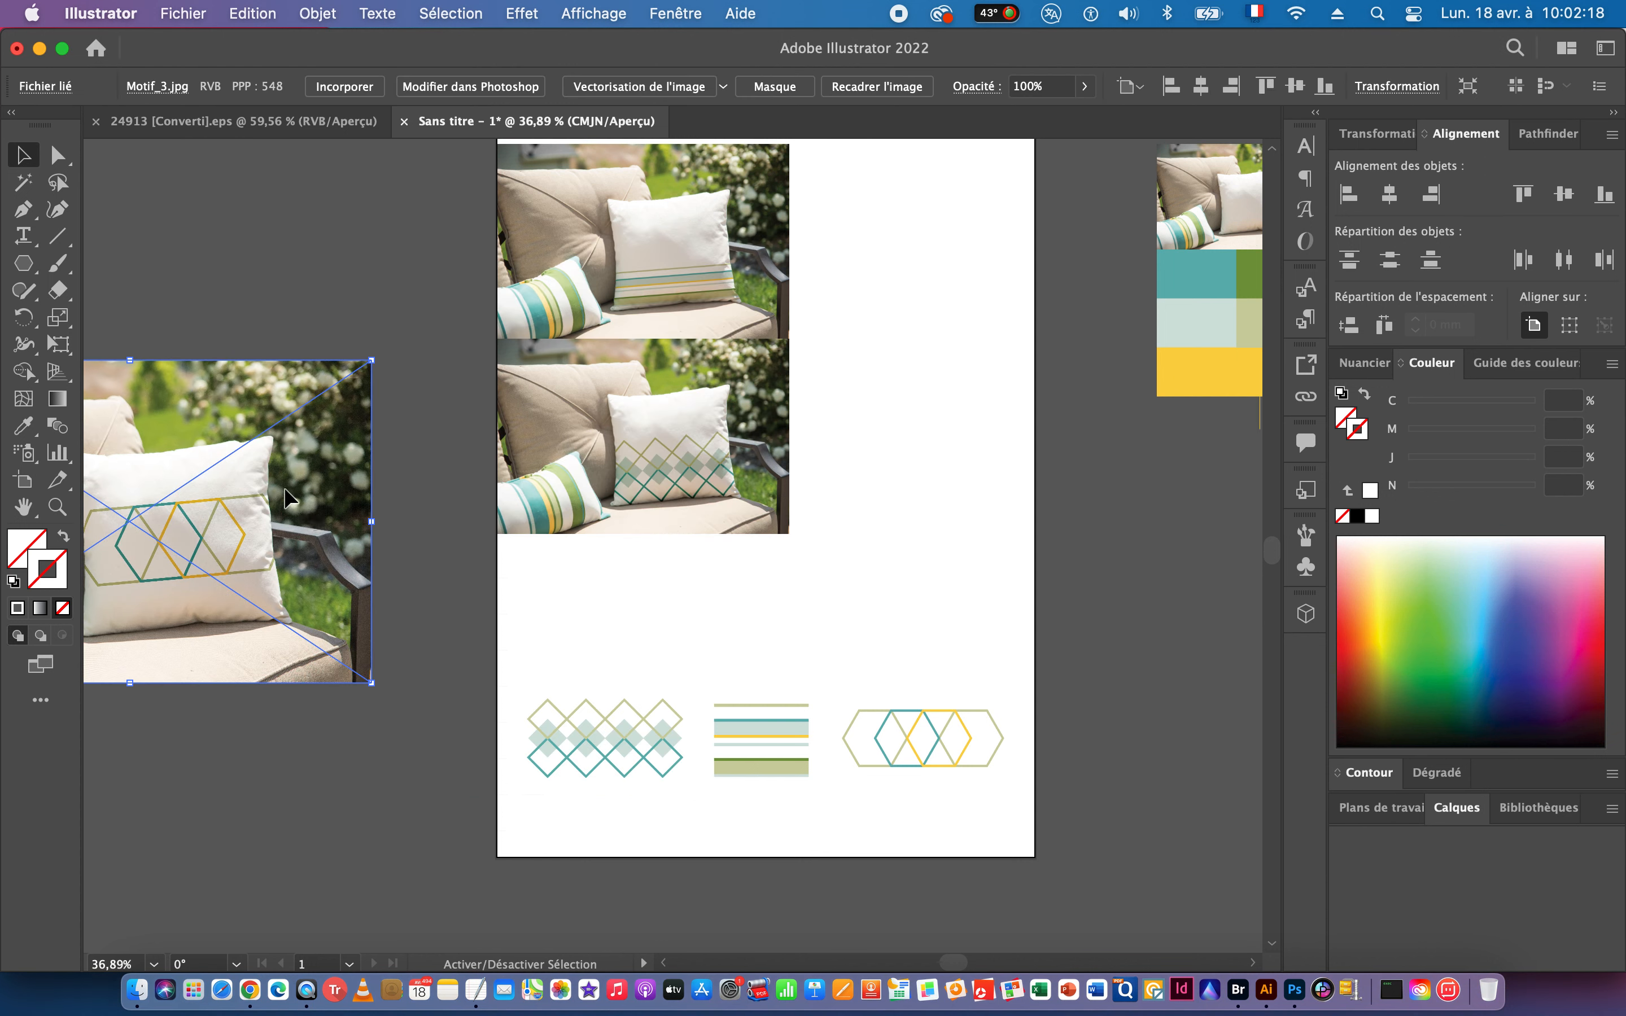
Scale the hexagon cushion photo to the width of the other two and stack it directly under the diamond cushion photo.
{"action": "scroll", "coordinate": [289, 497], "scroll_direction": "left", "scroll_amount": 5}
{"action": "scroll", "coordinate": [289, 498], "scroll_direction": "down", "scroll_amount": 3}
{"action": "left_click_drag", "start_coordinate": [220, 342], "coordinate": [828, 509]}
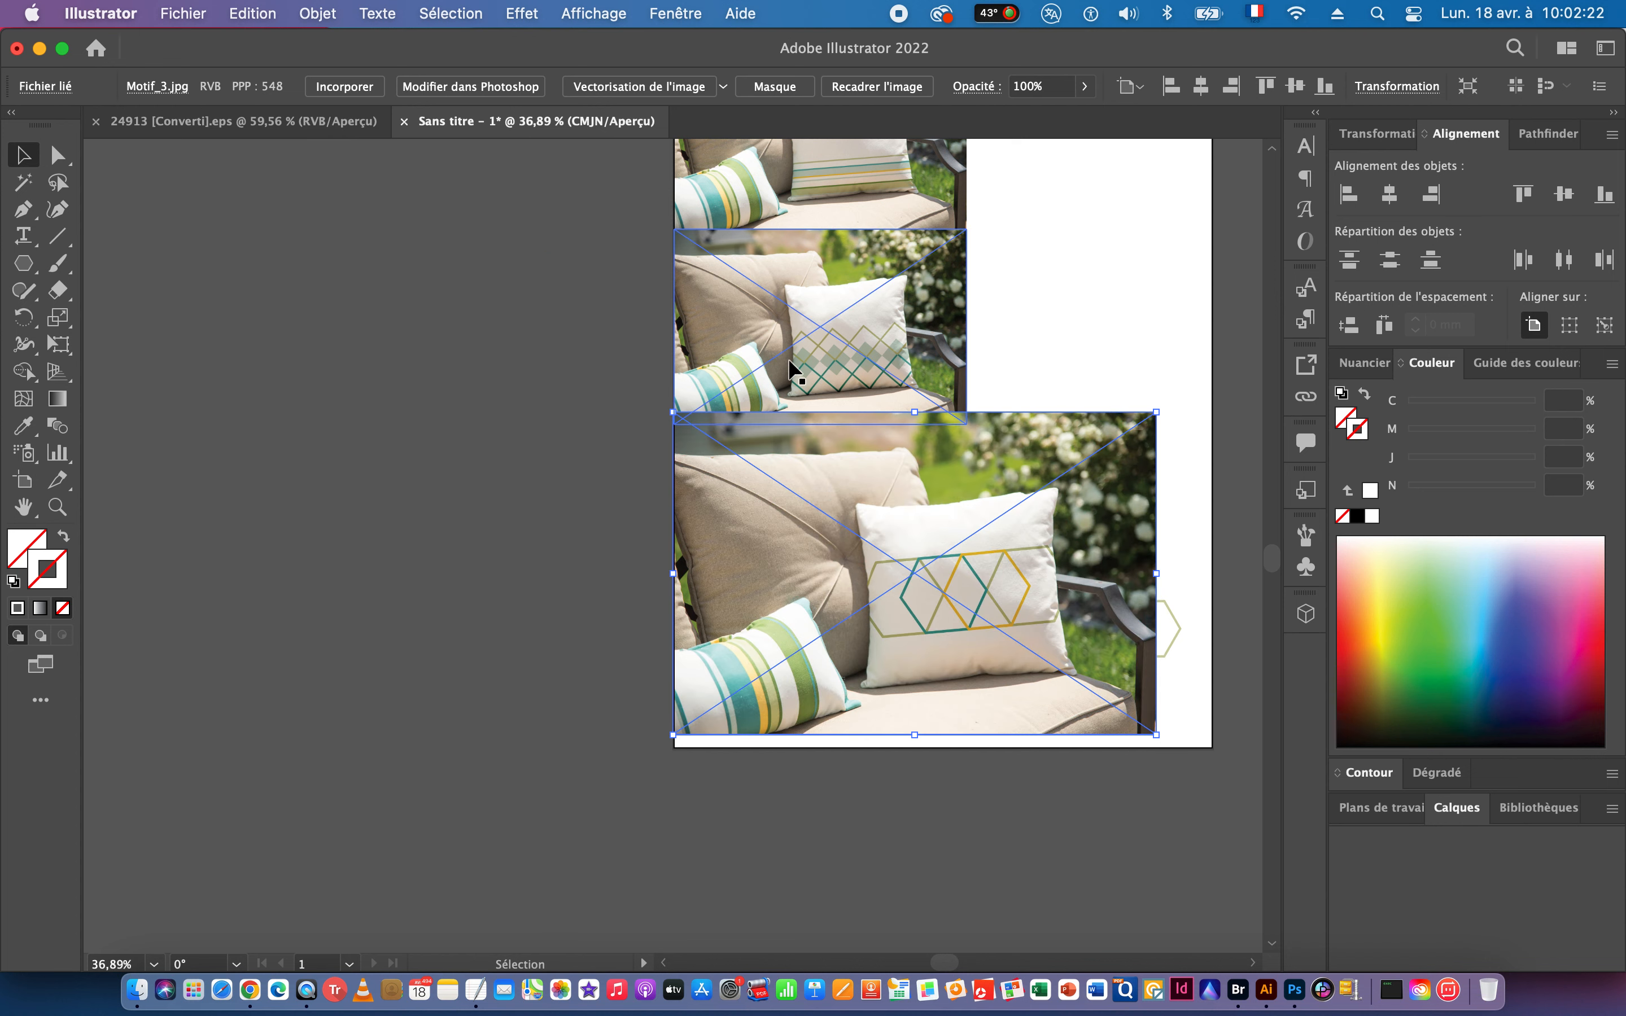
{"action": "left_click", "coordinate": [1173, 84]}
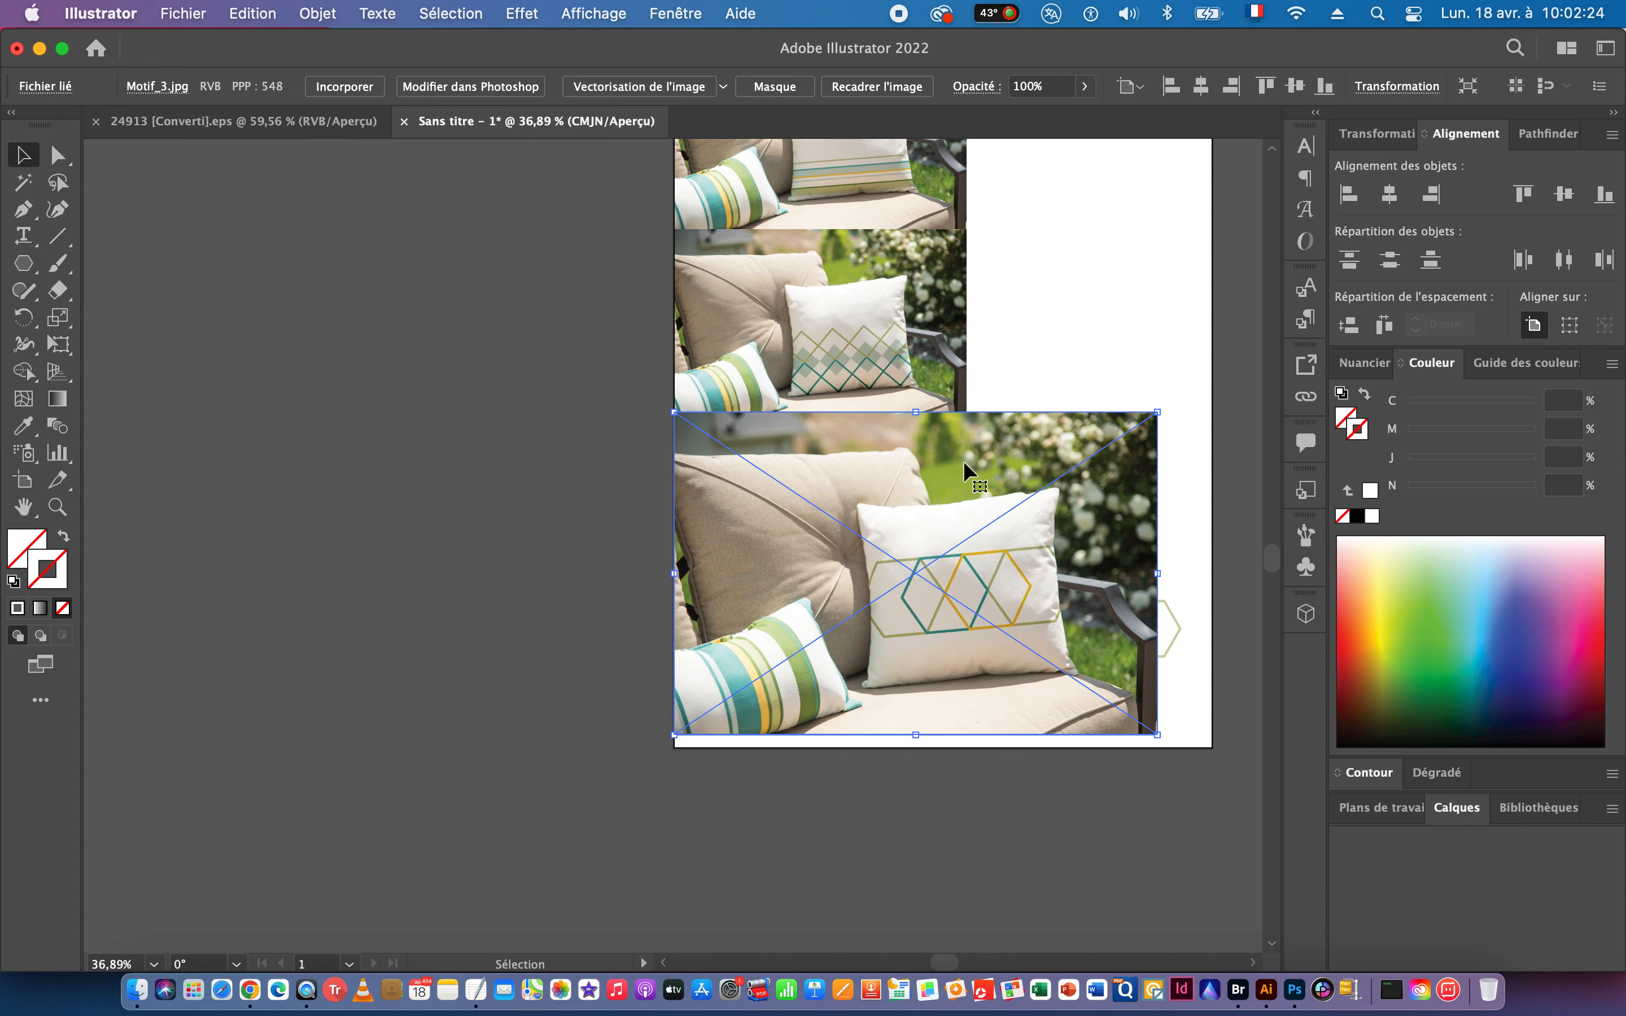
{"action": "left_click_drag", "start_coordinate": [1157, 573], "coordinate": [971, 569]}
{"action": "left_click_drag", "start_coordinate": [1060, 417], "coordinate": [871, 610]}
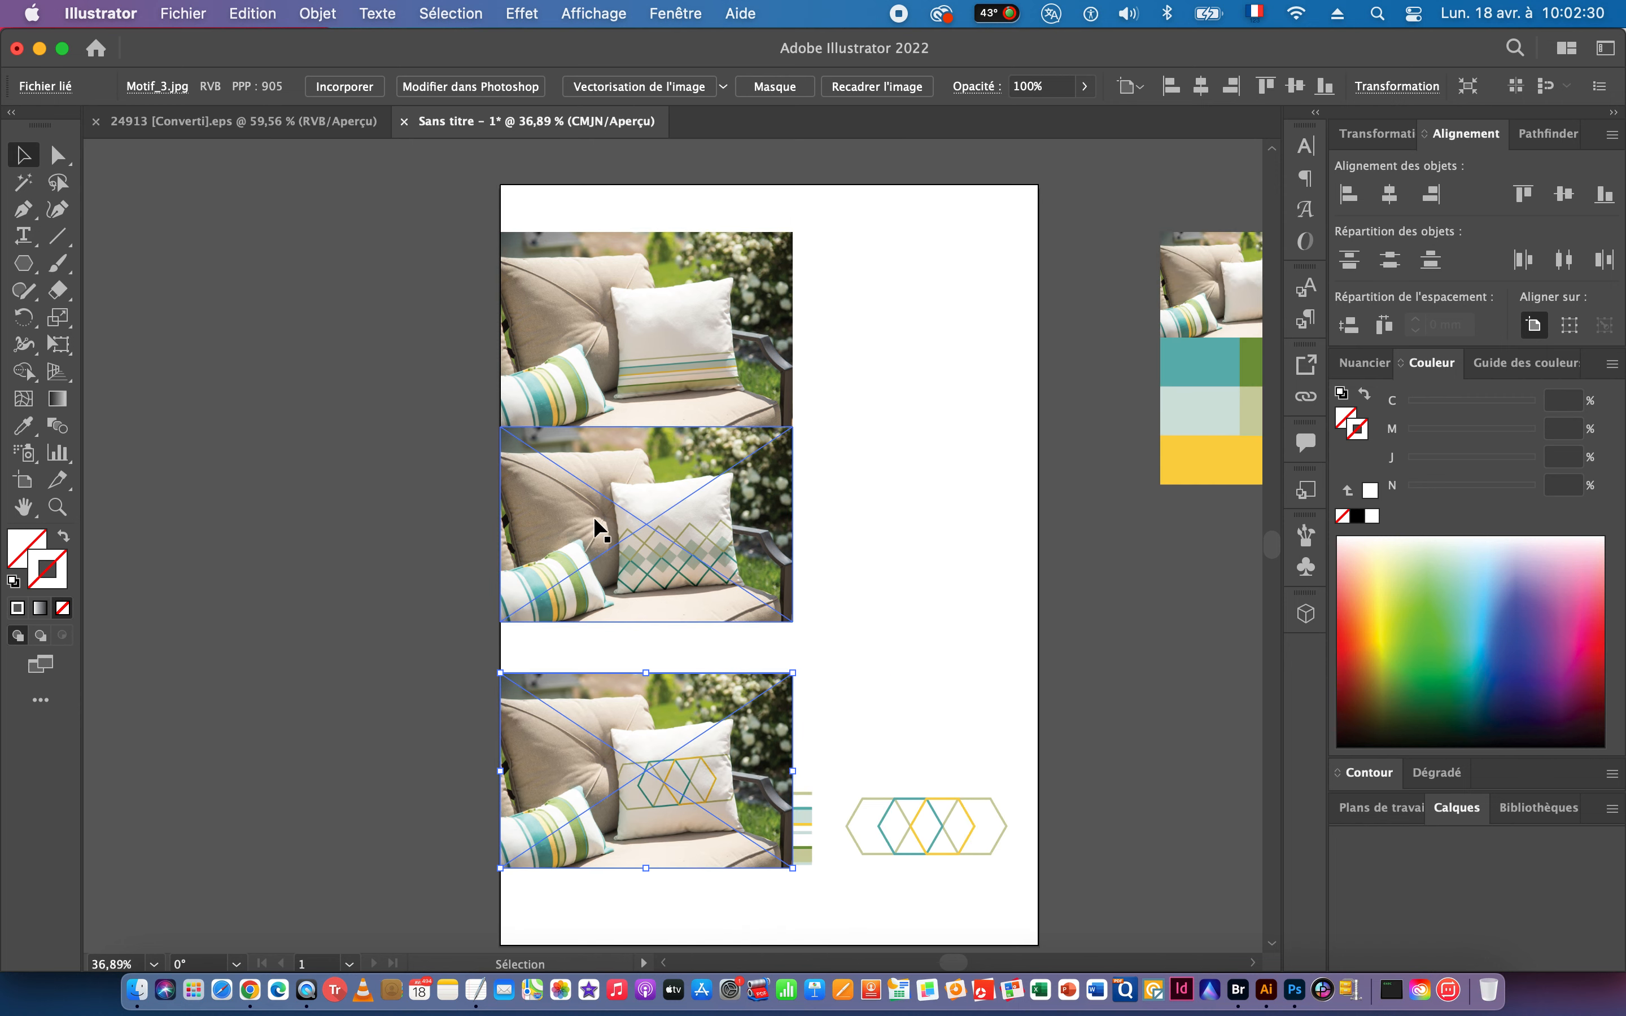
{"action": "left_click_drag", "start_coordinate": [672, 679], "coordinate": [671, 624]}
{"action": "scroll", "coordinate": [840, 605], "scroll_direction": "down", "scroll_amount": 5}
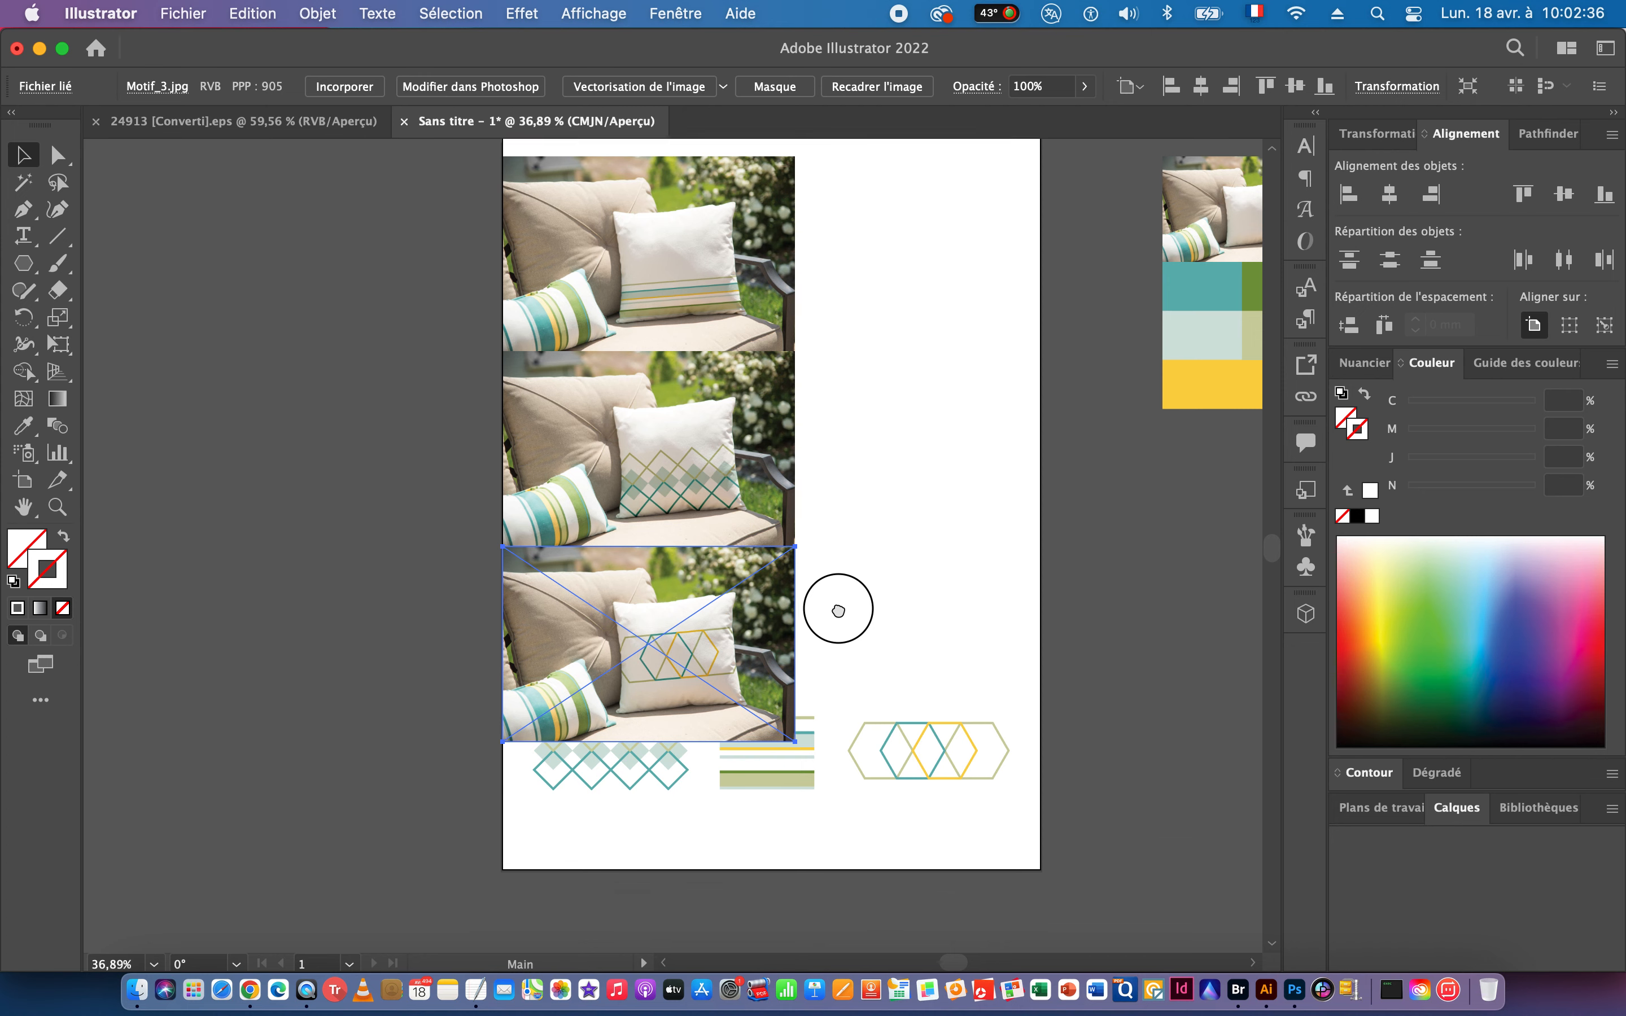
Move the striped, diamond and hexagon patterns so each one sits beside its matching cushion photo.
{"action": "left_click_drag", "start_coordinate": [586, 795], "coordinate": [828, 668]}
{"action": "left_click", "coordinate": [835, 824]}
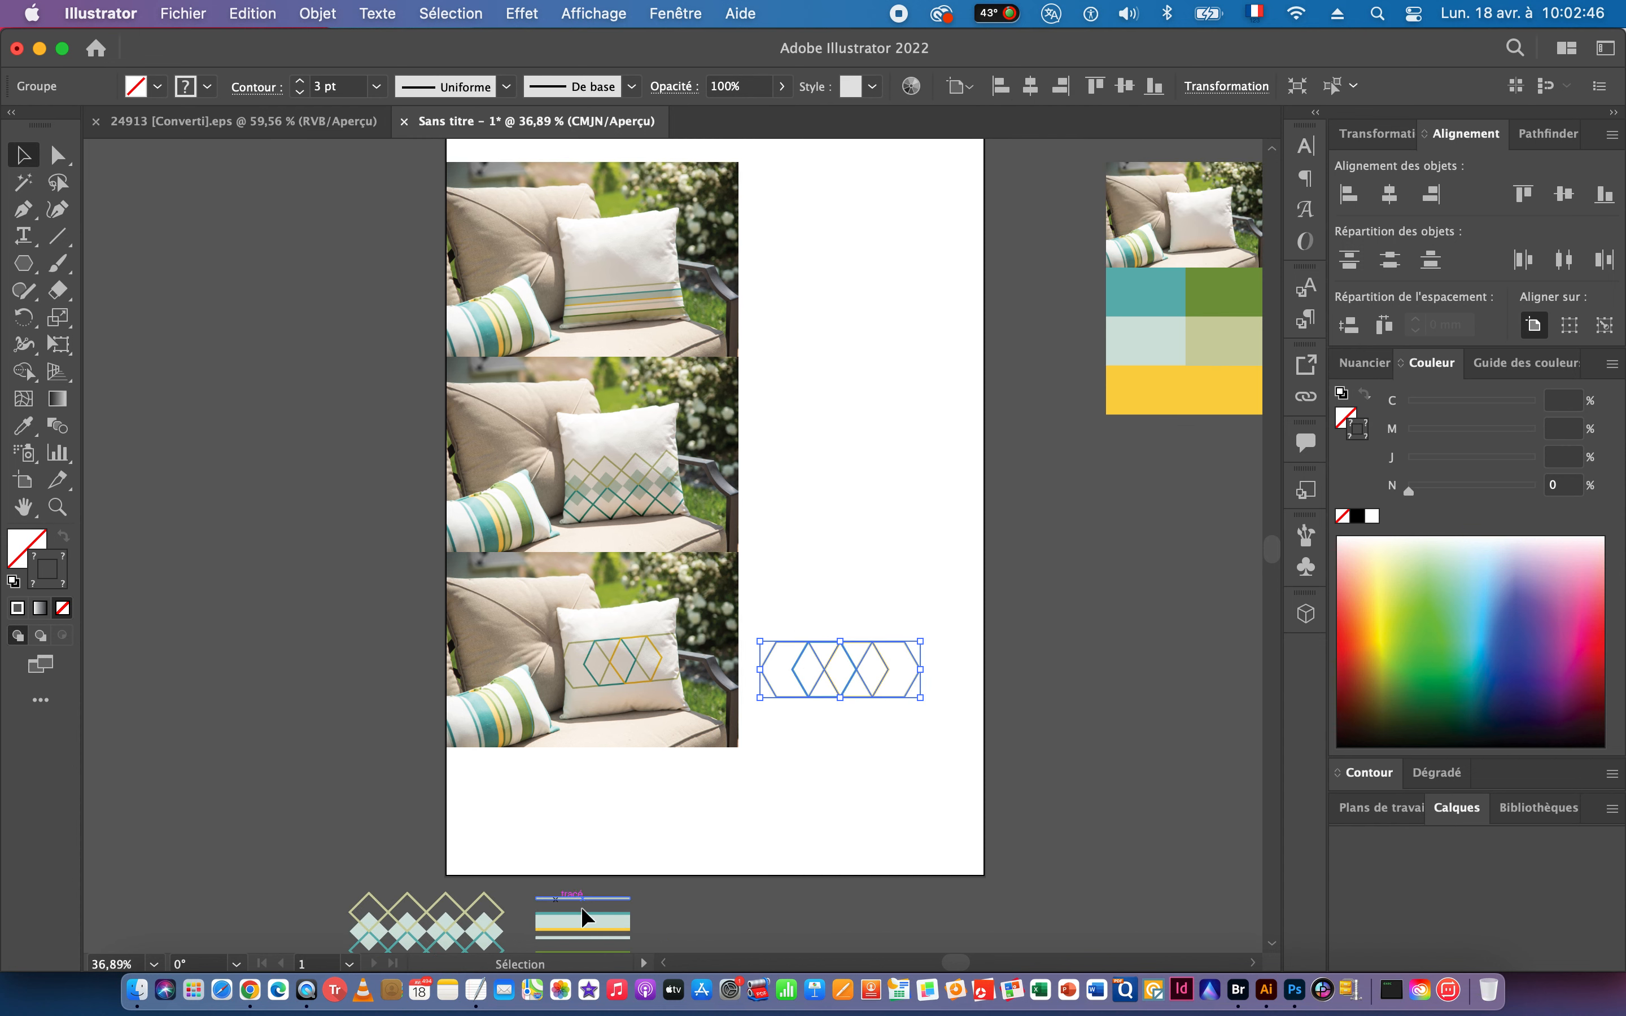
{"action": "left_click_drag", "start_coordinate": [594, 916], "coordinate": [836, 264]}
{"action": "left_click_drag", "start_coordinate": [443, 925], "coordinate": [853, 448]}
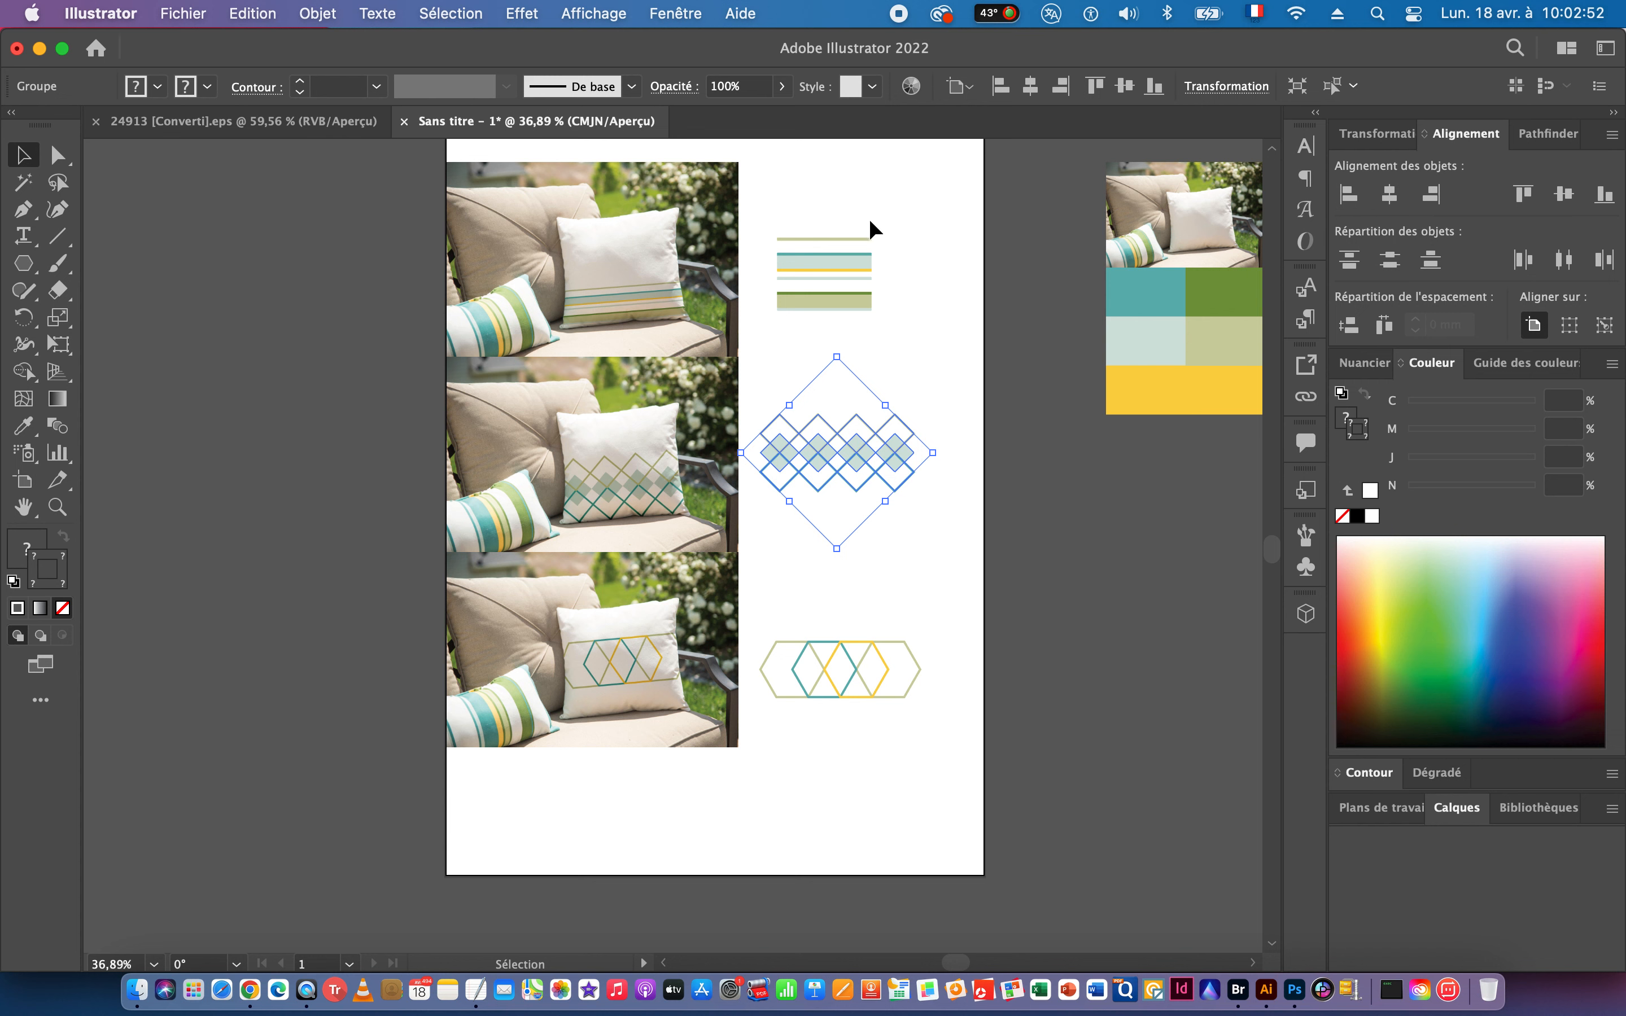
Vertically centre each of the three patterns on its matching cushion photo, using the photo as key object.
{"action": "left_click_drag", "start_coordinate": [637, 290], "coordinate": [629, 286]}
{"action": "left_click", "coordinate": [642, 268]}
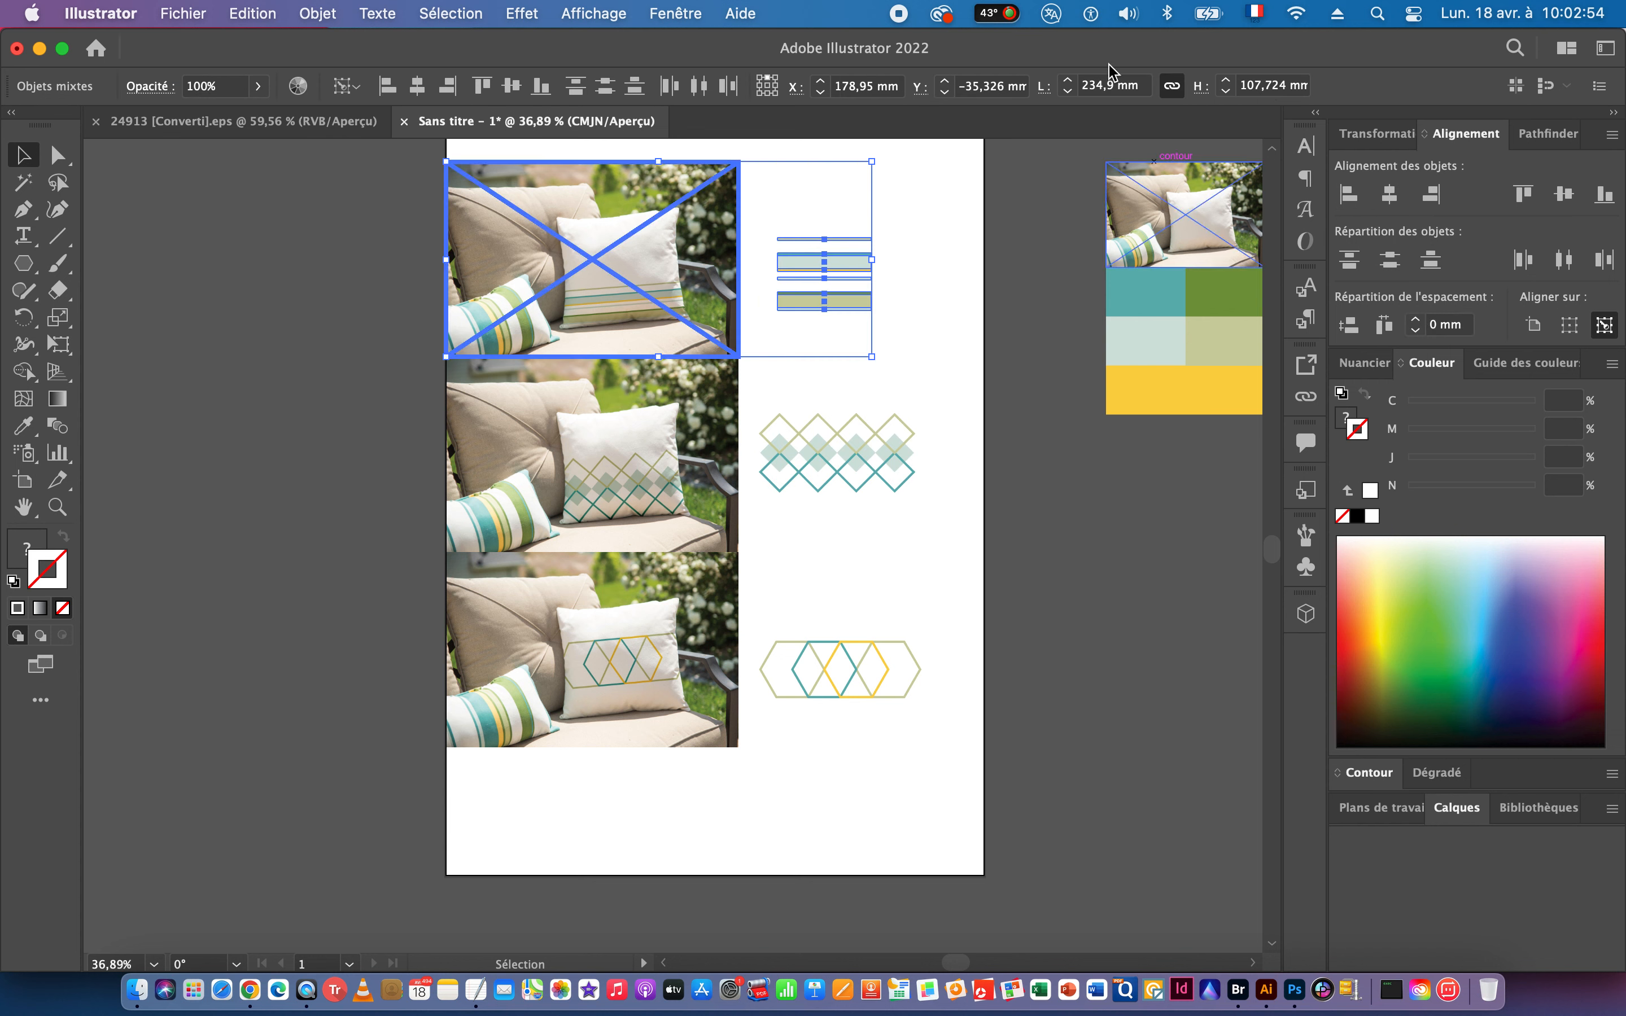
{"action": "left_click", "coordinate": [1564, 195]}
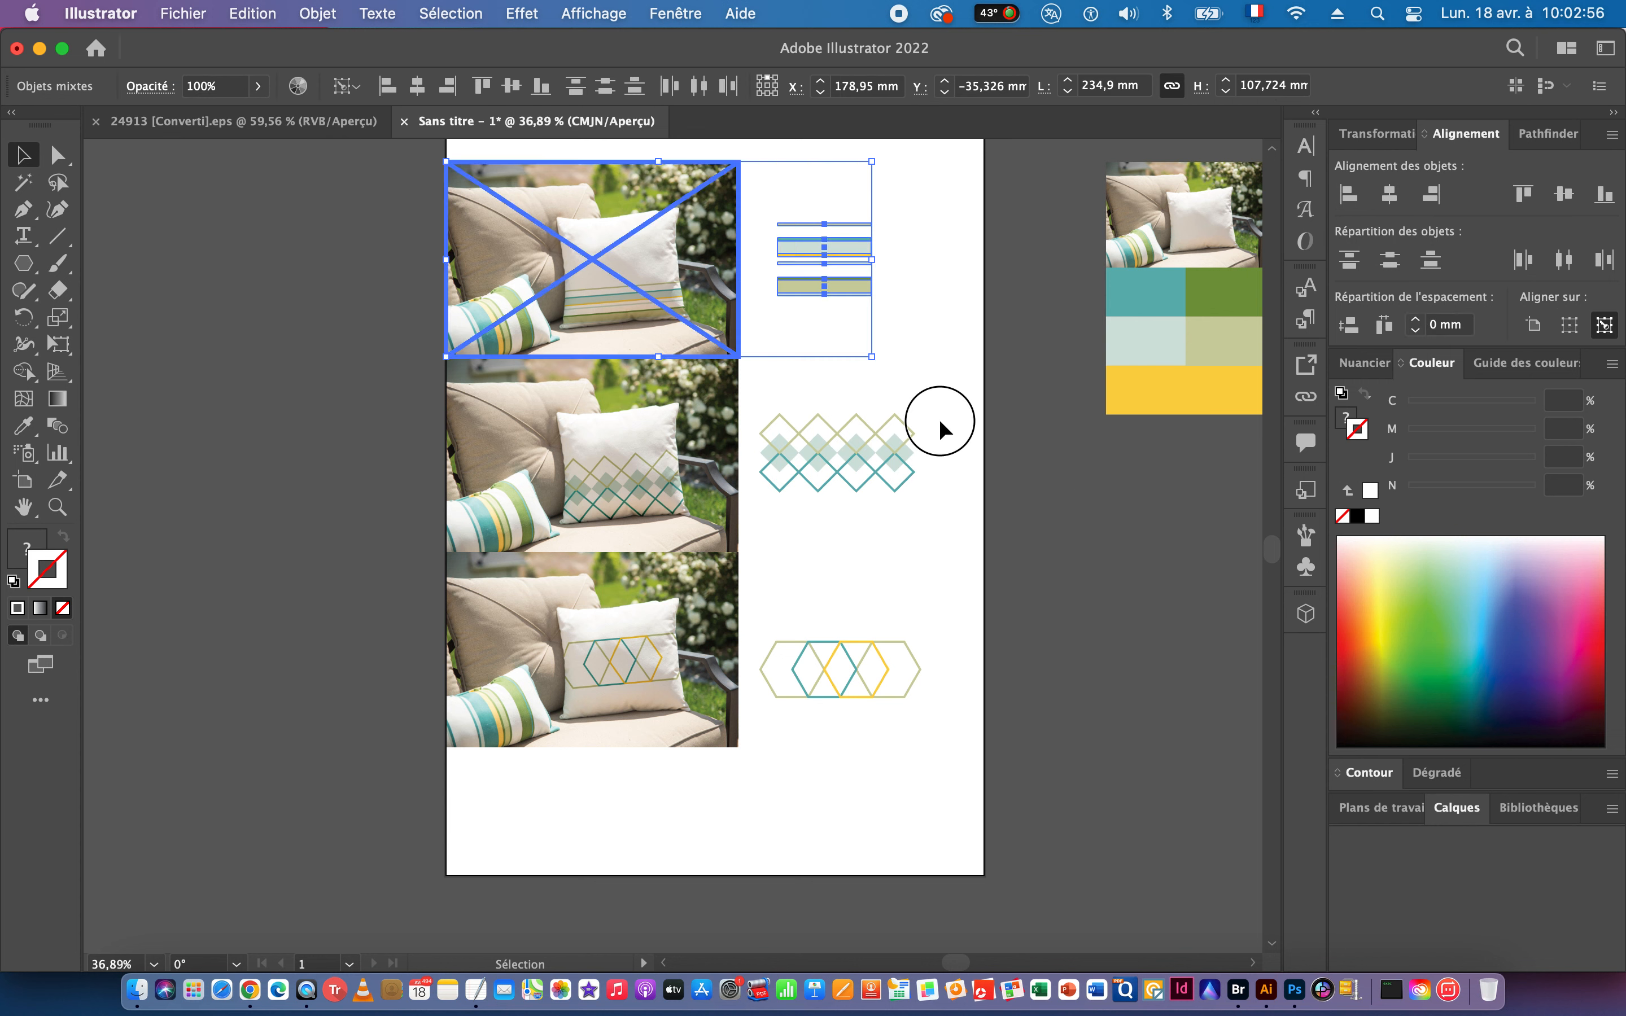
{"action": "left_click", "coordinate": [894, 451]}
{"action": "left_click", "coordinate": [671, 476], "text": "shift"}
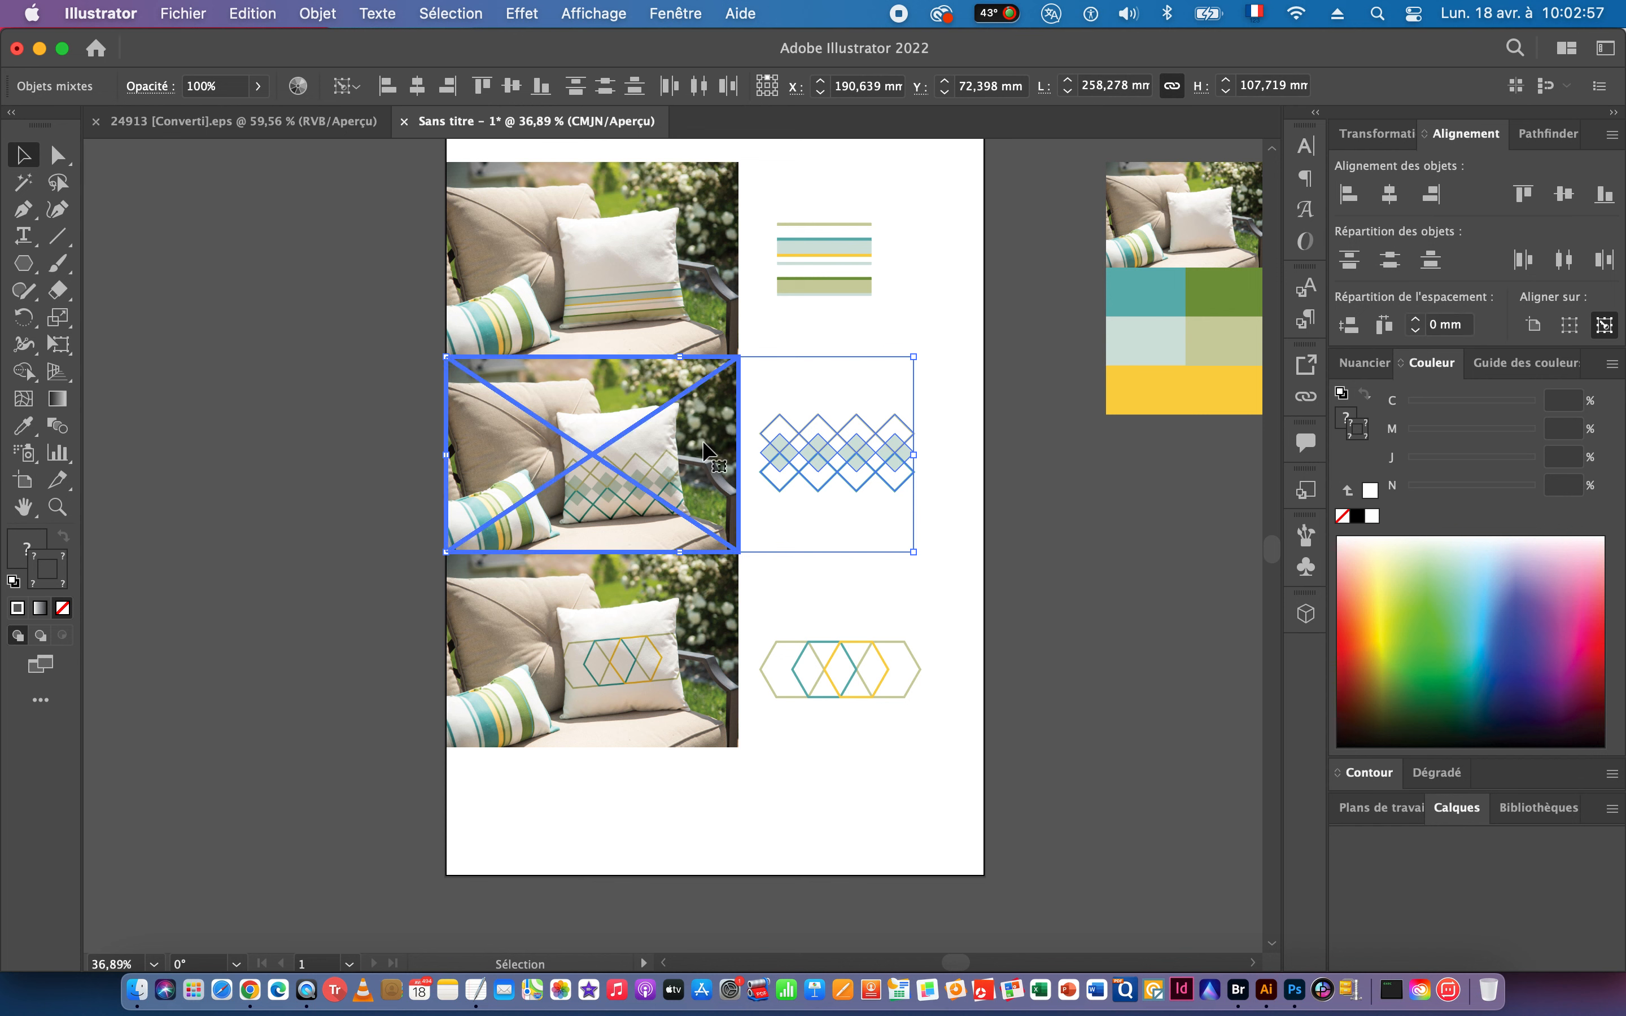
{"action": "left_click", "coordinate": [1563, 196]}
{"action": "left_click", "coordinate": [918, 670]}
{"action": "left_click", "coordinate": [655, 711], "text": "shift"}
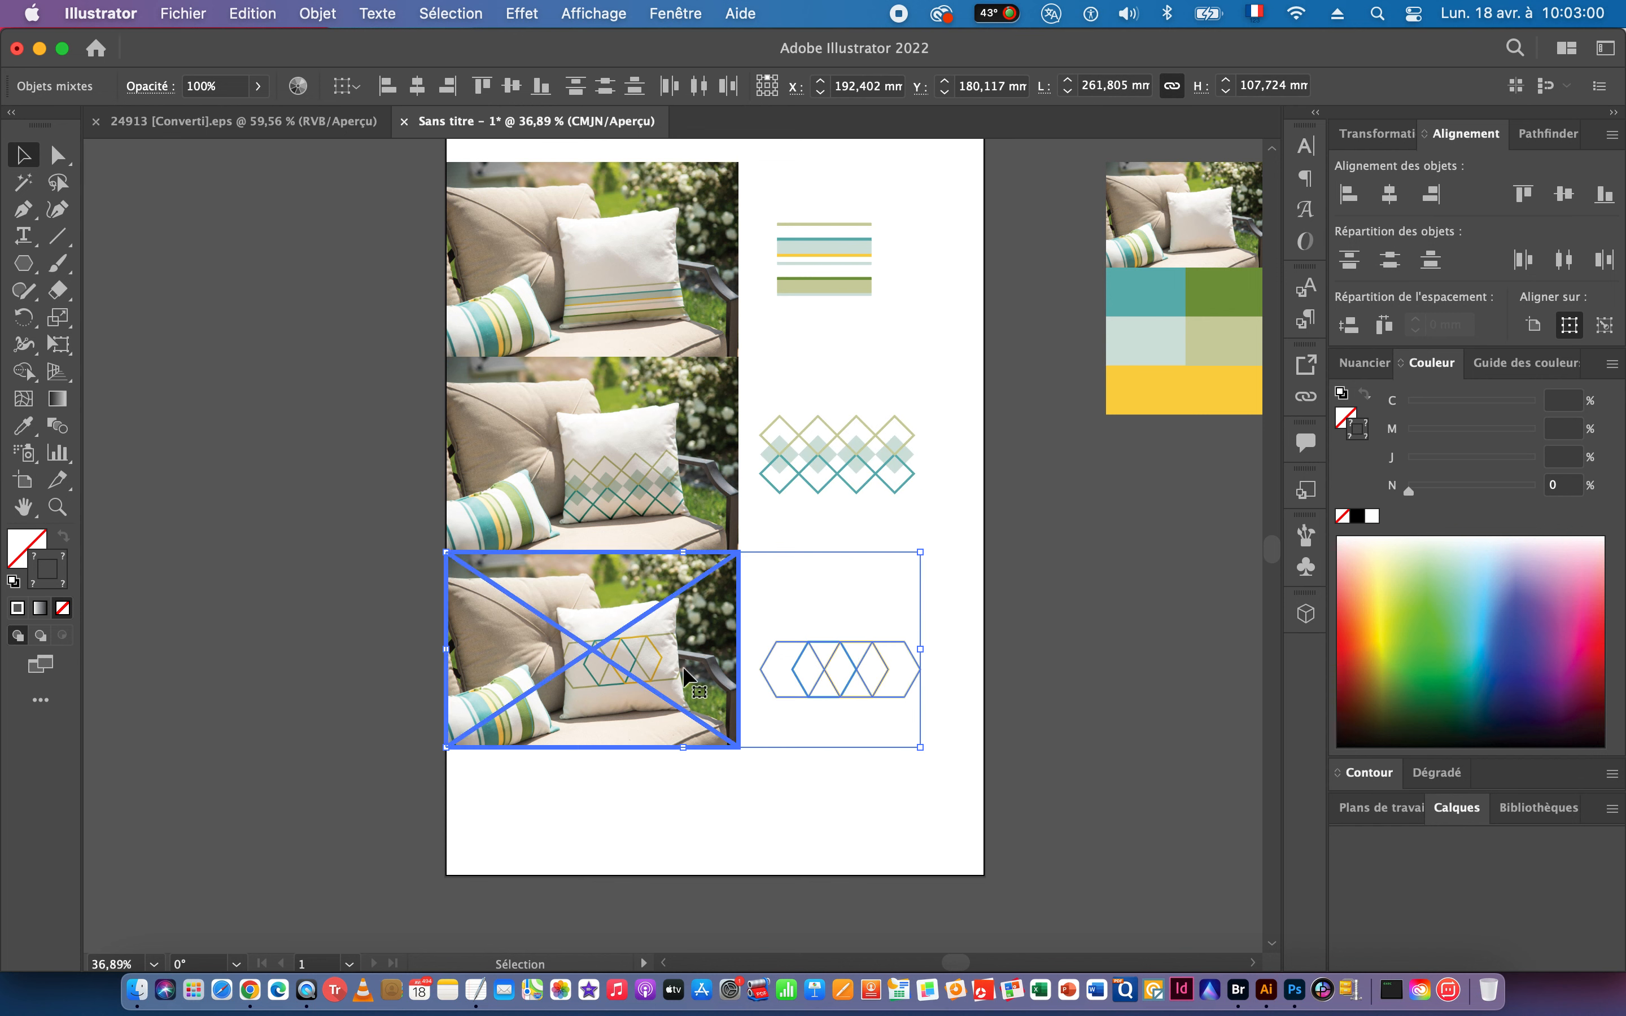
{"action": "left_click", "coordinate": [1570, 195]}
{"action": "left_click", "coordinate": [1031, 609]}
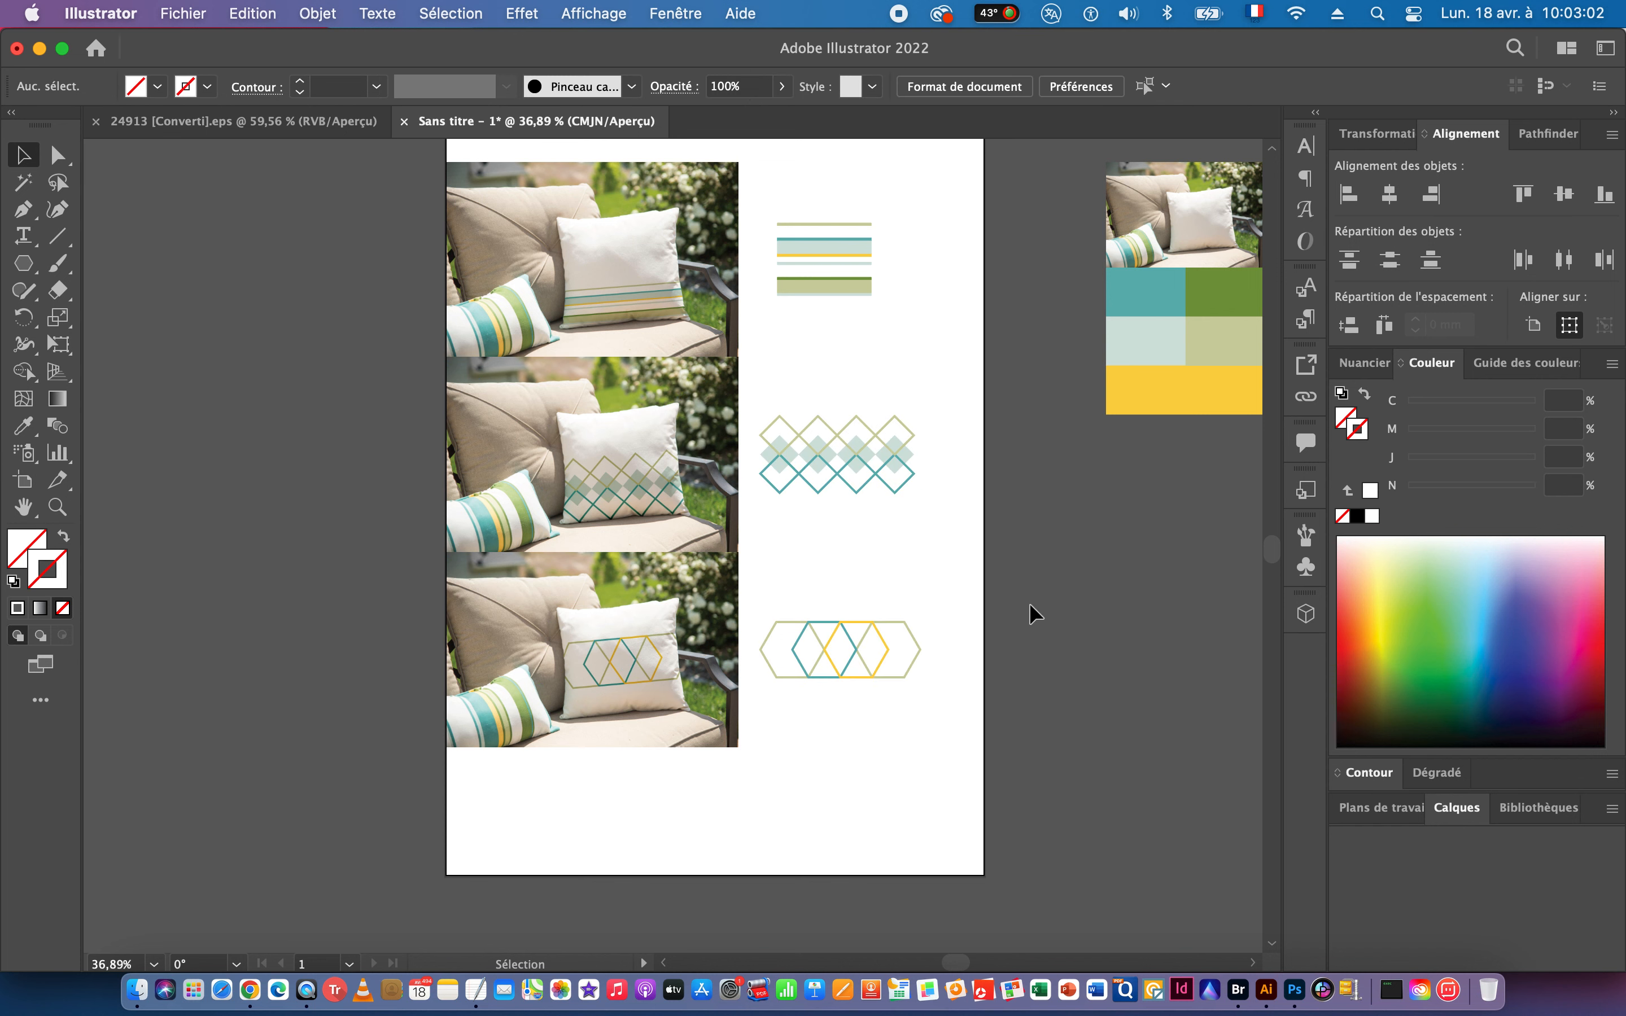
Move the three cushion photos and their patterns straight down together to the bottom edge of the artboard.
{"action": "key", "text": "super+space"}
{"action": "left_click_drag", "start_coordinate": [979, 624], "coordinate": [876, 659]}
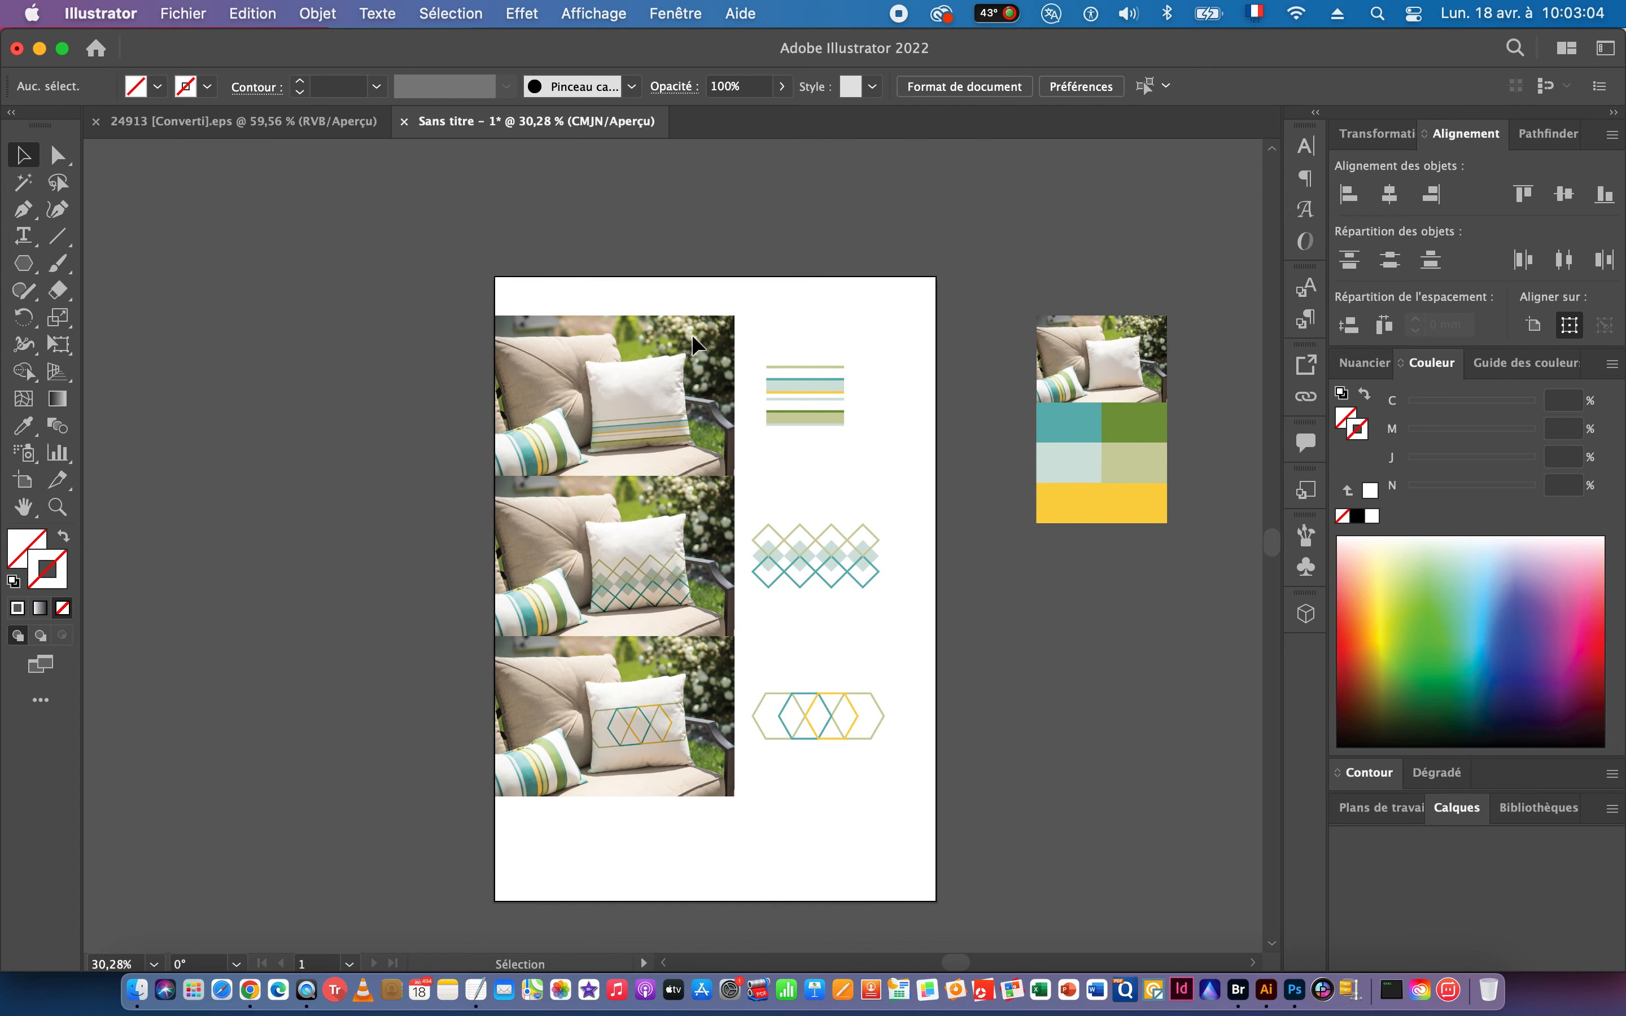
{"action": "key", "text": "super+a"}
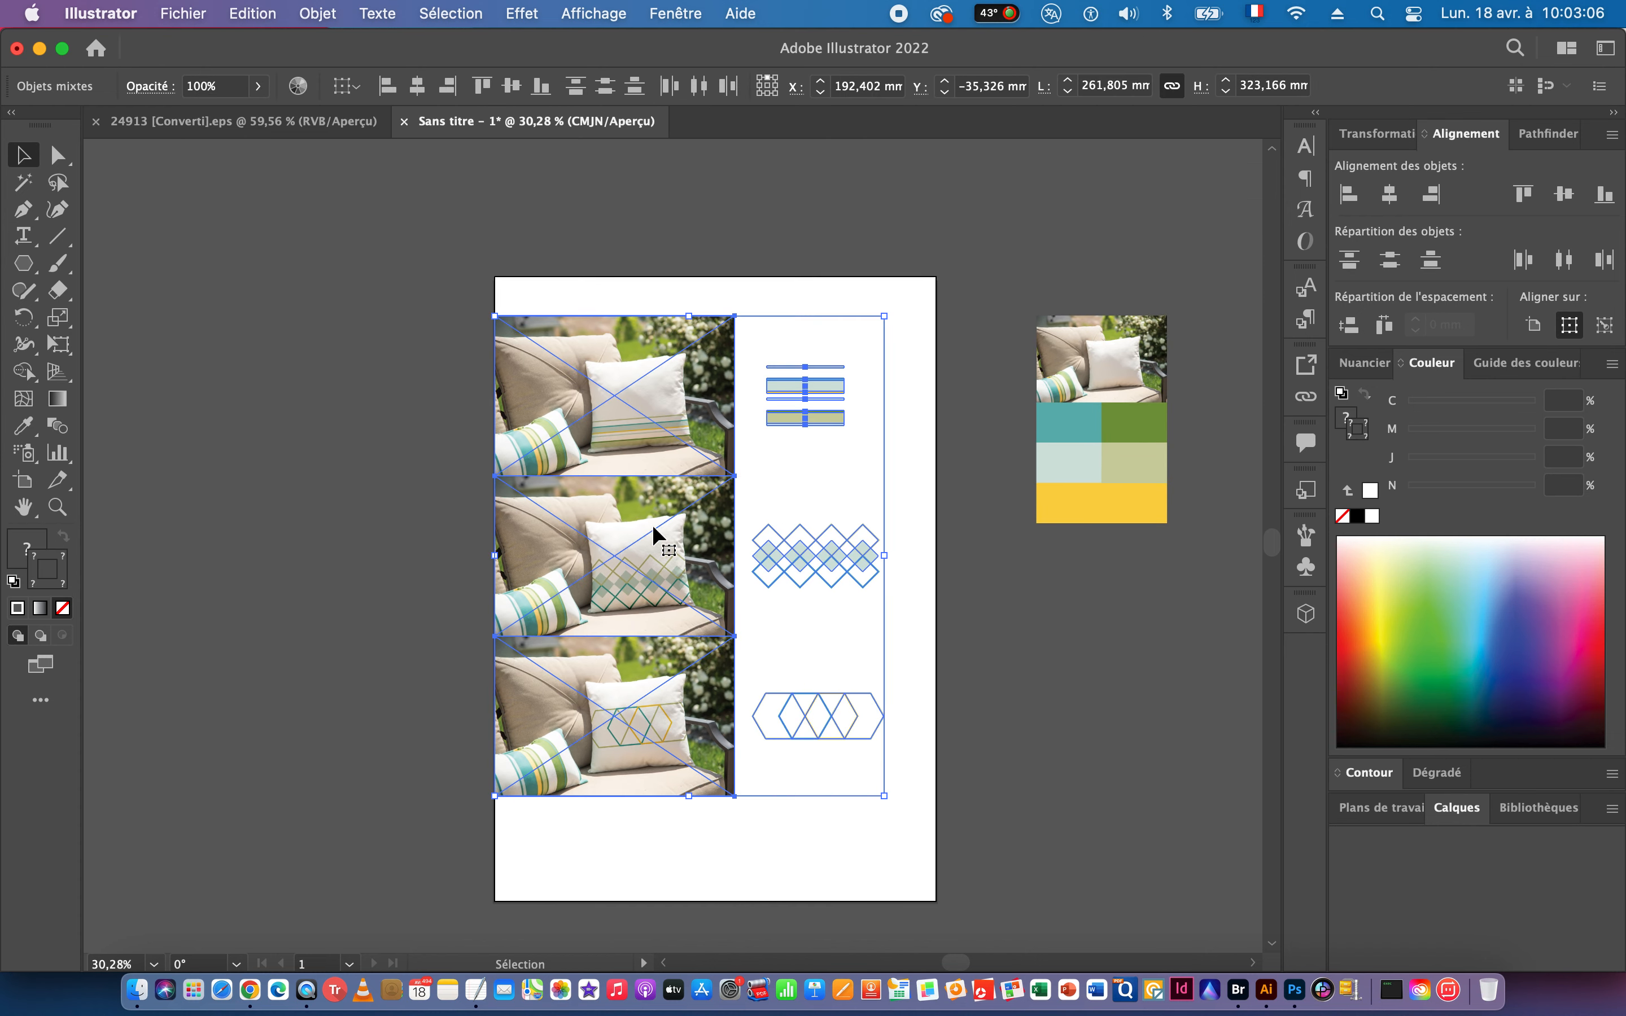
{"action": "left_click_drag", "start_coordinate": [675, 416], "coordinate": [672, 511]}
{"action": "left_click", "coordinate": [408, 391]}
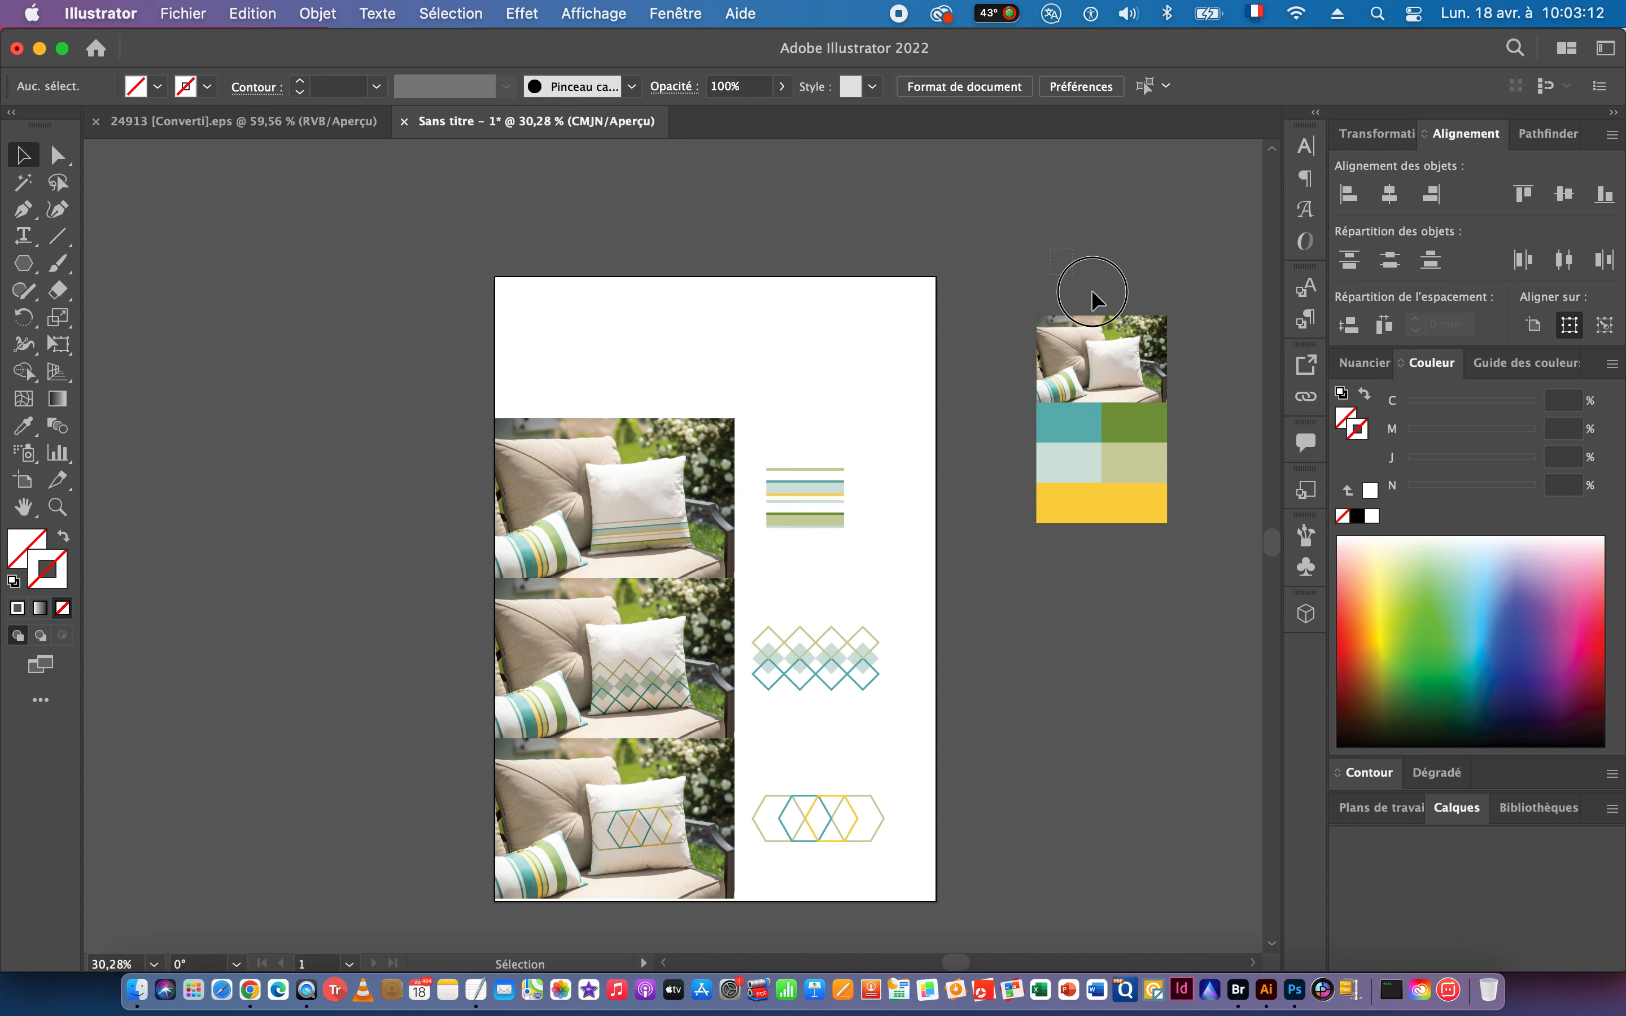
Put the original cushion photo above the striped one, enlarged to the same width and aligned to the artboard's left edge.
{"action": "left_click", "coordinate": [1123, 354]}
{"action": "left_click_drag", "start_coordinate": [1122, 353], "coordinate": [740, 350]}
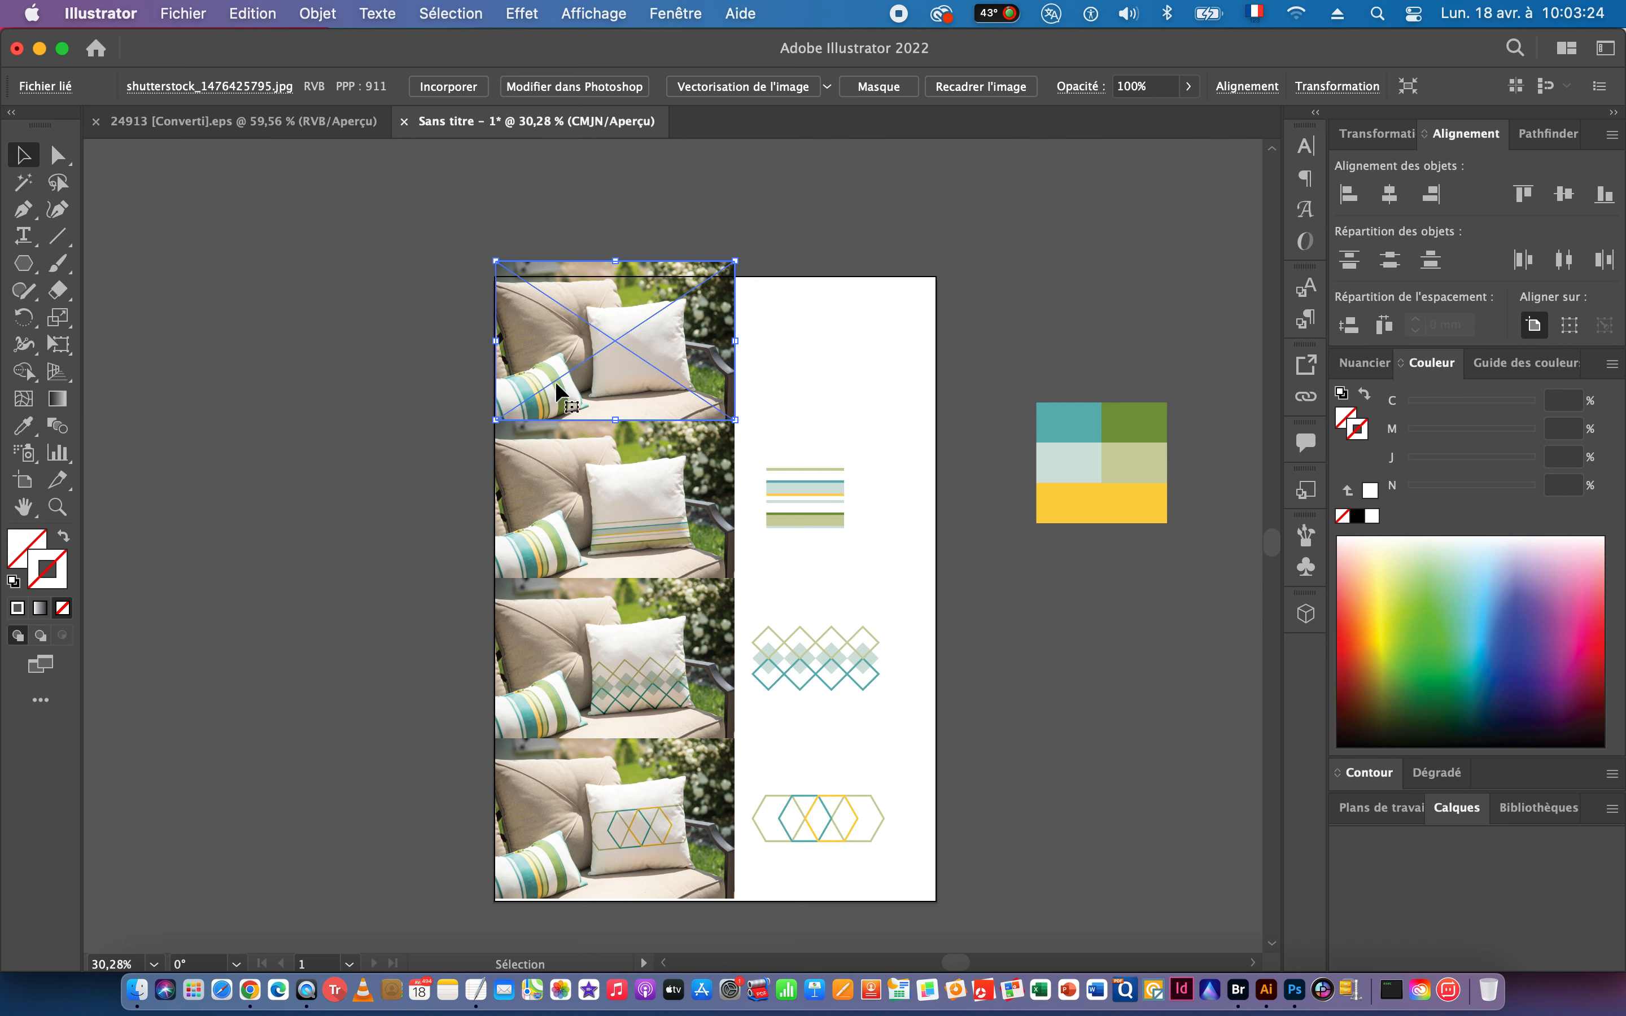
{"action": "scroll", "coordinate": [555, 381], "scroll_direction": "up", "scroll_amount": 5}
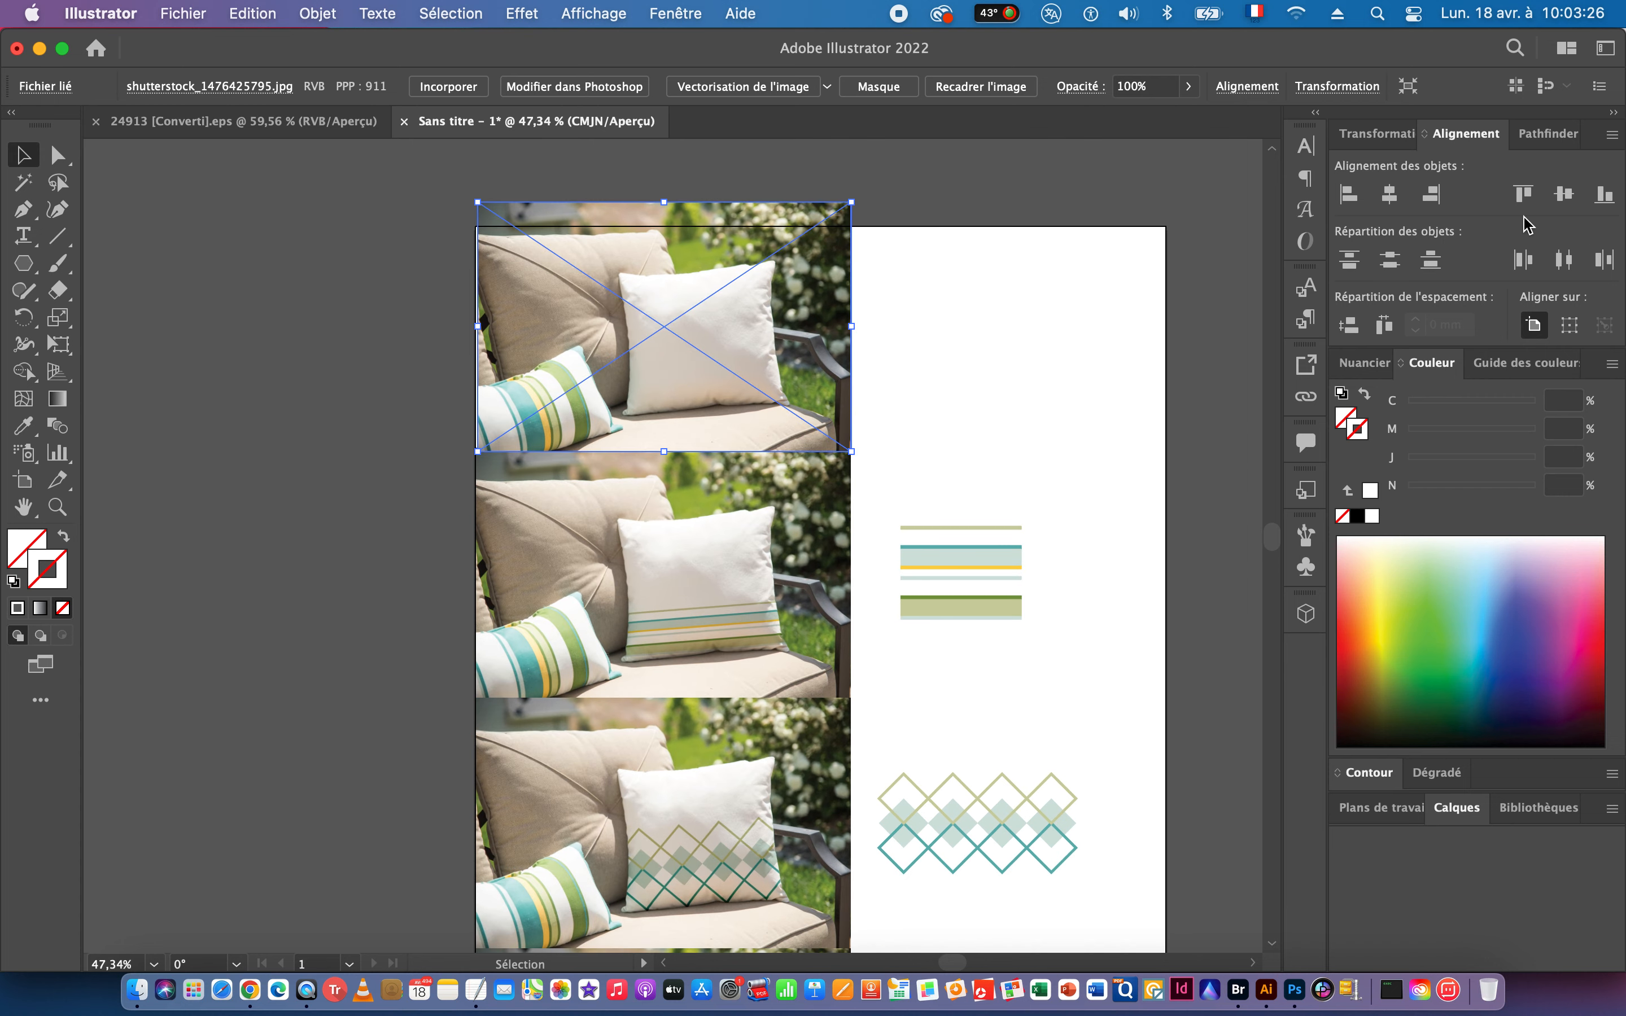
{"action": "left_click", "coordinate": [1350, 195]}
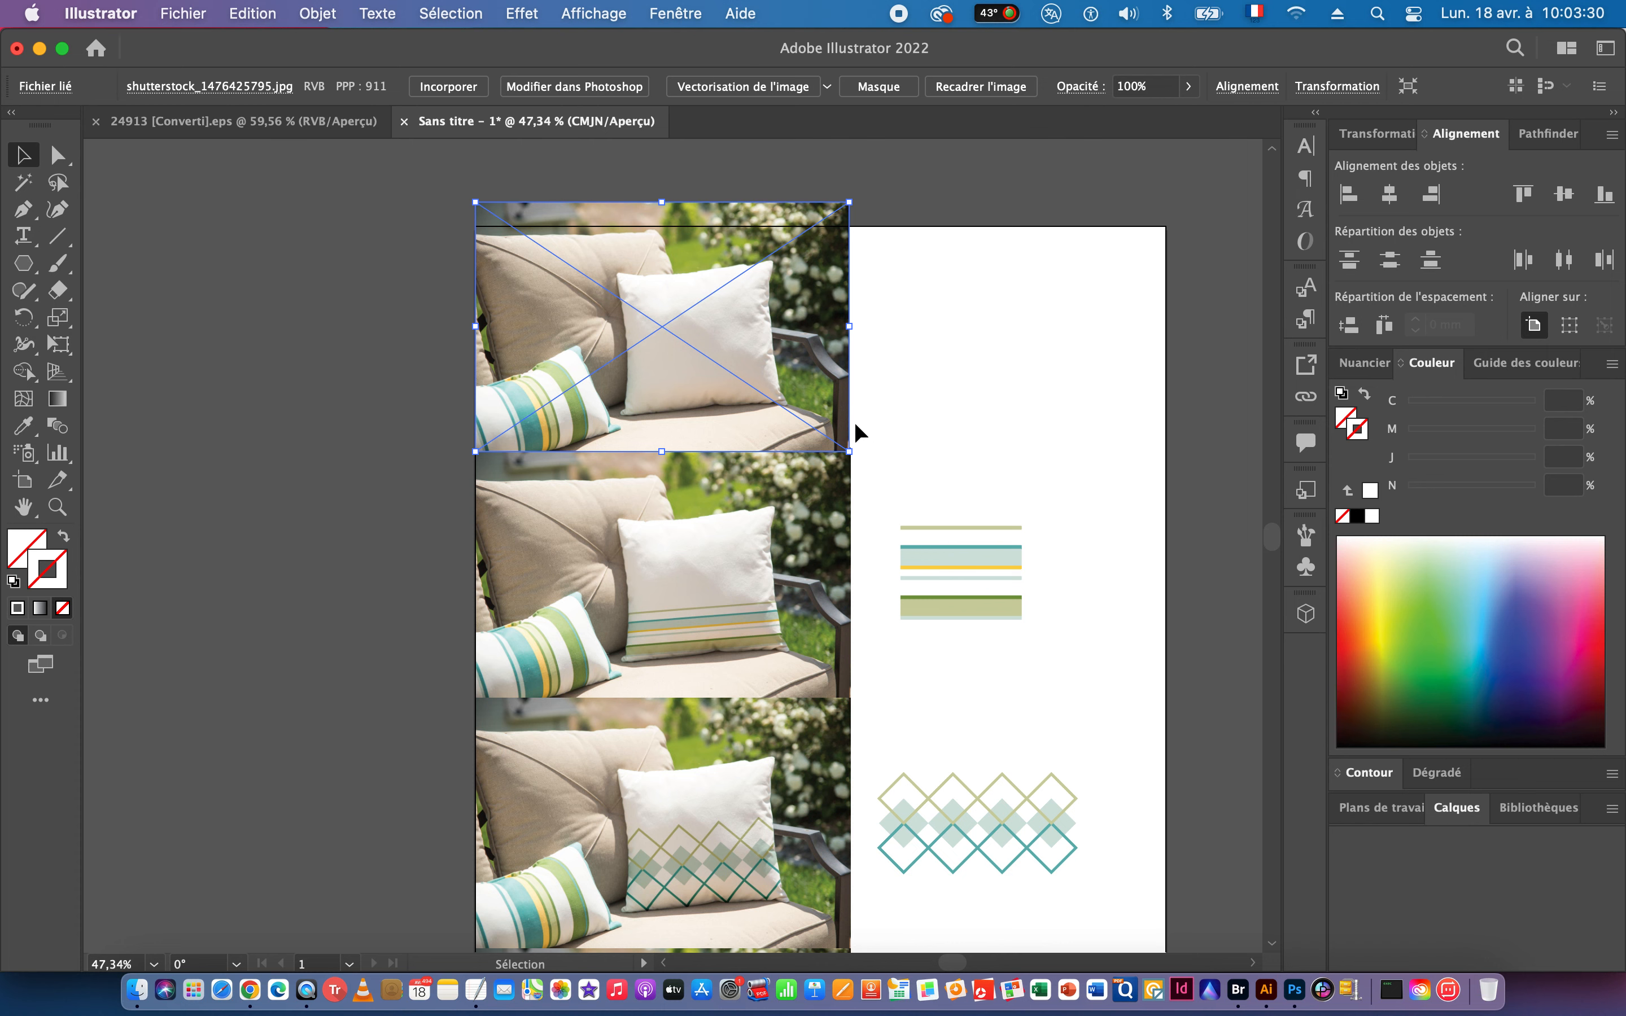
{"action": "left_click_drag", "start_coordinate": [860, 434], "coordinate": [1089, 417]}
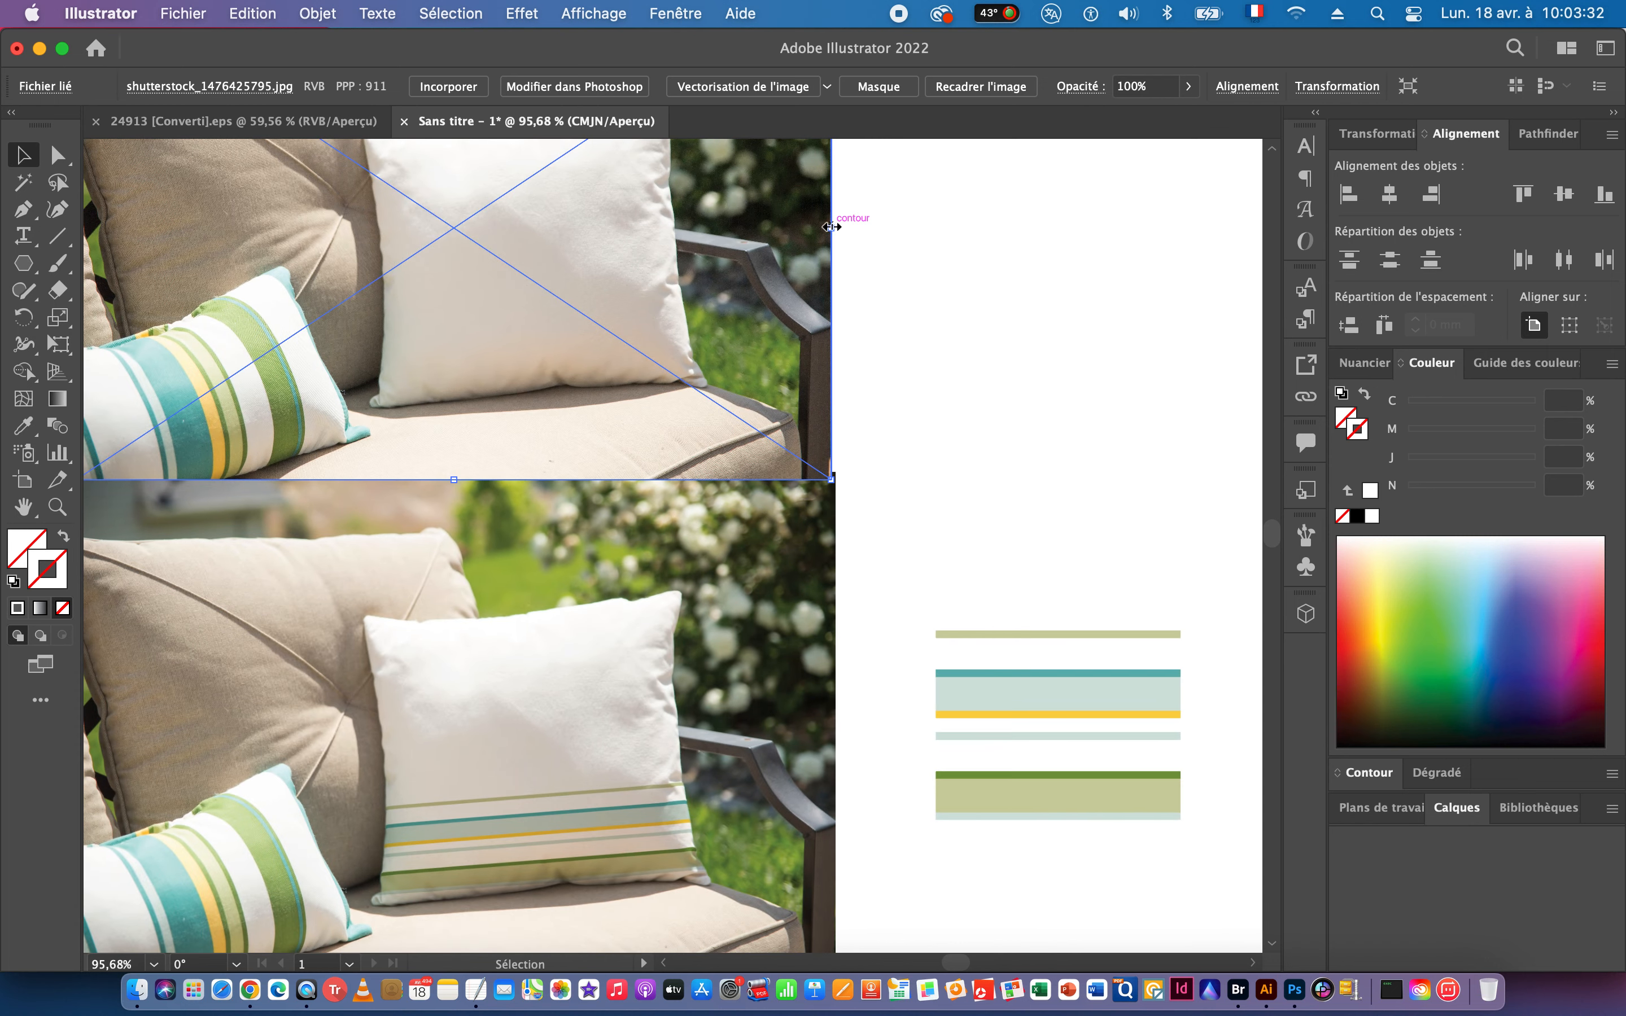
{"action": "left_click_drag", "start_coordinate": [832, 227], "coordinate": [835, 227]}
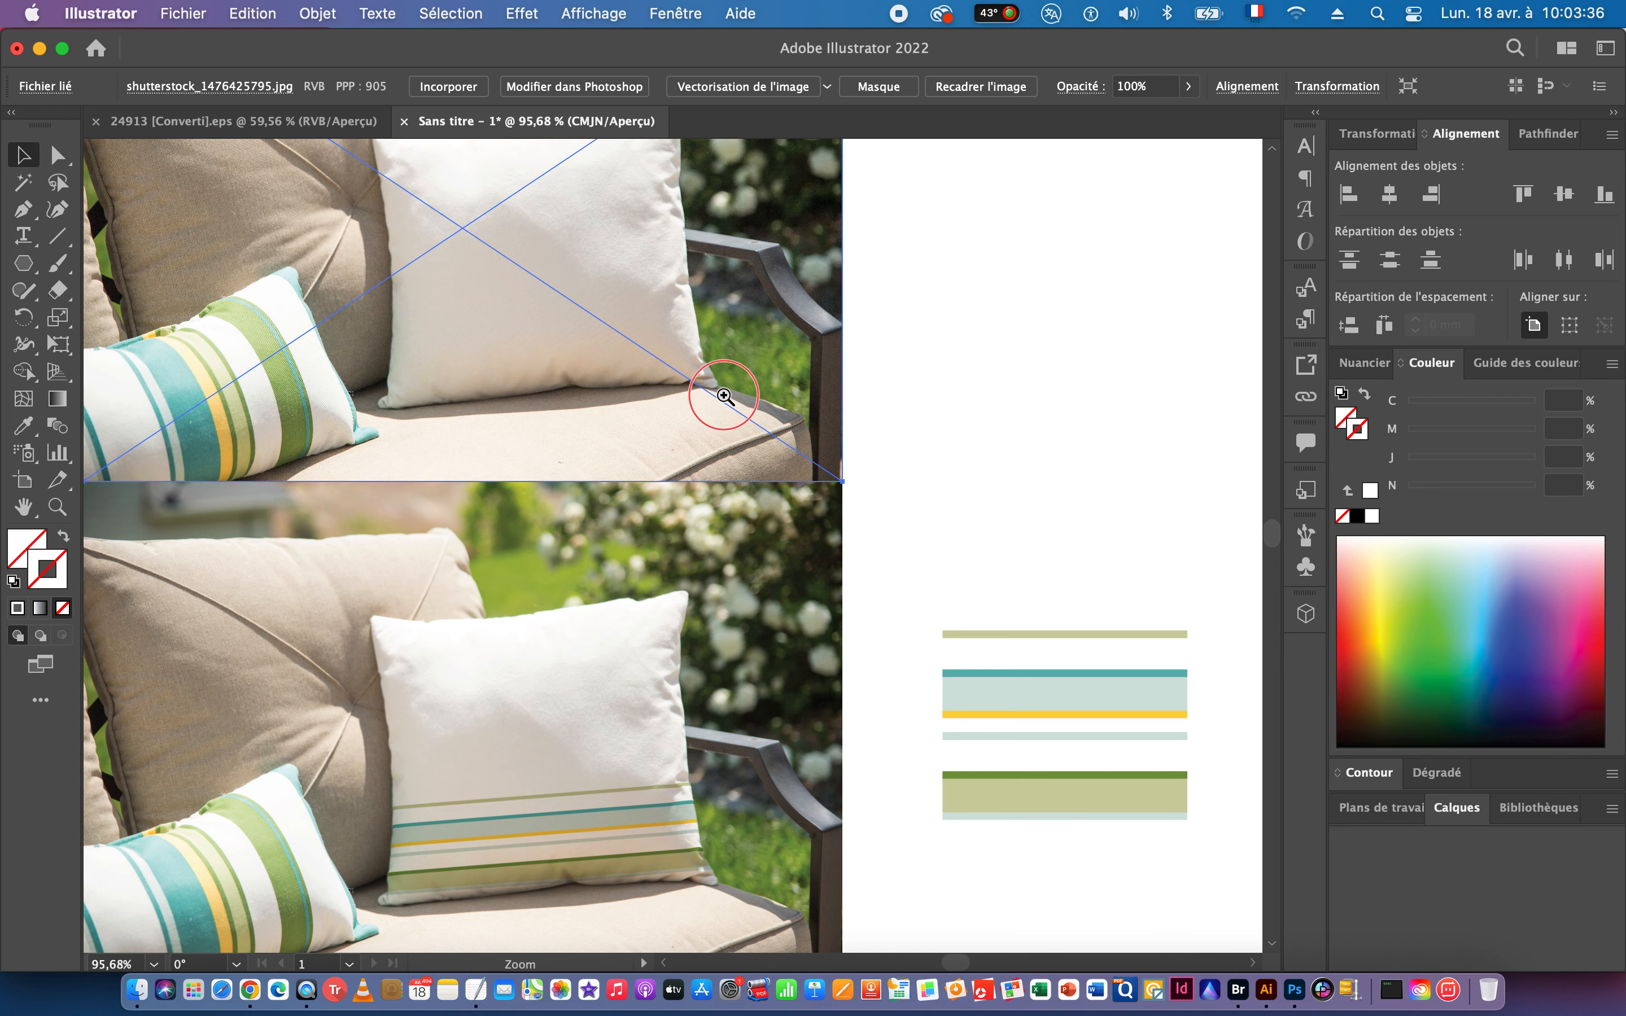
Shift the three patterned photos and their patterns straight down, and align the original cushion photo to the artboard's top edge.
{"action": "scroll", "coordinate": [726, 399], "scroll_direction": "down", "scroll_amount": 5}
{"action": "scroll", "coordinate": [694, 468], "scroll_direction": "down", "scroll_amount": 1}
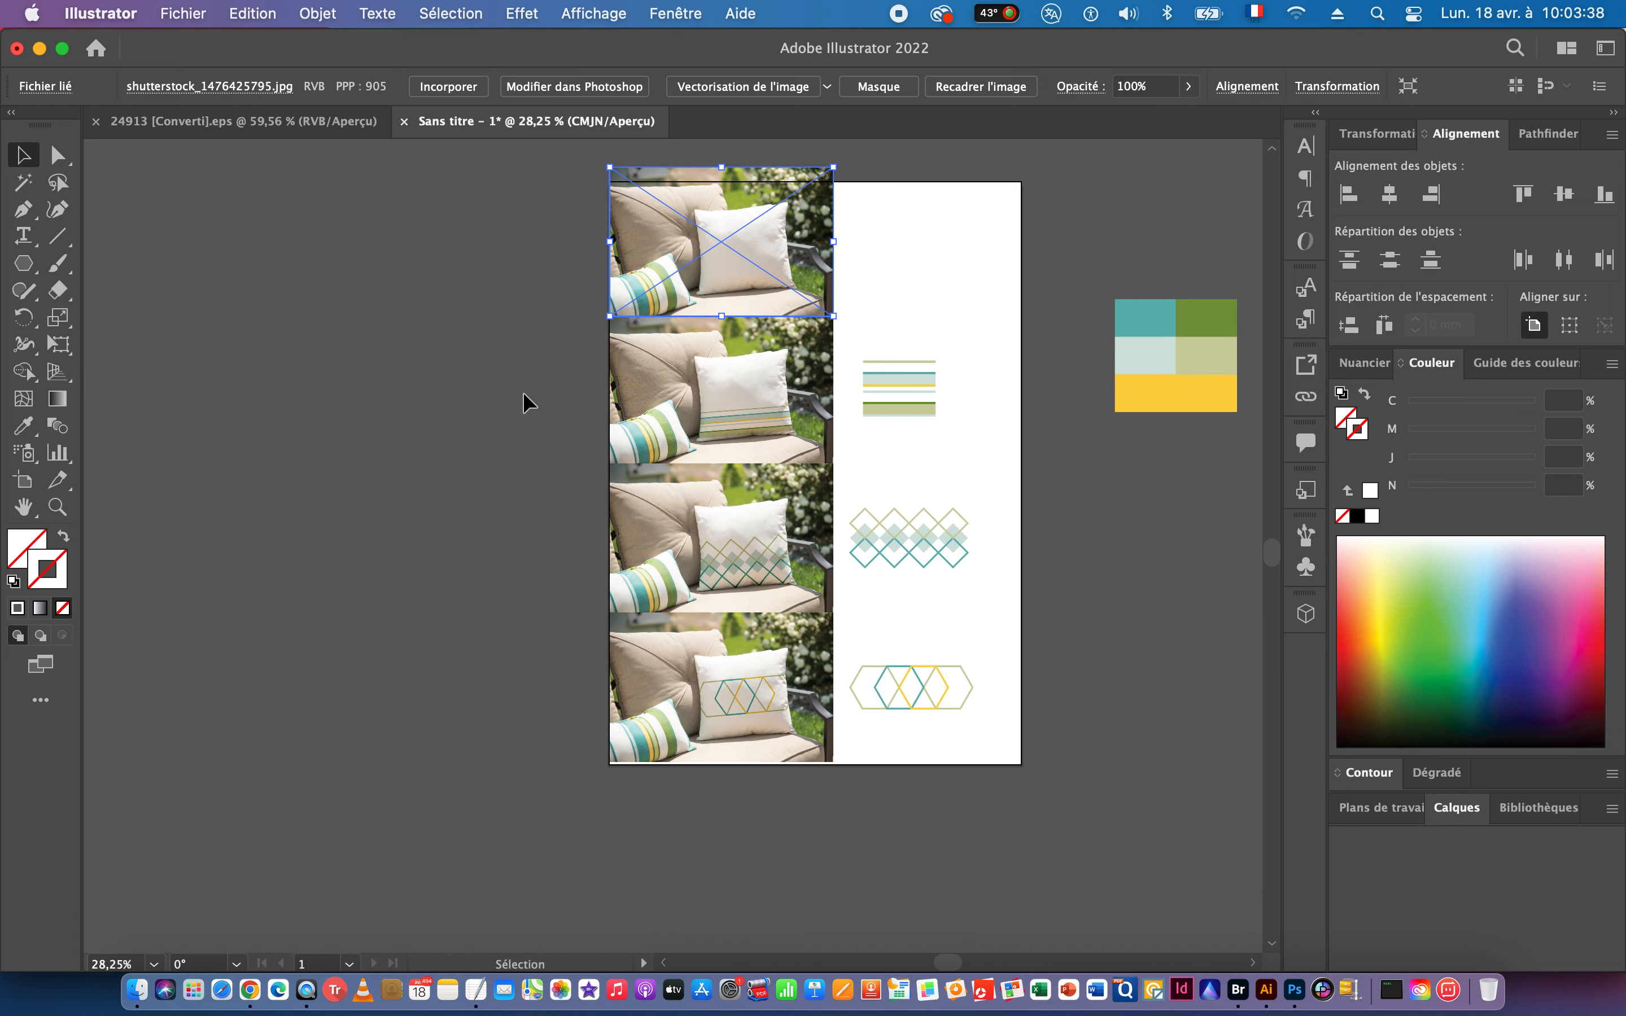
{"action": "left_click_drag", "start_coordinate": [526, 400], "coordinate": [988, 746]}
{"action": "scroll", "coordinate": [797, 392], "scroll_direction": "up", "scroll_amount": 1}
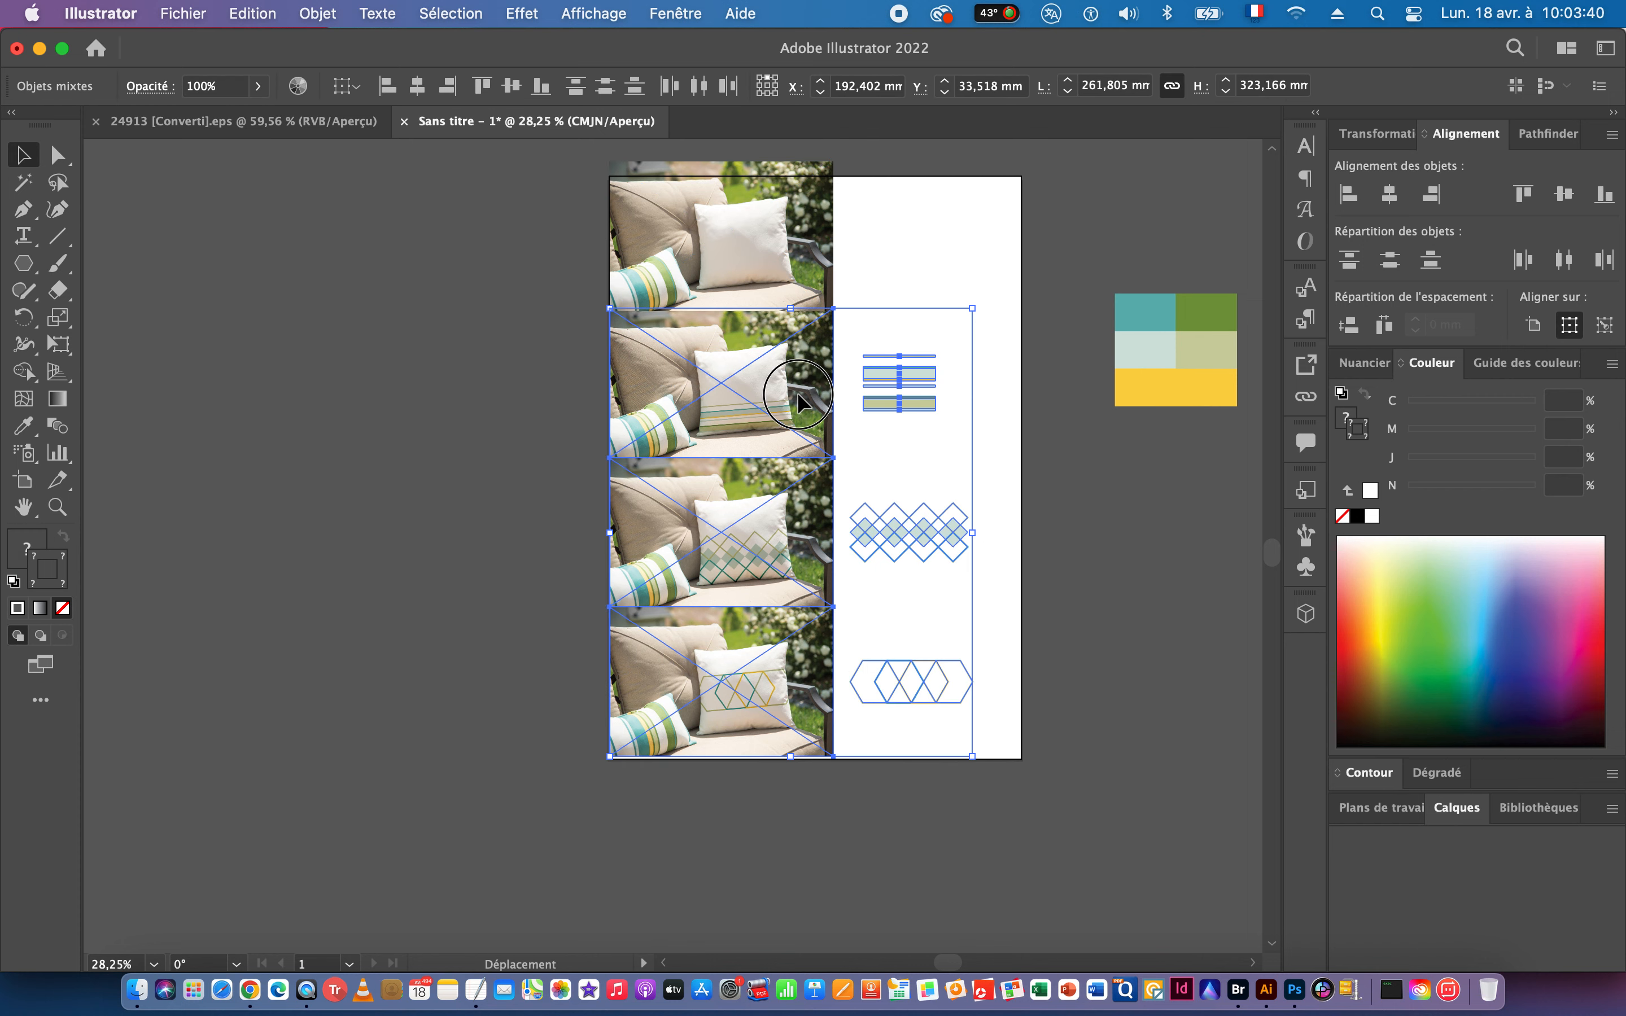
{"action": "left_click_drag", "start_coordinate": [798, 392], "coordinate": [798, 494]}
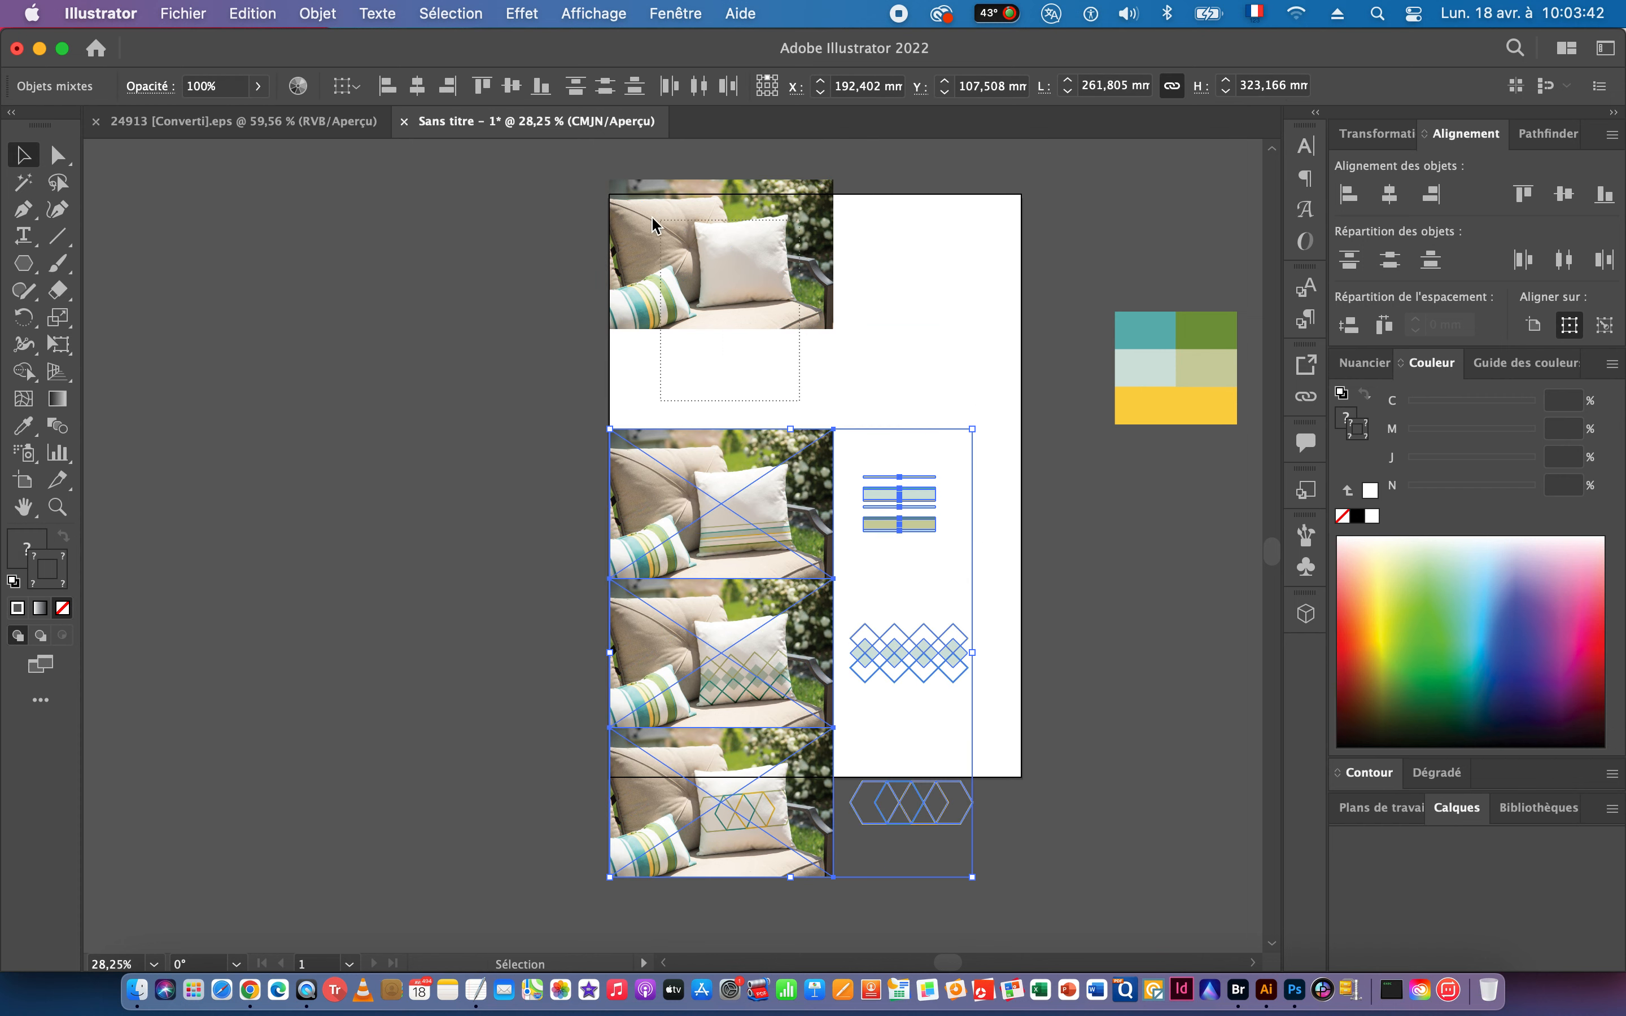
{"action": "left_click", "coordinate": [817, 256]}
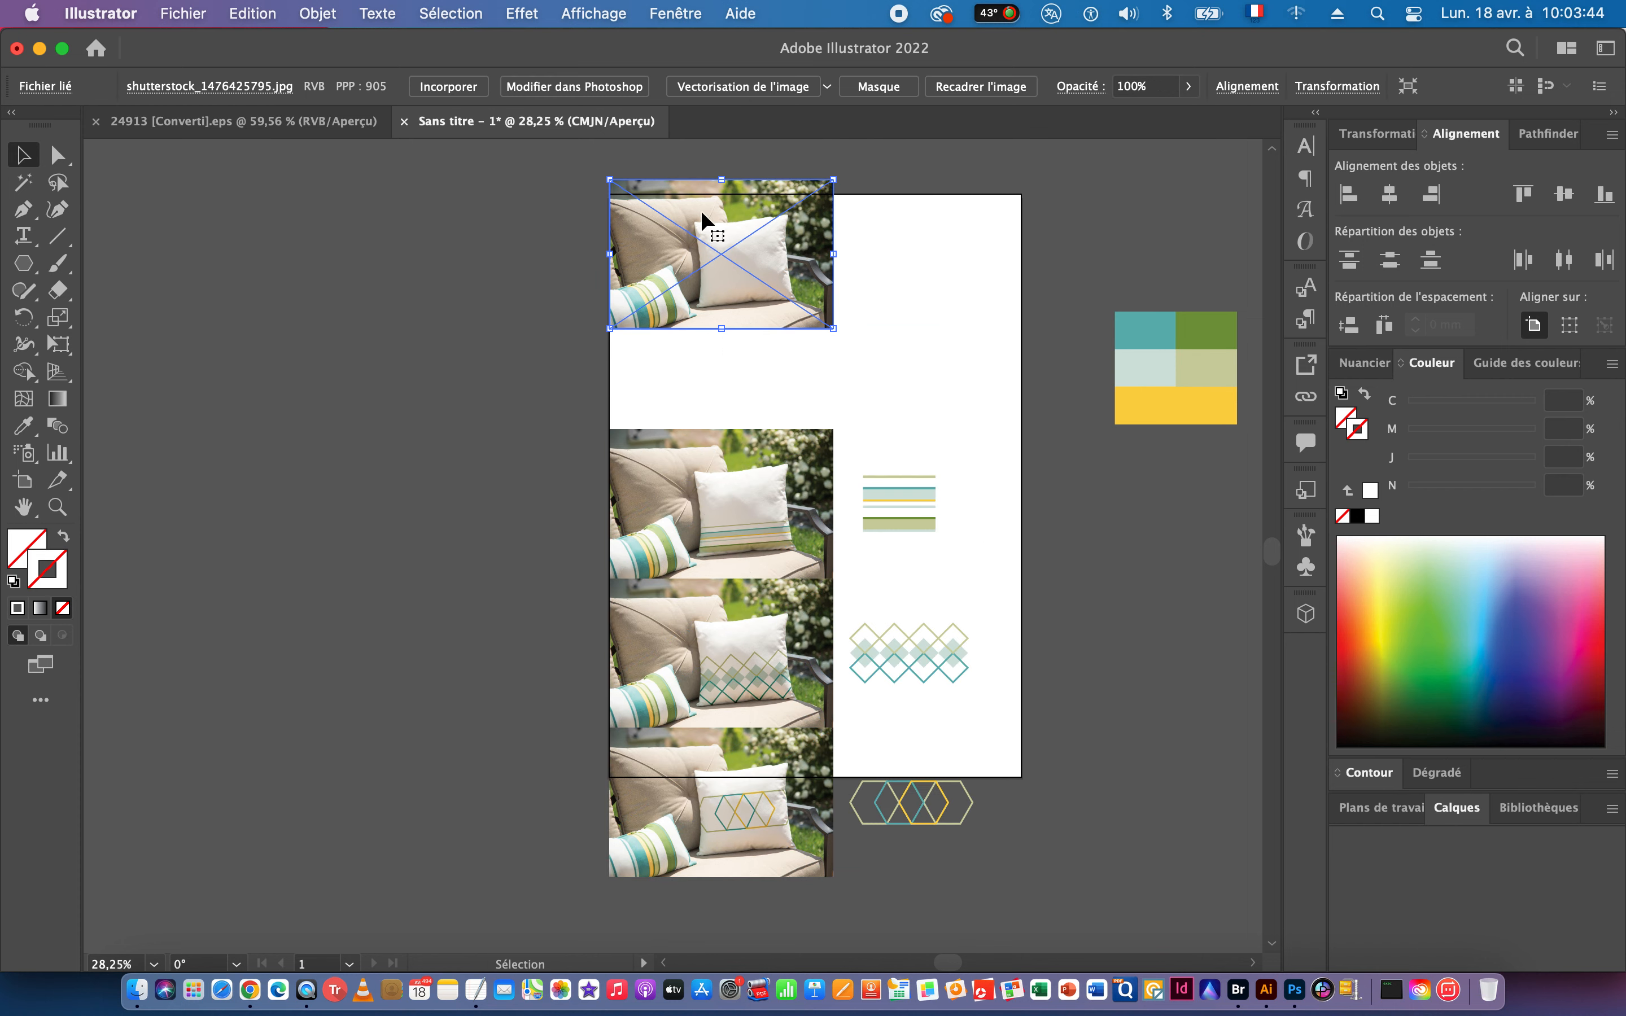
{"action": "left_click", "coordinate": [1524, 194]}
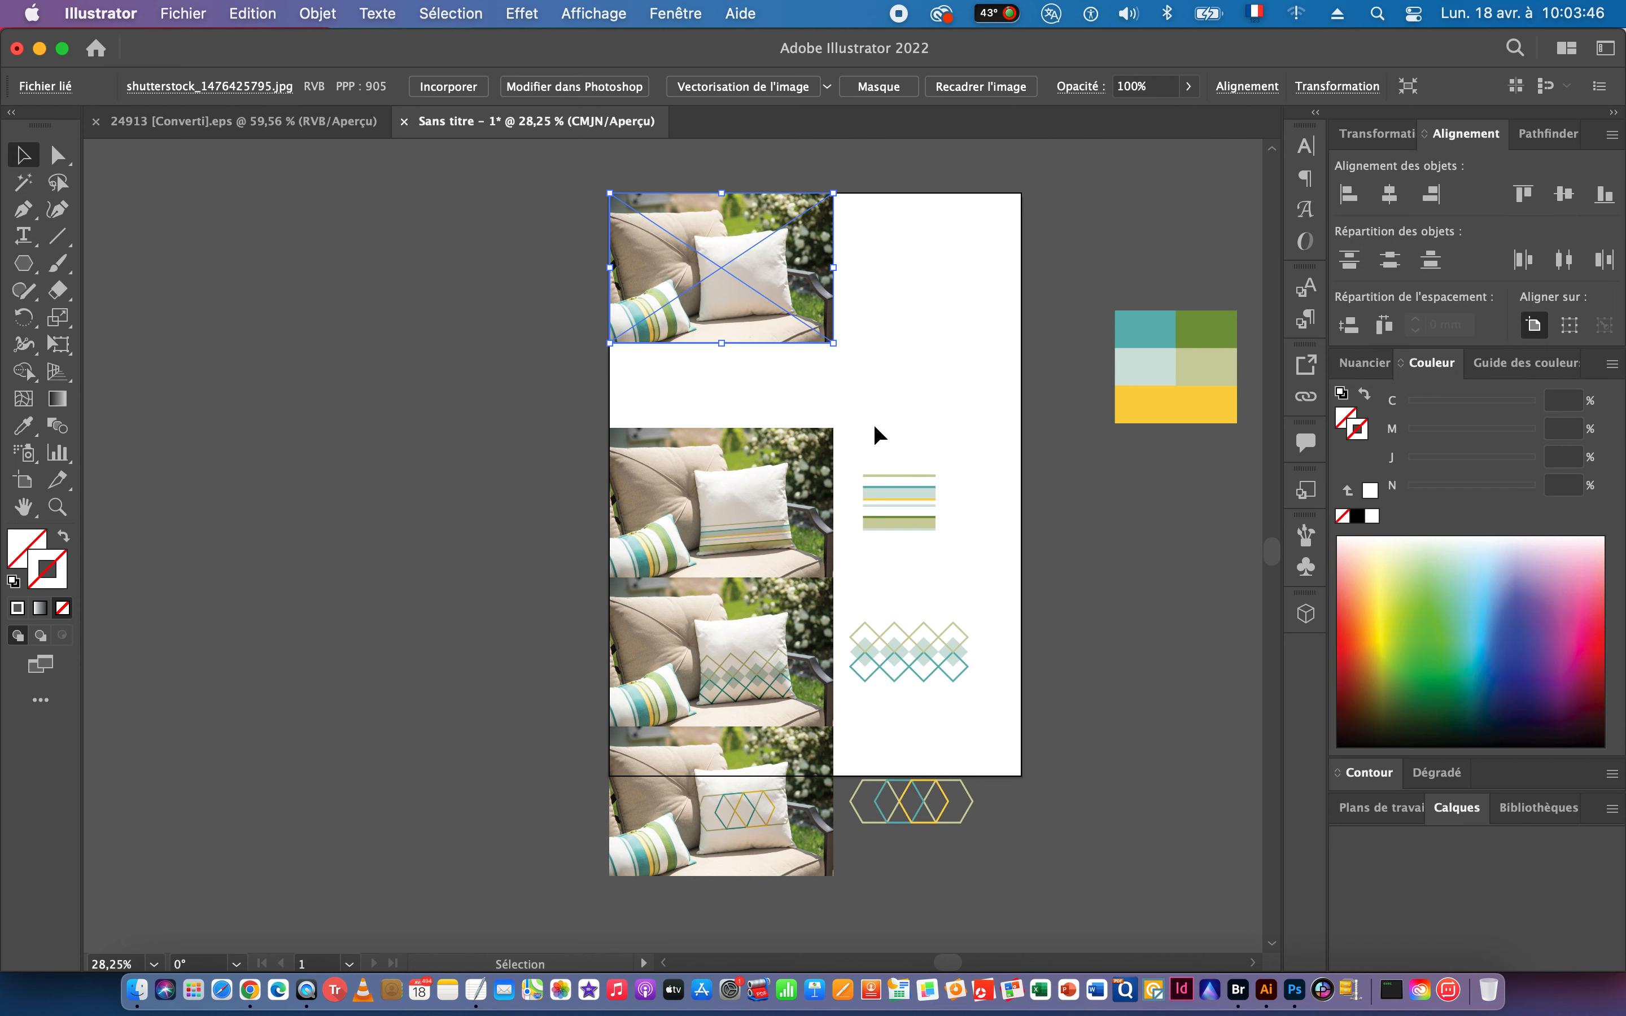
Move the five colour swatches beside the original cushion photo, group them and centre them vertically on the photo.
{"action": "left_click_drag", "start_coordinate": [947, 371], "coordinate": [789, 370]}
{"action": "left_click_drag", "start_coordinate": [915, 236], "coordinate": [786, 300]}
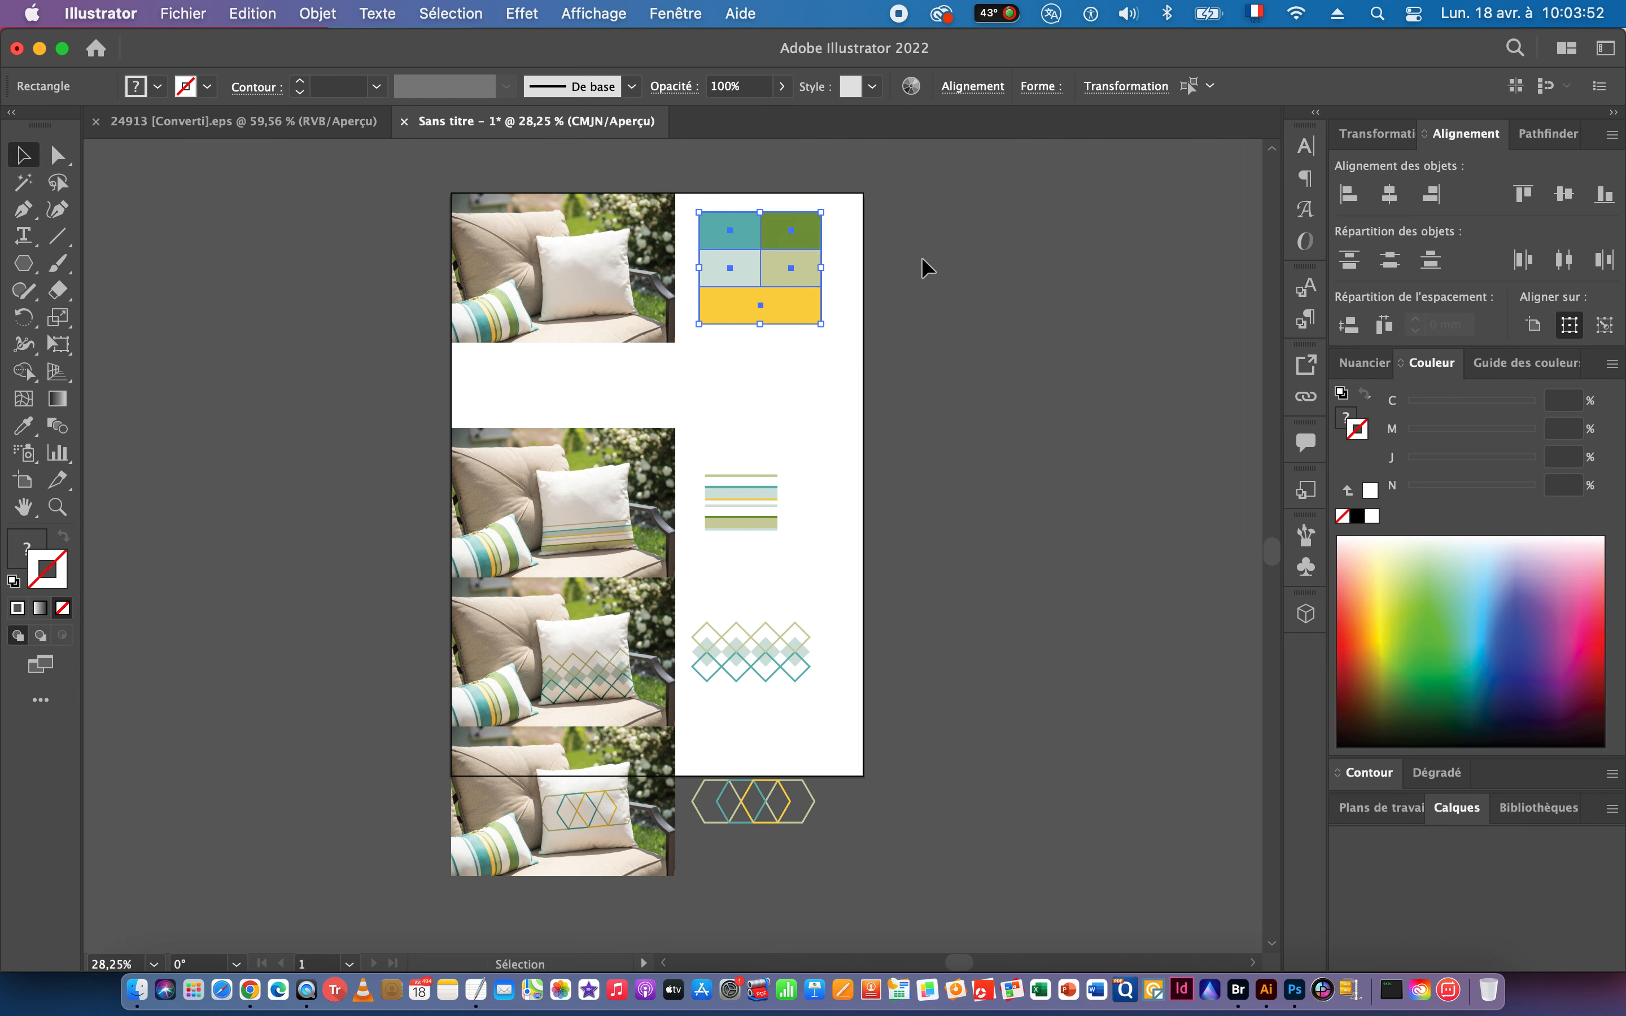
{"action": "scroll", "coordinate": [925, 244], "scroll_direction": "down", "scroll_amount": 1}
{"action": "key", "text": "super+g"}
{"action": "left_click_drag", "start_coordinate": [897, 243], "coordinate": [616, 272]}
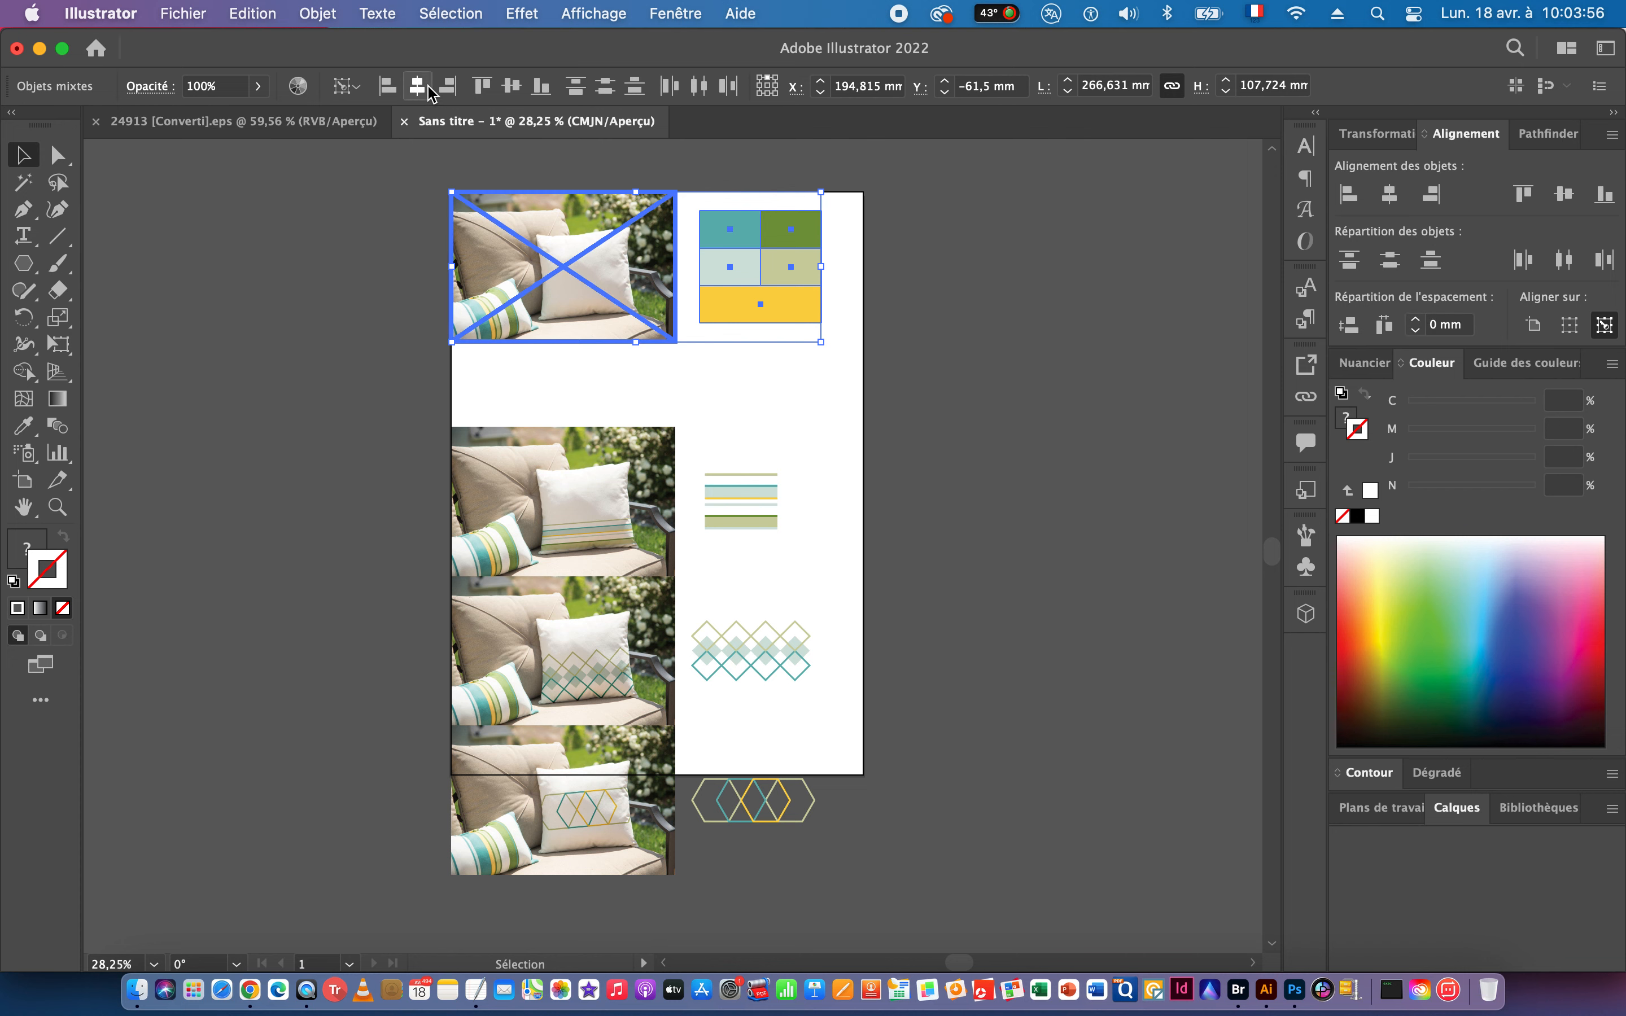
{"action": "left_click", "coordinate": [512, 86]}
{"action": "scroll", "coordinate": [900, 435], "scroll_direction": "down", "scroll_amount": 1}
{"action": "left_click", "coordinate": [900, 435]}
Move the three patterned photos and their patterns up to a narrow gap below the original, scaling them proportionally to the artboard's bottom edge.
{"action": "key", "text": "space"}
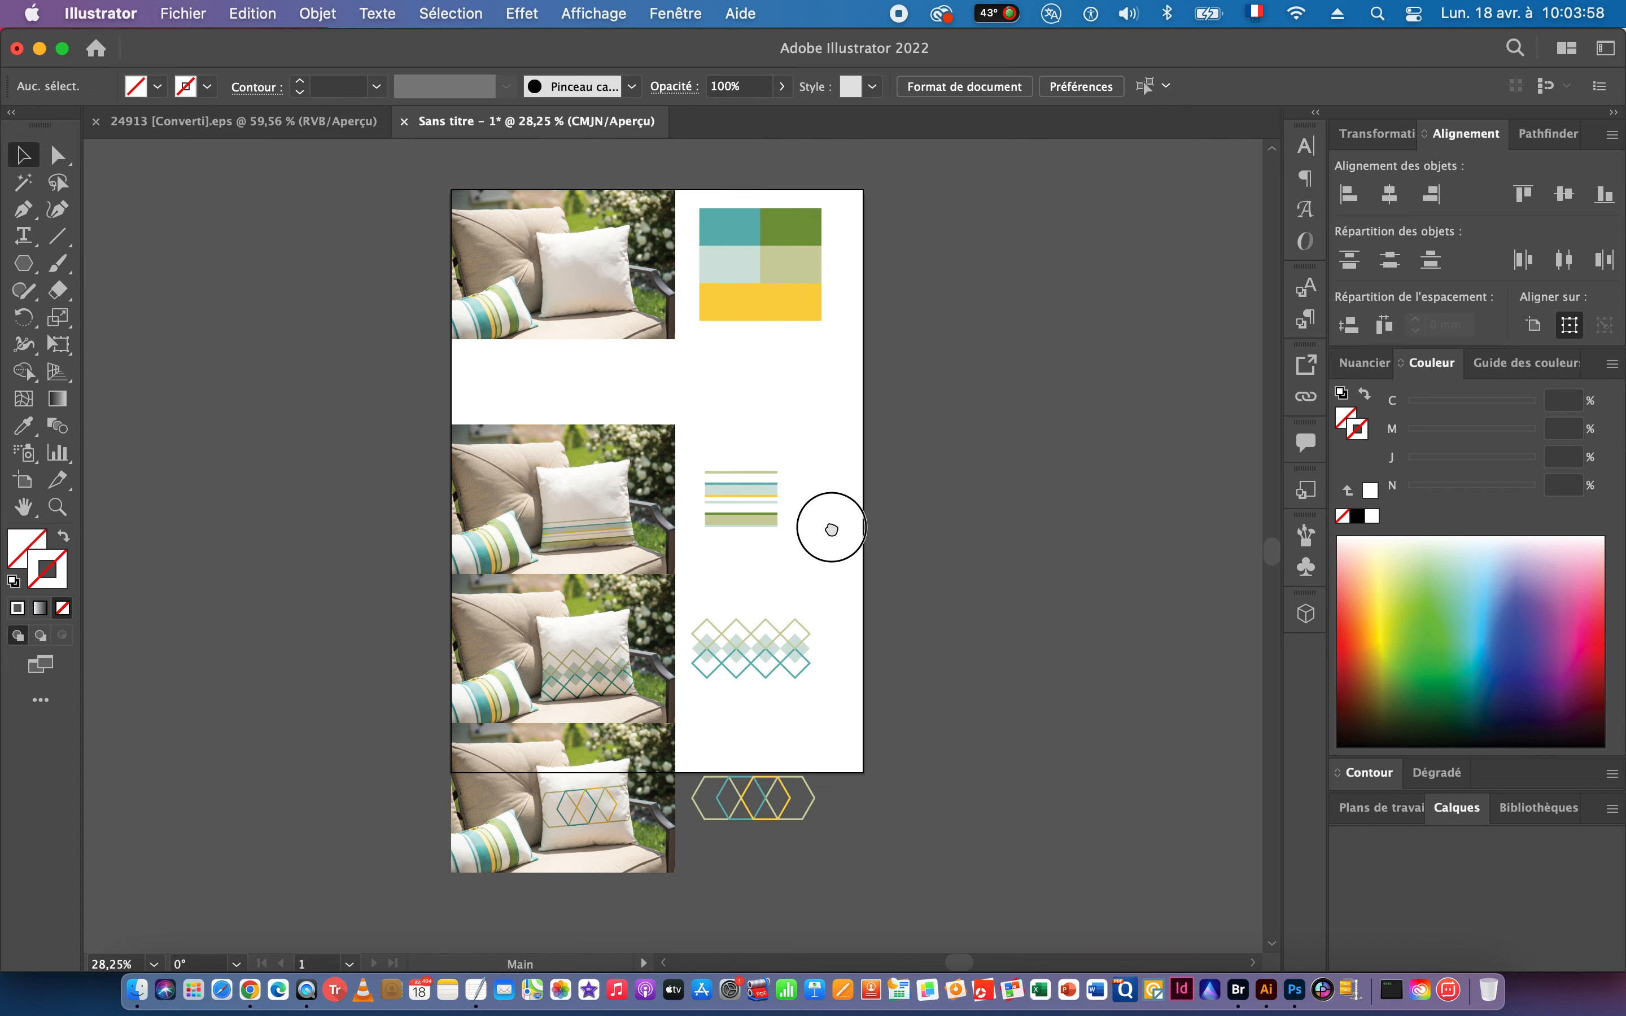
{"action": "left_click_drag", "start_coordinate": [831, 529], "coordinate": [858, 447]}
{"action": "left_click_drag", "start_coordinate": [927, 845], "coordinate": [923, 840]}
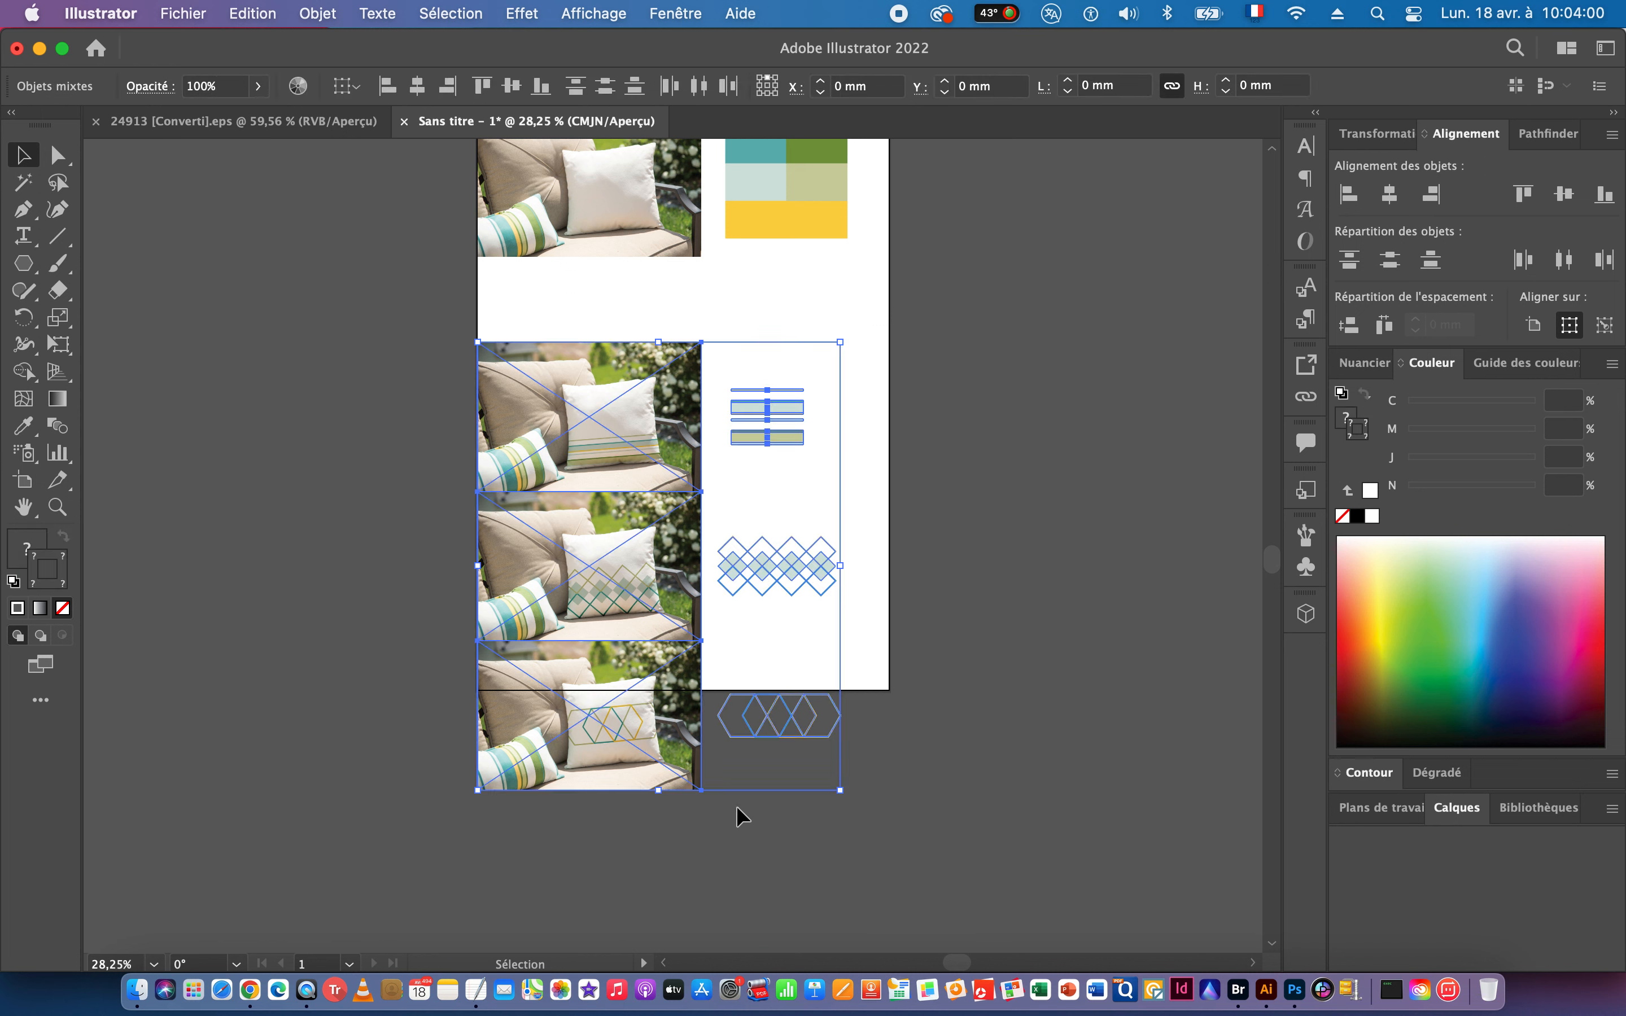
{"action": "left_click_drag", "start_coordinate": [615, 402], "coordinate": [615, 339]}
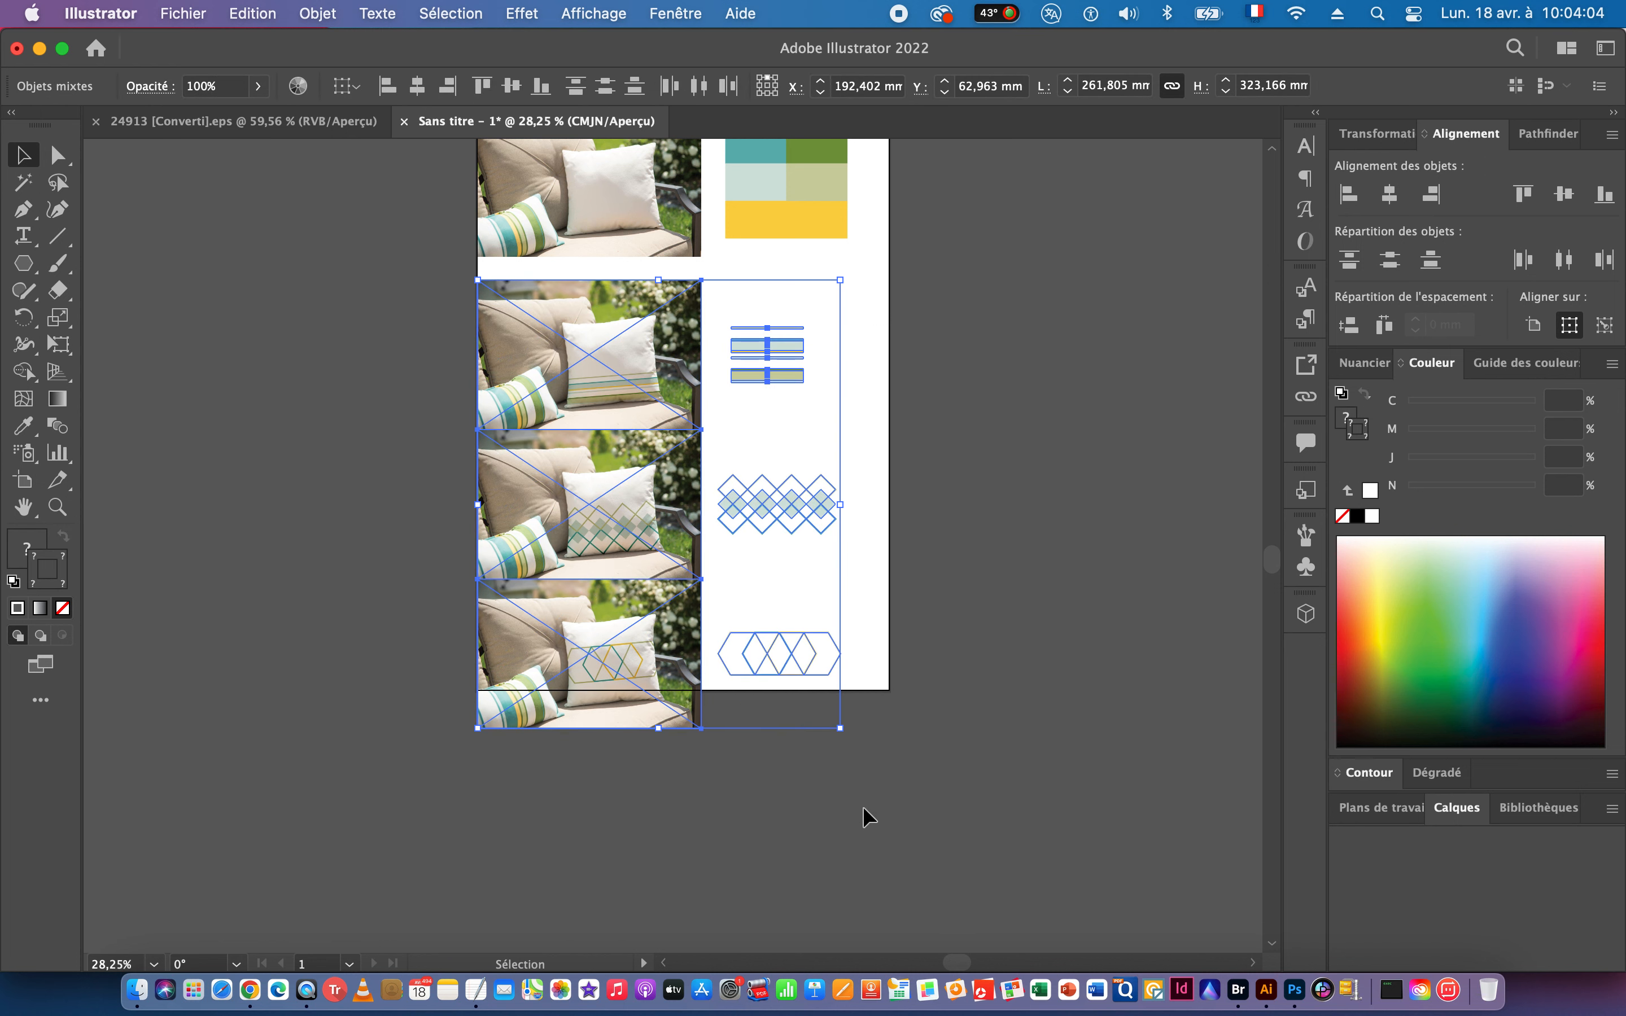
{"action": "left_click_drag", "start_coordinate": [844, 733], "coordinate": [819, 696]}
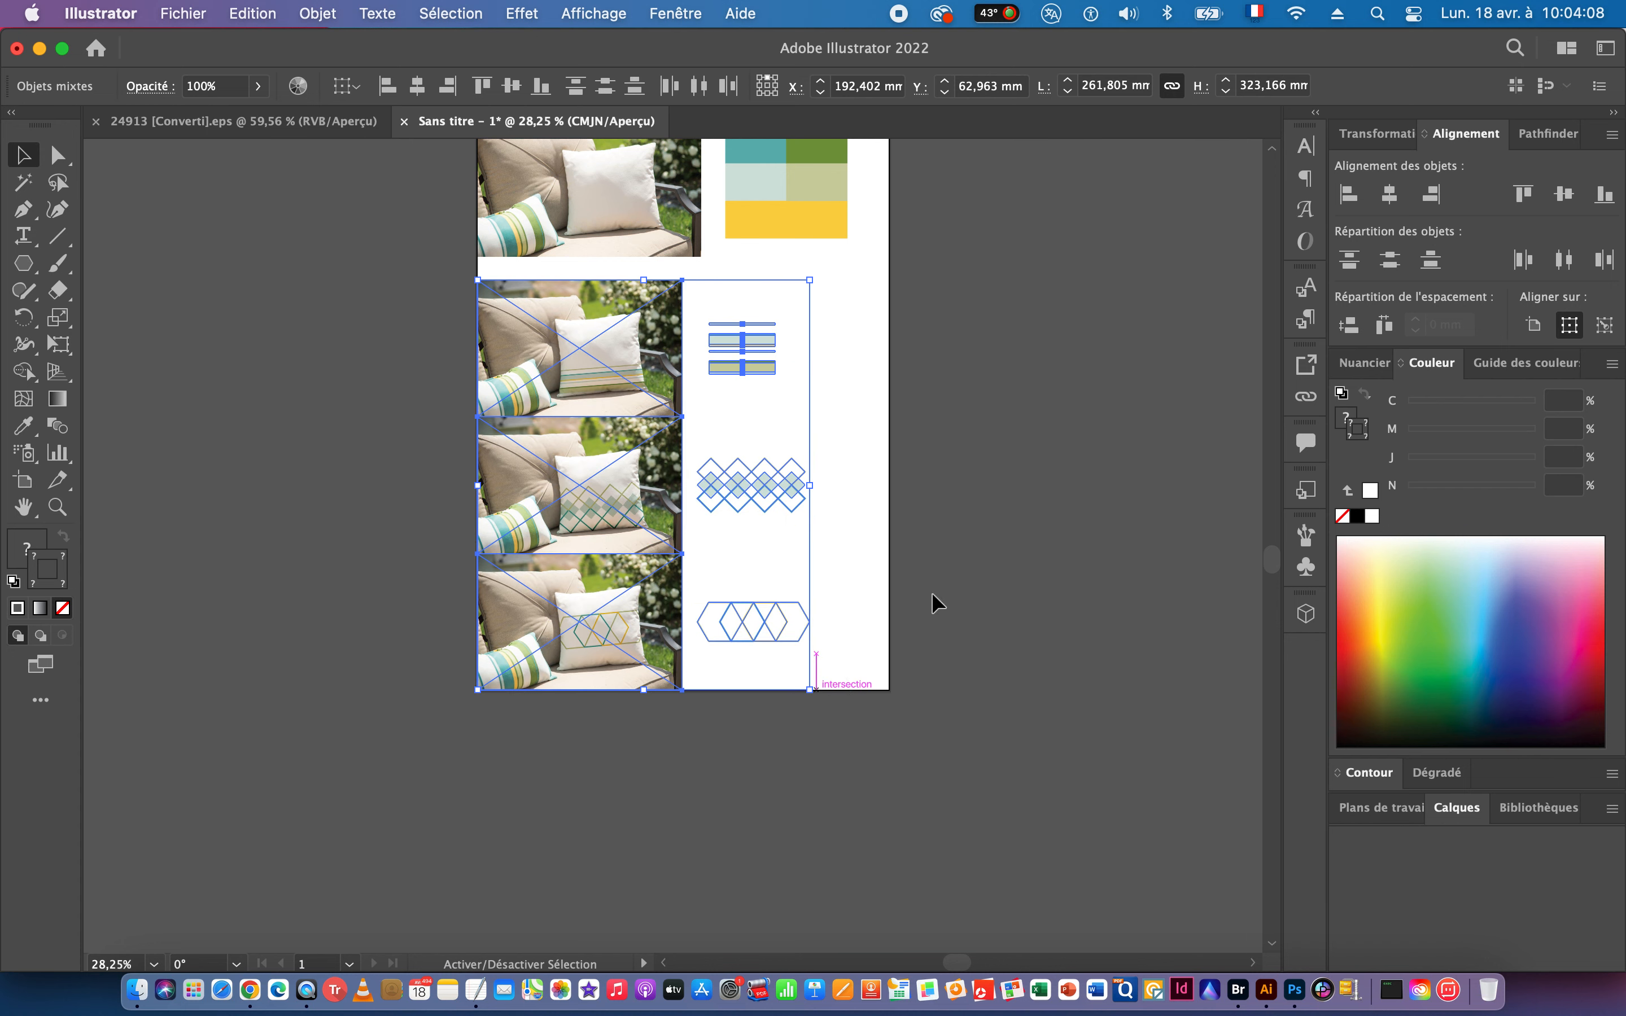
Centre the striped, diamond and hexagon patterns horizontally under the colour swatch group, using the swatches as the key object.
{"action": "left_click", "coordinate": [866, 444]}
{"action": "key", "text": "super+space"}
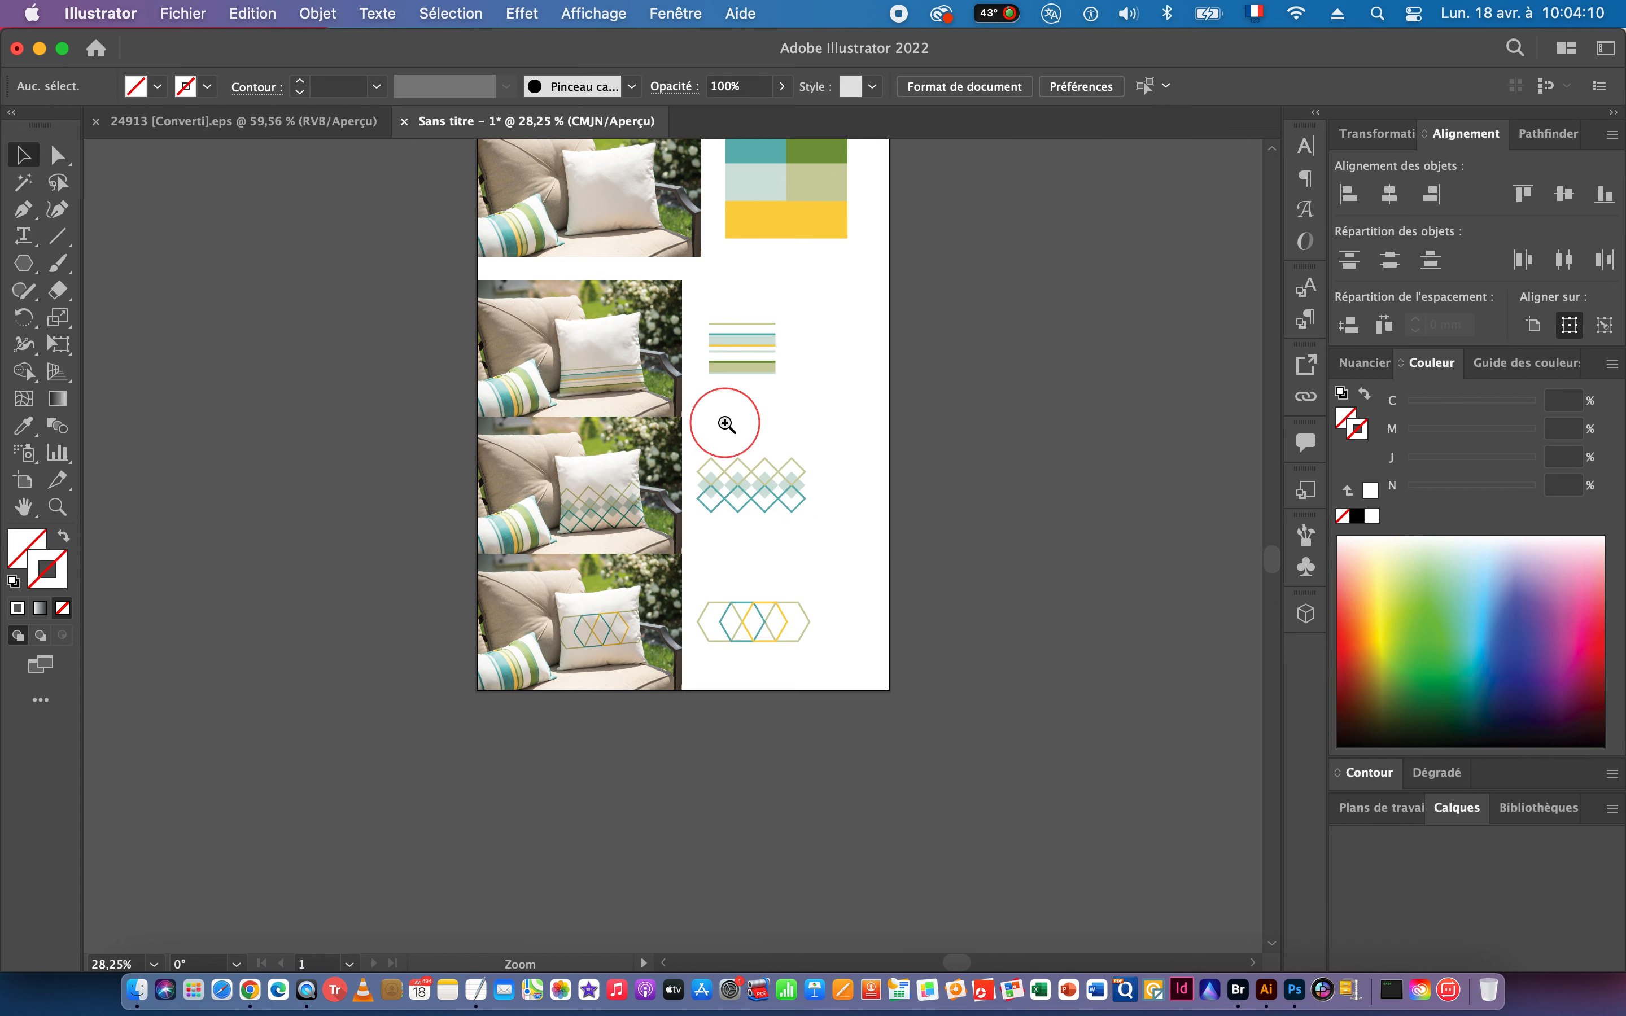
{"action": "left_click_drag", "start_coordinate": [726, 424], "coordinate": [853, 545]}
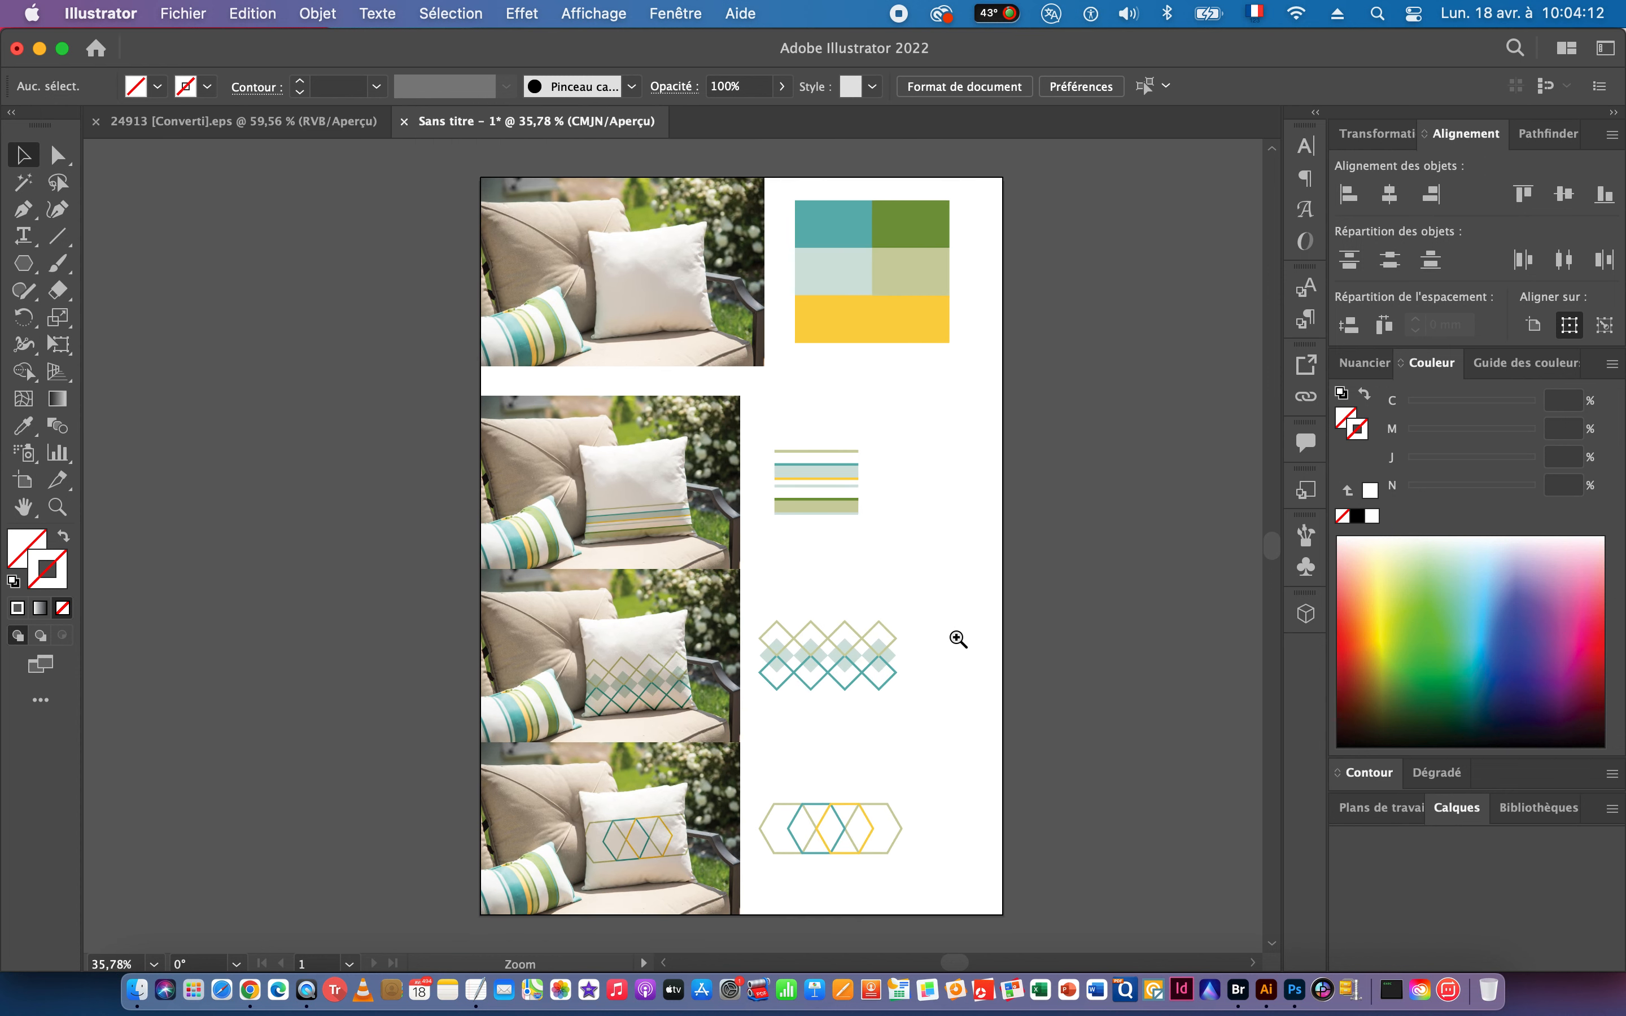
{"action": "left_click_drag", "start_coordinate": [766, 610], "coordinate": [873, 619]}
{"action": "scroll", "coordinate": [849, 675], "scroll_direction": "down", "scroll_amount": 3}
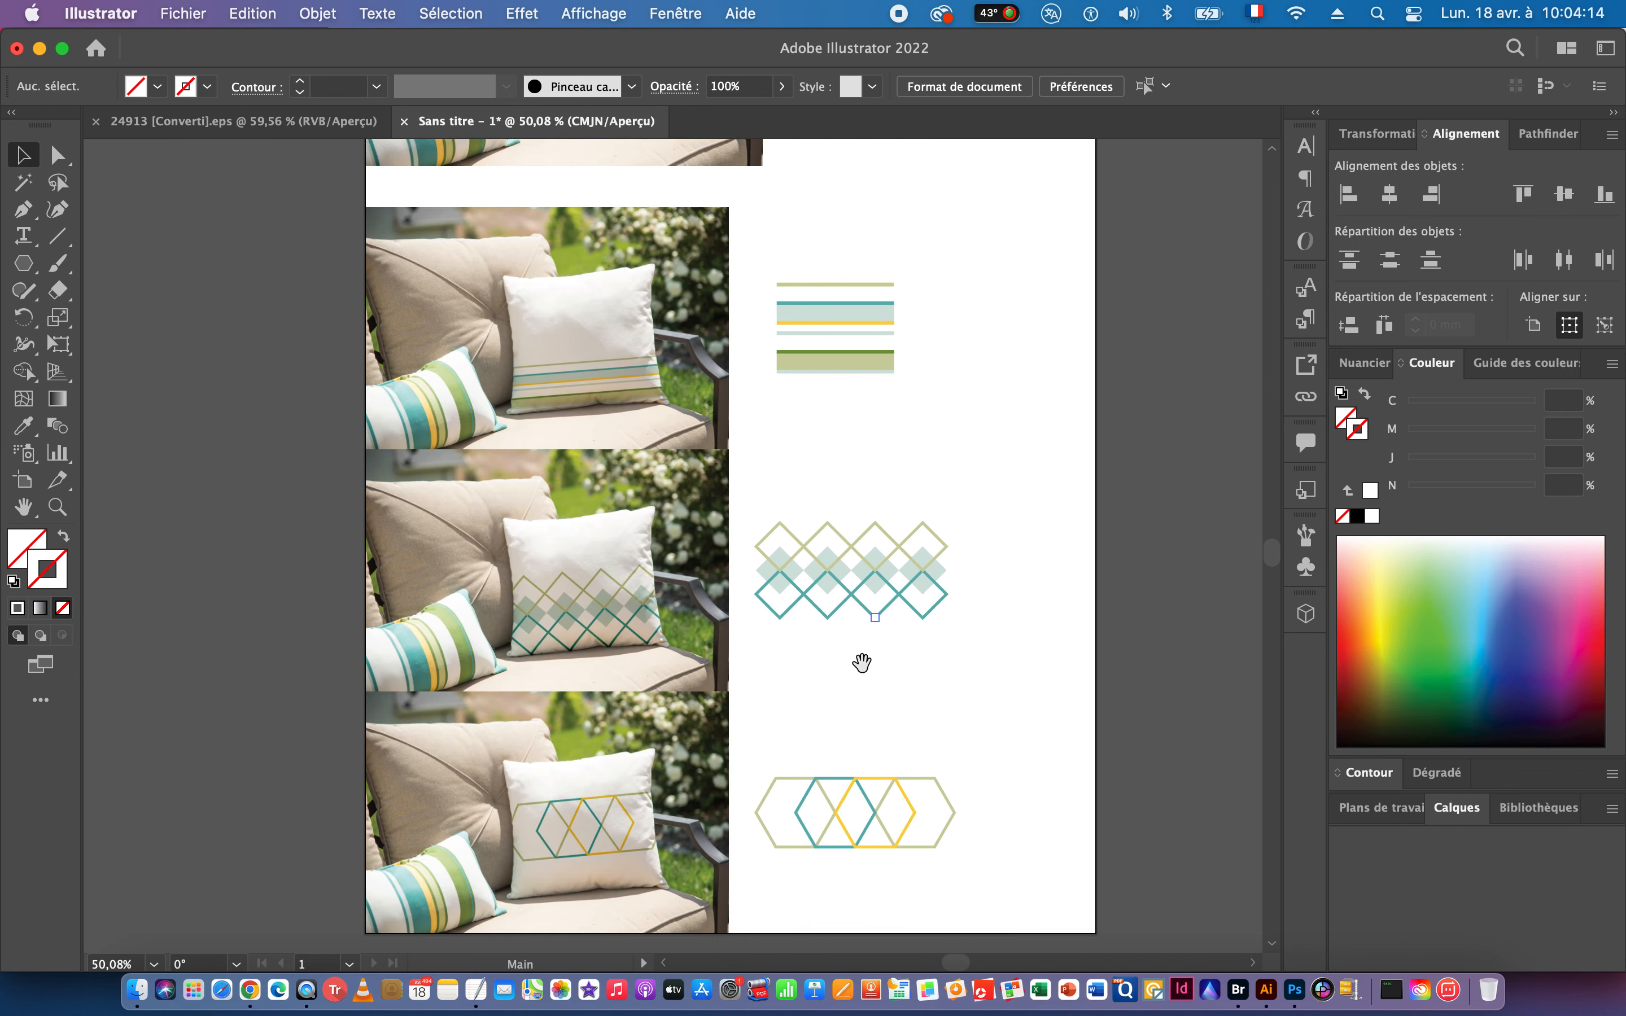
{"action": "left_click", "coordinate": [792, 390], "text": "alt"}
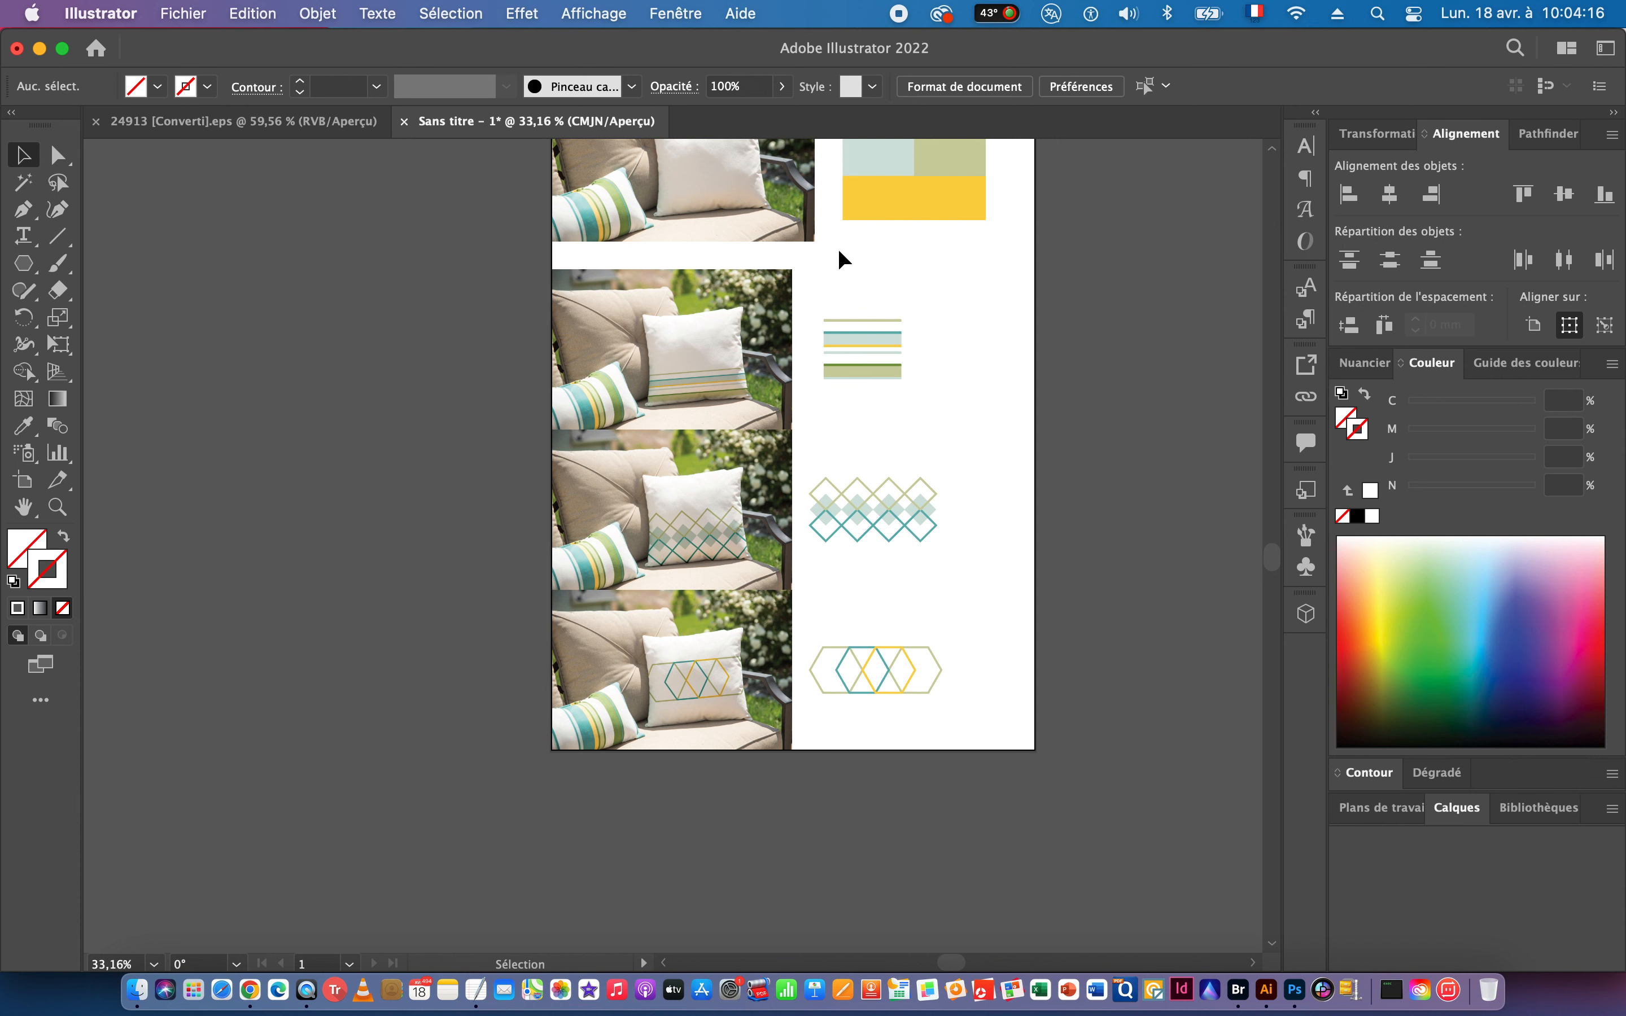
{"action": "left_click_drag", "start_coordinate": [828, 189], "coordinate": [915, 587]}
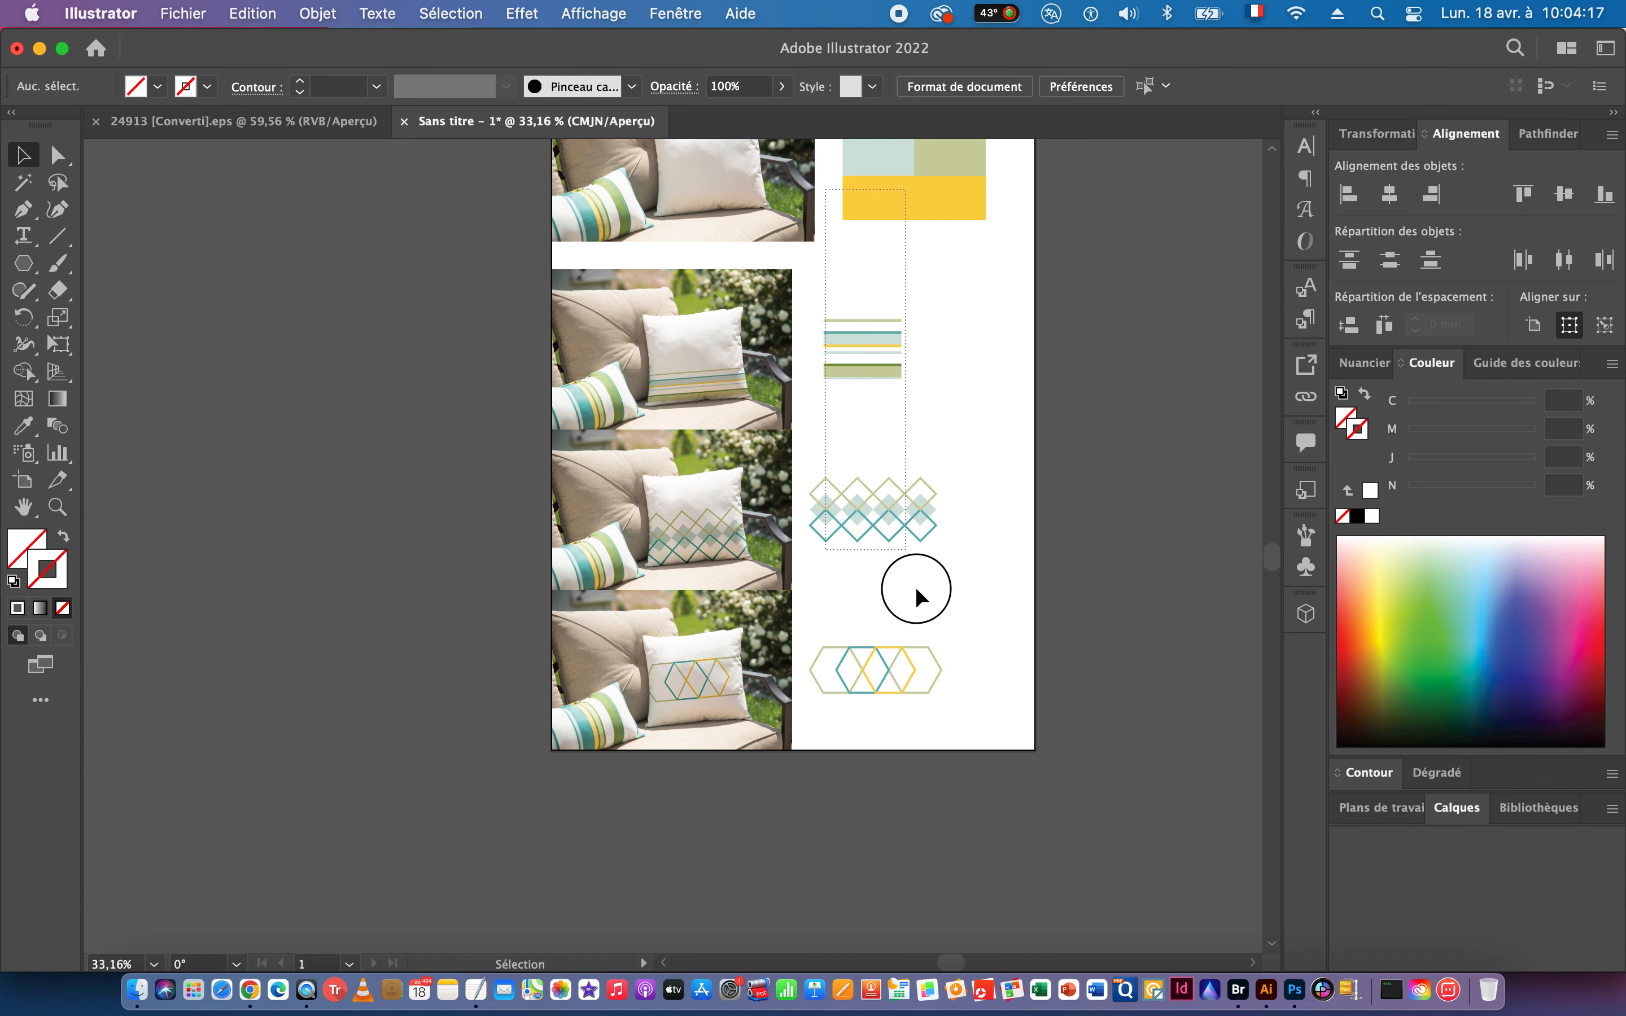
{"action": "left_click", "coordinate": [910, 199]}
{"action": "left_click", "coordinate": [1392, 197]}
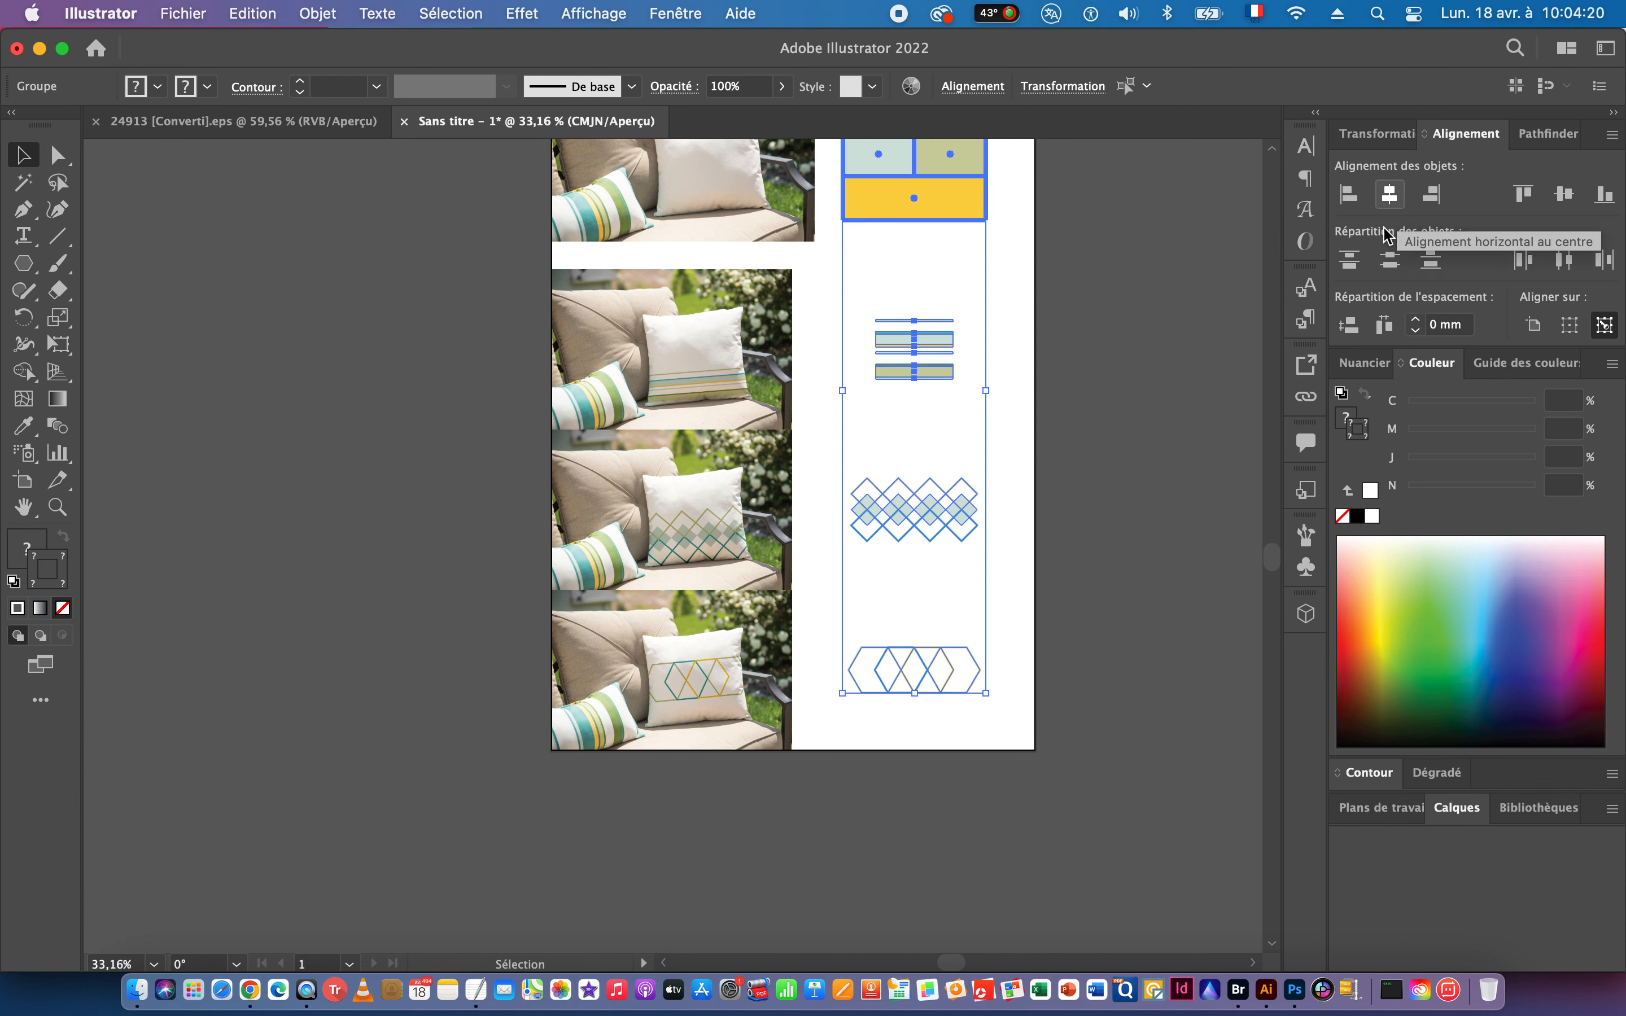
{"action": "left_click", "coordinate": [1074, 579]}
{"action": "left_click_drag", "start_coordinate": [1076, 555], "coordinate": [1036, 547]}
{"action": "left_click_drag", "start_coordinate": [959, 437], "coordinate": [976, 535]}
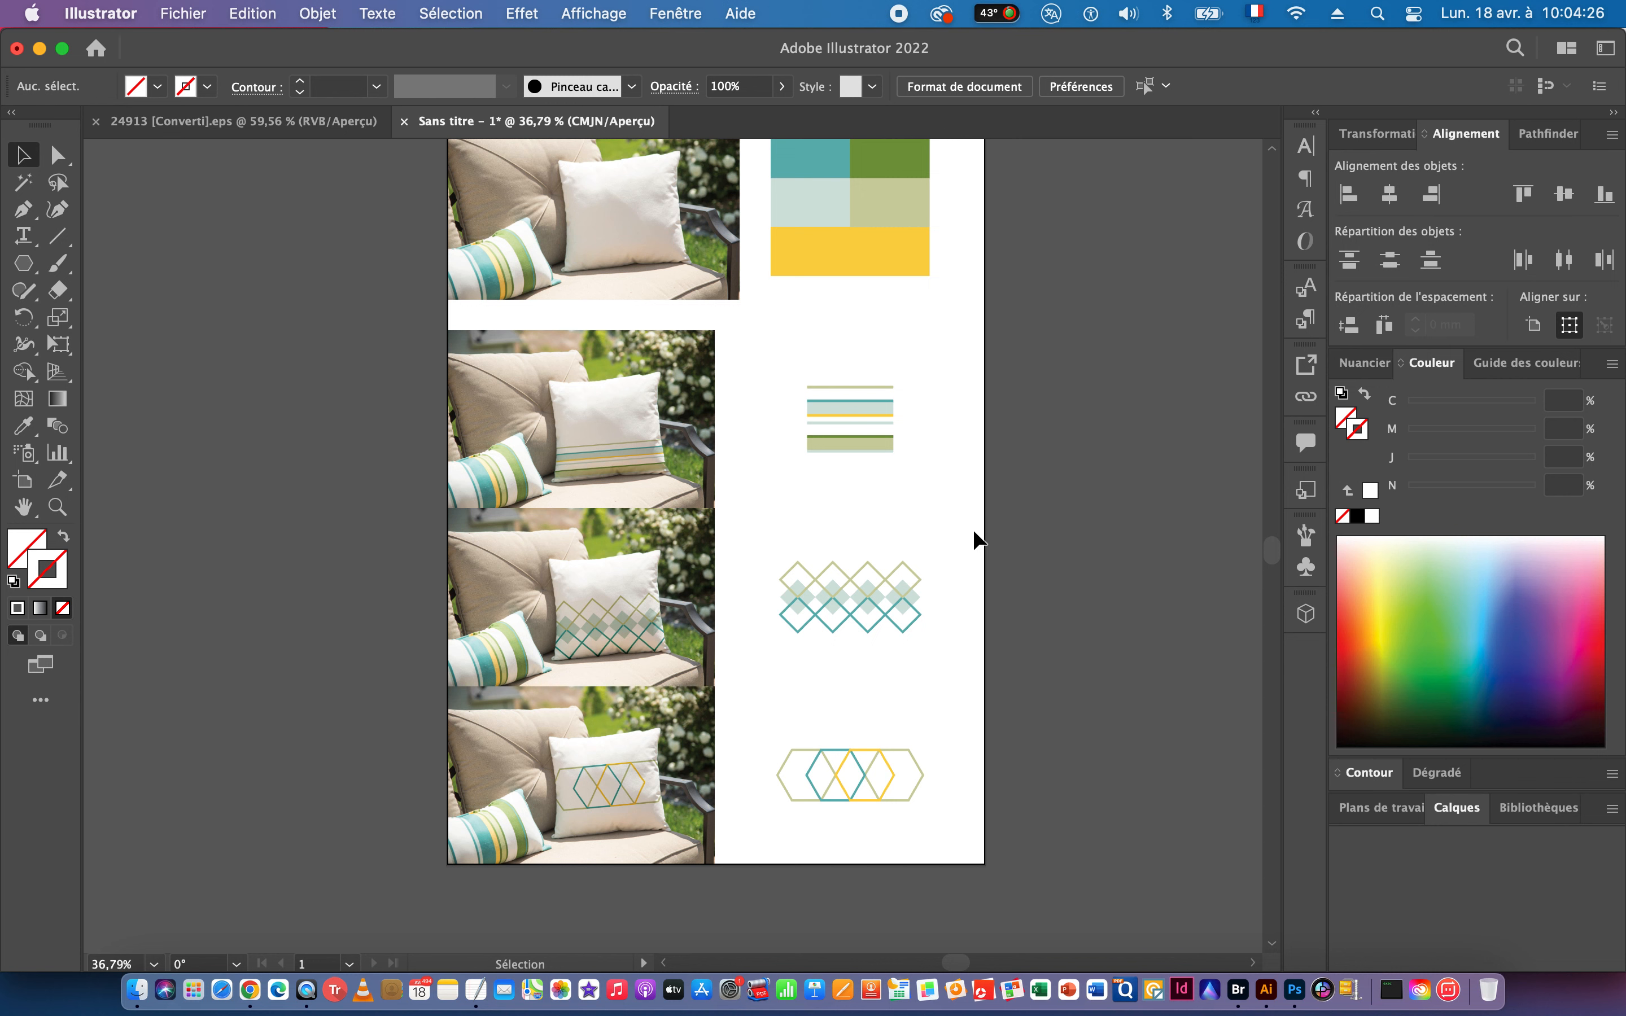